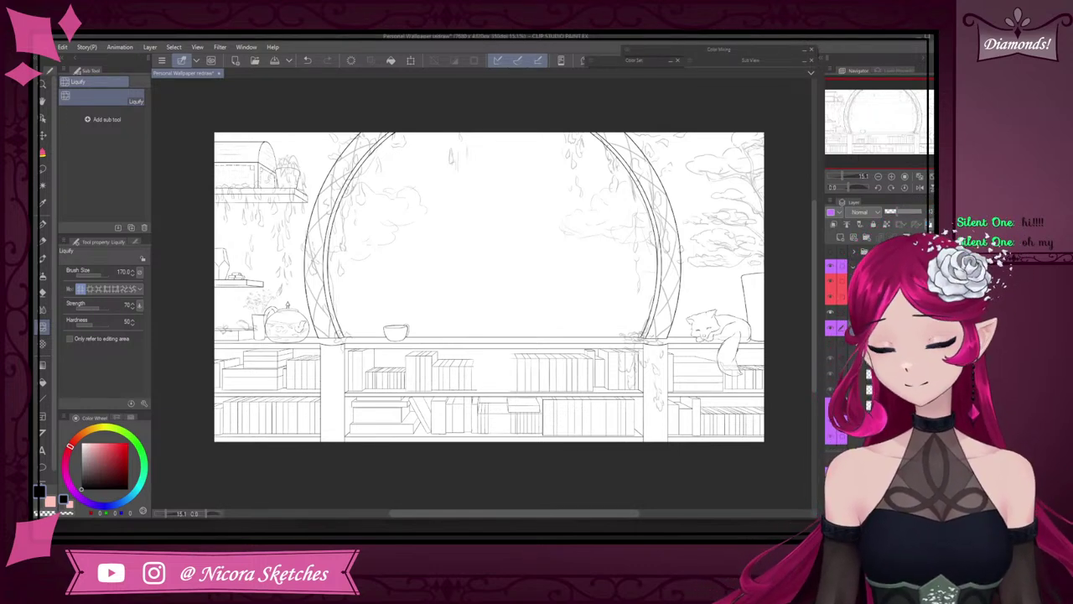
# - Hide the cat layer and make the shelf line-art layer beneath it the active one
pyautogui.click(830, 331)
pyautogui.click(832, 332)
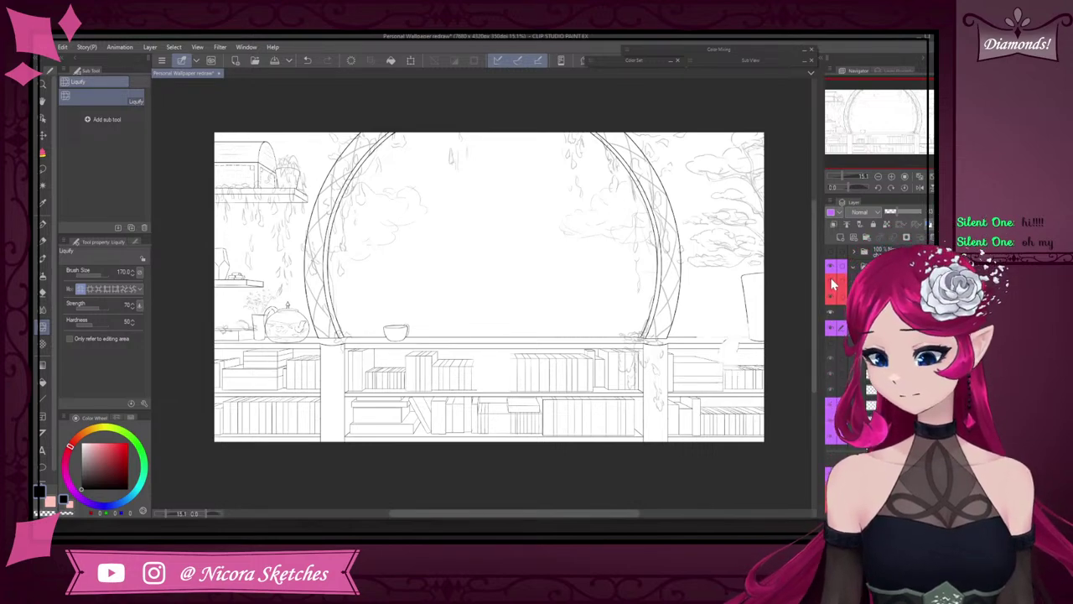
pyautogui.scroll(-1, 740, 349)
pyautogui.scroll(5, 738, 349)
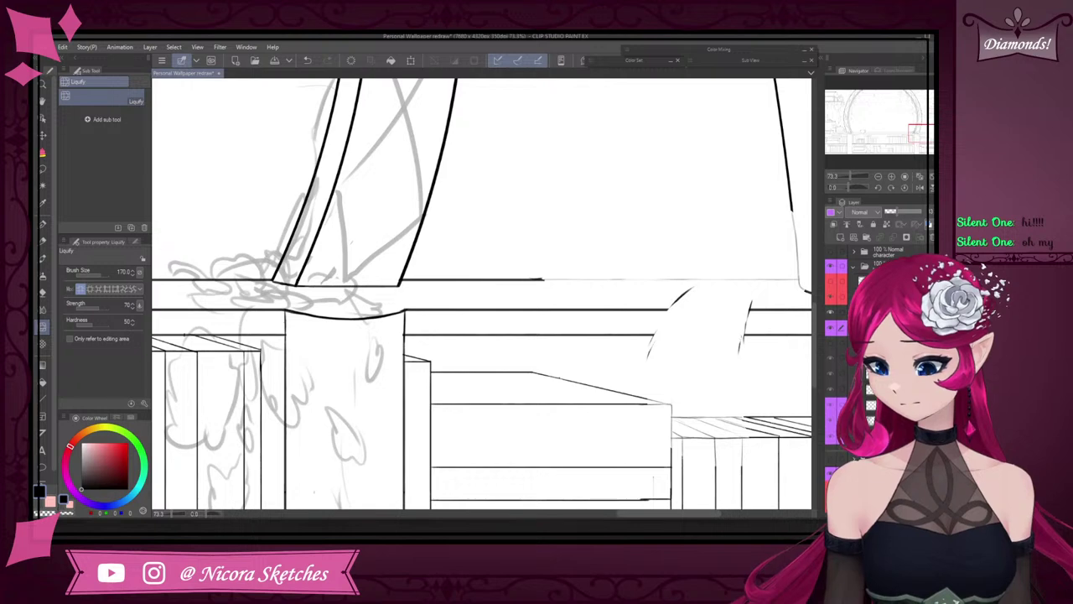
pyautogui.click(829, 300)
pyautogui.click(830, 300)
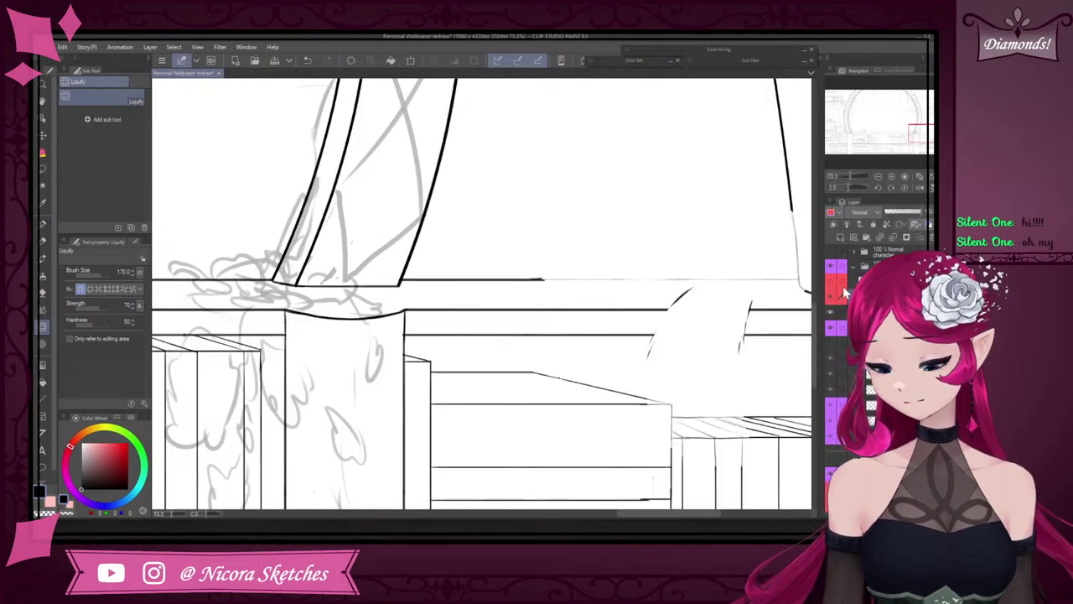
# - Lasso the leftover cat tail strokes around the gap in the shelf edge, delete them and clear the selection
pyautogui.click(43, 172)
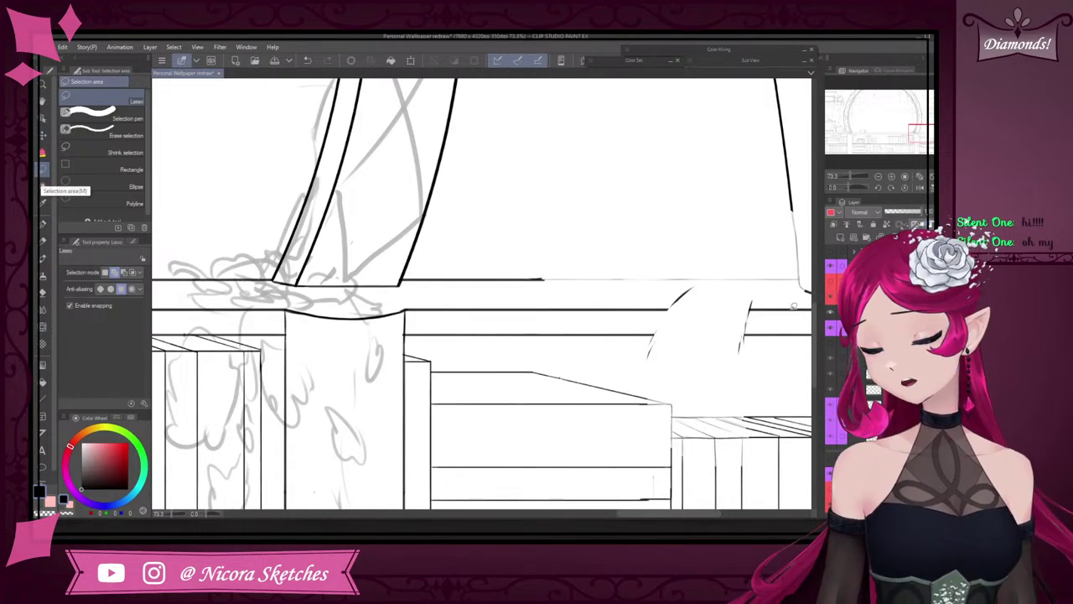
pyautogui.scroll(4, 759, 307)
pyautogui.moveTo(575, 307)
pyautogui.mouseDown()
pyautogui.moveTo(621, 258)
pyautogui.moveTo(631, 296)
pyautogui.moveTo(537, 434)
pyautogui.moveTo(516, 396)
pyautogui.moveTo(531, 368)
pyautogui.moveTo(539, 355)
pyautogui.moveTo(582, 359)
pyautogui.mouseUp()
pyautogui.moveTo(711, 317)
pyautogui.mouseDown()
pyautogui.moveTo(748, 271)
pyautogui.moveTo(723, 359)
pyautogui.moveTo(730, 391)
pyautogui.moveTo(702, 285)
pyautogui.mouseUp()
pyautogui.scroll(3, 728, 360)
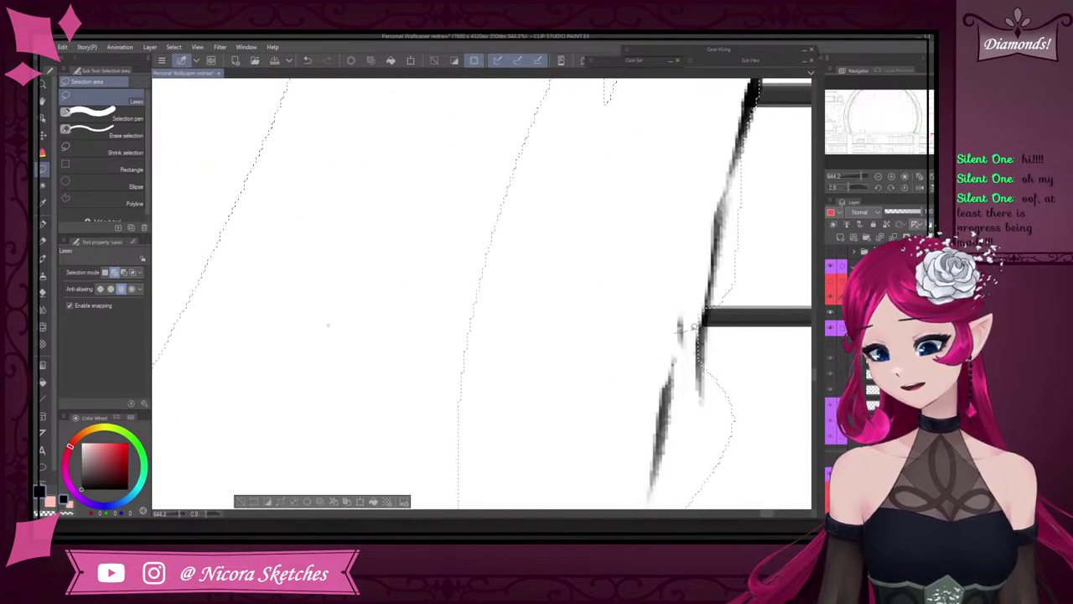
pyautogui.scroll(2, 783, 198)
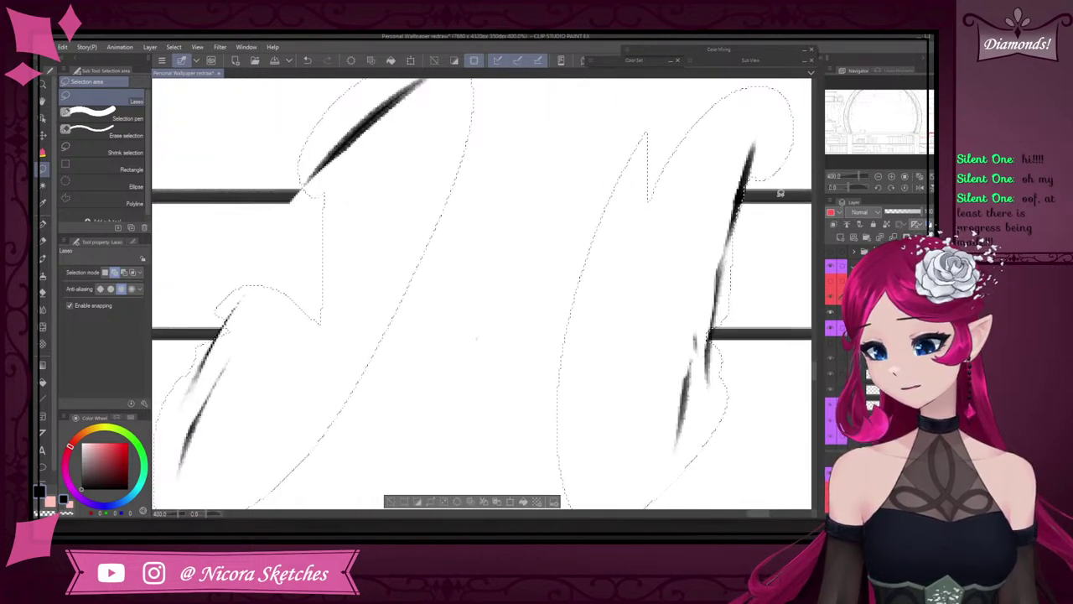
pyautogui.scroll(-3, 754, 283)
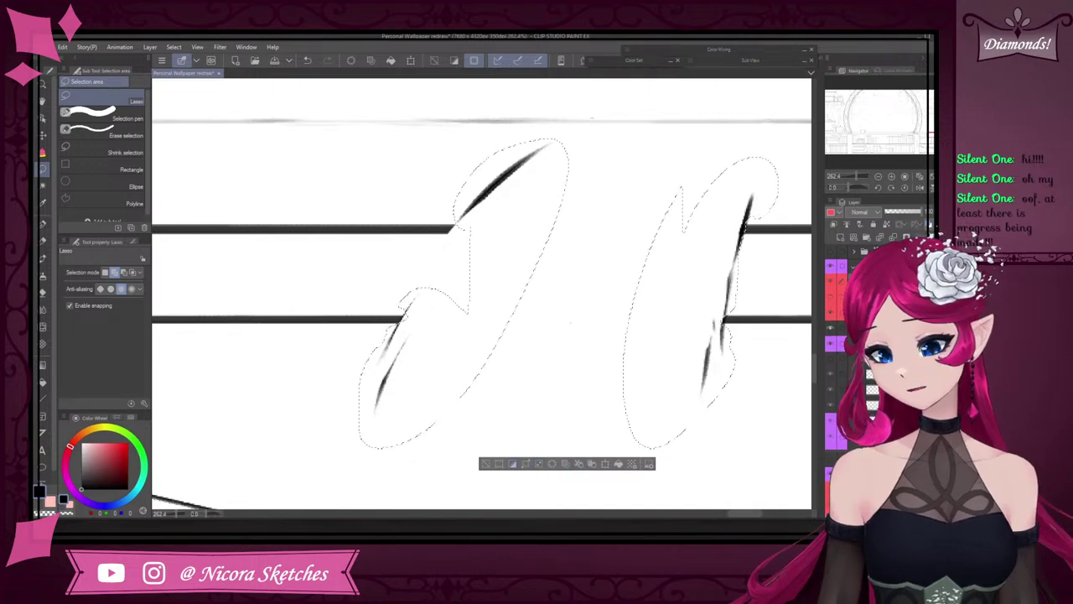
pyautogui.click(831, 296)
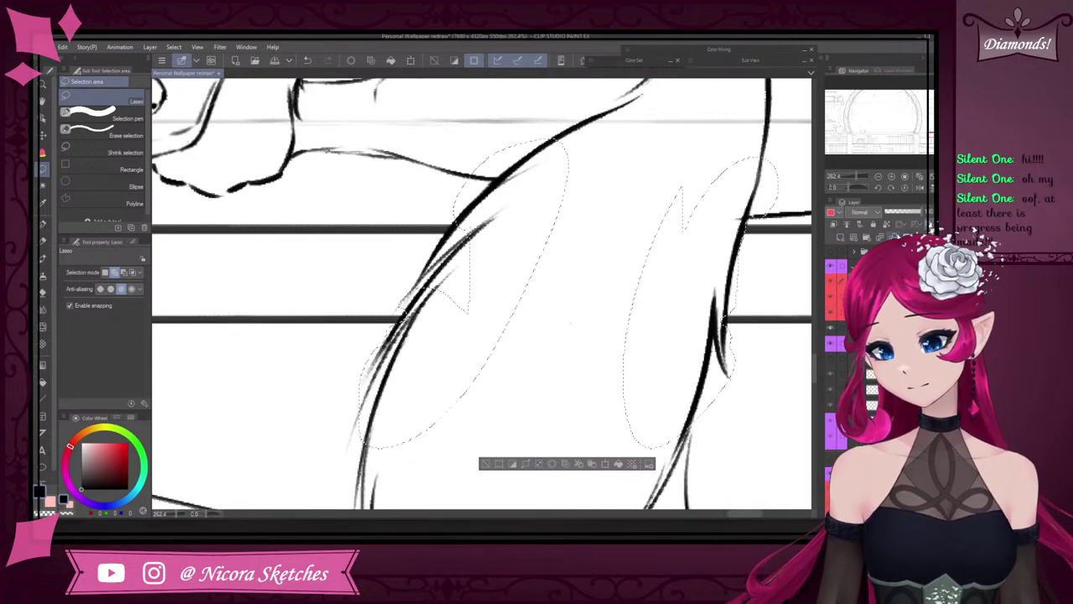
pyautogui.hotkey('ctrl', 'e')
pyautogui.click(486, 464)
pyautogui.click(832, 282)
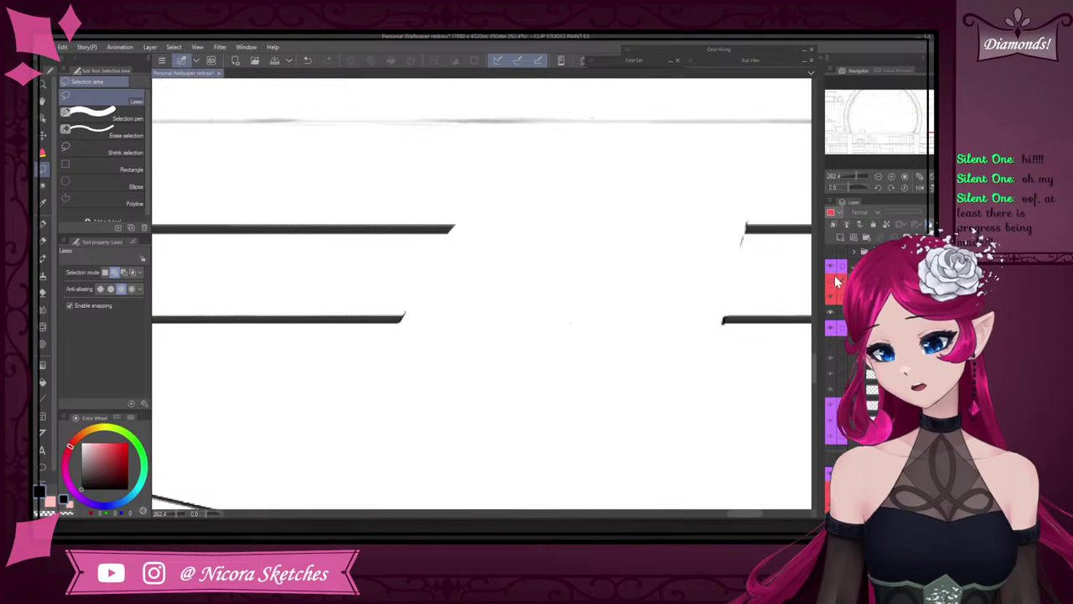
# - Compare the shelf edge with and without the cat by toggling the cat layer's visibility
pyautogui.scroll(-5, 570, 393)
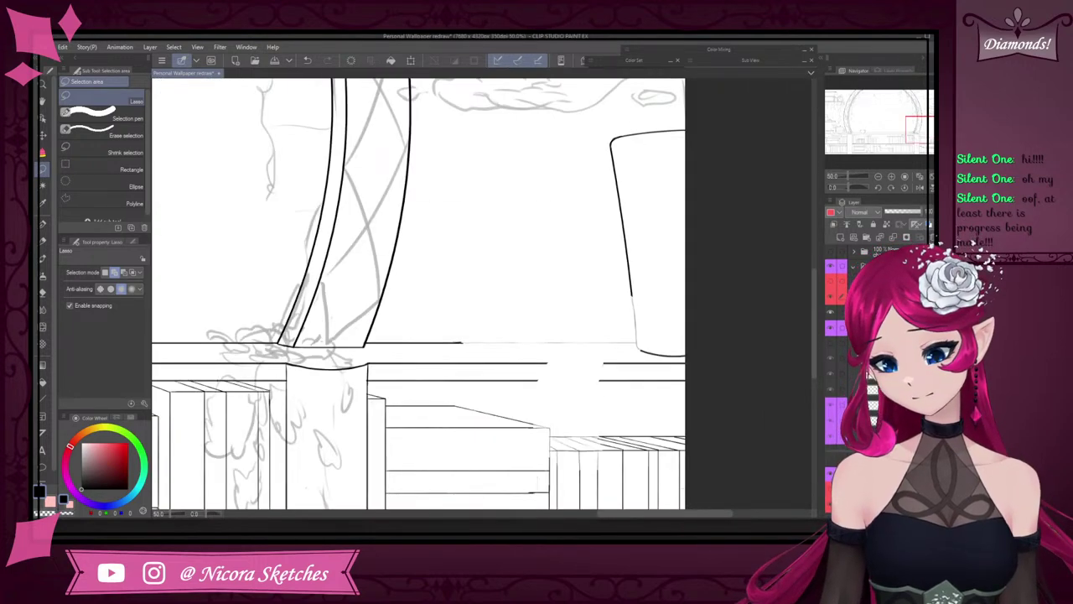
pyautogui.scroll(-4, 618, 388)
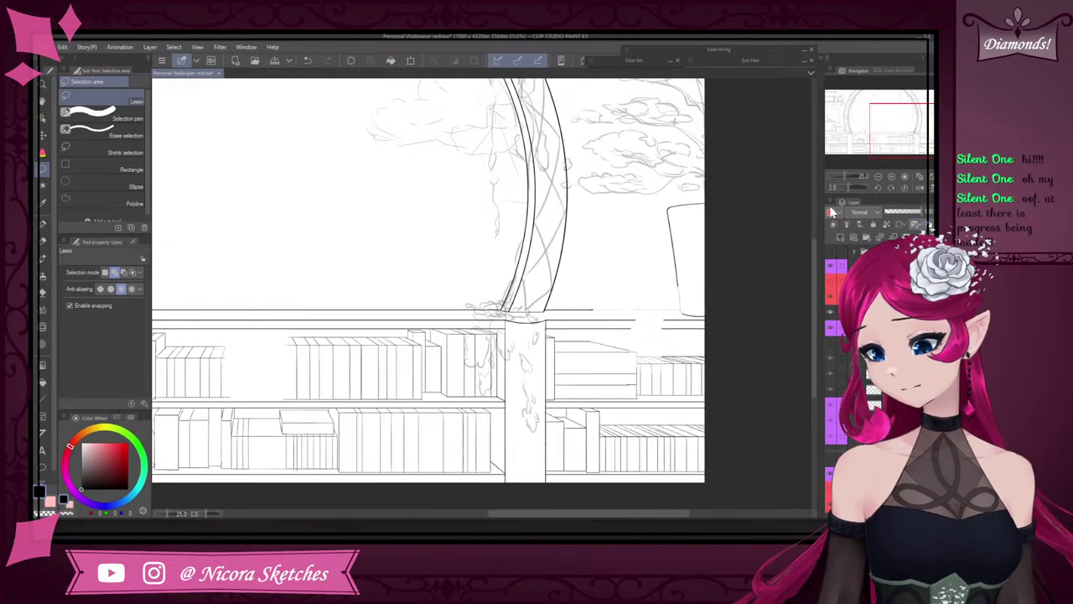
pyautogui.click(833, 282)
pyautogui.click(832, 281)
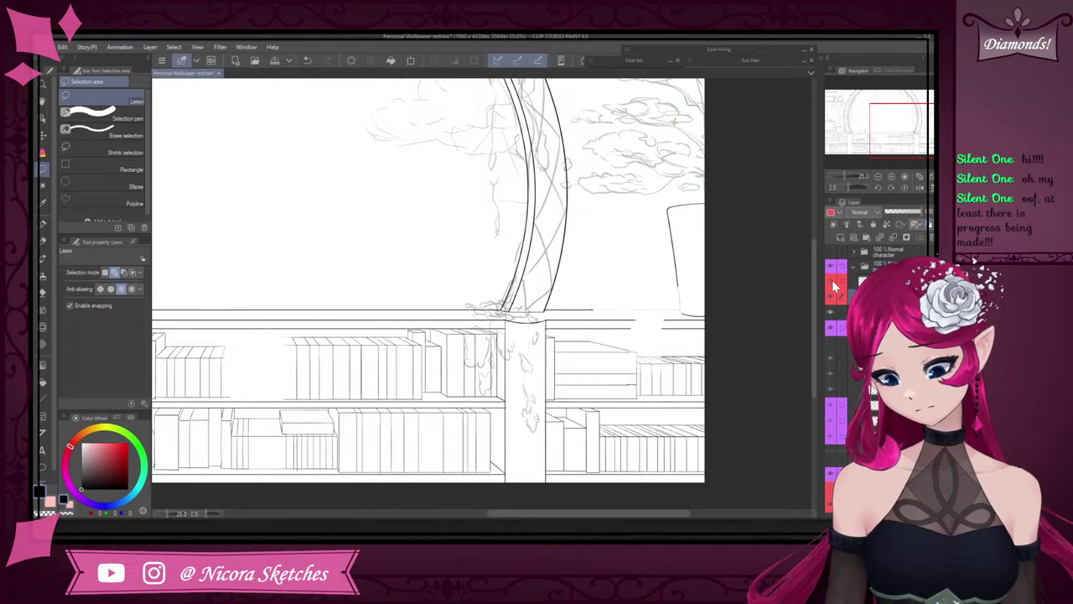
pyautogui.click(831, 281)
pyautogui.click(832, 281)
pyautogui.click(832, 281)
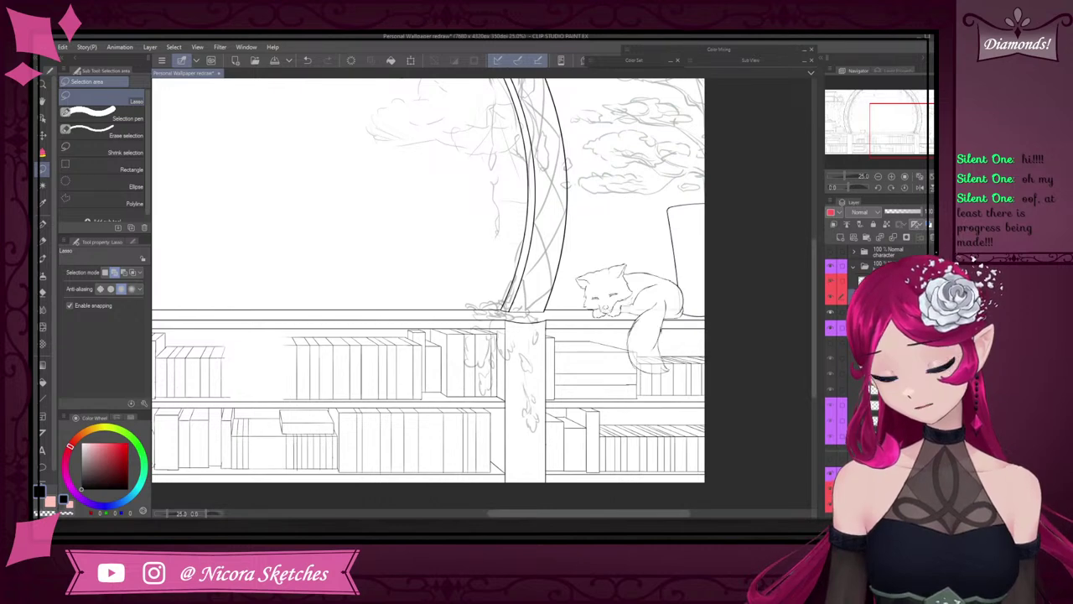
pyautogui.click(833, 281)
pyautogui.click(834, 283)
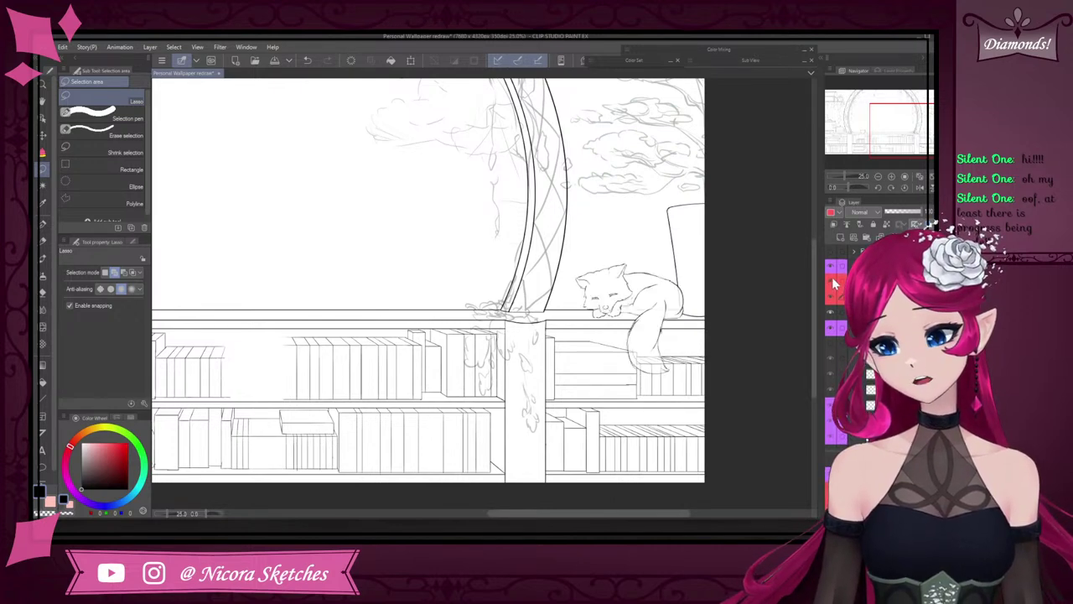
pyautogui.click(833, 283)
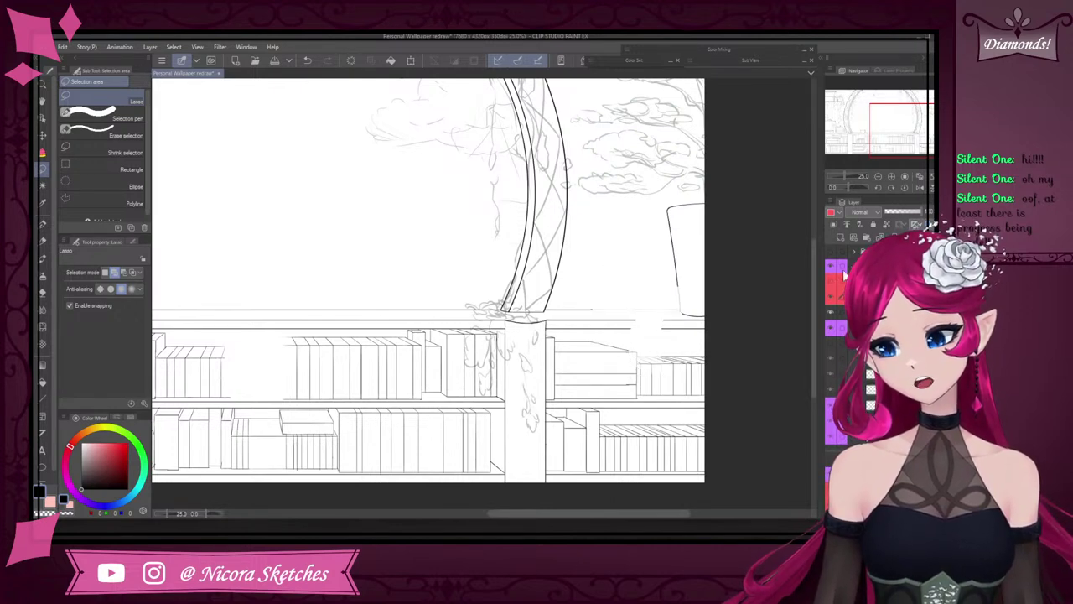
# - Switch to the Kuro Sketch H 2 pencil to work on the gap in the shelf edge
pyautogui.click(43, 238)
pyautogui.scroll(5, 506, 318)
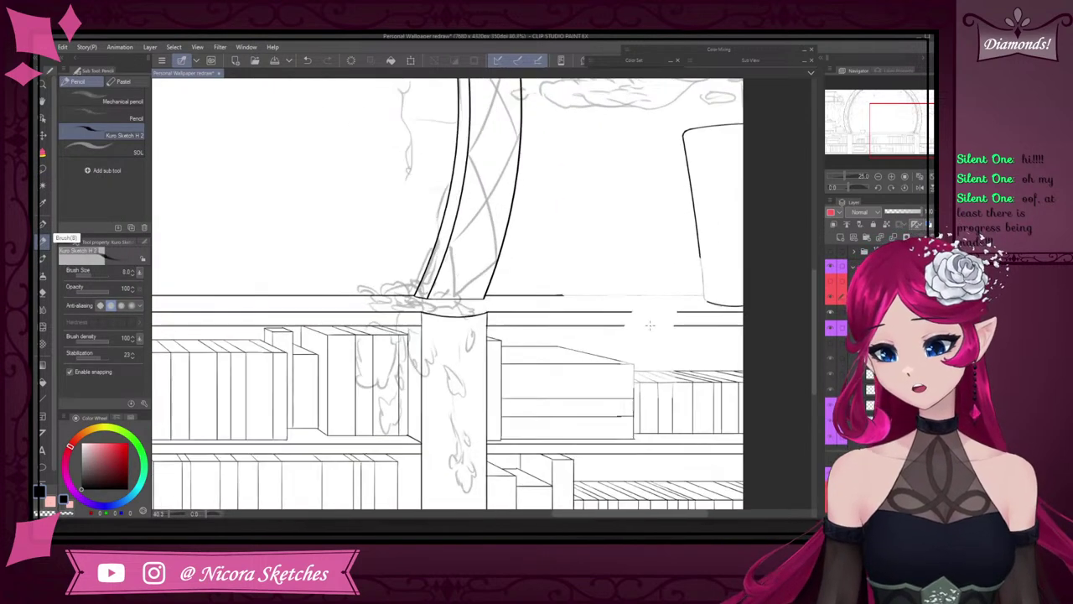
pyautogui.moveTo(493, 327); pyautogui.dragTo(759, 325)
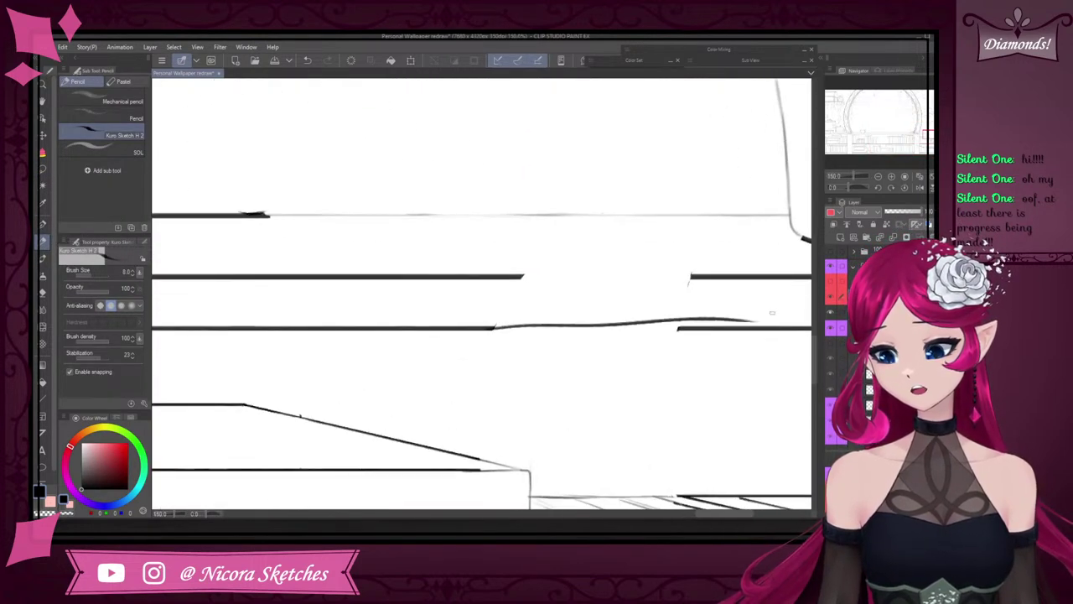
pyautogui.hotkey('ctrl', 'z')
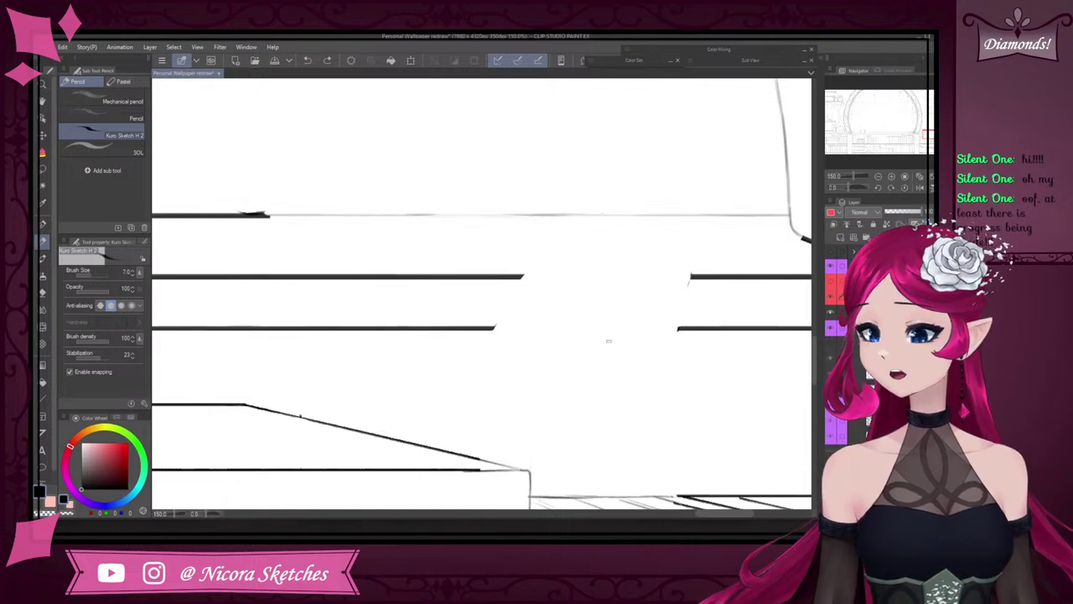
pyautogui.press('[')
pyautogui.press('[')
pyautogui.press('[')
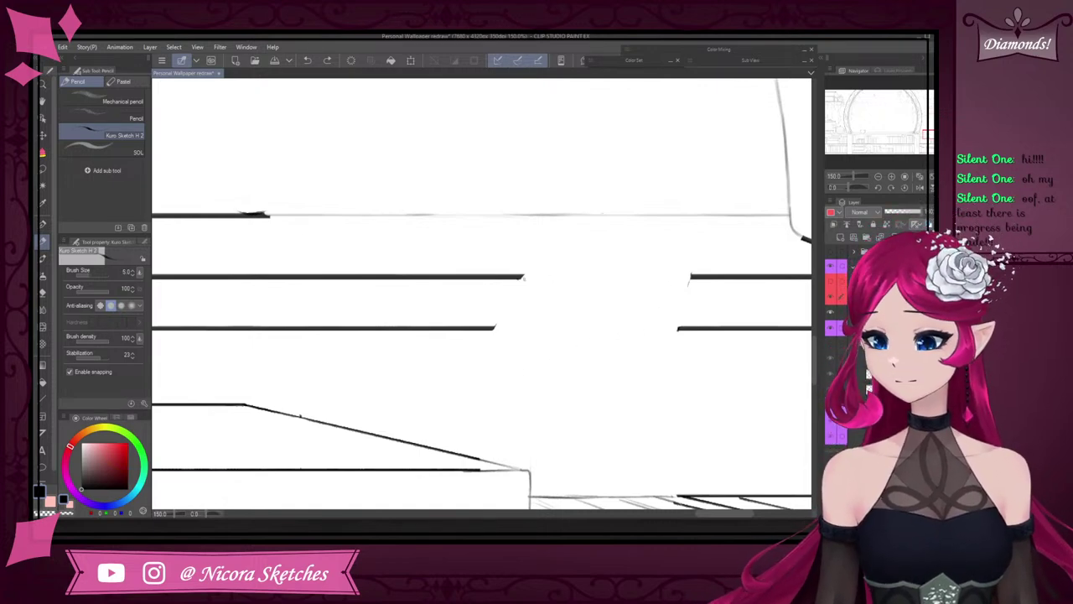
pyautogui.moveTo(518, 276); pyautogui.dragTo(724, 276)
pyautogui.hotkey('ctrl', 'z')
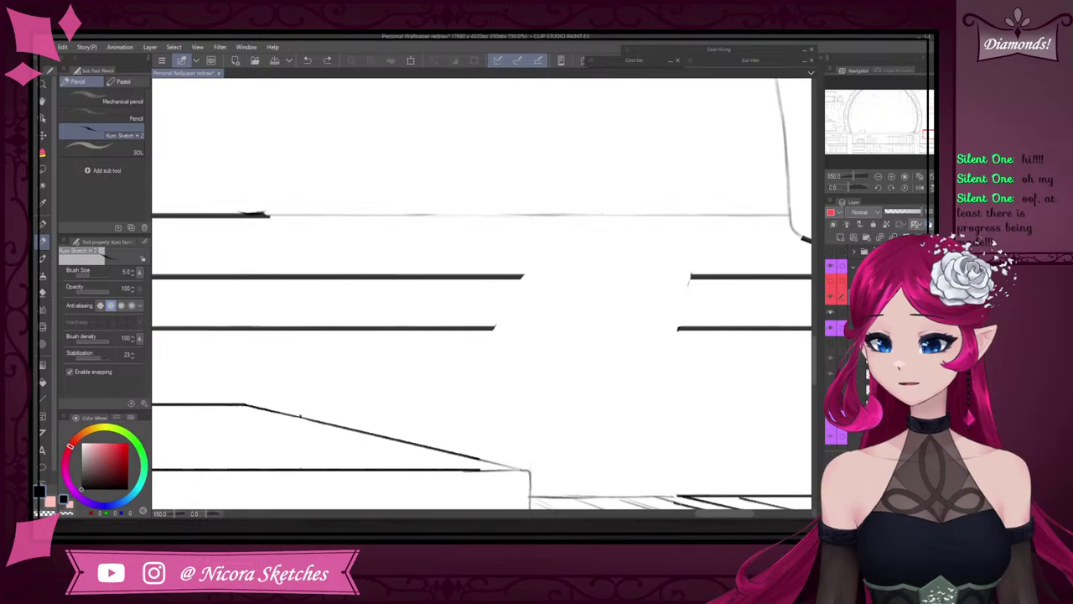
pyautogui.press(']')
pyautogui.press(']')
pyautogui.press(']')
pyautogui.moveTo(518, 277); pyautogui.dragTo(737, 267)
pyautogui.hotkey('ctrl', 'z')
pyautogui.moveTo(514, 273); pyautogui.dragTo(770, 310)
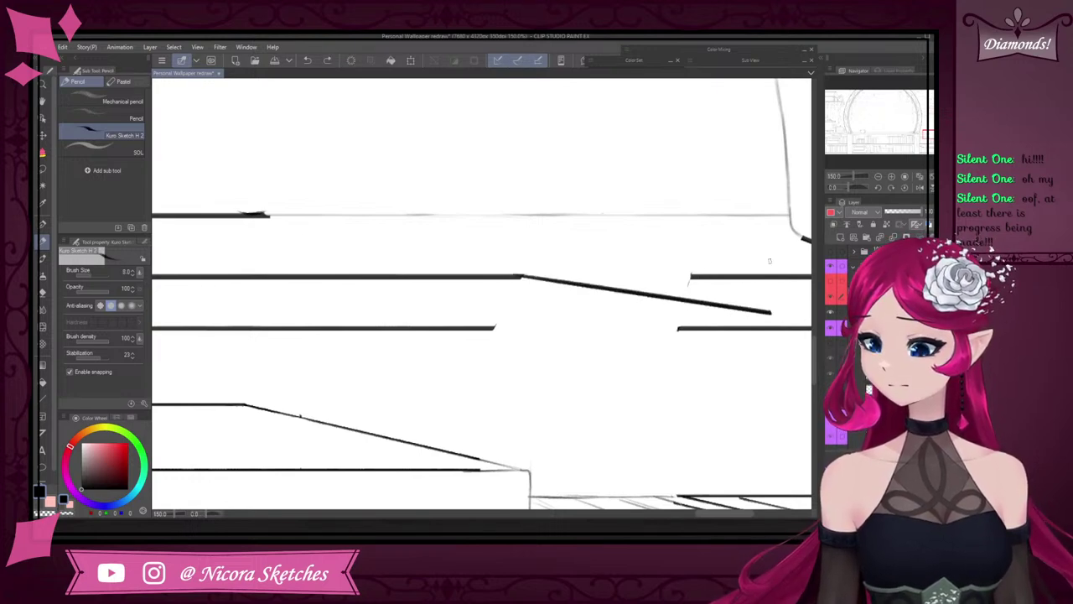
pyautogui.hotkey('ctrl', 'z')
pyautogui.moveTo(513, 277); pyautogui.dragTo(742, 278)
pyautogui.hotkey('ctrl', 'z')
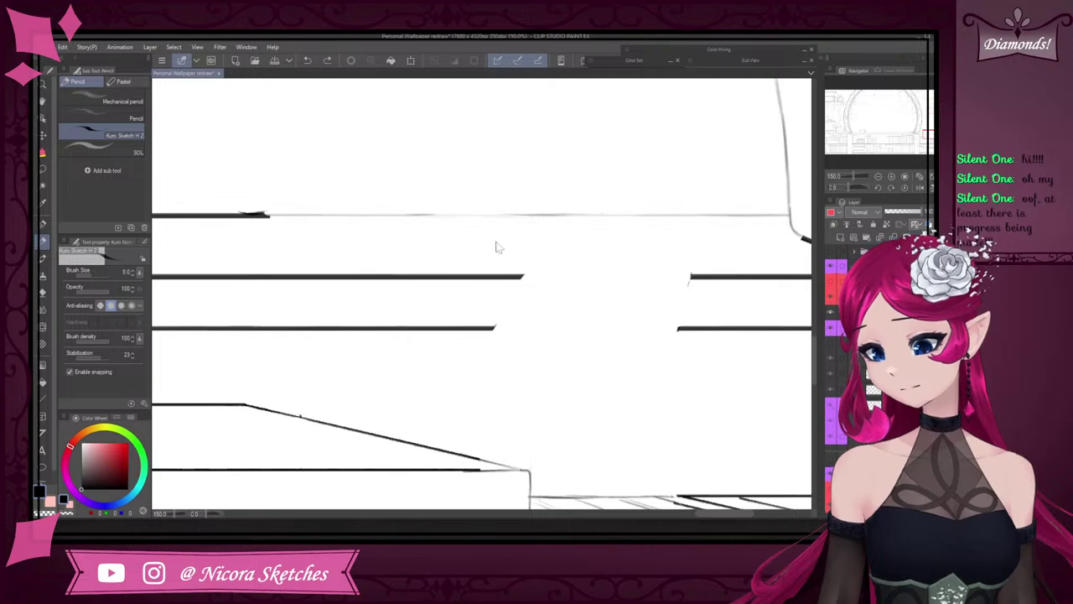
pyautogui.press(']')
pyautogui.moveTo(516, 278); pyautogui.dragTo(624, 278)
pyautogui.hotkey('ctrl', 'z')
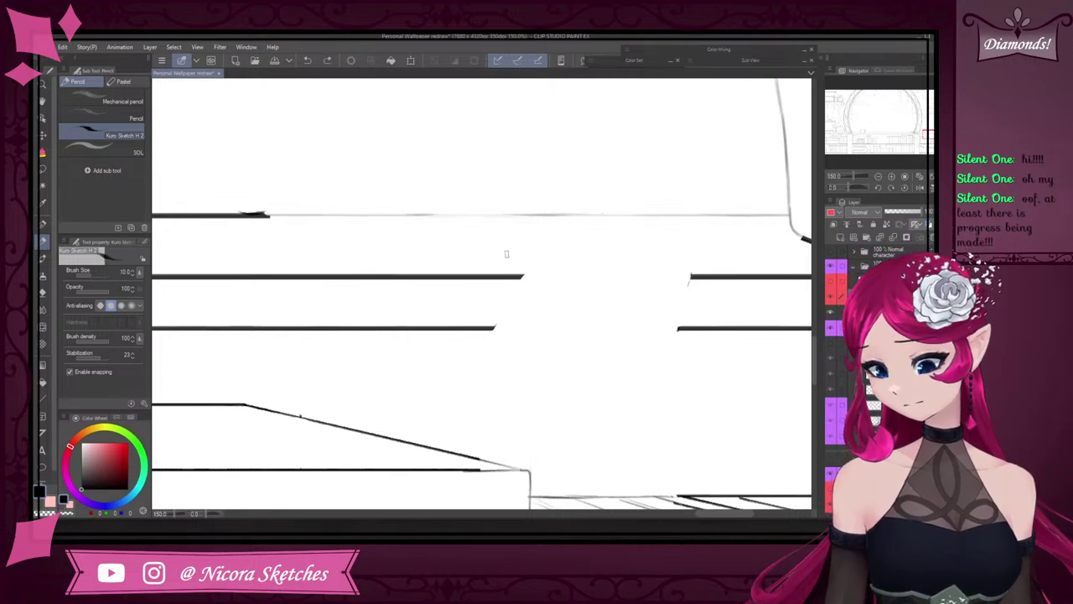
# - Draw the missing sections of both shelf edge lines across the gap with the pencil at brush size 7
pyautogui.press('[')
pyautogui.press('[')
pyautogui.moveTo(519, 276); pyautogui.dragTo(691, 277)
pyautogui.moveTo(493, 328); pyautogui.dragTo(600, 347)
pyautogui.hotkey('ctrl', 'z')
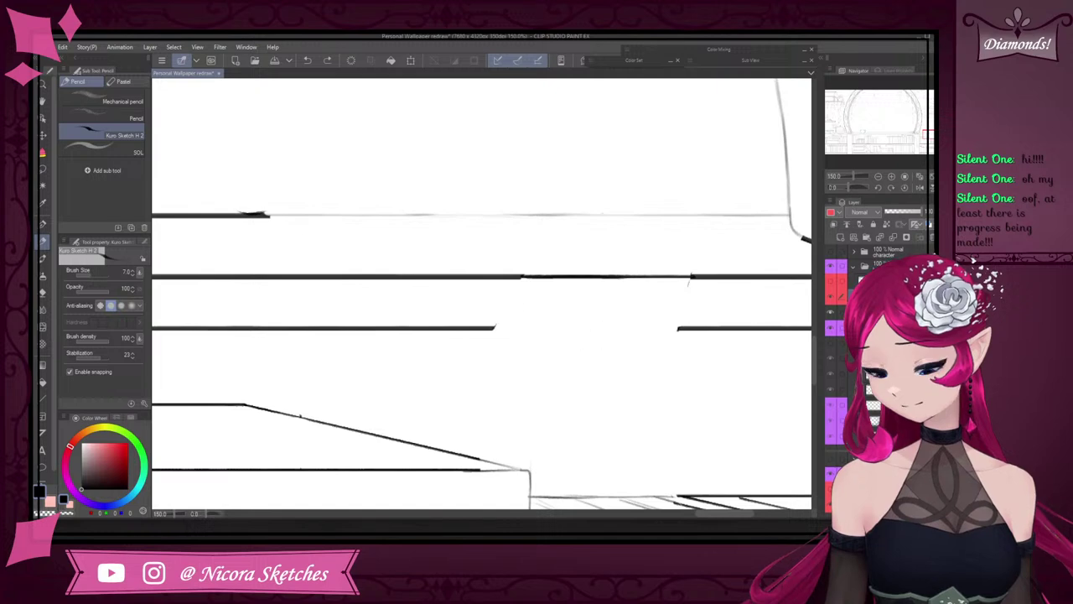
pyautogui.moveTo(493, 328); pyautogui.dragTo(678, 328)
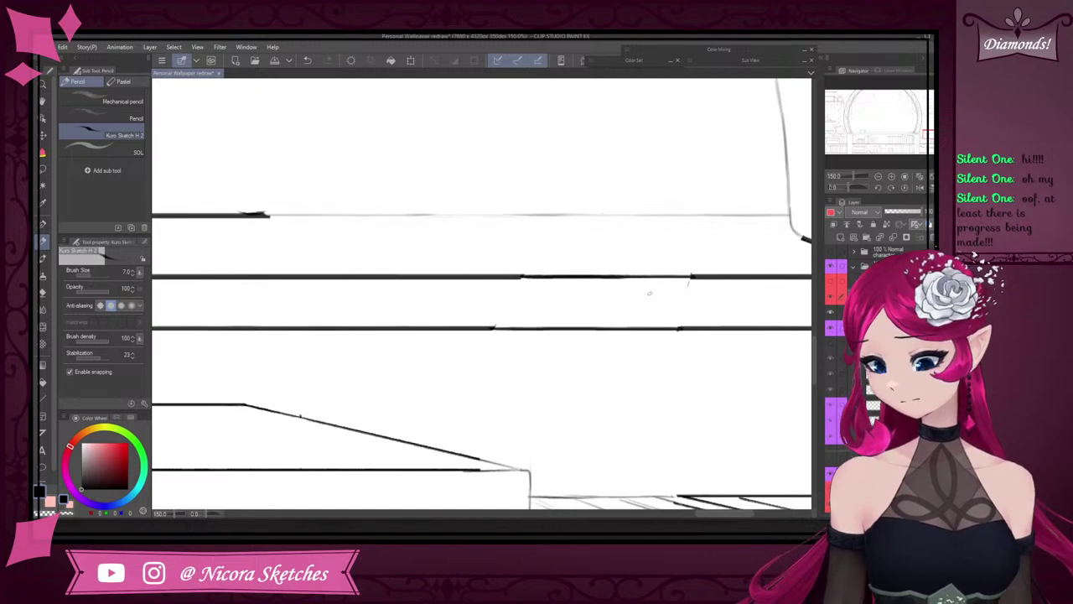
# - Erase the stray mark where the new section joins the upper shelf edge line
pyautogui.press('e')
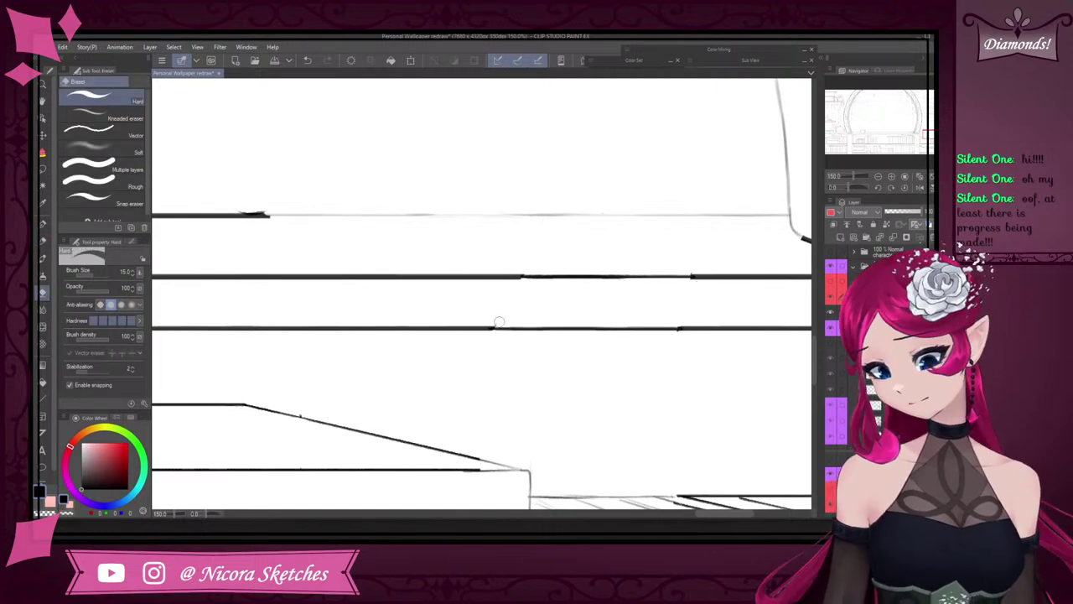
pyautogui.scroll(-5, 688, 267)
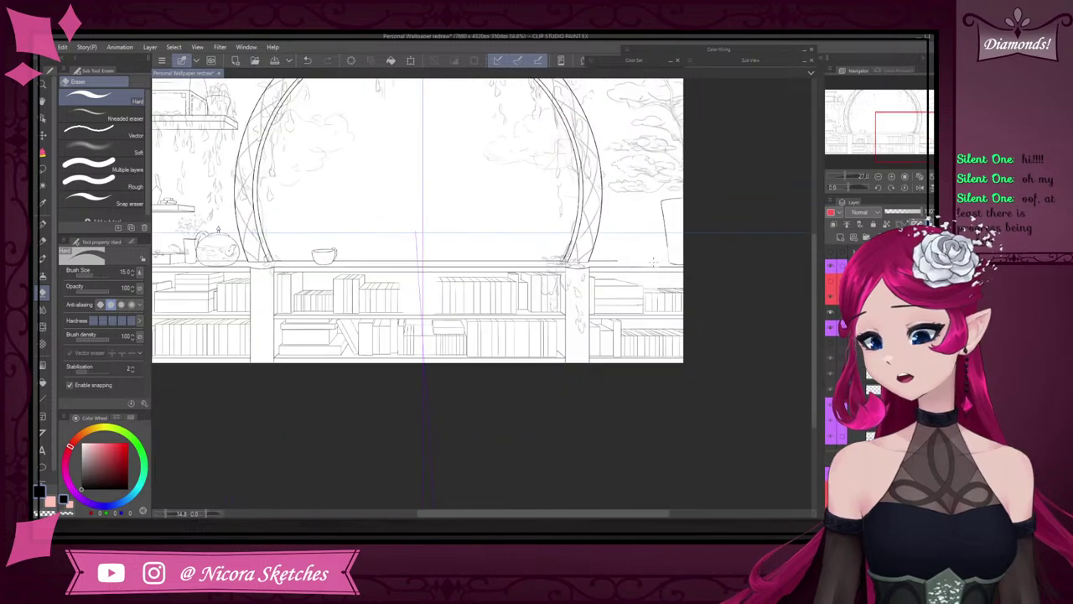
pyautogui.scroll(5, 634, 249)
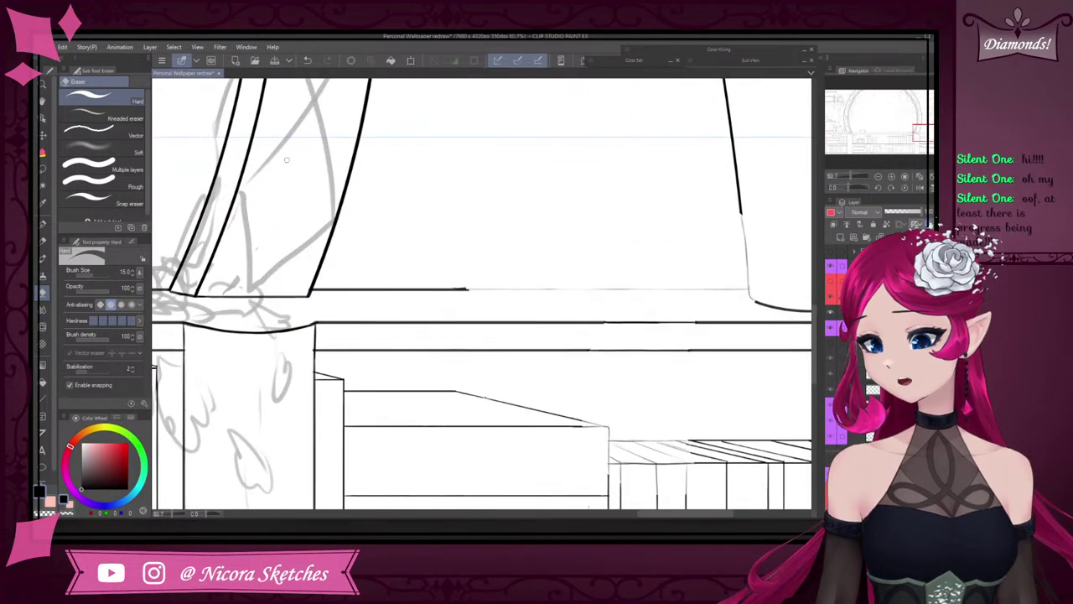
# - Extend the tabletop's back edge line to the plant pot with the pencil and show the cat layer again
pyautogui.click(42, 238)
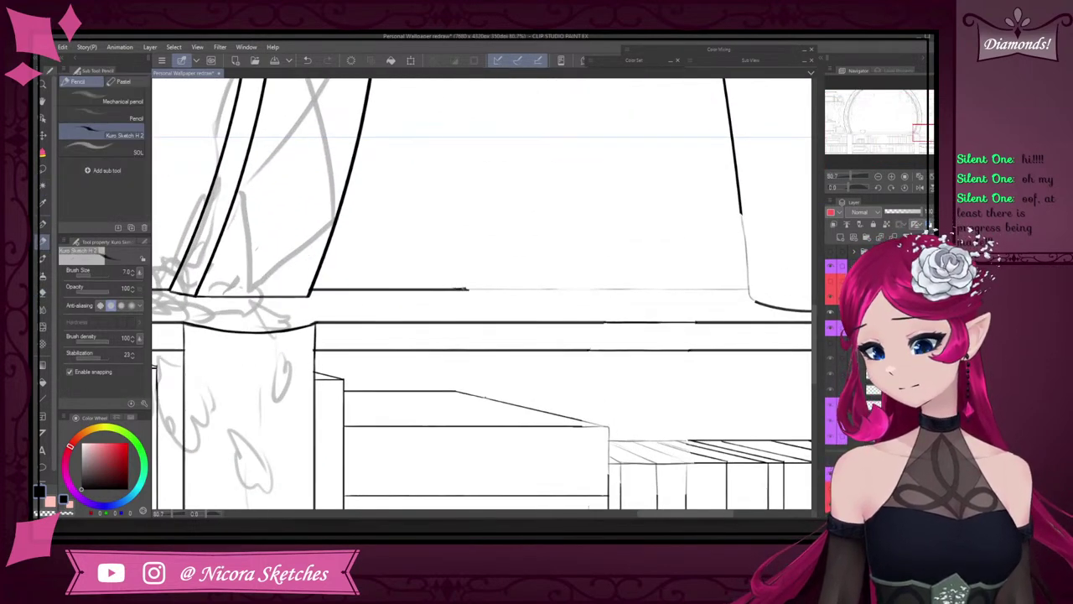
pyautogui.moveTo(466, 289); pyautogui.dragTo(538, 297)
pyautogui.hotkey('ctrl', 'z')
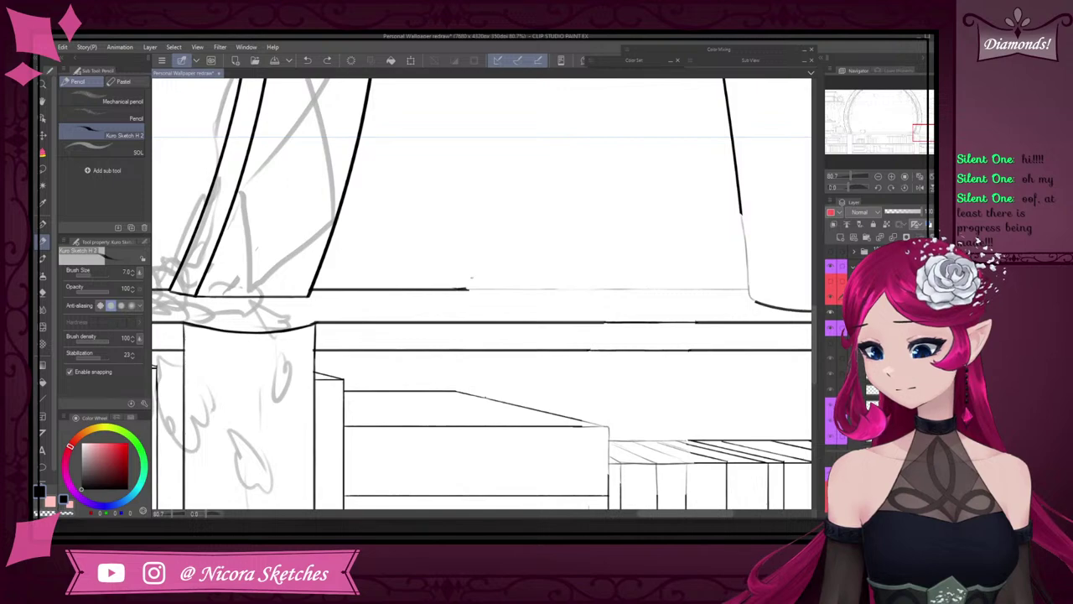
pyautogui.moveTo(466, 289)
pyautogui.mouseDown()
pyautogui.moveTo(720, 260)
pyautogui.moveTo(743, 289)
pyautogui.mouseUp()
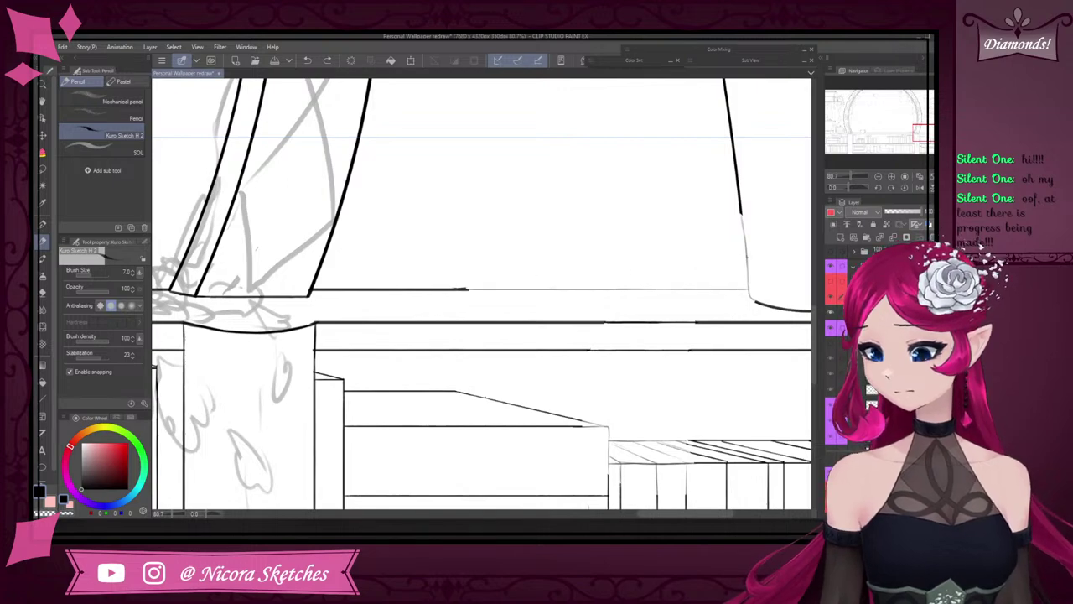
pyautogui.scroll(-7, 742, 251)
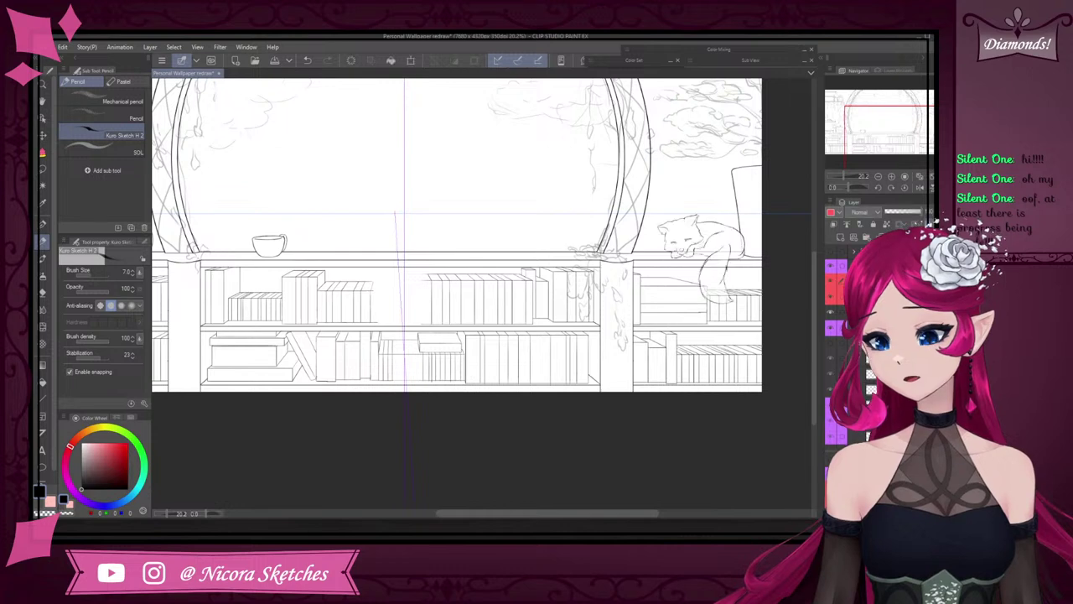
pyautogui.scroll(-3, 615, 283)
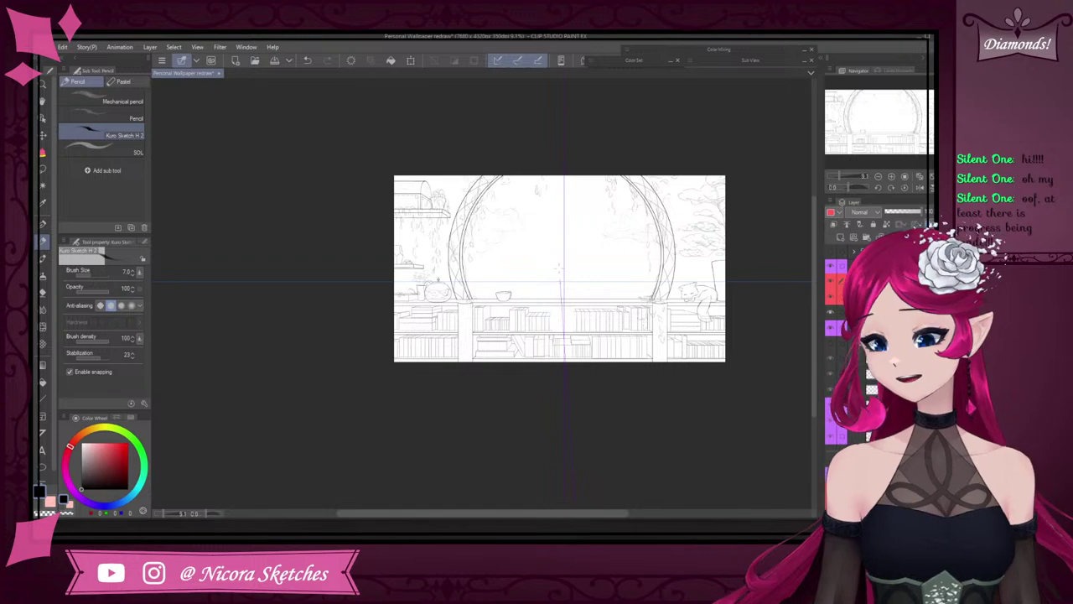
pyautogui.scroll(1, 601, 241)
pyautogui.scroll(2, 601, 242)
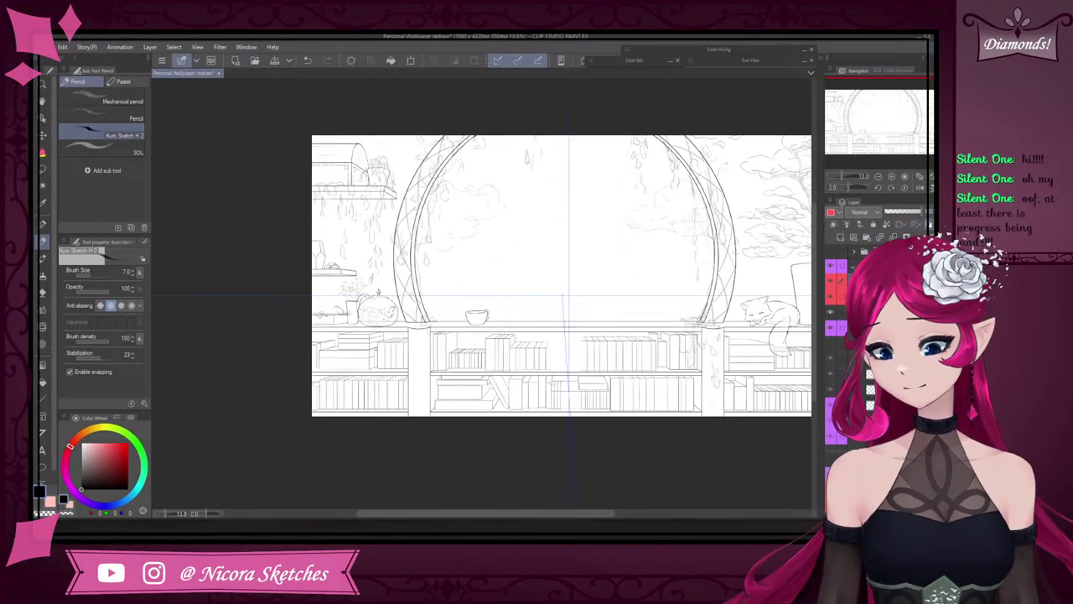
pyautogui.click(831, 298)
pyautogui.click(832, 298)
pyautogui.click(852, 303)
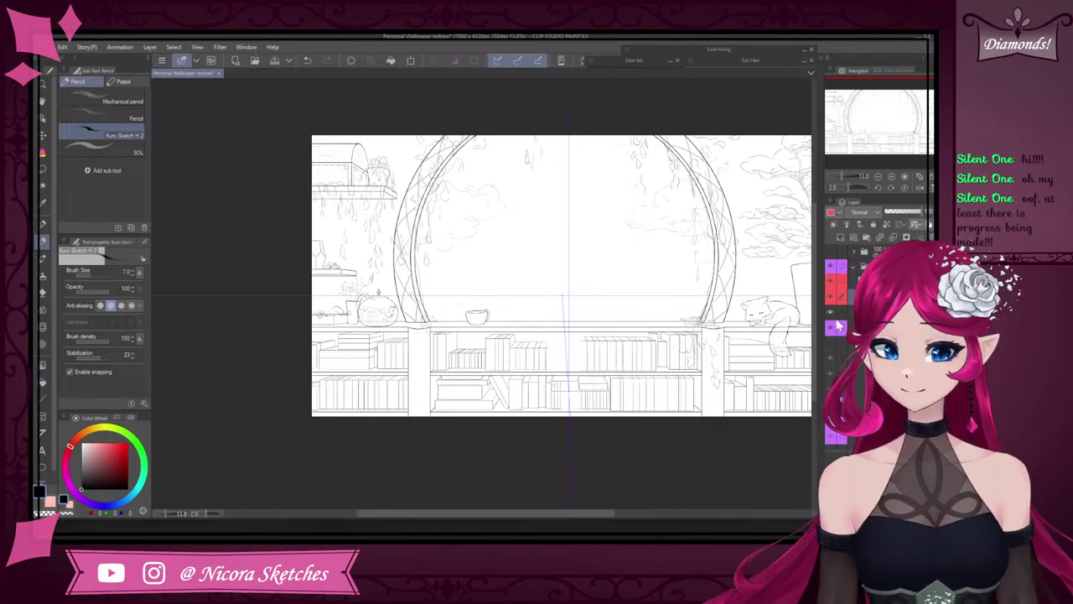
# - Select the layer without a palette colour and move it up one place in the line art's layer stack
pyautogui.click(833, 331)
pyautogui.click(833, 331)
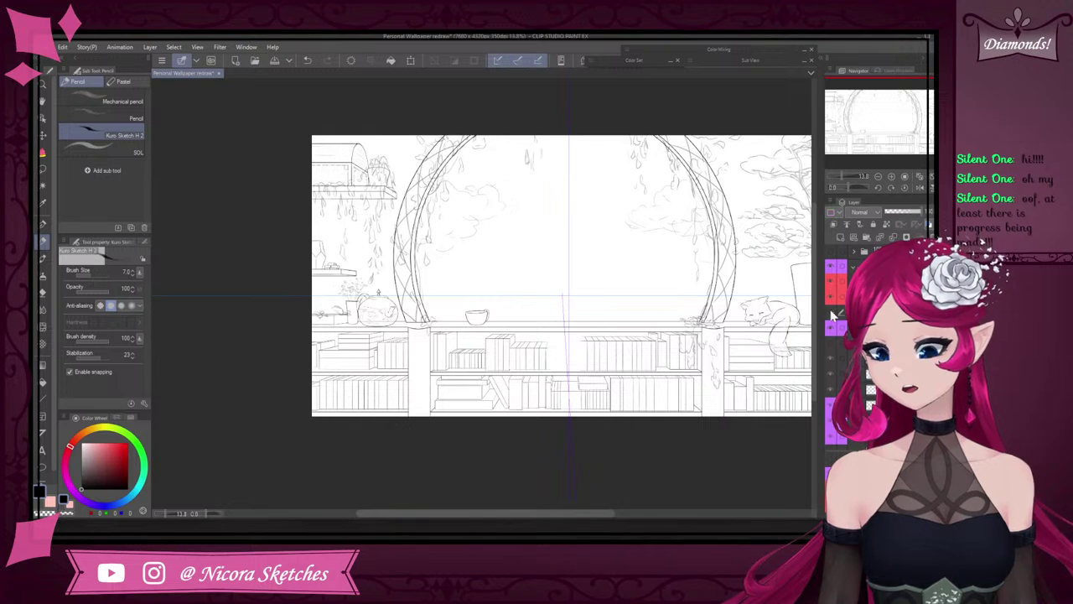
pyautogui.click(831, 312)
pyautogui.click(831, 312)
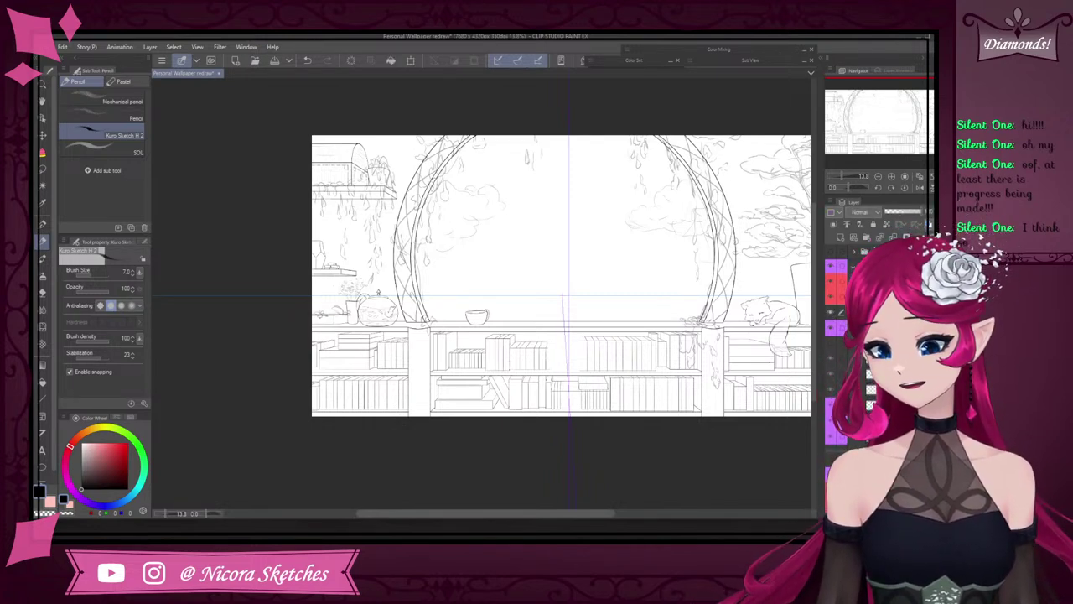
pyautogui.click(890, 296)
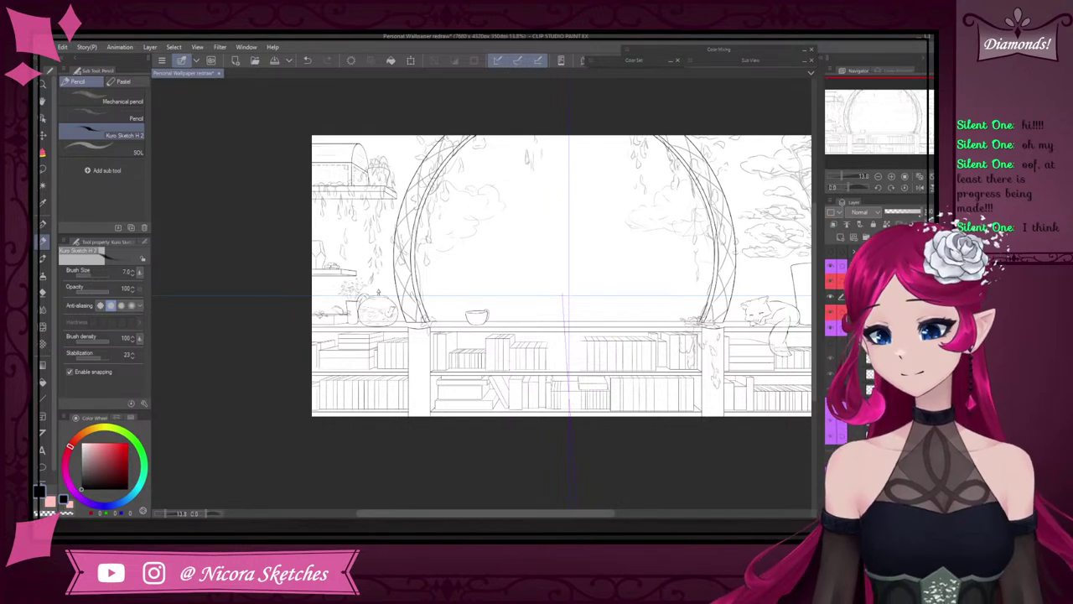
pyautogui.scroll(6, 294, 309)
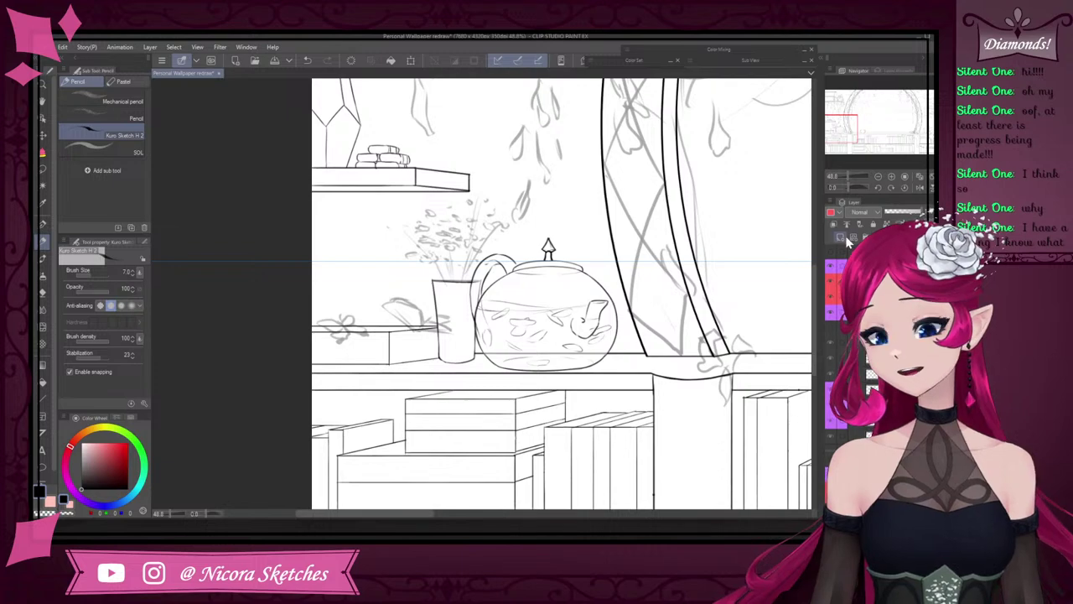
# - Add a new raster layer above the red-tagged line art layers and make it the active drawing layer
pyautogui.click(845, 239)
pyautogui.scroll(3, 328, 324)
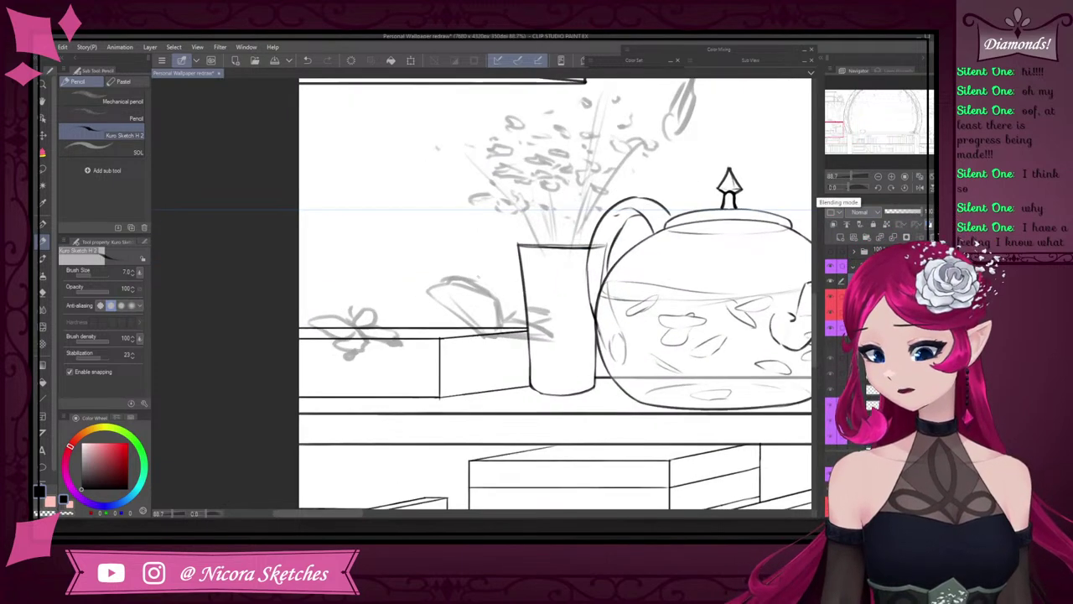
pyautogui.scroll(-3, 506, 265)
pyautogui.scroll(3, 483, 290)
pyautogui.click(880, 312)
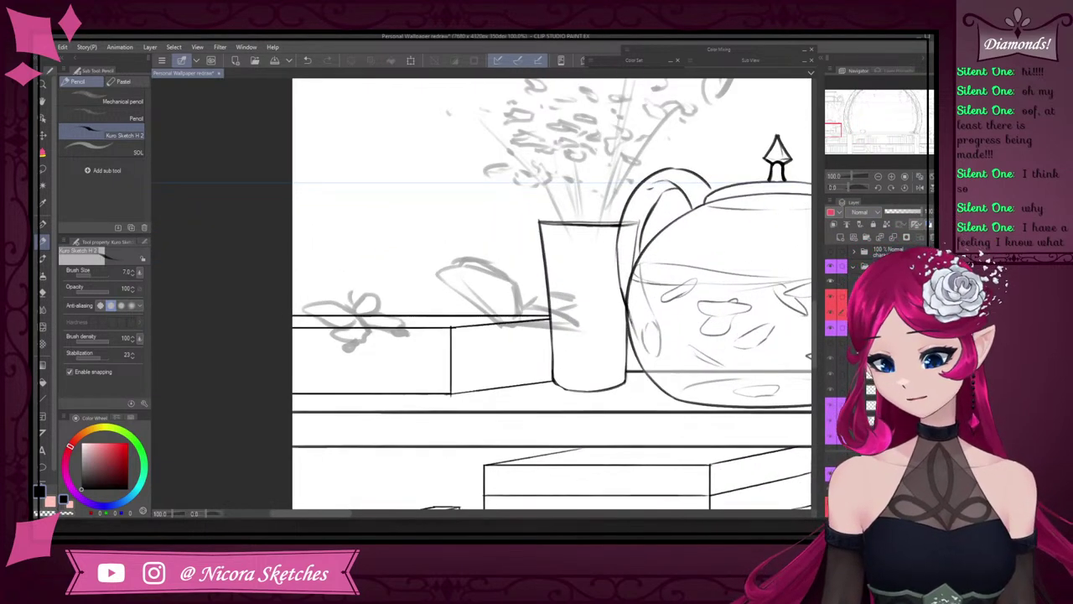
pyautogui.rightClick(888, 311)
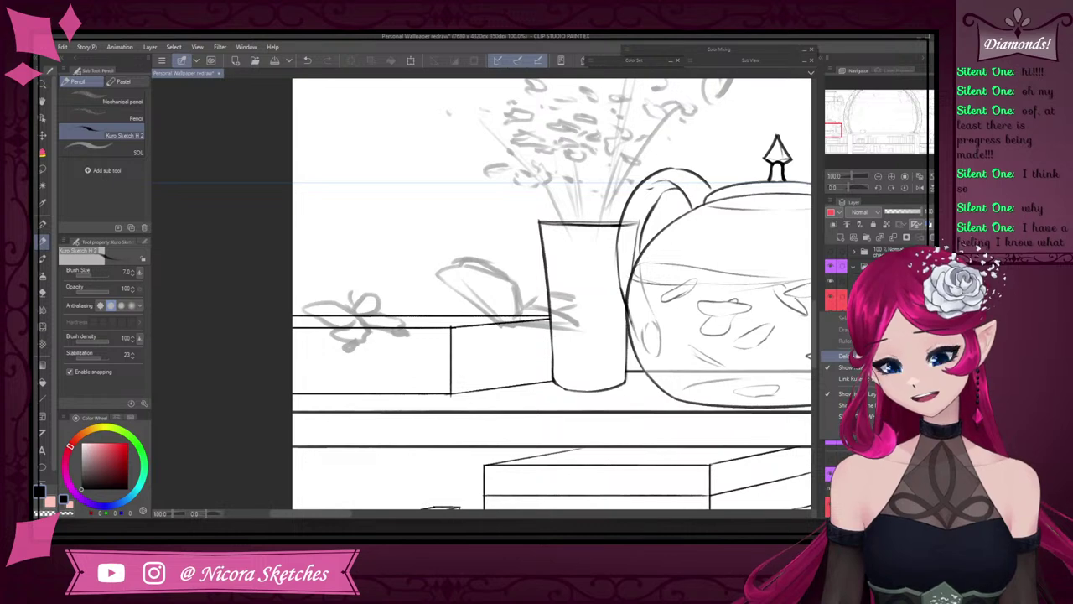
pyautogui.click(884, 281)
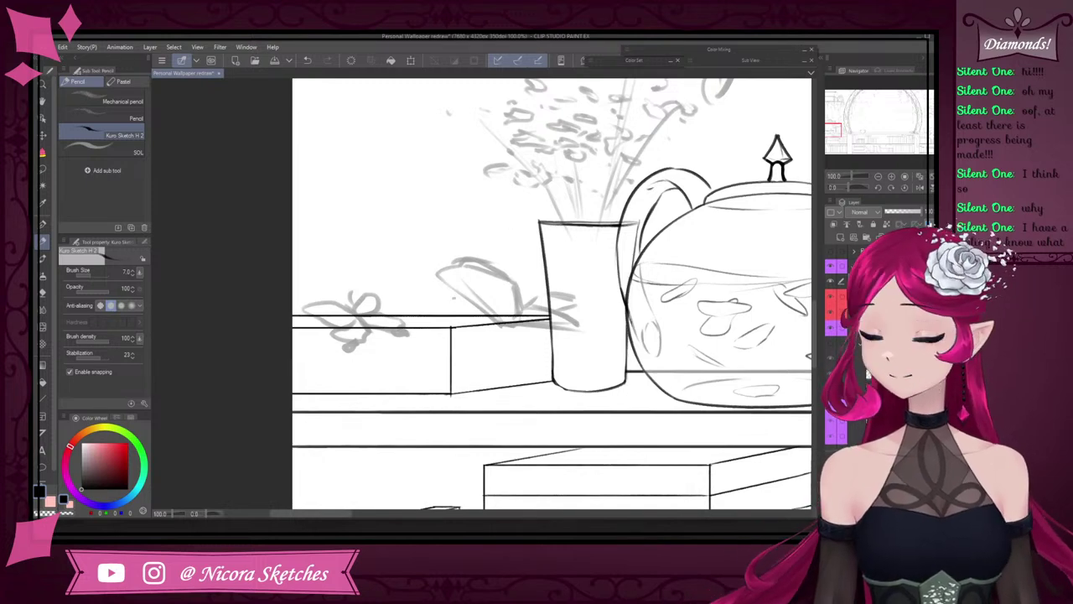
# - Try to ink the upper wing curve of the small butterfly sketch on the box with the pencil
pyautogui.scroll(-4, 525, 278)
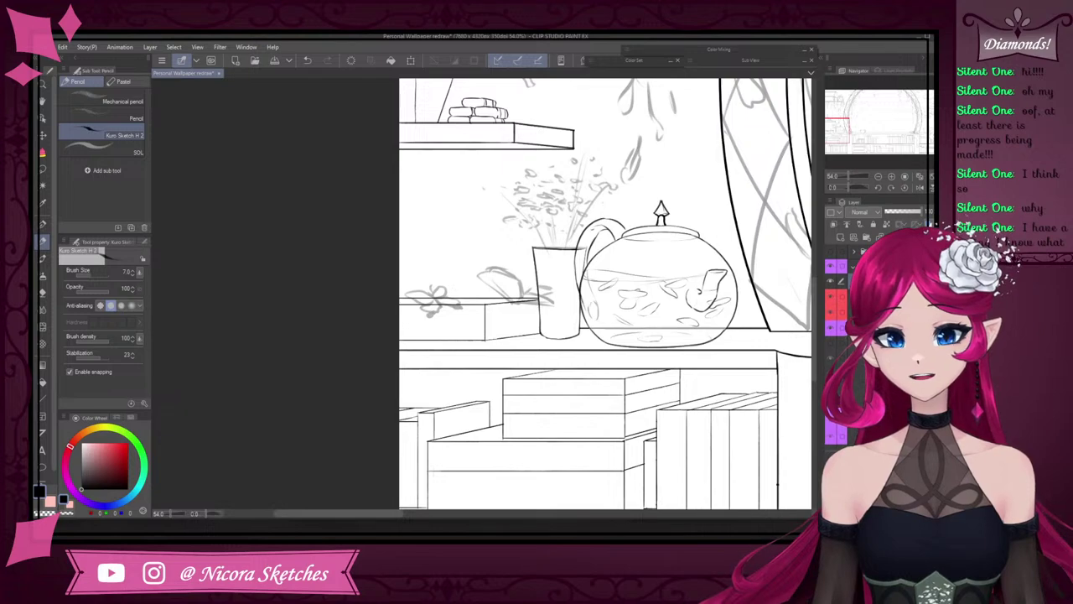
pyautogui.scroll(5, 432, 302)
pyautogui.moveTo(440, 319); pyautogui.dragTo(453, 266)
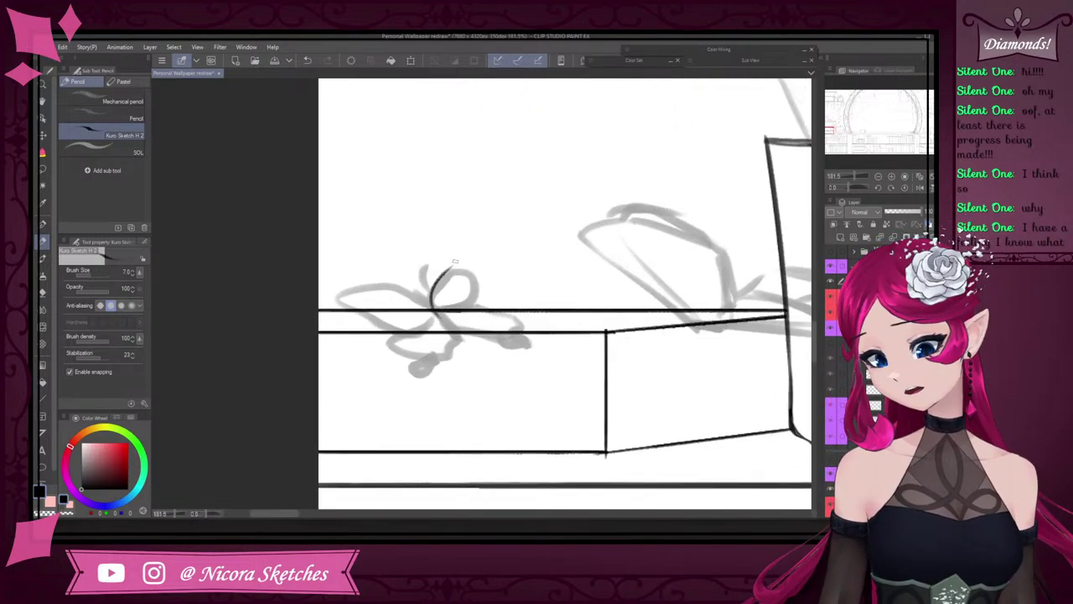
pyautogui.hotkey('ctrl', 'z')
# - Draw the arched upper outline of a rounded shape over the grey sketch where the box meets the vase
pyautogui.scroll(-4, 564, 293)
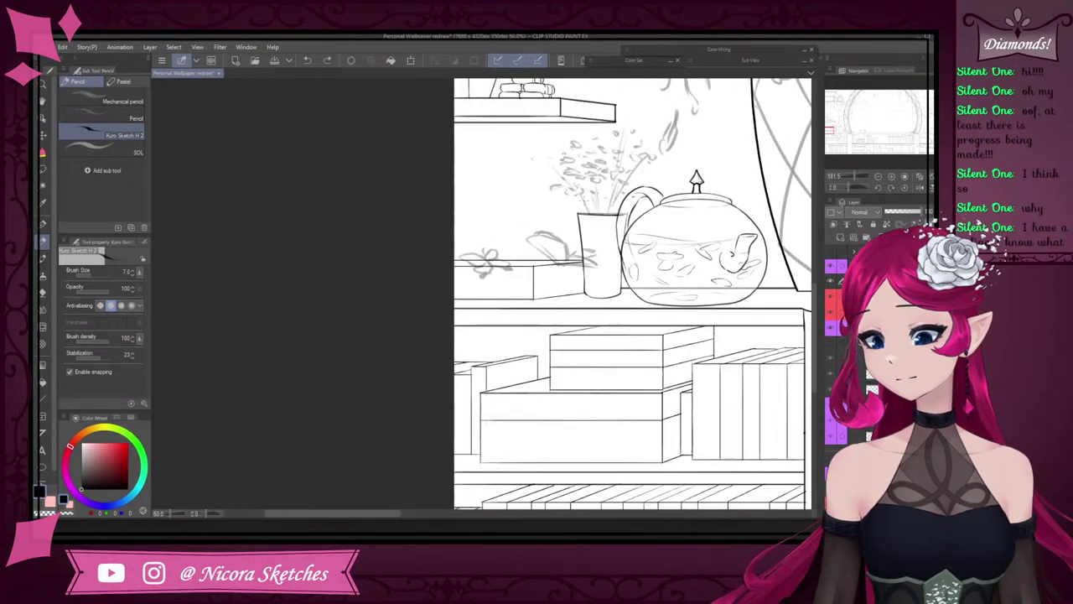
pyautogui.scroll(3, 565, 293)
pyautogui.scroll(2, 578, 294)
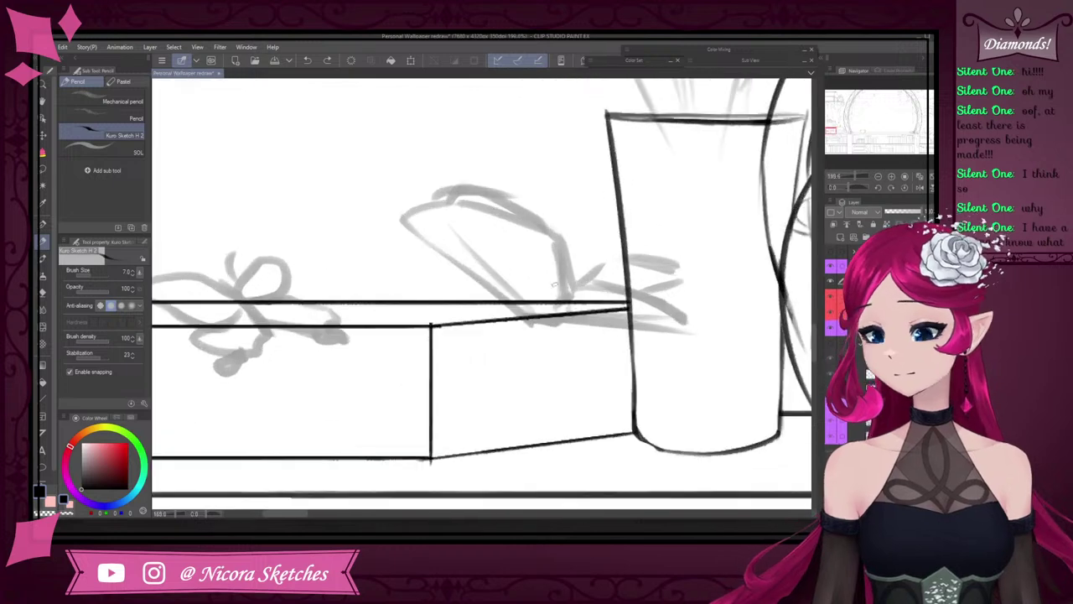
pyautogui.moveTo(543, 310)
pyautogui.mouseDown()
pyautogui.moveTo(616, 248)
pyautogui.moveTo(660, 313)
pyautogui.moveTo(648, 296)
pyautogui.moveTo(668, 300)
pyautogui.moveTo(556, 314)
pyautogui.mouseUp()
pyautogui.hotkey('ctrl', 'z')
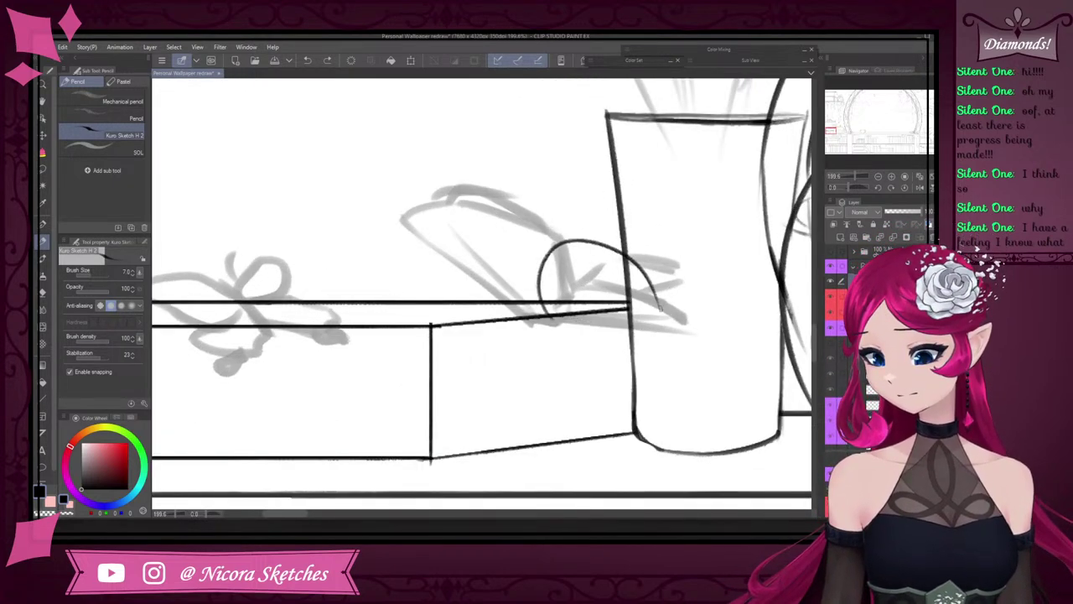
# - Close the rounded shape with a shallow bottom curve, undoing and redrawing the stroke until it fits
pyautogui.moveTo(658, 304)
pyautogui.mouseDown()
pyautogui.moveTo(620, 325)
pyautogui.moveTo(652, 329)
pyautogui.moveTo(546, 322)
pyautogui.mouseUp()
pyautogui.hotkey('ctrl', 'z')
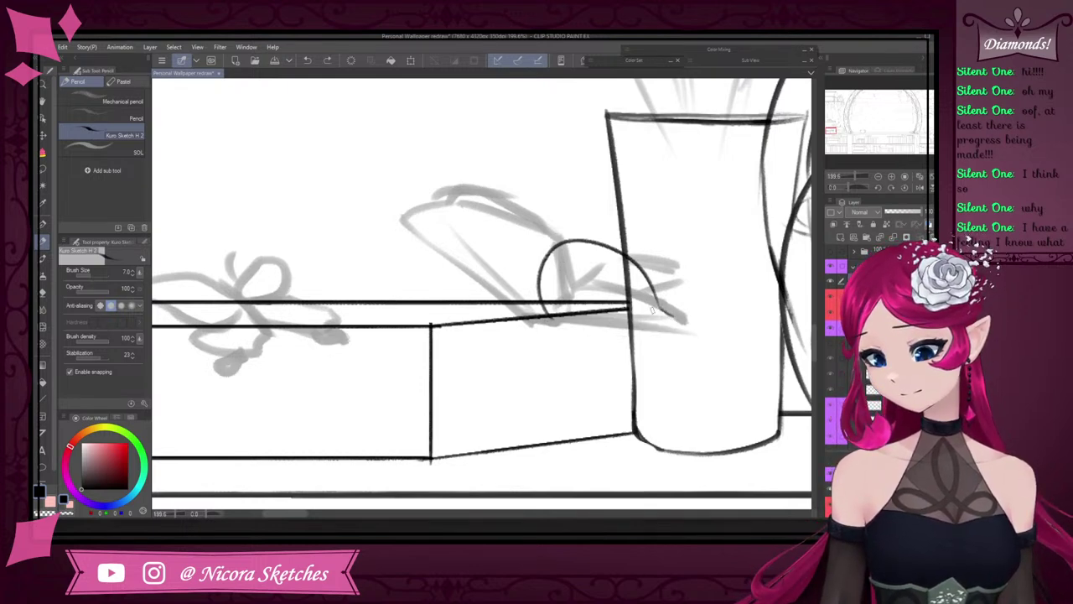
pyautogui.hotkey('ctrl', 'z')
pyautogui.moveTo(660, 303)
pyautogui.mouseDown()
pyautogui.moveTo(625, 338)
pyautogui.moveTo(560, 319)
pyautogui.mouseUp()
pyautogui.hotkey('ctrl', 'z')
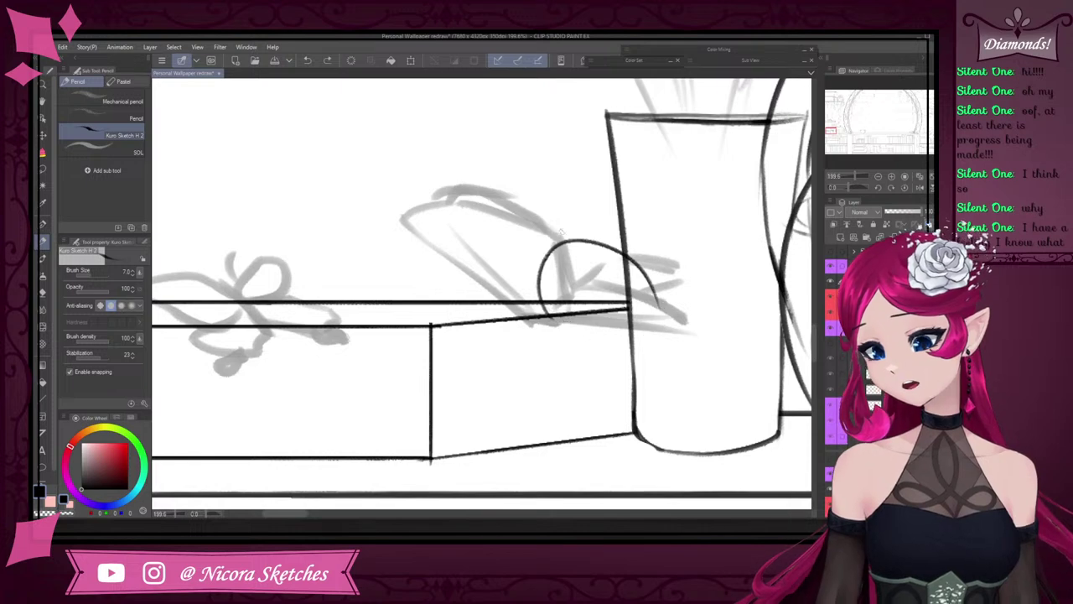
pyautogui.moveTo(662, 311); pyautogui.dragTo(566, 332)
pyautogui.hotkey('ctrl', 'z')
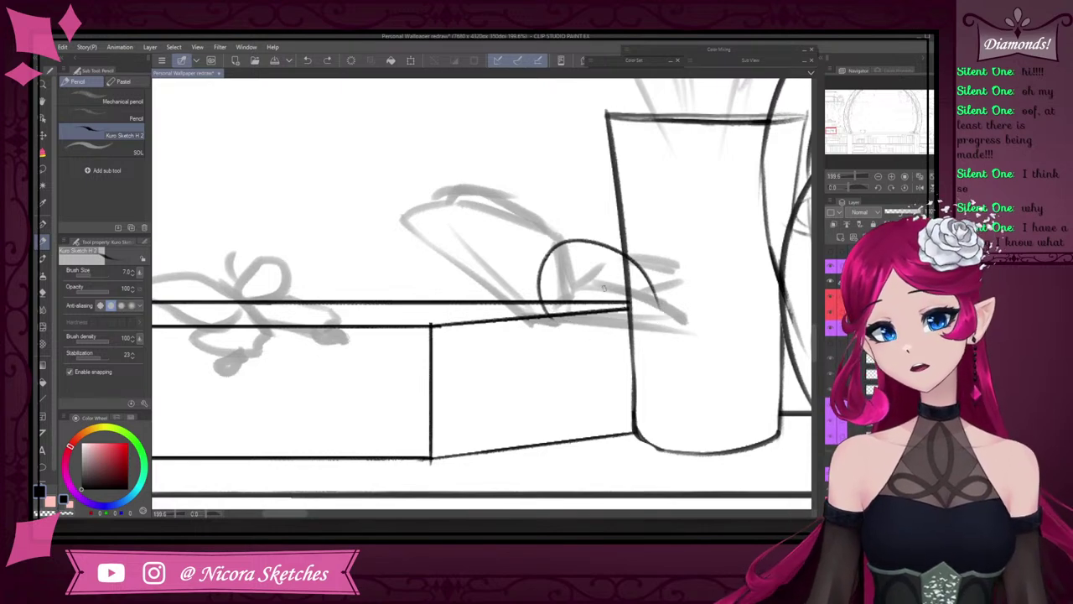
pyautogui.moveTo(660, 300)
pyautogui.mouseDown()
pyautogui.moveTo(642, 325)
pyautogui.moveTo(554, 325)
pyautogui.mouseUp()
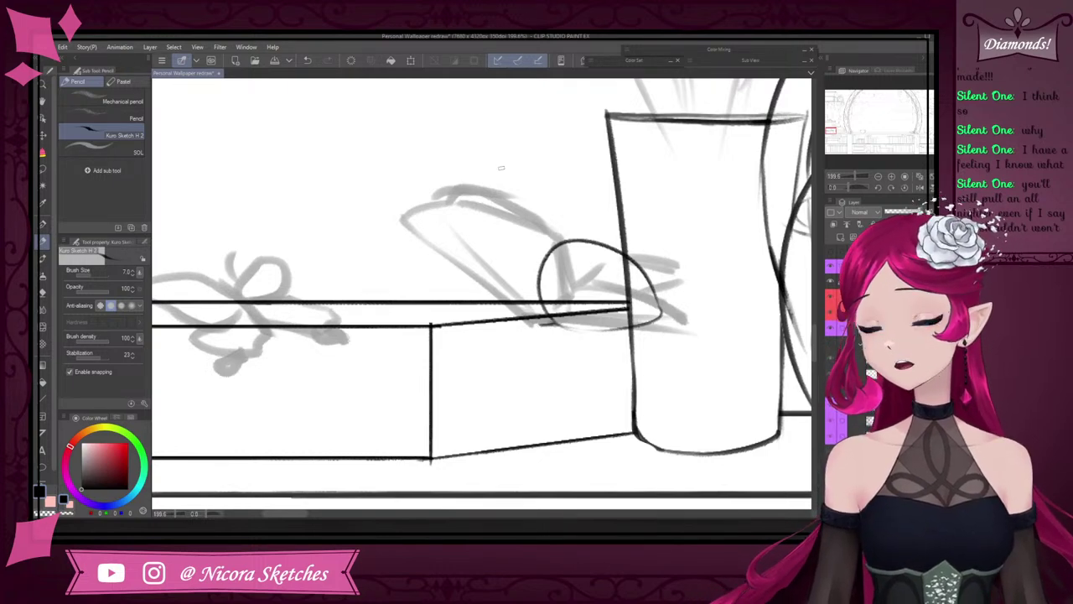
# - Lasso the rounded shape, rotate it 16.3 degrees clockwise, deselect it and return to the Kuro Sketch H 2 pencil
pyautogui.scroll(-4, 555, 238)
pyautogui.scroll(1, 555, 238)
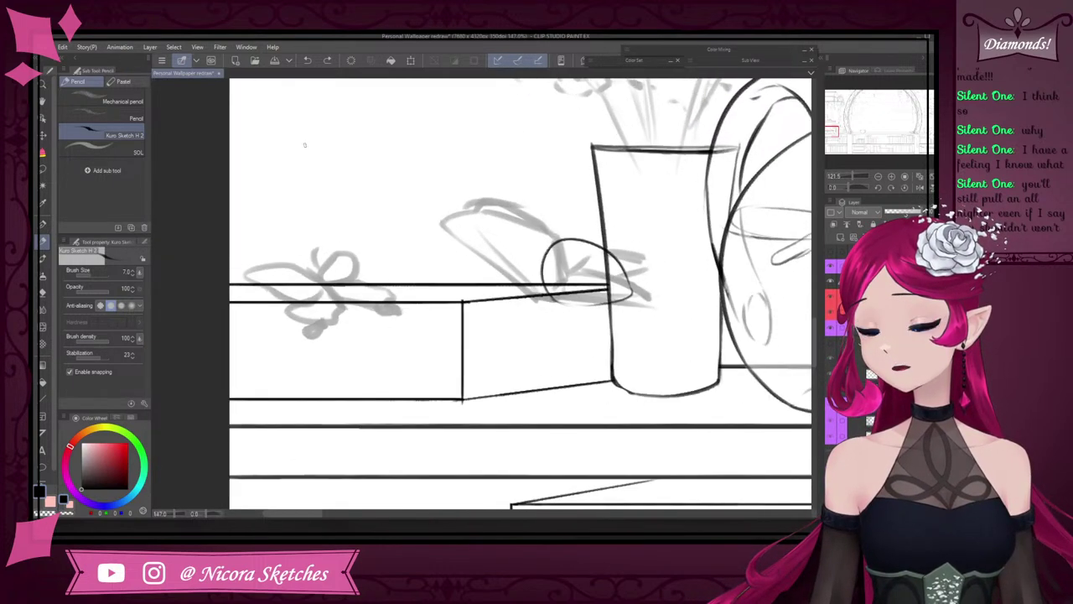
pyautogui.click(43, 168)
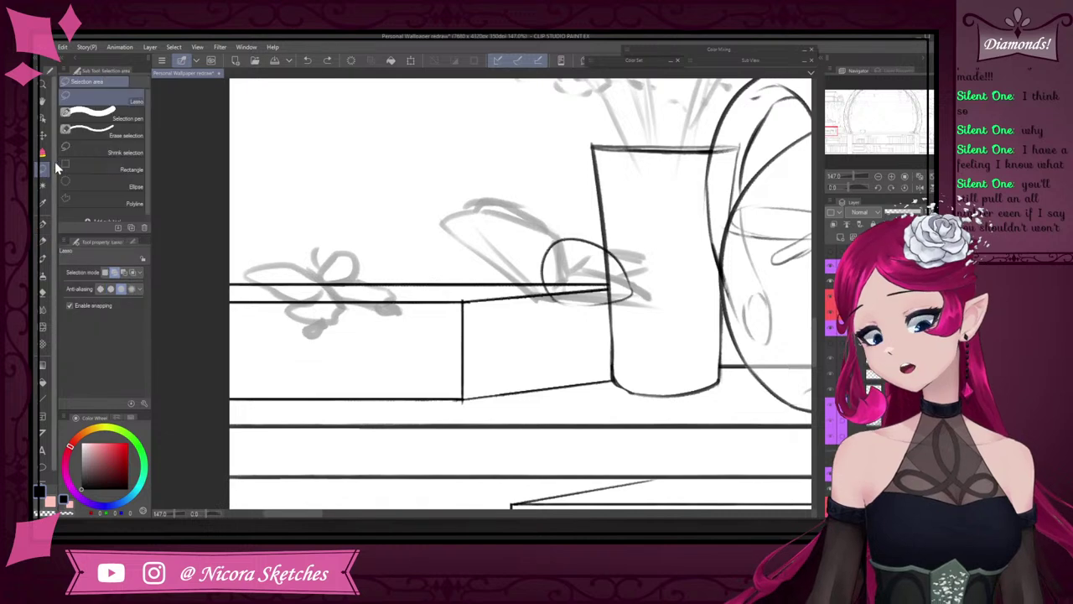
pyautogui.moveTo(553, 199)
pyautogui.mouseDown()
pyautogui.moveTo(602, 331)
pyautogui.moveTo(519, 201)
pyautogui.mouseUp()
pyautogui.click(611, 350)
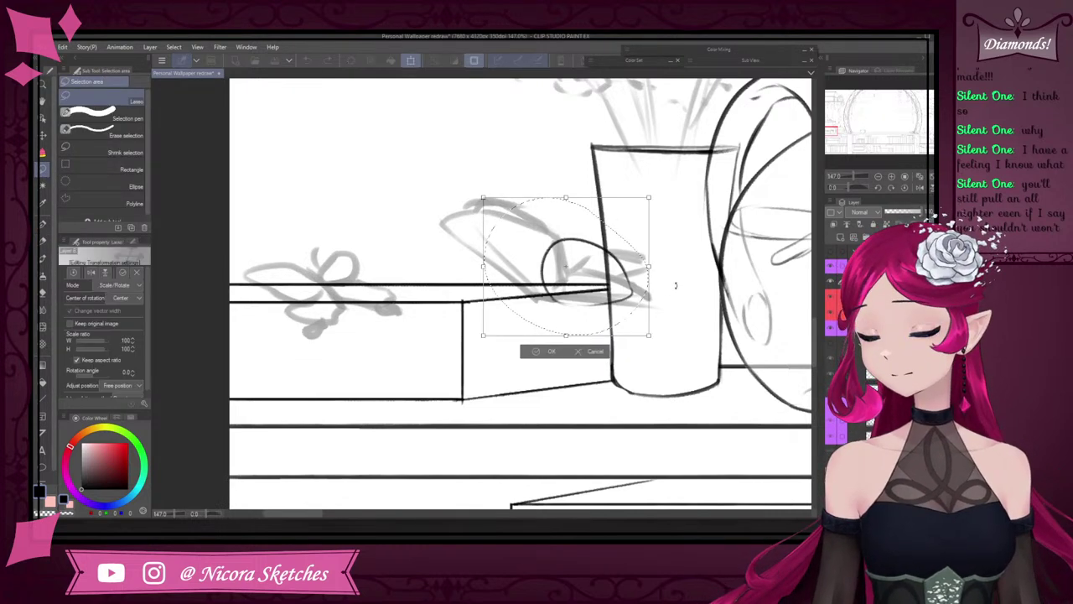
pyautogui.moveTo(662, 289)
pyautogui.mouseDown()
pyautogui.moveTo(670, 319)
pyautogui.moveTo(681, 266)
pyautogui.mouseUp()
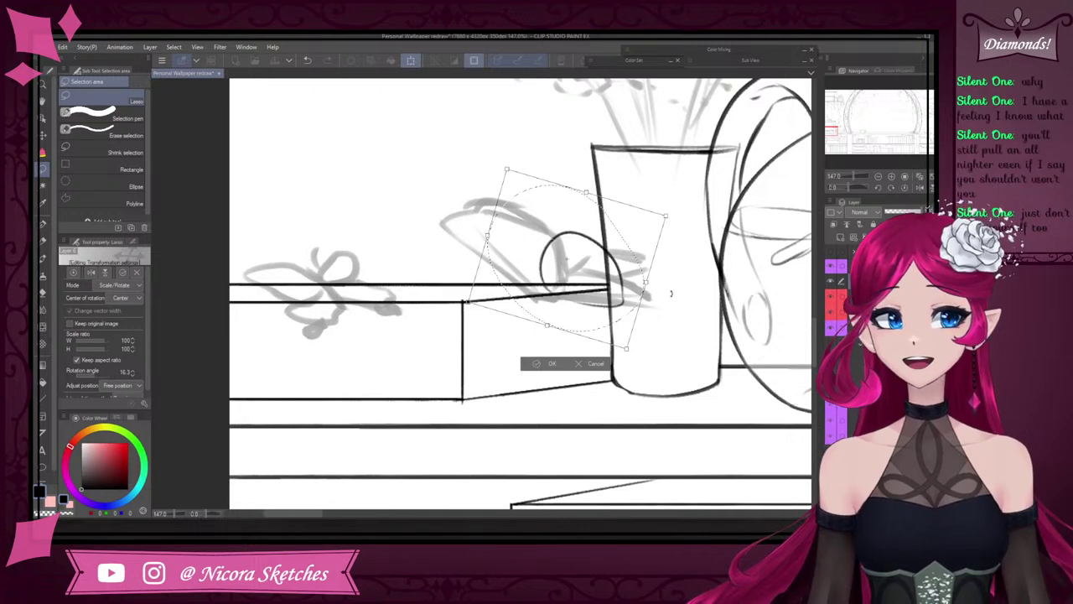
pyautogui.click(550, 364)
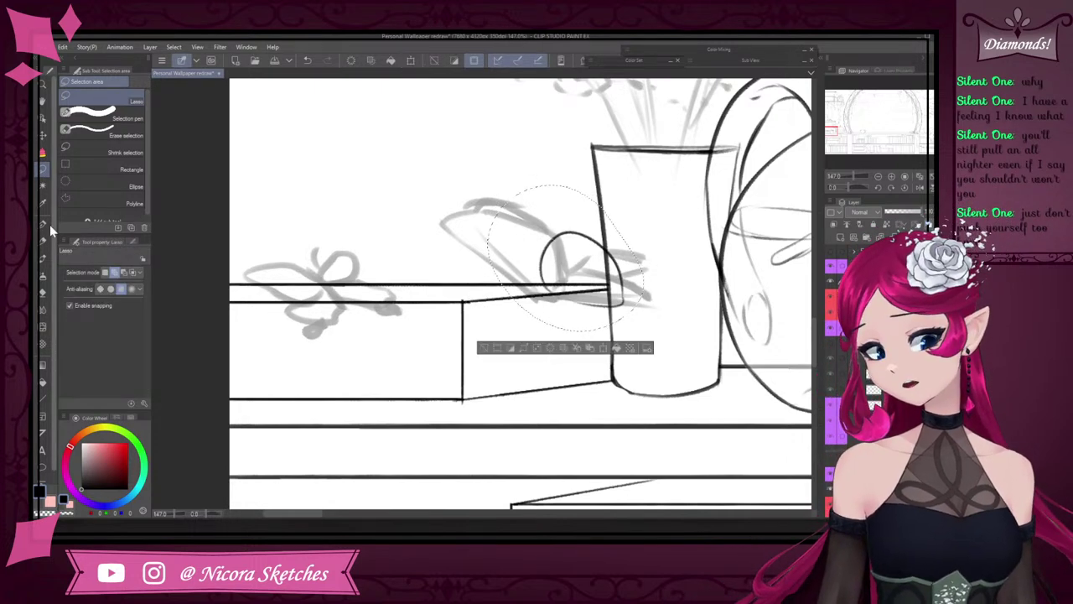
pyautogui.click(43, 241)
pyautogui.click(487, 347)
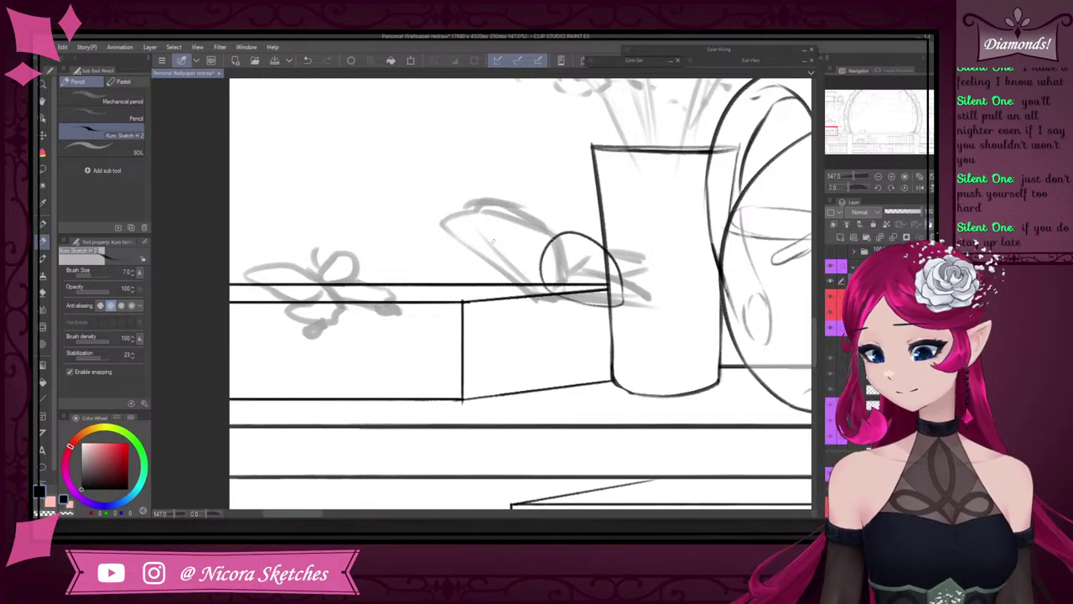
# - Try to ink the slanted inner line of the grey wing-like sketch beside the vase
pyautogui.moveTo(493, 240); pyautogui.dragTo(542, 294)
pyautogui.hotkey('ctrl', 'z')
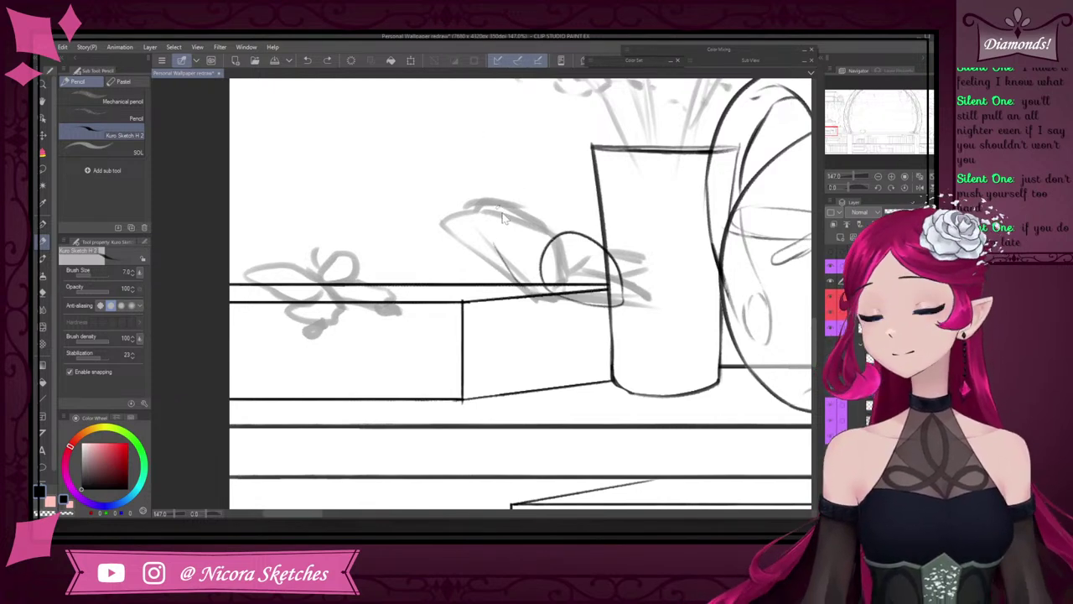
pyautogui.hotkey('ctrl', 'z')
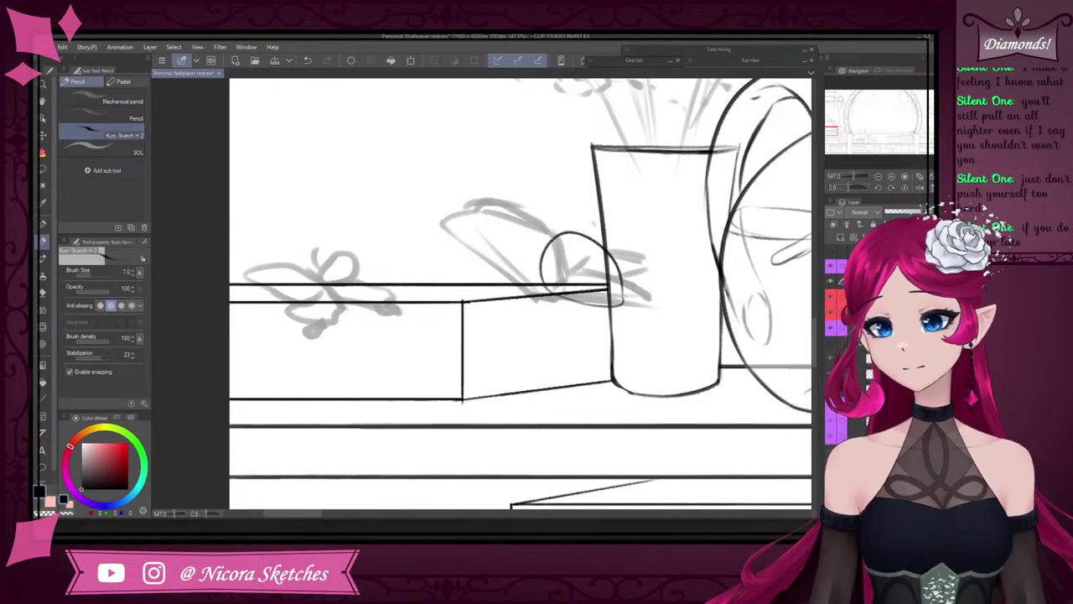
# - Draw a second rounded outline behind the first one, overlapping the vase's edge, with the pencil
pyautogui.moveTo(581, 233)
pyautogui.mouseDown()
pyautogui.moveTo(612, 226)
pyautogui.moveTo(623, 239)
pyautogui.moveTo(637, 283)
pyautogui.moveTo(620, 293)
pyautogui.mouseUp()
pyautogui.hotkey('ctrl', 'z')
pyautogui.press('e')
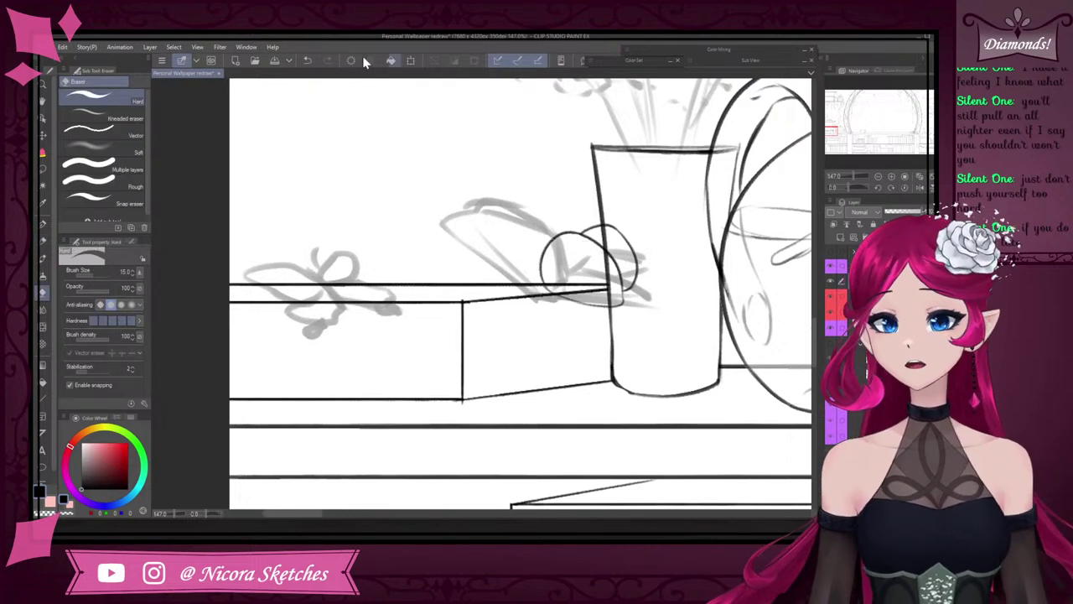
pyautogui.click(44, 228)
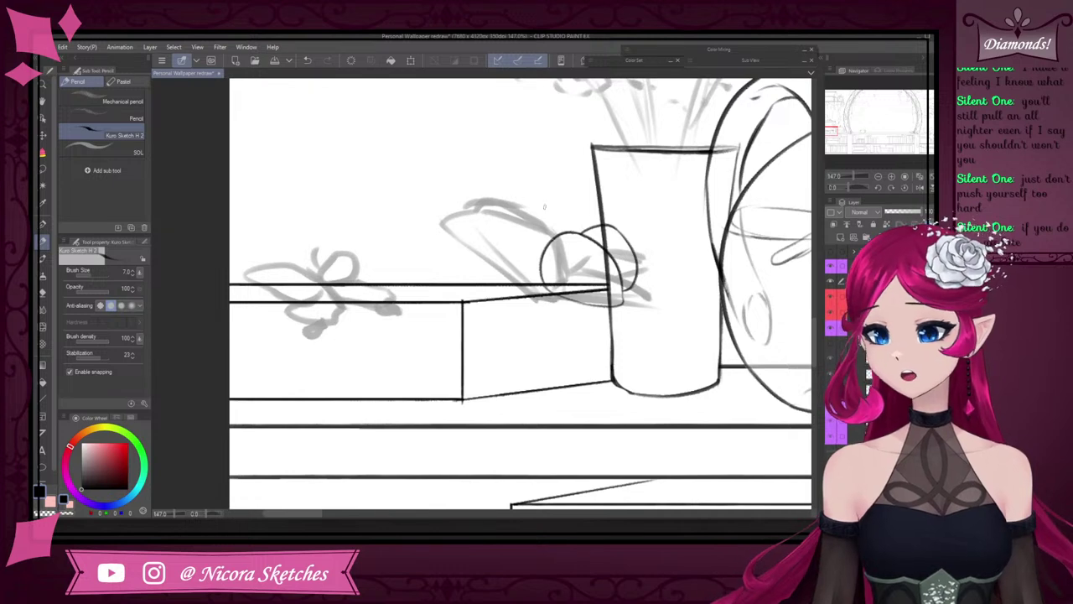
# - Try out a short curved stem stroke rising from the top of the front rounded shape
pyautogui.moveTo(558, 234)
pyautogui.mouseDown()
pyautogui.moveTo(541, 198)
pyautogui.moveTo(490, 171)
pyautogui.mouseUp()
pyautogui.hotkey('ctrl', 'z')
pyautogui.hotkey('ctrl', 'z')
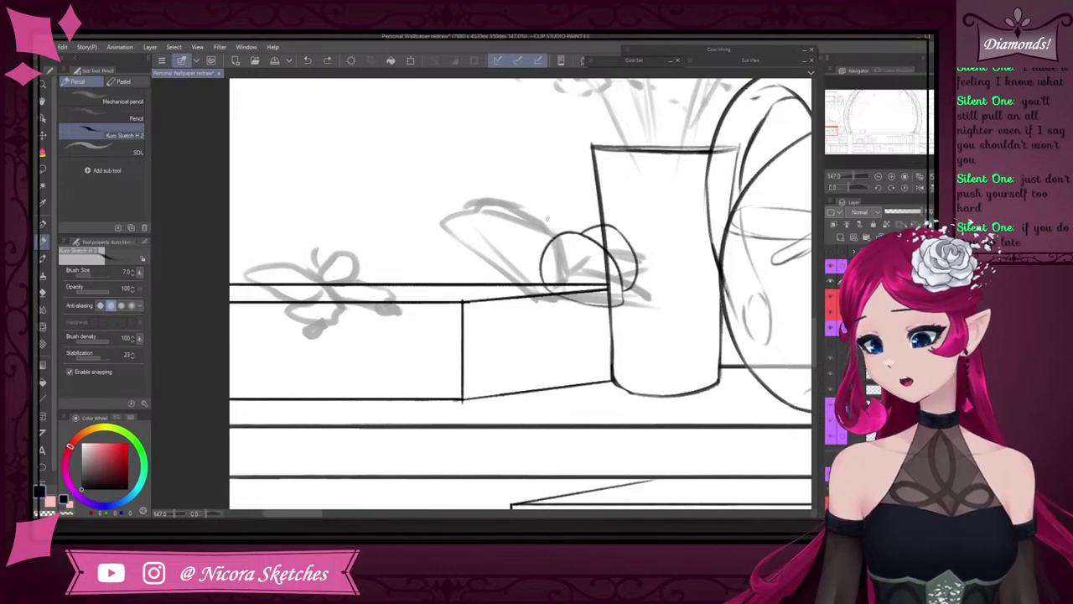
pyautogui.moveTo(560, 234)
pyautogui.mouseDown()
pyautogui.moveTo(500, 177)
pyautogui.moveTo(496, 252)
pyautogui.moveTo(486, 154)
pyautogui.moveTo(528, 204)
pyautogui.moveTo(523, 191)
pyautogui.mouseUp()
# - Erase the short stem stroke above the front rounded shape with the Hard eraser at brush size 15
pyautogui.press('e')
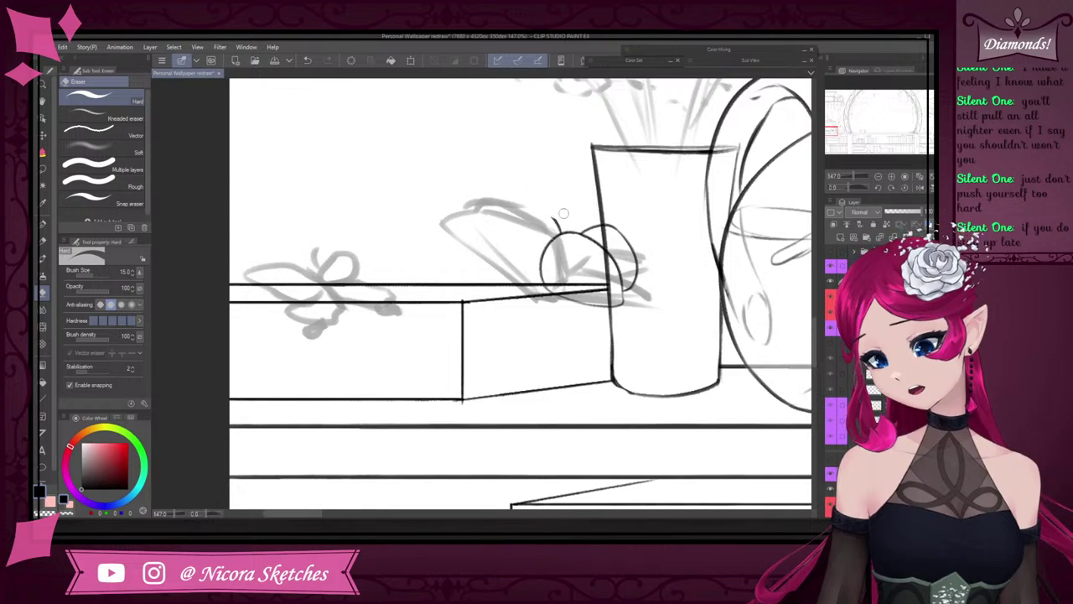
pyautogui.scroll(4, 561, 224)
pyautogui.moveTo(558, 238); pyautogui.dragTo(552, 231)
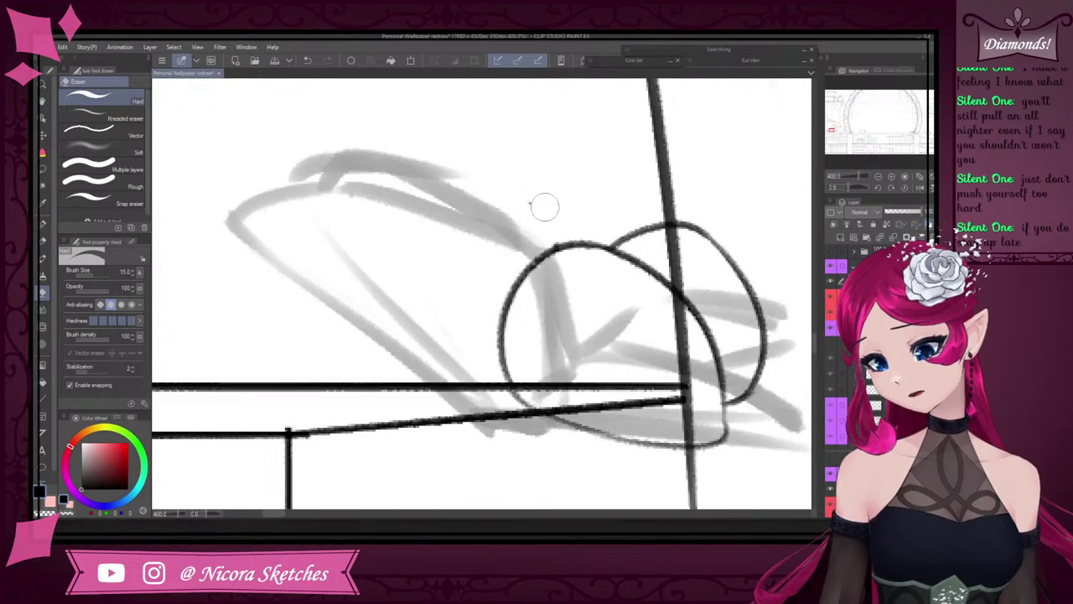
pyautogui.scroll(-4, 561, 191)
pyautogui.scroll(-2, 574, 199)
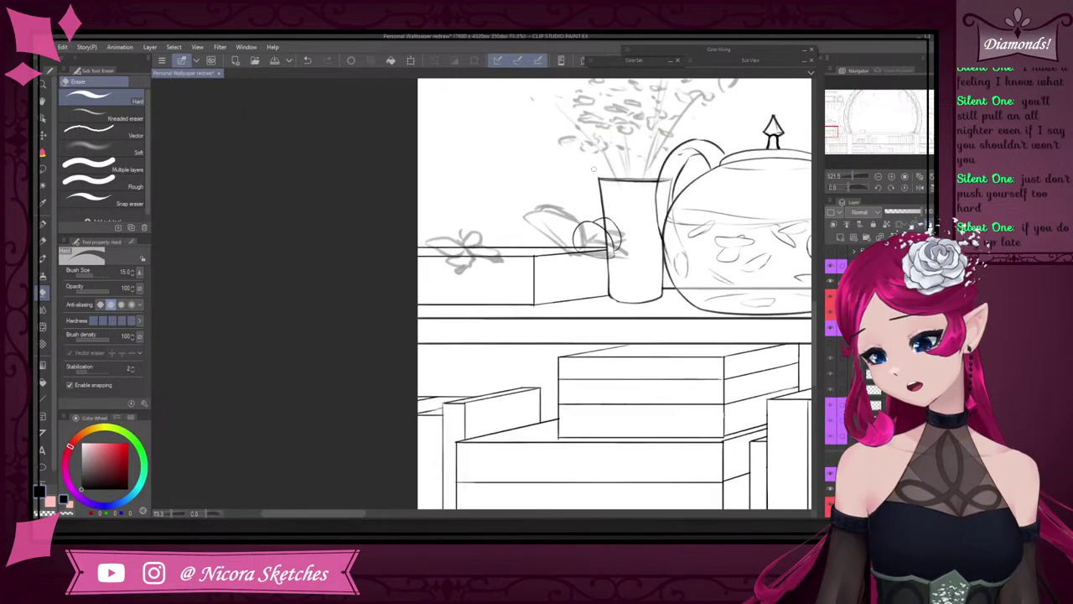
# - Try the short stem stroke on the front rounded shape again with the pencil and remove it
pyautogui.scroll(1, 575, 198)
pyautogui.click(49, 243)
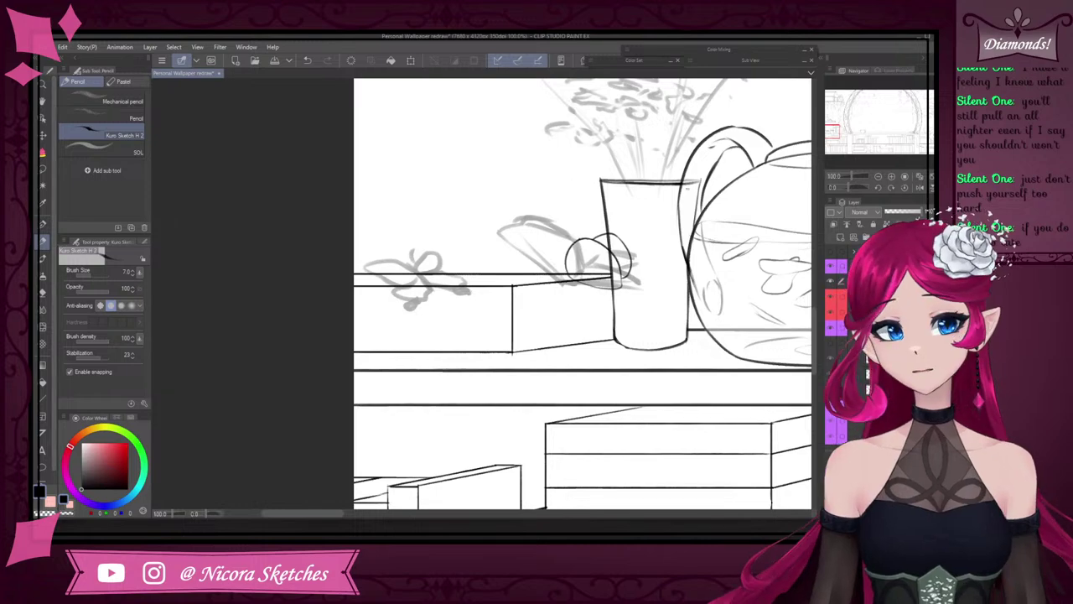
pyautogui.scroll(-2, 536, 201)
pyautogui.scroll(4, 601, 177)
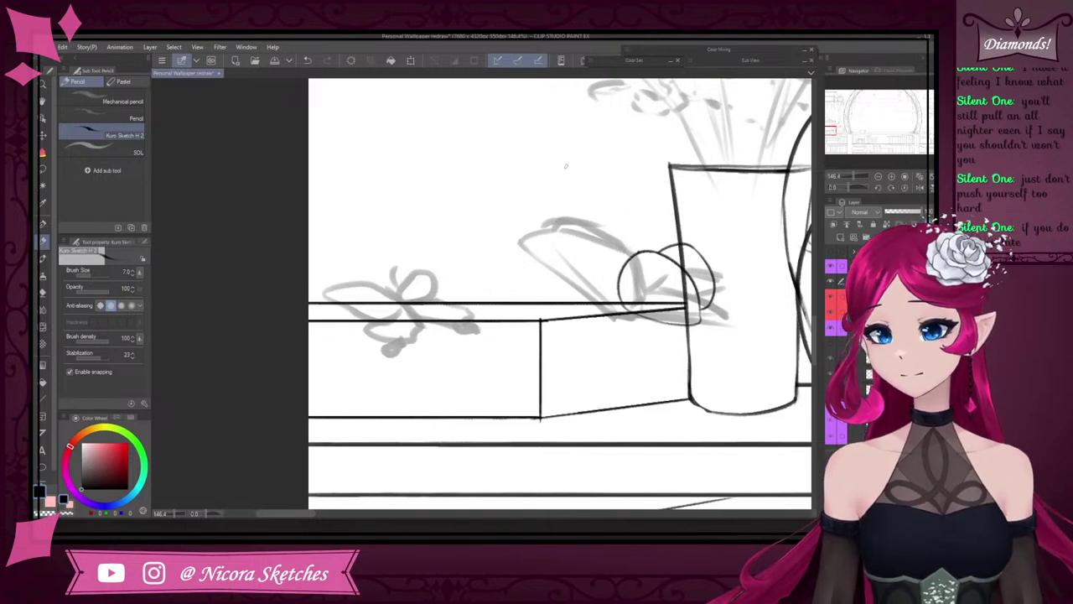
pyautogui.moveTo(634, 241); pyautogui.dragTo(642, 253)
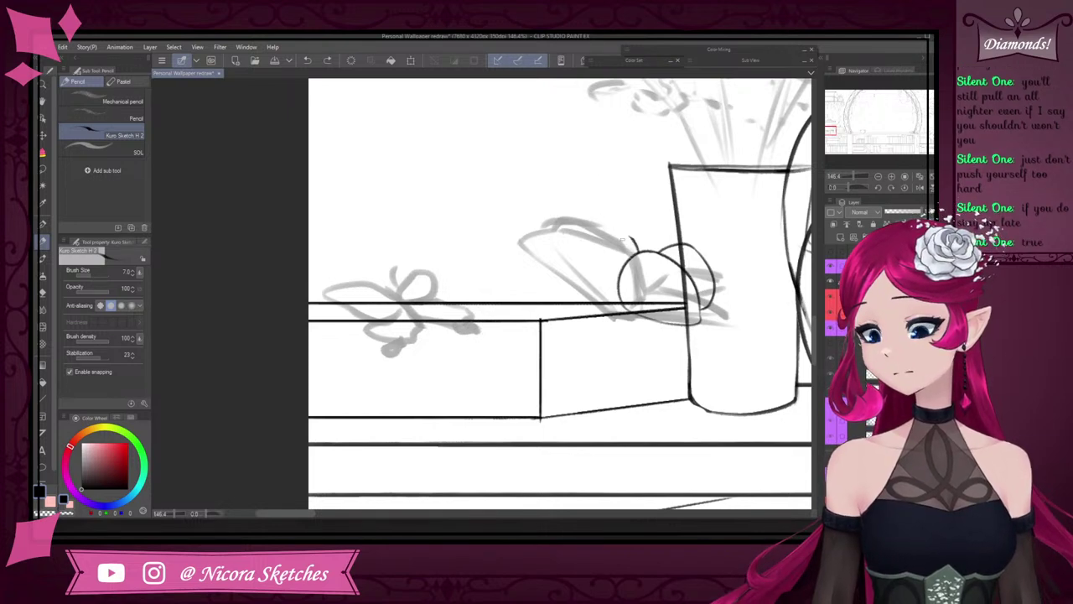
pyautogui.press('e')
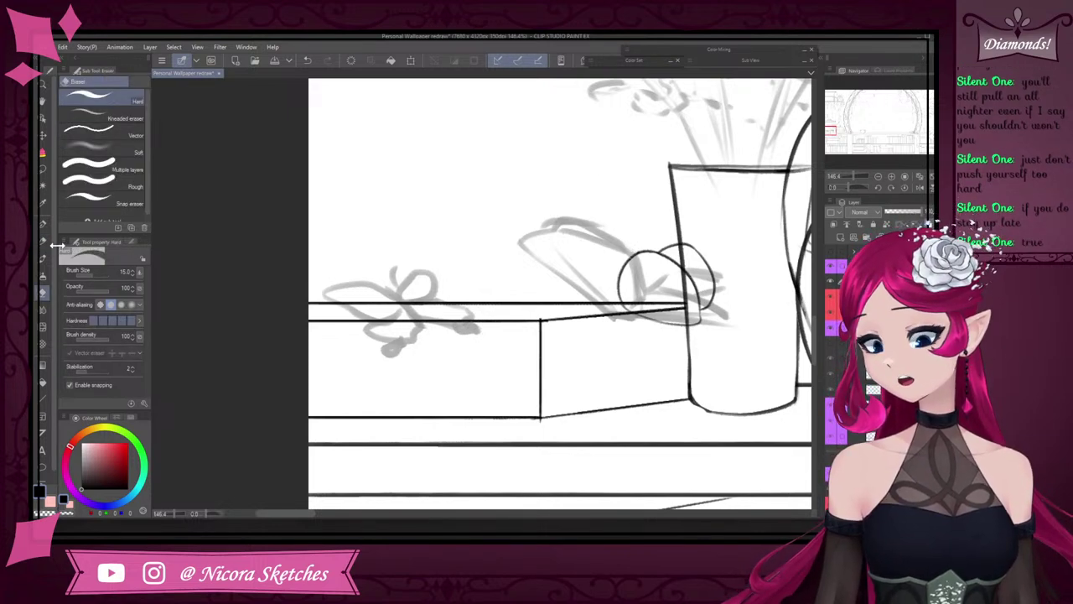
# - Draw a pointed wing-like outline rising from the box edge and curving back to the front rounded shape with the pencil
pyautogui.click(43, 241)
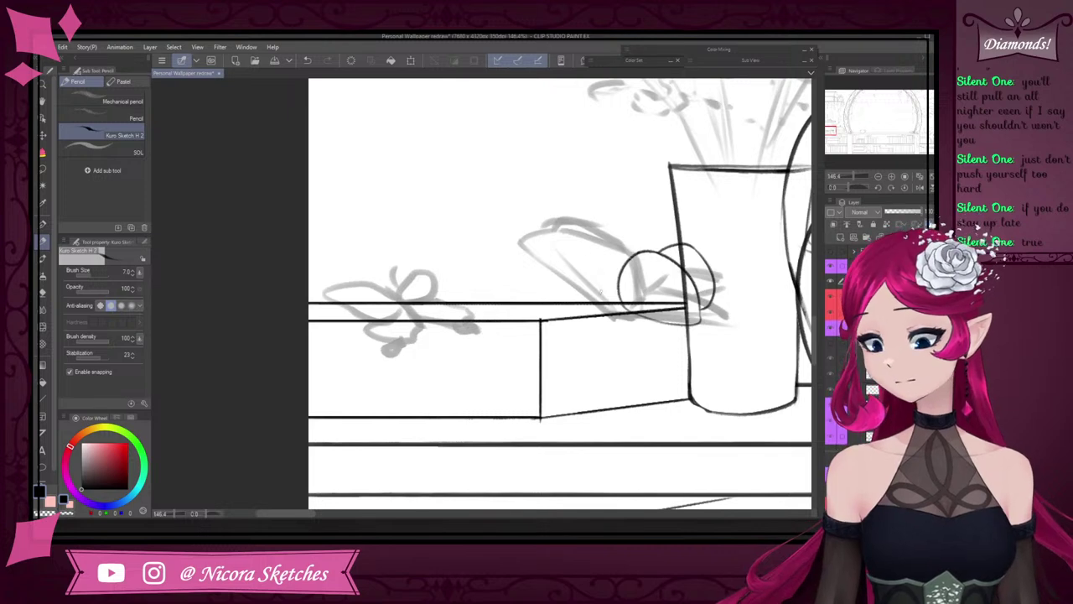
pyautogui.moveTo(578, 270)
pyautogui.mouseDown()
pyautogui.moveTo(600, 304)
pyautogui.moveTo(625, 310)
pyautogui.moveTo(575, 258)
pyautogui.mouseUp()
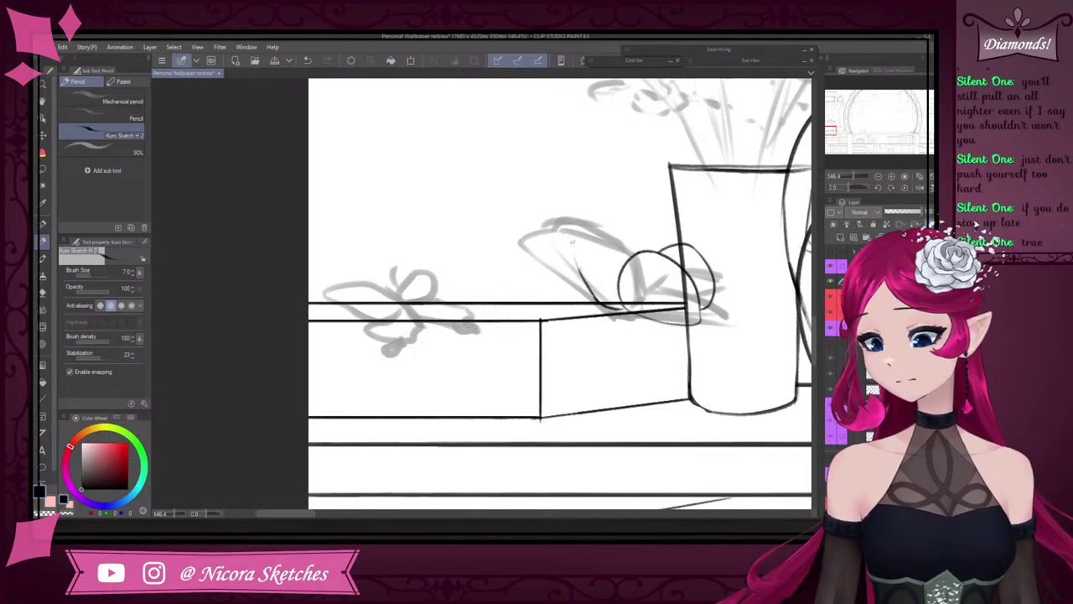
pyautogui.moveTo(595, 299)
pyautogui.mouseDown()
pyautogui.moveTo(578, 276)
pyautogui.moveTo(573, 166)
pyautogui.mouseUp()
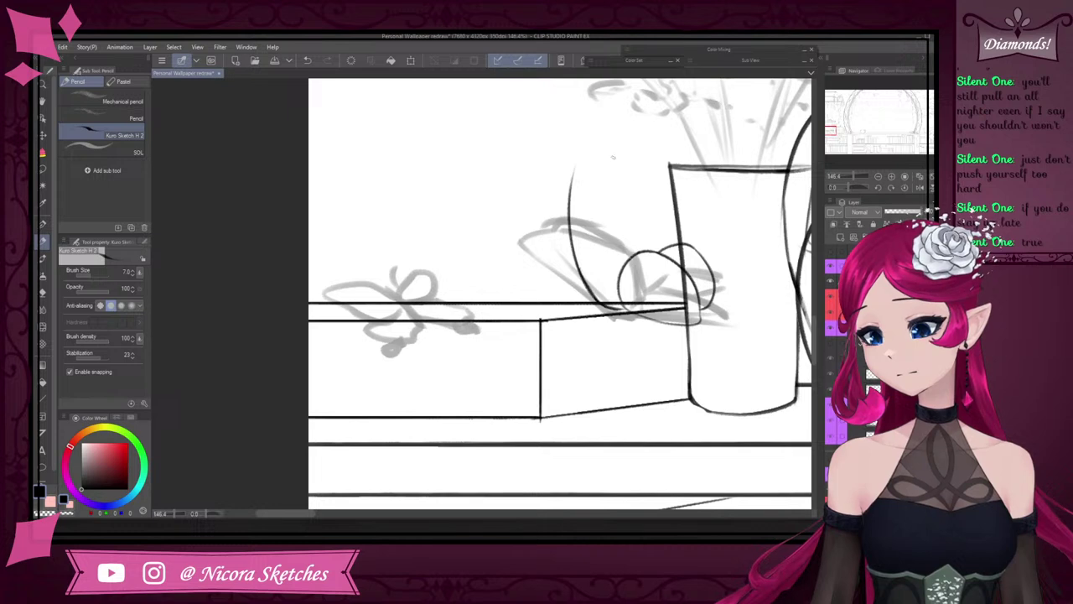
pyautogui.hotkey('ctrl', 'z')
pyautogui.moveTo(579, 282)
pyautogui.mouseDown()
pyautogui.moveTo(577, 172)
pyautogui.moveTo(599, 219)
pyautogui.moveTo(639, 243)
pyautogui.mouseUp()
pyautogui.hotkey('ctrl', 'z')
pyautogui.hotkey('ctrl', 'z')
pyautogui.hotkey('ctrl', 'z')
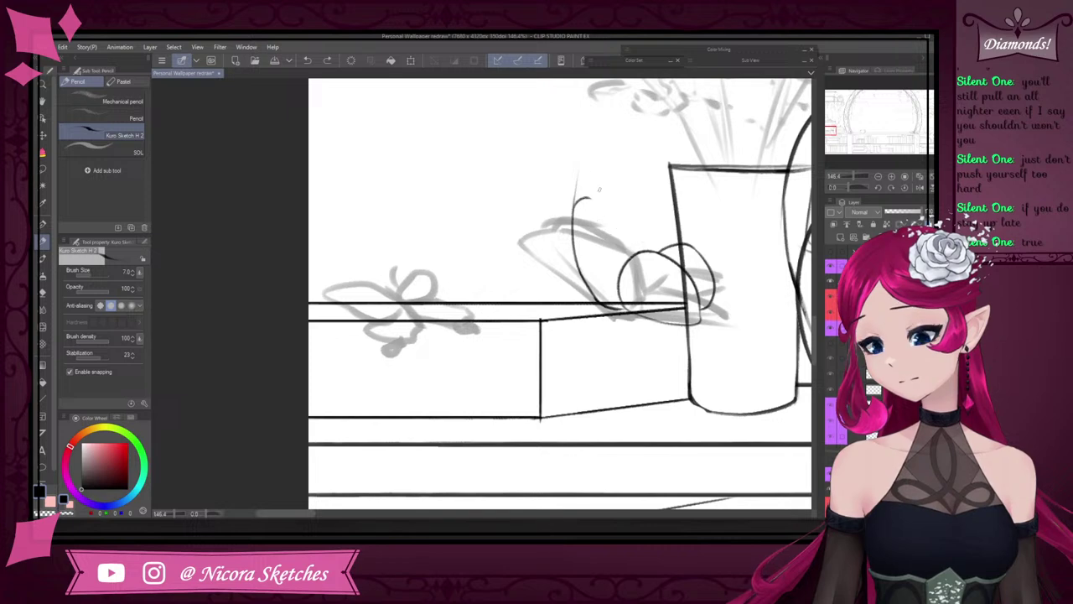
pyautogui.moveTo(574, 203)
pyautogui.mouseDown()
pyautogui.moveTo(591, 199)
pyautogui.moveTo(649, 249)
pyautogui.mouseUp()
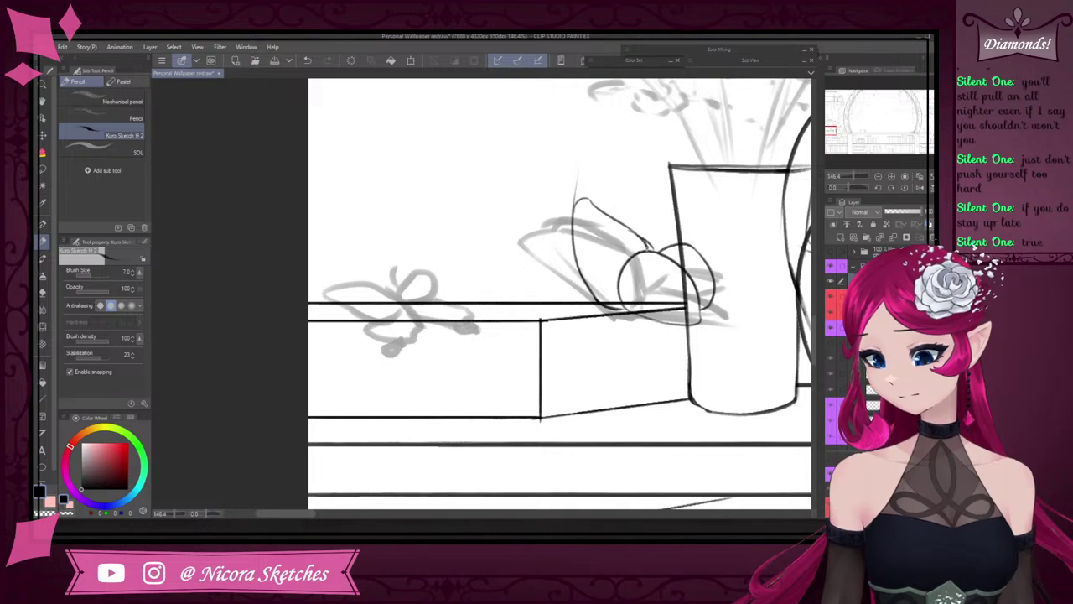
# - Erase the overshooting line ends at the pointed outline's tip and base with the Hard eraser at brush size 15
pyautogui.press('e')
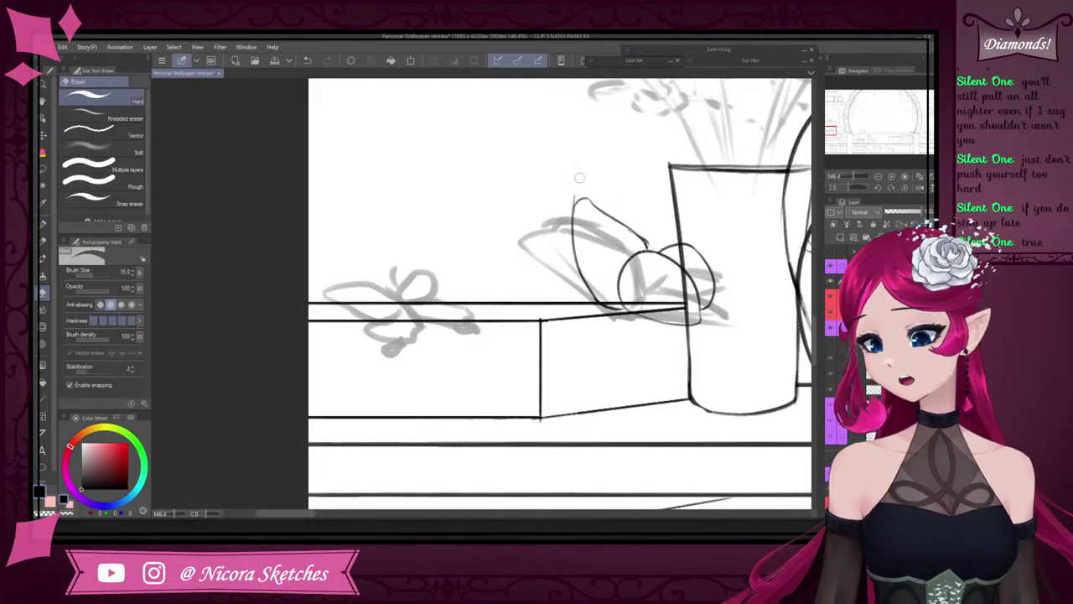
pyautogui.moveTo(573, 201); pyautogui.dragTo(574, 188)
pyautogui.moveTo(655, 240); pyautogui.dragTo(649, 238)
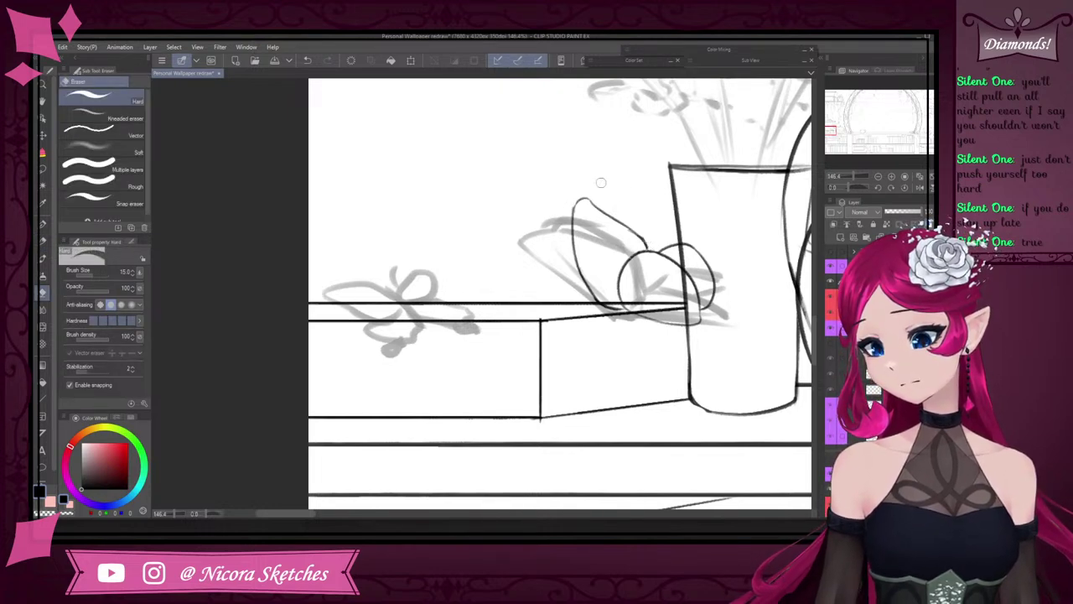
# - Push the pointed outline's tip away from the vase with Liquify at brush size 250, then set the brush size to 100
pyautogui.click(44, 325)
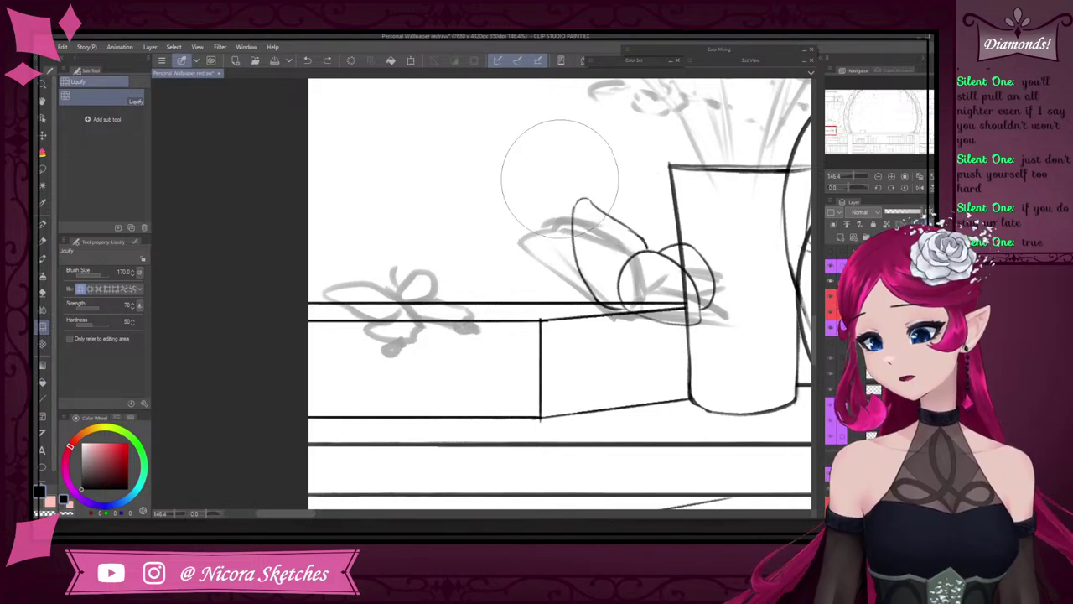
pyautogui.press(']')
pyautogui.press(']')
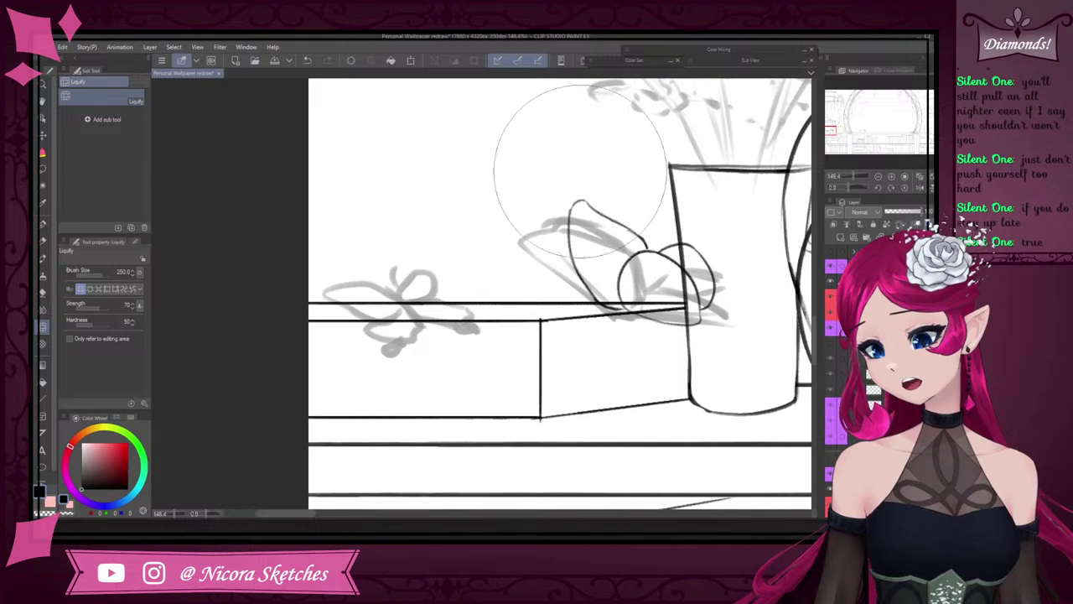
pyautogui.moveTo(580, 171); pyautogui.dragTo(565, 159)
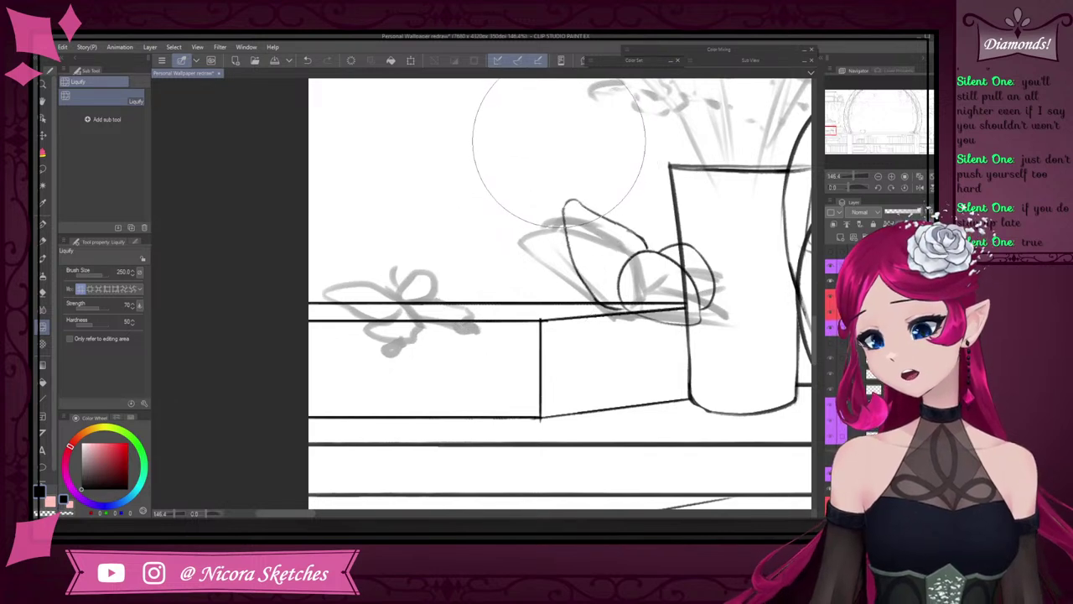
pyautogui.press('[')
pyautogui.press('[')
pyautogui.press('[')
pyautogui.press('[')
pyautogui.press('[')
pyautogui.press('[')
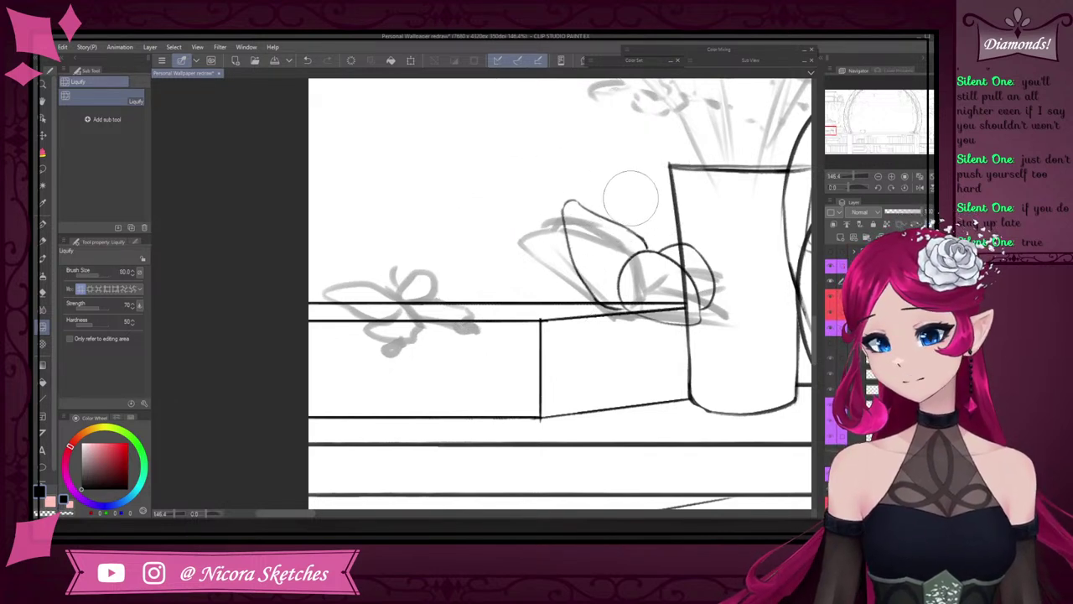
pyautogui.press('[')
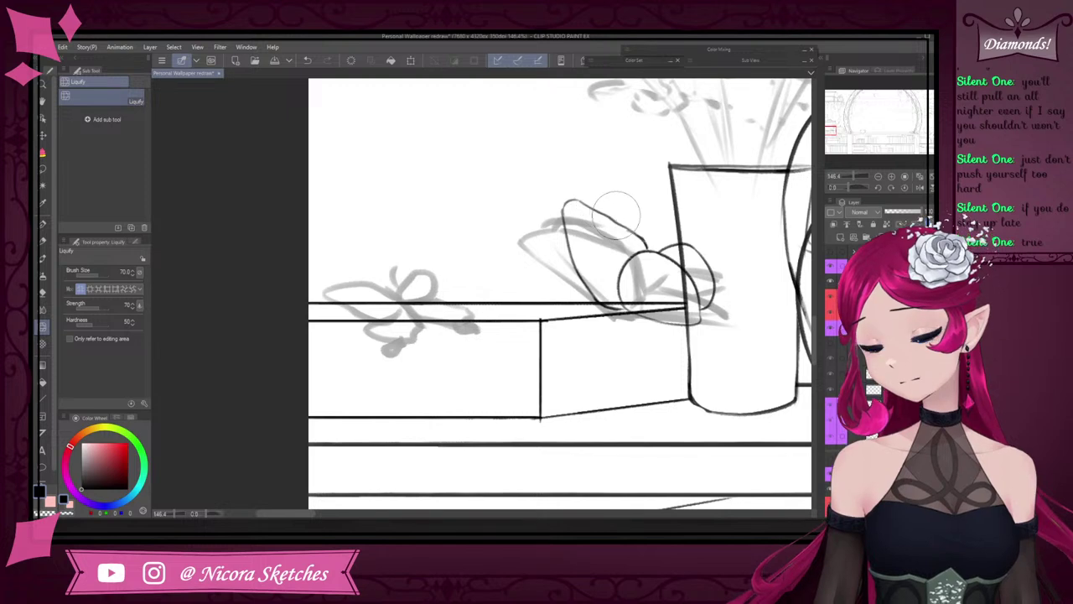
pyautogui.press(']')
pyautogui.press(']')
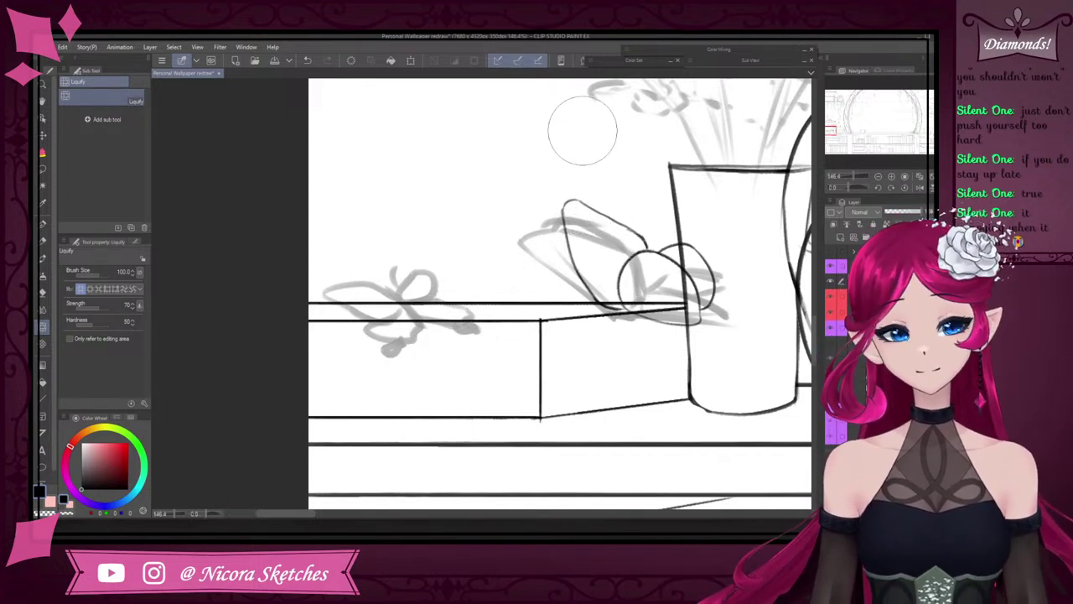
# - Lasso the pointed outline beside the rounded shapes and start transforming it in Free Transform mode
pyautogui.click(43, 242)
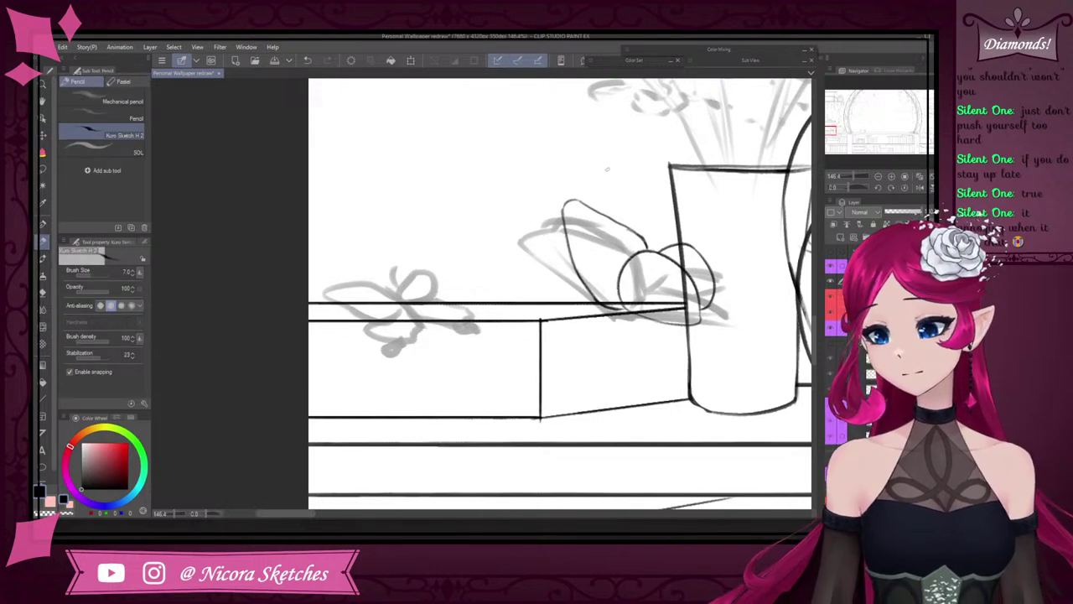
pyautogui.press('e')
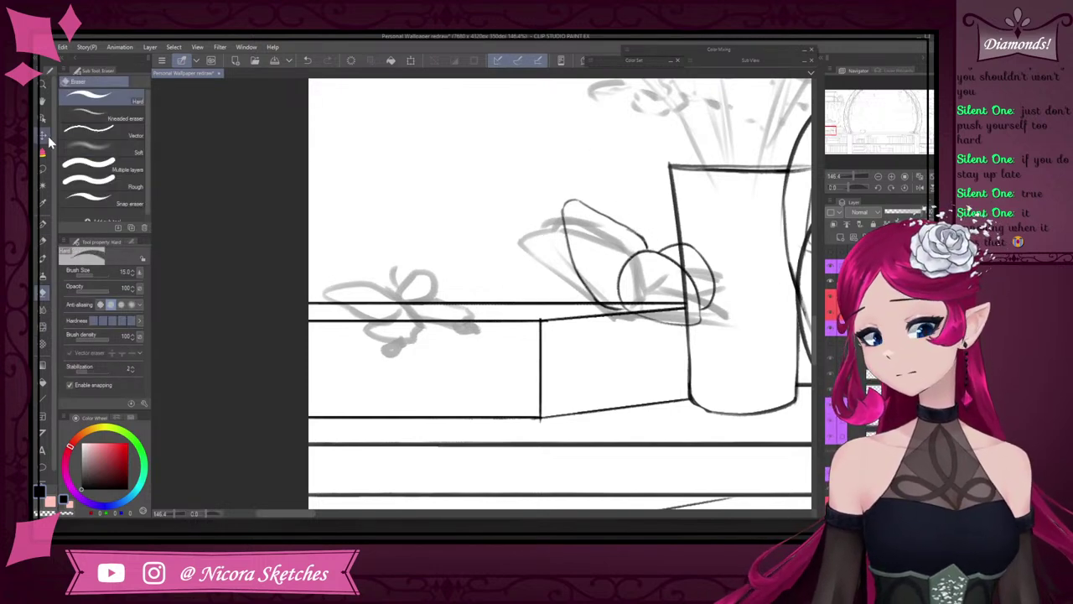
pyautogui.click(44, 169)
pyautogui.moveTo(648, 240)
pyautogui.mouseDown()
pyautogui.moveTo(549, 321)
pyautogui.moveTo(631, 313)
pyautogui.moveTo(627, 300)
pyautogui.mouseUp()
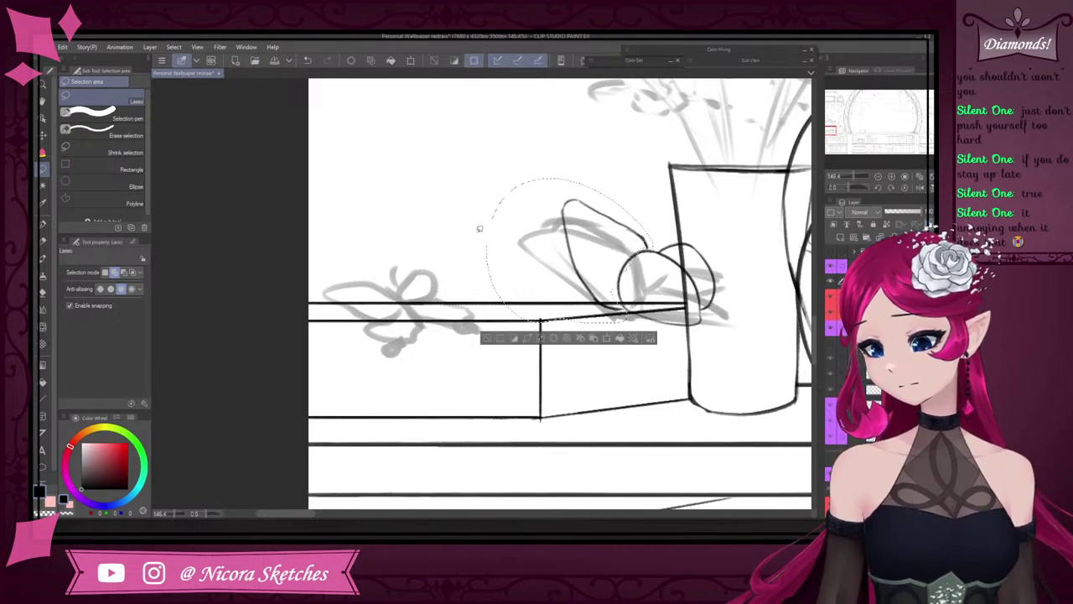
pyautogui.hotkey('ctrl', 'd')
pyautogui.moveTo(654, 246)
pyautogui.mouseDown()
pyautogui.moveTo(565, 155)
pyautogui.moveTo(649, 361)
pyautogui.moveTo(649, 335)
pyautogui.moveTo(613, 282)
pyautogui.moveTo(617, 252)
pyautogui.mouseUp()
pyautogui.click(621, 379)
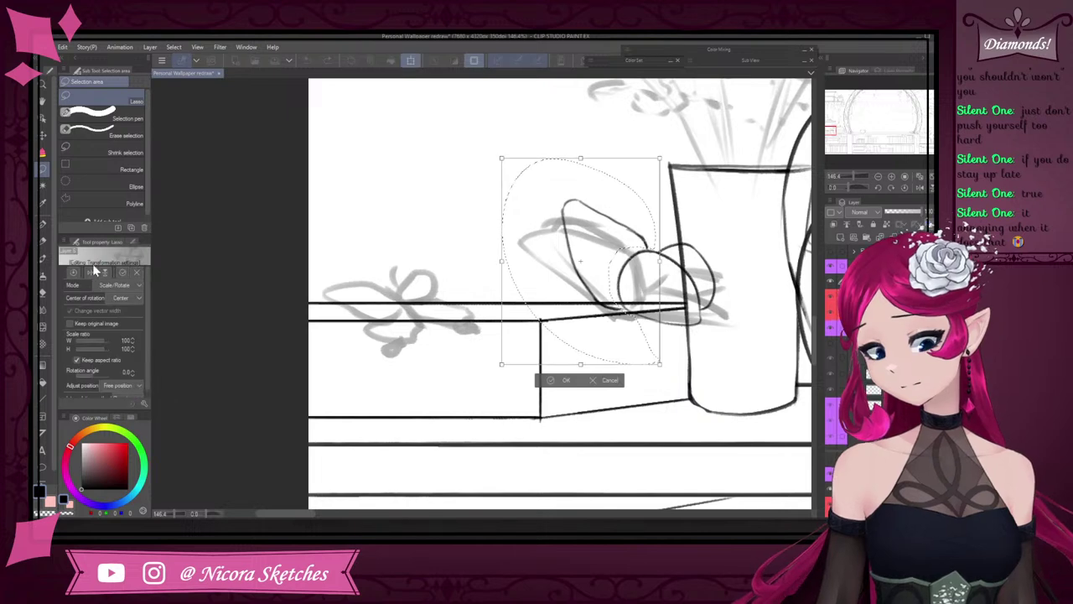
pyautogui.click(118, 285)
pyautogui.click(117, 324)
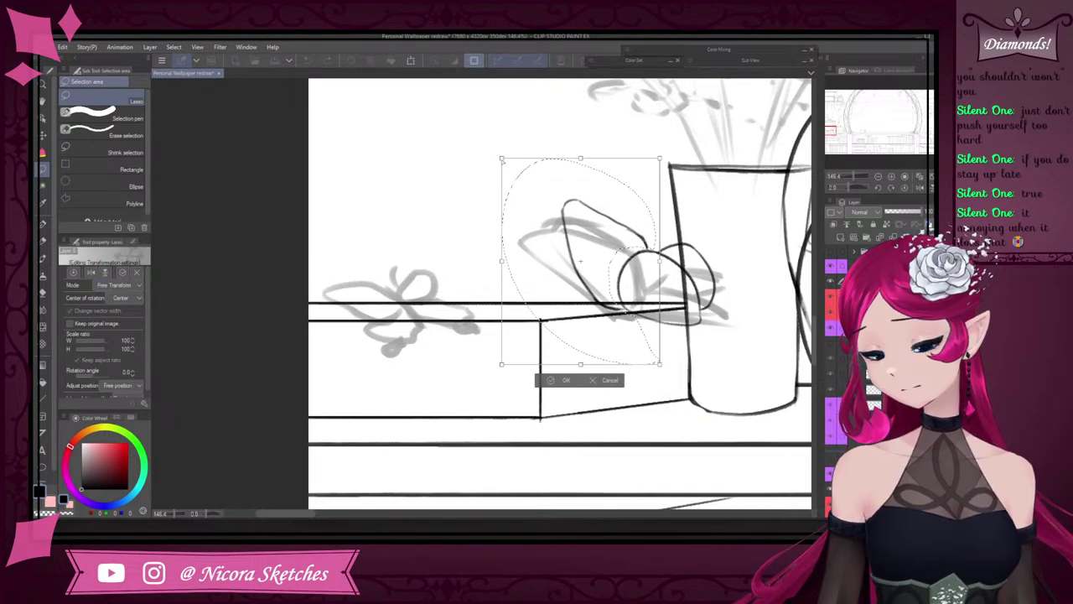
# - Try to skew, narrow and reposition the pointed outline over the grey sketch, then cancel the transformation and deselect
pyautogui.moveTo(501, 159); pyautogui.dragTo(454, 154)
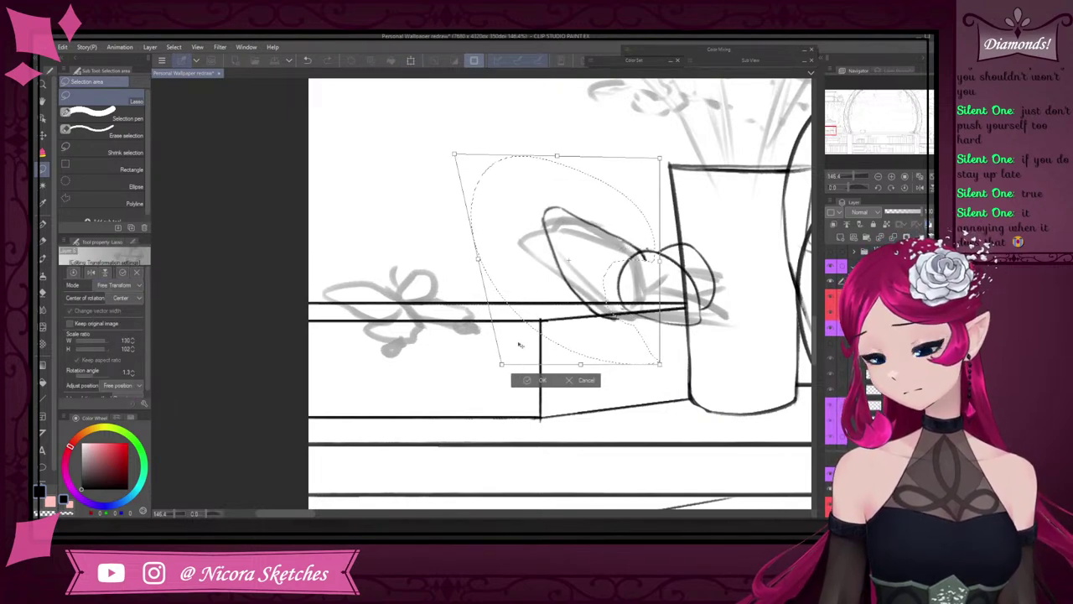
pyautogui.moveTo(501, 364); pyautogui.dragTo(530, 352)
pyautogui.moveTo(659, 364); pyautogui.dragTo(662, 334)
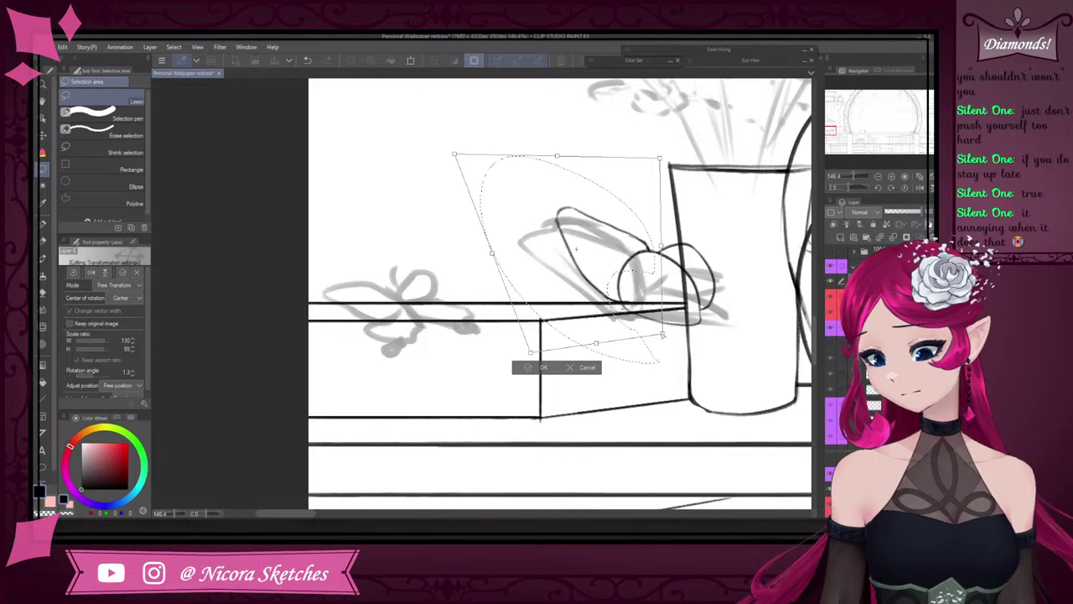
pyautogui.moveTo(657, 163); pyautogui.dragTo(577, 140)
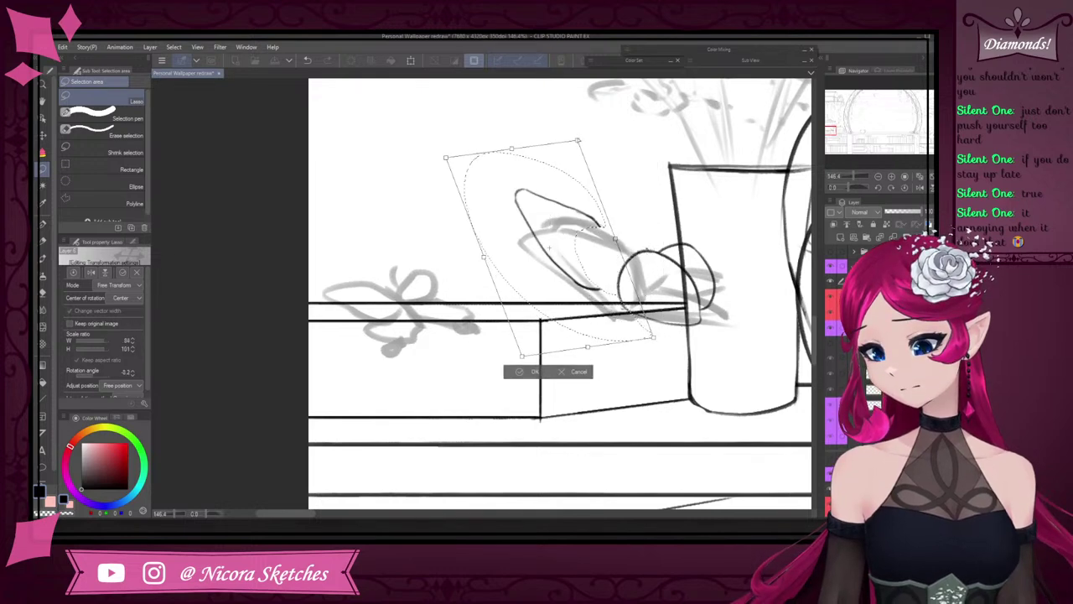
pyautogui.moveTo(588, 241); pyautogui.dragTo(625, 262)
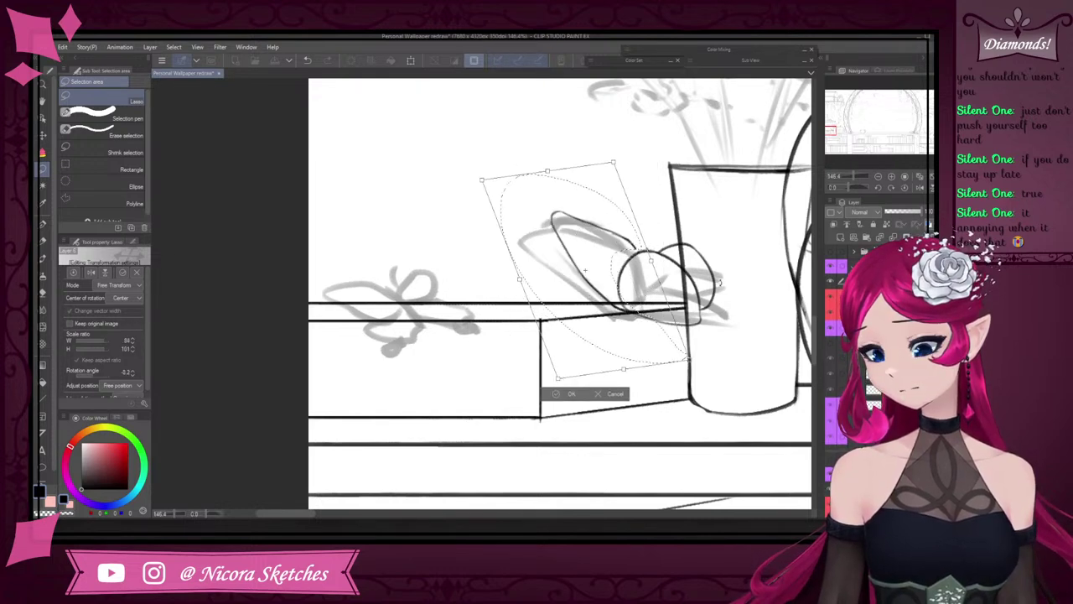
pyautogui.click(607, 390)
pyautogui.click(497, 379)
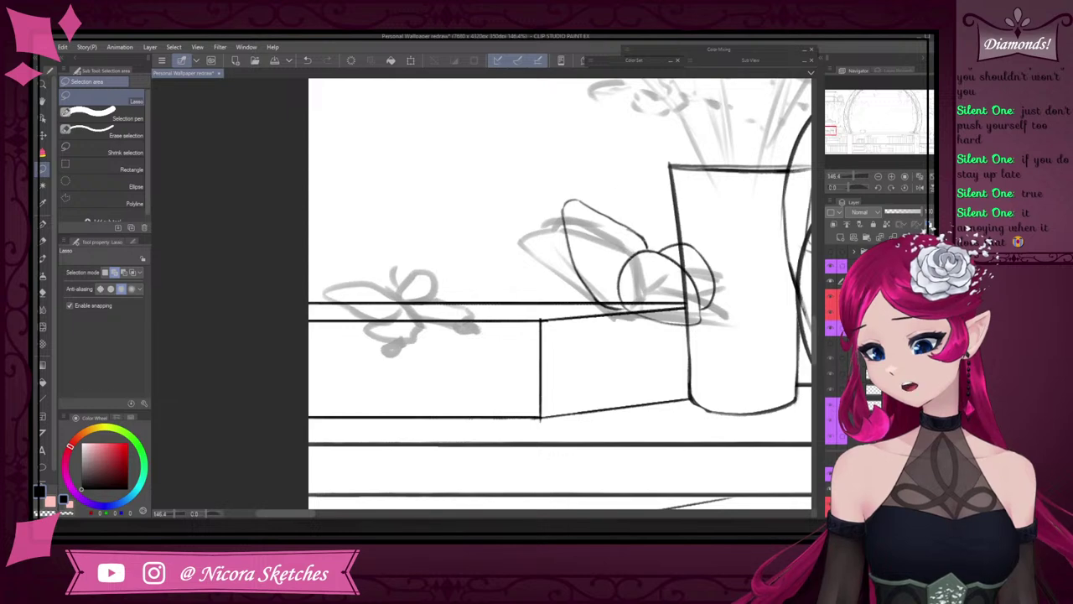
# - Erase the pointed outline and both rounded outlines beside the vase with the Hard eraser at brush size 40
pyautogui.press('e')
pyautogui.moveTo(568, 205); pyautogui.dragTo(591, 298)
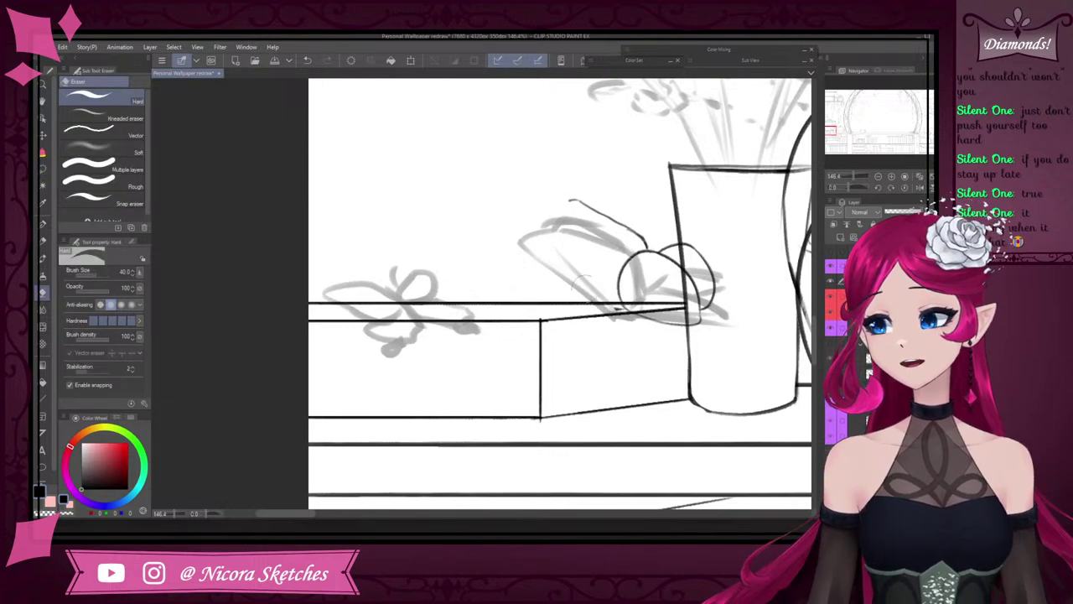
pyautogui.moveTo(587, 245)
pyautogui.mouseDown()
pyautogui.moveTo(578, 197)
pyautogui.moveTo(627, 237)
pyautogui.moveTo(647, 226)
pyautogui.moveTo(683, 250)
pyautogui.moveTo(712, 300)
pyautogui.mouseUp()
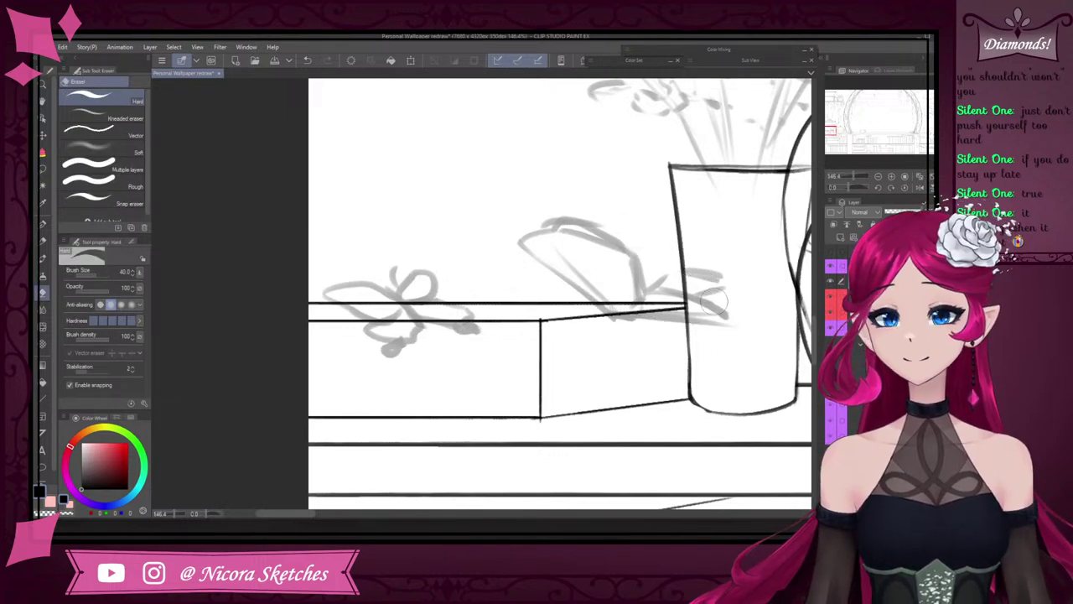
# - Try out a short curved pencil stroke over the bow-like sketch on the box and undo it
pyautogui.press('p')
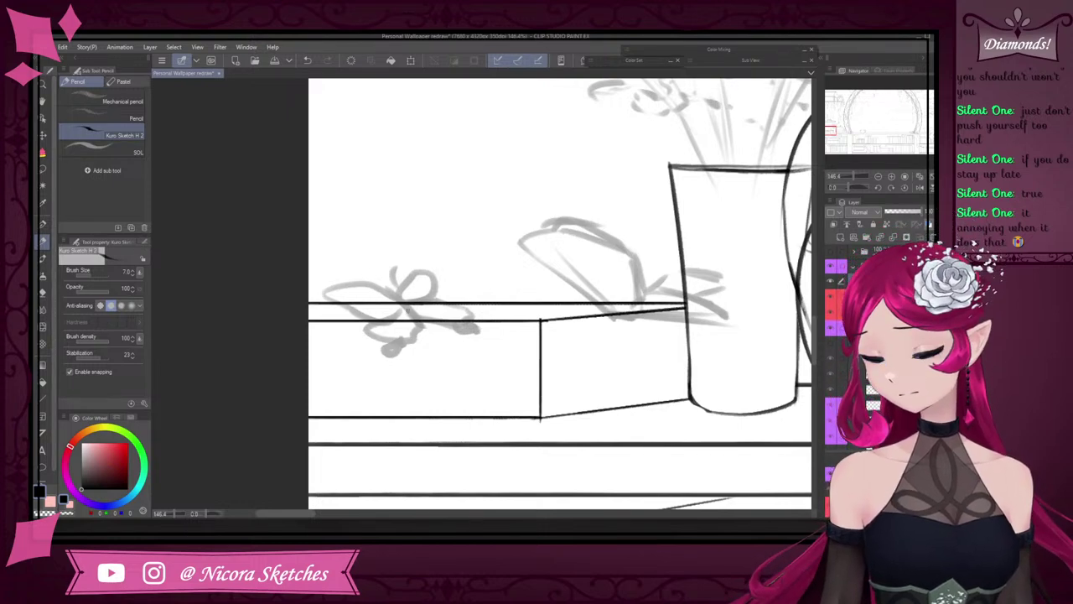
pyautogui.moveTo(383, 288); pyautogui.dragTo(337, 261)
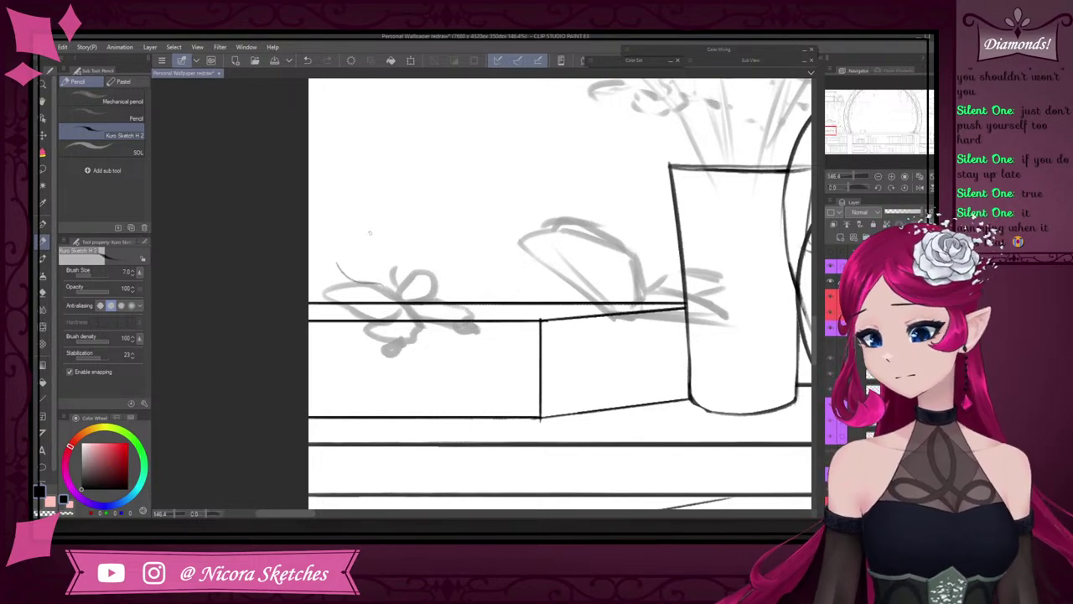
pyautogui.hotkey('ctrl', 'z')
# - Draw a short thick base stroke along the box's top edge and flattened rounded outlines beside it with the pencil at brush size 7
pyautogui.scroll(-5, 420, 287)
pyautogui.scroll(-3, 577, 246)
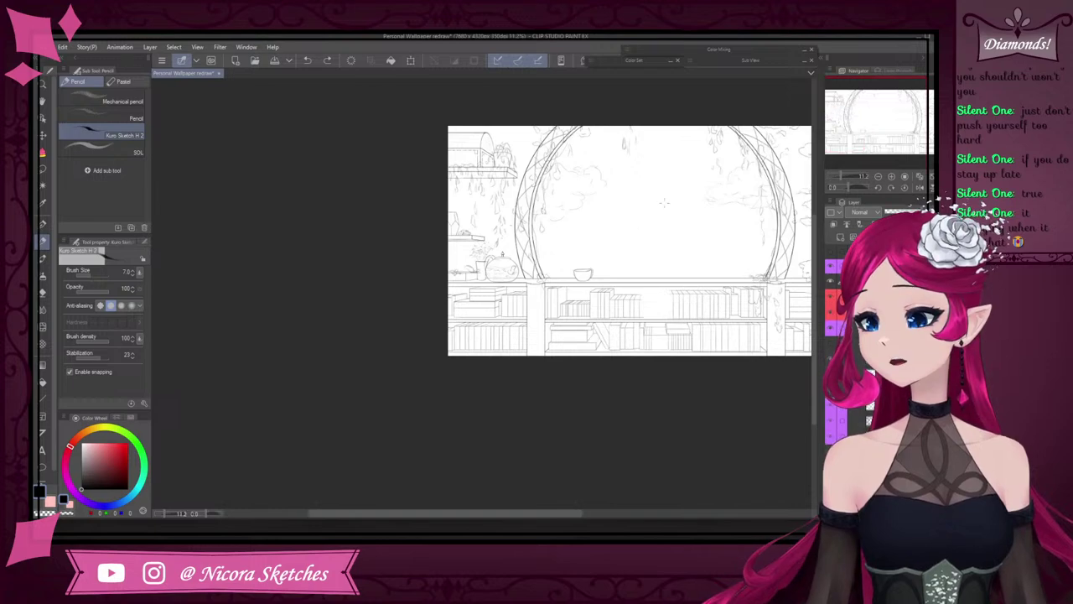
pyautogui.scroll(-2, 578, 247)
pyautogui.scroll(1, 504, 239)
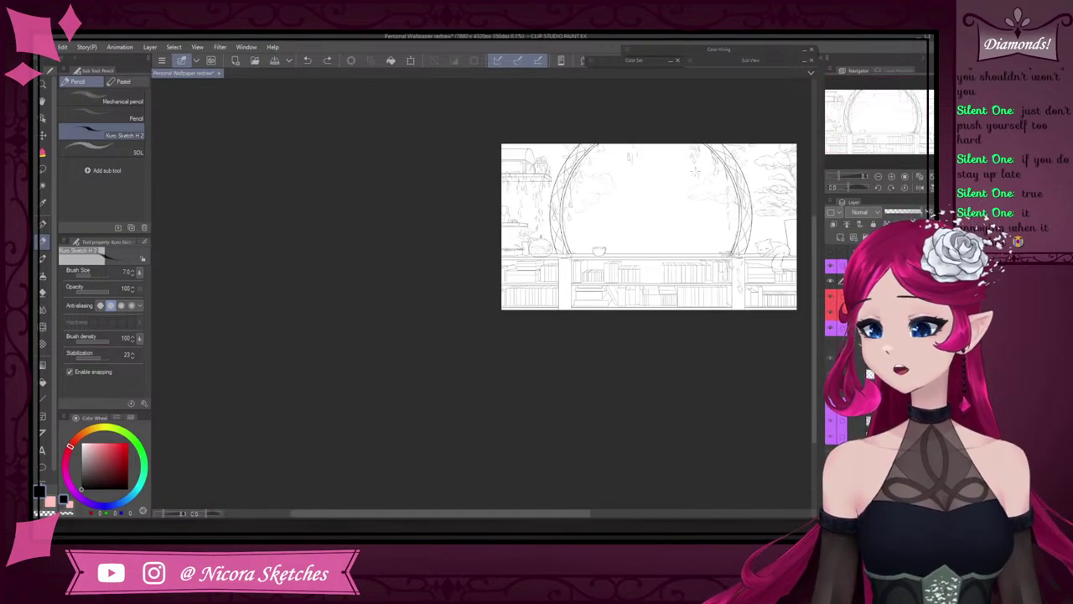
pyautogui.scroll(8, 514, 249)
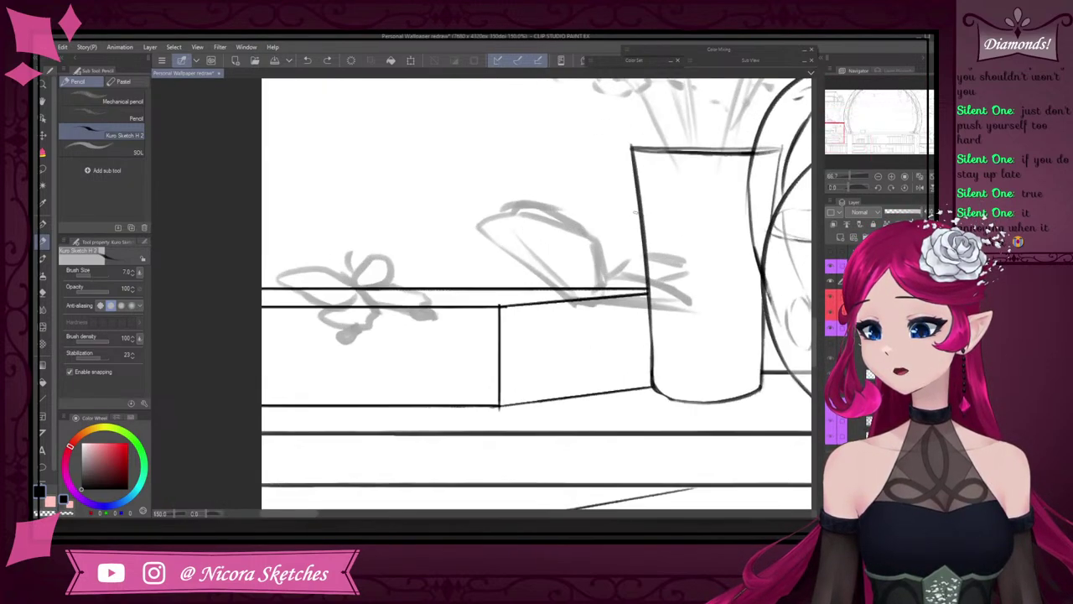
pyautogui.scroll(2, 600, 190)
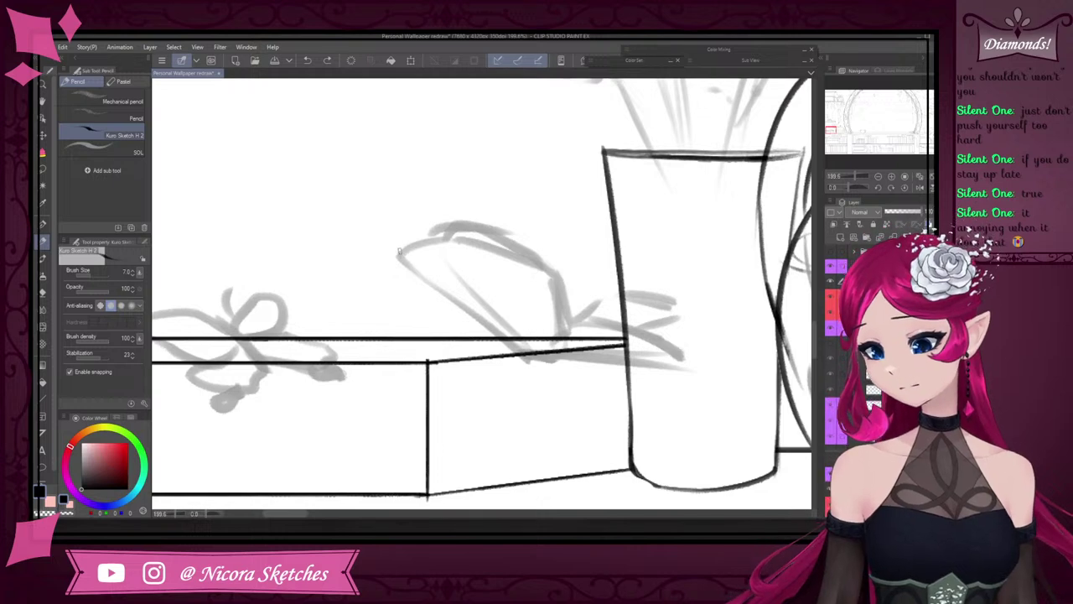
pyautogui.moveTo(503, 344)
pyautogui.mouseDown()
pyautogui.moveTo(491, 344)
pyautogui.moveTo(548, 361)
pyautogui.moveTo(492, 345)
pyautogui.moveTo(549, 359)
pyautogui.mouseUp()
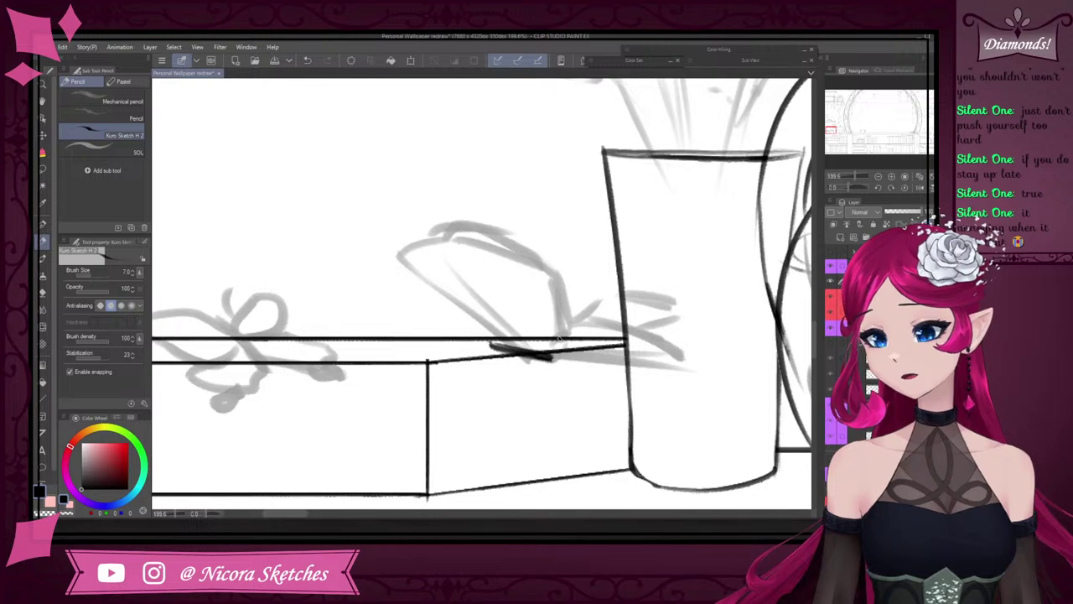
pyautogui.moveTo(526, 343)
pyautogui.mouseDown()
pyautogui.moveTo(642, 351)
pyautogui.moveTo(625, 361)
pyautogui.moveTo(543, 359)
pyautogui.moveTo(560, 315)
pyautogui.moveTo(616, 312)
pyautogui.moveTo(635, 341)
pyautogui.mouseUp()
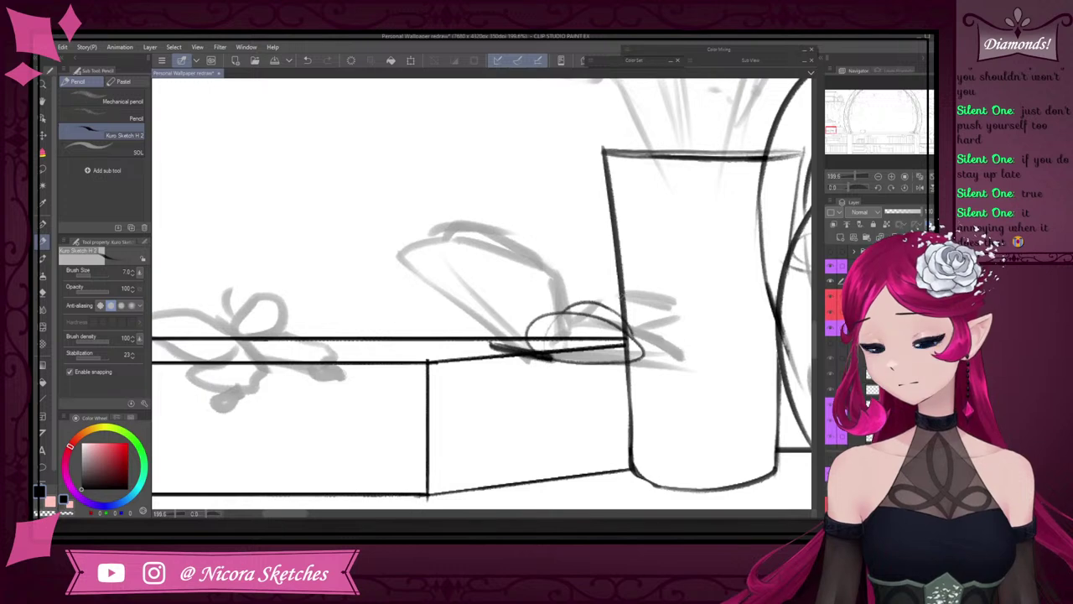
# - Redraw the curved end of the back rounded outline where it overlaps the vase's edge
pyautogui.hotkey('ctrl', 'z')
pyautogui.moveTo(592, 304); pyautogui.dragTo(648, 336)
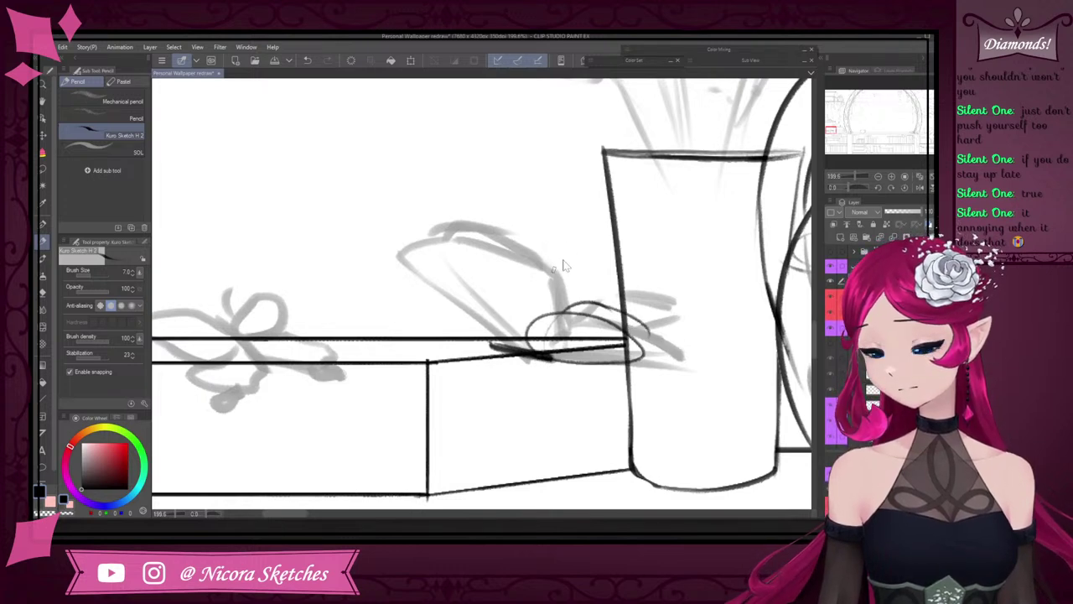
pyautogui.hotkey('ctrl', 'z')
pyautogui.moveTo(594, 303); pyautogui.dragTo(647, 340)
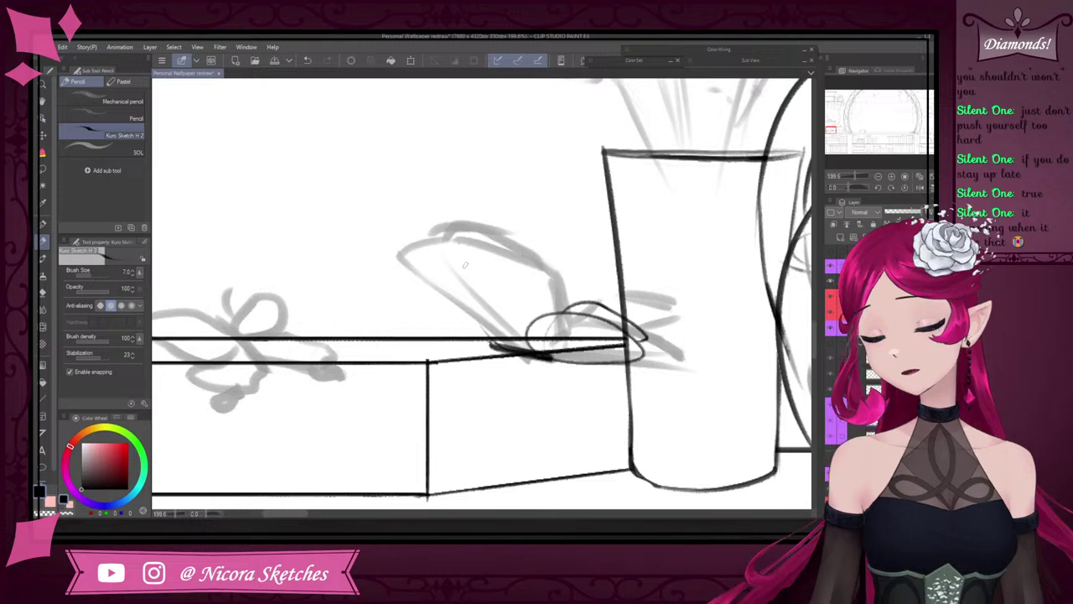
# - Try out pencil strokes for a pointed upright wing above the base stroke on the box and undo its far side
pyautogui.moveTo(507, 346)
pyautogui.mouseDown()
pyautogui.moveTo(486, 327)
pyautogui.moveTo(450, 243)
pyautogui.moveTo(454, 192)
pyautogui.moveTo(579, 304)
pyautogui.mouseUp()
pyautogui.hotkey('ctrl', 'z')
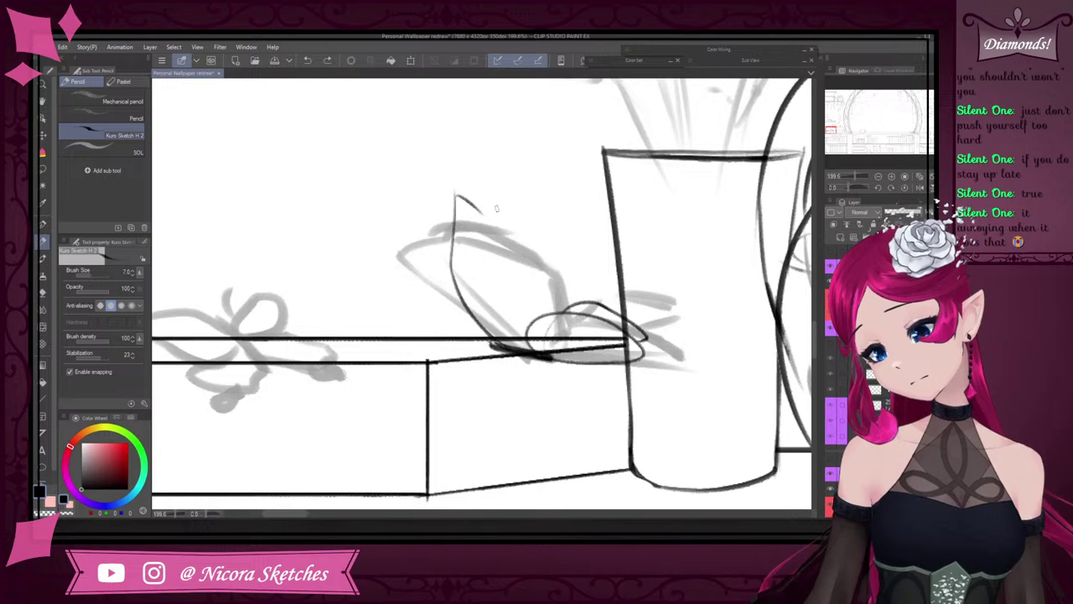
pyautogui.moveTo(466, 200); pyautogui.dragTo(562, 311)
pyautogui.hotkey('ctrl', 'z')
pyautogui.hotkey('ctrl', 'z')
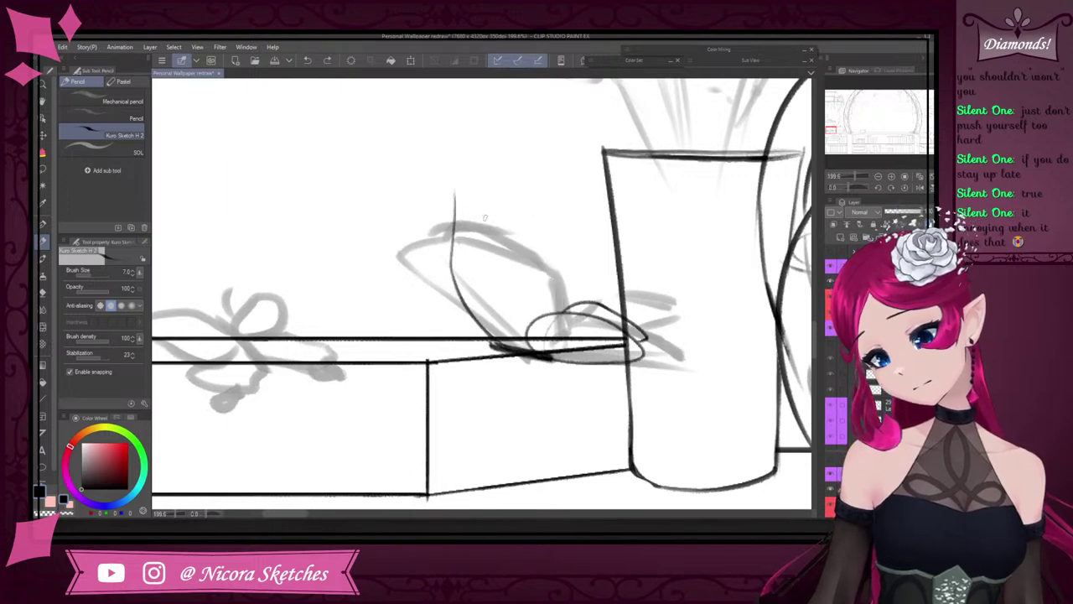
# - Try to bend the upright wing stroke with Liquify at brush size 300, then remove the stroke
pyautogui.click(43, 326)
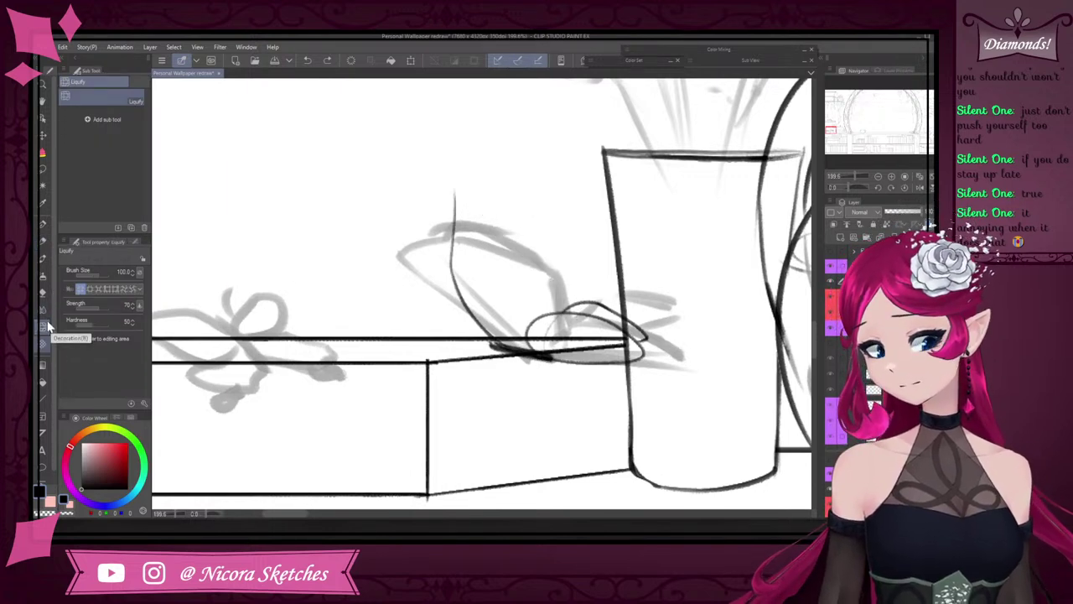
pyautogui.click(43, 310)
pyautogui.click(43, 327)
pyautogui.press(']')
pyautogui.press(']')
pyautogui.press(']')
pyautogui.press(']')
pyautogui.press(']')
pyautogui.press(']')
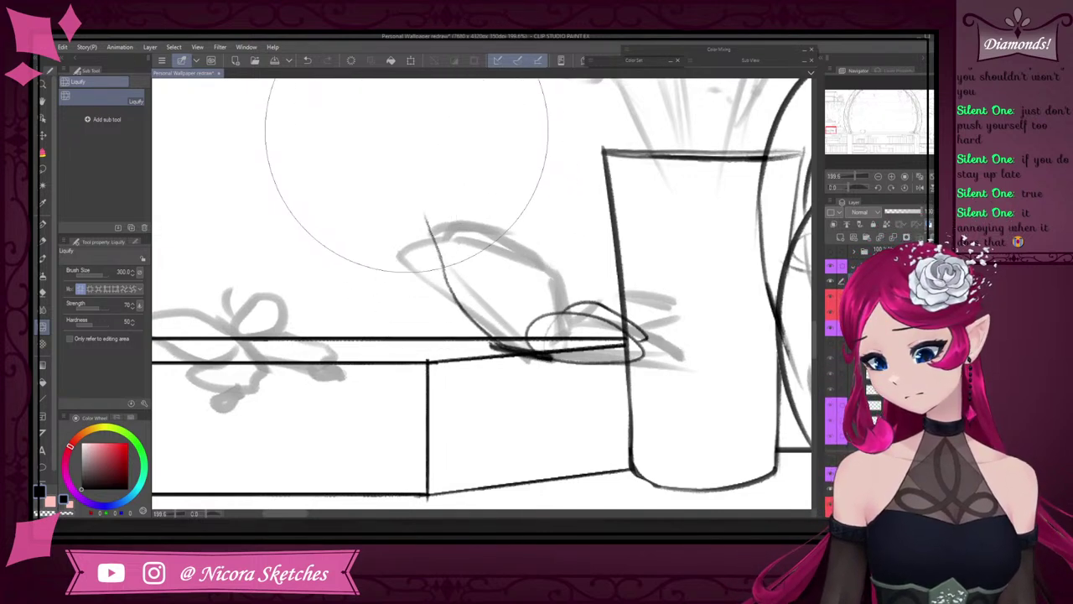
pyautogui.moveTo(443, 186); pyautogui.dragTo(460, 186)
pyautogui.press('p')
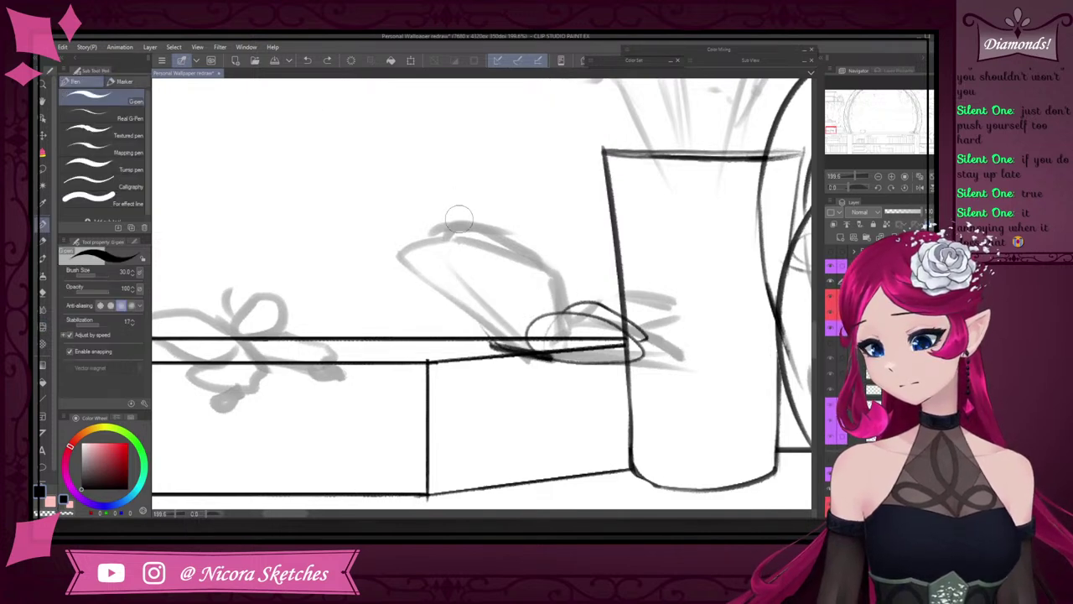
# - Try out several pencil strokes for the front wing rising from the base stroke and undo them
pyautogui.press('p')
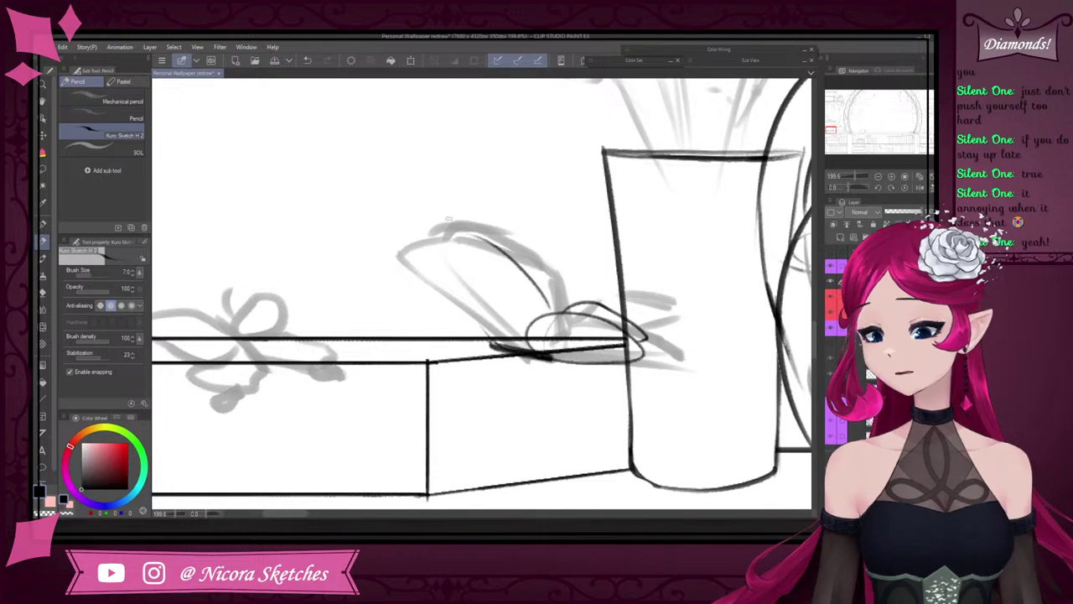
pyautogui.moveTo(553, 312)
pyautogui.mouseDown()
pyautogui.moveTo(453, 262)
pyautogui.moveTo(421, 265)
pyautogui.moveTo(461, 316)
pyautogui.moveTo(523, 346)
pyautogui.mouseUp()
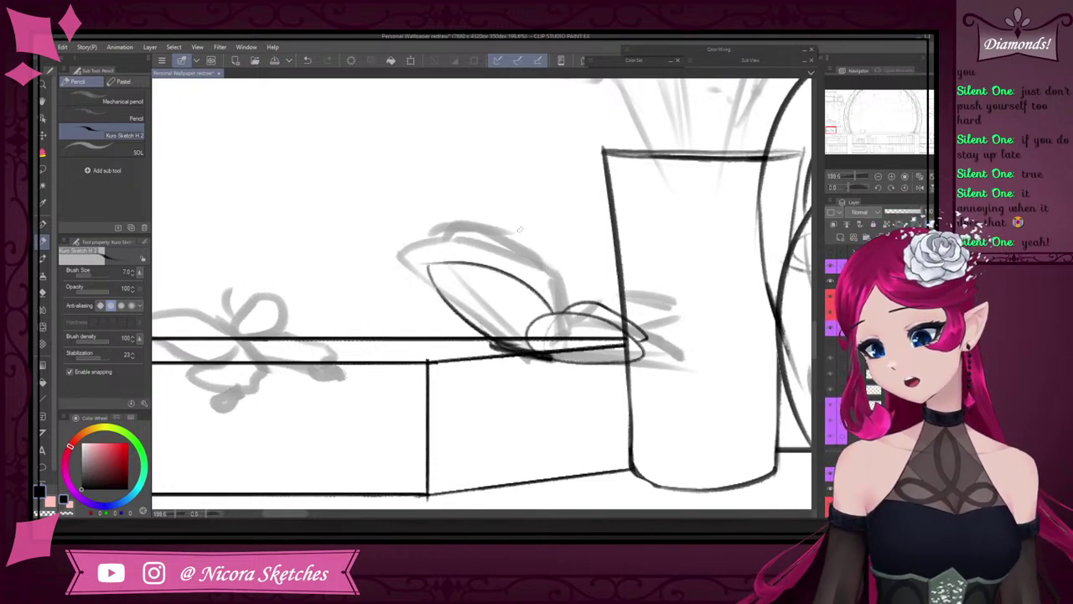
pyautogui.hotkey('ctrl', 'z')
pyautogui.hotkey('ctrl', 'z')
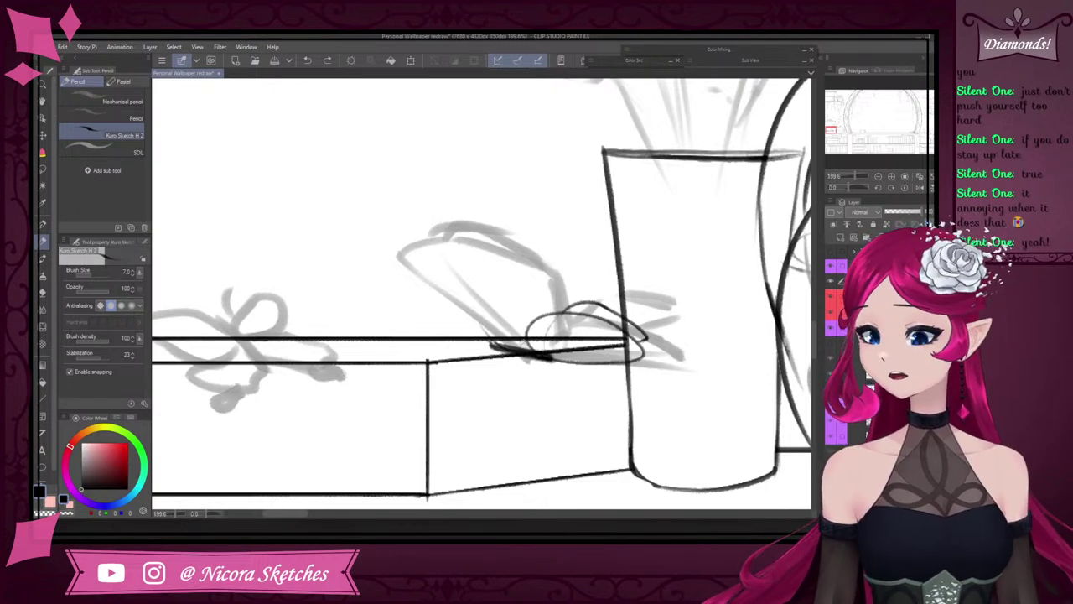
pyautogui.moveTo(526, 353); pyautogui.dragTo(451, 262)
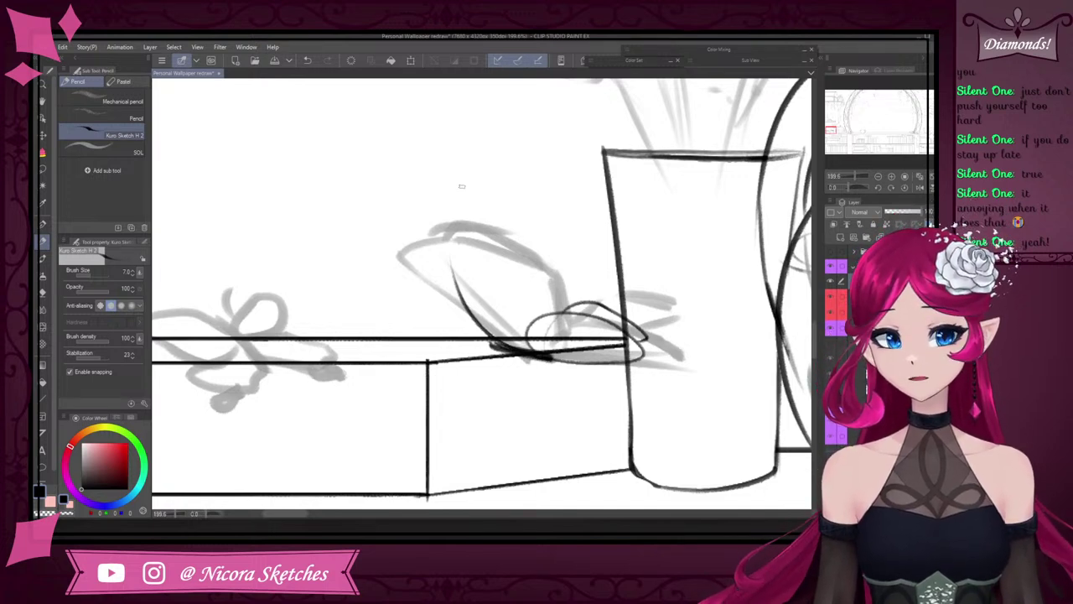
pyautogui.hotkey('ctrl', 'z')
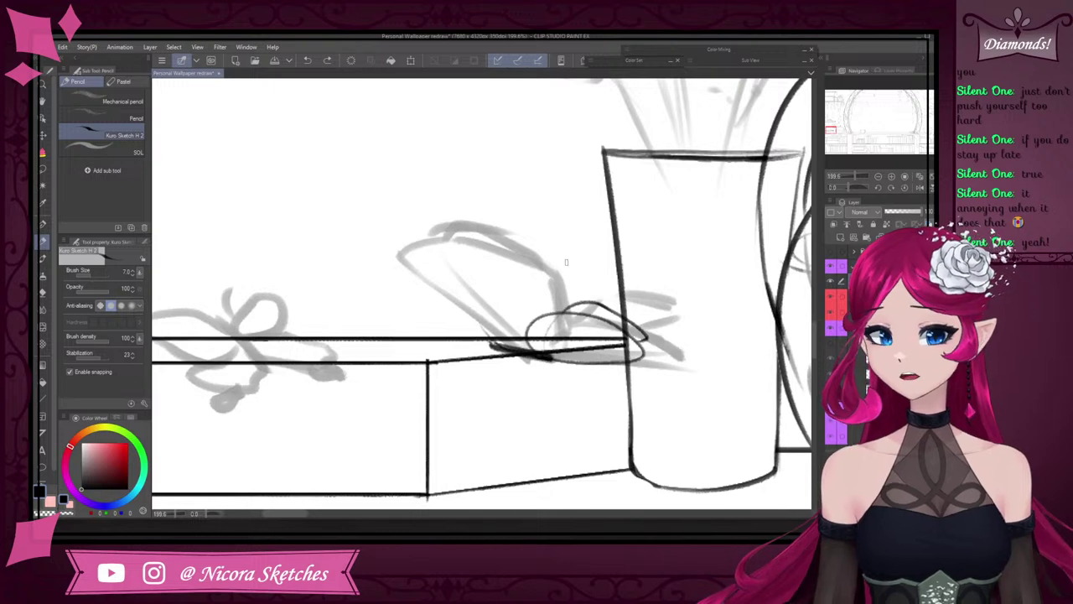
pyautogui.moveTo(518, 354); pyautogui.dragTo(458, 306)
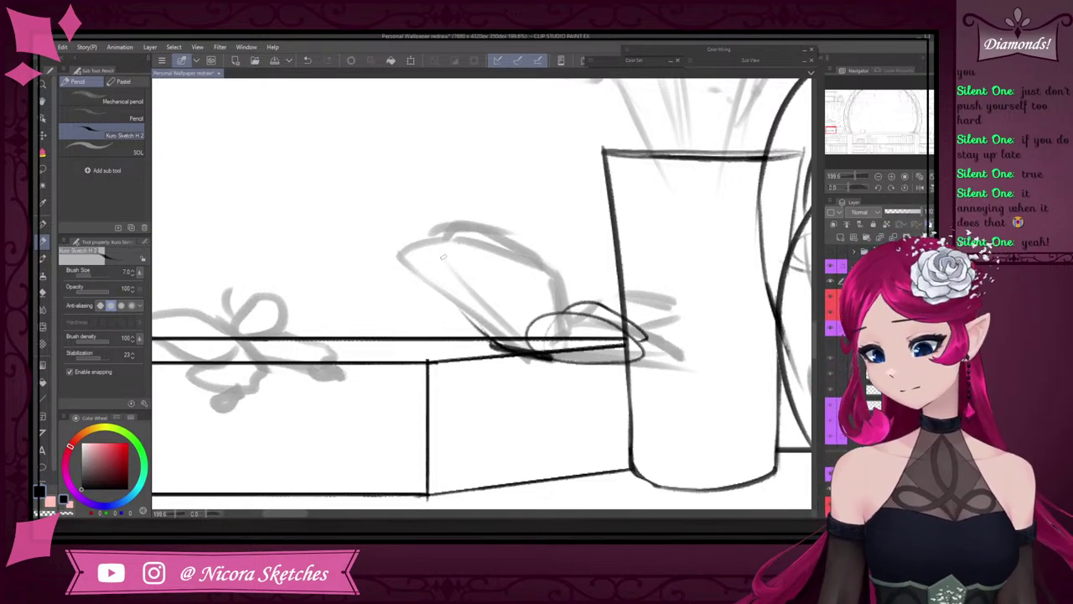
pyautogui.hotkey('ctrl', 'z')
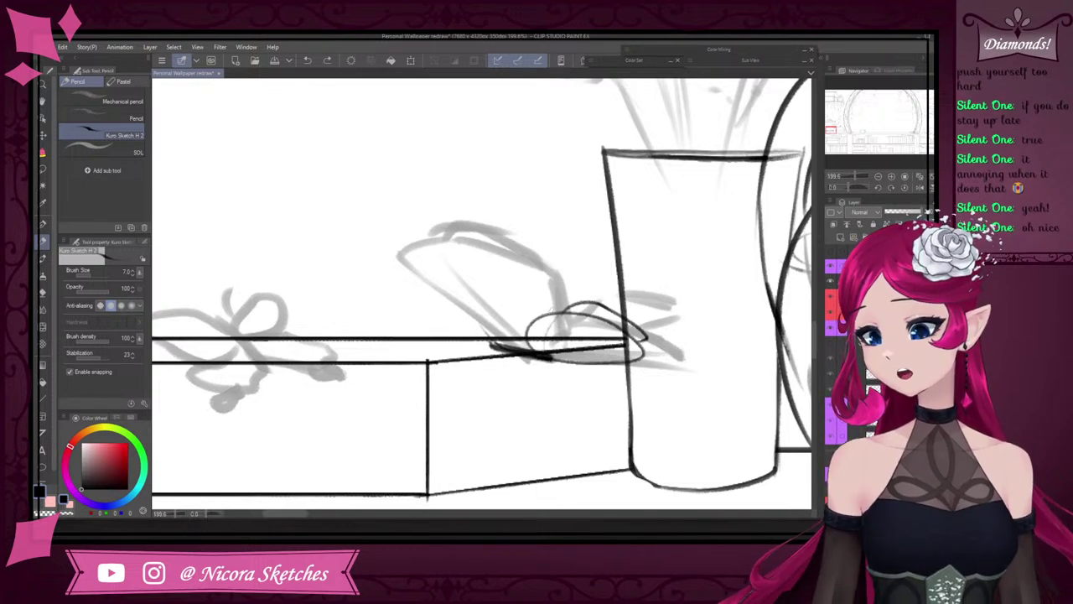
# - Draw the rounded front wing outline leaning away from the vase and a pointed upright wing overlapping it, using the pencil
pyautogui.moveTo(550, 309)
pyautogui.mouseDown()
pyautogui.moveTo(402, 245)
pyautogui.moveTo(412, 220)
pyautogui.moveTo(423, 270)
pyautogui.mouseUp()
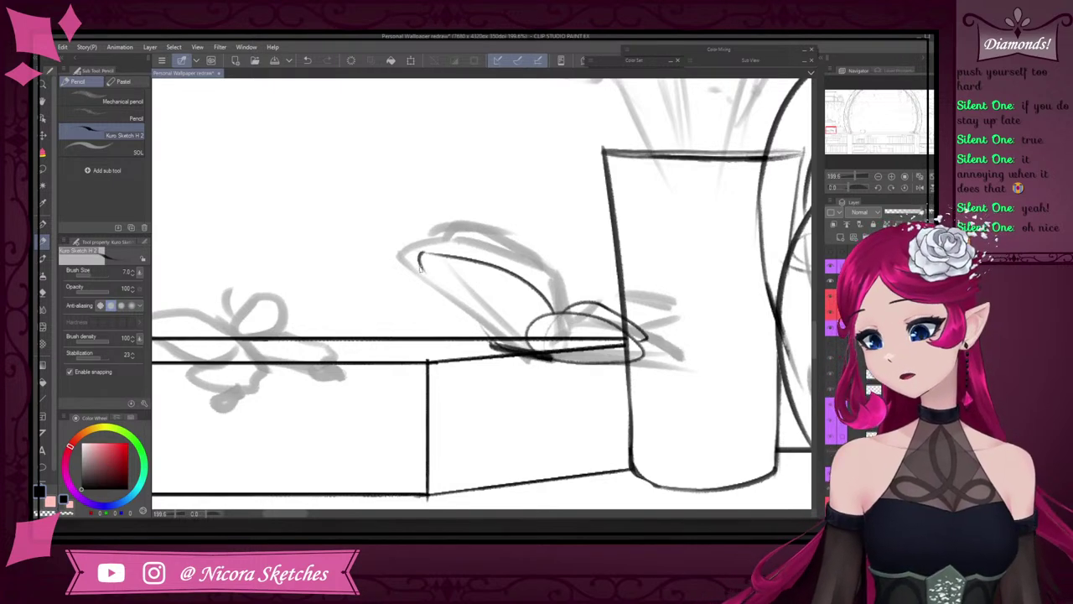
pyautogui.moveTo(419, 256); pyautogui.dragTo(507, 346)
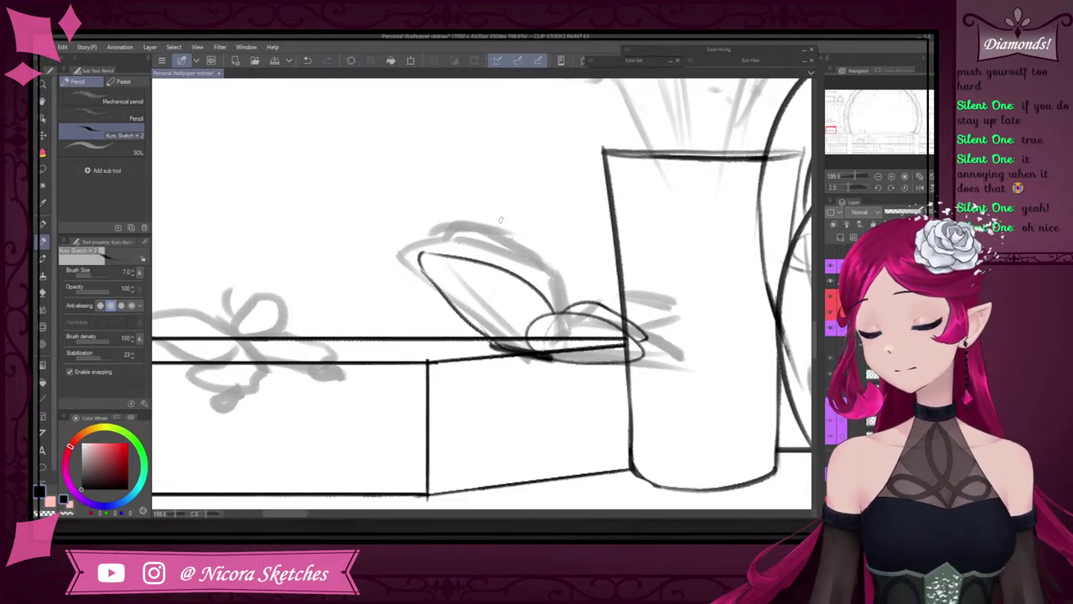
pyautogui.moveTo(503, 327); pyautogui.dragTo(490, 215)
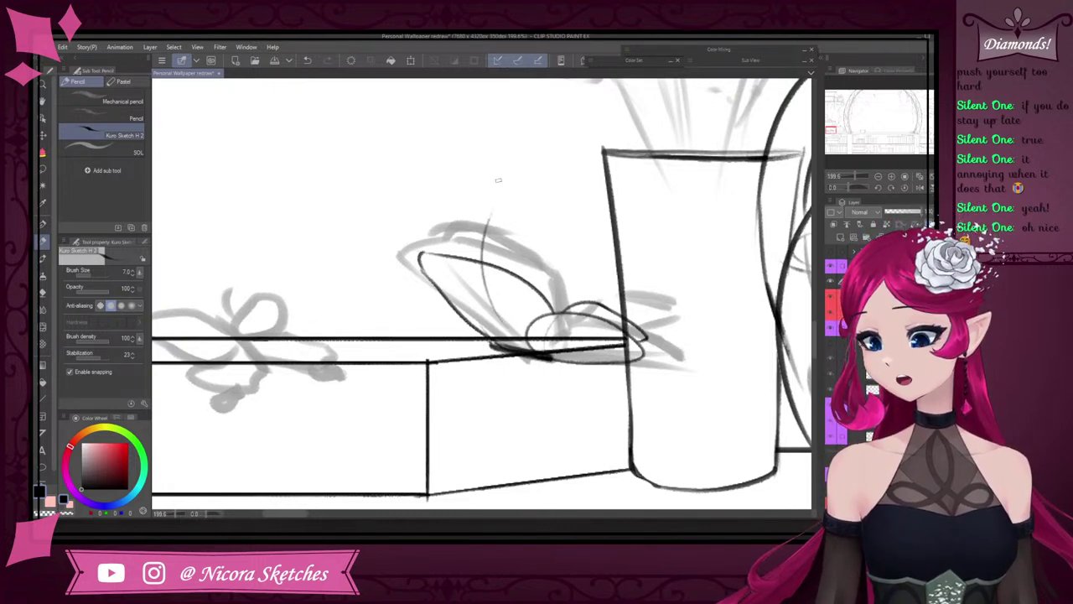
pyautogui.hotkey('ctrl', 'z')
pyautogui.moveTo(503, 332)
pyautogui.mouseDown()
pyautogui.moveTo(496, 218)
pyautogui.moveTo(573, 304)
pyautogui.mouseUp()
pyautogui.hotkey('ctrl', 'z')
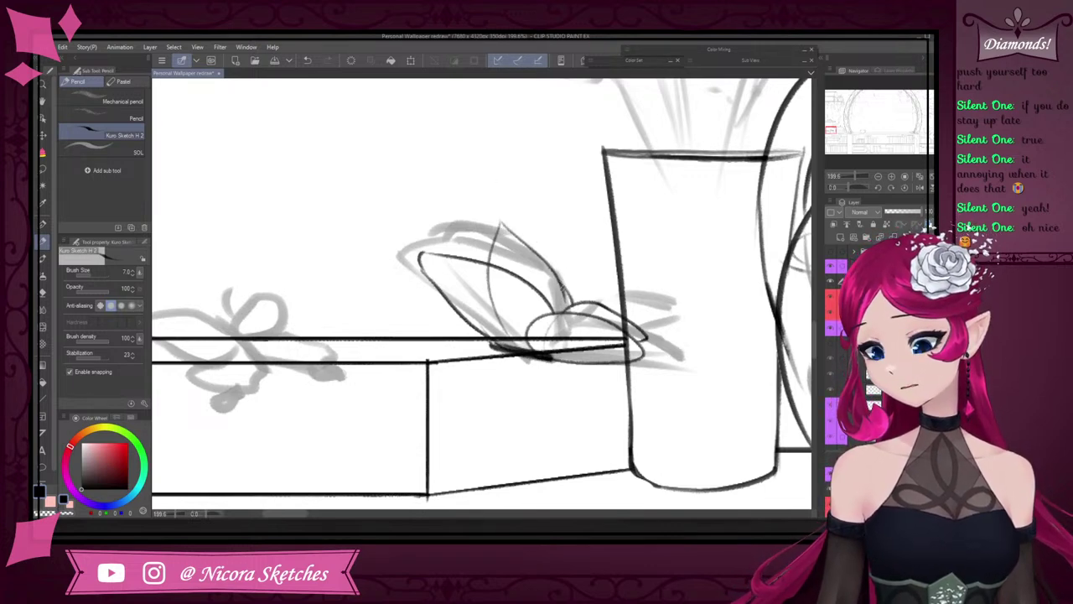
# - Lighten the upright wing's line where it crosses the front wing, using the Kneaded eraser at brush size 12 and opacity 51
pyautogui.press('e')
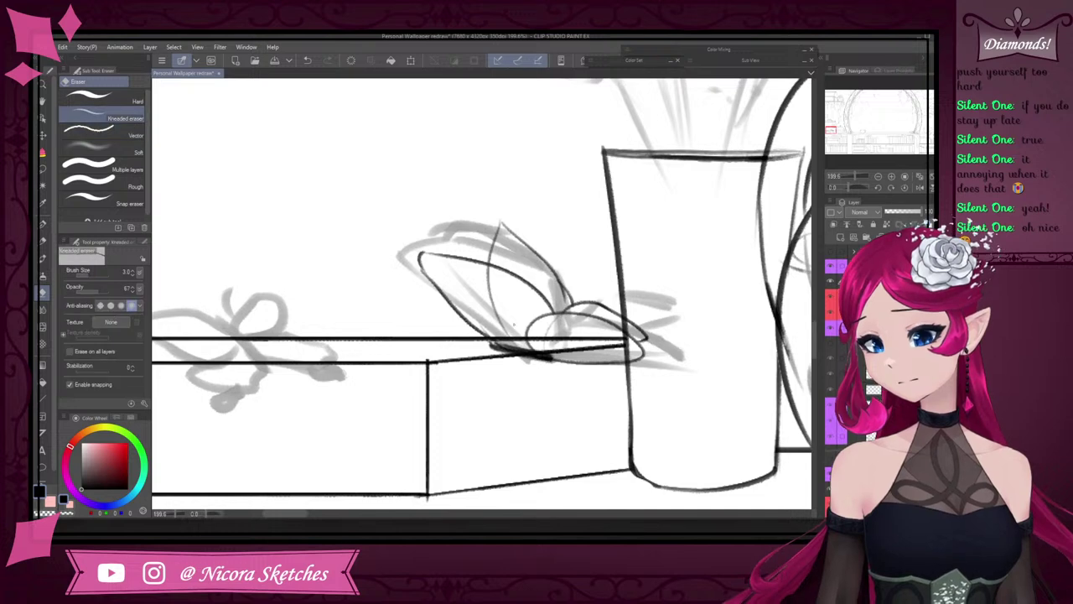
pyautogui.press('[')
pyautogui.press(']')
pyautogui.press(']')
pyautogui.press(']')
pyautogui.press(']')
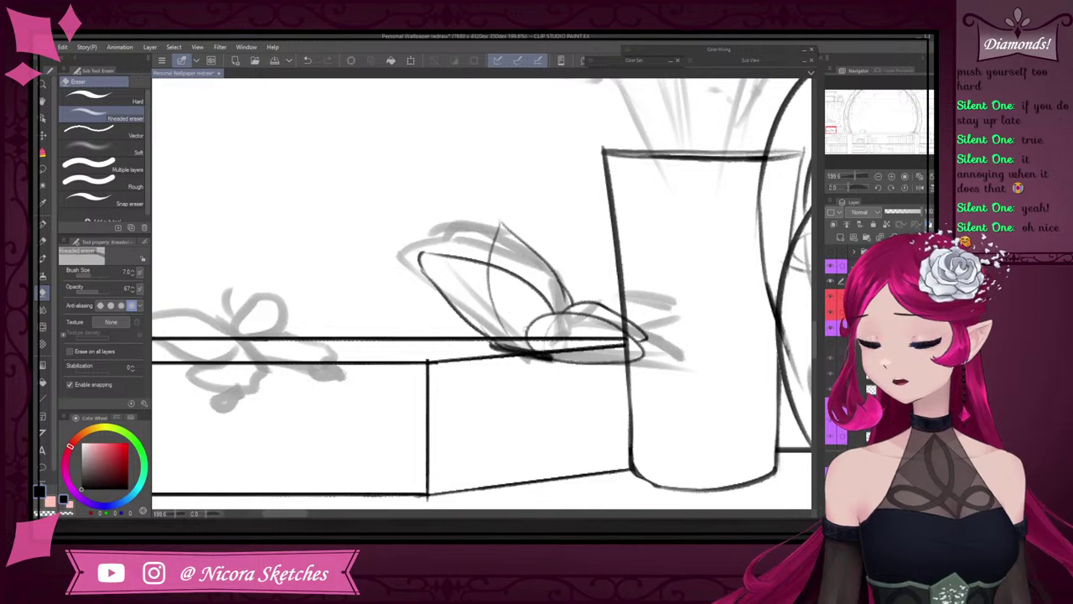
pyautogui.hotkey('ctrl', 'z')
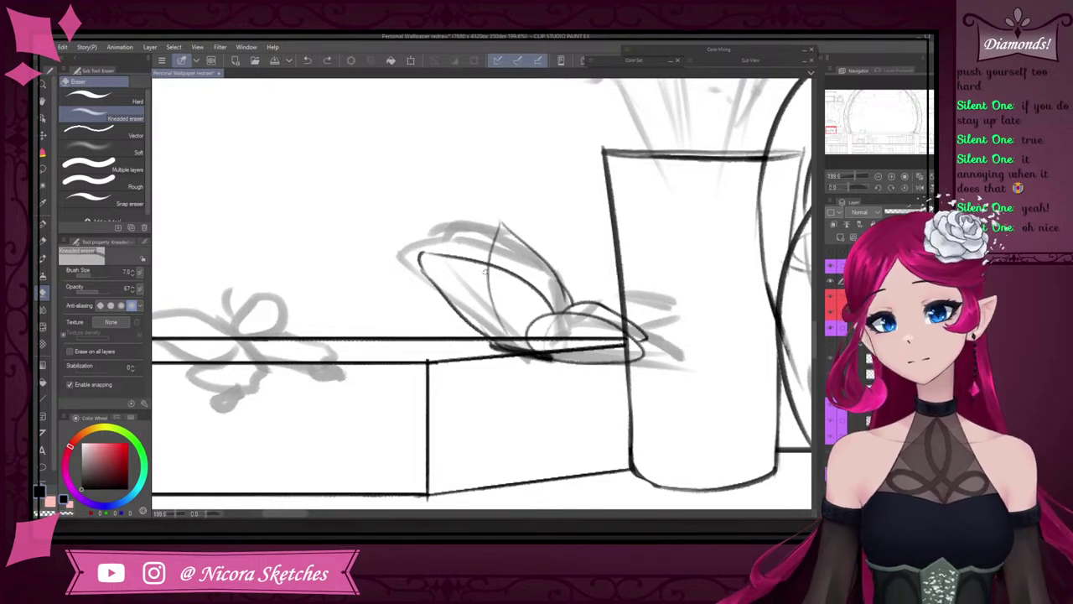
pyautogui.press(']')
pyautogui.press(']')
pyautogui.click(93, 292)
pyautogui.press(']')
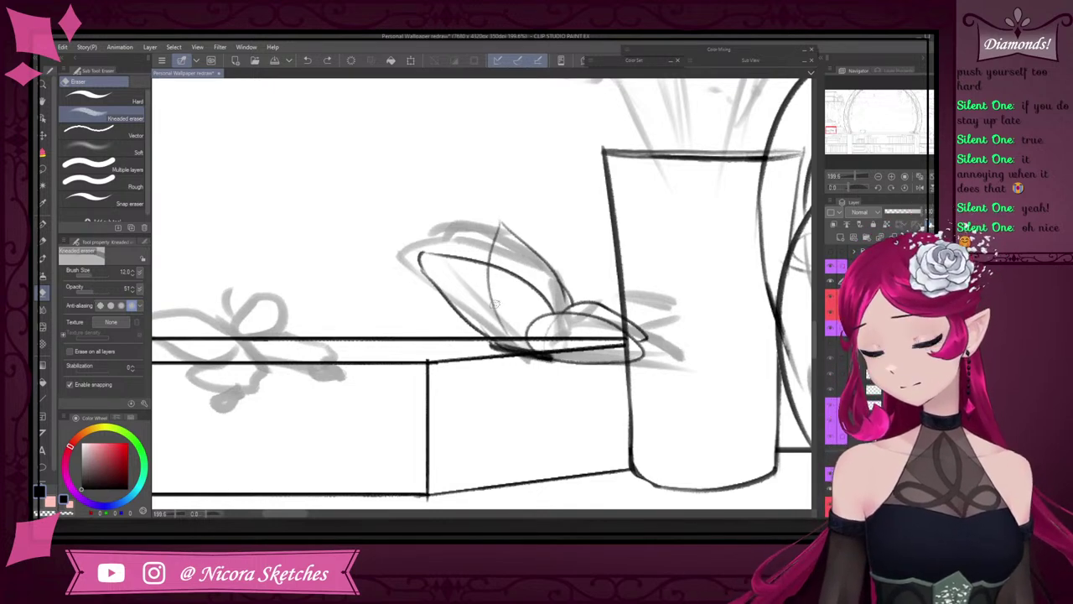
pyautogui.moveTo(496, 304); pyautogui.dragTo(486, 273)
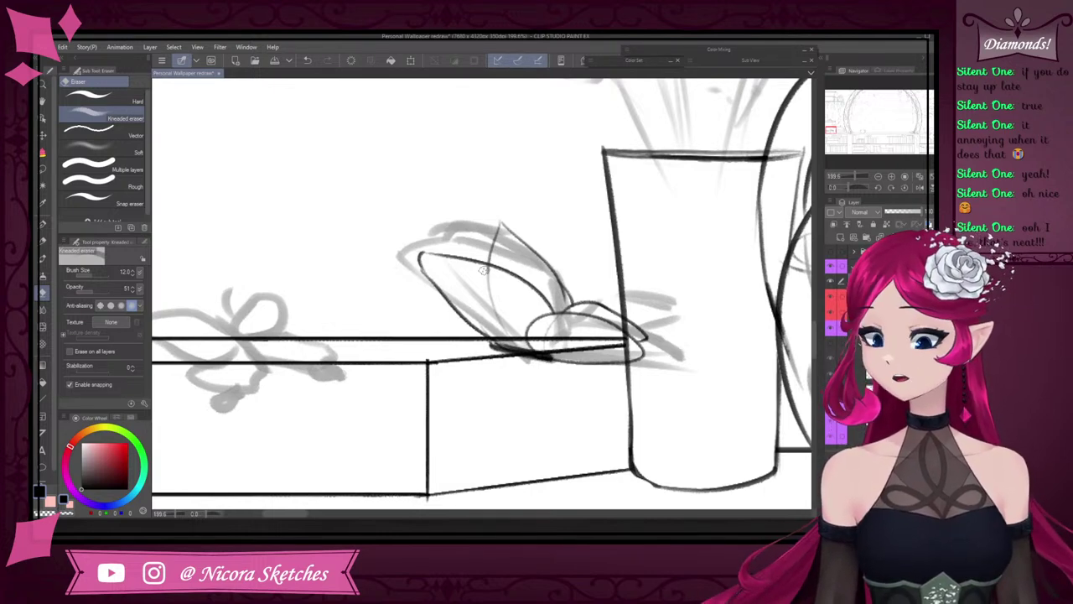
# - Try out a curved pencil stroke inside the front wing and undo it
pyautogui.scroll(-2, 673, 267)
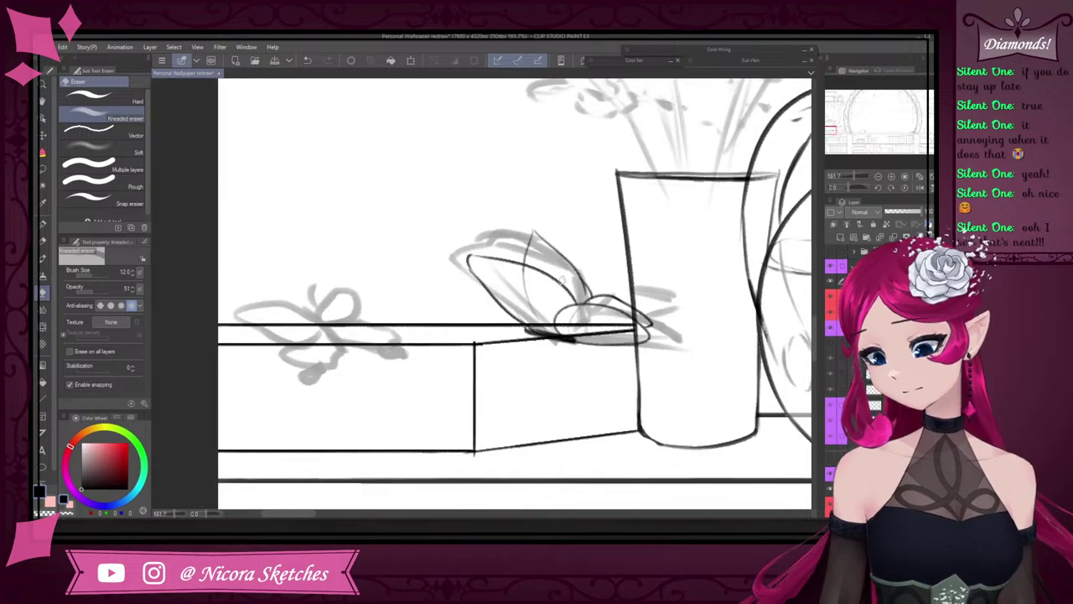
pyautogui.click(43, 241)
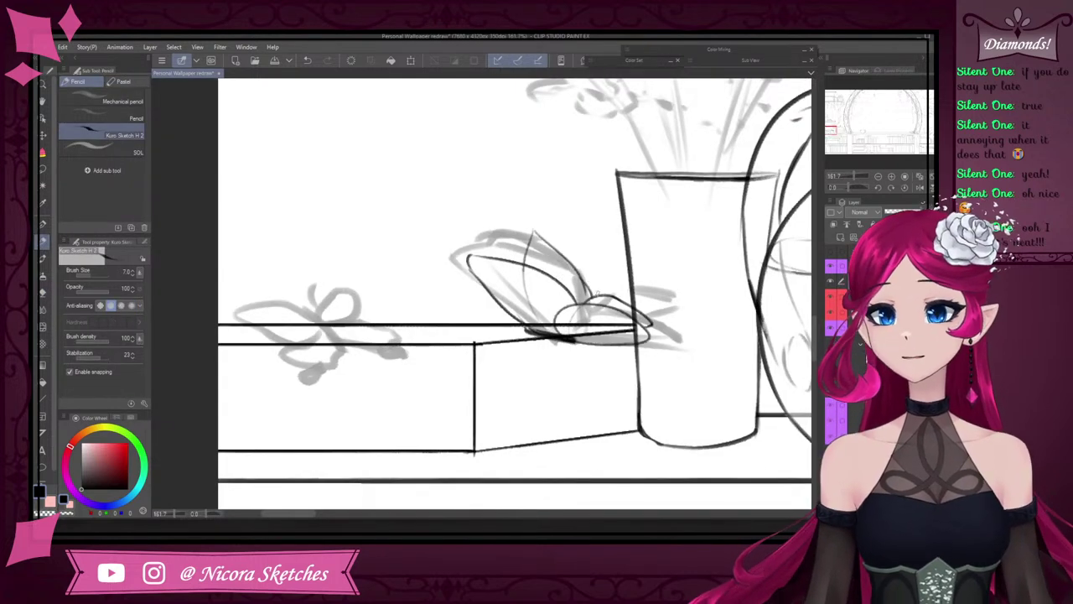
pyautogui.moveTo(506, 282)
pyautogui.mouseDown()
pyautogui.moveTo(547, 327)
pyautogui.moveTo(535, 323)
pyautogui.mouseUp()
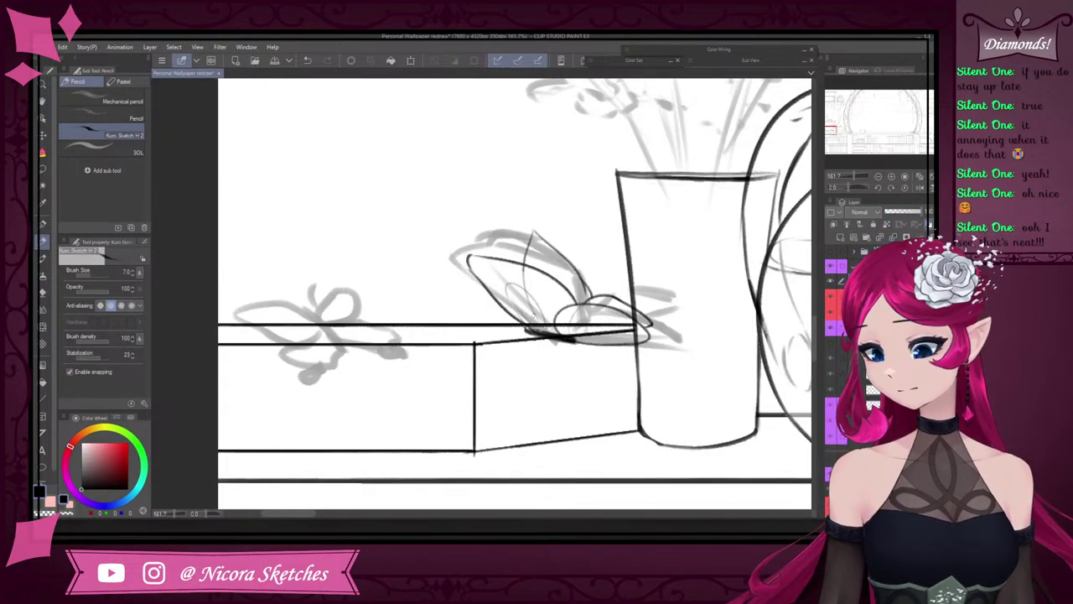
pyautogui.hotkey('ctrl', 'z')
# - Draw a short thick diagonal body stroke through the centre of the butterfly sketch on the box's front edge with the pencil
pyautogui.scroll(-10, 543, 261)
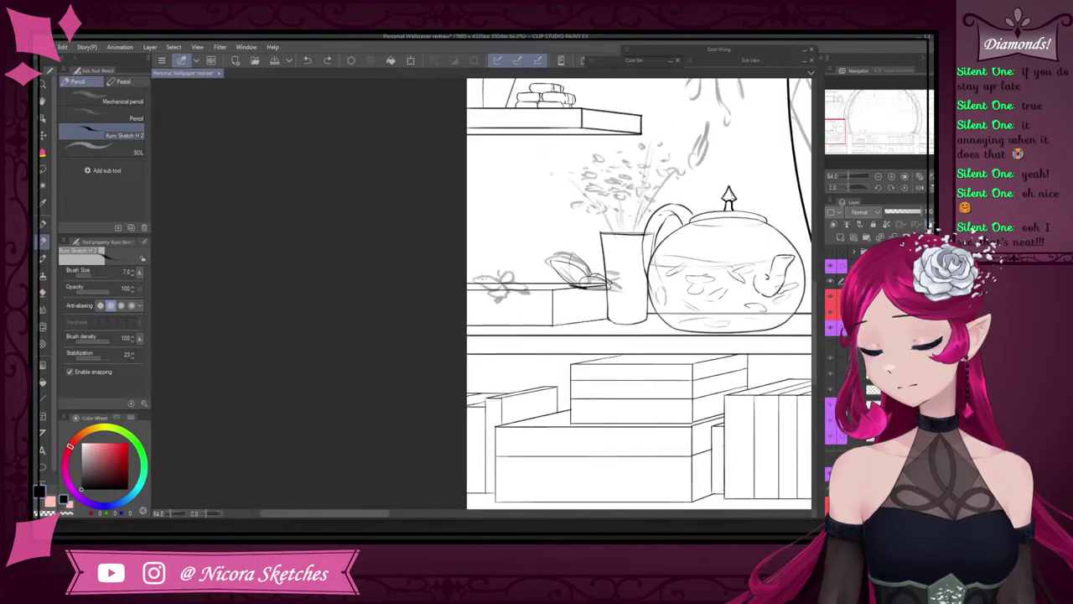
pyautogui.scroll(9, 491, 281)
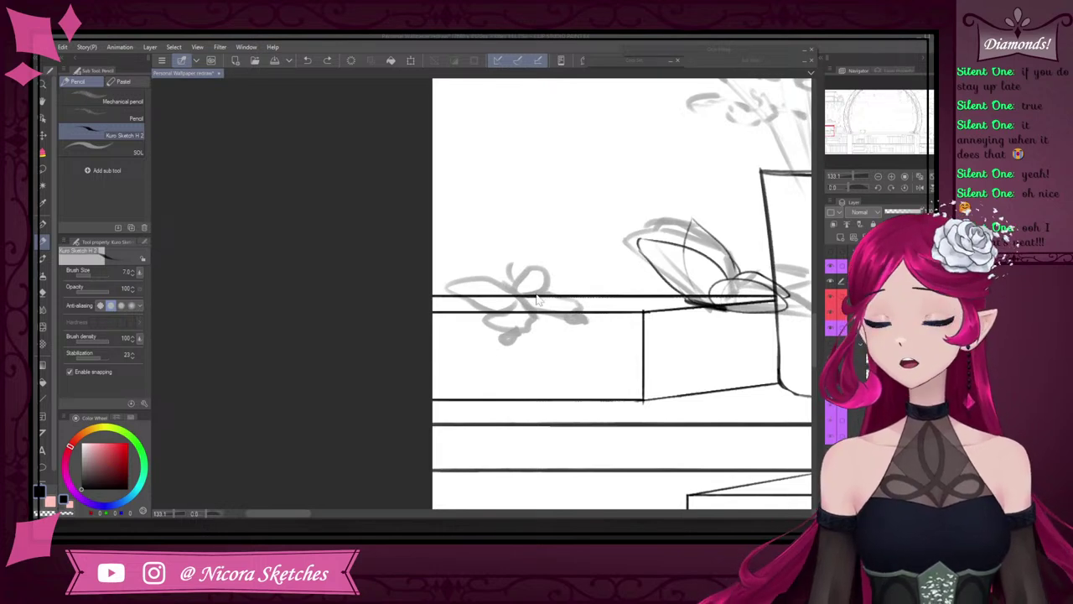
pyautogui.scroll(2, 538, 299)
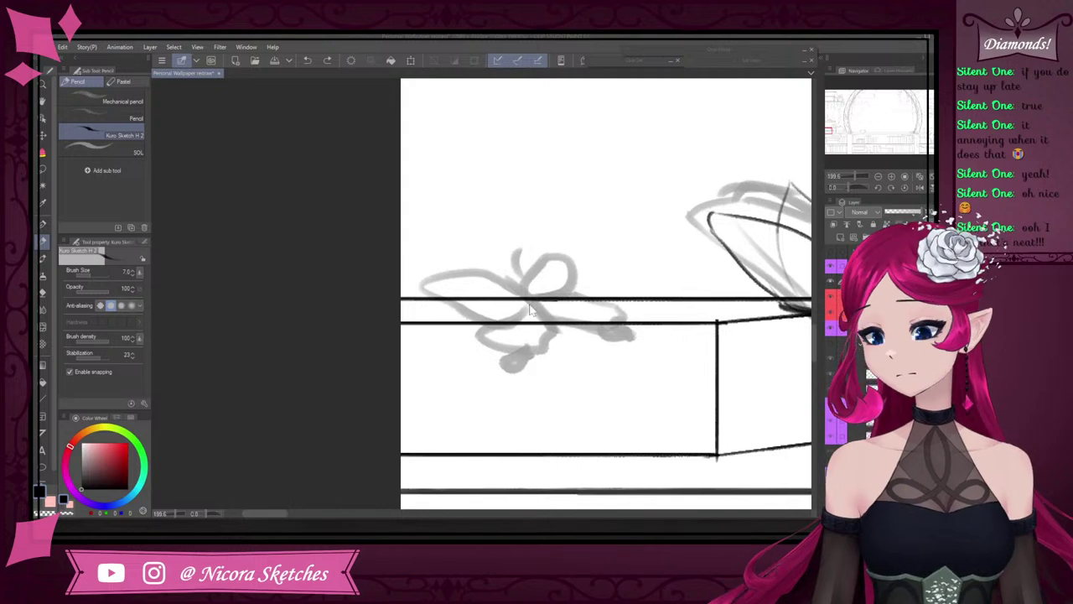
pyautogui.click(559, 324)
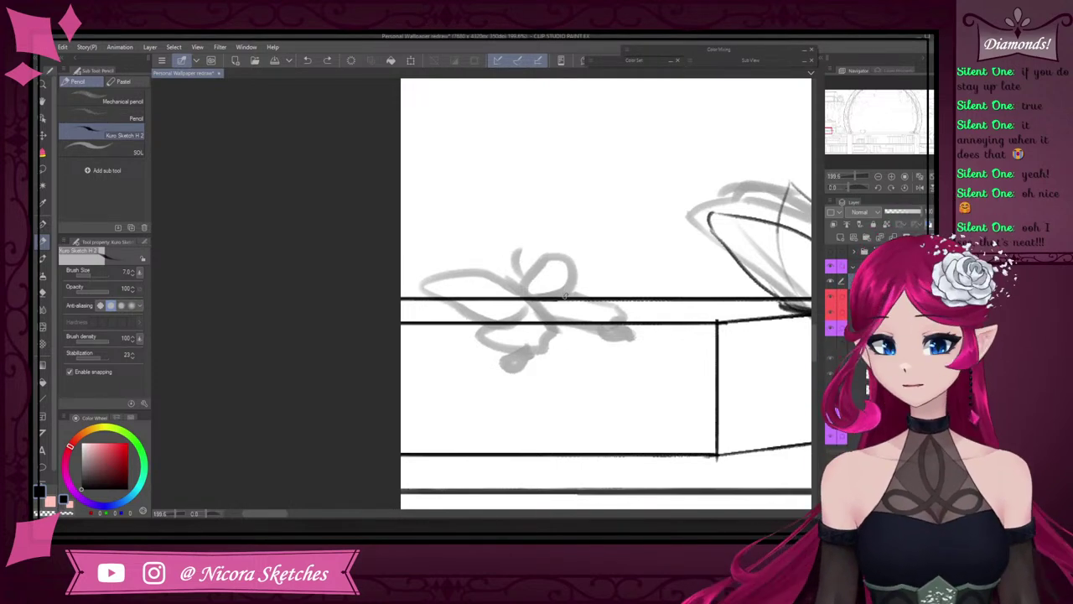
pyautogui.scroll(2, 572, 314)
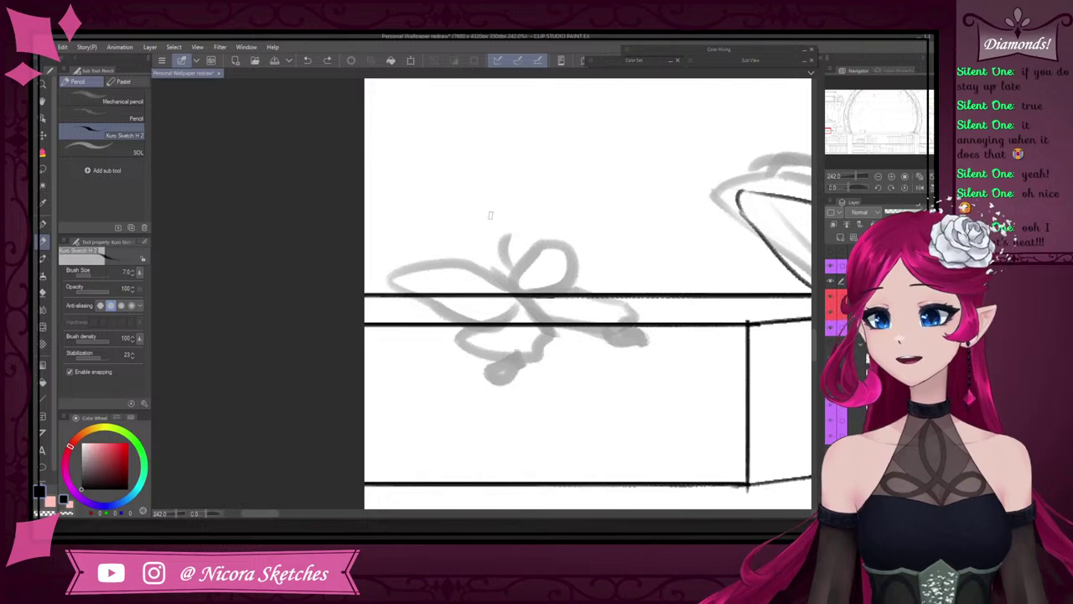
pyautogui.moveTo(520, 300); pyautogui.dragTo(555, 331)
pyautogui.hotkey('ctrl', 'z')
pyautogui.hotkey('ctrl', 'z')
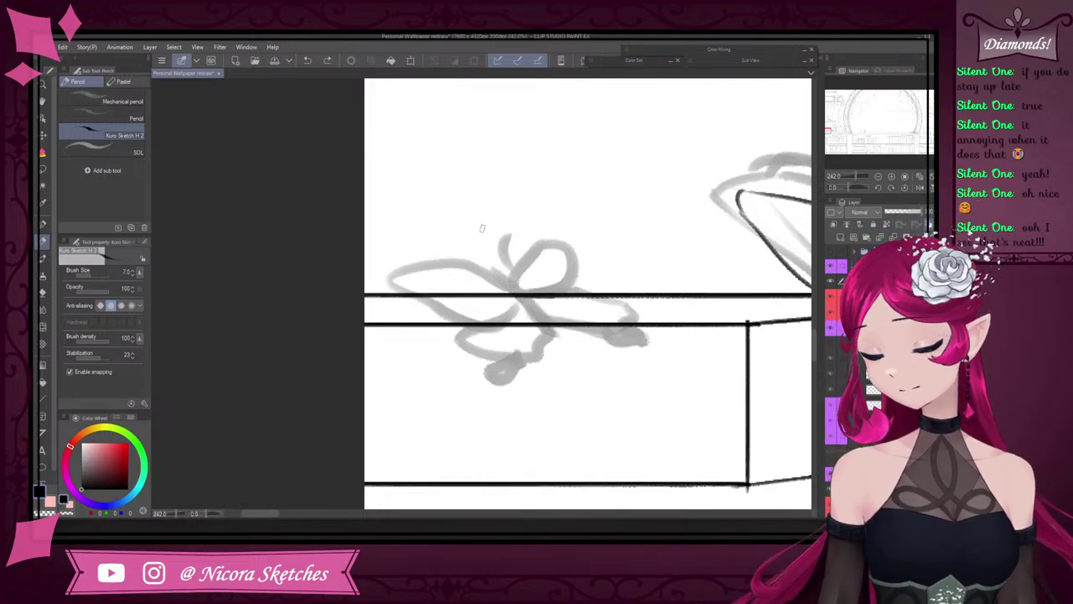
pyautogui.moveTo(513, 284); pyautogui.dragTo(553, 327)
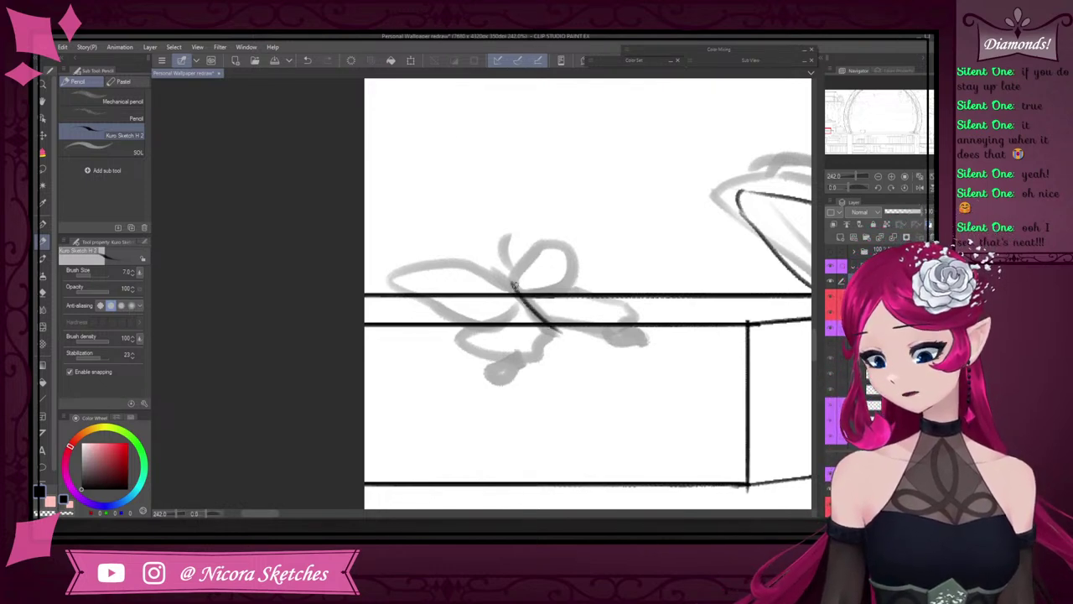
pyautogui.moveTo(514, 286); pyautogui.dragTo(556, 329)
pyautogui.hotkey('ctrl', 'z')
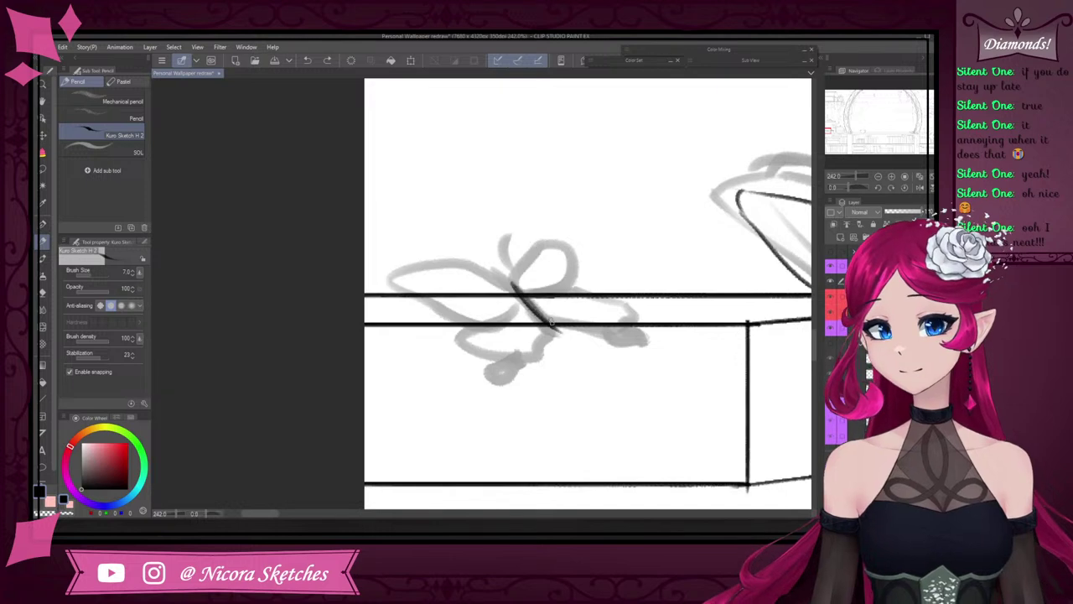
pyautogui.moveTo(516, 287); pyautogui.dragTo(553, 327)
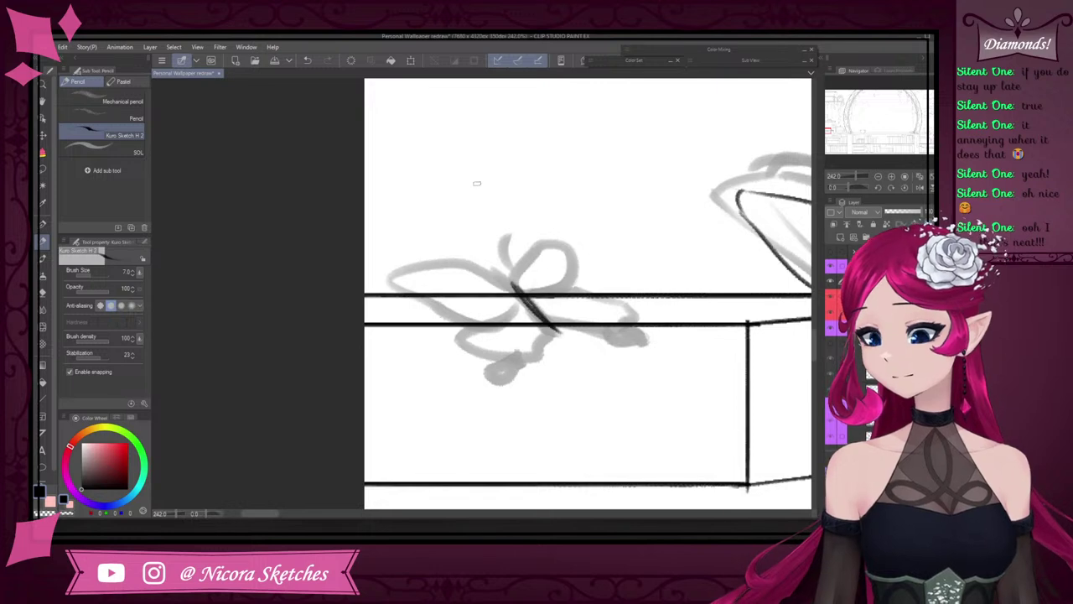
# - Try out a shallow curved pencil stroke across the upper wings of the butterfly sketch and undo it
pyautogui.moveTo(415, 264); pyautogui.dragTo(573, 235)
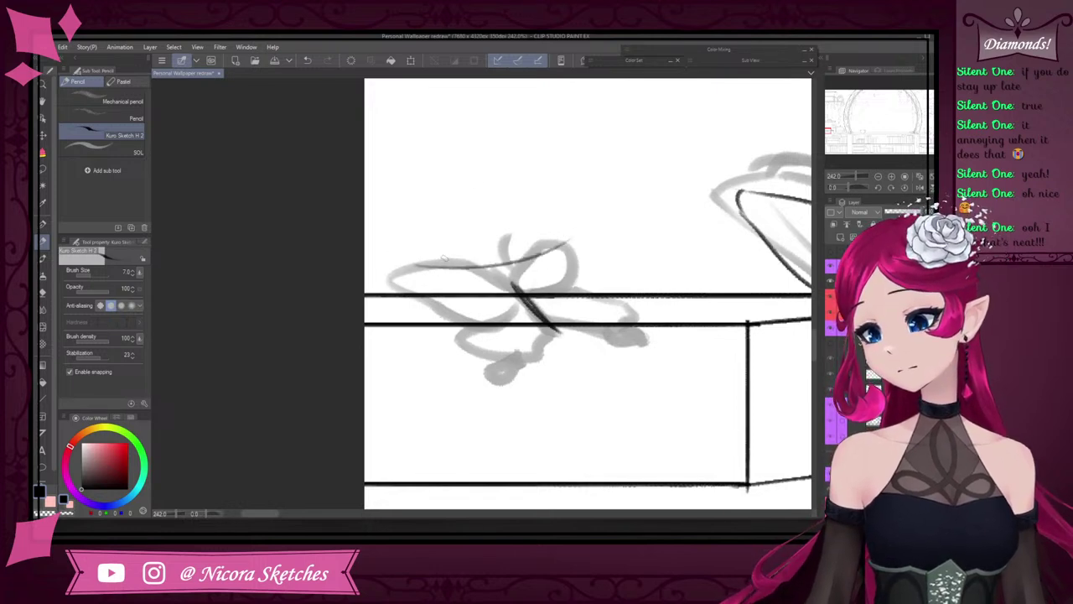
pyautogui.hotkey('ctrl', 'z')
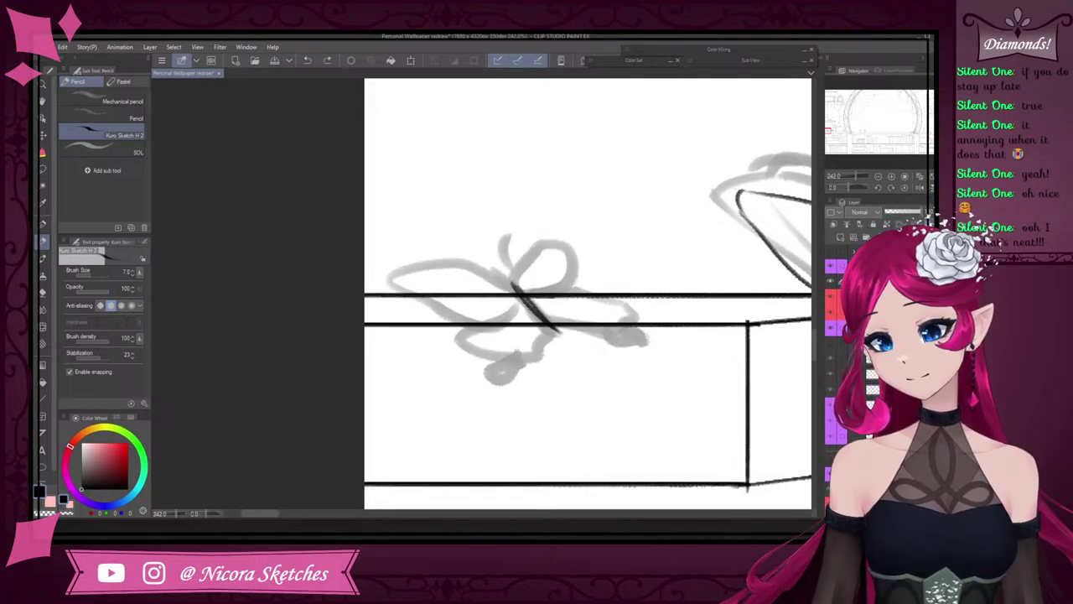
# - Sketch a thin four-sided guide frame around the butterfly sketch on the box's front edge, connecting the wing tips with pencil lines
pyautogui.moveTo(391, 277); pyautogui.dragTo(566, 238)
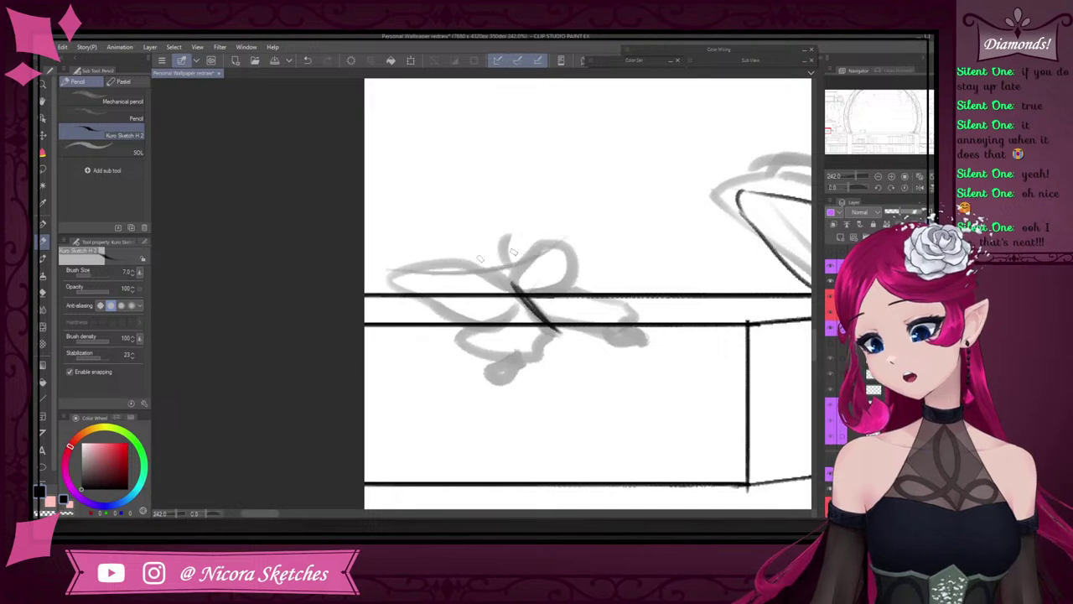
pyautogui.hotkey('ctrl', 'z')
pyautogui.moveTo(391, 267); pyautogui.dragTo(576, 223)
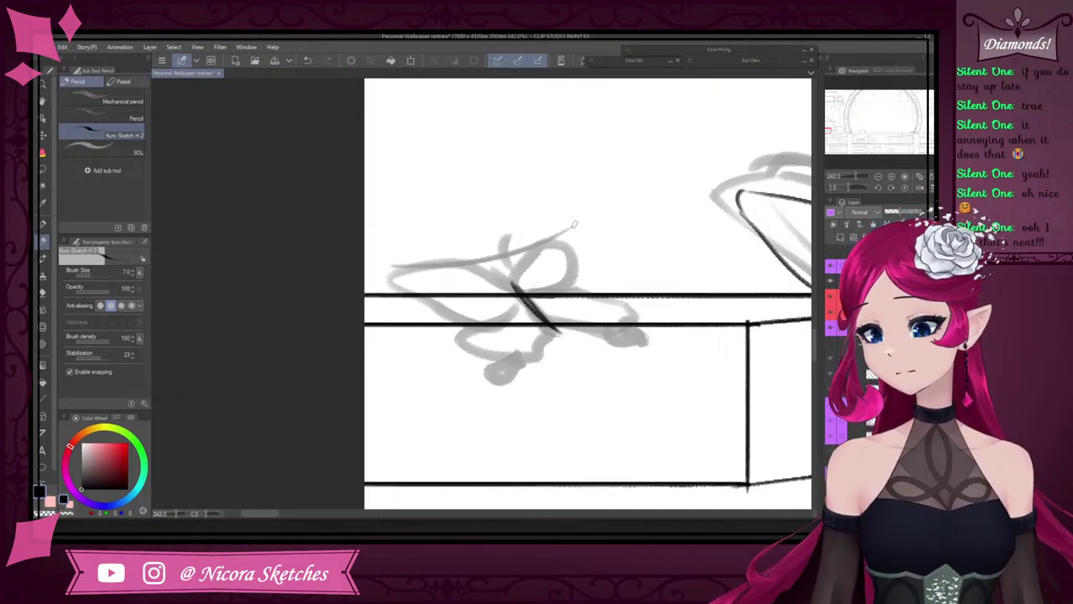
pyautogui.moveTo(574, 224); pyautogui.dragTo(653, 323)
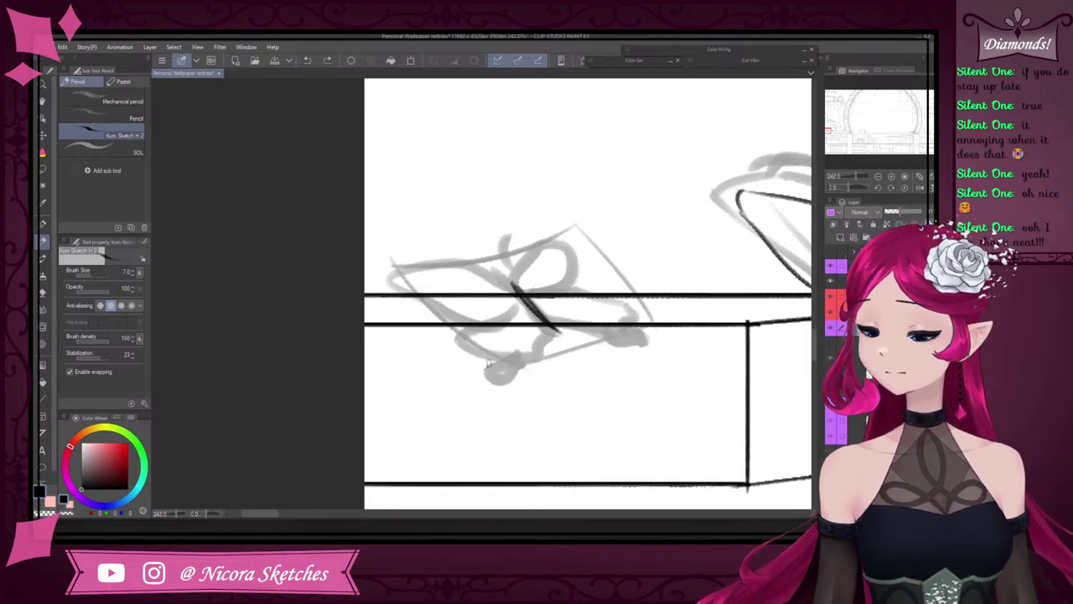
pyautogui.moveTo(627, 335); pyautogui.dragTo(527, 363)
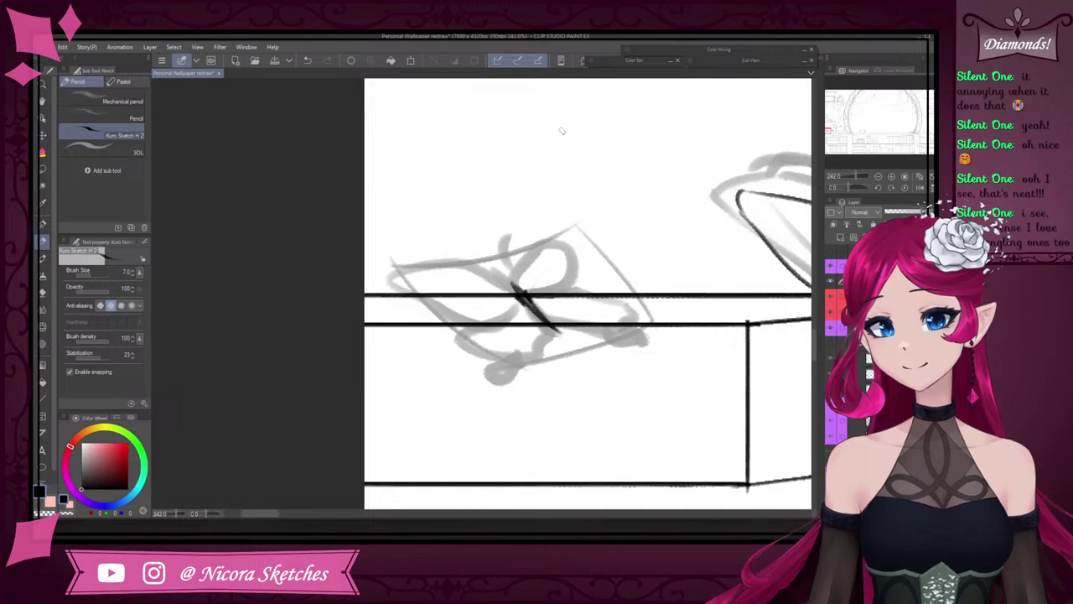
# - Draw the butterfly's right upper wing as a pointed outline rising from the body, redrawing its lower outer edge
pyautogui.moveTo(520, 295)
pyautogui.mouseDown()
pyautogui.moveTo(611, 213)
pyautogui.moveTo(606, 265)
pyautogui.moveTo(543, 299)
pyautogui.mouseUp()
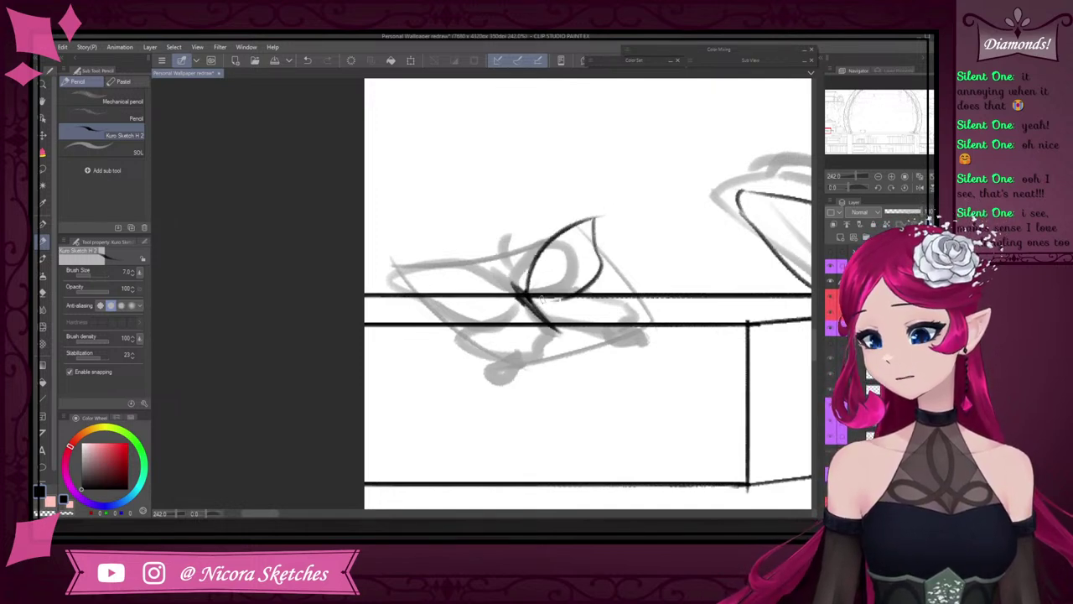
pyautogui.hotkey('ctrl', 'z')
pyautogui.moveTo(595, 242)
pyautogui.mouseDown()
pyautogui.moveTo(601, 280)
pyautogui.moveTo(578, 292)
pyautogui.mouseUp()
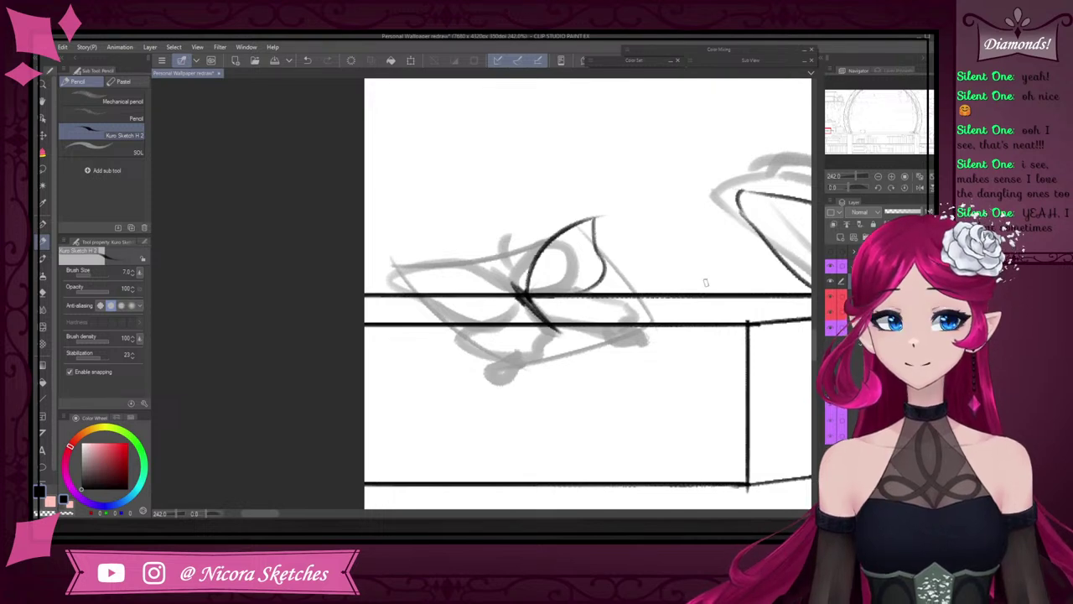
# - Draw the left upper wing's outline from the body to its pointed tip and back along the curved lower edge
pyautogui.moveTo(516, 293); pyautogui.dragTo(400, 259)
pyautogui.hotkey('ctrl', 'z')
pyautogui.moveTo(521, 297)
pyautogui.mouseDown()
pyautogui.moveTo(441, 272)
pyautogui.moveTo(391, 283)
pyautogui.mouseUp()
pyautogui.hotkey('ctrl', 'z')
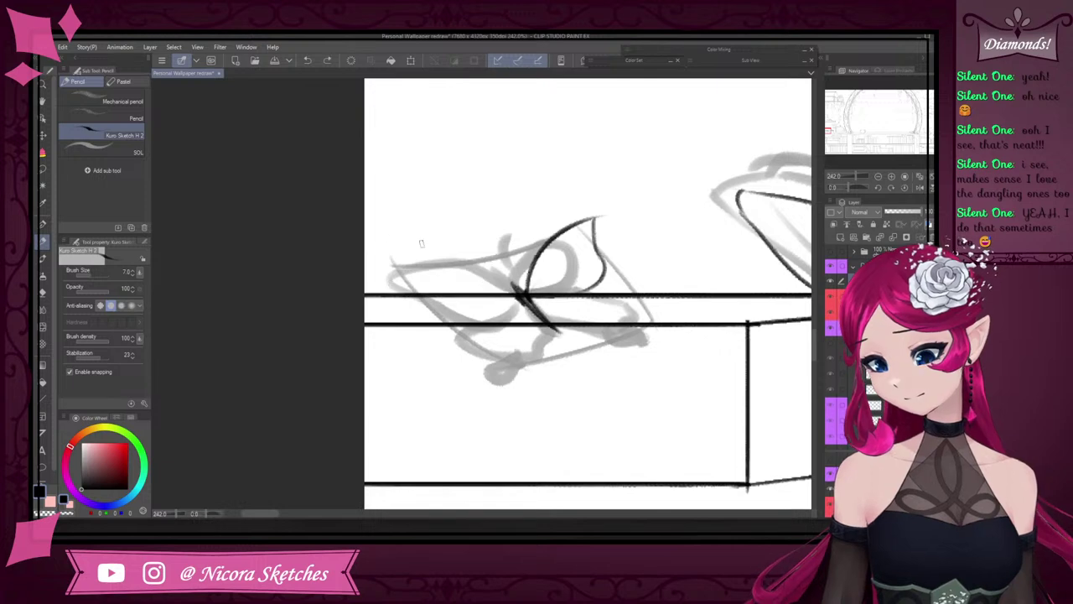
pyautogui.moveTo(516, 295)
pyautogui.mouseDown()
pyautogui.moveTo(435, 268)
pyautogui.moveTo(387, 270)
pyautogui.mouseUp()
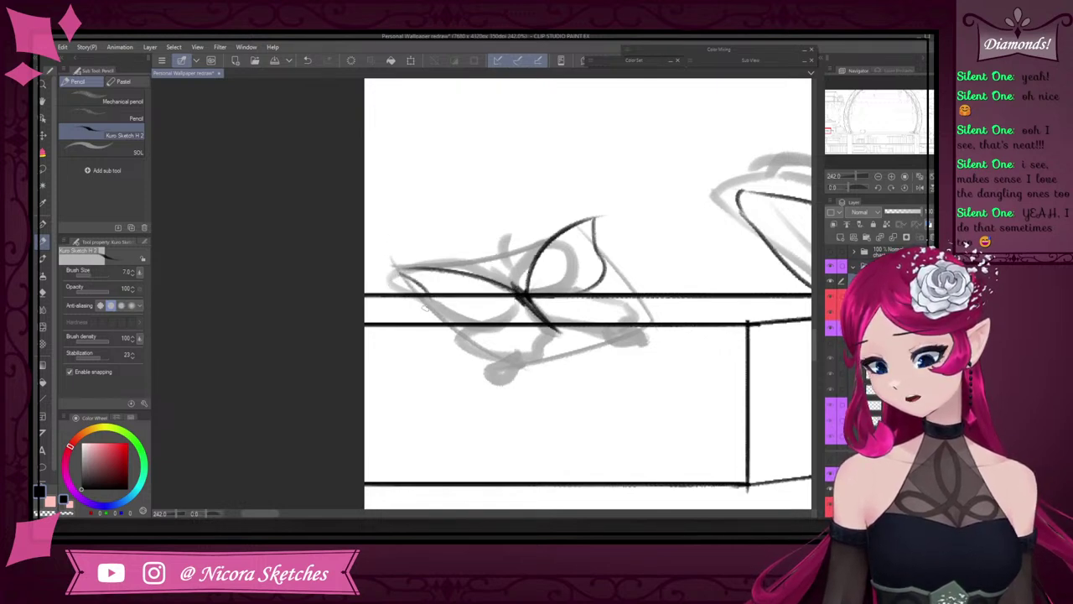
pyautogui.moveTo(428, 304)
pyautogui.mouseDown()
pyautogui.moveTo(495, 322)
pyautogui.moveTo(522, 300)
pyautogui.mouseUp()
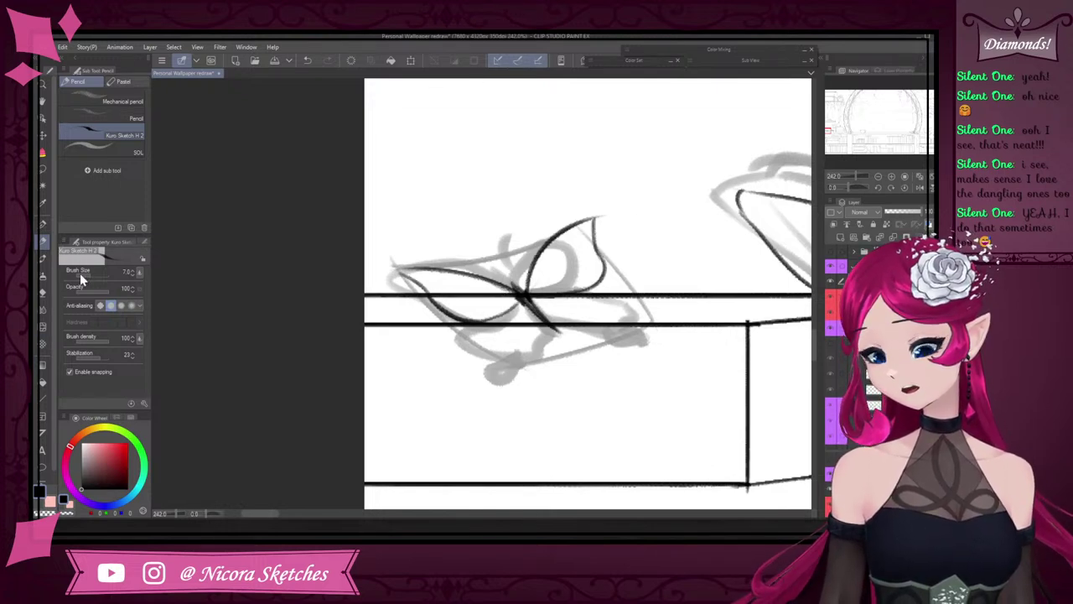
# - Reshape the butterfly's upper wing lines with the Liquify tool at brush size 120
pyautogui.click(43, 309)
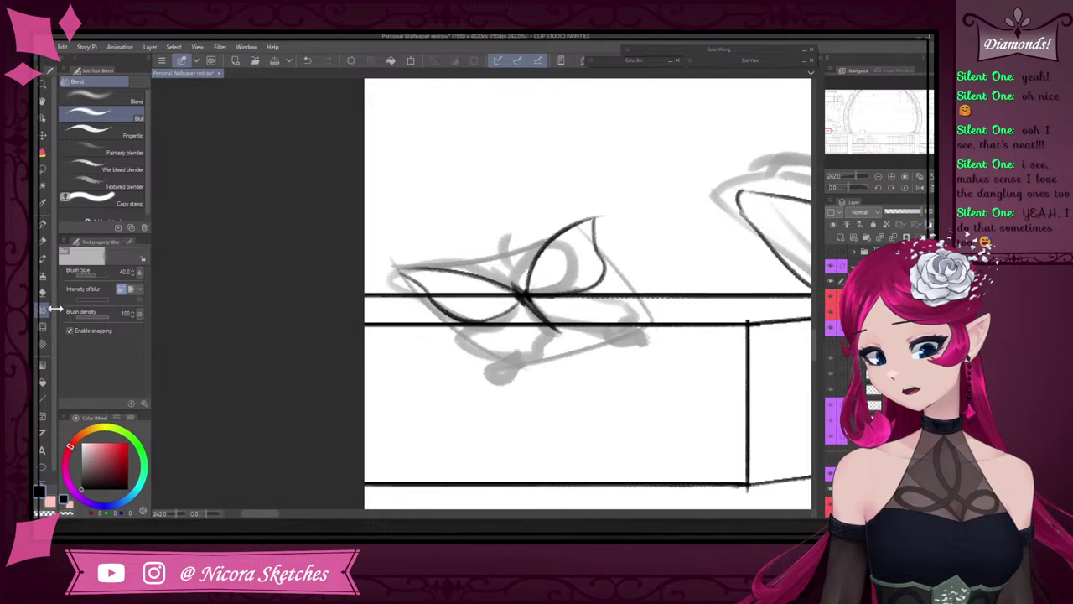
pyautogui.click(43, 327)
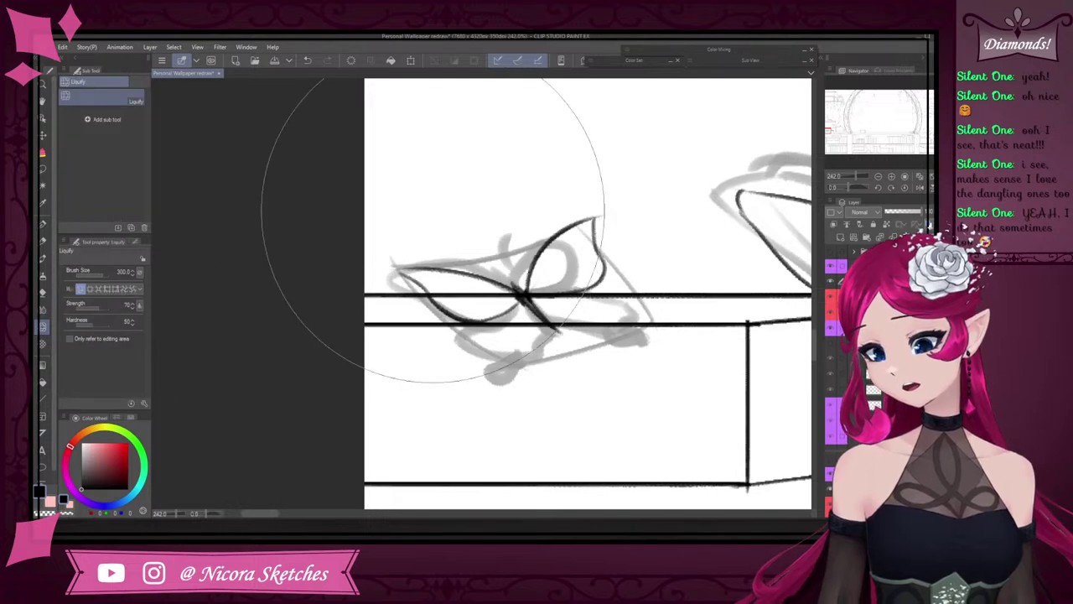
pyautogui.press('[')
pyautogui.press('[')
pyautogui.press('[')
pyautogui.press('[')
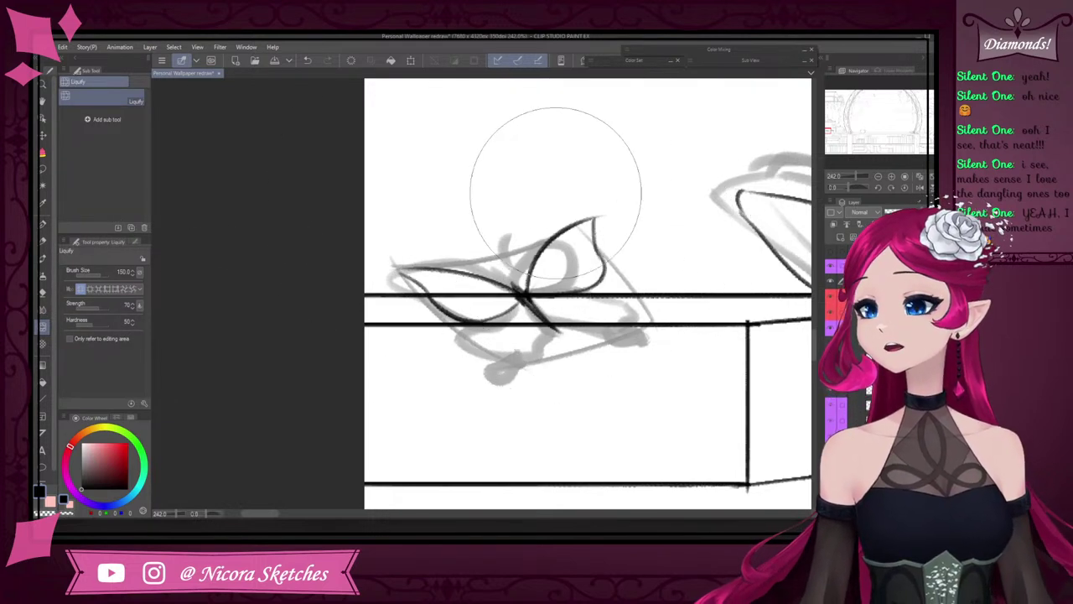
pyautogui.press('[')
pyautogui.moveTo(542, 187); pyautogui.dragTo(542, 190)
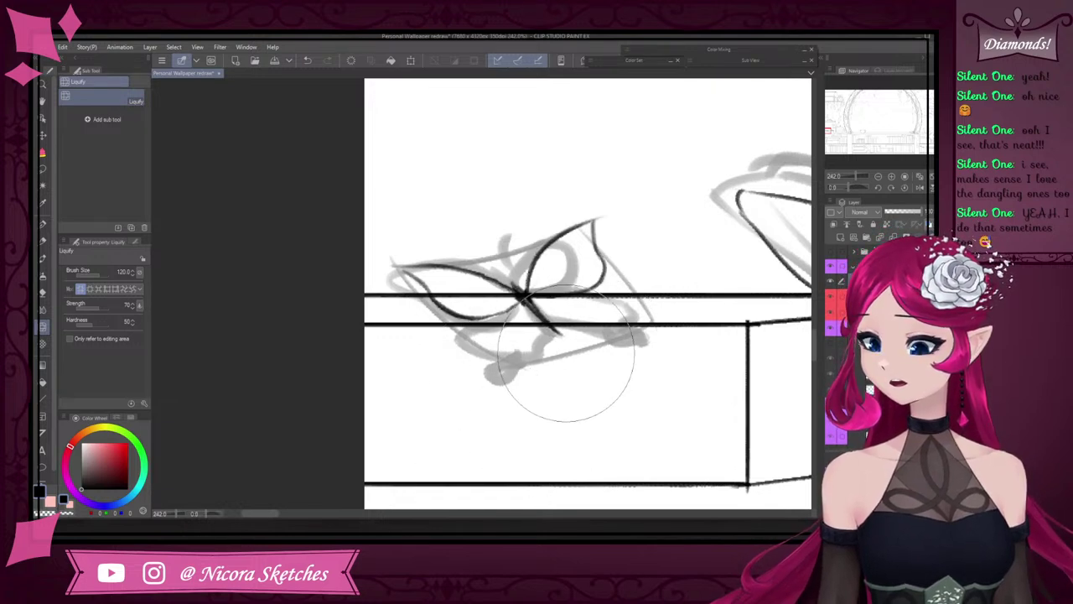
# - Return to the Kuro Sketch pencil and hide the box line art that runs behind the butterfly
pyautogui.click(44, 240)
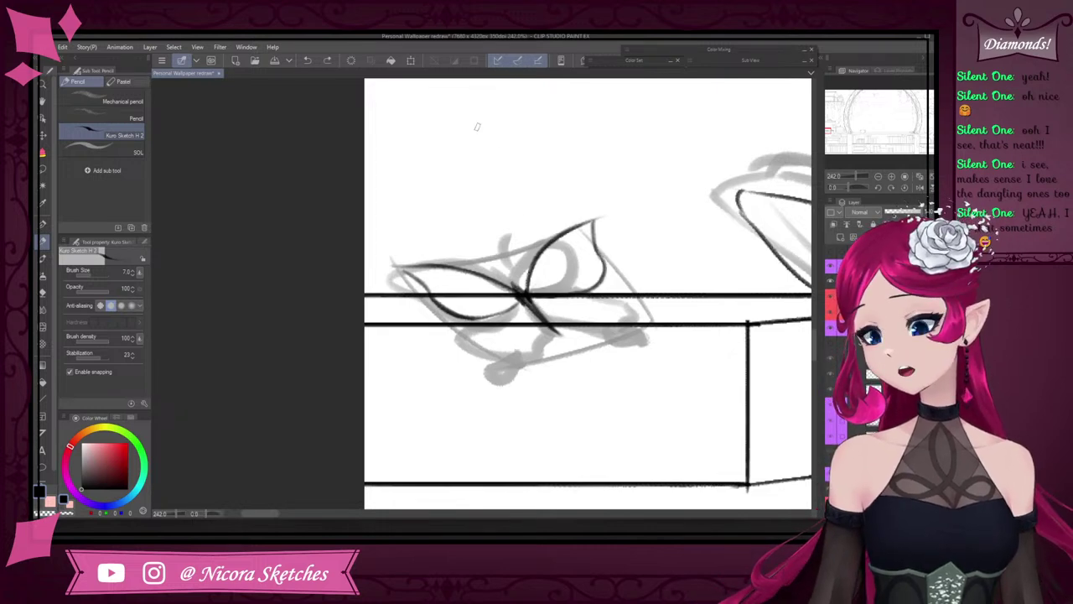
pyautogui.moveTo(549, 290); pyautogui.dragTo(605, 292)
pyautogui.hotkey('ctrl', 'z')
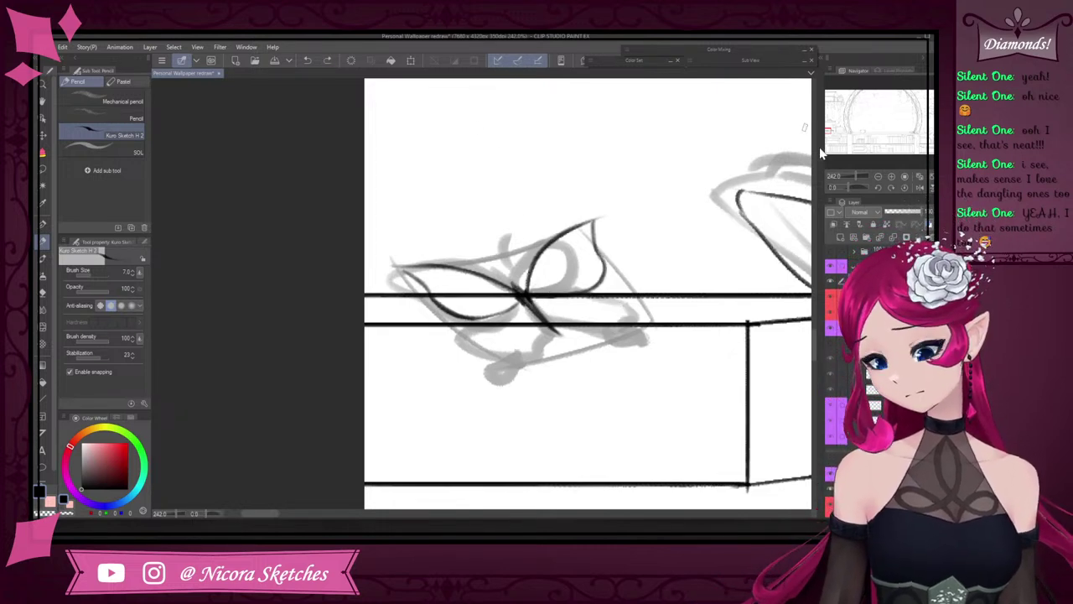
pyautogui.click(832, 319)
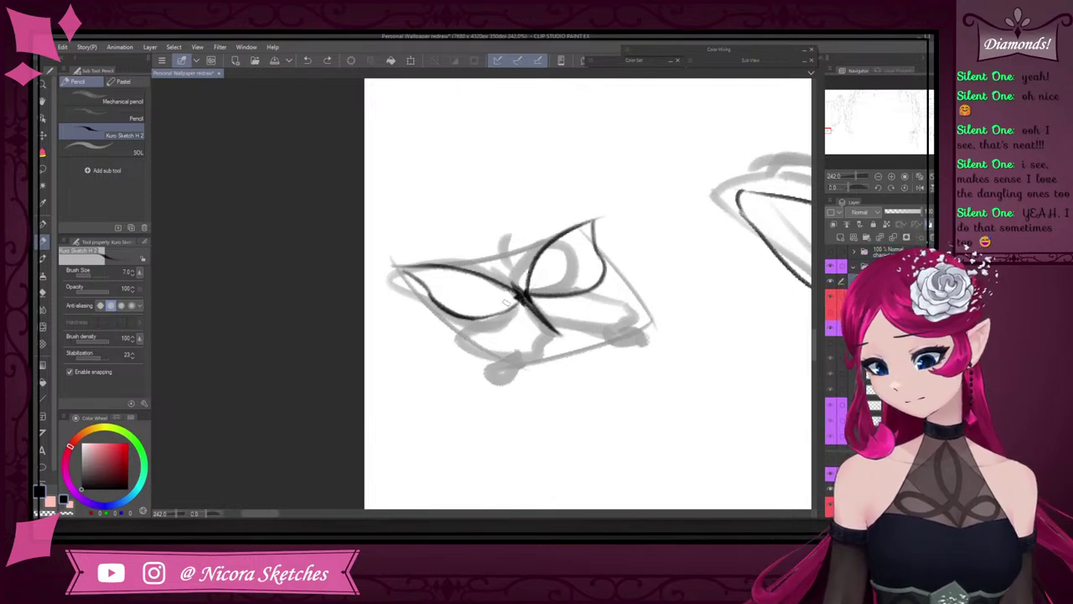
# - Try out pencil strokes along the right lower wing's upper edge and outer tip, and undo them
pyautogui.moveTo(529, 310); pyautogui.dragTo(606, 290)
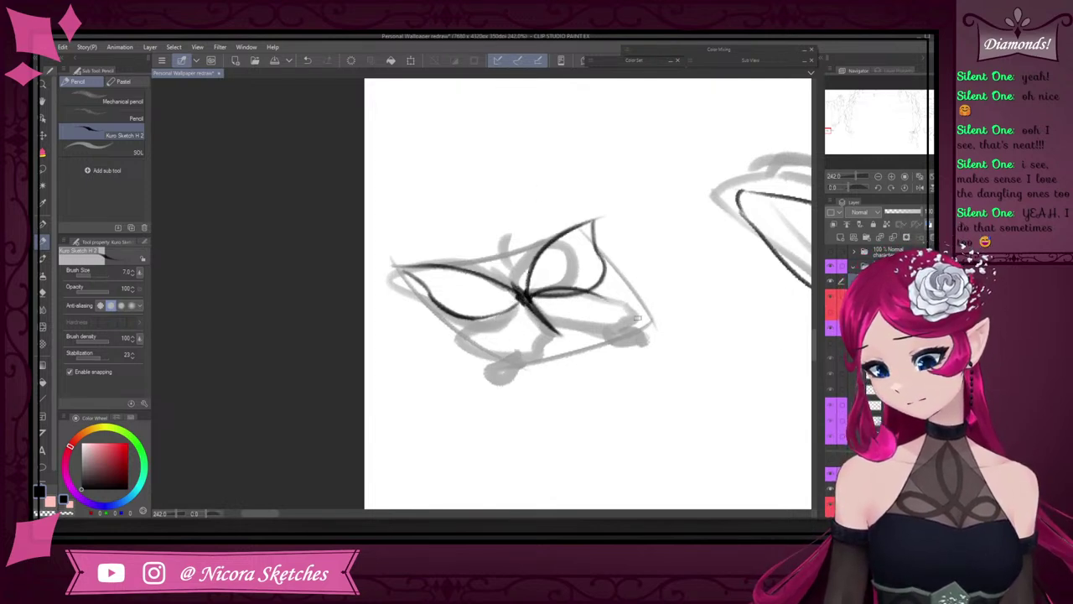
pyautogui.moveTo(599, 334)
pyautogui.mouseDown()
pyautogui.moveTo(648, 334)
pyautogui.moveTo(590, 300)
pyautogui.mouseUp()
pyautogui.hotkey('ctrl', 'z')
pyautogui.hotkey('ctrl', 'z')
pyautogui.hotkey('ctrl', 'z')
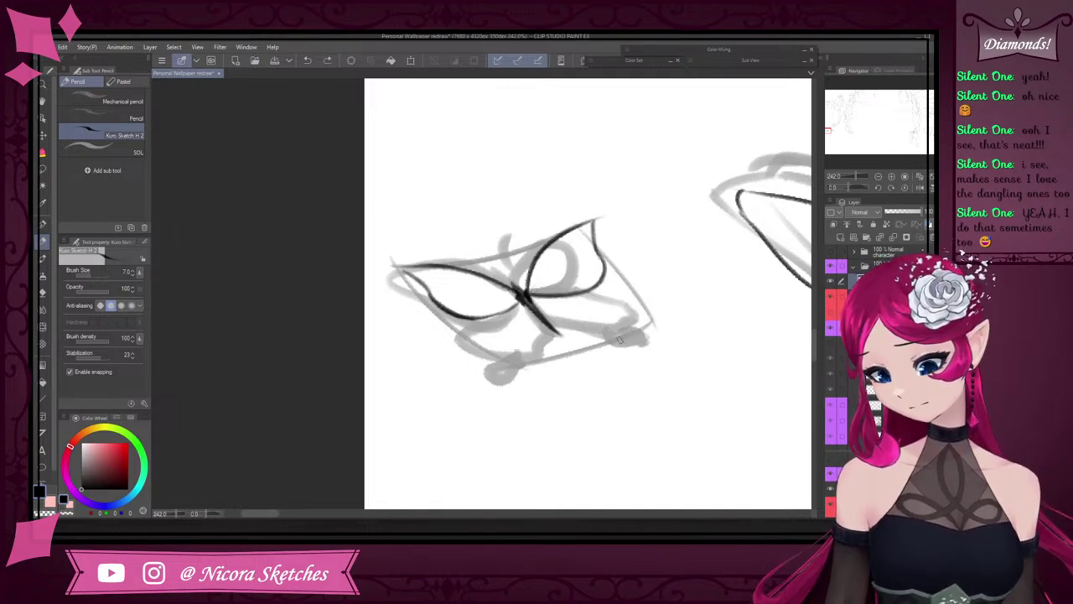
# - Try out rounded tail loops at the tips of the two lower wings and undo them
pyautogui.moveTo(618, 338)
pyautogui.mouseDown()
pyautogui.moveTo(639, 329)
pyautogui.moveTo(584, 334)
pyautogui.mouseUp()
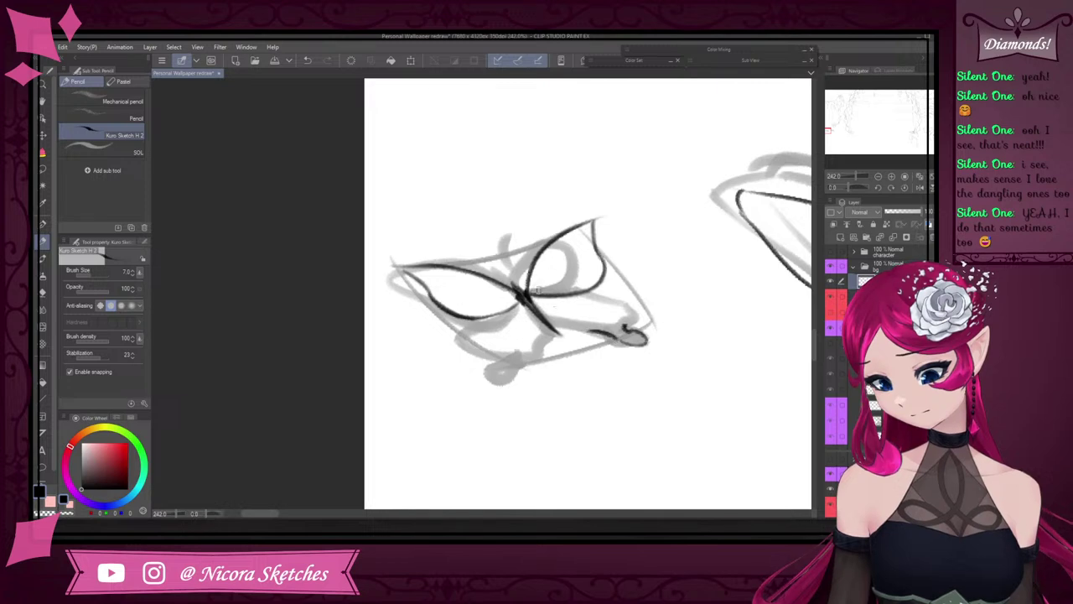
pyautogui.hotkey('ctrl', 'z')
pyautogui.hotkey('ctrl', 'z')
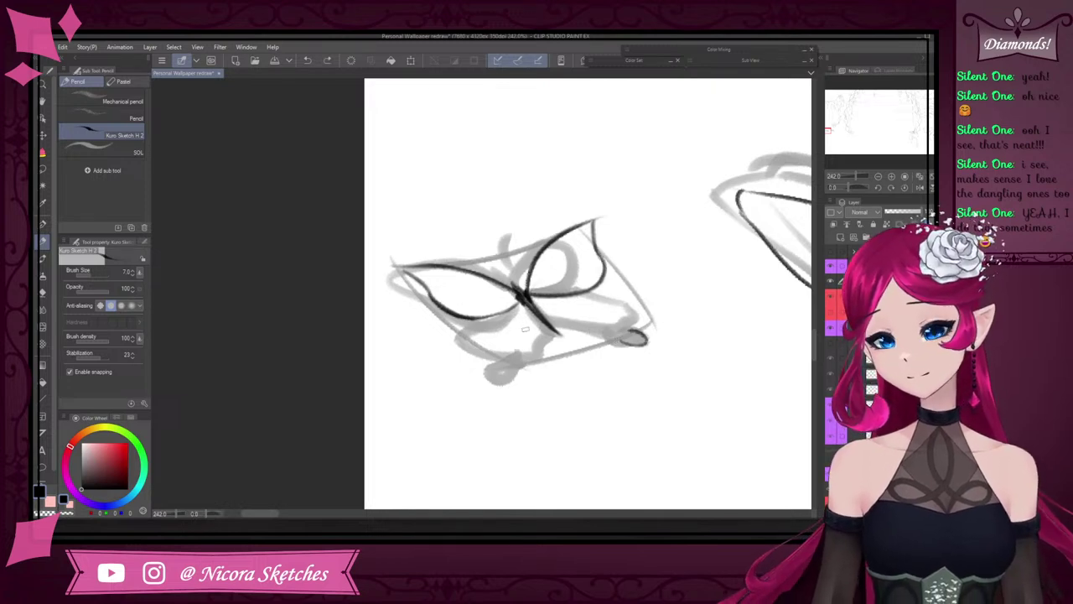
pyautogui.moveTo(486, 365); pyautogui.dragTo(523, 366)
pyautogui.hotkey('ctrl', 'z')
pyautogui.hotkey('ctrl', 'z')
pyautogui.hotkey('ctrl', 'z')
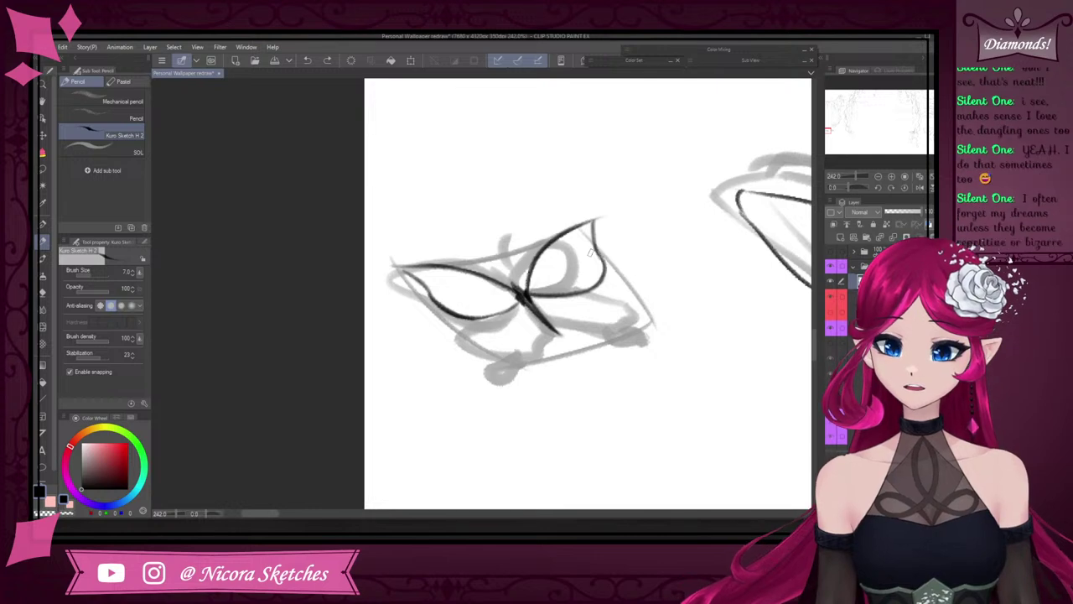
# - Try out small curved strokes at the lower wings' tips and undo them
pyautogui.moveTo(633, 312); pyautogui.dragTo(628, 329)
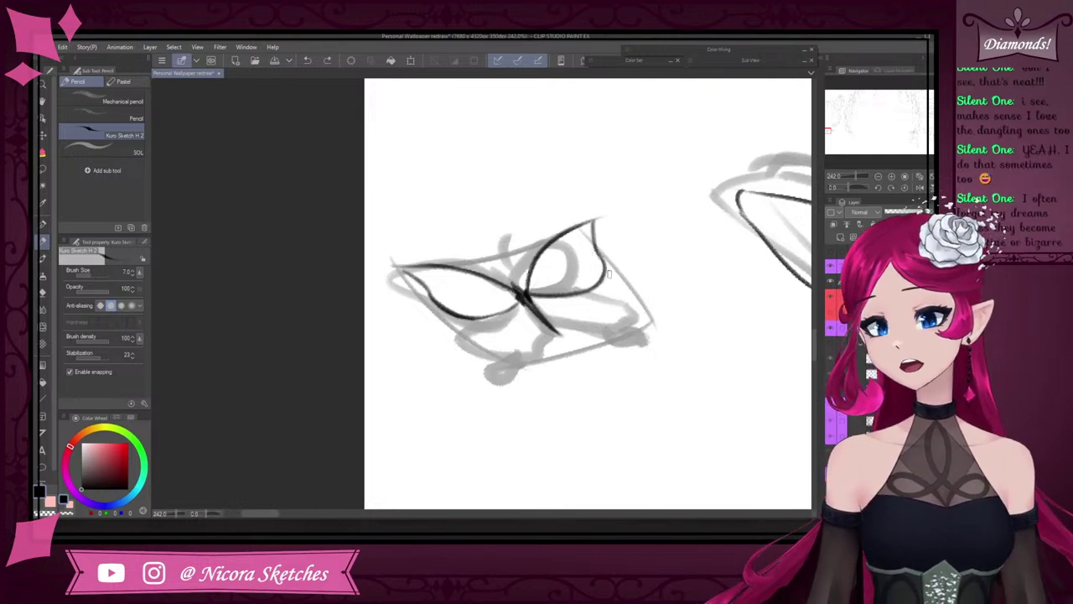
pyautogui.hotkey('ctrl', 'z')
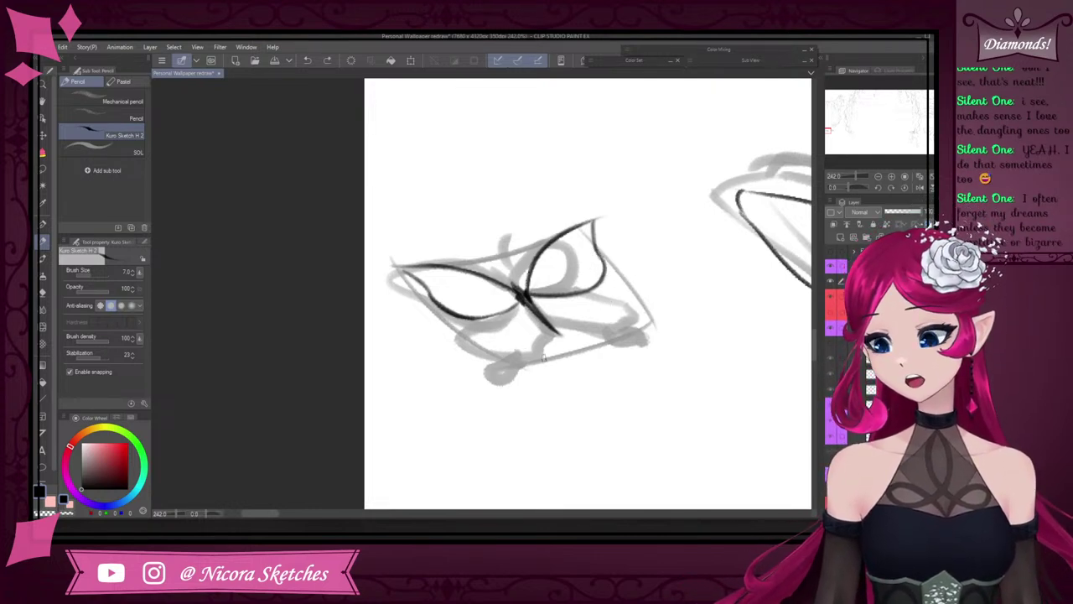
pyautogui.moveTo(542, 361)
pyautogui.mouseDown()
pyautogui.moveTo(528, 349)
pyautogui.moveTo(545, 350)
pyautogui.mouseUp()
pyautogui.hotkey('ctrl', 'z')
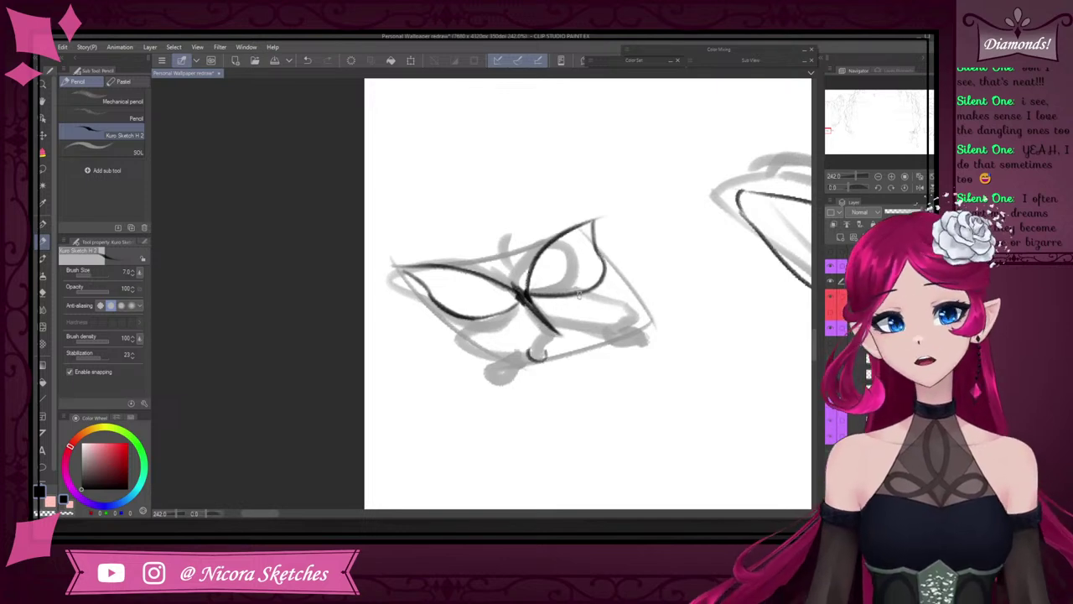
pyautogui.hotkey('ctrl', 'z')
pyautogui.hotkey('ctrl', 'z')
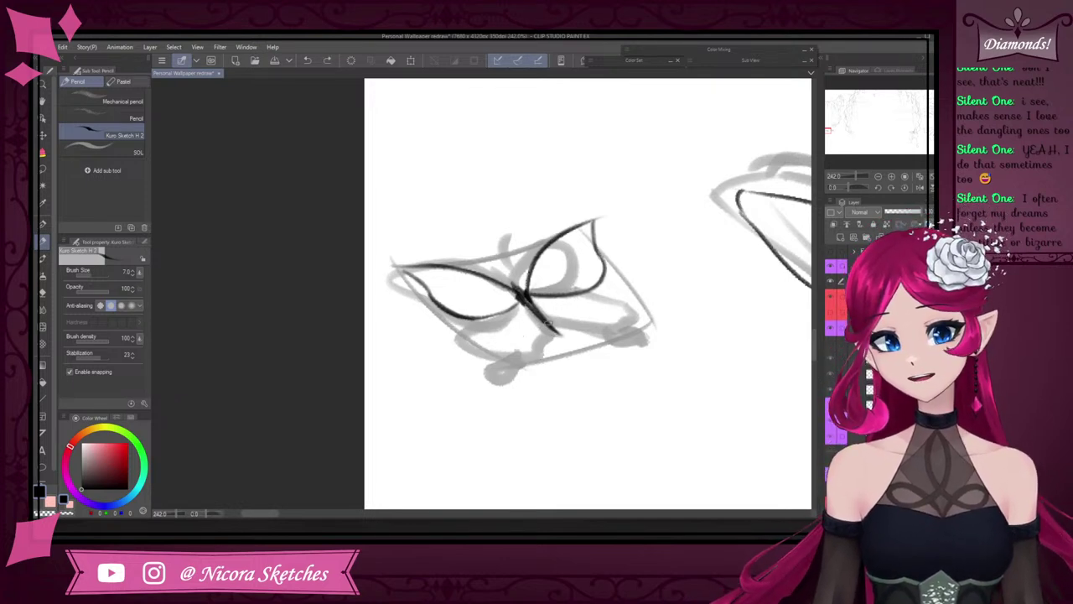
# - Draw a small curved hook at the bottom tip of each lower wing, redoing strokes as needed
pyautogui.moveTo(530, 355)
pyautogui.mouseDown()
pyautogui.moveTo(545, 352)
pyautogui.moveTo(525, 355)
pyautogui.mouseUp()
pyautogui.hotkey('ctrl', 'z')
pyautogui.hotkey('ctrl', 'z')
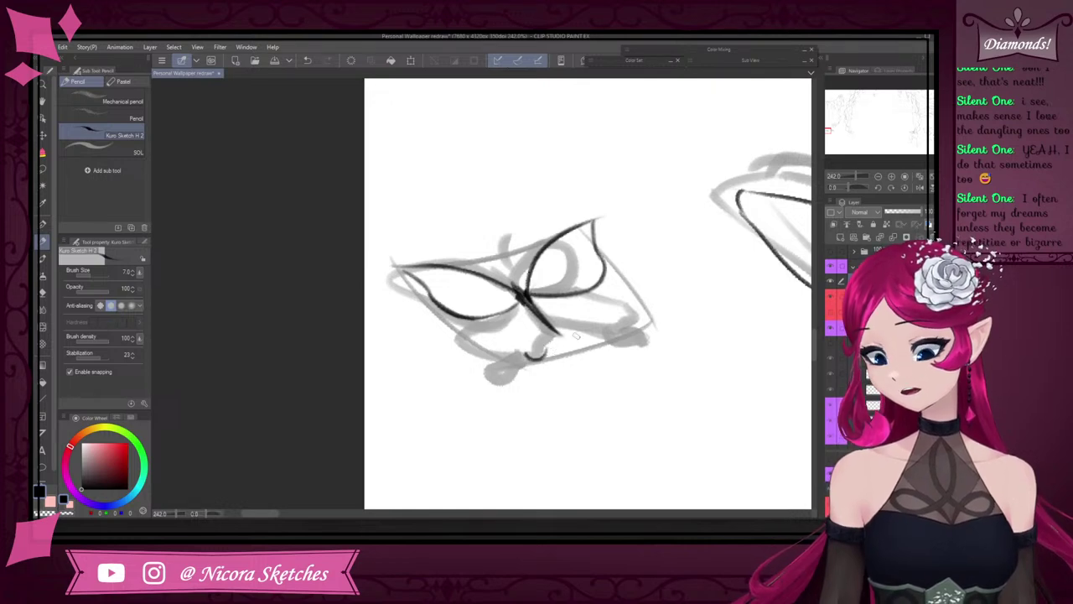
pyautogui.moveTo(607, 334); pyautogui.dragTo(624, 330)
pyautogui.hotkey('ctrl', 'z')
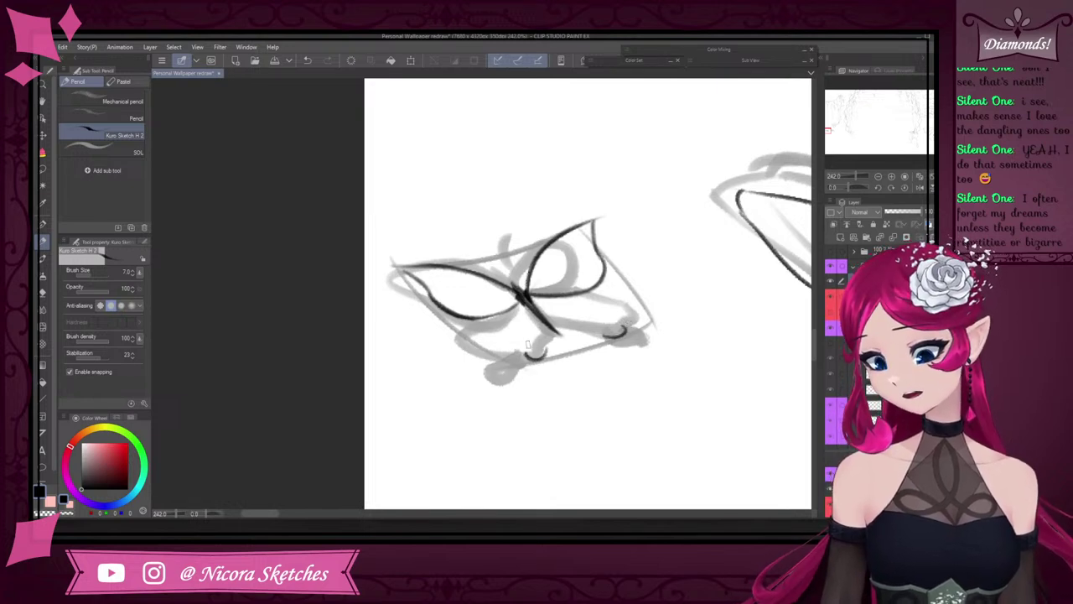
# - Outline both lower wings with rounded curves running from the small tip hooks up to the upper wings
pyautogui.moveTo(528, 345)
pyautogui.mouseDown()
pyautogui.moveTo(511, 355)
pyautogui.moveTo(466, 317)
pyautogui.mouseUp()
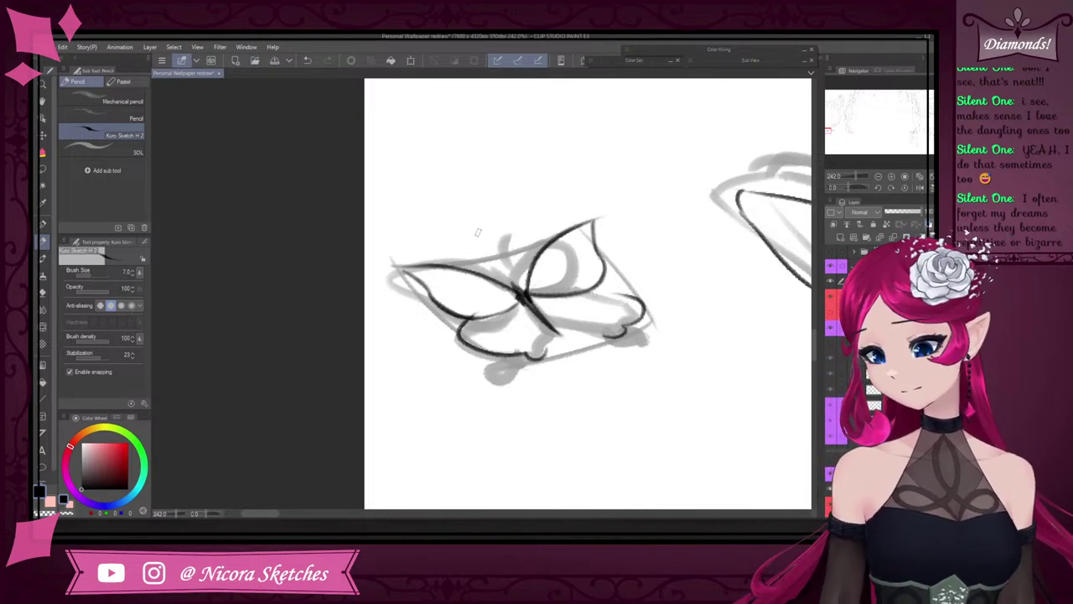
pyautogui.moveTo(631, 317)
pyautogui.mouseDown()
pyautogui.moveTo(579, 287)
pyautogui.moveTo(594, 283)
pyautogui.mouseUp()
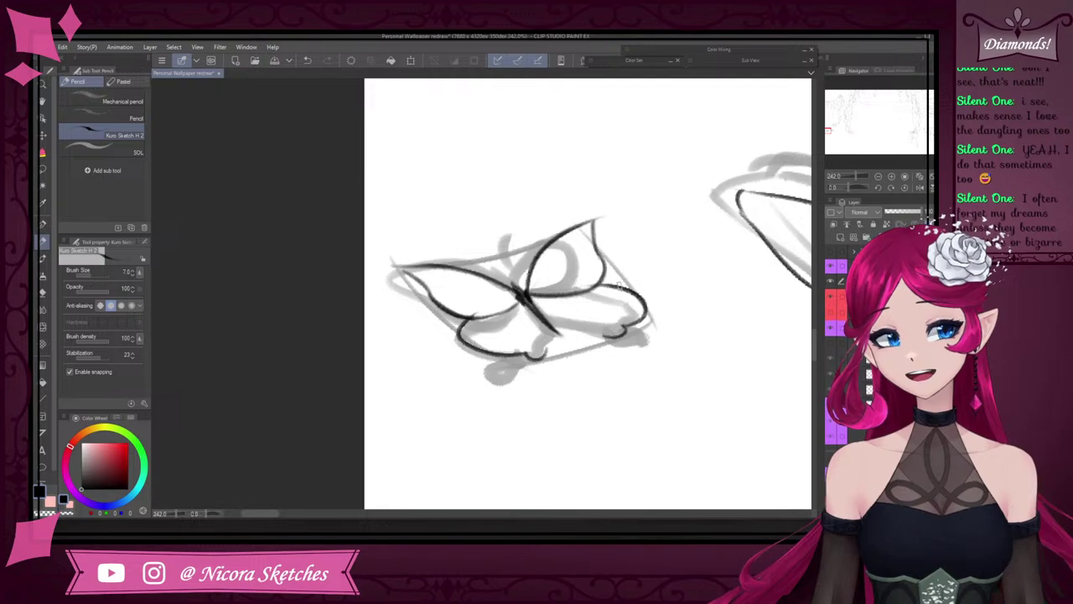
pyautogui.moveTo(533, 301); pyautogui.dragTo(627, 287)
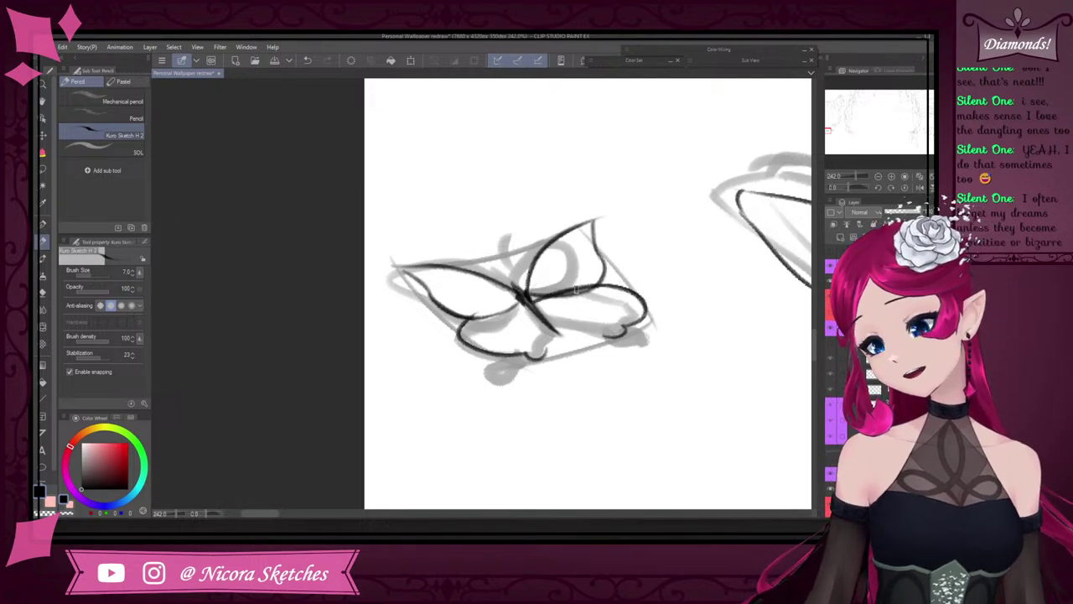
pyautogui.hotkey('ctrl', 'z')
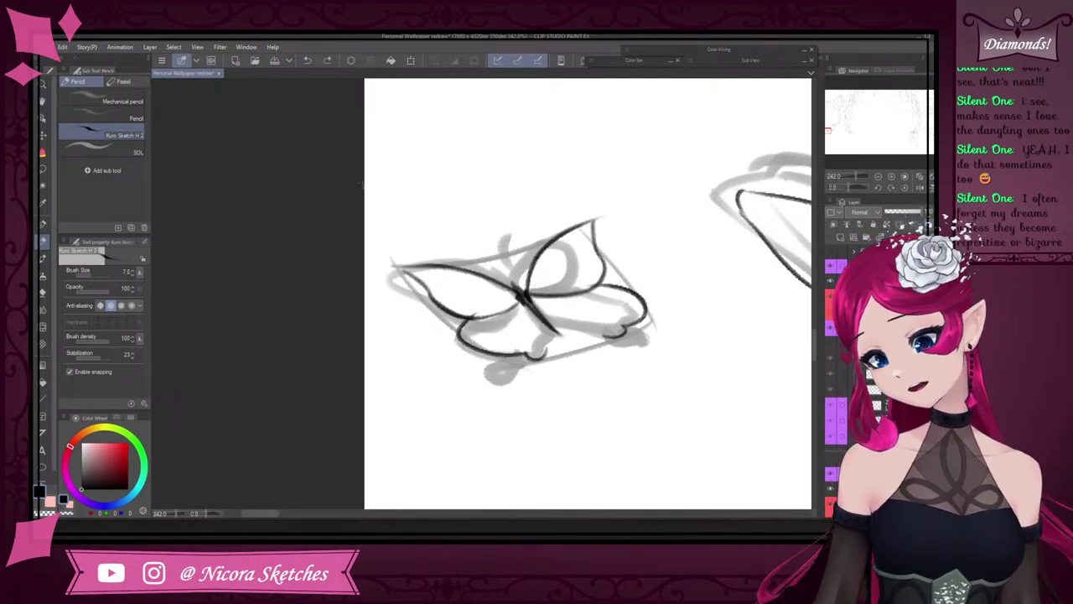
# - Lasso the butterfly's lower right wing tip and reshape it with Free Transform so the wing becomes narrower, then deselect
pyautogui.click(44, 167)
pyautogui.moveTo(599, 292)
pyautogui.mouseDown()
pyautogui.moveTo(663, 363)
pyautogui.moveTo(580, 312)
pyautogui.mouseUp()
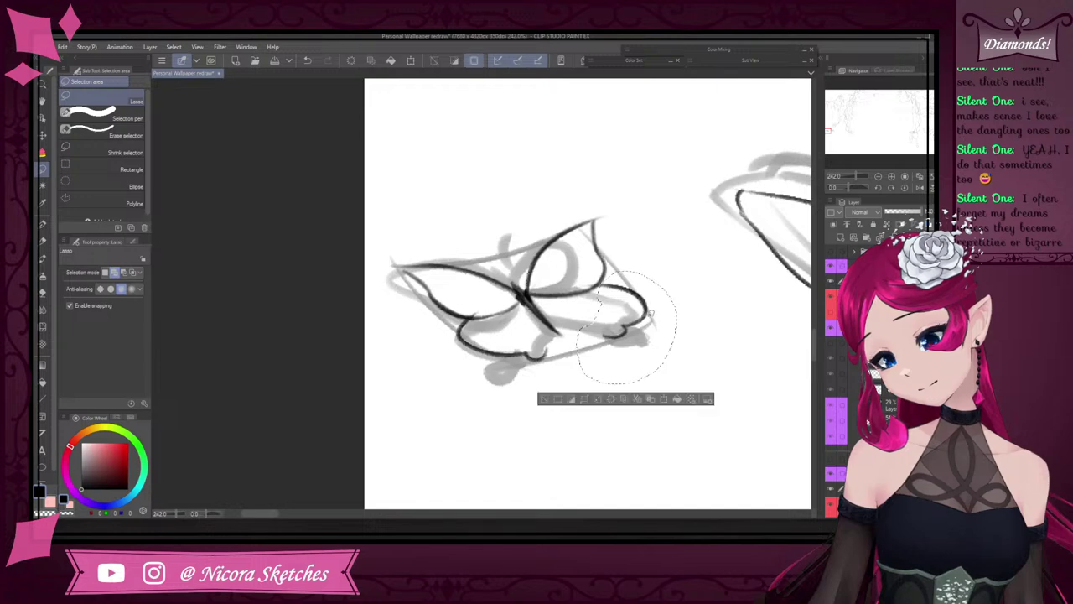
pyautogui.click(662, 399)
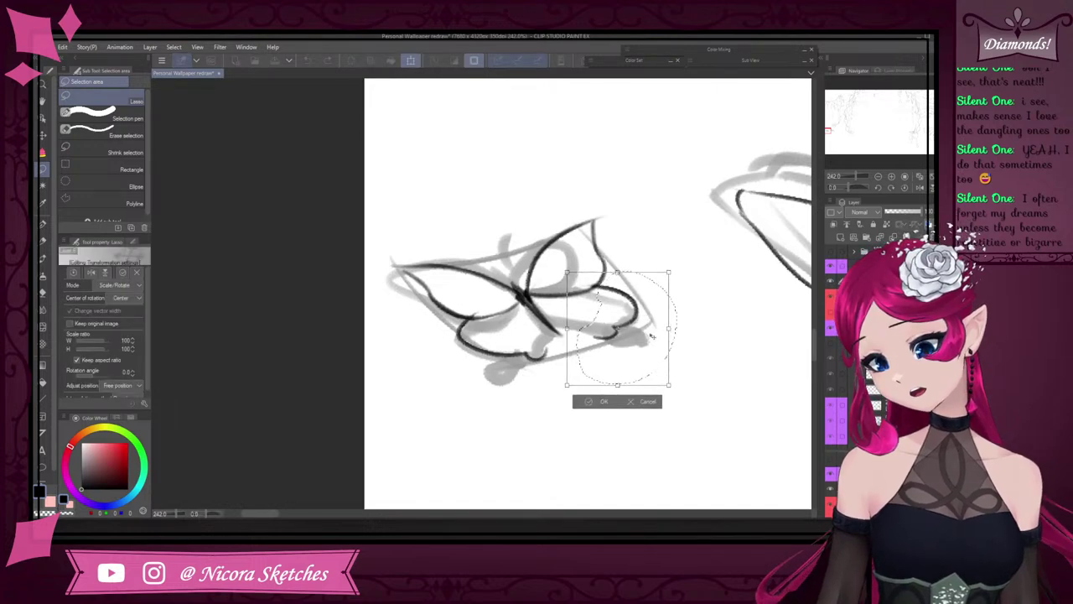
pyautogui.moveTo(644, 334); pyautogui.dragTo(647, 336)
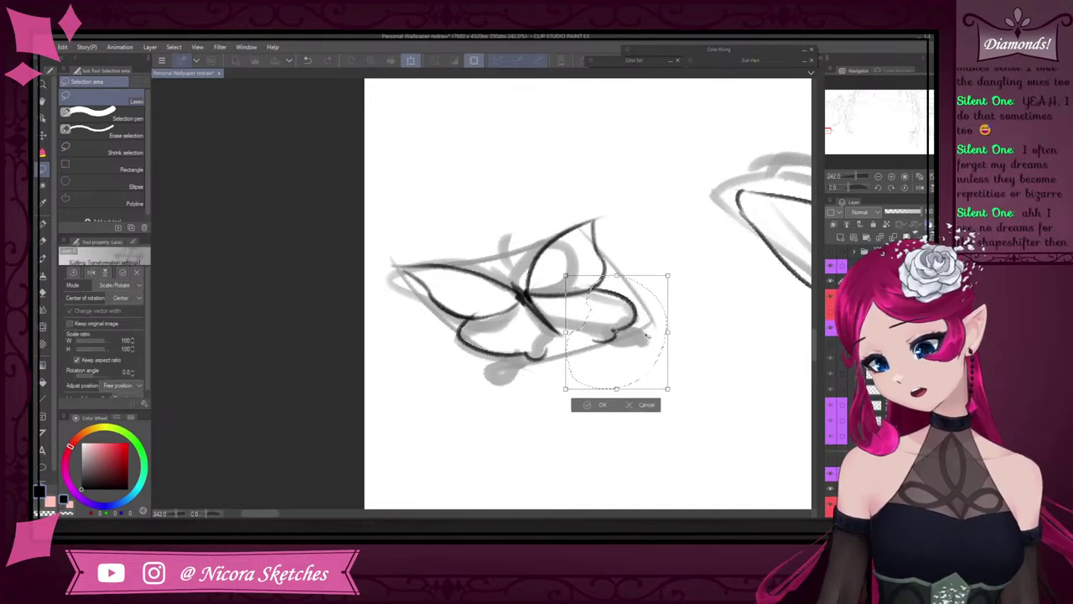
pyautogui.click(129, 284)
pyautogui.click(124, 323)
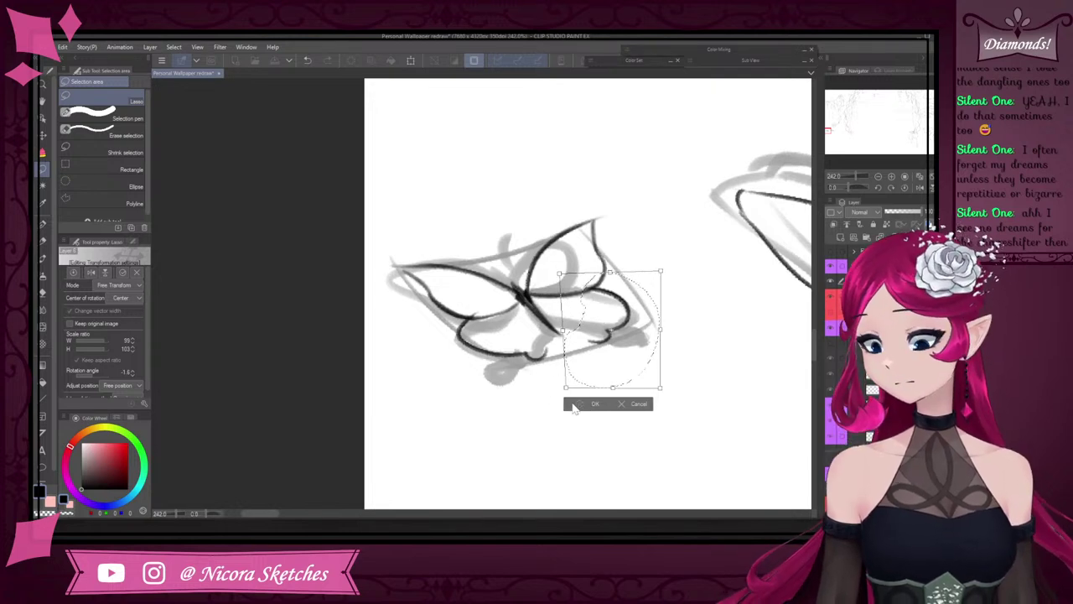
pyautogui.click(575, 405)
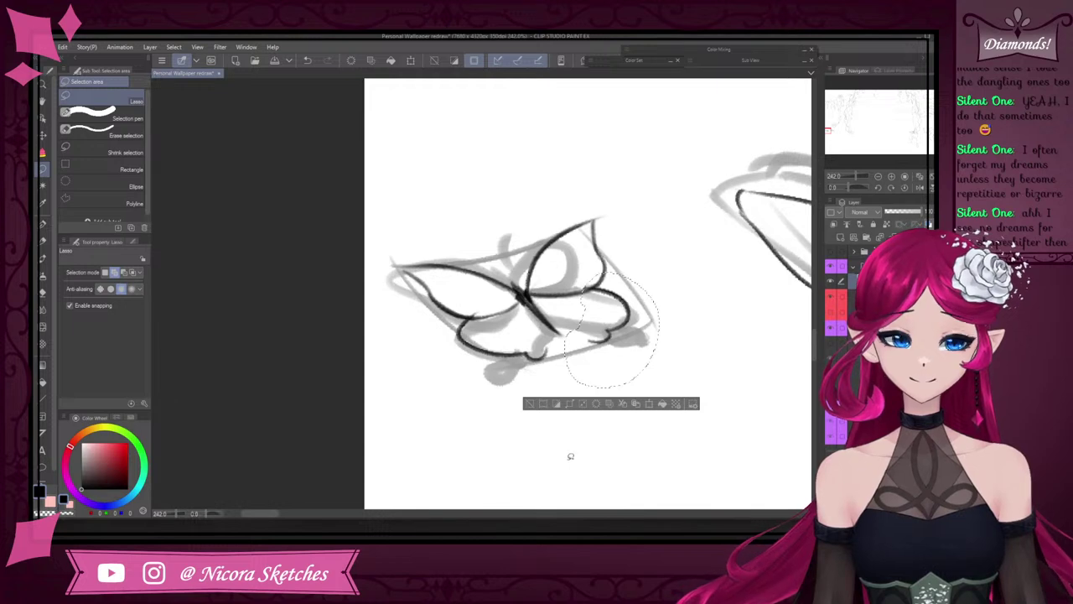
pyautogui.click(530, 404)
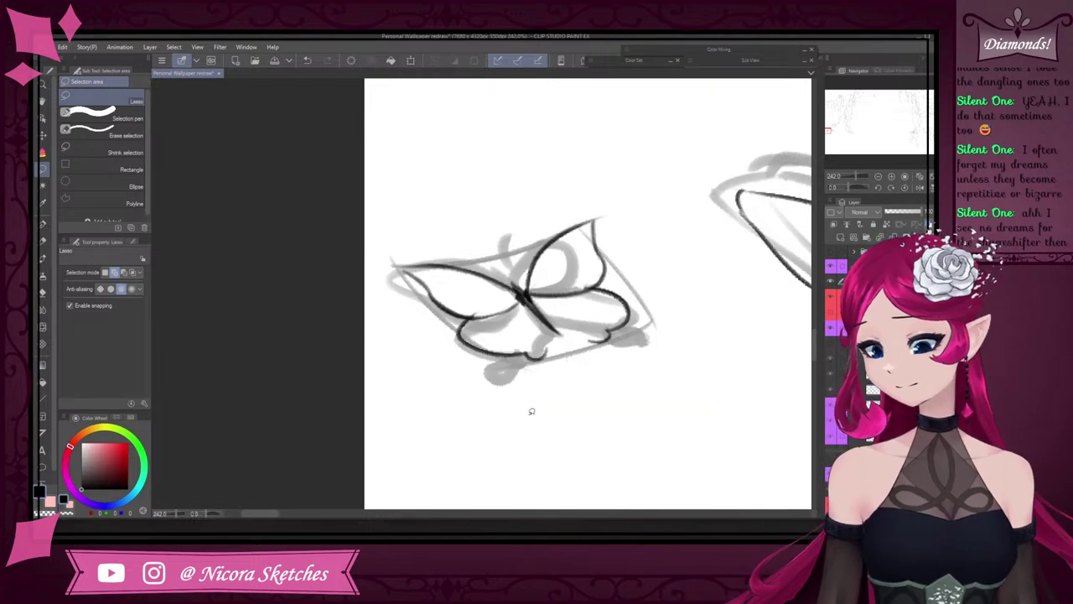
# - Close both lower wings with pencil lines running from the tip hooks to the body and along the upper wings' lower edges
pyautogui.click(43, 229)
pyautogui.click(43, 241)
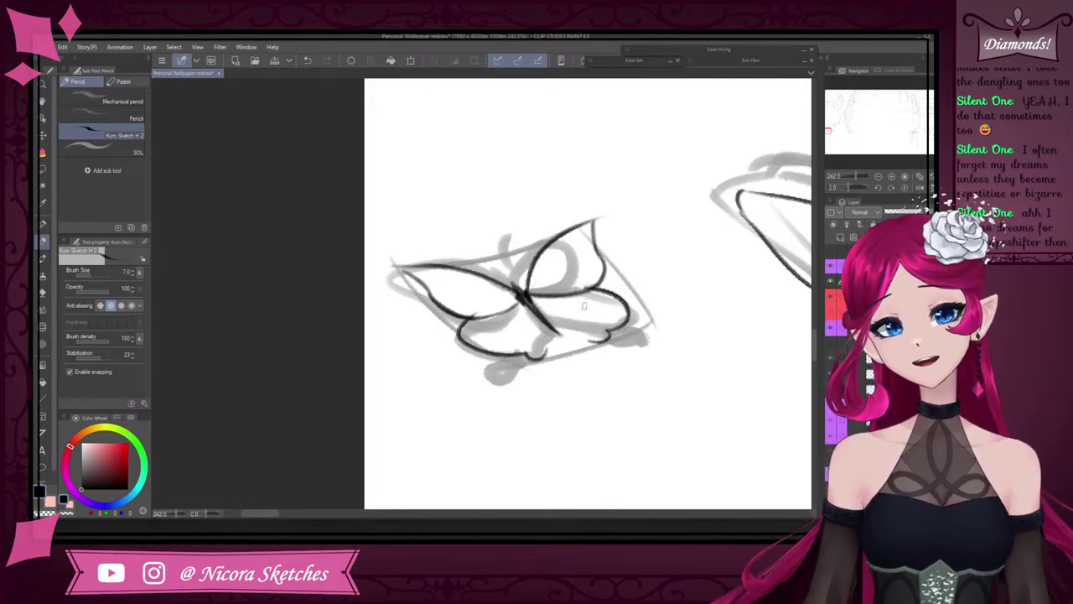
pyautogui.moveTo(546, 319)
pyautogui.mouseDown()
pyautogui.moveTo(589, 339)
pyautogui.moveTo(543, 353)
pyautogui.moveTo(553, 327)
pyautogui.mouseUp()
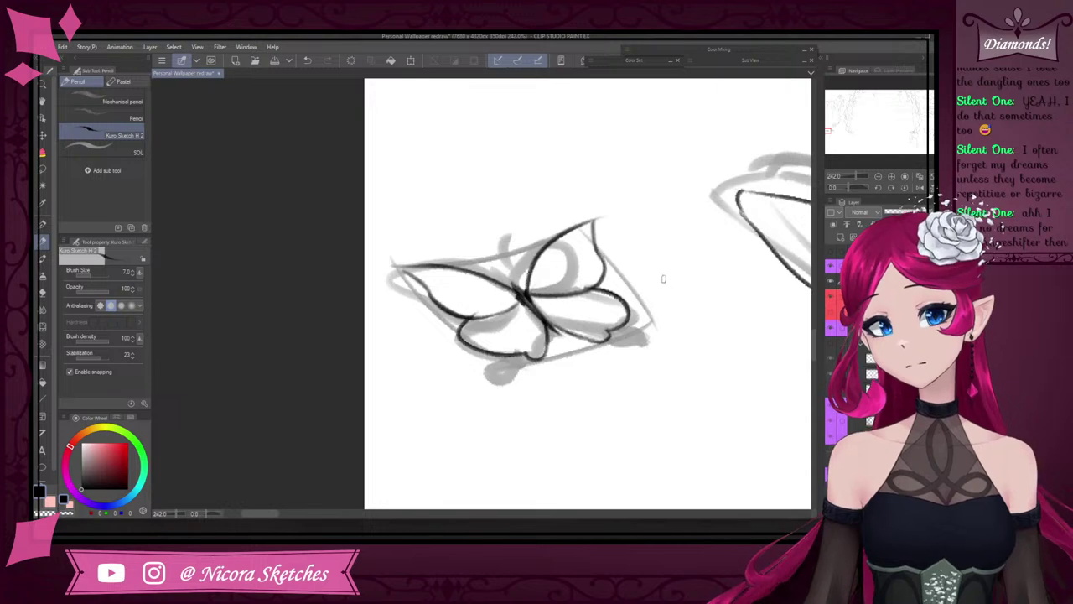
pyautogui.moveTo(529, 295); pyautogui.dragTo(602, 290)
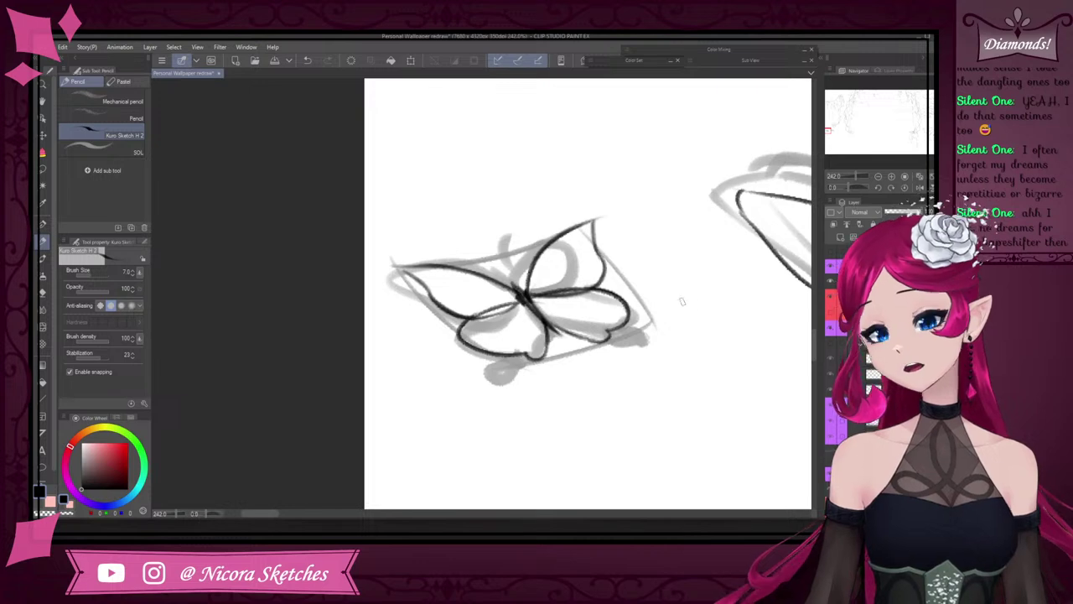
# - Clean up overshooting lines around the butterfly's body and wing tips with the hard eraser at size 15, ending with the pencil active
pyautogui.press('e')
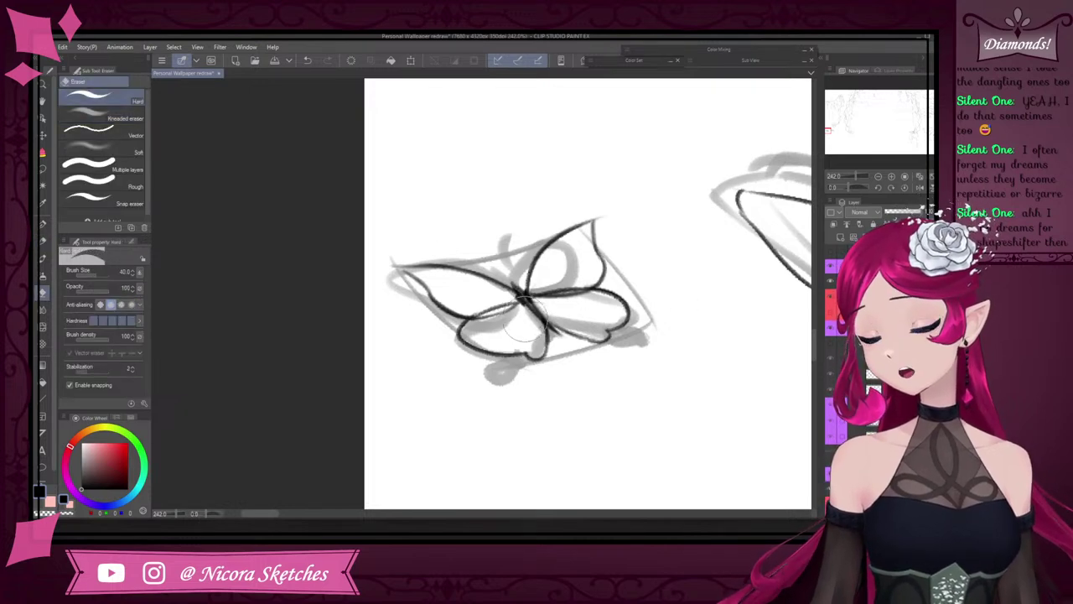
pyautogui.press('[')
pyautogui.press('[')
pyautogui.press('[')
pyautogui.press('[')
pyautogui.press('[')
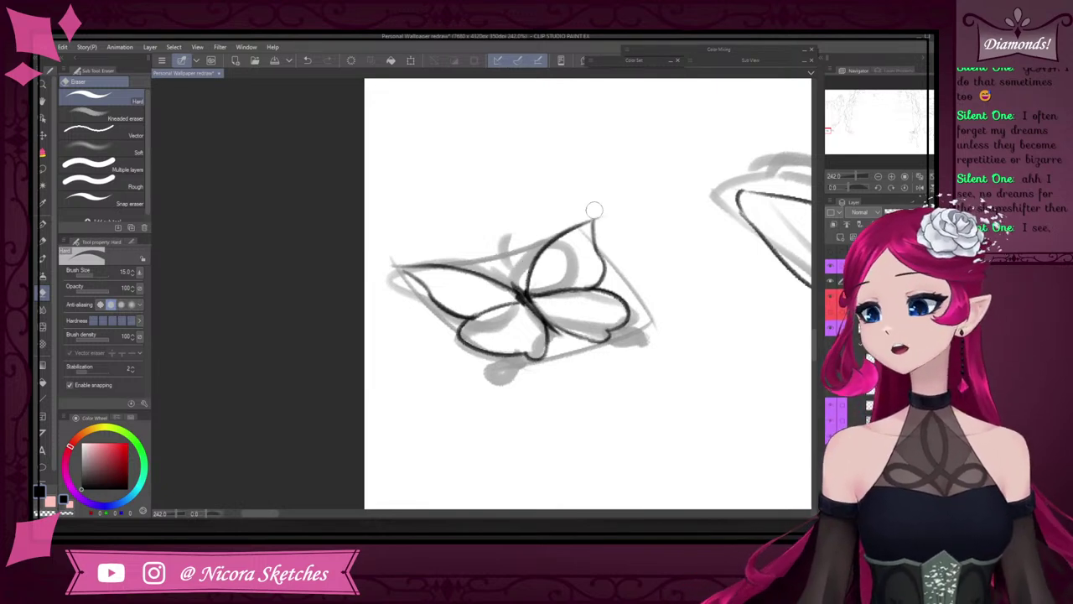
pyautogui.click(42, 239)
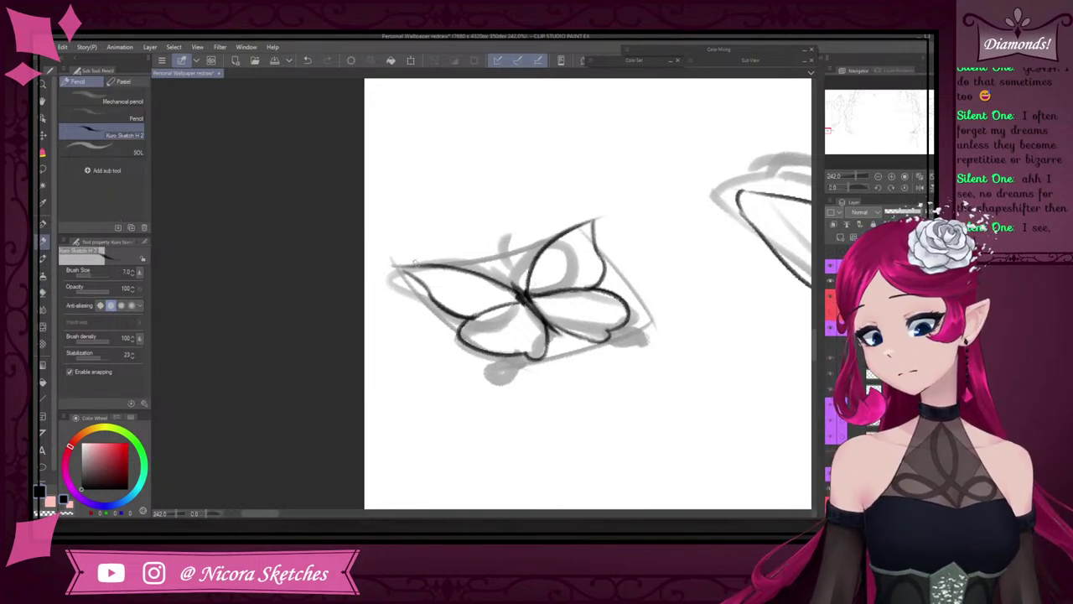
# - Turn the shelf, arch and room line art visible again and review the whole wallpaper
pyautogui.scroll(-6, 599, 231)
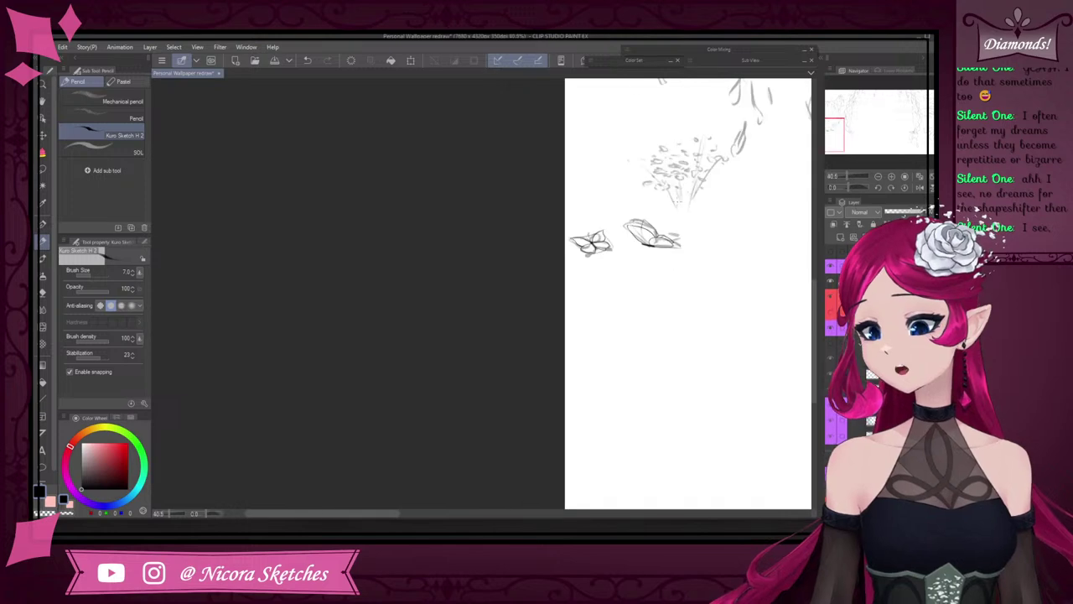
pyautogui.scroll(2, 684, 199)
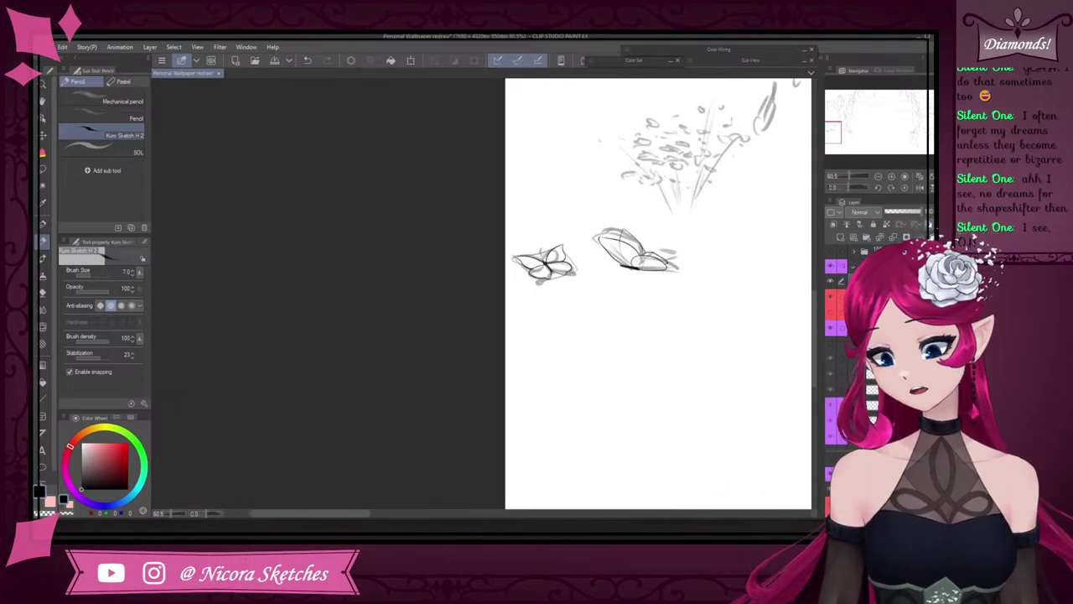
pyautogui.scroll(-3, 573, 375)
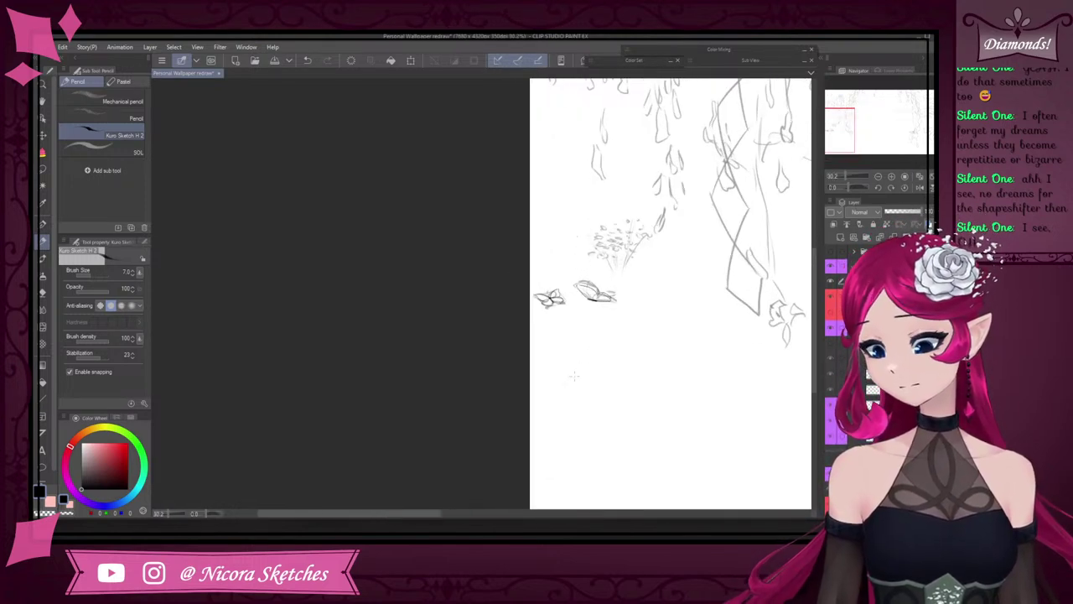
pyautogui.scroll(-3, 574, 376)
pyautogui.scroll(1, 574, 376)
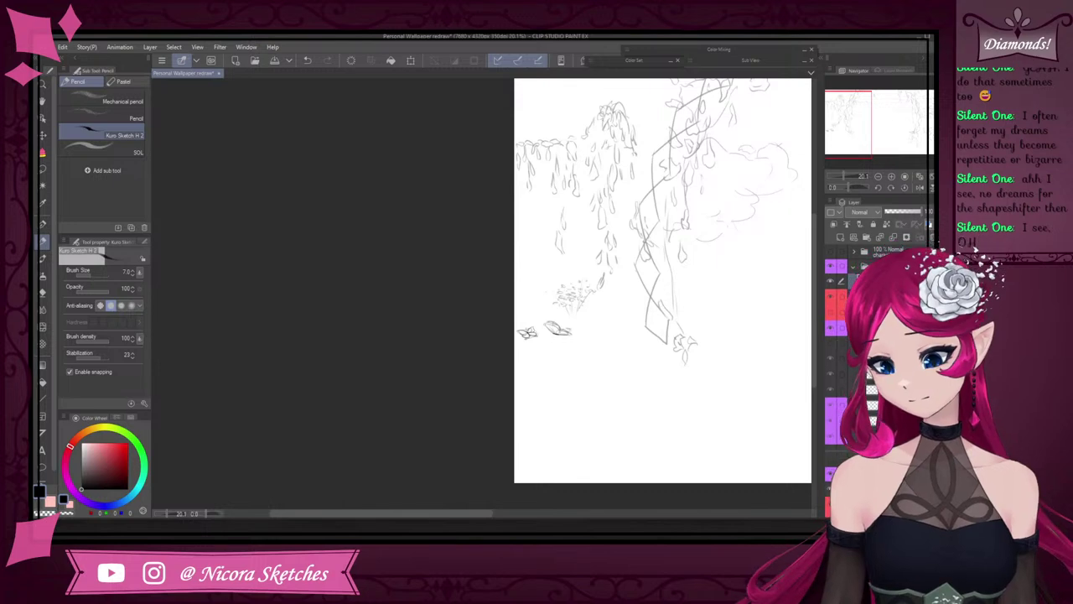
pyautogui.click(829, 345)
pyautogui.click(831, 346)
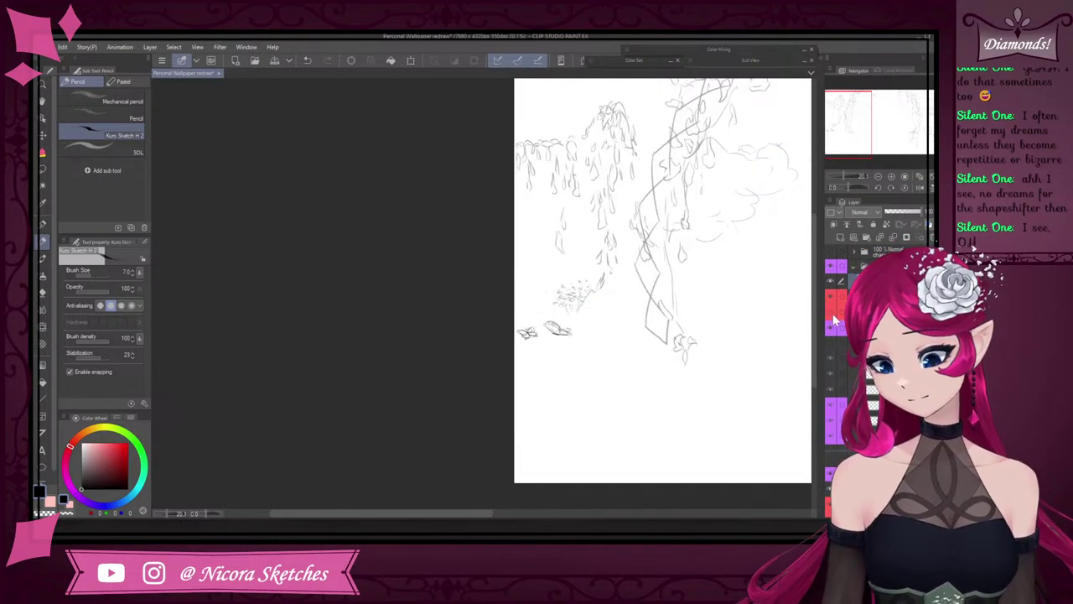
pyautogui.click(833, 318)
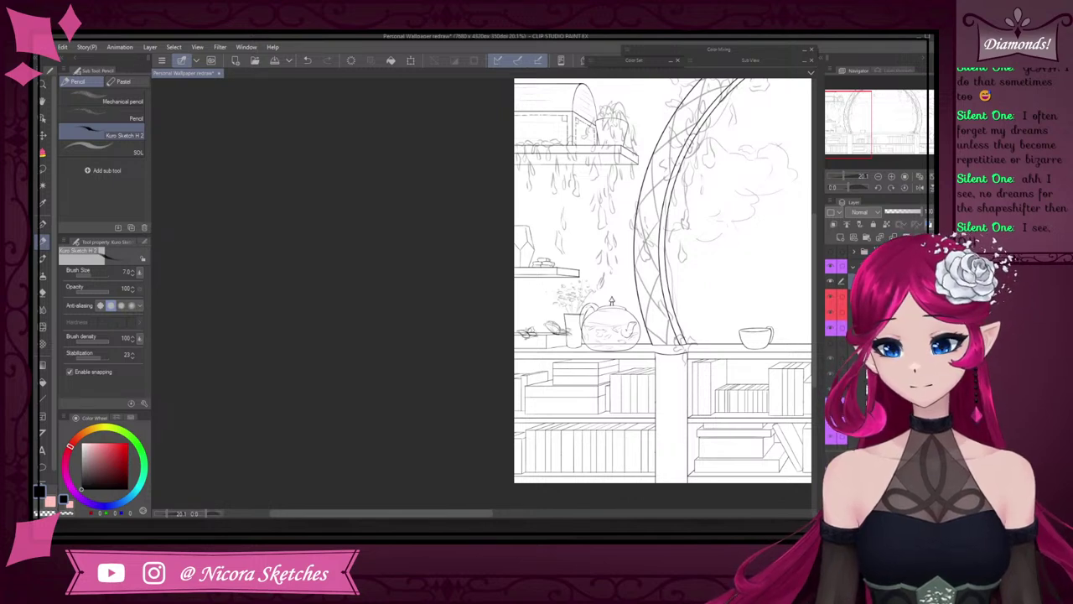
pyautogui.scroll(-3, 559, 381)
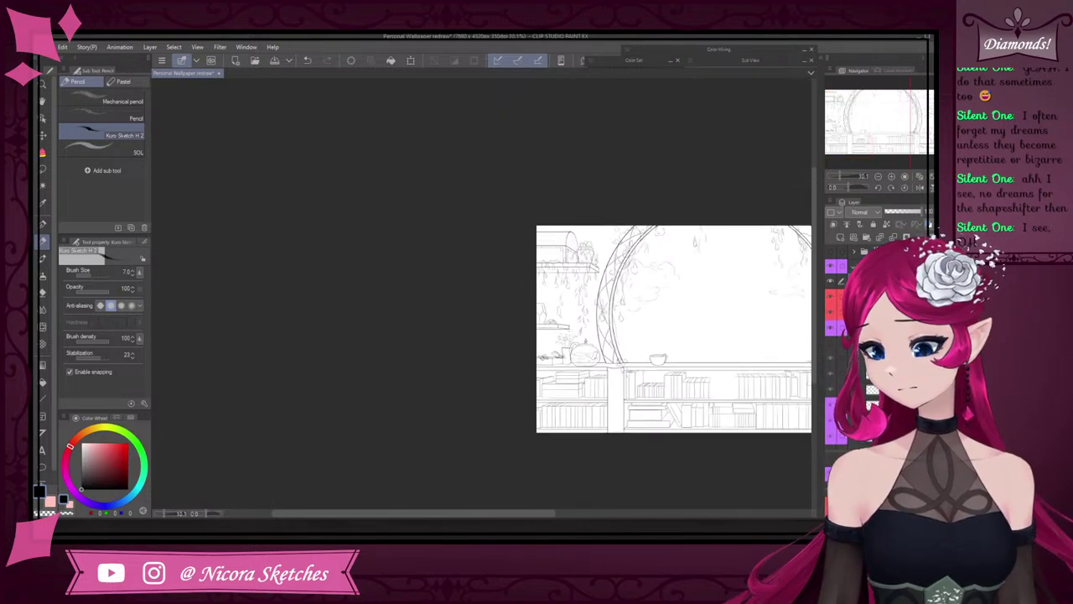
pyautogui.scroll(-2, 608, 368)
pyautogui.scroll(1, 739, 355)
pyautogui.scroll(-2, 622, 372)
pyautogui.scroll(3, 761, 347)
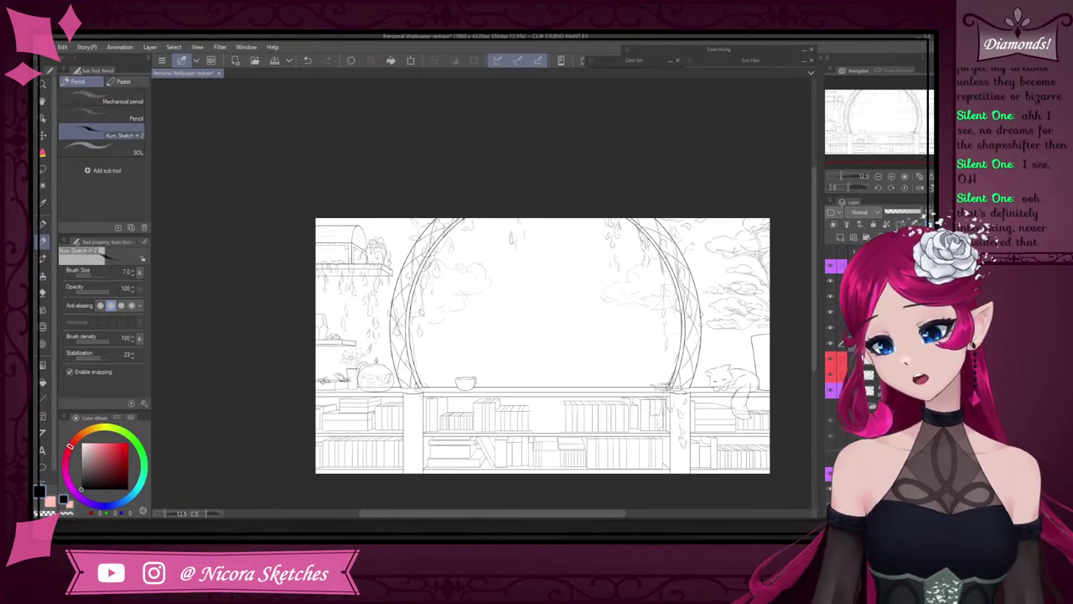
# - Add a new layer for the tree's line art and toggle the red-labelled layers to check their contents
pyautogui.hotkey('ctrl', 'shift', 'n')
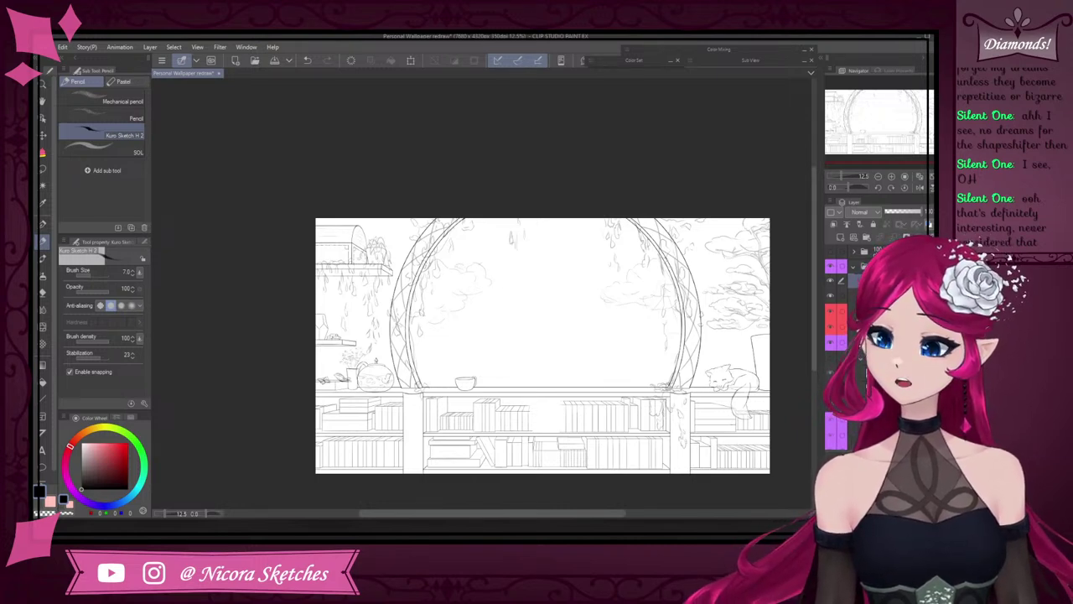
pyautogui.click(890, 342)
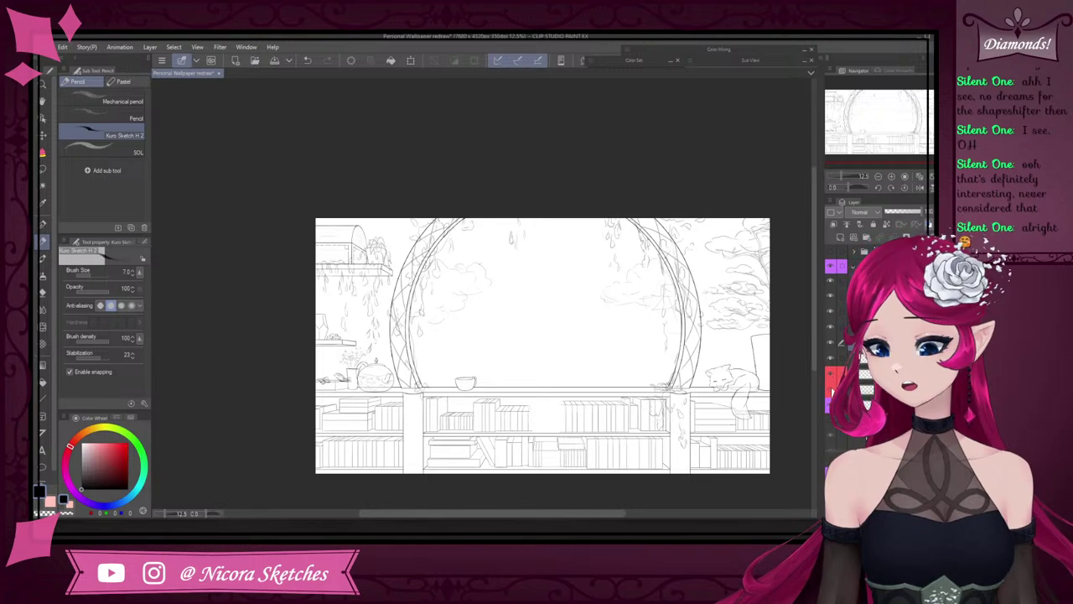
pyautogui.click(832, 391)
pyautogui.click(832, 391)
pyautogui.click(833, 390)
pyautogui.click(833, 390)
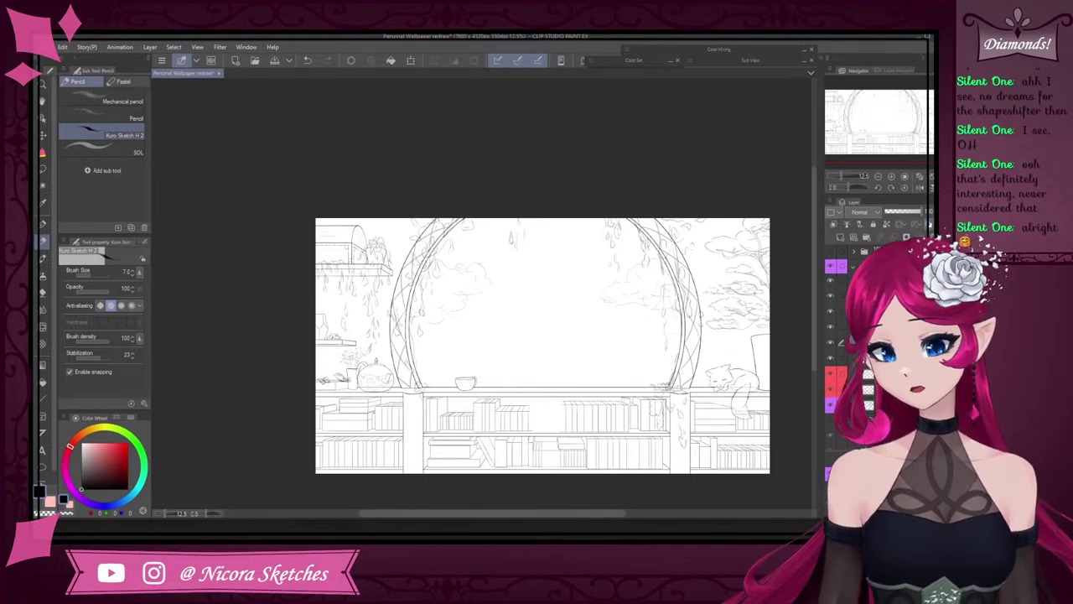
# - Set the pencil size to 10 and line the underside of the tree's upper branch down into the trunk, redoing strokes as needed
pyautogui.scroll(3, 768, 322)
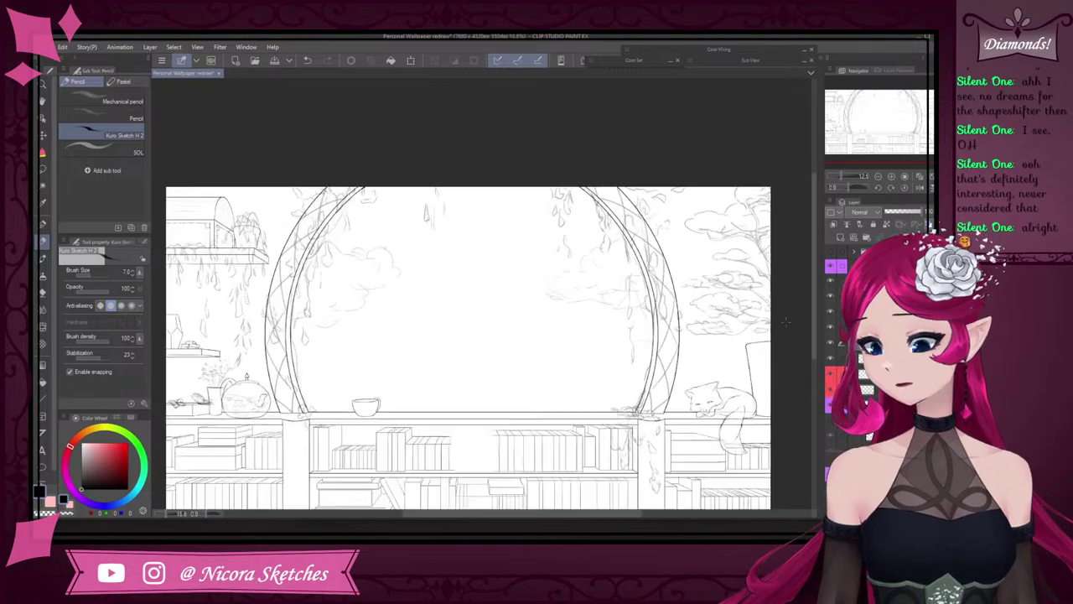
pyautogui.moveTo(790, 242); pyautogui.dragTo(737, 264)
pyautogui.scroll(1, 737, 265)
pyautogui.scroll(-2, 746, 258)
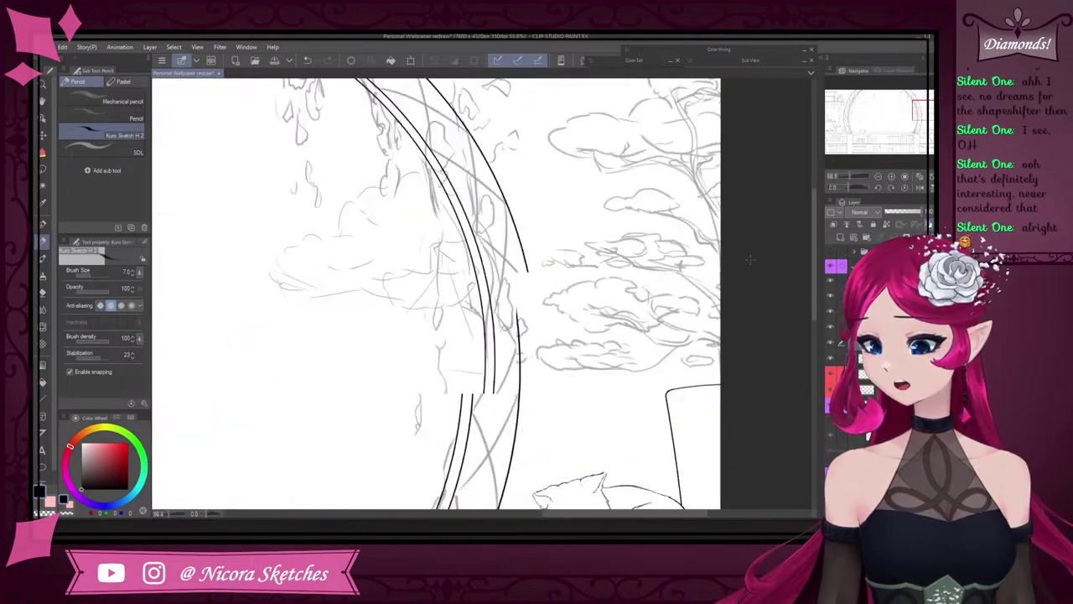
pyautogui.scroll(2, 775, 222)
pyautogui.scroll(-2, 738, 236)
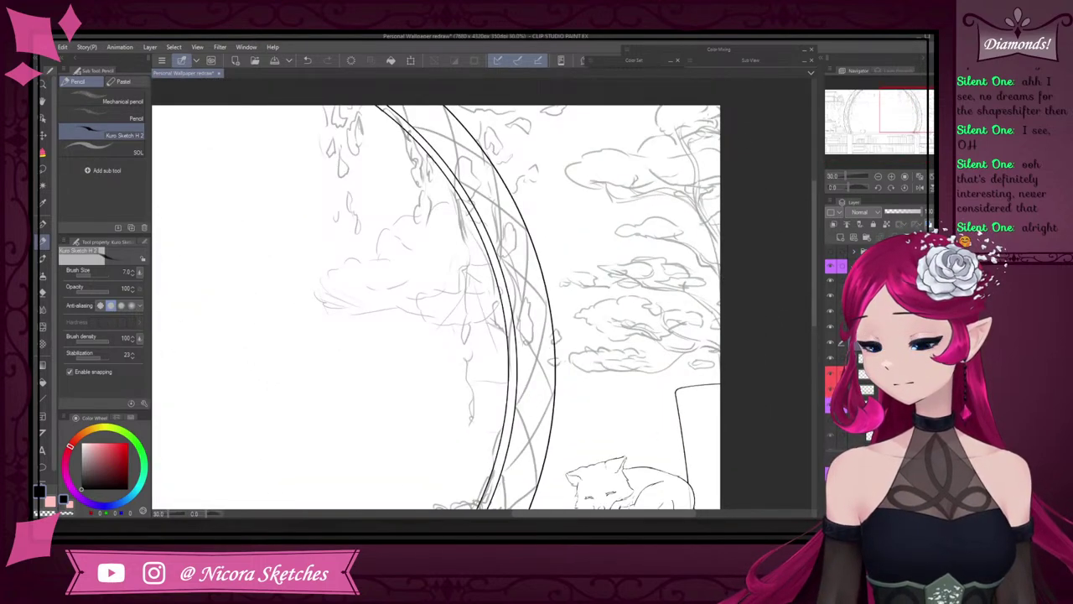
pyautogui.scroll(3, 732, 213)
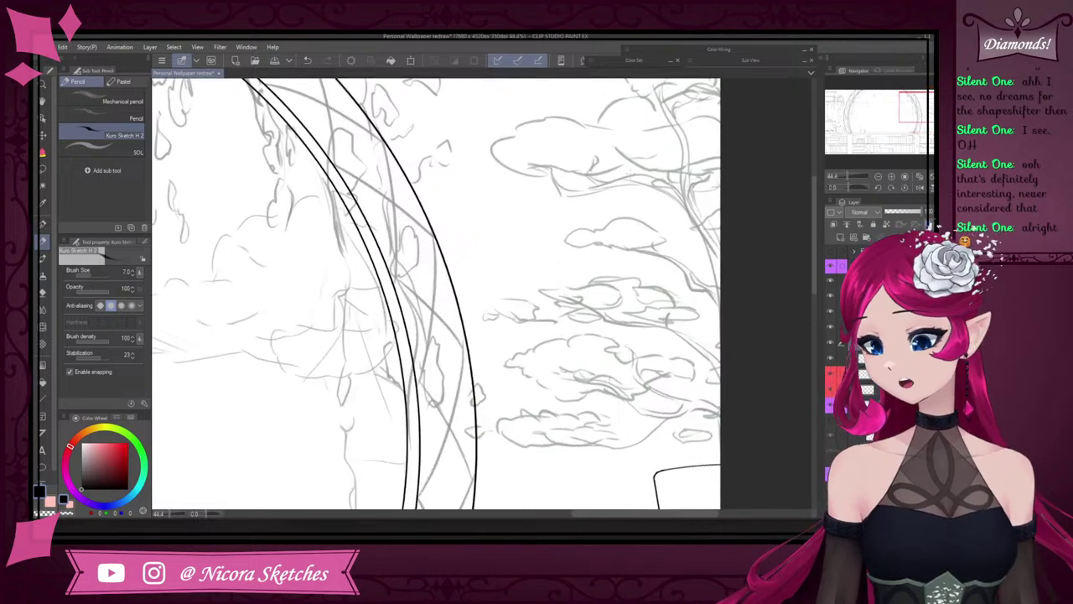
pyautogui.moveTo(543, 171)
pyautogui.mouseDown()
pyautogui.moveTo(564, 196)
pyautogui.moveTo(587, 200)
pyautogui.moveTo(657, 176)
pyautogui.moveTo(675, 193)
pyautogui.mouseUp()
pyautogui.hotkey('ctrl', 'z')
pyautogui.press(']')
pyautogui.hotkey('ctrl', 'z')
pyautogui.hotkey('ctrl', 'z')
pyautogui.hotkey('ctrl', 'z')
pyautogui.hotkey('ctrl', 'z')
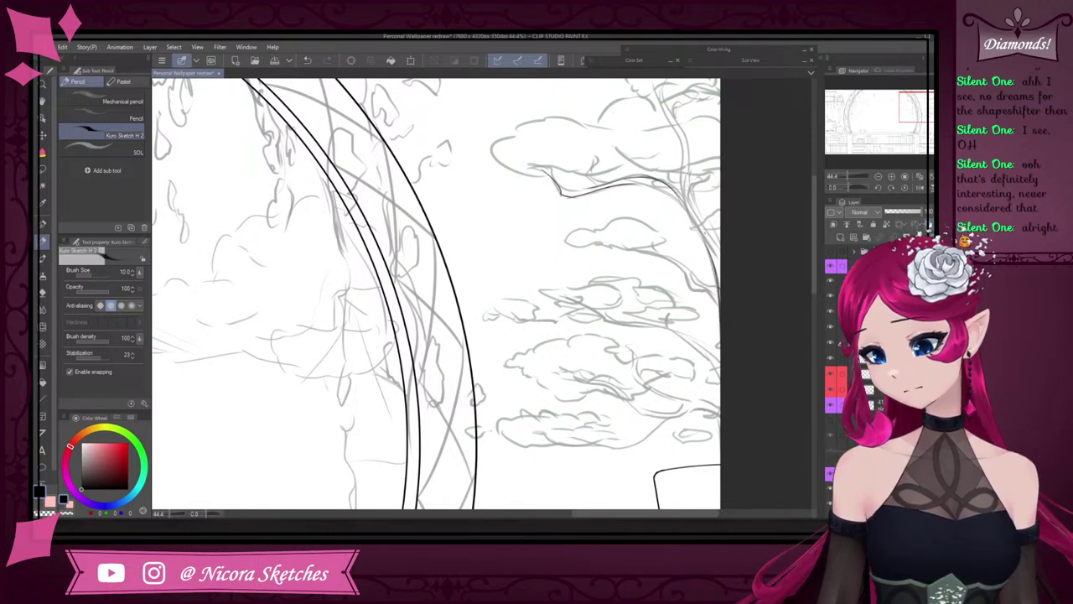
# - Outline the branch beneath the second foliage cluster and add small twigs and a second edge to the upper branch
pyautogui.moveTo(692, 274); pyautogui.dragTo(718, 303)
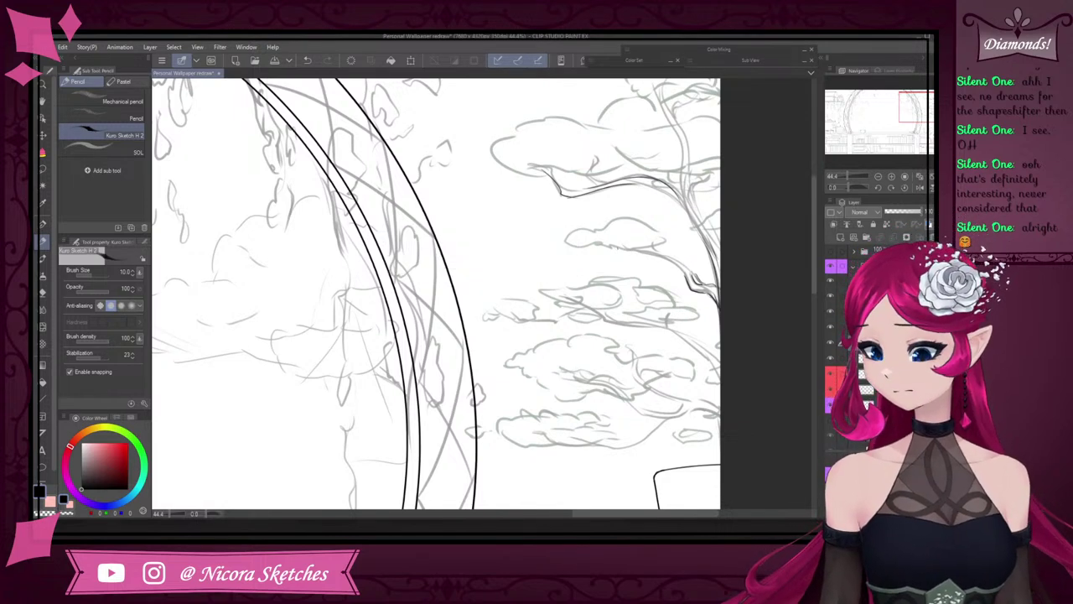
pyautogui.moveTo(617, 248)
pyautogui.mouseDown()
pyautogui.moveTo(695, 279)
pyautogui.moveTo(618, 249)
pyautogui.mouseUp()
pyautogui.moveTo(620, 249); pyautogui.dragTo(650, 251)
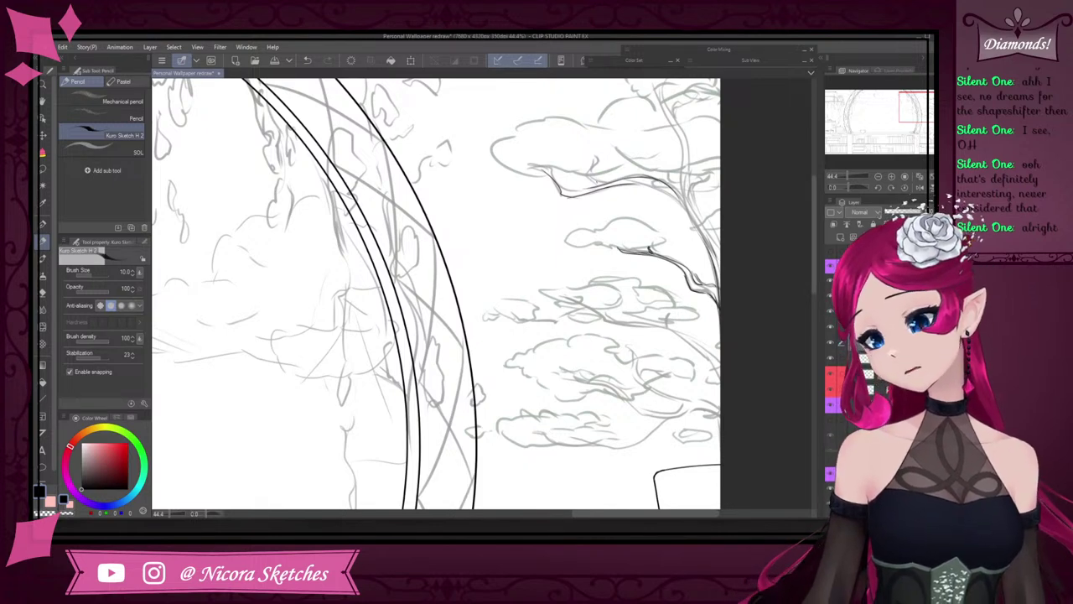
pyautogui.moveTo(587, 174)
pyautogui.mouseDown()
pyautogui.moveTo(593, 159)
pyautogui.moveTo(617, 179)
pyautogui.mouseUp()
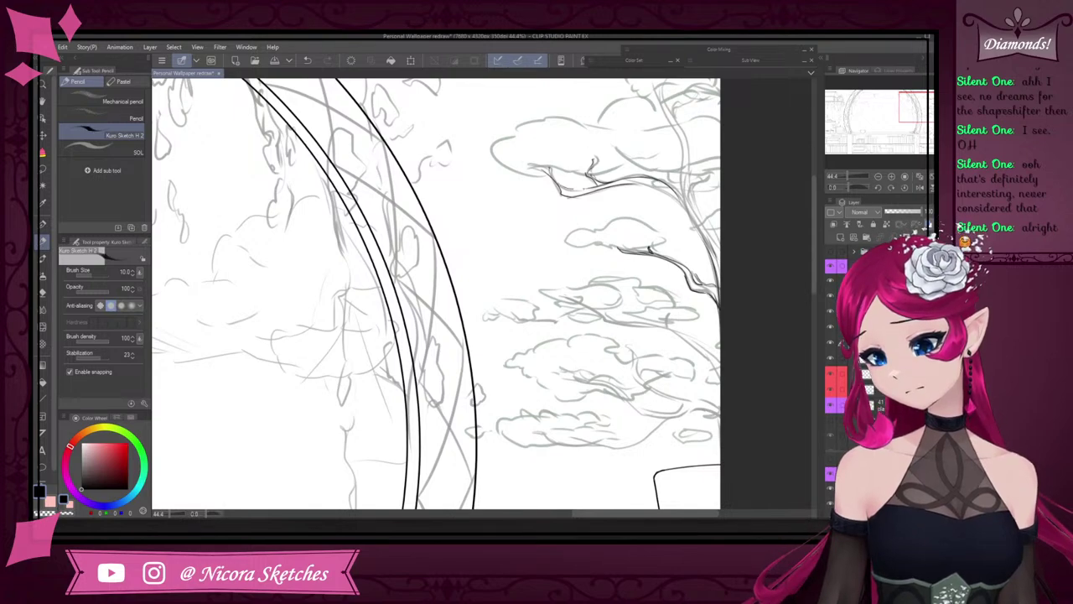
pyautogui.moveTo(564, 193); pyautogui.dragTo(578, 191)
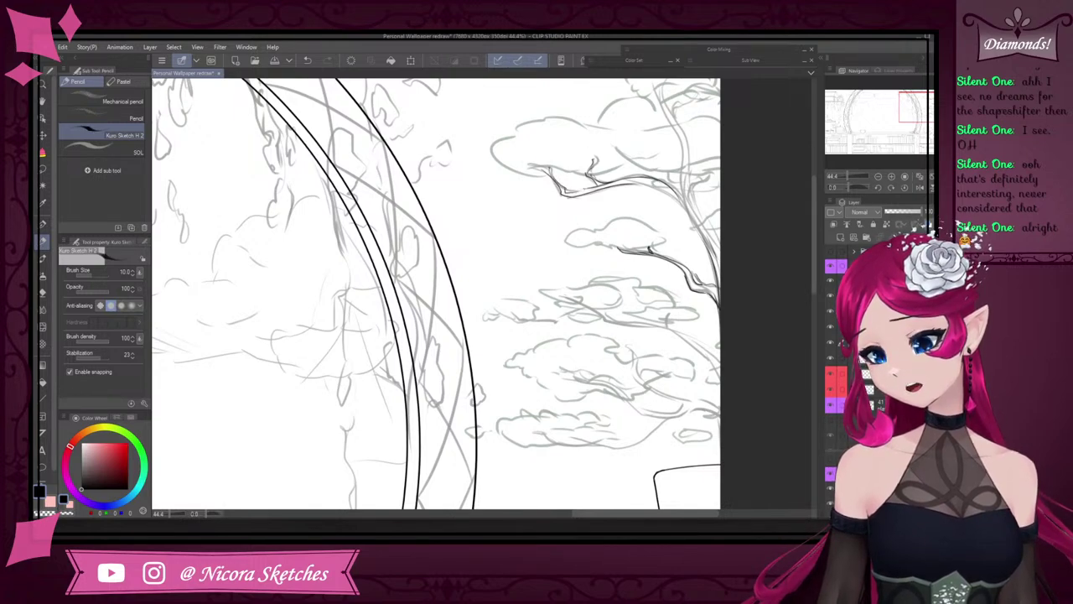
# - Line the tree trunk's edge where the upper branch joins and draw the small forked twigs beneath the top foliage
pyautogui.scroll(-3, 651, 179)
pyautogui.scroll(3, 663, 172)
pyautogui.scroll(3, 632, 195)
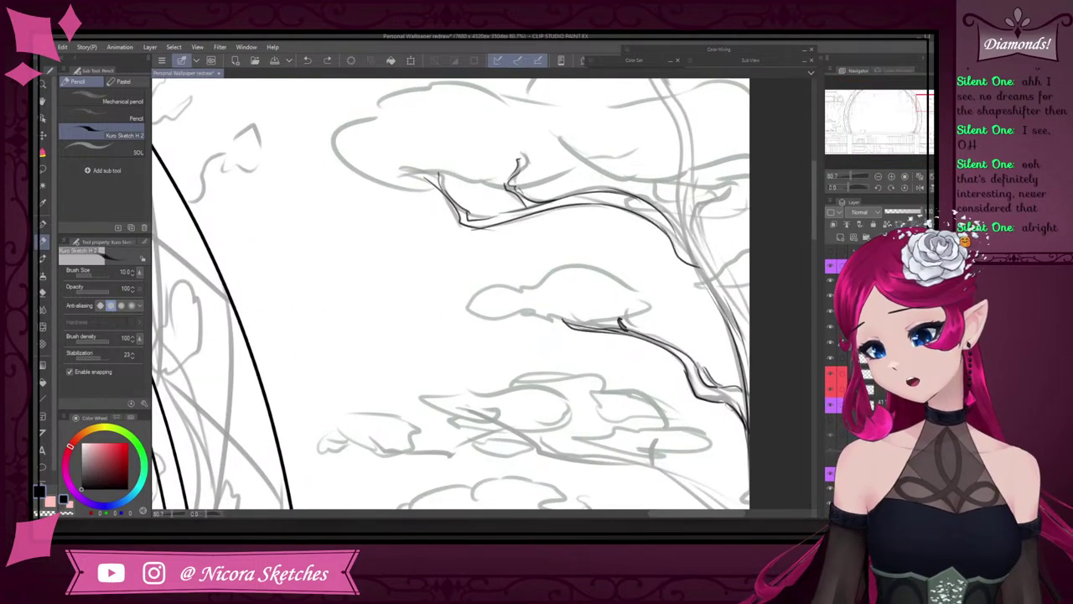
pyautogui.moveTo(697, 267)
pyautogui.mouseDown()
pyautogui.moveTo(742, 330)
pyautogui.moveTo(745, 298)
pyautogui.moveTo(702, 256)
pyautogui.mouseUp()
pyautogui.hotkey('ctrl', 'z')
pyautogui.moveTo(748, 306); pyautogui.dragTo(696, 236)
pyautogui.moveTo(700, 241)
pyautogui.mouseDown()
pyautogui.moveTo(684, 193)
pyautogui.moveTo(707, 199)
pyautogui.moveTo(707, 212)
pyautogui.moveTo(730, 190)
pyautogui.mouseUp()
pyautogui.moveTo(652, 193)
pyautogui.mouseDown()
pyautogui.moveTo(668, 186)
pyautogui.moveTo(678, 207)
pyautogui.mouseUp()
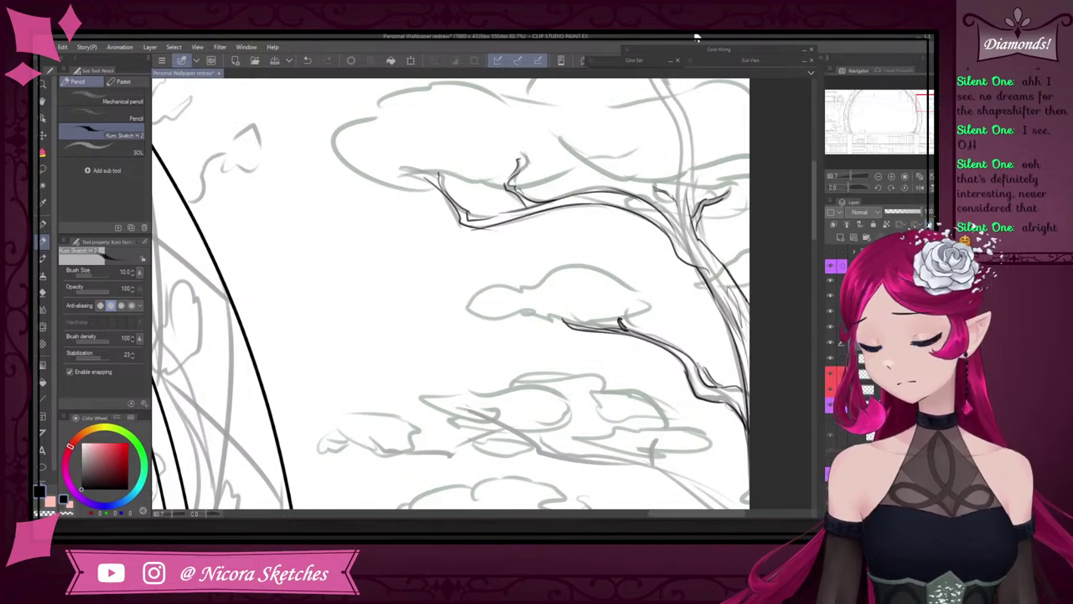
pyautogui.scroll(-1, 730, 193)
pyautogui.scroll(-5, 517, 214)
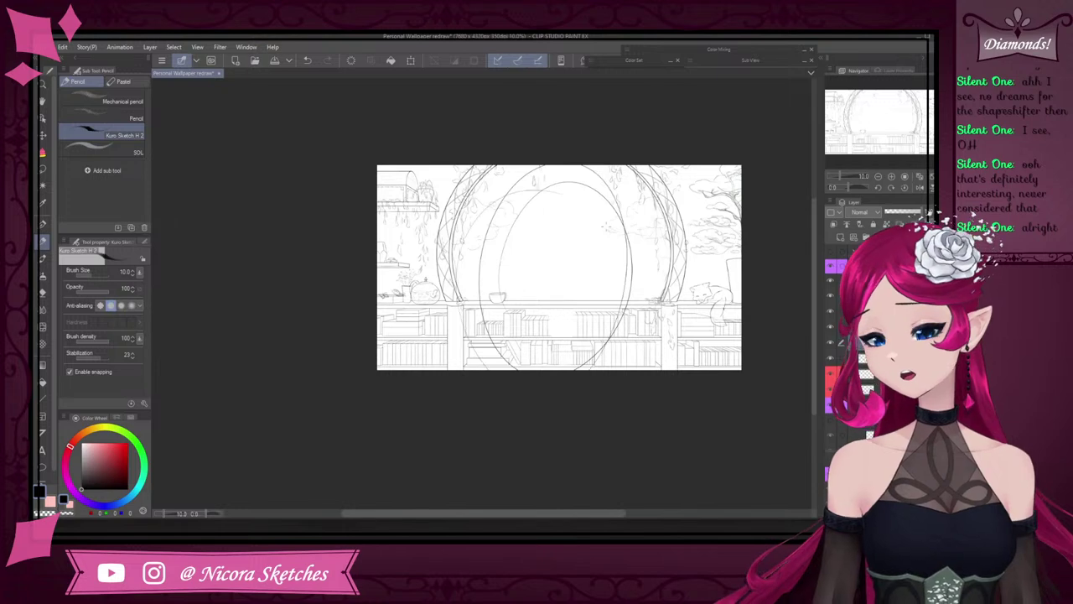
pyautogui.scroll(-2, 605, 226)
pyautogui.scroll(2, 728, 189)
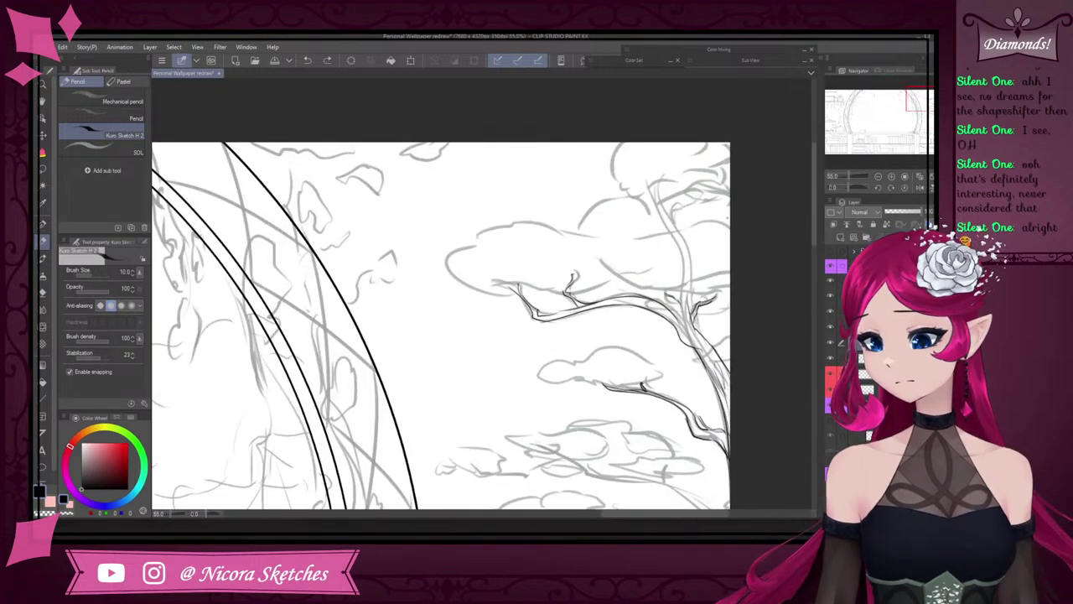
pyautogui.moveTo(685, 294); pyautogui.dragTo(682, 333)
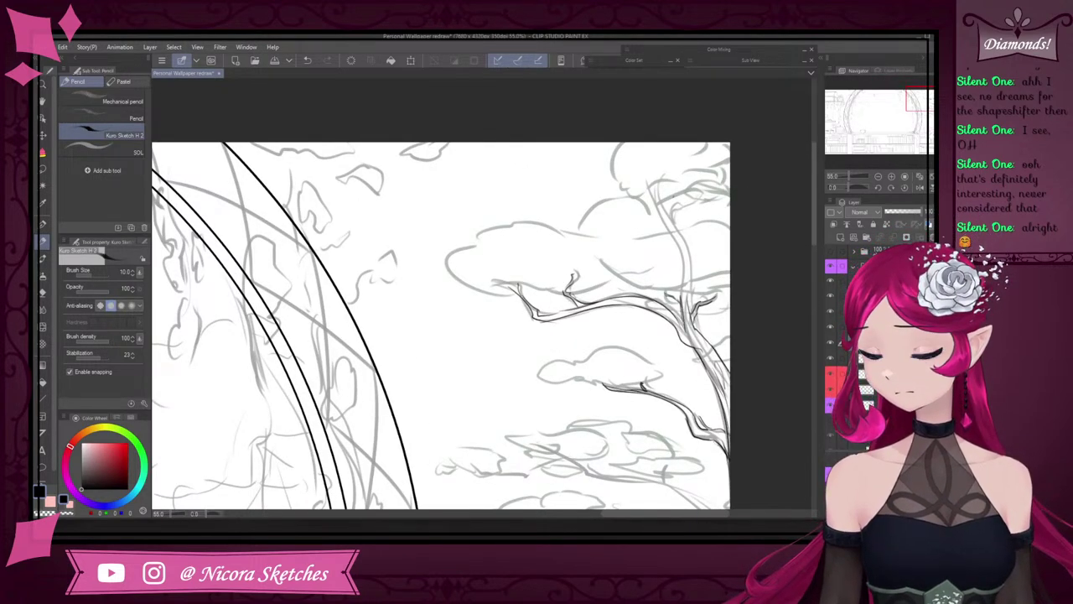
pyautogui.hotkey('ctrl', 'z')
# - Erase the old upper edge of the top branch near the trunk with the eraser enlarged to size 30
pyautogui.hotkey('ctrl', '+')
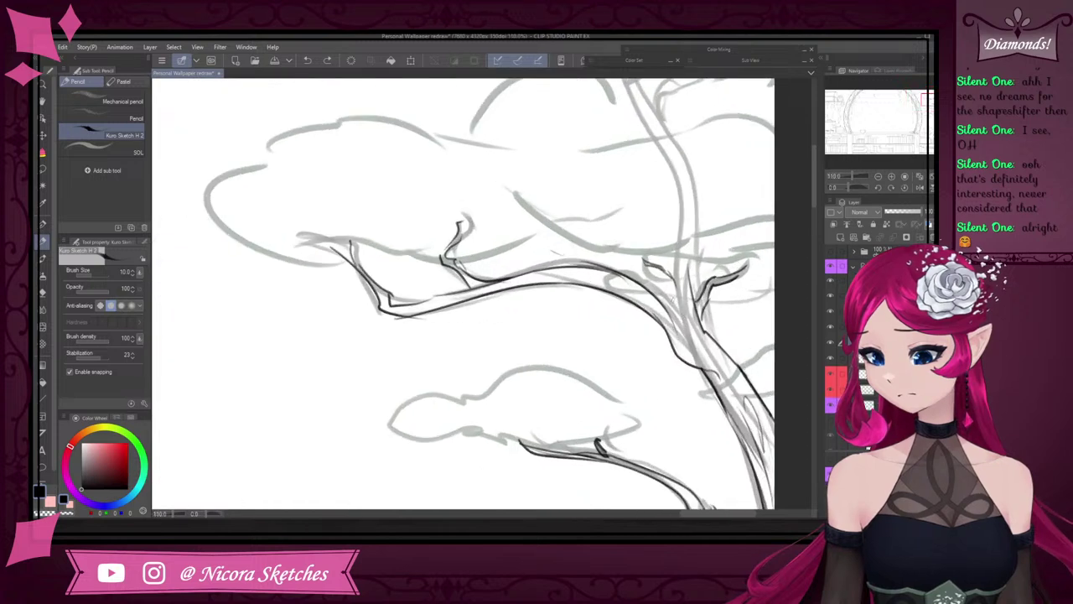
pyautogui.press('e')
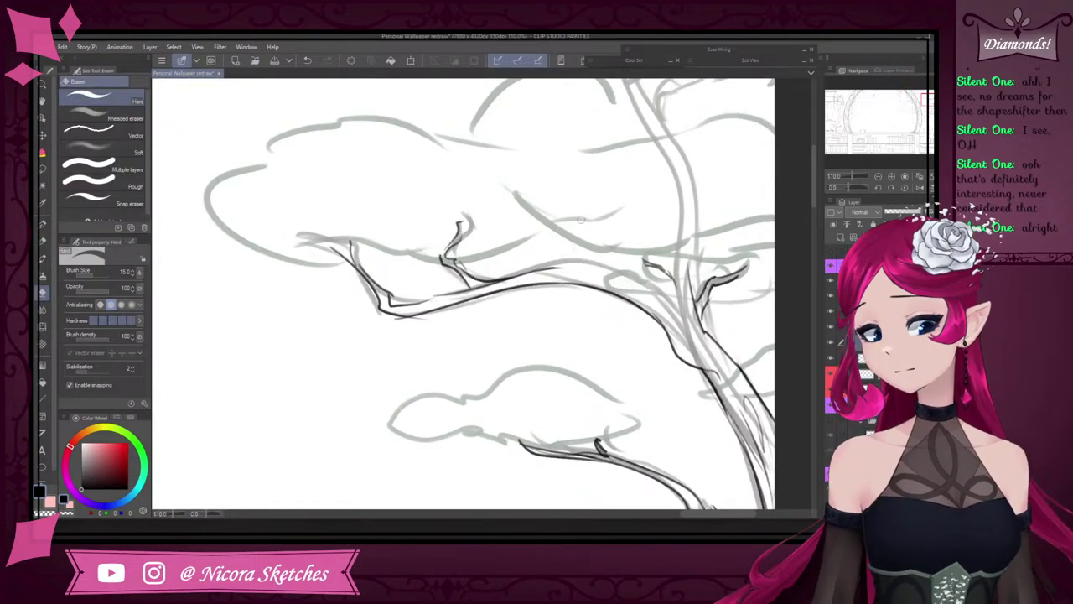
pyautogui.press(']')
pyautogui.press(']')
pyautogui.press(']')
pyautogui.moveTo(517, 209); pyautogui.dragTo(526, 209)
pyautogui.press('p')
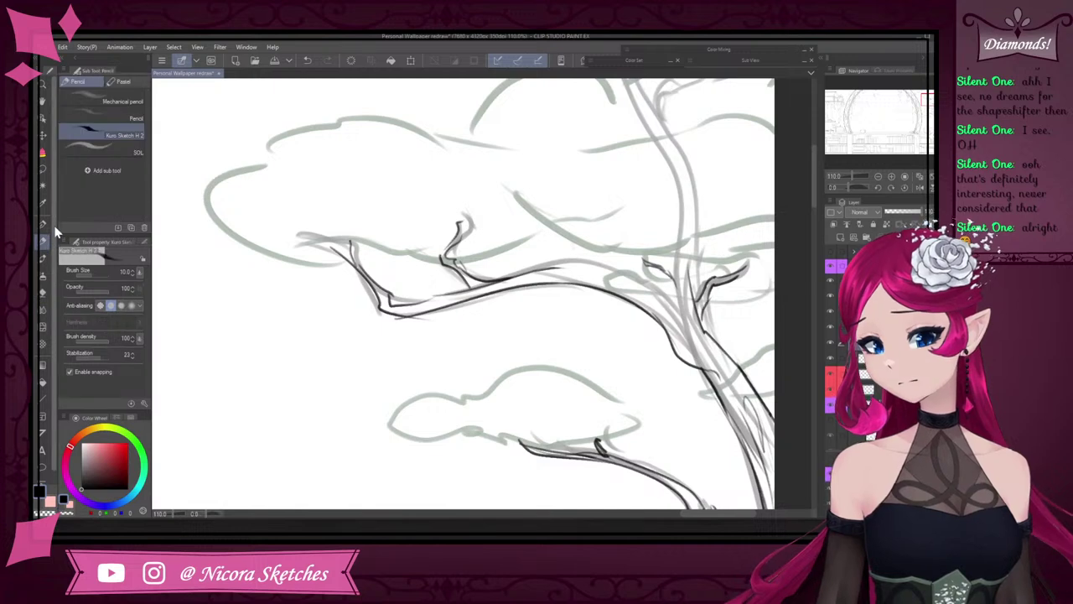
# - Redraw the top branch's upper edge as a line peaking beneath the foliage and descending to the trunk, redoing strokes as needed
pyautogui.moveTo(538, 272)
pyautogui.mouseDown()
pyautogui.moveTo(586, 258)
pyautogui.moveTo(664, 306)
pyautogui.mouseUp()
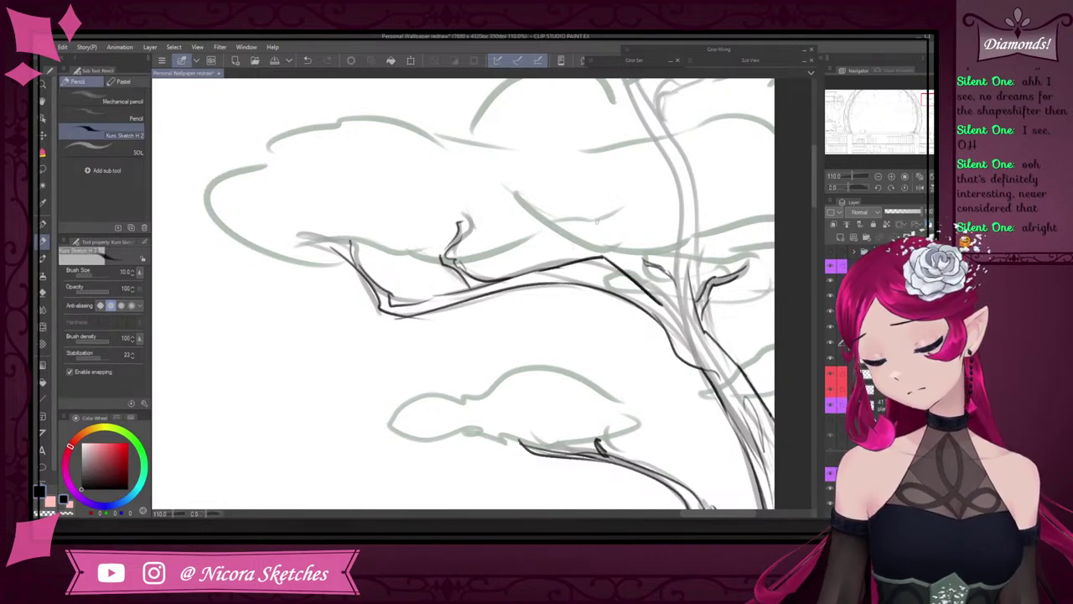
pyautogui.hotkey('ctrl', 'z')
pyautogui.moveTo(602, 257); pyautogui.dragTo(688, 321)
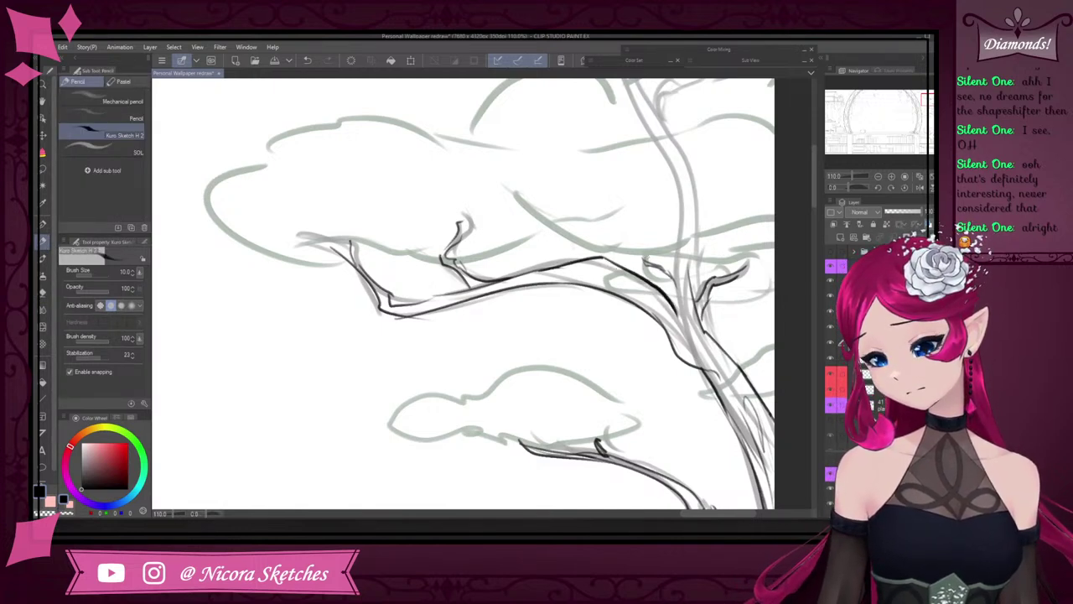
pyautogui.hotkey('ctrl', 'z')
pyautogui.moveTo(602, 257); pyautogui.dragTo(692, 334)
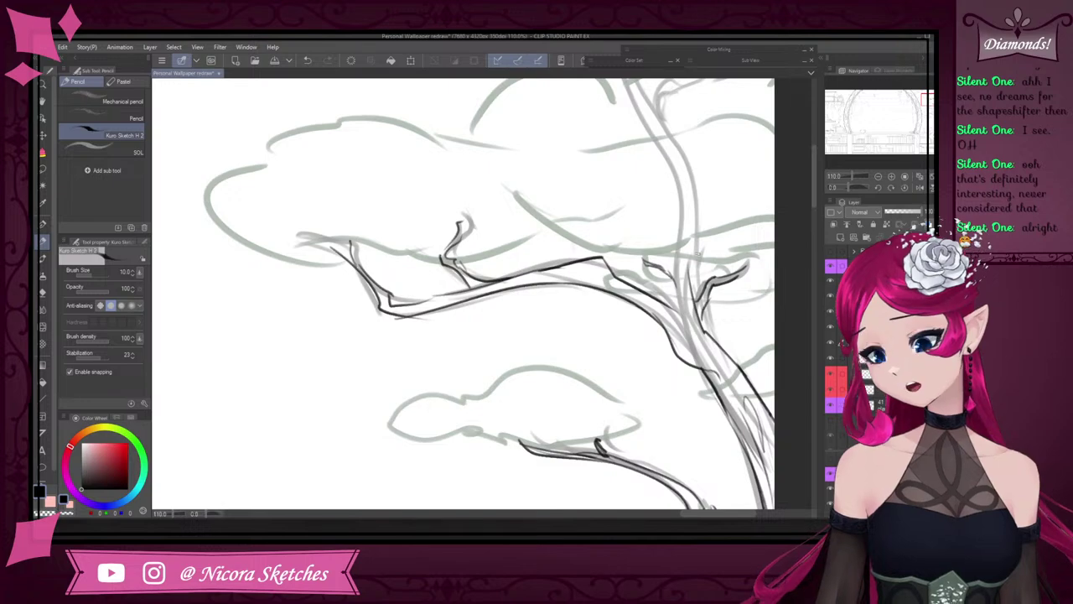
pyautogui.hotkey('ctrl', 'z')
pyautogui.moveTo(602, 258)
pyautogui.mouseDown()
pyautogui.moveTo(688, 339)
pyautogui.moveTo(671, 241)
pyautogui.mouseUp()
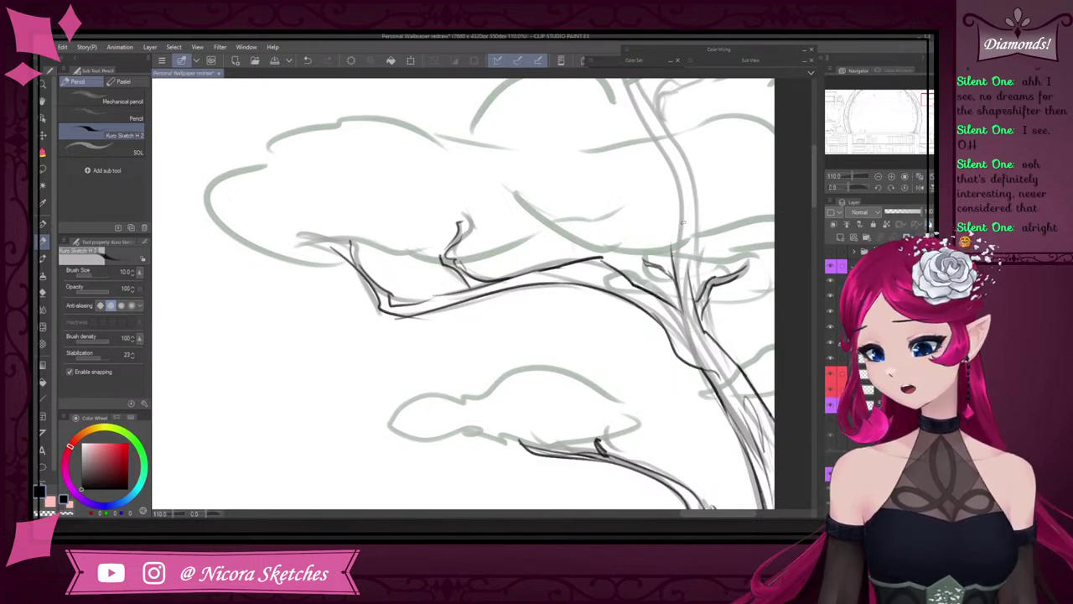
# - Line the trunk section rising above the fork with the top branch, undoing misplaced strokes
pyautogui.scroll(-10, 701, 228)
pyautogui.scroll(11, 701, 228)
pyautogui.hotkey('ctrl', 'z')
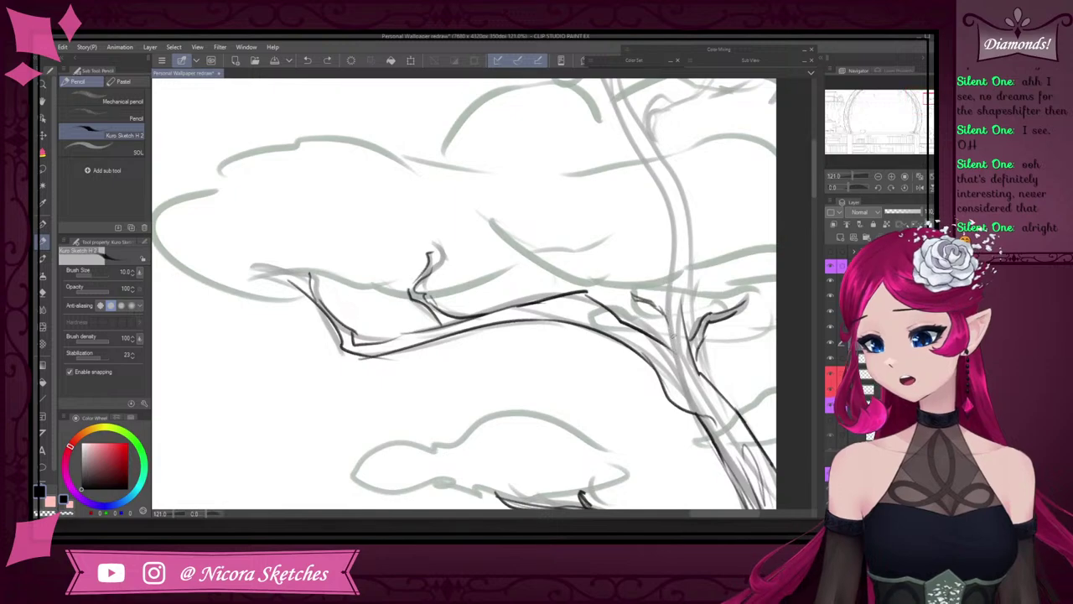
pyautogui.moveTo(669, 350)
pyautogui.mouseDown()
pyautogui.moveTo(666, 266)
pyautogui.moveTo(677, 245)
pyautogui.mouseUp()
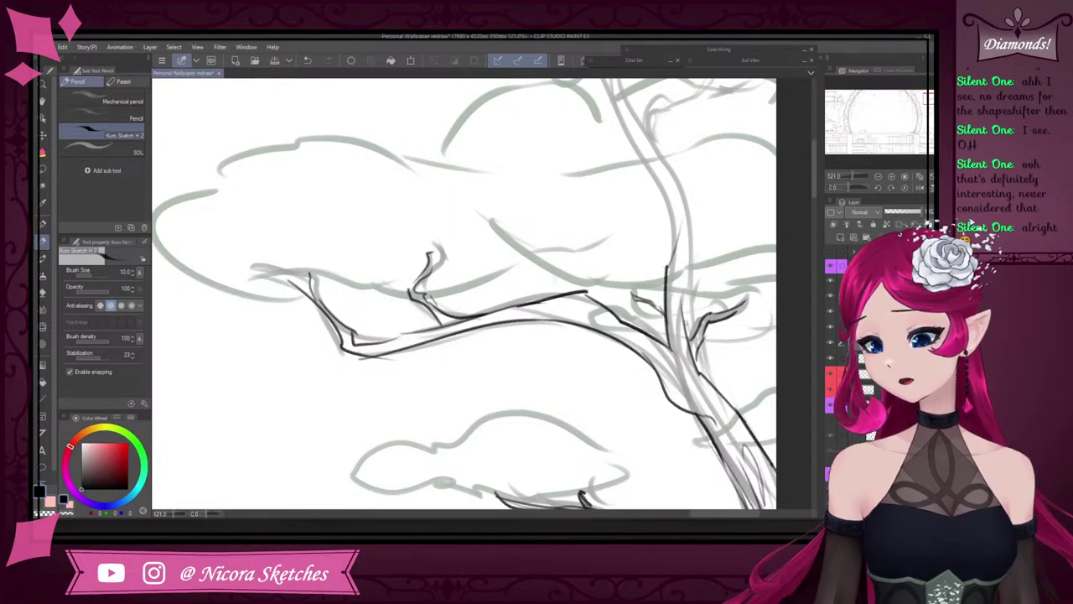
pyautogui.moveTo(686, 324); pyautogui.dragTo(688, 223)
pyautogui.scroll(-7, 686, 213)
pyautogui.scroll(5, 687, 130)
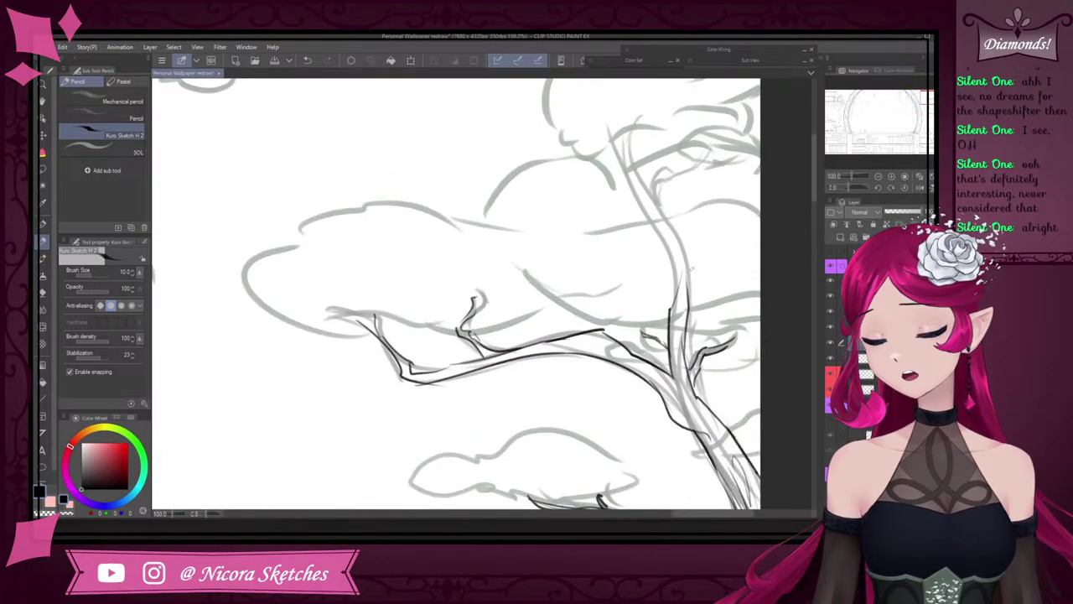
pyautogui.moveTo(675, 304)
pyautogui.mouseDown()
pyautogui.moveTo(614, 160)
pyautogui.moveTo(632, 131)
pyautogui.moveTo(624, 148)
pyautogui.moveTo(682, 295)
pyautogui.mouseUp()
pyautogui.hotkey('ctrl', 'z')
pyautogui.hotkey('ctrl', '-')
pyautogui.hotkey('ctrl', '-')
pyautogui.hotkey('ctrl', '-')
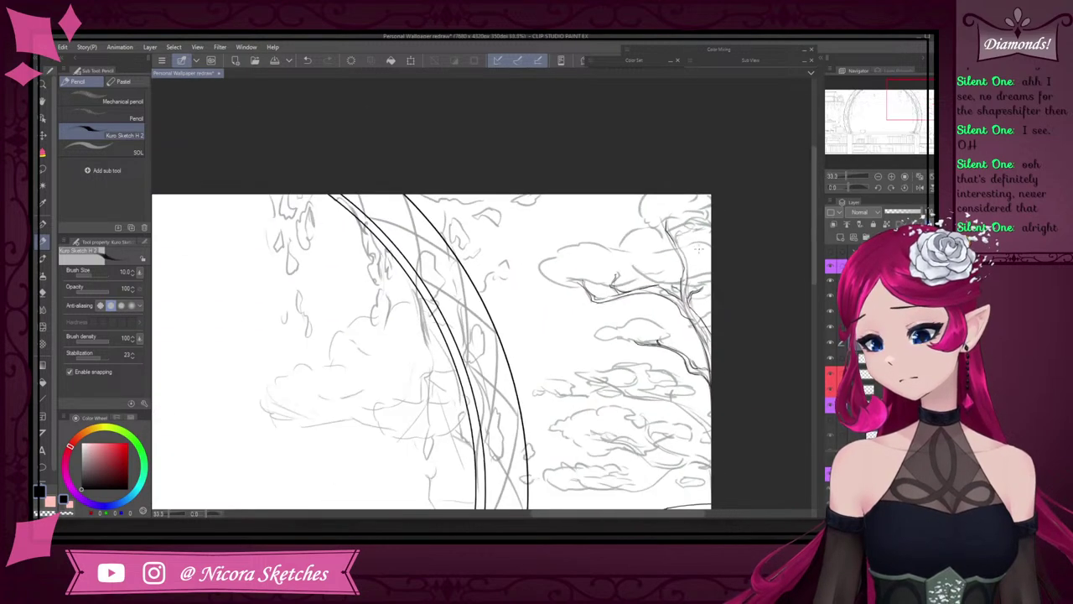
# - Reduce the pencil size to 7 and erase the heavy end of the trunk line above the branch fork
pyautogui.hotkey('ctrl', '+')
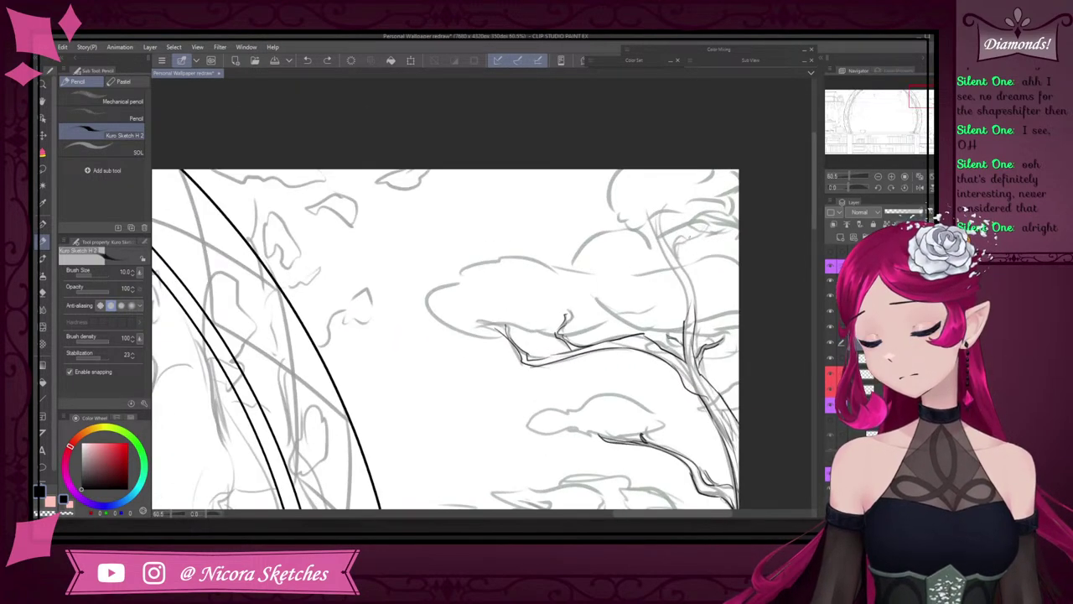
pyautogui.press('[')
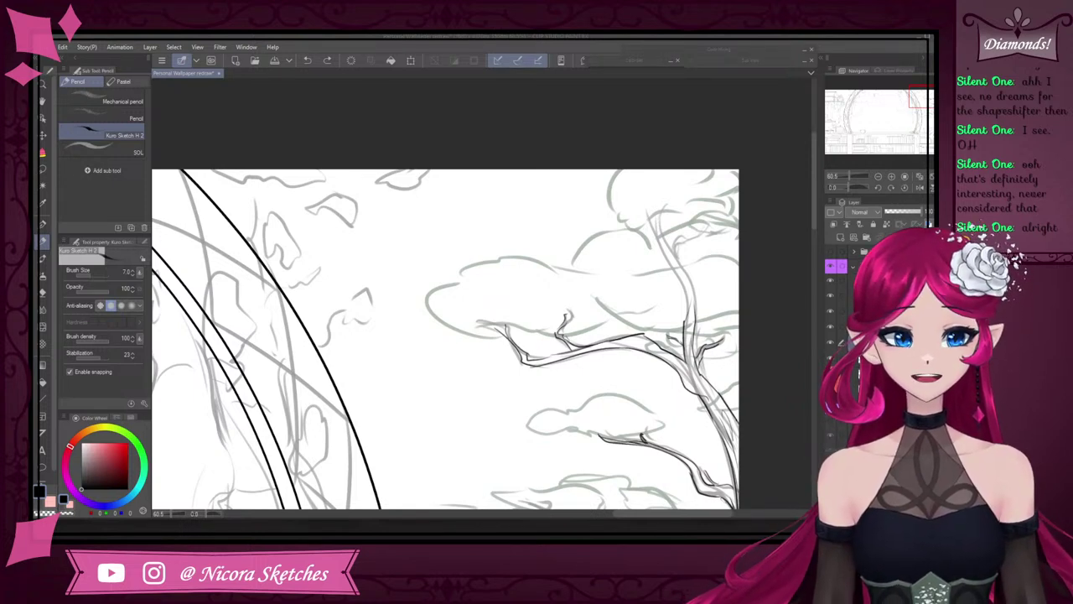
pyautogui.hotkey('alt', 'Tab')
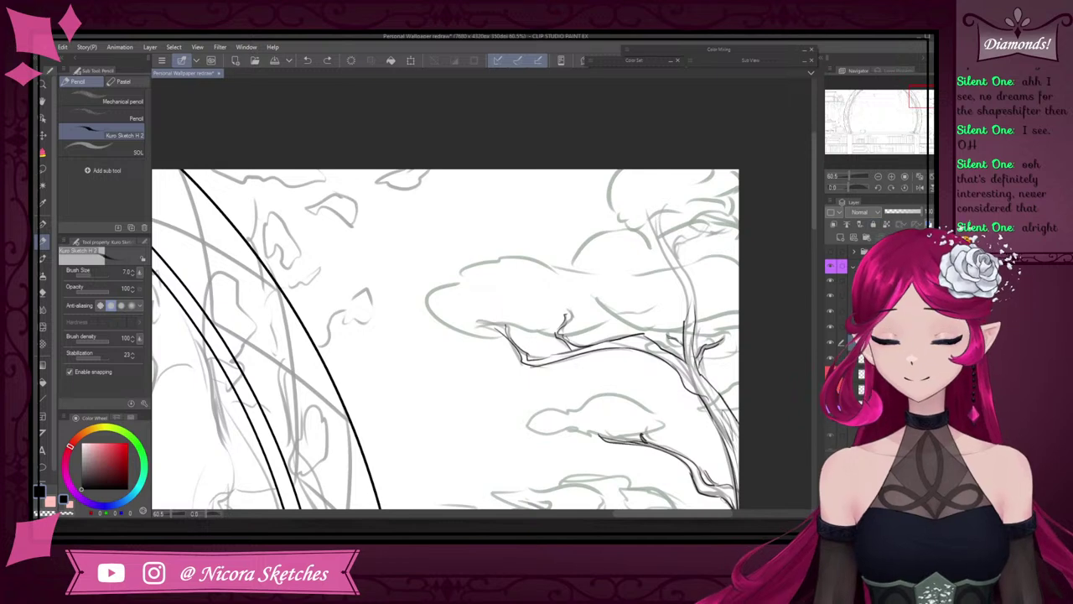
pyautogui.scroll(2, 688, 317)
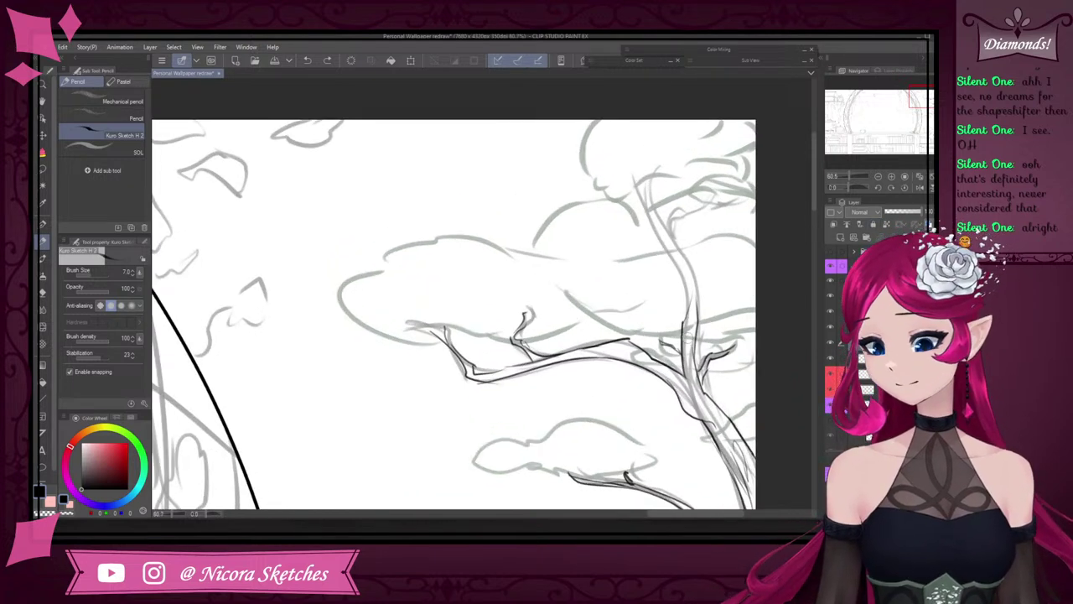
pyautogui.press('e')
pyautogui.moveTo(688, 333); pyautogui.dragTo(692, 290)
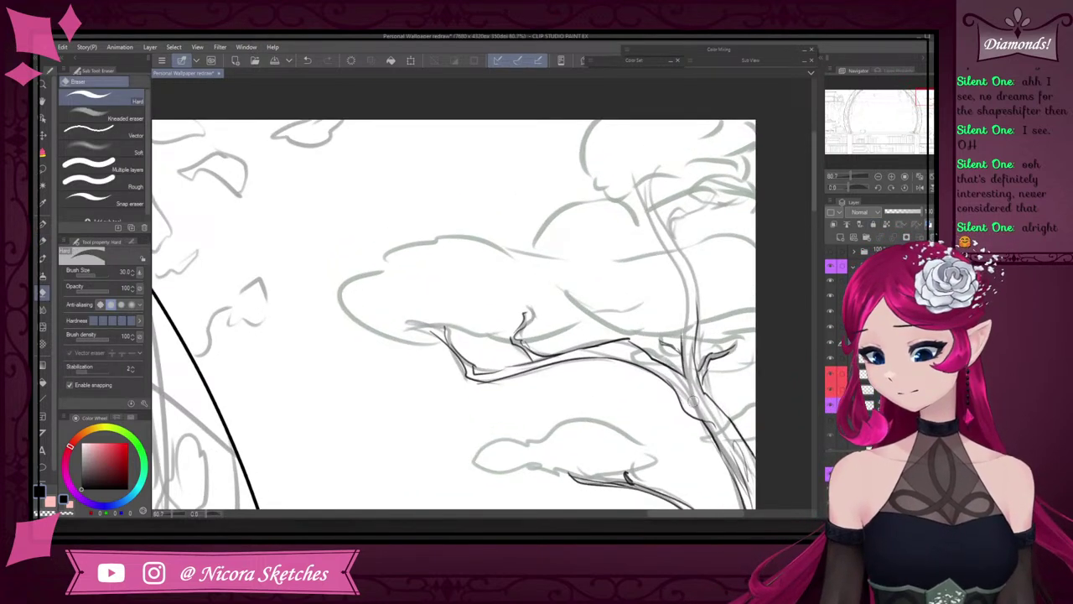
# - Line both edges of the slender upper trunk where it forks beneath the topmost foliage, redoing one stroke
pyautogui.click(42, 242)
pyautogui.moveTo(641, 182); pyautogui.dragTo(669, 233)
pyautogui.moveTo(648, 197); pyautogui.dragTo(656, 217)
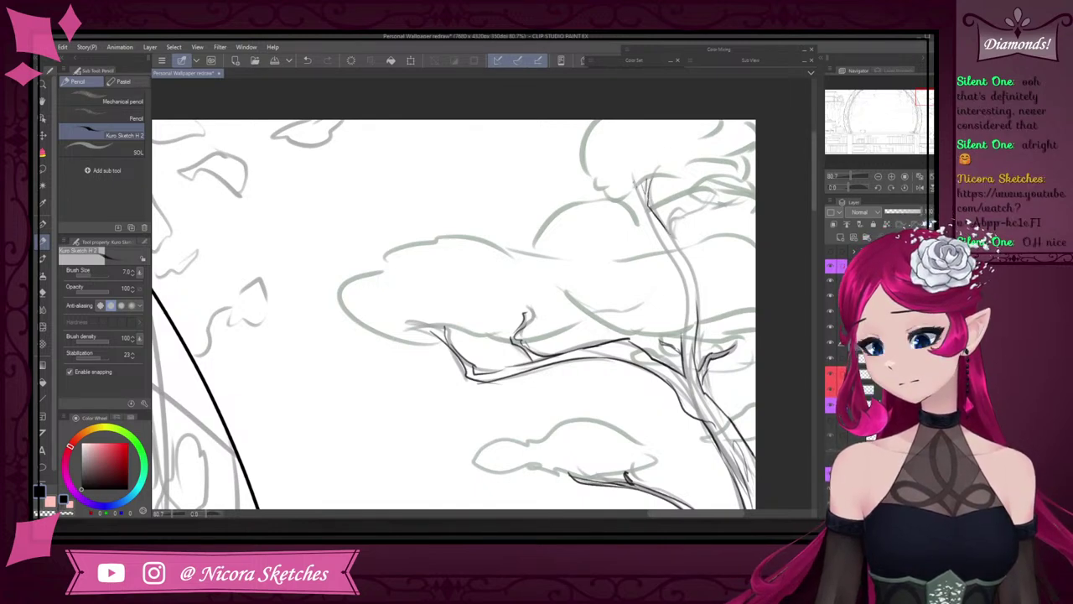
pyautogui.moveTo(634, 181); pyautogui.dragTo(668, 250)
pyautogui.hotkey('ctrl', 'z')
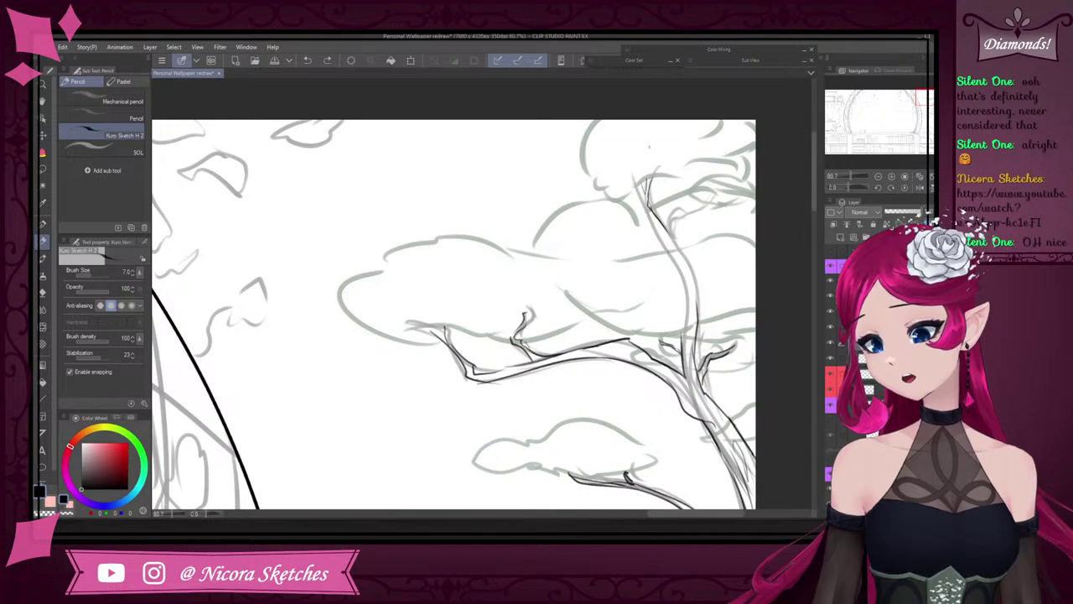
pyautogui.moveTo(637, 191); pyautogui.dragTo(668, 235)
# - Erase the stray line ends at the tip of the upper trunk
pyautogui.press('e')
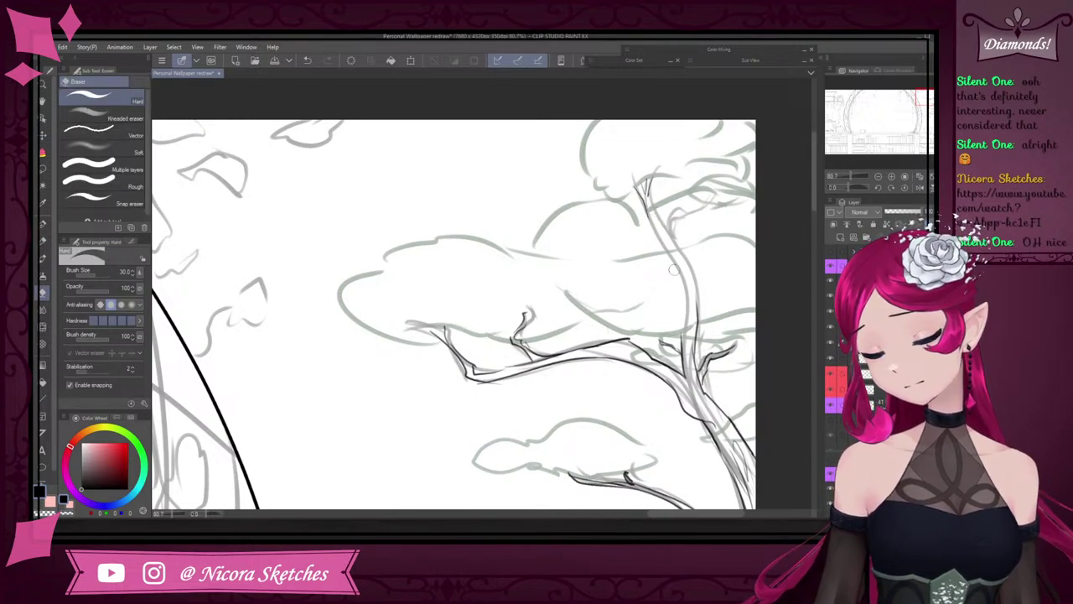
pyautogui.press('p')
pyautogui.press('e')
pyautogui.moveTo(639, 187)
pyautogui.mouseDown()
pyautogui.moveTo(643, 220)
pyautogui.moveTo(651, 180)
pyautogui.mouseUp()
pyautogui.click(44, 242)
# - Complete the upper trunk's outline down to the branch fork and add a short twig at its tip
pyautogui.scroll(-5, 672, 176)
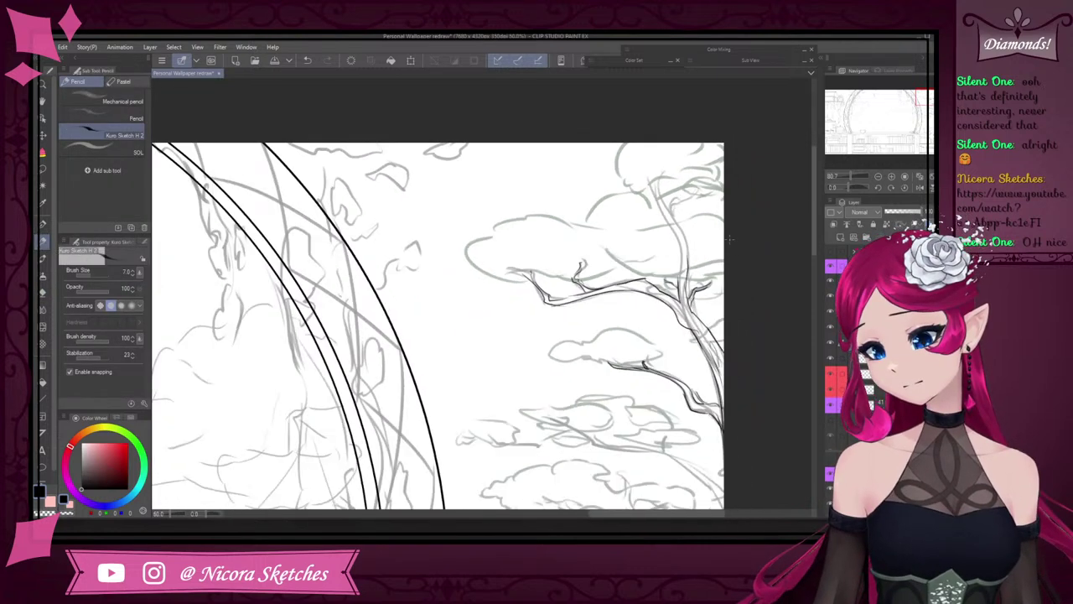
pyautogui.scroll(2, 720, 292)
pyautogui.moveTo(645, 152)
pyautogui.mouseDown()
pyautogui.moveTo(674, 256)
pyautogui.moveTo(672, 229)
pyautogui.mouseUp()
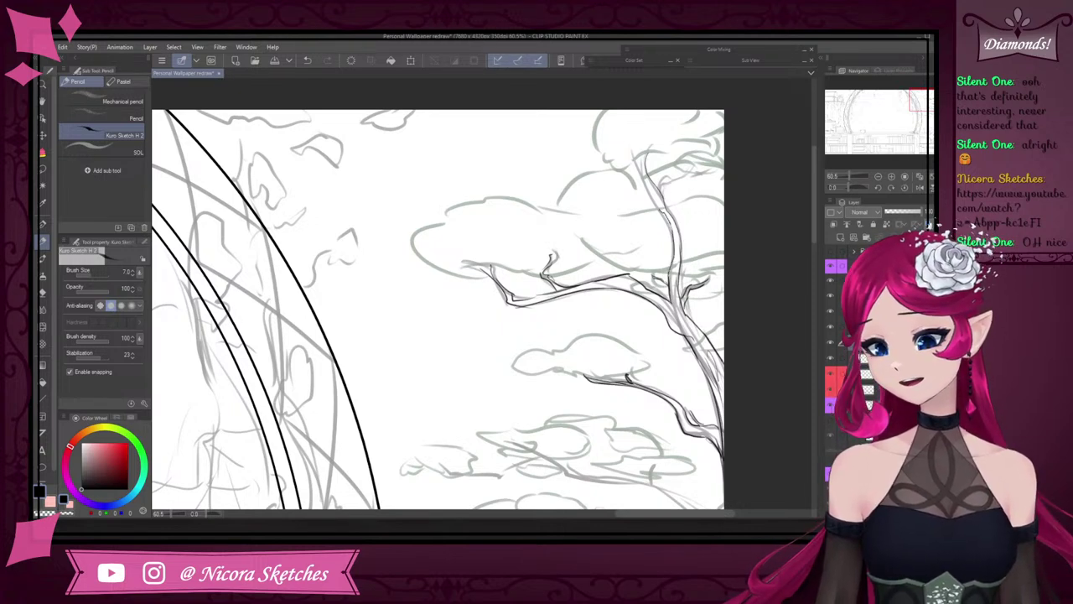
pyautogui.moveTo(653, 192); pyautogui.dragTo(659, 211)
pyautogui.moveTo(643, 161)
pyautogui.mouseDown()
pyautogui.moveTo(634, 176)
pyautogui.moveTo(634, 167)
pyautogui.mouseUp()
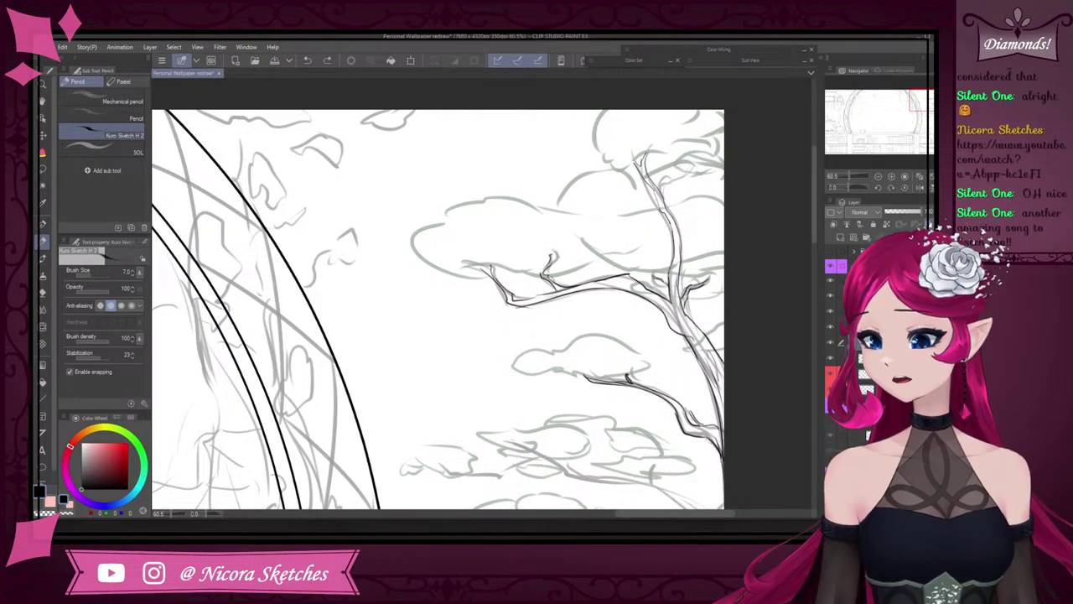
# - Line the side branch that forks from the upper trunk toward the canvas edge, redoing strokes until the curve fits the sketch
pyautogui.moveTo(652, 187)
pyautogui.mouseDown()
pyautogui.moveTo(659, 202)
pyautogui.moveTo(693, 167)
pyautogui.mouseUp()
pyautogui.hotkey('ctrl', 'z')
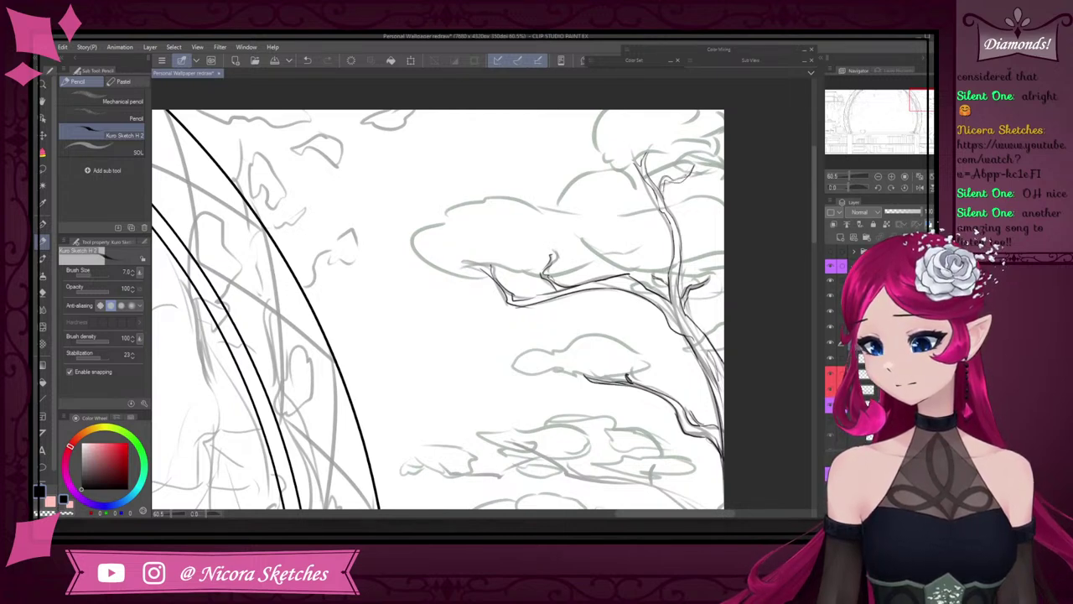
pyautogui.hotkey('ctrl', 'z')
pyautogui.hotkey('ctrl', 'z')
pyautogui.hotkey('ctrl', 'z')
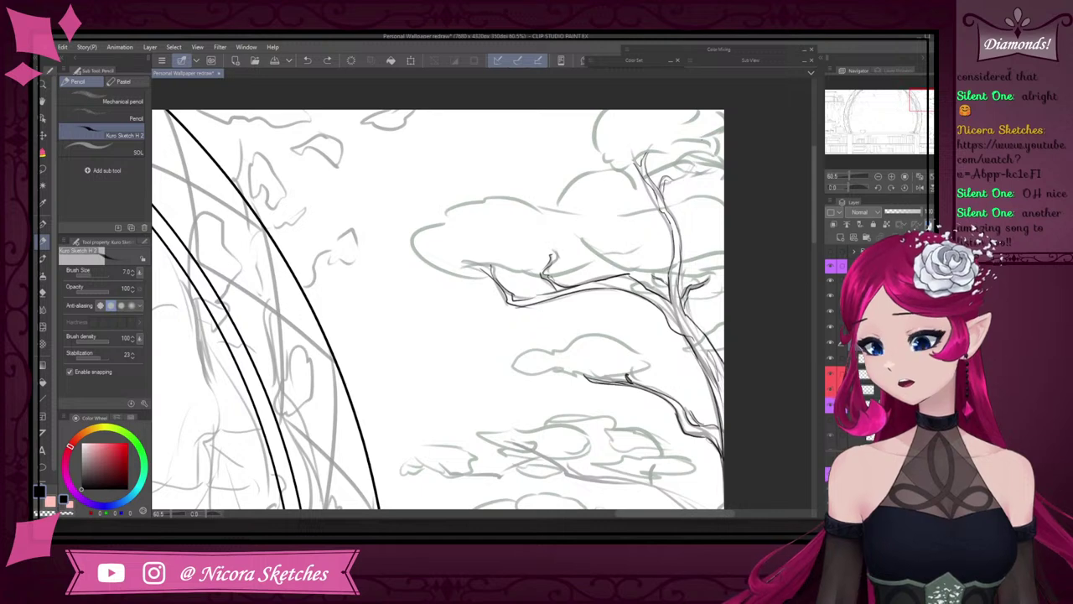
pyautogui.hotkey('ctrl', 'z')
pyautogui.hotkey('ctrl', 'z')
pyautogui.moveTo(659, 185); pyautogui.dragTo(699, 156)
pyautogui.hotkey('ctrl', 'z')
pyautogui.hotkey('ctrl', 'z')
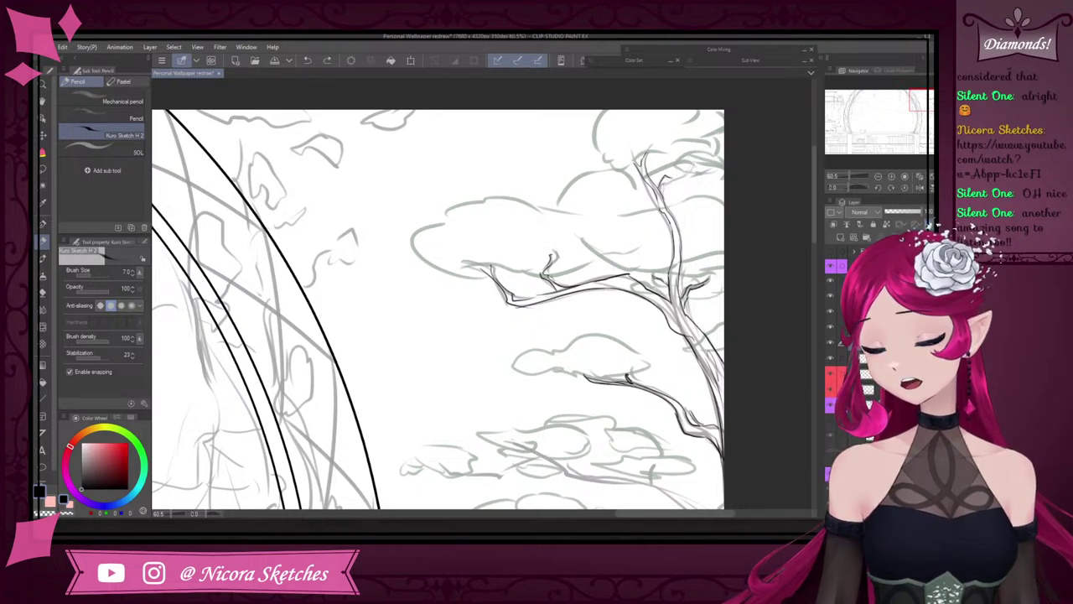
pyautogui.hotkey('ctrl', 'z')
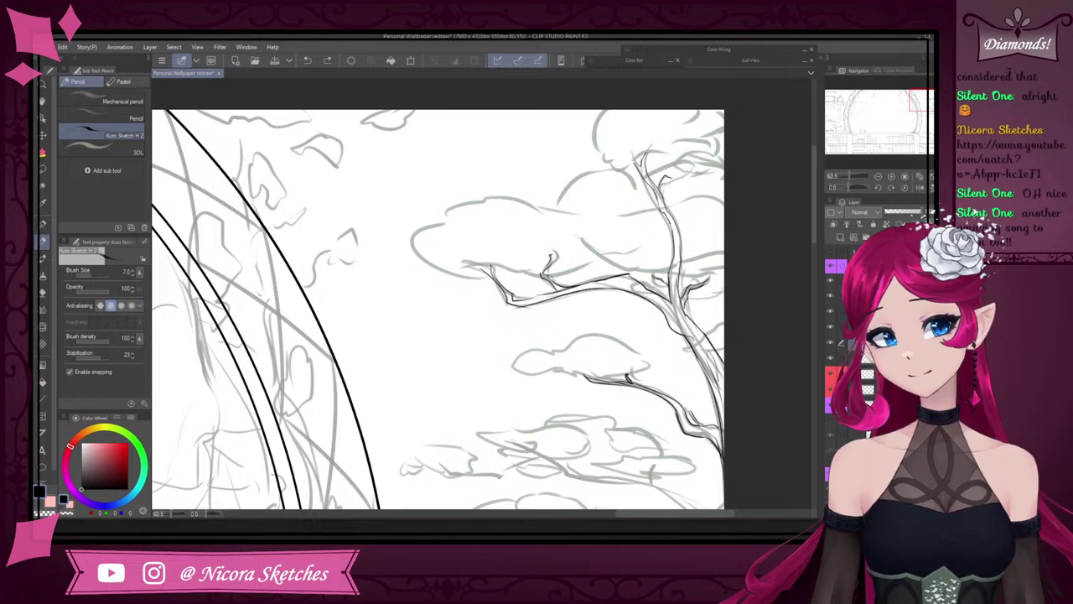
pyautogui.scroll(7, 698, 162)
pyautogui.scroll(2, 689, 165)
pyautogui.moveTo(617, 234)
pyautogui.mouseDown()
pyautogui.moveTo(625, 202)
pyautogui.moveTo(662, 200)
pyautogui.moveTo(705, 166)
pyautogui.moveTo(667, 174)
pyautogui.moveTo(675, 166)
pyautogui.moveTo(679, 188)
pyautogui.moveTo(741, 149)
pyautogui.mouseUp()
pyautogui.scroll(-5, 742, 148)
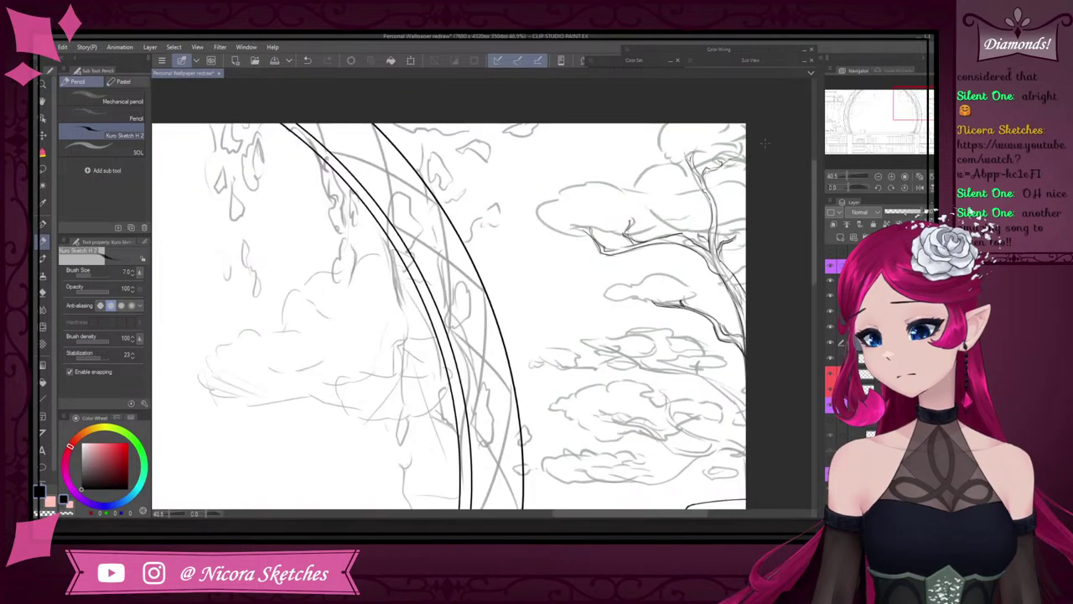
# - Line both edges of the branch running through the middle foliage cluster, redoing strokes that miss the sketch
pyautogui.scroll(4, 760, 139)
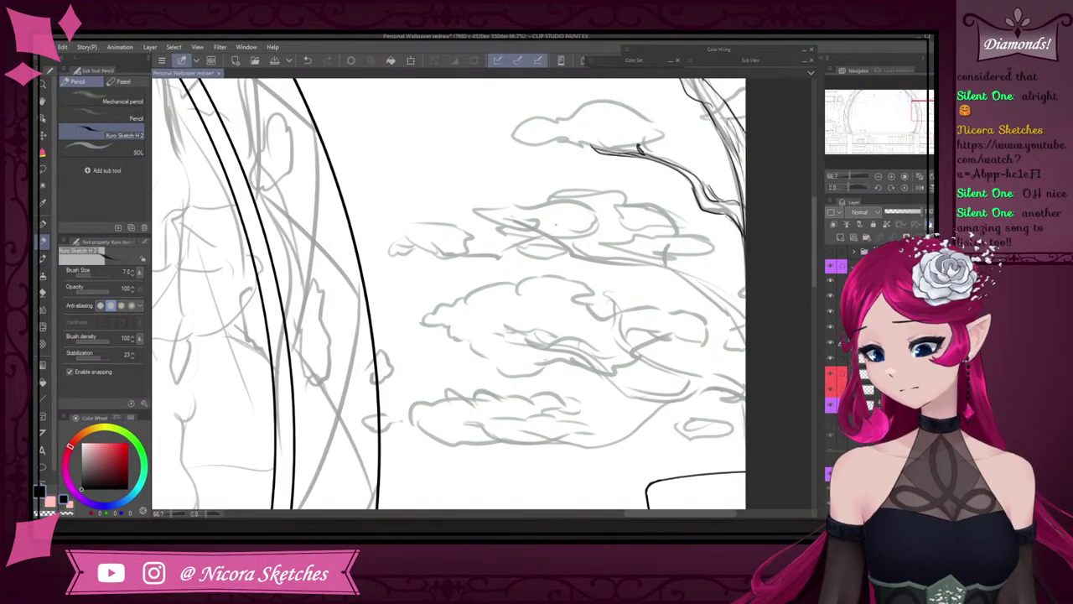
pyautogui.moveTo(524, 228)
pyautogui.mouseDown()
pyautogui.moveTo(573, 256)
pyautogui.moveTo(563, 245)
pyautogui.moveTo(573, 257)
pyautogui.moveTo(663, 262)
pyautogui.mouseUp()
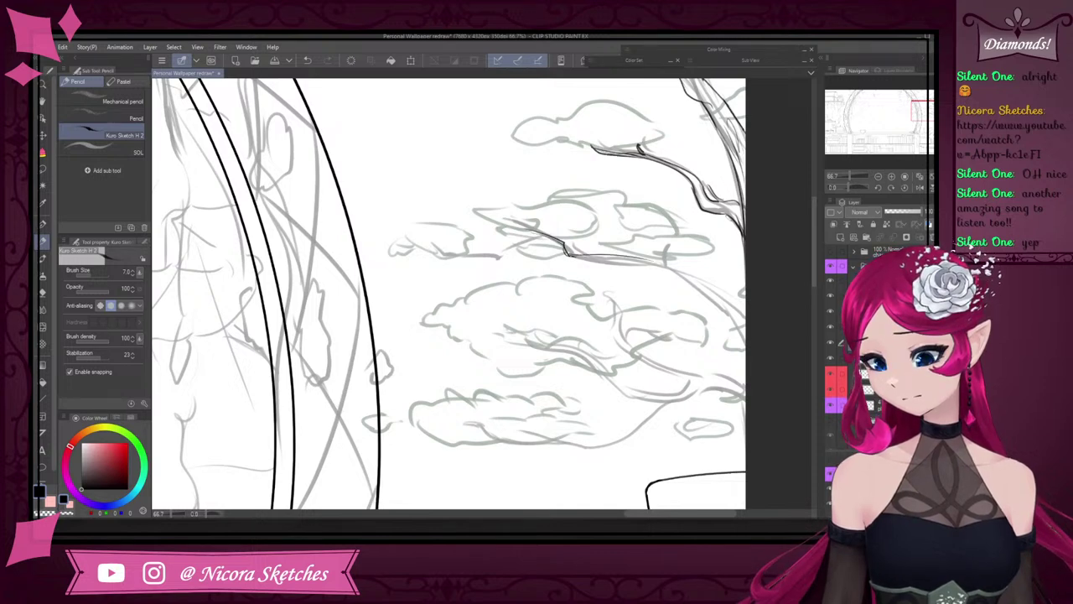
pyautogui.hotkey('ctrl', 'z')
pyautogui.moveTo(572, 255); pyautogui.dragTo(661, 269)
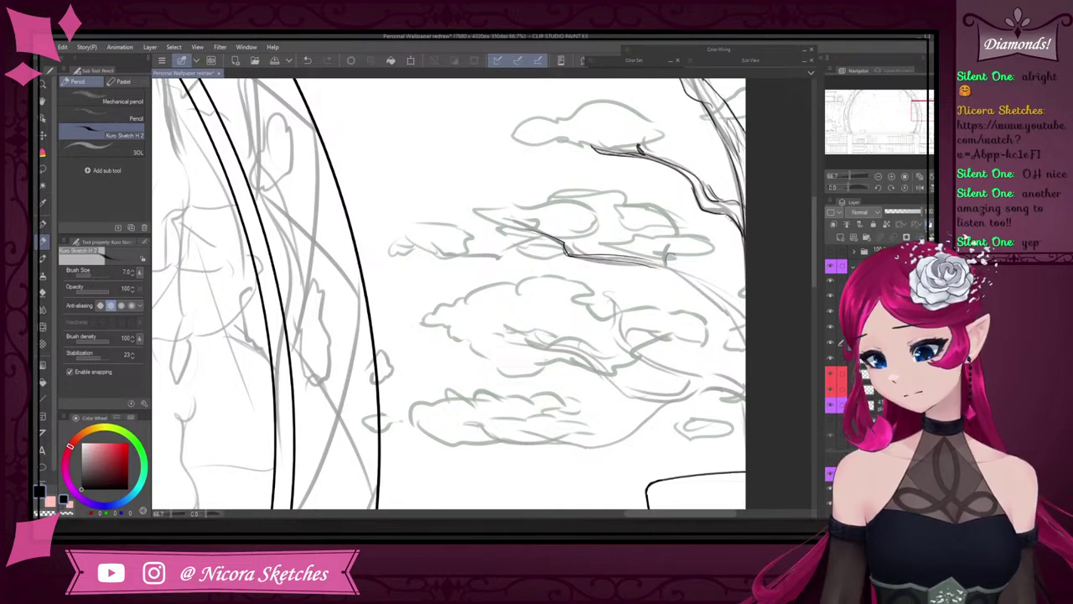
pyautogui.hotkey('ctrl', 'z')
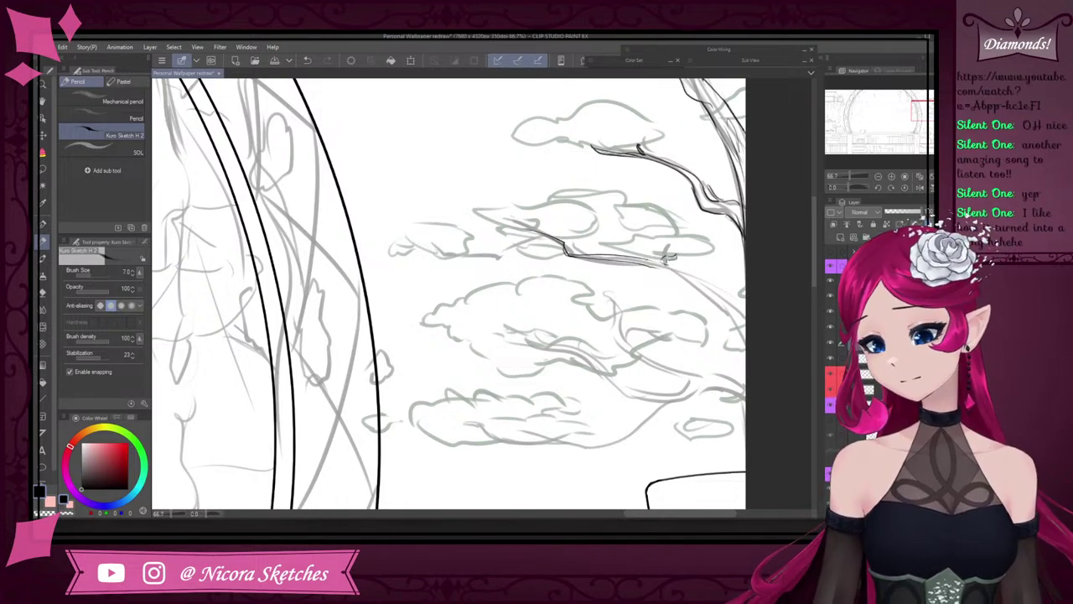
pyautogui.moveTo(667, 267)
pyautogui.mouseDown()
pyautogui.moveTo(643, 259)
pyautogui.moveTo(741, 299)
pyautogui.mouseUp()
pyautogui.hotkey('ctrl', 'z')
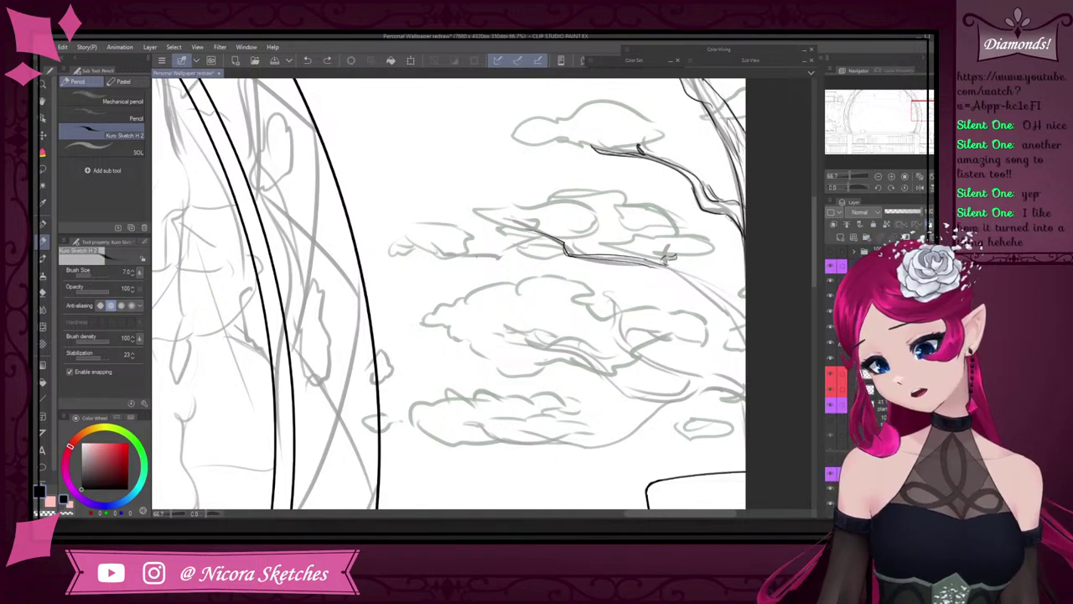
# - Add a thin twig reaching from the middle branch toward the arch and continue the branch down to the canvas edge
pyautogui.moveTo(453, 255)
pyautogui.mouseDown()
pyautogui.moveTo(511, 258)
pyautogui.moveTo(533, 243)
pyautogui.mouseUp()
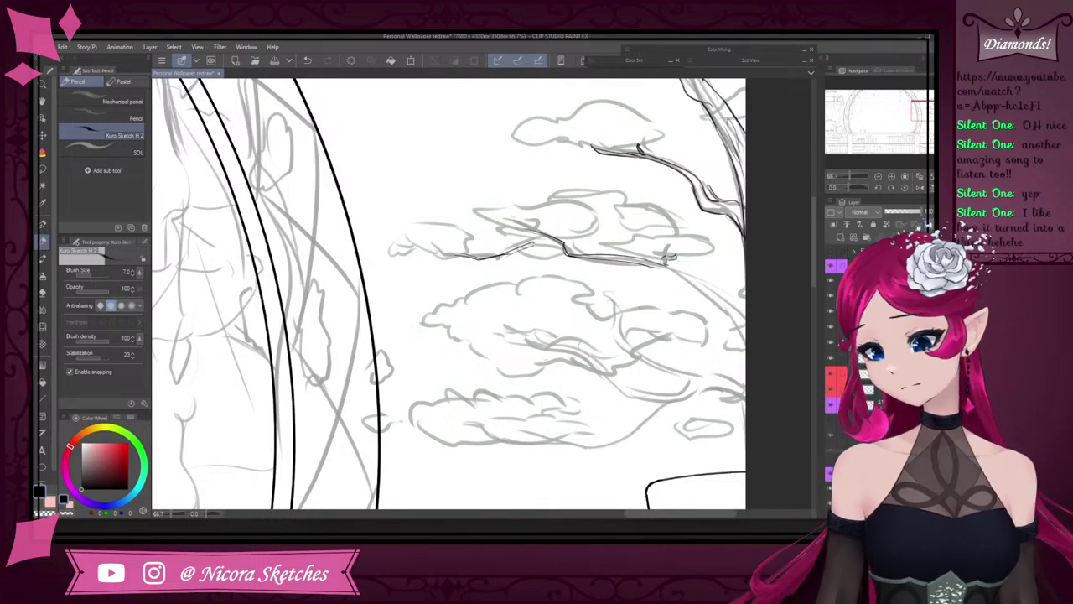
pyautogui.moveTo(708, 389); pyautogui.dragTo(747, 406)
pyautogui.hotkey('ctrl', 'z')
pyautogui.hotkey('ctrl', 'z')
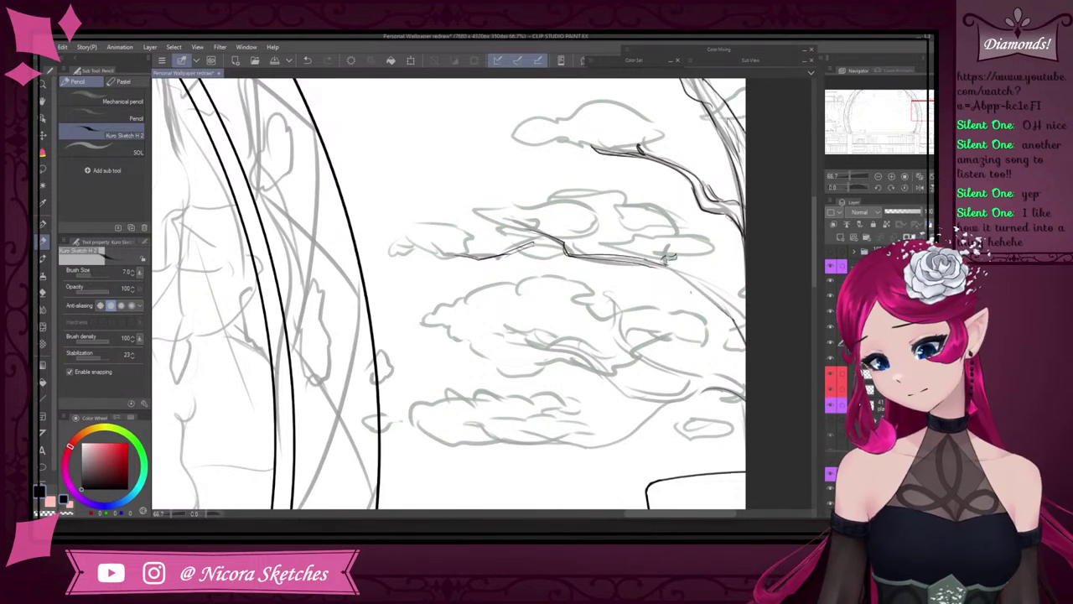
pyautogui.moveTo(656, 266)
pyautogui.mouseDown()
pyautogui.moveTo(724, 312)
pyautogui.moveTo(739, 305)
pyautogui.mouseUp()
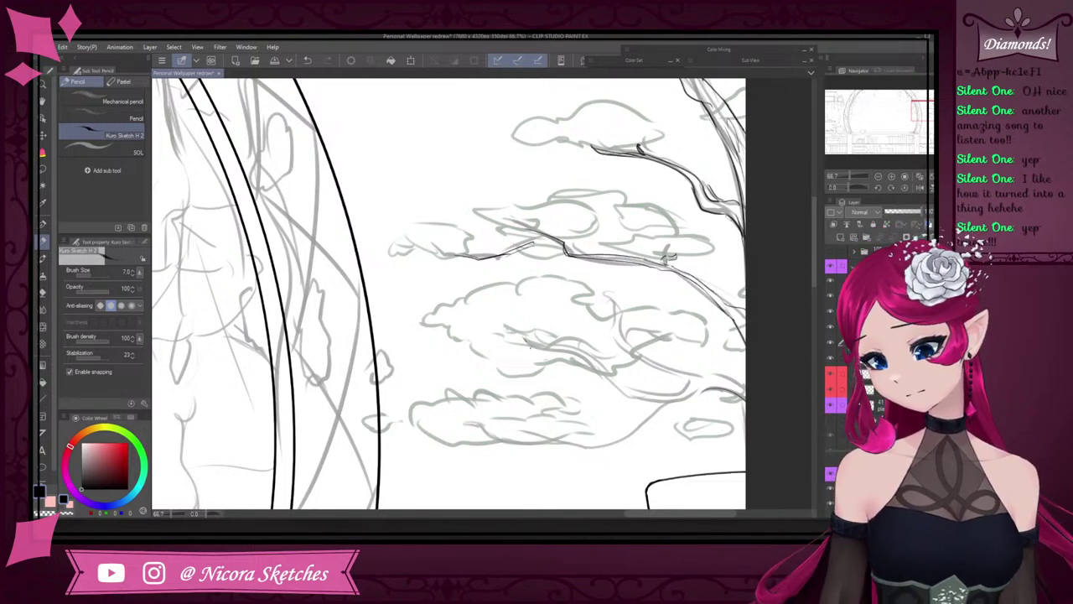
# - Line the forked lower branches under the two lowest foliage clusters, including the side offshoot and a small detached twig
pyautogui.moveTo(527, 342)
pyautogui.mouseDown()
pyautogui.moveTo(555, 343)
pyautogui.moveTo(603, 378)
pyautogui.moveTo(662, 400)
pyautogui.moveTo(634, 427)
pyautogui.mouseUp()
pyautogui.hotkey('ctrl', 'z')
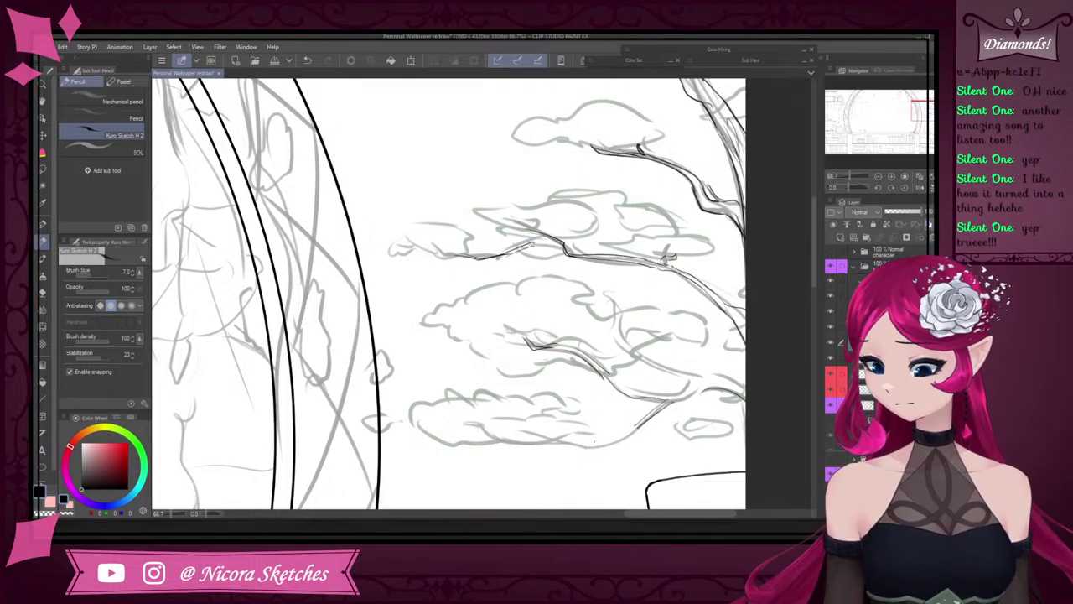
pyautogui.moveTo(496, 443)
pyautogui.mouseDown()
pyautogui.moveTo(547, 441)
pyautogui.moveTo(521, 448)
pyautogui.moveTo(549, 430)
pyautogui.moveTo(545, 415)
pyautogui.moveTo(534, 436)
pyautogui.moveTo(595, 442)
pyautogui.moveTo(589, 449)
pyautogui.moveTo(638, 422)
pyautogui.mouseUp()
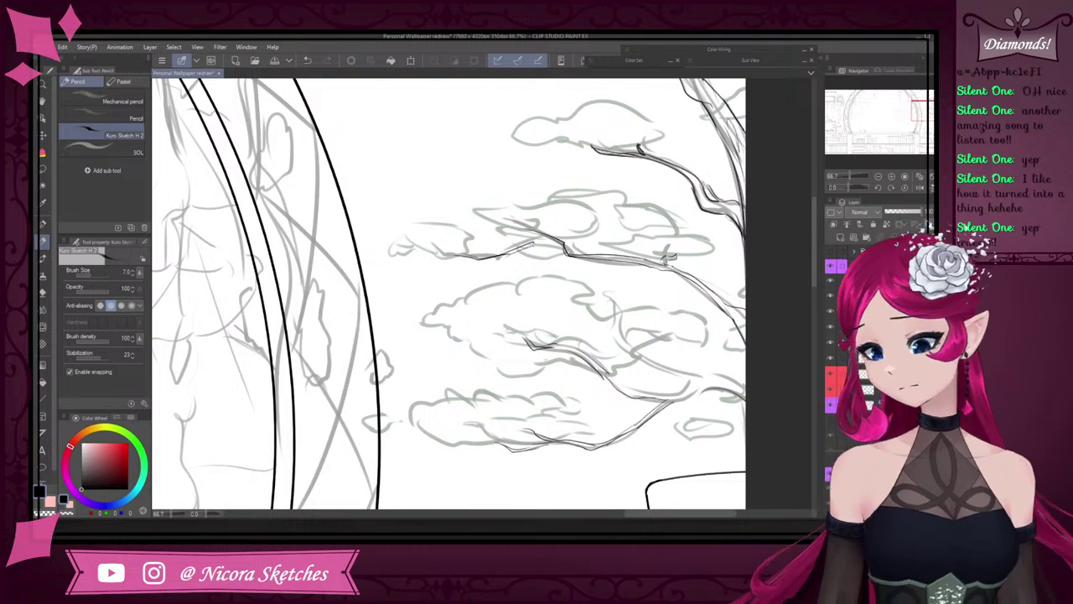
pyautogui.moveTo(610, 373)
pyautogui.mouseDown()
pyautogui.moveTo(654, 395)
pyautogui.moveTo(693, 383)
pyautogui.moveTo(746, 388)
pyautogui.moveTo(669, 367)
pyautogui.moveTo(642, 355)
pyautogui.moveTo(642, 343)
pyautogui.moveTo(684, 374)
pyautogui.mouseUp()
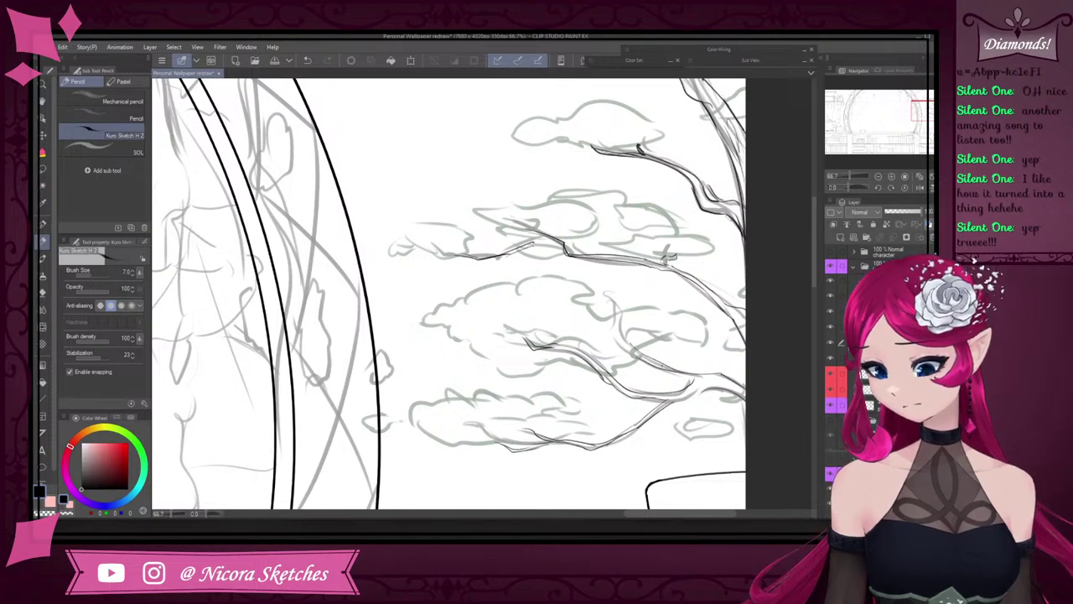
pyautogui.moveTo(606, 300); pyautogui.dragTo(619, 309)
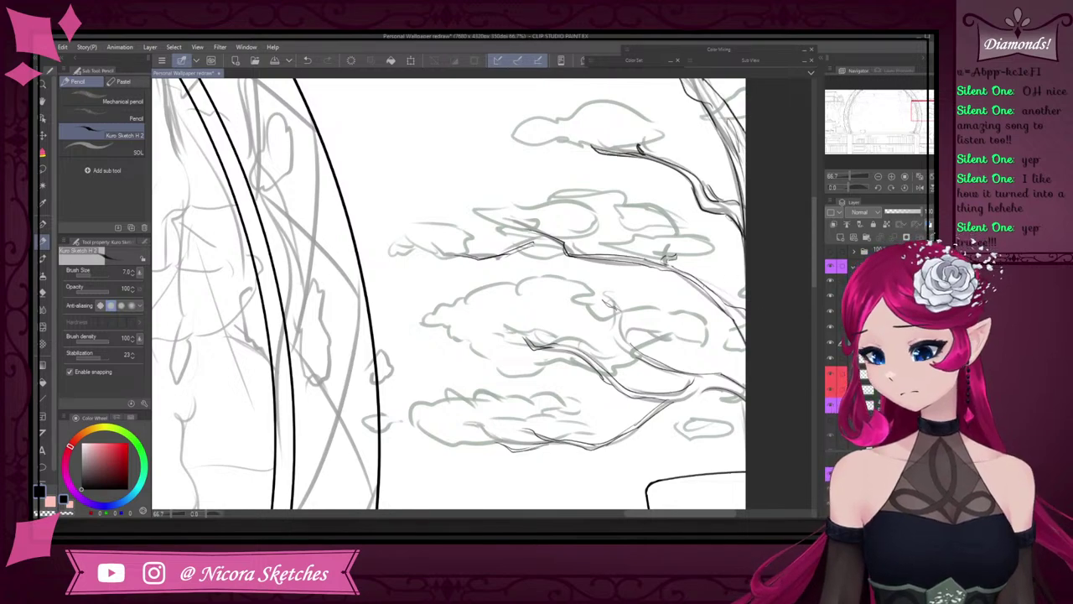
# - With the sketch hidden, redraw the underside of the offshoot at the lower fork and close the gap in the neighbouring branch
pyautogui.scroll(-8, 712, 275)
pyautogui.scroll(8, 714, 107)
pyautogui.scroll(-5, 720, 224)
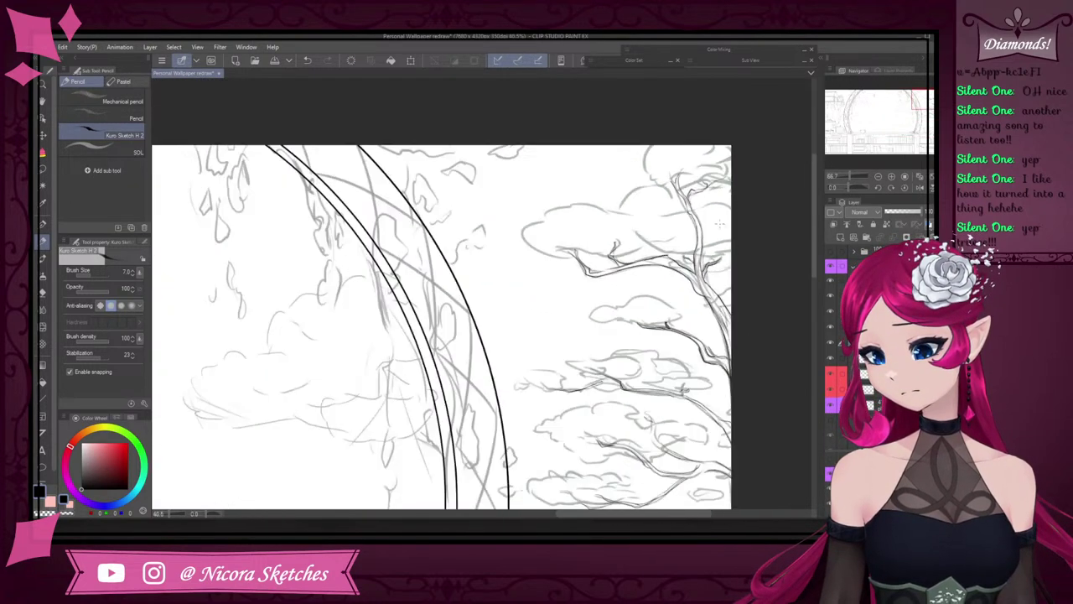
pyautogui.scroll(-3, 719, 223)
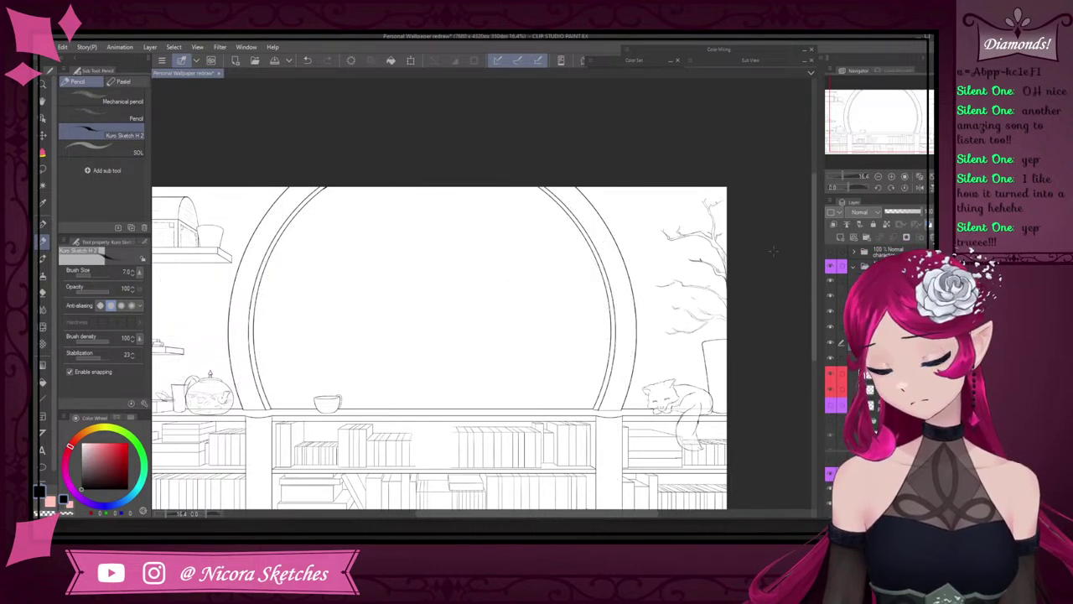
pyautogui.scroll(20, 723, 279)
pyautogui.moveTo(702, 367)
pyautogui.mouseDown()
pyautogui.moveTo(676, 394)
pyautogui.moveTo(636, 392)
pyautogui.mouseUp()
pyautogui.scroll(-6, 603, 337)
pyautogui.scroll(11, 635, 337)
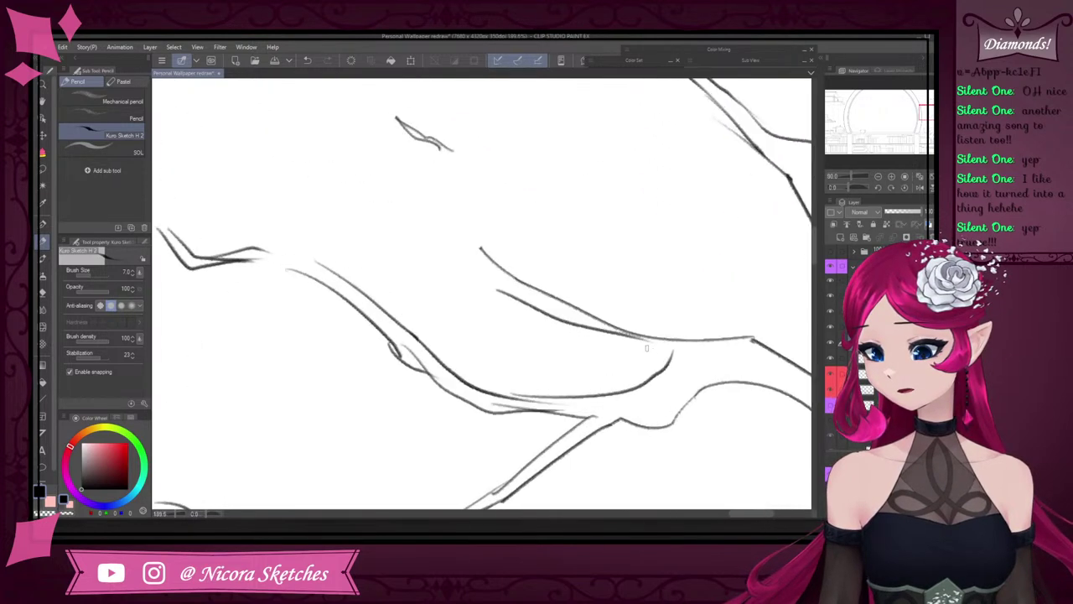
pyautogui.press('e')
pyautogui.moveTo(670, 319)
pyautogui.mouseDown()
pyautogui.moveTo(587, 331)
pyautogui.moveTo(503, 294)
pyautogui.moveTo(668, 365)
pyautogui.moveTo(678, 355)
pyautogui.mouseUp()
pyautogui.click(44, 241)
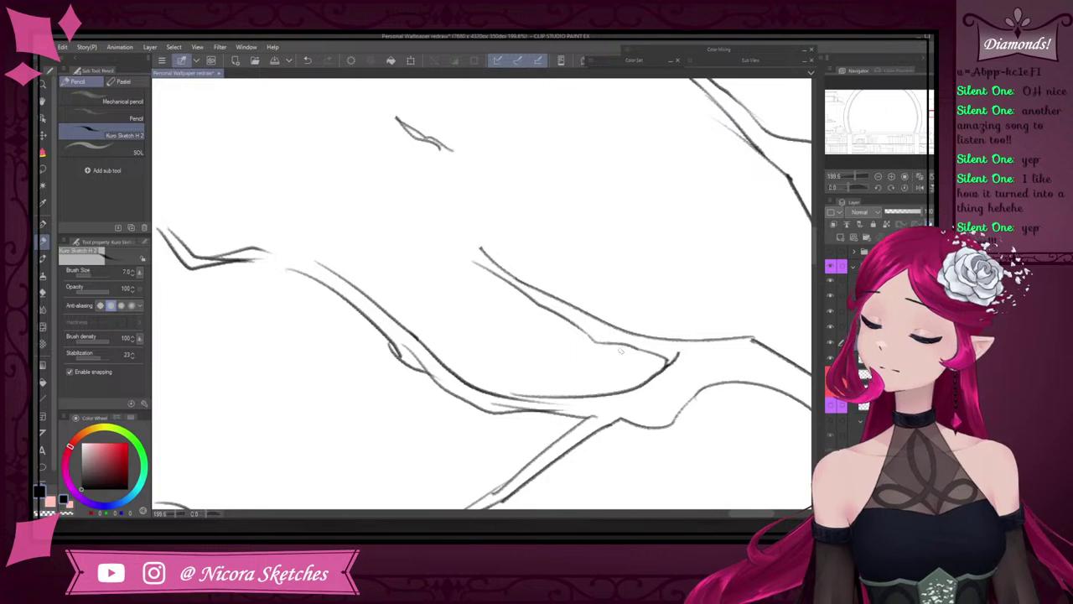
pyautogui.moveTo(266, 250); pyautogui.dragTo(318, 256)
# - Examine the lined tree up close and against the whole wallpaper composition
pyautogui.scroll(-6, 427, 264)
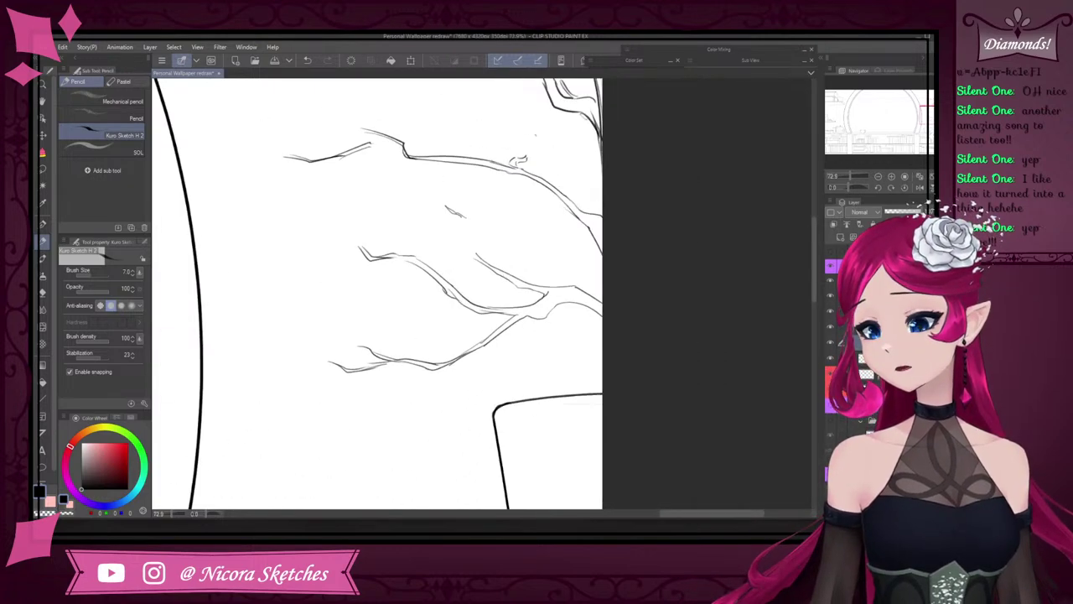
pyautogui.scroll(1, 426, 128)
pyautogui.scroll(-6, 578, 251)
pyautogui.scroll(2, 621, 201)
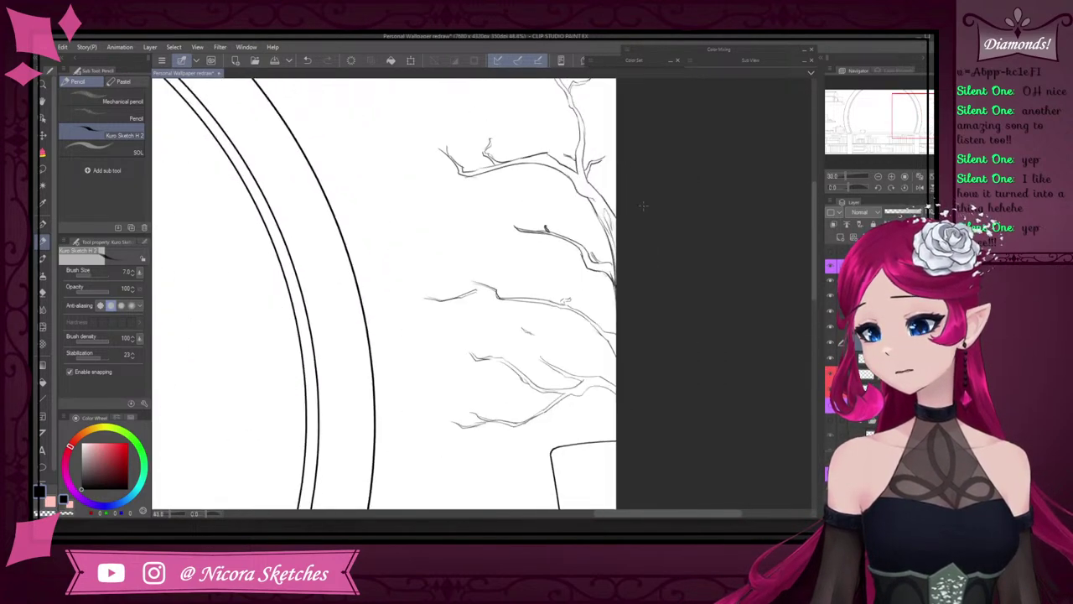
pyautogui.scroll(-6, 630, 180)
pyautogui.scroll(6, 560, 174)
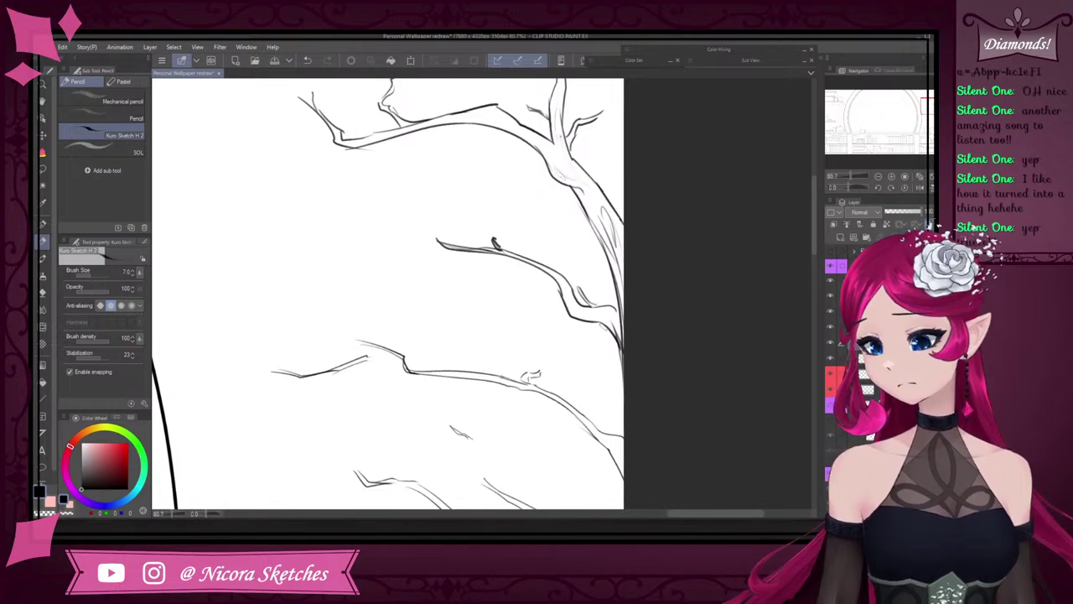
pyautogui.scroll(-4, 595, 208)
pyautogui.scroll(3, 584, 142)
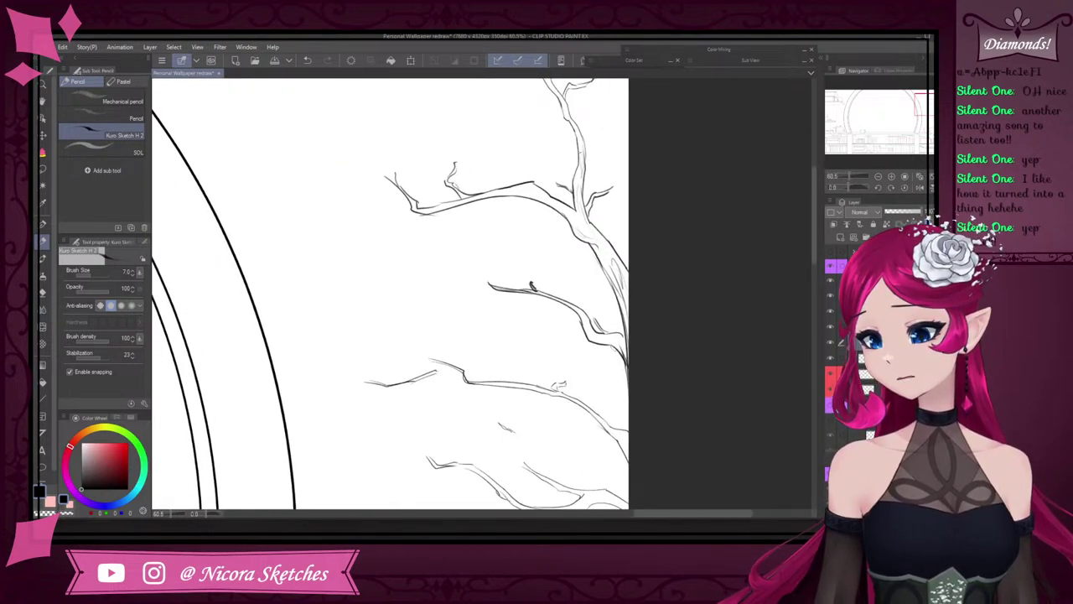
pyautogui.scroll(-4, 585, 162)
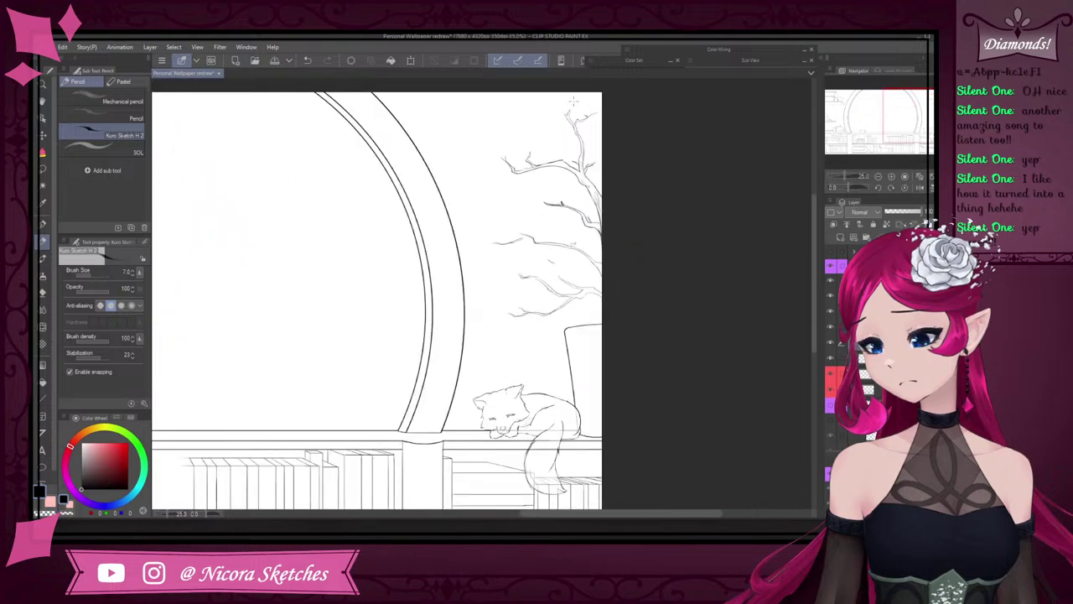
pyautogui.scroll(4, 577, 130)
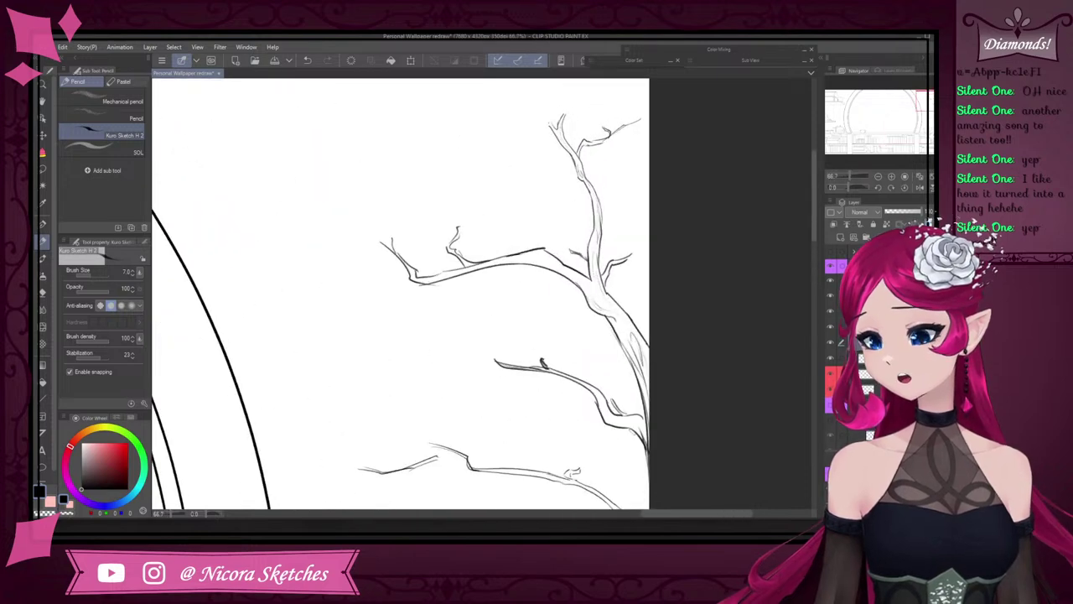
# - Add fine bark lines inside the large upper branch and the shorter branch below it
pyautogui.moveTo(505, 263)
pyautogui.mouseDown()
pyautogui.moveTo(548, 257)
pyautogui.moveTo(562, 271)
pyautogui.mouseUp()
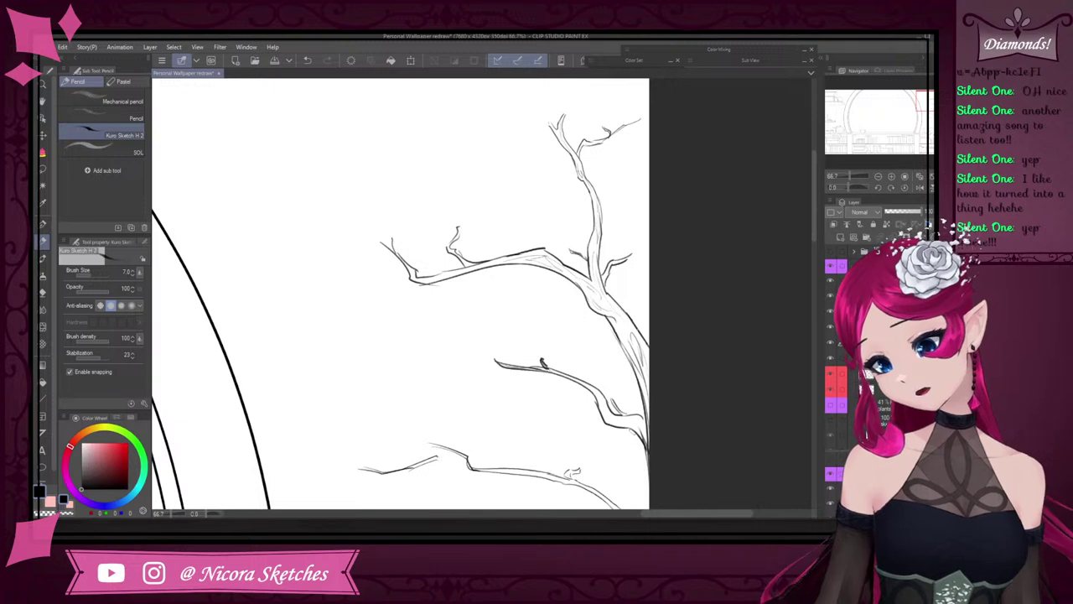
pyautogui.moveTo(578, 380); pyautogui.dragTo(612, 418)
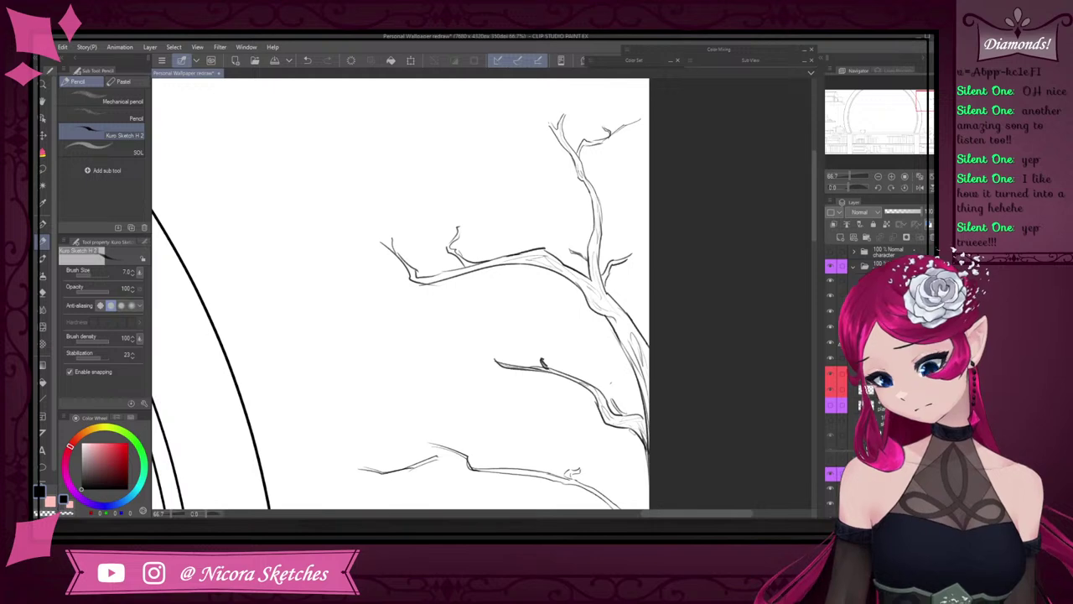
pyautogui.moveTo(407, 263)
pyautogui.mouseDown()
pyautogui.moveTo(412, 279)
pyautogui.moveTo(485, 266)
pyautogui.moveTo(464, 261)
pyautogui.mouseUp()
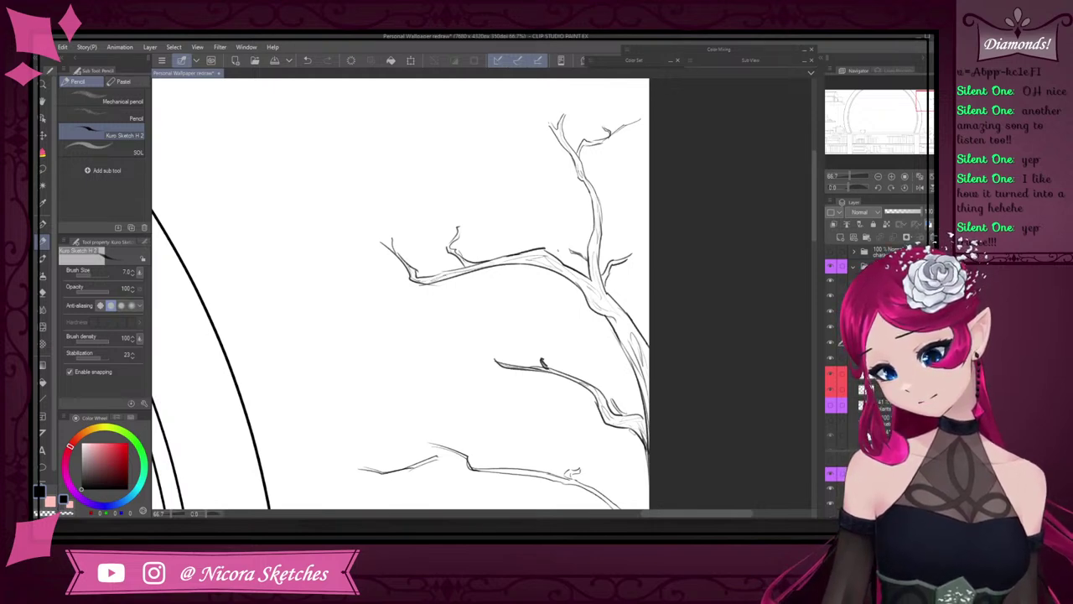
# - Add fine bark lines along the middle branch, from its base to the thin twig nearest the arch
pyautogui.scroll(-3, 628, 243)
pyautogui.scroll(4, 637, 415)
pyautogui.moveTo(620, 382); pyautogui.dragTo(635, 402)
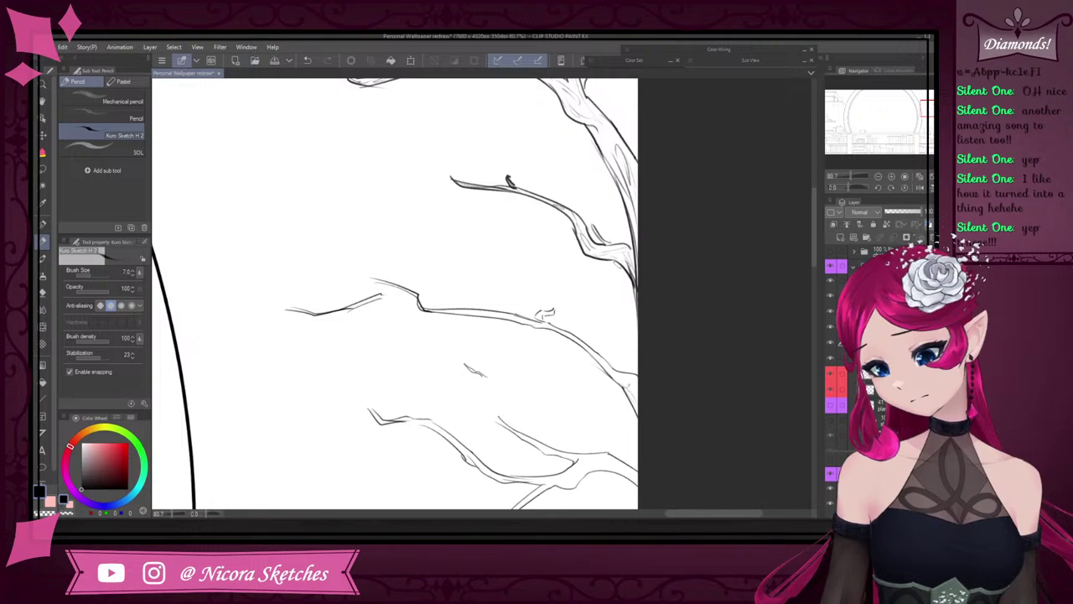
pyautogui.moveTo(601, 363); pyautogui.dragTo(619, 380)
pyautogui.moveTo(350, 307); pyautogui.dragTo(378, 296)
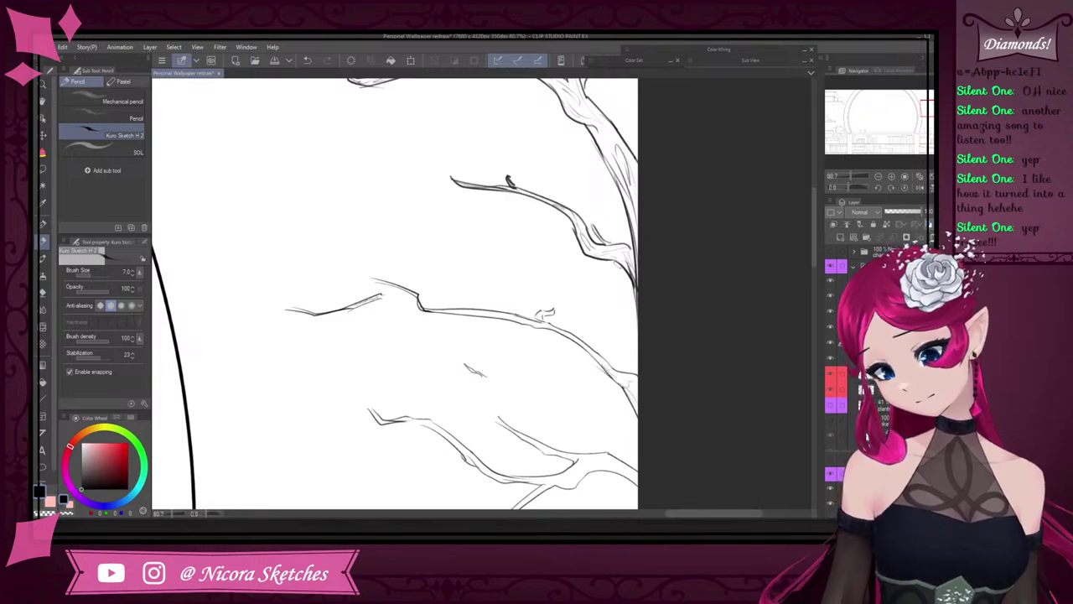
pyautogui.moveTo(441, 308); pyautogui.dragTo(523, 321)
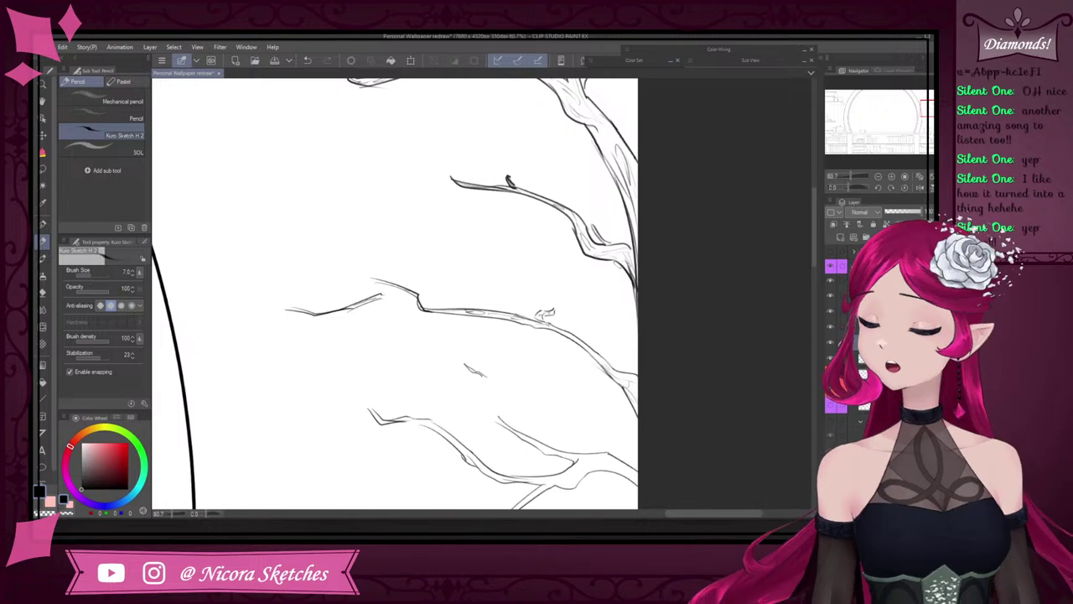
# - Look at the original coloured wallpaper for reference, then return to the redraw and view the lower branches
pyautogui.click(917, 39)
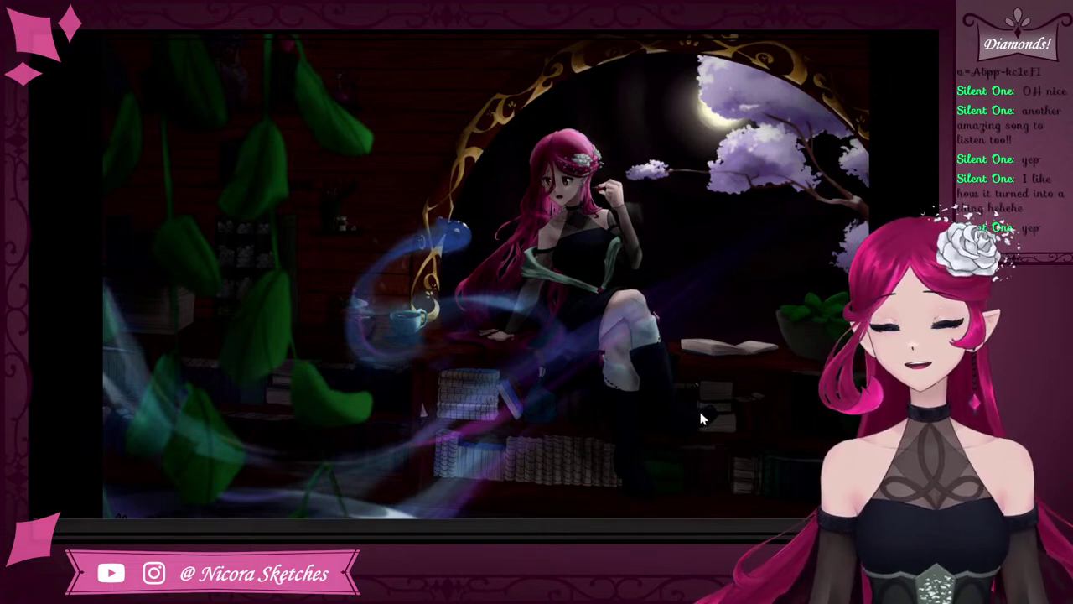
pyautogui.click(543, 514)
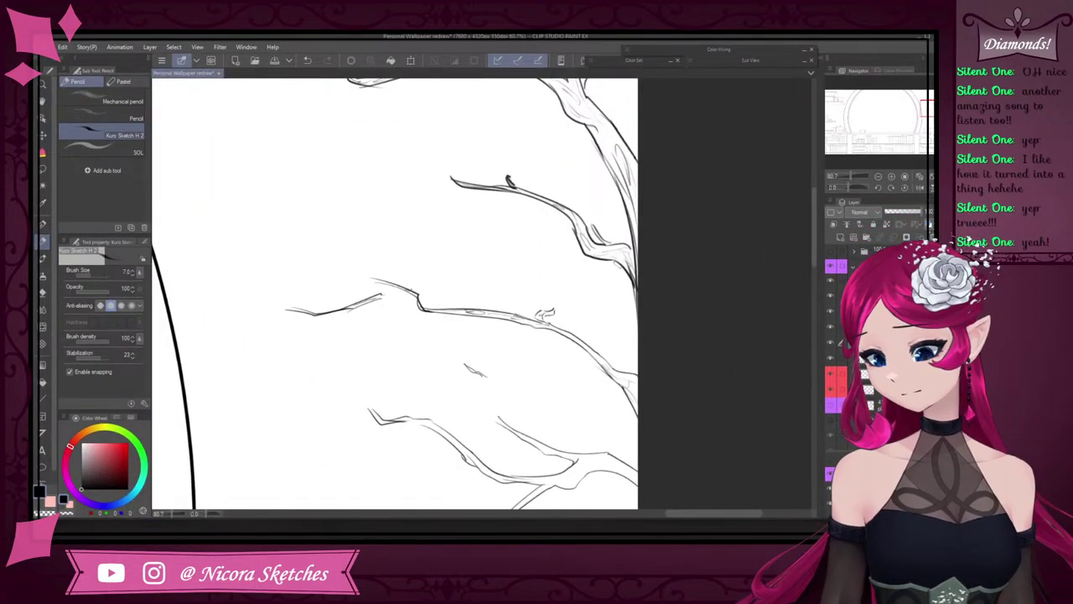
pyautogui.scroll(-9, 590, 283)
pyautogui.scroll(11, 587, 289)
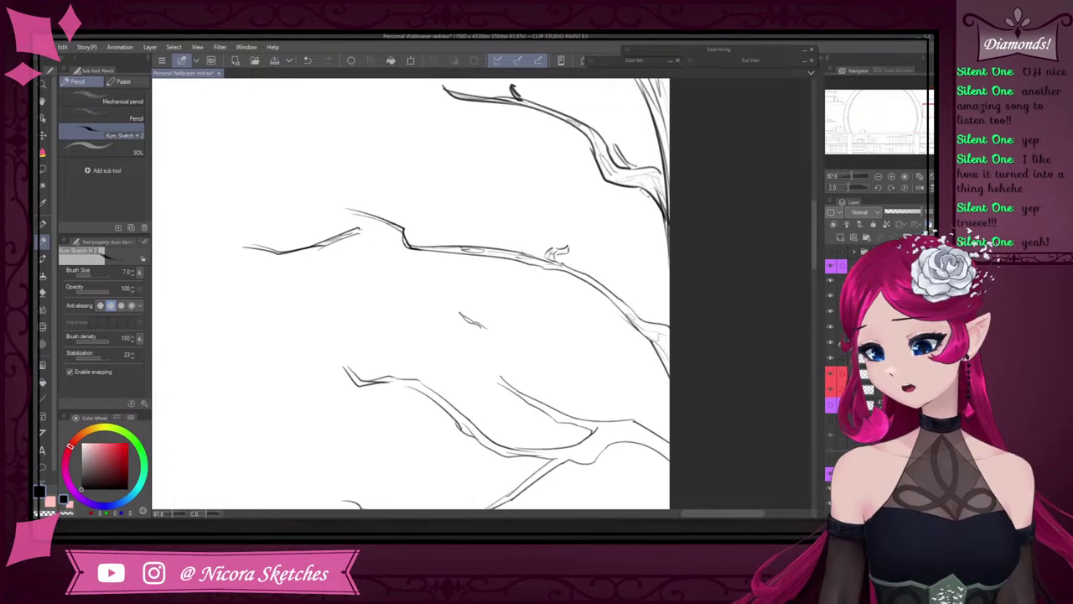
pyautogui.scroll(-8, 594, 285)
pyautogui.scroll(9, 589, 329)
# - Draw bark texture and a knot where the lower branches fork near the canvas edge, redoing two strokes
pyautogui.moveTo(581, 322)
pyautogui.mouseDown()
pyautogui.moveTo(573, 337)
pyautogui.moveTo(561, 335)
pyautogui.moveTo(565, 327)
pyautogui.mouseUp()
pyautogui.moveTo(590, 311)
pyautogui.mouseDown()
pyautogui.moveTo(609, 282)
pyautogui.moveTo(598, 321)
pyautogui.mouseUp()
pyautogui.moveTo(618, 304); pyautogui.dragTo(603, 311)
pyautogui.hotkey('ctrl', 'z')
pyautogui.hotkey('ctrl', 'z')
pyautogui.moveTo(618, 305)
pyautogui.mouseDown()
pyautogui.moveTo(594, 307)
pyautogui.moveTo(647, 326)
pyautogui.mouseUp()
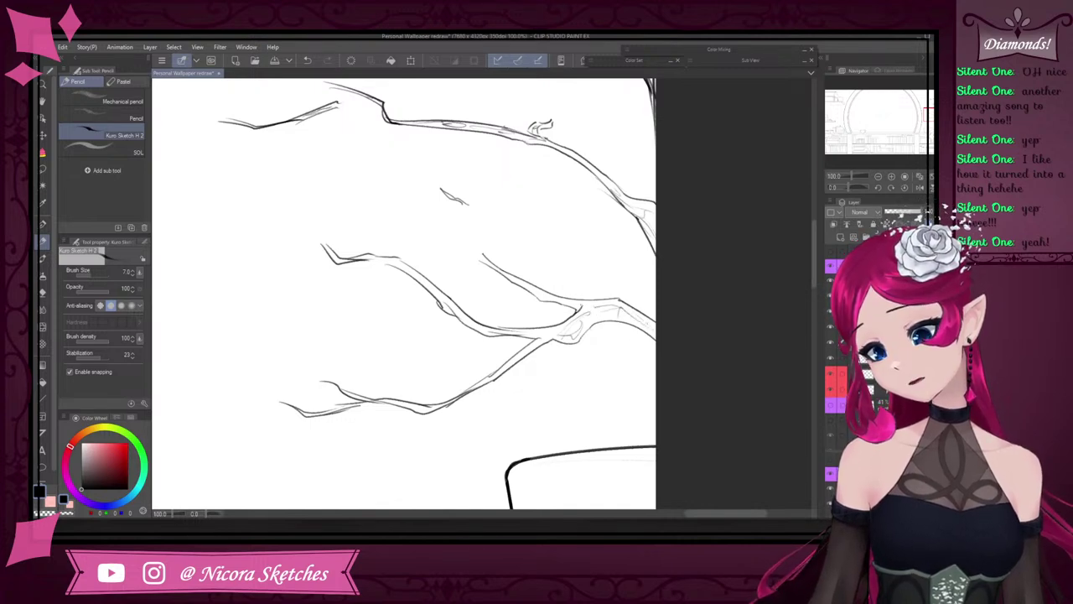
# - Add bark lines along the lower fork's offshoot and both branches extending from it toward the arch
pyautogui.moveTo(582, 305); pyautogui.dragTo(517, 280)
pyautogui.moveTo(554, 297); pyautogui.dragTo(580, 308)
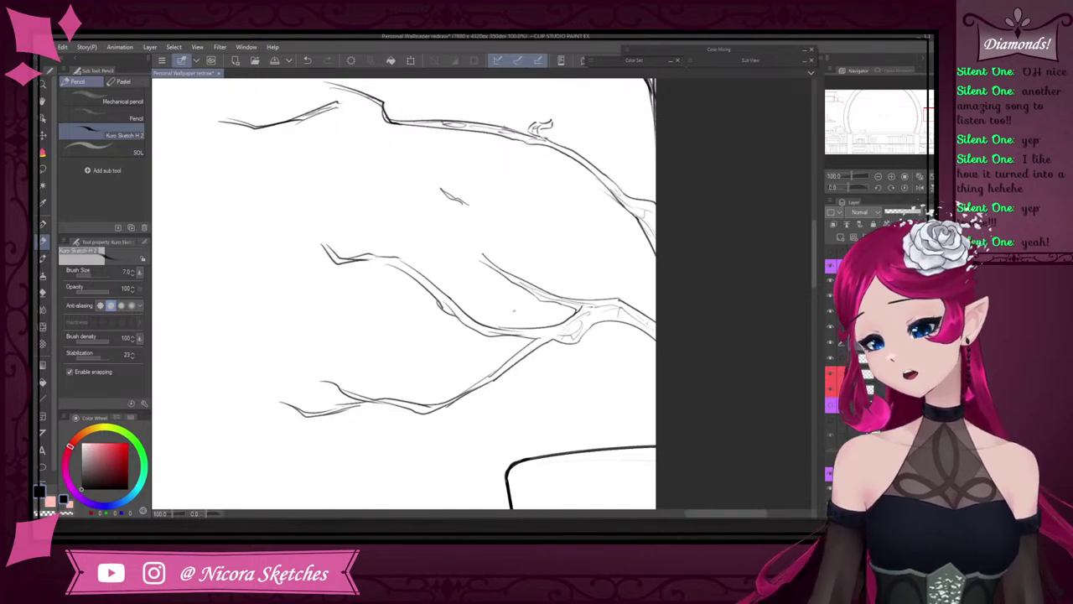
pyautogui.moveTo(430, 289)
pyautogui.mouseDown()
pyautogui.moveTo(481, 329)
pyautogui.moveTo(546, 328)
pyautogui.moveTo(539, 337)
pyautogui.mouseUp()
pyautogui.moveTo(327, 248); pyautogui.dragTo(403, 267)
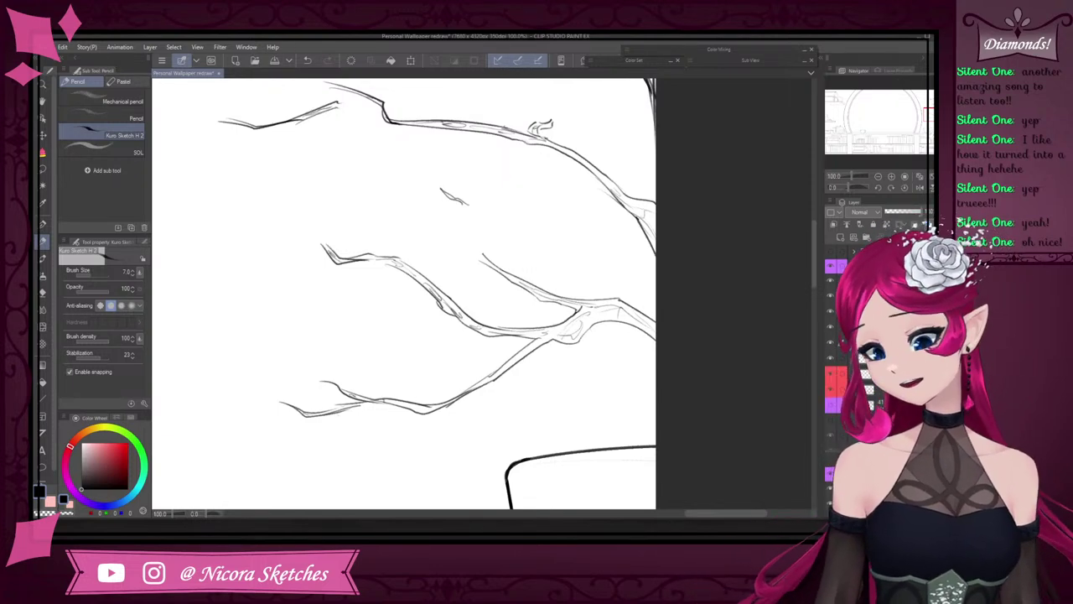
pyautogui.moveTo(383, 400); pyautogui.dragTo(432, 411)
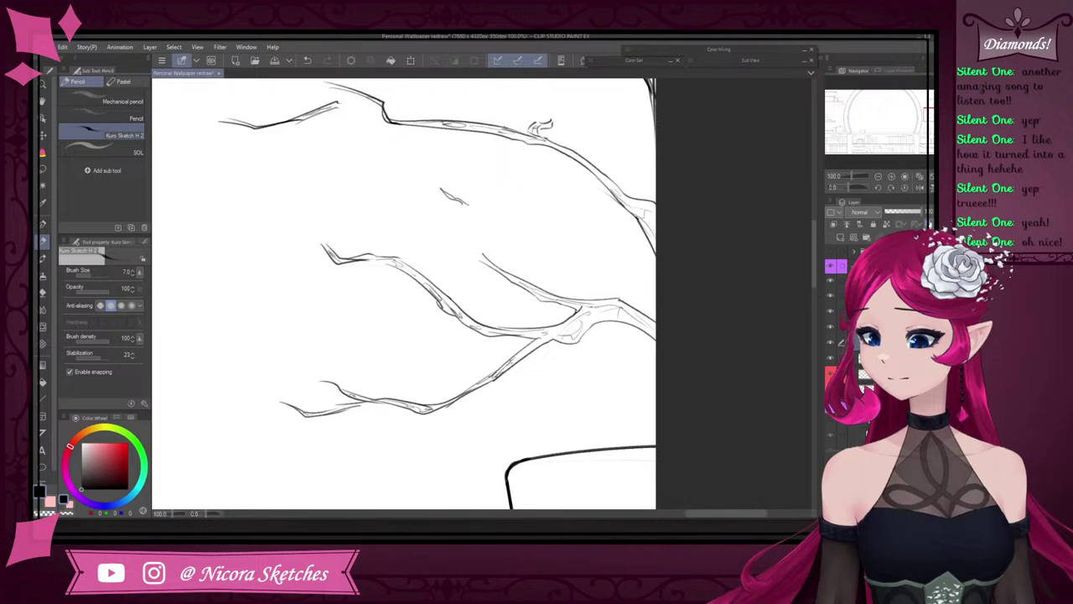
# - Add a last bark line along the lower fork and review the whole line art
pyautogui.moveTo(518, 357); pyautogui.dragTo(614, 301)
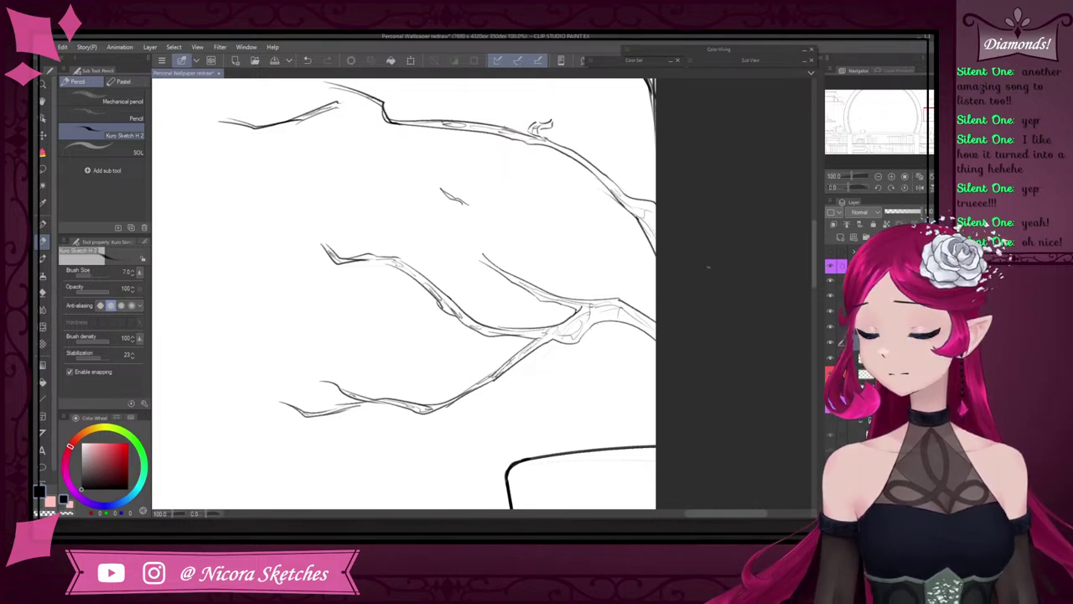
pyautogui.scroll(-12, 696, 308)
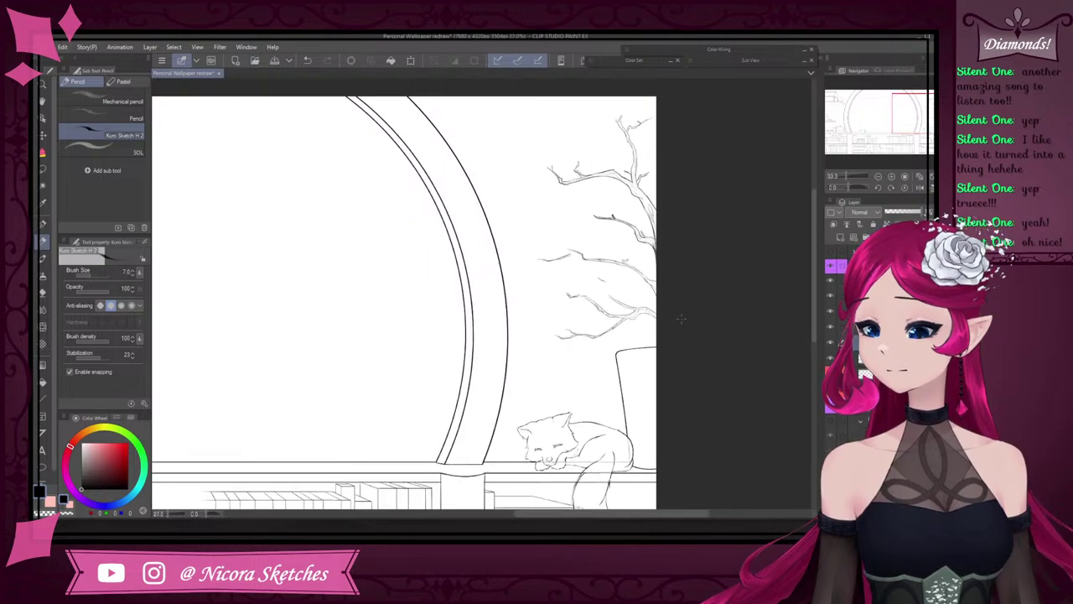
pyautogui.scroll(-7, 694, 338)
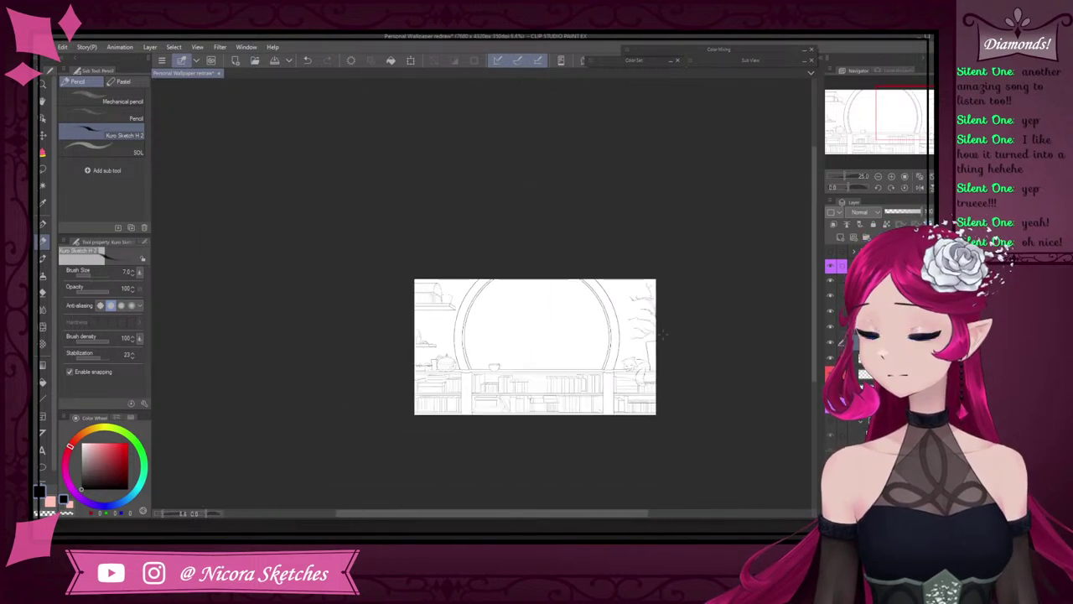
pyautogui.scroll(4, 553, 364)
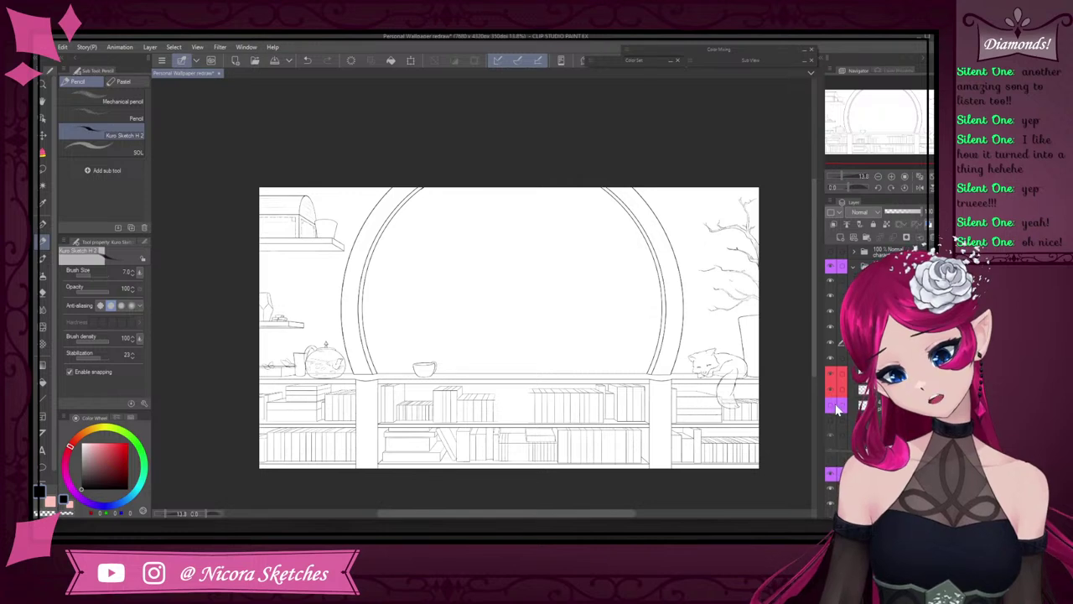
# - Show the rough sketch layer as a guide for the tree's foliage beyond the arch
pyautogui.click(837, 407)
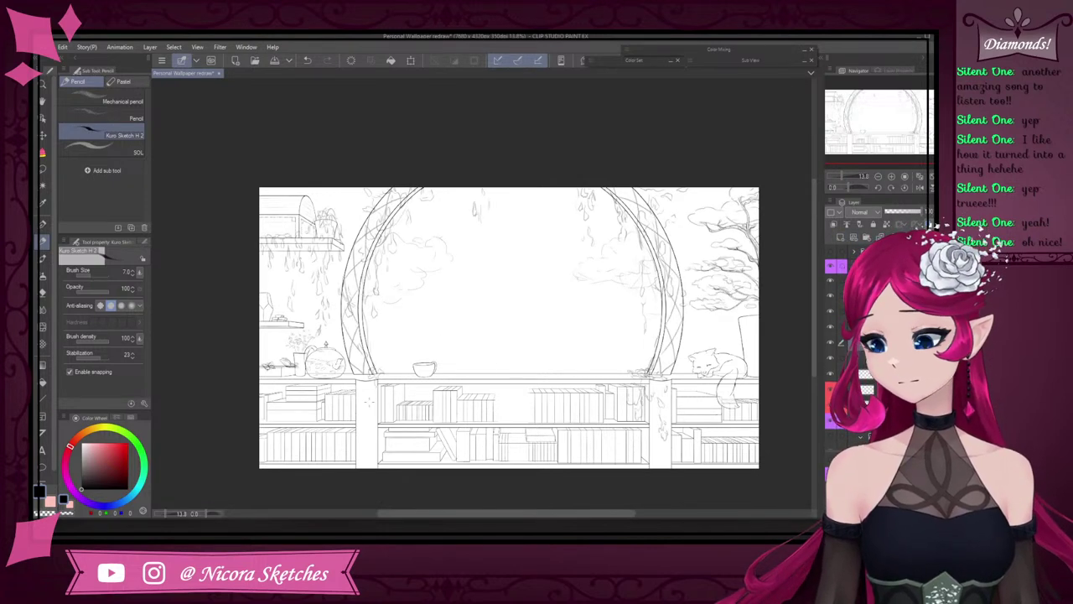
pyautogui.scroll(5, 366, 401)
pyautogui.scroll(-5, 367, 401)
pyautogui.scroll(1, 366, 401)
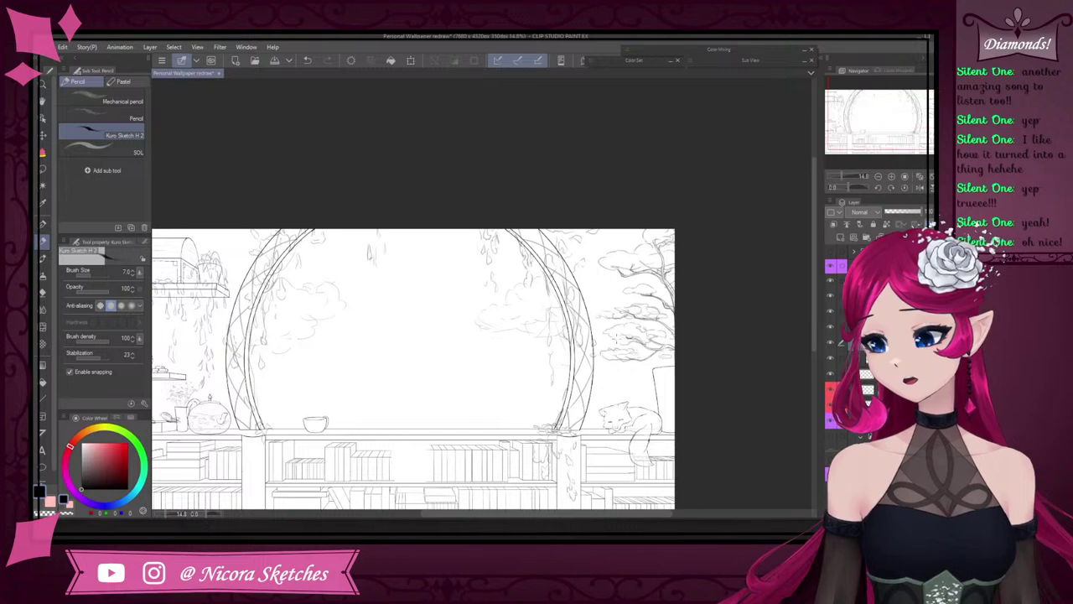
pyautogui.scroll(6, 717, 315)
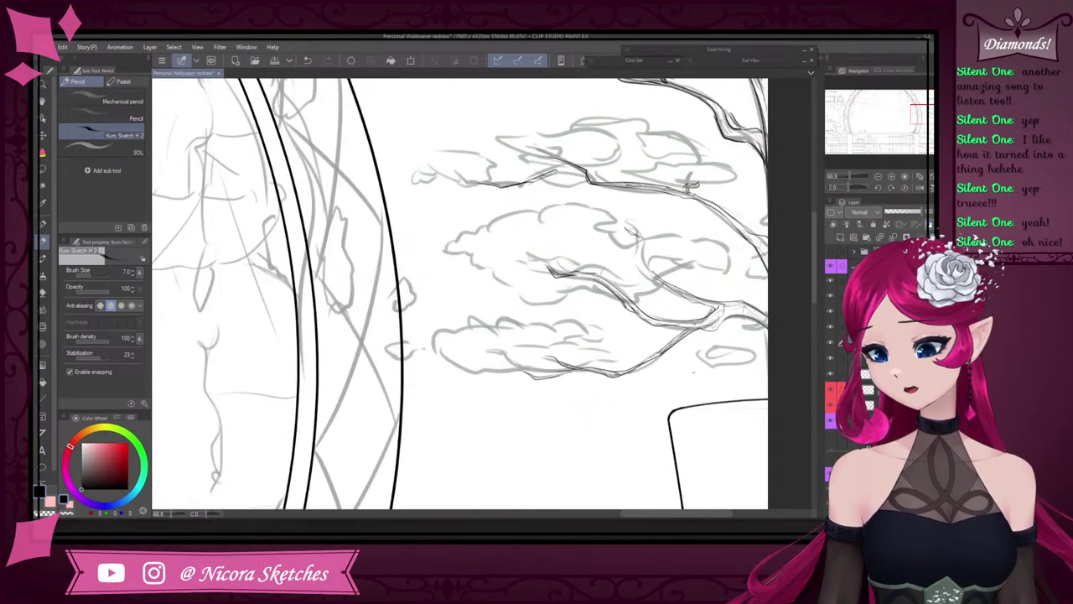
# - Try outlining the small foliage clump beneath the lower fork with the size 7 sketch pencil
pyautogui.moveTo(743, 351)
pyautogui.mouseDown()
pyautogui.moveTo(757, 362)
pyautogui.moveTo(709, 368)
pyautogui.moveTo(695, 353)
pyautogui.moveTo(713, 339)
pyautogui.moveTo(726, 344)
pyautogui.mouseUp()
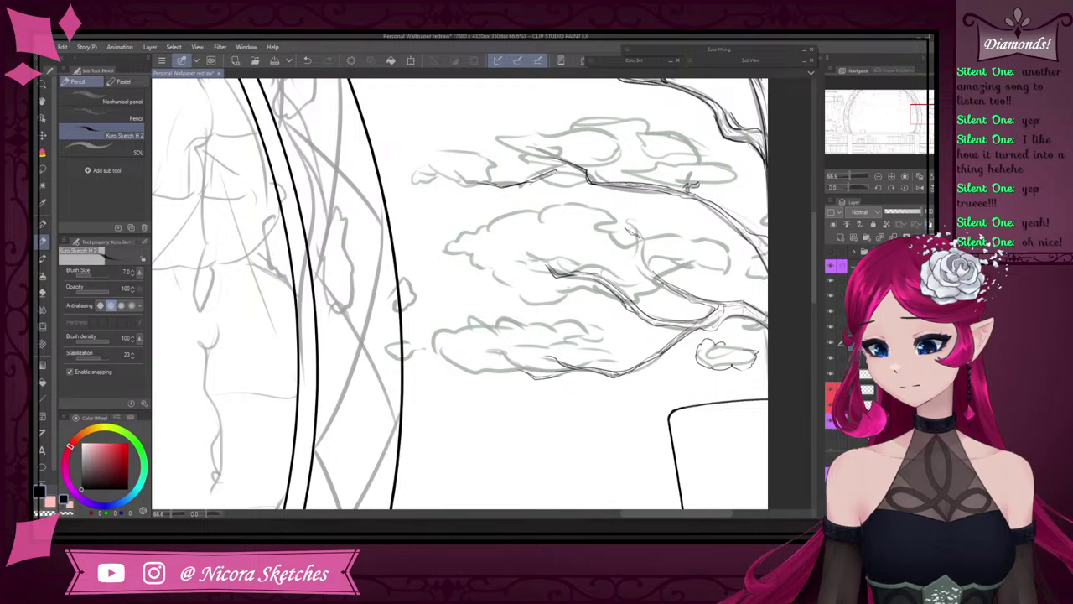
pyautogui.scroll(-4, 716, 335)
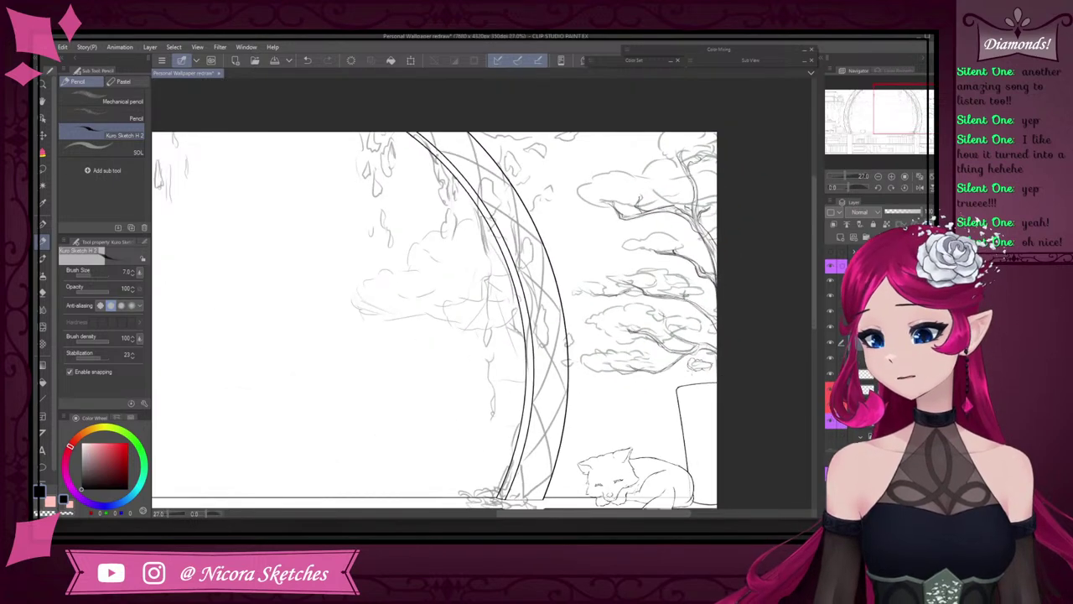
pyautogui.hotkey('ctrl', 'z')
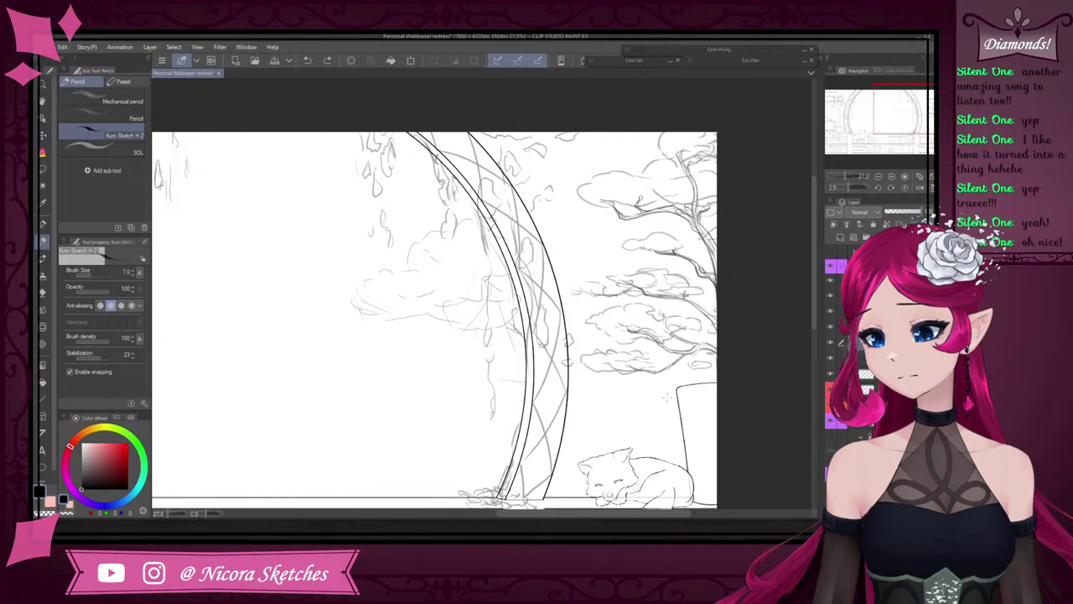
# - Try outlining the large upper foliage mass with rounded contours along the rough sketch, using a pencil size of 4
pyautogui.scroll(-2, 744, 324)
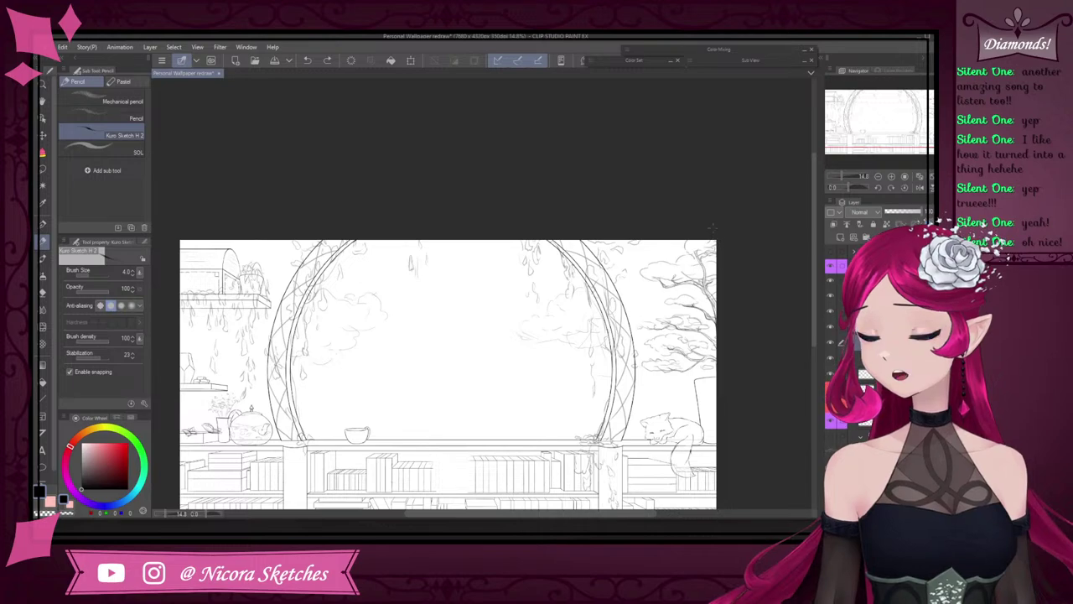
pyautogui.scroll(3, 712, 227)
pyautogui.scroll(1, 523, 306)
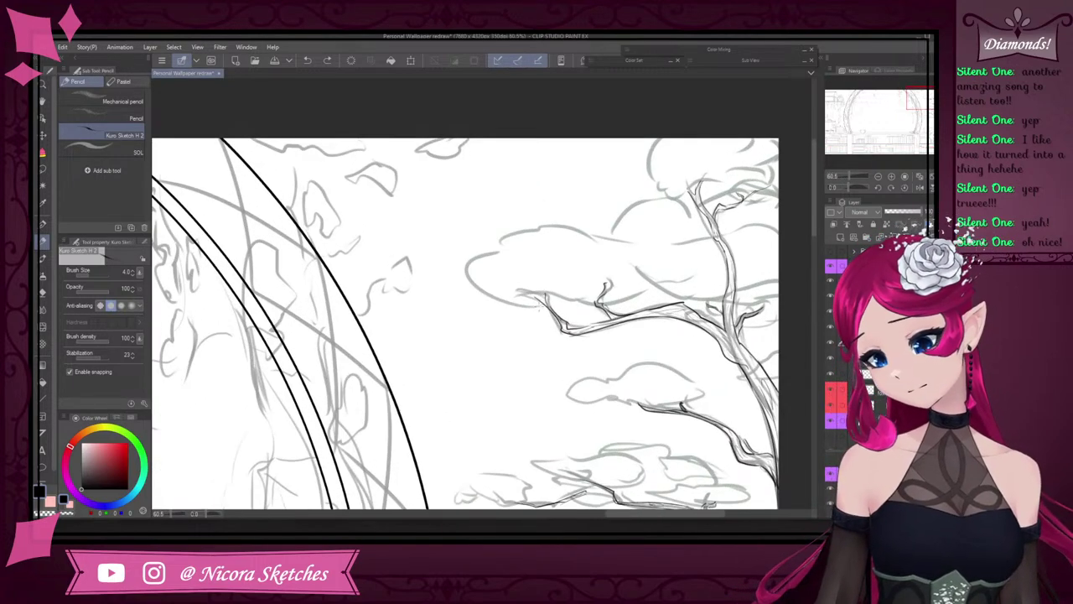
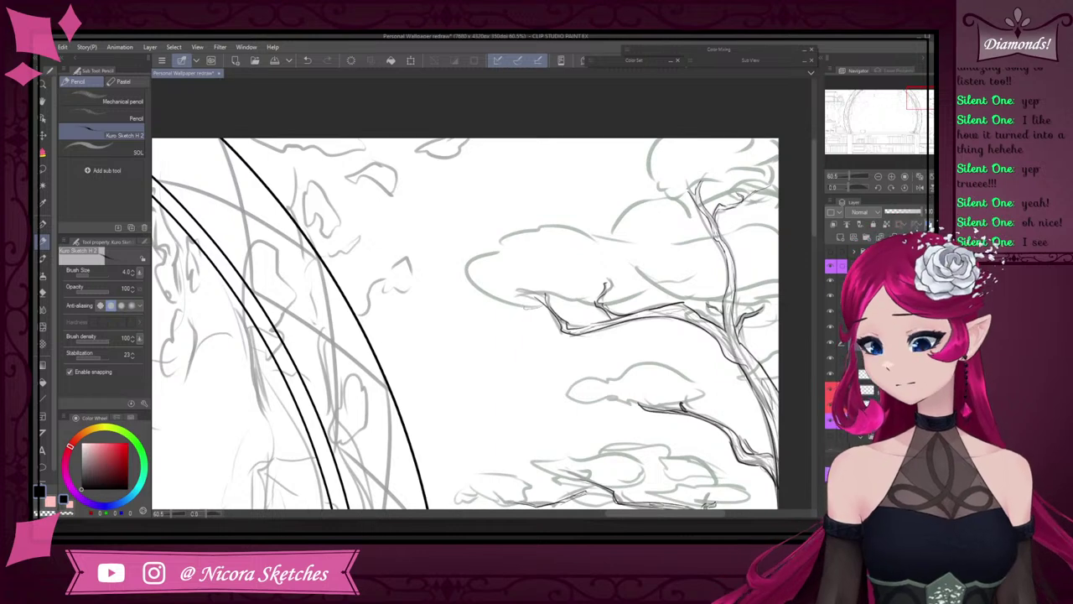
pyautogui.moveTo(527, 306)
pyautogui.mouseDown()
pyautogui.moveTo(475, 285)
pyautogui.moveTo(473, 251)
pyautogui.moveTo(512, 248)
pyautogui.moveTo(497, 240)
pyautogui.moveTo(508, 230)
pyautogui.moveTo(563, 224)
pyautogui.moveTo(597, 240)
pyautogui.mouseUp()
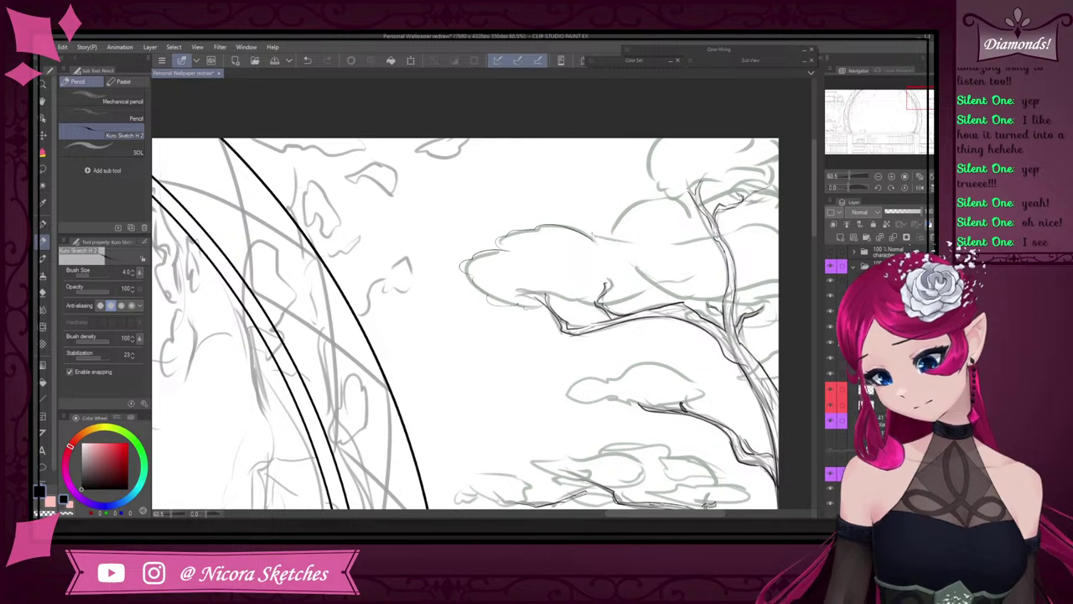
pyautogui.hotkey('ctrl', 'z')
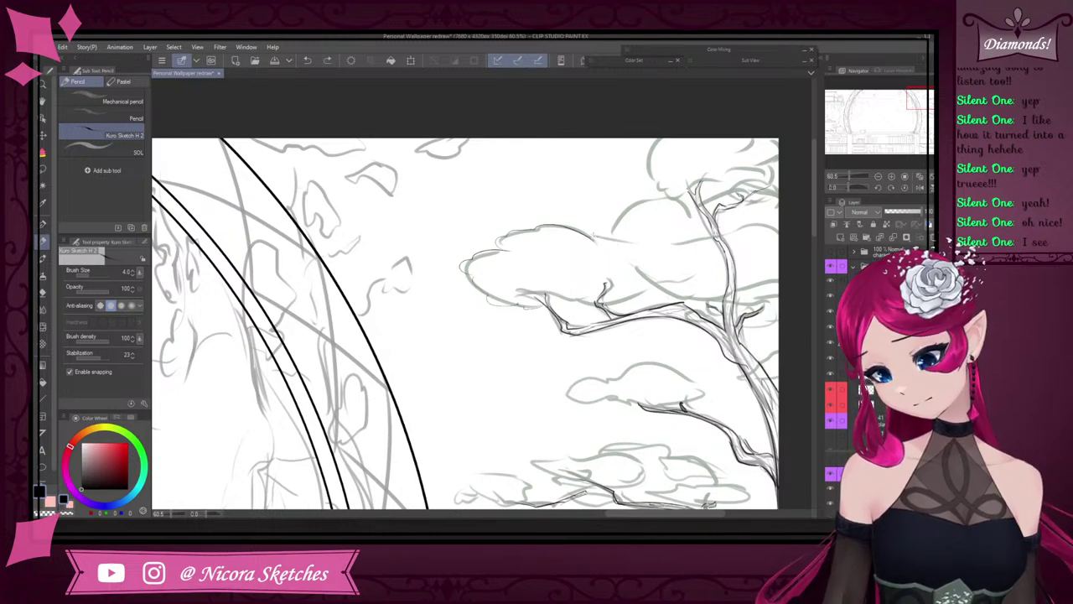
pyautogui.moveTo(587, 236); pyautogui.dragTo(642, 241)
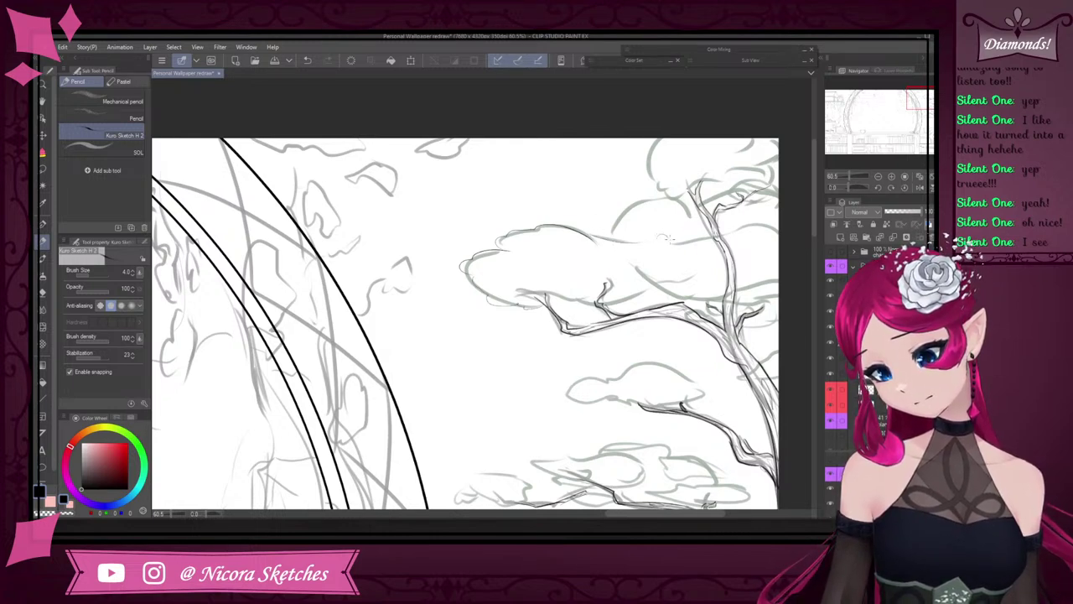
pyautogui.hotkey('ctrl', 'z')
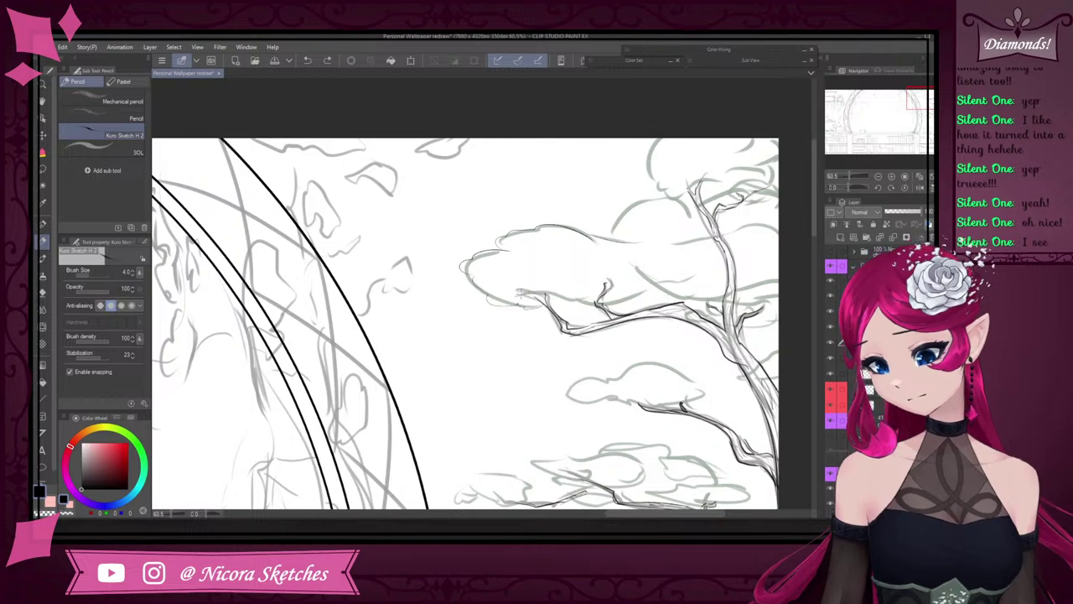
pyautogui.moveTo(520, 293)
pyautogui.mouseDown()
pyautogui.moveTo(591, 299)
pyautogui.moveTo(563, 305)
pyautogui.mouseUp()
pyautogui.hotkey('ctrl', 'z')
pyautogui.scroll(3, 580, 304)
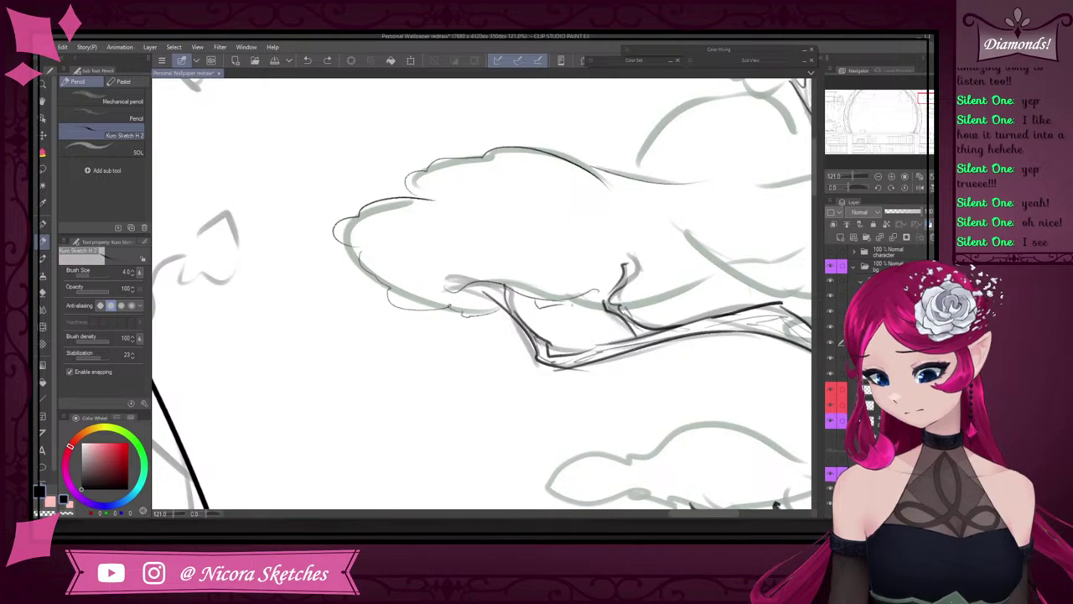
# - Hide the rough sketch to check the whole drawing, and clear the trial foliage outline
pyautogui.scroll(-5, 636, 255)
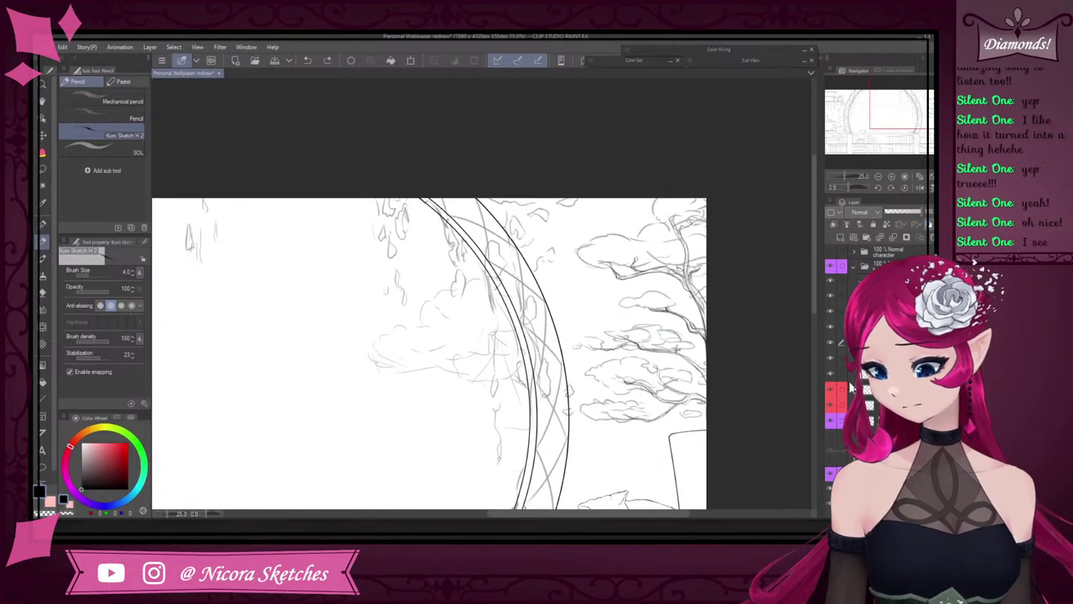
pyautogui.click(833, 426)
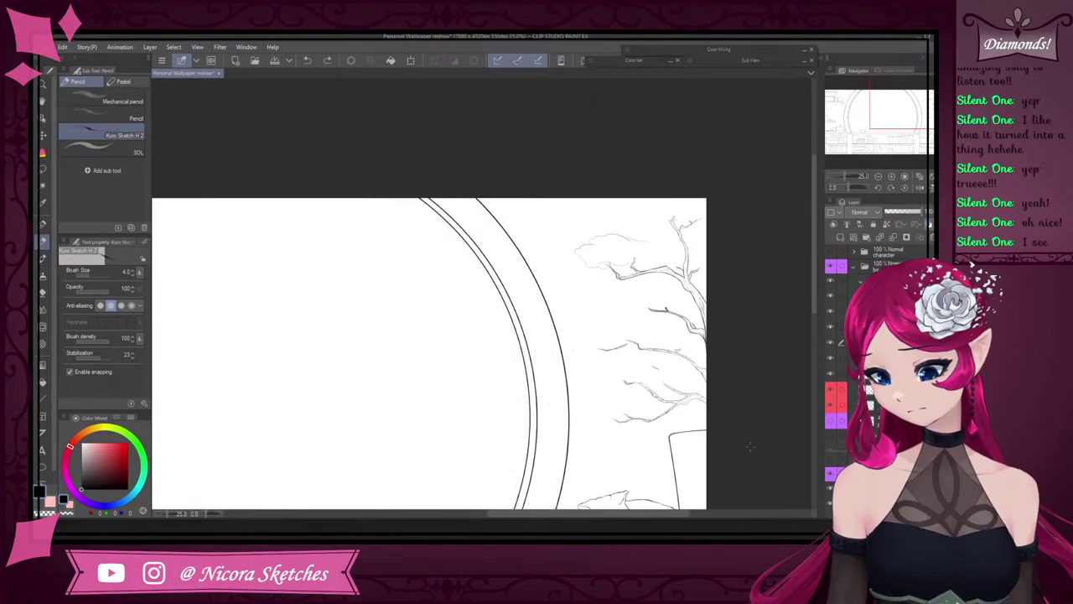
pyautogui.hotkey('ctrl', '-')
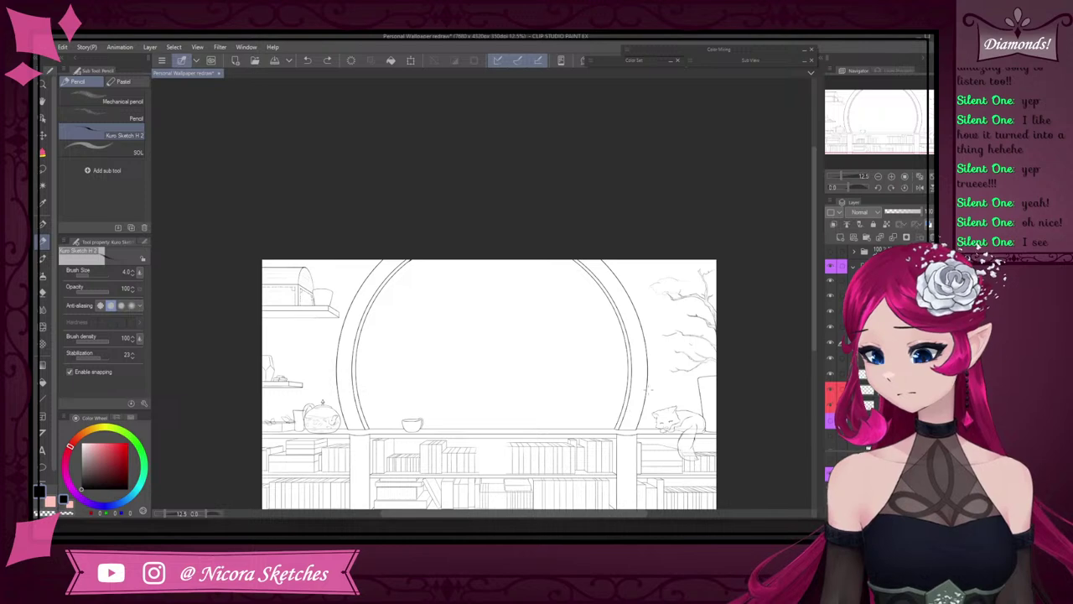
pyautogui.scroll(1, 648, 390)
pyautogui.click(920, 176)
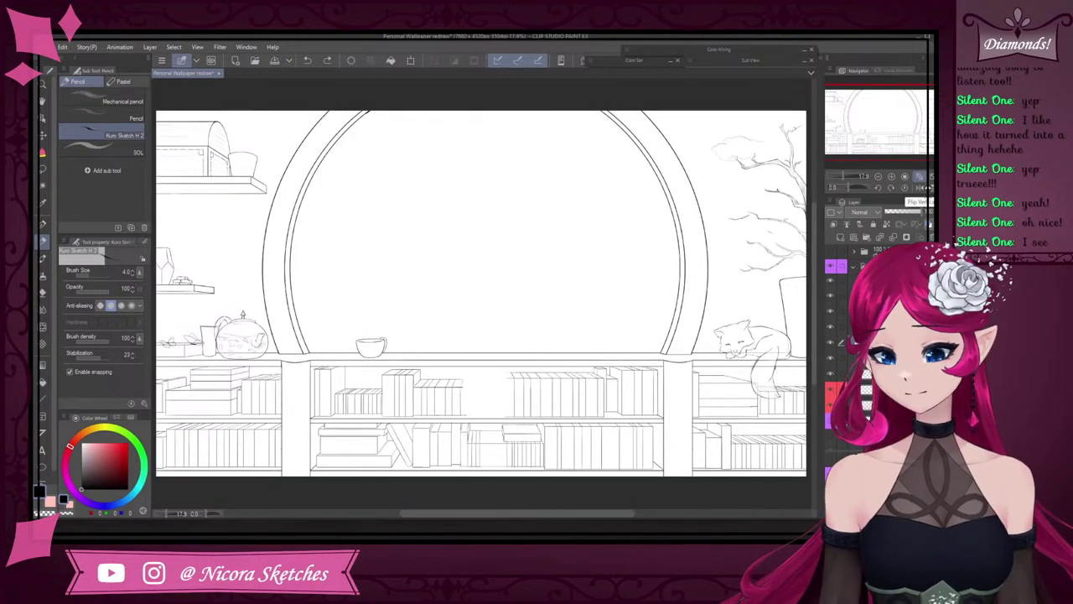
pyautogui.hotkey('ctrl', 'shift', 'n')
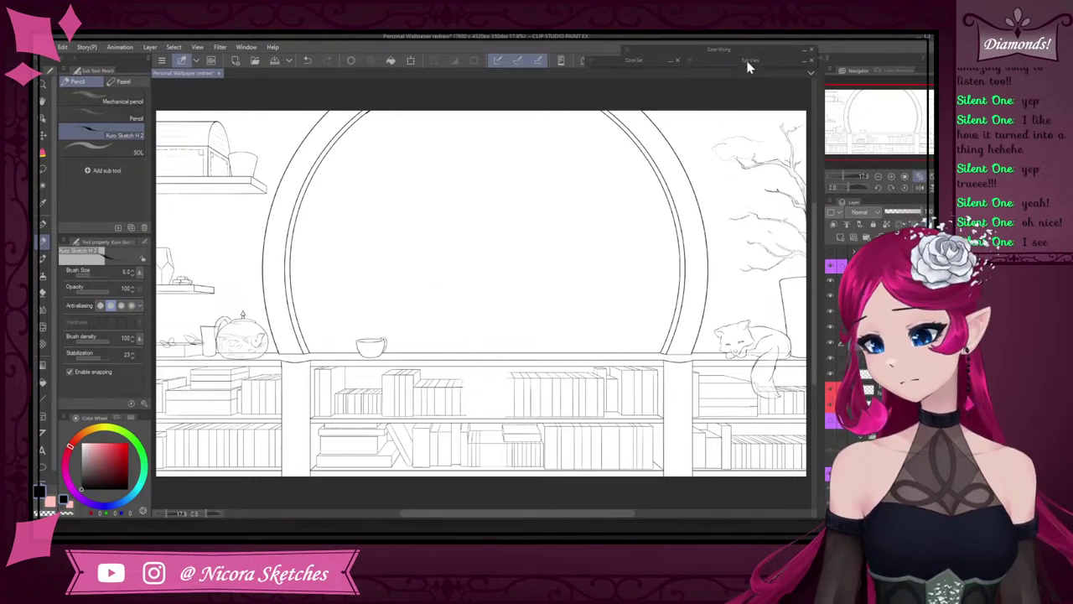
pyautogui.click(351, 64)
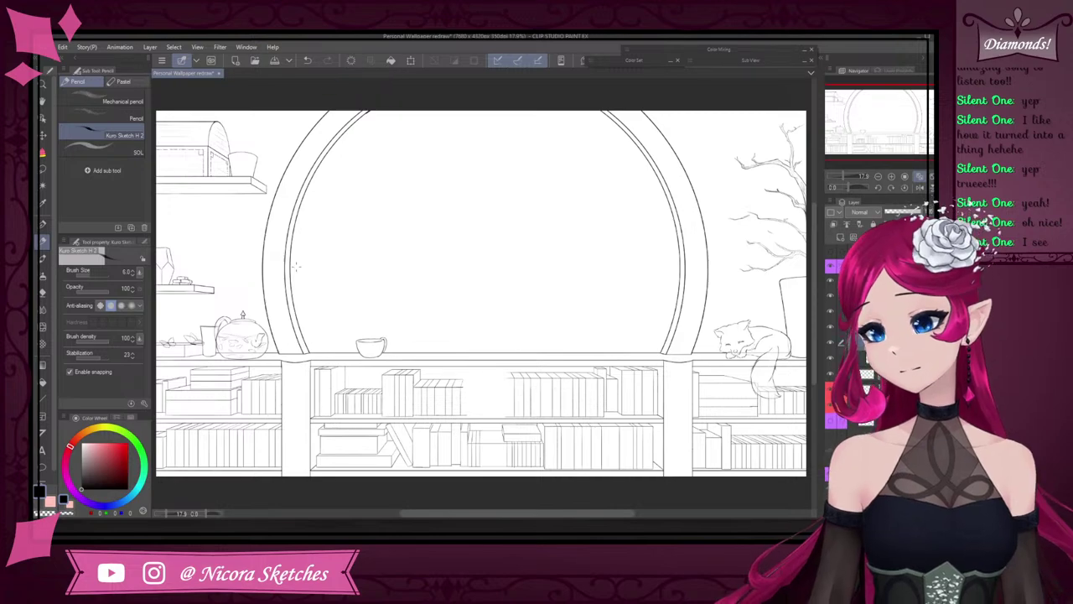
# - Show the rough sketch again and outline the lower edge and tip of the upper foliage mass with the pencil at size 6
pyautogui.click(837, 413)
pyautogui.scroll(-6, 735, 184)
pyautogui.scroll(10, 770, 150)
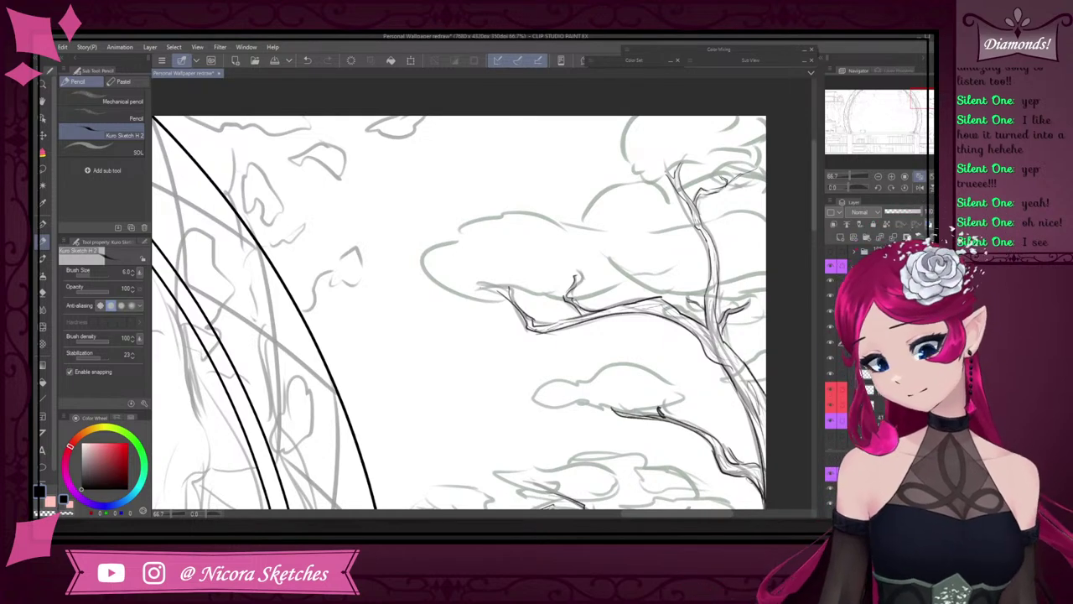
pyautogui.moveTo(492, 298); pyautogui.dragTo(432, 274)
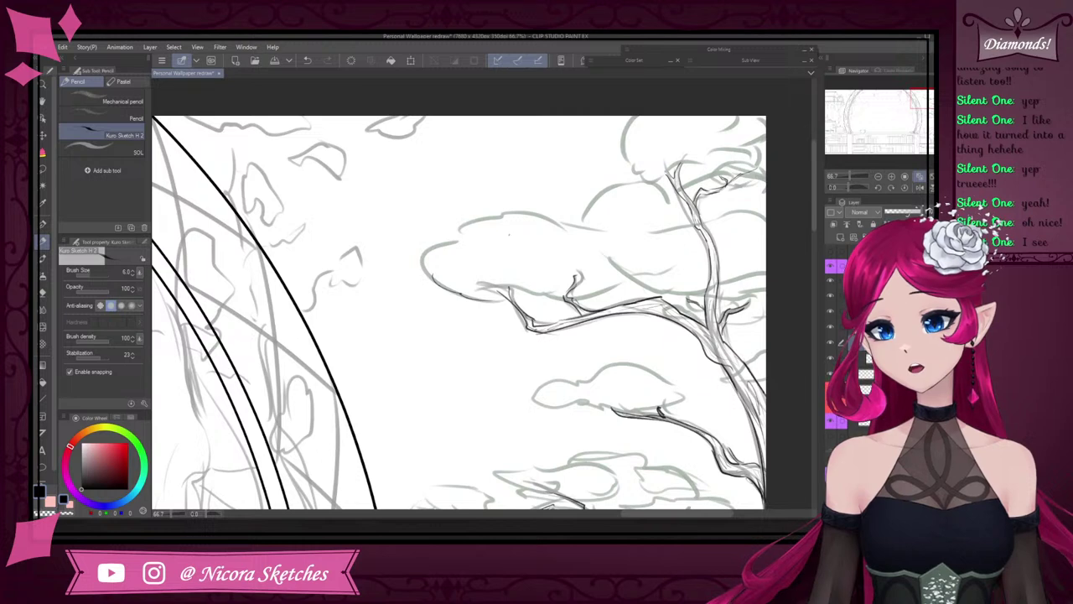
pyautogui.moveTo(447, 241)
pyautogui.mouseDown()
pyautogui.moveTo(435, 233)
pyautogui.moveTo(419, 265)
pyautogui.moveTo(427, 253)
pyautogui.mouseUp()
pyautogui.scroll(-3, 488, 217)
pyautogui.scroll(2, 495, 216)
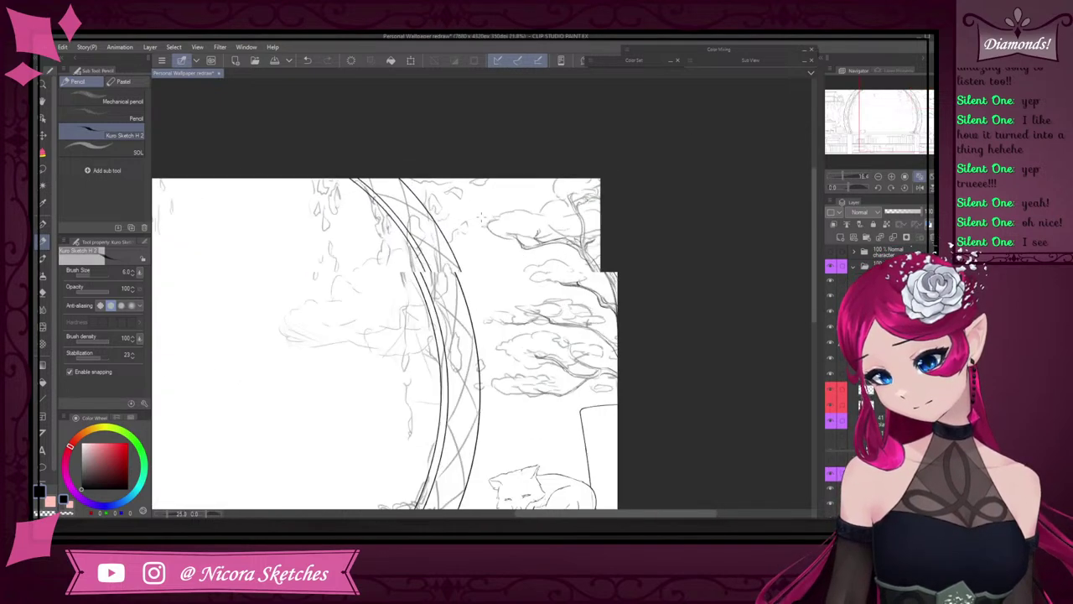
# - Draw jagged leaf shapes along the upper edge of the foliage mass and small leaves by the branch end
pyautogui.scroll(-2, 535, 213)
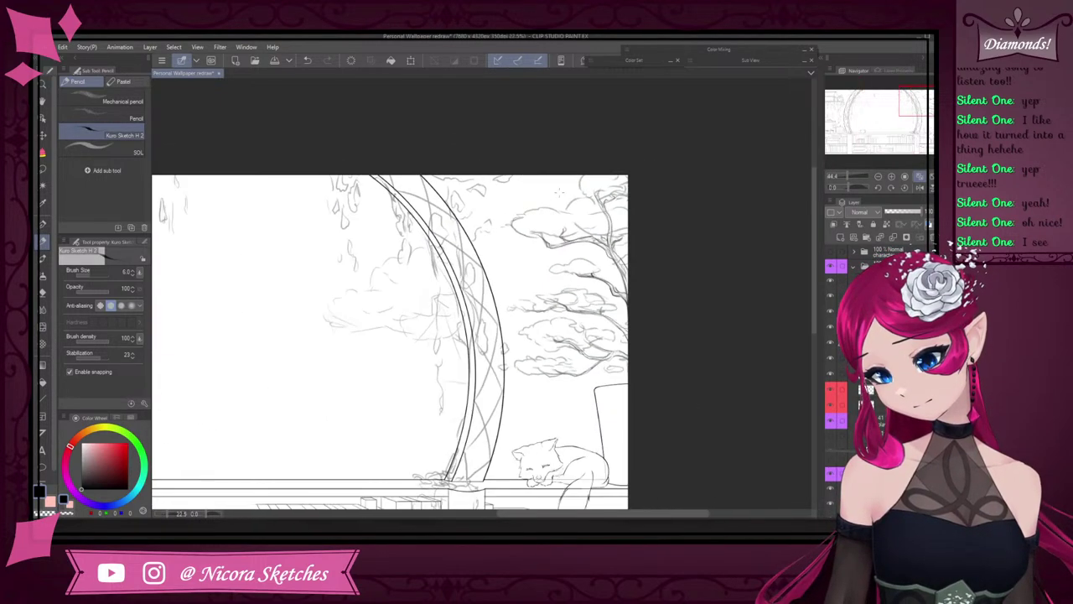
pyautogui.scroll(3, 545, 216)
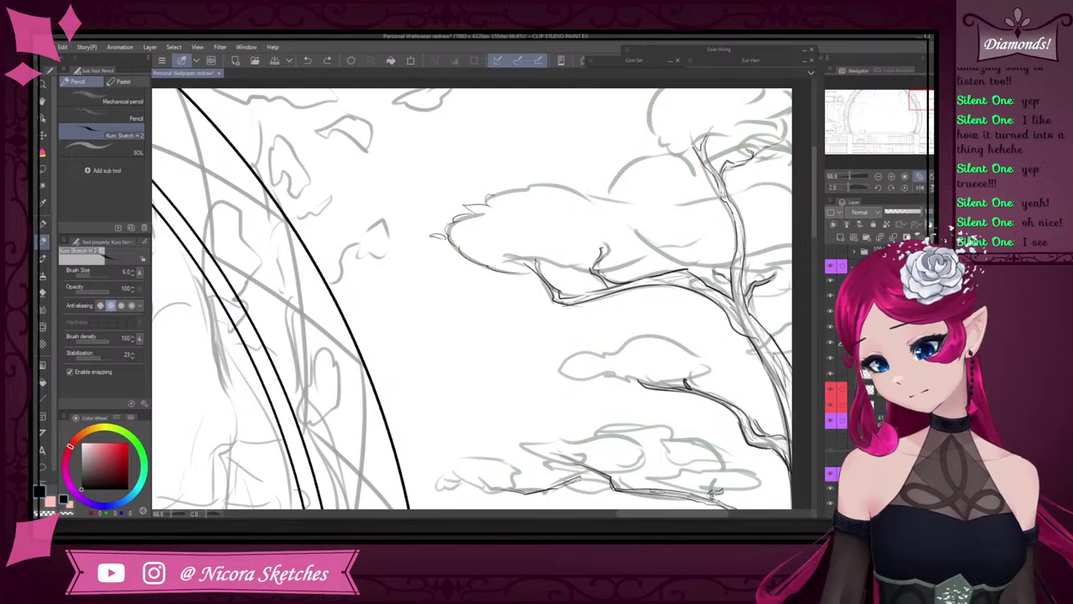
pyautogui.moveTo(491, 197); pyautogui.dragTo(512, 192)
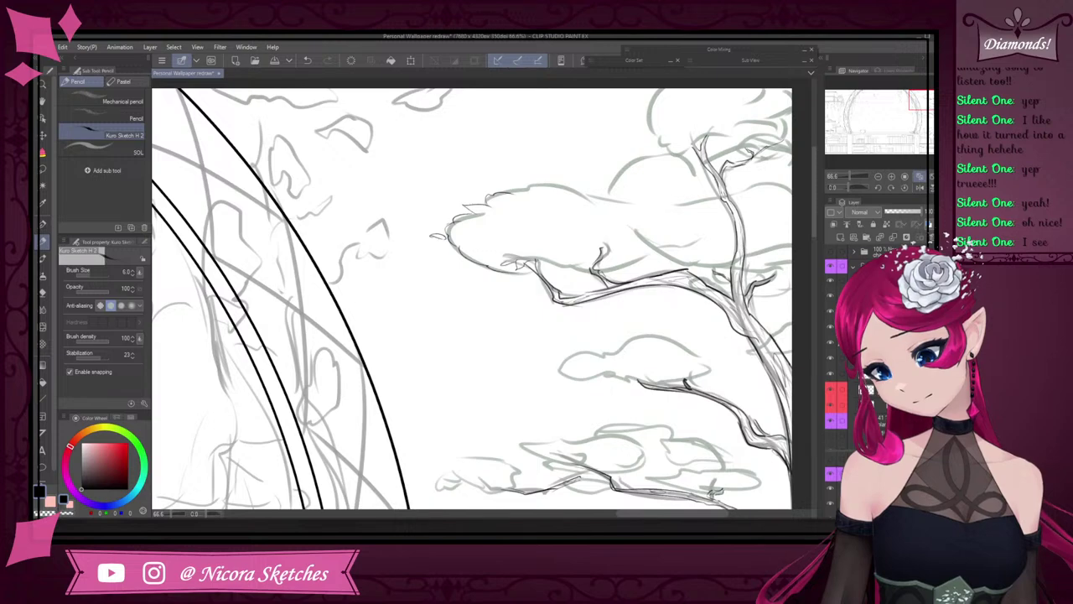
pyautogui.scroll(-2, 499, 218)
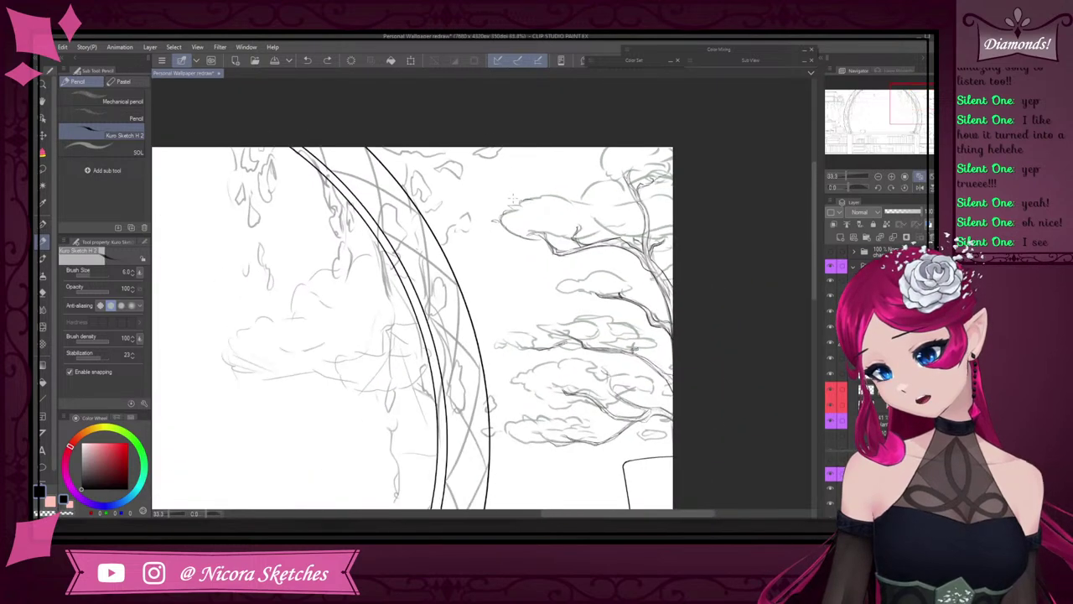
pyautogui.scroll(3, 513, 199)
# - Erase the jagged leaf strokes around the tip and upper edge of the foliage mass with the Hard eraser
pyautogui.press('e')
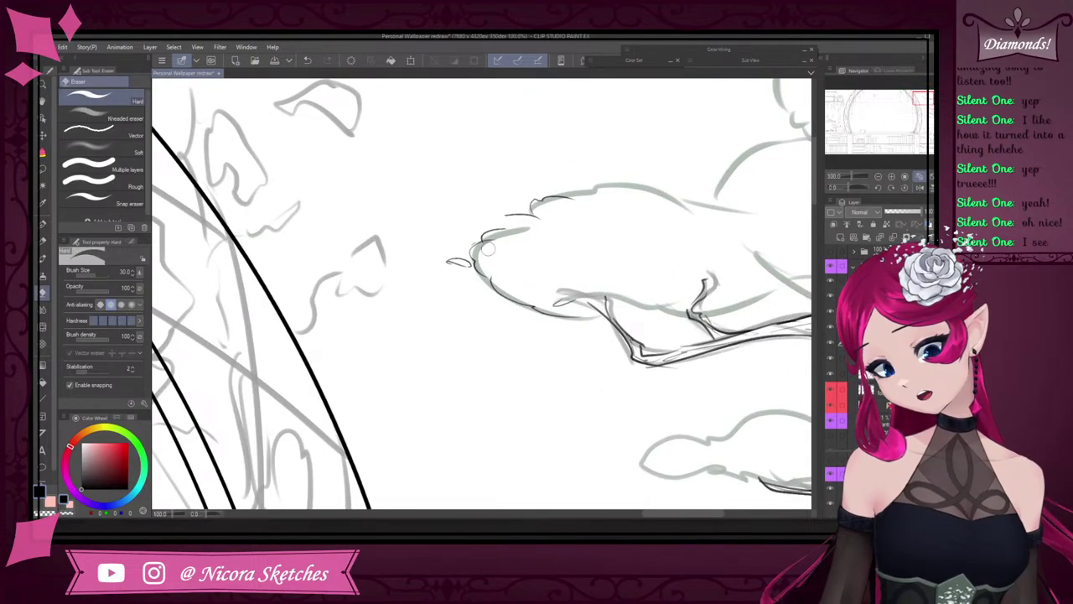
pyautogui.moveTo(488, 248)
pyautogui.mouseDown()
pyautogui.moveTo(526, 238)
pyautogui.moveTo(496, 223)
pyautogui.moveTo(482, 235)
pyautogui.moveTo(523, 239)
pyautogui.moveTo(566, 202)
pyautogui.moveTo(507, 184)
pyautogui.mouseUp()
pyautogui.press('p')
pyautogui.hotkey('ctrl', 'z')
pyautogui.press('e')
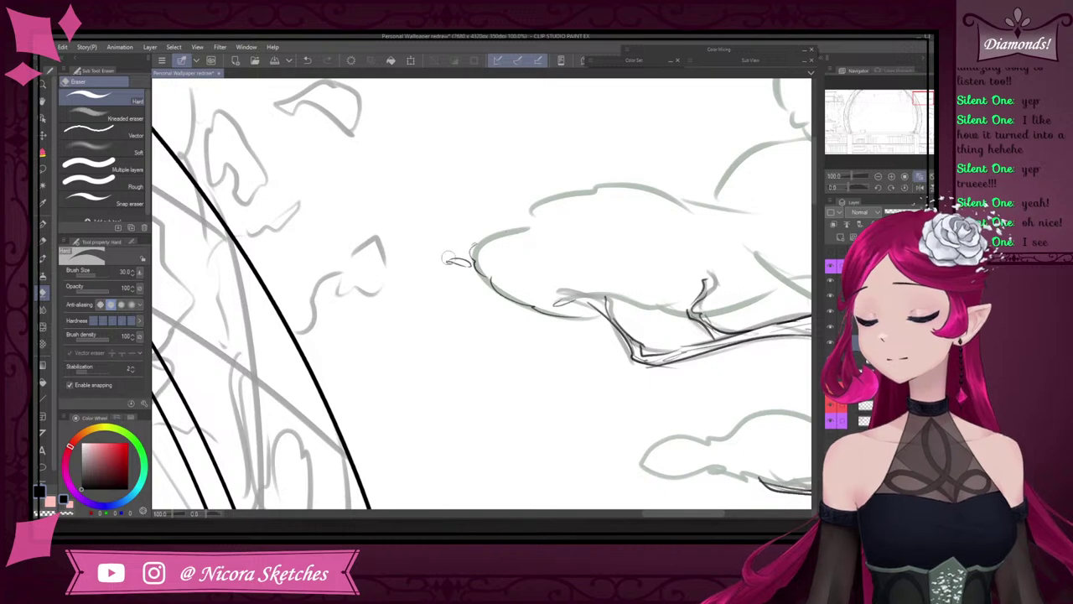
pyautogui.moveTo(455, 249)
pyautogui.mouseDown()
pyautogui.moveTo(462, 261)
pyautogui.moveTo(431, 254)
pyautogui.moveTo(461, 265)
pyautogui.moveTo(465, 248)
pyautogui.moveTo(509, 232)
pyautogui.moveTo(561, 232)
pyautogui.moveTo(523, 213)
pyautogui.moveTo(580, 202)
pyautogui.mouseUp()
# - Try redrawing the upper edge of the foliage mass with the sketch pencil
pyautogui.click(45, 241)
pyautogui.scroll(-3, 557, 231)
pyautogui.scroll(2, 509, 202)
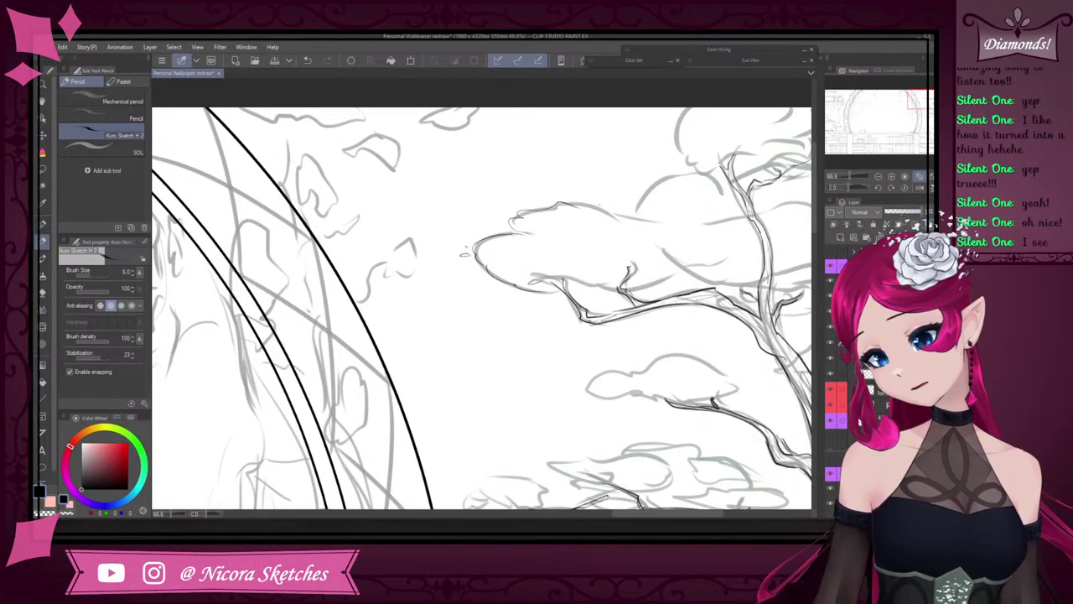
pyautogui.hotkey('ctrl', 'z')
pyautogui.hotkey('ctrl', 'z')
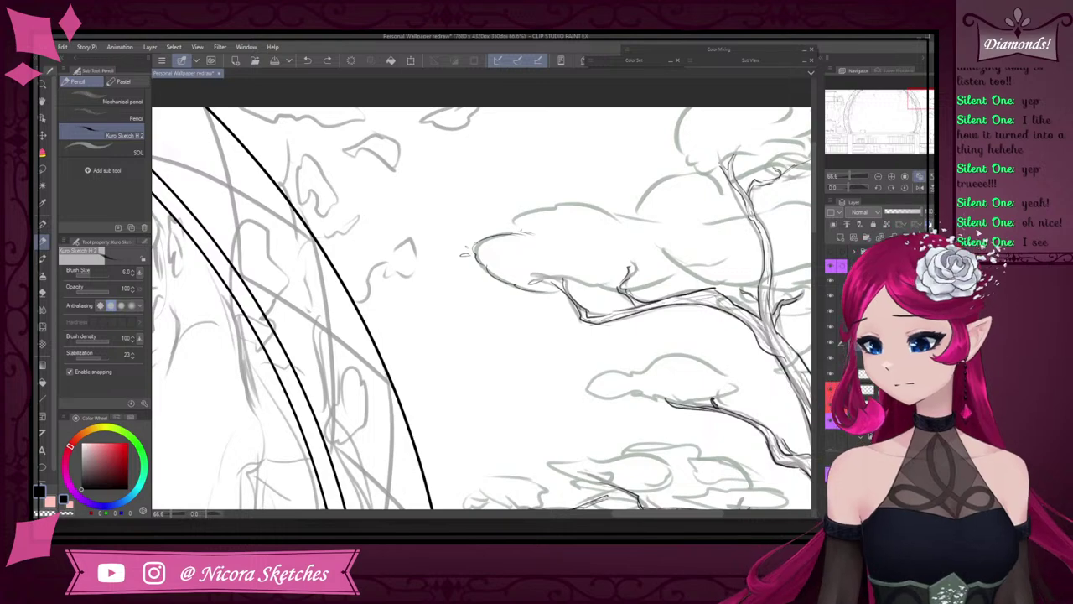
# - Outline the near end of the second lobe along the upper edge of the foliage mass with the sketch pencil
pyautogui.moveTo(509, 230); pyautogui.dragTo(526, 215)
pyautogui.scroll(-1, 628, 196)
pyautogui.scroll(-5, 627, 196)
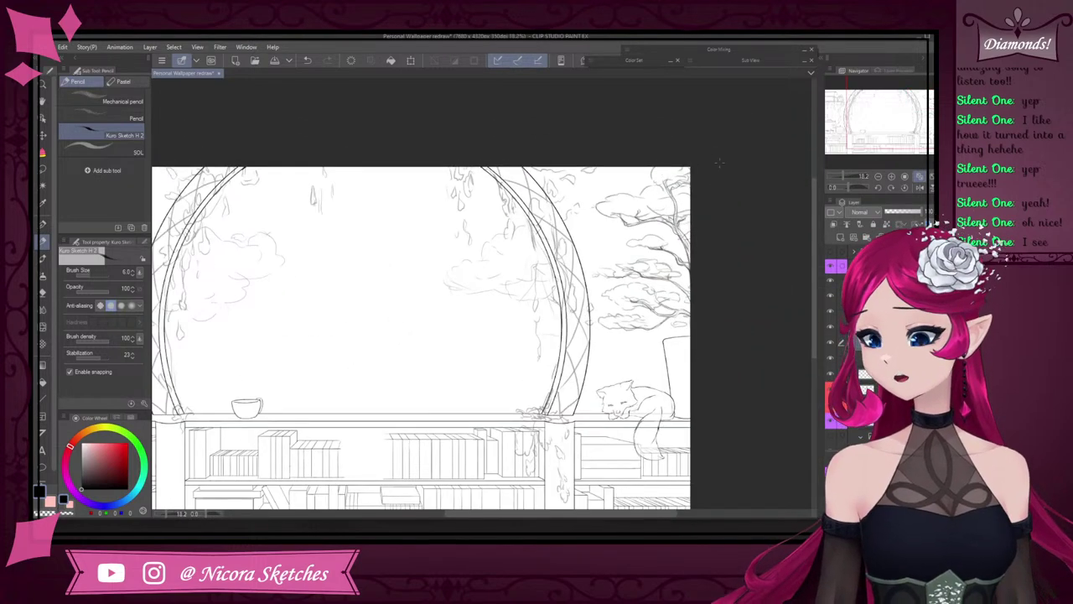
pyautogui.scroll(6, 653, 236)
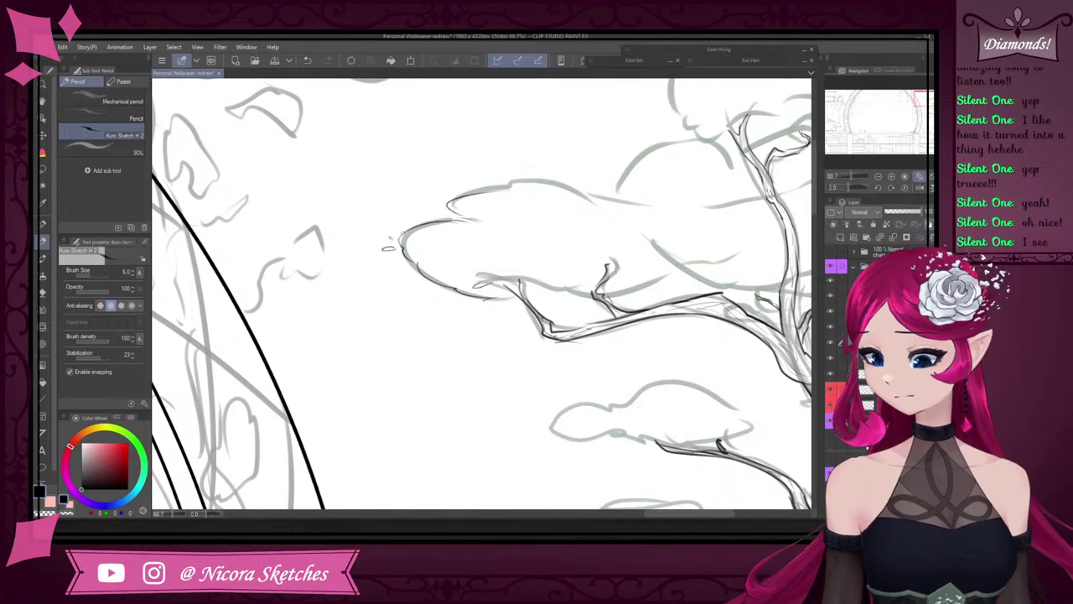
# - Add small leaves and short texture strokes along the lower edge of the foliage mass around the branch end
pyautogui.moveTo(494, 302)
pyautogui.mouseDown()
pyautogui.moveTo(560, 292)
pyautogui.moveTo(528, 301)
pyautogui.moveTo(520, 285)
pyautogui.moveTo(535, 293)
pyautogui.moveTo(527, 294)
pyautogui.moveTo(573, 288)
pyautogui.mouseUp()
pyautogui.hotkey('ctrl', 'z')
pyautogui.hotkey('ctrl', 'z')
pyautogui.hotkey('ctrl', 'z')
pyautogui.hotkey('ctrl', 'y')
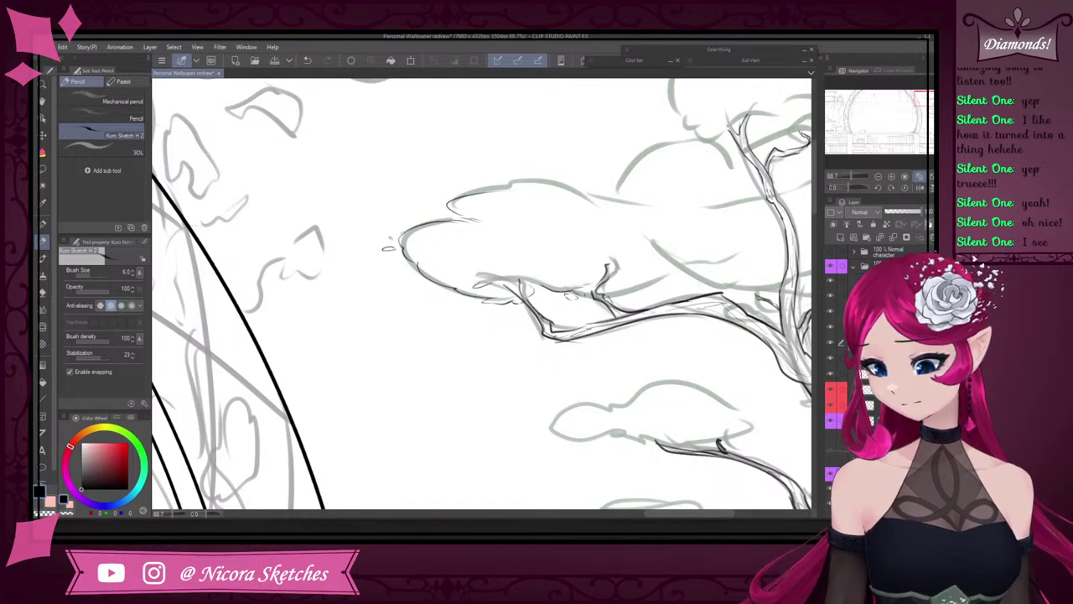
pyautogui.moveTo(570, 290)
pyautogui.mouseDown()
pyautogui.moveTo(596, 284)
pyautogui.moveTo(469, 279)
pyautogui.mouseUp()
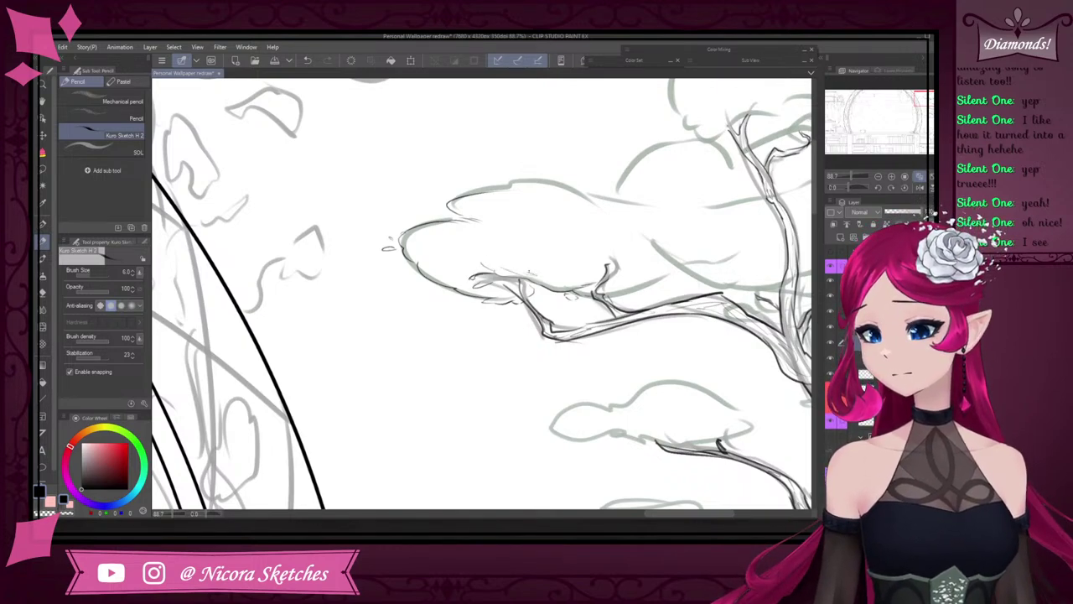
# - Trace the upper edge of the second lobe down to its overlap with the rounded lobe, redrawing the stroke until it fits the sketch
pyautogui.scroll(-6, 616, 214)
pyautogui.scroll(4, 616, 214)
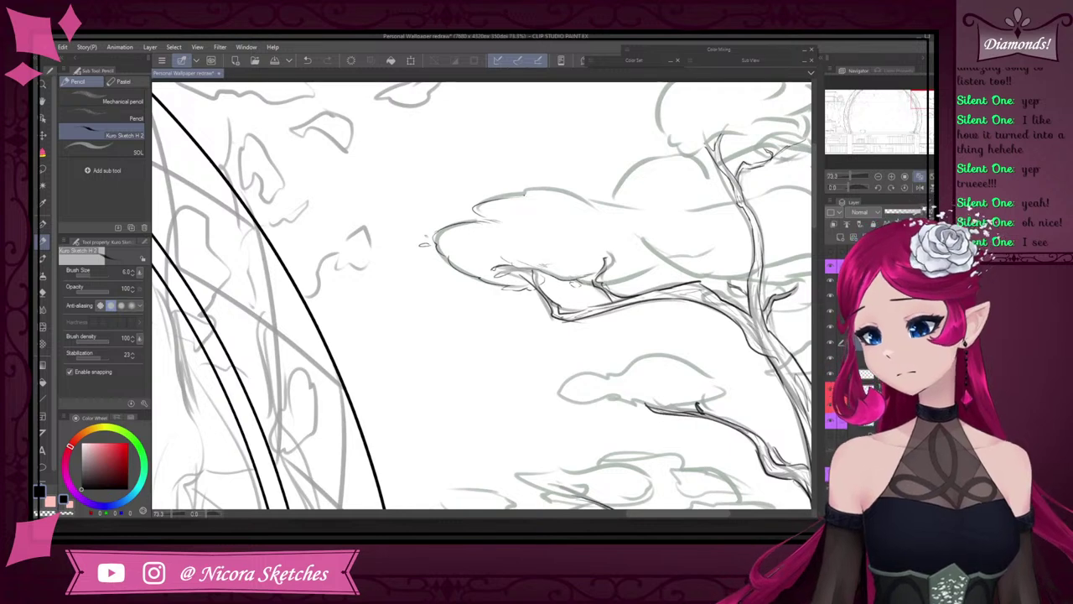
pyautogui.moveTo(523, 193); pyautogui.dragTo(655, 204)
pyautogui.hotkey('ctrl', 'z')
pyautogui.hotkey('ctrl', 'z')
pyautogui.moveTo(588, 200); pyautogui.dragTo(657, 204)
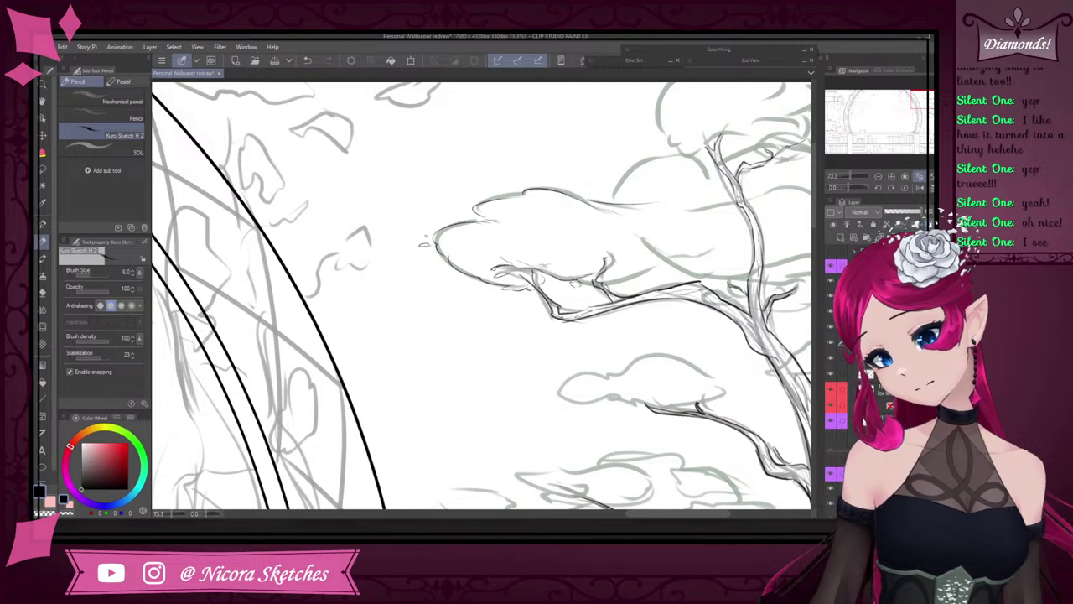
pyautogui.hotkey('ctrl', 'z')
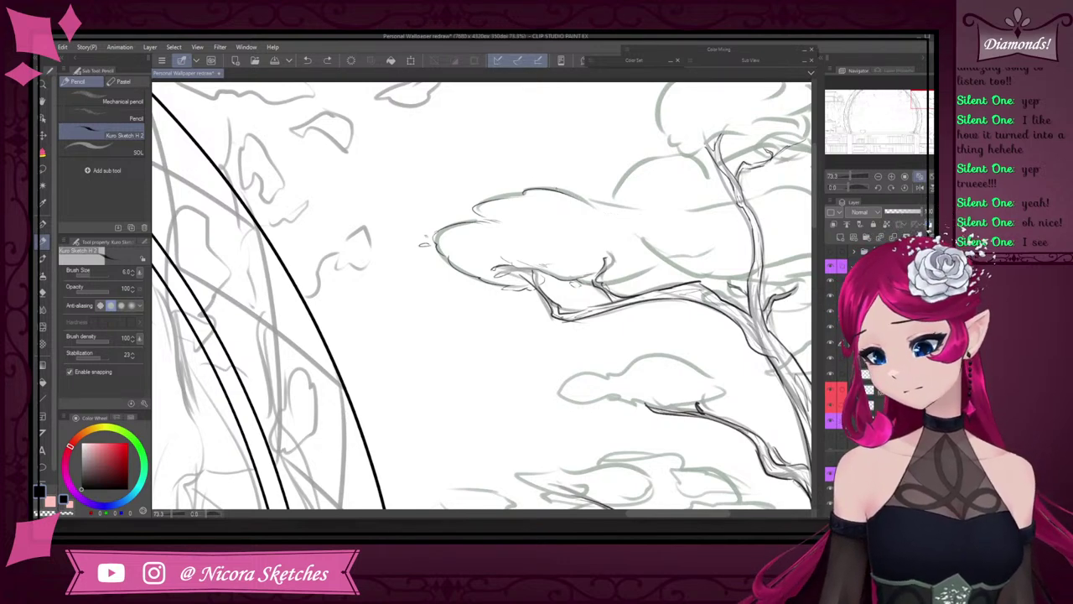
pyautogui.moveTo(523, 192); pyautogui.dragTo(659, 207)
pyautogui.hotkey('ctrl', 'z')
pyautogui.moveTo(593, 202); pyautogui.dragTo(642, 209)
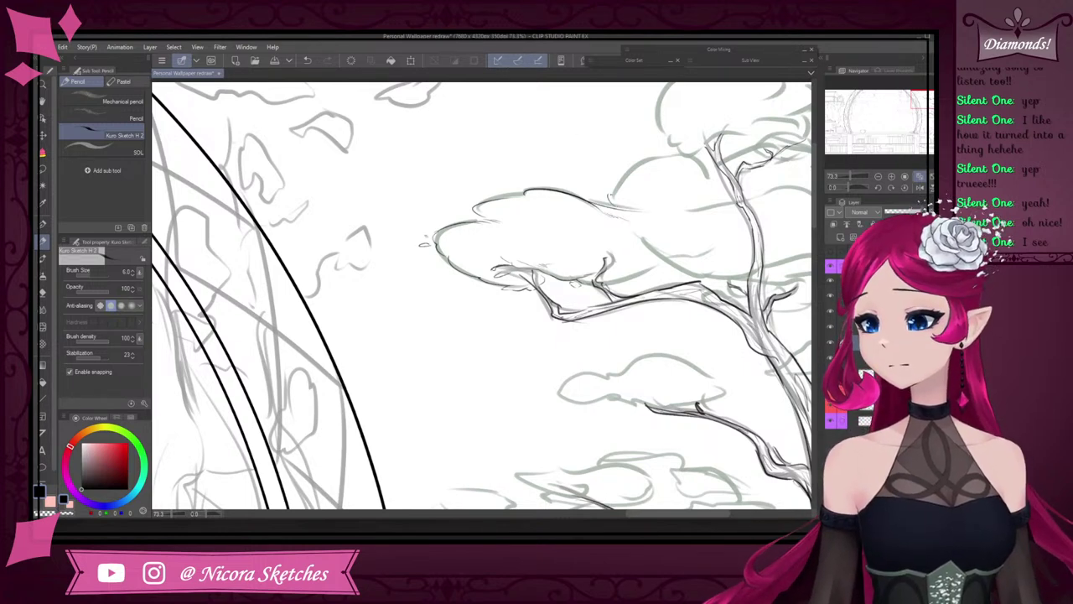
# - Outline the rounded lobe up to the tree's upper trunk and add small leaves above the neighbouring lobe
pyautogui.moveTo(614, 196); pyautogui.dragTo(628, 175)
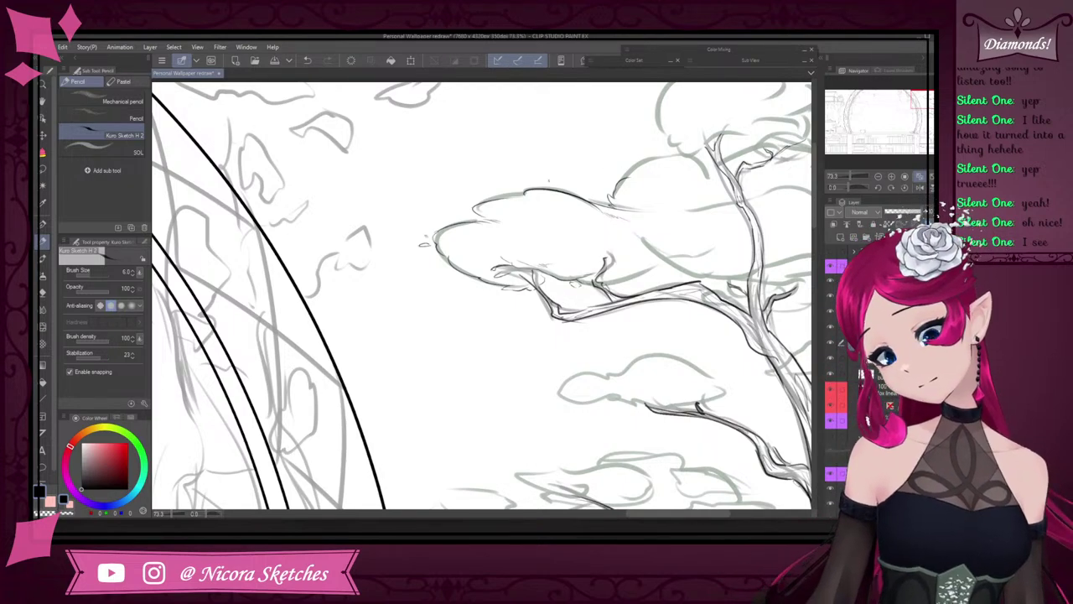
pyautogui.scroll(-4, 616, 161)
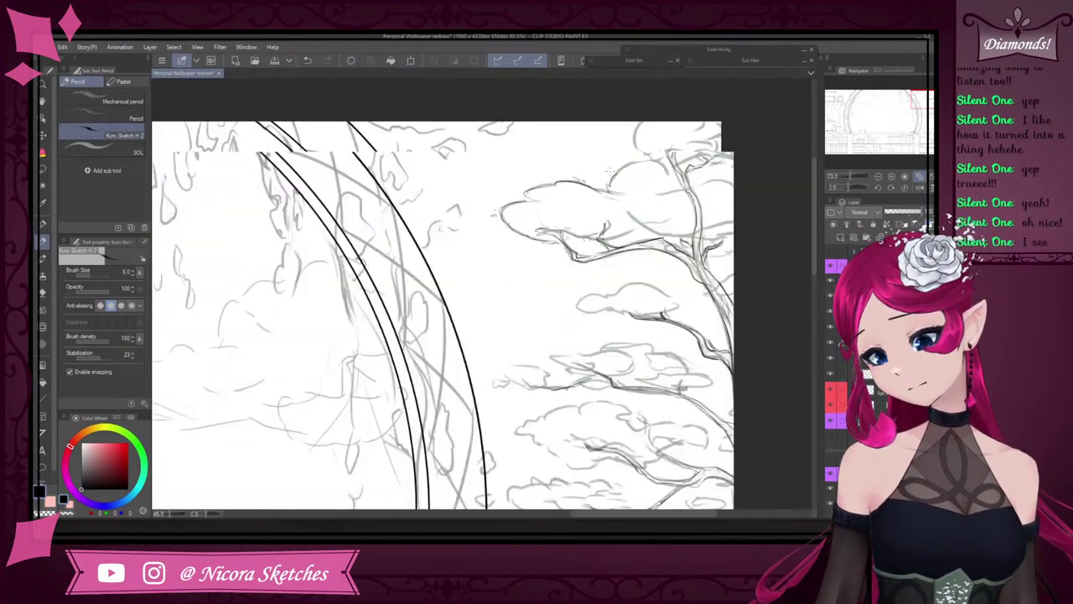
pyautogui.scroll(3, 629, 159)
pyautogui.scroll(5, 610, 153)
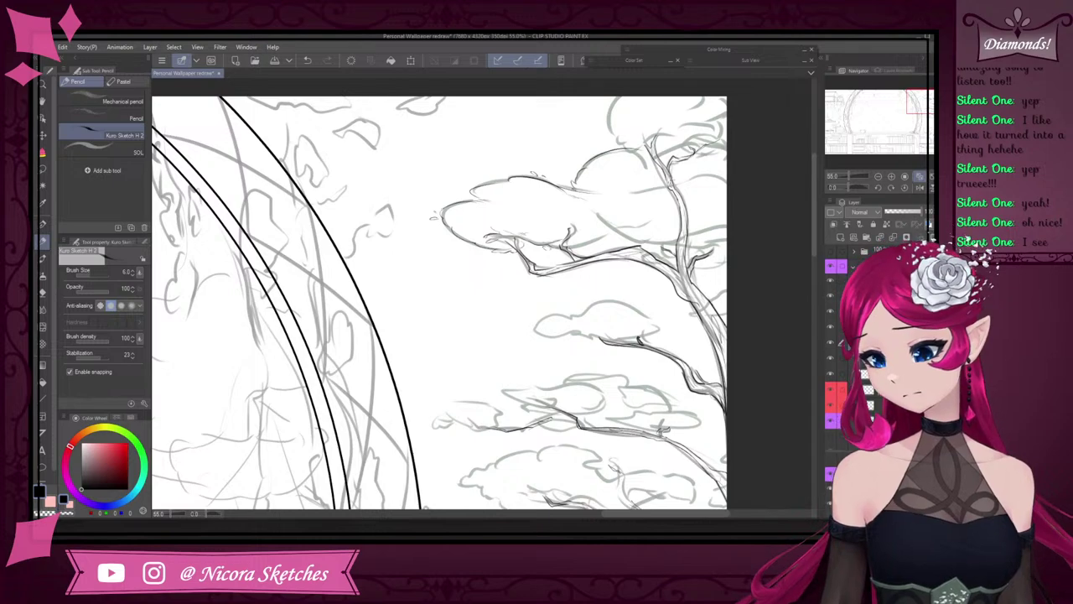
pyautogui.moveTo(579, 165); pyautogui.dragTo(612, 158)
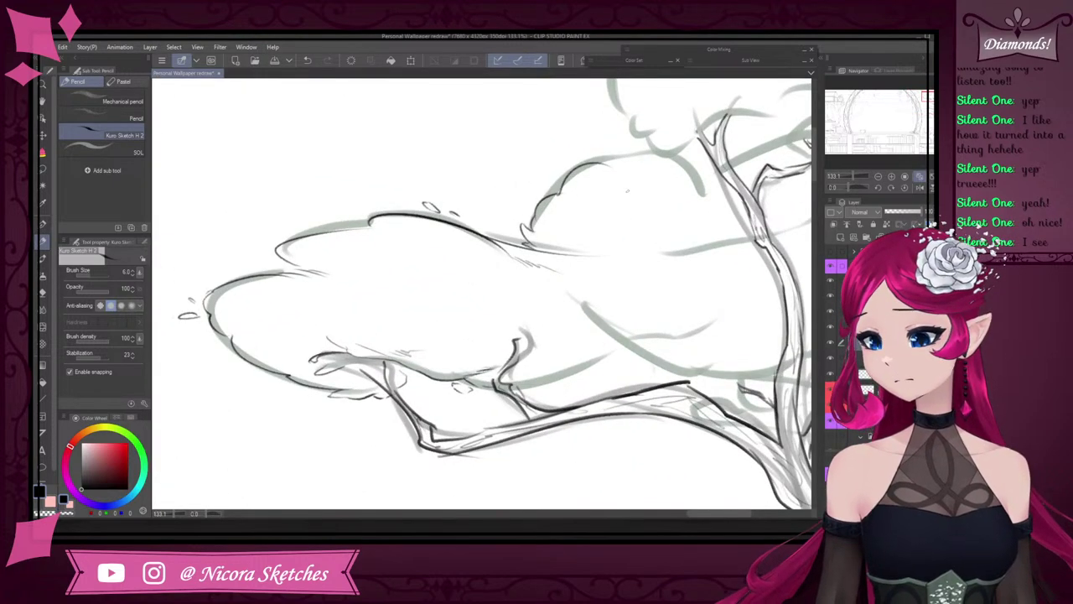
pyautogui.hotkey('ctrl', 'z')
pyautogui.moveTo(558, 193)
pyautogui.mouseDown()
pyautogui.moveTo(630, 148)
pyautogui.moveTo(693, 177)
pyautogui.mouseUp()
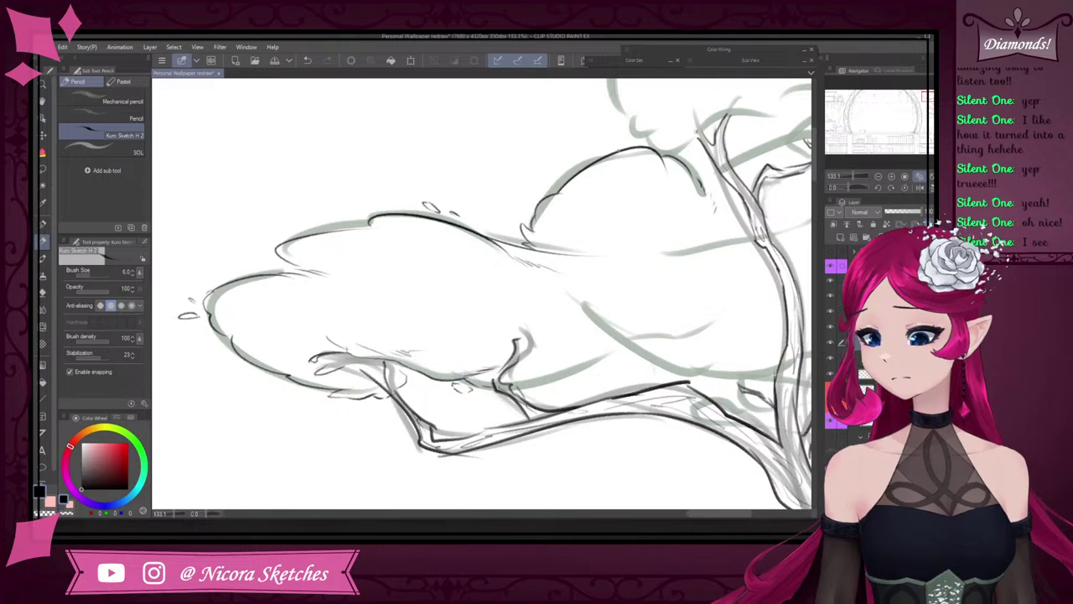
# - Draw the foliage contour on both sides of the trunk behind the rounded lobe, with small leaves beside the trunk
pyautogui.scroll(-9, 658, 256)
pyautogui.scroll(6, 709, 255)
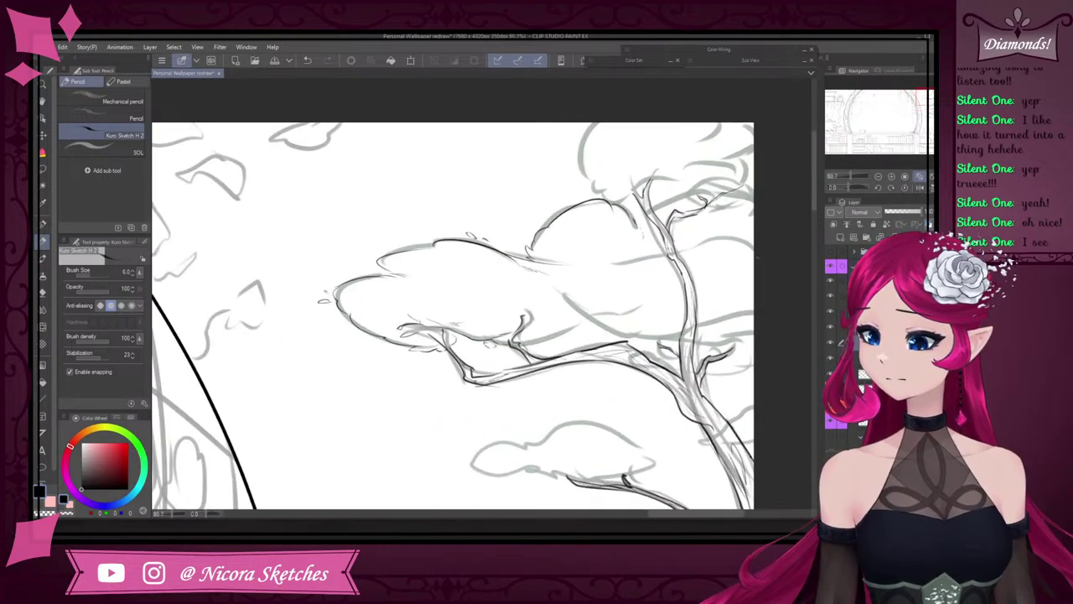
pyautogui.moveTo(602, 267); pyautogui.dragTo(652, 251)
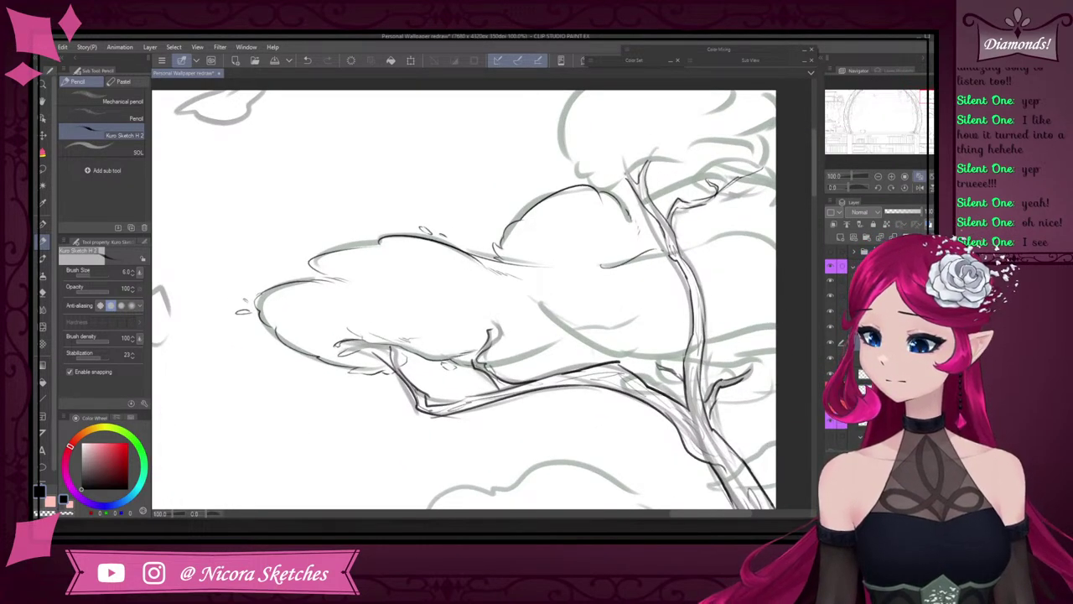
pyautogui.scroll(2, 658, 251)
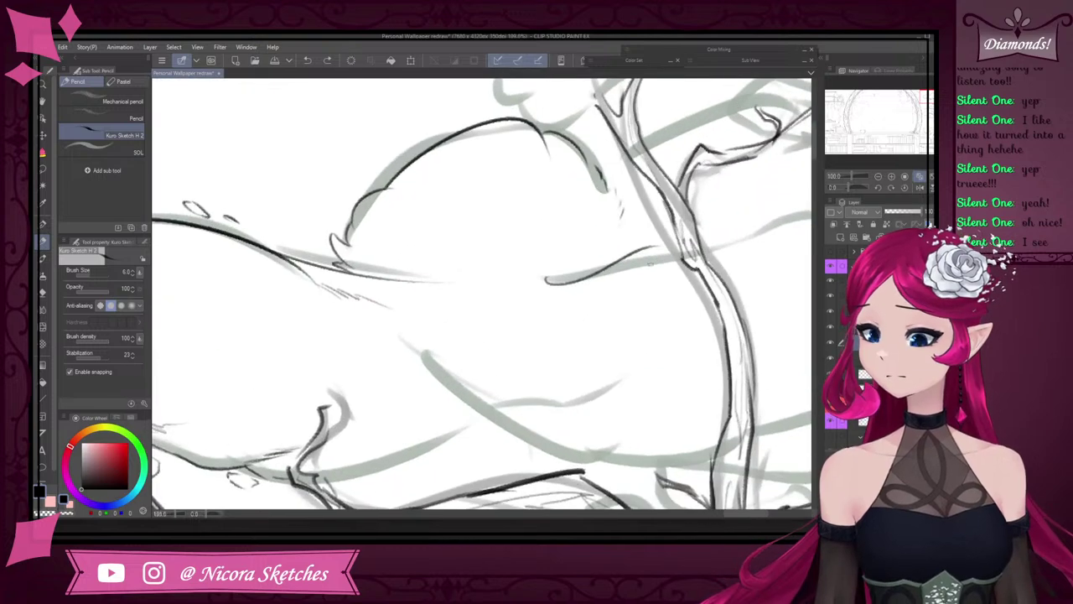
pyautogui.moveTo(624, 229); pyautogui.dragTo(609, 248)
pyautogui.scroll(-2, 482, 294)
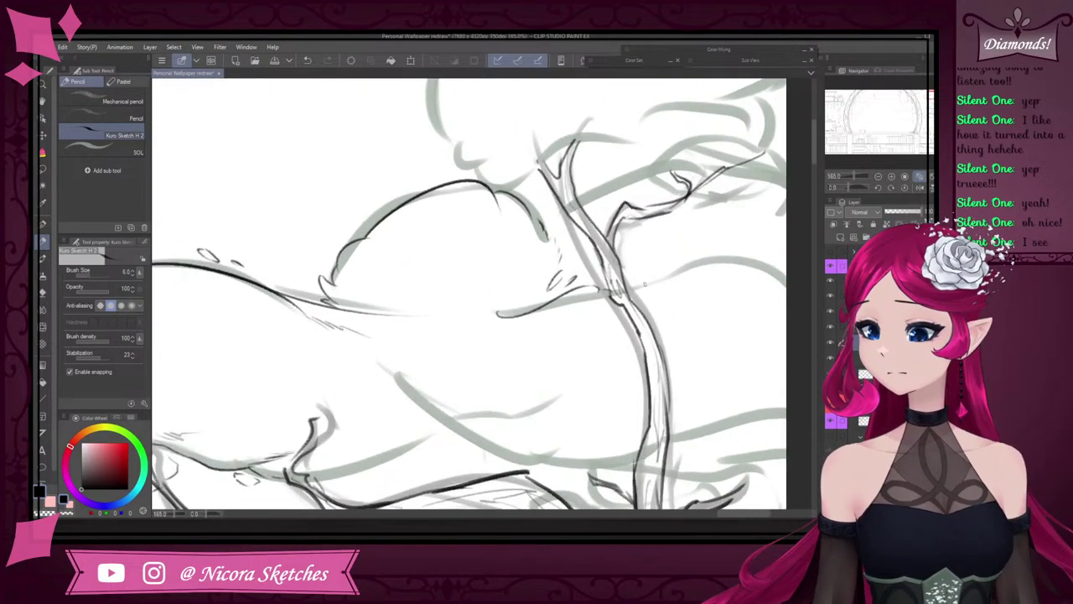
pyautogui.moveTo(644, 285)
pyautogui.mouseDown()
pyautogui.moveTo(694, 265)
pyautogui.moveTo(786, 253)
pyautogui.mouseUp()
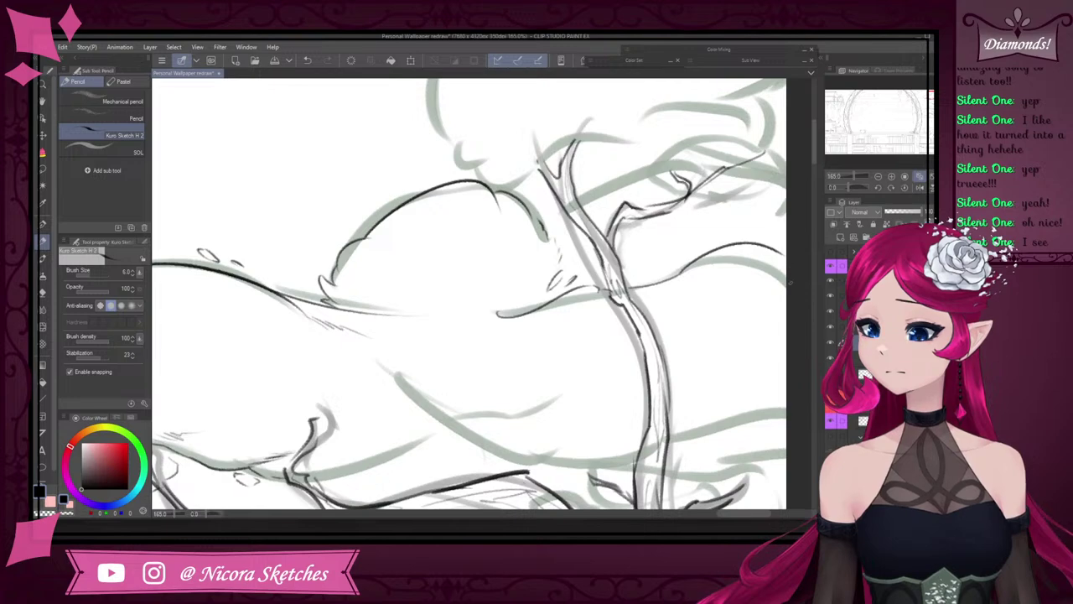
# - Scatter small leaves inside the foliage mass and start inking its inner fold curve near the trunk
pyautogui.scroll(-5, 781, 309)
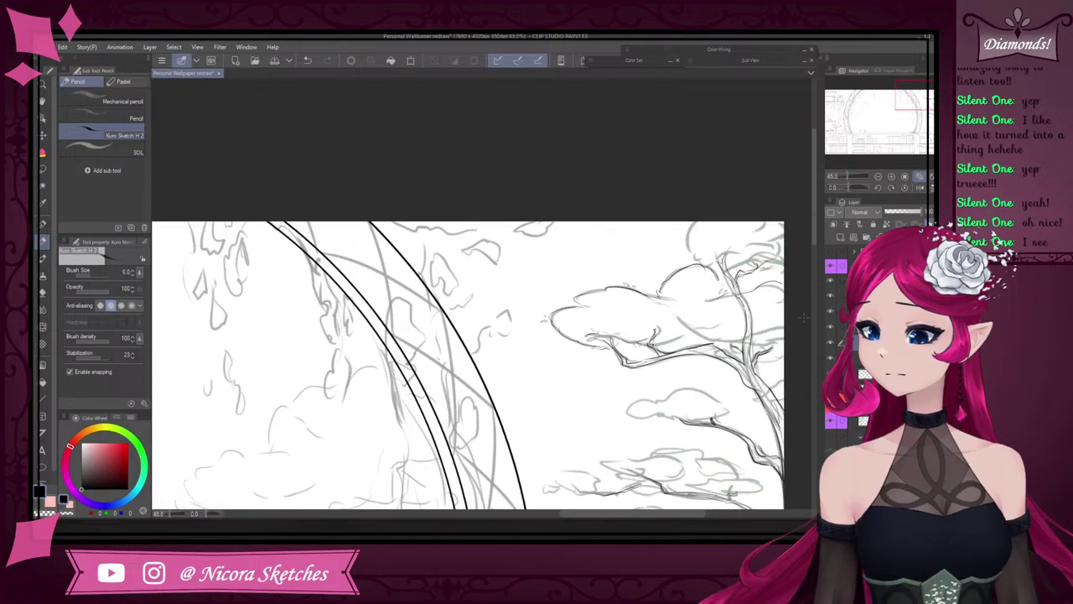
pyautogui.scroll(3, 776, 348)
pyautogui.moveTo(559, 289); pyautogui.dragTo(617, 330)
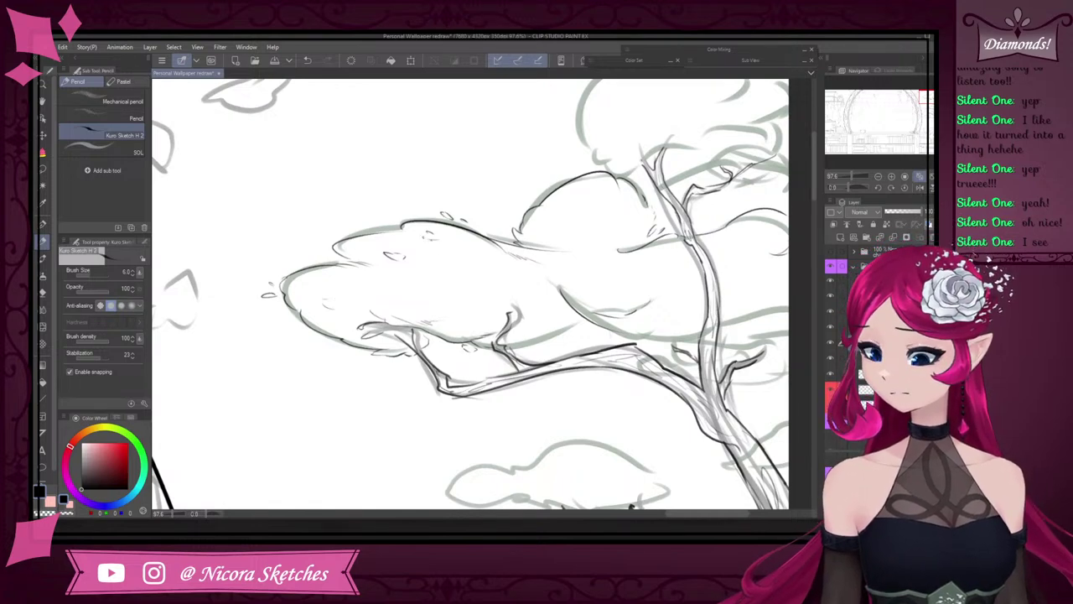
# - Trace the lower edge of the foliage mass from the small twig past the trunk and add leaf shapes beyond it
pyautogui.scroll(-5, 416, 218)
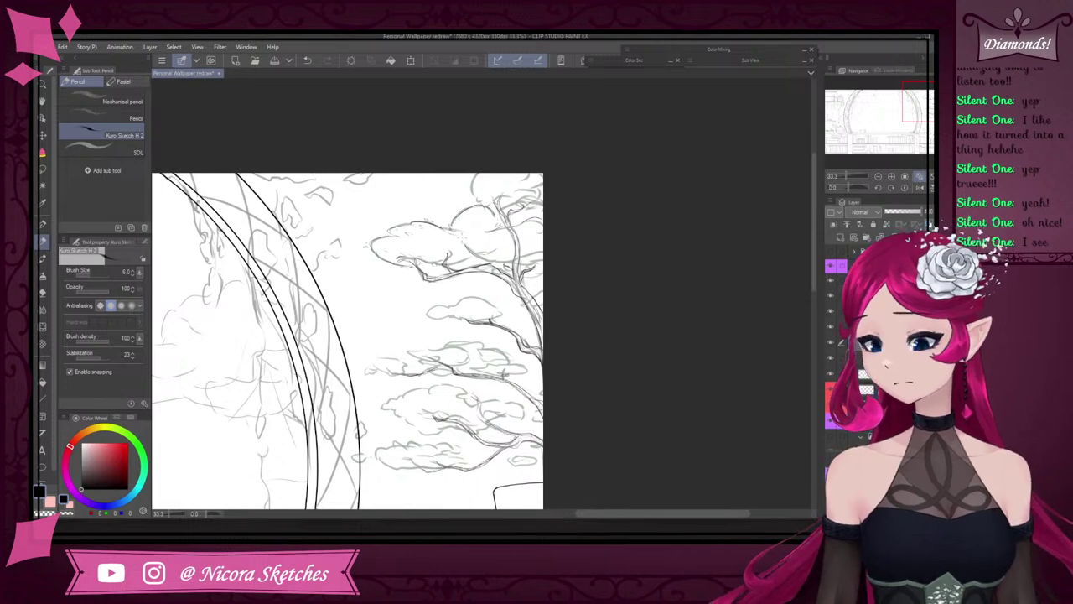
pyautogui.scroll(7, 469, 257)
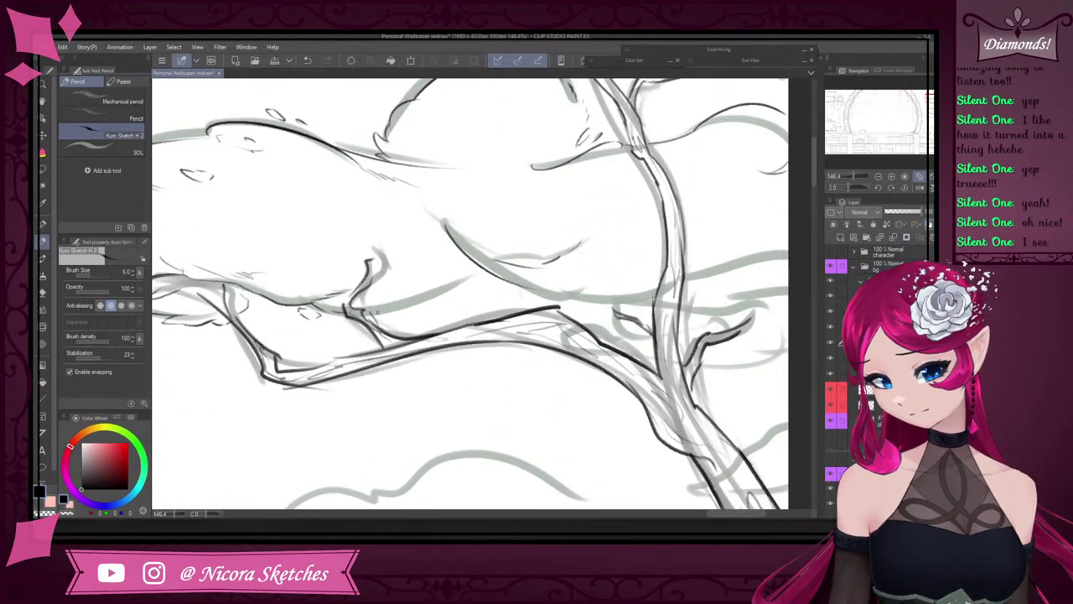
pyautogui.moveTo(374, 312); pyautogui.dragTo(459, 284)
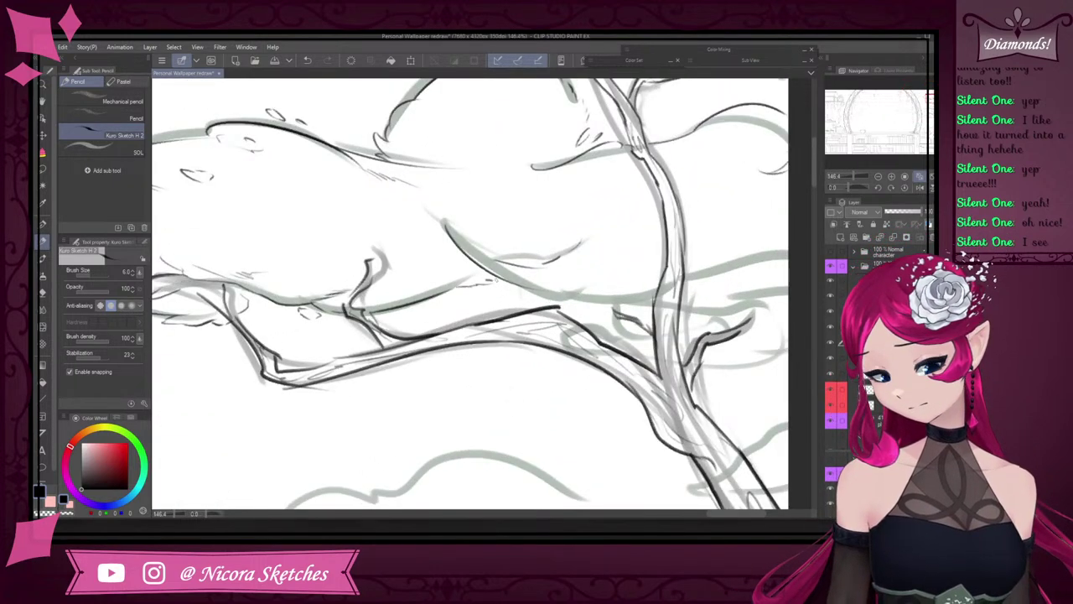
pyautogui.moveTo(489, 281)
pyautogui.mouseDown()
pyautogui.moveTo(530, 273)
pyautogui.moveTo(658, 293)
pyautogui.mouseUp()
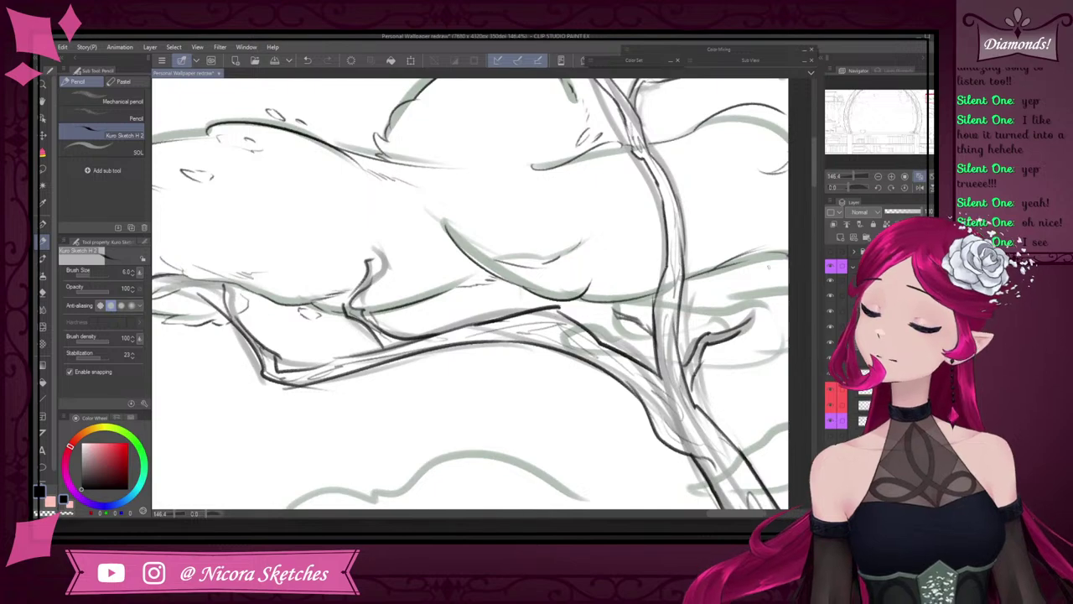
pyautogui.moveTo(767, 270); pyautogui.dragTo(737, 280)
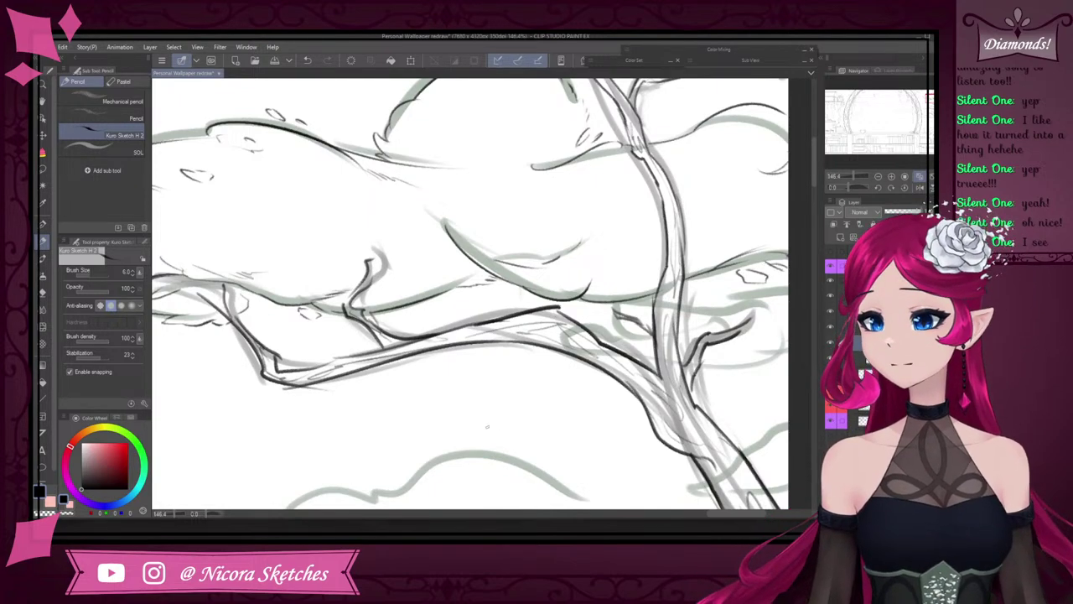
# - Open the wallpaper canvas in a second window and arrange both views side by side, with one showing the whole drawing
pyautogui.scroll(-5, 487, 427)
pyautogui.scroll(5, 656, 385)
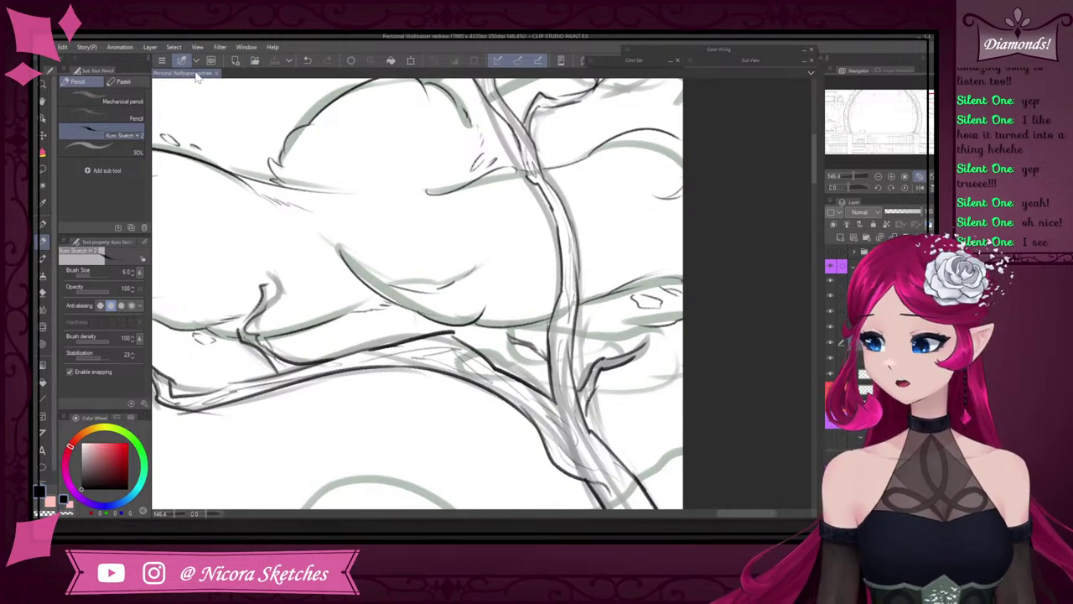
pyautogui.click(245, 48)
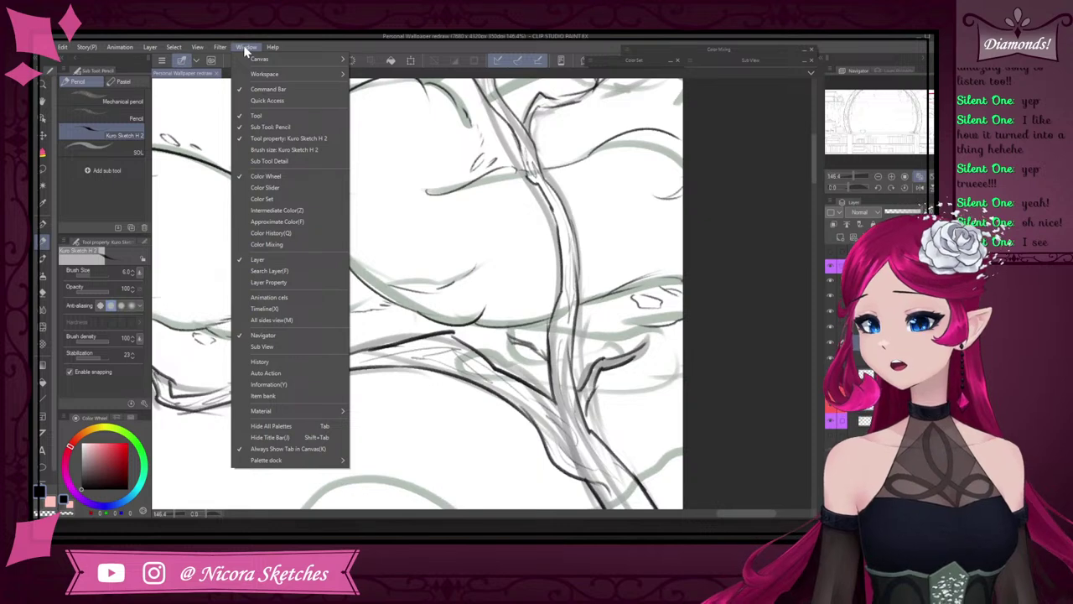
pyautogui.moveTo(259, 58)
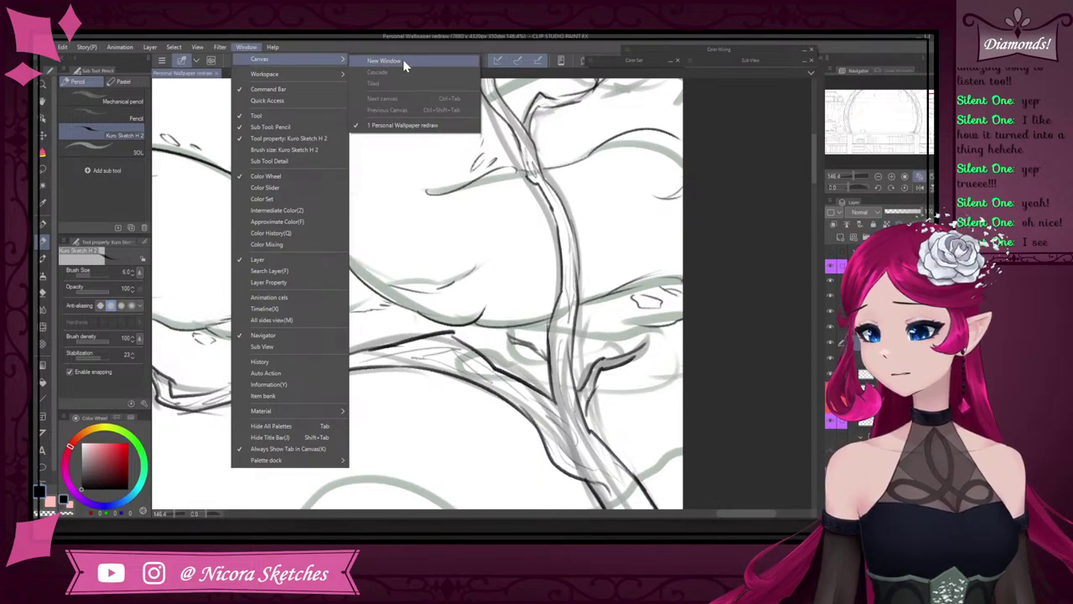
pyautogui.click(375, 62)
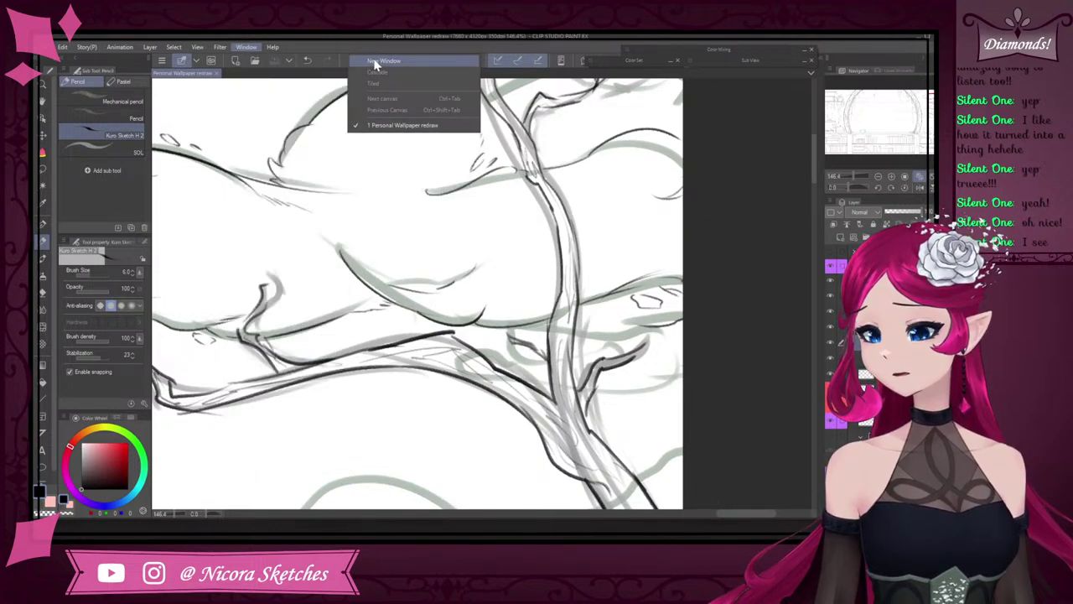
pyautogui.moveTo(228, 73); pyautogui.dragTo(156, 153)
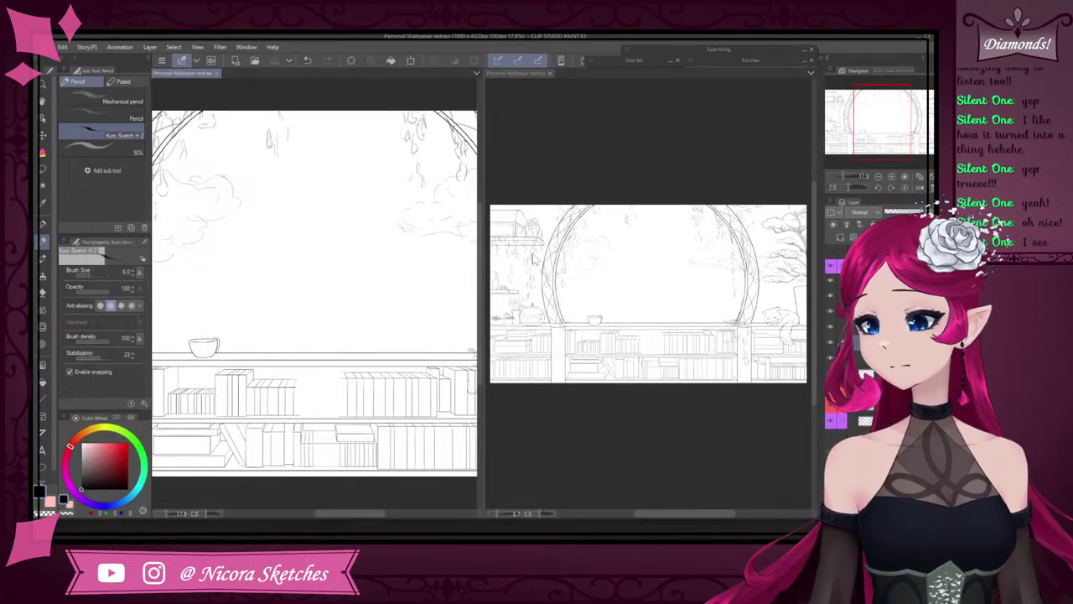
pyautogui.hotkey('ctrl', '0')
pyautogui.scroll(-3, 293, 270)
pyautogui.scroll(8, 400, 270)
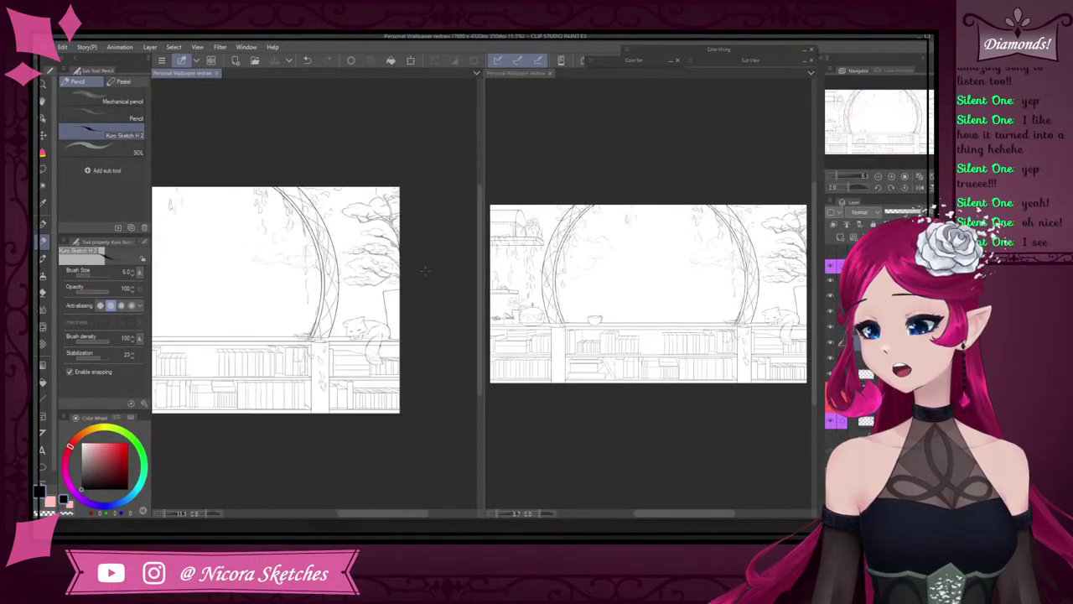
# - Enlarge the full-picture canvas view by narrowing the neighbouring close-up view of the same drawing
pyautogui.scroll(-3, 377, 248)
pyautogui.scroll(2, 377, 193)
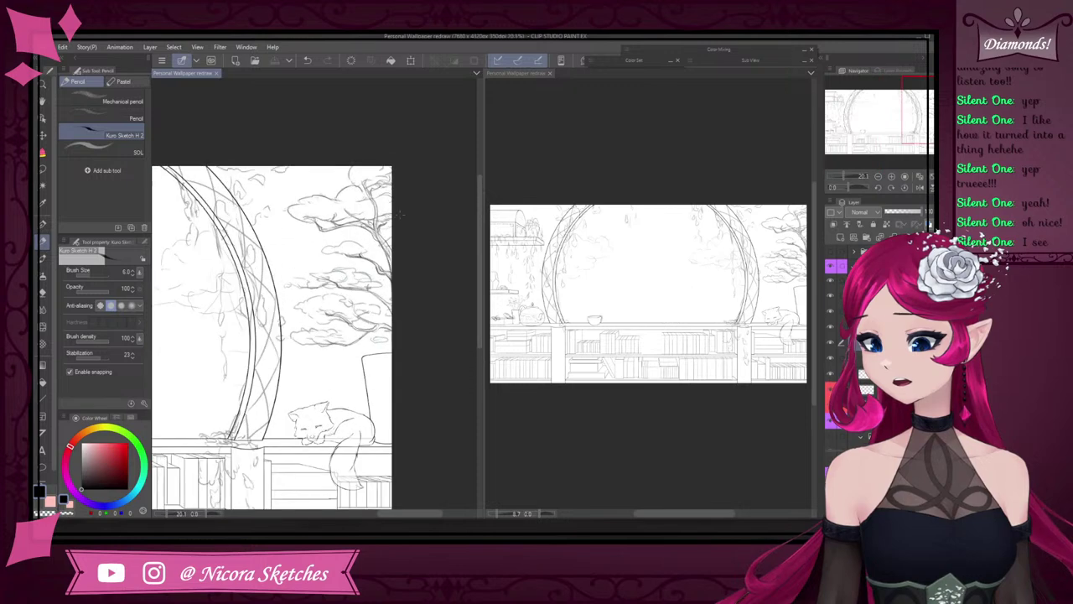
pyautogui.scroll(-1, 379, 220)
pyautogui.moveTo(481, 274); pyautogui.dragTo(338, 274)
pyautogui.scroll(-3, 277, 270)
pyautogui.scroll(2, 250, 293)
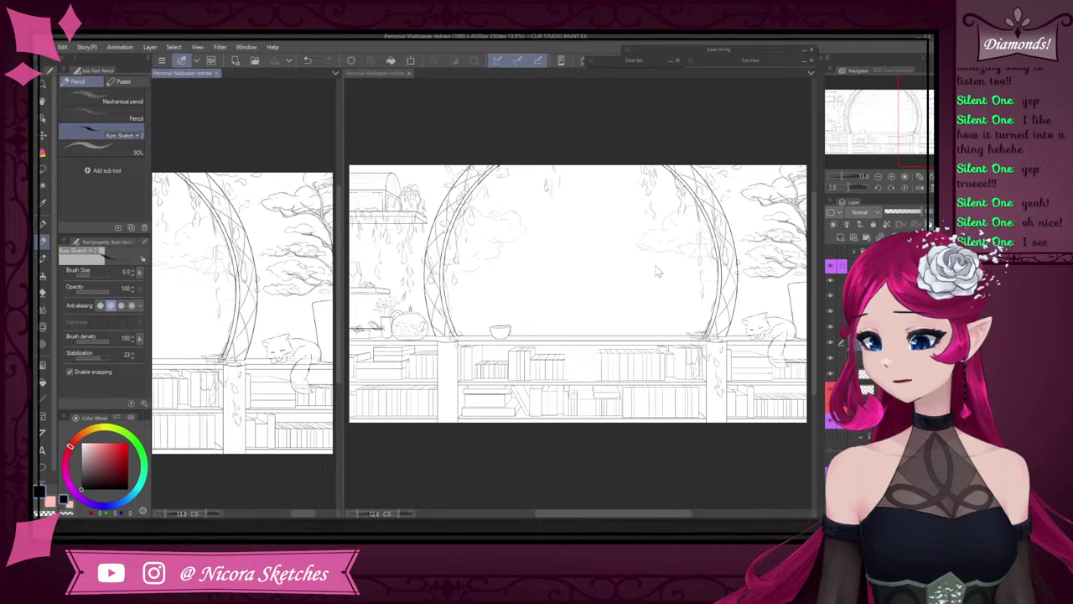
# - Examine the bonsai tree sketch beside the round window in both canvas views, close up and at full size
pyautogui.scroll(-4, 549, 270)
pyautogui.scroll(2, 584, 269)
pyautogui.scroll(-1, 583, 269)
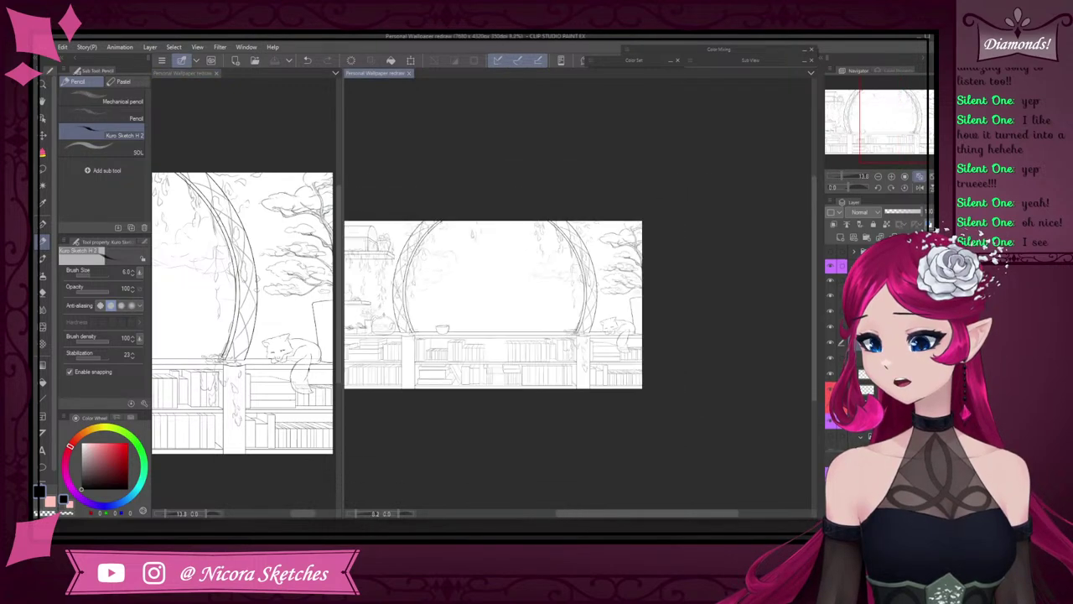
pyautogui.scroll(4, 583, 269)
pyautogui.scroll(-2, 584, 269)
pyautogui.scroll(2, 584, 269)
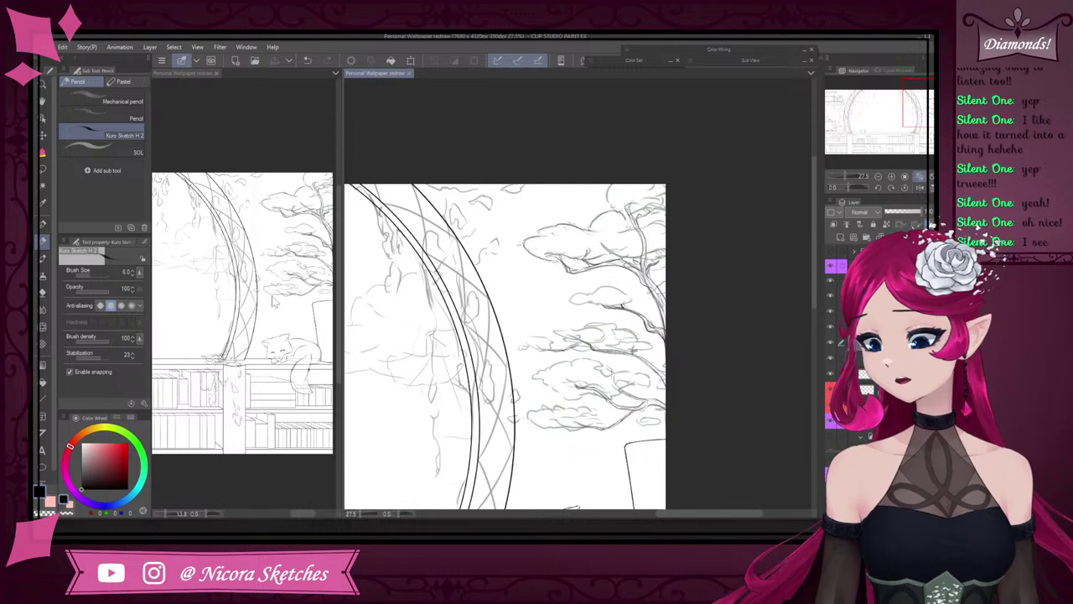
pyautogui.click(232, 310)
pyautogui.scroll(-2, 228, 309)
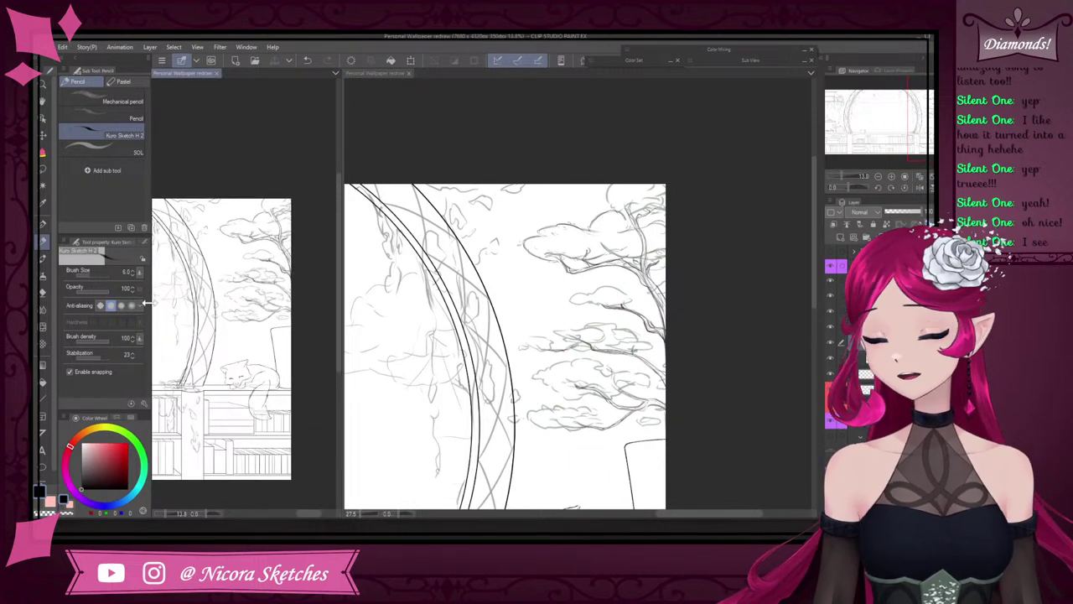
pyautogui.scroll(3, 285, 275)
pyautogui.scroll(-3, 293, 292)
pyautogui.scroll(3, 255, 289)
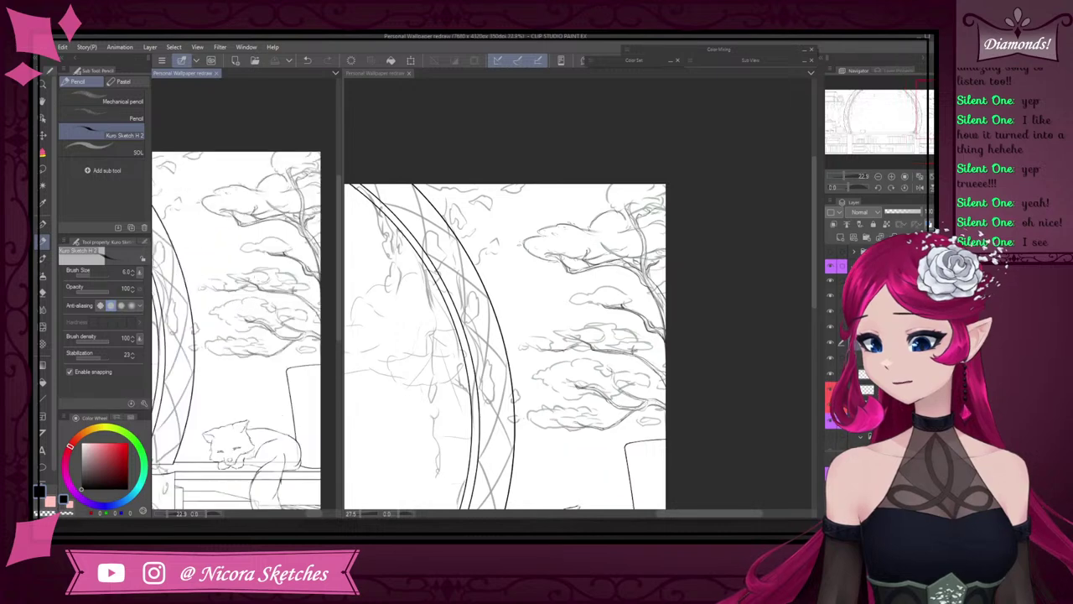
pyautogui.scroll(1, 238, 327)
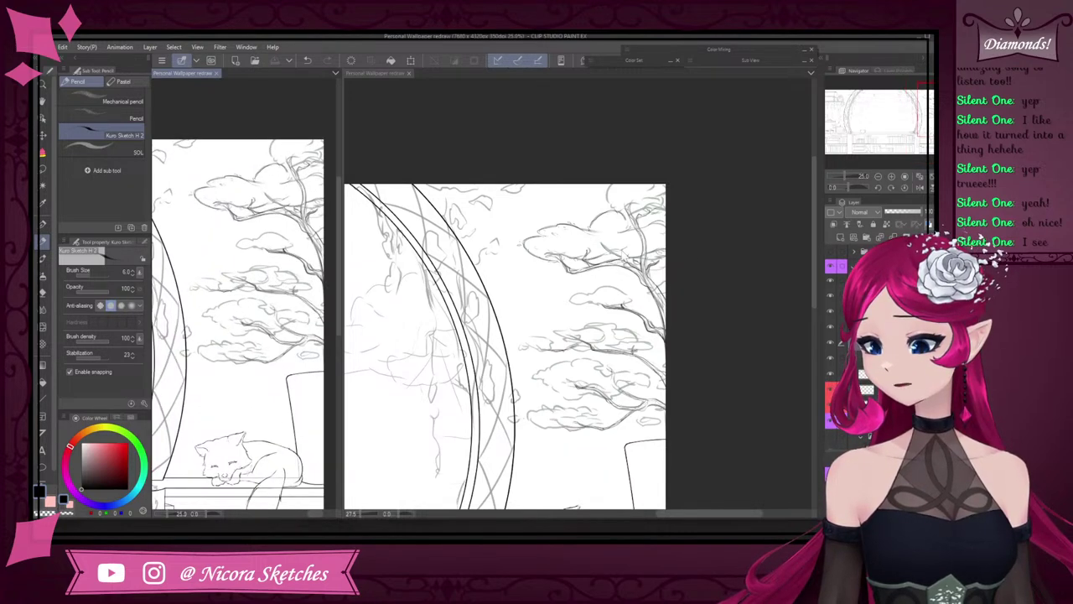
pyautogui.scroll(4, 629, 248)
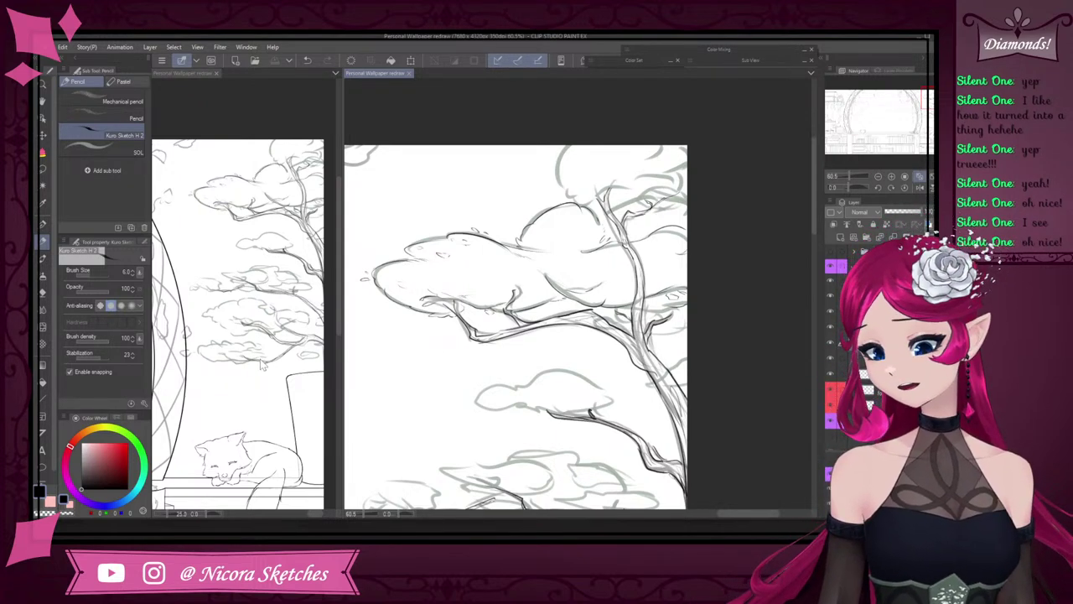
pyautogui.scroll(-2, 265, 364)
pyautogui.scroll(1, 239, 342)
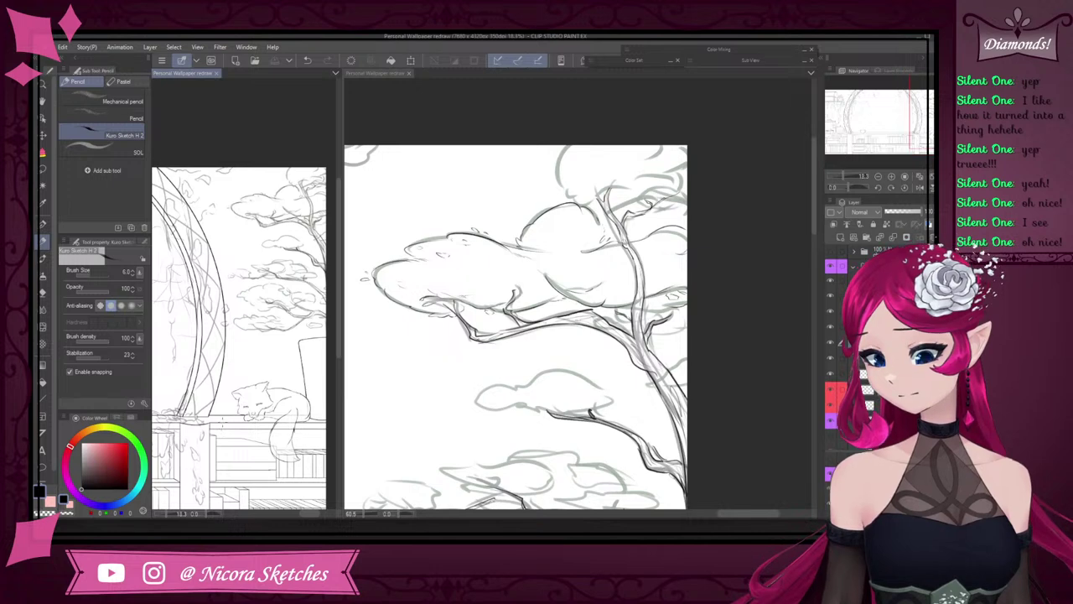
pyautogui.click(568, 173)
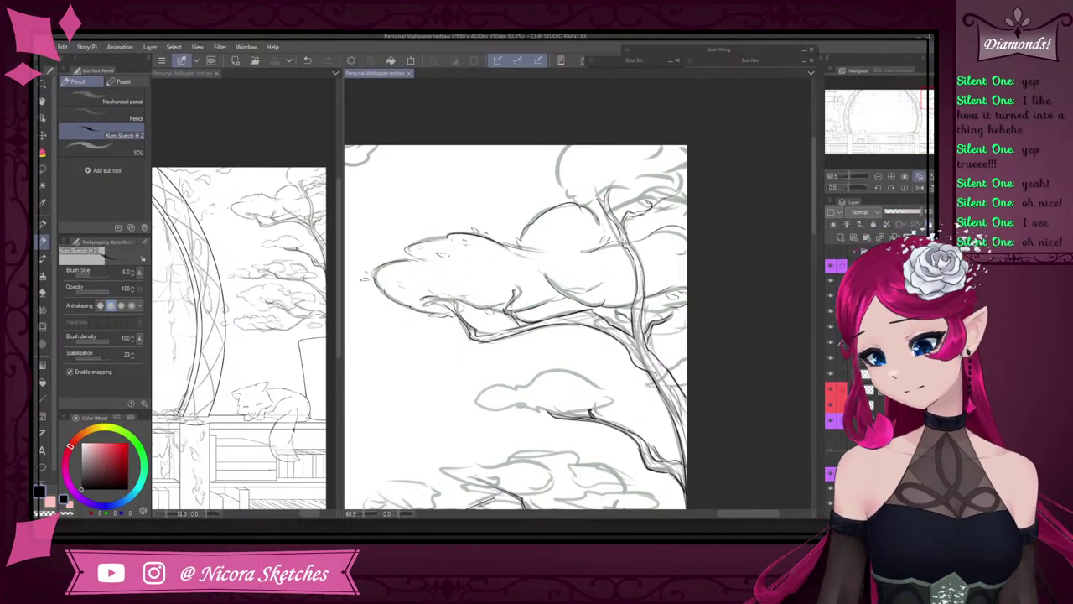
pyautogui.click(231, 223)
pyautogui.moveTo(227, 226); pyautogui.dragTo(259, 239)
pyautogui.moveTo(238, 220); pyautogui.dragTo(265, 232)
pyautogui.moveTo(245, 214)
pyautogui.mouseDown()
pyautogui.moveTo(269, 237)
pyautogui.moveTo(228, 254)
pyautogui.moveTo(248, 191)
pyautogui.mouseUp()
pyautogui.hotkey('ctrl', 'z')
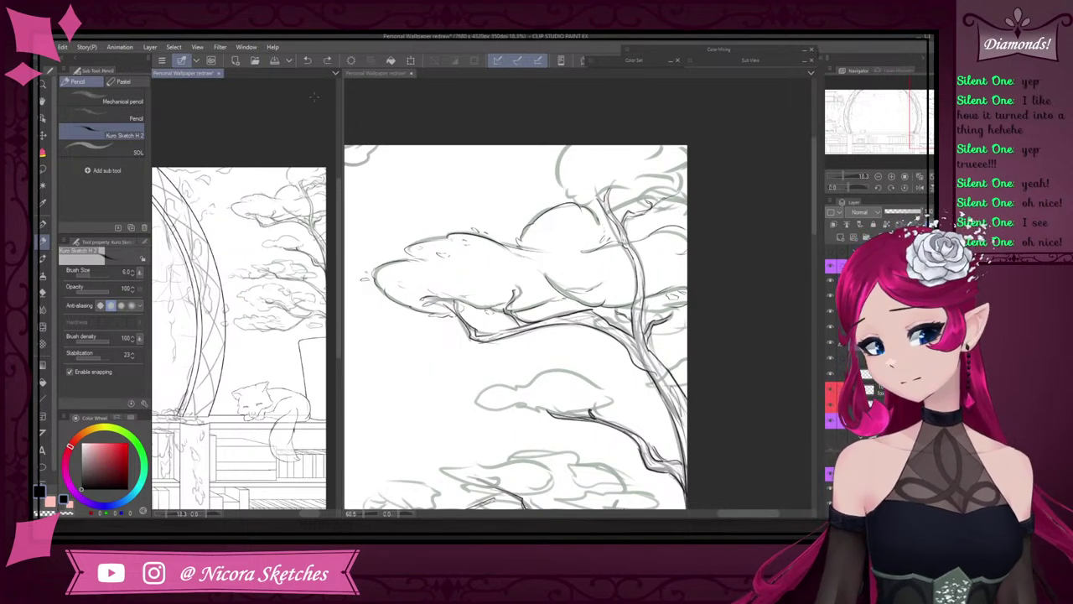
pyautogui.moveTo(218, 225); pyautogui.dragTo(294, 197)
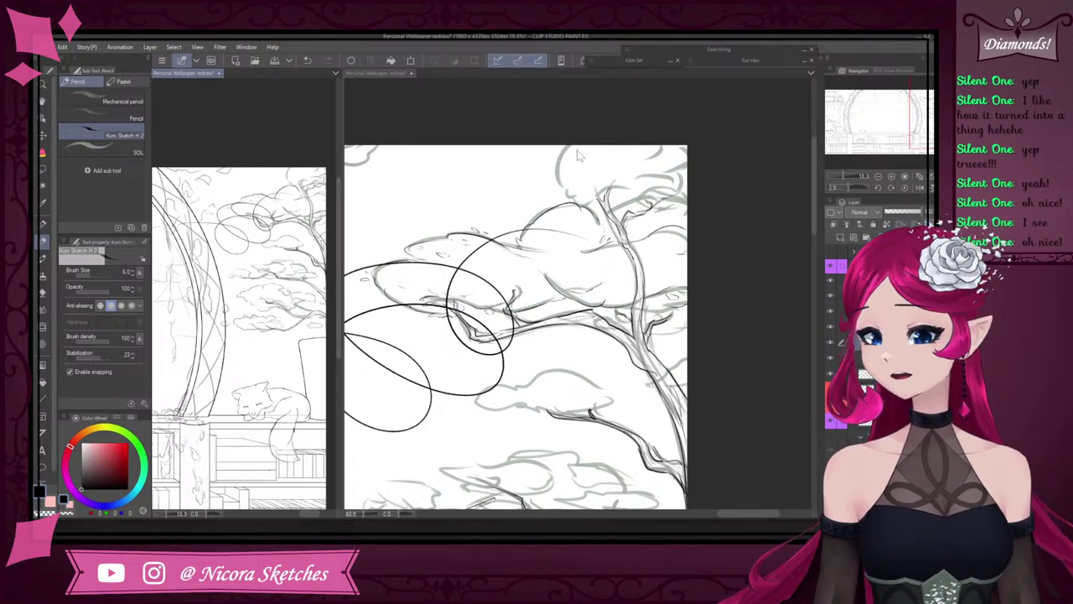
pyautogui.press('Delete')
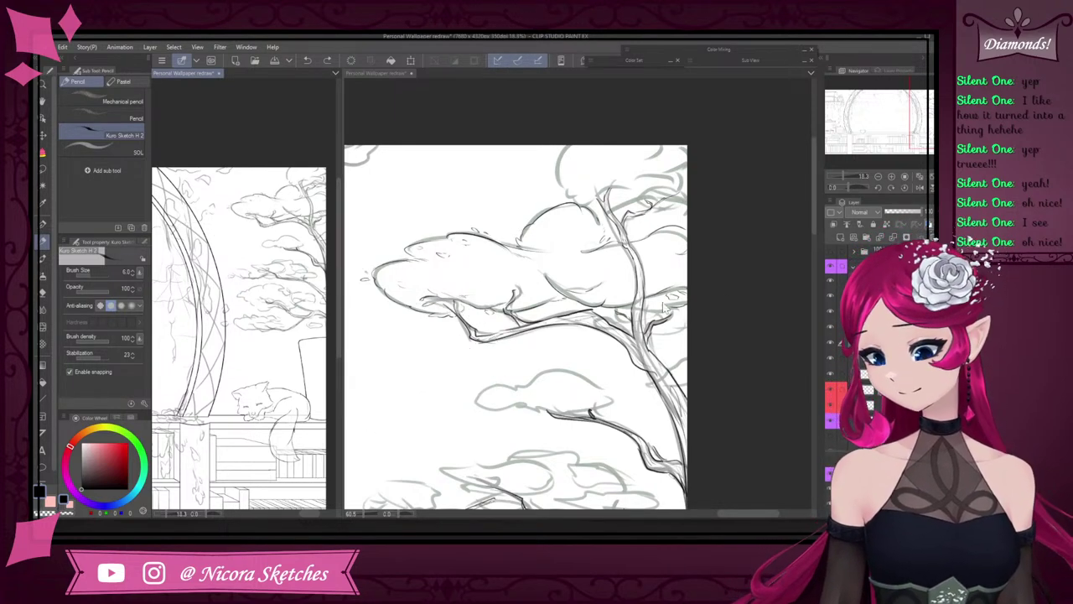
# - Trace the upper outline of the small foliage cluster below the main branch and add small leaf marks at its right tip
pyautogui.click(675, 310)
pyautogui.scroll(3, 661, 307)
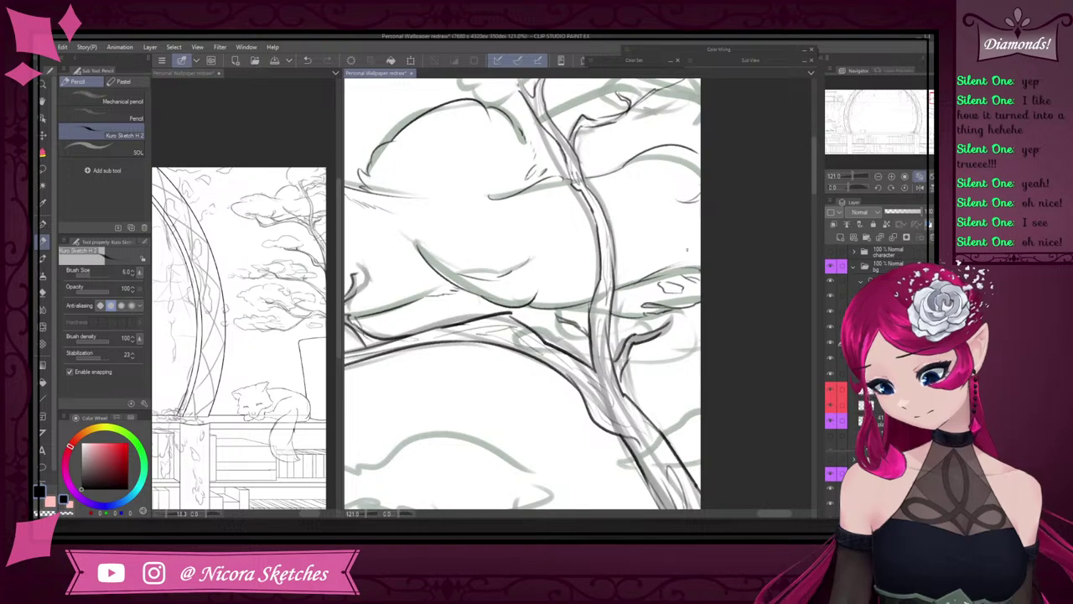
pyautogui.scroll(-3, 687, 249)
pyautogui.scroll(1, 658, 251)
pyautogui.scroll(-1, 692, 289)
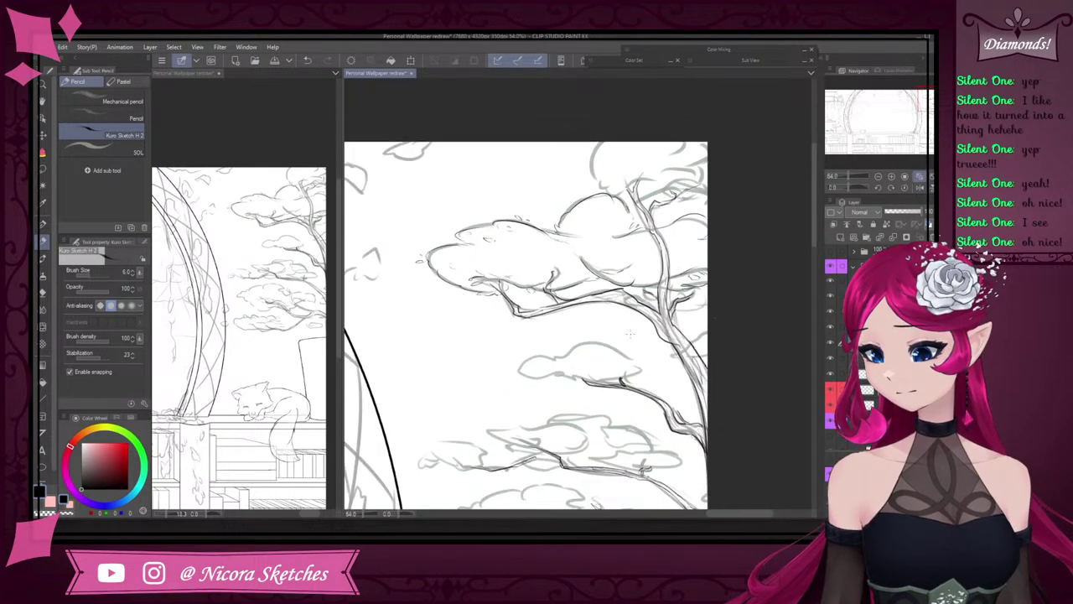
pyautogui.scroll(1, 625, 335)
pyautogui.scroll(3, 506, 352)
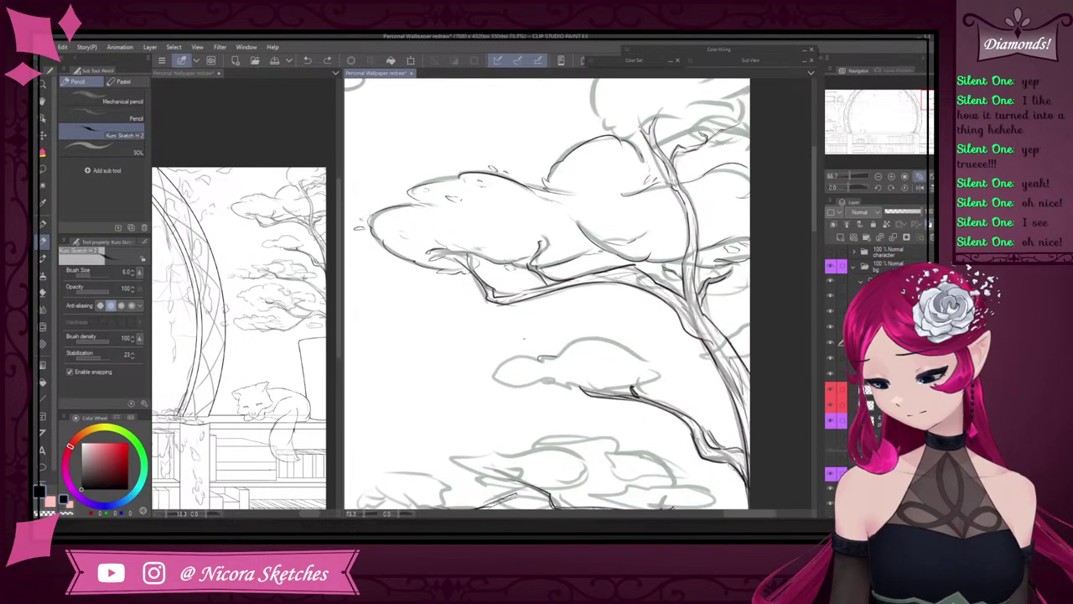
pyautogui.scroll(-1, 549, 333)
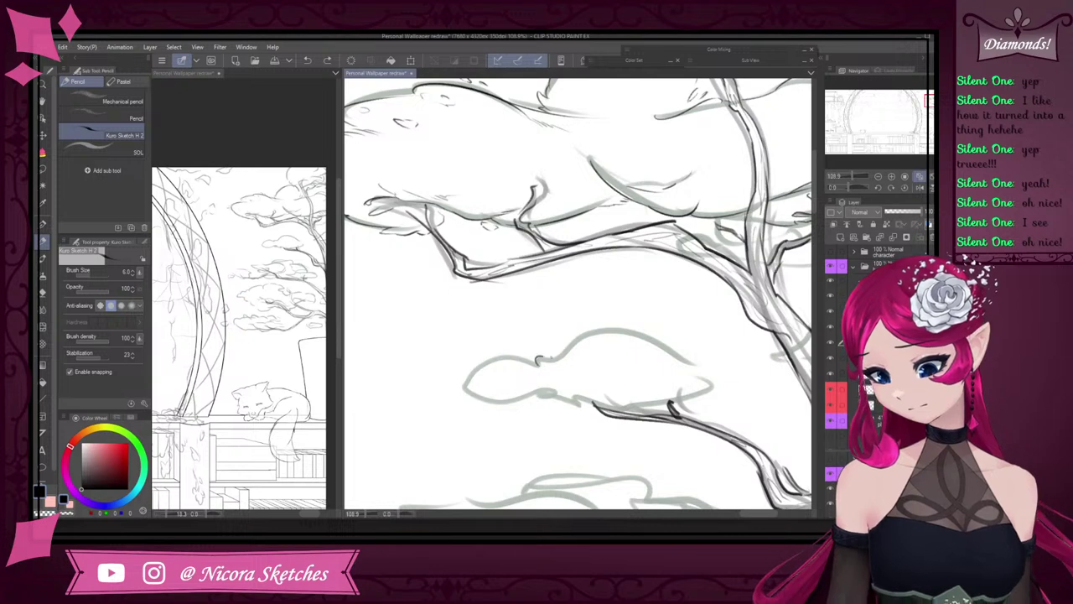
pyautogui.moveTo(555, 355); pyautogui.dragTo(618, 327)
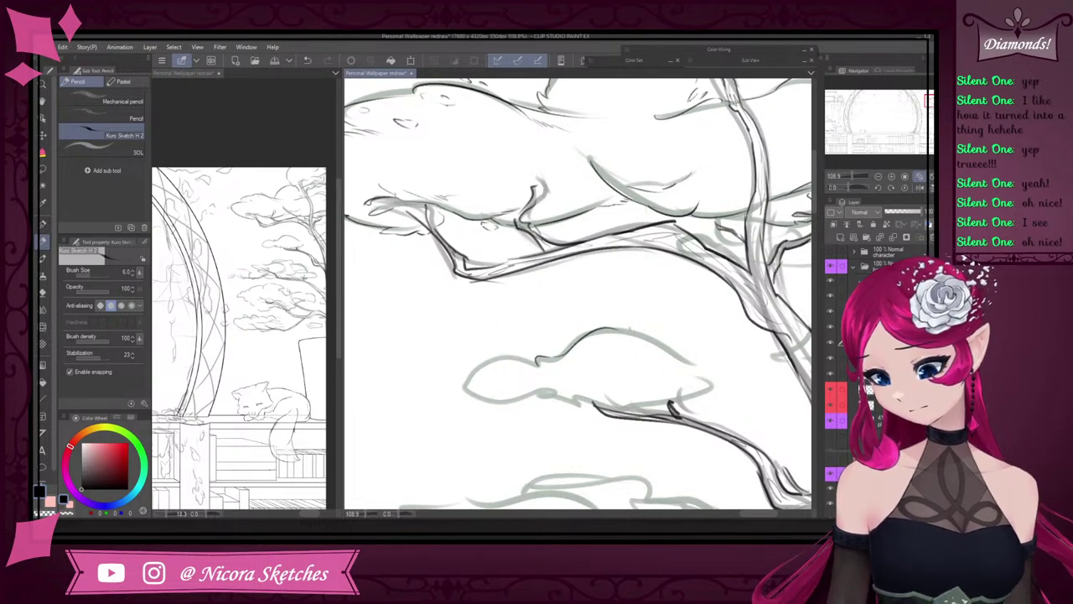
pyautogui.hotkey('ctrl', 'z')
pyautogui.moveTo(558, 354)
pyautogui.mouseDown()
pyautogui.moveTo(638, 331)
pyautogui.moveTo(681, 357)
pyautogui.moveTo(704, 356)
pyautogui.moveTo(660, 344)
pyautogui.moveTo(704, 366)
pyautogui.mouseUp()
pyautogui.hotkey('ctrl', 'z')
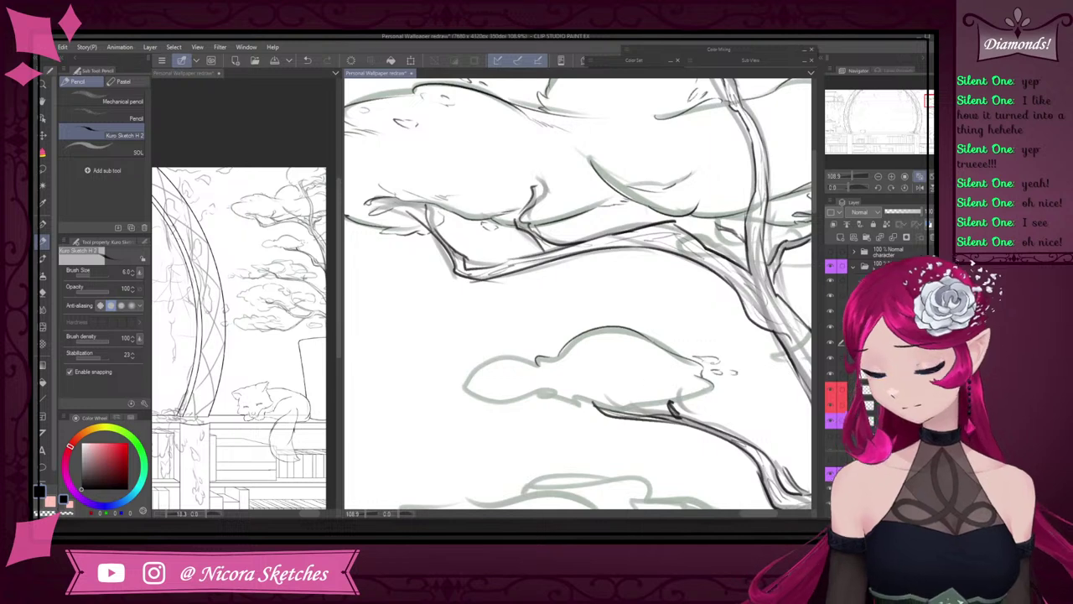
# - Trace the underside of the small foliage cluster and close the outline around its left lobe
pyautogui.moveTo(713, 388); pyautogui.dragTo(636, 401)
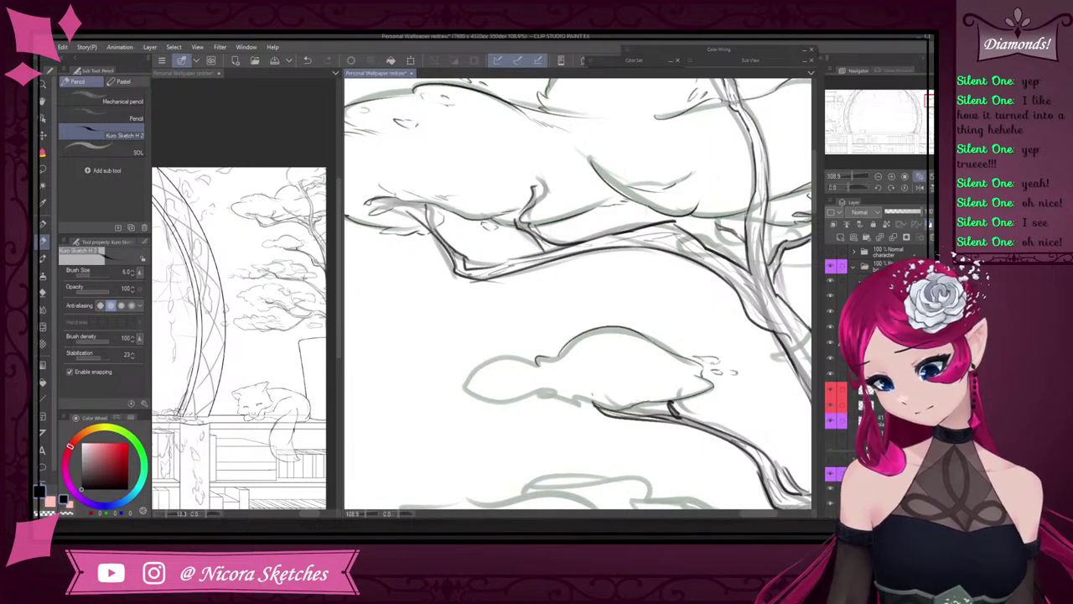
pyautogui.hotkey('ctrl', 'z')
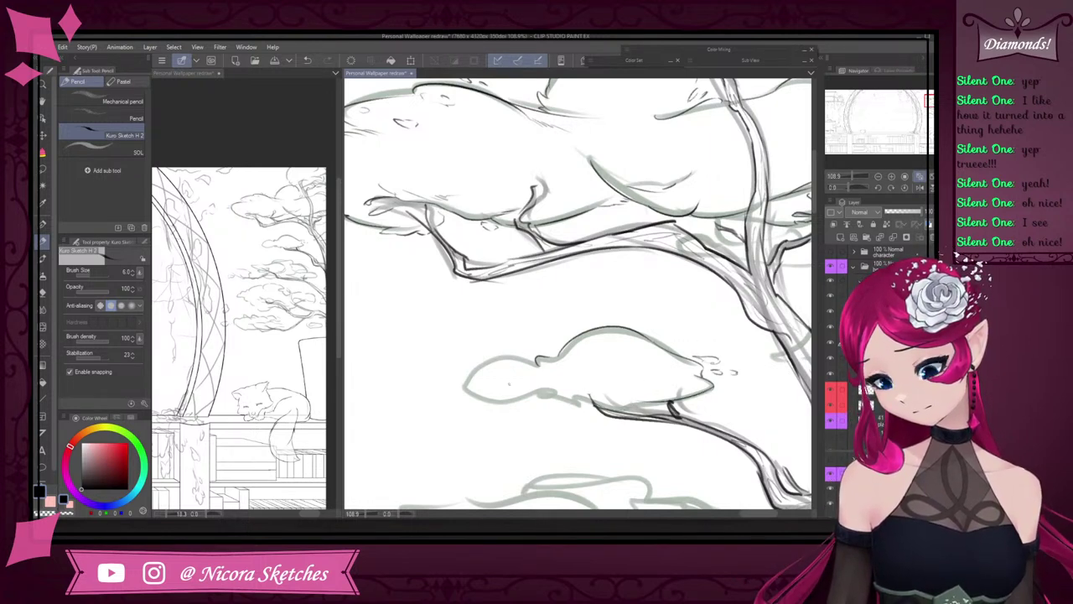
pyautogui.moveTo(466, 393); pyautogui.dragTo(635, 407)
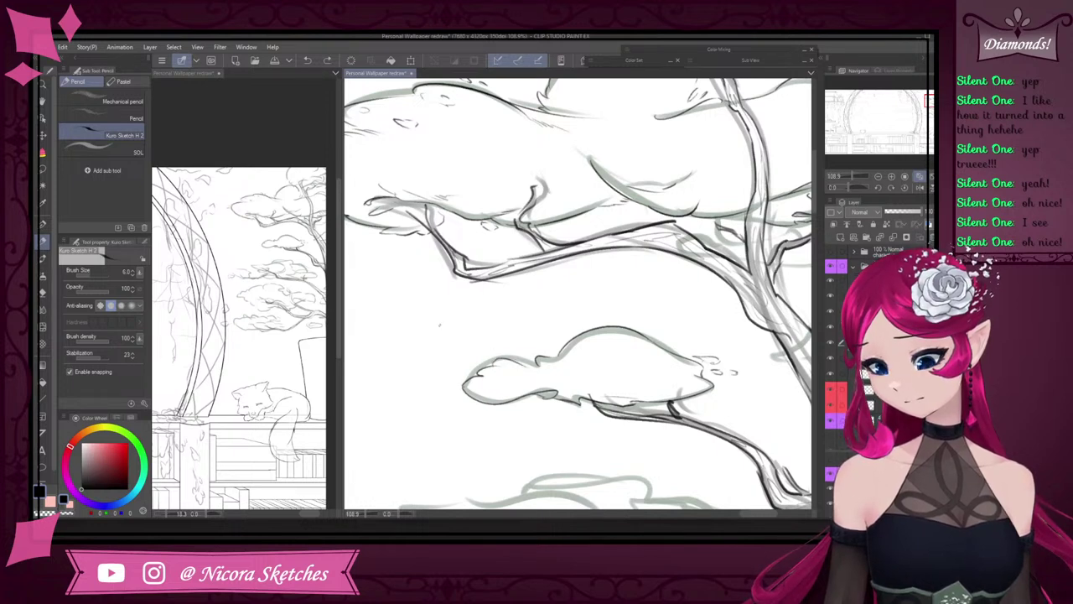
pyautogui.moveTo(489, 370); pyautogui.dragTo(550, 362)
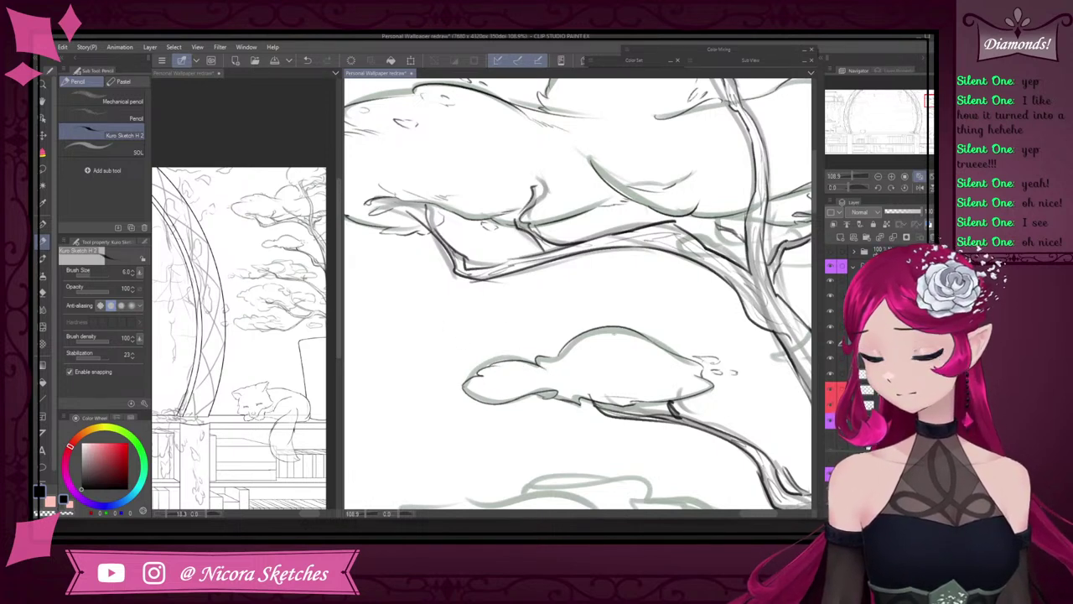
# - Try drawing a slanted eye on the larger hump of the small foliage cluster and undo its strokes
pyautogui.scroll(-8, 658, 267)
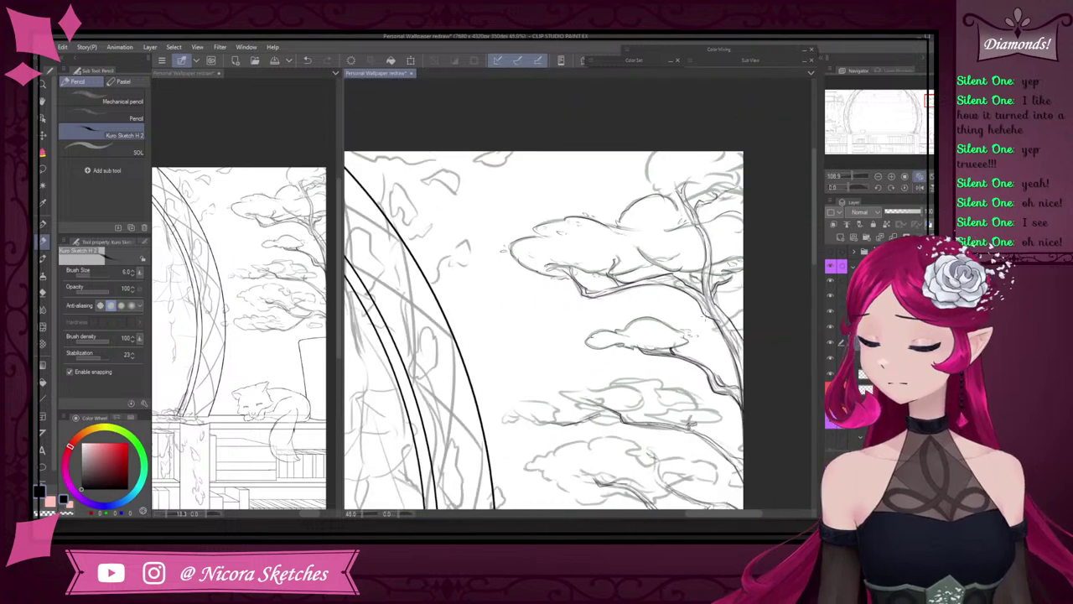
pyautogui.scroll(6, 652, 277)
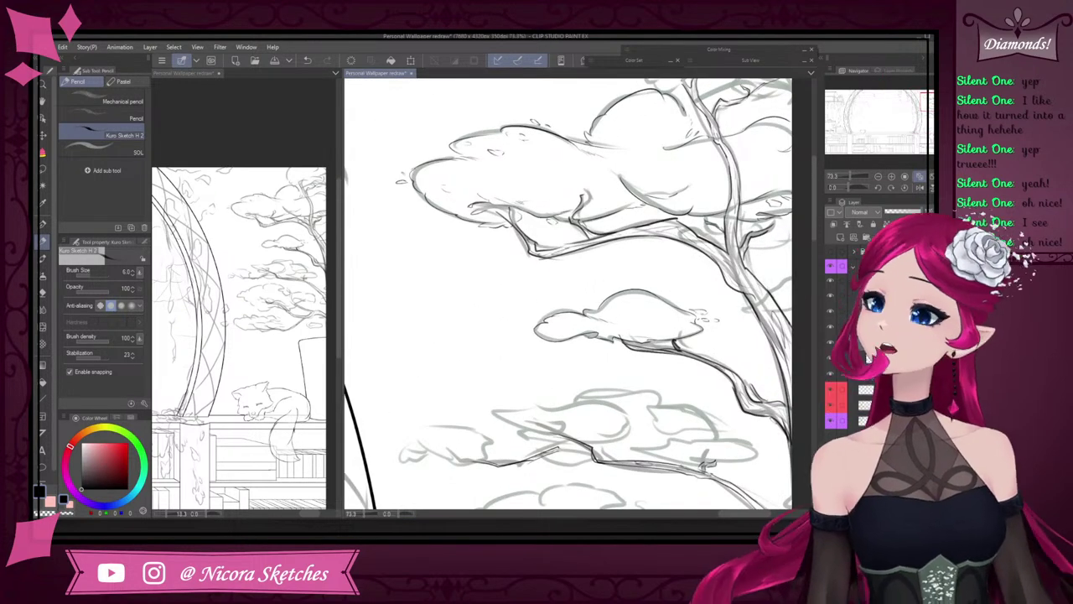
pyautogui.scroll(3, 577, 293)
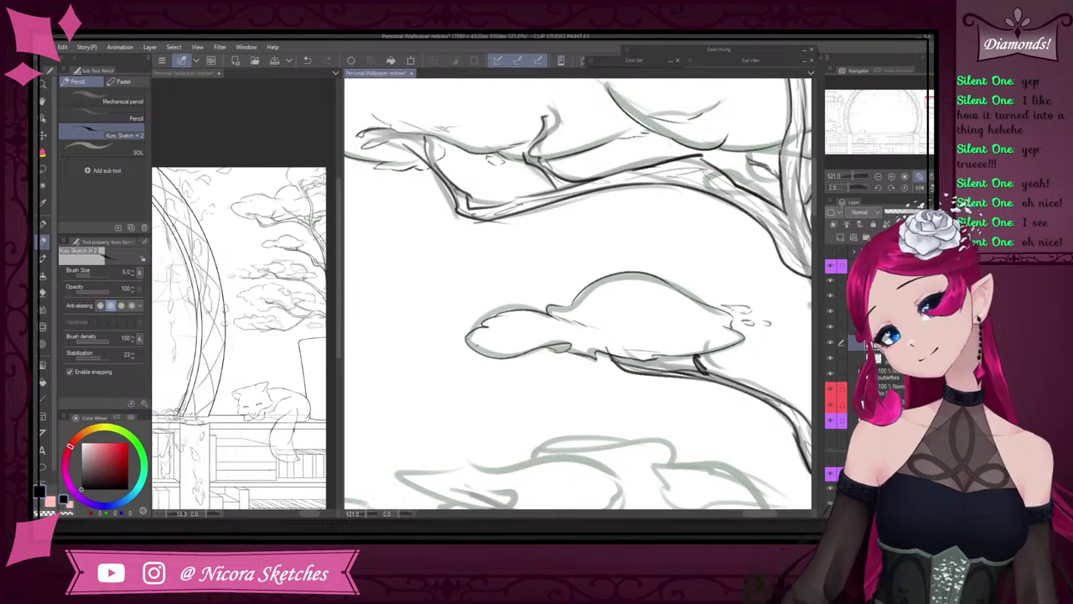
pyautogui.moveTo(584, 298); pyautogui.dragTo(620, 322)
pyautogui.moveTo(588, 300)
pyautogui.mouseDown()
pyautogui.moveTo(593, 319)
pyautogui.moveTo(622, 320)
pyautogui.mouseUp()
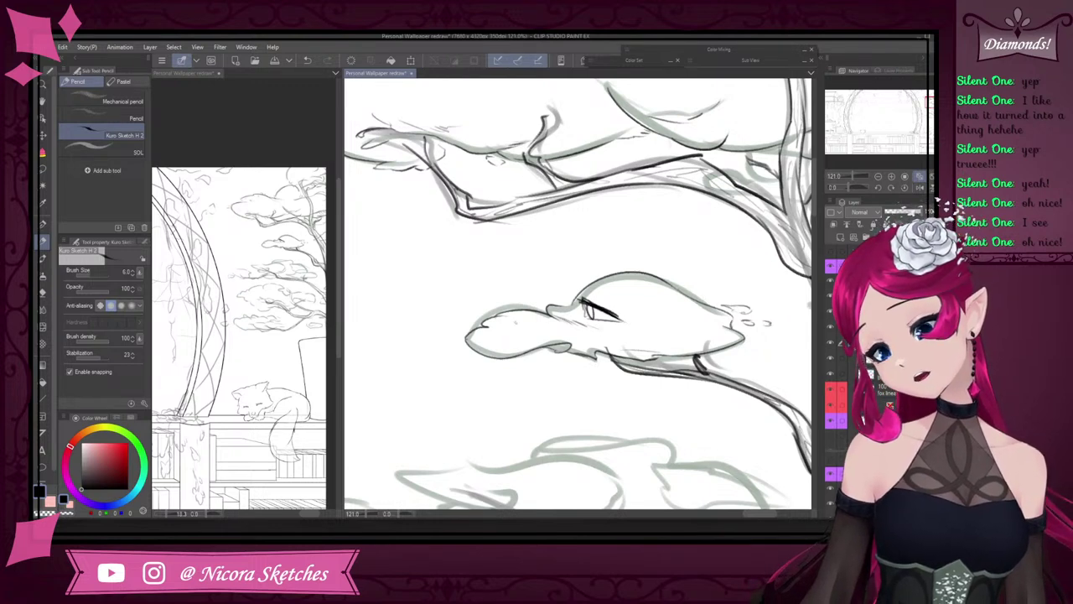
pyautogui.moveTo(475, 346); pyautogui.dragTo(487, 353)
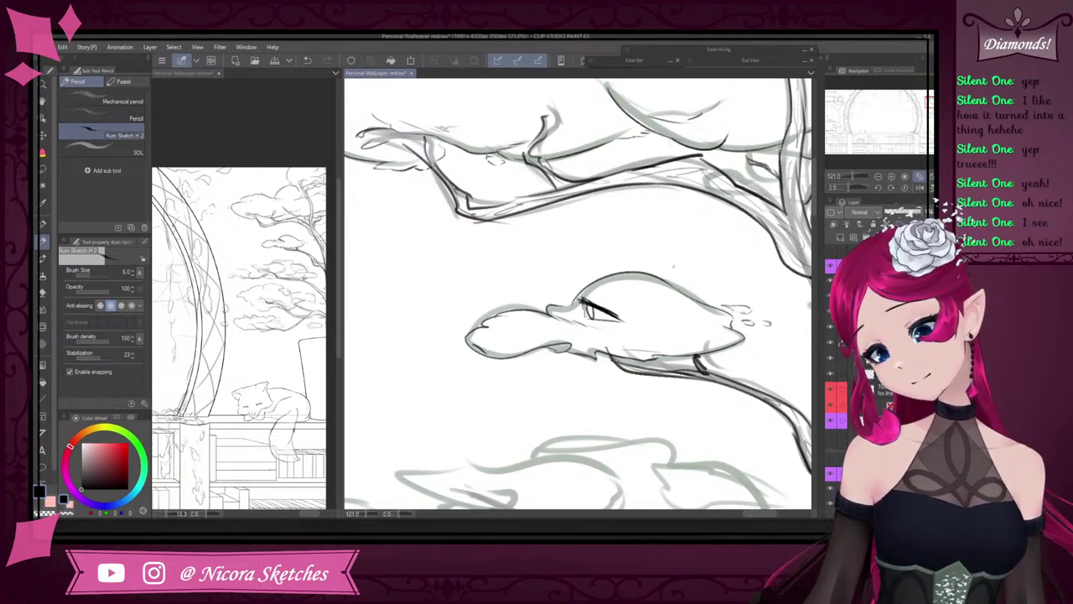
pyautogui.moveTo(564, 351); pyautogui.dragTo(671, 382)
pyautogui.hotkey('ctrl', 'z')
pyautogui.hotkey('ctrl', 'z')
pyautogui.hotkey('ctrl', 'z')
pyautogui.hotkey('ctrl', 'z')
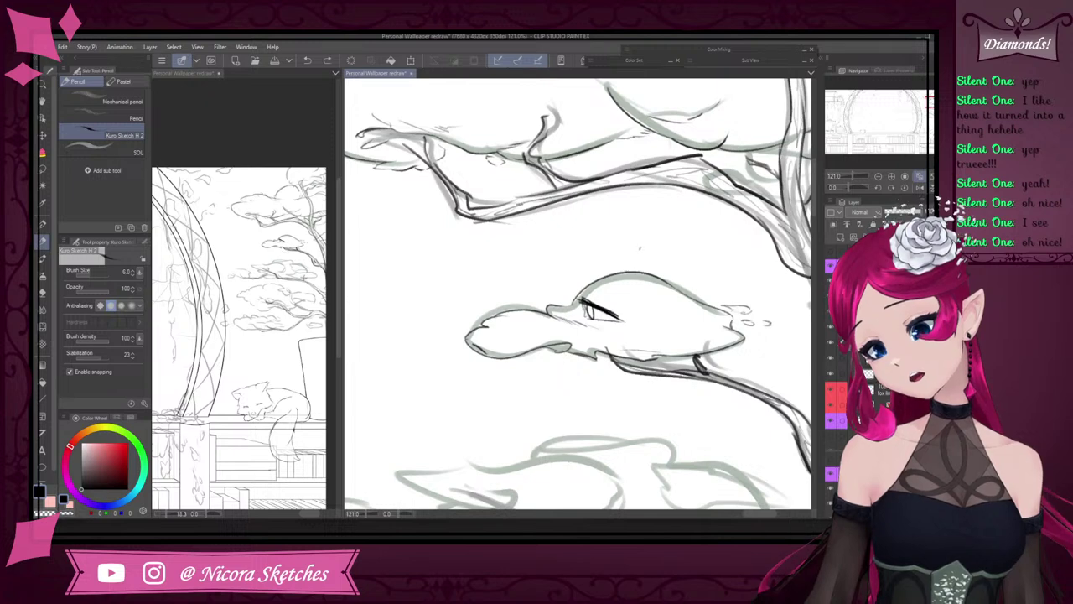
pyautogui.hotkey('ctrl', 'z')
pyautogui.hotkey('ctrl', 'z')
pyautogui.hotkey('ctrl', 'z')
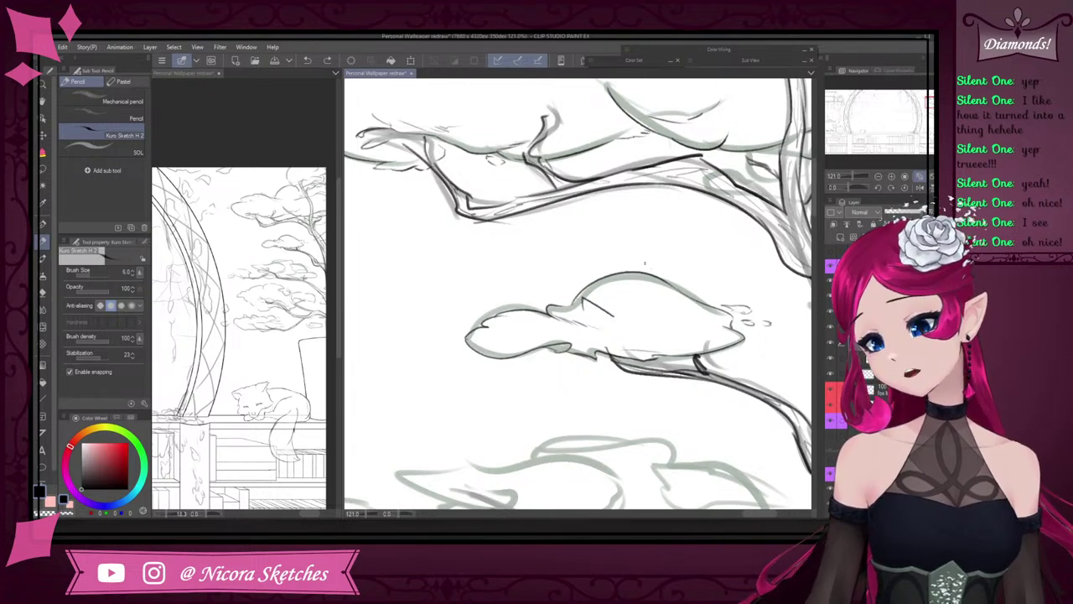
# - Try a turtle look on the small foliage cluster, with a tiny eye on the left lobe and a shell line across the hump
pyautogui.moveTo(493, 332); pyautogui.dragTo(516, 333)
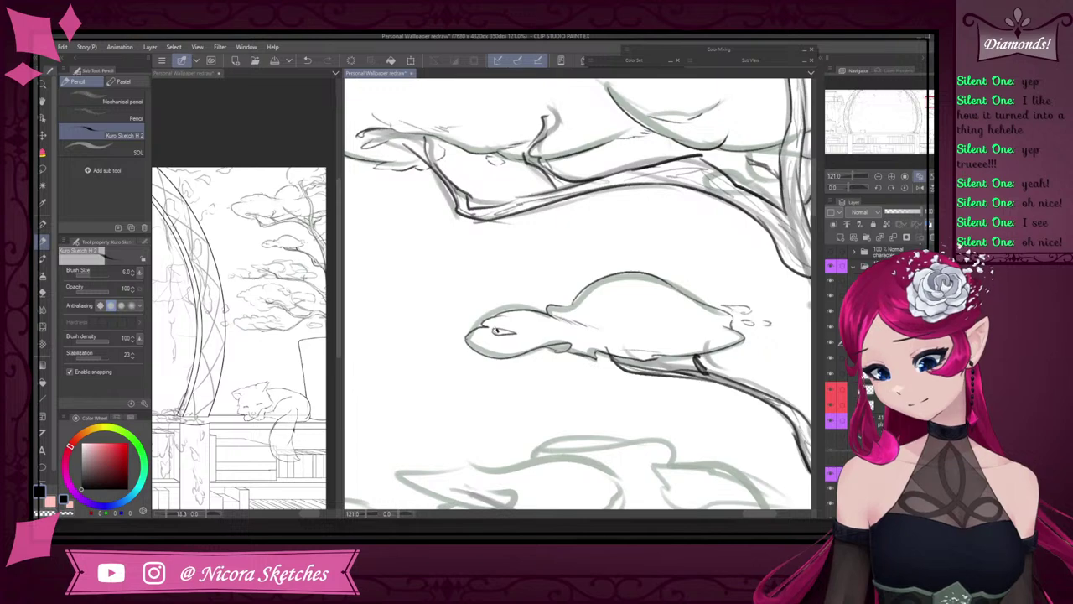
pyautogui.moveTo(597, 352)
pyautogui.mouseDown()
pyautogui.moveTo(557, 365)
pyautogui.moveTo(630, 365)
pyautogui.moveTo(618, 357)
pyautogui.mouseUp()
pyautogui.hotkey('ctrl', 'z')
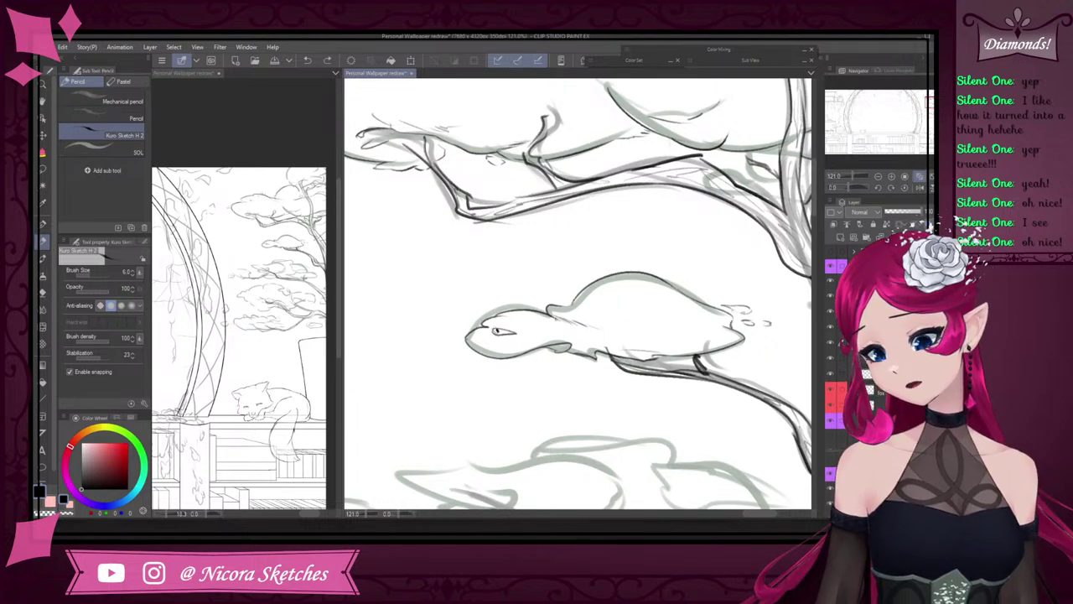
pyautogui.moveTo(554, 342); pyautogui.dragTo(732, 318)
pyautogui.scroll(-4, 686, 265)
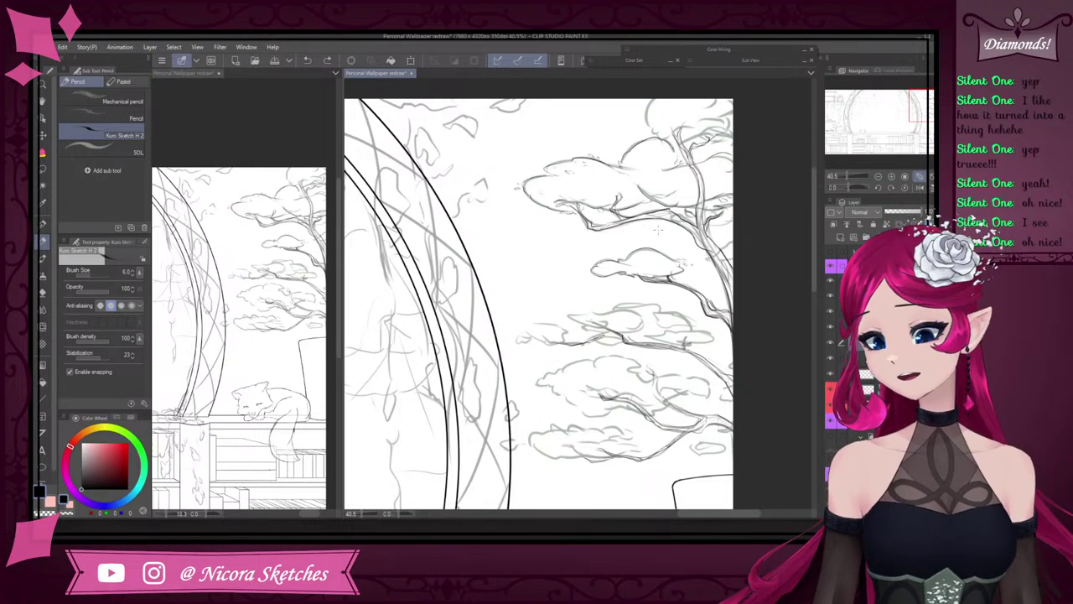
pyautogui.scroll(-3, 661, 231)
pyautogui.scroll(2, 702, 223)
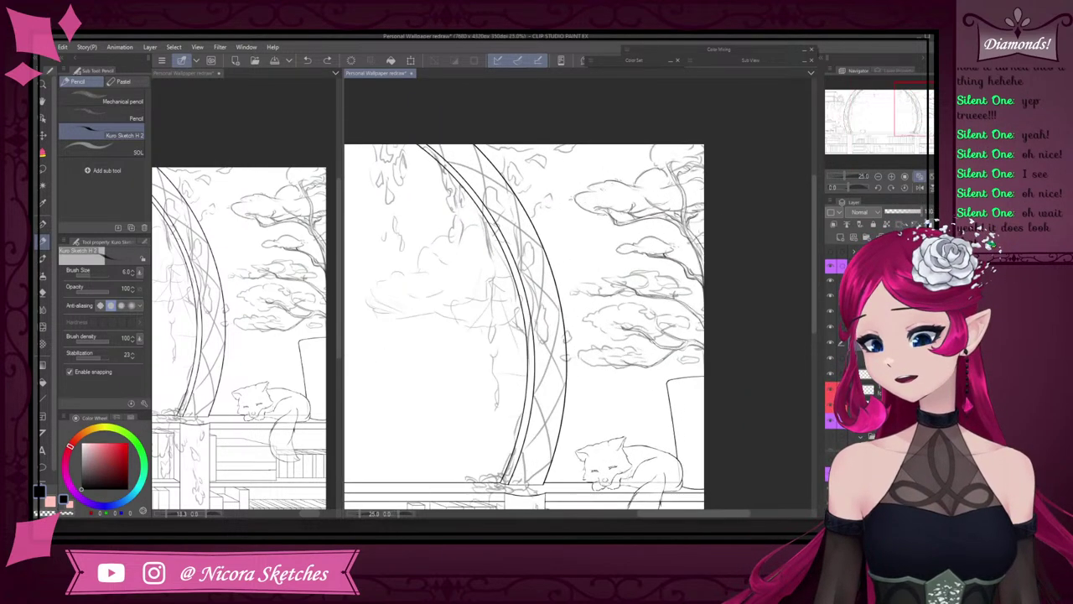
pyautogui.scroll(4, 704, 214)
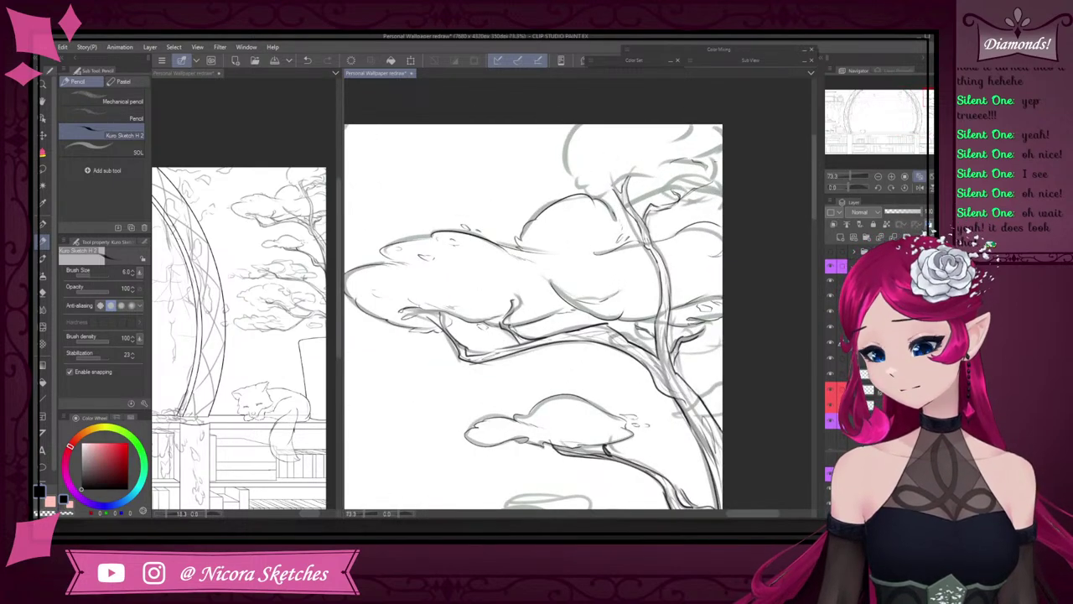
# - Trace the underside and right end of the uppermost foliage cluster over the rough sketch
pyautogui.moveTo(717, 164); pyautogui.dragTo(694, 177)
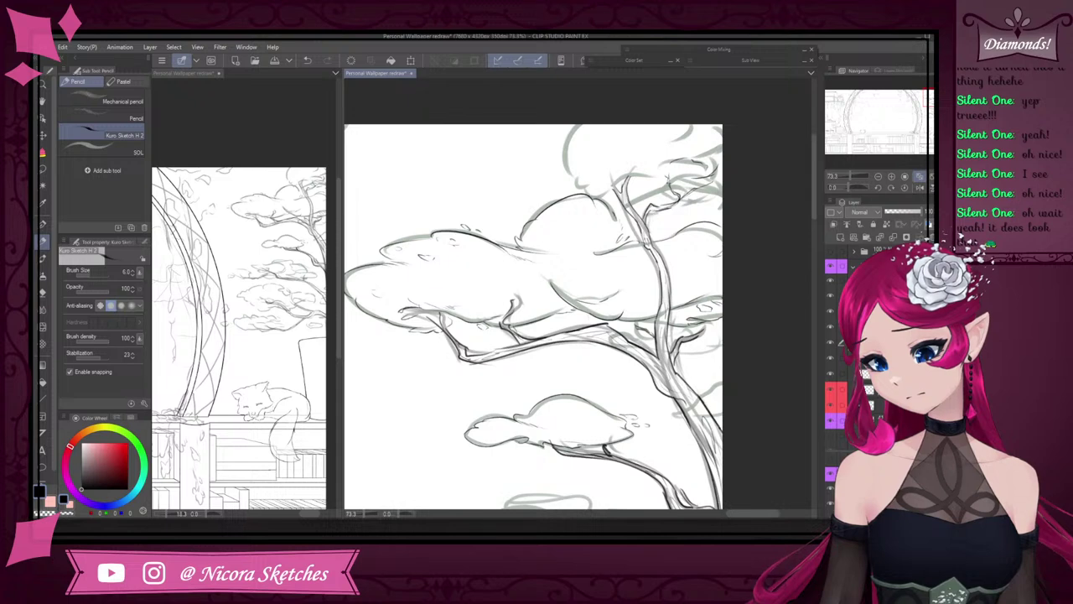
pyautogui.moveTo(666, 176); pyautogui.dragTo(654, 182)
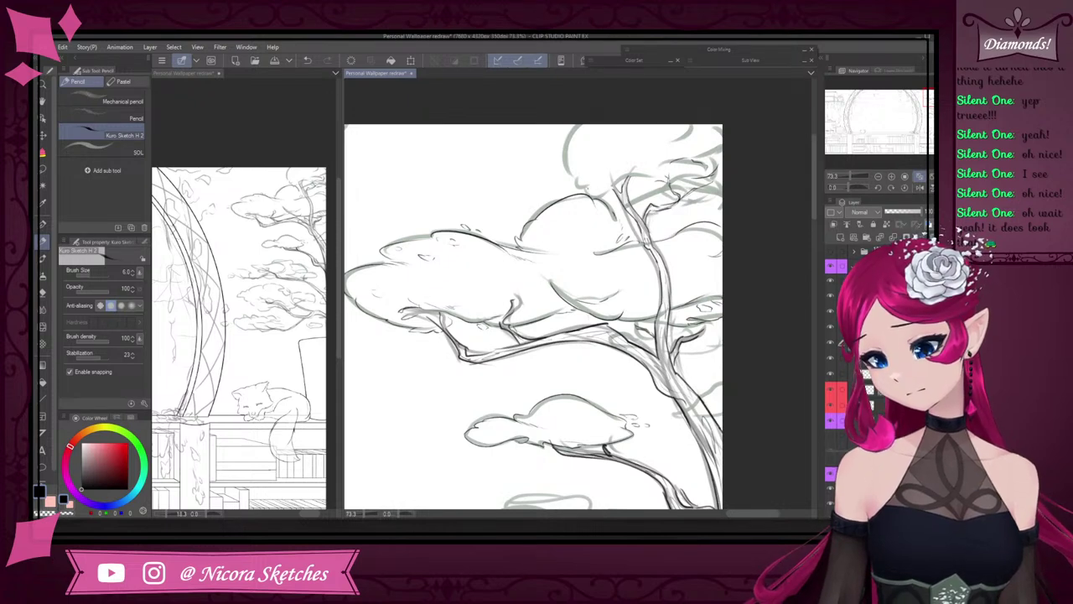
pyautogui.moveTo(576, 181)
pyautogui.mouseDown()
pyautogui.moveTo(614, 195)
pyautogui.moveTo(647, 176)
pyautogui.mouseUp()
pyautogui.hotkey('ctrl', 'z')
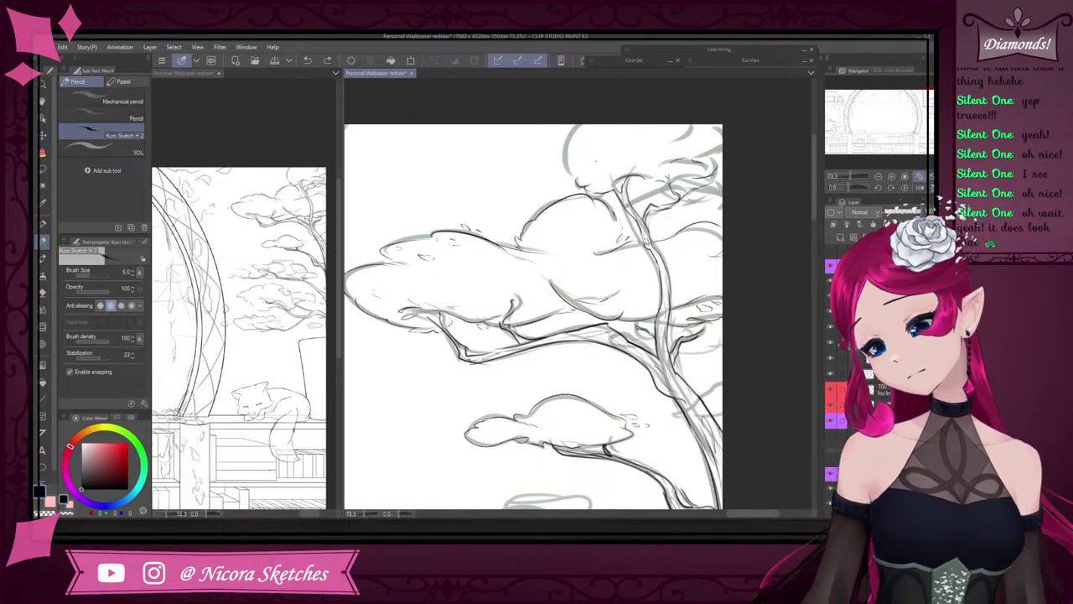
# - Trace the left outline of the uppermost foliage cluster up to the canvas edge and refine its underside beside the trunk
pyautogui.moveTo(570, 128)
pyautogui.mouseDown()
pyautogui.moveTo(561, 175)
pyautogui.moveTo(595, 125)
pyautogui.mouseUp()
pyautogui.hotkey('ctrl', 'z')
pyautogui.hotkey('ctrl', 'z')
pyautogui.moveTo(578, 177); pyautogui.dragTo(582, 125)
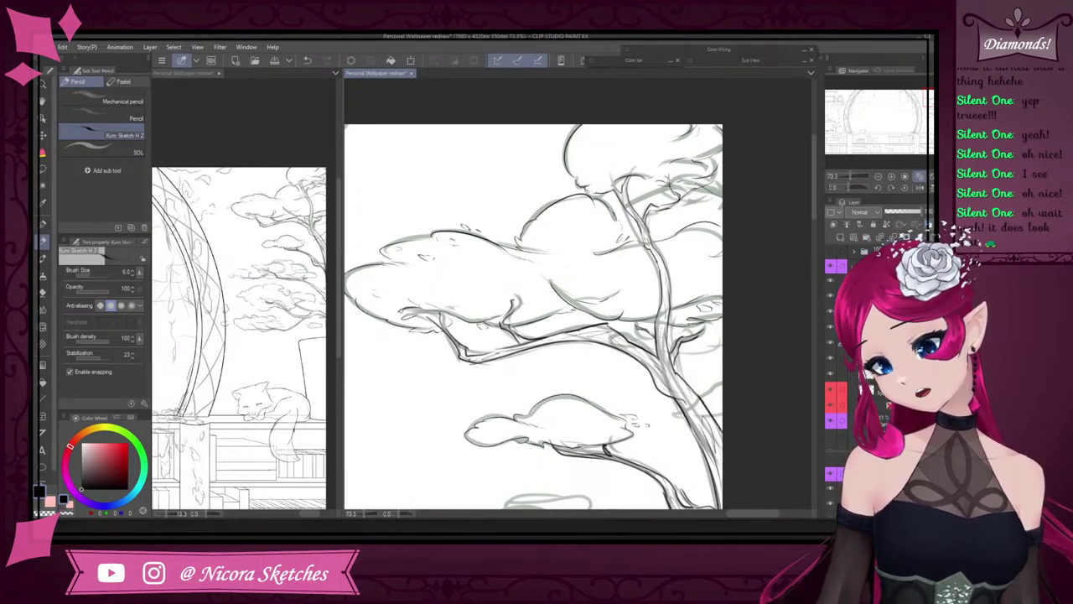
pyautogui.scroll(7, 678, 161)
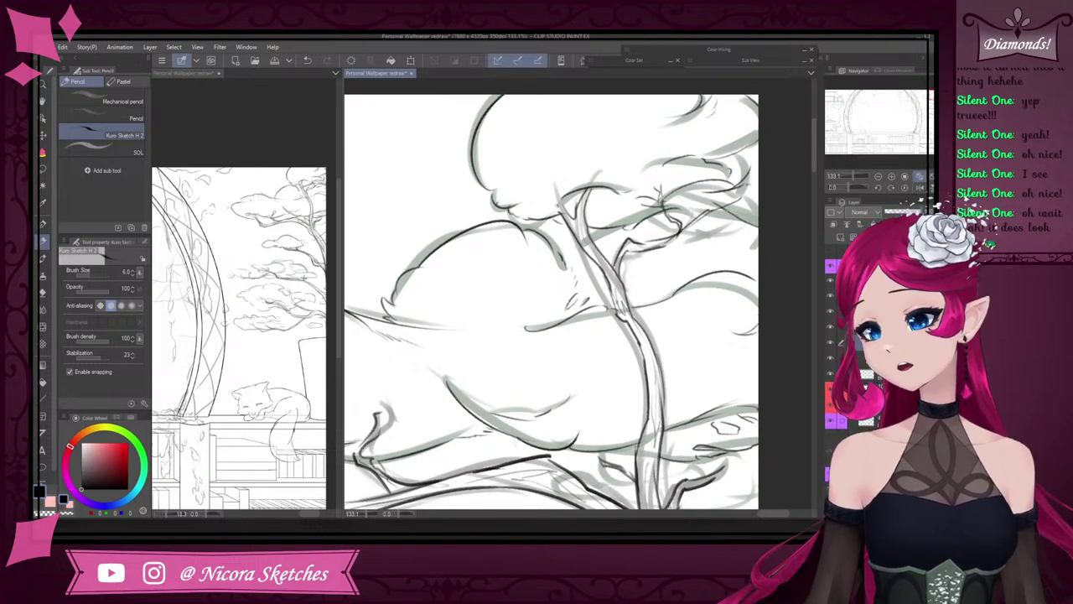
pyautogui.moveTo(708, 191); pyautogui.dragTo(672, 200)
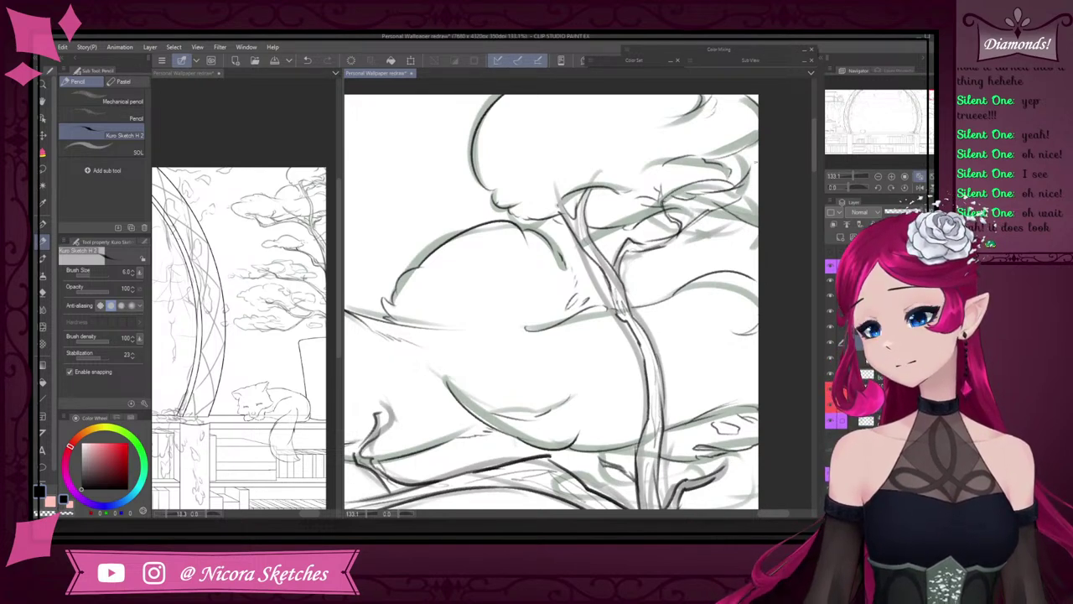
# - Hide the rough sketch and erase the stray lines crossing the underside of the uppermost foliage cluster
pyautogui.scroll(-2, 753, 166)
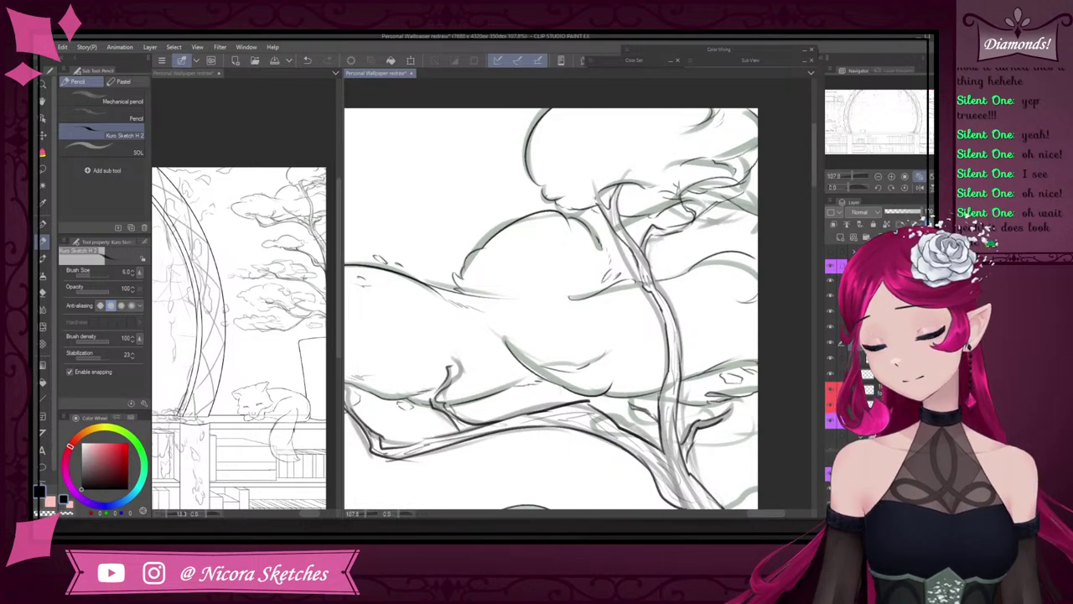
pyautogui.click(830, 420)
pyautogui.scroll(-1, 491, 431)
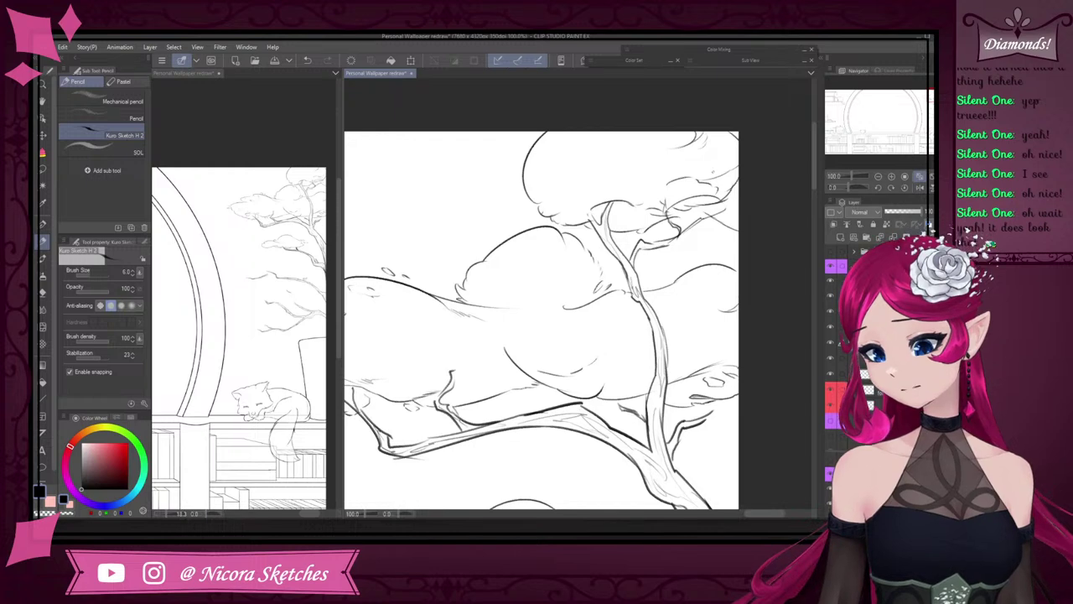
pyautogui.press('e')
pyautogui.scroll(3, 717, 193)
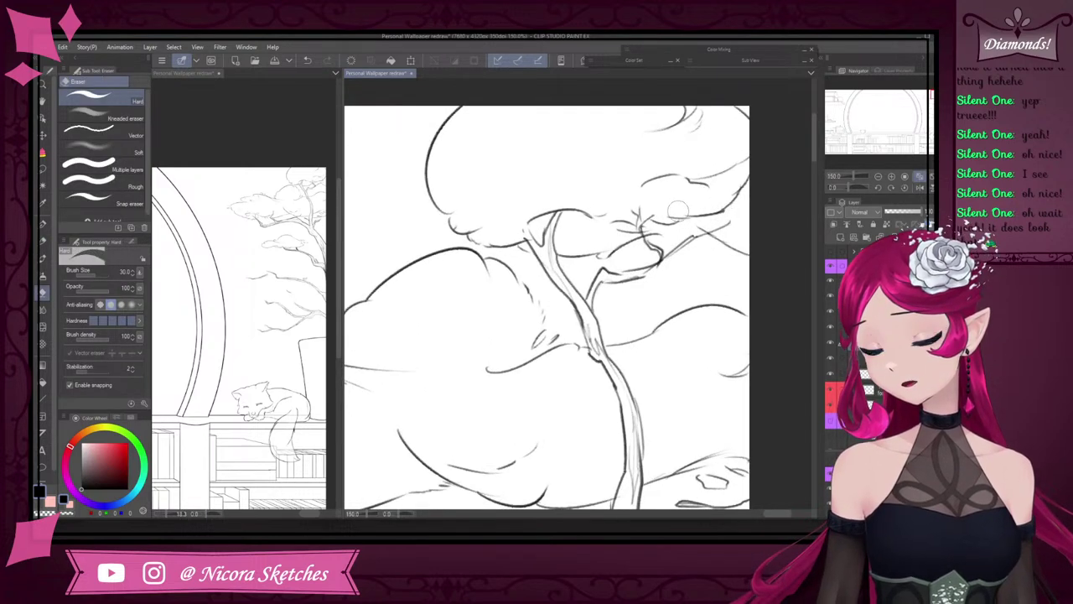
pyautogui.moveTo(644, 208); pyautogui.dragTo(631, 224)
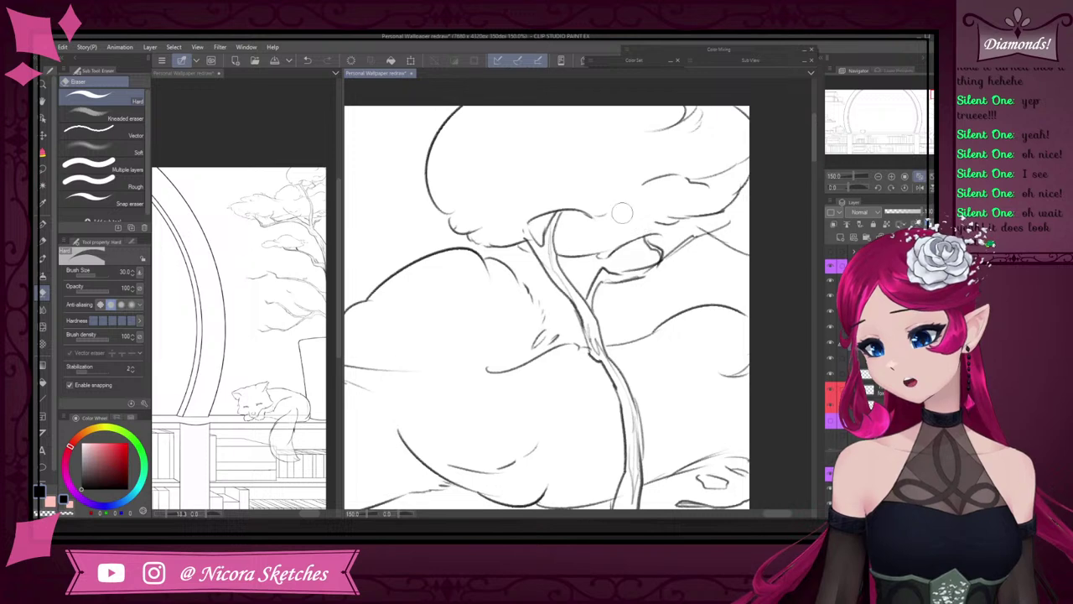
# - Redraw the erased underside of the uppermost foliage cluster with small leafy strokes using the Kuro Sketch pencil
pyautogui.click(43, 241)
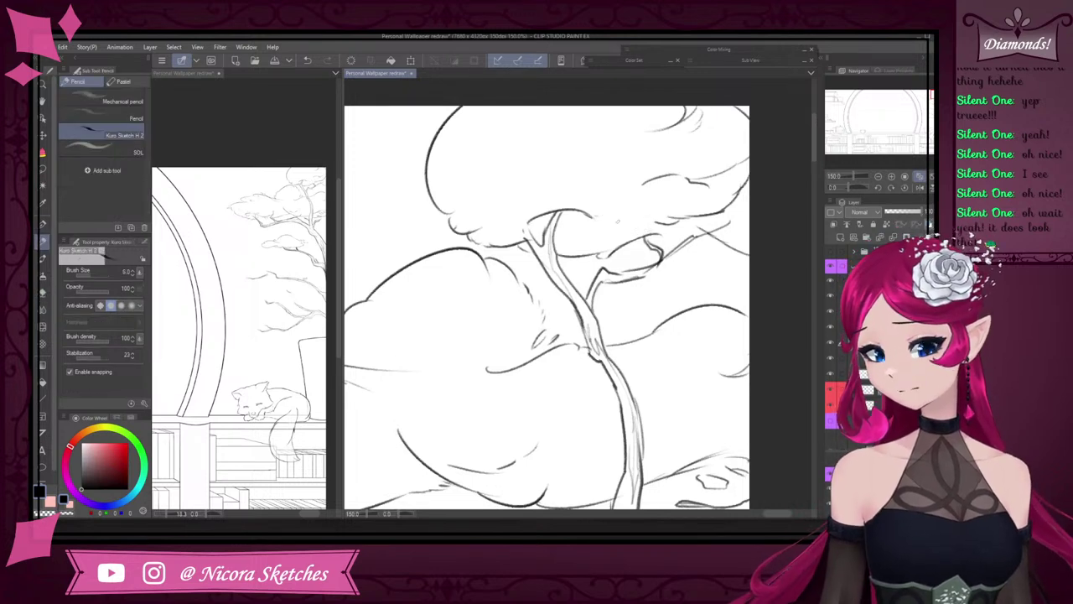
pyautogui.moveTo(583, 212)
pyautogui.mouseDown()
pyautogui.moveTo(644, 223)
pyautogui.moveTo(611, 226)
pyautogui.moveTo(649, 209)
pyautogui.mouseUp()
pyautogui.hotkey('ctrl', 'z')
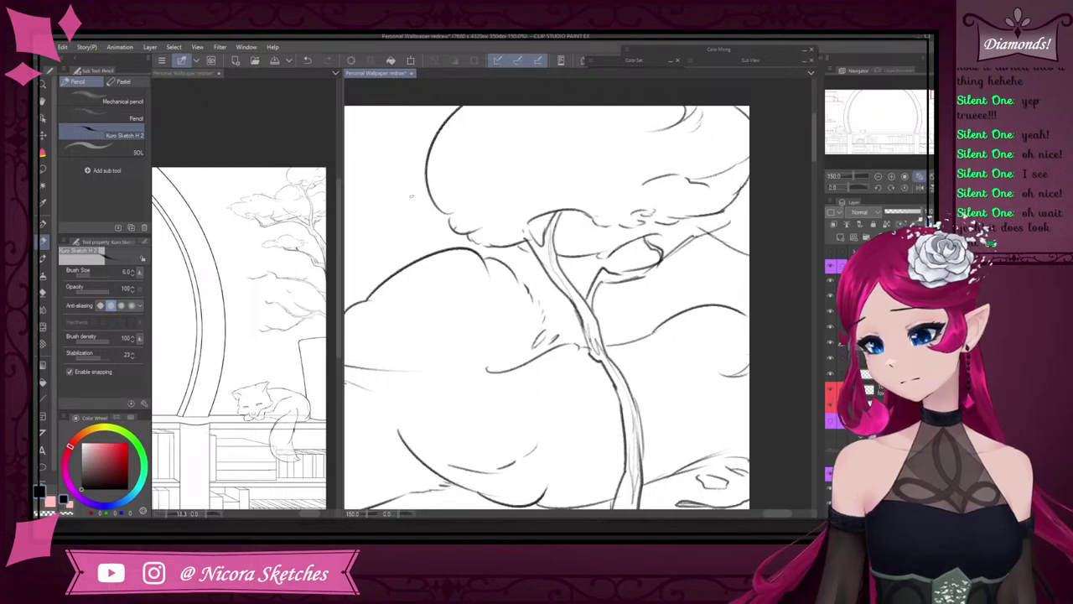
# - Draw several loose leaves beside the left edge of the uppermost foliage cluster
pyautogui.moveTo(407, 223); pyautogui.dragTo(426, 218)
pyautogui.moveTo(376, 186)
pyautogui.mouseDown()
pyautogui.moveTo(400, 203)
pyautogui.moveTo(420, 198)
pyautogui.moveTo(402, 168)
pyautogui.moveTo(424, 173)
pyautogui.mouseUp()
pyautogui.scroll(-3, 463, 160)
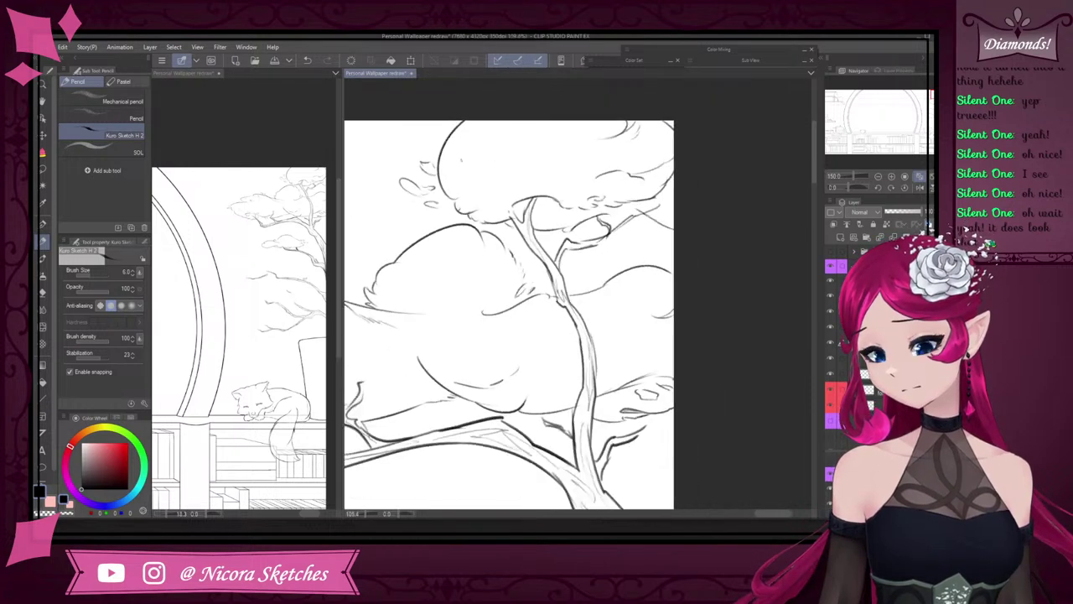
pyautogui.scroll(-3, 508, 148)
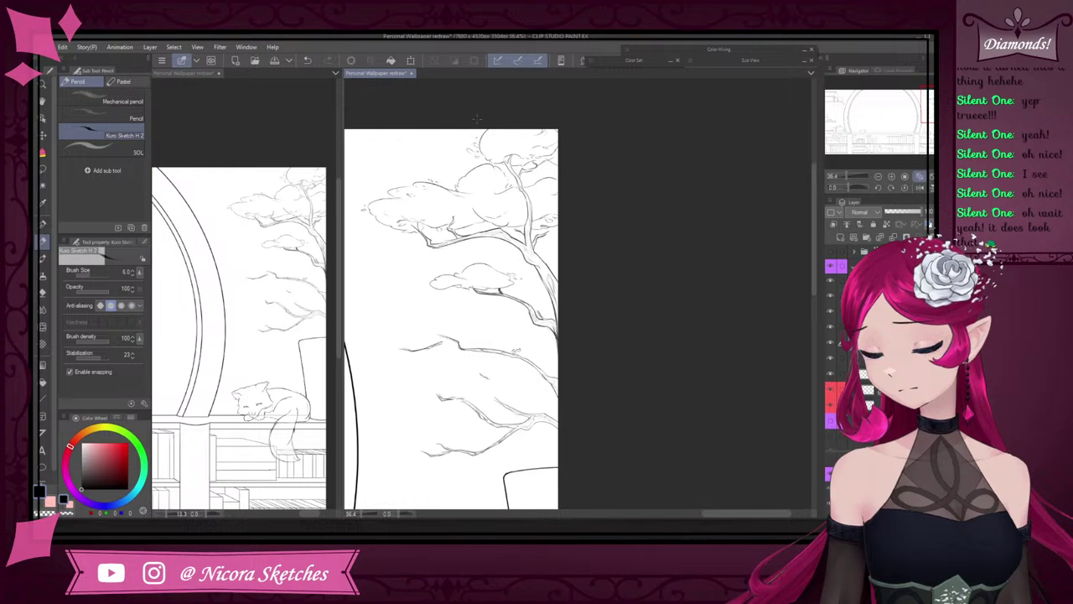
pyautogui.scroll(3, 476, 119)
pyautogui.scroll(2, 477, 117)
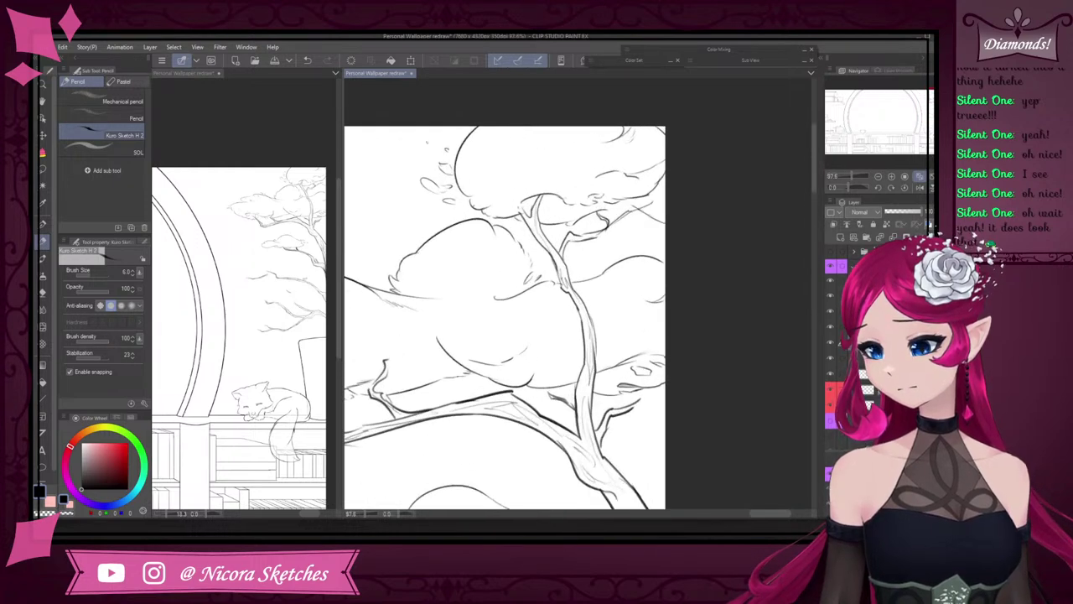
# - Reshape the upper left curve of the uppermost foliage cluster with Liquify at brush size 250
pyautogui.click(43, 326)
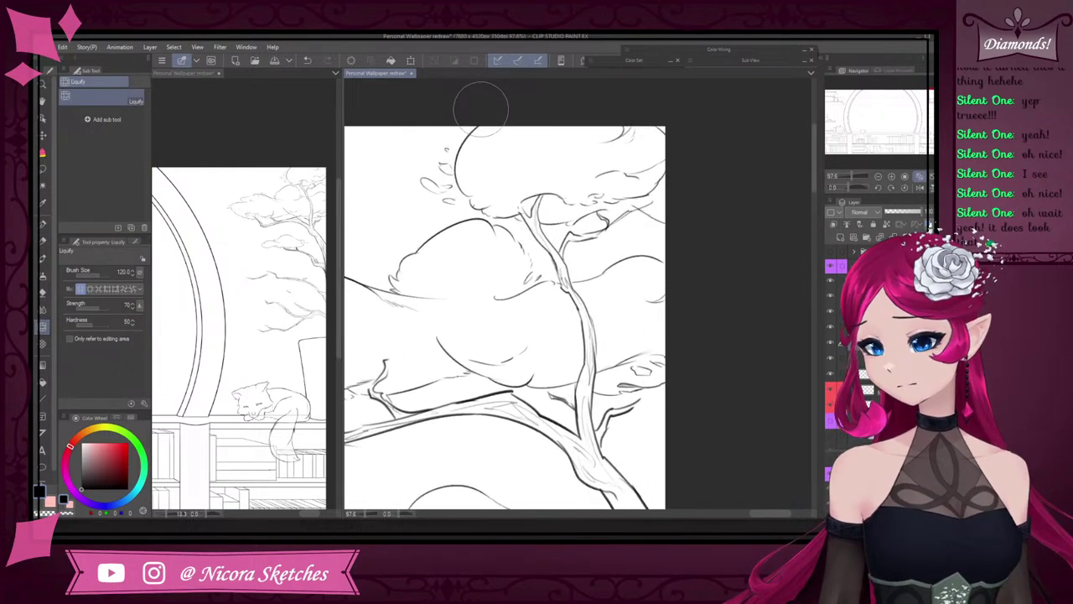
pyautogui.press(']')
pyautogui.press(']')
pyautogui.press(']')
pyautogui.press(']')
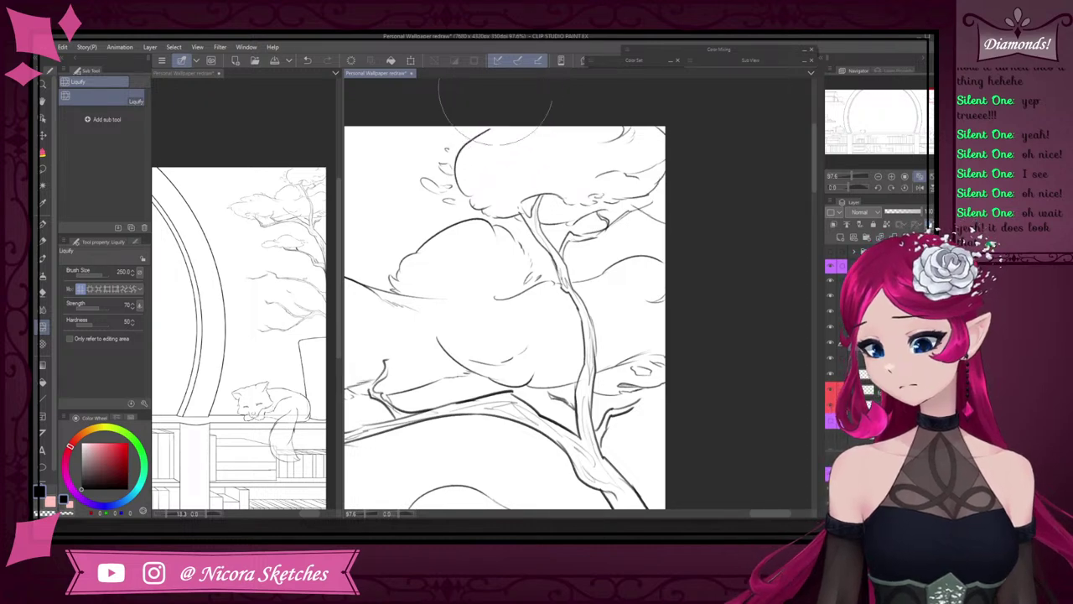
pyautogui.scroll(-6, 558, 153)
pyautogui.scroll(5, 530, 144)
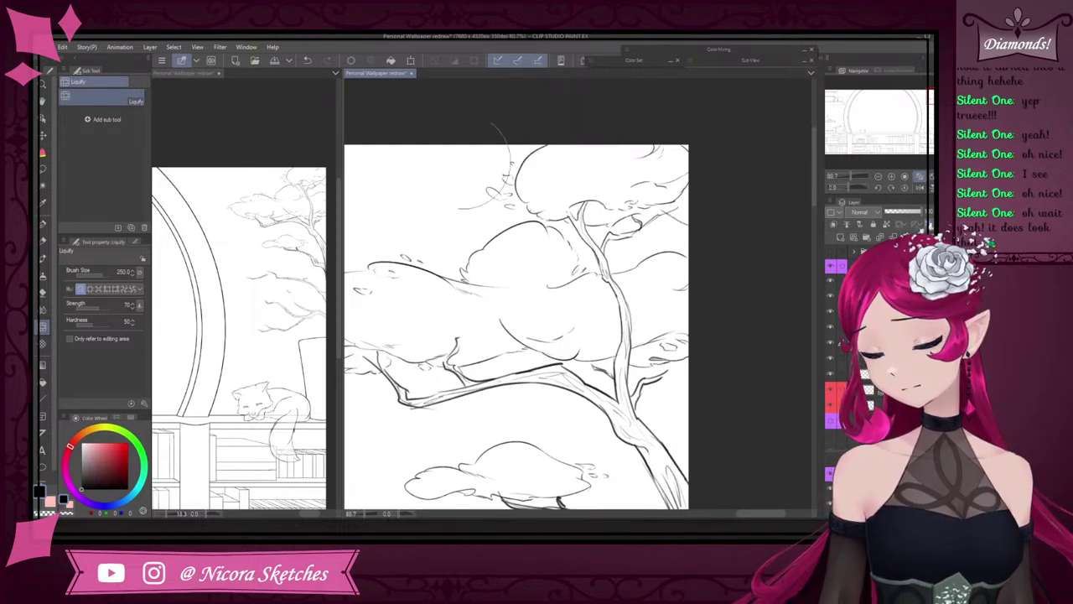
# - Add small pencil leaf marks on the hump of the small foliage cluster and loose leaves beneath its left lobe
pyautogui.click(43, 241)
pyautogui.scroll(-10, 676, 163)
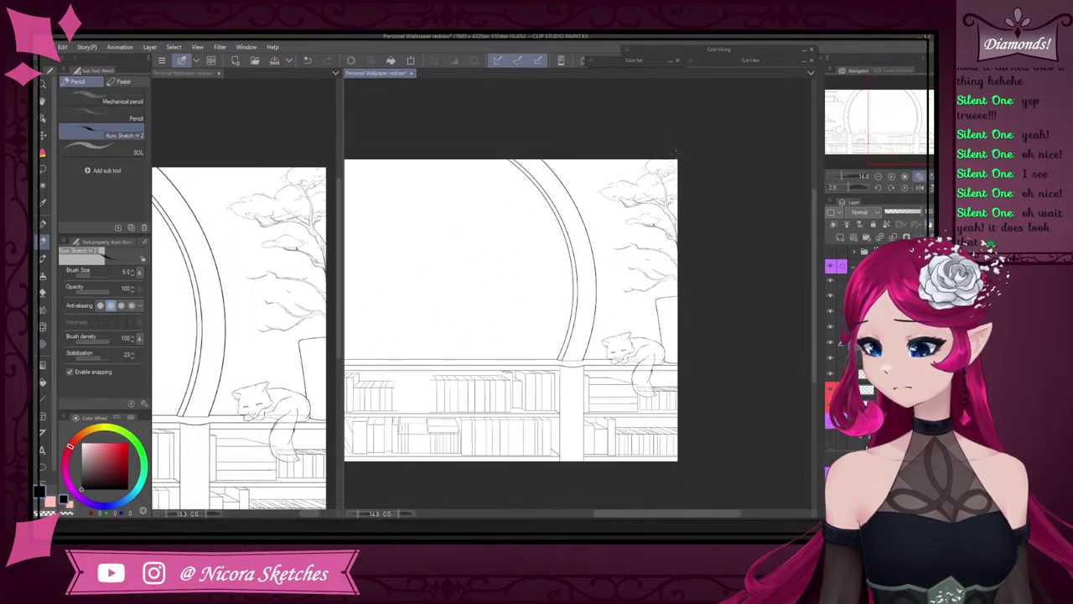
pyautogui.scroll(4, 674, 147)
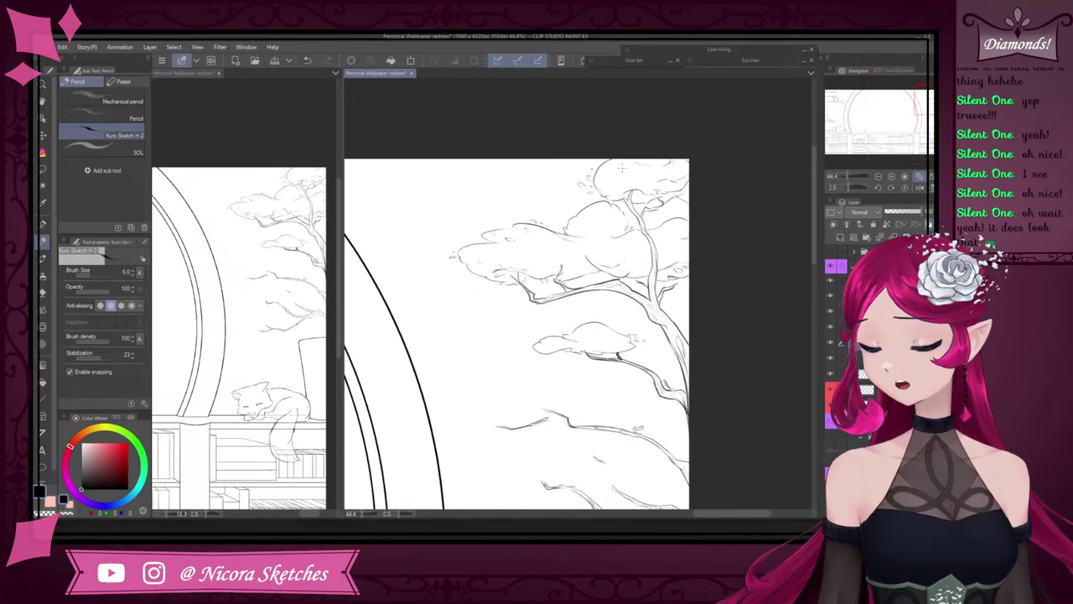
pyautogui.scroll(3, 634, 185)
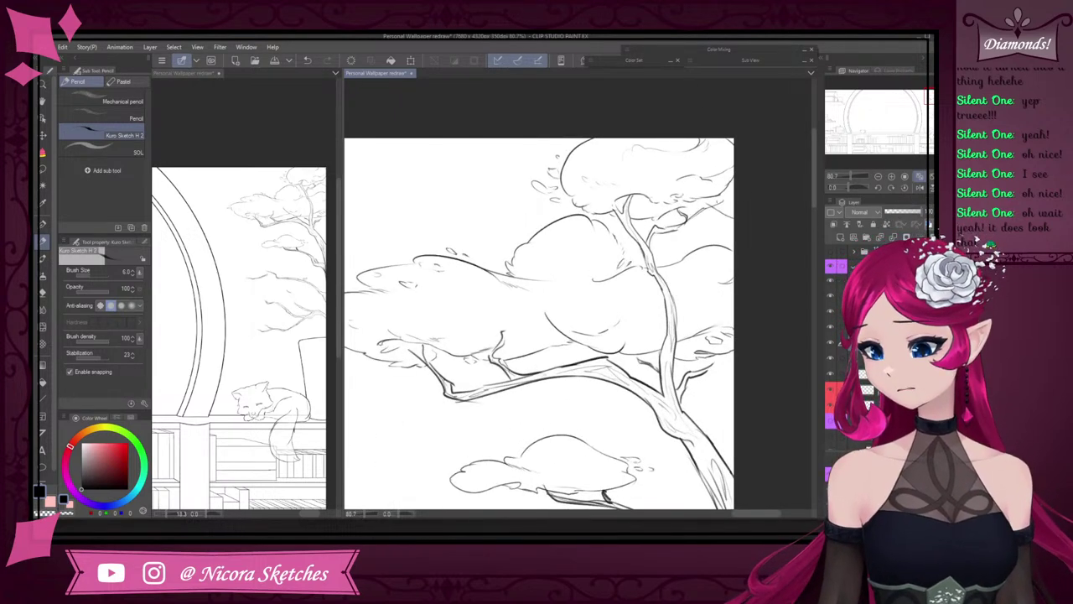
pyautogui.scroll(-4, 745, 222)
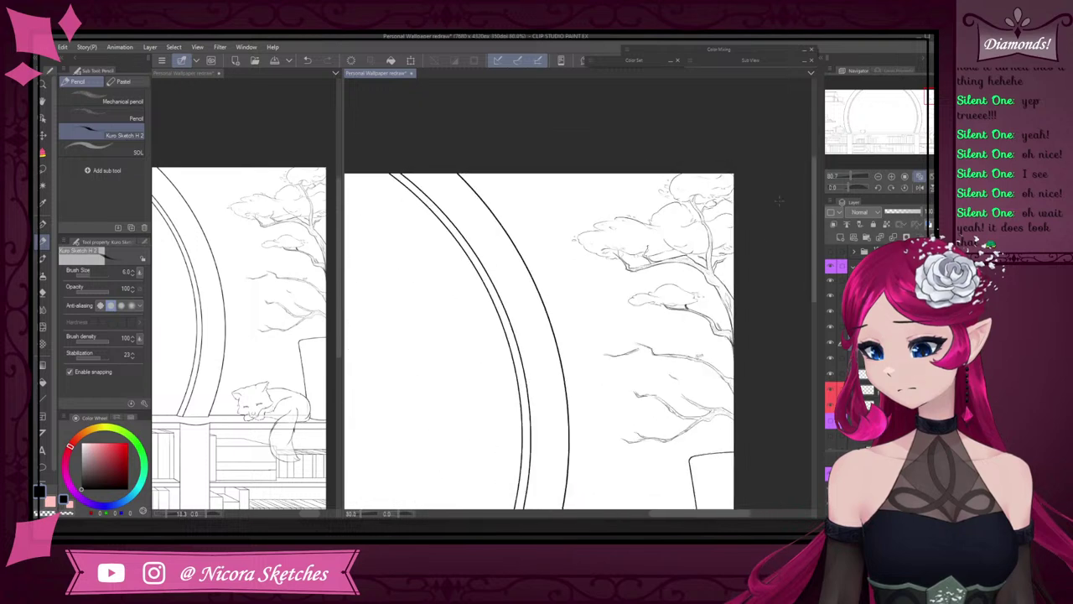
pyautogui.scroll(5, 708, 290)
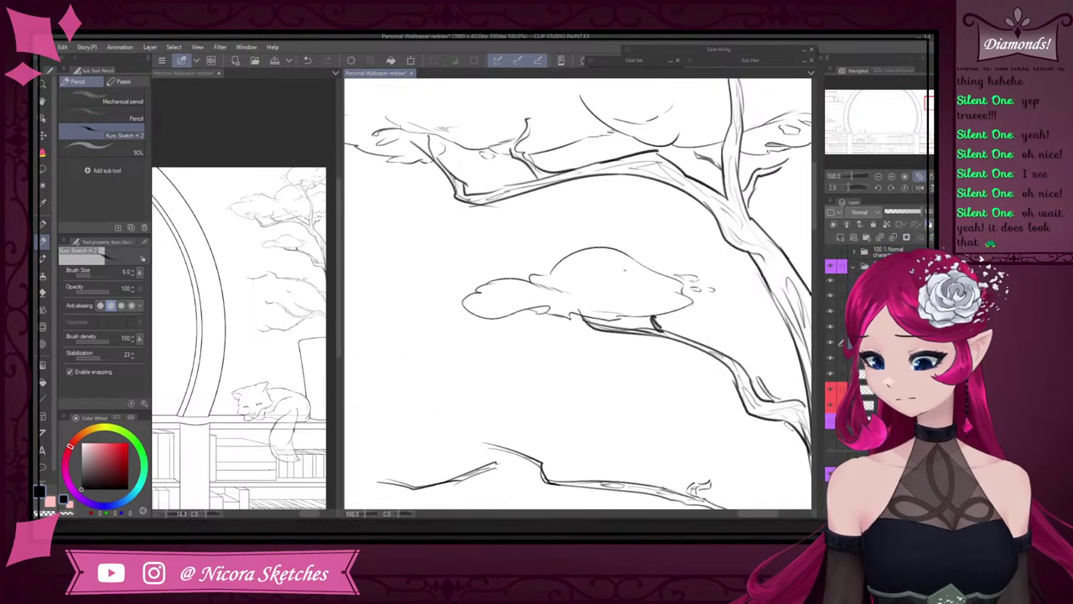
pyautogui.moveTo(590, 264); pyautogui.dragTo(600, 270)
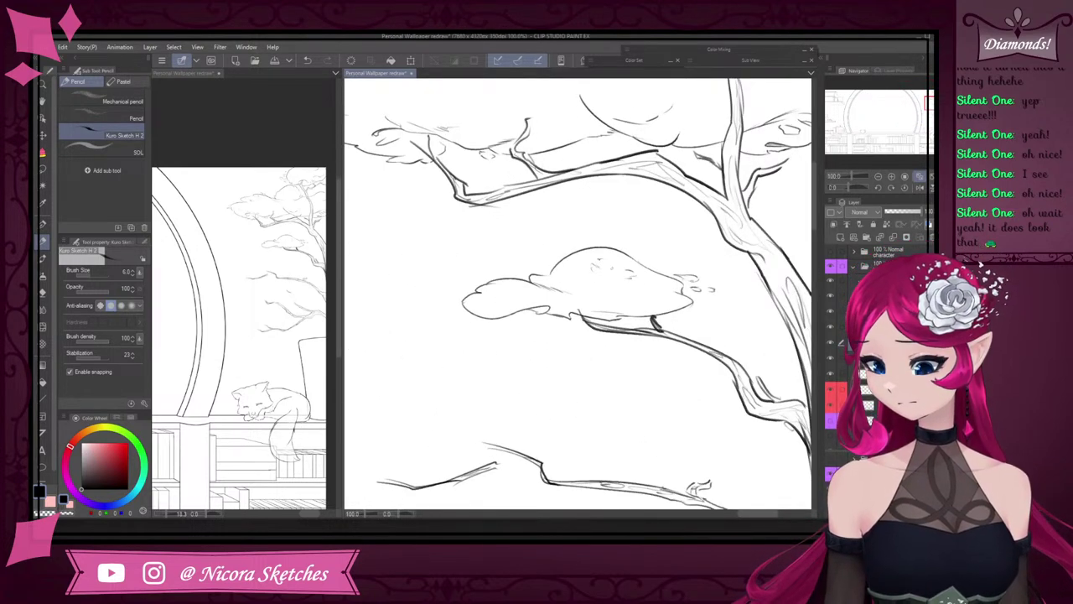
pyautogui.moveTo(490, 333); pyautogui.dragTo(504, 330)
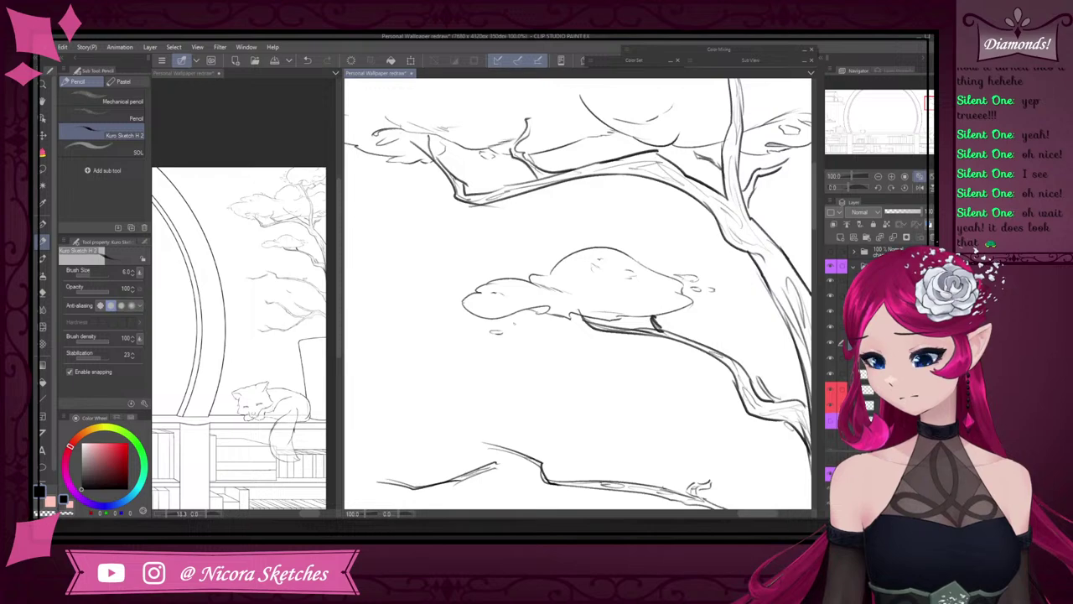
# - Show the rough sketch again and trace the small foliage piece under the lowest branch at the canvas's right edge
pyautogui.scroll(-4, 655, 221)
pyautogui.scroll(3, 632, 302)
pyautogui.scroll(-3, 637, 243)
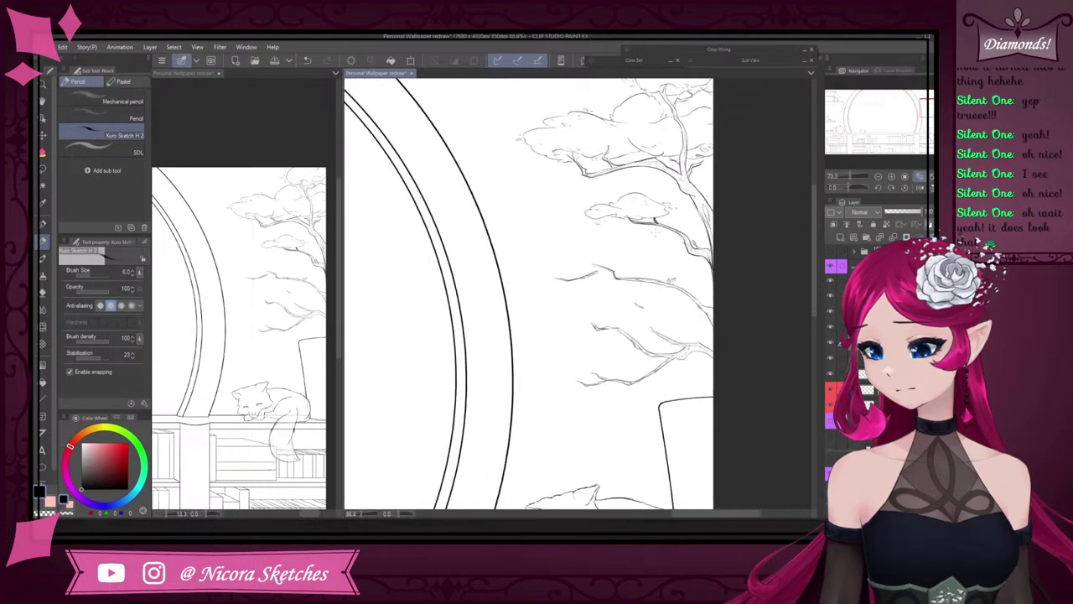
pyautogui.click(831, 422)
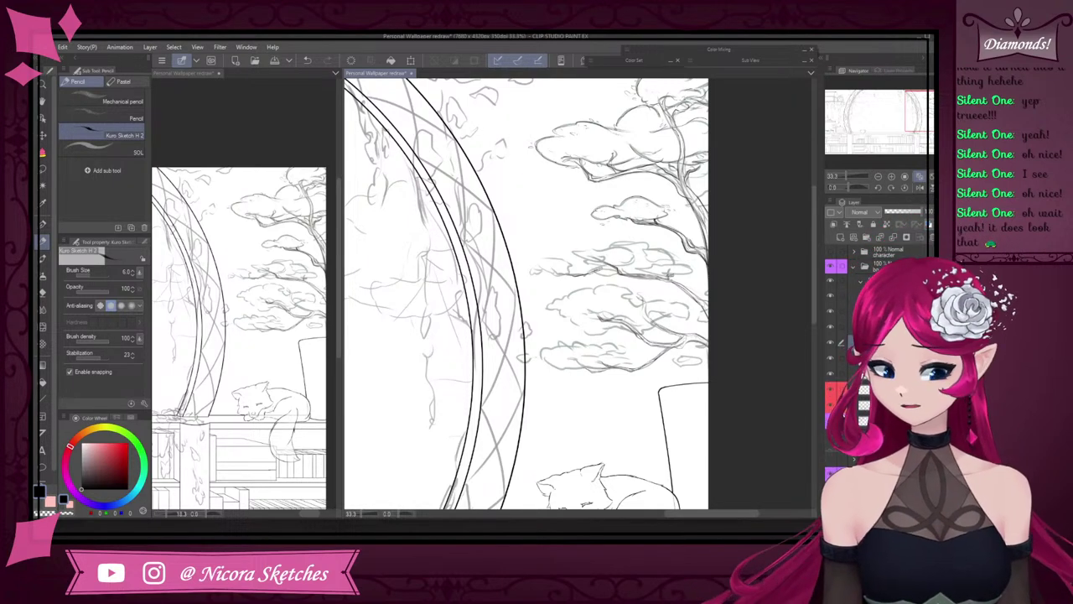
pyautogui.scroll(5, 697, 367)
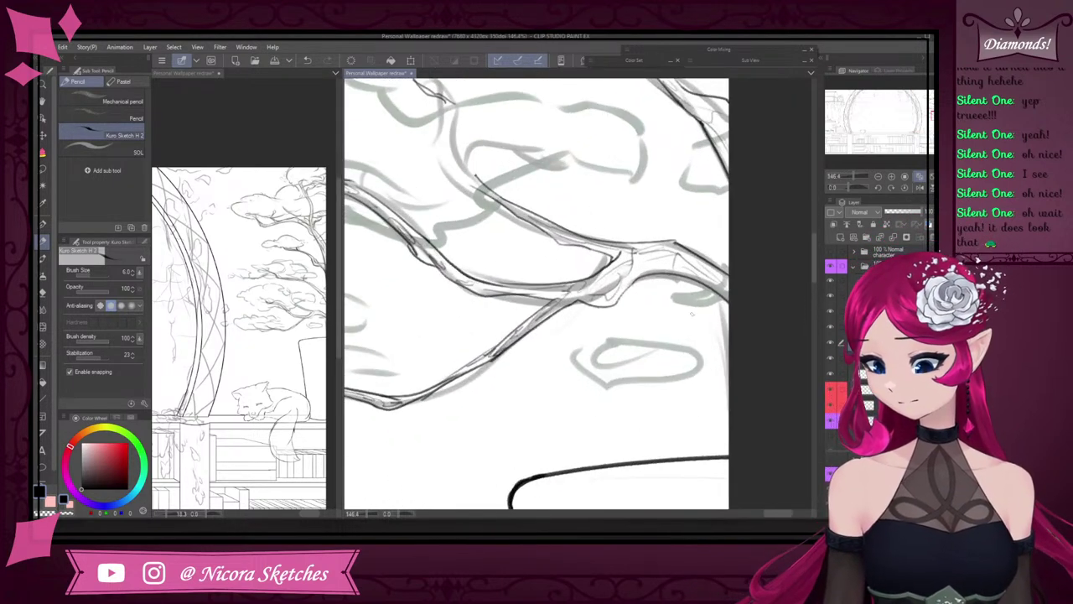
pyautogui.moveTo(676, 302)
pyautogui.mouseDown()
pyautogui.moveTo(729, 283)
pyautogui.moveTo(727, 300)
pyautogui.moveTo(724, 282)
pyautogui.mouseUp()
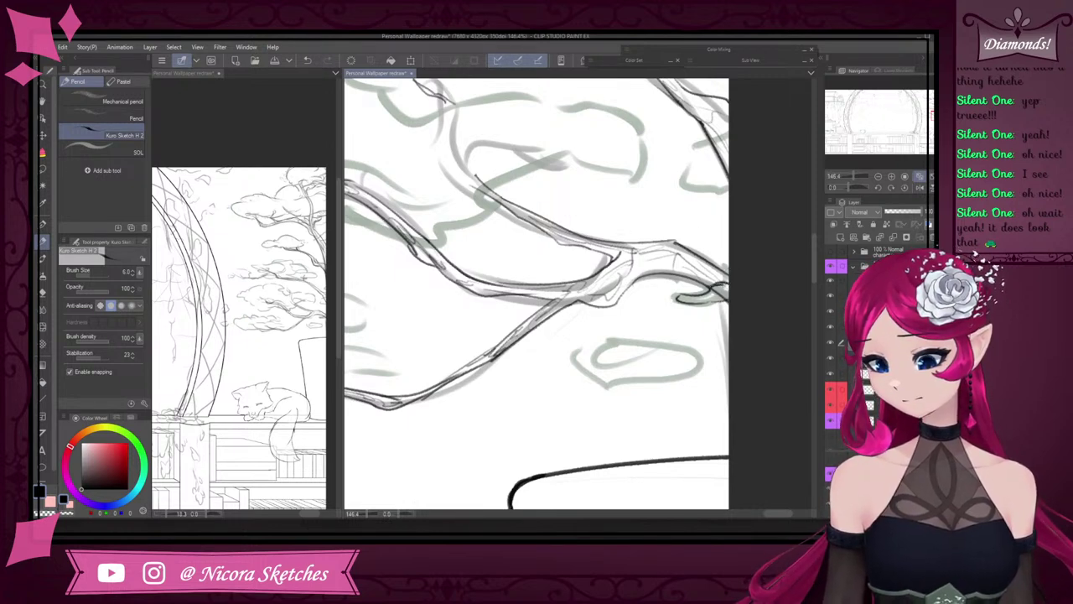
pyautogui.press('e')
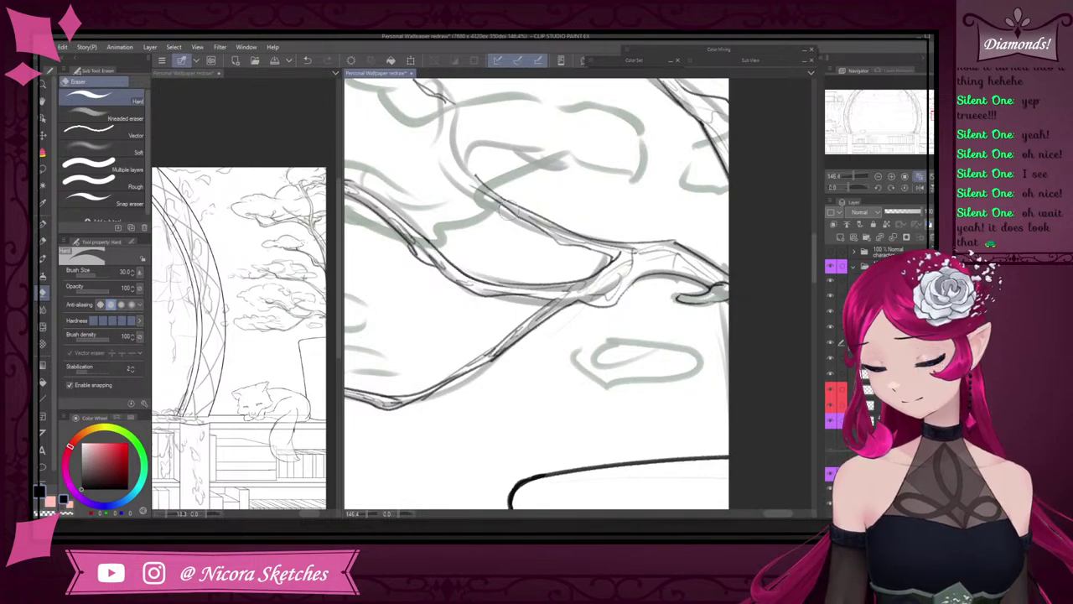
pyautogui.click(43, 240)
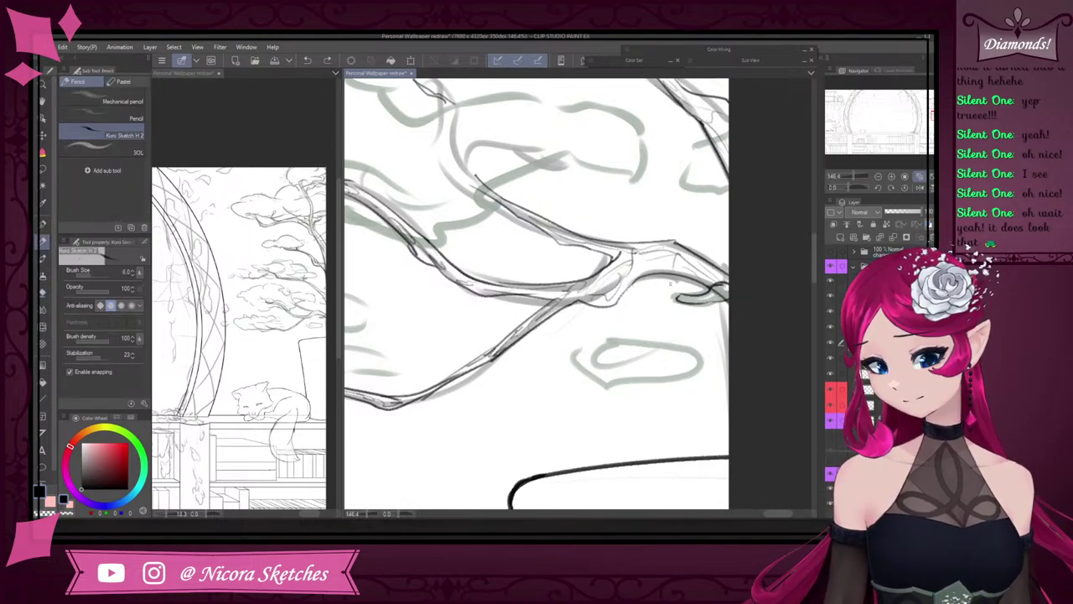
# - Trace the outline of the small detached foliage cluster below the lowest branch, undoing the unwanted strokes
pyautogui.scroll(-3, 711, 322)
pyautogui.scroll(3, 711, 347)
pyautogui.moveTo(582, 320)
pyautogui.mouseDown()
pyautogui.moveTo(575, 314)
pyautogui.moveTo(645, 293)
pyautogui.moveTo(704, 320)
pyautogui.moveTo(679, 336)
pyautogui.moveTo(617, 339)
pyautogui.mouseUp()
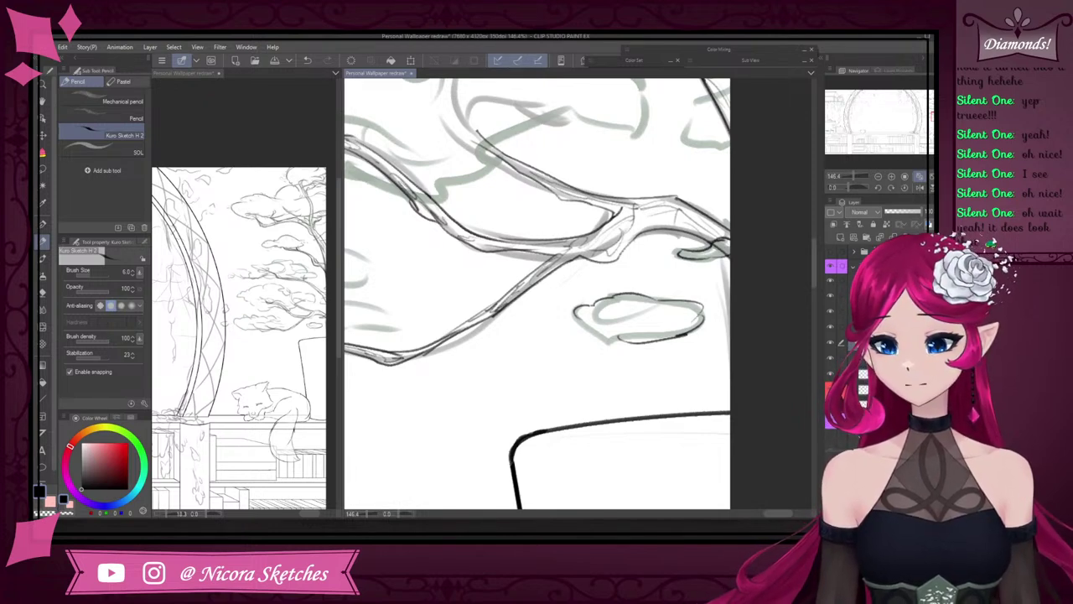
pyautogui.moveTo(619, 334)
pyautogui.mouseDown()
pyautogui.moveTo(630, 321)
pyautogui.moveTo(612, 313)
pyautogui.moveTo(616, 326)
pyautogui.moveTo(652, 302)
pyautogui.mouseUp()
pyautogui.hotkey('ctrl', 'z')
pyautogui.hotkey('ctrl', 'z')
# - Trace the two small leaf clumps on the outer edge of the round arch and add a loose leaf beside them
pyautogui.scroll(-5, 704, 289)
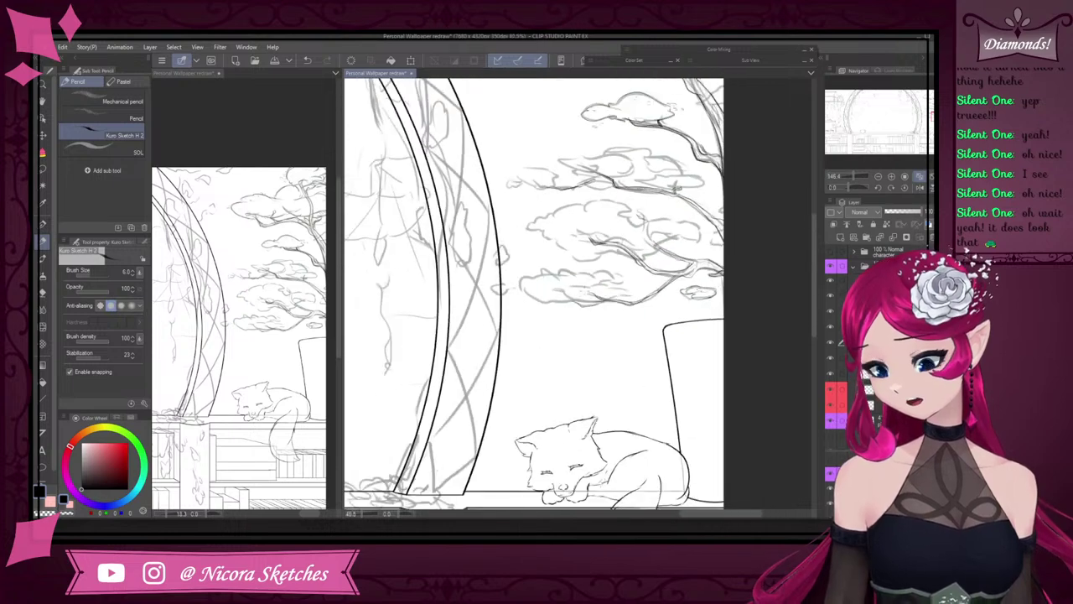
pyautogui.scroll(3, 587, 285)
pyautogui.scroll(-4, 658, 258)
pyautogui.scroll(4, 547, 243)
pyautogui.moveTo(491, 278)
pyautogui.mouseDown()
pyautogui.moveTo(453, 288)
pyautogui.moveTo(510, 287)
pyautogui.moveTo(489, 279)
pyautogui.moveTo(502, 268)
pyautogui.mouseUp()
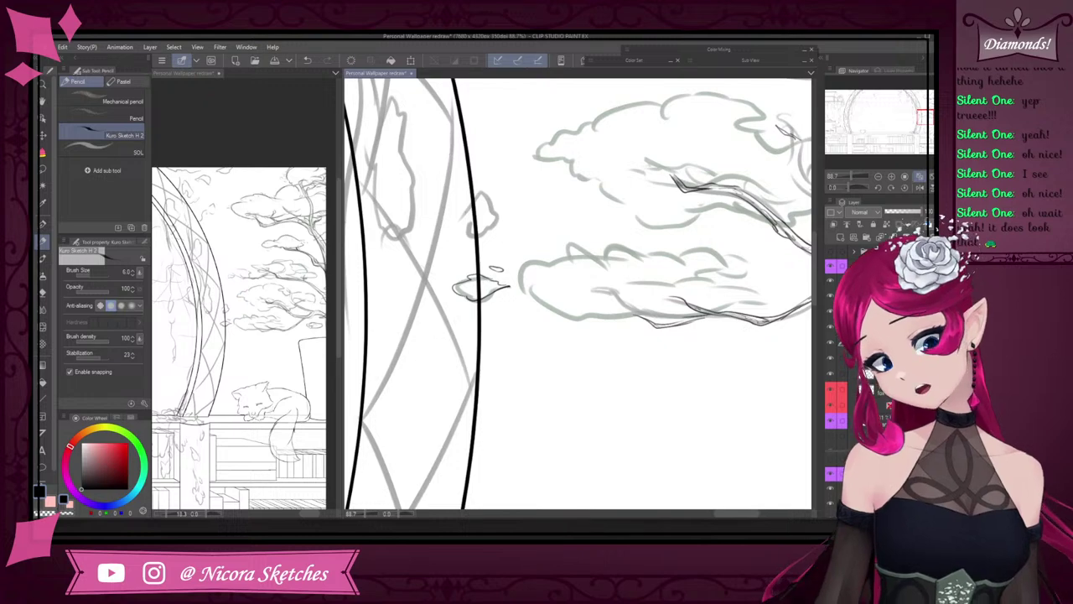
pyautogui.moveTo(476, 203)
pyautogui.mouseDown()
pyautogui.moveTo(496, 209)
pyautogui.moveTo(446, 222)
pyautogui.moveTo(466, 207)
pyautogui.mouseUp()
pyautogui.scroll(-3, 541, 182)
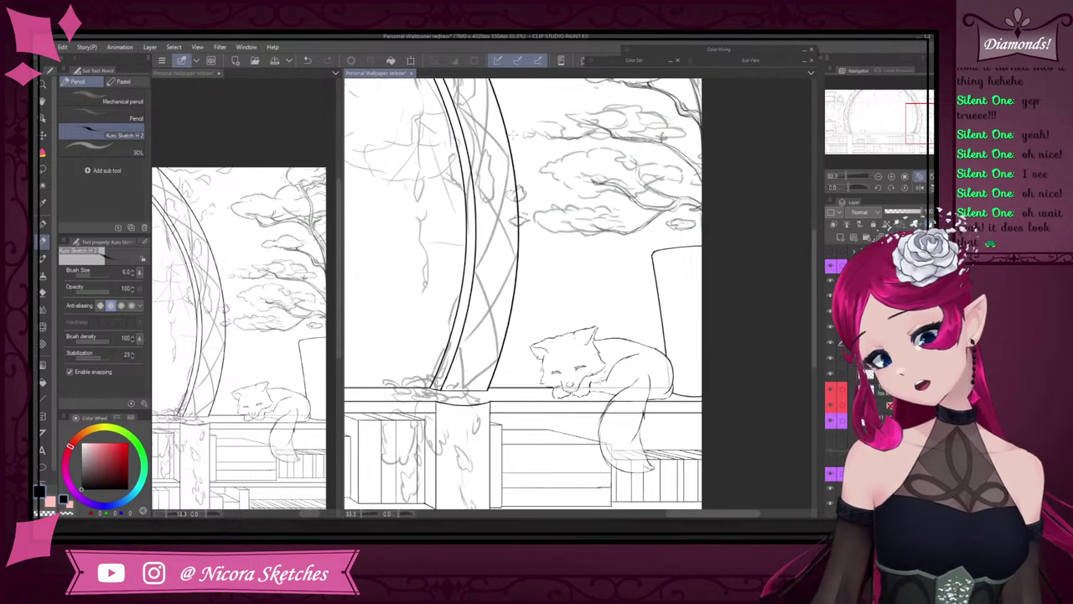
# - Trace the upper lobes, outer end and inner leaf edges of the lowest foliage cluster over the rough sketch, undoing the unwanted strokes
pyautogui.scroll(3, 514, 132)
pyautogui.scroll(-3, 635, 201)
pyautogui.scroll(3, 745, 270)
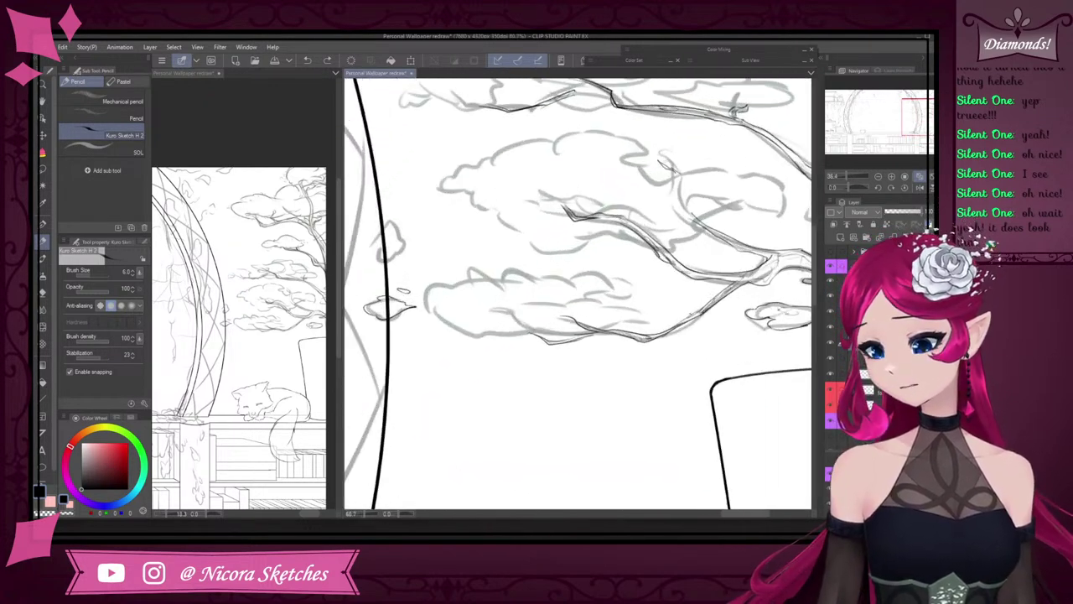
pyautogui.moveTo(466, 282); pyautogui.dragTo(580, 277)
pyautogui.hotkey('ctrl', 'z')
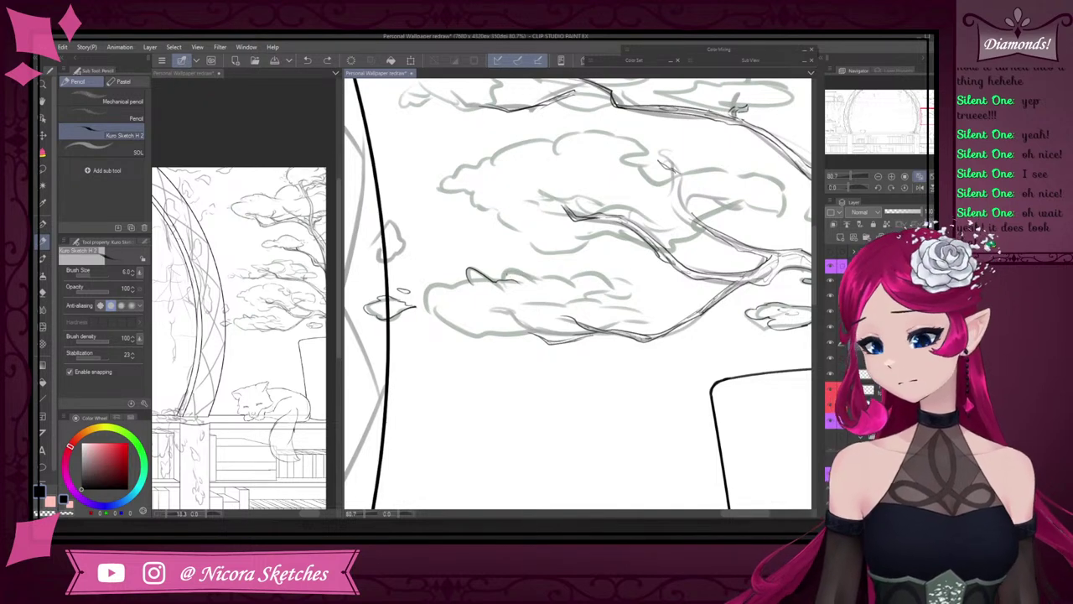
pyautogui.moveTo(501, 270)
pyautogui.mouseDown()
pyautogui.moveTo(593, 289)
pyautogui.moveTo(588, 273)
pyautogui.moveTo(576, 284)
pyautogui.moveTo(635, 290)
pyautogui.mouseUp()
pyautogui.moveTo(614, 295)
pyautogui.mouseDown()
pyautogui.moveTo(596, 292)
pyautogui.moveTo(645, 313)
pyautogui.moveTo(535, 340)
pyautogui.mouseUp()
pyautogui.moveTo(428, 285)
pyautogui.mouseDown()
pyautogui.moveTo(422, 307)
pyautogui.moveTo(426, 288)
pyautogui.moveTo(458, 283)
pyautogui.mouseUp()
pyautogui.hotkey('ctrl', 'z')
pyautogui.hotkey('ctrl', 'z')
pyautogui.hotkey('ctrl', 'z')
pyautogui.moveTo(440, 319)
pyautogui.mouseDown()
pyautogui.moveTo(429, 284)
pyautogui.moveTo(426, 302)
pyautogui.moveTo(499, 299)
pyautogui.mouseUp()
pyautogui.hotkey('ctrl', 'z')
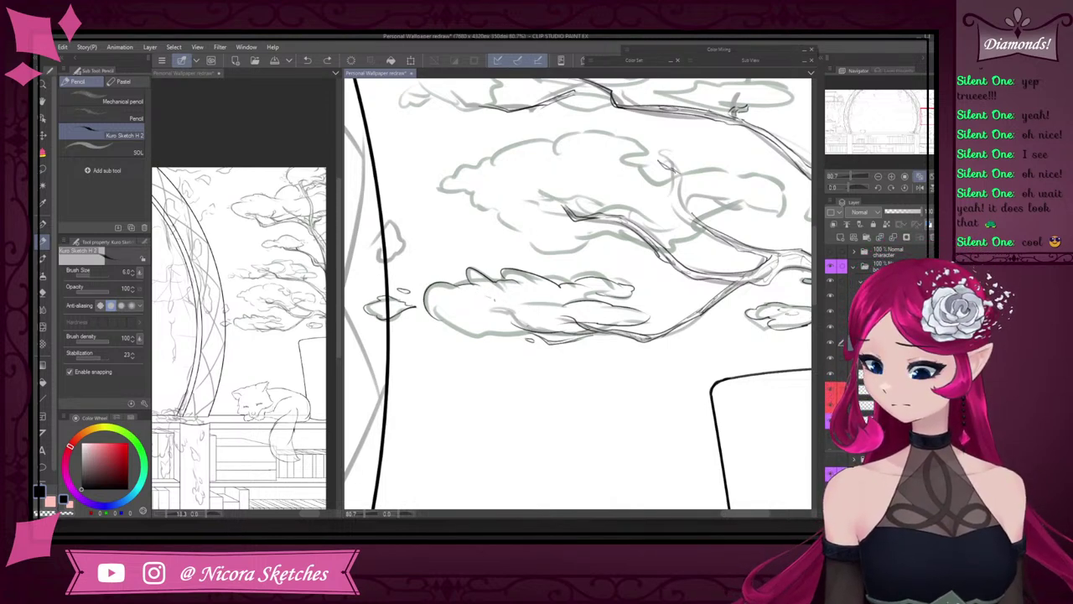
# - Add small leaf marks inside the lowest foliage cluster and trace its underside toward the branch
pyautogui.moveTo(491, 298)
pyautogui.mouseDown()
pyautogui.moveTo(571, 306)
pyautogui.moveTo(566, 294)
pyautogui.mouseUp()
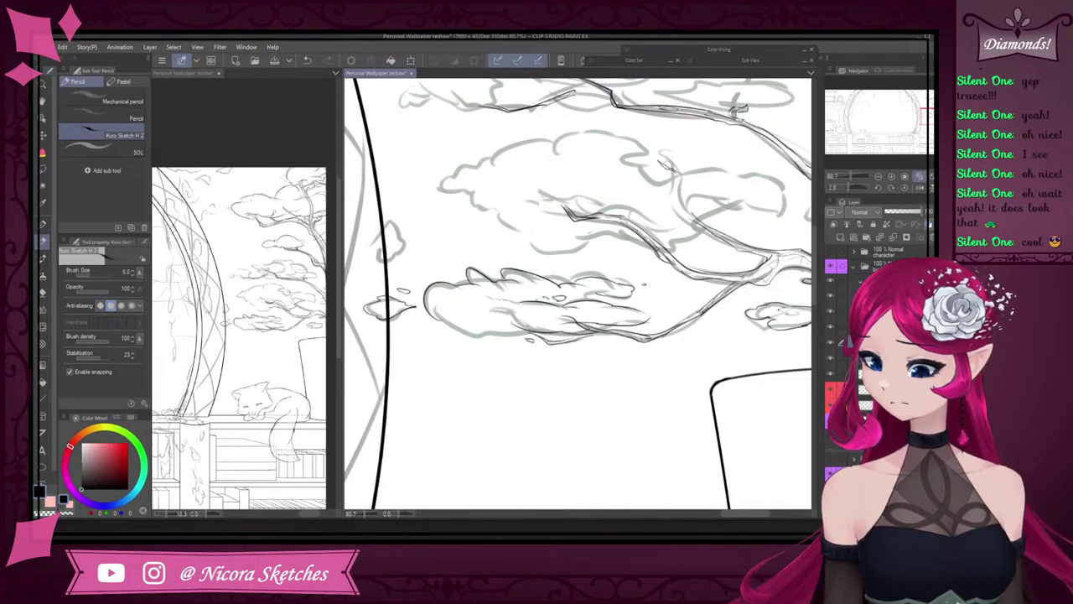
pyautogui.moveTo(436, 309); pyautogui.dragTo(461, 327)
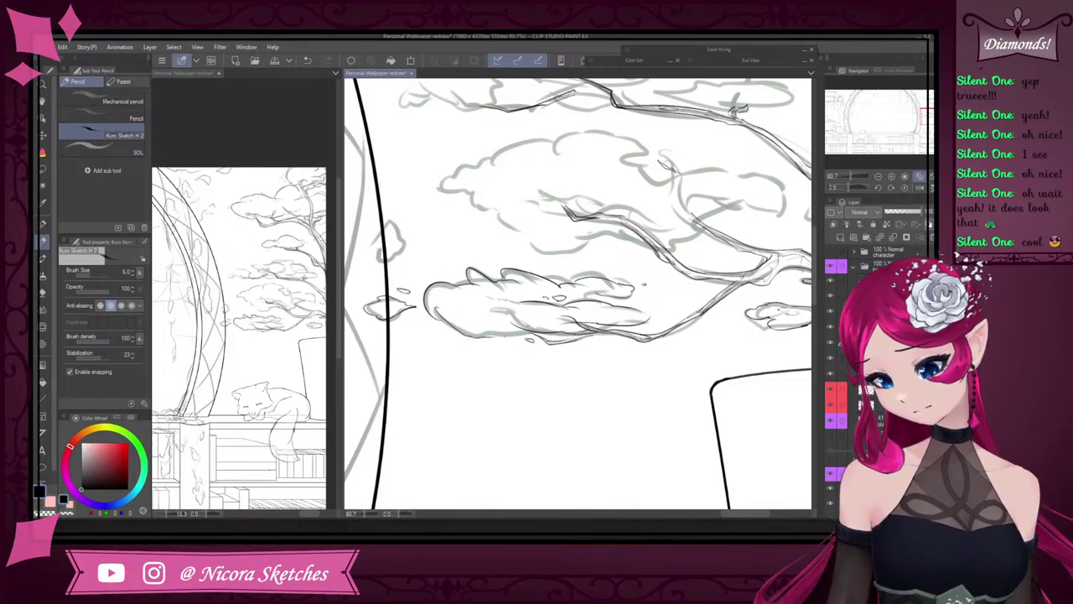
pyautogui.moveTo(481, 337)
pyautogui.mouseDown()
pyautogui.moveTo(532, 332)
pyautogui.moveTo(498, 338)
pyautogui.mouseUp()
pyautogui.scroll(-5, 648, 270)
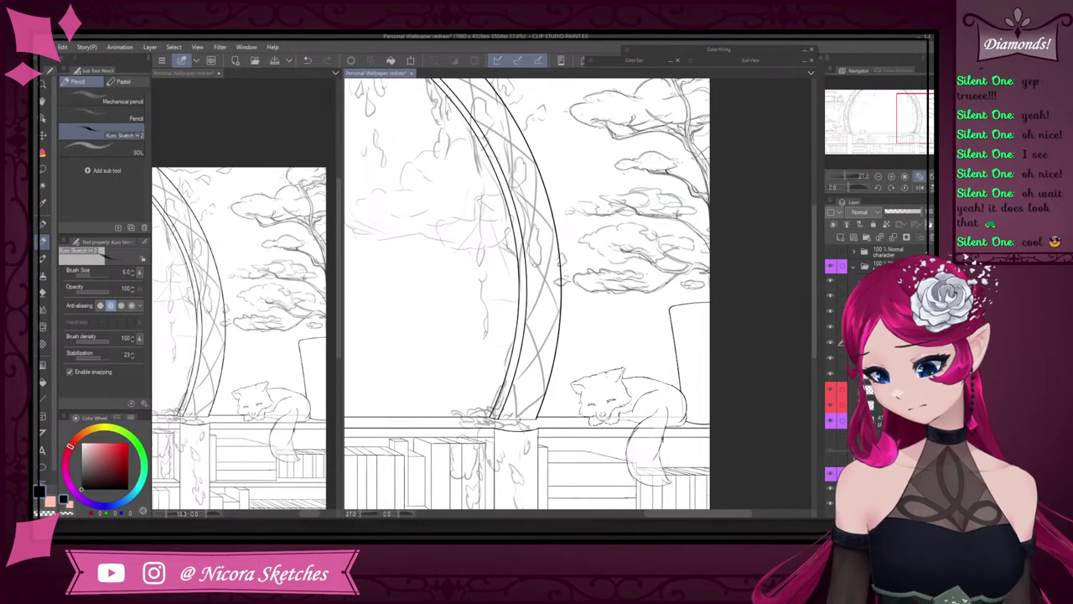
# - Trace the small foliage piece hanging beside the trunk at the canvas's right edge and the leaf edge above it
pyautogui.scroll(3, 638, 231)
pyautogui.scroll(-1, 649, 277)
pyautogui.scroll(6, 742, 262)
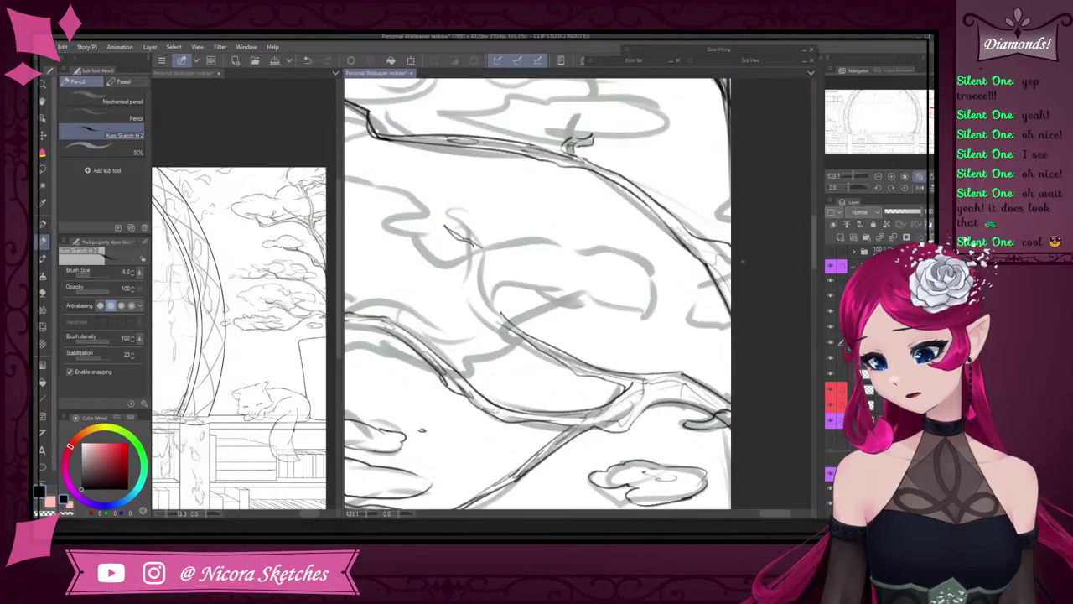
pyautogui.moveTo(729, 276)
pyautogui.mouseDown()
pyautogui.moveTo(700, 290)
pyautogui.moveTo(689, 315)
pyautogui.moveTo(729, 326)
pyautogui.moveTo(714, 332)
pyautogui.mouseUp()
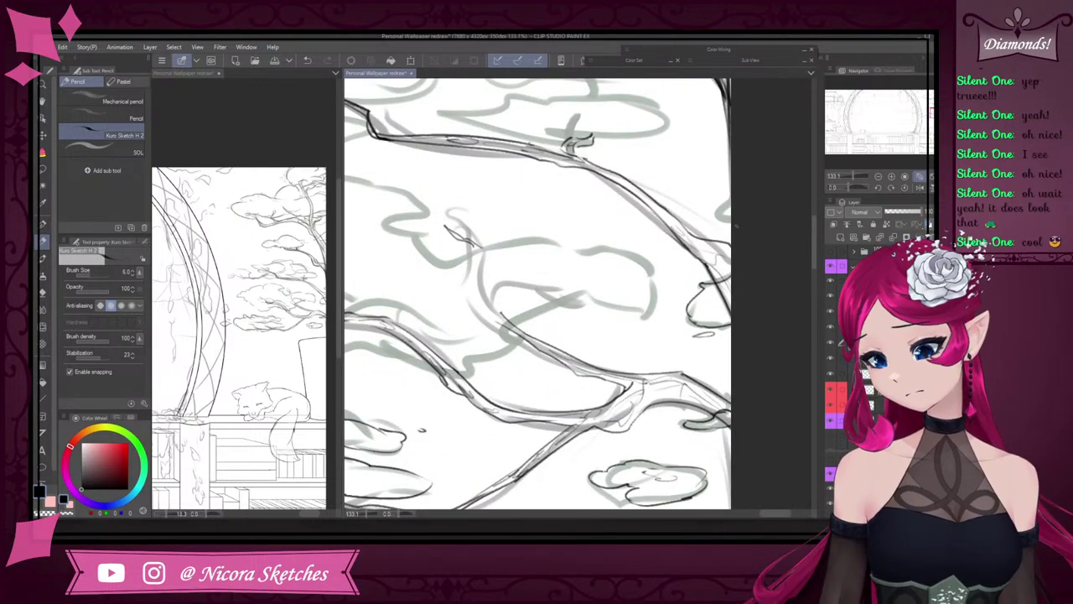
pyautogui.moveTo(733, 223); pyautogui.dragTo(731, 212)
pyautogui.scroll(-6, 705, 257)
pyautogui.scroll(2, 574, 239)
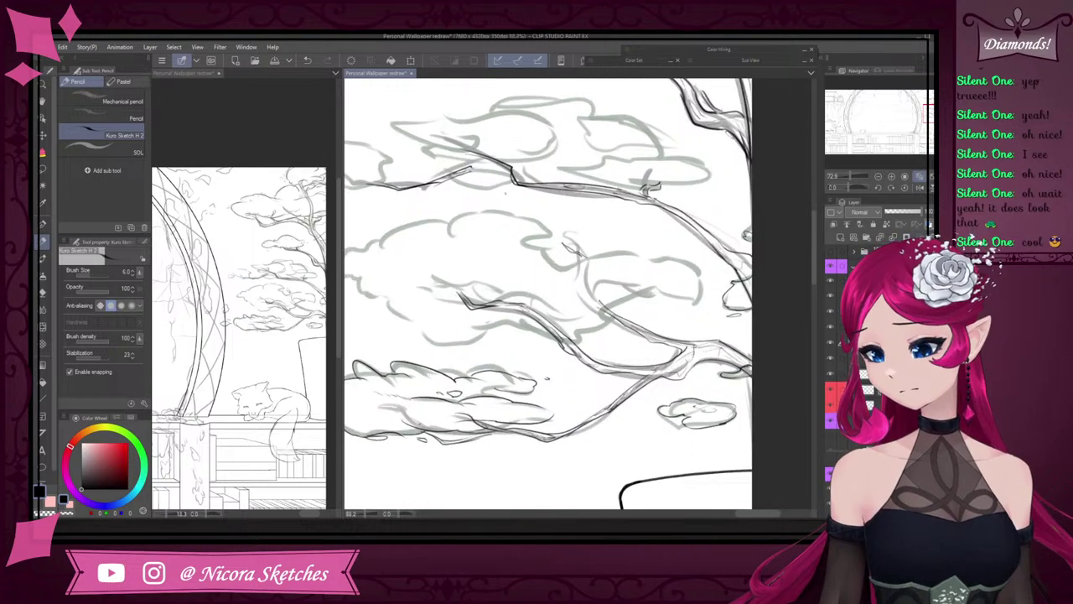
# - Trace the scalloped underside of the large foliage cluster above the lowest one up to its branch, undoing the unwanted strokes
pyautogui.scroll(-5, 559, 211)
pyautogui.scroll(6, 459, 218)
pyautogui.moveTo(423, 290)
pyautogui.mouseDown()
pyautogui.moveTo(379, 287)
pyautogui.moveTo(431, 258)
pyautogui.mouseUp()
pyautogui.hotkey('ctrl', 'z')
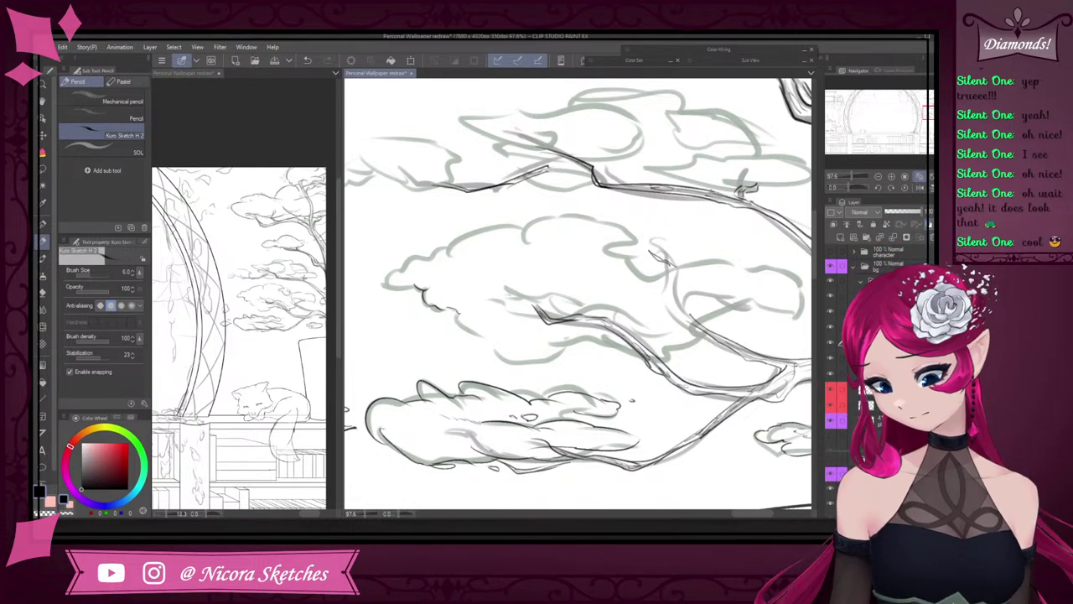
pyautogui.moveTo(455, 316)
pyautogui.mouseDown()
pyautogui.moveTo(516, 361)
pyautogui.moveTo(557, 357)
pyautogui.moveTo(549, 361)
pyautogui.moveTo(591, 336)
pyautogui.moveTo(673, 360)
pyautogui.mouseUp()
pyautogui.hotkey('ctrl', 'z')
pyautogui.hotkey('ctrl', 'z')
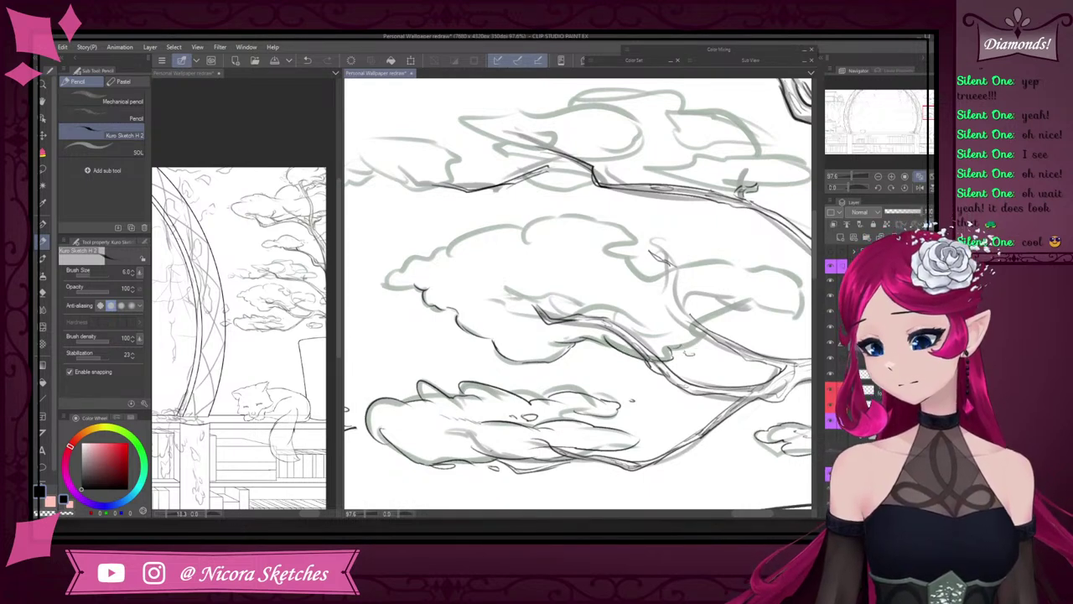
pyautogui.moveTo(677, 346); pyautogui.dragTo(729, 306)
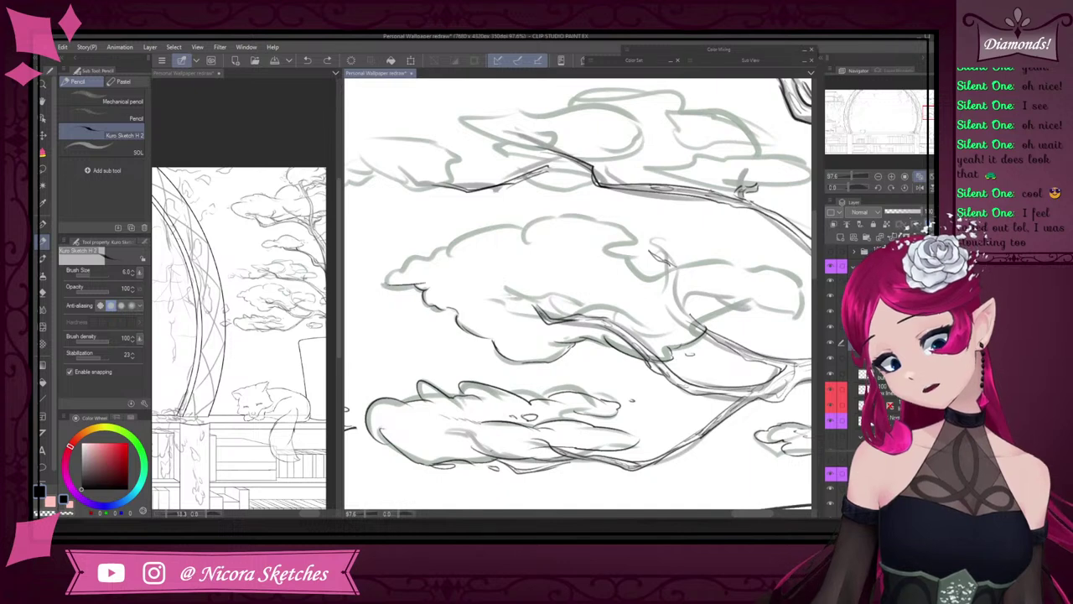
pyautogui.hotkey('ctrl', 'z')
# - Trace the pointed left tip of the large foliage cluster and the first small lobes above it, undoing the unwanted strokes
pyautogui.moveTo(426, 289)
pyautogui.mouseDown()
pyautogui.moveTo(384, 283)
pyautogui.moveTo(391, 266)
pyautogui.moveTo(537, 223)
pyautogui.mouseUp()
pyautogui.hotkey('ctrl', 'z')
pyautogui.hotkey('ctrl', 'z')
pyautogui.hotkey('ctrl', 'z')
pyautogui.hotkey('ctrl', 'z')
pyautogui.hotkey('ctrl', 'z')
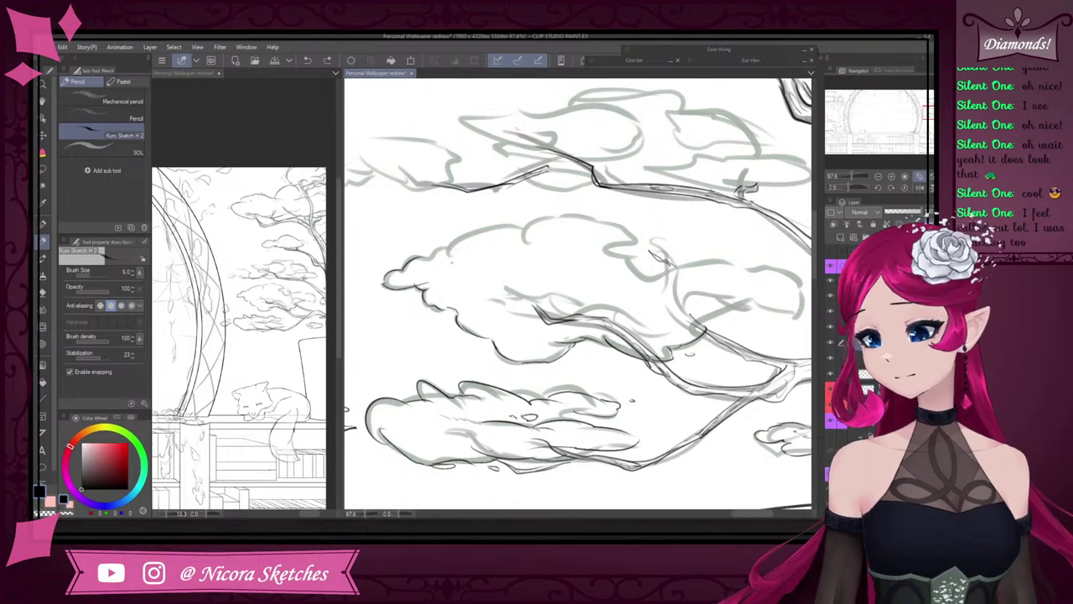
pyautogui.moveTo(419, 257); pyautogui.dragTo(523, 226)
pyautogui.hotkey('ctrl', 'z')
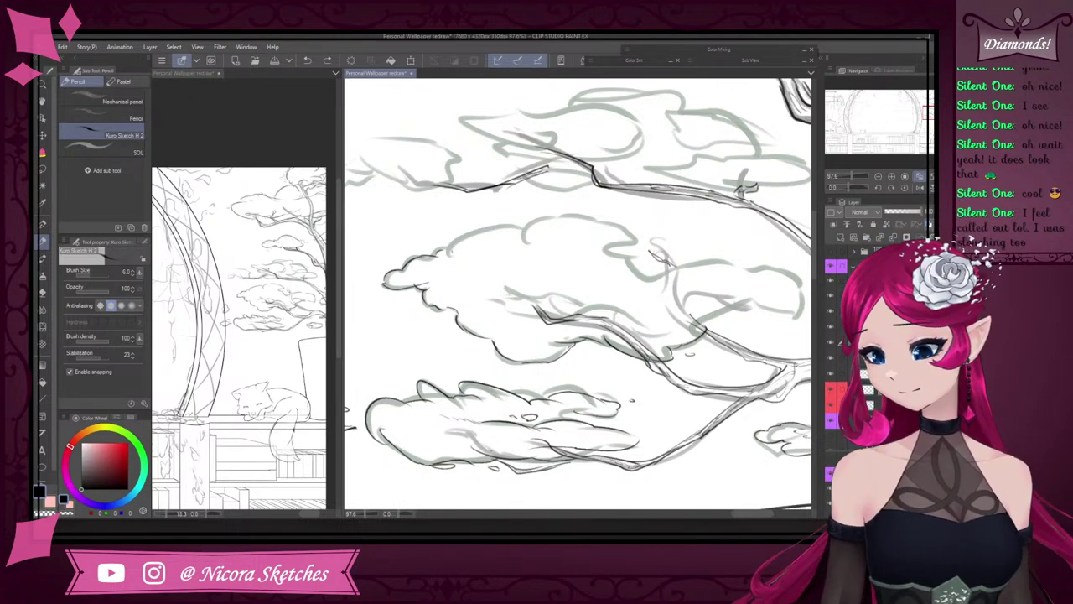
# - Trace the large foliage cluster's upper edge across the central hump to its hooked right end
pyautogui.moveTo(450, 253)
pyautogui.mouseDown()
pyautogui.moveTo(540, 214)
pyautogui.moveTo(621, 227)
pyautogui.mouseUp()
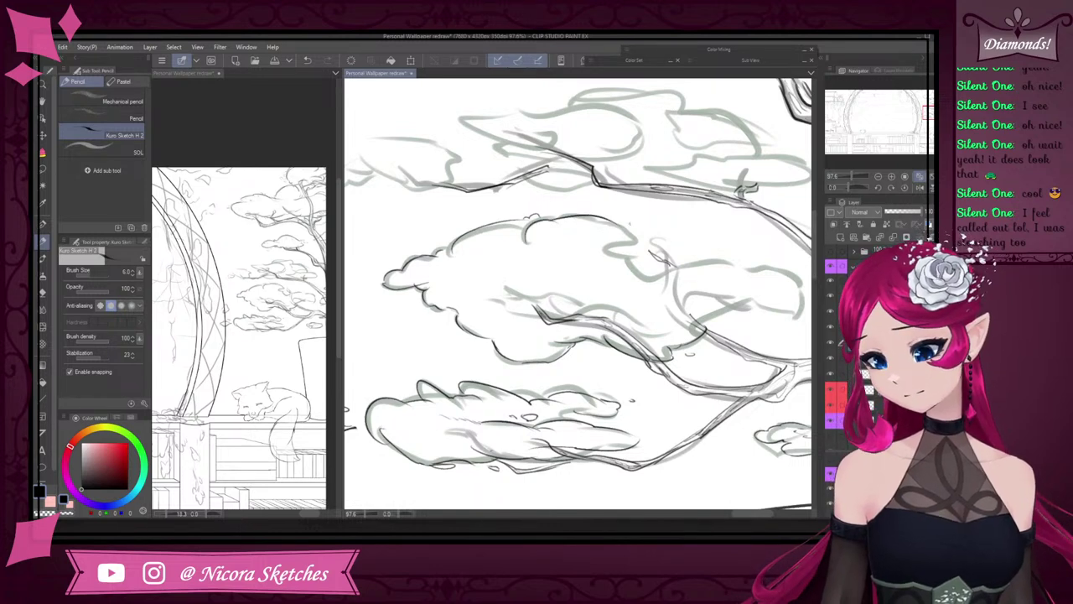
pyautogui.hotkey('ctrl', 'z')
pyautogui.moveTo(545, 219)
pyautogui.mouseDown()
pyautogui.moveTo(665, 266)
pyautogui.moveTo(636, 248)
pyautogui.moveTo(592, 244)
pyautogui.moveTo(640, 262)
pyautogui.mouseUp()
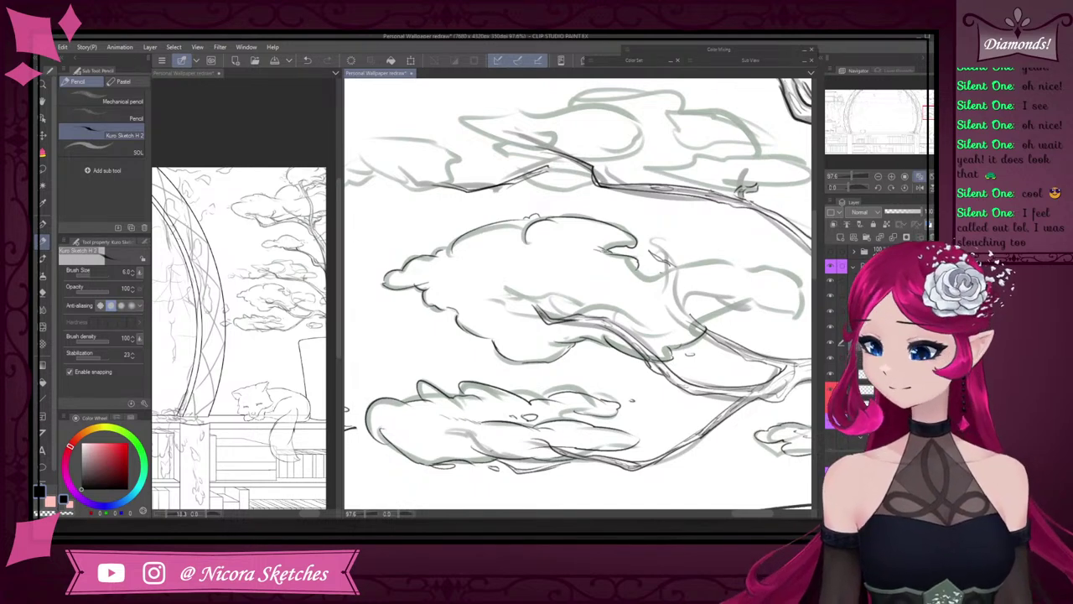
# - Draw a small loose leaf just above the top edge of the large foliage cluster
pyautogui.scroll(-2, 809, 293)
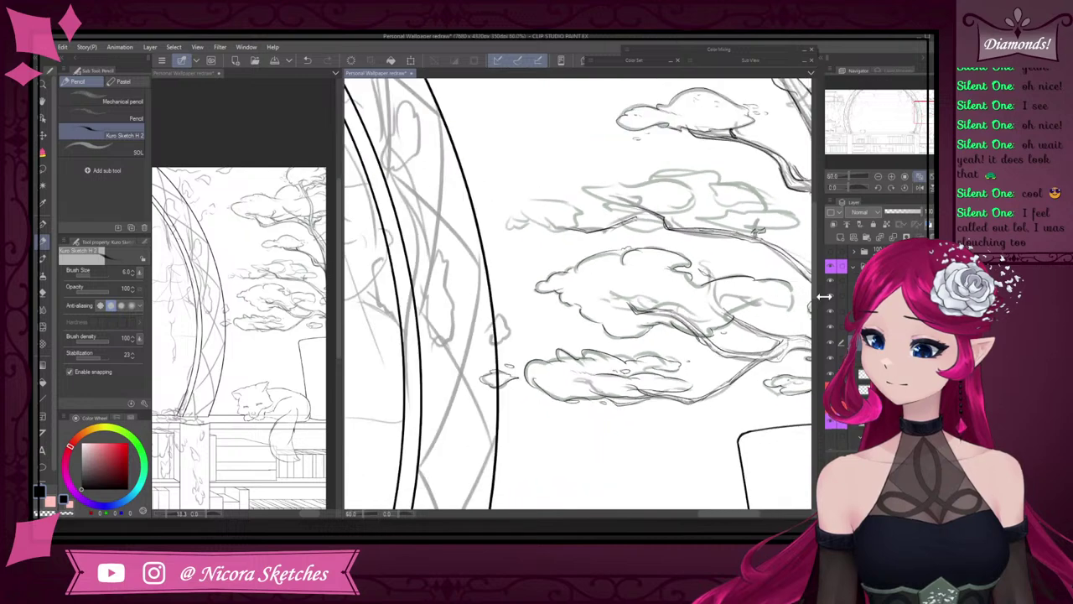
pyautogui.scroll(3, 642, 298)
pyautogui.scroll(-10, 643, 298)
pyautogui.scroll(10, 676, 362)
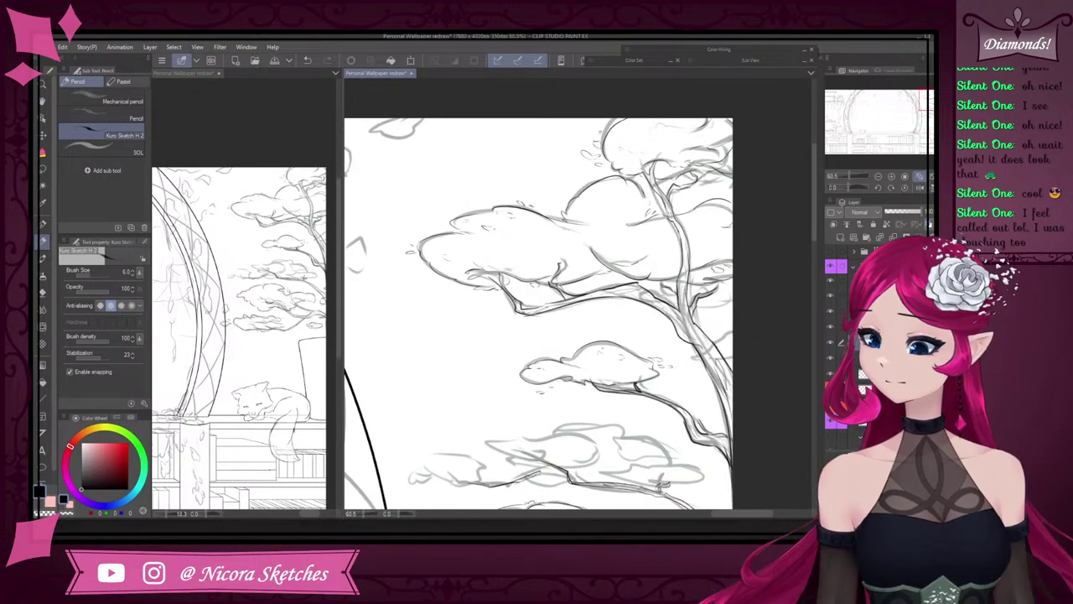
pyautogui.scroll(-7, 661, 303)
pyautogui.scroll(7, 643, 377)
pyautogui.scroll(-4, 587, 377)
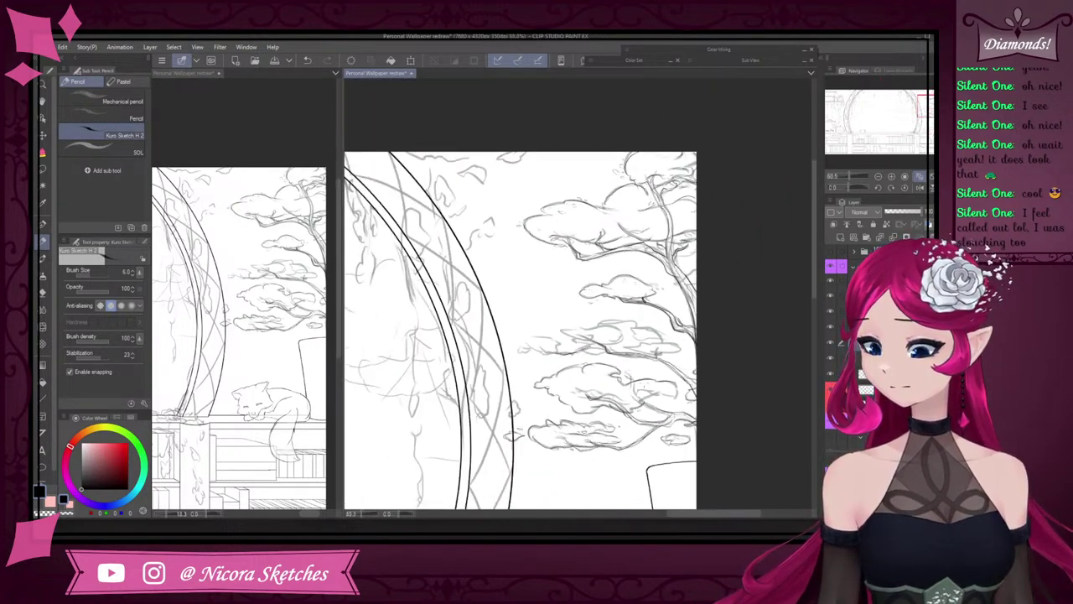
pyautogui.scroll(3, 558, 293)
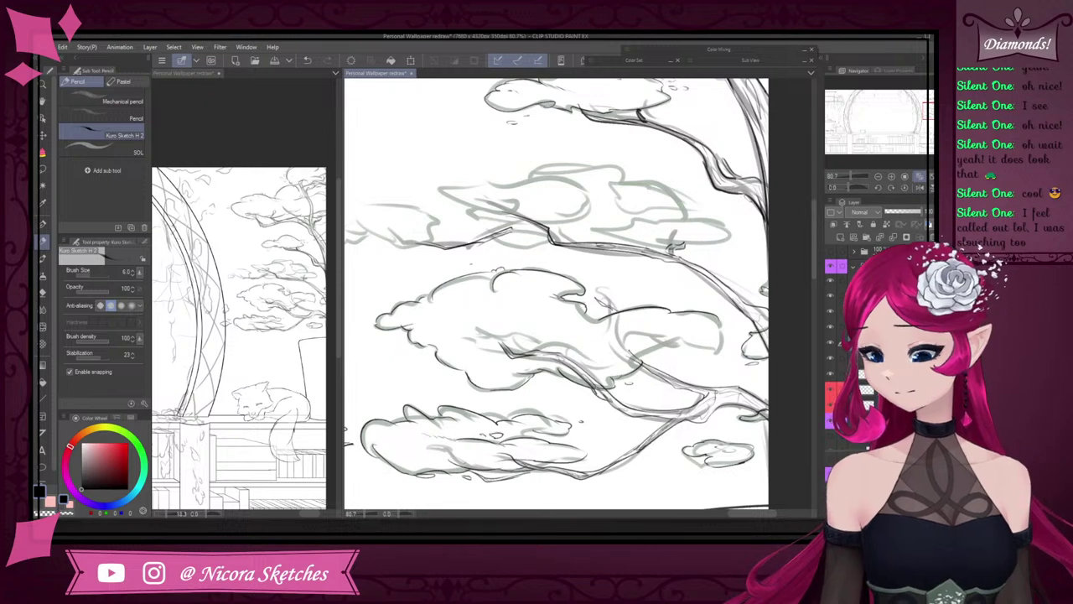
pyautogui.moveTo(477, 265); pyautogui.dragTo(492, 268)
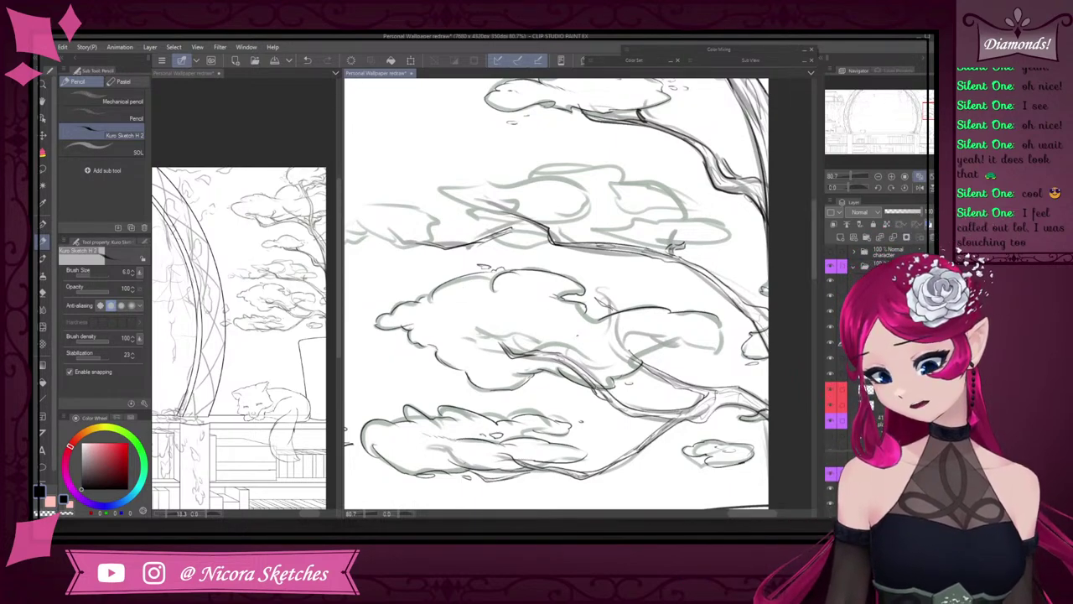
# - Trace the inner leaf edge running along the top of the branch inside the large foliage cluster
pyautogui.scroll(2, 577, 337)
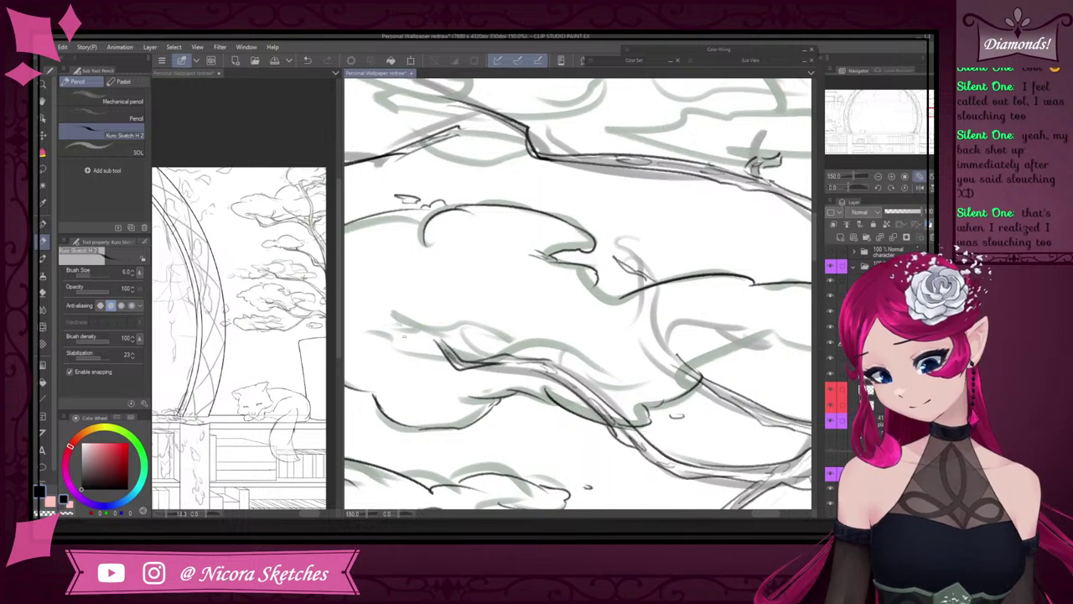
pyautogui.moveTo(412, 343); pyautogui.dragTo(506, 349)
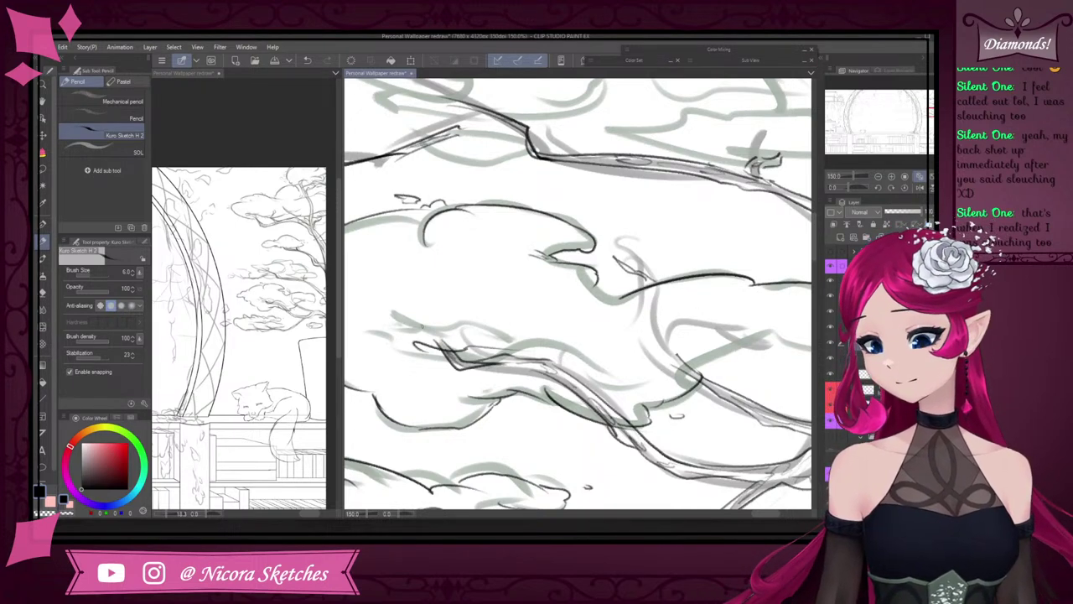
pyautogui.moveTo(516, 345); pyautogui.dragTo(597, 347)
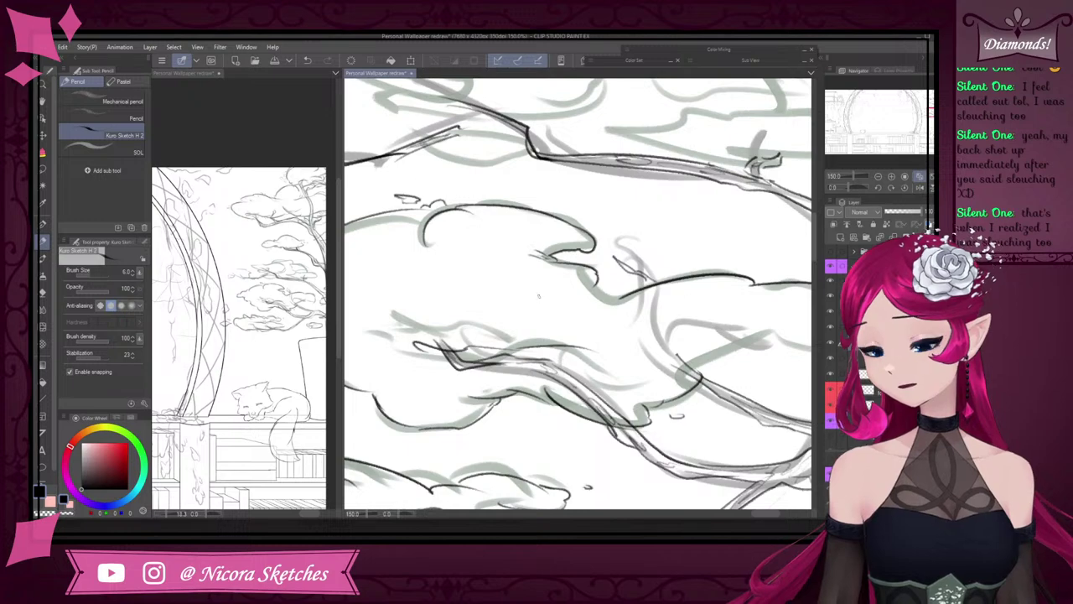
# - Trace the rounded end and underside of the large cluster's right lobe back to the branch, redrawing the unwanted stroke
pyautogui.scroll(-6, 545, 297)
pyautogui.scroll(4, 656, 292)
pyautogui.moveTo(640, 305)
pyautogui.mouseDown()
pyautogui.moveTo(648, 328)
pyautogui.moveTo(621, 346)
pyautogui.mouseUp()
pyautogui.scroll(2, 655, 356)
pyautogui.hotkey('ctrl', 'z')
pyautogui.moveTo(642, 302)
pyautogui.mouseDown()
pyautogui.moveTo(660, 326)
pyautogui.moveTo(624, 339)
pyautogui.moveTo(546, 298)
pyautogui.moveTo(567, 307)
pyautogui.moveTo(536, 315)
pyautogui.mouseUp()
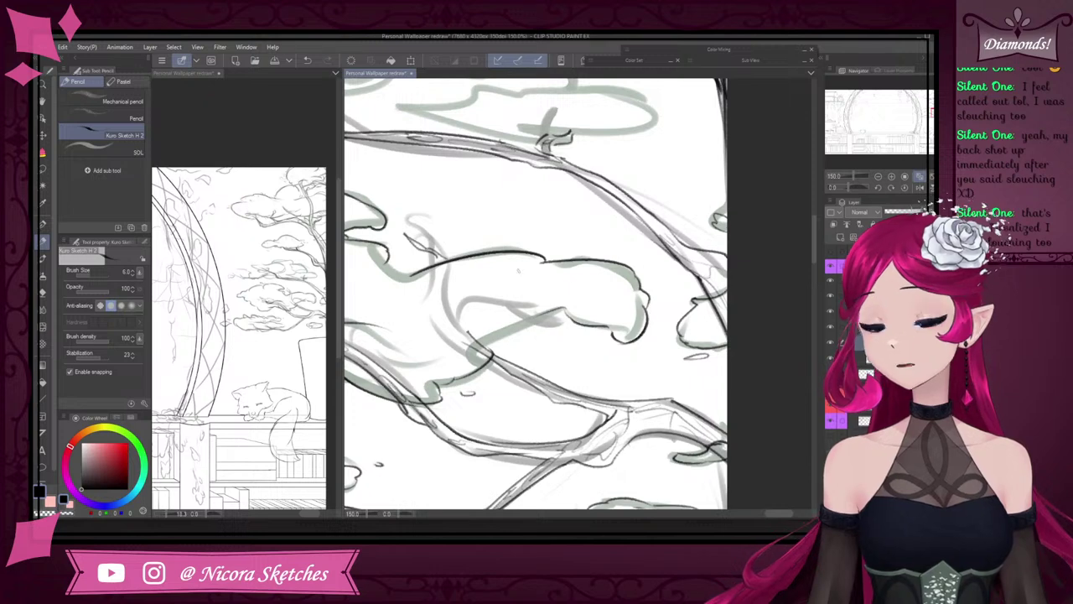
pyautogui.moveTo(557, 308); pyautogui.dragTo(421, 348)
pyautogui.moveTo(491, 334); pyautogui.dragTo(496, 347)
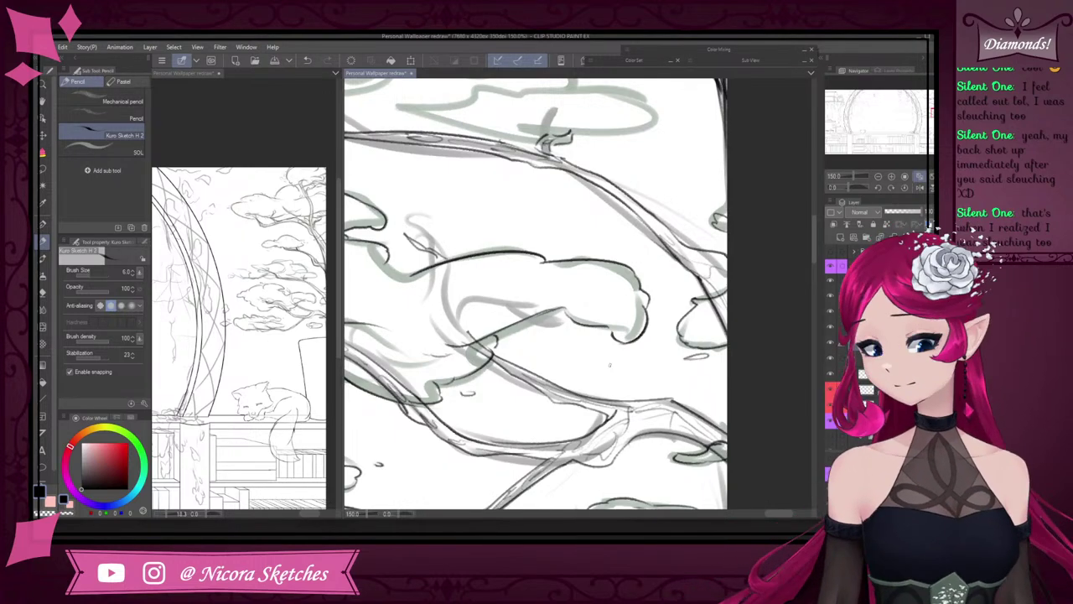
# - Close the dip between the large cluster's central hump and its right lobe, adding a short leaf mark beside it
pyautogui.scroll(-4, 609, 251)
pyautogui.scroll(5, 521, 247)
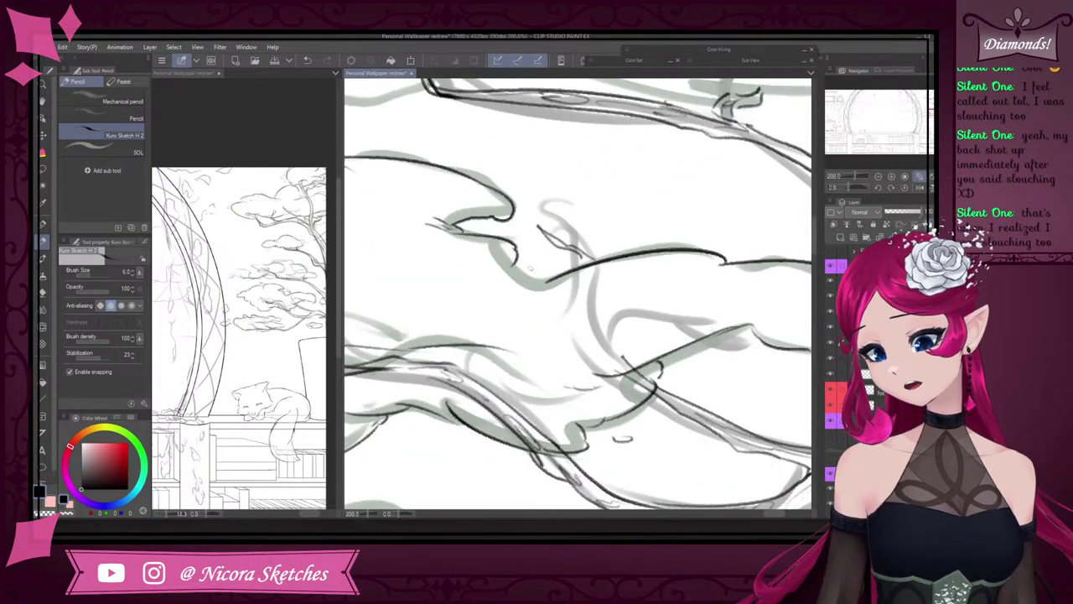
pyautogui.moveTo(506, 265); pyautogui.dragTo(542, 272)
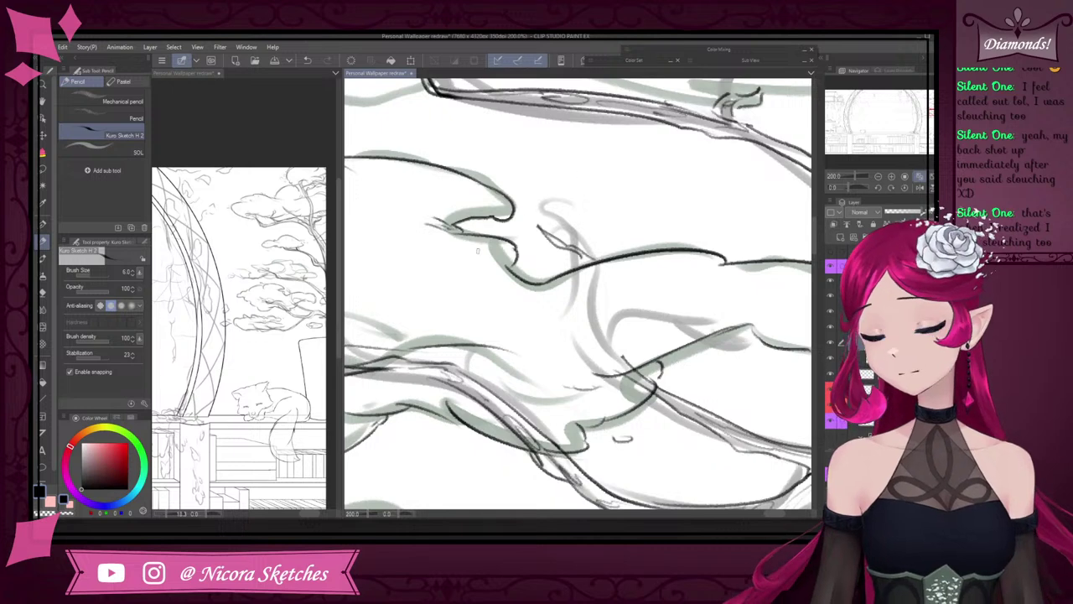
pyautogui.moveTo(486, 255); pyautogui.dragTo(508, 260)
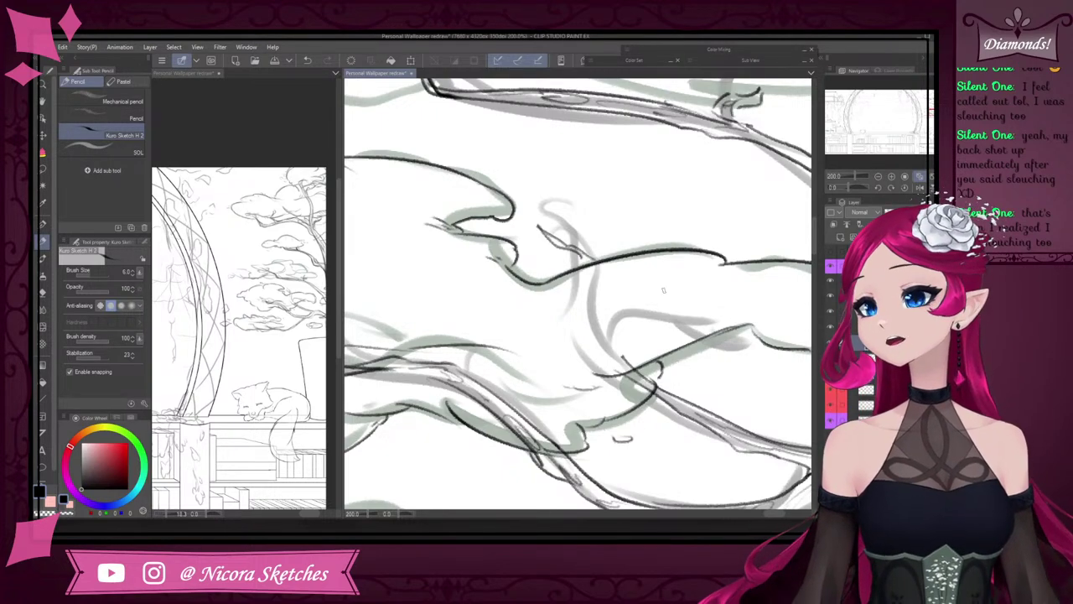
# - Sketch inner leaf edges around the branch's outer tip in the large foliage cluster, undoing the unwanted strokes
pyautogui.scroll(-5, 503, 270)
pyautogui.scroll(3, 457, 289)
pyautogui.scroll(-3, 441, 287)
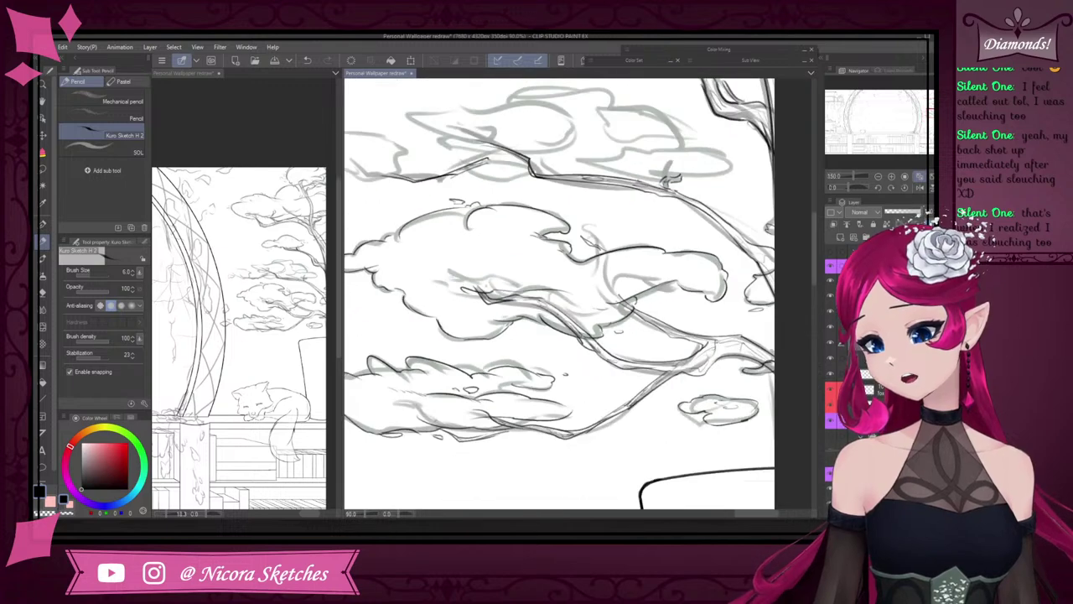
pyautogui.scroll(5, 434, 288)
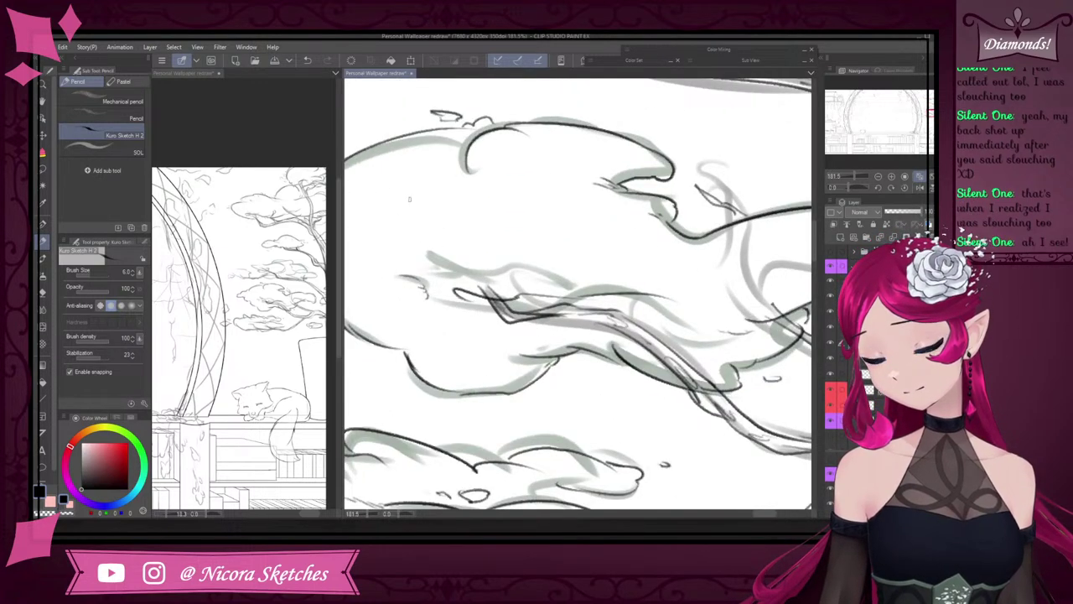
pyautogui.moveTo(409, 277); pyautogui.dragTo(457, 307)
pyautogui.moveTo(436, 256); pyautogui.dragTo(563, 284)
pyautogui.scroll(-4, 586, 235)
pyautogui.hotkey('ctrl', 'z')
pyautogui.hotkey('ctrl', 'z')
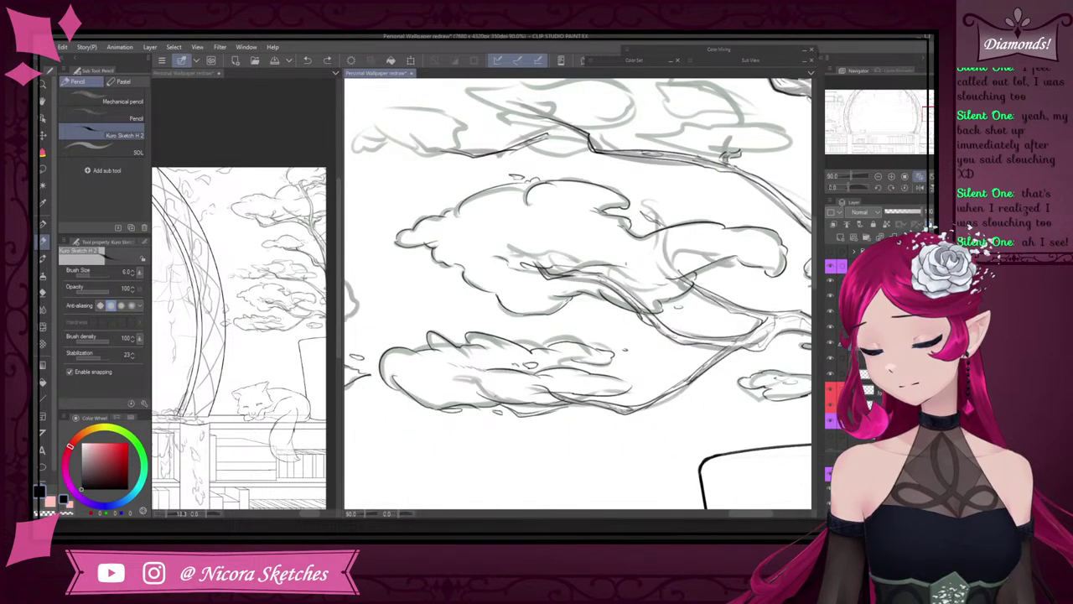
# - Reshape the underside of the large foliage cluster beneath the branch with the Liquify tool at brush size 150
pyautogui.scroll(5, 620, 271)
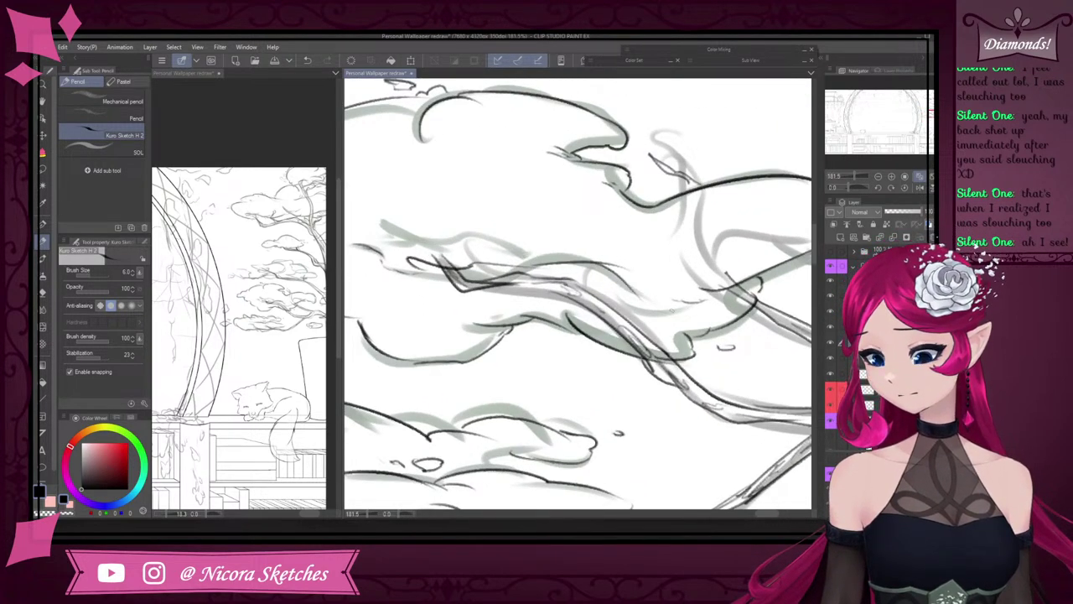
pyautogui.press('e')
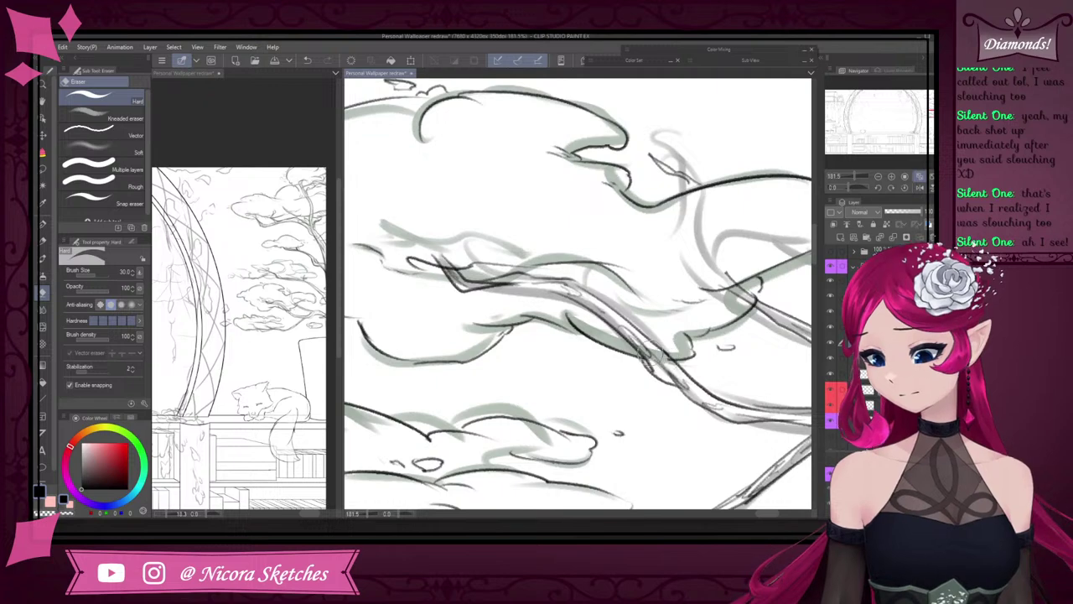
pyautogui.scroll(-5, 717, 235)
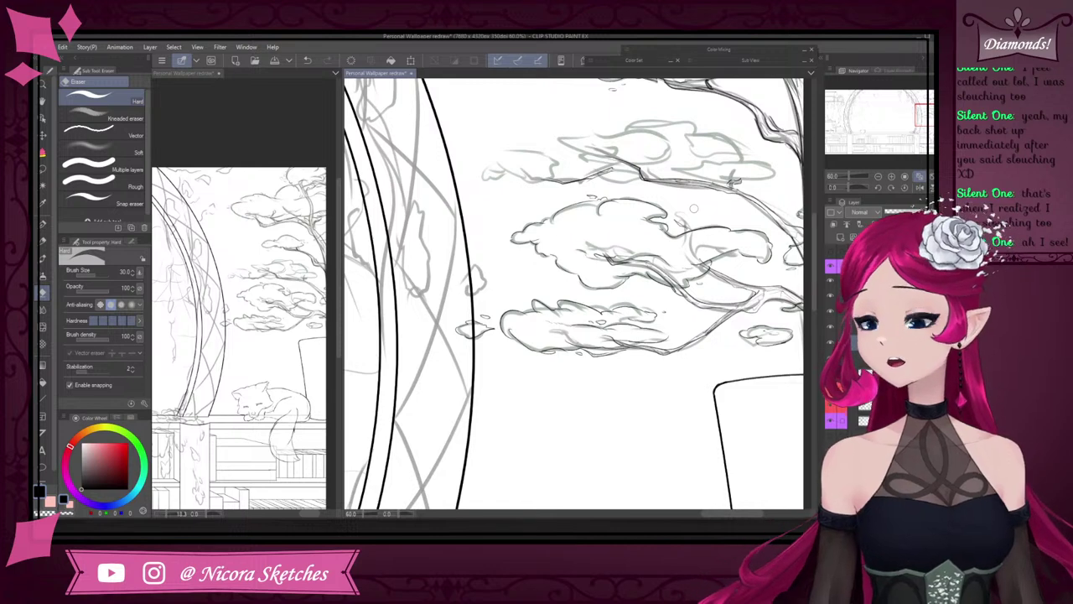
pyautogui.press('j')
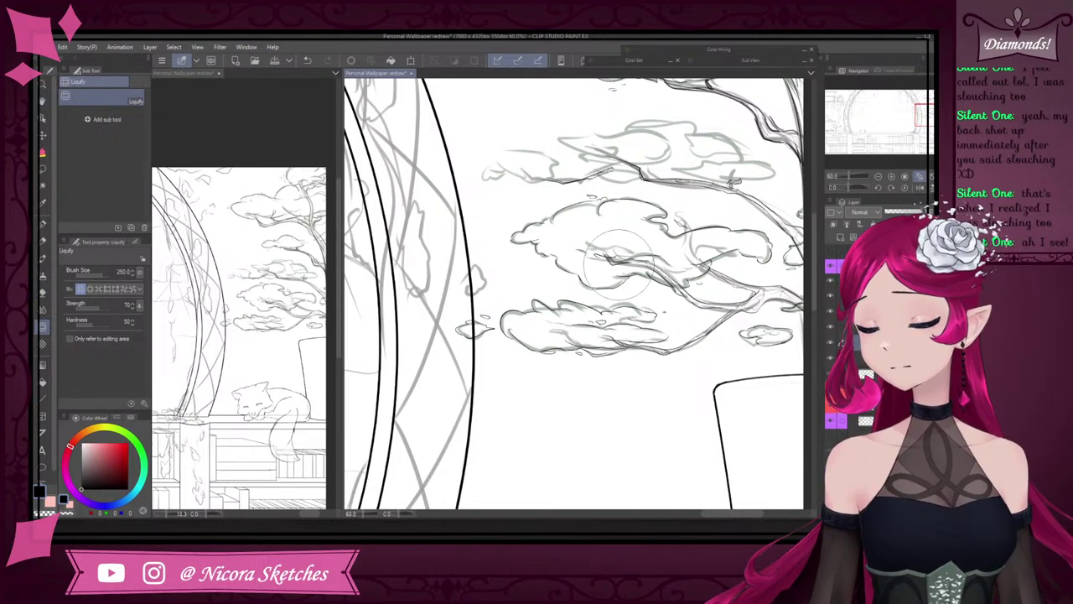
pyautogui.press('[')
pyautogui.press('[')
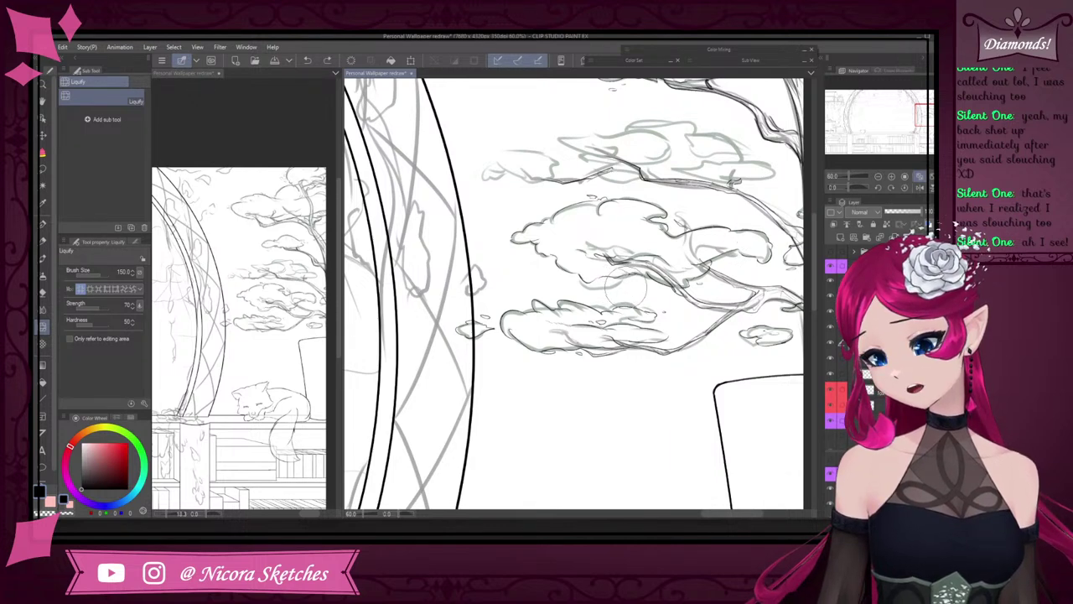
pyautogui.moveTo(627, 290); pyautogui.dragTo(610, 287)
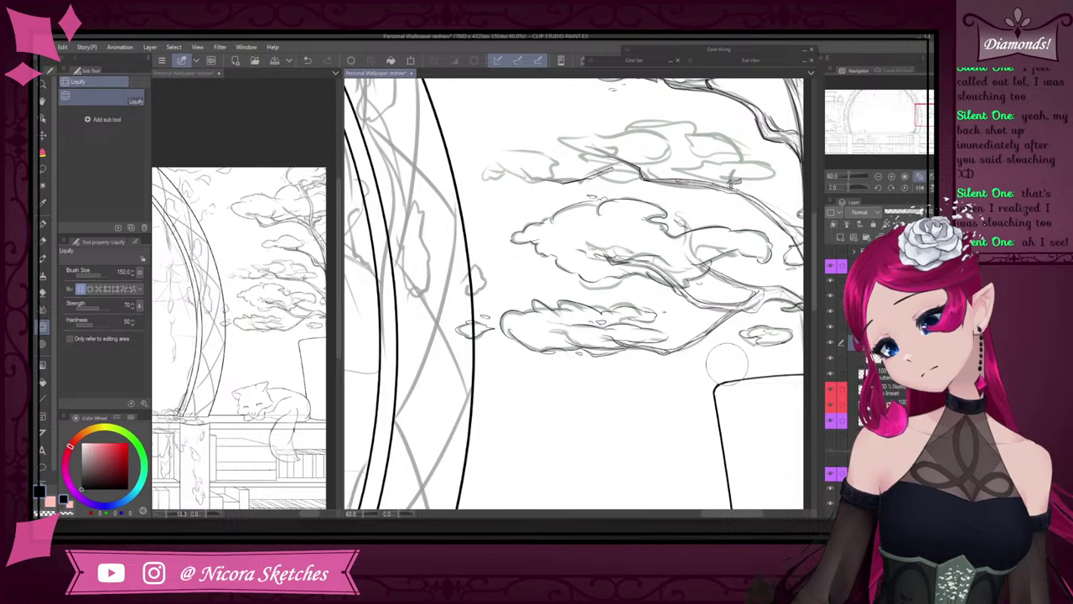
# - Sketch small loose leaves above the dip between the large cluster's central hump and its right lobe
pyautogui.click(42, 242)
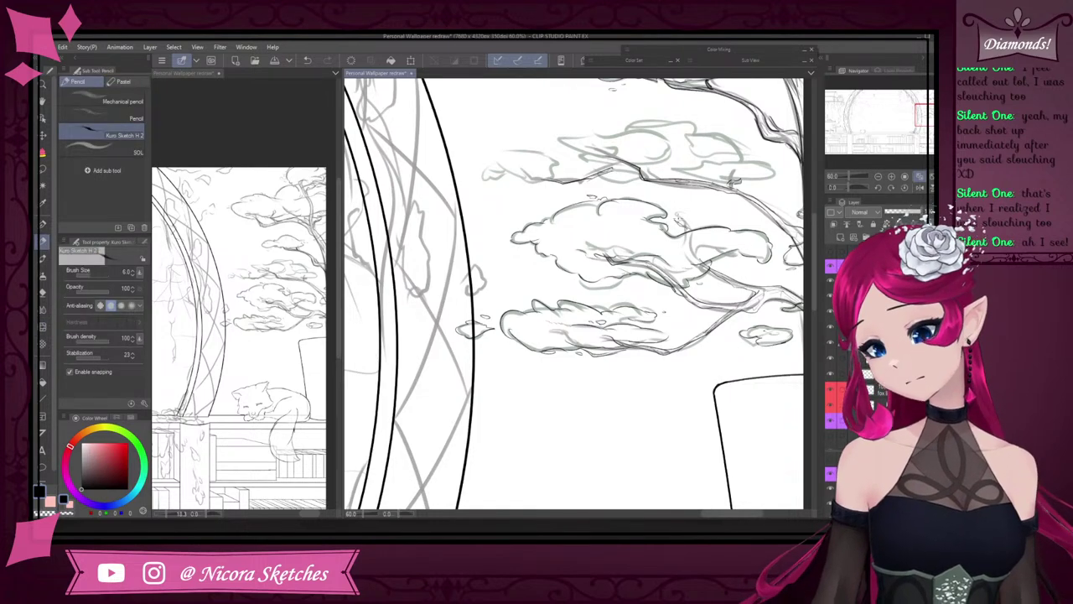
pyautogui.scroll(6, 684, 215)
pyautogui.moveTo(665, 219)
pyautogui.mouseDown()
pyautogui.moveTo(698, 218)
pyautogui.moveTo(651, 216)
pyautogui.moveTo(686, 205)
pyautogui.moveTo(670, 198)
pyautogui.mouseUp()
pyautogui.scroll(-4, 653, 194)
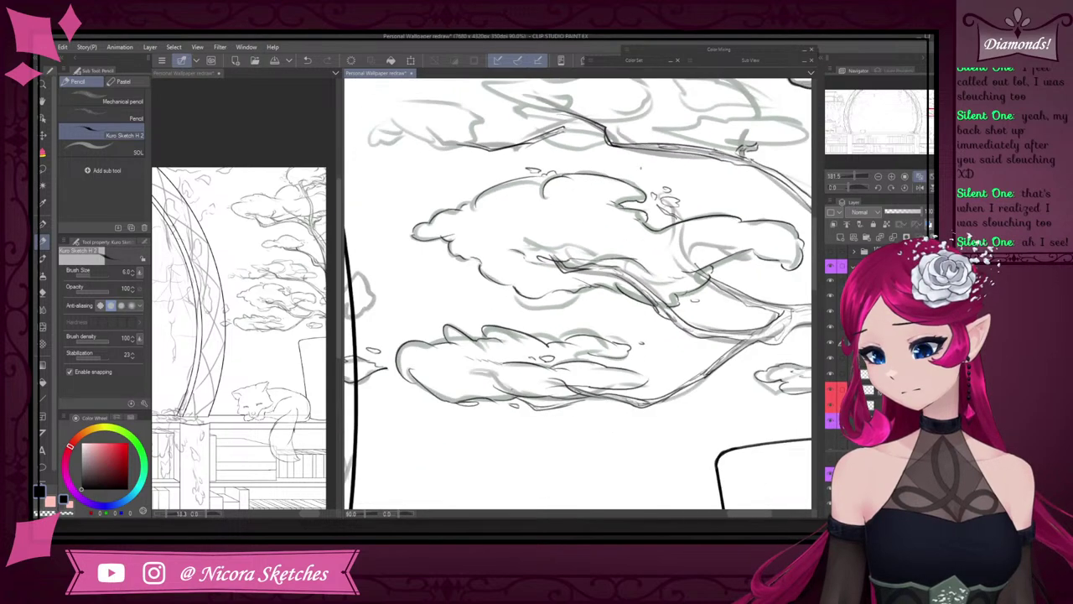
# - Reduce the hard eraser to size 17 and try erasing the leaf stroke that overlaps the branch under the large cluster
pyautogui.scroll(-2, 637, 176)
pyautogui.scroll(5, 701, 226)
pyautogui.press('e')
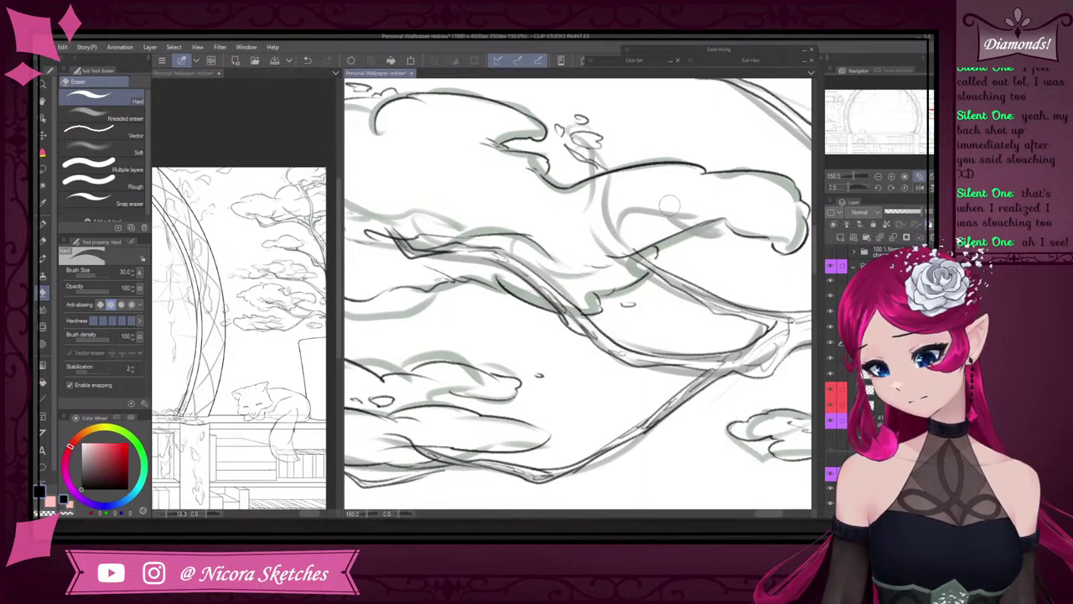
pyautogui.press('[')
pyautogui.press('[')
pyautogui.press('[')
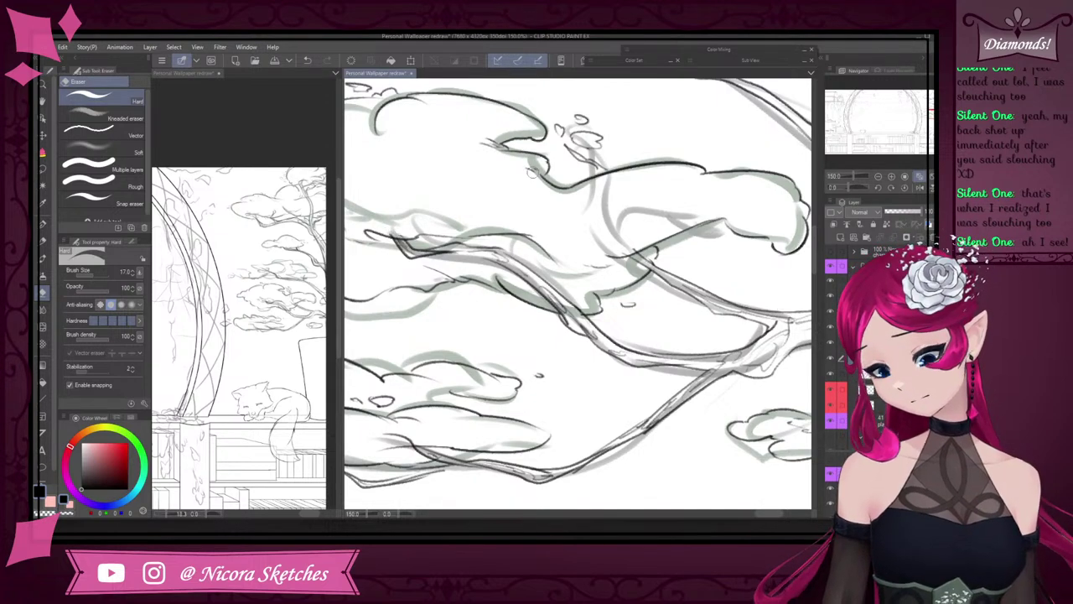
pyautogui.moveTo(563, 305); pyautogui.dragTo(590, 328)
pyautogui.scroll(-3, 610, 314)
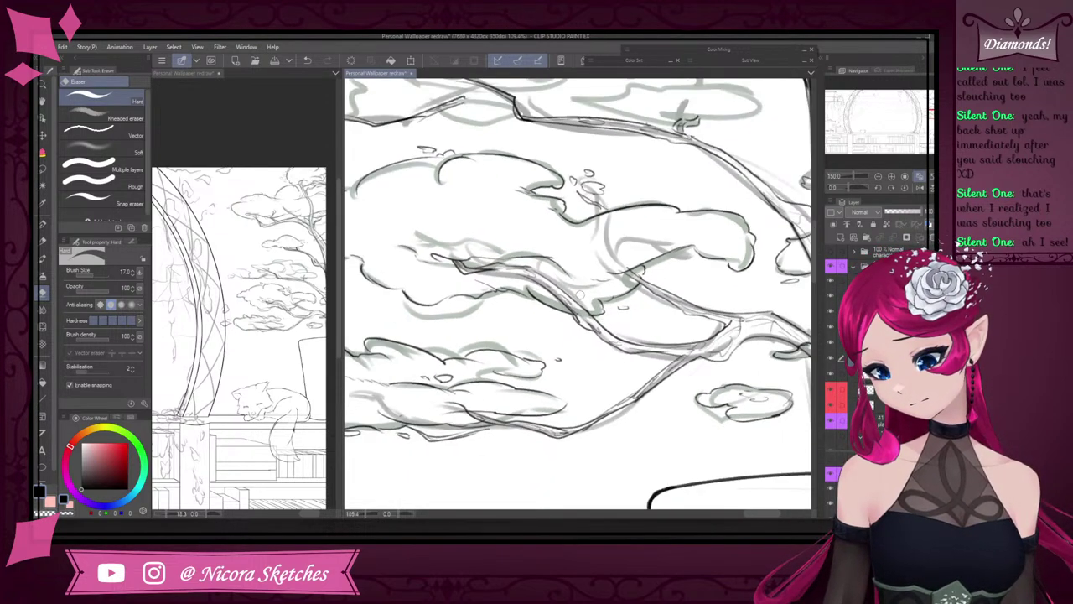
pyautogui.hotkey('ctrl', 'z')
# - Examine the tree's line sketch with the rough sketch hidden, and show the rough sketch again
pyautogui.scroll(3, 488, 392)
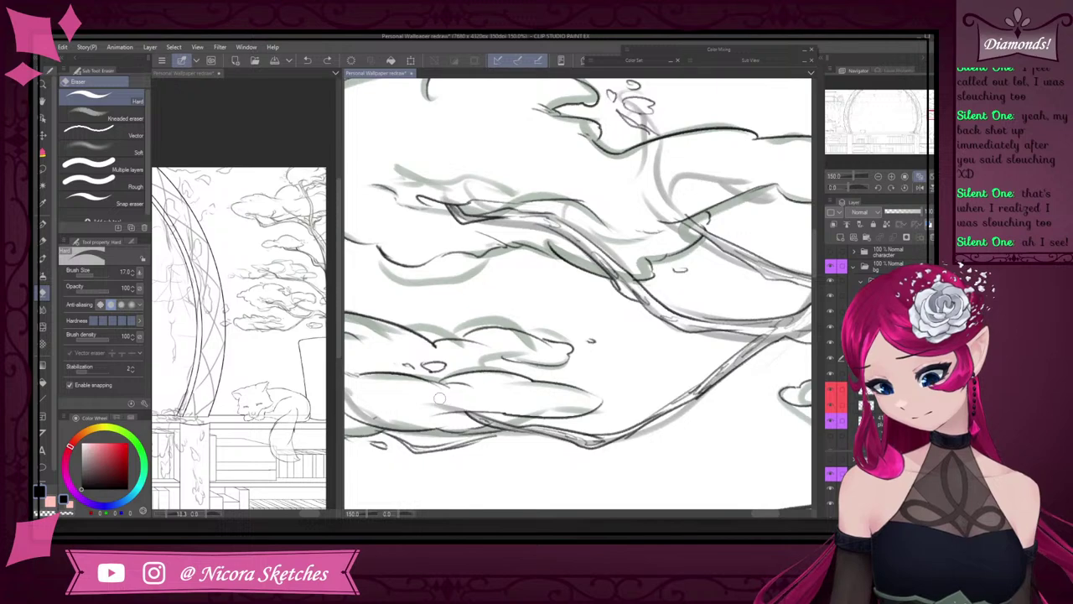
pyautogui.scroll(-2, 489, 371)
pyautogui.scroll(2, 691, 346)
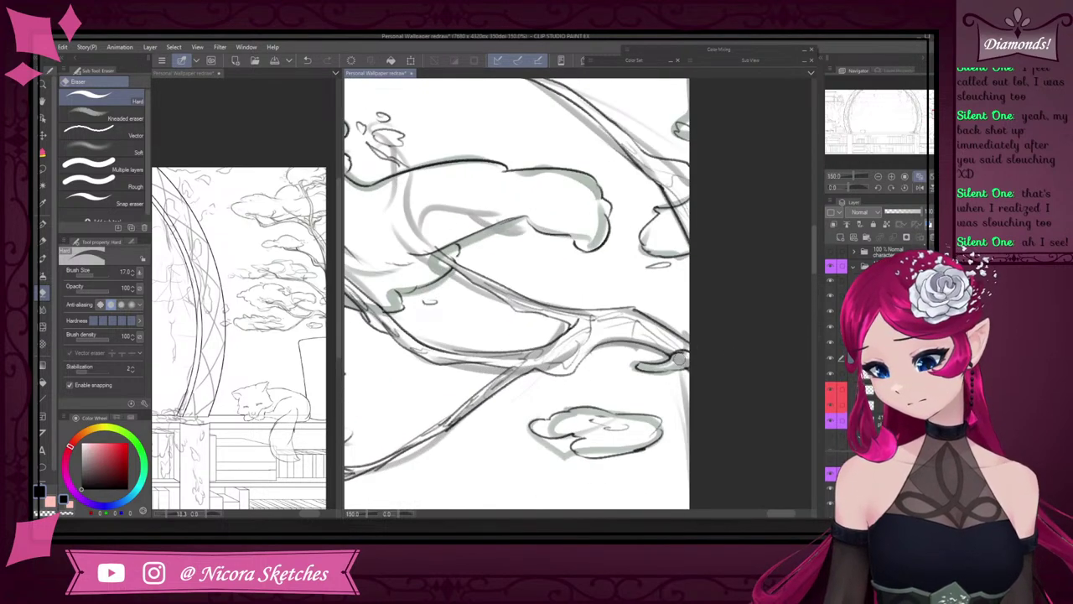
pyautogui.scroll(-3, 745, 286)
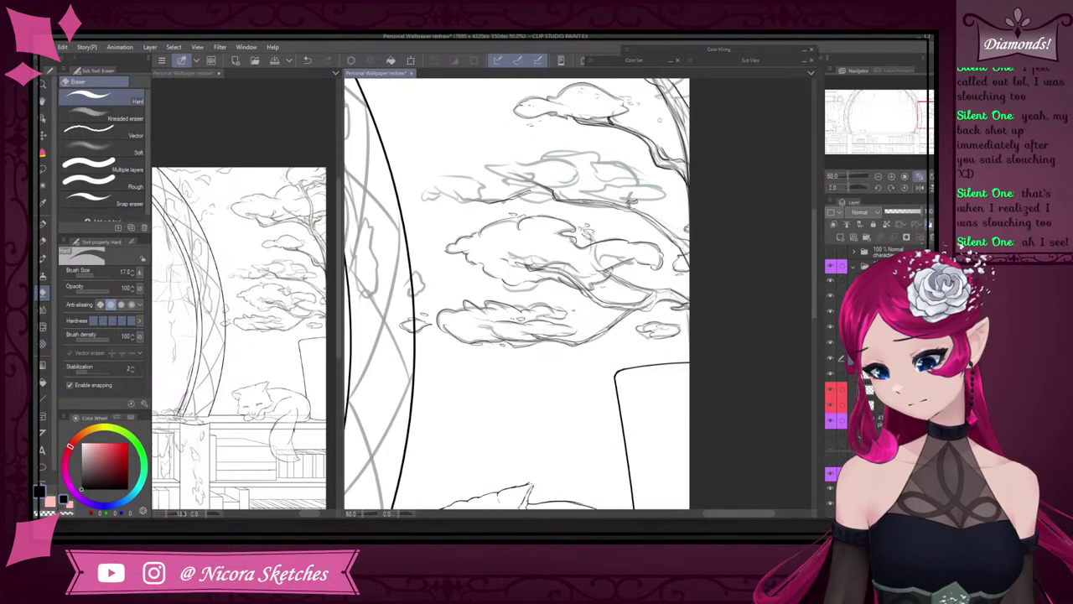
pyautogui.scroll(-4, 702, 256)
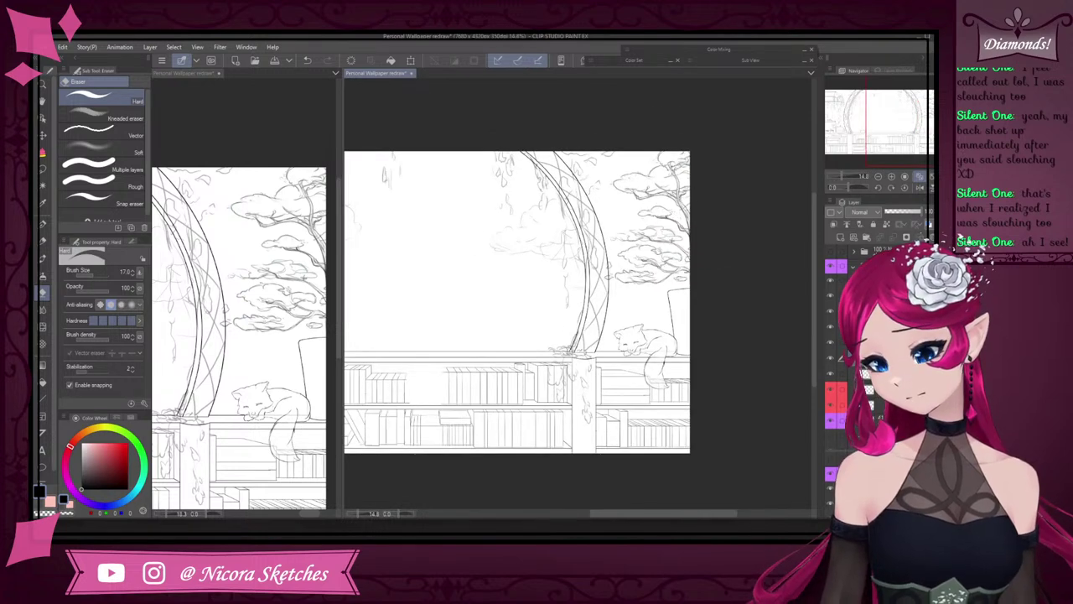
pyautogui.click(831, 423)
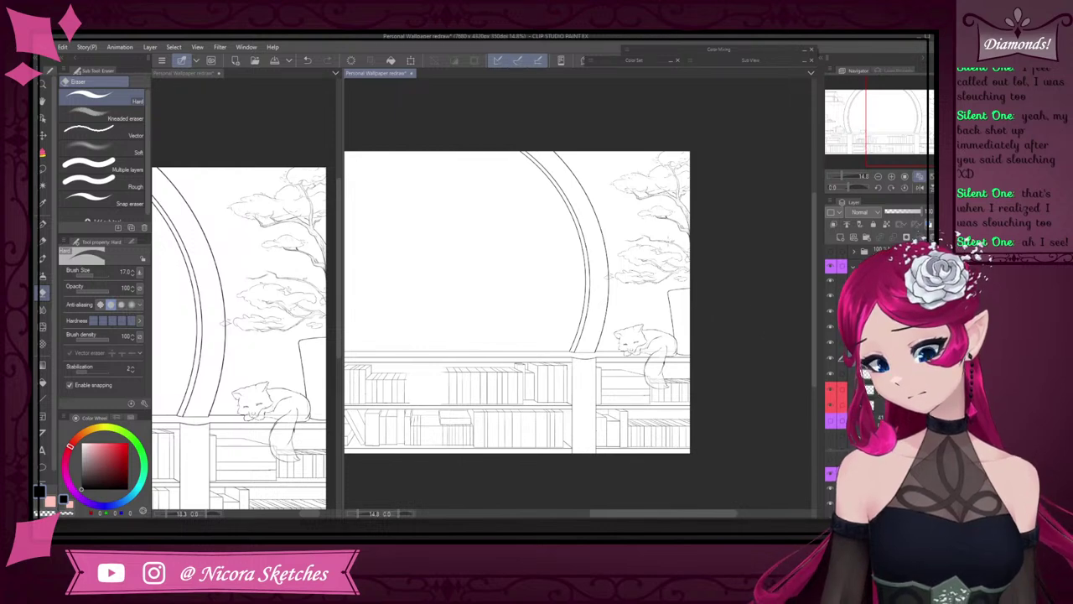
pyautogui.scroll(3, 677, 292)
pyautogui.scroll(2, 677, 292)
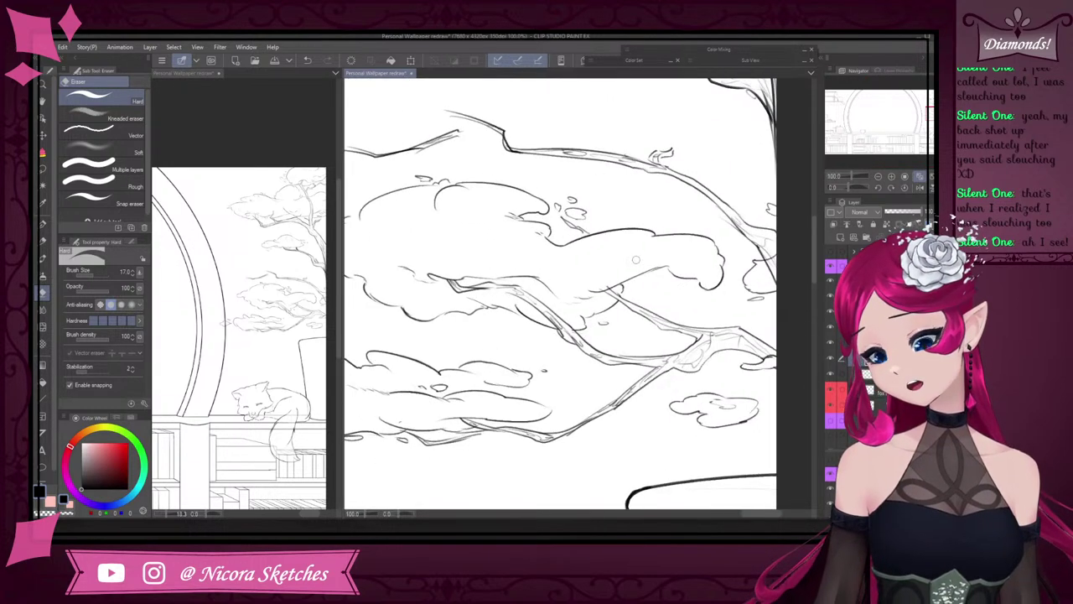
pyautogui.click(832, 425)
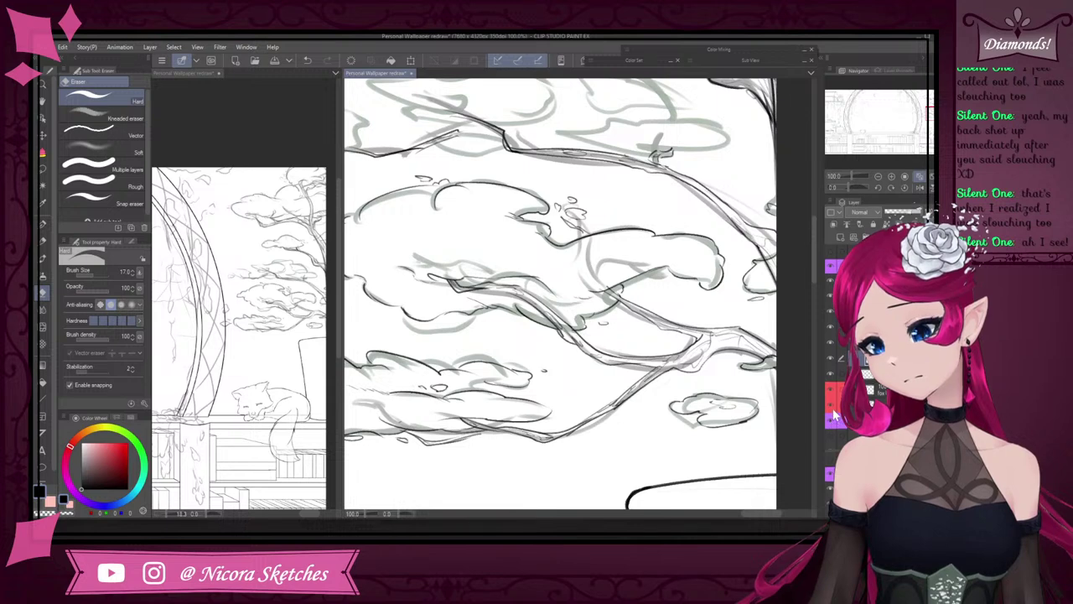
pyautogui.click(43, 169)
pyautogui.moveTo(614, 216)
pyautogui.mouseDown()
pyautogui.moveTo(708, 223)
pyautogui.moveTo(734, 239)
pyautogui.moveTo(728, 295)
pyautogui.moveTo(672, 304)
pyautogui.moveTo(601, 273)
pyautogui.mouseUp()
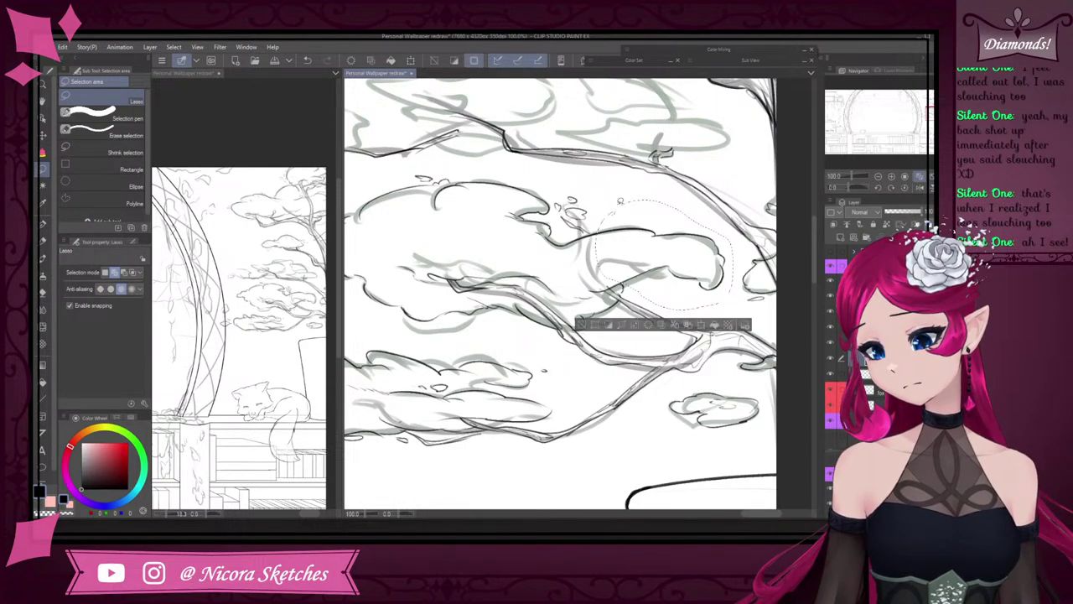
pyautogui.click(702, 325)
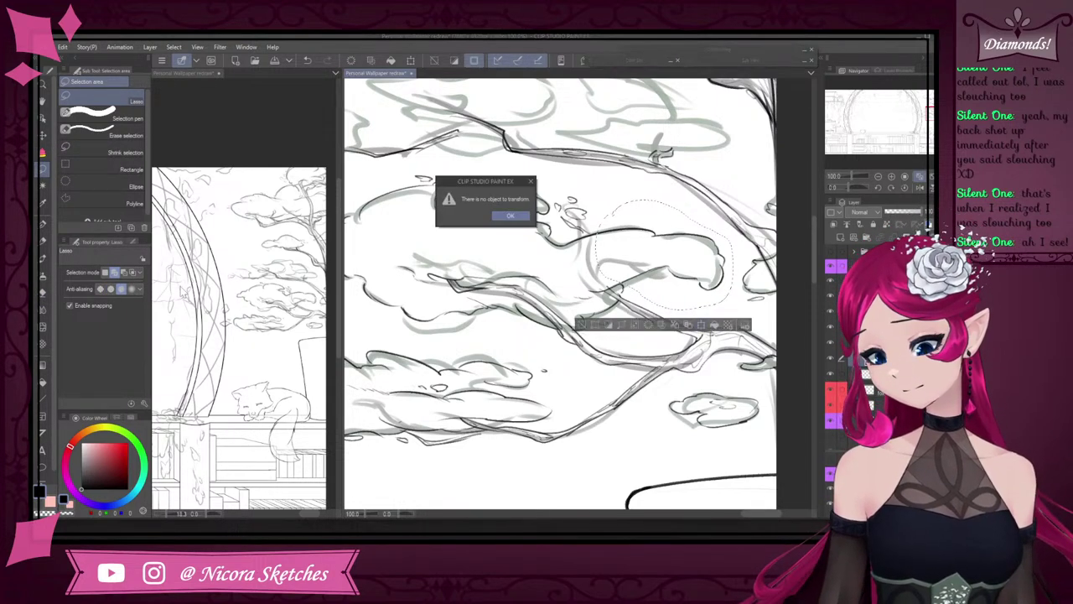
pyautogui.click(514, 221)
pyautogui.click(703, 325)
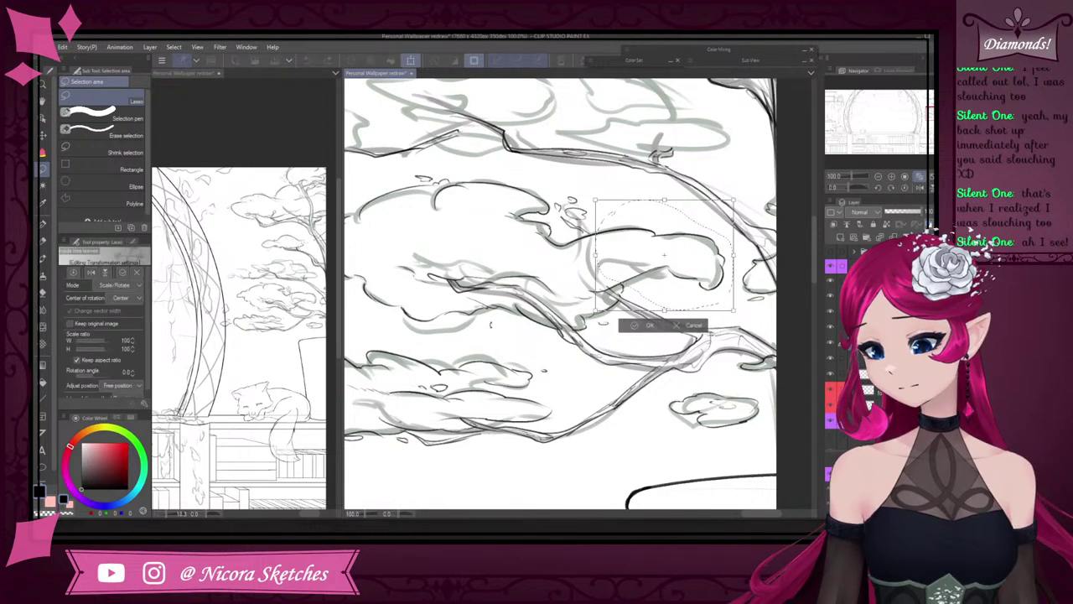
pyautogui.click(123, 286)
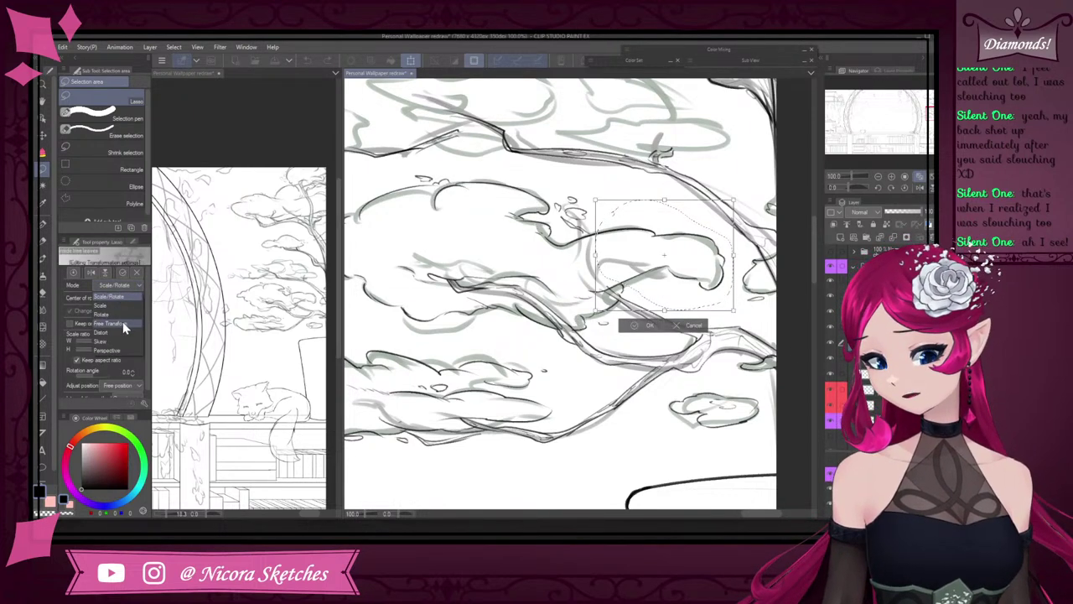
pyautogui.click(122, 322)
pyautogui.moveTo(734, 262); pyautogui.dragTo(695, 261)
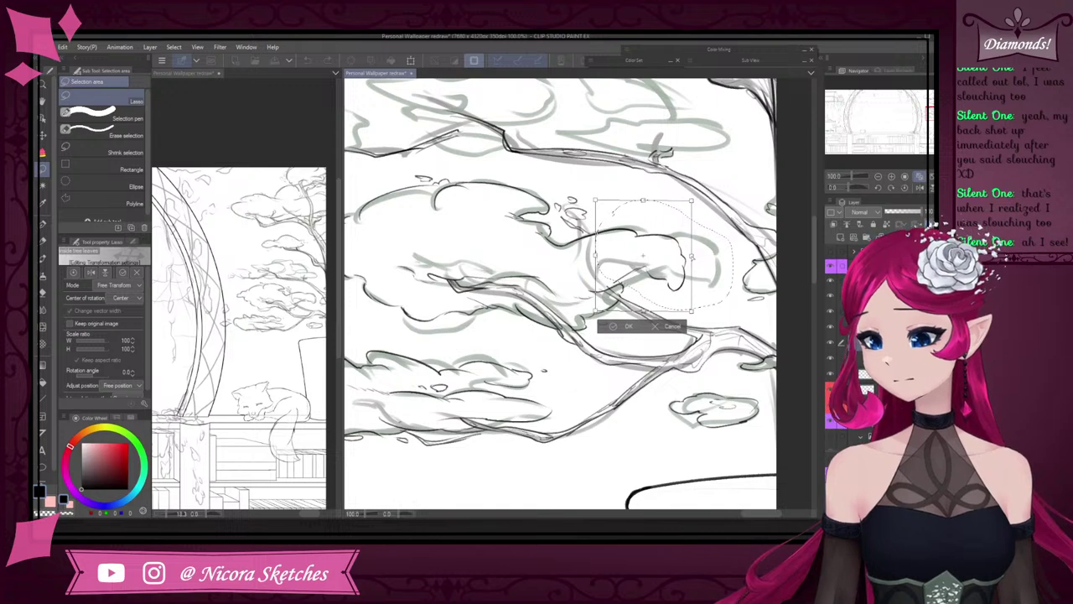
pyautogui.moveTo(696, 310); pyautogui.dragTo(701, 353)
pyautogui.moveTo(695, 199); pyautogui.dragTo(704, 166)
pyautogui.moveTo(703, 260); pyautogui.dragTo(693, 273)
pyautogui.moveTo(695, 180)
pyautogui.mouseDown()
pyautogui.moveTo(684, 168)
pyautogui.moveTo(701, 168)
pyautogui.mouseUp()
pyautogui.moveTo(680, 315); pyautogui.dragTo(681, 316)
pyautogui.moveTo(695, 361); pyautogui.dragTo(694, 330)
pyautogui.scroll(-3, 715, 300)
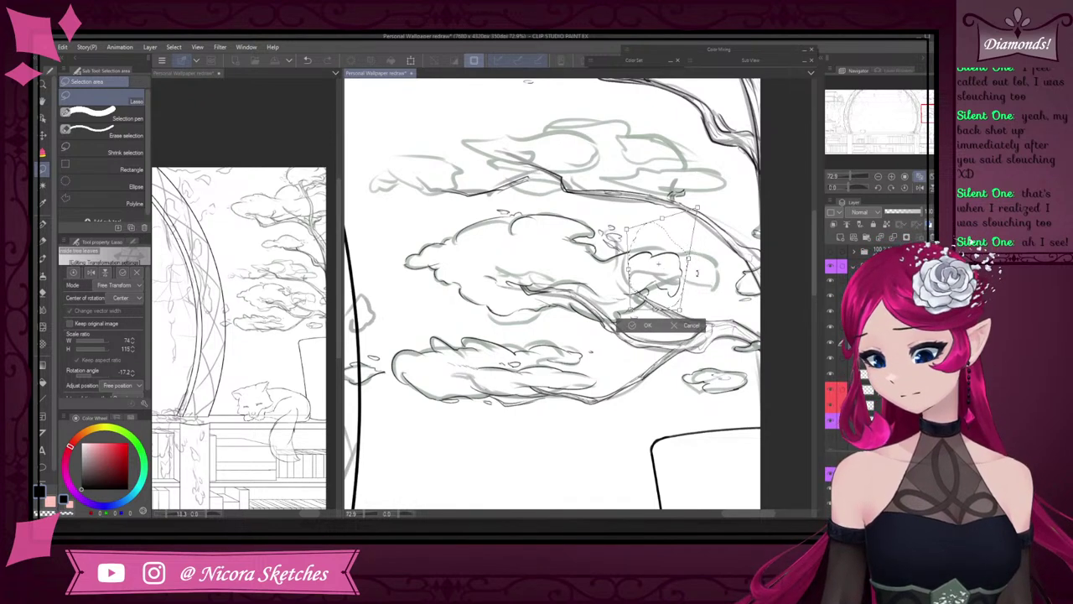
pyautogui.moveTo(696, 273); pyautogui.dragTo(704, 291)
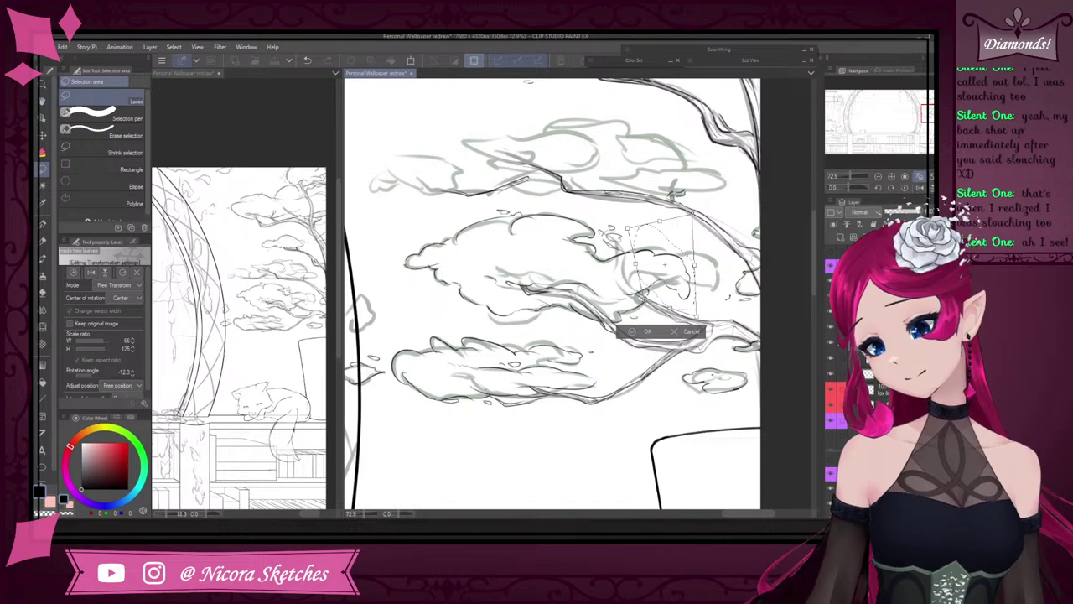
pyautogui.press('Return')
pyautogui.hotkey('ctrl', 'd')
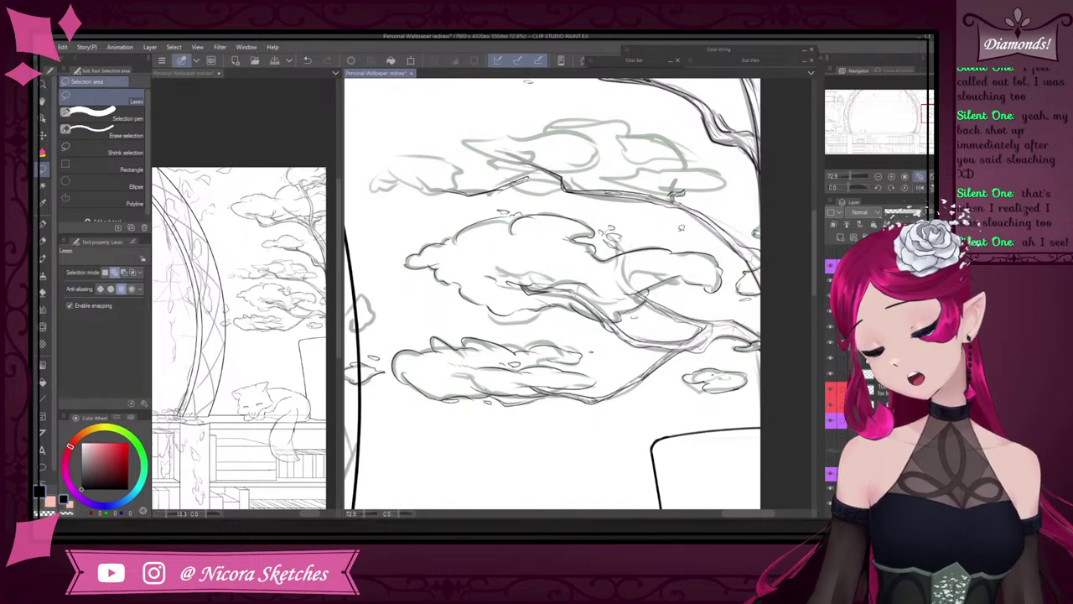
# - Lasso the large cluster's right lobe and free-transform it to about 70% width and 151% height, leaving nothing selected
pyautogui.press('e')
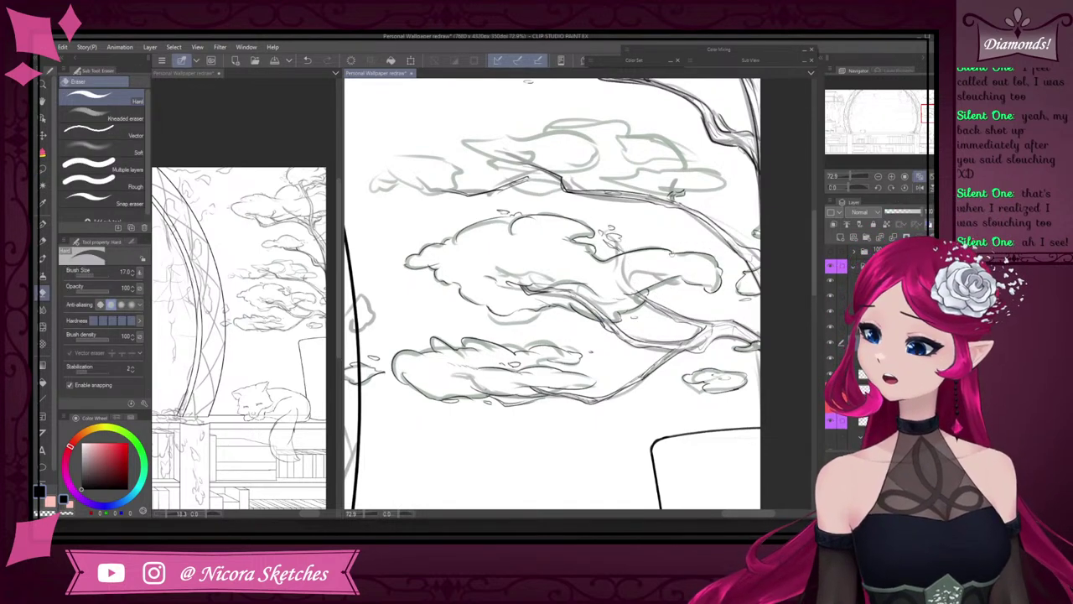
pyautogui.press('m')
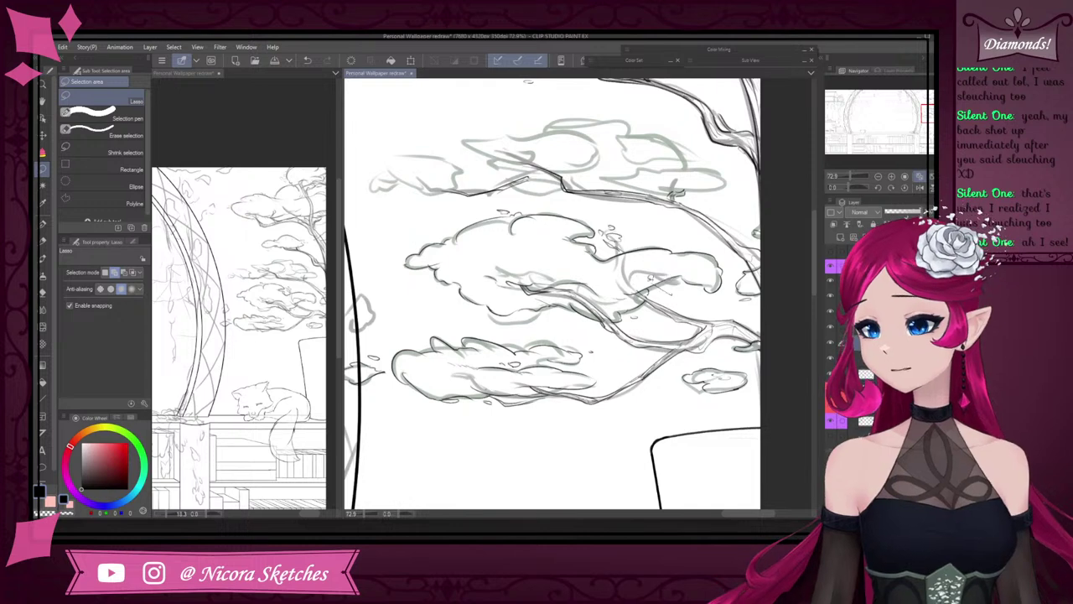
pyautogui.moveTo(717, 249)
pyautogui.mouseDown()
pyautogui.moveTo(728, 300)
pyautogui.moveTo(643, 289)
pyautogui.mouseUp()
pyautogui.hotkey('ctrl', 't')
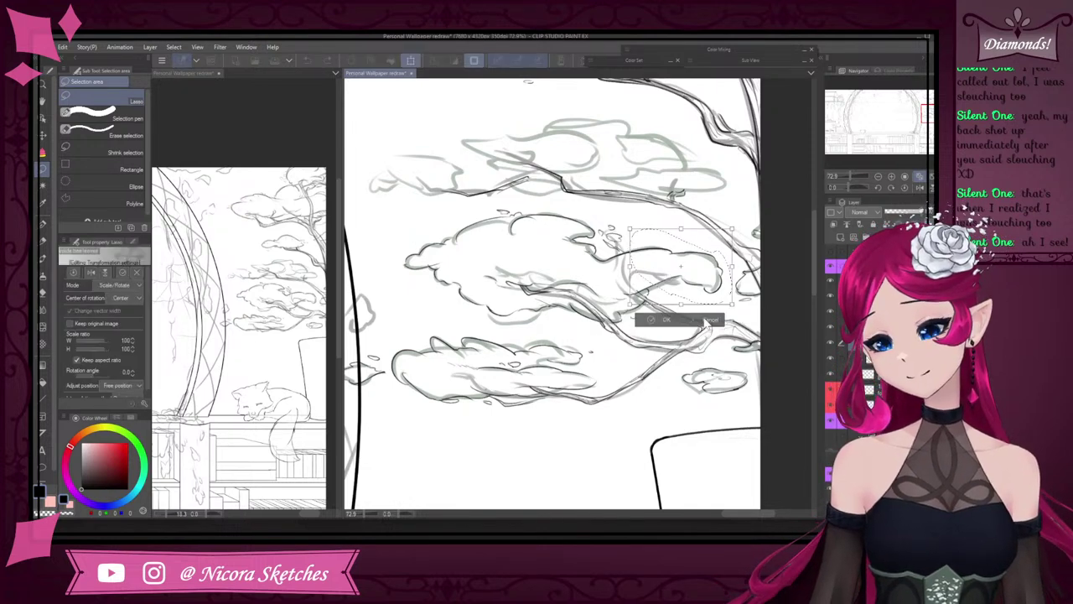
pyautogui.click(121, 286)
pyautogui.click(130, 322)
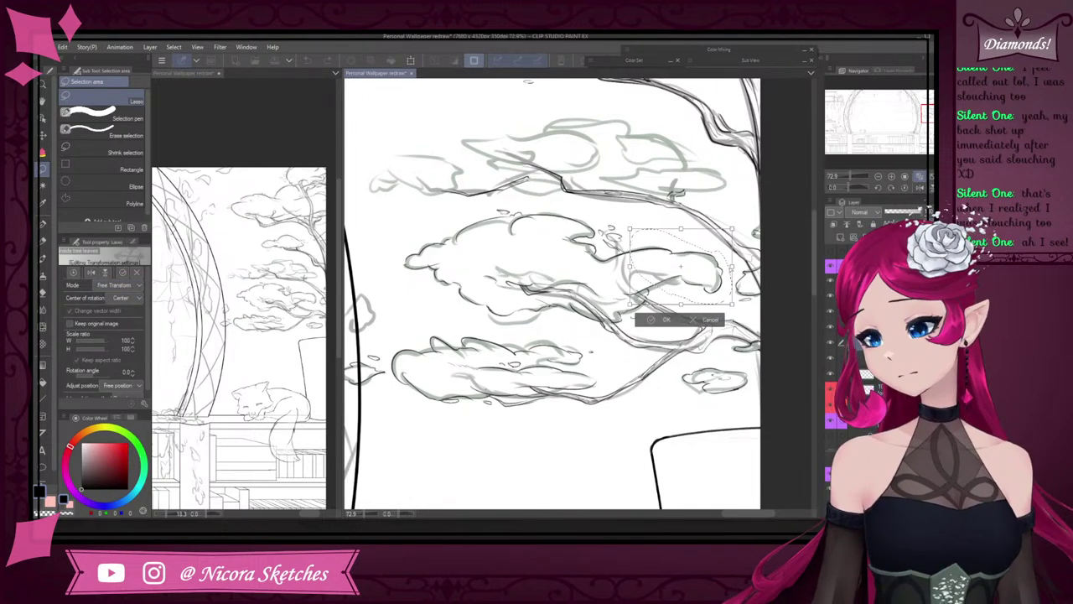
pyautogui.moveTo(731, 265); pyautogui.dragTo(687, 260)
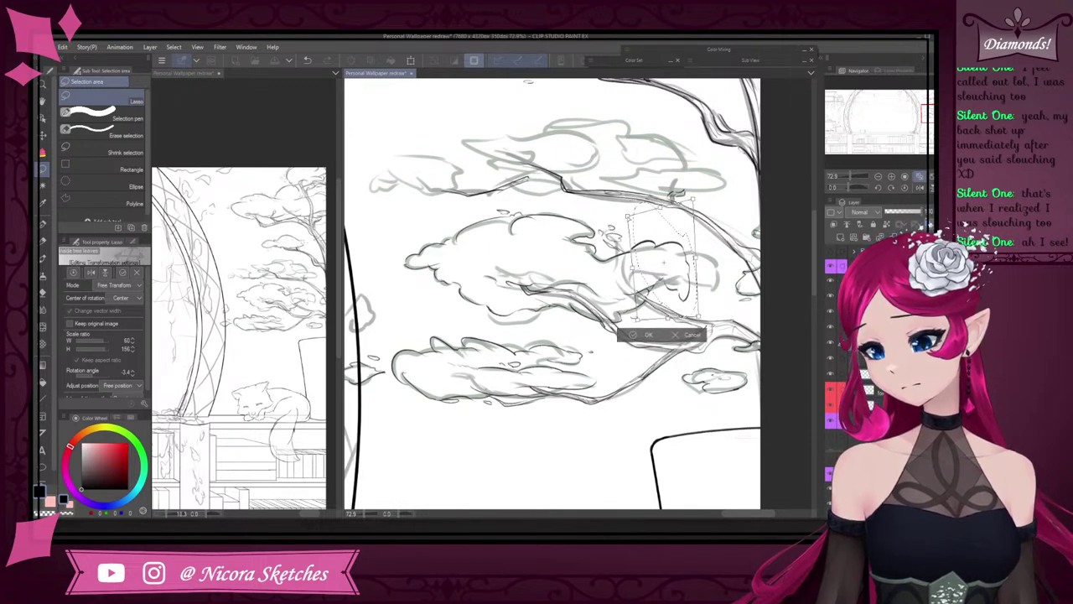
pyautogui.moveTo(694, 270); pyautogui.dragTo(697, 277)
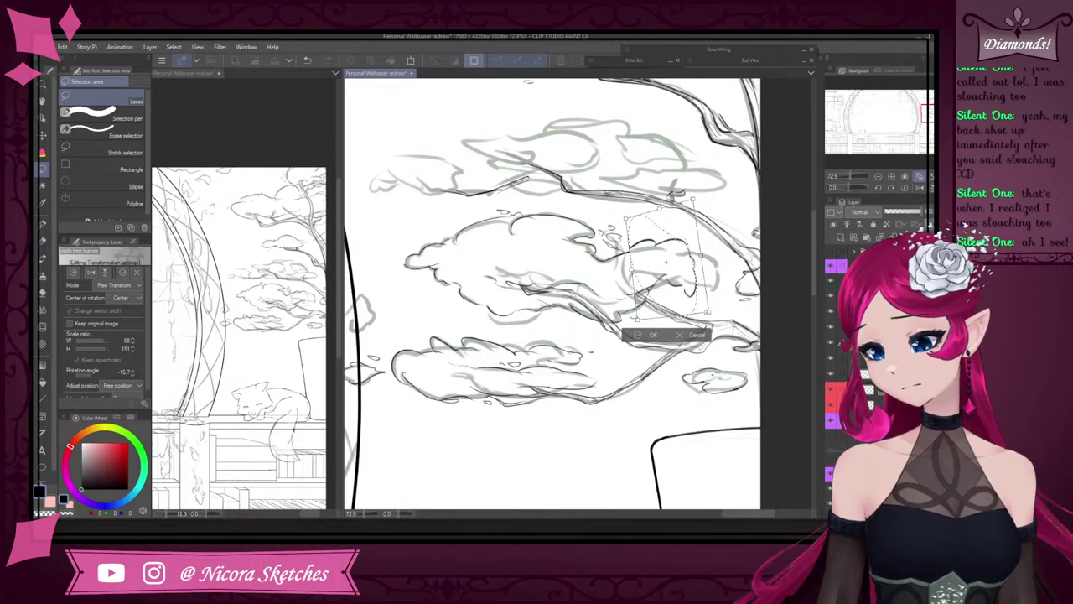
pyautogui.moveTo(681, 284); pyautogui.dragTo(682, 284)
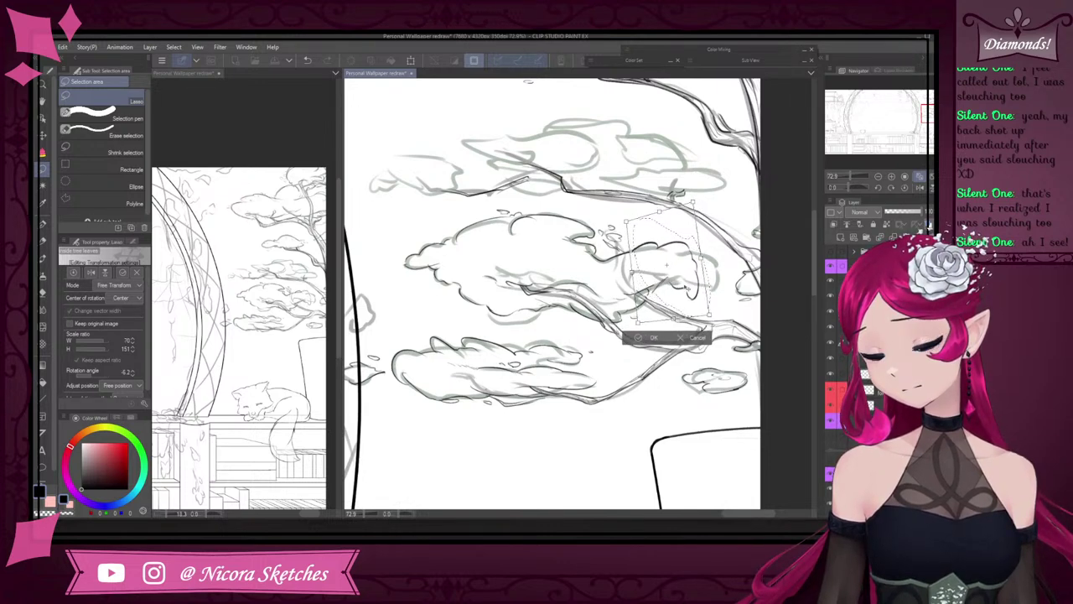
pyautogui.click(651, 338)
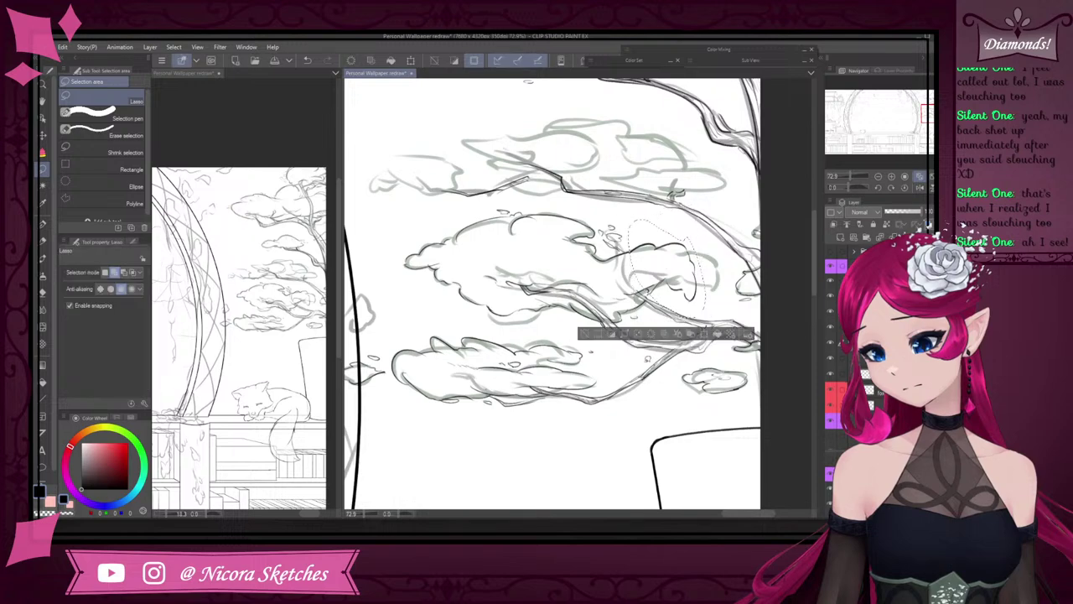
pyautogui.click(584, 334)
# - Reshape the rounded end and lower edge of the large cluster's right lobe with Liquify, leaving nothing selected
pyautogui.scroll(5, 661, 281)
pyautogui.press('e')
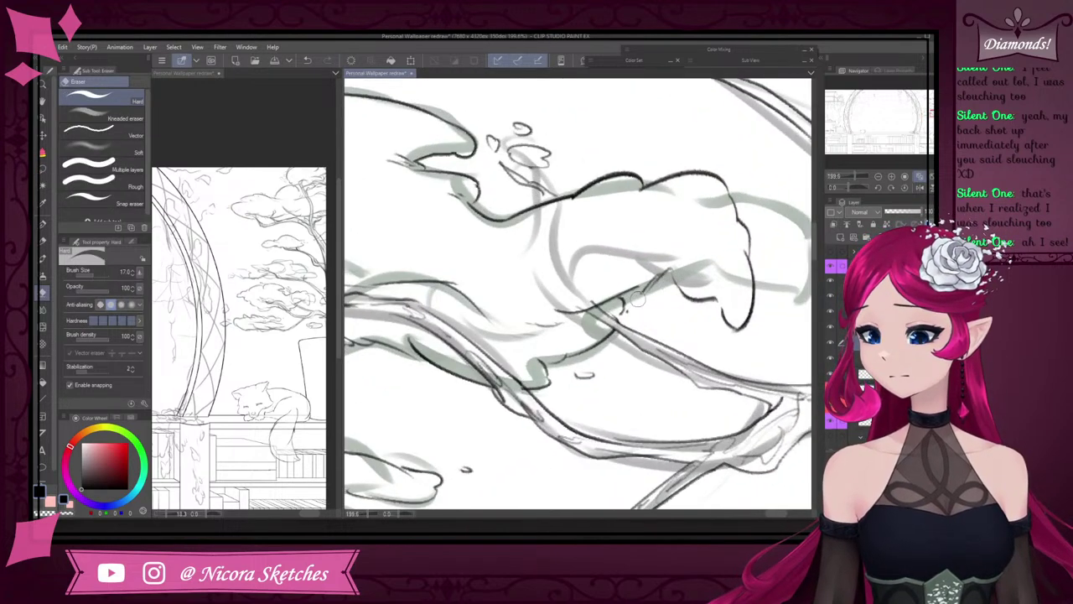
pyautogui.click(45, 329)
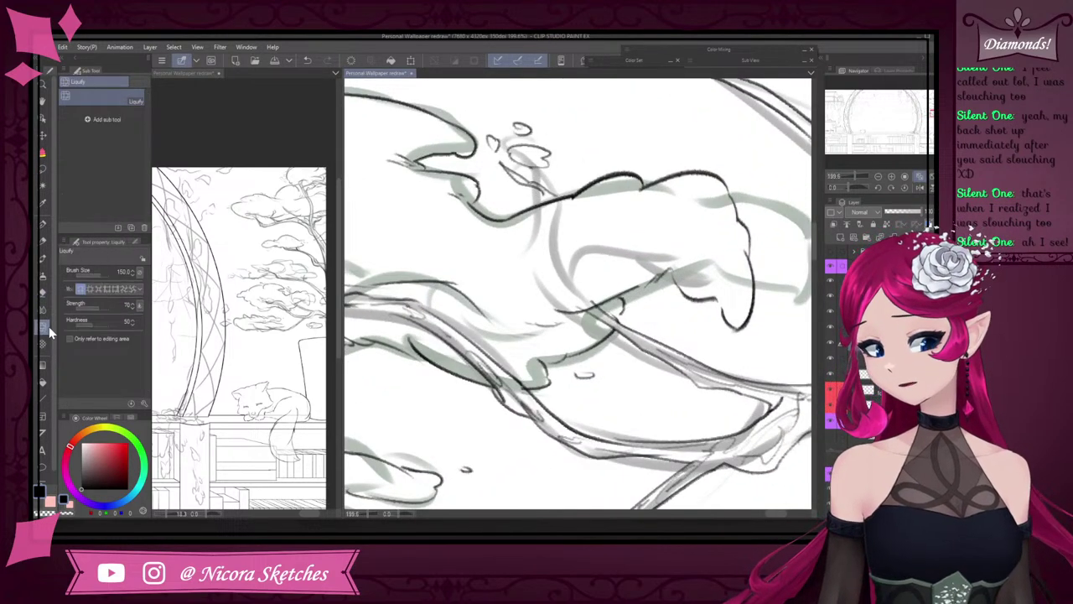
pyautogui.scroll(-6, 444, 331)
pyautogui.scroll(3, 607, 315)
pyautogui.moveTo(604, 323)
pyautogui.mouseDown()
pyautogui.moveTo(534, 327)
pyautogui.moveTo(540, 182)
pyautogui.moveTo(614, 211)
pyautogui.moveTo(675, 265)
pyautogui.moveTo(604, 333)
pyautogui.moveTo(638, 318)
pyautogui.moveTo(639, 330)
pyautogui.moveTo(645, 319)
pyautogui.moveTo(620, 345)
pyautogui.moveTo(629, 271)
pyautogui.moveTo(631, 328)
pyautogui.moveTo(647, 328)
pyautogui.moveTo(654, 319)
pyautogui.moveTo(620, 338)
pyautogui.moveTo(534, 336)
pyautogui.moveTo(558, 336)
pyautogui.moveTo(622, 259)
pyautogui.moveTo(645, 323)
pyautogui.mouseUp()
pyautogui.click(44, 169)
pyautogui.click(43, 328)
pyautogui.hotkey('ctrl', 'd')
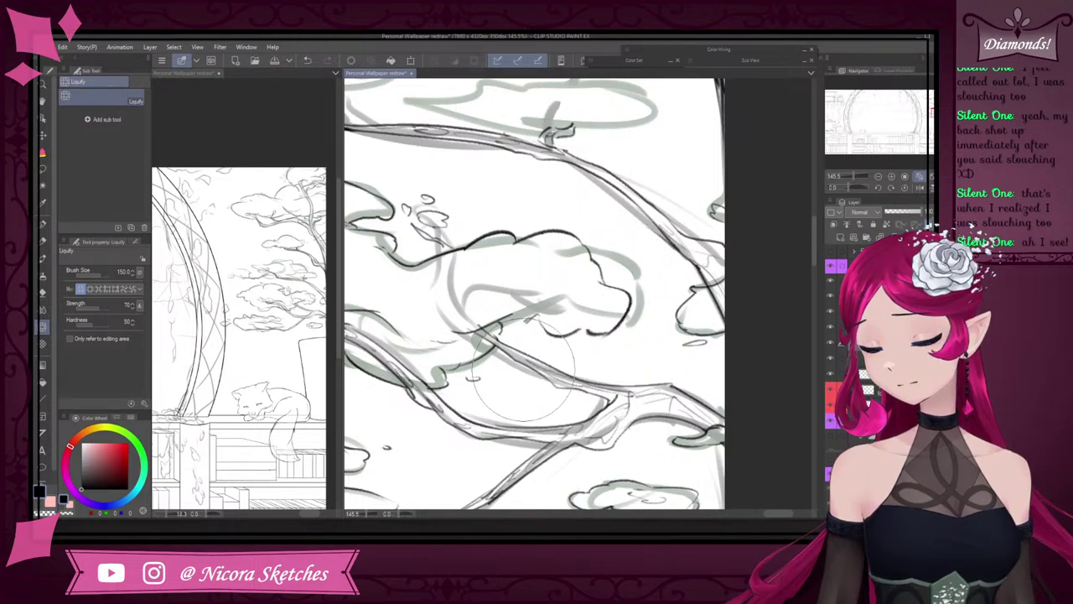
pyautogui.hotkey('ctrl', 'z')
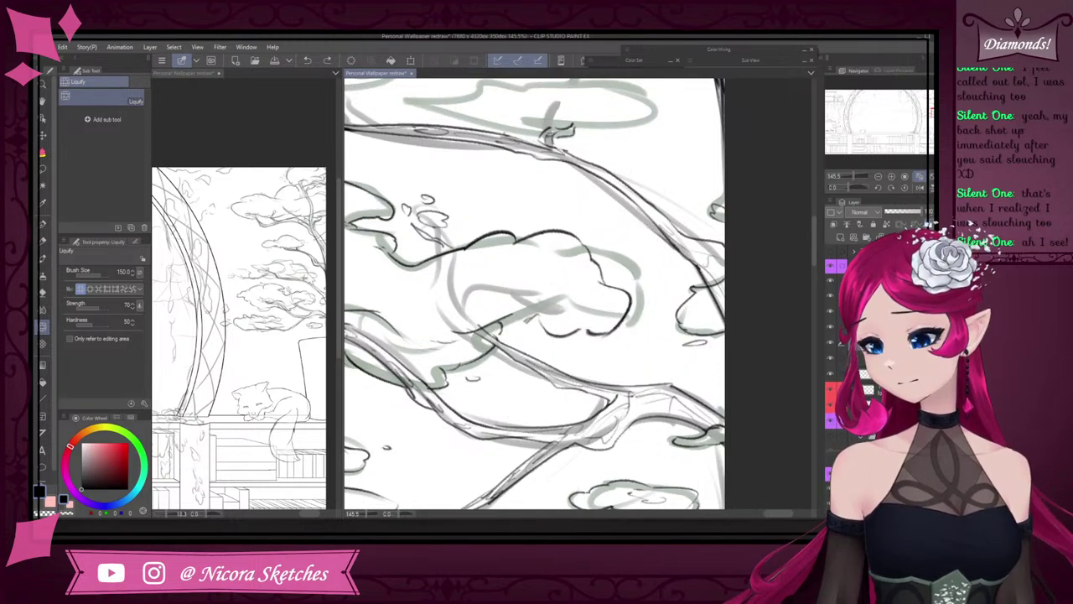
# - Sketch small leaf strokes inside the right lobe above the branch and erase the excess with the hard eraser
pyautogui.click(43, 241)
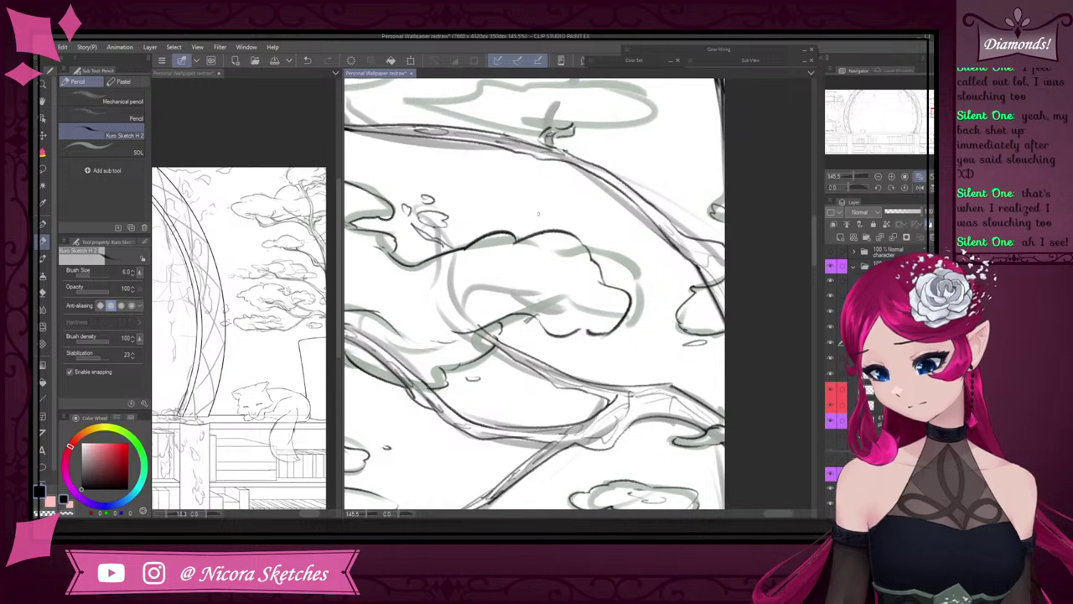
pyautogui.hotkey('ctrl', 'z')
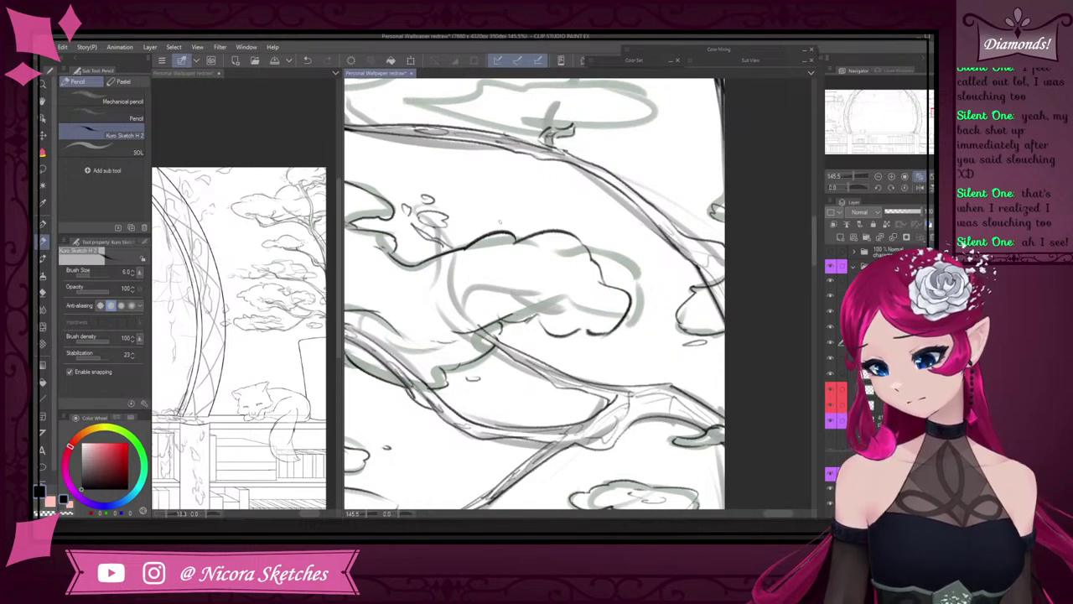
pyautogui.hotkey('ctrl', 'z')
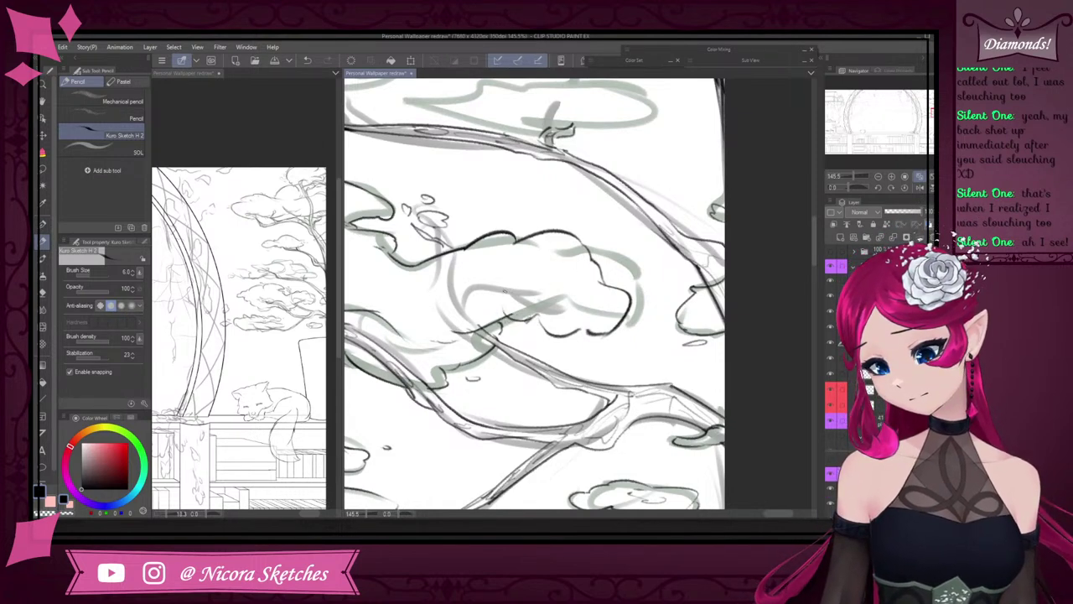
pyautogui.press('e')
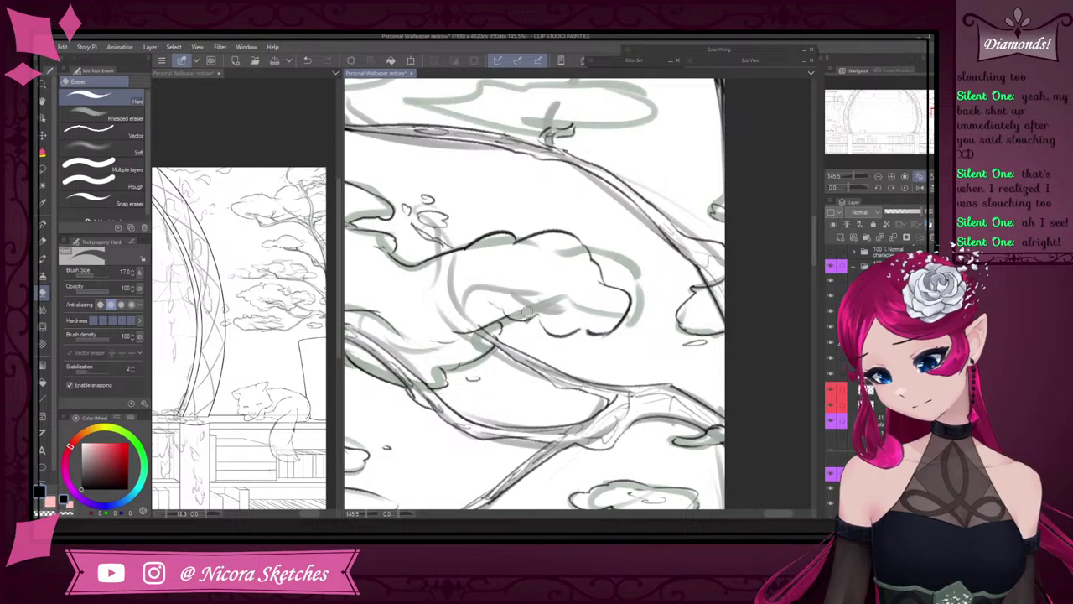
pyautogui.press('p')
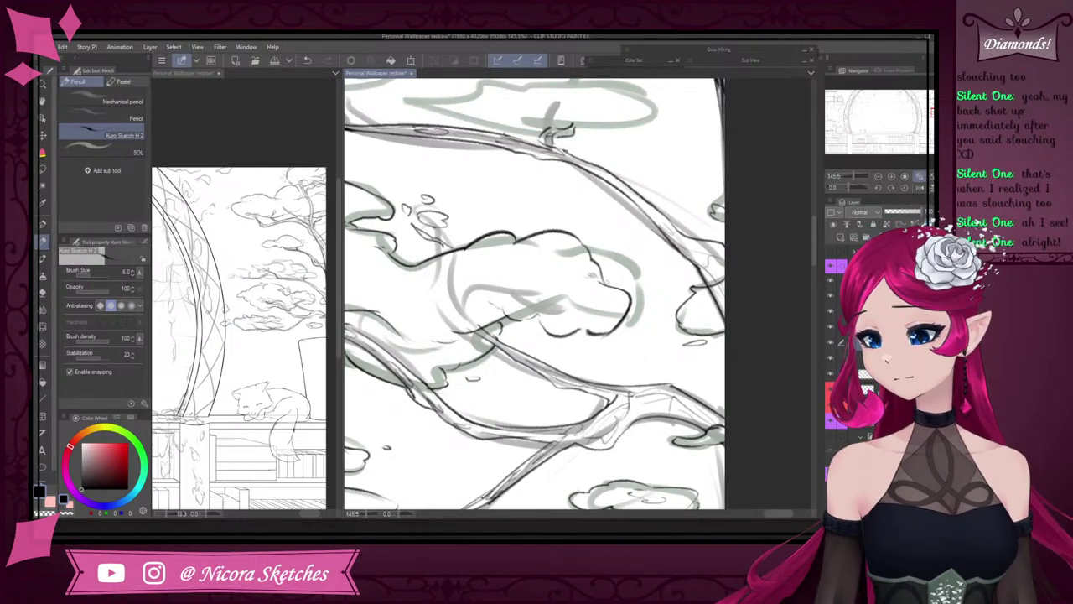
# - Examine the tree's line sketch with the rough sketch hidden, and turn the rough sketch back on
pyautogui.scroll(-5, 652, 243)
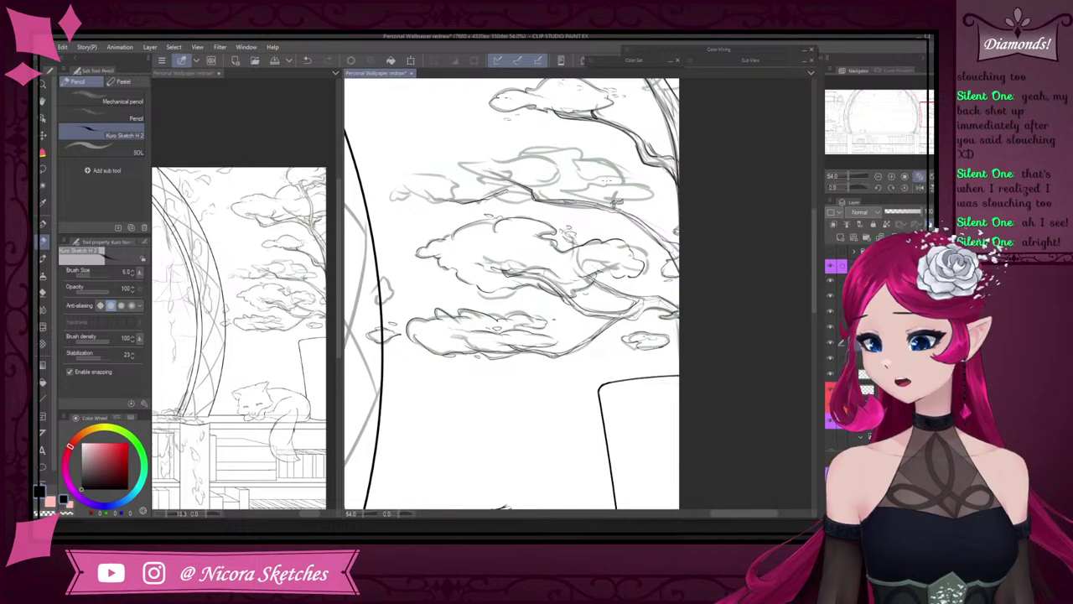
pyautogui.scroll(-3, 499, 293)
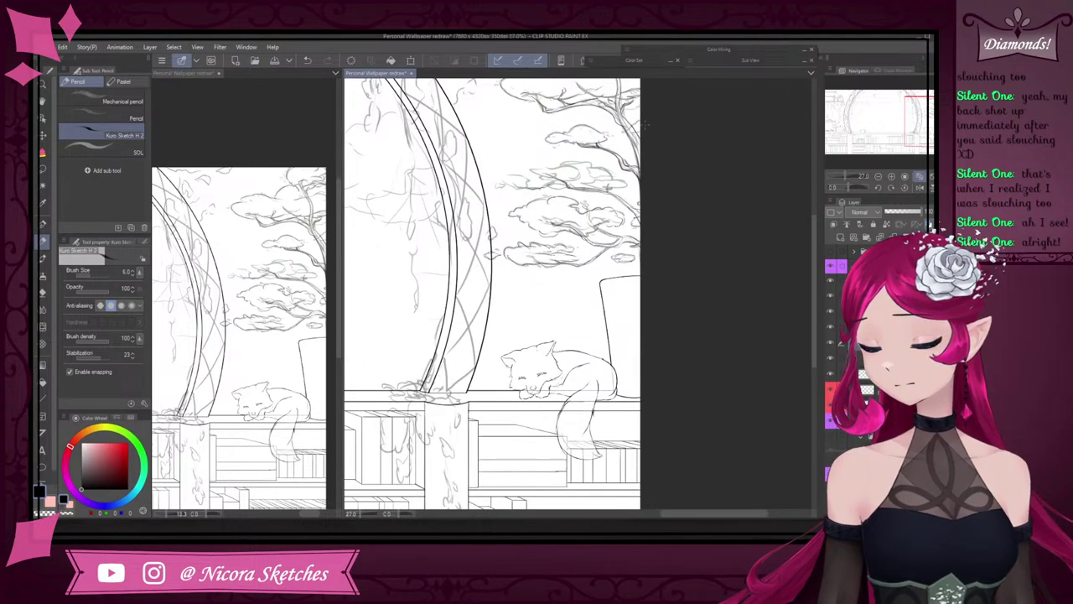
pyautogui.click(832, 425)
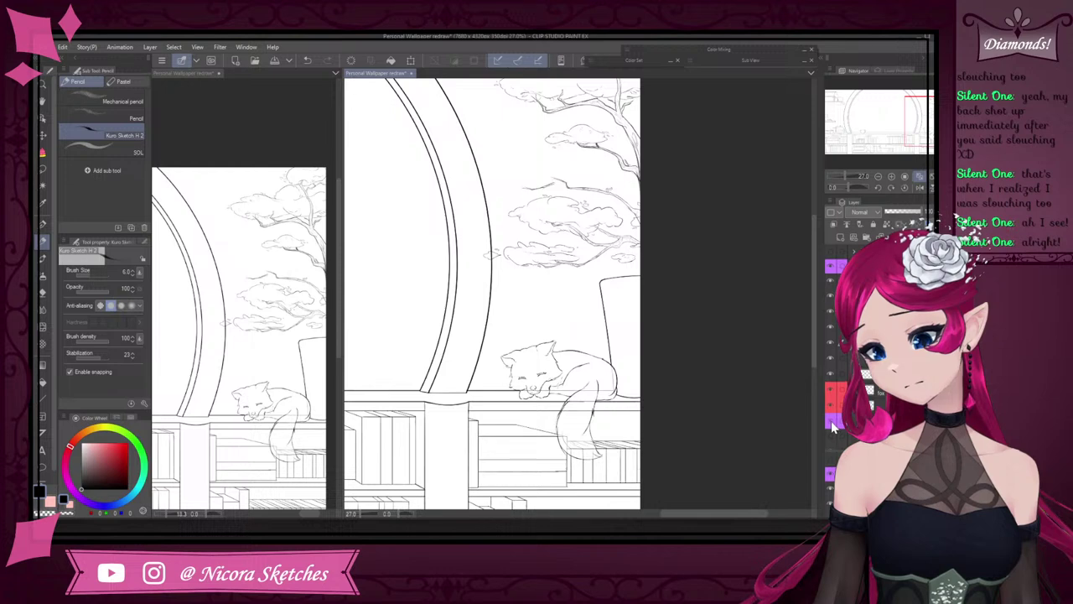
pyautogui.click(832, 425)
pyautogui.scroll(5, 596, 203)
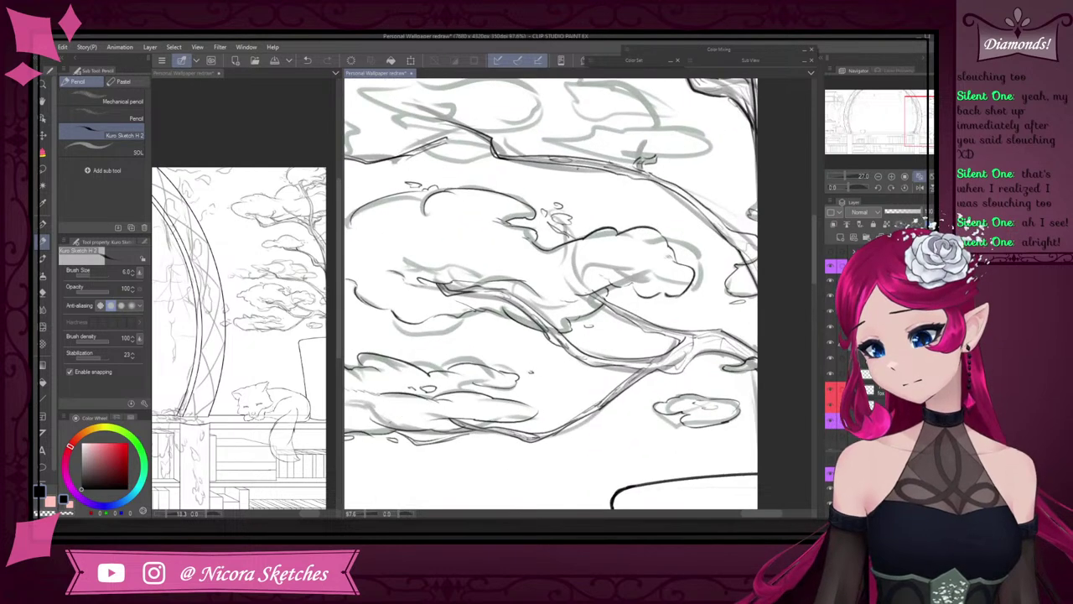
pyautogui.click(42, 330)
pyautogui.moveTo(549, 240)
pyautogui.mouseDown()
pyautogui.moveTo(561, 230)
pyautogui.moveTo(563, 241)
pyautogui.moveTo(558, 225)
pyautogui.moveTo(591, 201)
pyautogui.moveTo(507, 193)
pyautogui.moveTo(519, 192)
pyautogui.mouseUp()
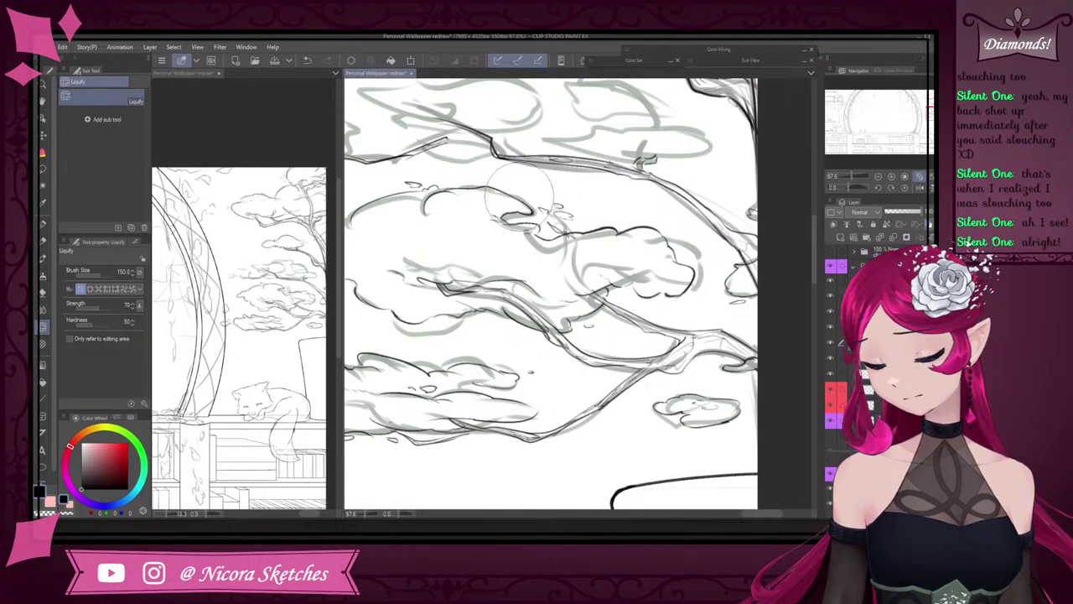
pyautogui.hotkey('ctrl', 'z')
pyautogui.hotkey('ctrl', 'z')
# - Erase part of the central hump's top edge and redraw it with small bumps and a loose leaf above
pyautogui.scroll(-7, 589, 226)
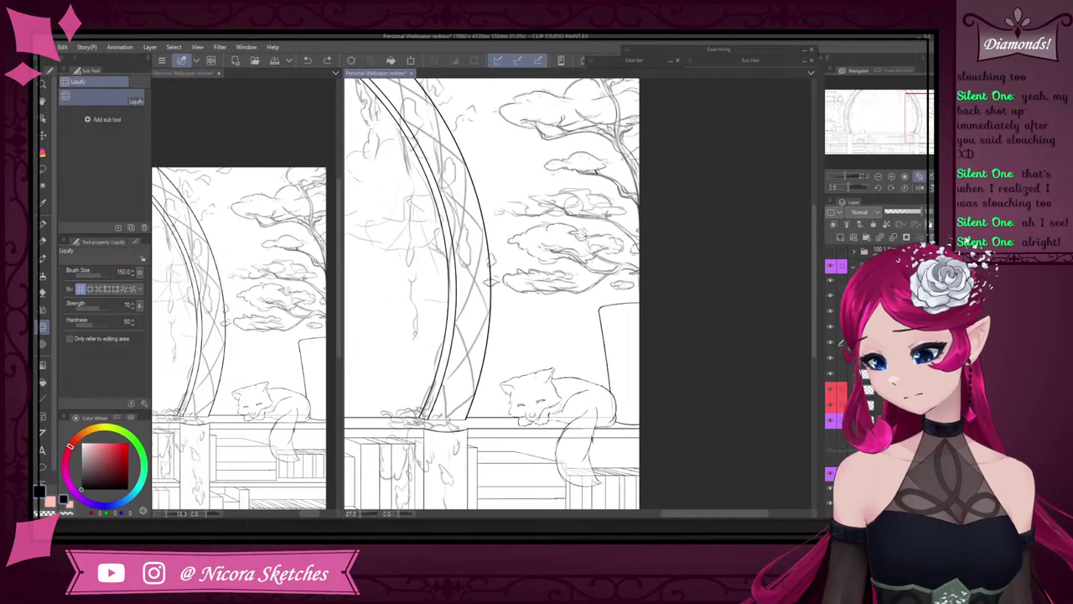
pyautogui.scroll(8, 578, 208)
pyautogui.press('e')
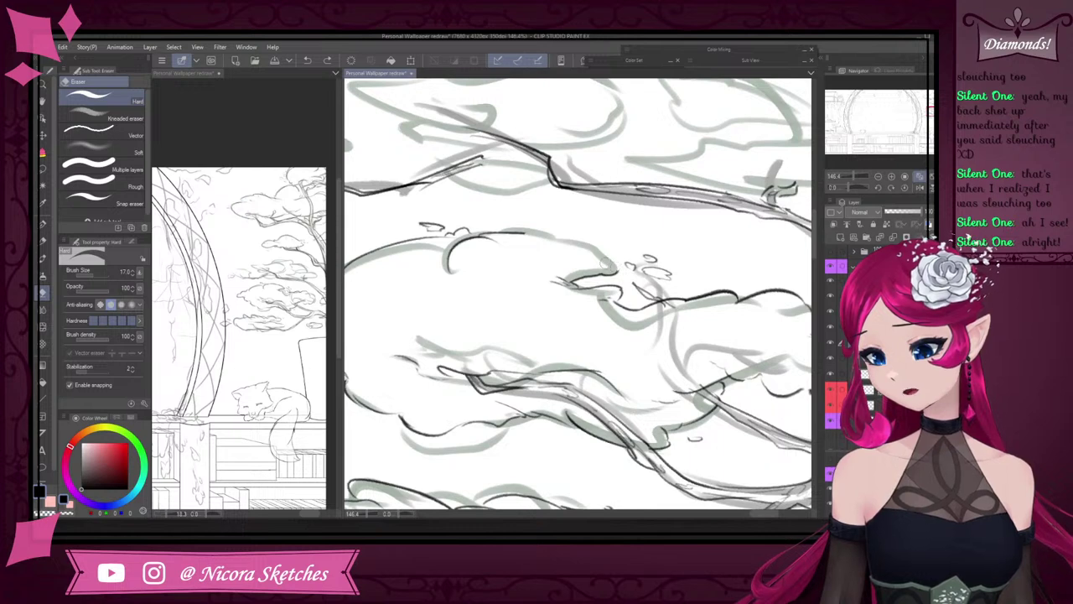
pyautogui.press('p')
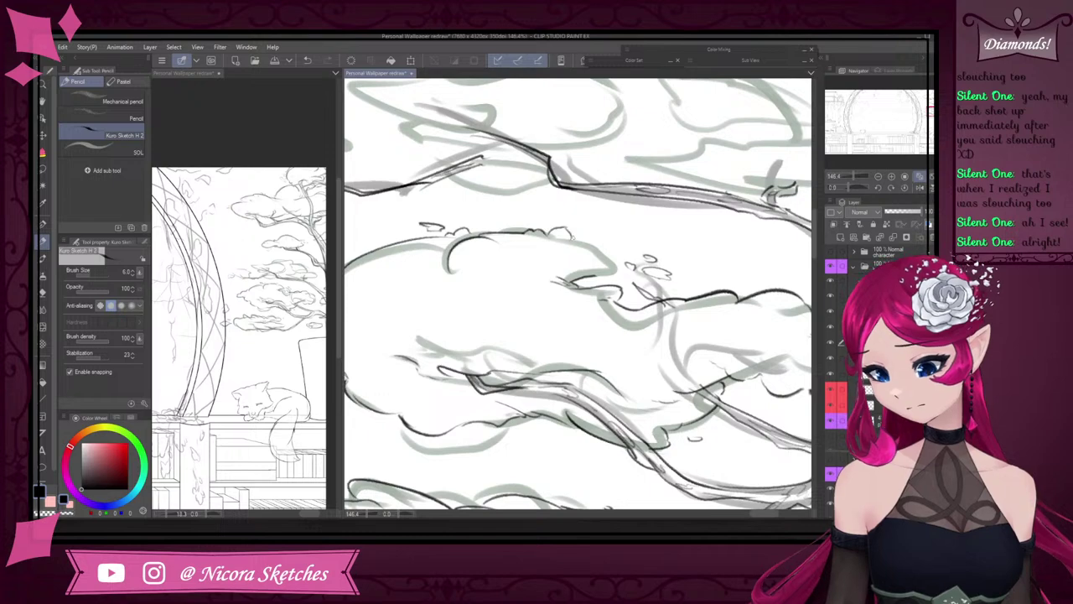
pyautogui.hotkey('ctrl', 'z')
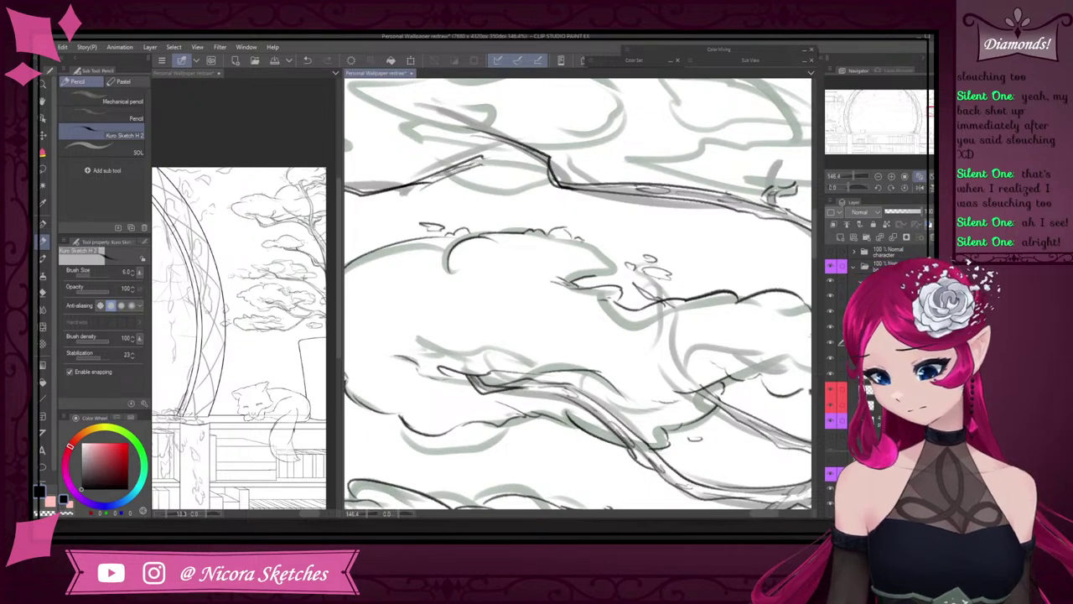
pyautogui.scroll(-5, 657, 239)
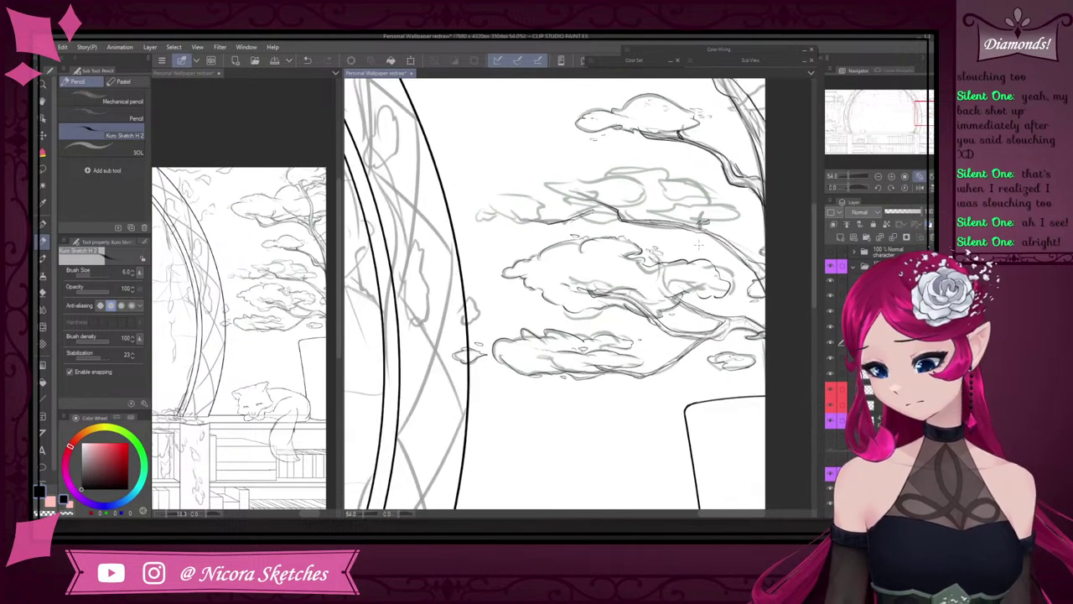
# - Trace the rest of the central hump's outline down to the dip beside the right lobe
pyautogui.scroll(5, 612, 243)
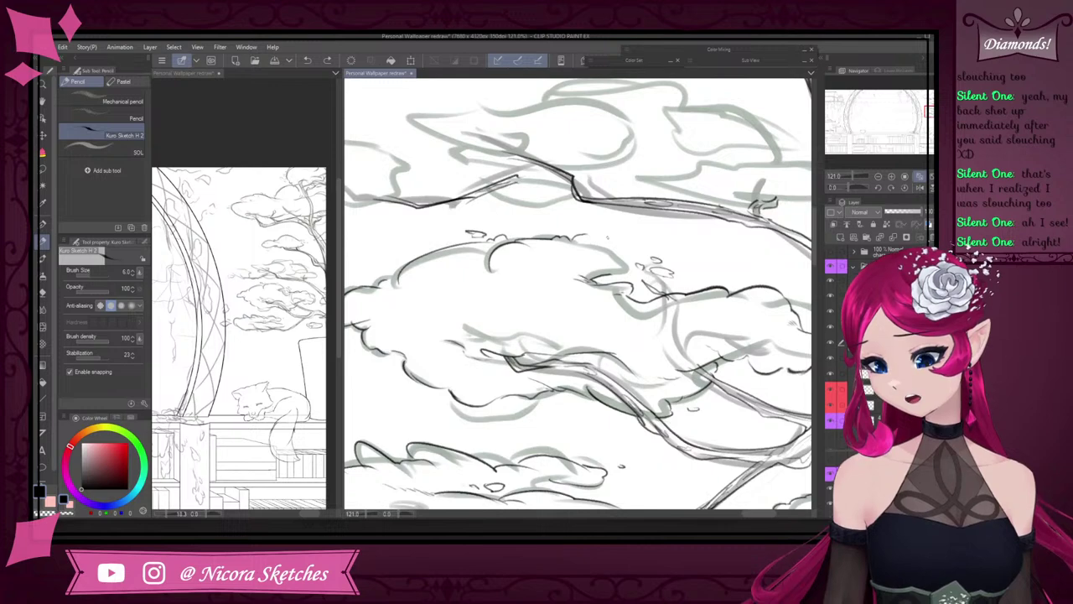
pyautogui.scroll(3, 611, 243)
pyautogui.moveTo(597, 287)
pyautogui.mouseDown()
pyautogui.moveTo(635, 284)
pyautogui.moveTo(637, 257)
pyautogui.moveTo(572, 227)
pyautogui.moveTo(497, 218)
pyautogui.mouseUp()
pyautogui.scroll(-1, 600, 222)
pyautogui.scroll(-11, 536, 200)
pyautogui.scroll(-3, 549, 293)
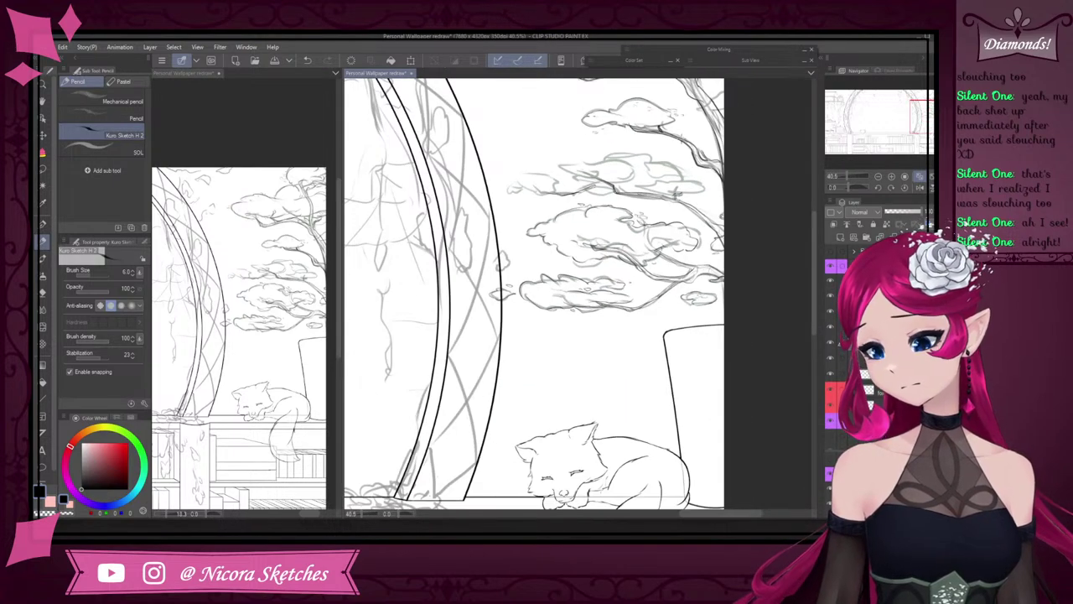
# - Sketch a small scalloped leaf tuft with a tiny loose leaf at the left tip of the foliage above the large cluster
pyautogui.scroll(3, 636, 129)
pyautogui.scroll(4, 497, 206)
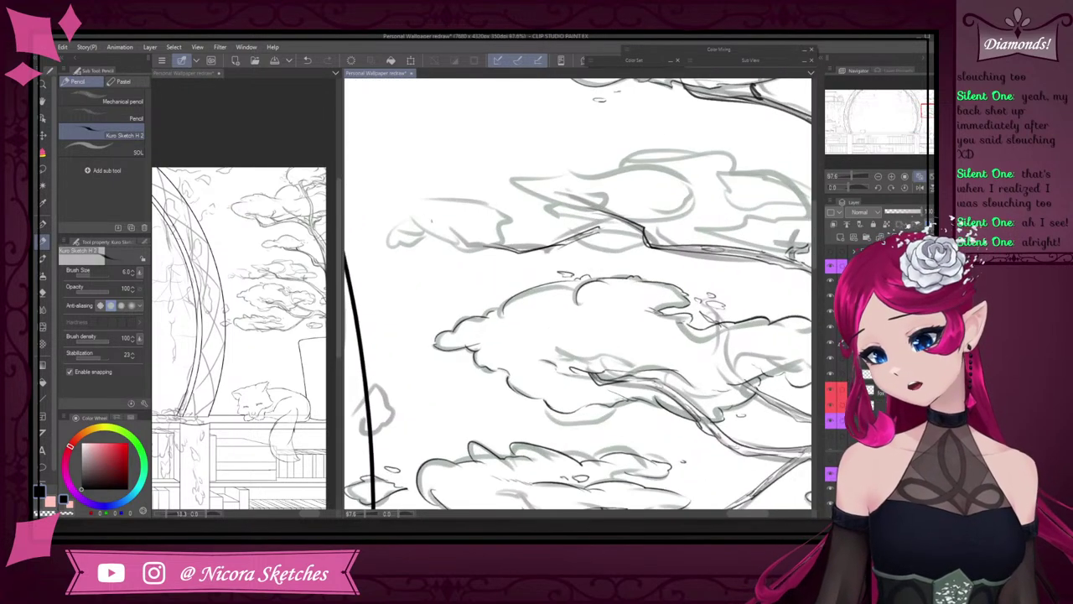
pyautogui.scroll(6, 399, 221)
pyautogui.moveTo(443, 241)
pyautogui.mouseDown()
pyautogui.moveTo(401, 235)
pyautogui.moveTo(383, 266)
pyautogui.moveTo(404, 272)
pyautogui.moveTo(423, 266)
pyautogui.moveTo(404, 257)
pyautogui.moveTo(455, 243)
pyautogui.moveTo(451, 252)
pyautogui.mouseUp()
pyautogui.hotkey('ctrl', 'z')
pyautogui.hotkey('ctrl', 'z')
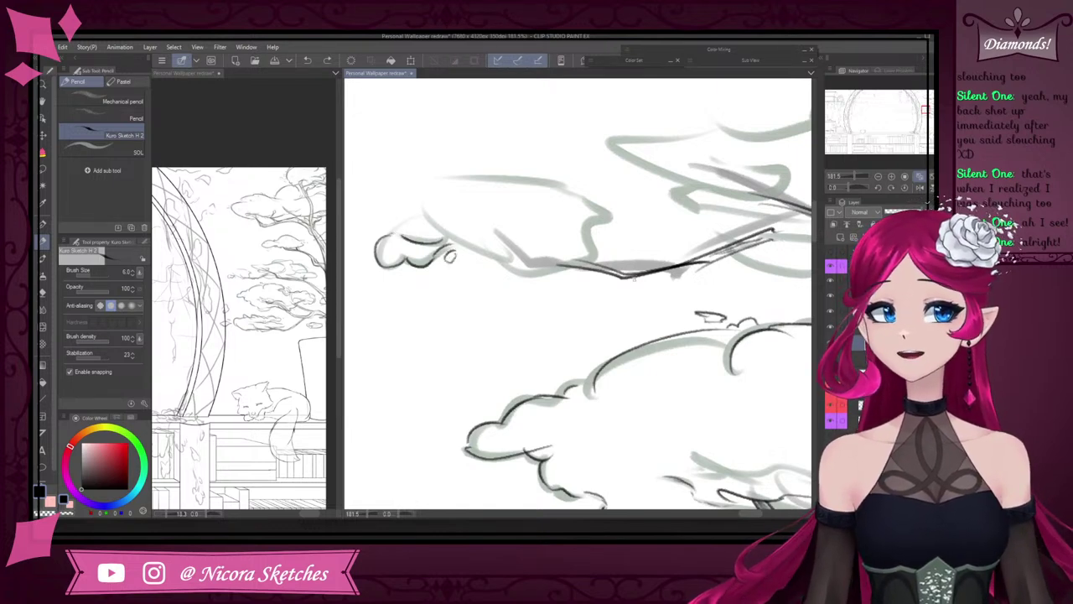
# - Trace the oval foliage pad beside the small leaf tuft, with curled leaves at its right end and short inner strokes
pyautogui.scroll(-7, 503, 306)
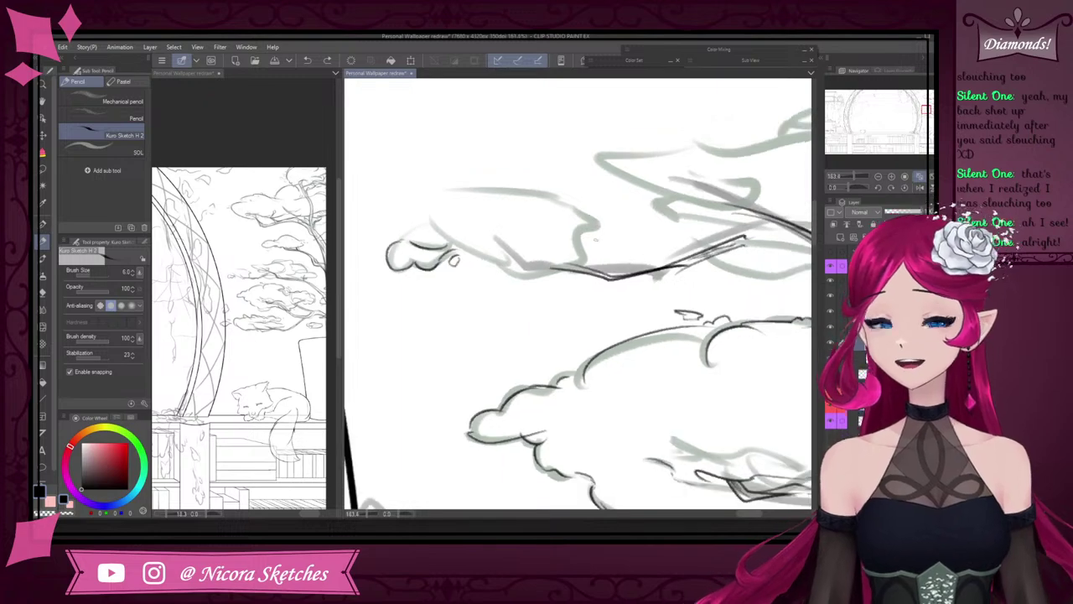
pyautogui.scroll(6, 636, 256)
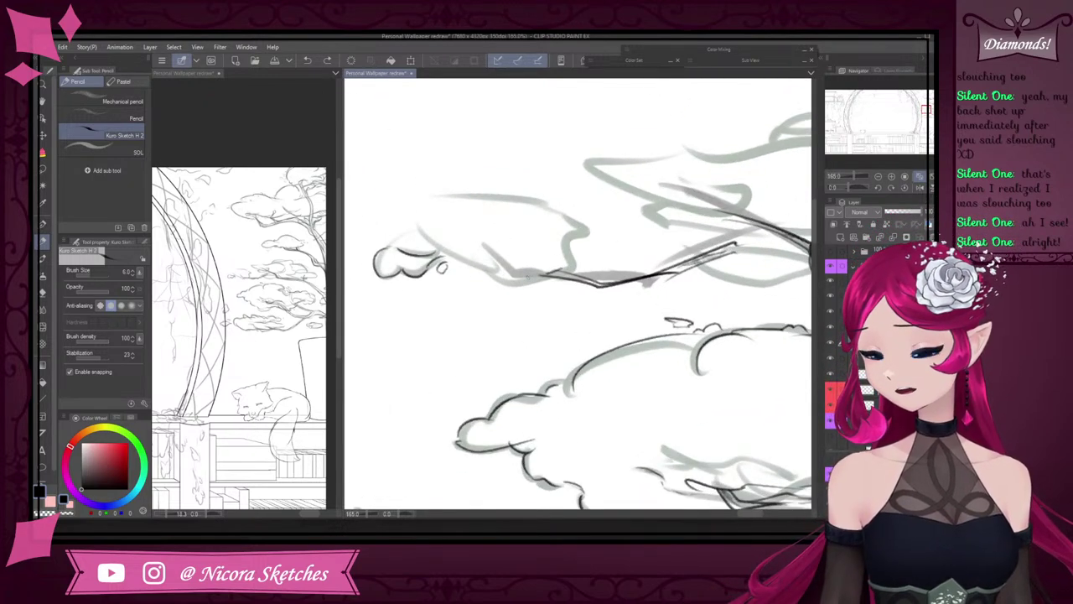
pyautogui.moveTo(548, 273); pyautogui.dragTo(495, 278)
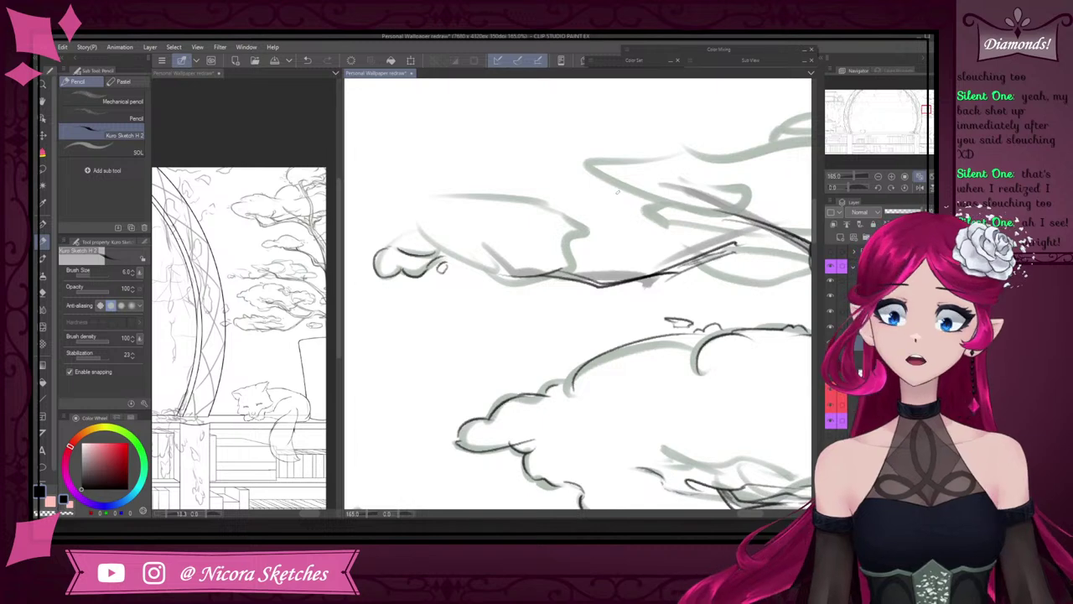
pyautogui.moveTo(504, 276)
pyautogui.mouseDown()
pyautogui.moveTo(453, 253)
pyautogui.moveTo(457, 190)
pyautogui.mouseUp()
pyautogui.hotkey('ctrl', 'z')
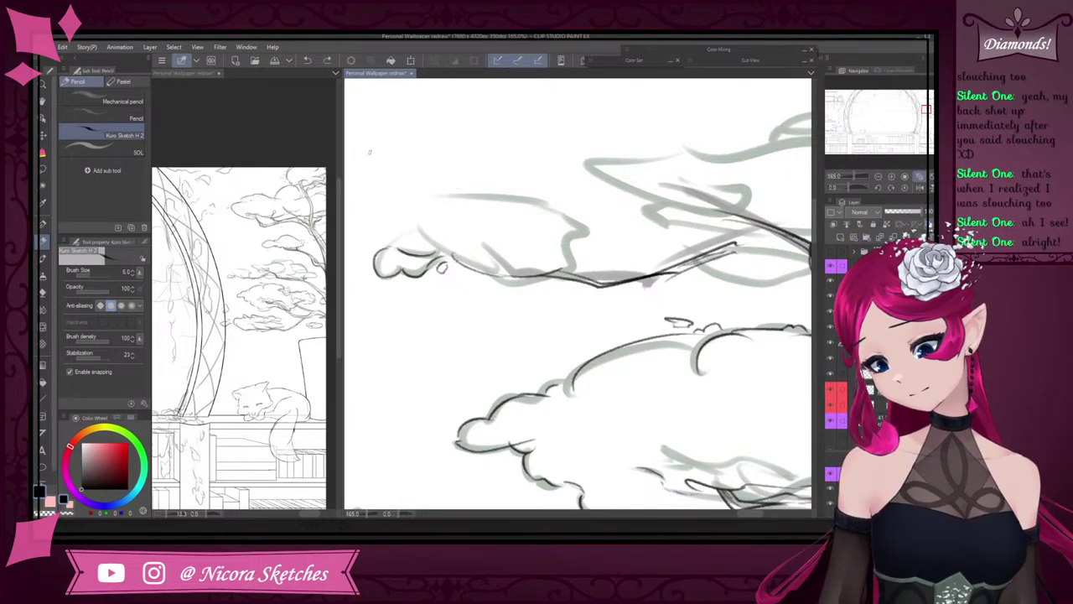
pyautogui.moveTo(456, 250)
pyautogui.mouseDown()
pyautogui.moveTo(436, 197)
pyautogui.moveTo(516, 192)
pyautogui.moveTo(591, 228)
pyautogui.moveTo(587, 252)
pyautogui.moveTo(562, 264)
pyautogui.mouseUp()
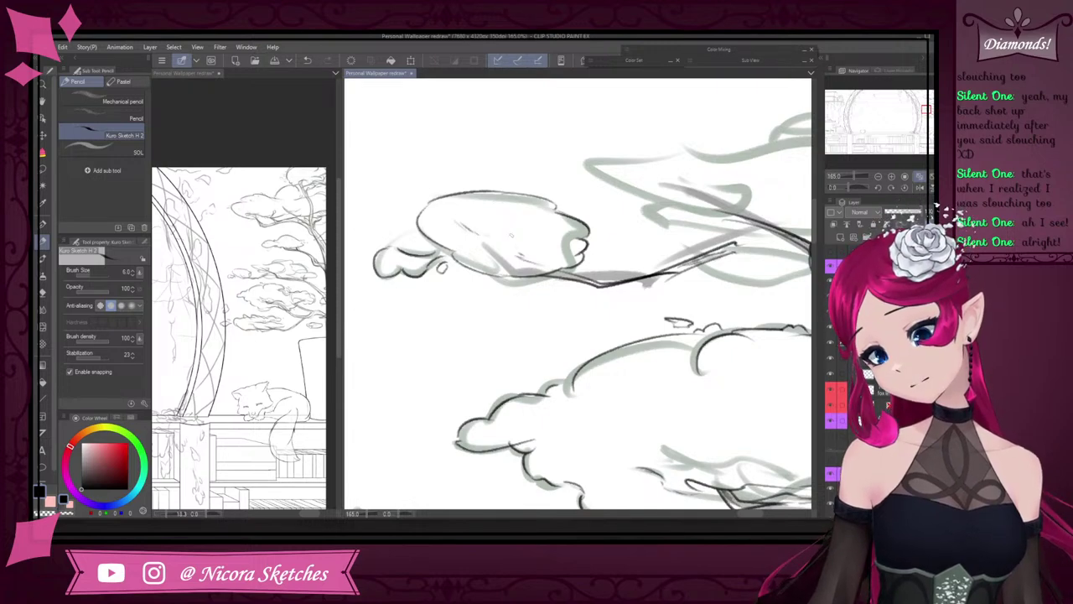
pyautogui.hotkey('ctrl', 'z')
pyautogui.scroll(-15, 513, 236)
pyautogui.scroll(12, 513, 219)
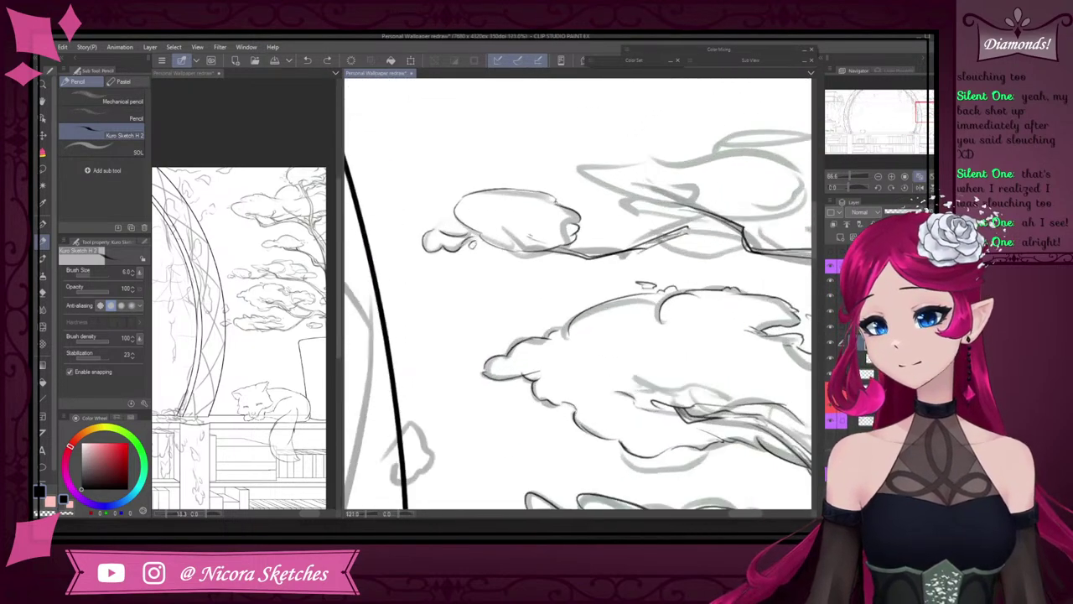
pyautogui.scroll(2, 548, 213)
pyautogui.moveTo(450, 212); pyautogui.dragTo(466, 232)
pyautogui.scroll(-5, 545, 218)
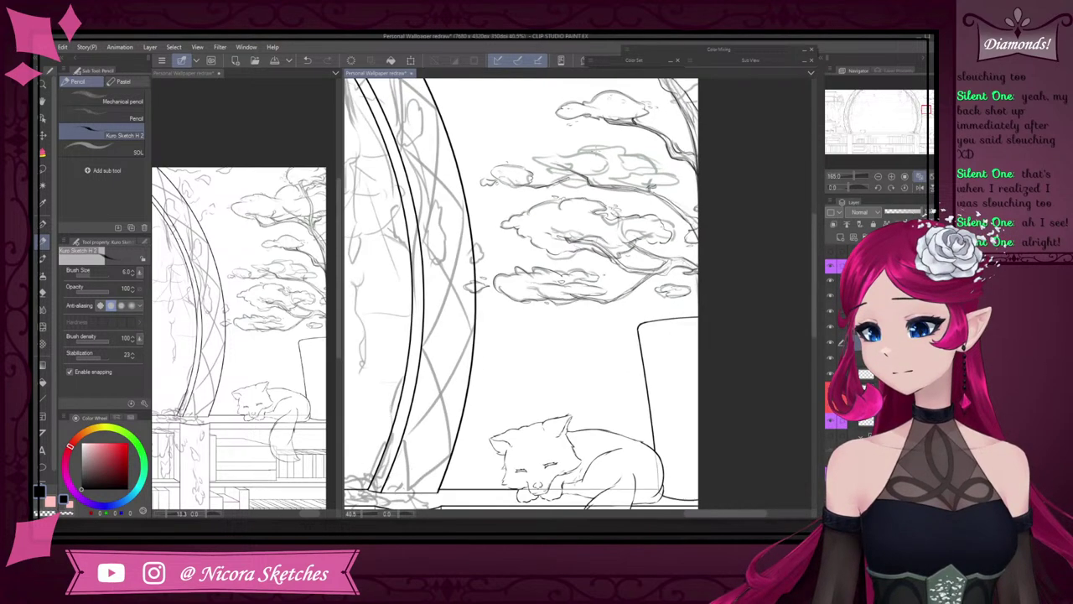
pyautogui.scroll(4, 647, 197)
pyautogui.scroll(2, 644, 210)
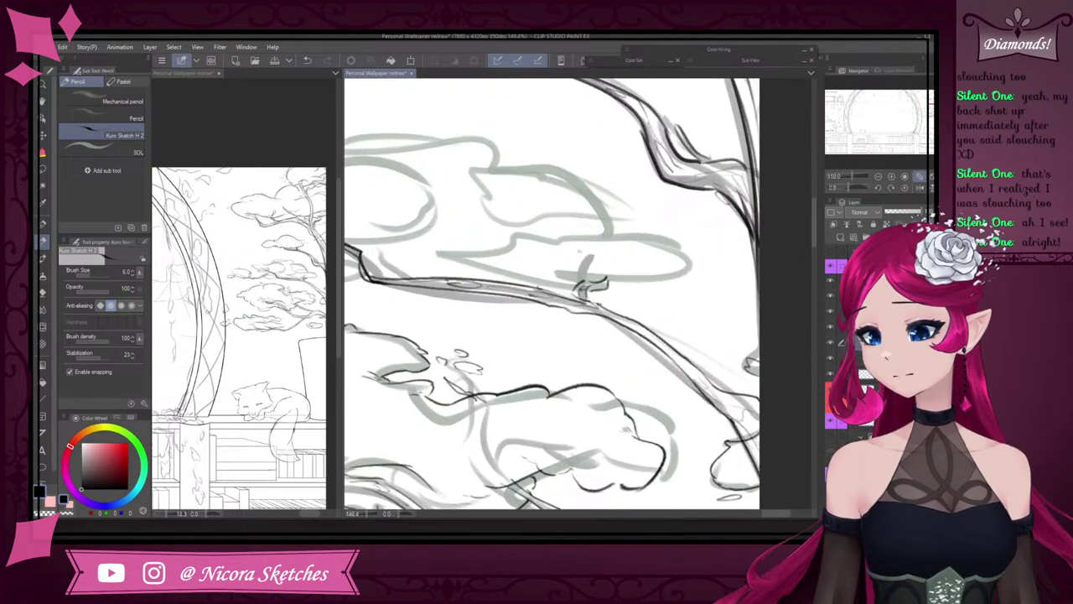
pyautogui.moveTo(605, 287); pyautogui.dragTo(694, 257)
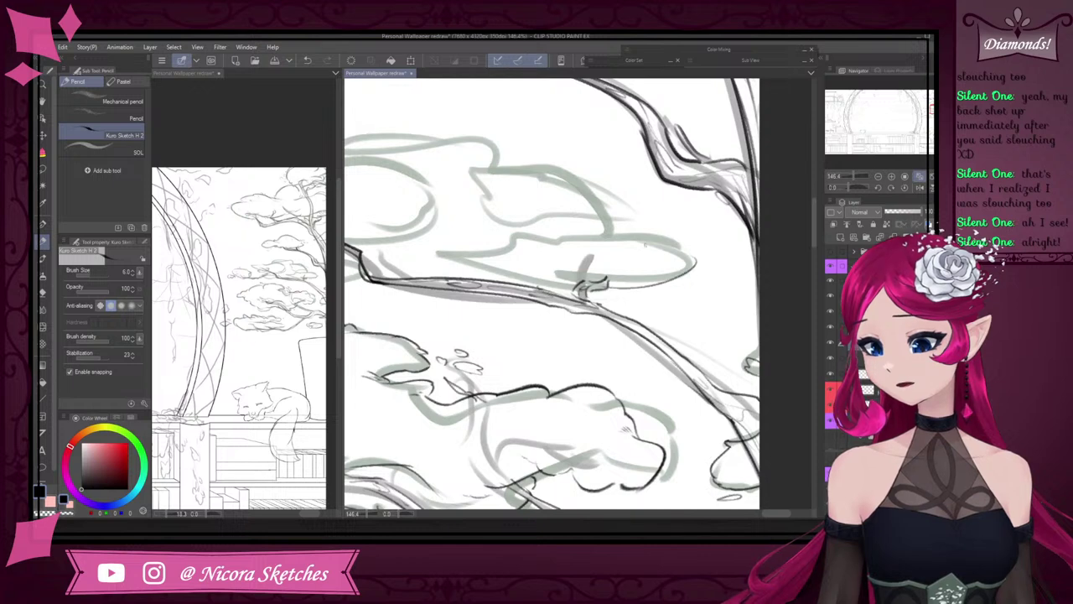
pyautogui.hotkey('ctrl', 'z')
pyautogui.moveTo(607, 286); pyautogui.dragTo(609, 249)
pyautogui.hotkey('ctrl', 'z')
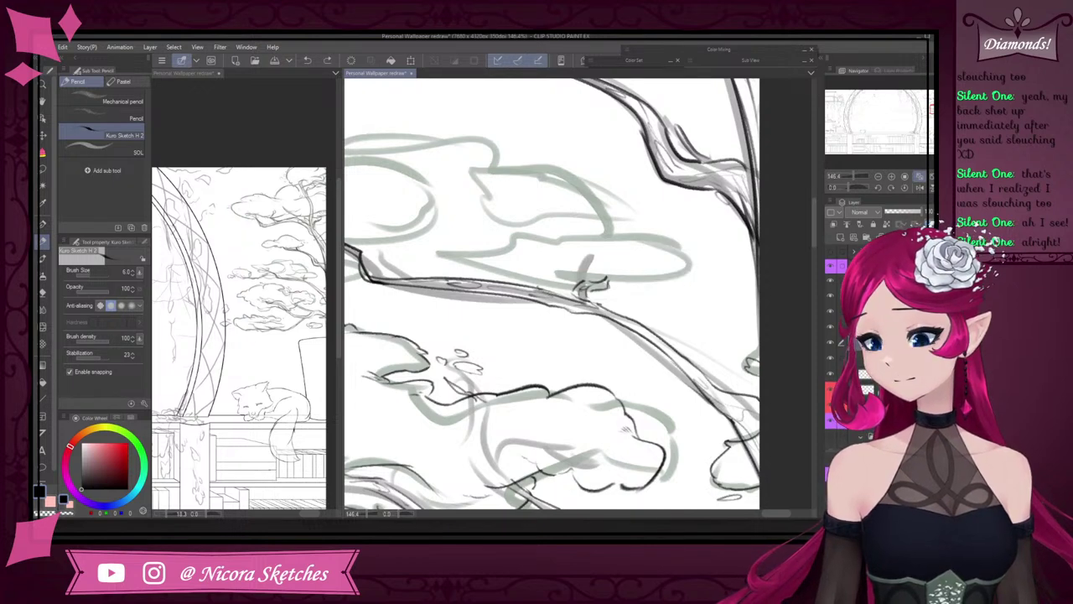
pyautogui.moveTo(607, 287); pyautogui.dragTo(619, 244)
pyautogui.hotkey('ctrl', 'z')
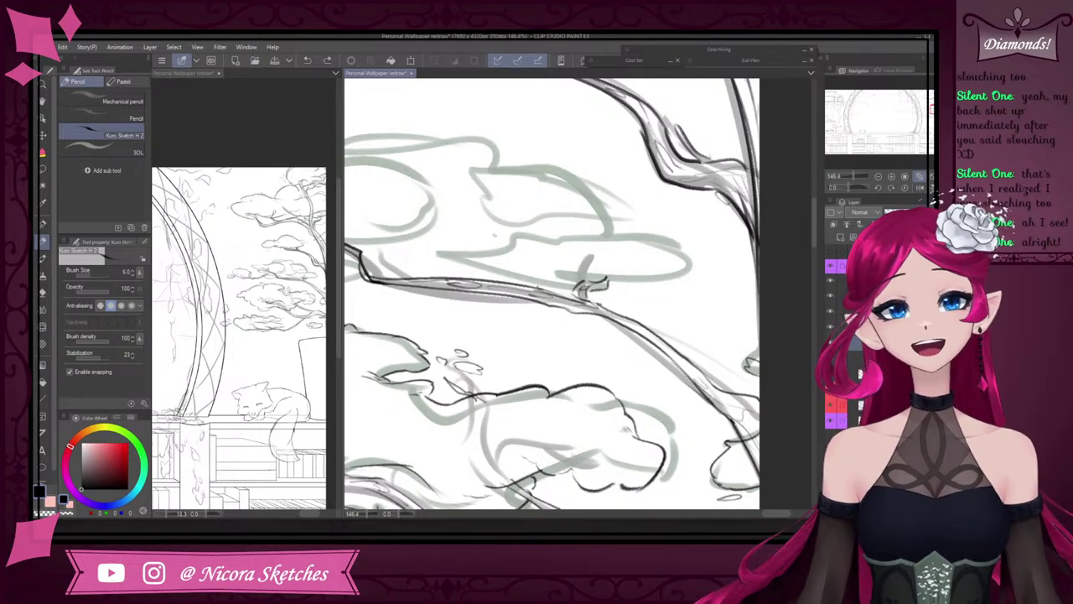
# - Trace the top edge of the long narrow foliage pad above the branch, with a small peak near its pointed left end
pyautogui.moveTo(449, 254)
pyautogui.mouseDown()
pyautogui.moveTo(513, 242)
pyautogui.moveTo(668, 257)
pyautogui.mouseUp()
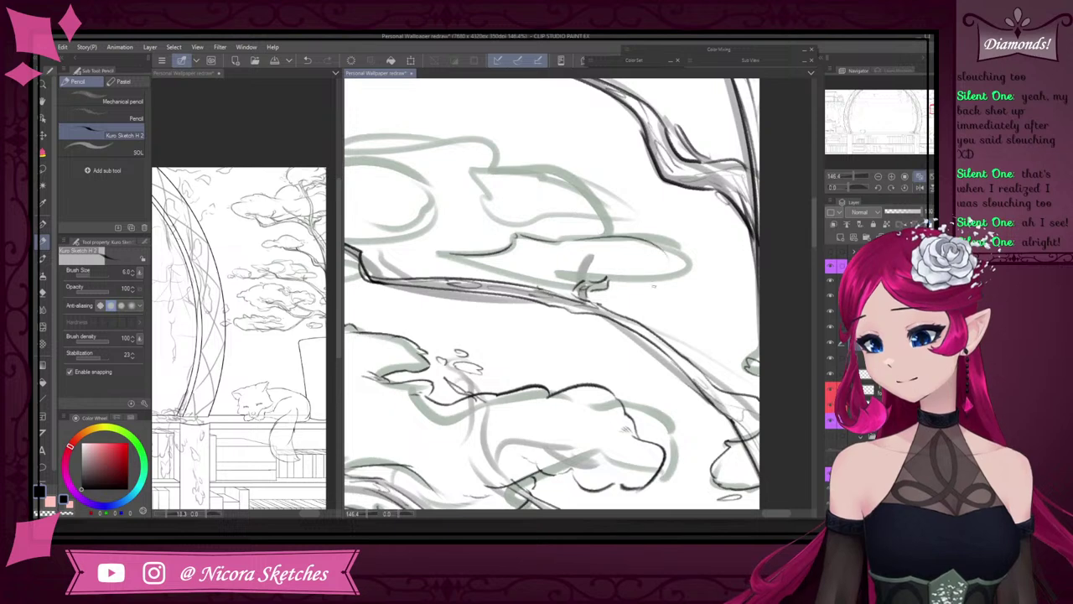
pyautogui.moveTo(611, 228); pyautogui.dragTo(672, 250)
pyautogui.hotkey('ctrl', 'z')
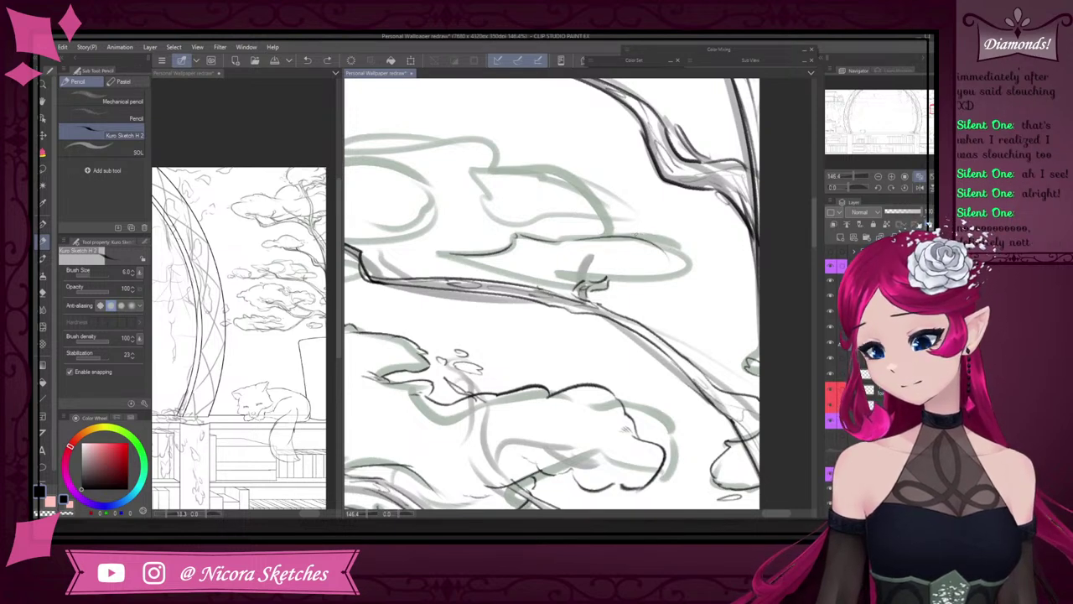
pyautogui.hotkey('ctrl', 'z')
pyautogui.moveTo(560, 241); pyautogui.dragTo(686, 277)
pyautogui.hotkey('ctrl', 'z')
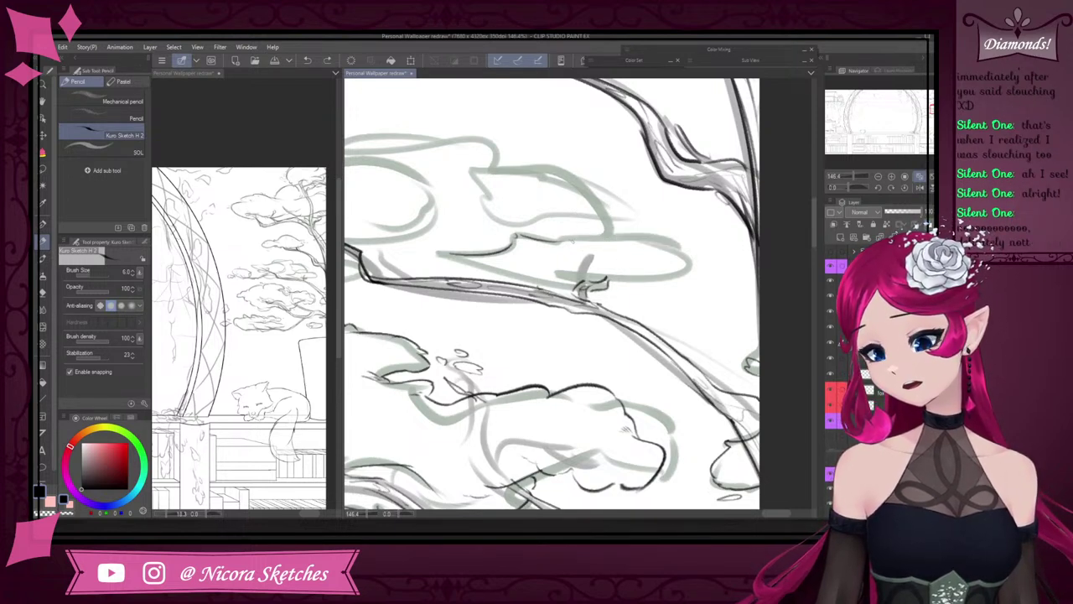
pyautogui.moveTo(570, 241); pyautogui.dragTo(689, 252)
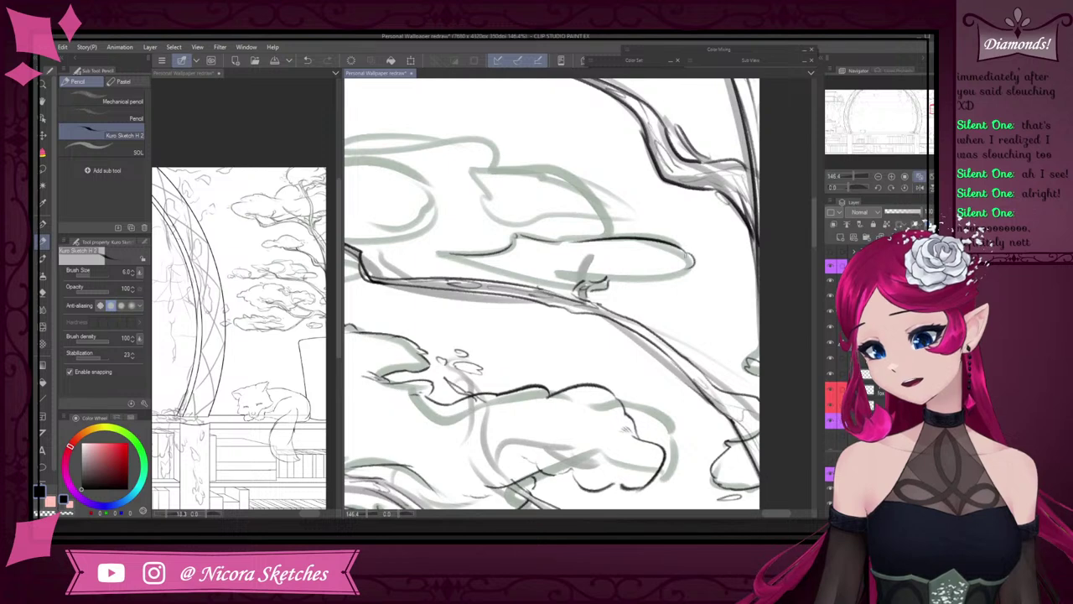
# - Trace the narrow pad's rounded right tip and underside back to its left end, with a small leaf inside the tip
pyautogui.hotkey('ctrl', 'z')
pyautogui.moveTo(698, 261); pyautogui.dragTo(635, 290)
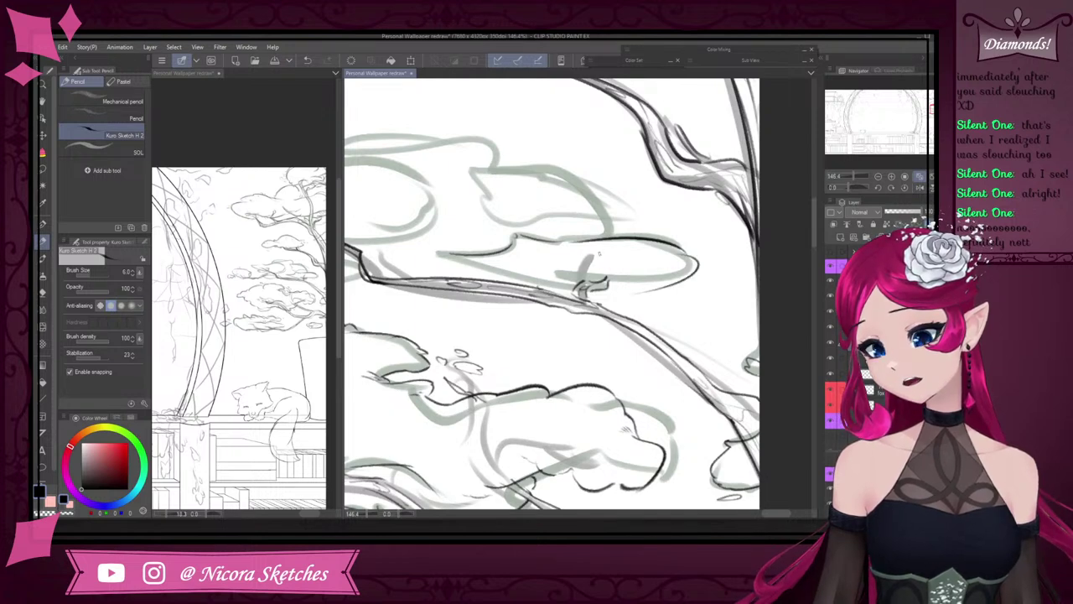
pyautogui.hotkey('ctrl', 'z')
pyautogui.moveTo(683, 252); pyautogui.dragTo(630, 284)
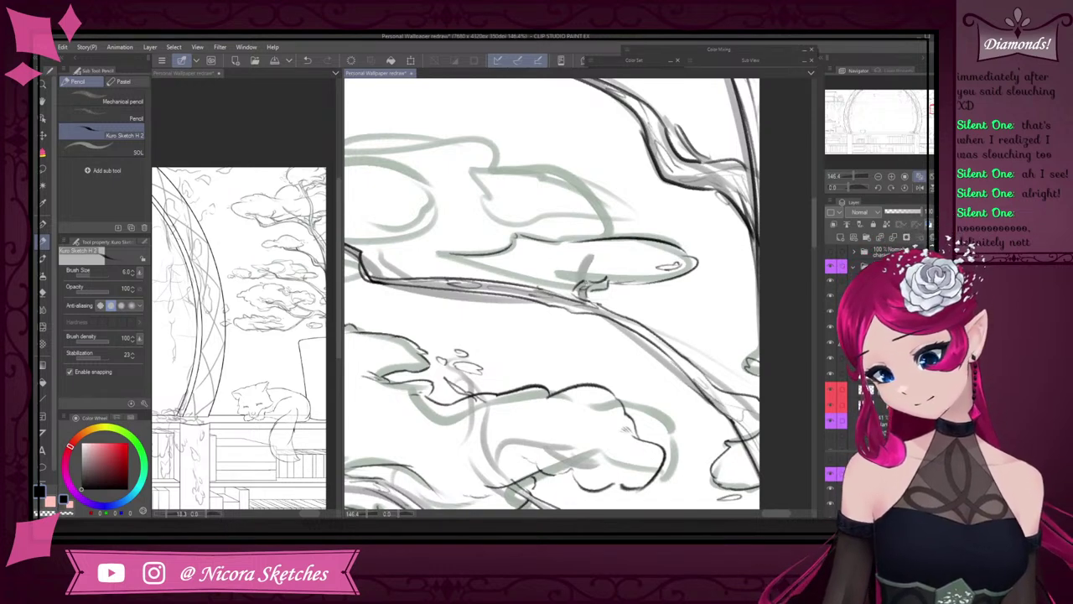
pyautogui.moveTo(580, 284); pyautogui.dragTo(444, 256)
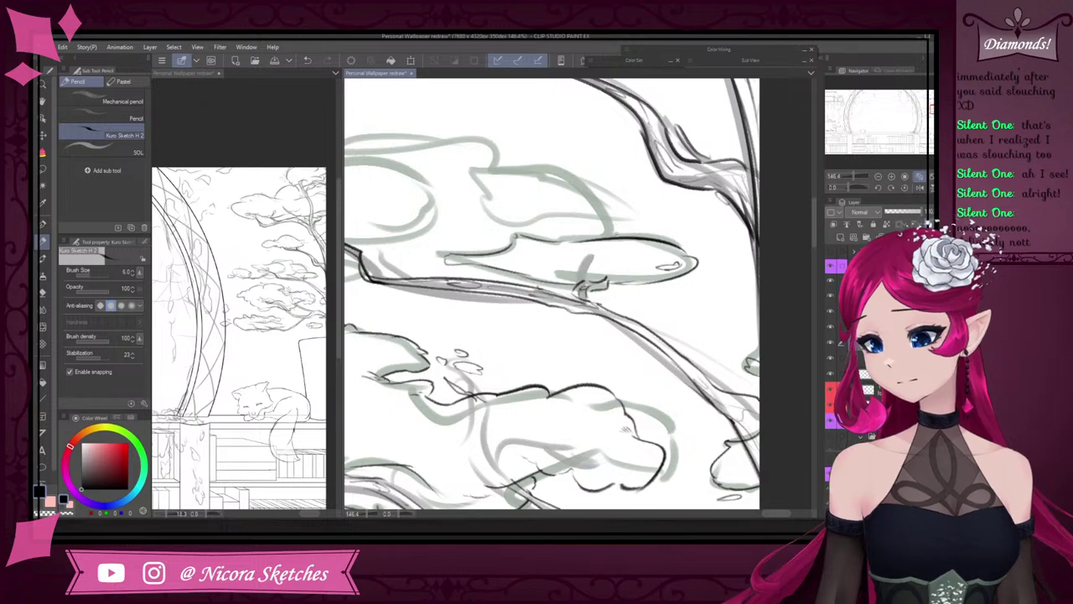
# - Trace the right slope of the foliage hump directly above the narrow pad, adding small bumps along its edge
pyautogui.moveTo(619, 237); pyautogui.dragTo(560, 174)
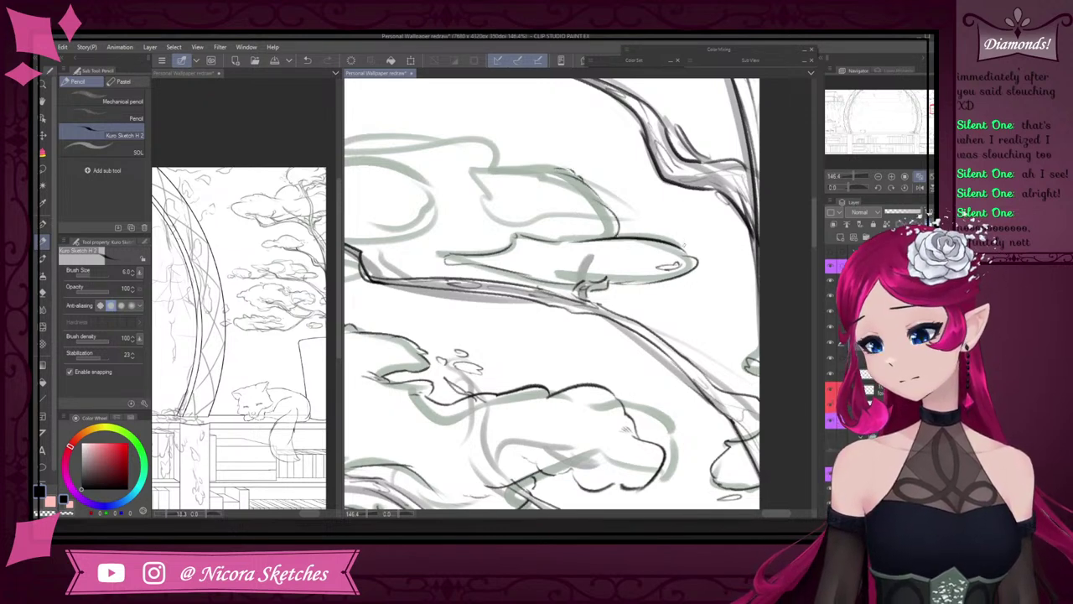
pyautogui.moveTo(618, 238); pyautogui.dragTo(661, 235)
pyautogui.scroll(-11, 719, 206)
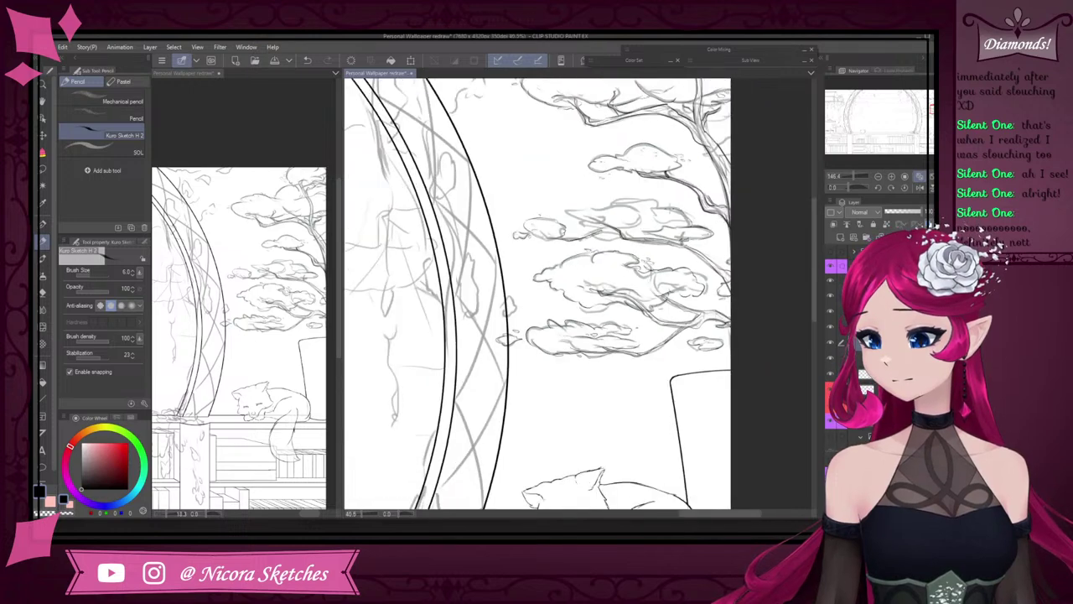
# - Trace the large left hump's top edge and its pointed left tip, with loose leaves above and a small lobe below
pyautogui.scroll(8, 633, 184)
pyautogui.scroll(1, 658, 201)
pyautogui.moveTo(477, 204)
pyautogui.mouseDown()
pyautogui.moveTo(558, 184)
pyautogui.moveTo(618, 211)
pyautogui.mouseUp()
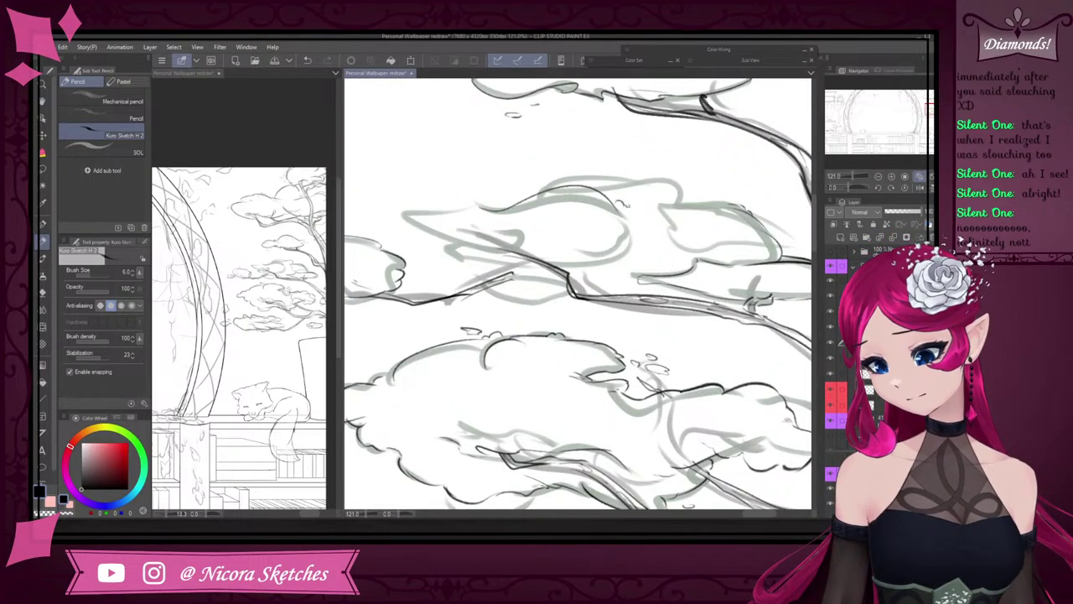
pyautogui.hotkey('ctrl', 'z')
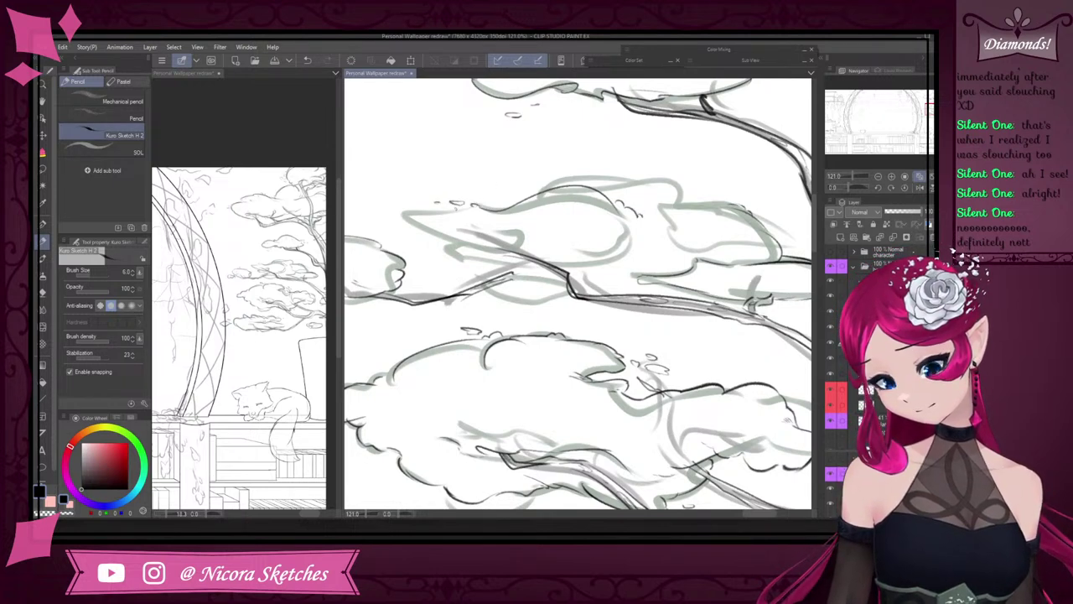
pyautogui.moveTo(412, 224); pyautogui.dragTo(508, 261)
pyautogui.scroll(-4, 650, 336)
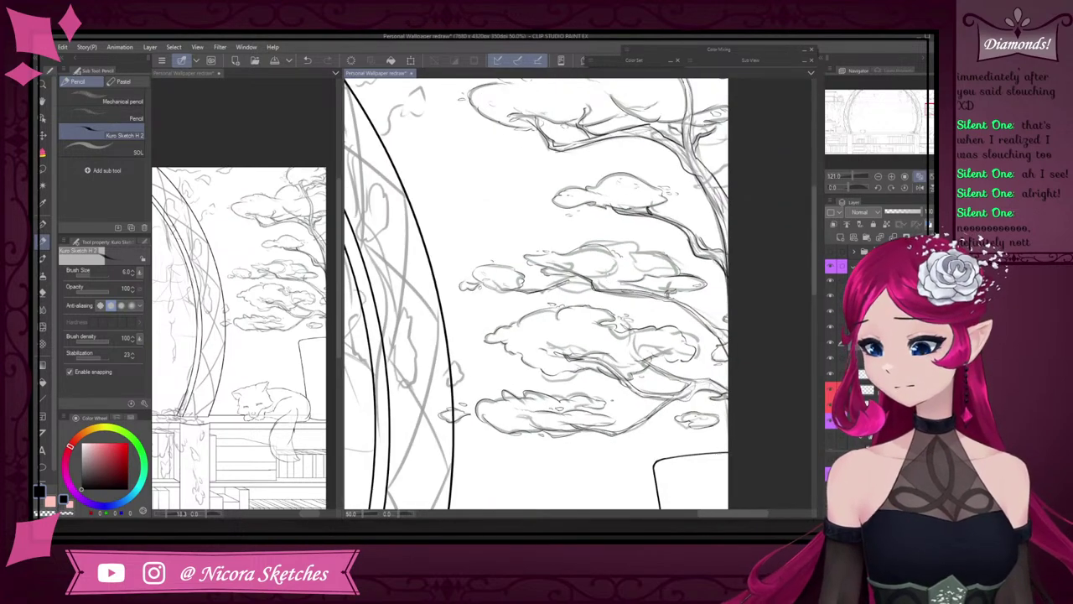
# - Trace the middle hump behind the large left one and the top edge of the right hump
pyautogui.scroll(3, 674, 331)
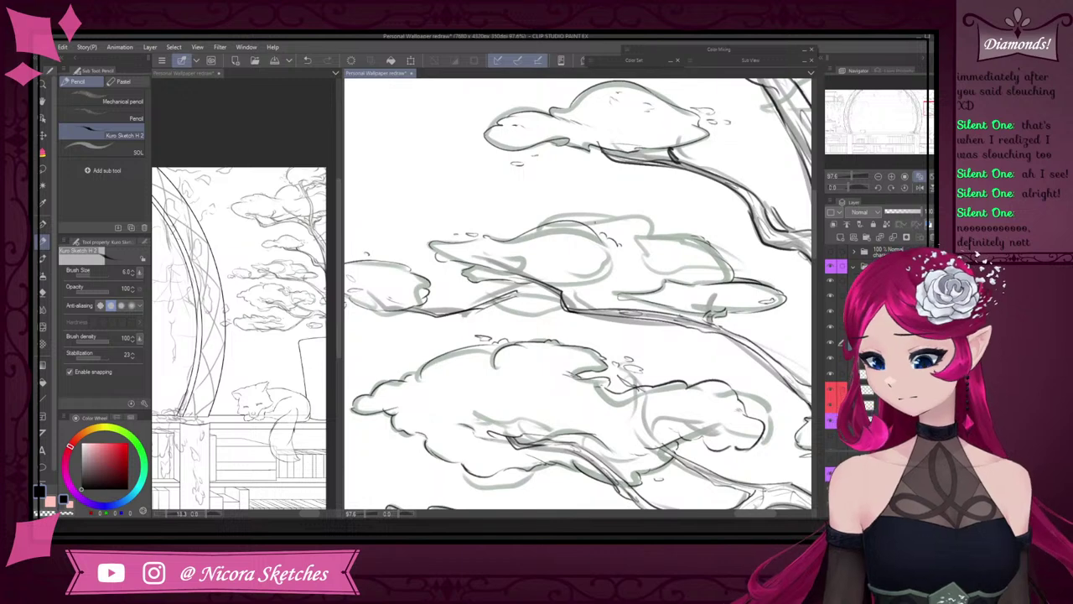
pyautogui.scroll(2, 566, 214)
pyautogui.moveTo(545, 224); pyautogui.dragTo(674, 220)
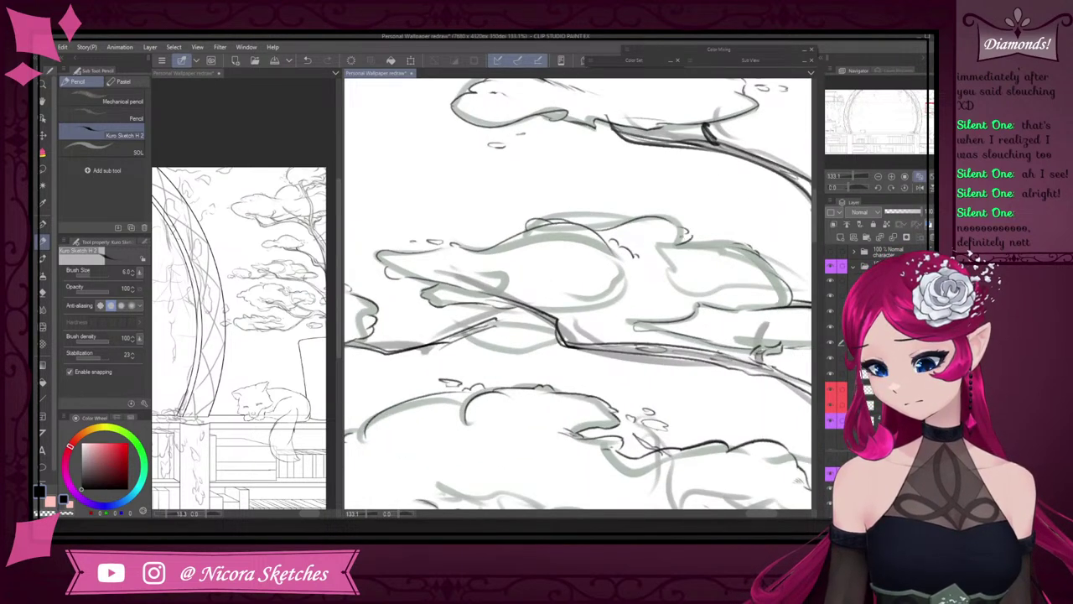
pyautogui.moveTo(735, 243); pyautogui.dragTo(667, 252)
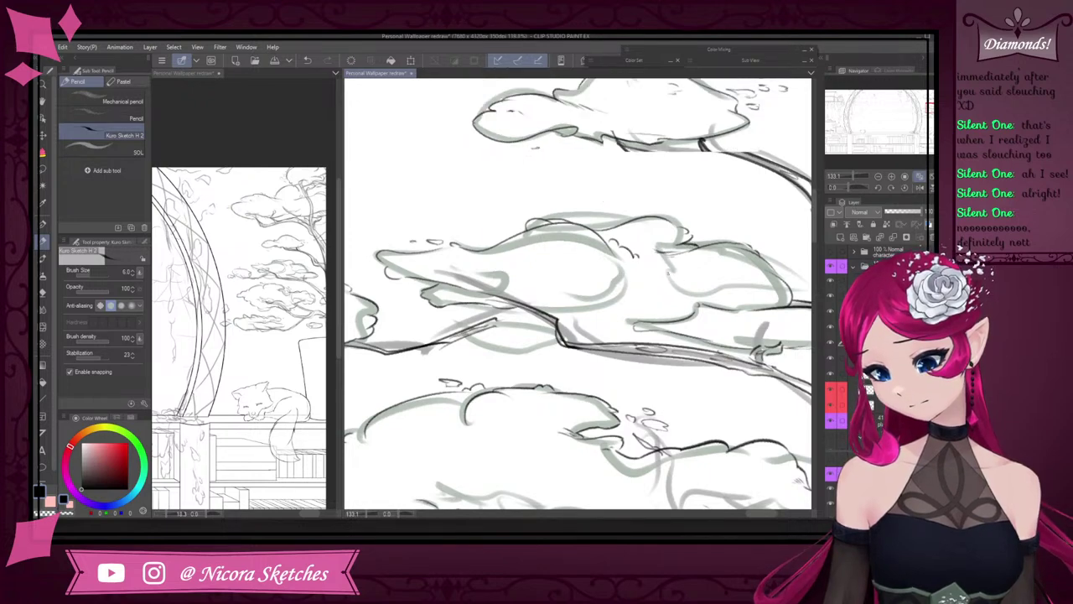
# - Add short inner contour strokes at the base of the right hump and inside the large left hump
pyautogui.scroll(-1, 603, 202)
pyautogui.scroll(2, 709, 251)
pyautogui.moveTo(710, 309)
pyautogui.mouseDown()
pyautogui.moveTo(638, 303)
pyautogui.moveTo(663, 300)
pyautogui.moveTo(584, 297)
pyautogui.moveTo(528, 328)
pyautogui.mouseUp()
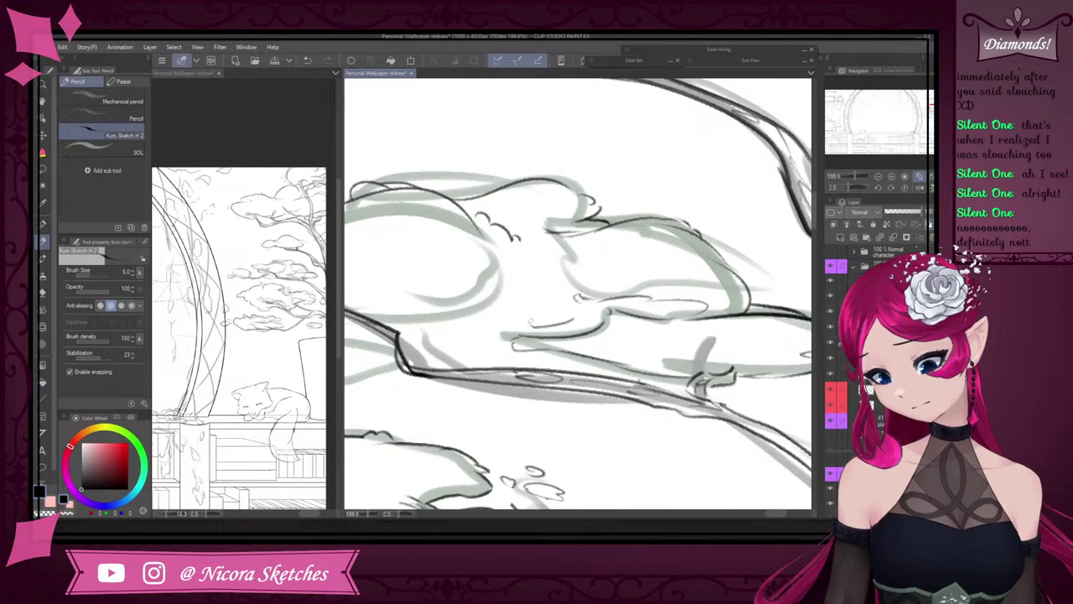
pyautogui.scroll(-3, 616, 277)
pyautogui.scroll(4, 577, 294)
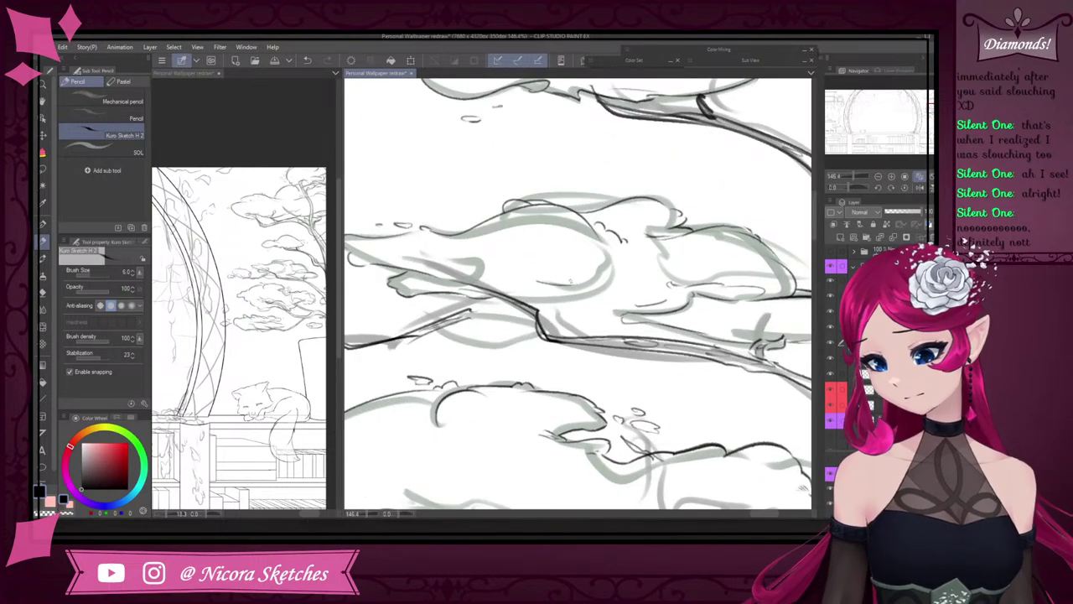
pyautogui.moveTo(486, 274); pyautogui.dragTo(446, 259)
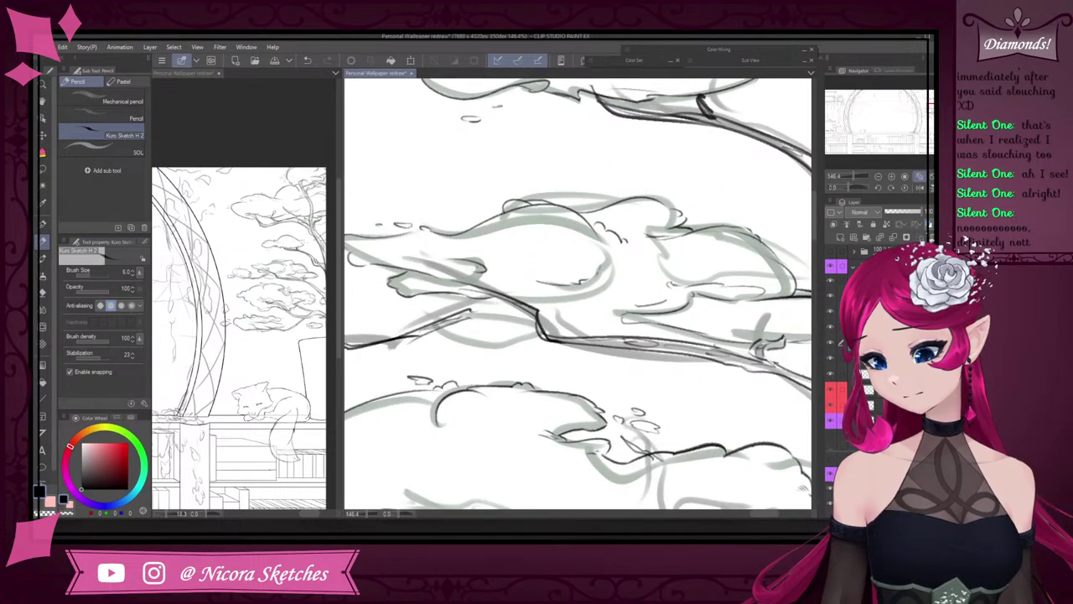
# - Examine the tree's traced foliage clusters against the rough sketch, from the top canopy down to the lower pads
pyautogui.scroll(-5, 562, 367)
pyautogui.scroll(3, 562, 367)
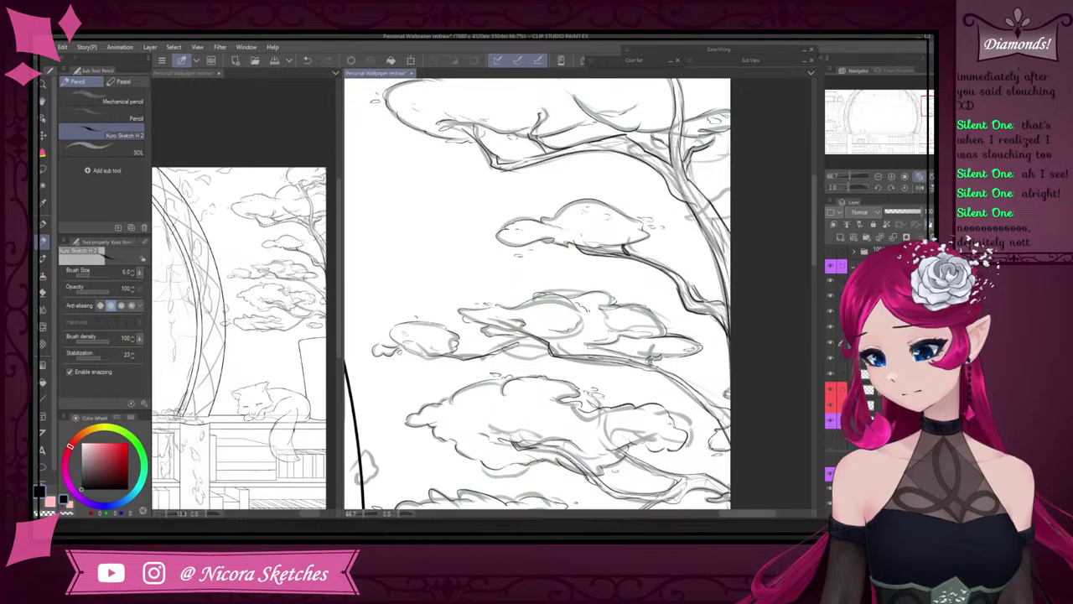
pyautogui.scroll(2, 608, 238)
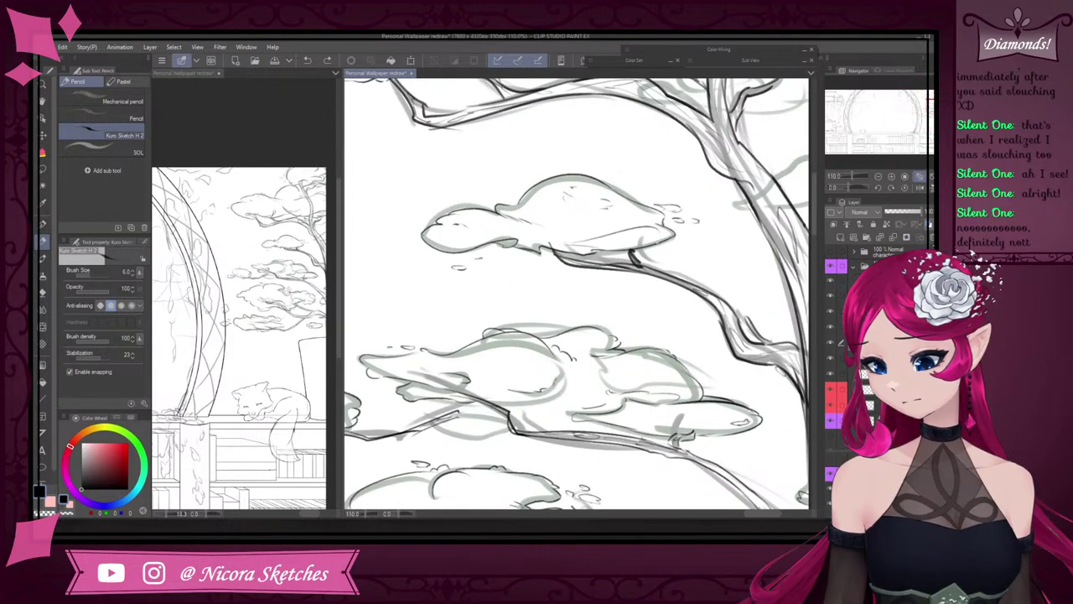
pyautogui.scroll(-4, 692, 176)
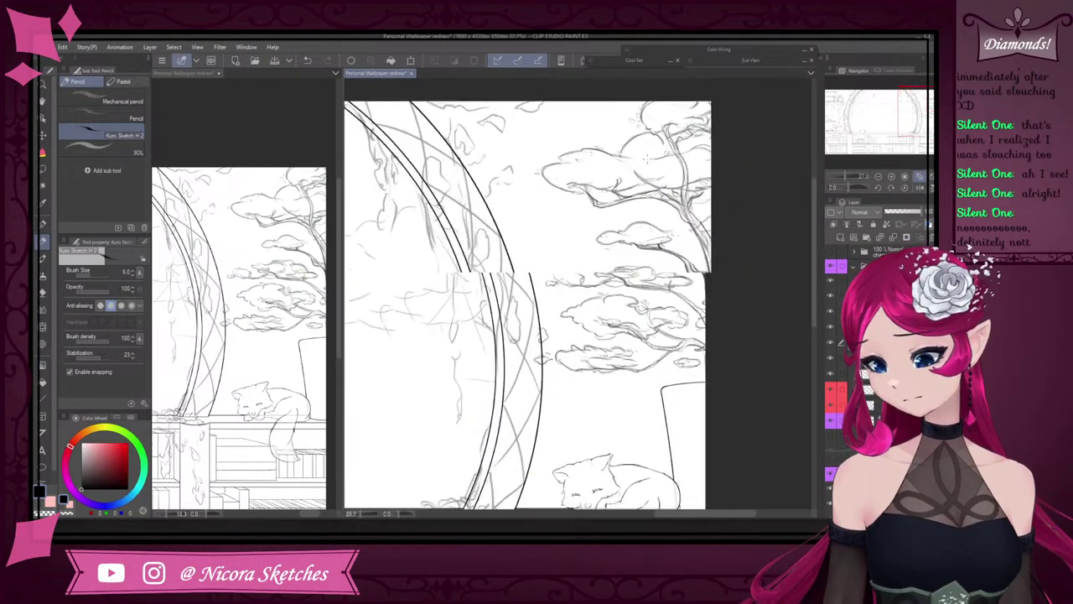
pyautogui.scroll(3, 692, 176)
pyautogui.scroll(-1, 637, 197)
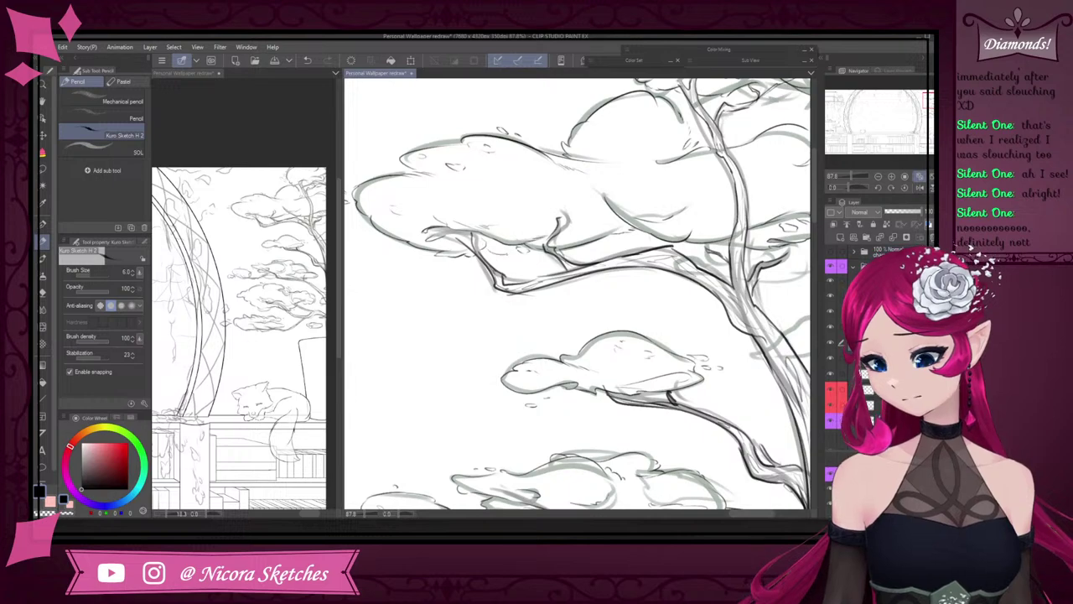
pyautogui.scroll(-5, 676, 189)
pyautogui.scroll(5, 712, 132)
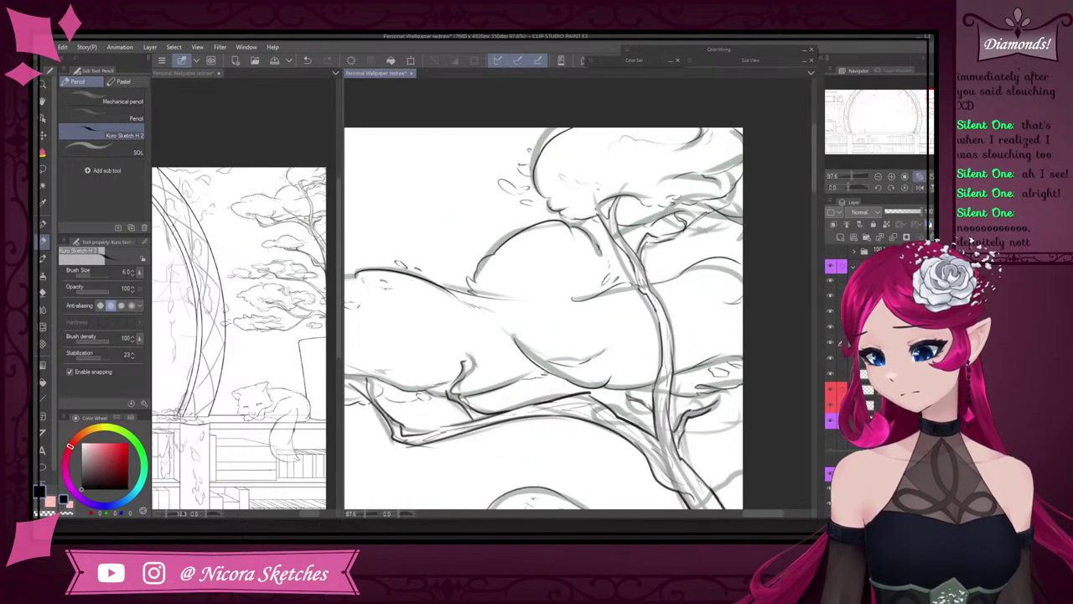
pyautogui.scroll(-5, 710, 155)
pyautogui.scroll(4, 641, 276)
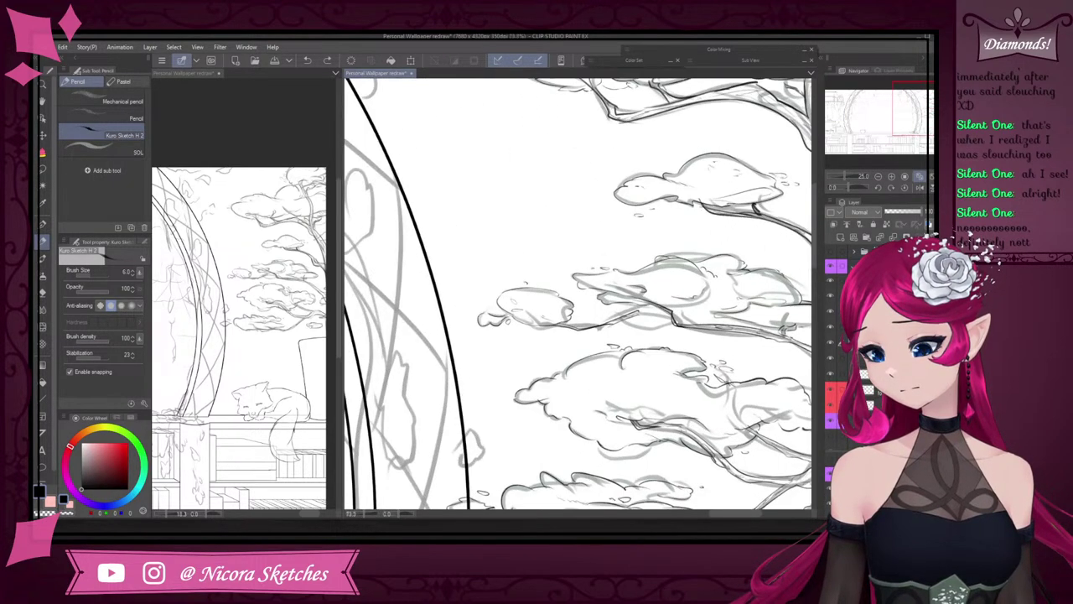
pyautogui.scroll(-1, 570, 293)
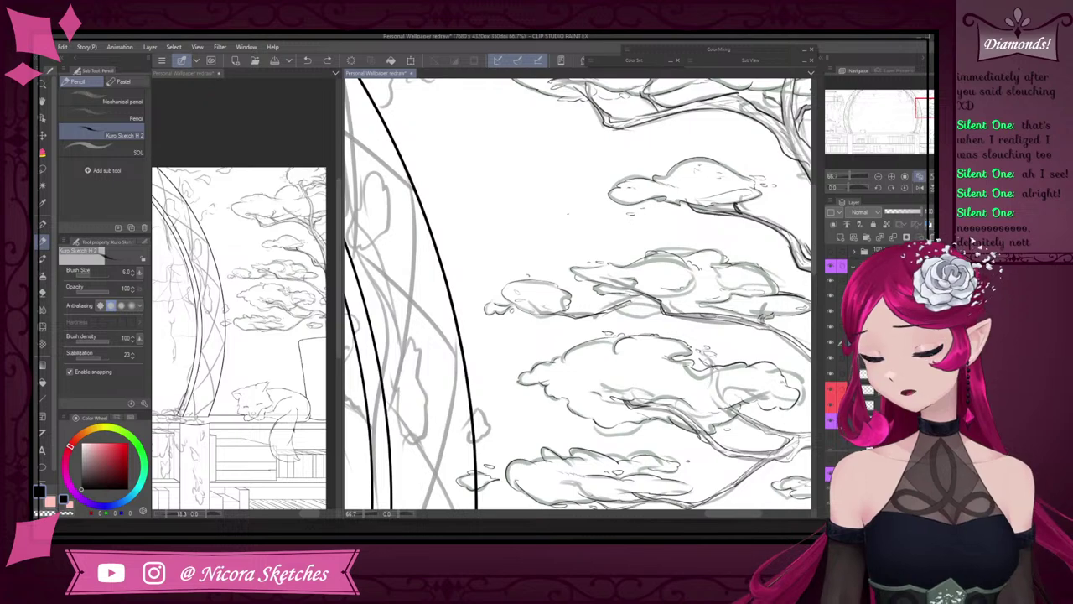
# - Hide the rough sketch and draw a small rounded foliage clump beneath the bend in the middle branch
pyautogui.click(834, 423)
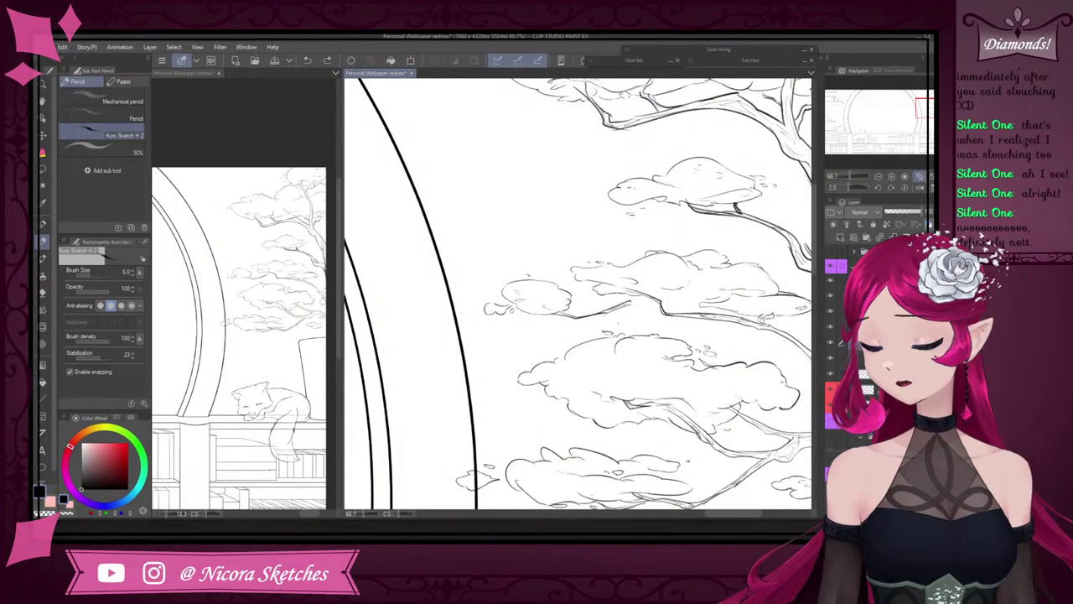
pyautogui.scroll(-3, 570, 293)
pyautogui.scroll(8, 647, 311)
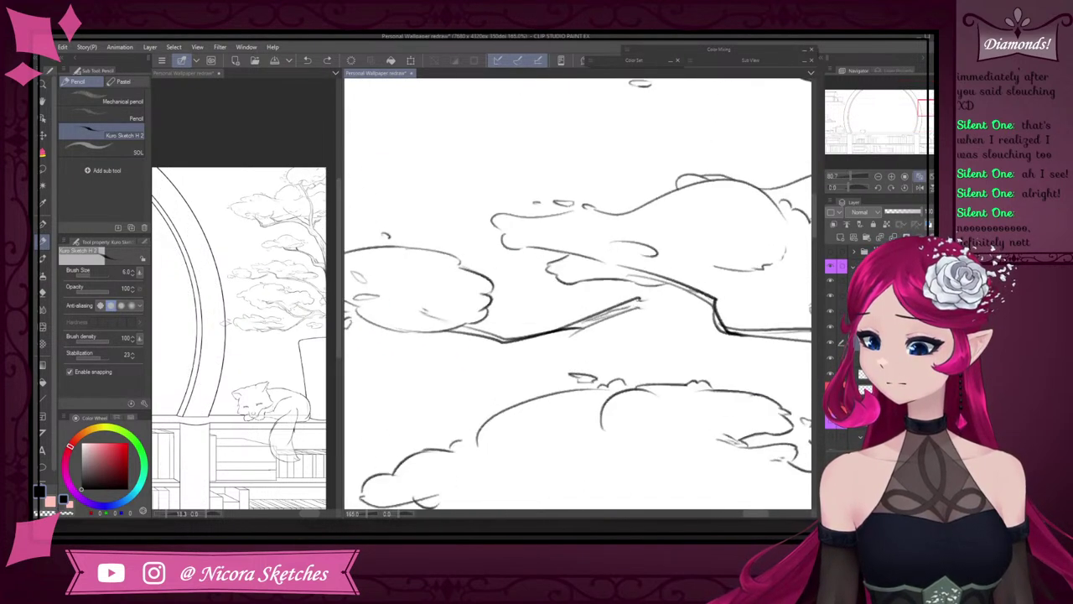
pyautogui.moveTo(655, 318); pyautogui.dragTo(705, 310)
pyautogui.hotkey('ctrl', 'z')
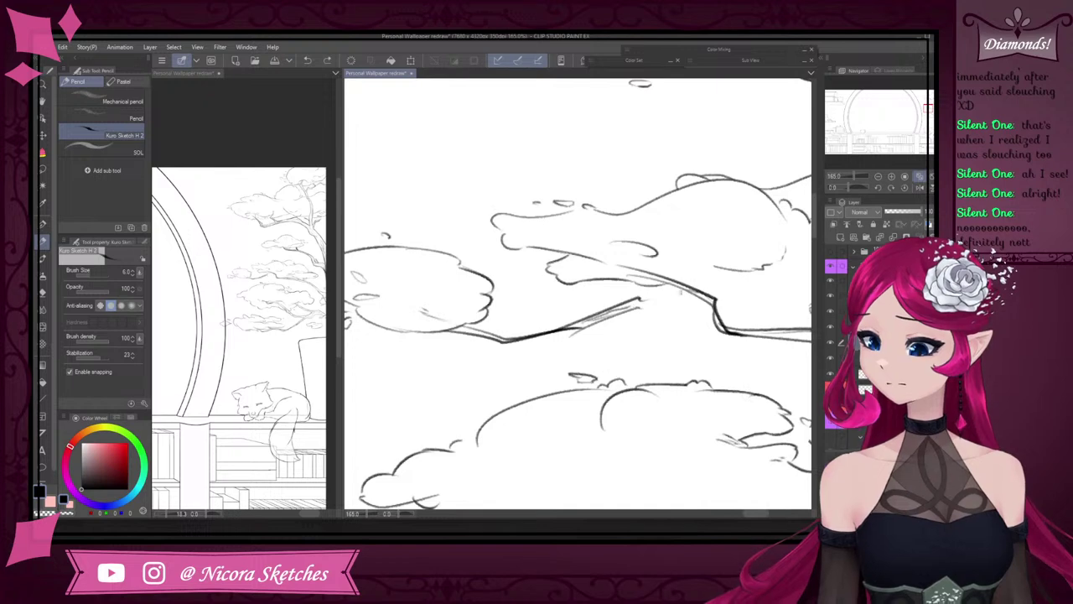
pyautogui.moveTo(641, 294)
pyautogui.mouseDown()
pyautogui.moveTo(724, 322)
pyautogui.moveTo(696, 327)
pyautogui.moveTo(708, 325)
pyautogui.mouseUp()
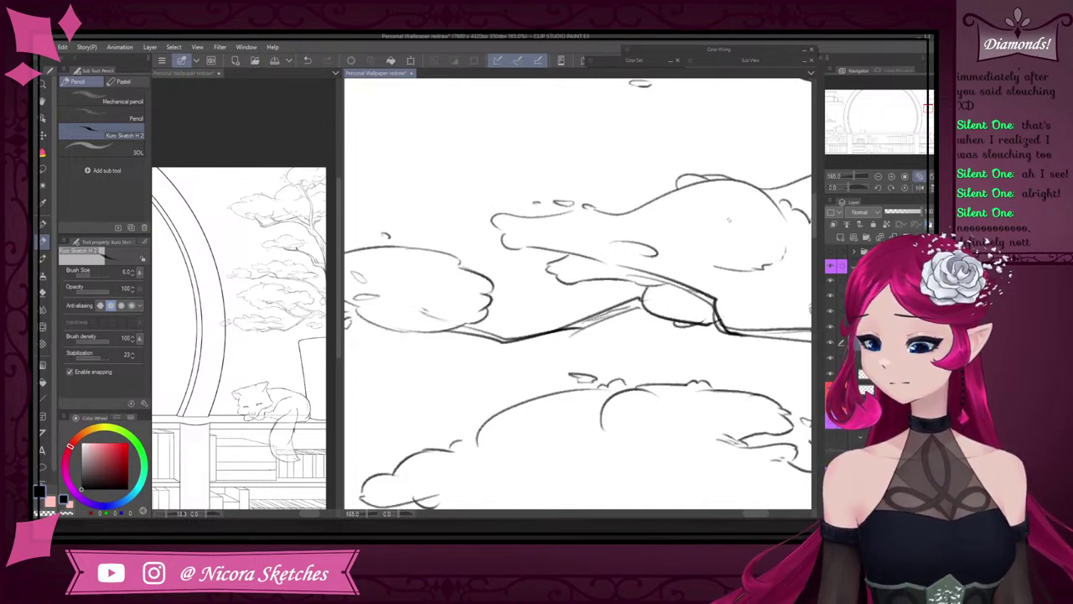
# - Erase the left end of the small lobe under the left tip and redraw it shorter, with a tiny loose leaf beside it
pyautogui.press('e')
pyautogui.moveTo(586, 281); pyautogui.dragTo(541, 270)
pyautogui.moveTo(627, 278)
pyautogui.mouseDown()
pyautogui.moveTo(552, 262)
pyautogui.moveTo(590, 283)
pyautogui.moveTo(650, 283)
pyautogui.mouseUp()
pyautogui.click(43, 242)
pyautogui.moveTo(529, 265); pyautogui.dragTo(555, 255)
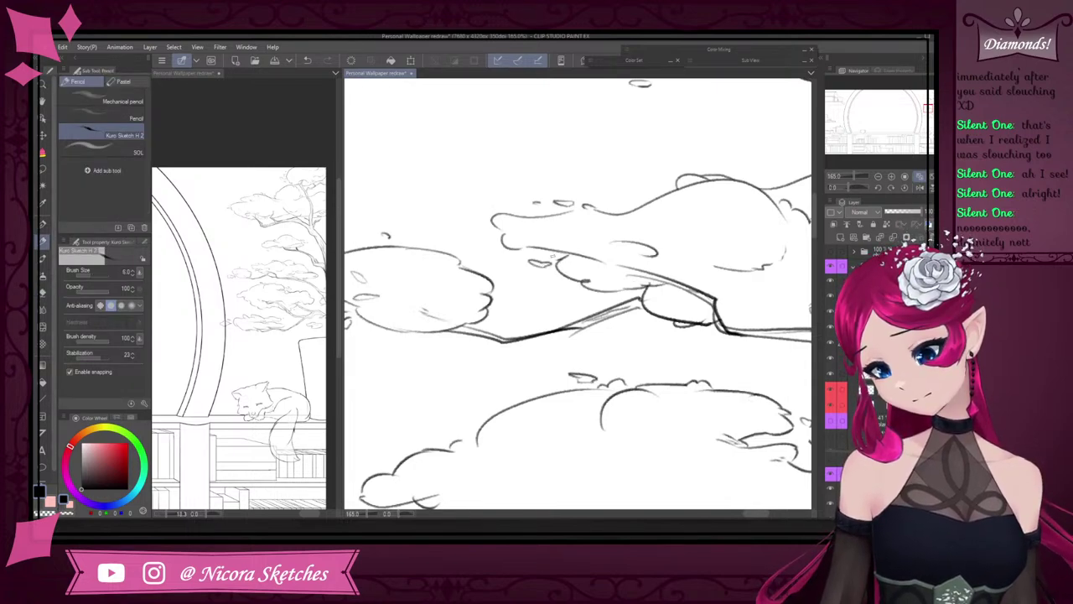
# - Review the line sketch across the whole canvas and examine the tree's foliage clusters with the rough sketch hidden
pyautogui.scroll(-5, 589, 241)
pyautogui.scroll(-4, 702, 223)
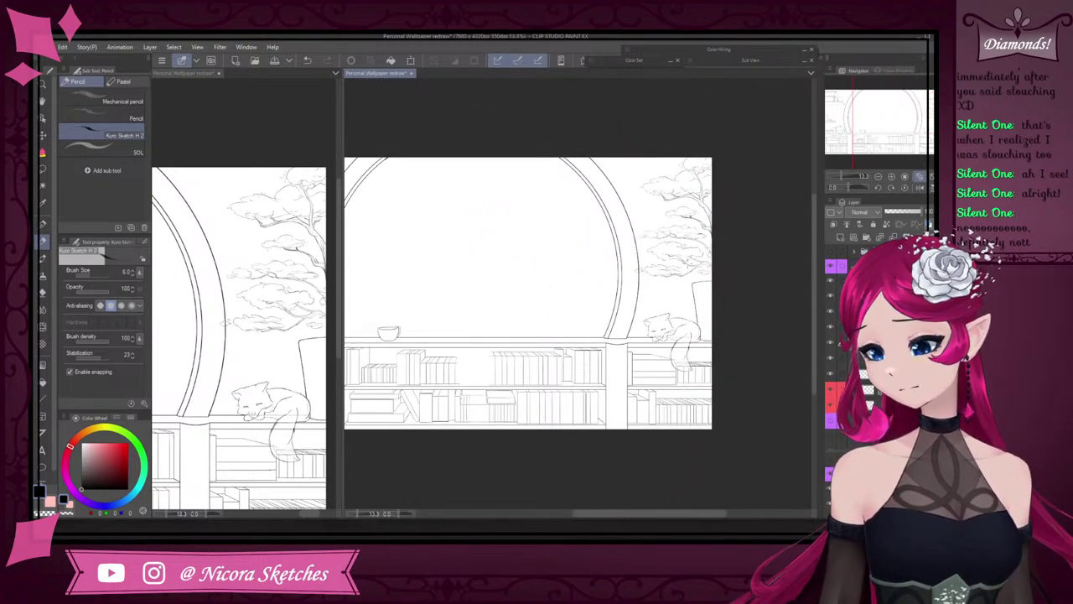
pyautogui.scroll(-4, 711, 259)
pyautogui.scroll(4, 457, 303)
pyautogui.click(921, 179)
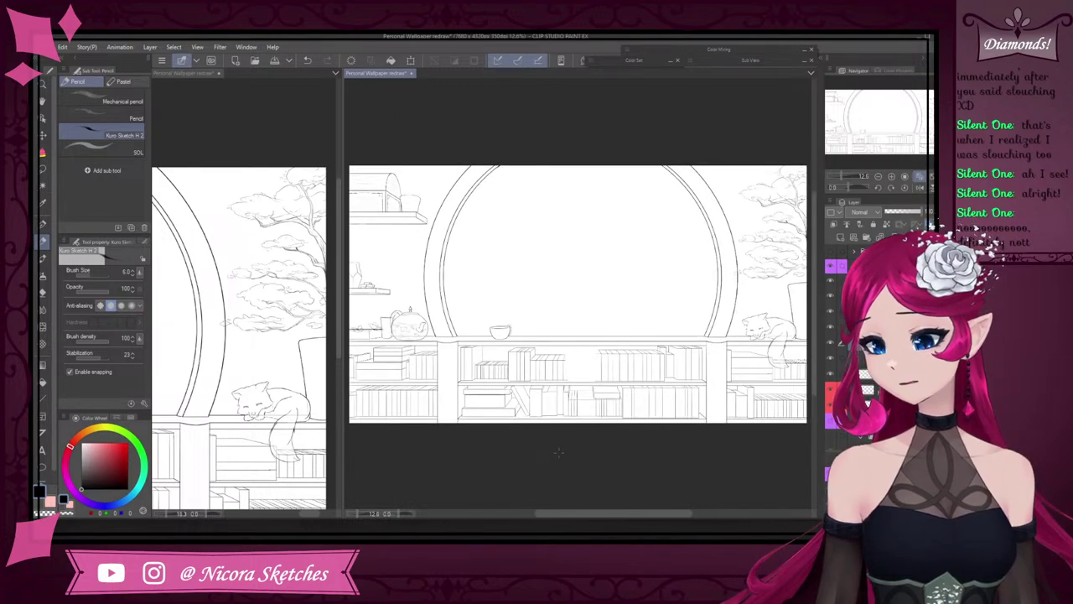
pyautogui.scroll(4, 803, 270)
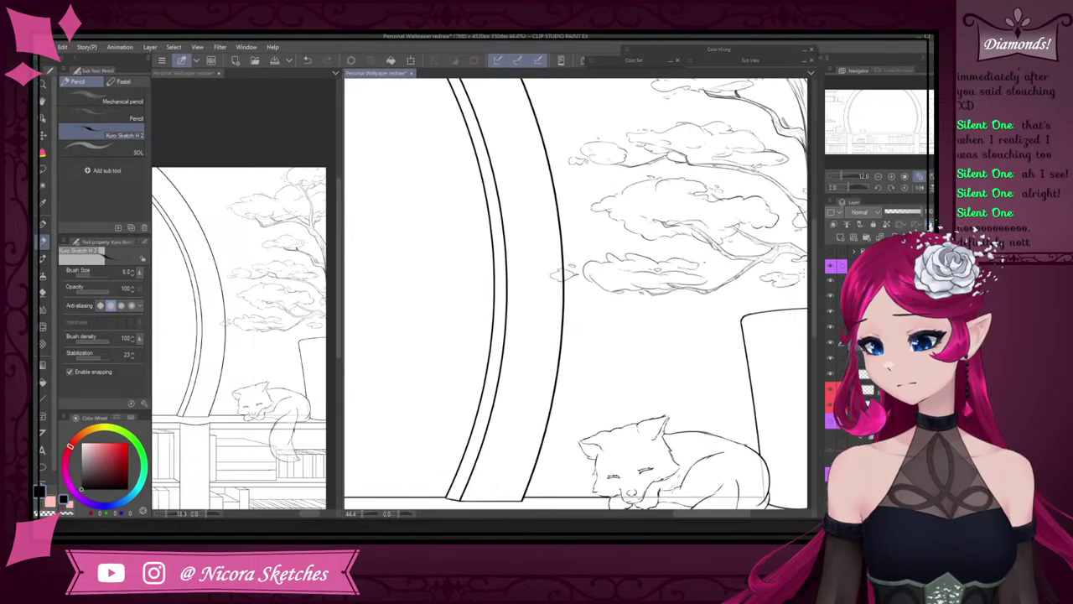
pyautogui.scroll(2, 803, 270)
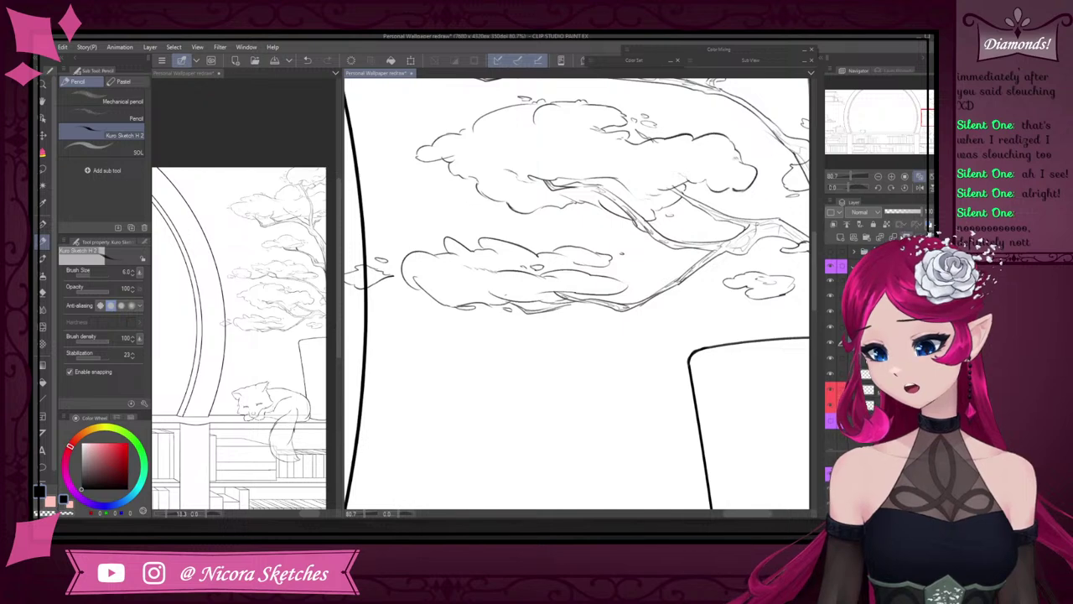
pyautogui.scroll(-3, 543, 404)
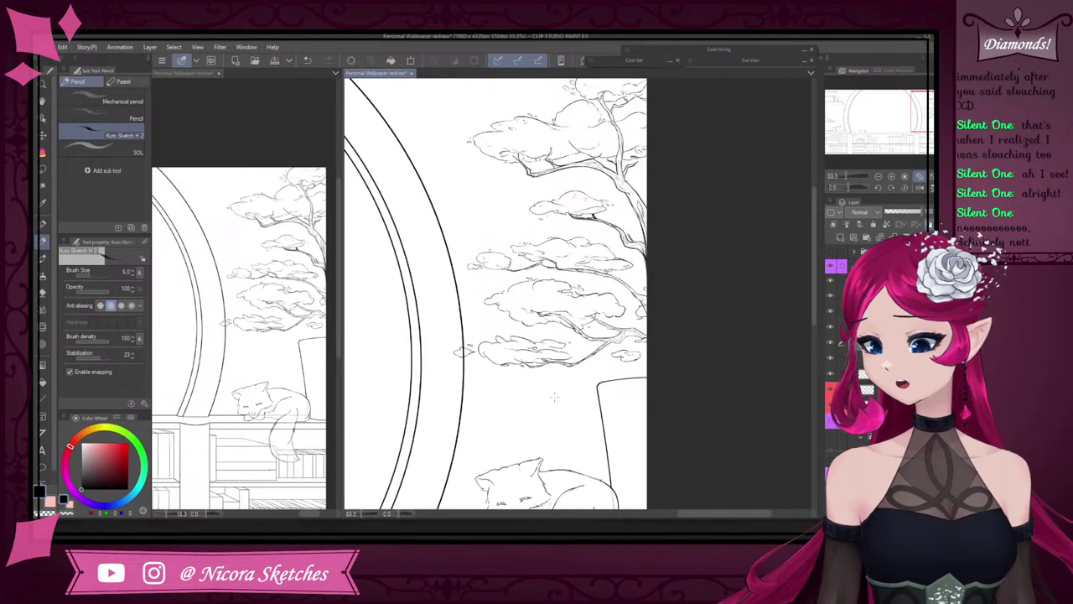
# - Examine the balance of the whole composition at a very small scale in the second canvas view, toggling one line layer's visibility
pyautogui.hotkey('ctrl', 'shift', 'n')
pyautogui.click(332, 321)
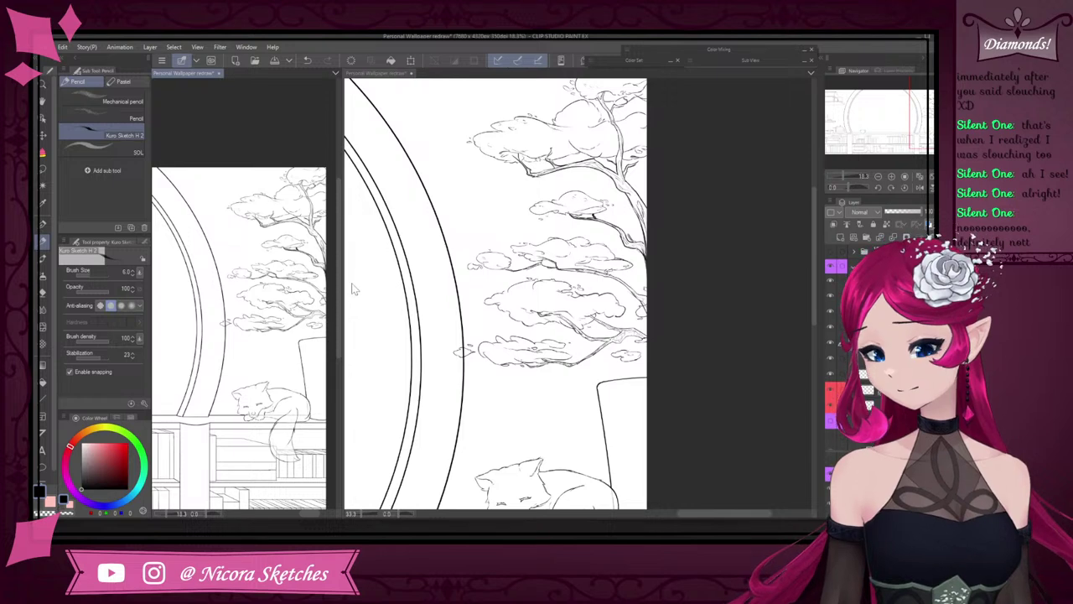
pyautogui.scroll(-5, 322, 290)
pyautogui.scroll(-2, 251, 307)
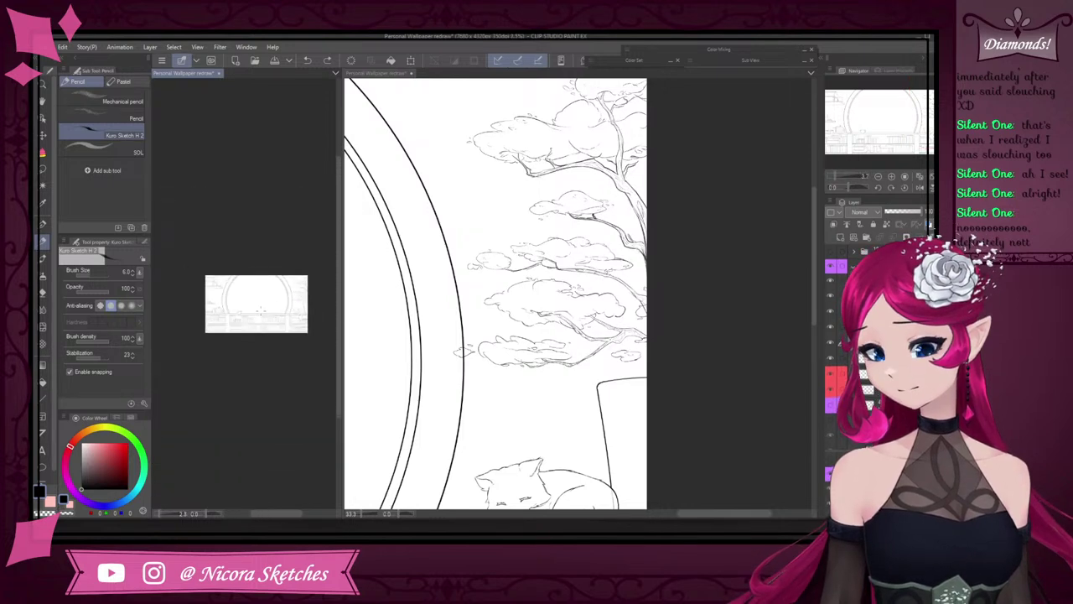
pyautogui.scroll(1, 249, 307)
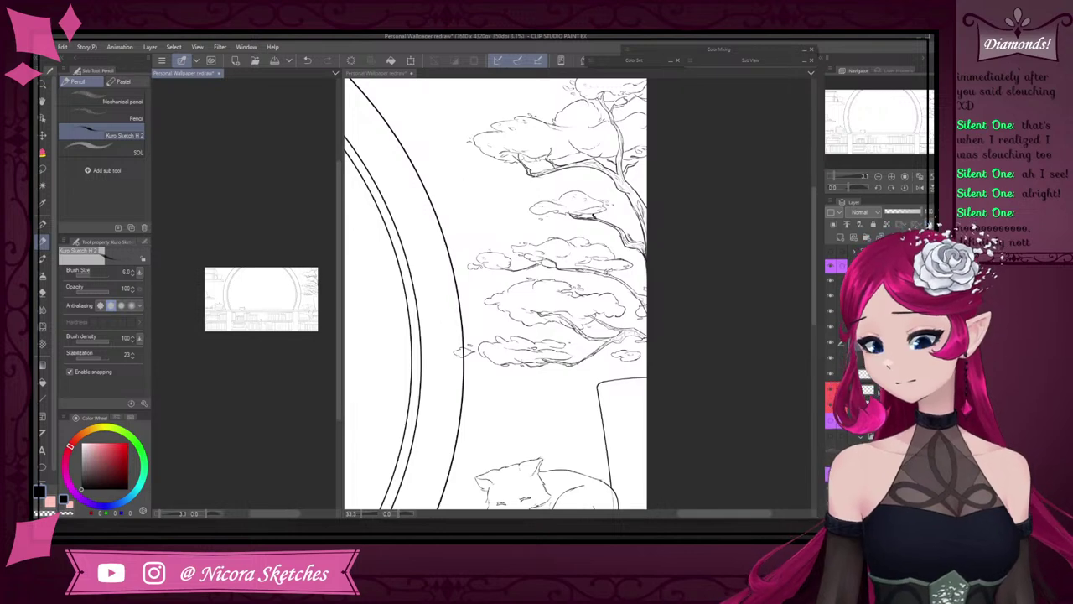
pyautogui.scroll(3, 272, 314)
pyautogui.scroll(-3, 285, 312)
pyautogui.scroll(2, 289, 311)
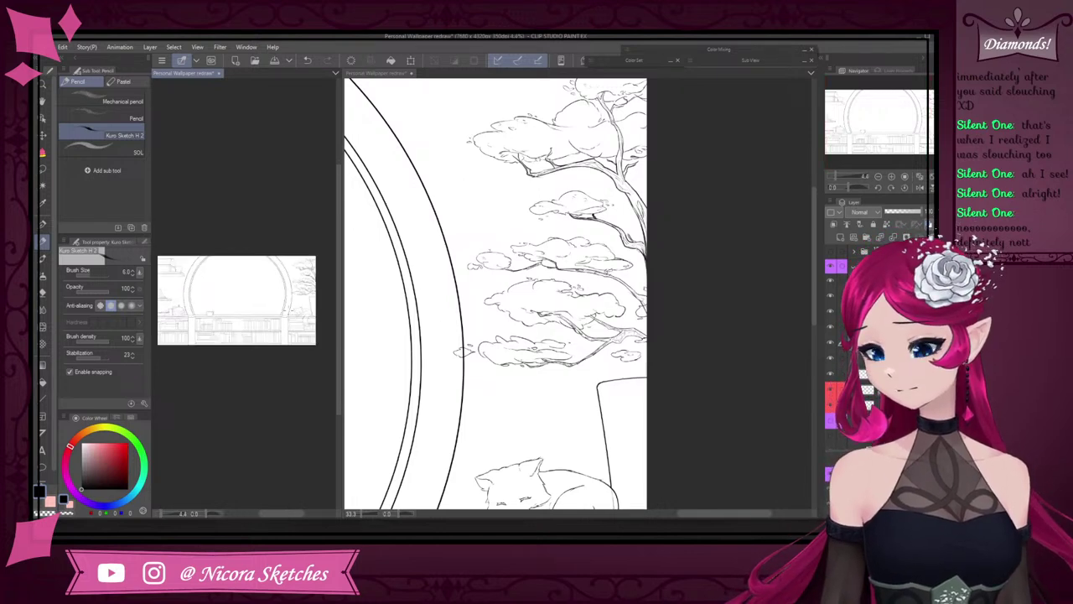
pyautogui.click(831, 342)
pyautogui.click(831, 342)
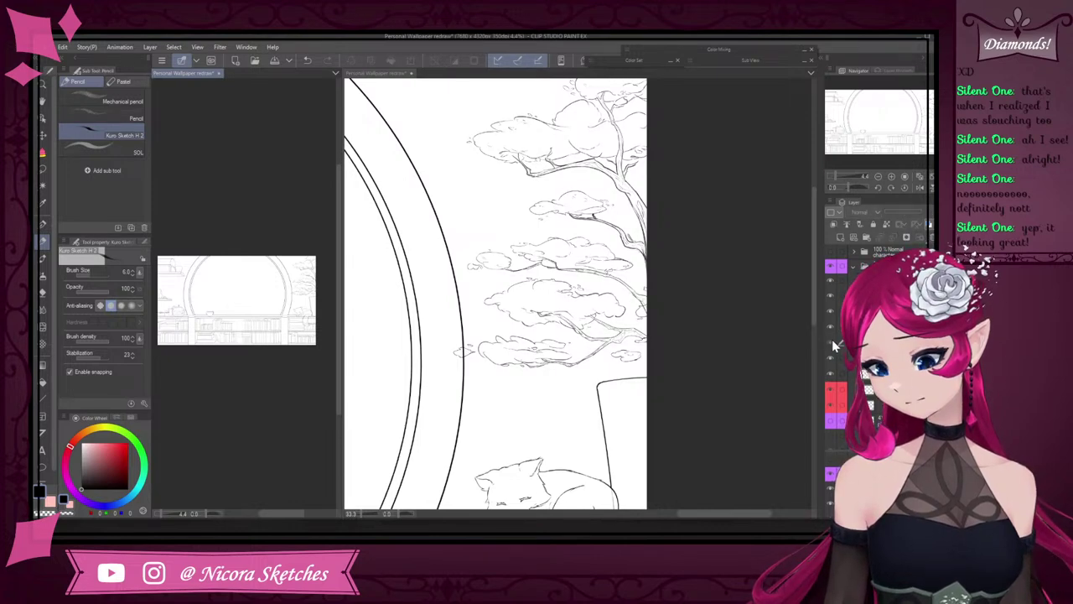
# - Set up the Kneaded eraser with a brush size of 80 for lightening the tree's line work
pyautogui.click(43, 293)
pyautogui.click(134, 153)
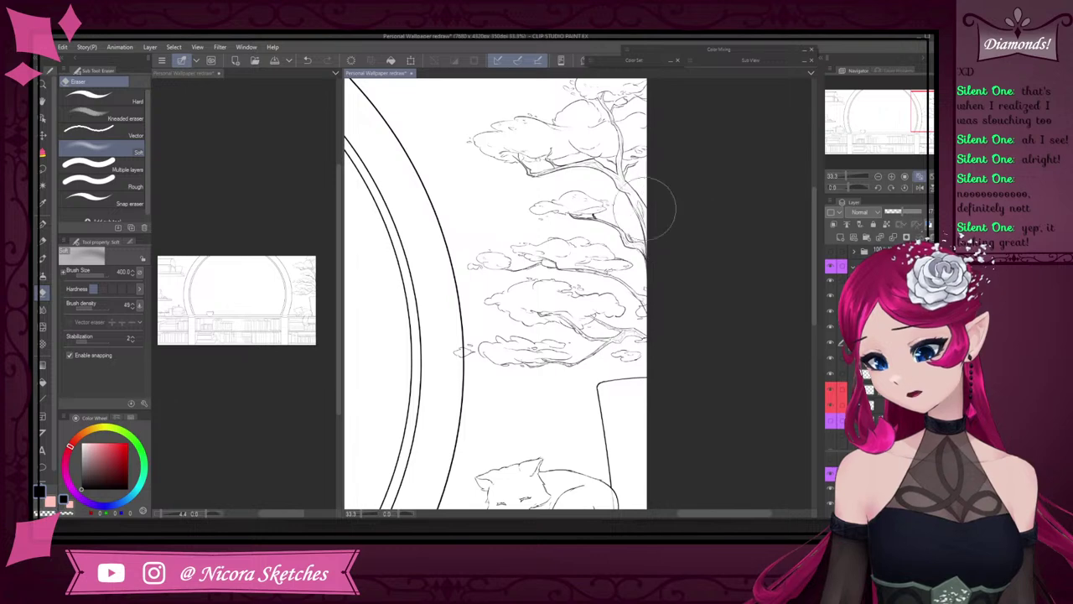
pyautogui.press('[')
pyautogui.press('[')
pyautogui.click(889, 358)
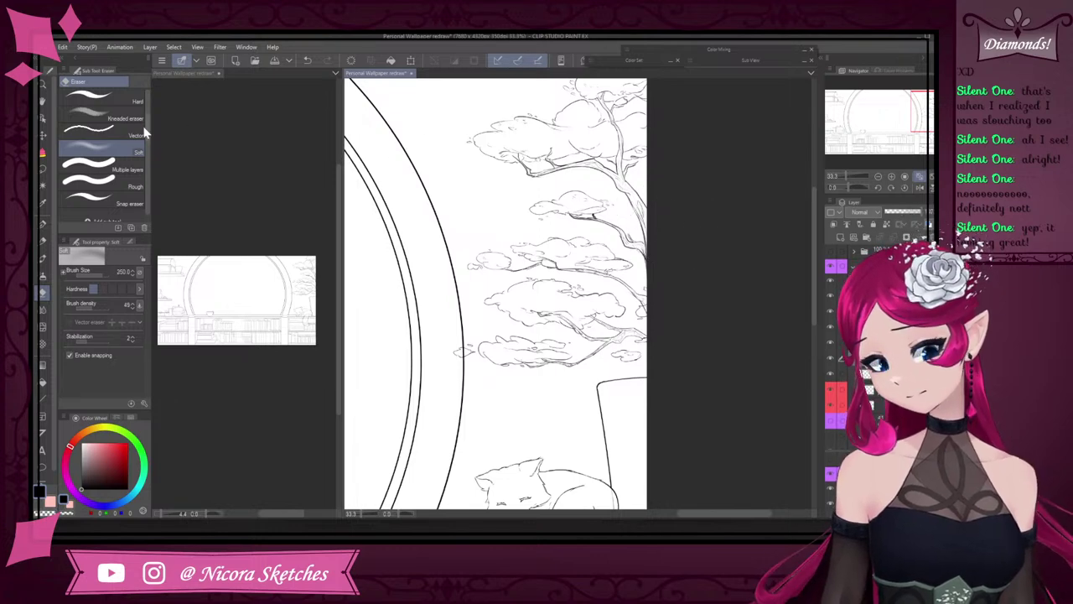
pyautogui.click(99, 118)
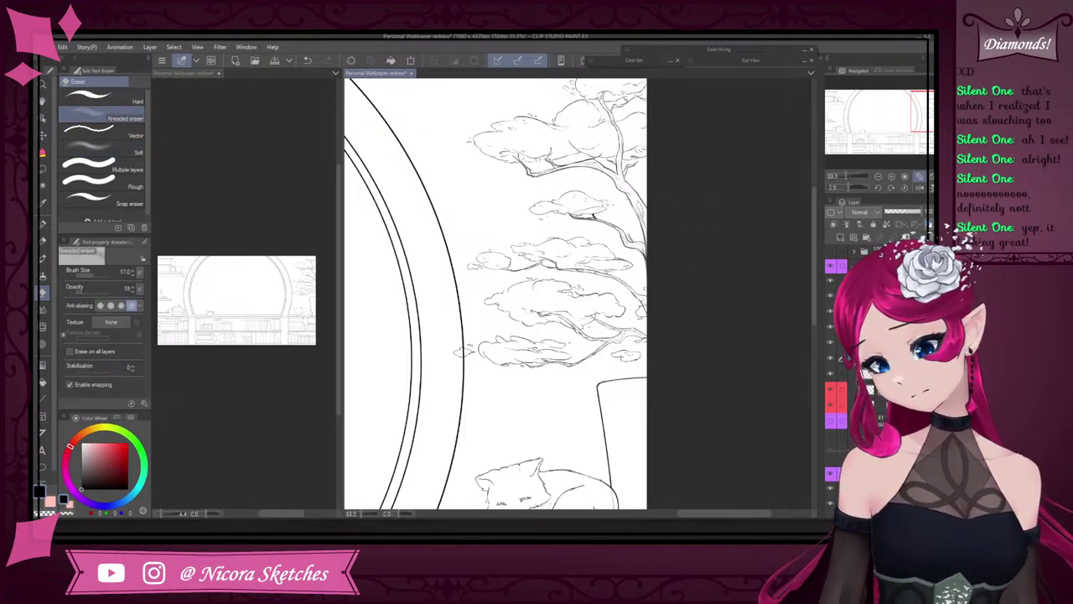
pyautogui.press(']')
pyautogui.press(']')
pyautogui.press(']')
pyautogui.press(']')
pyautogui.press(']')
pyautogui.press(']')
pyautogui.press(']')
pyautogui.press(']')
pyautogui.press(']')
pyautogui.press(']')
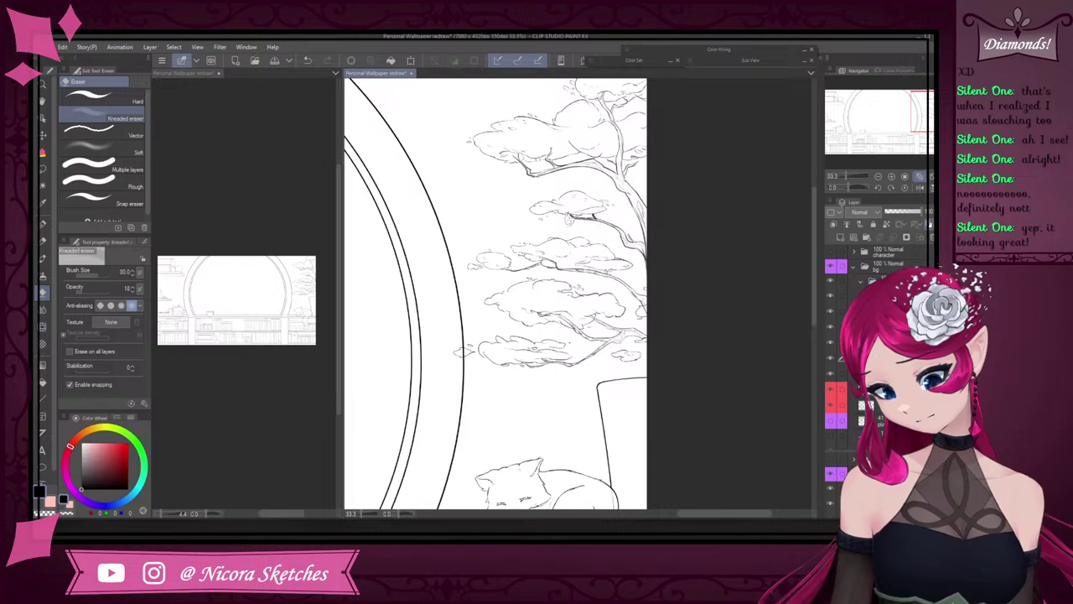
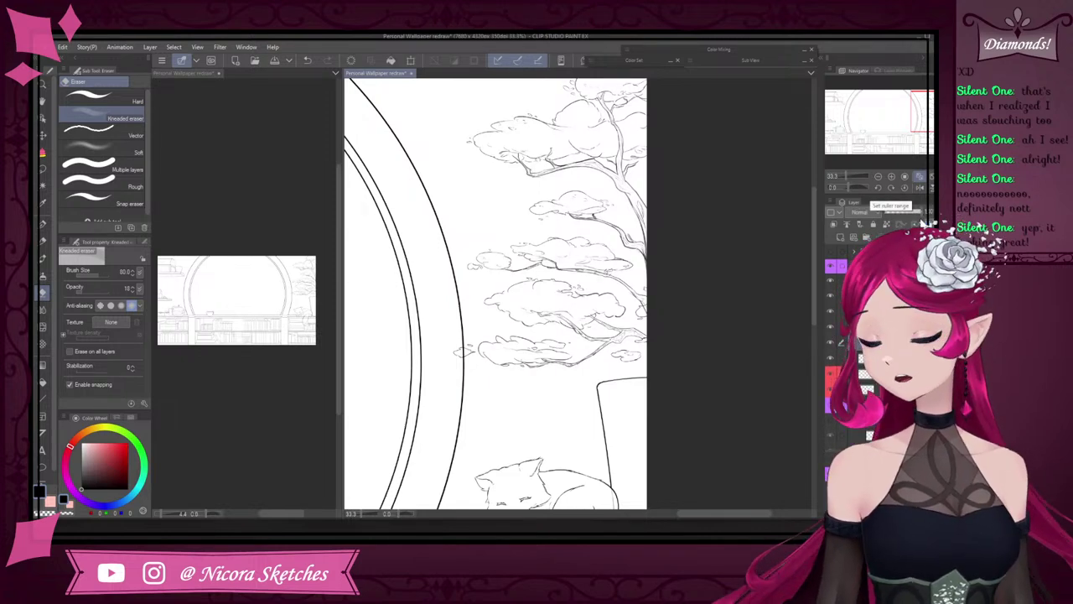
# - Show the rough background sketch over the line work across the whole canvas and save the file
pyautogui.hotkey('ctrl', '0')
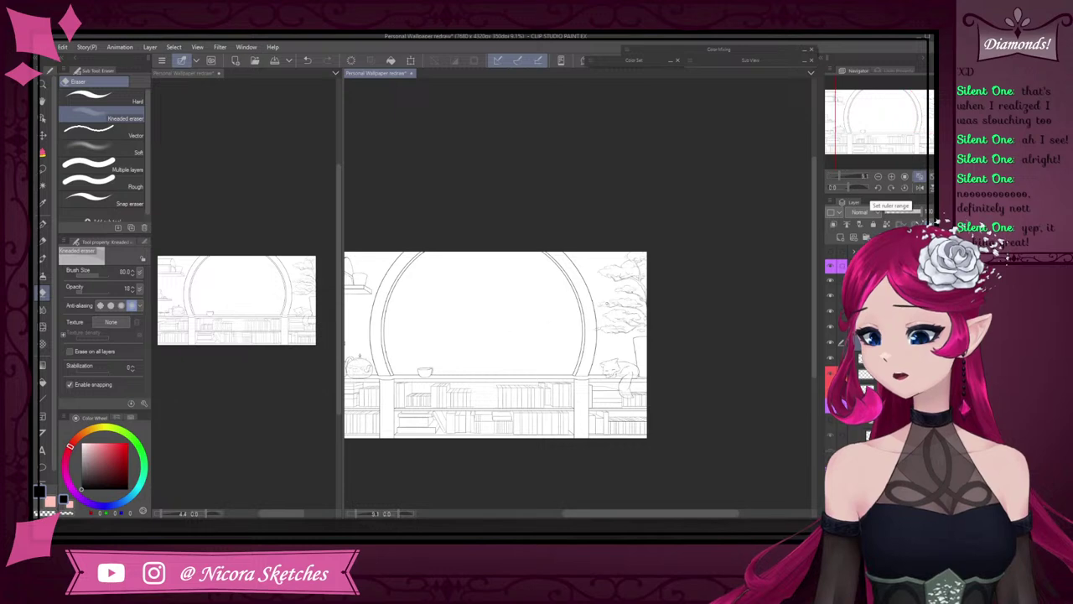
pyautogui.scroll(-7, 578, 310)
pyautogui.scroll(4, 533, 320)
pyautogui.click(830, 406)
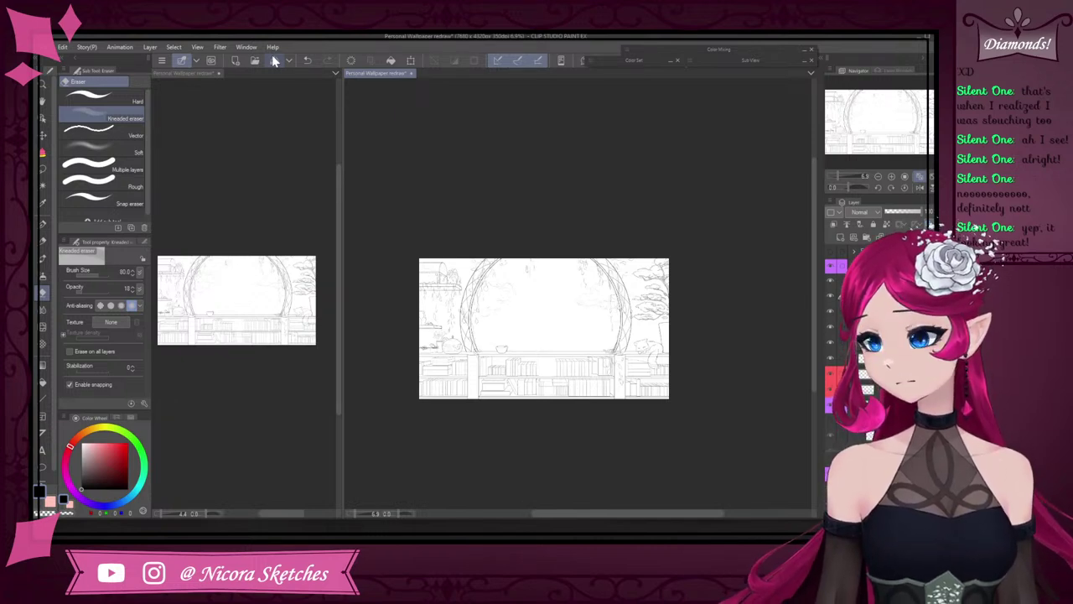
pyautogui.click(273, 61)
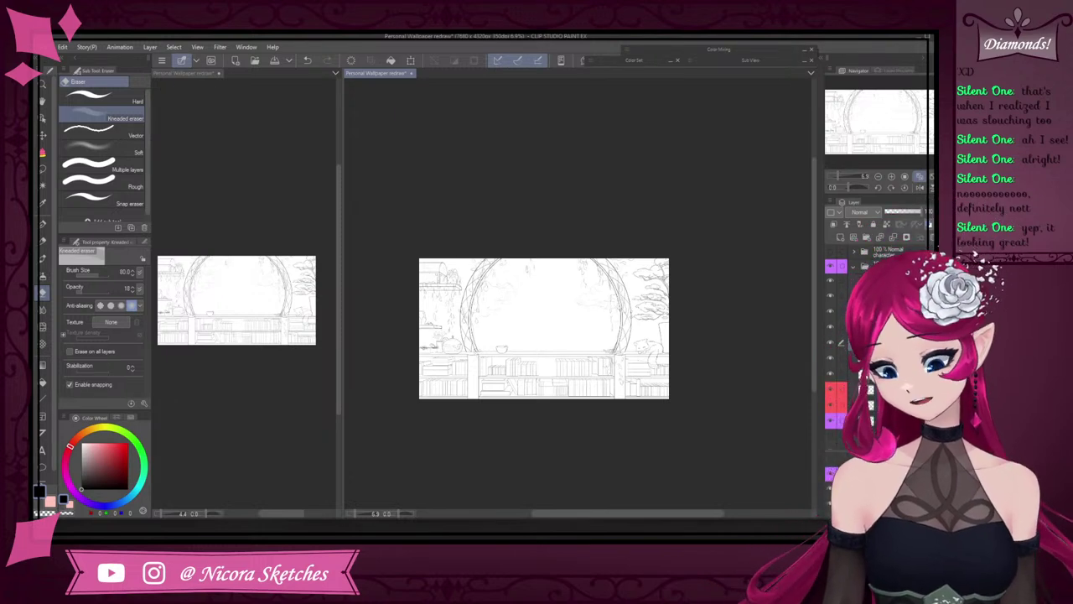
# - Show the character sketch in front of the arch and examine the figure's face, hair and upper body
pyautogui.scroll(4, 601, 403)
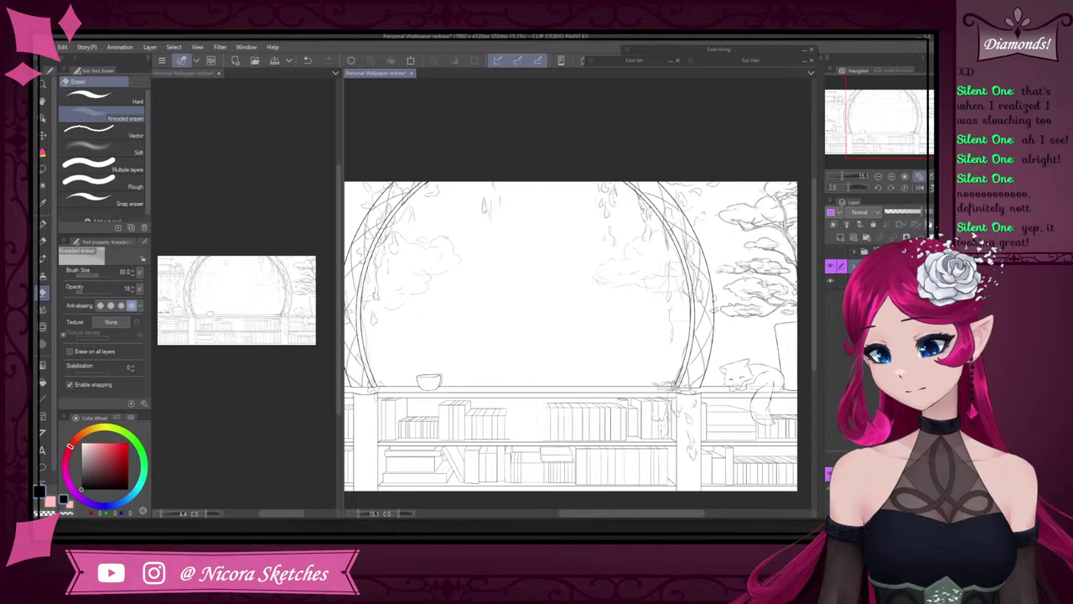
pyautogui.click(834, 251)
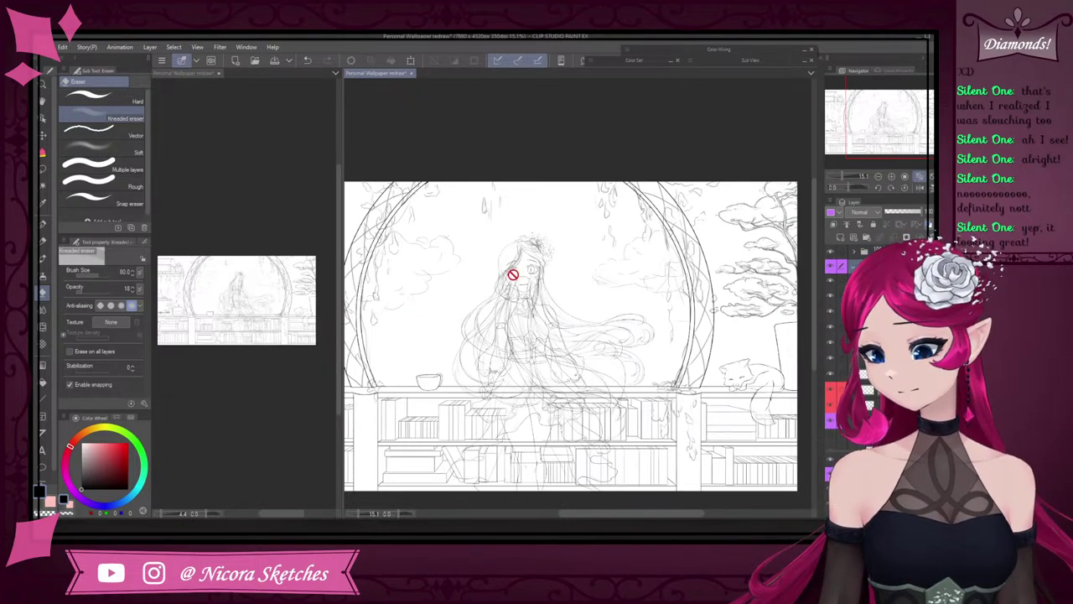
pyautogui.scroll(2, 513, 273)
pyautogui.scroll(2, 536, 327)
pyautogui.scroll(-2, 540, 329)
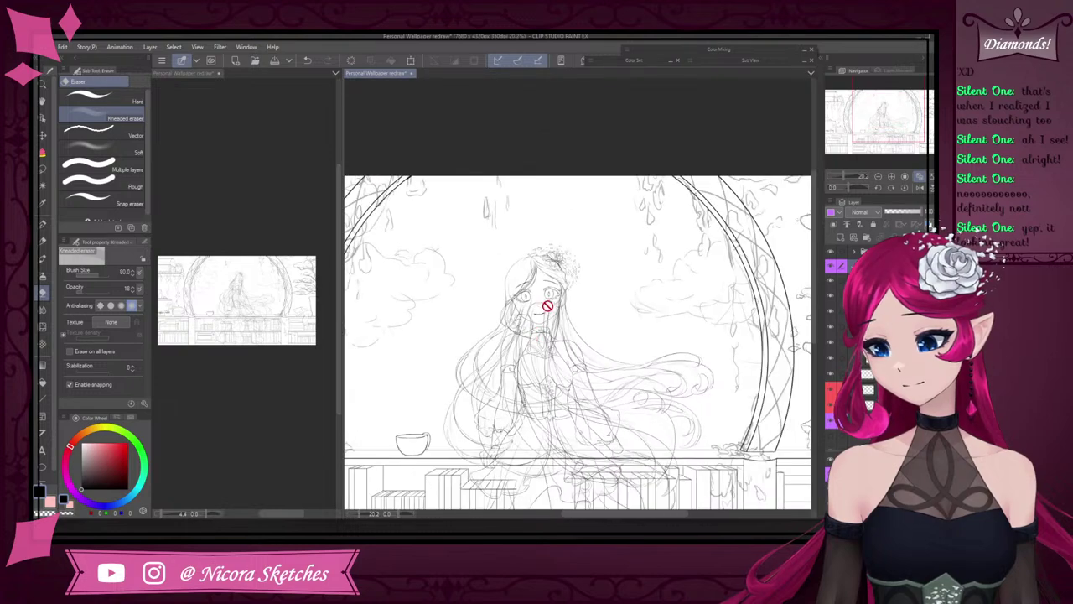
pyautogui.scroll(4, 544, 328)
pyautogui.scroll(-3, 562, 267)
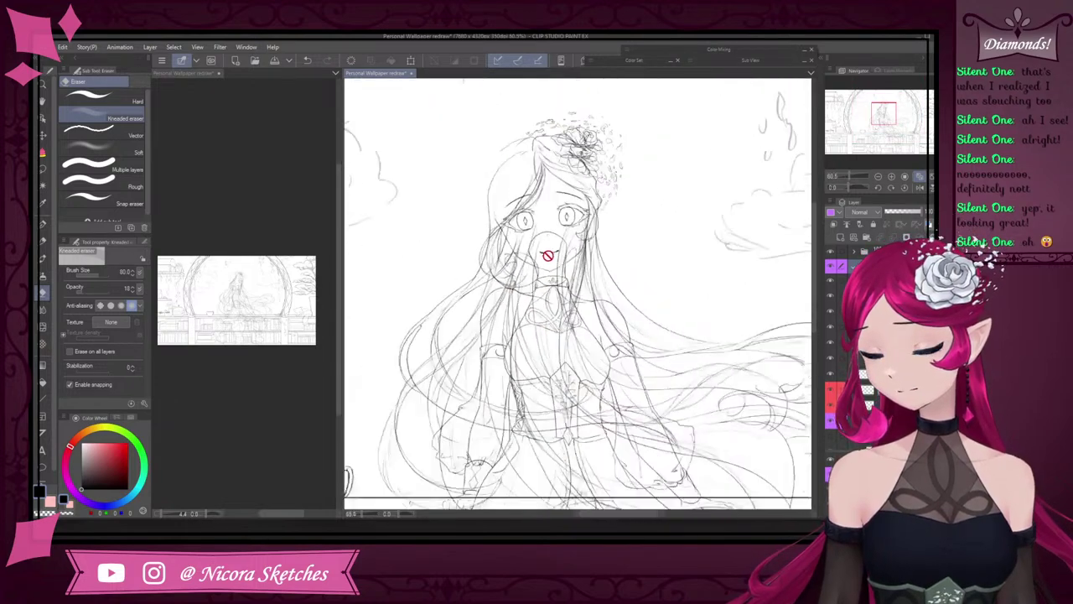
pyautogui.scroll(2, 538, 269)
pyautogui.scroll(4, 548, 244)
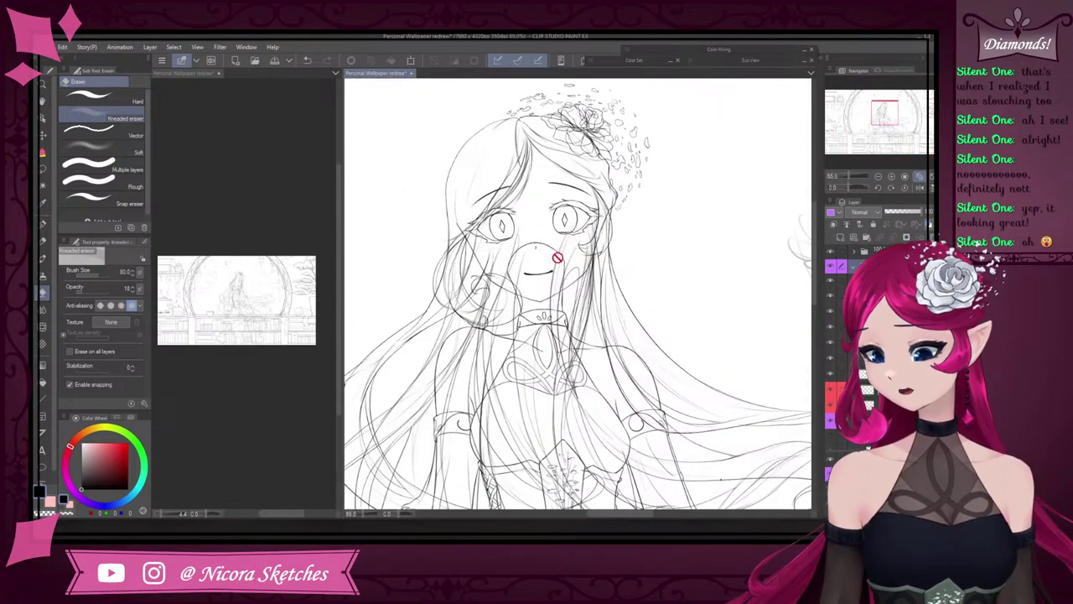
pyautogui.scroll(-2, 576, 311)
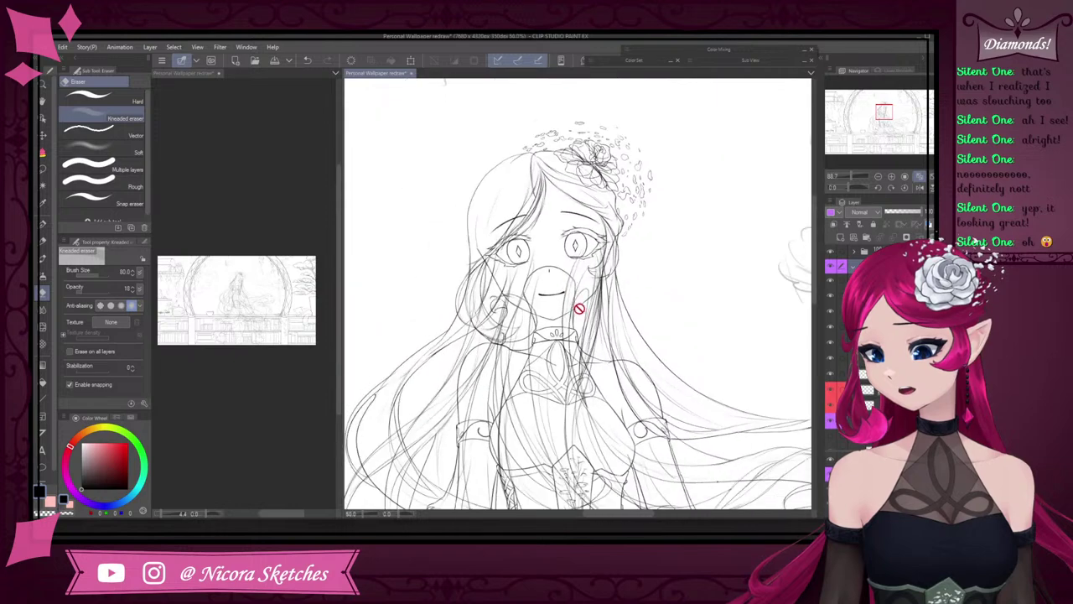
pyautogui.scroll(3, 579, 306)
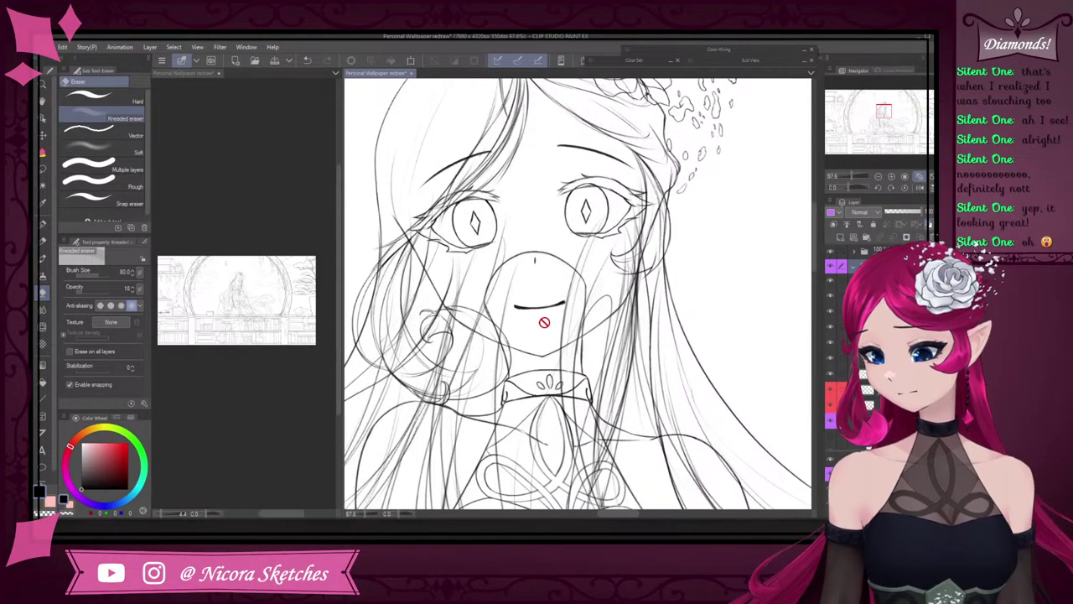
pyautogui.scroll(-3, 540, 352)
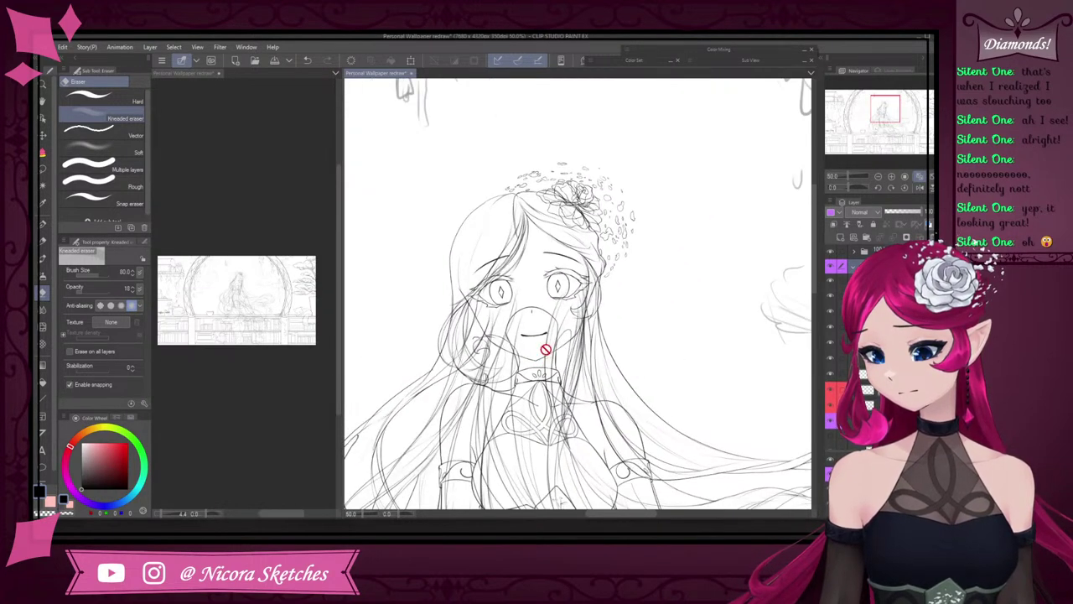
pyautogui.scroll(5, 606, 343)
pyautogui.scroll(-4, 606, 342)
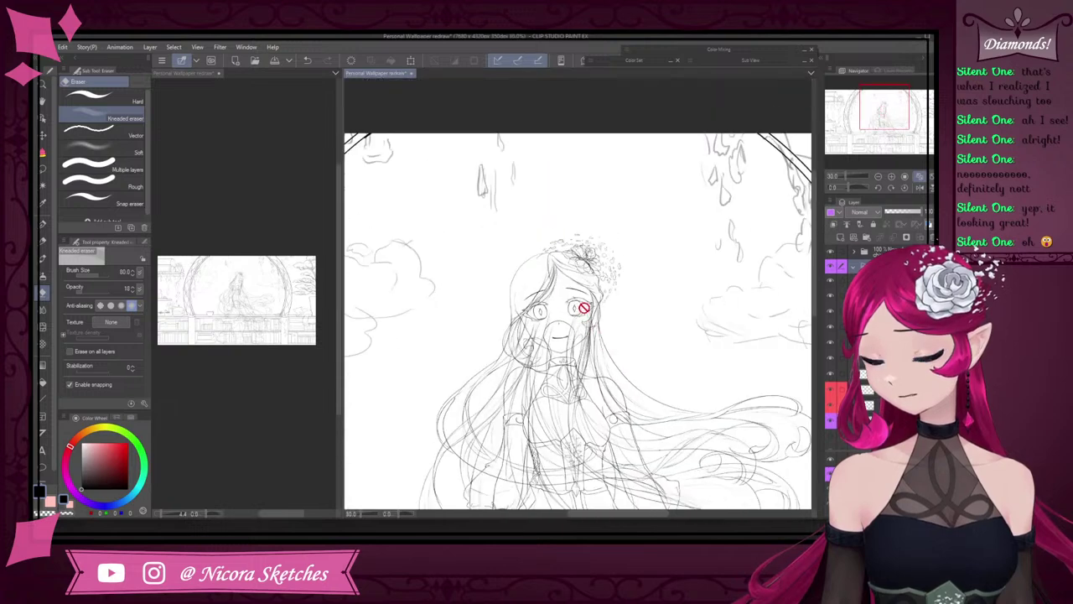
# - Examine the flower and scattered petals in the character's hair, and hide the character sketch
pyautogui.scroll(3, 579, 307)
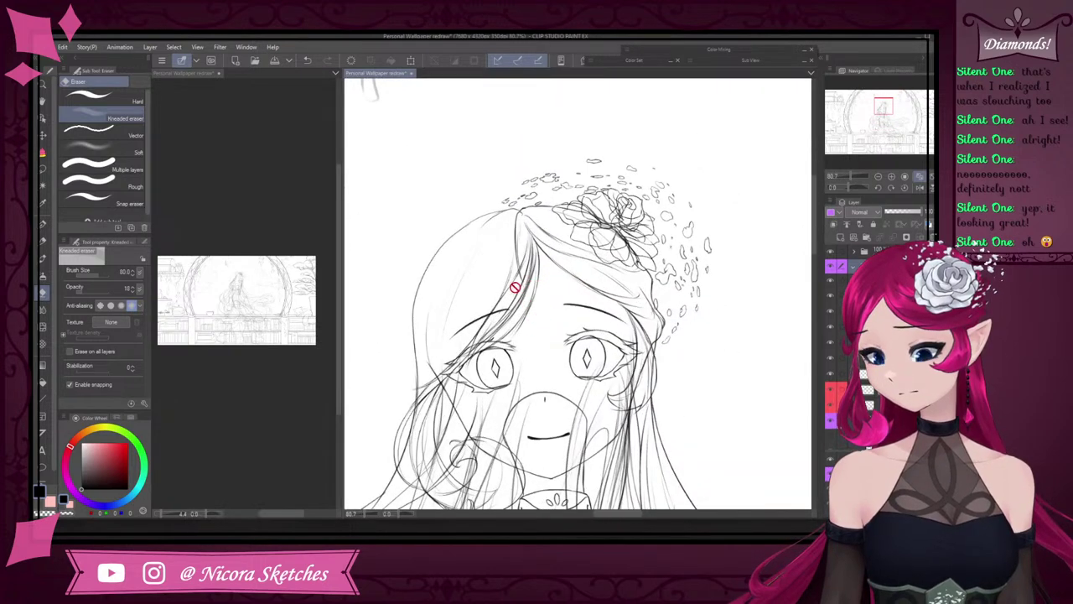
pyautogui.scroll(3, 515, 288)
pyautogui.scroll(-3, 568, 276)
pyautogui.scroll(2, 563, 286)
pyautogui.scroll(-3, 673, 283)
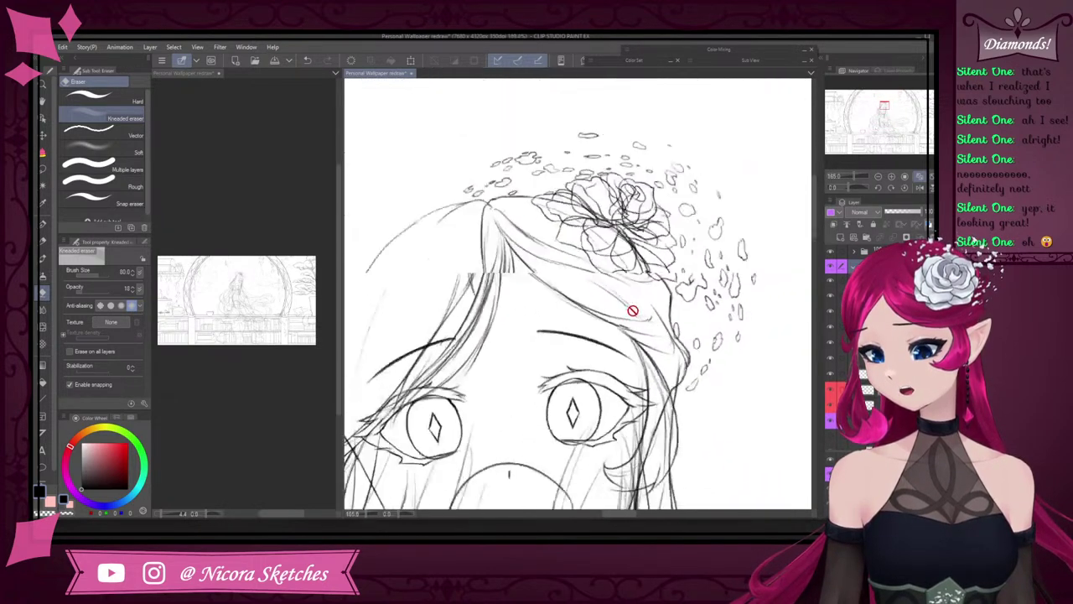
pyautogui.scroll(4, 642, 273)
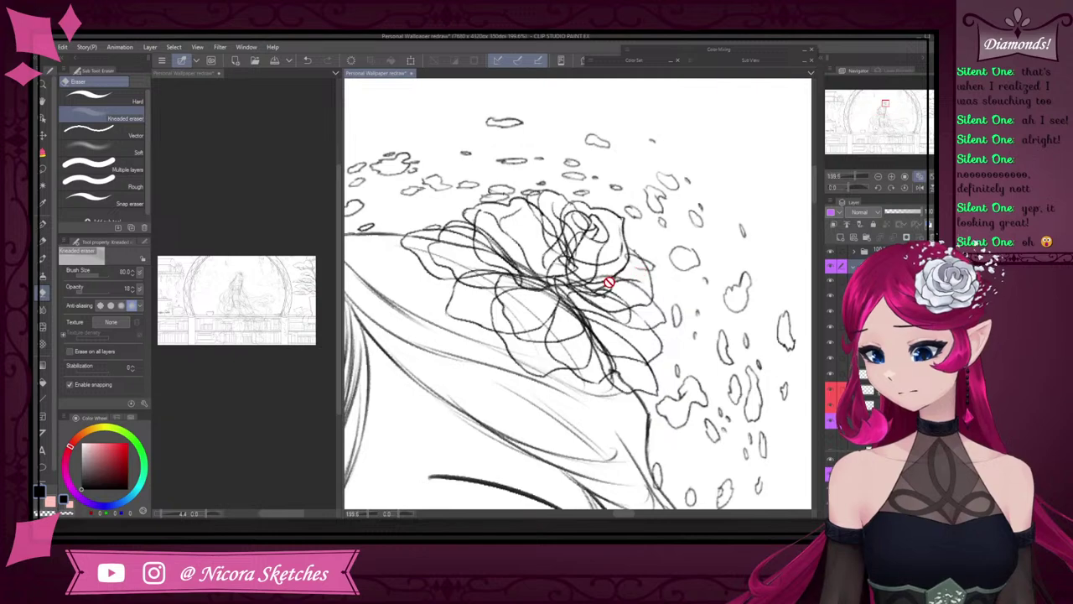
pyautogui.scroll(-3, 600, 282)
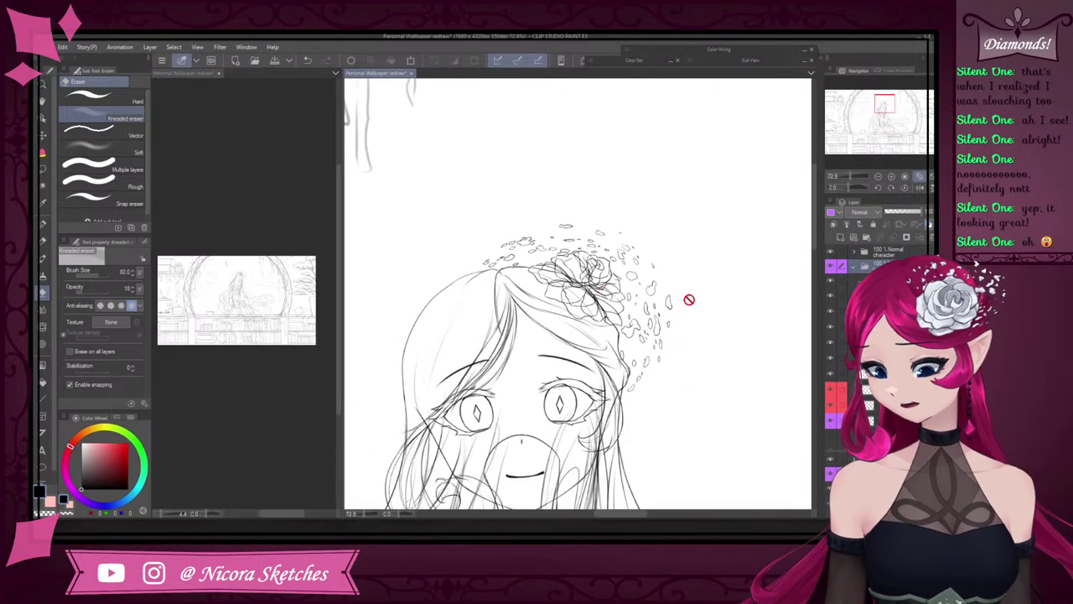
pyautogui.scroll(-4, 637, 235)
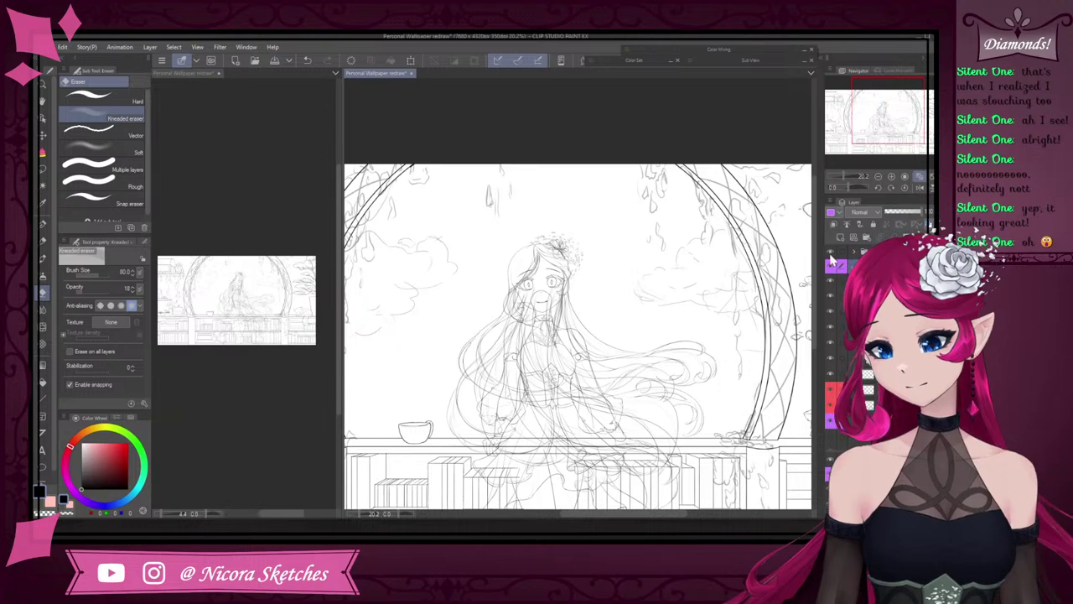
pyautogui.click(831, 263)
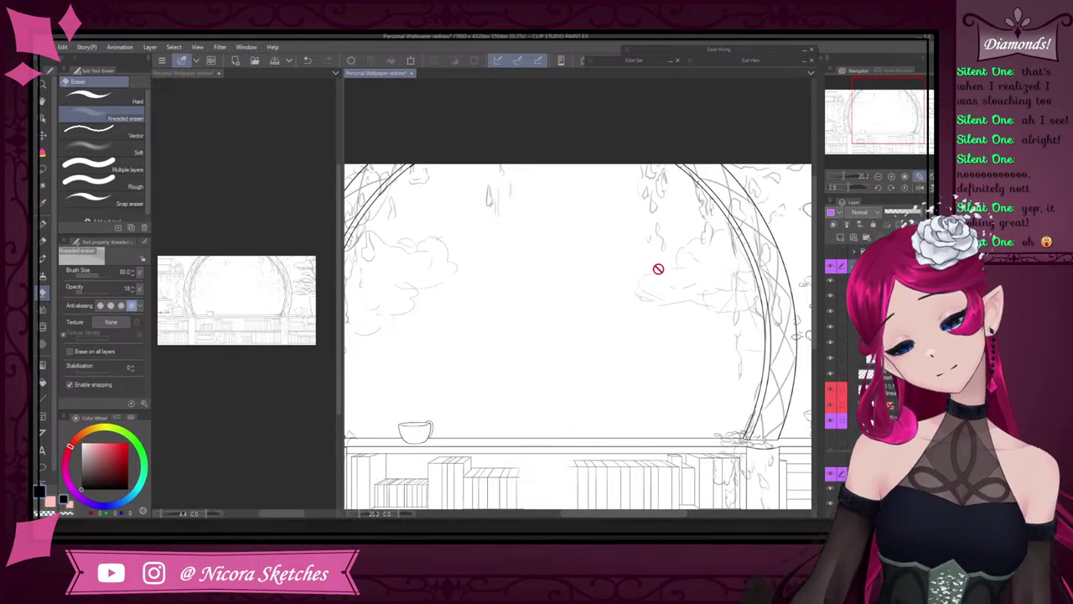
# - Choose the Kuro Sketch pencil for drawing over the rough cloud behind the arch's right side
pyautogui.scroll(5, 313, 283)
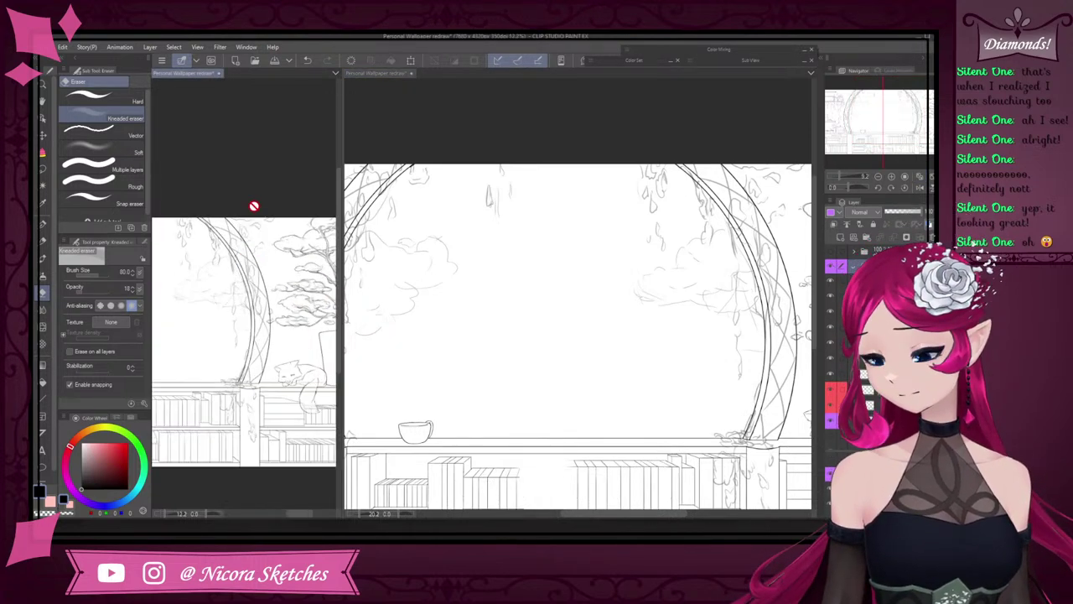
pyautogui.scroll(4, 322, 300)
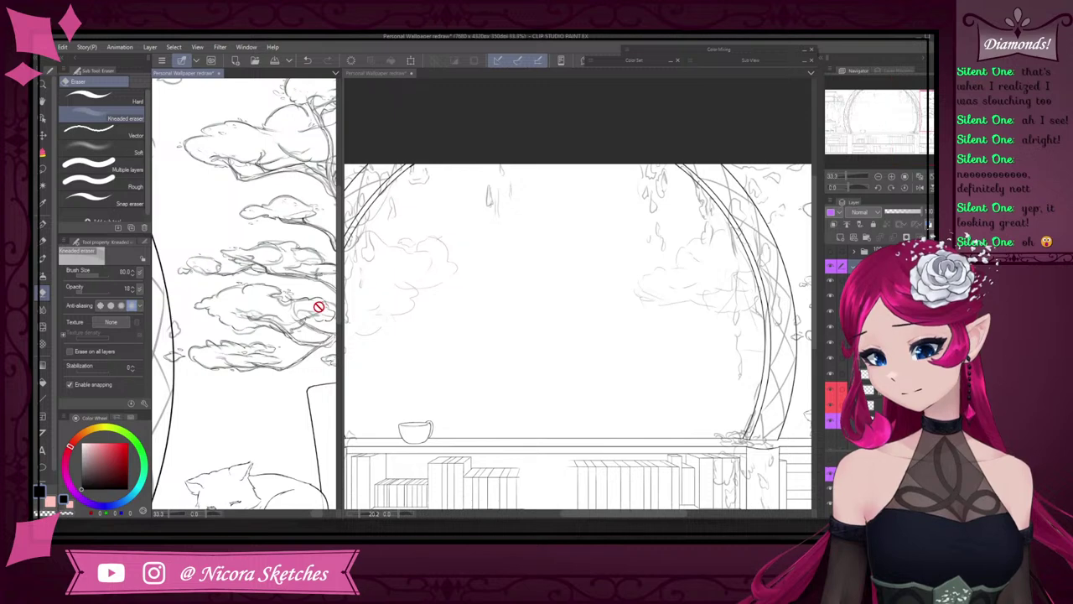
pyautogui.scroll(-4, 319, 307)
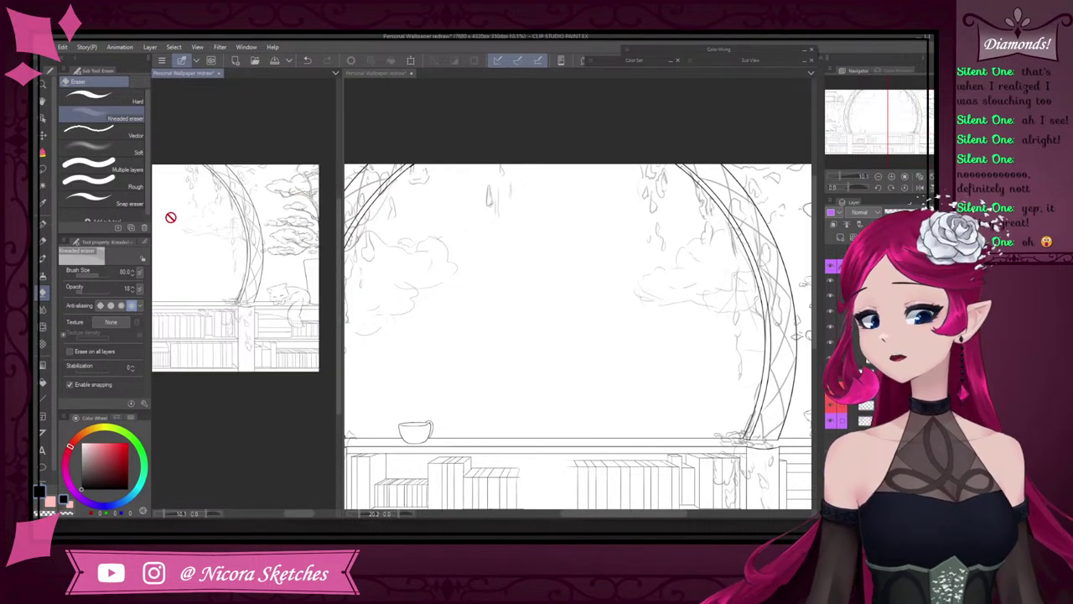
pyautogui.scroll(2, 170, 218)
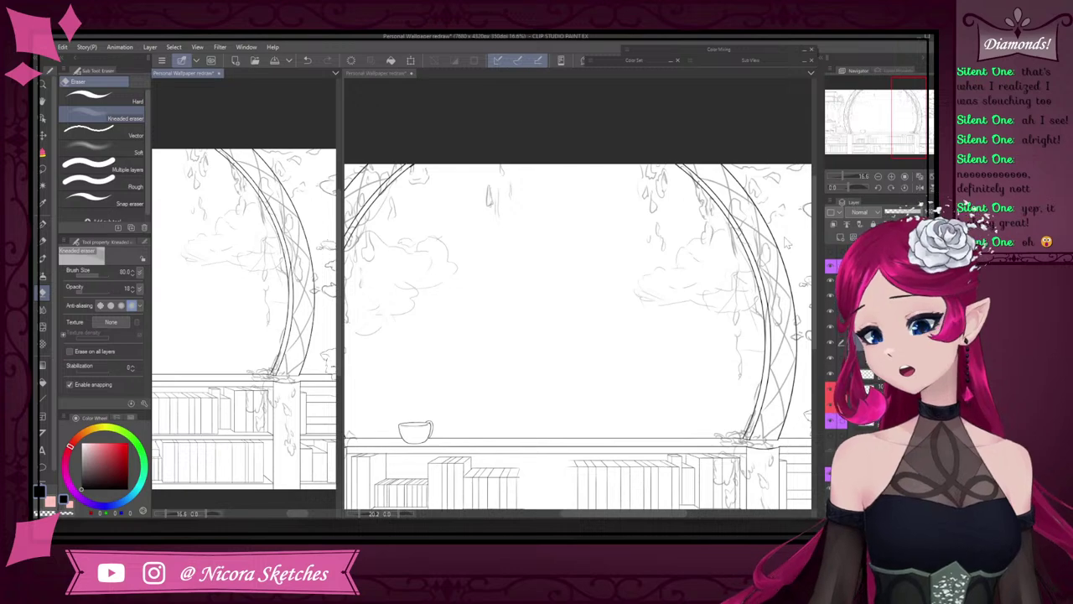
pyautogui.scroll(-2, 755, 235)
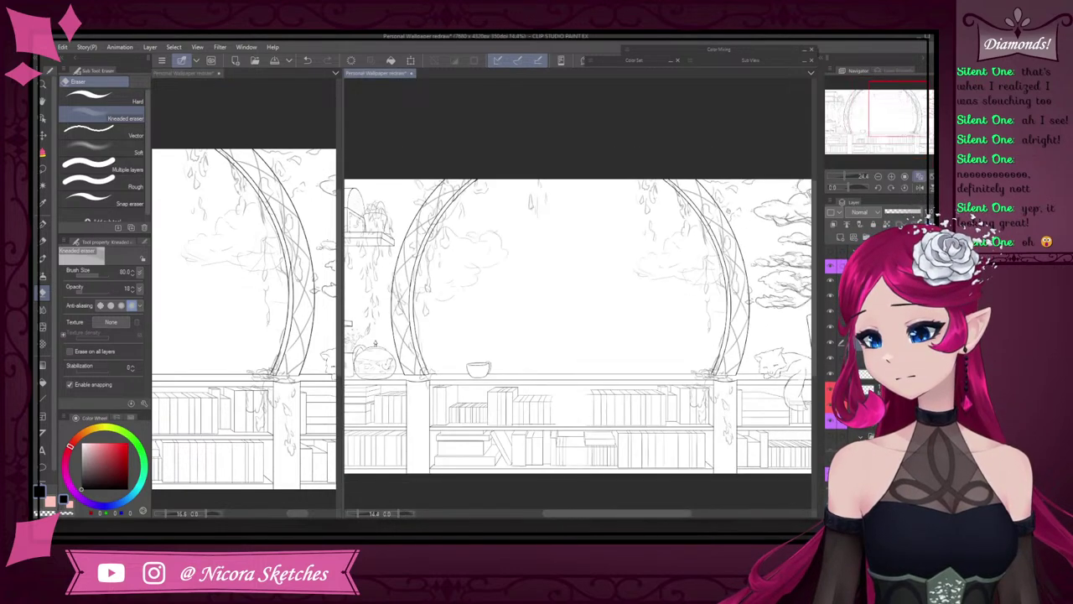
pyautogui.scroll(3, 801, 235)
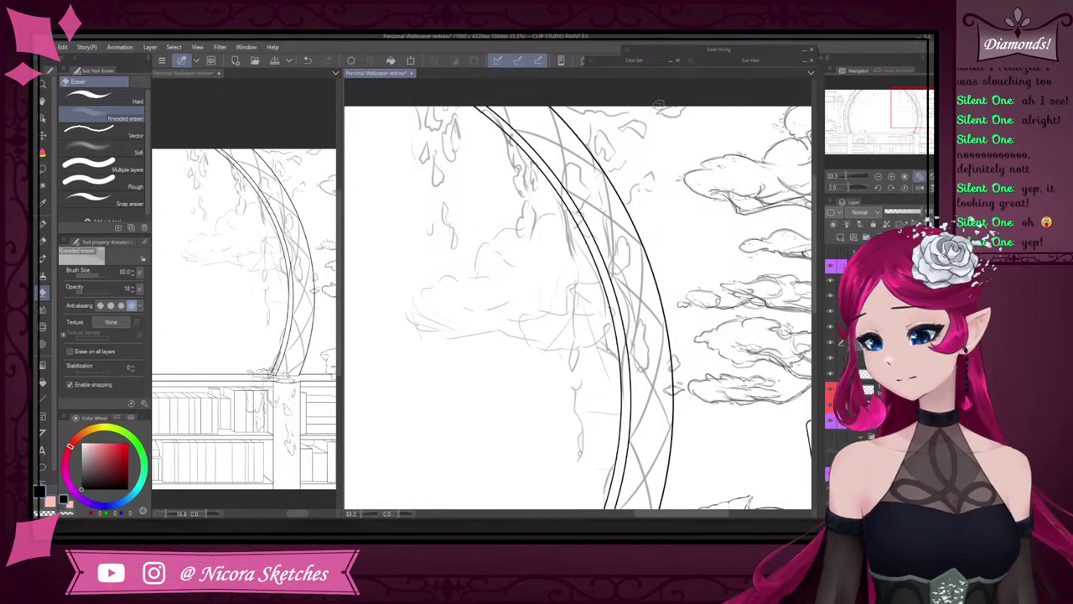
pyautogui.click(44, 242)
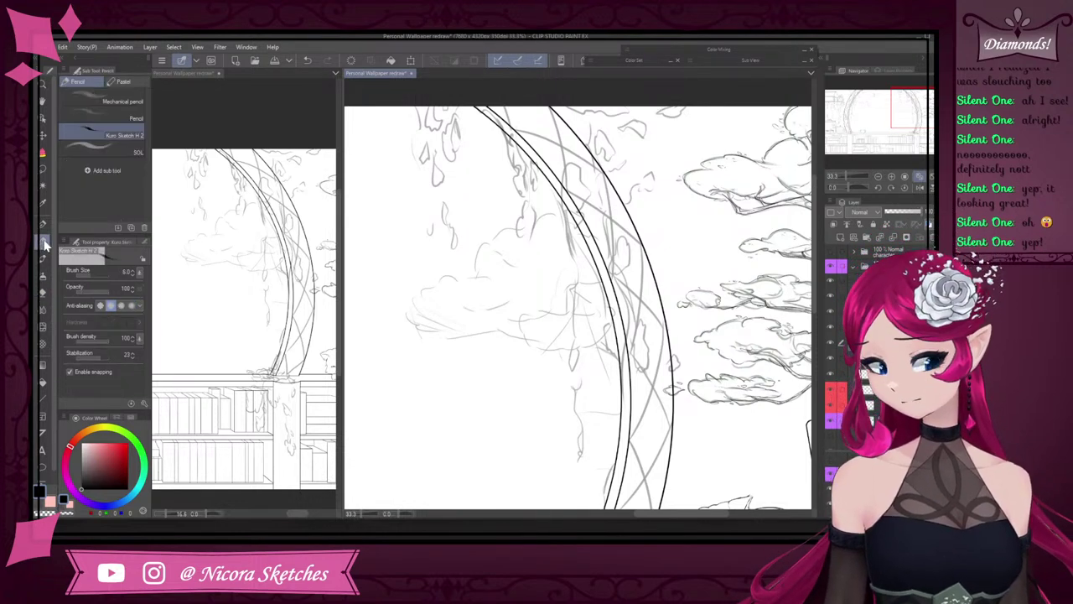
# - Set the pencil's brush size to 4, testing strokes across the rough cloud and undoing them
pyautogui.moveTo(522, 228); pyautogui.dragTo(624, 276)
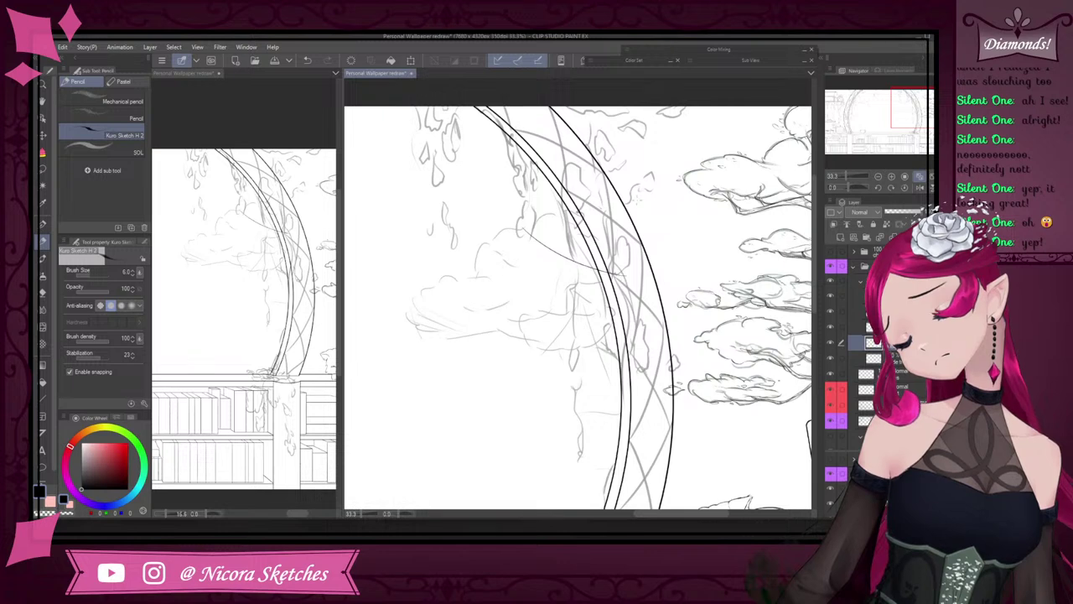
pyautogui.hotkey('ctrl', 'z')
pyautogui.moveTo(477, 214); pyautogui.dragTo(540, 275)
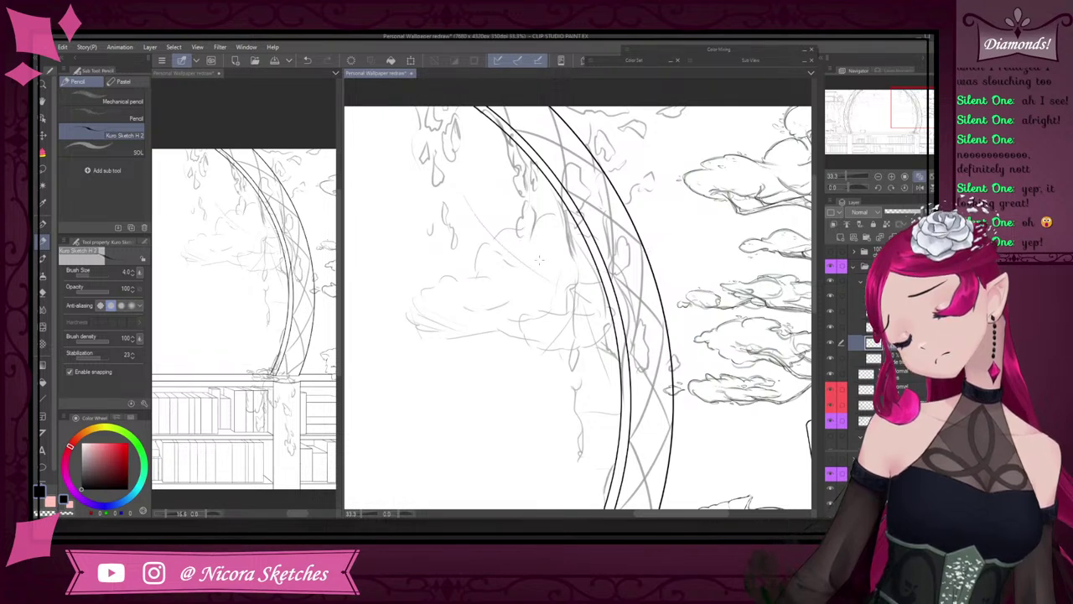
pyautogui.hotkey('ctrl', 'z')
pyautogui.hotkey('ctrl', 'z')
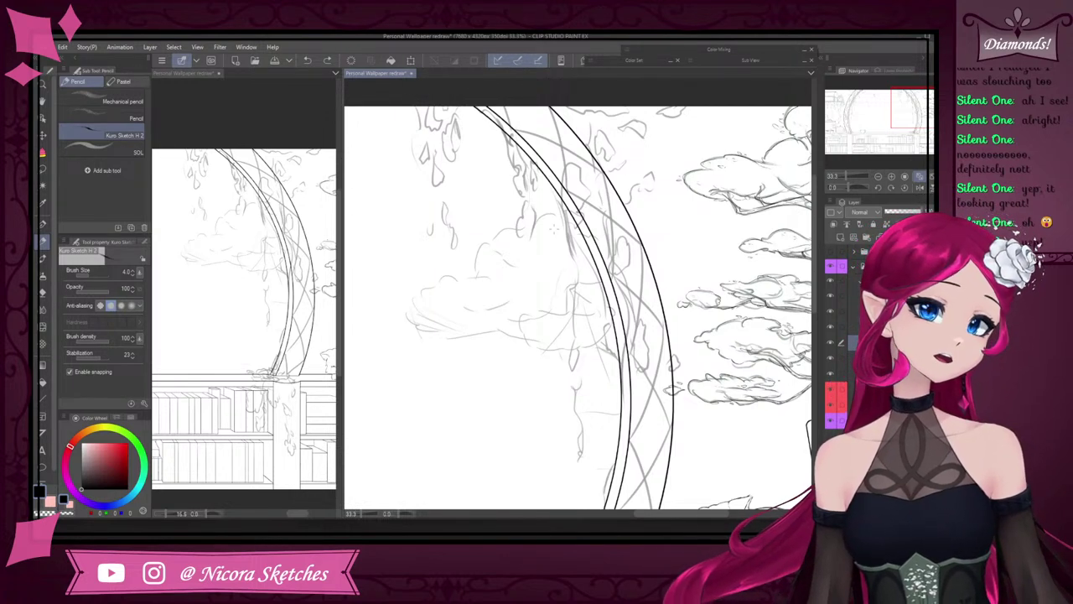
# - Outline the rounded puffs along the top and left of the rough cloud inside the arch
pyautogui.moveTo(573, 218)
pyautogui.mouseDown()
pyautogui.moveTo(597, 205)
pyautogui.moveTo(642, 212)
pyautogui.mouseUp()
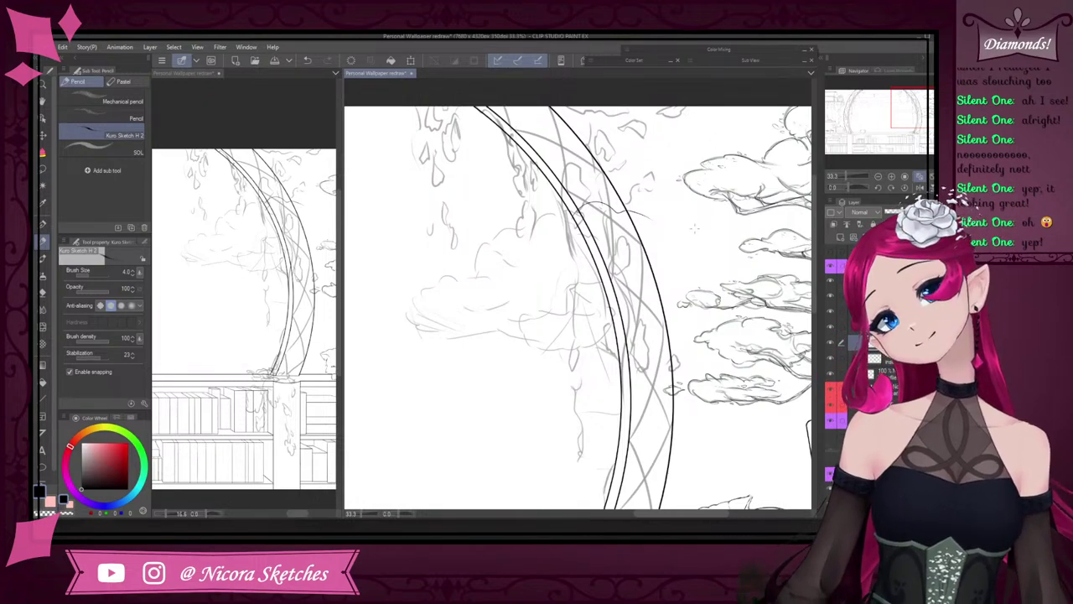
pyautogui.hotkey('ctrl', '-')
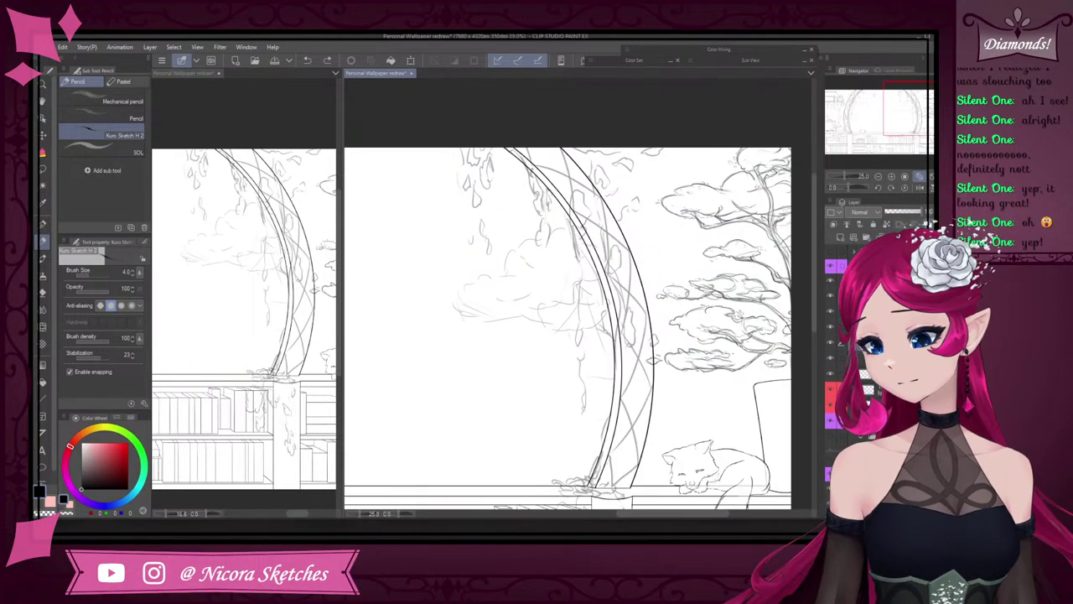
pyautogui.scroll(2, 506, 262)
pyautogui.scroll(-1, 505, 262)
pyautogui.scroll(3, 505, 261)
pyautogui.moveTo(482, 301); pyautogui.dragTo(494, 272)
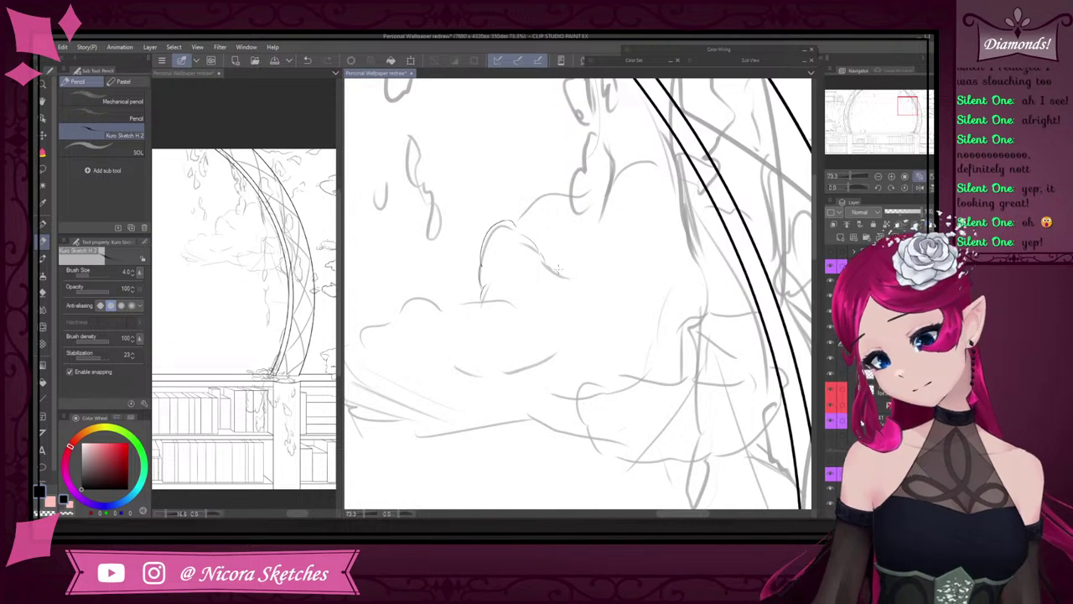
pyautogui.moveTo(515, 221); pyautogui.dragTo(572, 195)
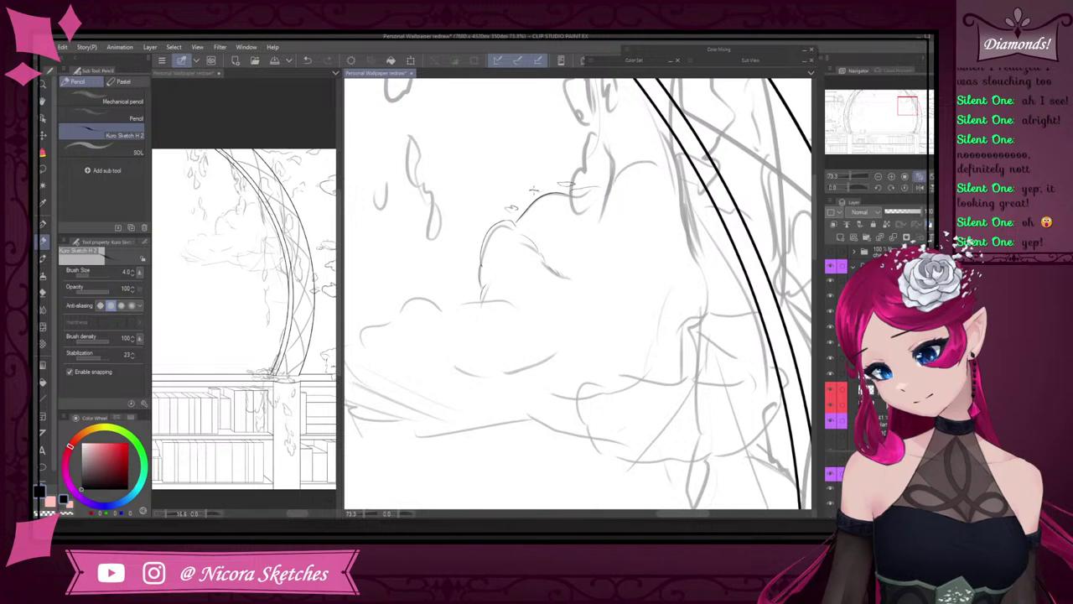
pyautogui.scroll(-2, 533, 191)
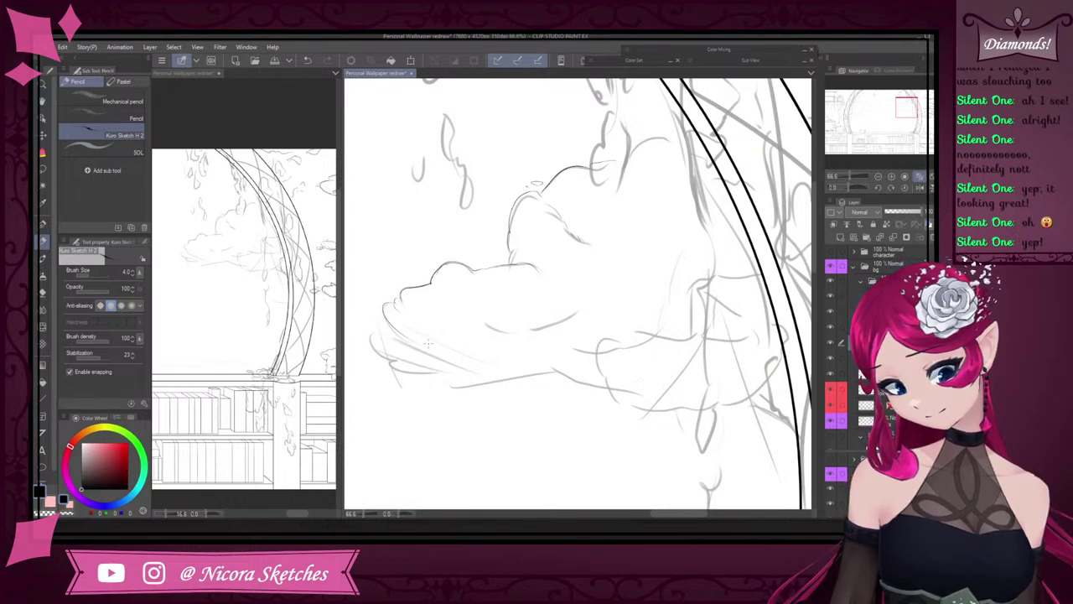
# - Draw the cloud's lower left tip with layered wisps and extend its underside toward the arch
pyautogui.moveTo(428, 343); pyautogui.dragTo(543, 350)
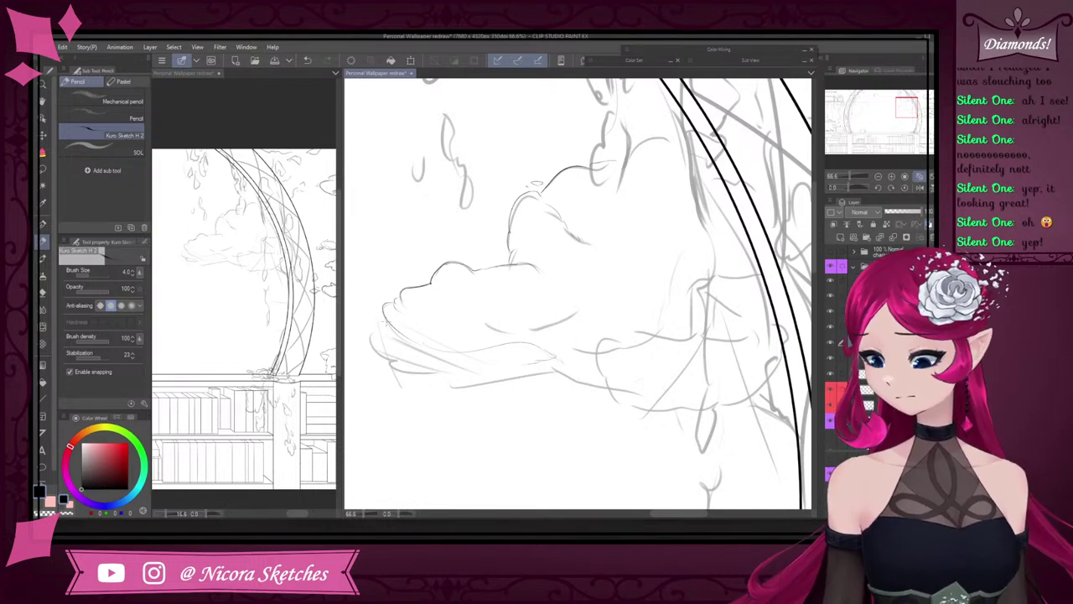
pyautogui.moveTo(389, 362); pyautogui.dragTo(529, 360)
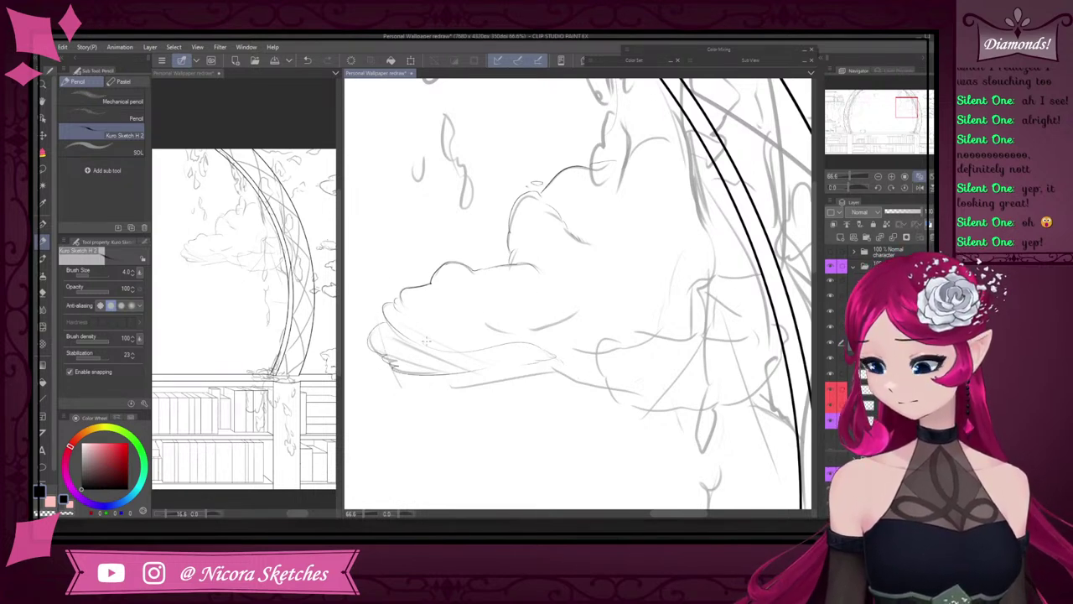
pyautogui.hotkey('ctrl', 'z')
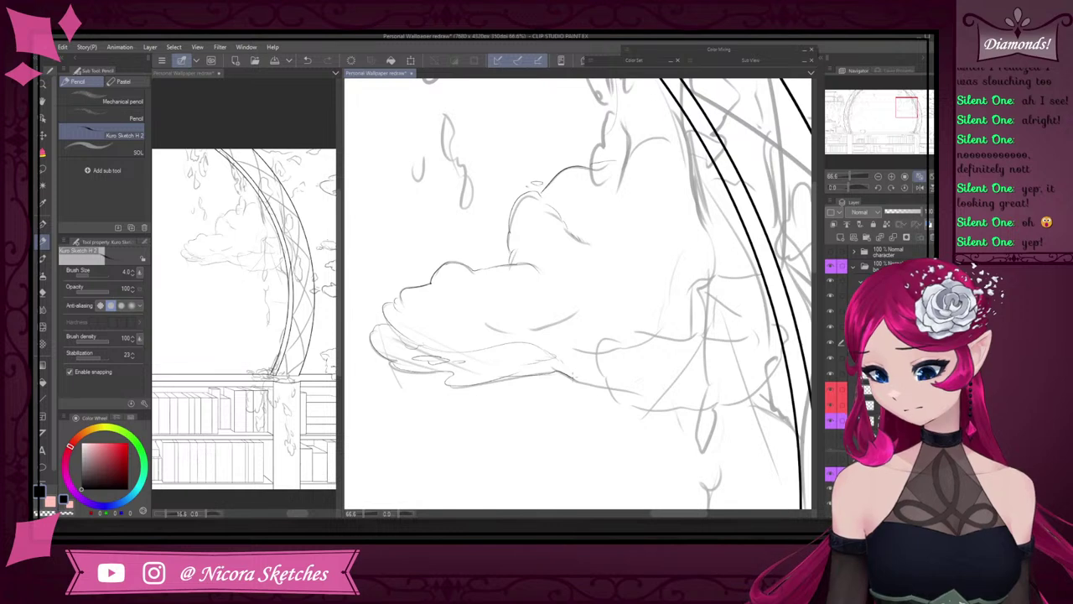
pyautogui.moveTo(577, 381); pyautogui.dragTo(625, 391)
# - Add a short curve to the cloud's lower right interior and outline its top puff across the arch frame
pyautogui.scroll(-2, 670, 368)
pyautogui.scroll(2, 746, 377)
pyautogui.moveTo(579, 324); pyautogui.dragTo(611, 317)
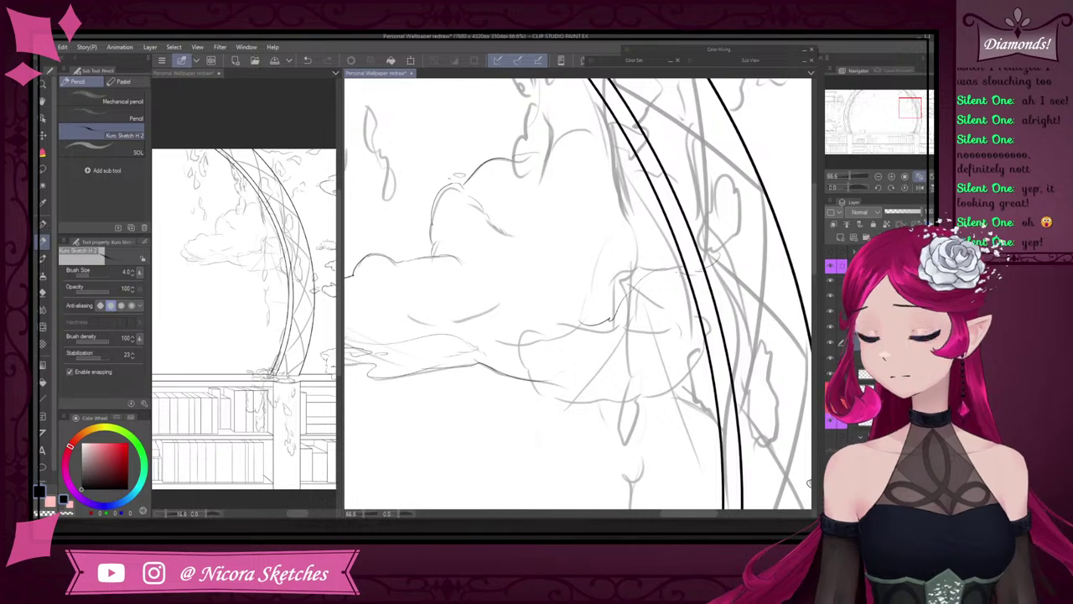
pyautogui.scroll(-1, 744, 384)
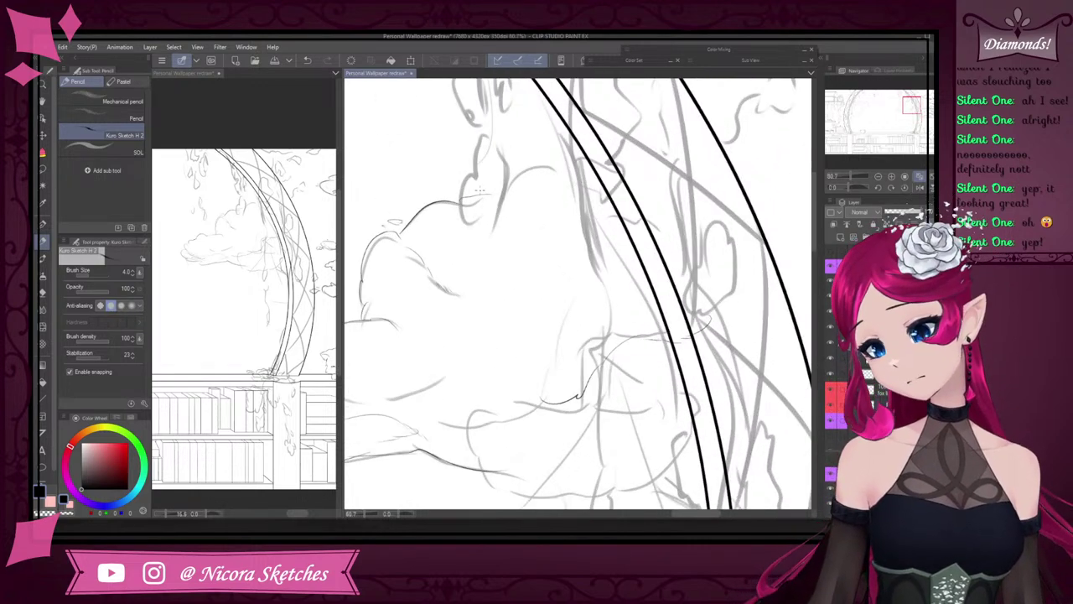
pyautogui.moveTo(489, 197)
pyautogui.mouseDown()
pyautogui.moveTo(538, 162)
pyautogui.moveTo(578, 167)
pyautogui.moveTo(654, 192)
pyautogui.moveTo(663, 179)
pyautogui.moveTo(649, 186)
pyautogui.moveTo(696, 210)
pyautogui.mouseUp()
pyautogui.scroll(-4, 707, 217)
pyautogui.scroll(-4, 710, 308)
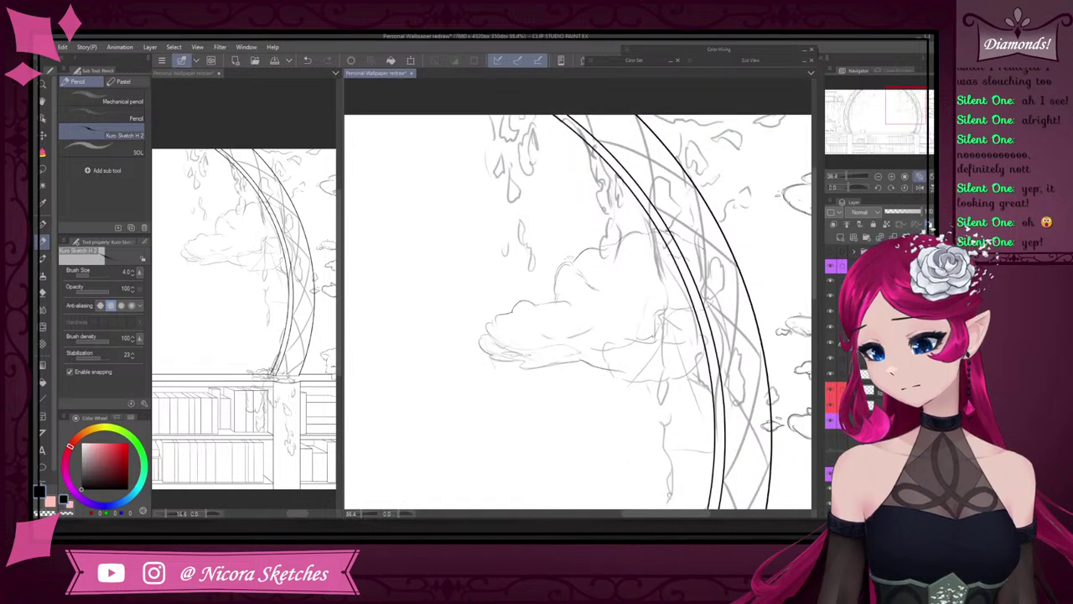
# - Try curved inner contour lines inside the cloud's upper right puff and undo them
pyautogui.scroll(6, 625, 303)
pyautogui.moveTo(534, 347); pyautogui.dragTo(578, 298)
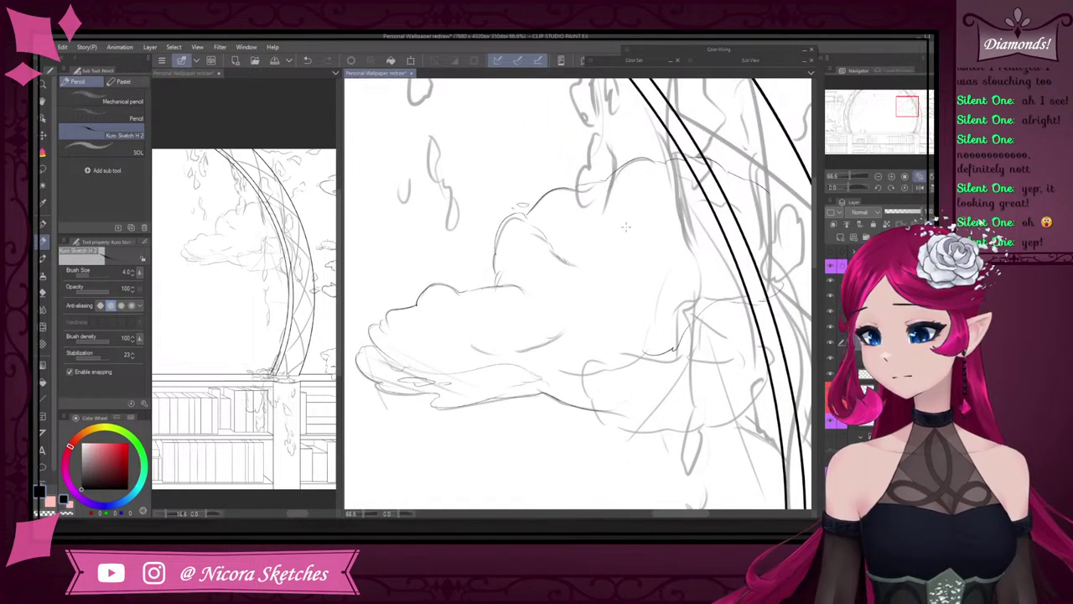
pyautogui.moveTo(610, 236); pyautogui.dragTo(668, 202)
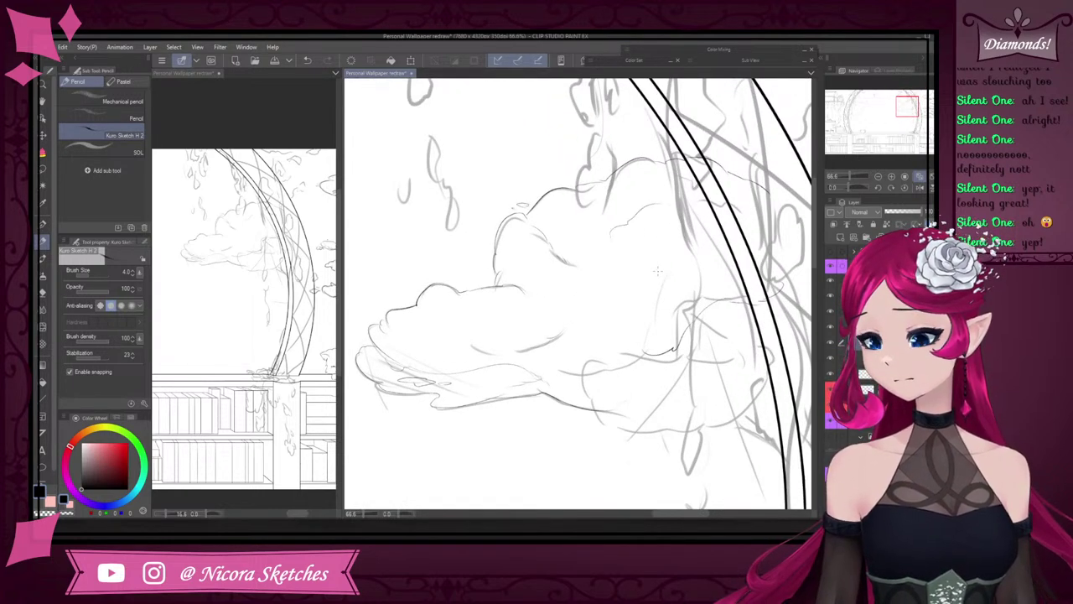
pyautogui.moveTo(628, 237); pyautogui.dragTo(662, 228)
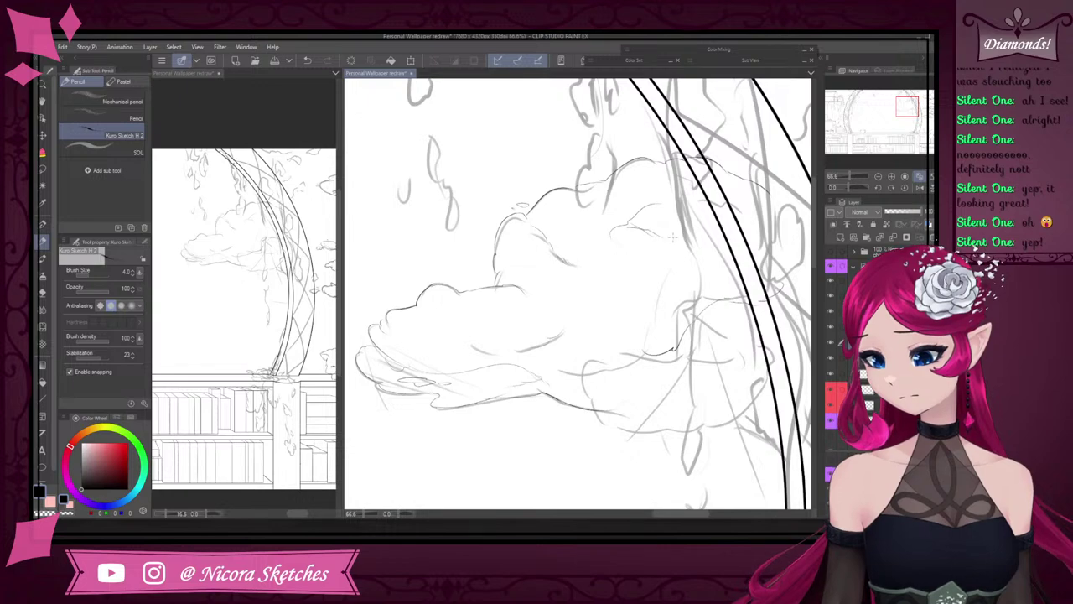
pyautogui.hotkey('ctrl', 'z')
pyautogui.hotkey('ctrl', 'z')
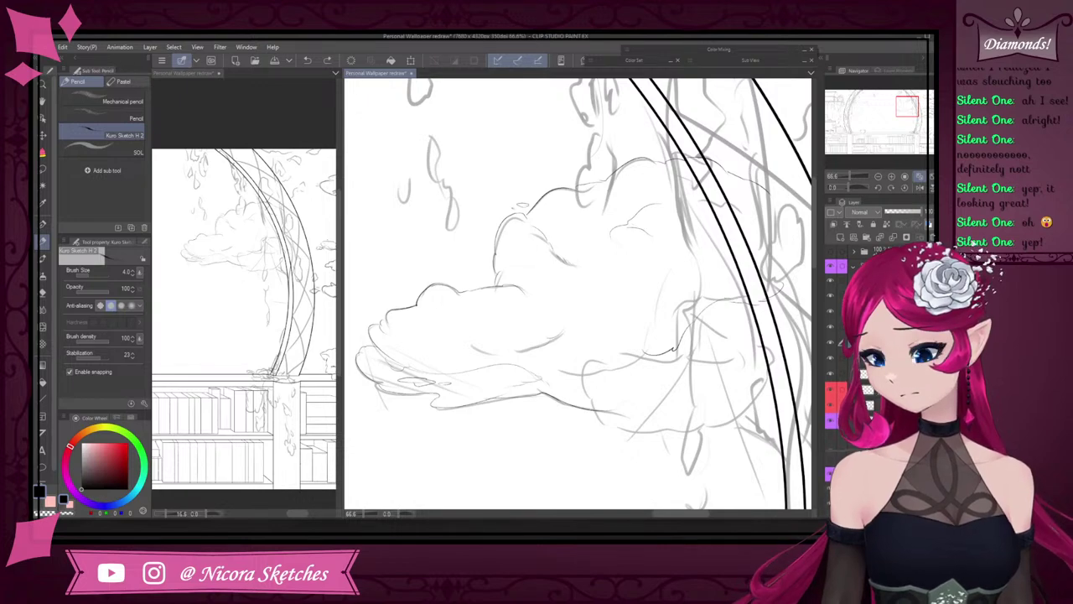
pyautogui.scroll(-4, 644, 192)
pyautogui.scroll(3, 673, 199)
pyautogui.hotkey('ctrl', 'z')
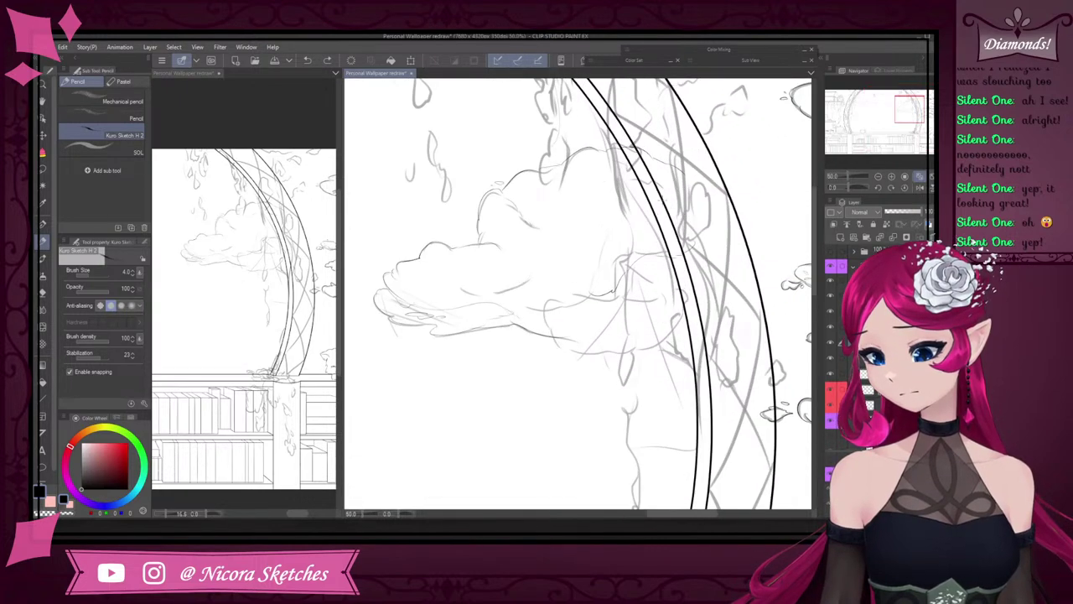
# - Examine the original painted wallpaper on the desktop for reference and return to the sketch
pyautogui.scroll(-4, 584, 190)
pyautogui.scroll(4, 584, 186)
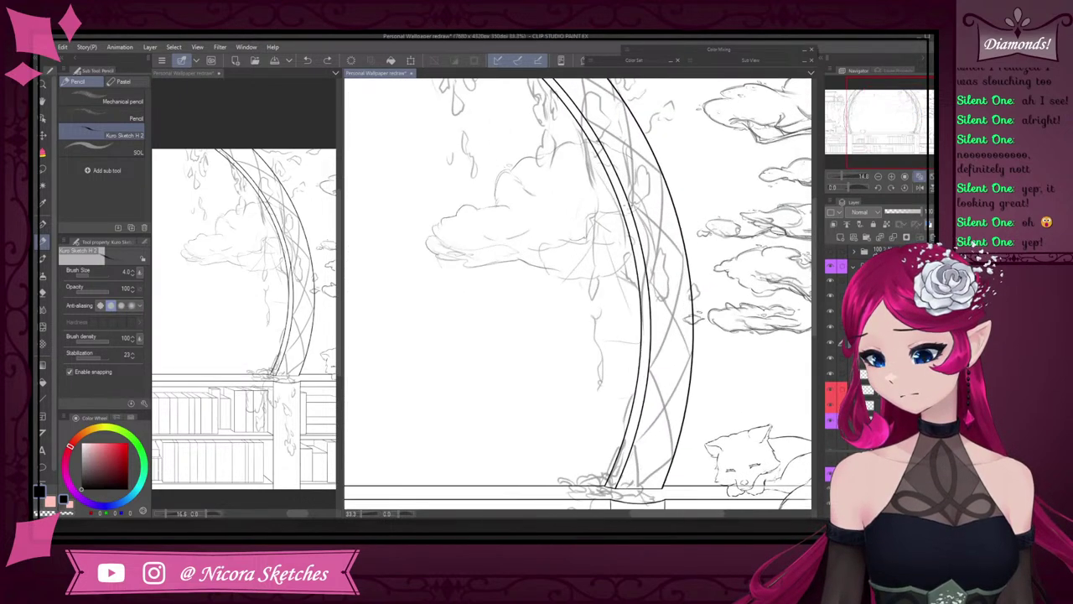
pyautogui.click(916, 40)
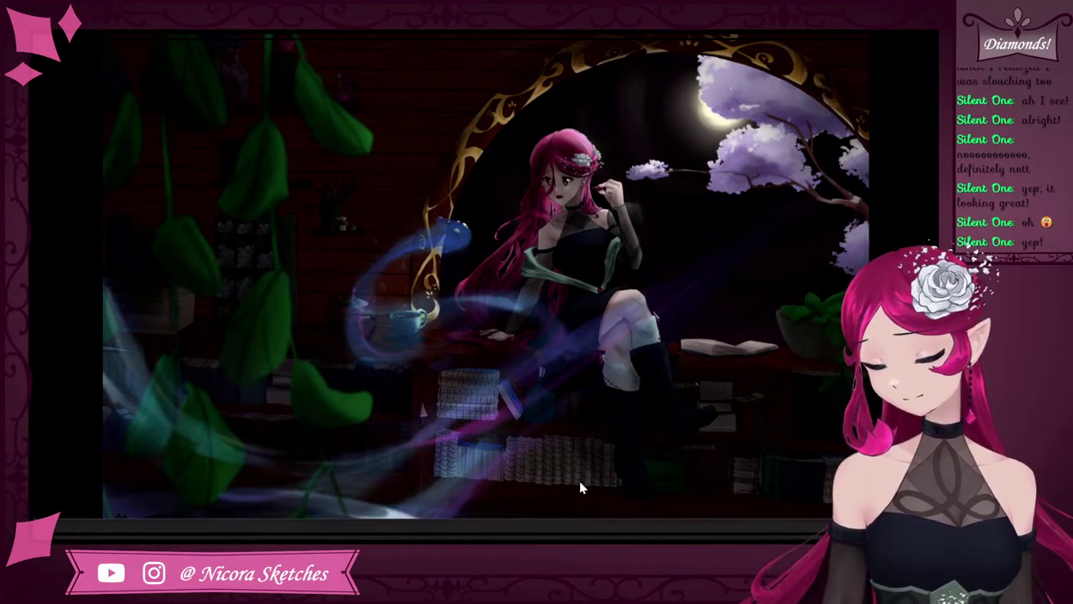
pyautogui.hotkey('alt', 'Tab')
# - Outline the cloud's right underside across the arch frame and add small wisps just below its lower edge
pyautogui.scroll(8, 703, 232)
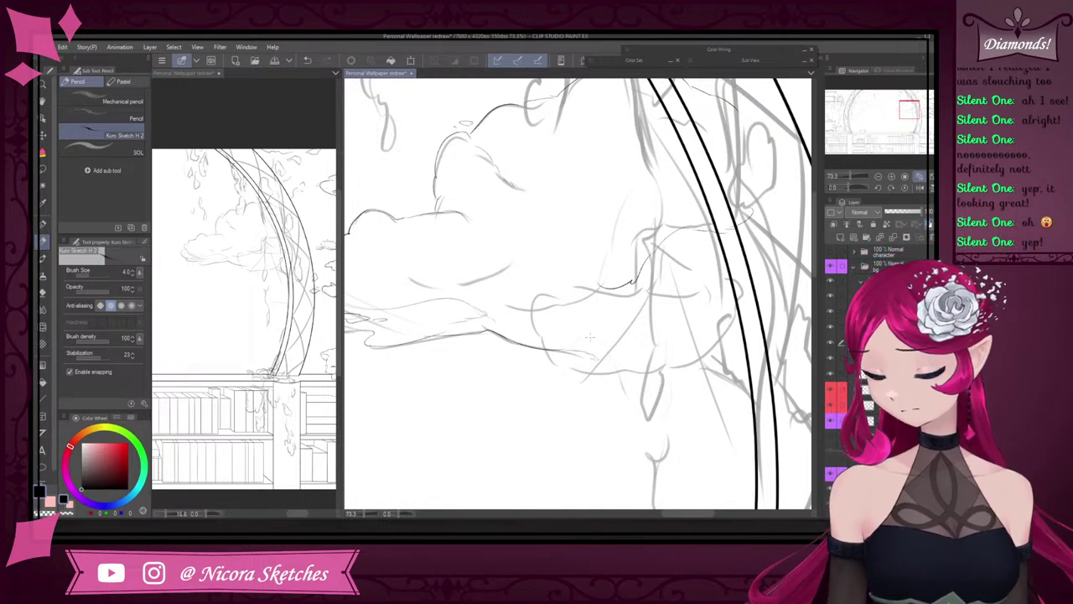
pyautogui.moveTo(558, 353)
pyautogui.mouseDown()
pyautogui.moveTo(686, 361)
pyautogui.moveTo(743, 335)
pyautogui.moveTo(736, 321)
pyautogui.moveTo(751, 329)
pyautogui.moveTo(784, 311)
pyautogui.mouseUp()
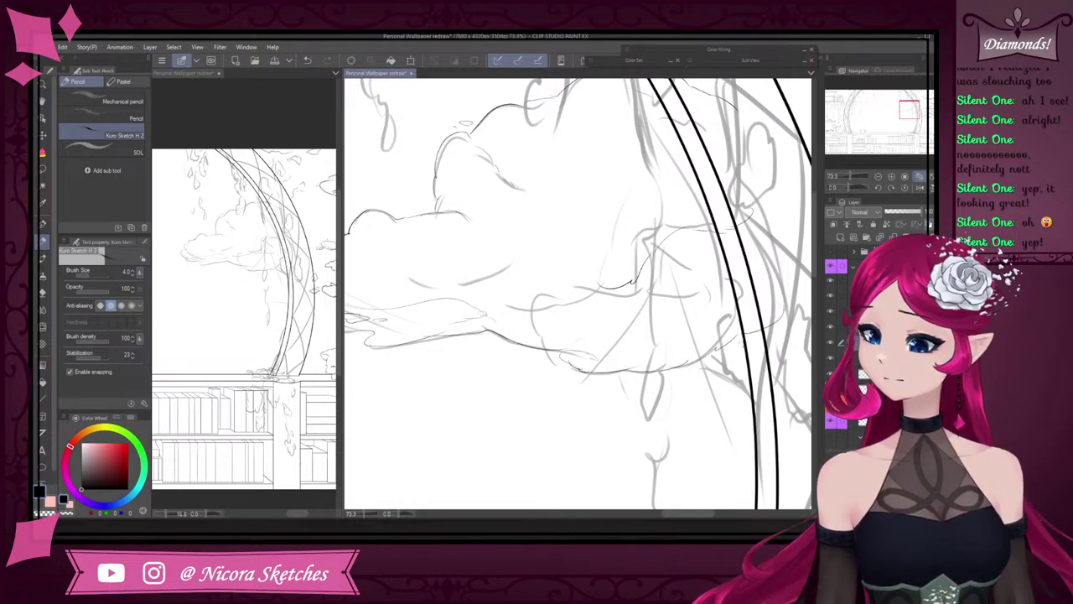
pyautogui.moveTo(695, 370)
pyautogui.mouseDown()
pyautogui.moveTo(737, 359)
pyautogui.moveTo(726, 366)
pyautogui.mouseUp()
pyautogui.moveTo(519, 353)
pyautogui.mouseDown()
pyautogui.moveTo(509, 364)
pyautogui.moveTo(543, 370)
pyautogui.moveTo(522, 358)
pyautogui.moveTo(531, 349)
pyautogui.moveTo(541, 362)
pyautogui.mouseUp()
pyautogui.hotkey('ctrl', 'z')
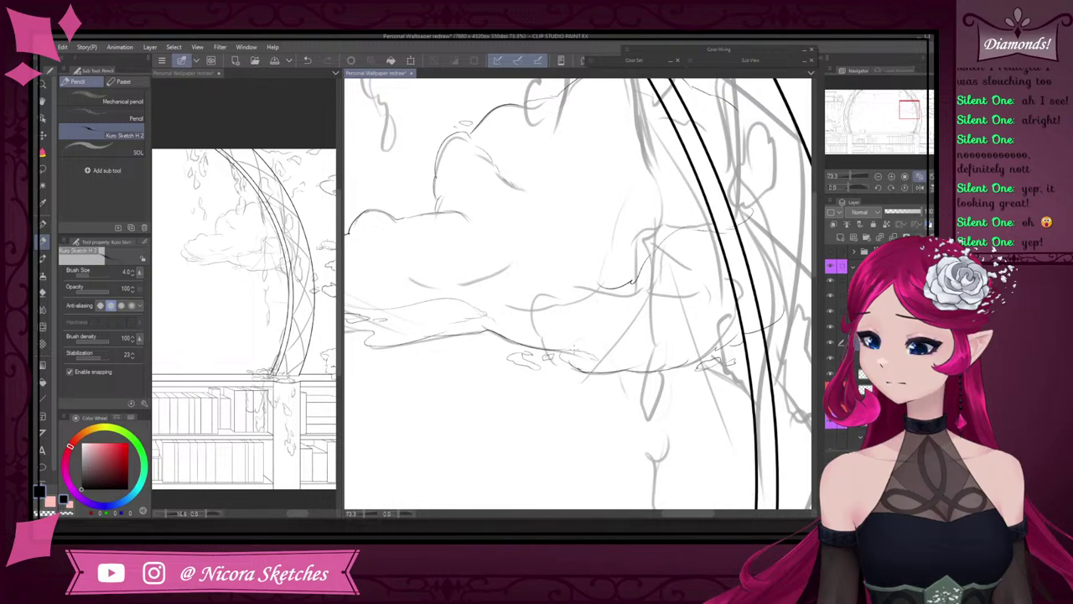
# - Draw inner contour lines through the cloud's lower middle and down its right side toward the arch
pyautogui.scroll(-4, 624, 355)
pyautogui.scroll(1, 625, 355)
pyautogui.hotkey('ctrl', '+')
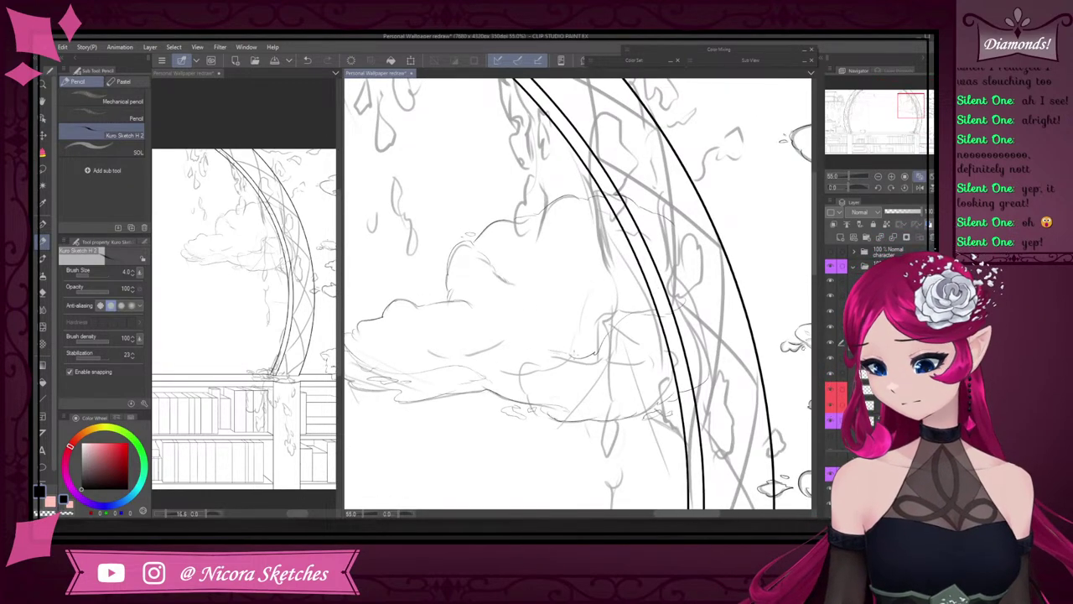
pyautogui.moveTo(462, 354); pyautogui.dragTo(510, 355)
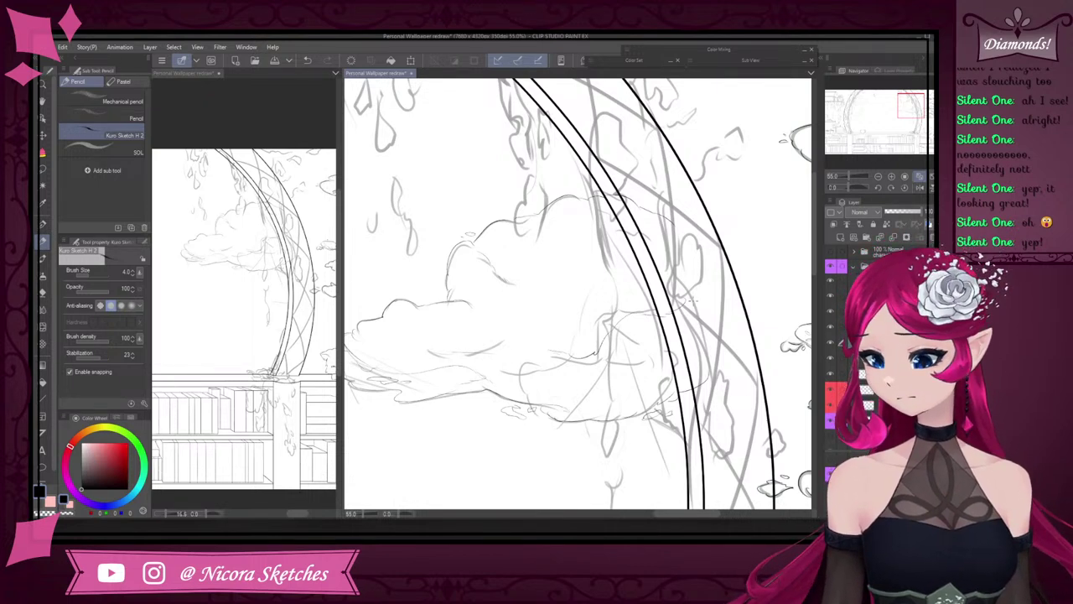
pyautogui.scroll(-1, 652, 362)
pyautogui.moveTo(581, 359); pyautogui.dragTo(671, 396)
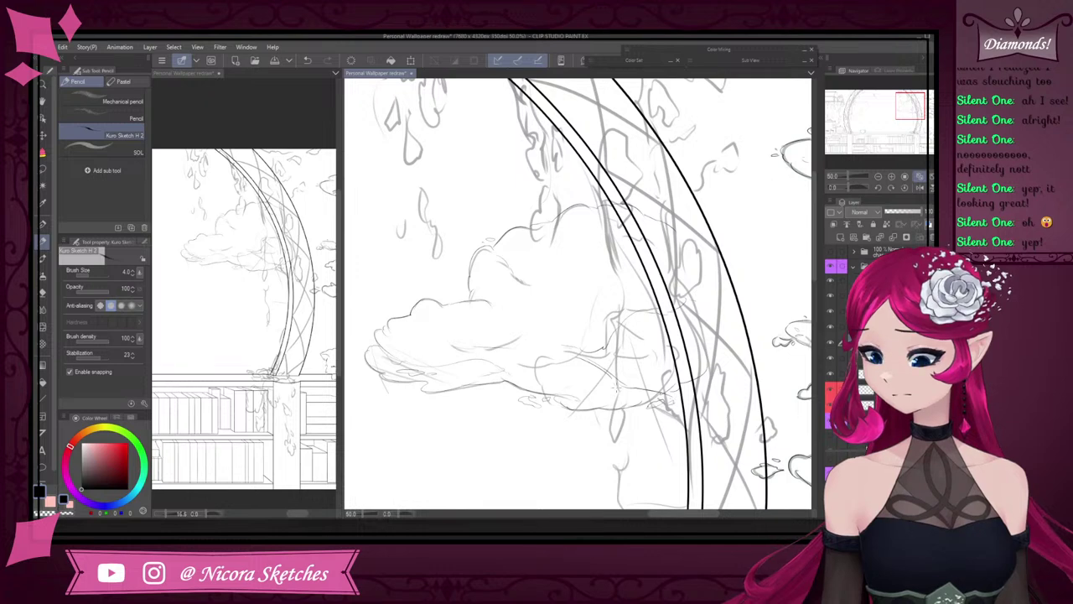
pyautogui.scroll(1, 662, 398)
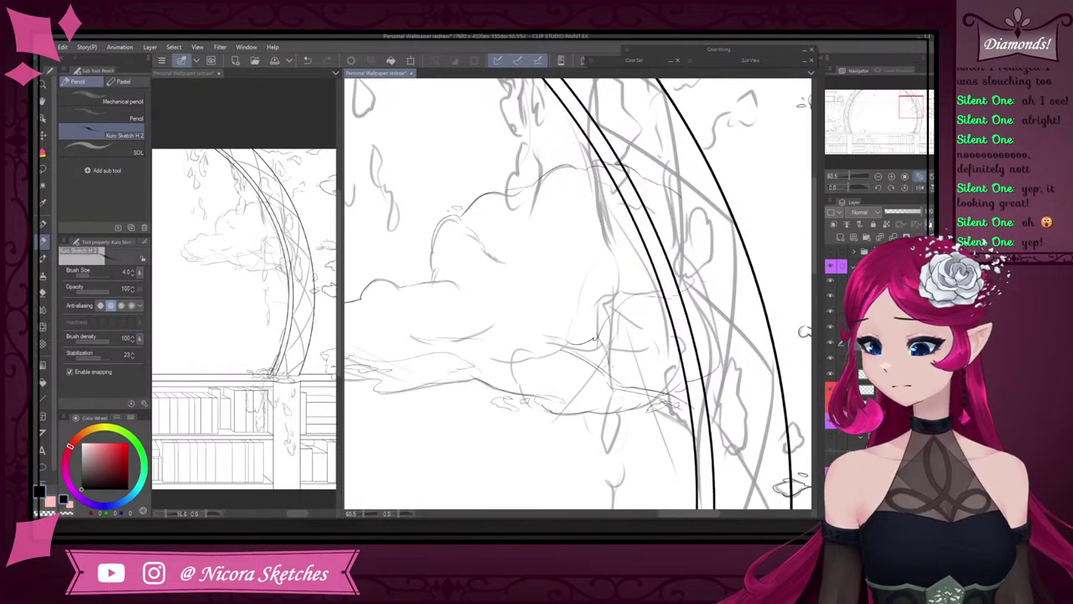
# - Add inner contour lines in the cloud's lower right and clean up where they meet the arch, using the Hard eraser and pencil
pyautogui.moveTo(545, 359); pyautogui.dragTo(596, 368)
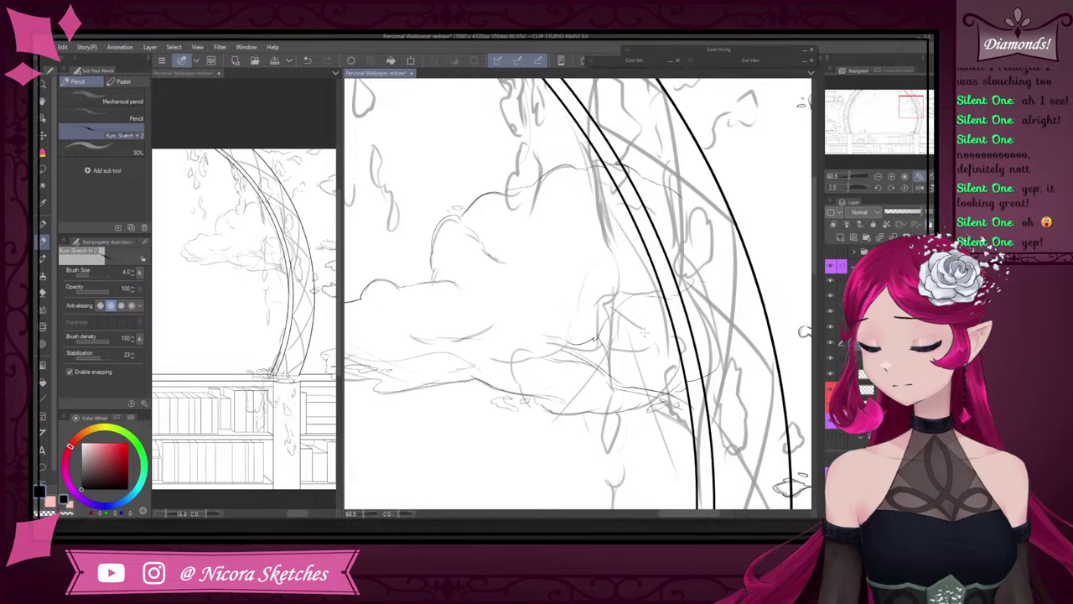
pyautogui.scroll(6, 666, 404)
pyautogui.scroll(1, 689, 404)
pyautogui.press('e')
pyautogui.click(131, 101)
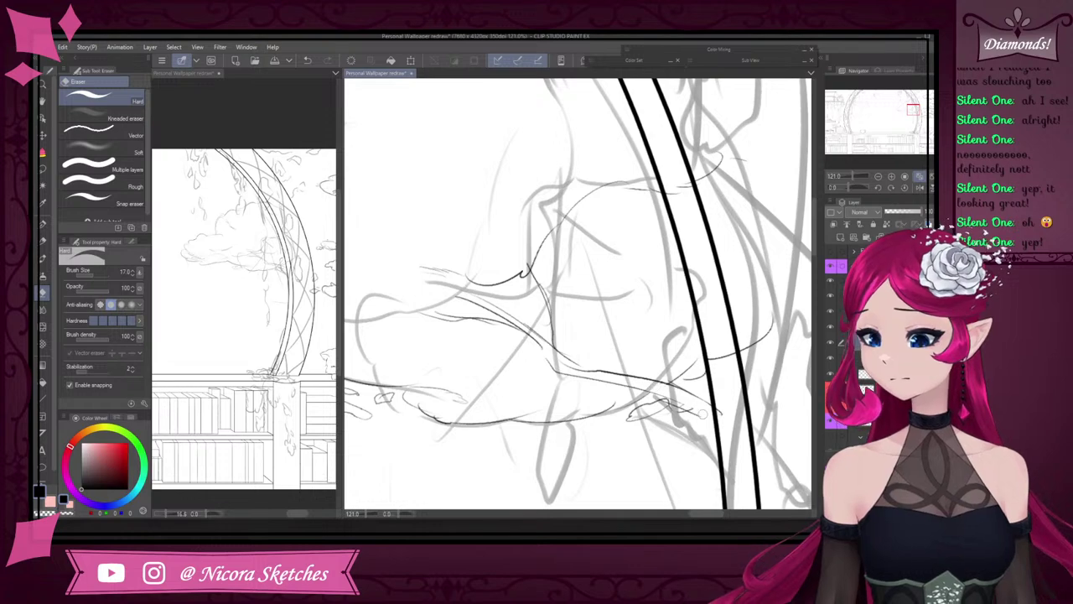
pyautogui.press('p')
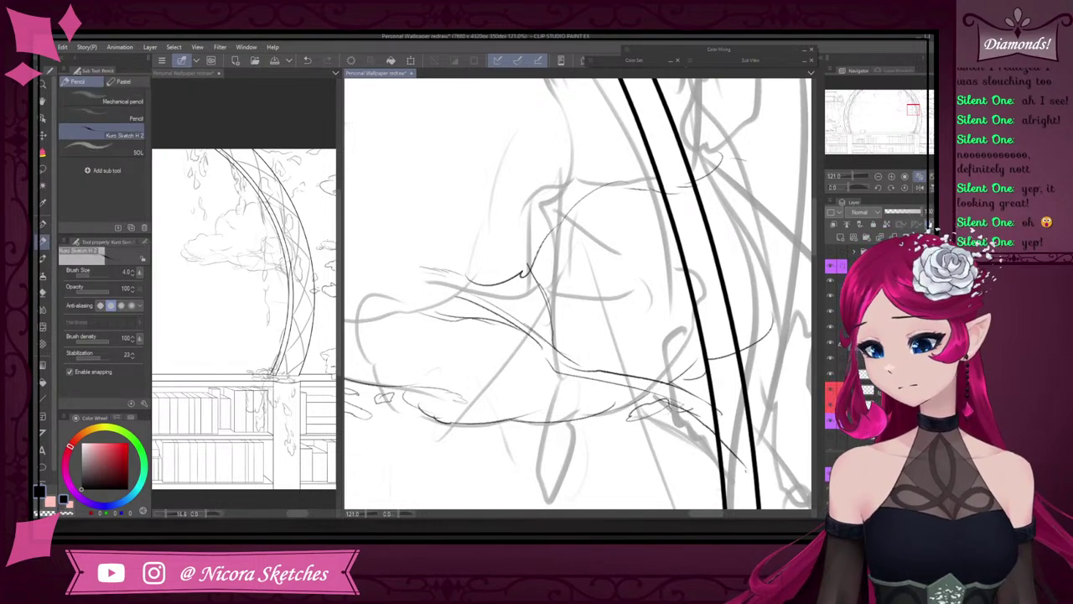
# - Redraw the small wisps just beneath the cloud's lower edge
pyautogui.scroll(-1, 730, 453)
pyautogui.scroll(-5, 702, 352)
pyautogui.scroll(4, 708, 362)
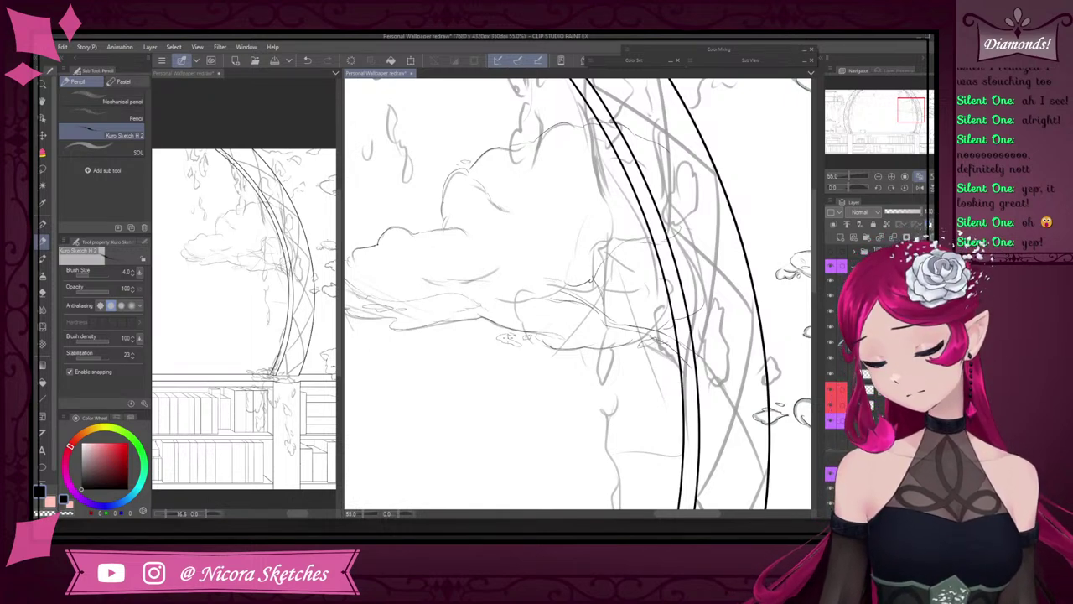
pyautogui.moveTo(459, 323)
pyautogui.mouseDown()
pyautogui.moveTo(476, 338)
pyautogui.moveTo(508, 338)
pyautogui.moveTo(490, 328)
pyautogui.mouseUp()
pyautogui.hotkey('ctrl', 'z')
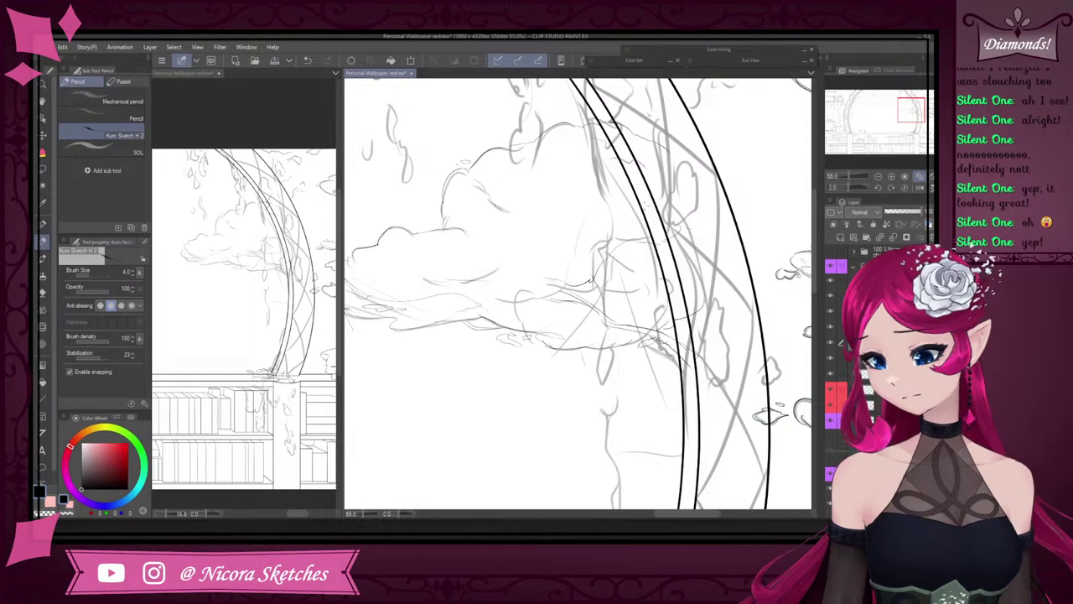
pyautogui.scroll(-3, 514, 202)
pyautogui.scroll(2, 703, 235)
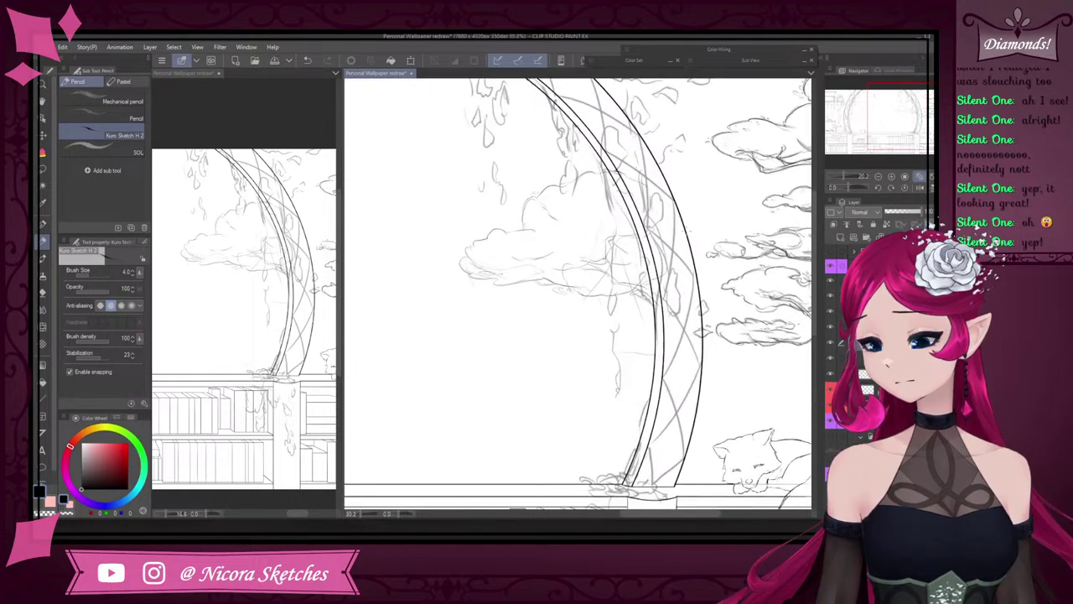
pyautogui.scroll(2, 596, 293)
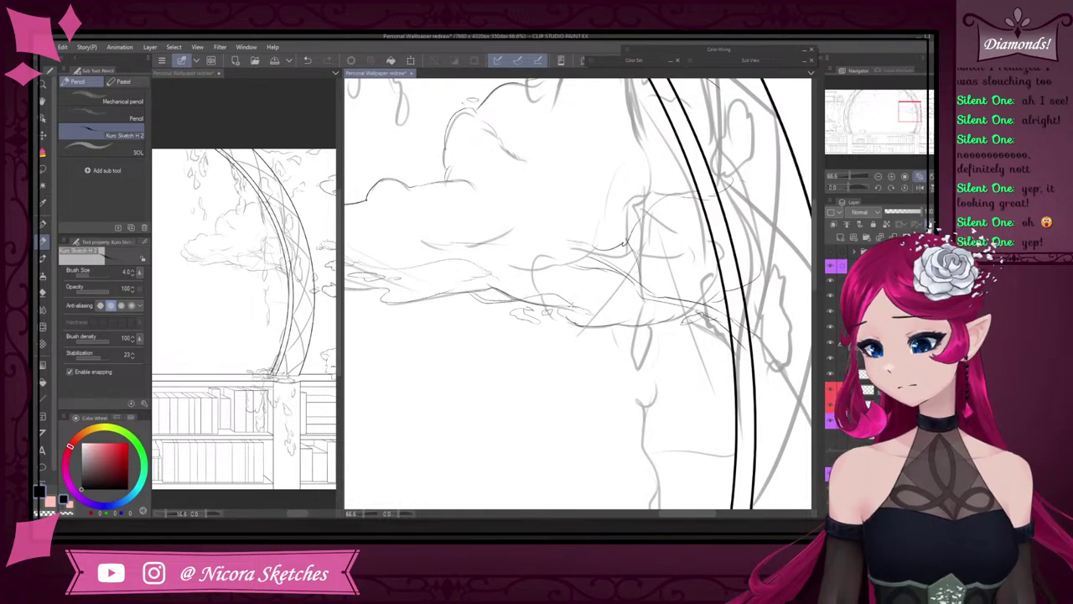
# - Check the whole composition and flip the canvas view horizontally
pyautogui.scroll(-3, 589, 312)
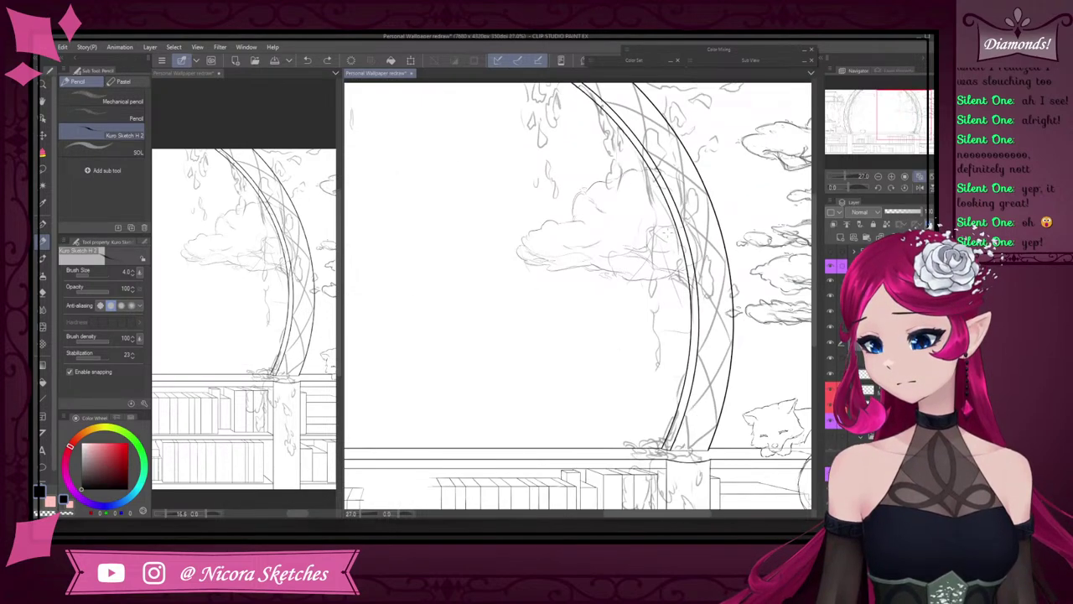
pyautogui.scroll(-2, 687, 251)
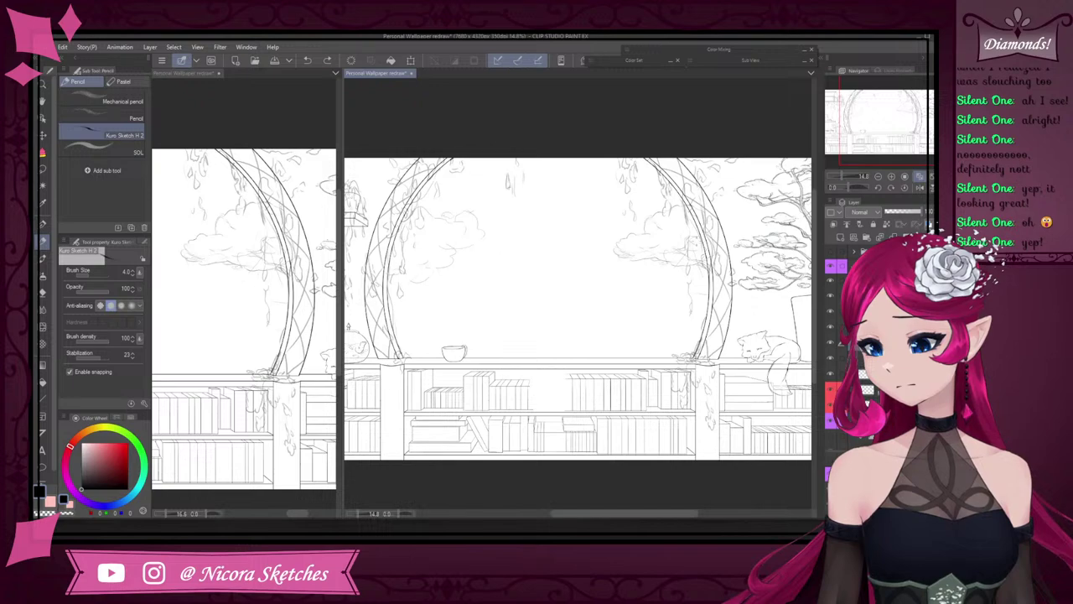
pyautogui.scroll(-2, 647, 278)
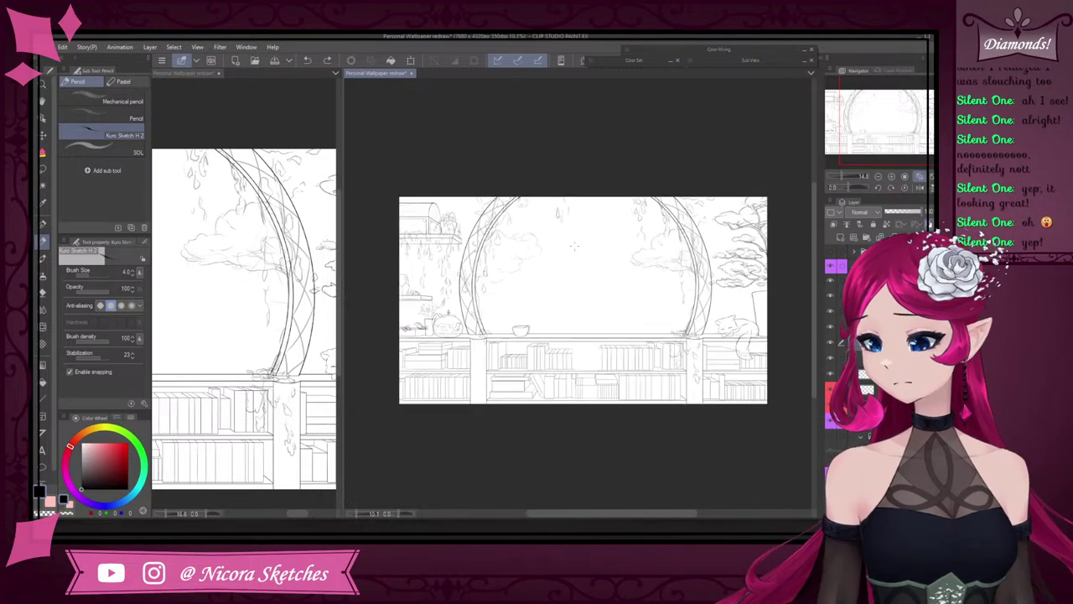
pyautogui.scroll(3, 464, 255)
pyautogui.click(921, 188)
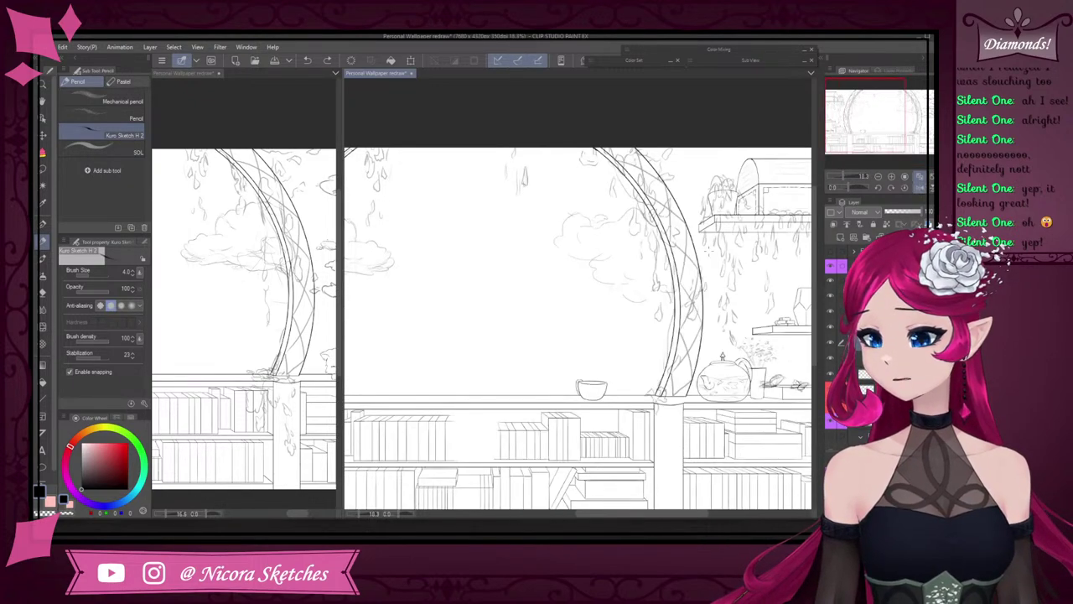
pyautogui.scroll(3, 710, 260)
pyautogui.scroll(-3, 705, 274)
pyautogui.scroll(-1, 696, 268)
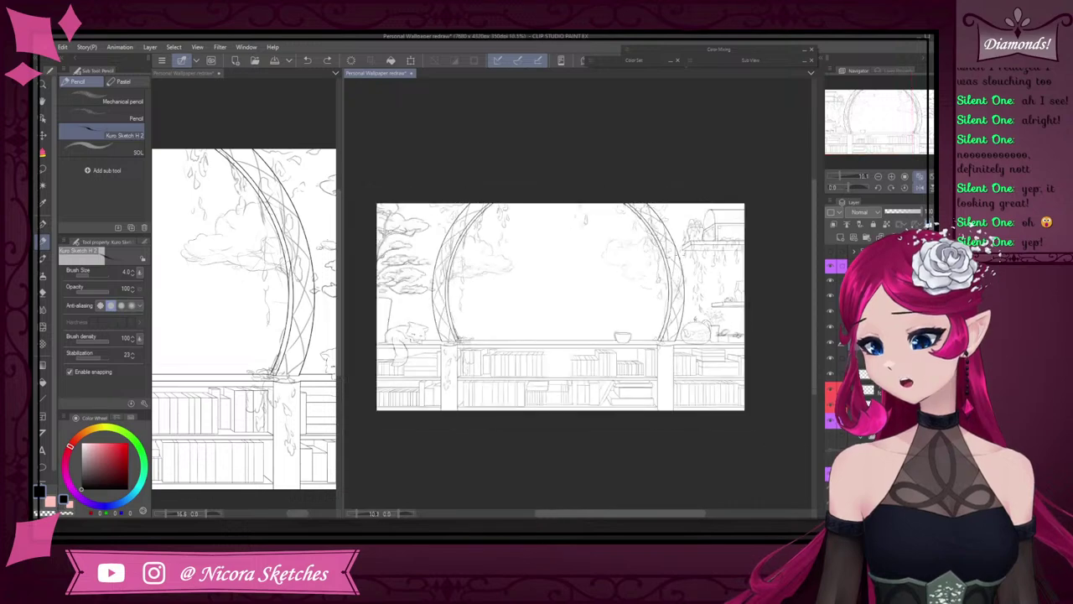
# - Outline the small detached puff above the top edge of the rough cloud at the arch's other side
pyautogui.scroll(3, 696, 268)
pyautogui.scroll(-1, 486, 222)
pyautogui.scroll(2, 487, 222)
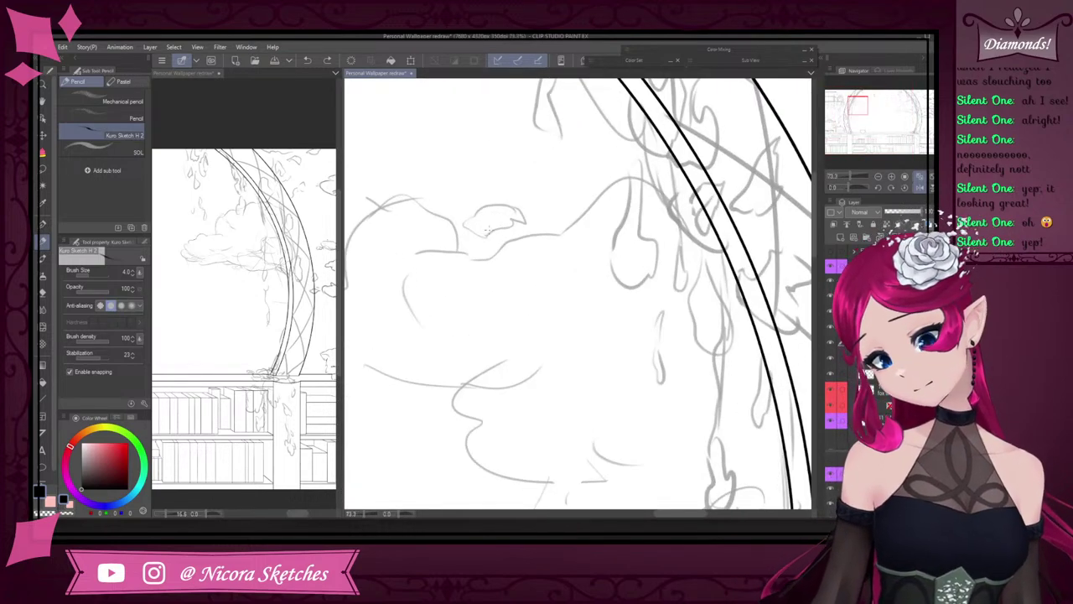
pyautogui.moveTo(492, 238)
pyautogui.mouseDown()
pyautogui.moveTo(465, 226)
pyautogui.moveTo(526, 213)
pyautogui.moveTo(495, 238)
pyautogui.moveTo(519, 231)
pyautogui.moveTo(508, 232)
pyautogui.mouseUp()
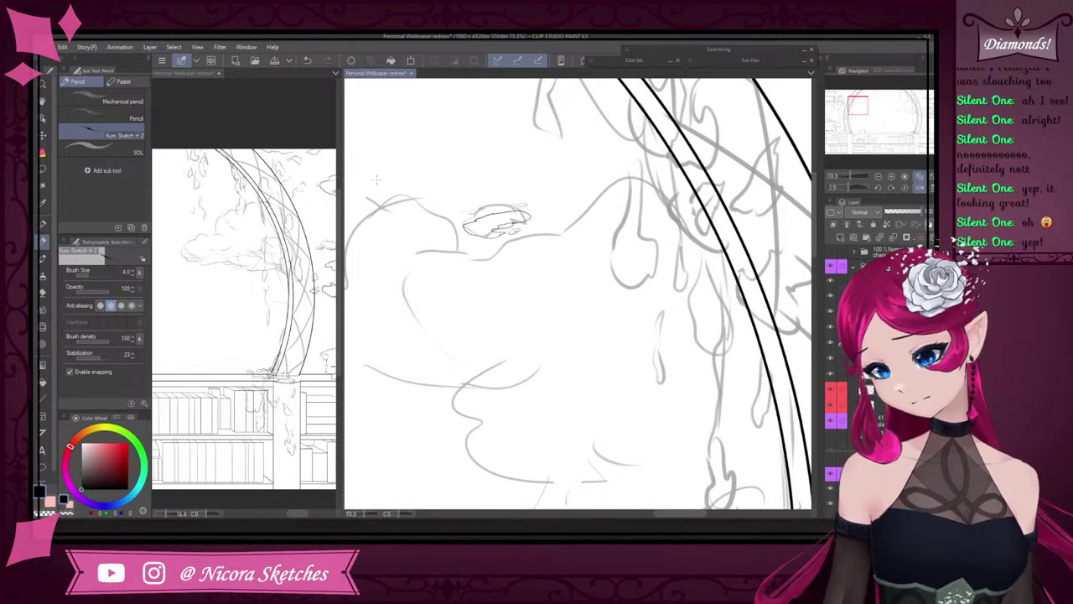
# - Outline this cloud's left puff, its underside and the rounded puff below with clean pencil lines
pyautogui.scroll(-5, 452, 202)
pyautogui.scroll(3, 407, 210)
pyautogui.moveTo(437, 244)
pyautogui.mouseDown()
pyautogui.moveTo(413, 261)
pyautogui.moveTo(454, 291)
pyautogui.mouseUp()
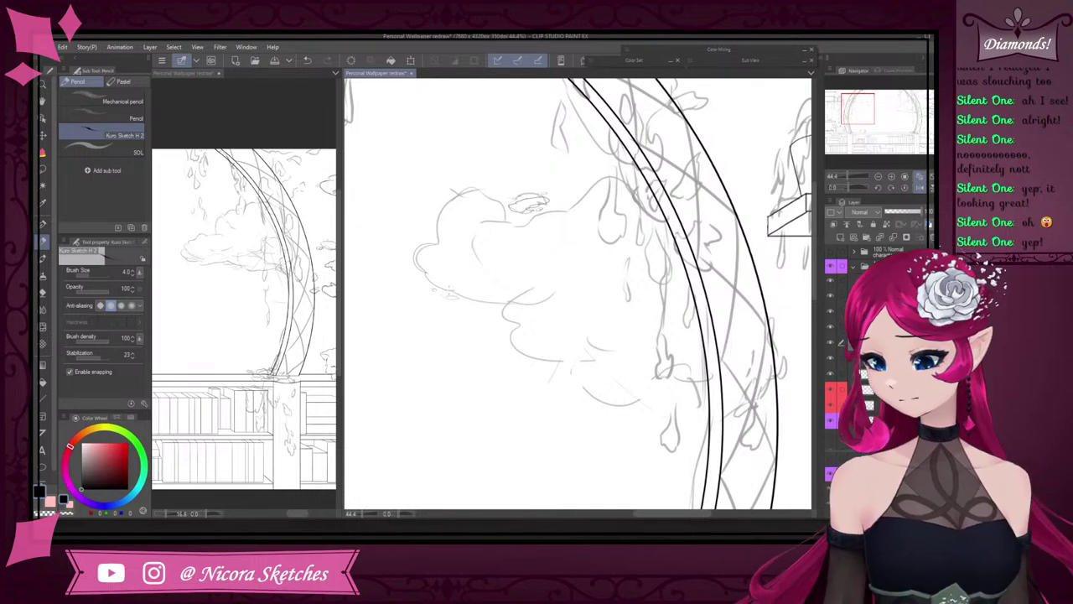
pyautogui.moveTo(451, 294); pyautogui.dragTo(540, 289)
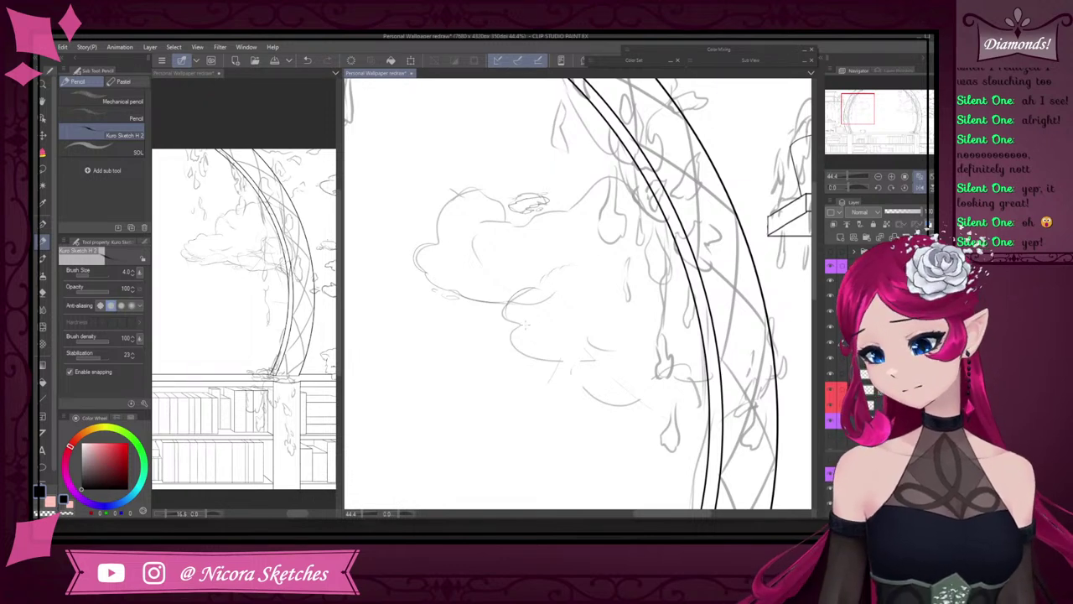
pyautogui.moveTo(505, 317)
pyautogui.mouseDown()
pyautogui.moveTo(512, 345)
pyautogui.moveTo(529, 356)
pyautogui.moveTo(591, 360)
pyautogui.mouseUp()
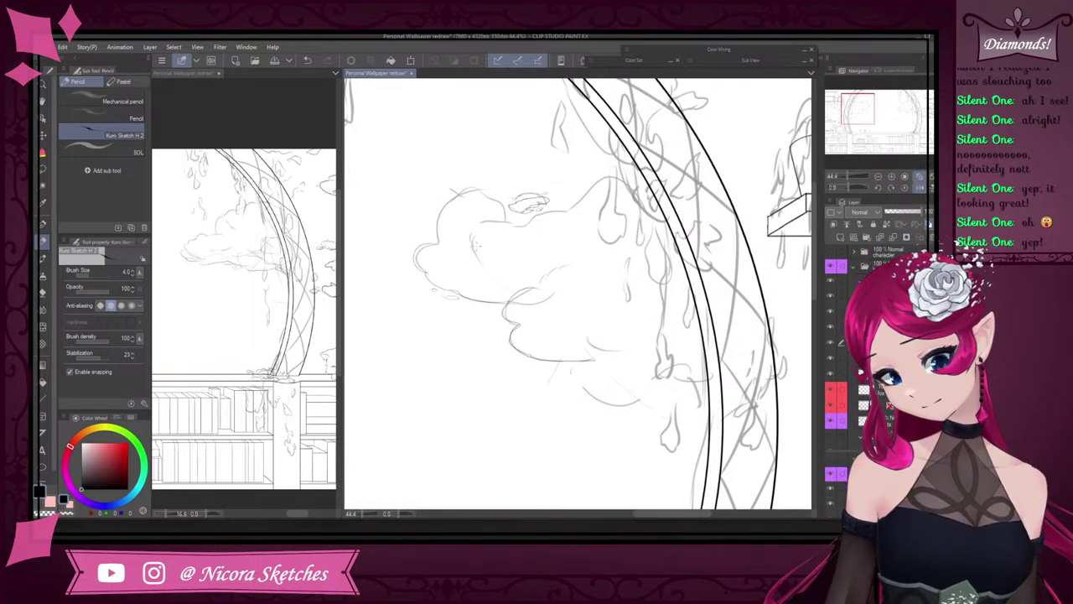
# - Draw inner contours in the cloud's left puff and outline its top edge from there to the peak beside the arch
pyautogui.moveTo(475, 244); pyautogui.dragTo(501, 263)
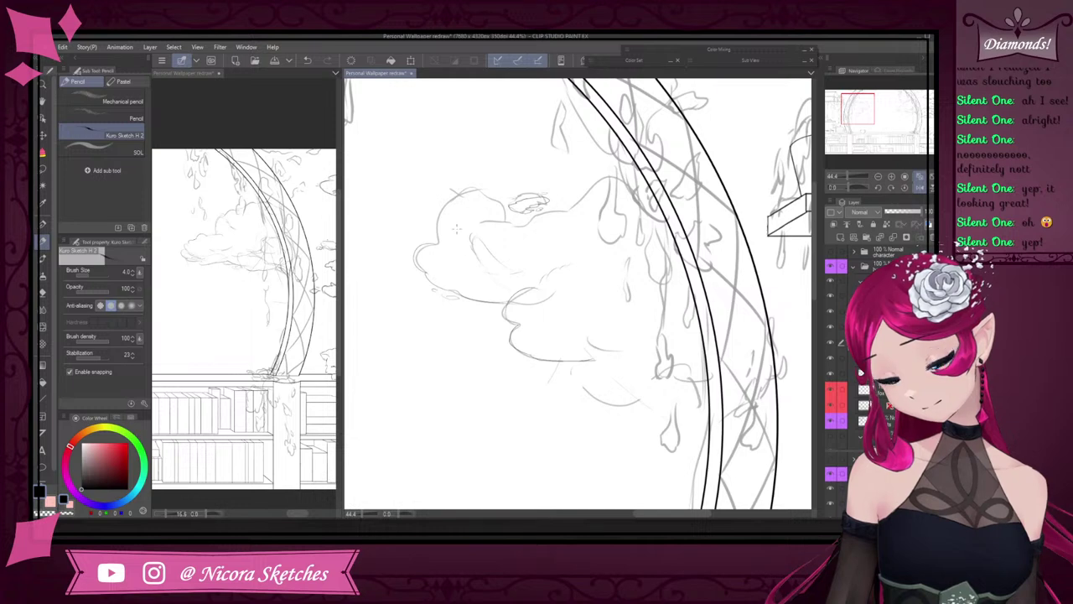
pyautogui.moveTo(437, 237); pyautogui.dragTo(449, 187)
pyautogui.hotkey('ctrl', 'z')
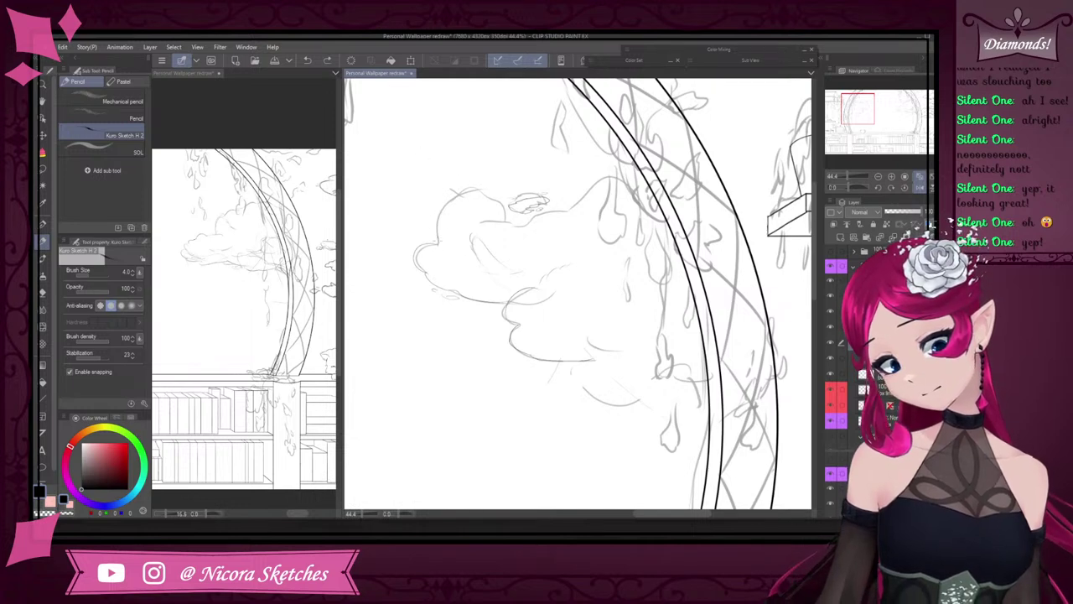
pyautogui.moveTo(434, 237)
pyautogui.mouseDown()
pyautogui.moveTo(475, 192)
pyautogui.moveTo(507, 219)
pyautogui.moveTo(552, 212)
pyautogui.moveTo(612, 176)
pyautogui.mouseUp()
pyautogui.hotkey('ctrl', 'z')
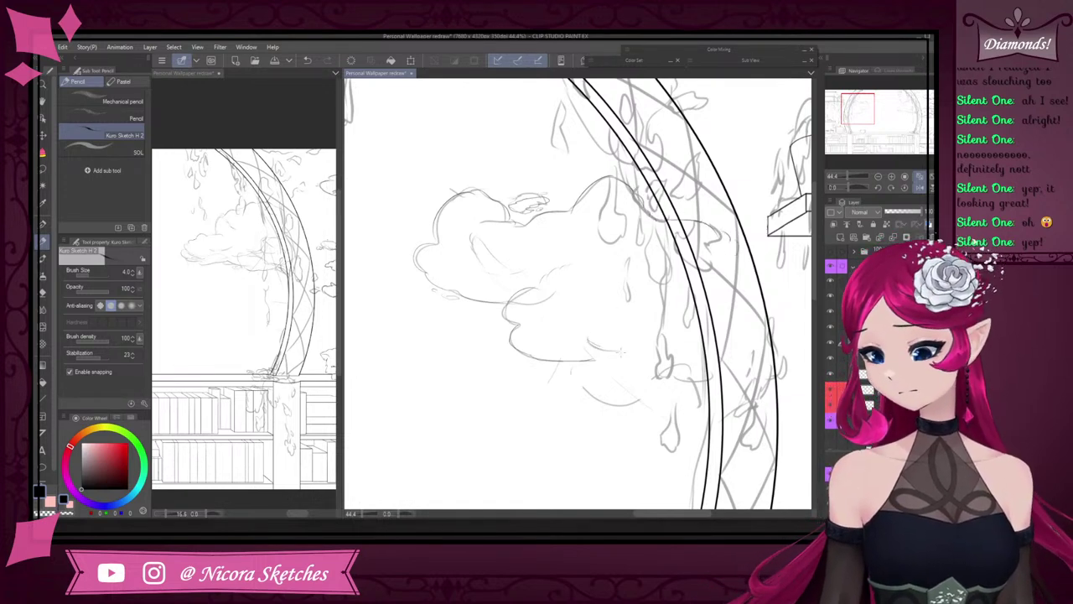
# - Draw the contour of the cloud's lower right side running into the arch frame and tidy the line ends
pyautogui.moveTo(589, 341)
pyautogui.mouseDown()
pyautogui.moveTo(669, 352)
pyautogui.moveTo(655, 383)
pyautogui.moveTo(704, 396)
pyautogui.moveTo(662, 393)
pyautogui.moveTo(701, 406)
pyautogui.mouseUp()
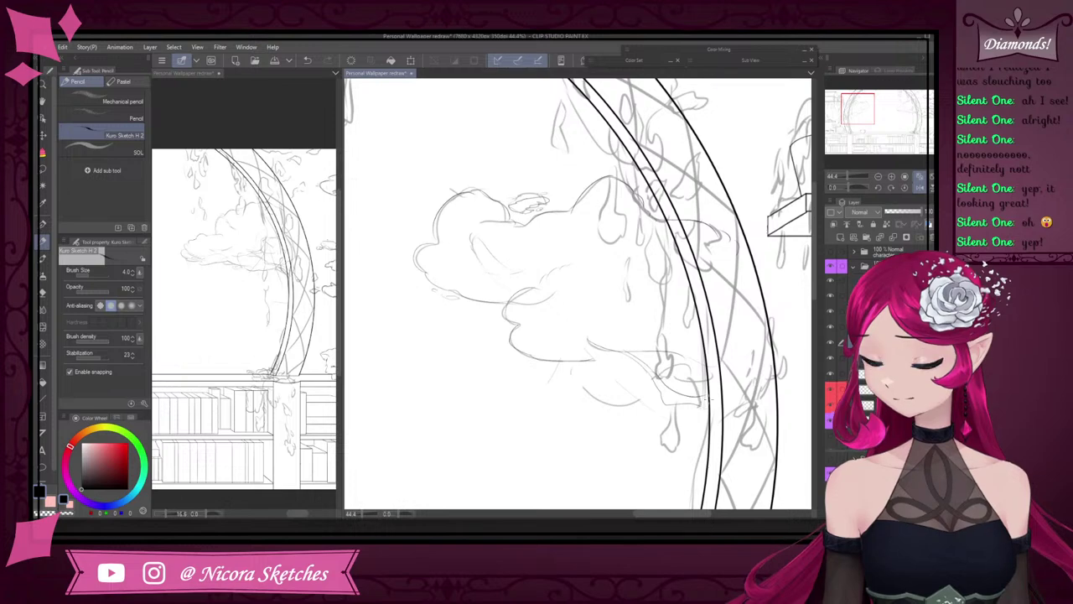
pyautogui.scroll(-5, 675, 325)
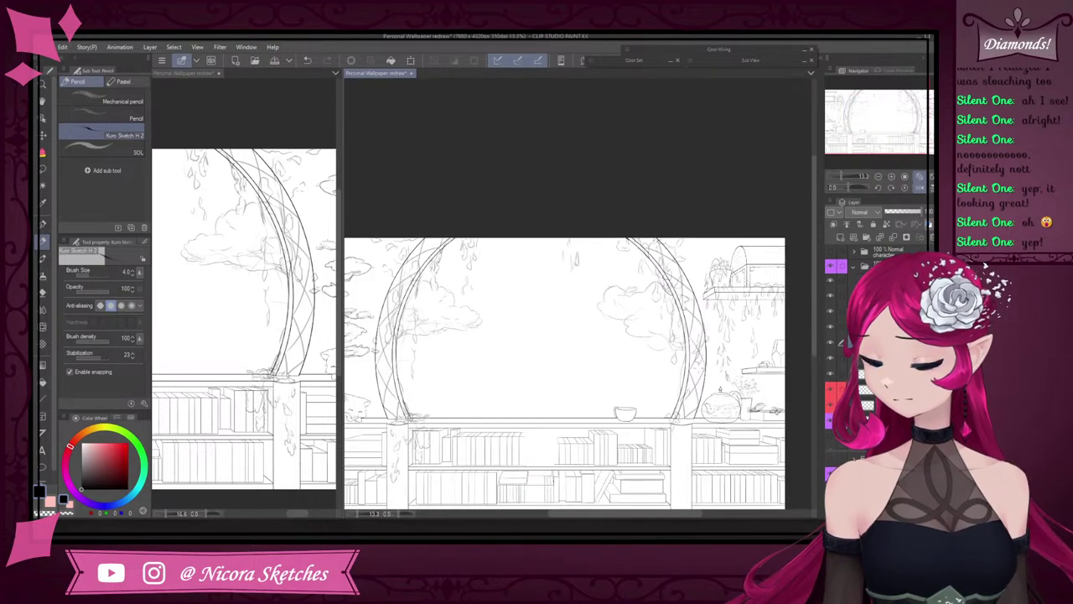
pyautogui.hotkey('ctrl', 'z')
pyautogui.scroll(5, 676, 331)
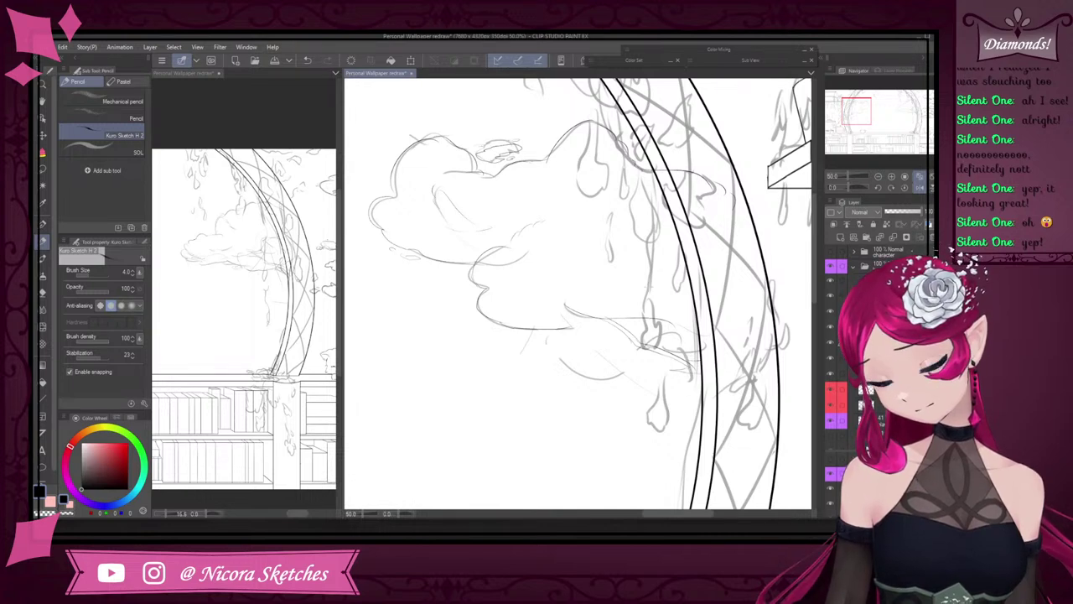
pyautogui.hotkey('ctrl', 'z')
pyautogui.moveTo(677, 359); pyautogui.dragTo(696, 367)
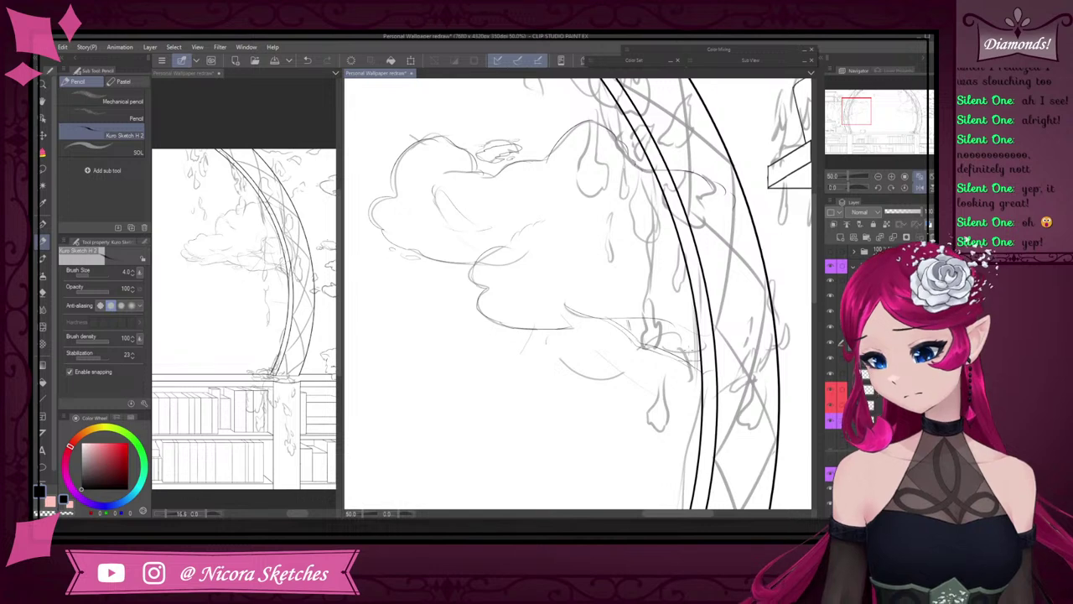
pyautogui.press('e')
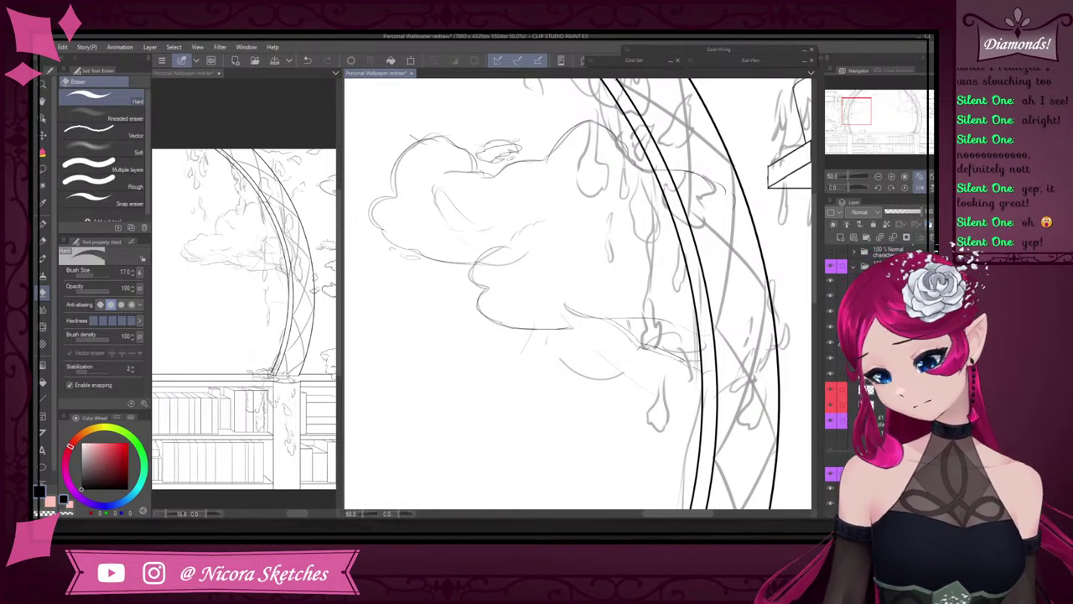
pyautogui.click(45, 241)
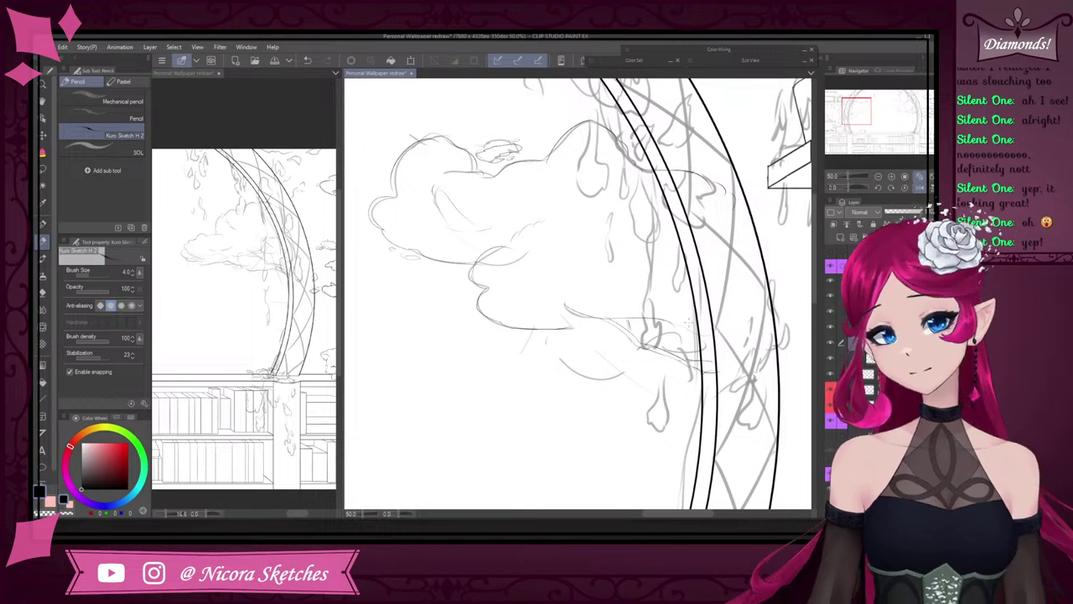
pyautogui.press('e')
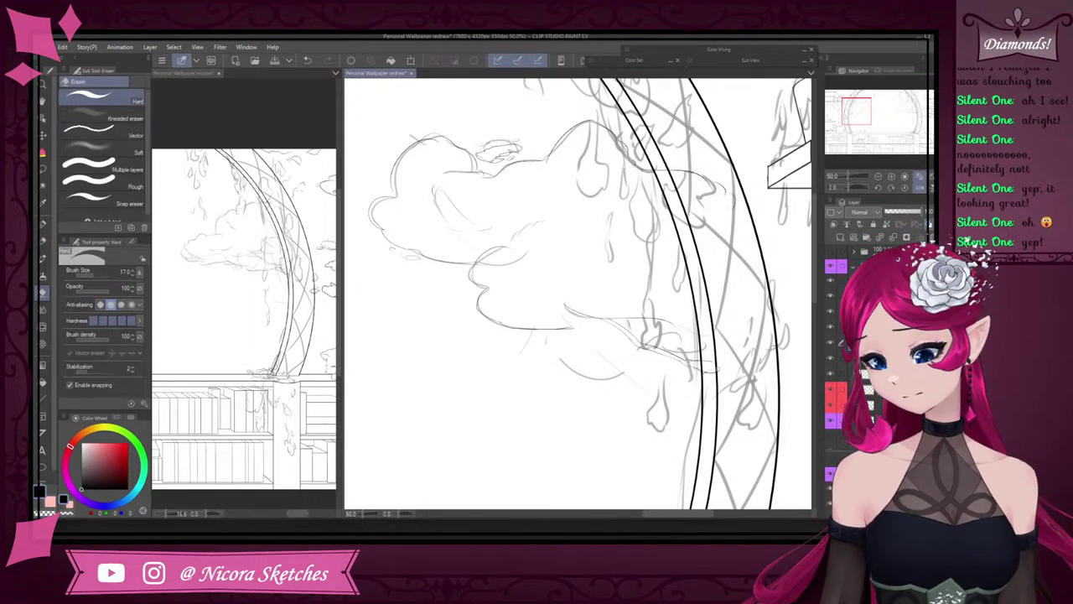
pyautogui.press('p')
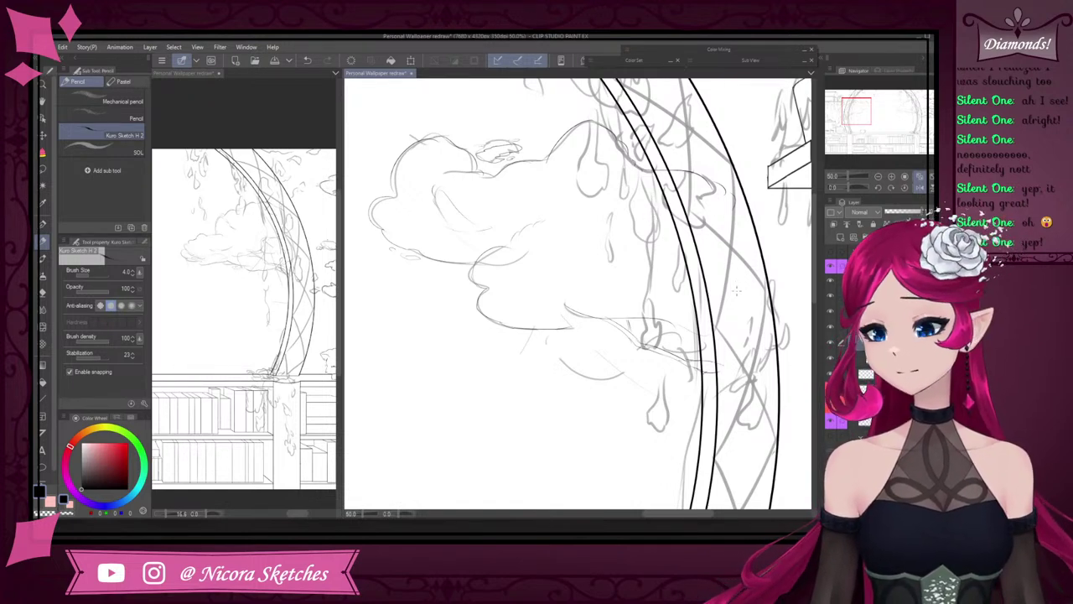
# - Sketch a small puff under the cloud's lower edge and carry its upper line across to the arch frame
pyautogui.moveTo(571, 328)
pyautogui.mouseDown()
pyautogui.moveTo(605, 325)
pyautogui.moveTo(545, 346)
pyautogui.moveTo(585, 361)
pyautogui.moveTo(643, 350)
pyautogui.mouseUp()
pyautogui.hotkey('ctrl', 'z')
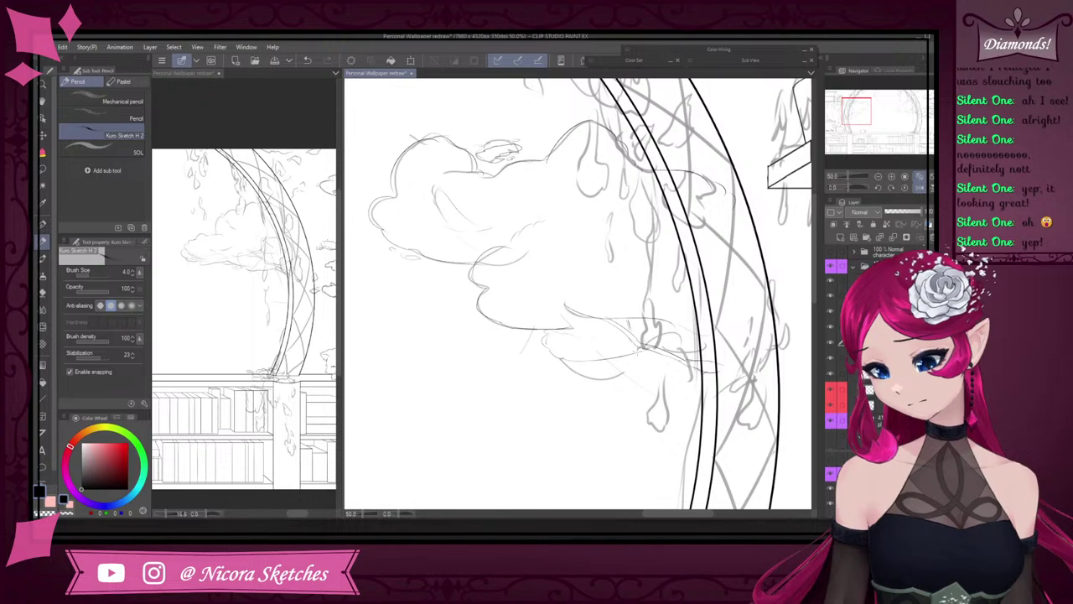
pyautogui.moveTo(643, 346); pyautogui.dragTo(713, 347)
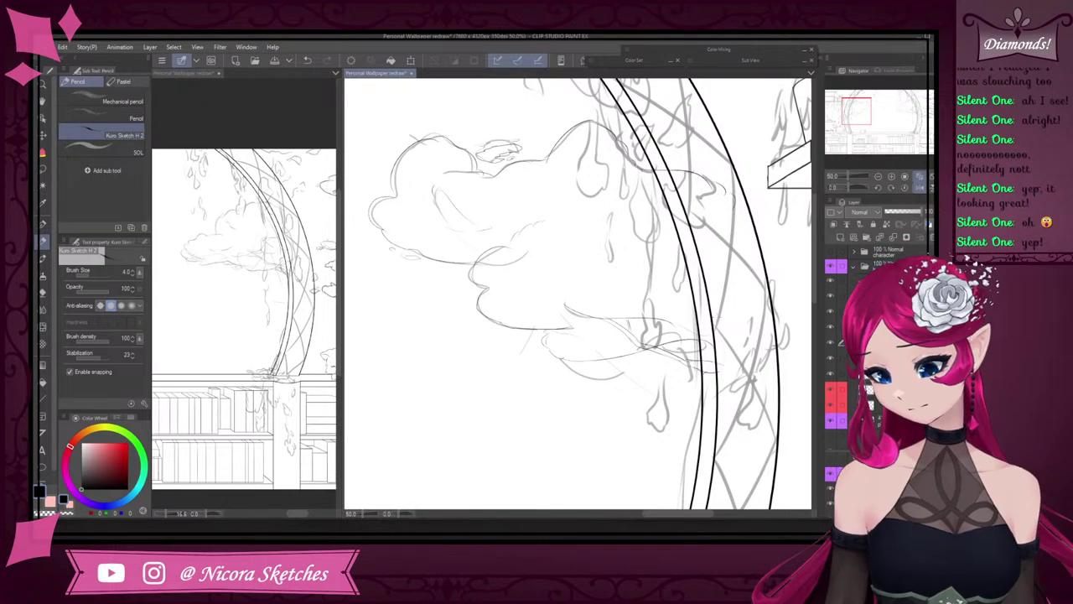
# - Draw a light broken inner contour down from the base of the cloud's peak beside the arch
pyautogui.scroll(-1, 665, 303)
pyautogui.hotkey('ctrl', '+')
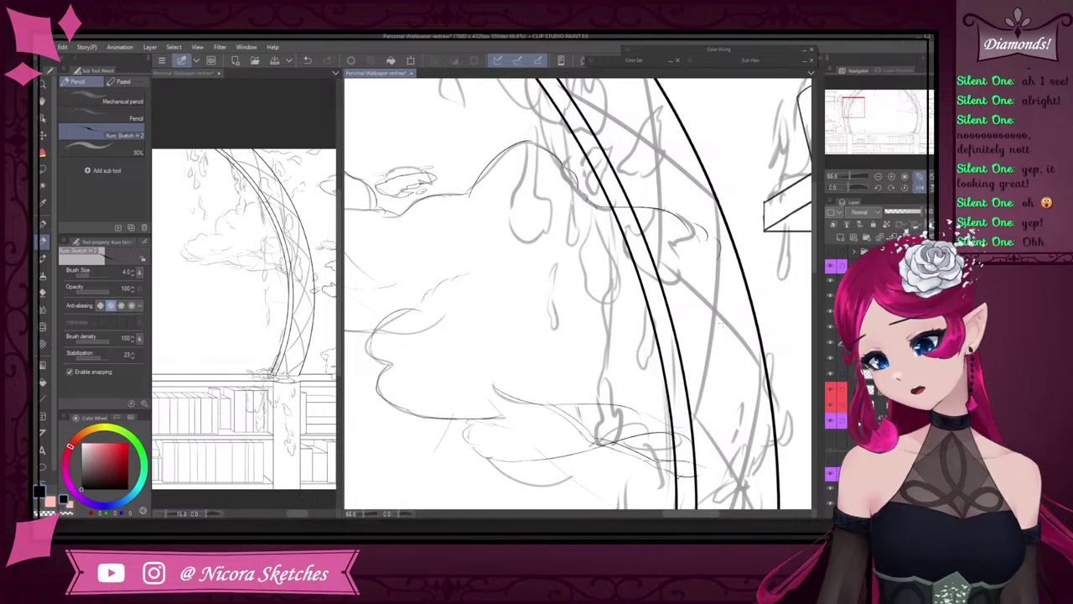
pyautogui.hotkey('ctrl', '+')
pyautogui.hotkey('ctrl', '+')
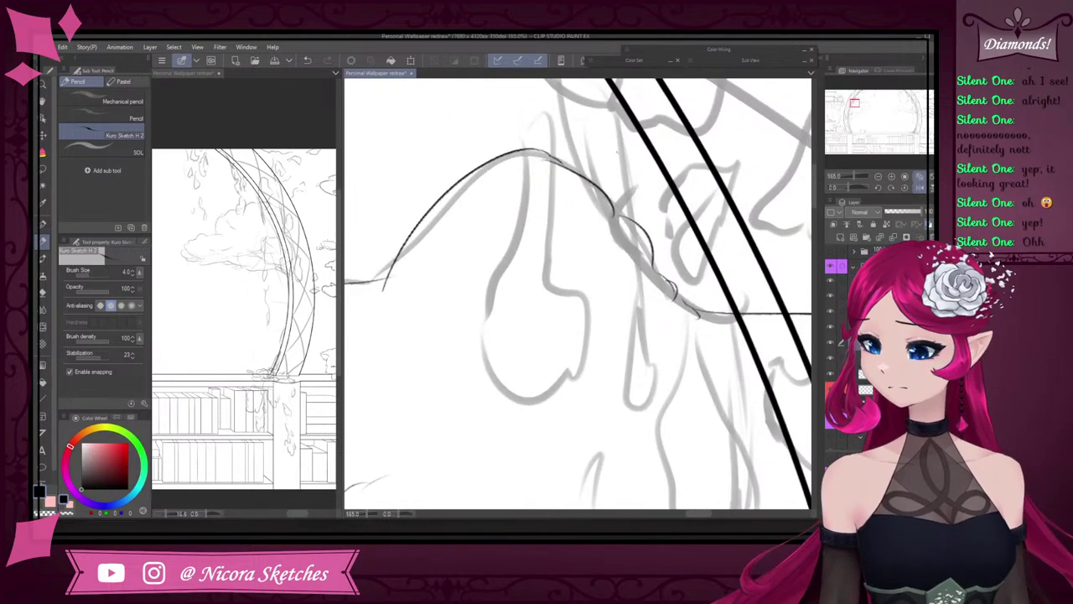
pyautogui.hotkey('ctrl', '+')
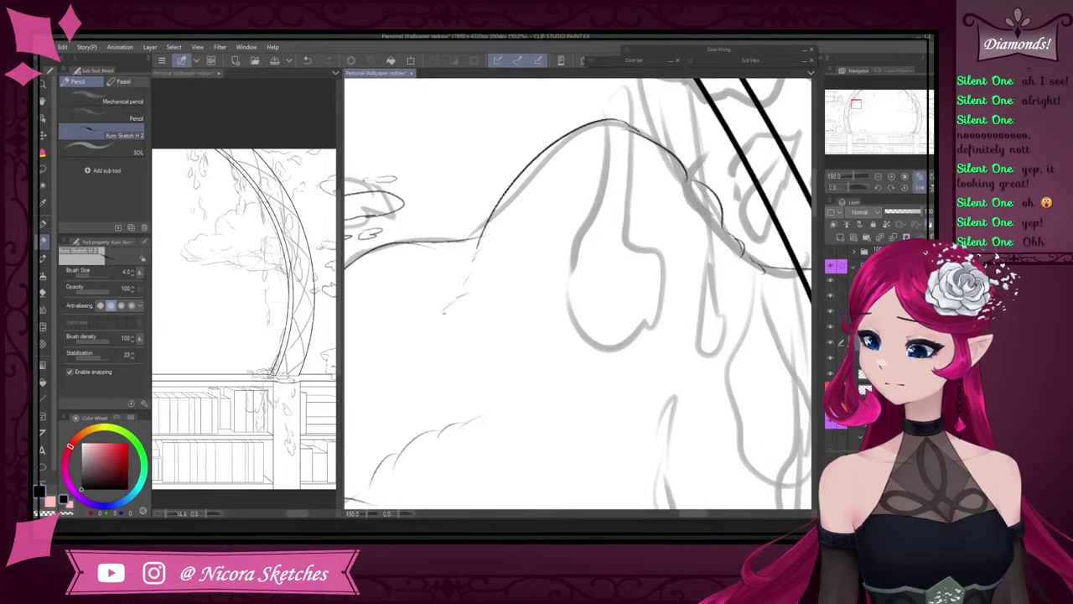
pyautogui.hotkey('ctrl', '-')
pyautogui.hotkey('ctrl', '-')
pyautogui.hotkey('ctrl', '-')
pyautogui.scroll(8, 565, 339)
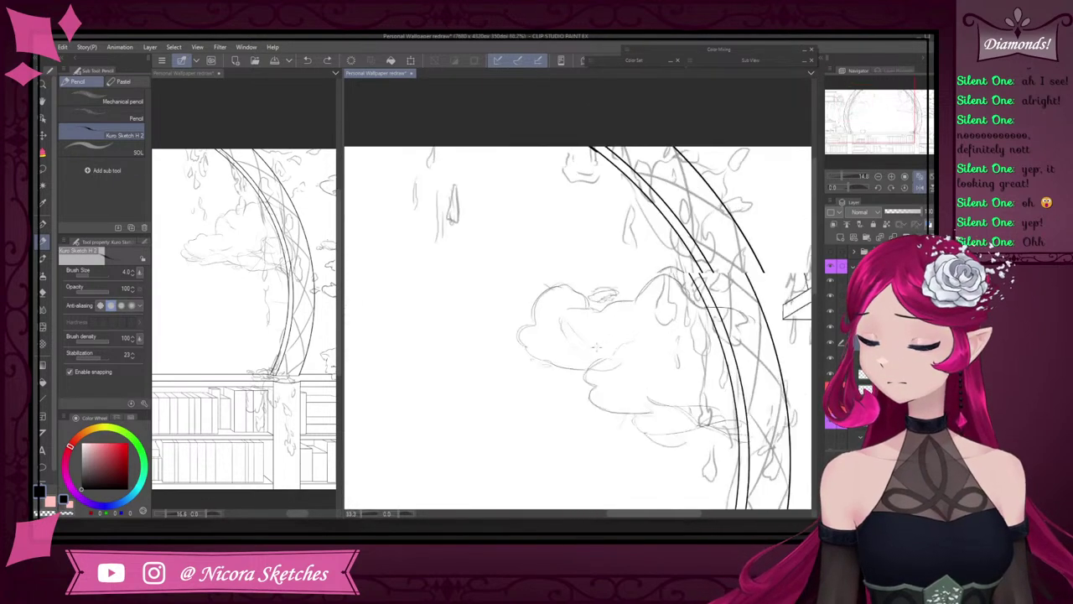
pyautogui.hotkey('ctrl', '-')
pyautogui.hotkey('ctrl', '-')
pyautogui.hotkey('ctrl', '-')
pyautogui.hotkey('ctrl', '-')
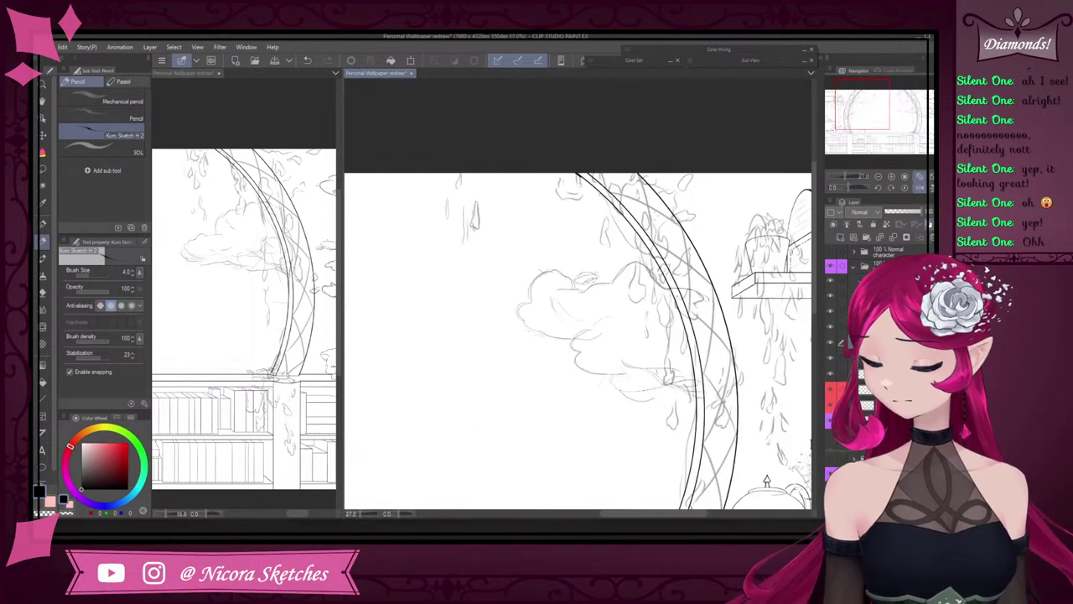
# - Hide the hanging-vine sketch and erase the overlapping lines where the small puff meets the strand under the cloud
pyautogui.click(831, 424)
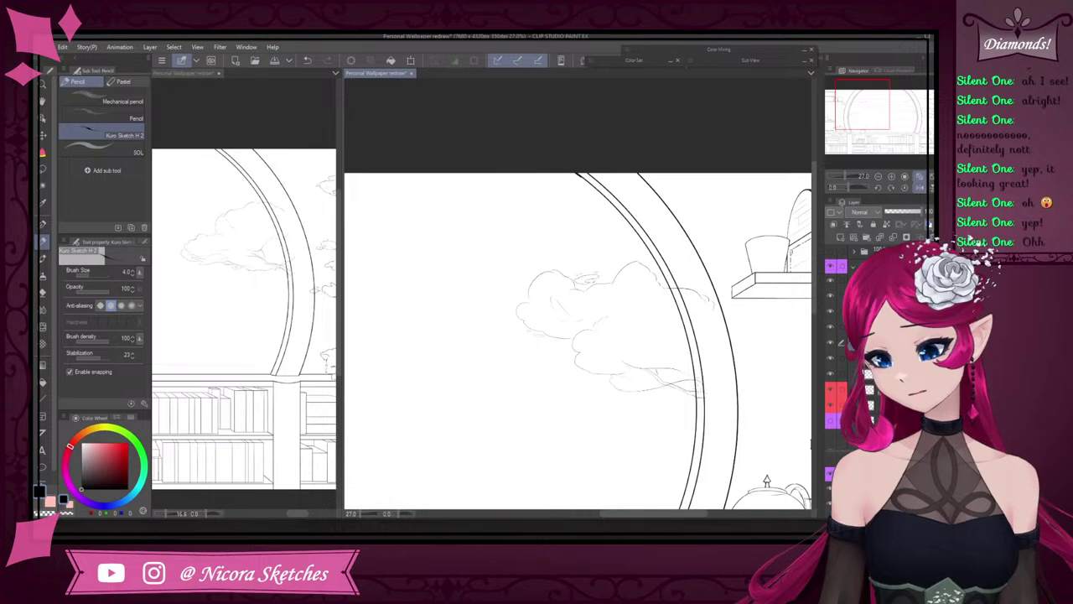
pyautogui.scroll(-3, 732, 364)
pyautogui.scroll(3, 725, 373)
pyautogui.press('e')
pyautogui.scroll(1, 689, 337)
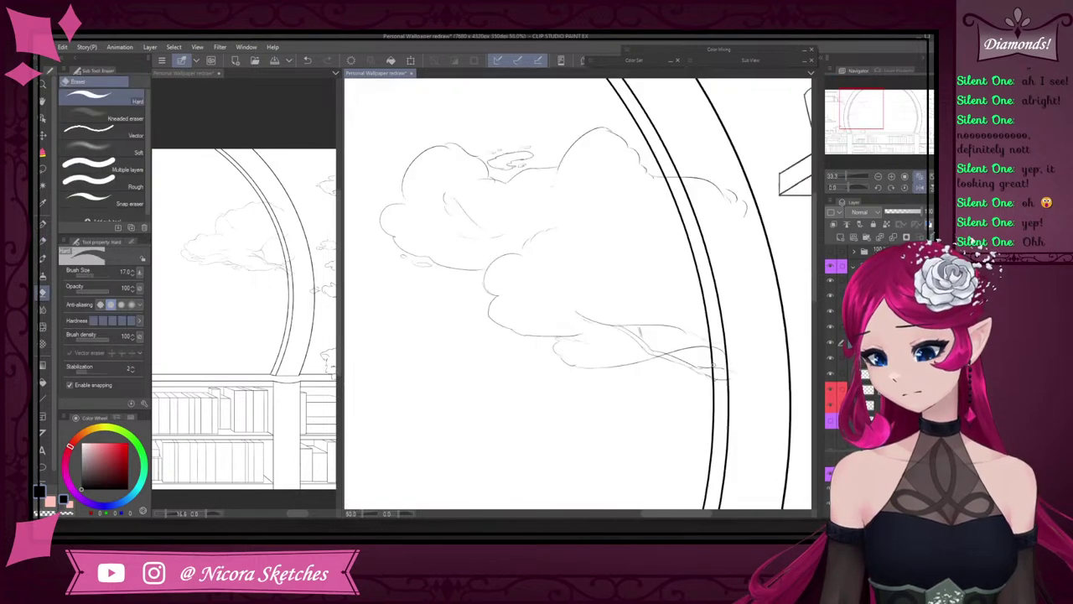
pyautogui.scroll(3, 712, 362)
pyautogui.moveTo(542, 346); pyautogui.dragTo(611, 365)
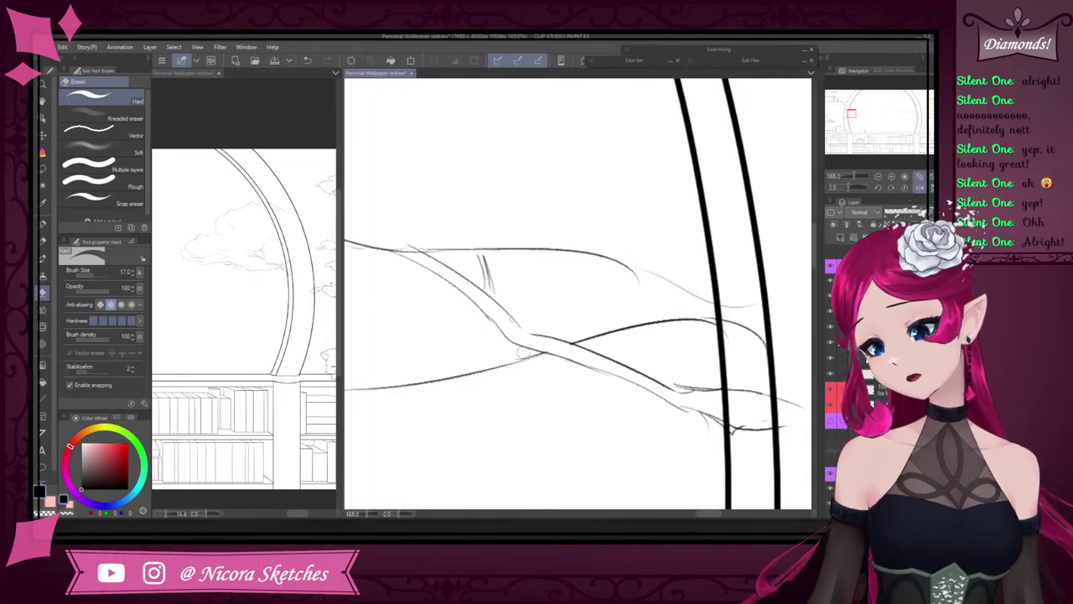
# - Erase the messy, overshooting line ends of the cloud's lower strand across the arch frame
pyautogui.click(42, 240)
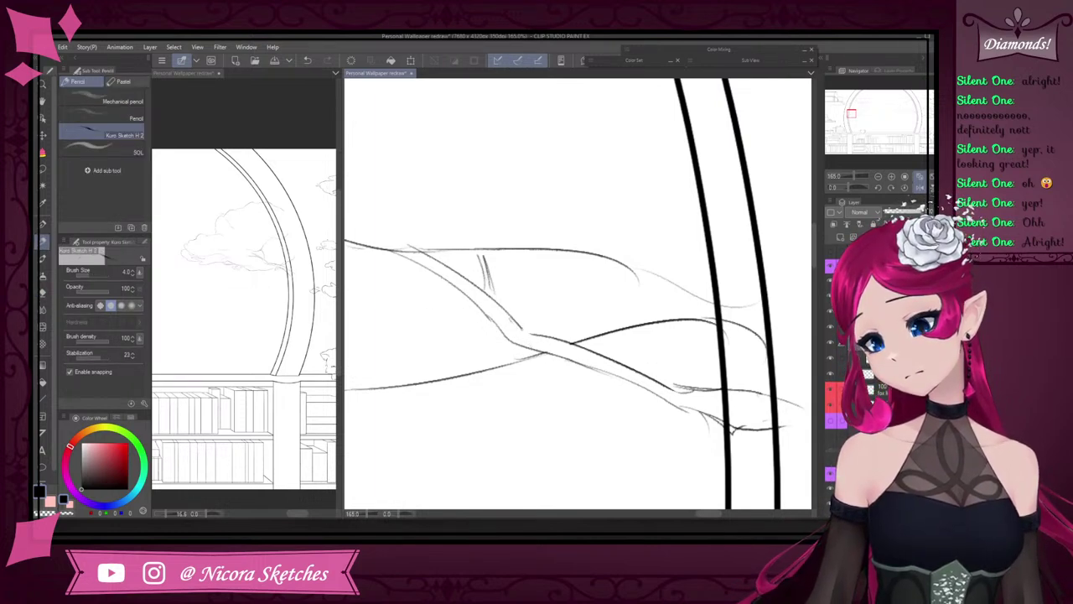
pyautogui.press('e')
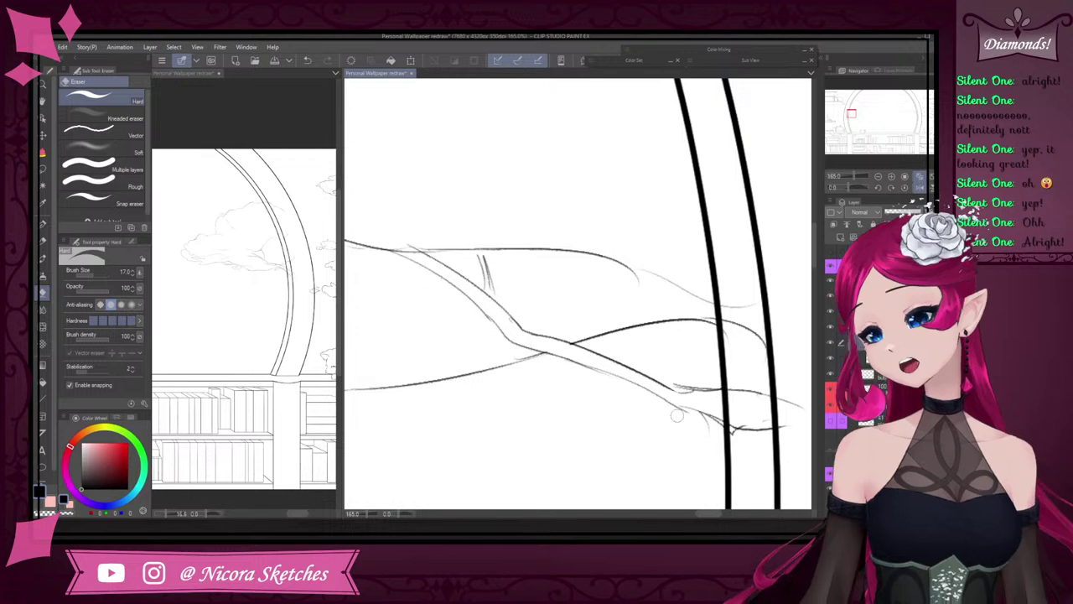
pyautogui.moveTo(675, 377); pyautogui.dragTo(801, 403)
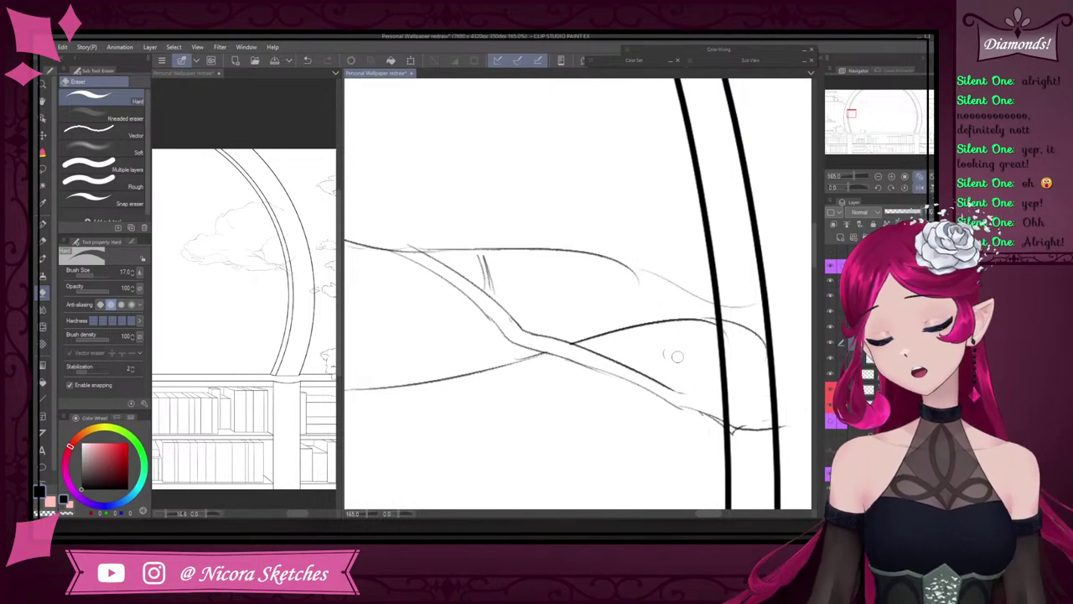
pyautogui.scroll(5, 677, 357)
pyautogui.scroll(-10, 677, 357)
pyautogui.scroll(6, 747, 401)
pyautogui.moveTo(630, 370)
pyautogui.mouseDown()
pyautogui.moveTo(730, 378)
pyautogui.moveTo(684, 397)
pyautogui.moveTo(722, 419)
pyautogui.mouseUp()
# - Redraw the lower strand's two edges as clean lines running into the arch frame
pyautogui.click(44, 248)
pyautogui.moveTo(621, 362); pyautogui.dragTo(709, 357)
pyautogui.moveTo(627, 381); pyautogui.dragTo(698, 387)
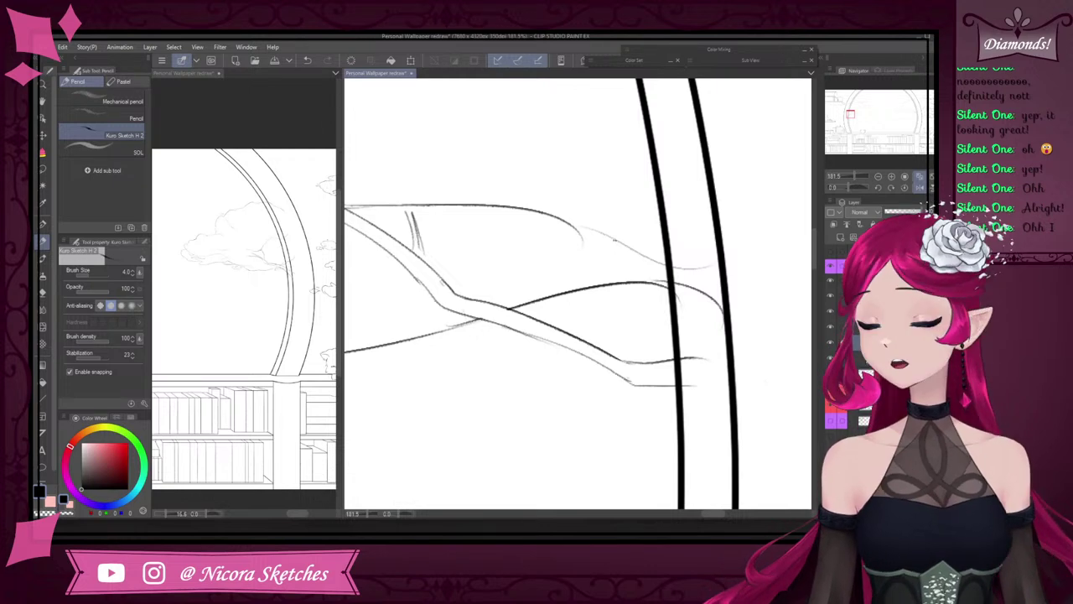
pyautogui.moveTo(462, 305); pyautogui.dragTo(548, 339)
pyautogui.scroll(-5, 666, 338)
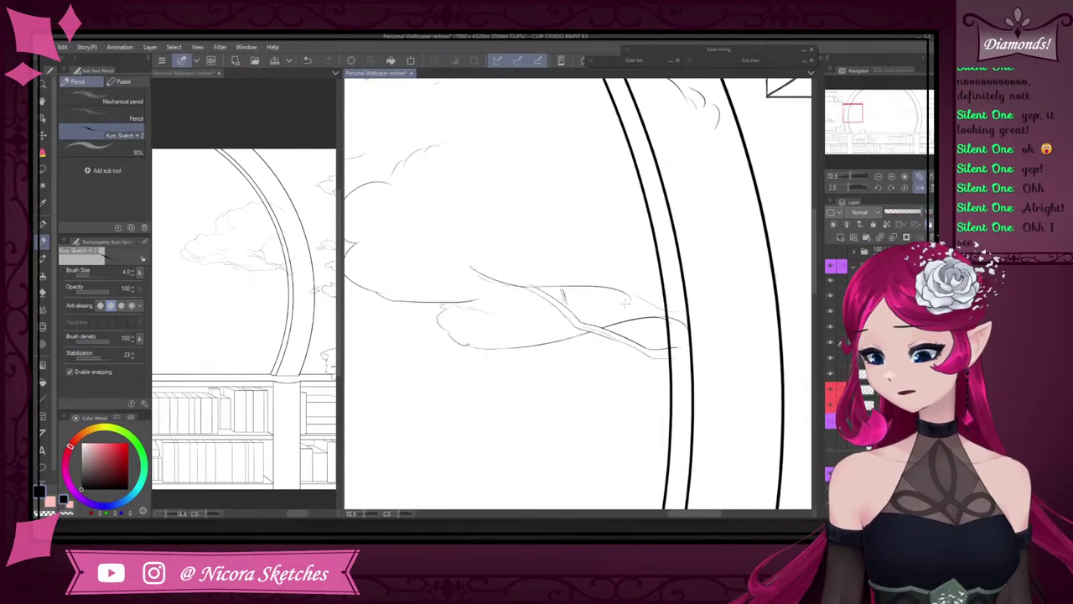
pyautogui.hotkey('ctrl', 'z')
# - Retrace the cloud's flat lower edge above the small puff with a short pencil line
pyautogui.scroll(-5, 574, 256)
pyautogui.scroll(5, 521, 254)
pyautogui.scroll(5, 545, 307)
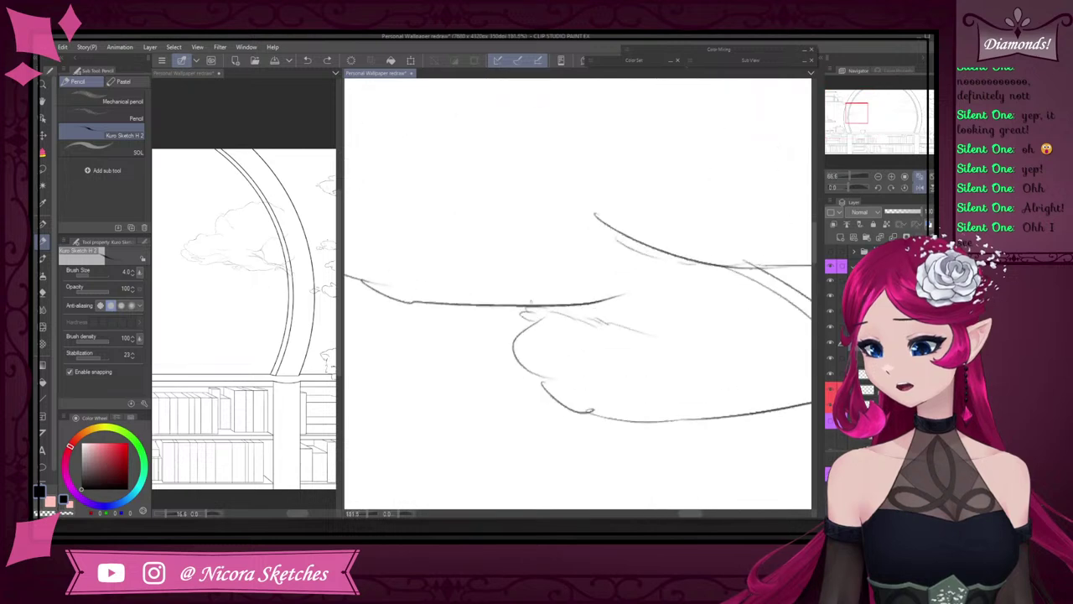
pyautogui.moveTo(526, 307); pyautogui.dragTo(589, 307)
pyautogui.scroll(-5, 641, 289)
pyautogui.scroll(2, 630, 207)
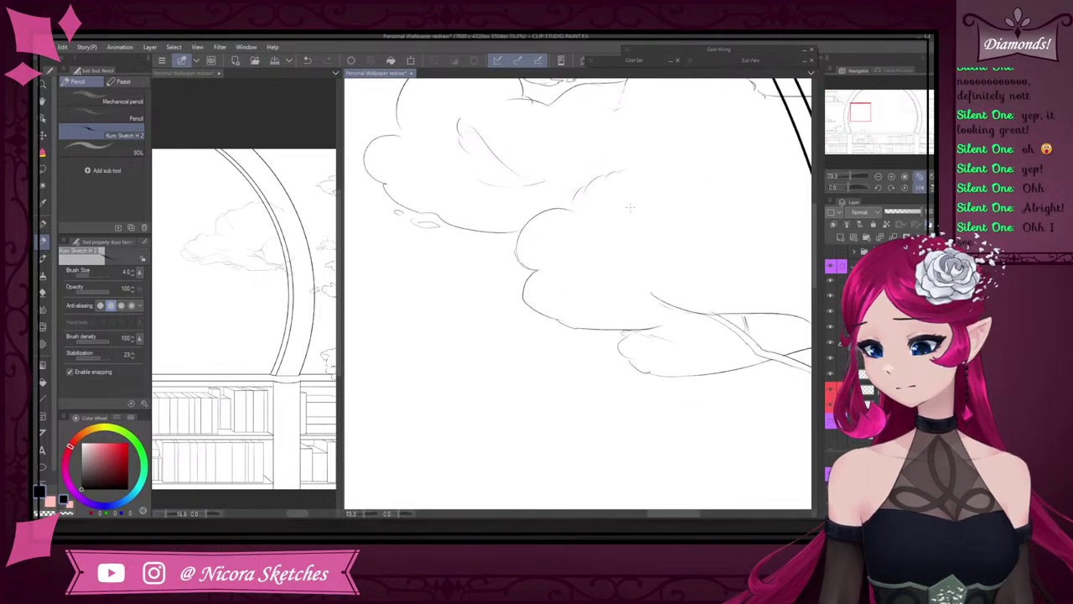
# - Examine the clouds on both sides of the arch together to compare their shapes and balance
pyautogui.scroll(-2, 670, 176)
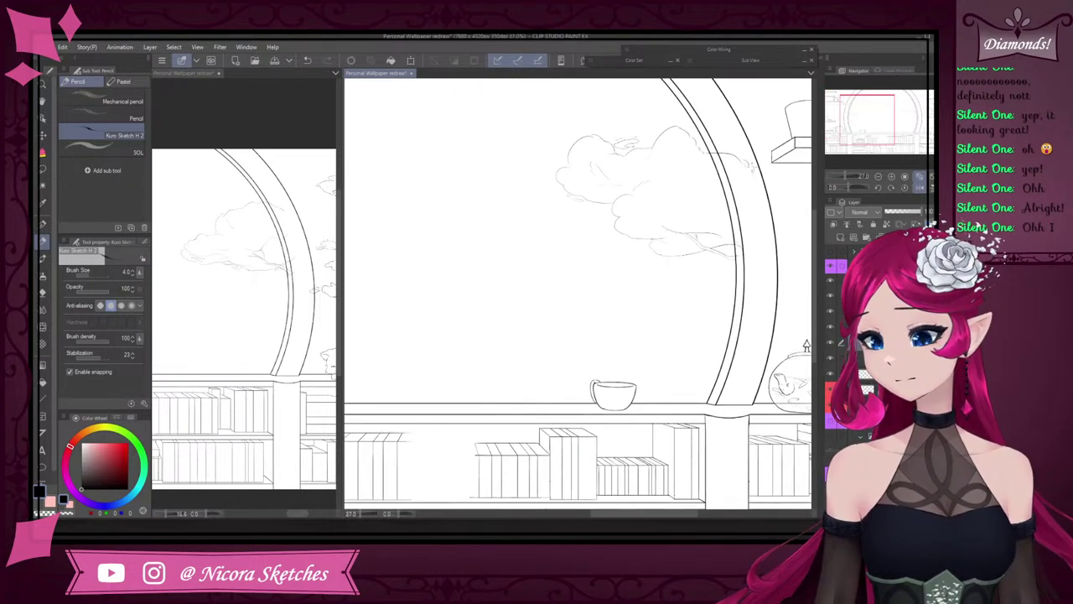
pyautogui.scroll(-4, 681, 196)
pyautogui.scroll(3, 680, 195)
pyautogui.scroll(-2, 681, 195)
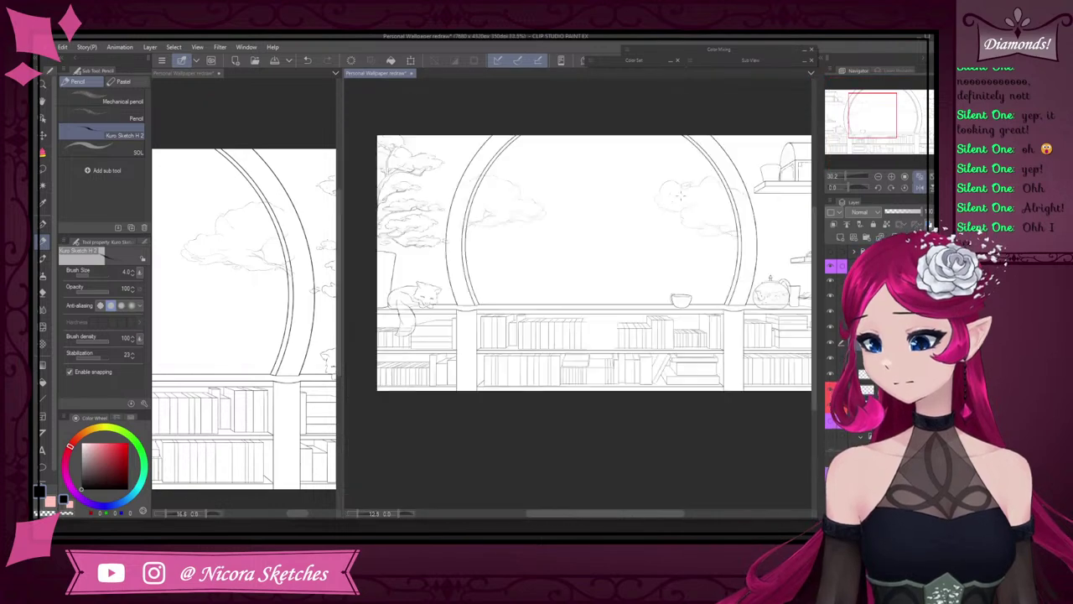
pyautogui.scroll(3, 681, 196)
pyautogui.scroll(-2, 670, 210)
pyautogui.scroll(2, 663, 228)
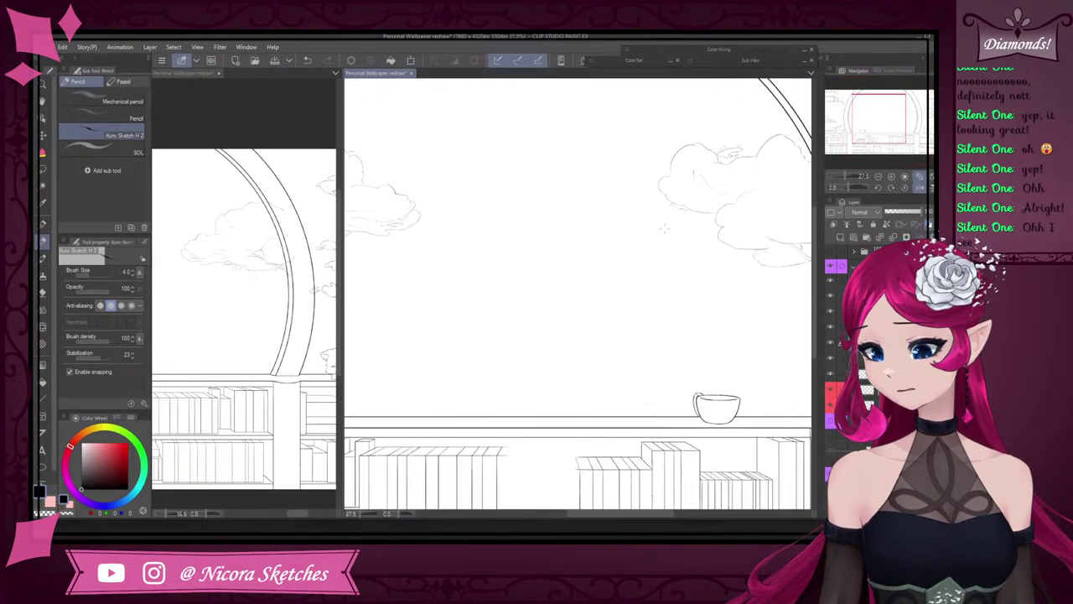
pyautogui.scroll(-3, 663, 228)
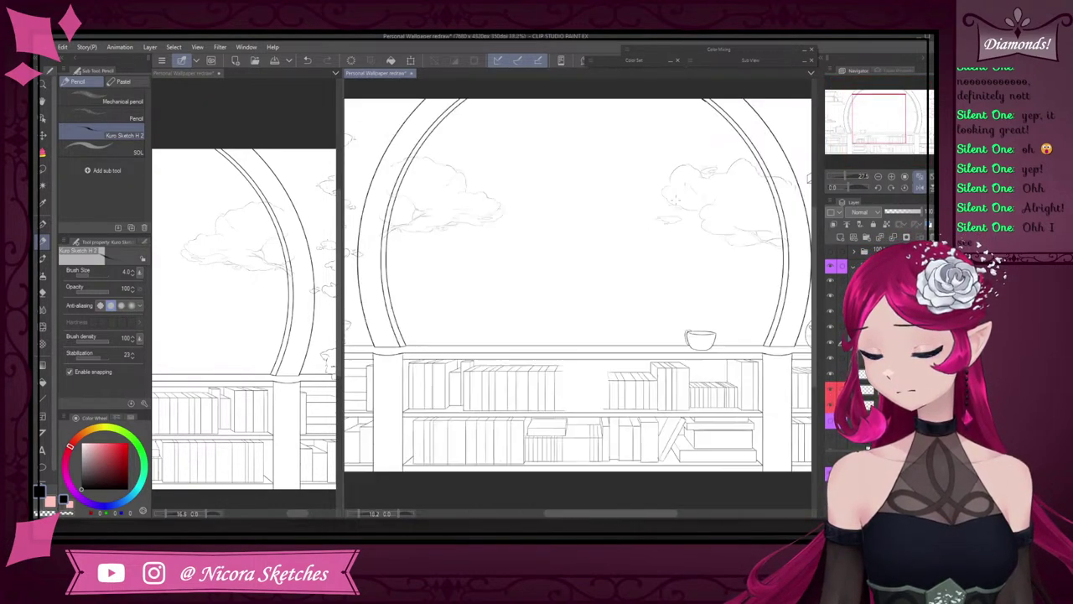
pyautogui.scroll(2, 714, 181)
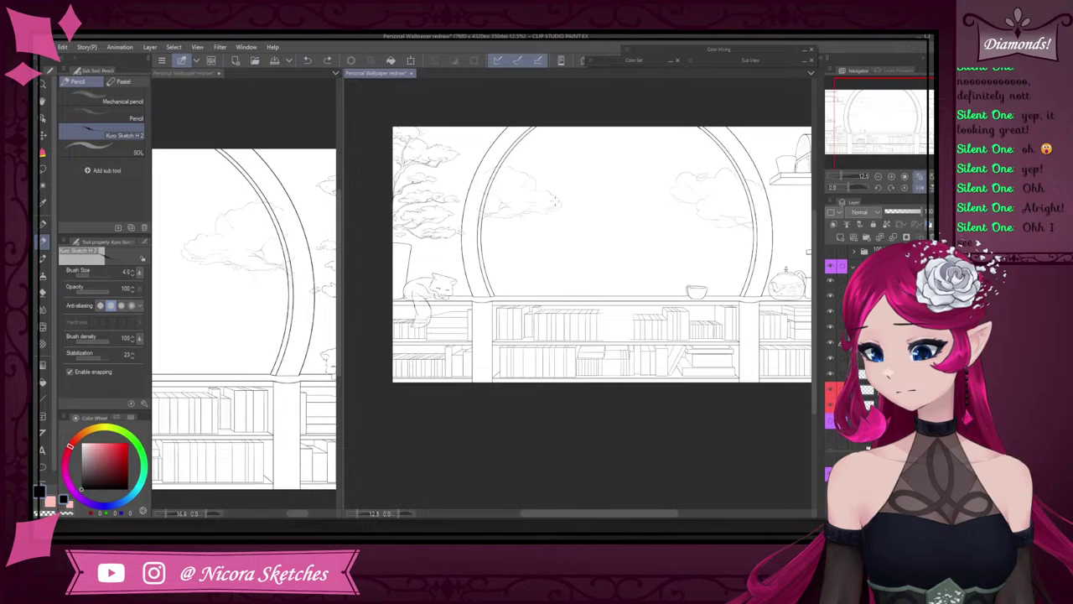
# - Draw small flat wisps just beneath the lower edge of the opposite cloud, near the arch frame
pyautogui.scroll(4, 555, 202)
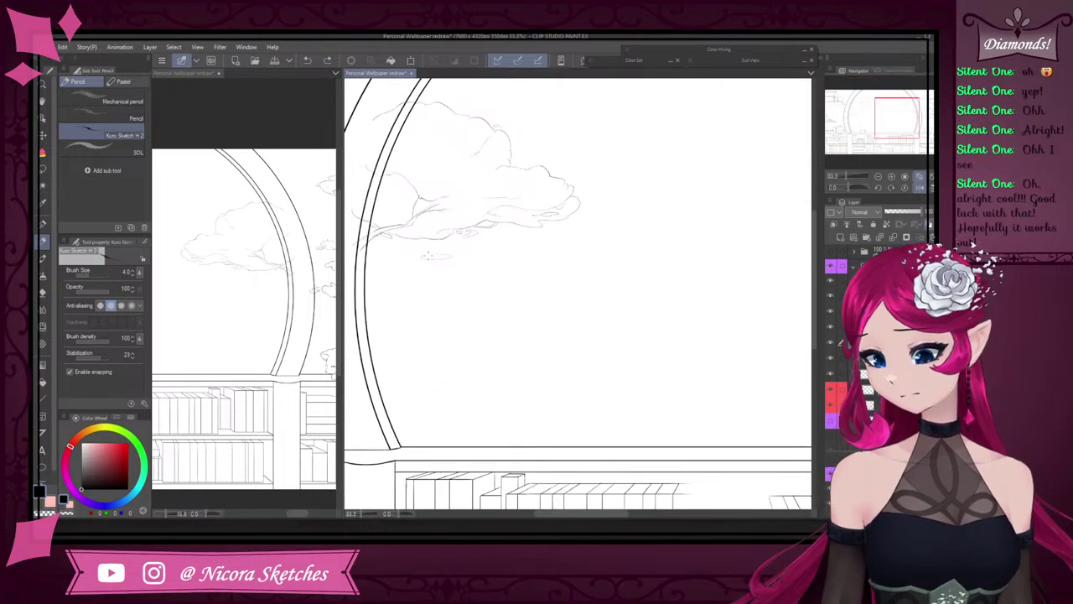
pyautogui.moveTo(427, 255); pyautogui.dragTo(428, 246)
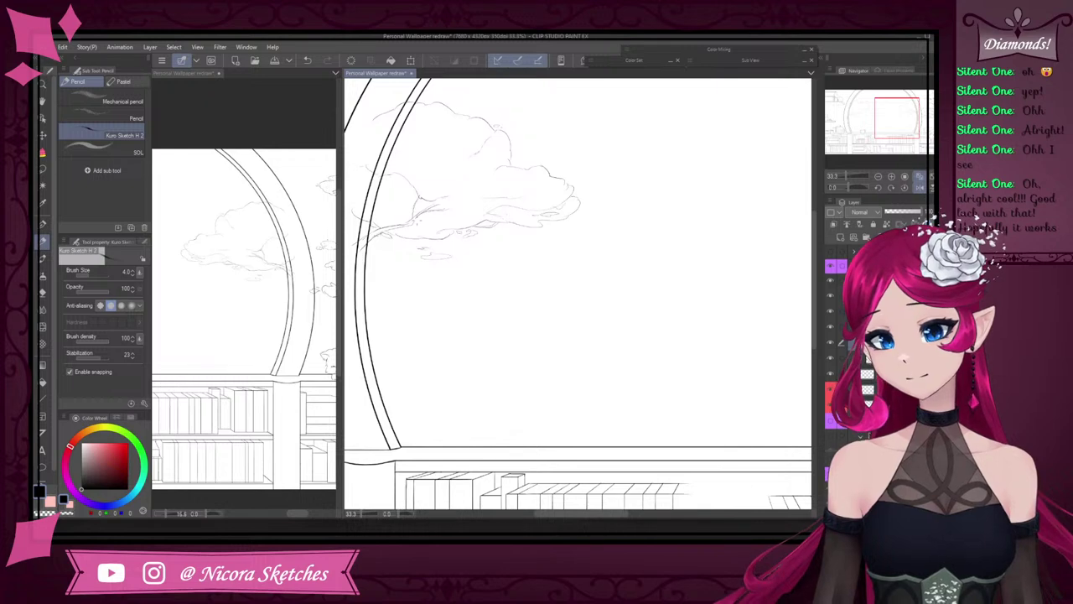
pyautogui.scroll(4, 439, 230)
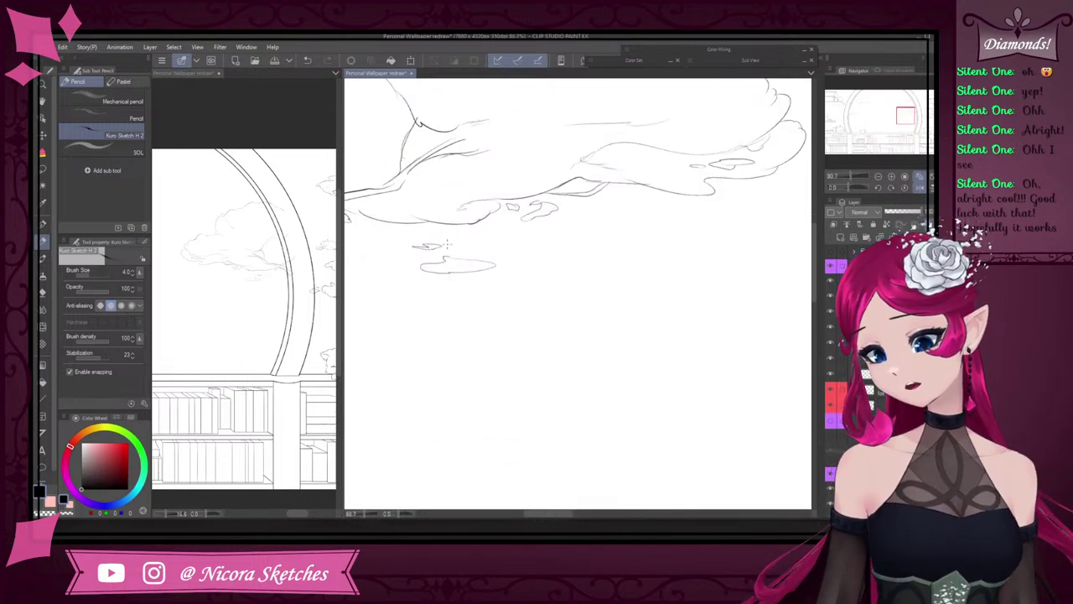
pyautogui.scroll(-6, 444, 245)
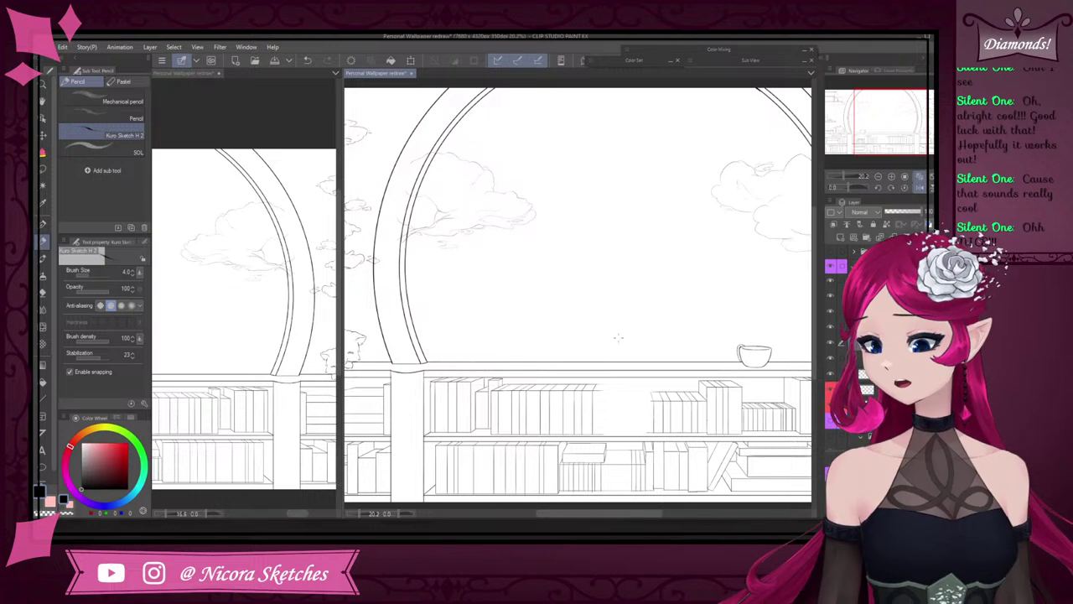
pyautogui.scroll(-5, 625, 334)
pyautogui.scroll(2, 666, 363)
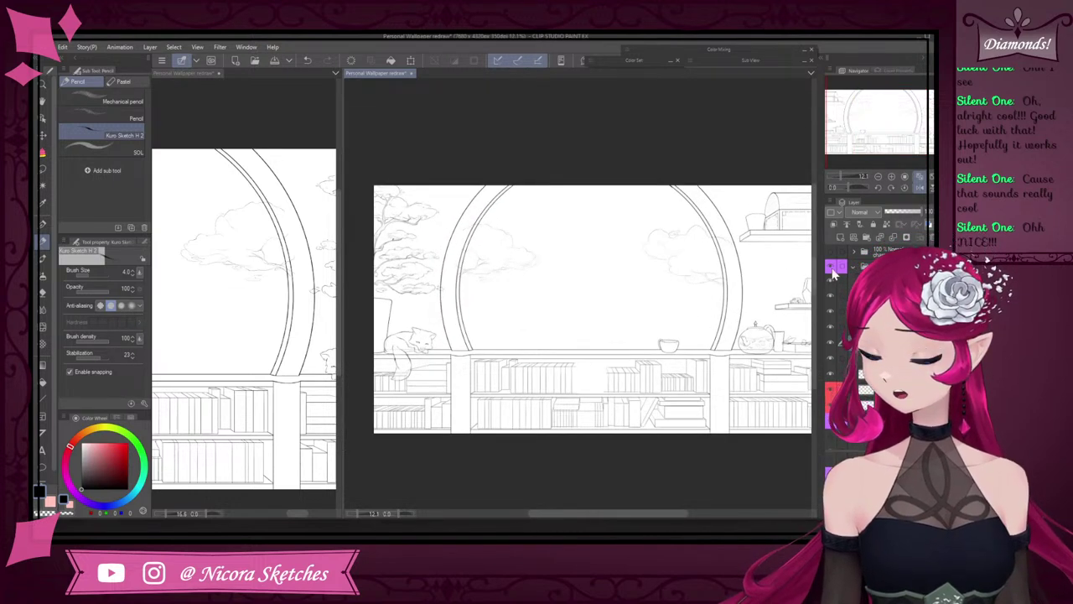
# - Flip the canvas view horizontally and nudge the cloud's line ends farther into the arch frame with Liquify at brush size 500
pyautogui.click(919, 188)
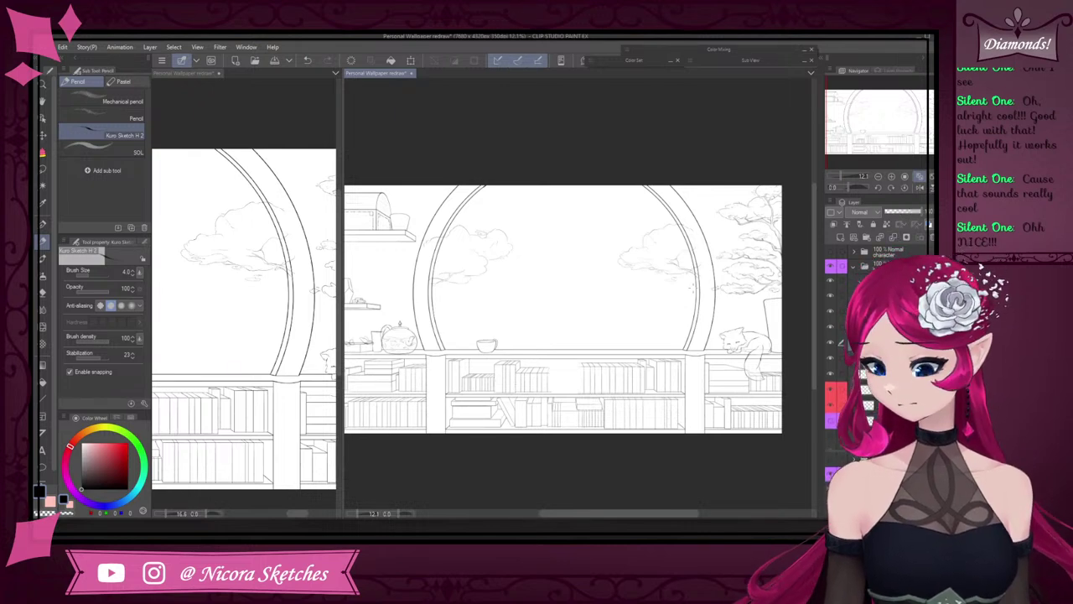
pyautogui.scroll(5, 729, 270)
pyautogui.scroll(1, 729, 270)
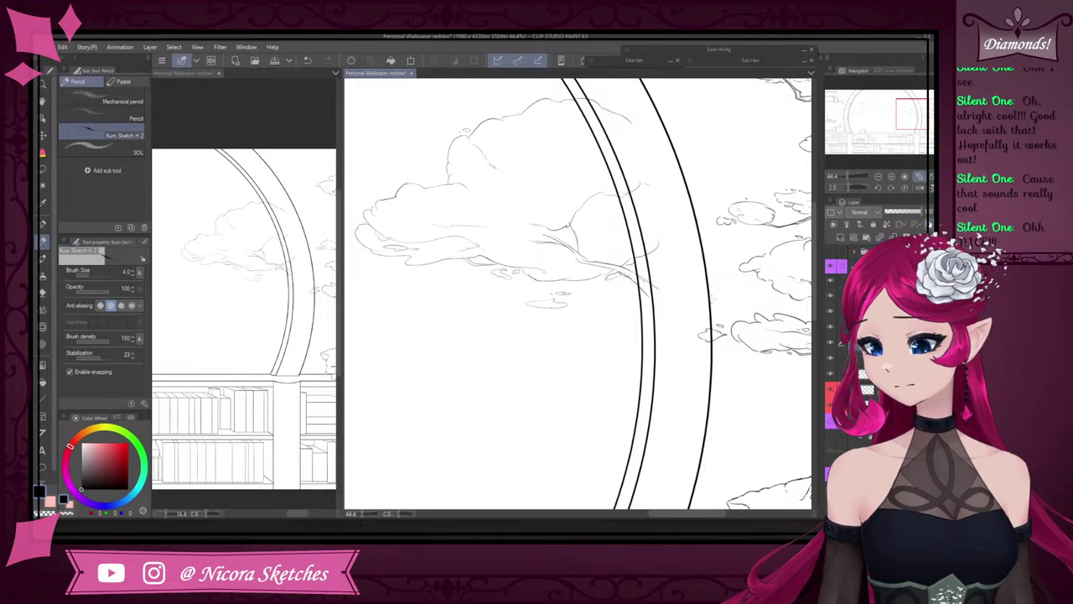
pyautogui.scroll(-1, 694, 265)
pyautogui.click(43, 326)
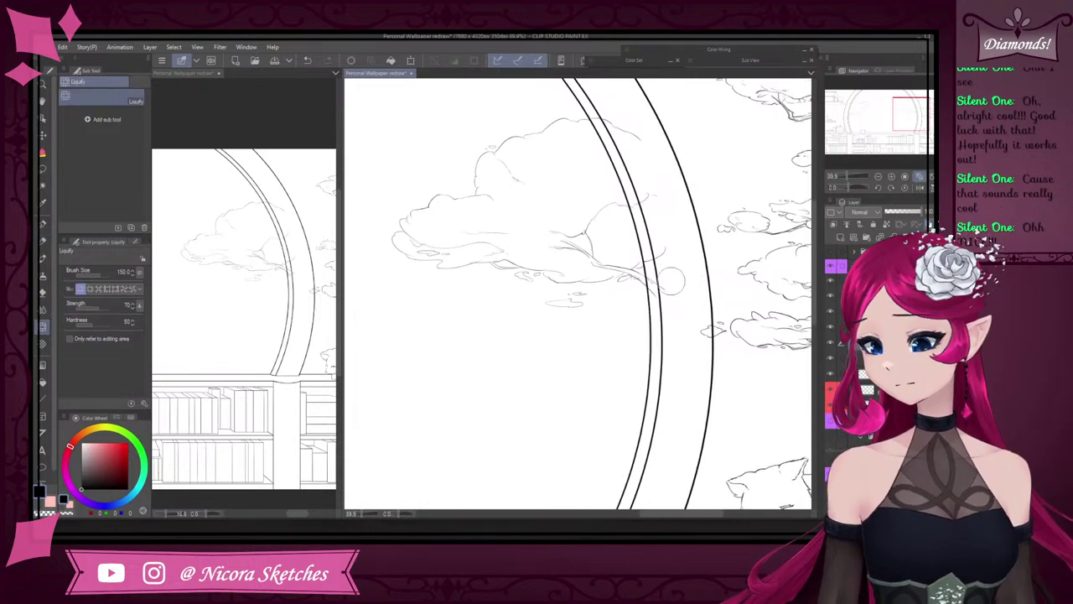
pyautogui.press(']')
pyautogui.press(']')
pyautogui.press(']')
pyautogui.press(']')
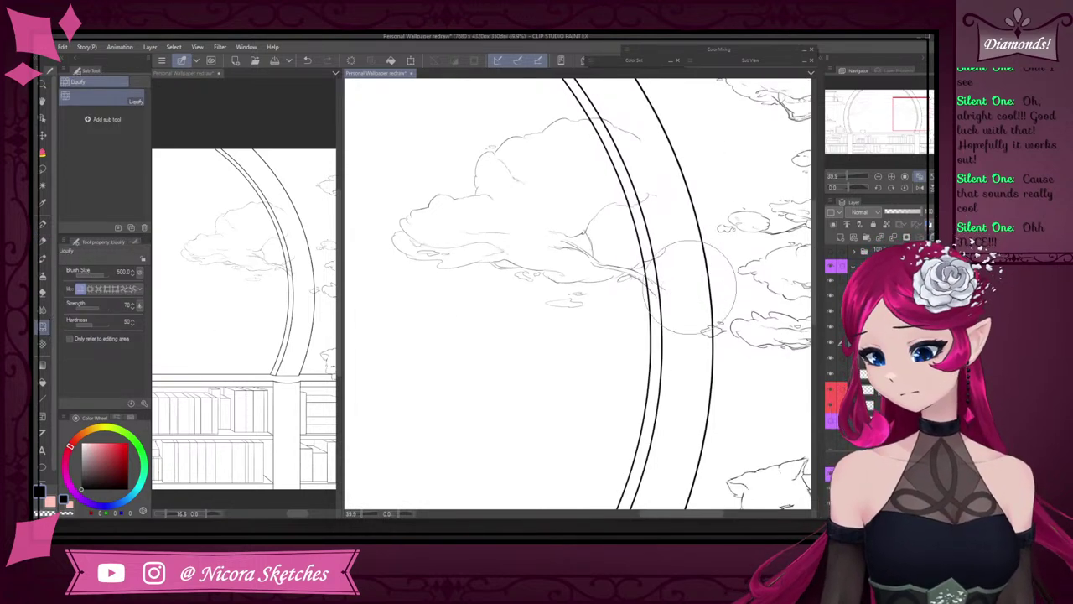
pyautogui.press(']')
pyautogui.press(']')
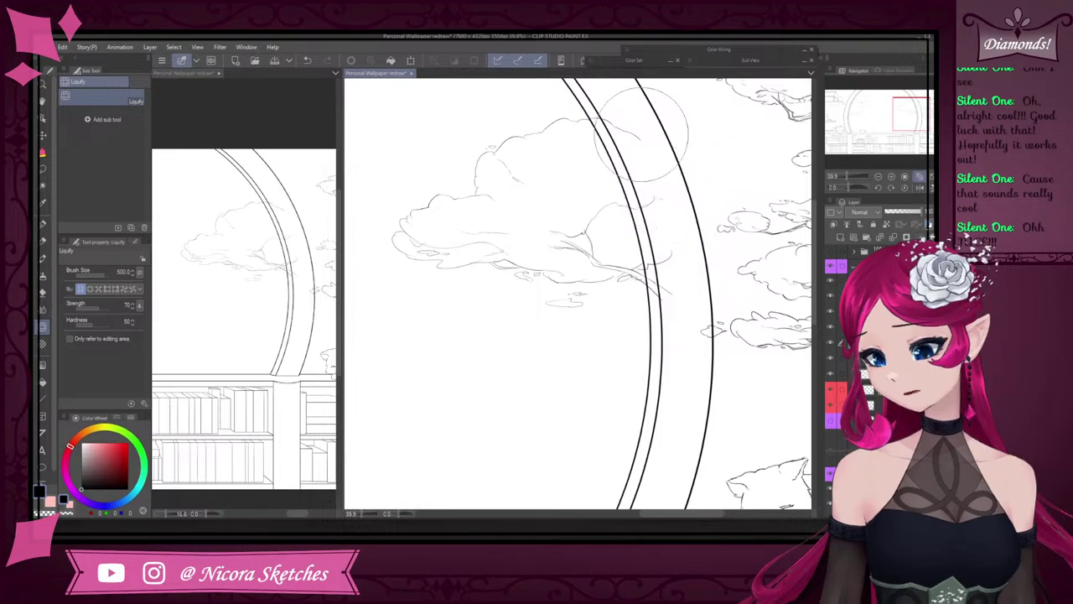
# - Liquify the lower strand of the cloud on the teapot side, pushing its ends upward inside the arch frame
pyautogui.scroll(-5, 567, 206)
pyautogui.scroll(5, 469, 201)
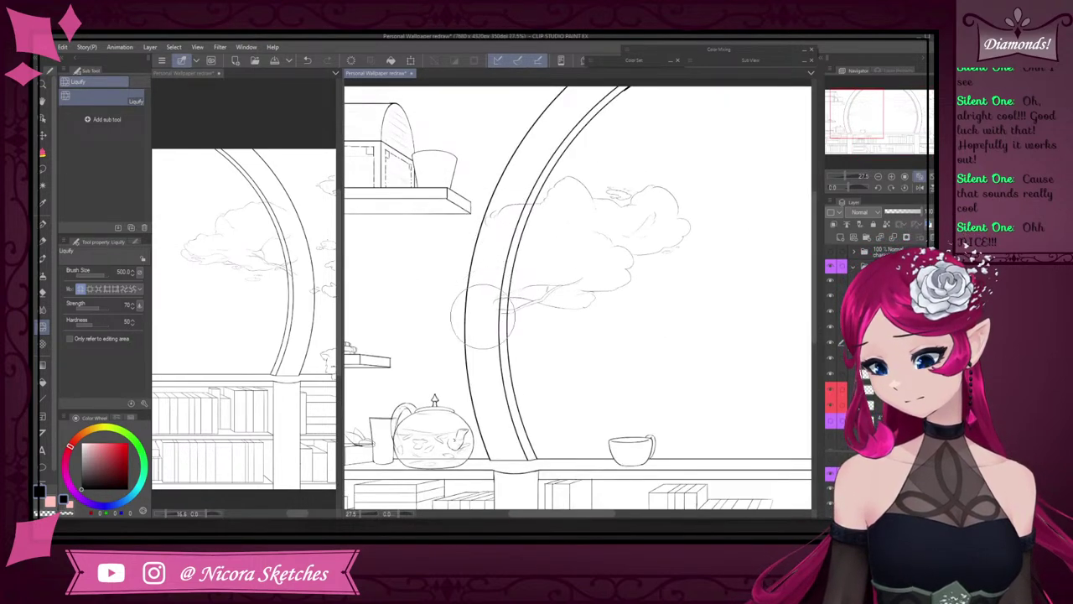
pyautogui.moveTo(489, 315)
pyautogui.mouseDown()
pyautogui.moveTo(479, 317)
pyautogui.moveTo(480, 295)
pyautogui.mouseUp()
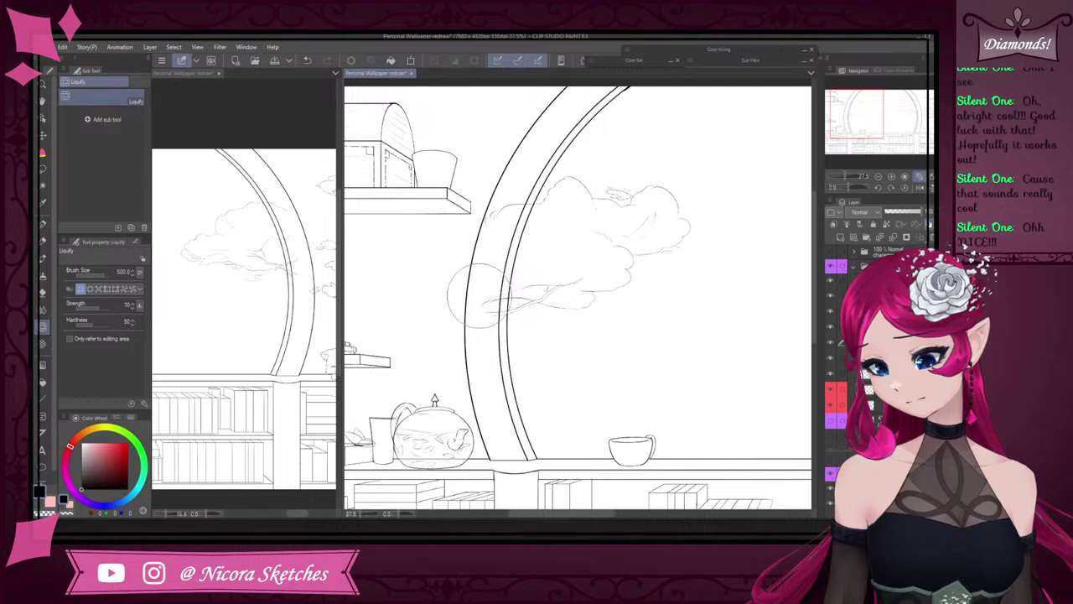
pyautogui.scroll(-3, 474, 293)
pyautogui.scroll(-1, 768, 251)
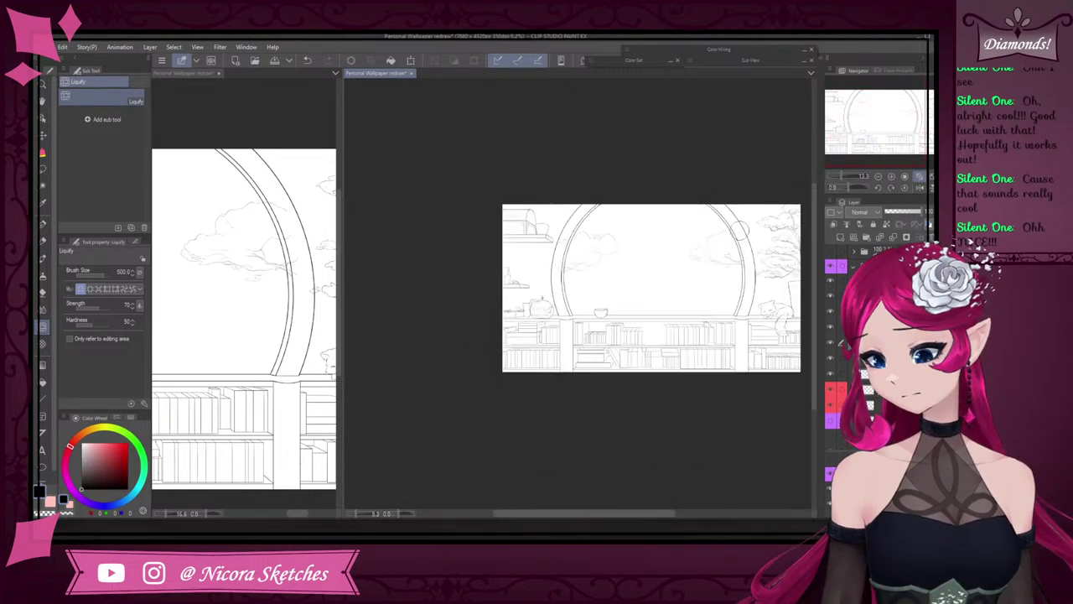
pyautogui.scroll(3, 754, 248)
pyautogui.click(46, 240)
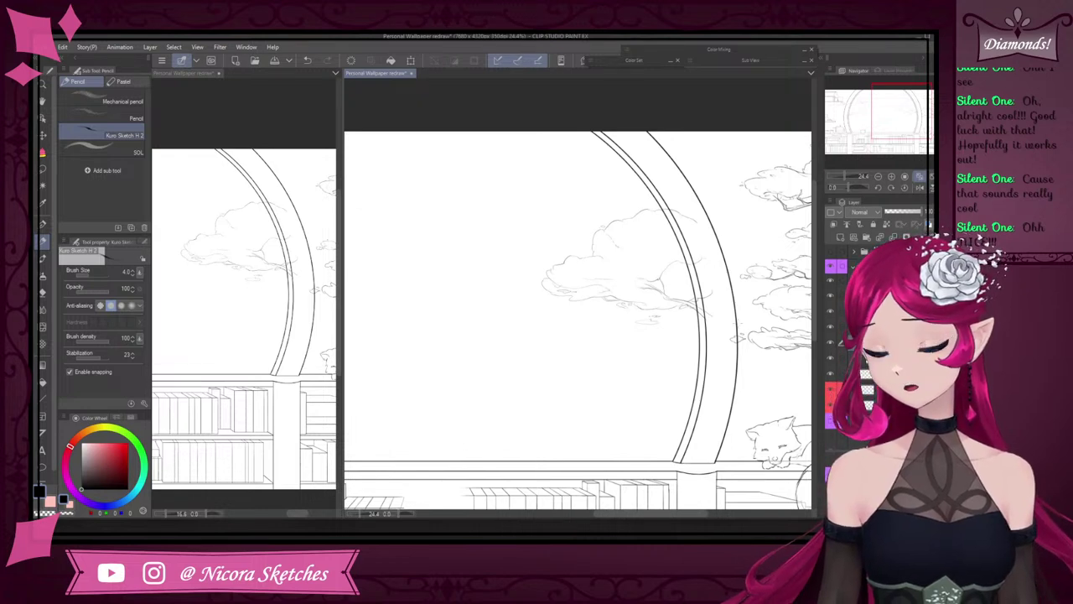
# - Show the hanging-vine sketch again and mark the cloud line layer with the red palette colour
pyautogui.scroll(-3, 579, 318)
pyautogui.scroll(2, 578, 319)
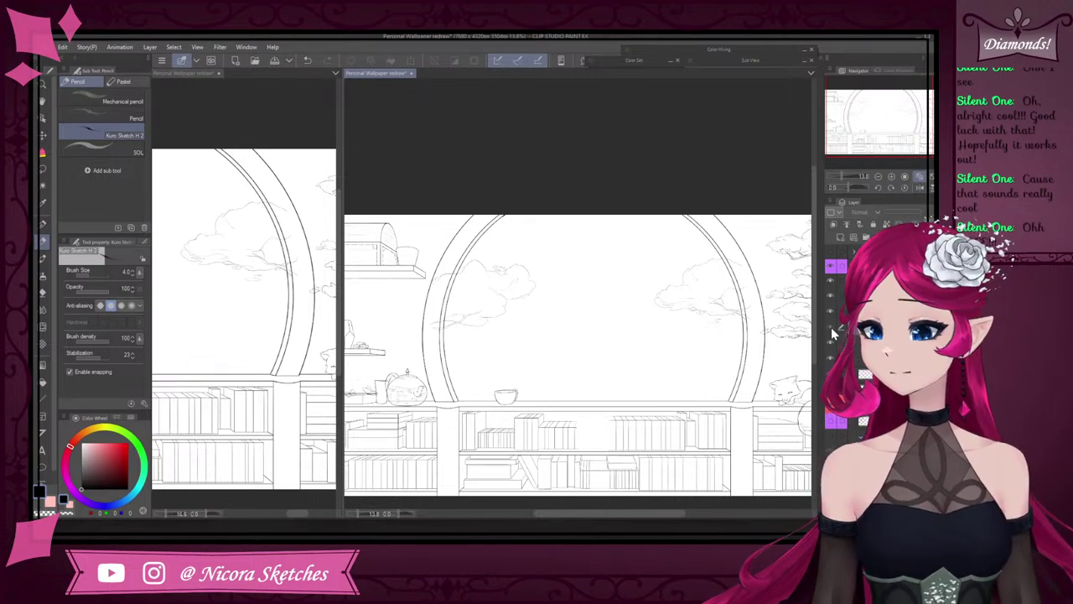
pyautogui.click(830, 327)
pyautogui.click(833, 421)
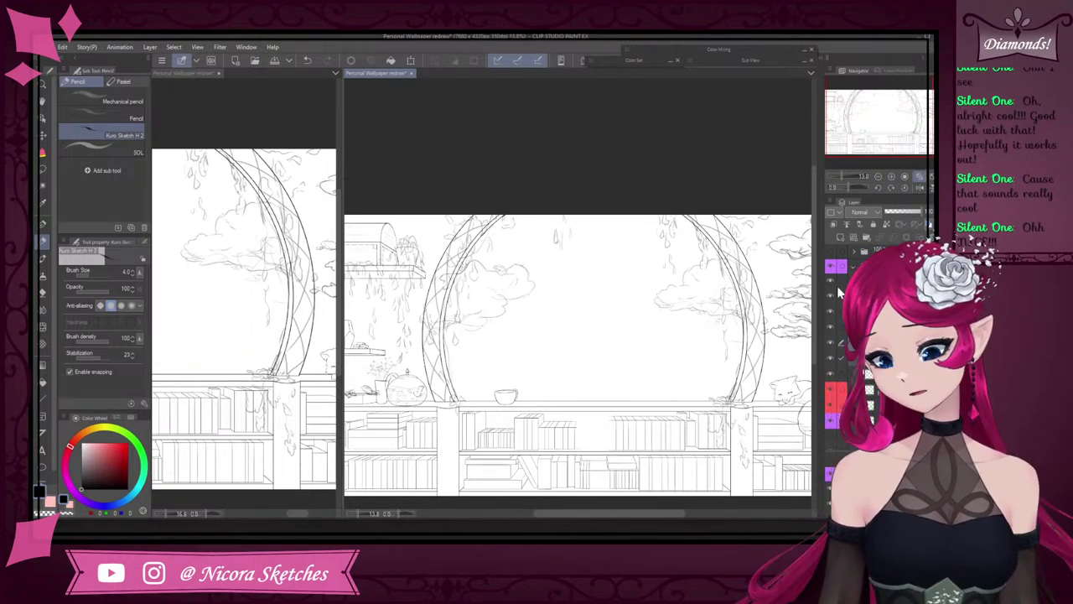
pyautogui.click(839, 212)
pyautogui.click(852, 235)
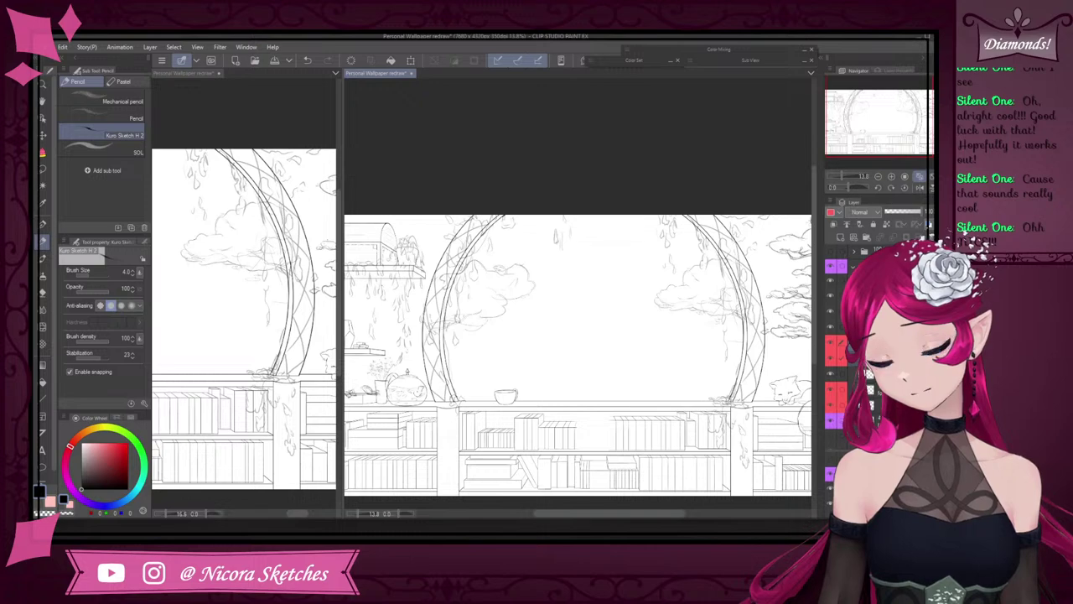
pyautogui.scroll(-4, 668, 341)
pyautogui.scroll(6, 502, 361)
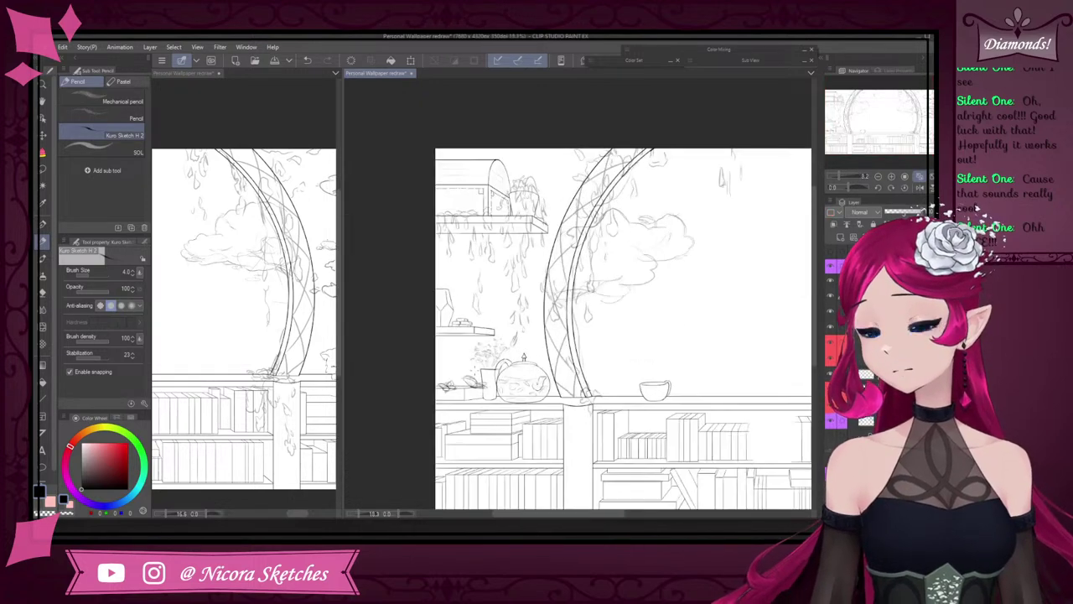
# - Ink the flower stems rising from the vase beside the teapot, using the Kuro Sketch pencil at brush size 5
pyautogui.scroll(5, 480, 371)
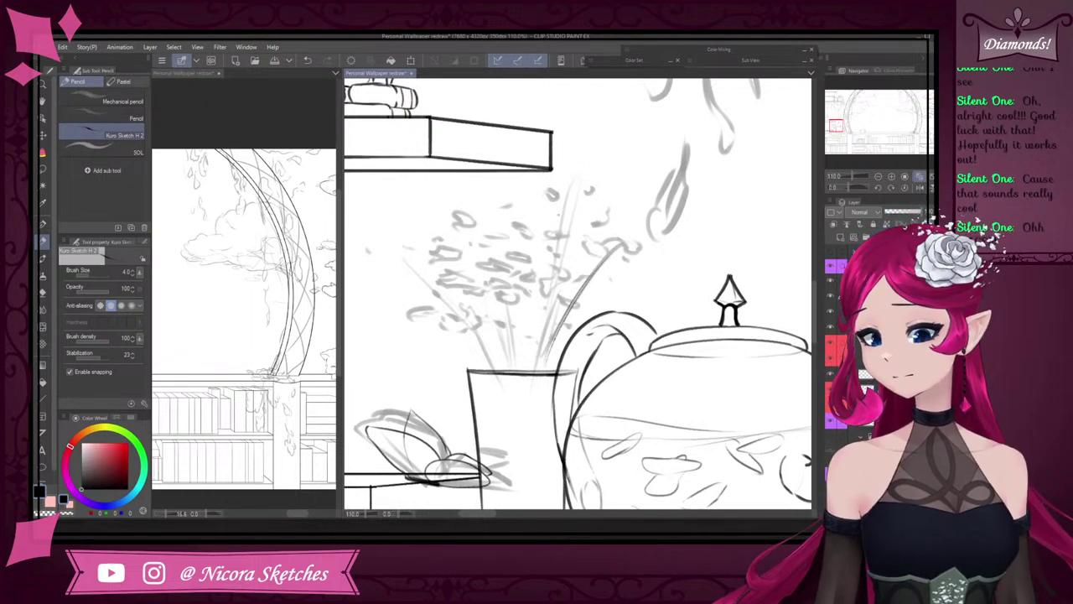
pyautogui.press(']')
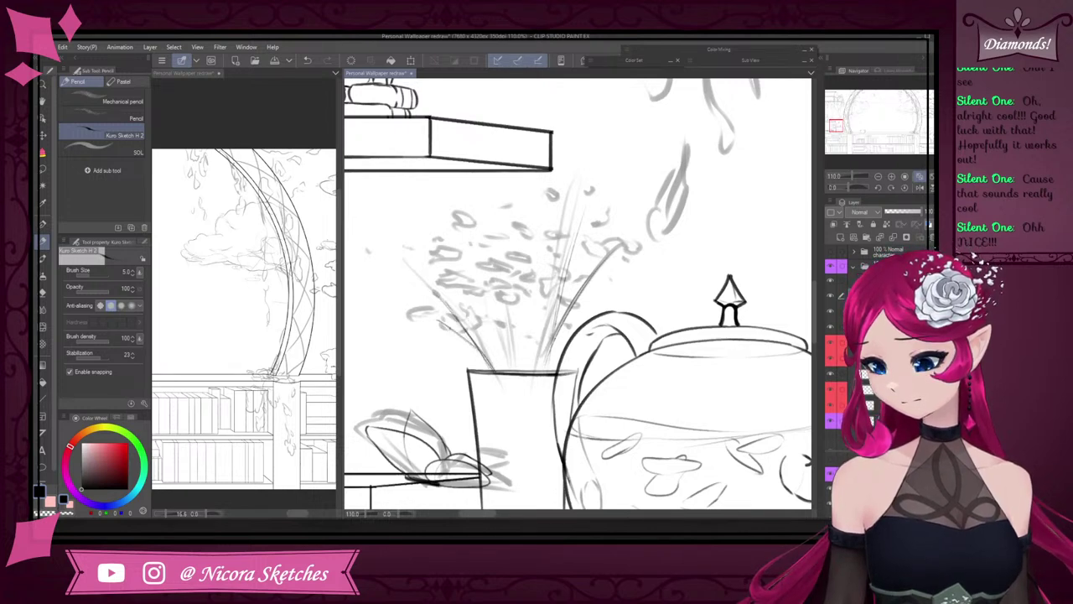
pyautogui.moveTo(441, 319); pyautogui.dragTo(488, 362)
pyautogui.moveTo(503, 266); pyautogui.dragTo(514, 363)
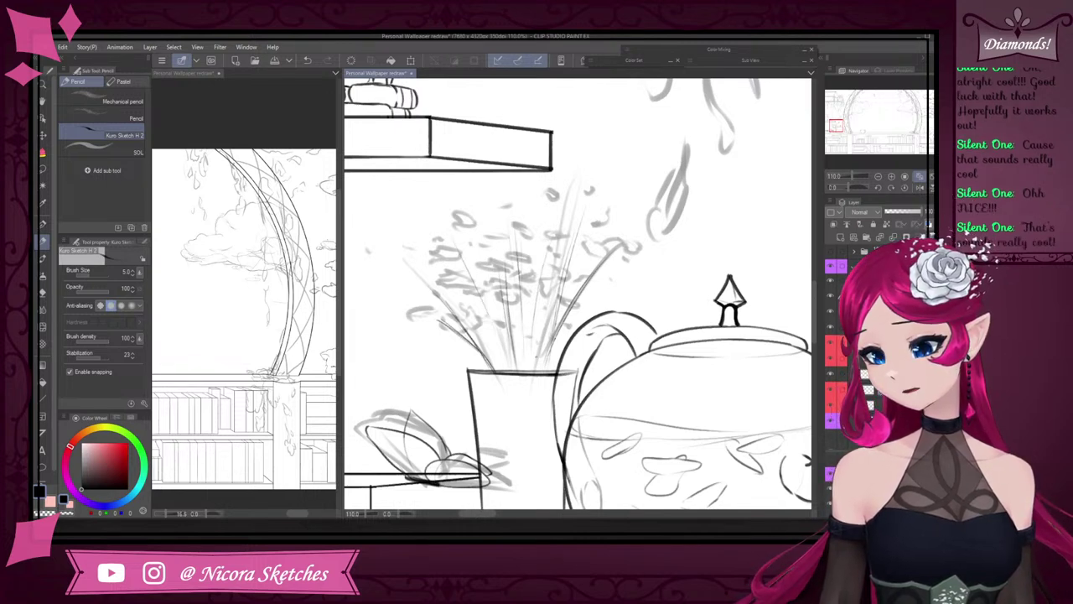
# - Outline the bouquet's petals on a new layer with the stem linework hidden, and show the stems again
pyautogui.click(845, 238)
pyautogui.click(829, 311)
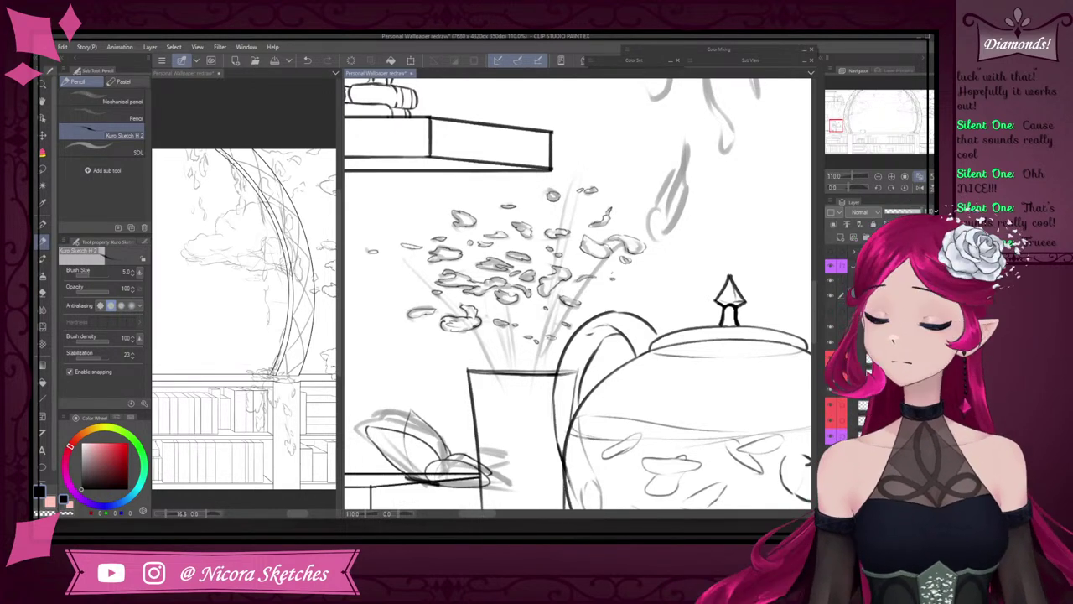
pyautogui.click(833, 310)
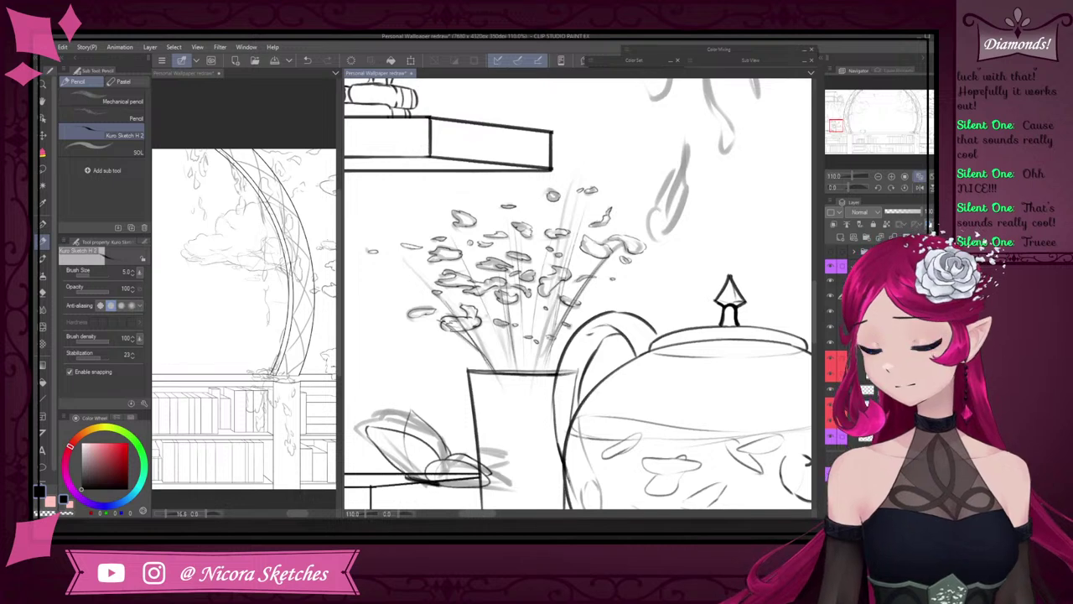
# - Touch up the bouquet linework above the vase and add a few small loose petals among the flowers
pyautogui.press('e')
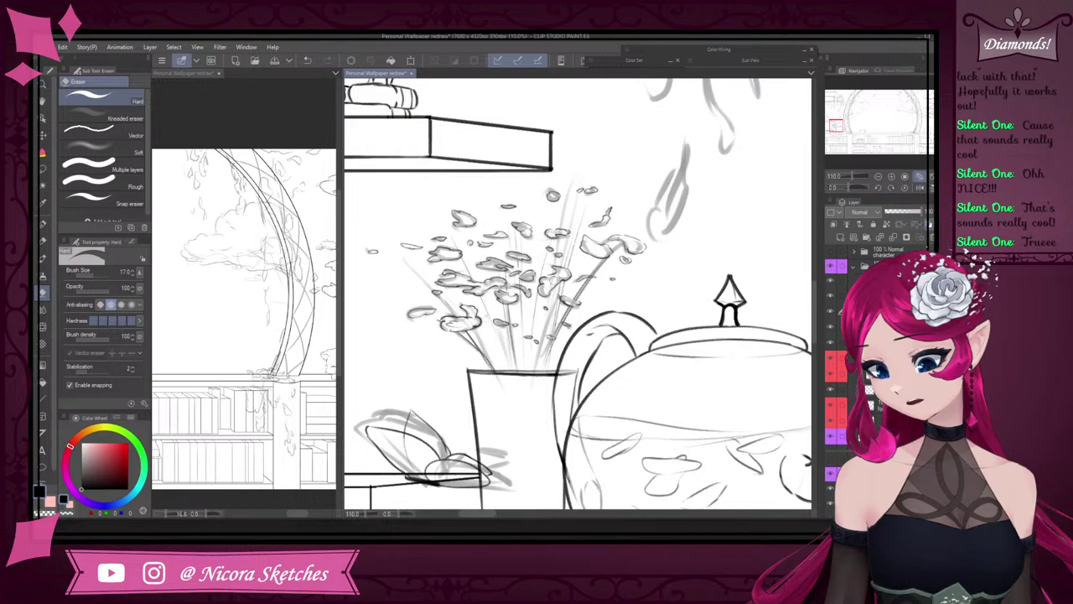
pyautogui.scroll(-18, 579, 253)
pyautogui.scroll(20, 580, 275)
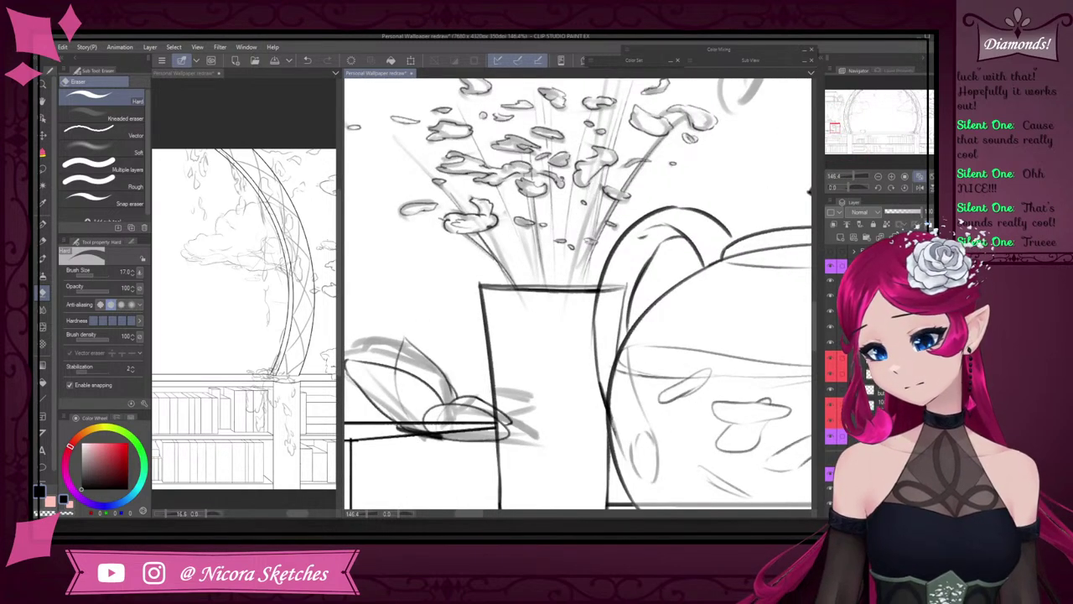
pyautogui.press('p')
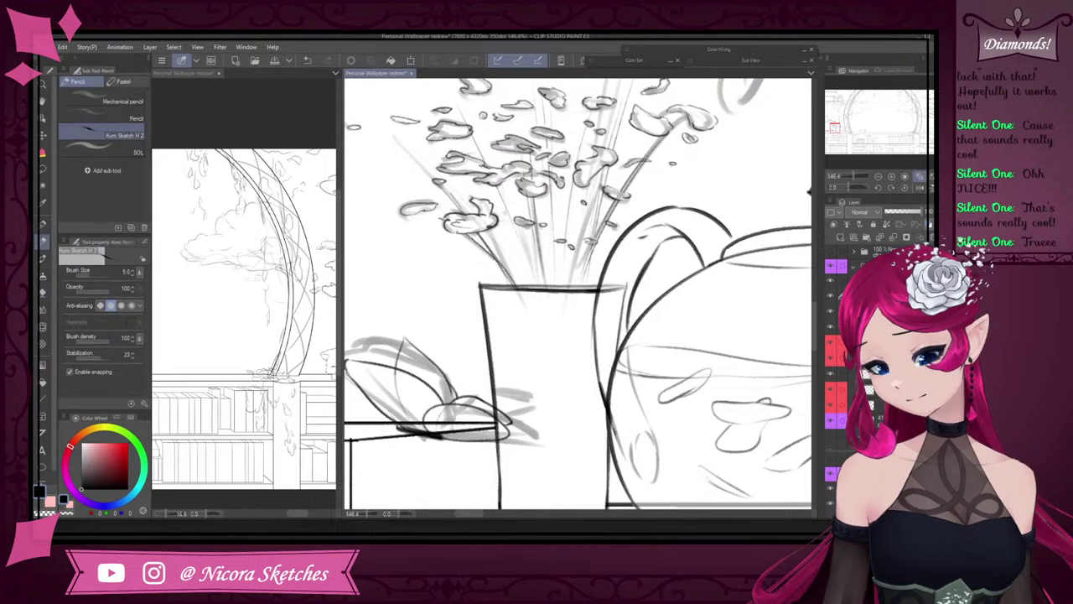
pyautogui.scroll(3, 584, 275)
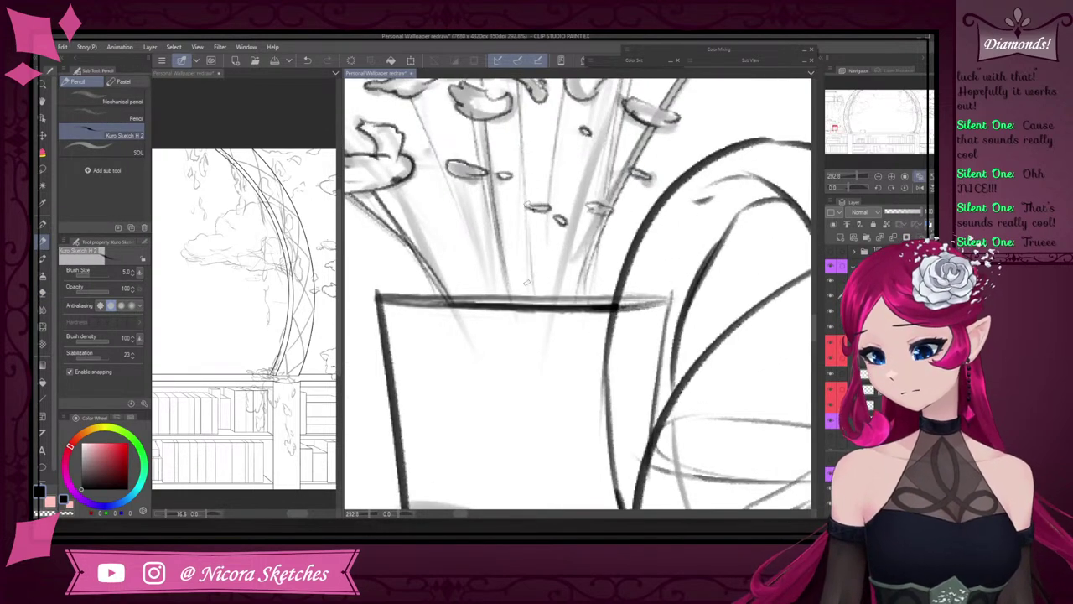
pyautogui.scroll(-7, 528, 285)
pyautogui.scroll(-1, 602, 362)
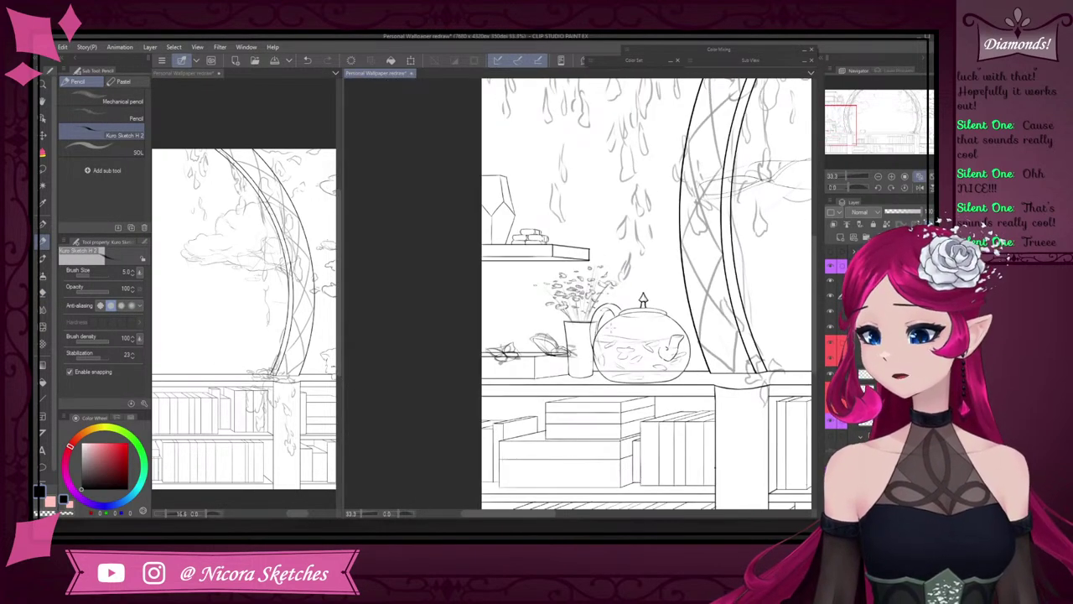
pyautogui.scroll(4, 557, 296)
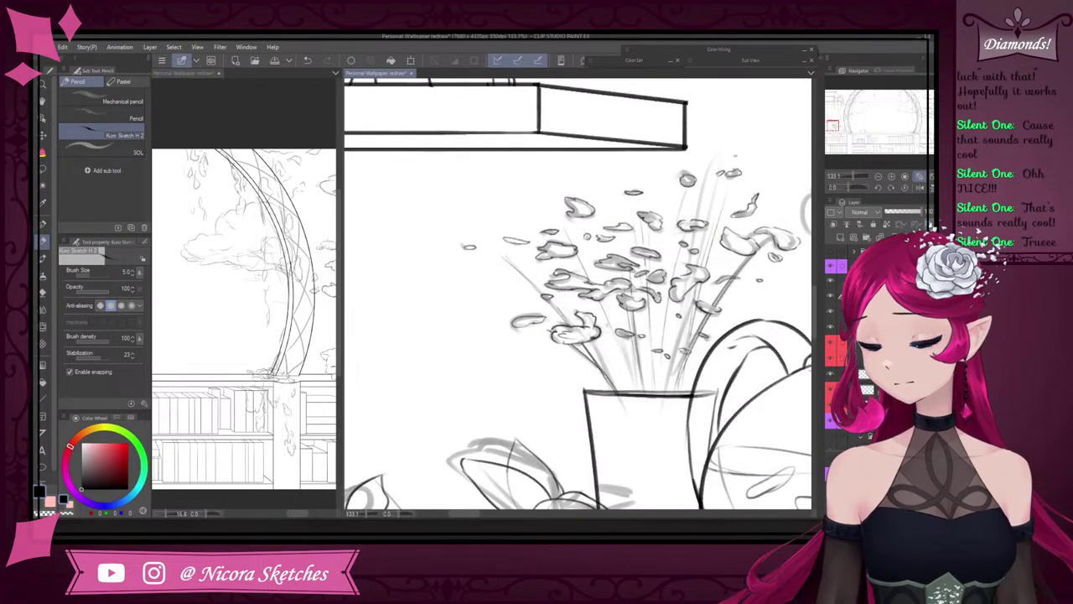
pyautogui.scroll(-3, 578, 293)
pyautogui.scroll(4, 578, 294)
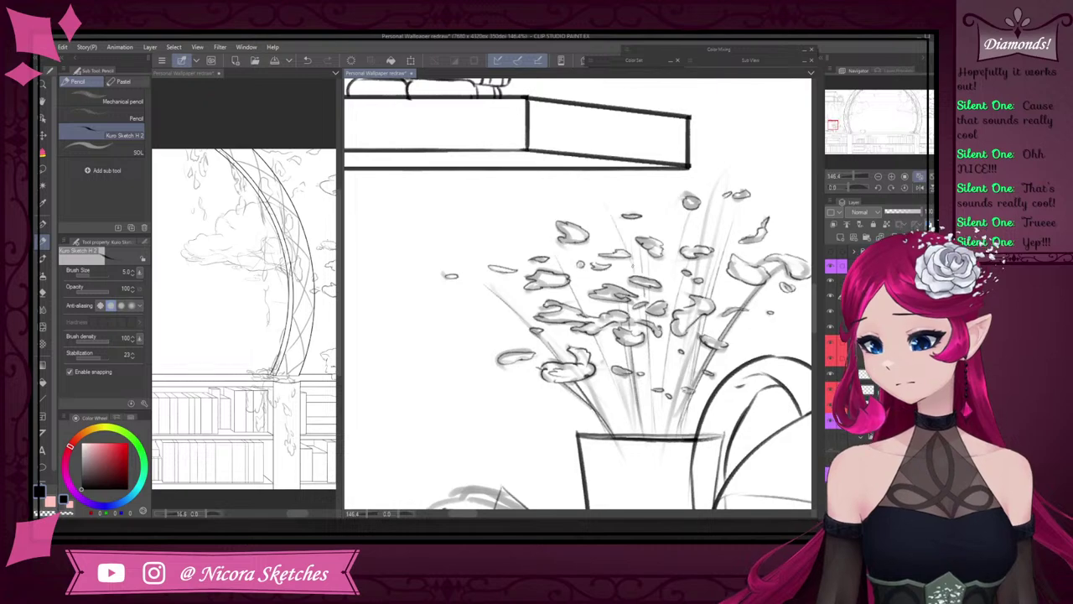
pyautogui.scroll(-5, 700, 195)
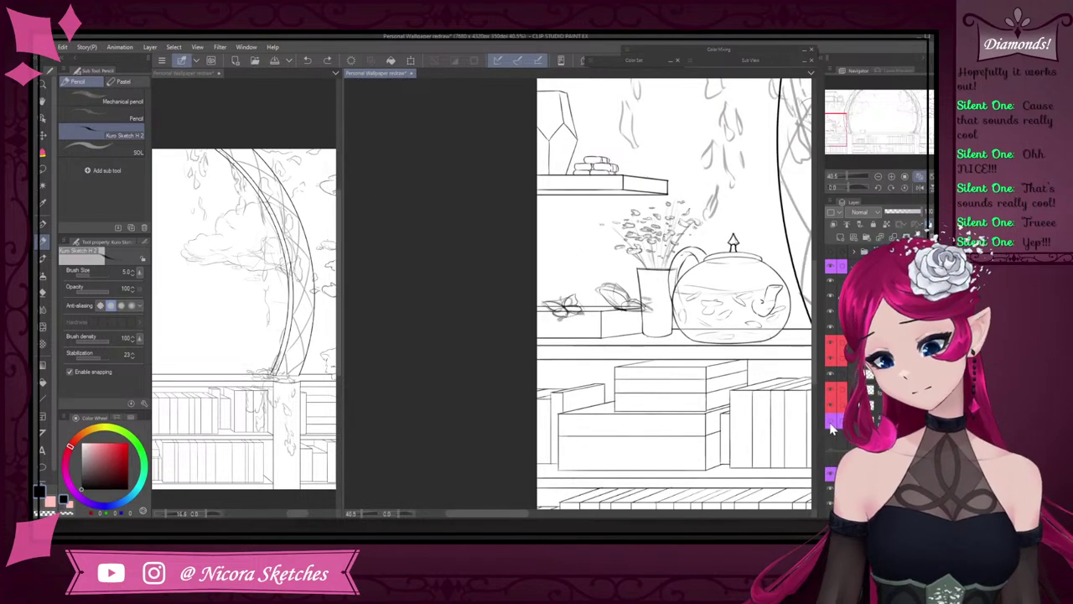
# - Hide the rough vine sketch to examine the clean line art of the vase, teapot and shelves
pyautogui.click(831, 423)
pyautogui.scroll(-5, 602, 332)
pyautogui.scroll(3, 658, 317)
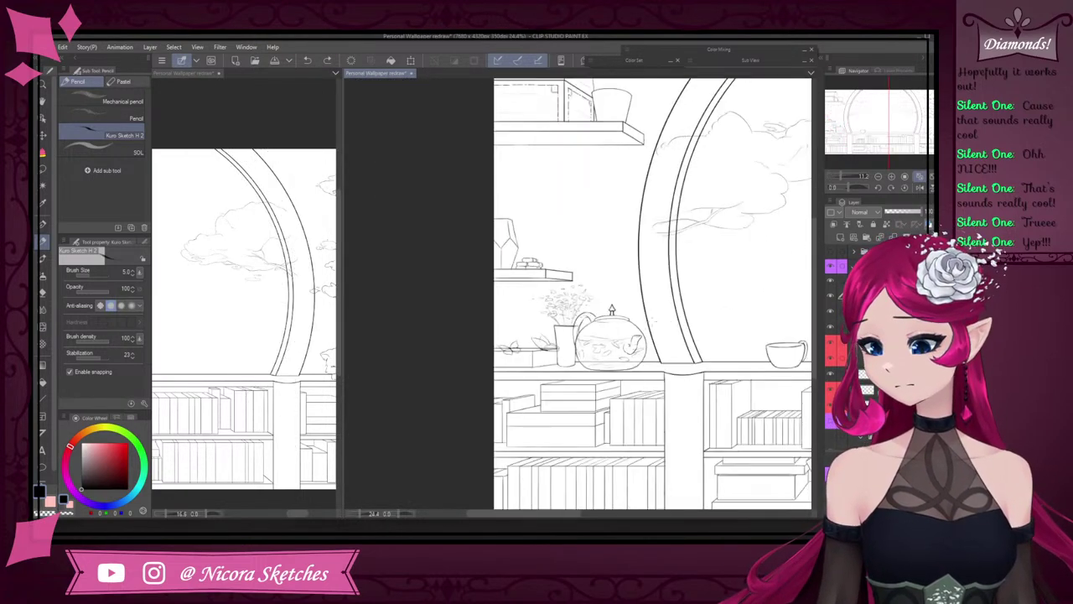
pyautogui.scroll(4, 598, 317)
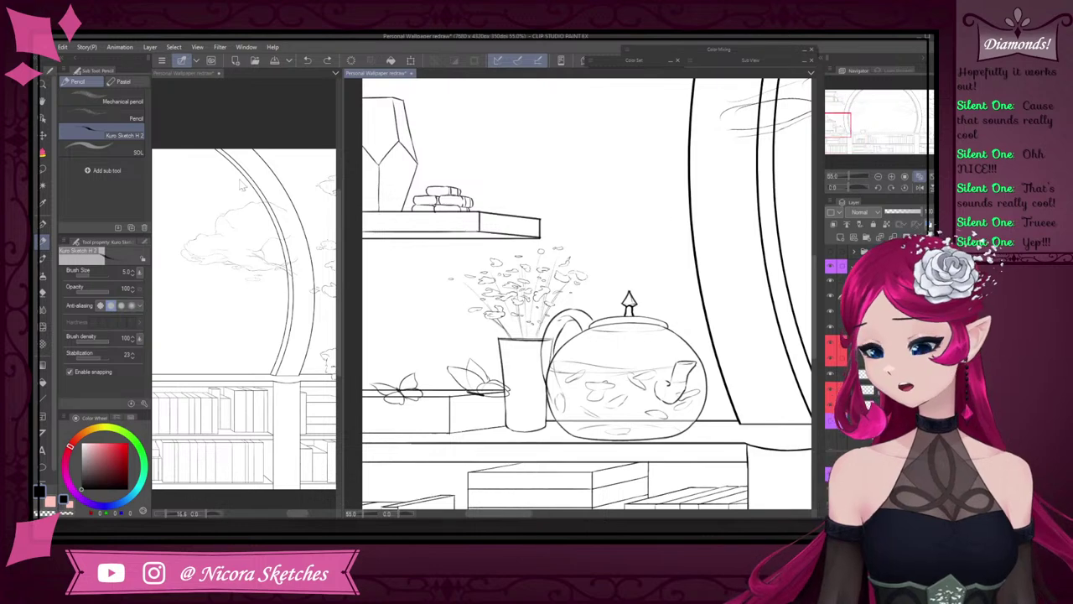
# - Reshape the bouquet's overall silhouette with the Liquify tool at brush size 700
pyautogui.click(43, 327)
pyautogui.press(']')
pyautogui.press(']')
pyautogui.press(']')
pyautogui.press(']')
pyautogui.press(']')
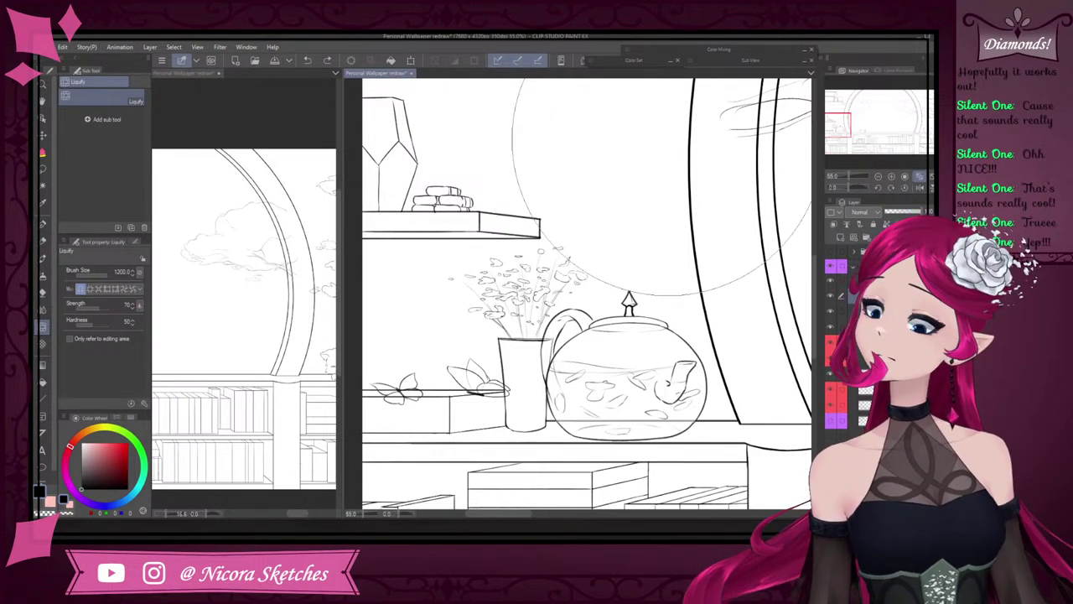
pyautogui.press('[')
pyautogui.press('[')
pyautogui.press('[')
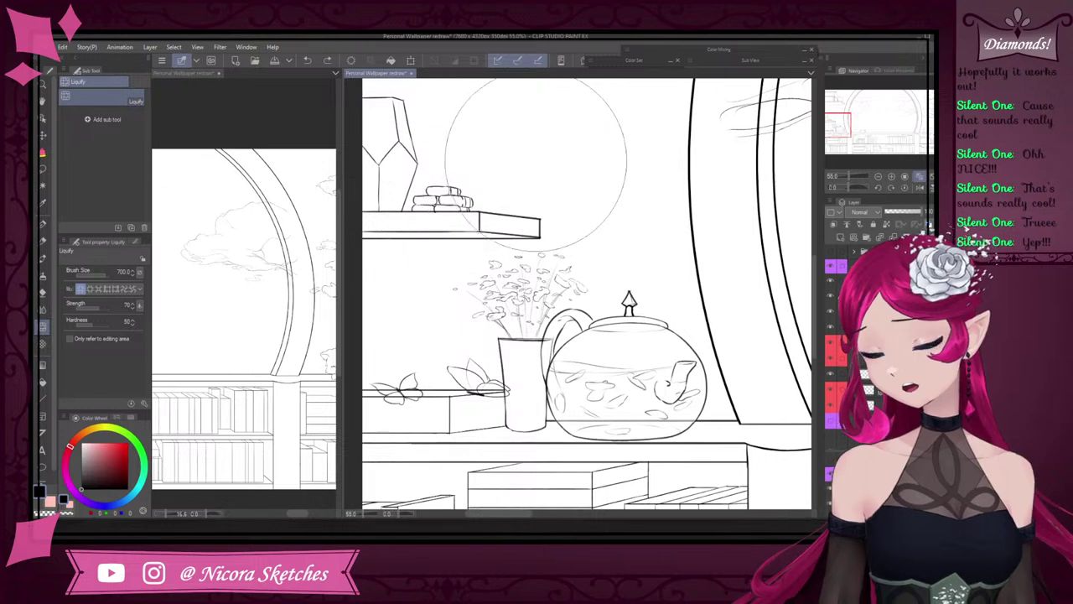
# - Refine the bouquet's stems and outer petals with Liquify, reducing the brush size to 300 and 170
pyautogui.press('[')
pyautogui.press('[')
pyautogui.press('[')
pyautogui.press('[')
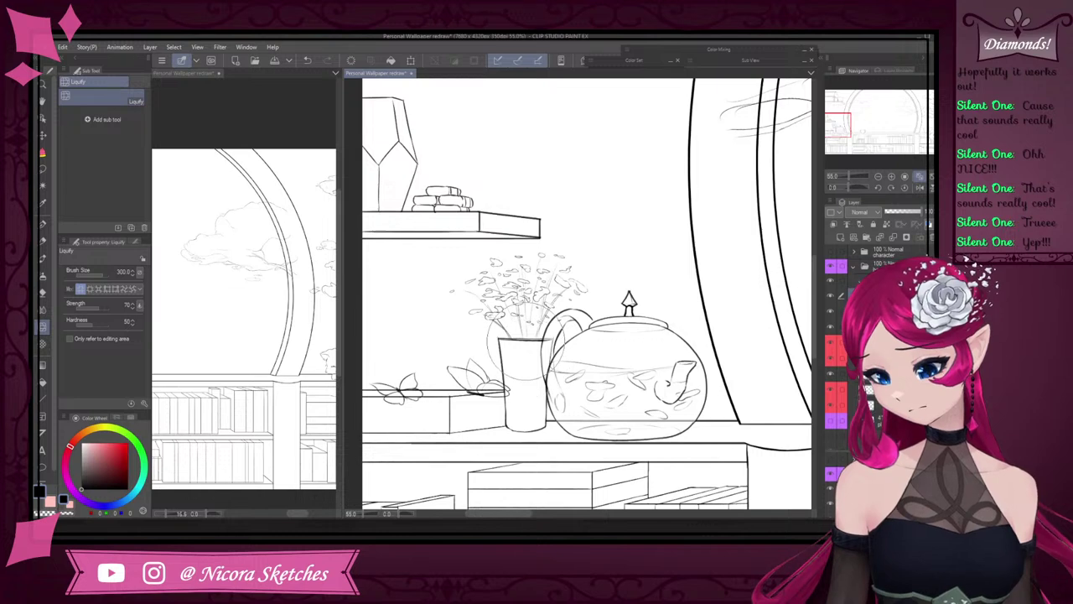
pyautogui.press('[')
pyautogui.press('[')
pyautogui.press('[')
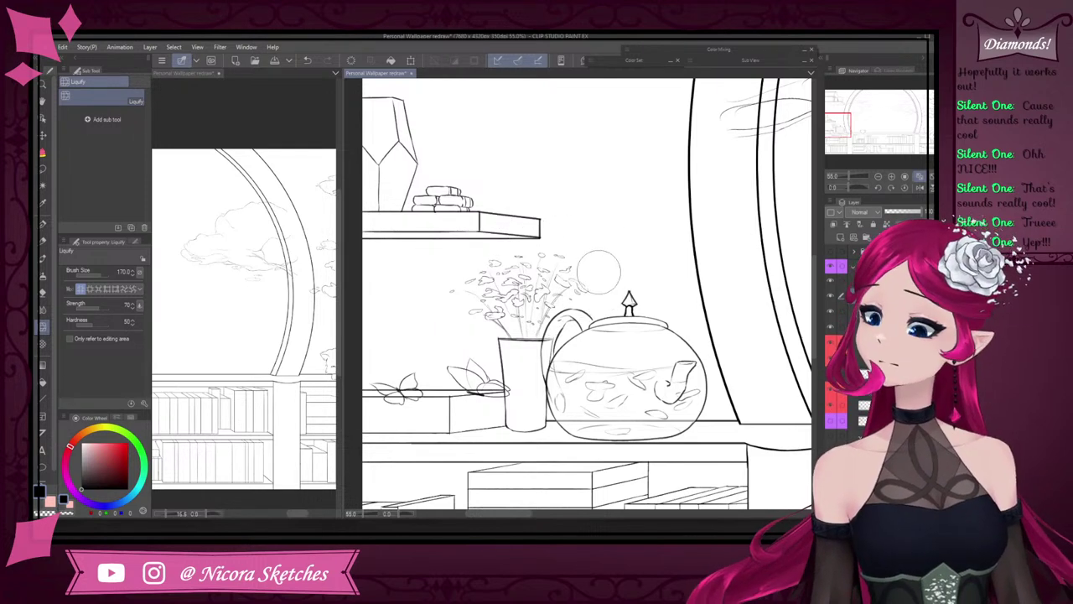
pyautogui.scroll(-2, 599, 271)
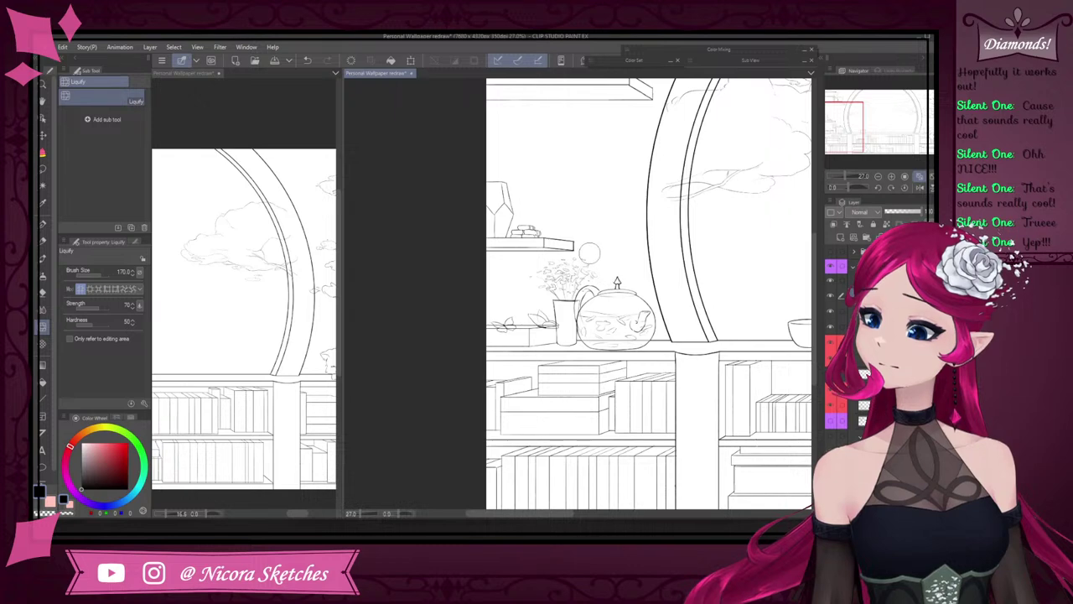
pyautogui.scroll(2, 589, 252)
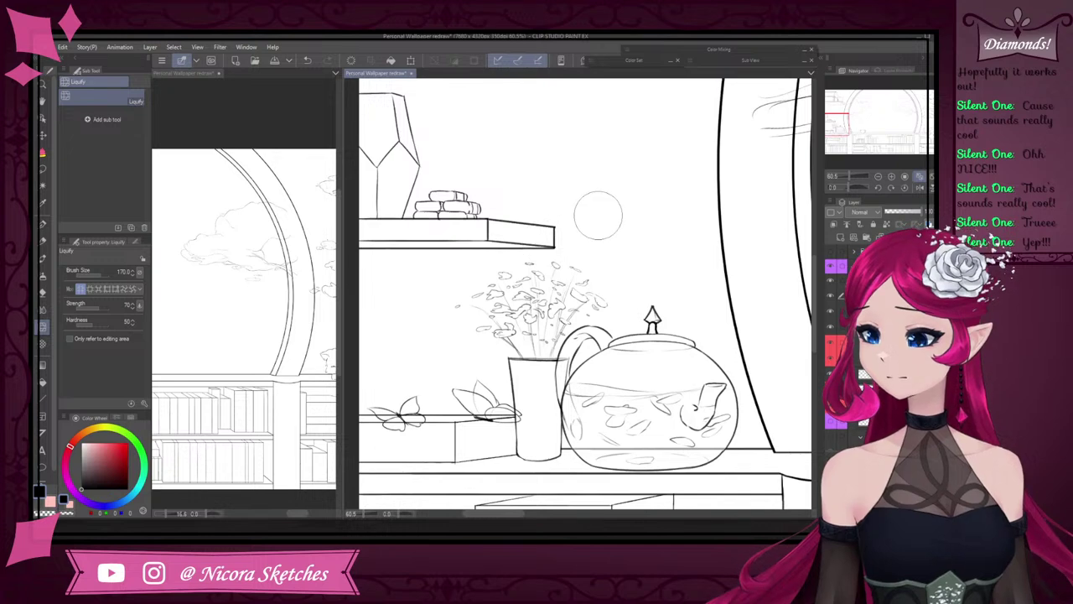
pyautogui.scroll(-2, 598, 215)
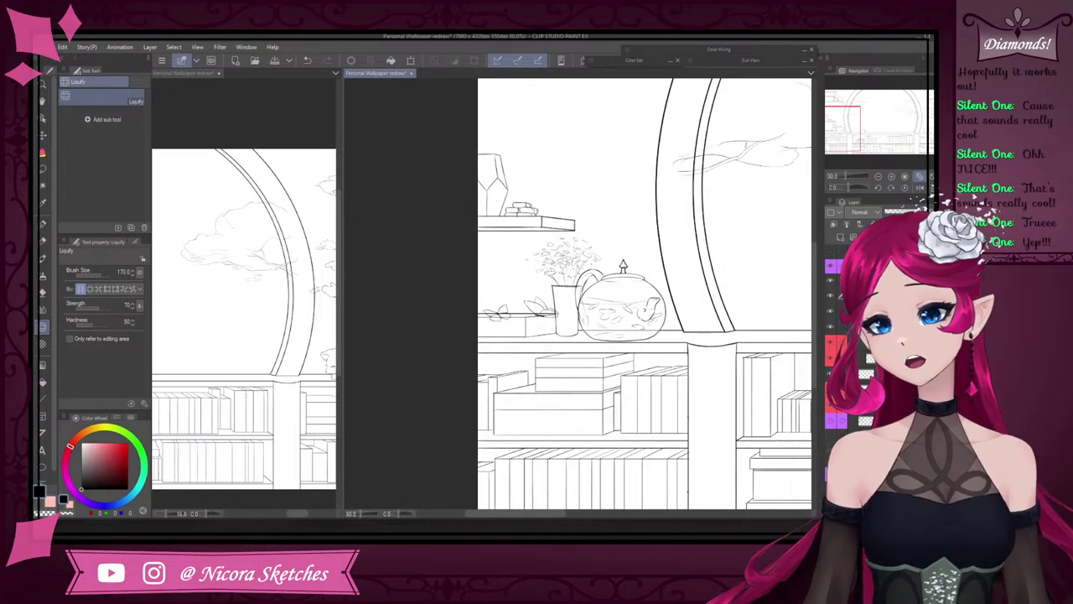
# - Mark the bouquet layer with a red palette colour and show the rough vine sketch again
pyautogui.click(834, 213)
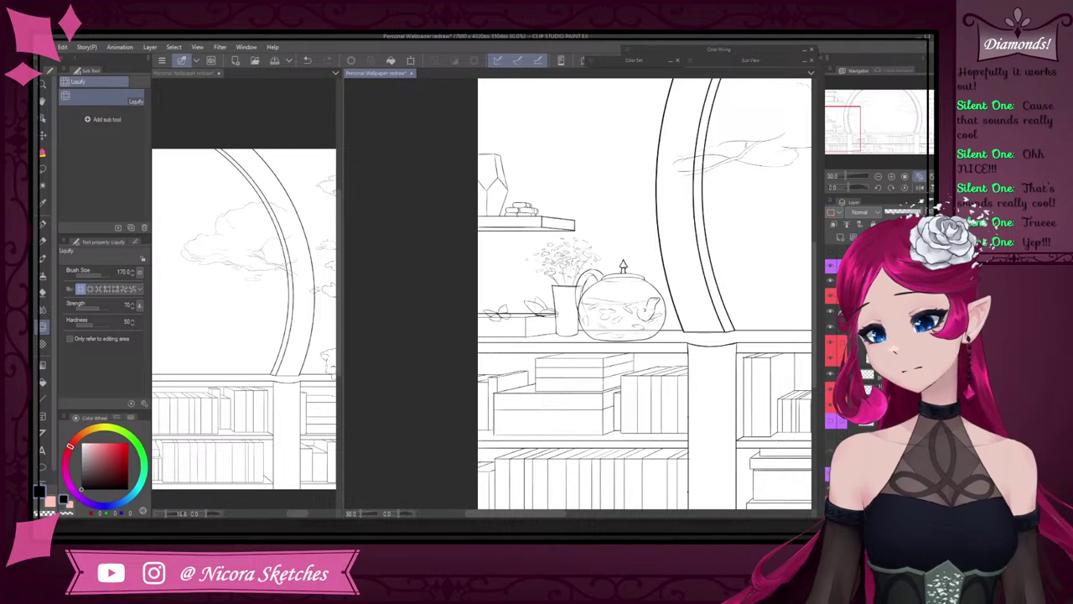
pyautogui.click(831, 420)
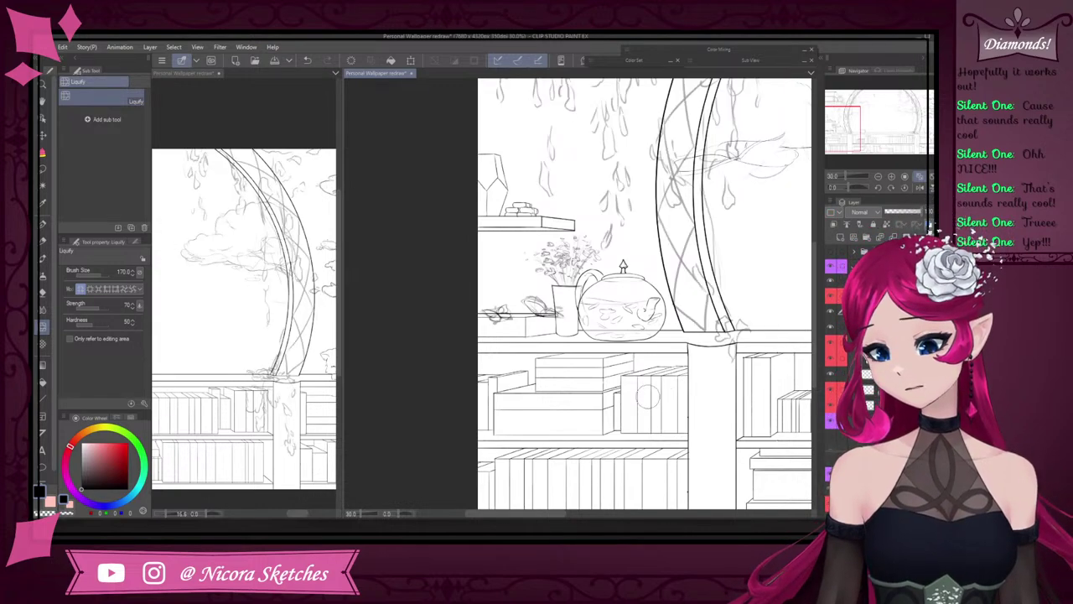
# - Save the wallpaper illustration
pyautogui.scroll(-9, 648, 396)
pyautogui.scroll(3, 802, 386)
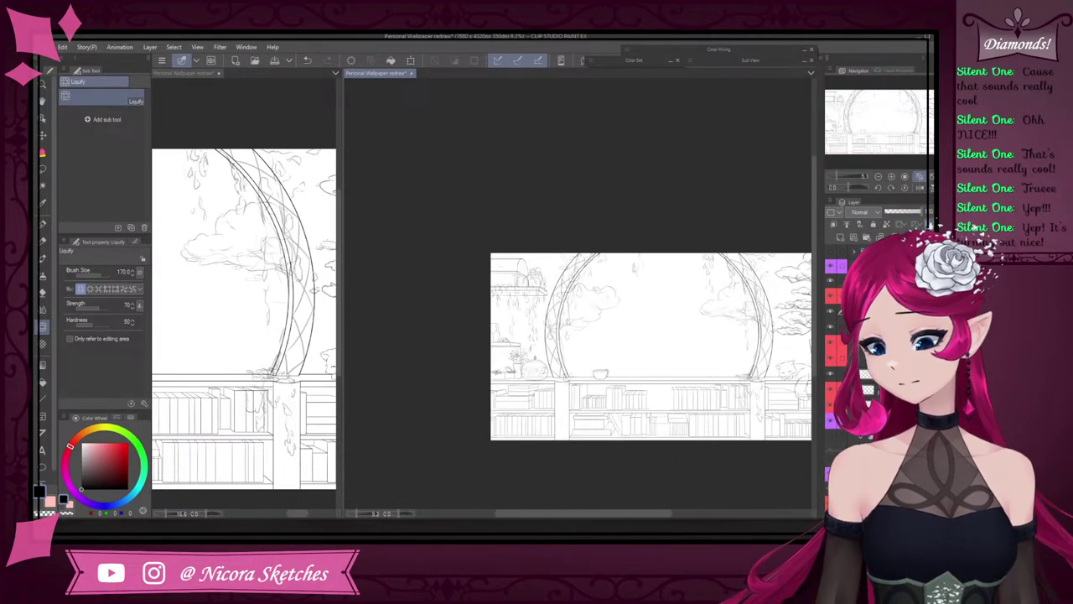
pyautogui.click(921, 176)
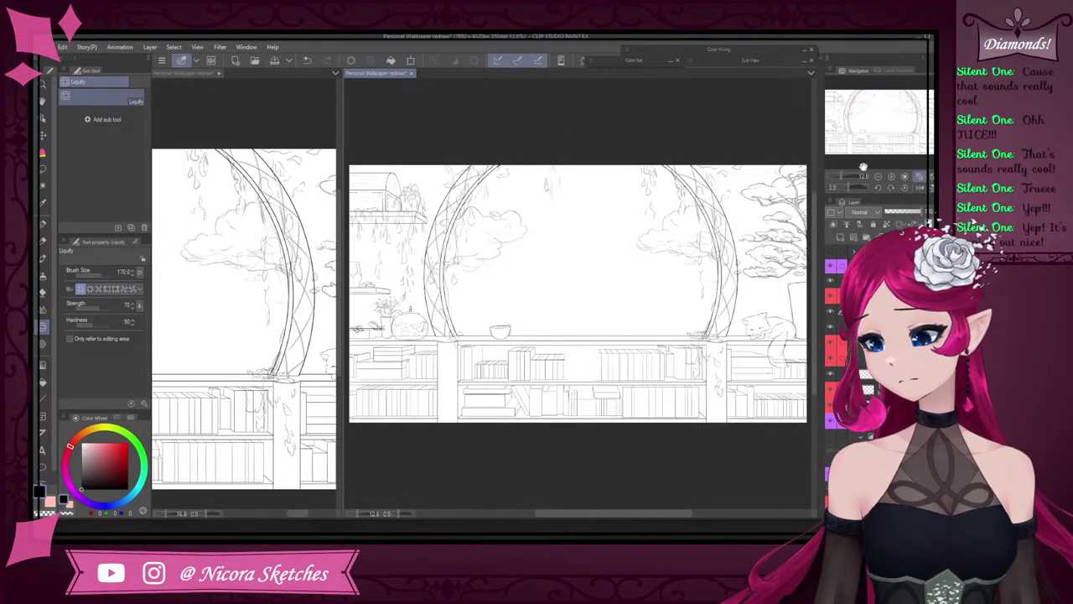
pyautogui.click(274, 61)
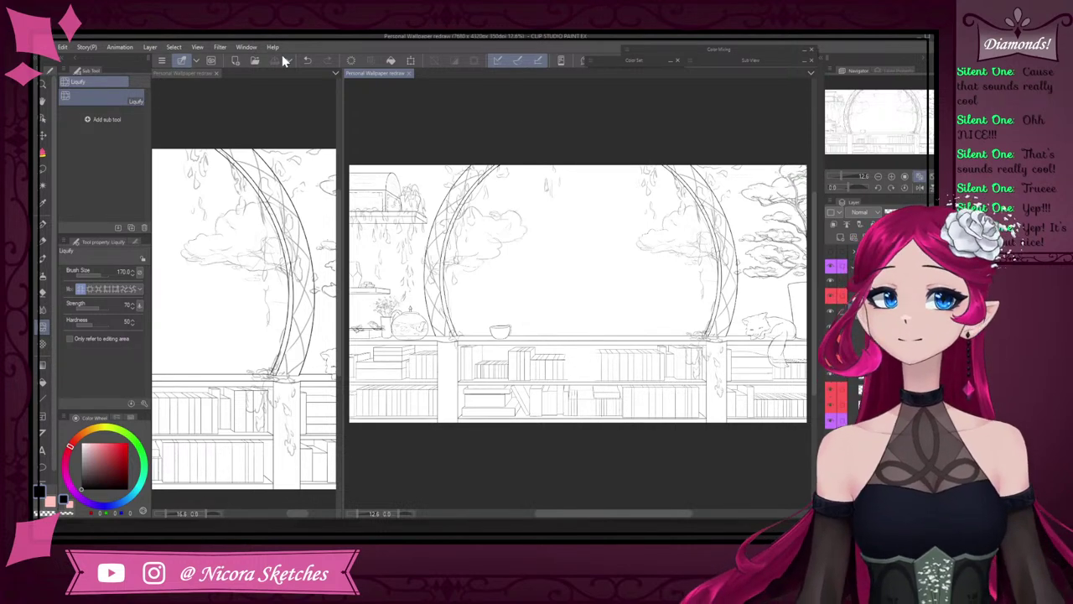
# - Try to ink the small leaf of the vine hanging over the pillar beneath the arch's right side
pyautogui.scroll(4, 729, 361)
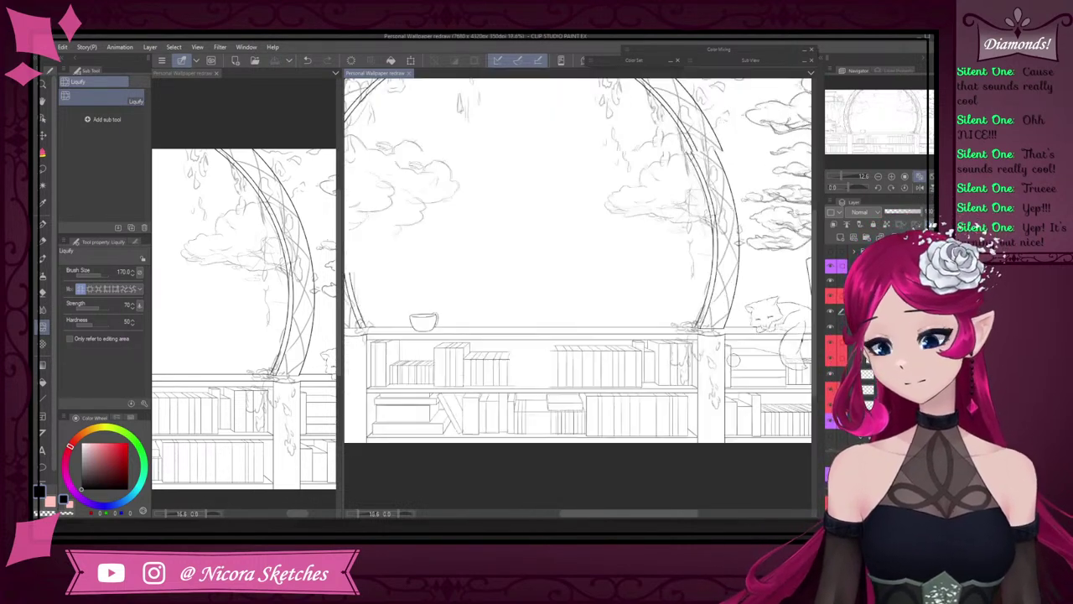
pyautogui.press('p')
pyautogui.scroll(3, 711, 444)
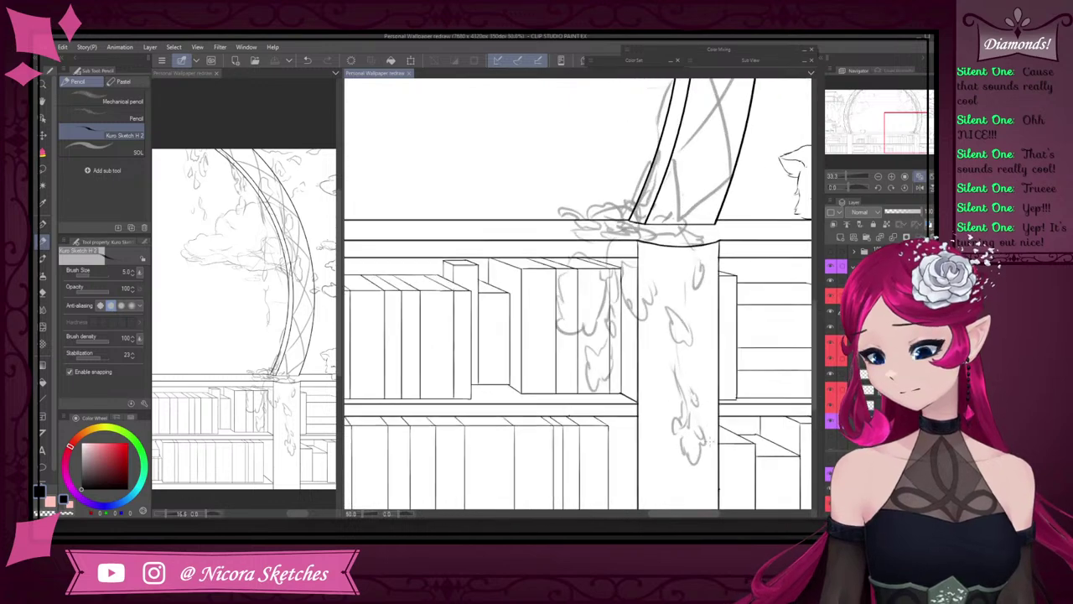
pyautogui.click(719, 494)
pyautogui.scroll(-3, 687, 390)
pyautogui.scroll(6, 547, 216)
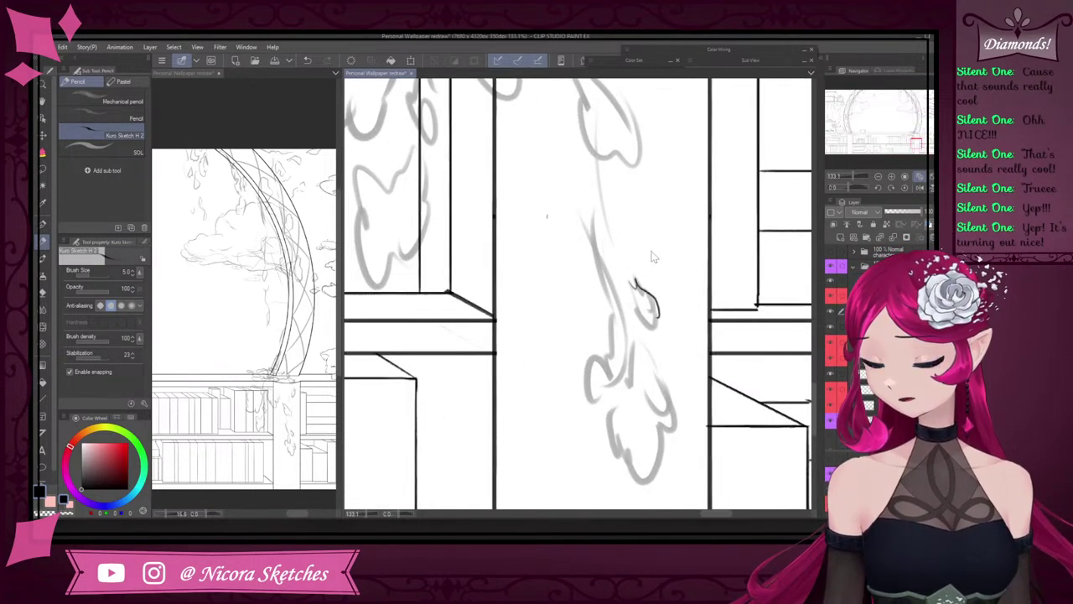
# - Erase the stray mark on the pillar beside the vine with the Multiple layers eraser
pyautogui.press('e')
pyautogui.scroll(1, 545, 213)
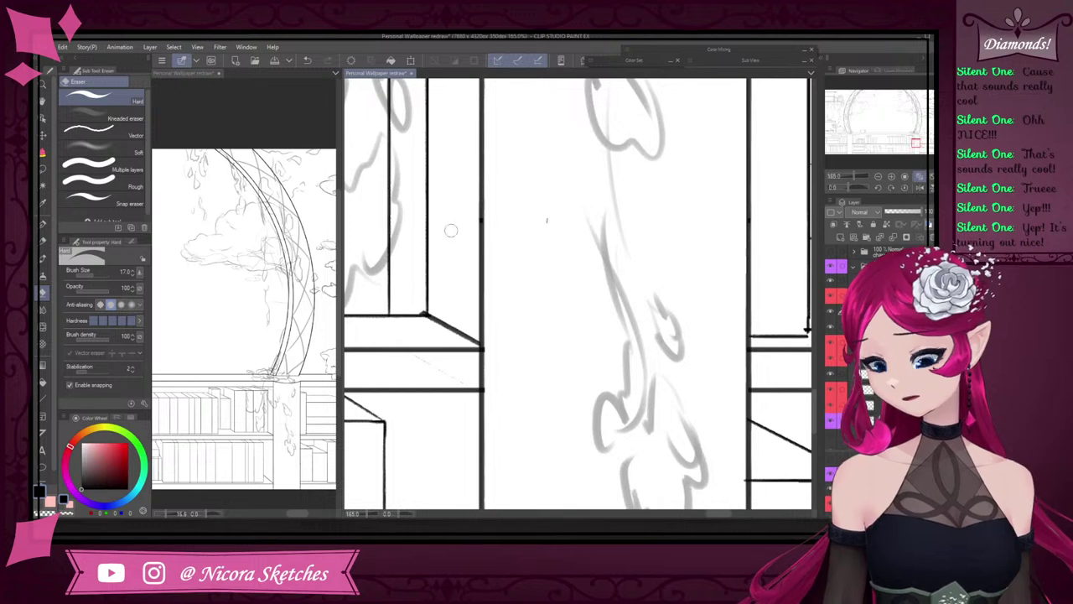
pyautogui.click(136, 169)
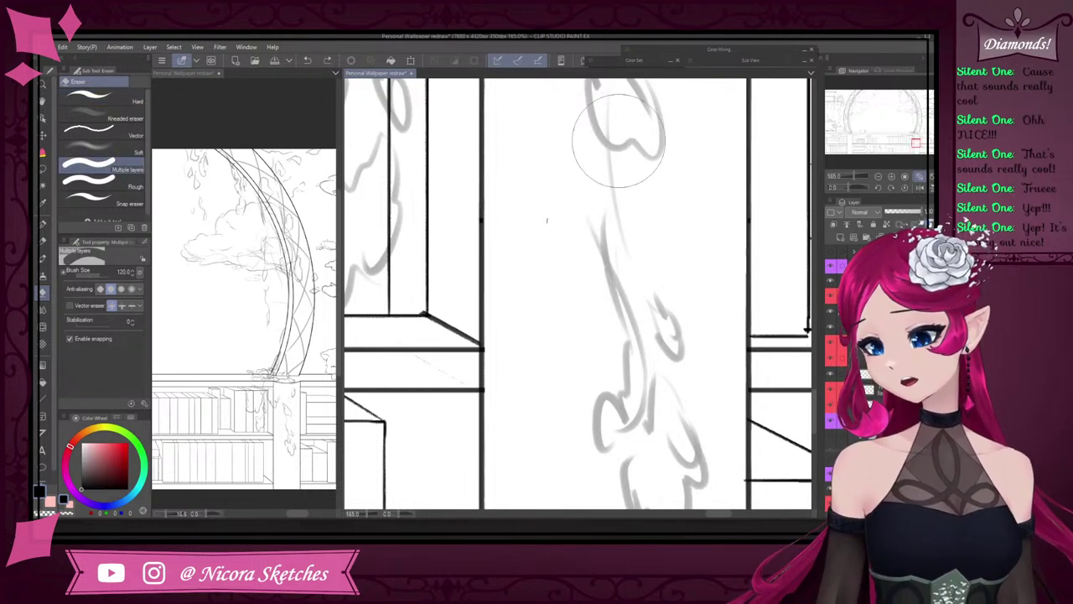
pyautogui.click(92, 97)
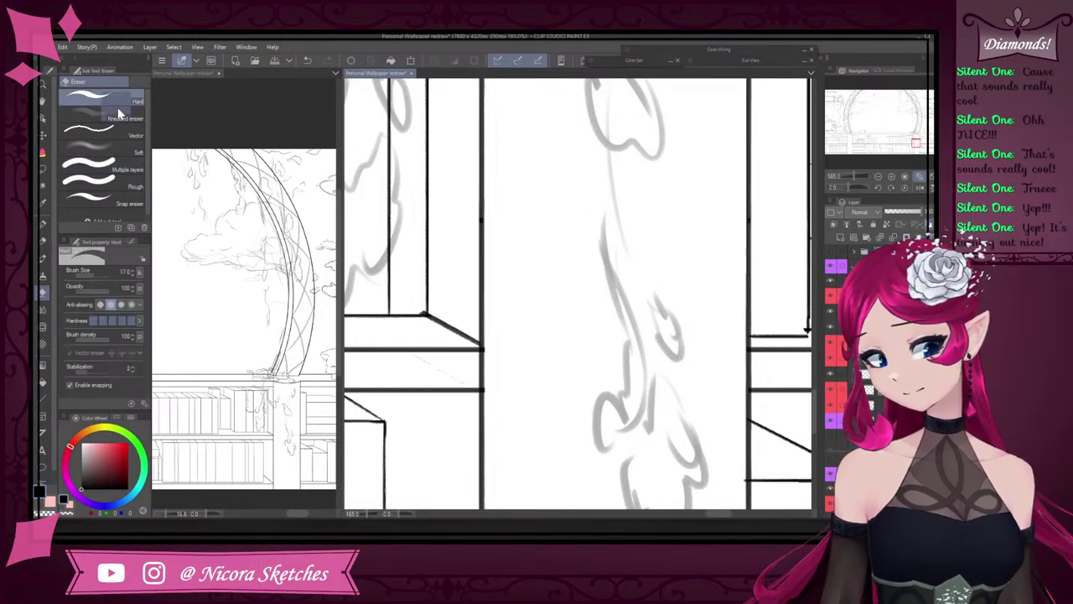
# - Ink the leaf cluster at the lower tip of the pillar vine with the Kuro Sketch H 2 pencil
pyautogui.click(45, 240)
pyautogui.scroll(-3, 634, 240)
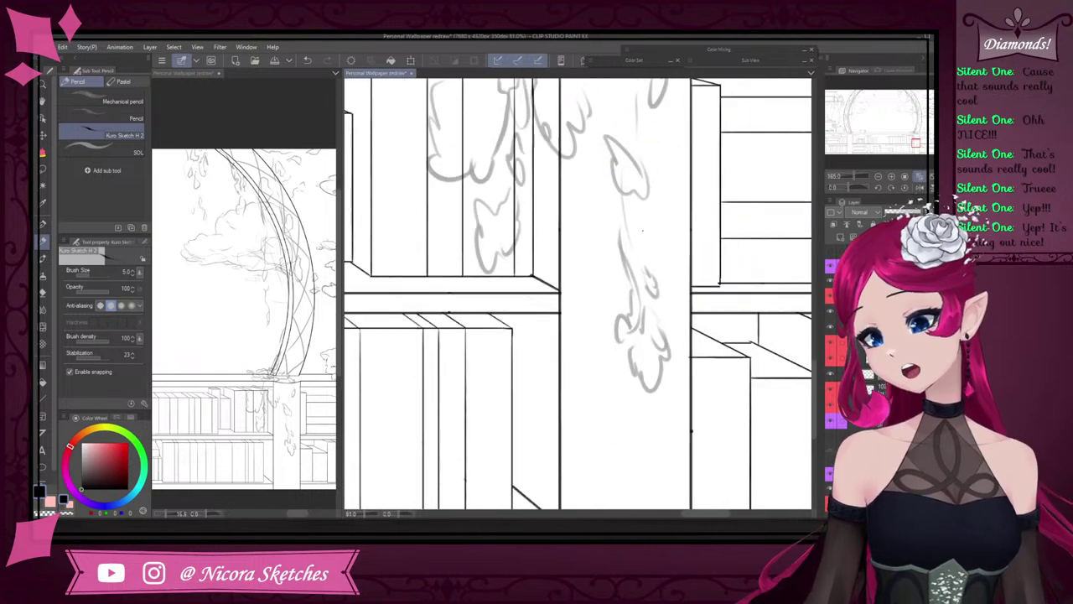
pyautogui.scroll(3, 674, 348)
pyautogui.moveTo(584, 299)
pyautogui.mouseDown()
pyautogui.moveTo(566, 333)
pyautogui.moveTo(596, 336)
pyautogui.moveTo(596, 402)
pyautogui.moveTo(589, 381)
pyautogui.moveTo(629, 435)
pyautogui.moveTo(641, 426)
pyautogui.moveTo(651, 359)
pyautogui.moveTo(643, 352)
pyautogui.moveTo(649, 376)
pyautogui.moveTo(643, 423)
pyautogui.mouseUp()
pyautogui.hotkey('ctrl', 'z')
pyautogui.hotkey('ctrl', 'z')
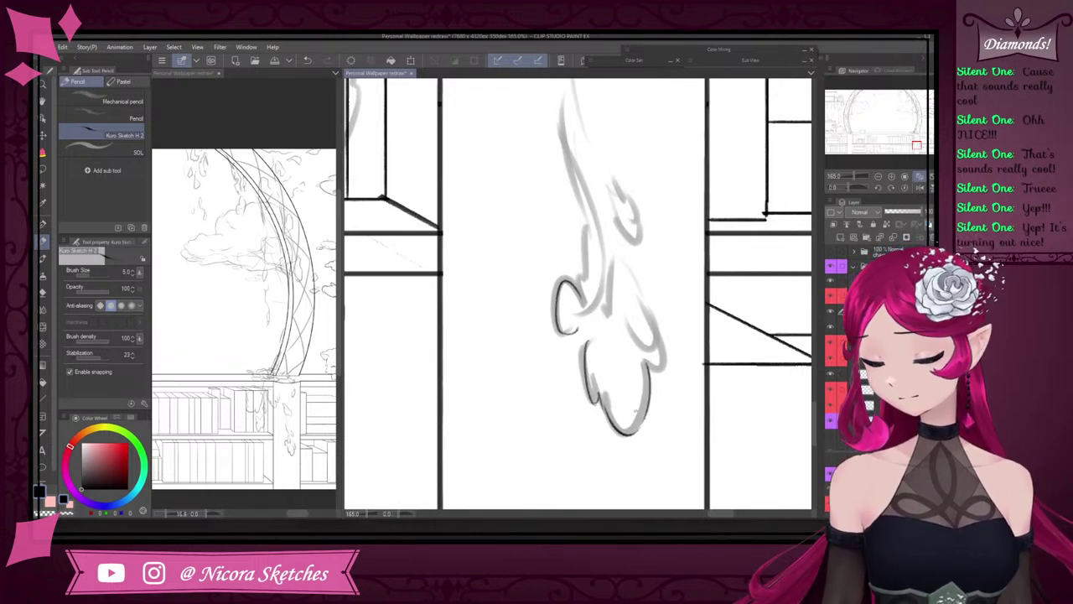
pyautogui.moveTo(652, 371)
pyautogui.mouseDown()
pyautogui.moveTo(667, 338)
pyautogui.moveTo(646, 307)
pyautogui.moveTo(649, 337)
pyautogui.mouseUp()
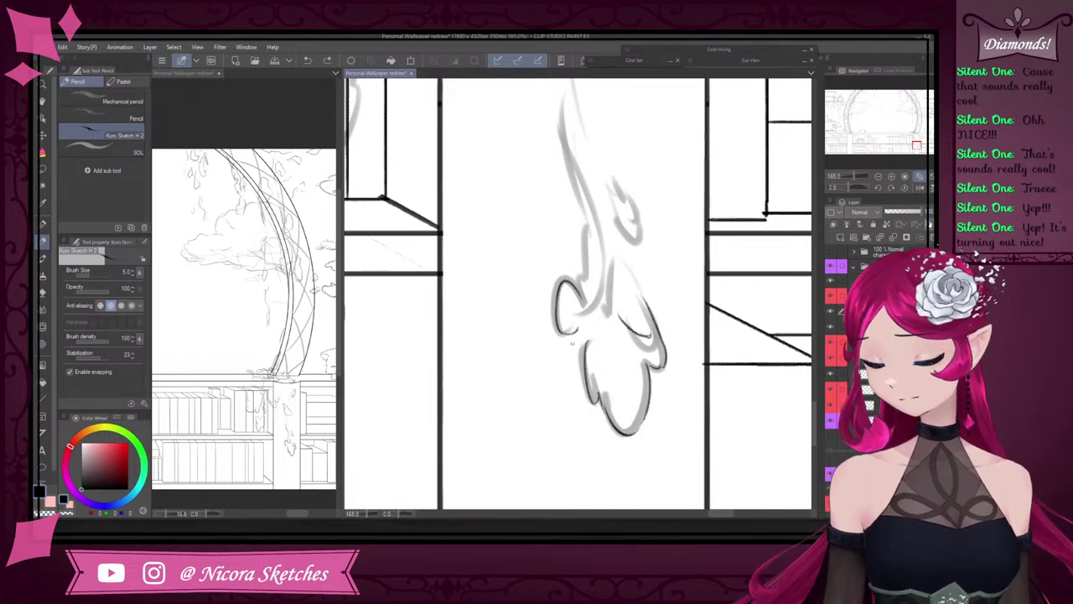
pyautogui.moveTo(573, 343); pyautogui.dragTo(564, 379)
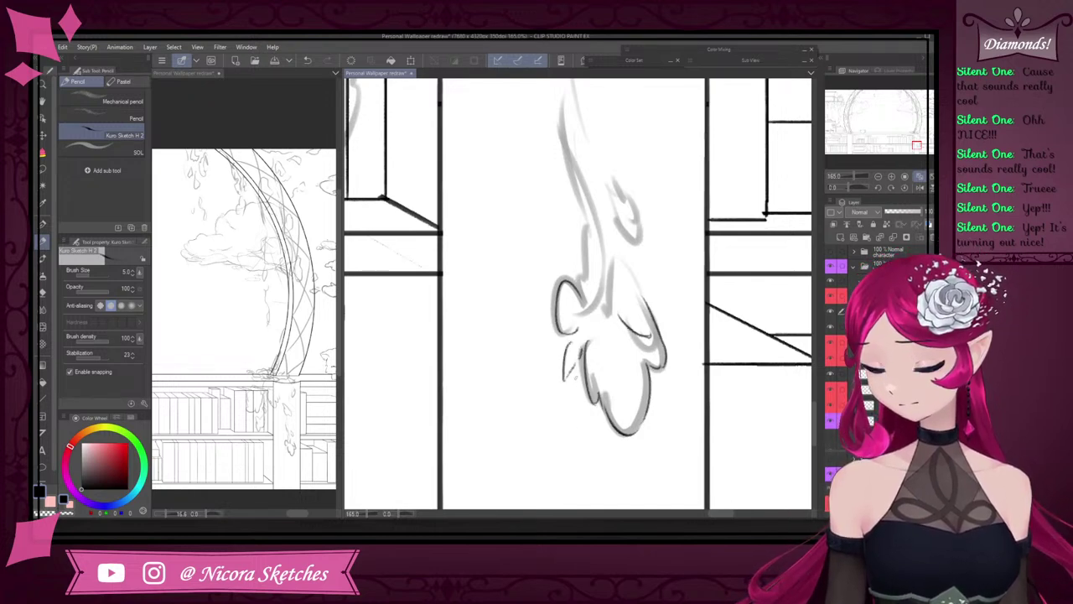
# - Ink the top of the cluster's side leaf, part of the stem edge, and the small leaf beside the pillar vine's stem
pyautogui.moveTo(647, 302)
pyautogui.mouseDown()
pyautogui.moveTo(622, 254)
pyautogui.moveTo(584, 226)
pyautogui.moveTo(577, 181)
pyautogui.mouseUp()
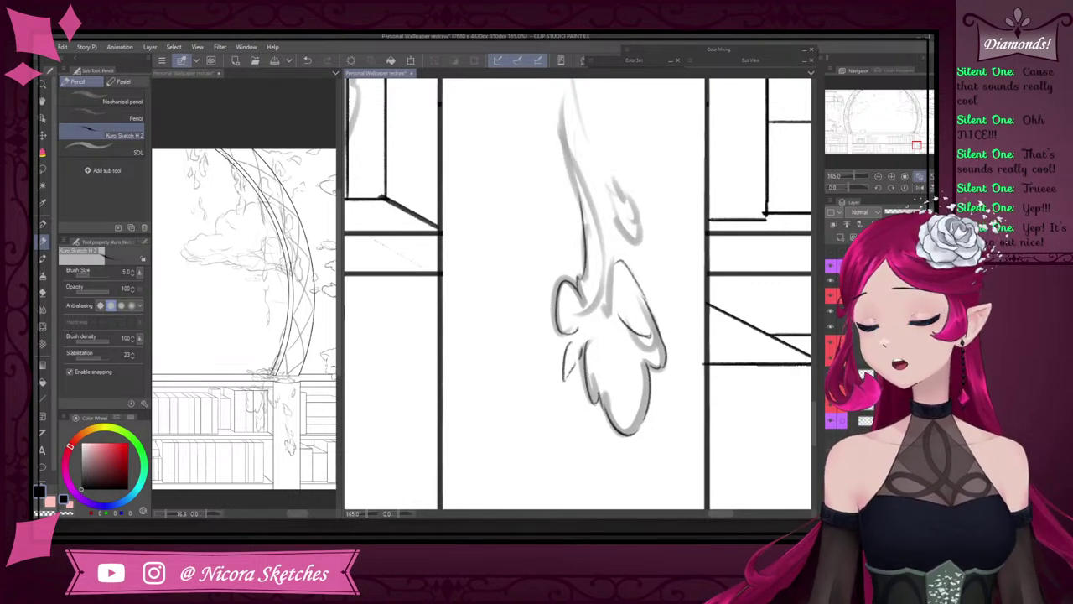
pyautogui.moveTo(612, 261); pyautogui.dragTo(572, 153)
pyautogui.scroll(-8, 646, 218)
pyautogui.scroll(5, 628, 159)
pyautogui.hotkey('ctrl', 'z')
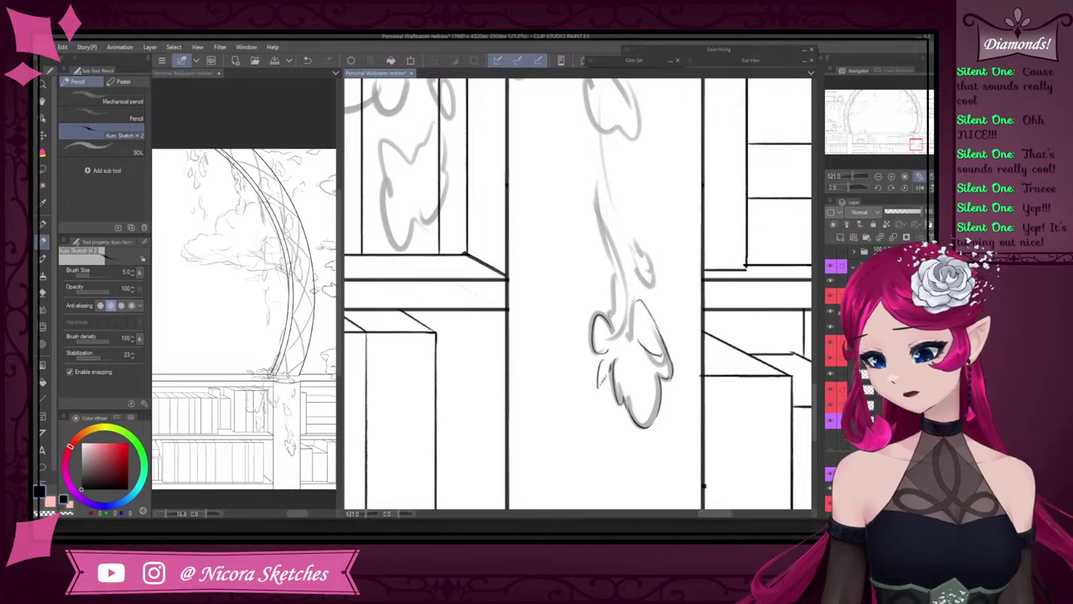
pyautogui.moveTo(617, 288); pyautogui.dragTo(609, 235)
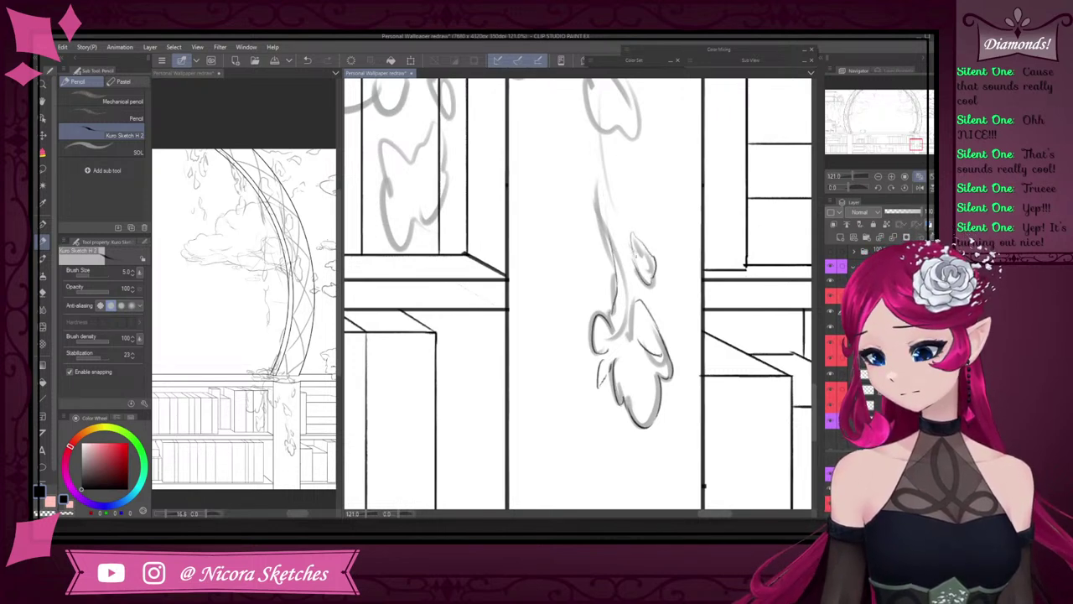
# - Ink the large end leaf and its side leaf on the vine hanging in front of the books
pyautogui.scroll(-15, 664, 246)
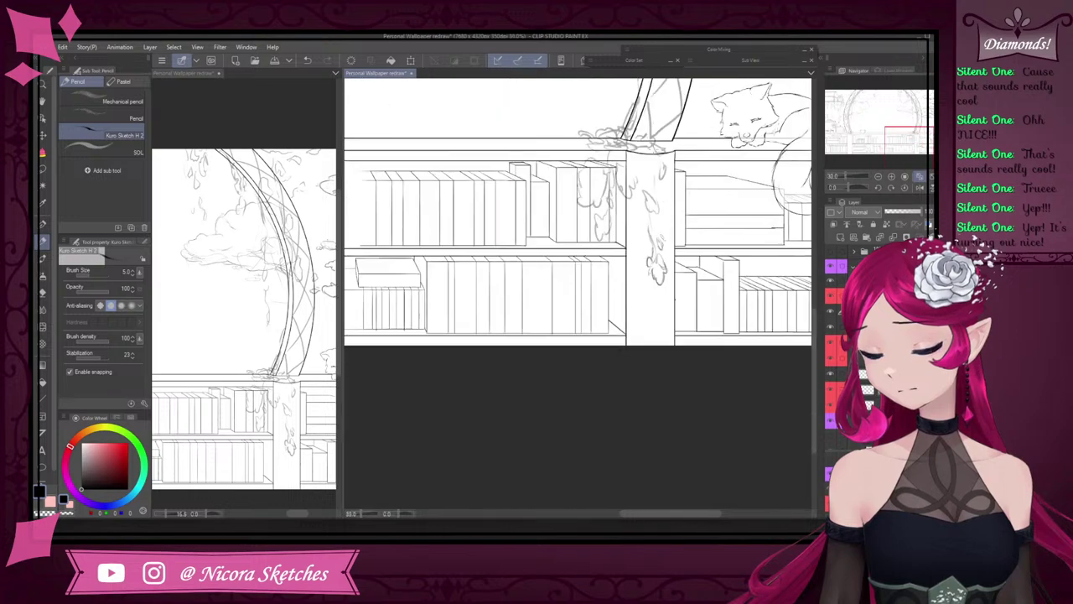
pyautogui.scroll(17, 617, 208)
pyautogui.moveTo(555, 319)
pyautogui.mouseDown()
pyautogui.moveTo(589, 270)
pyautogui.moveTo(598, 315)
pyautogui.moveTo(592, 373)
pyautogui.moveTo(547, 389)
pyautogui.moveTo(560, 319)
pyautogui.moveTo(506, 339)
pyautogui.mouseUp()
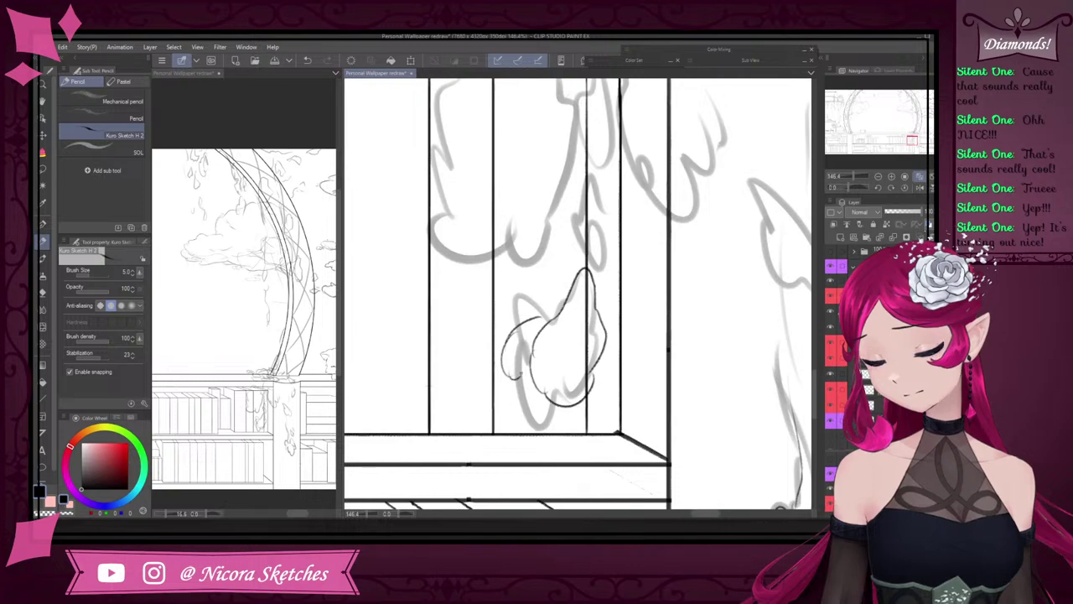
pyautogui.moveTo(521, 375); pyautogui.dragTo(533, 369)
pyautogui.moveTo(534, 320); pyautogui.dragTo(556, 304)
pyautogui.scroll(-5, 615, 310)
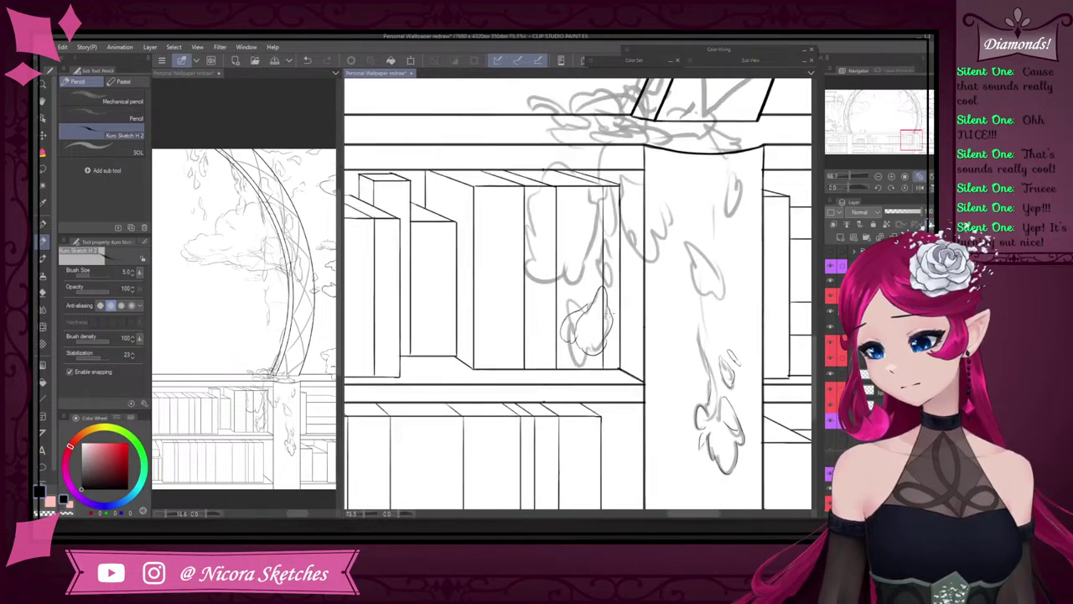
# - Ink the small lobe joining the side leaf to the large end leaf in front of the books
pyautogui.scroll(3, 593, 333)
pyautogui.press('e')
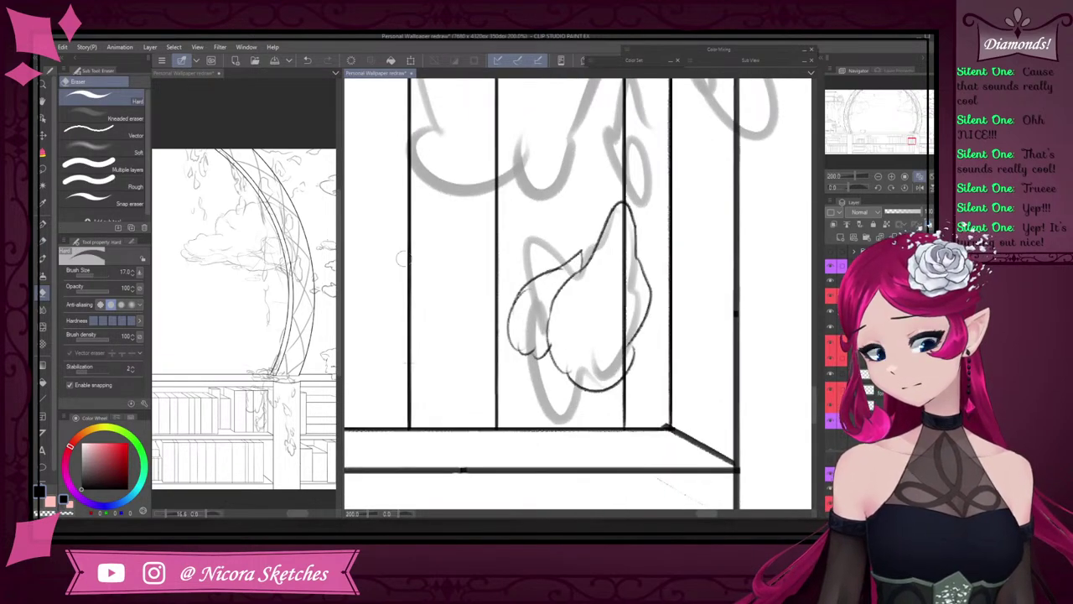
pyautogui.click(46, 240)
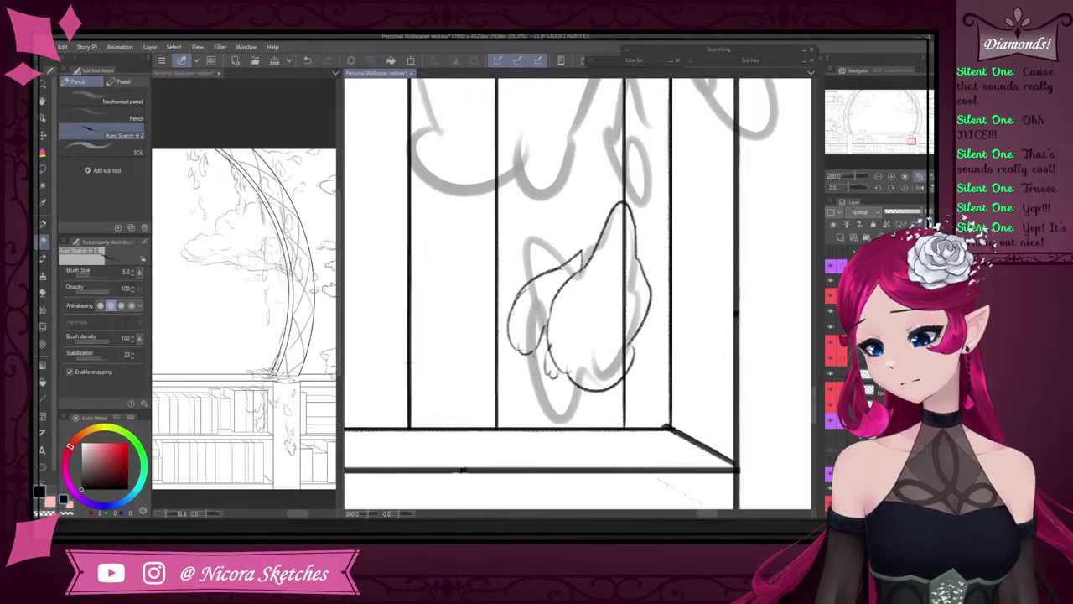
pyautogui.scroll(-3, 666, 236)
pyautogui.scroll(3, 590, 347)
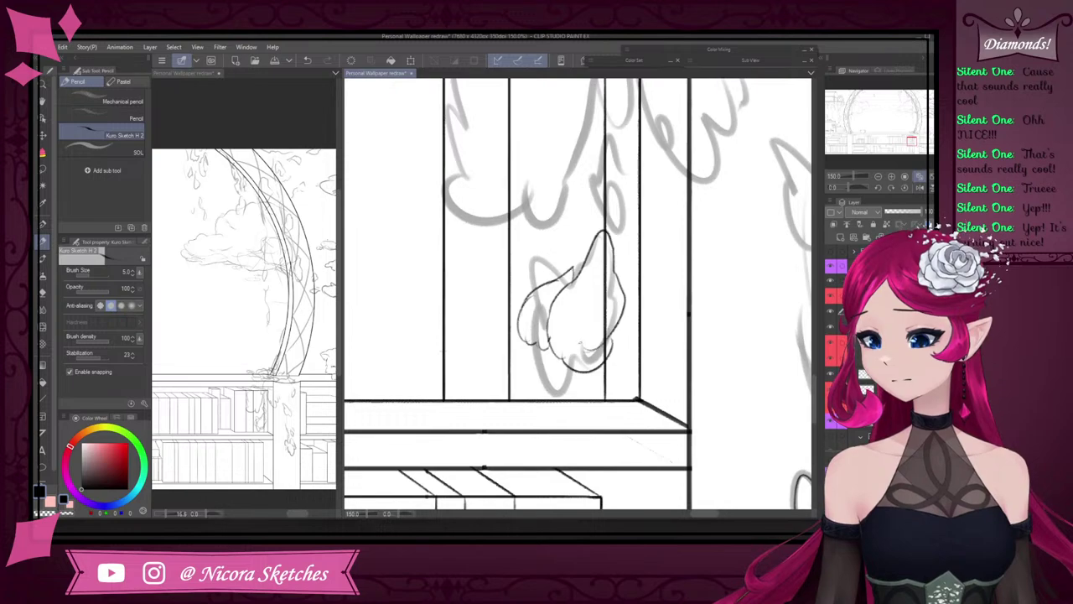
pyautogui.scroll(-3, 605, 299)
pyautogui.scroll(3, 698, 280)
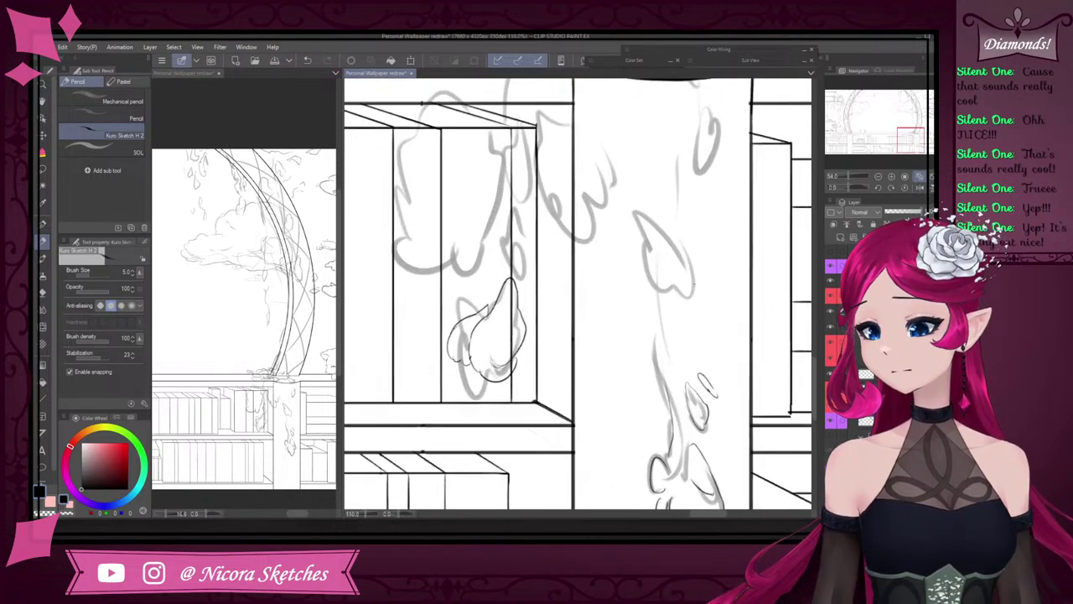
# - Ink the middle leaf on the pillar, with its pointed tip, lobed lower edge and inner vein strokes
pyautogui.moveTo(647, 215); pyautogui.dragTo(681, 255)
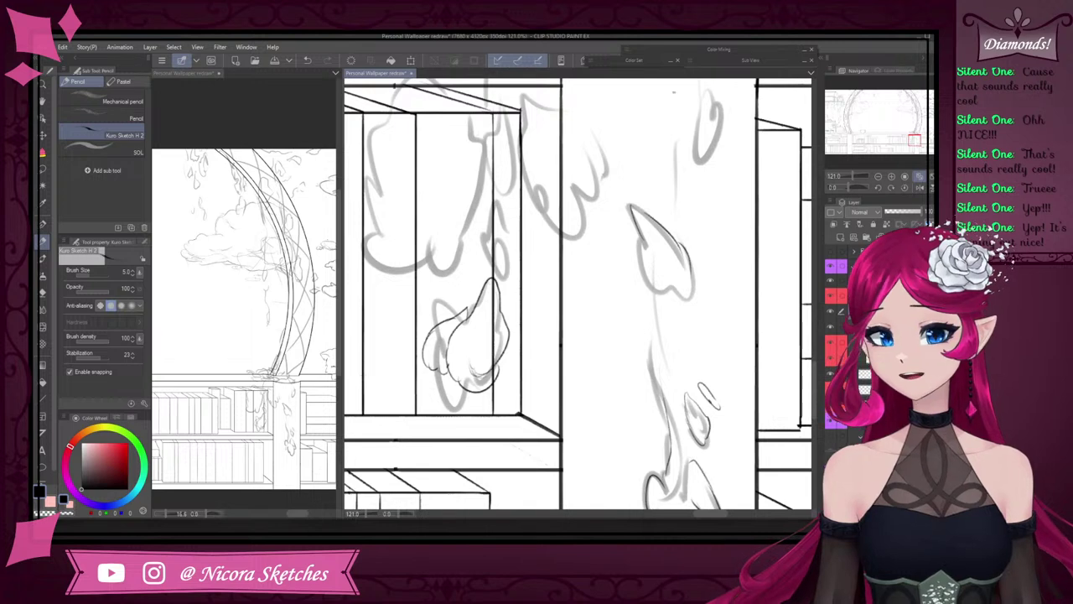
pyautogui.scroll(2, 650, 244)
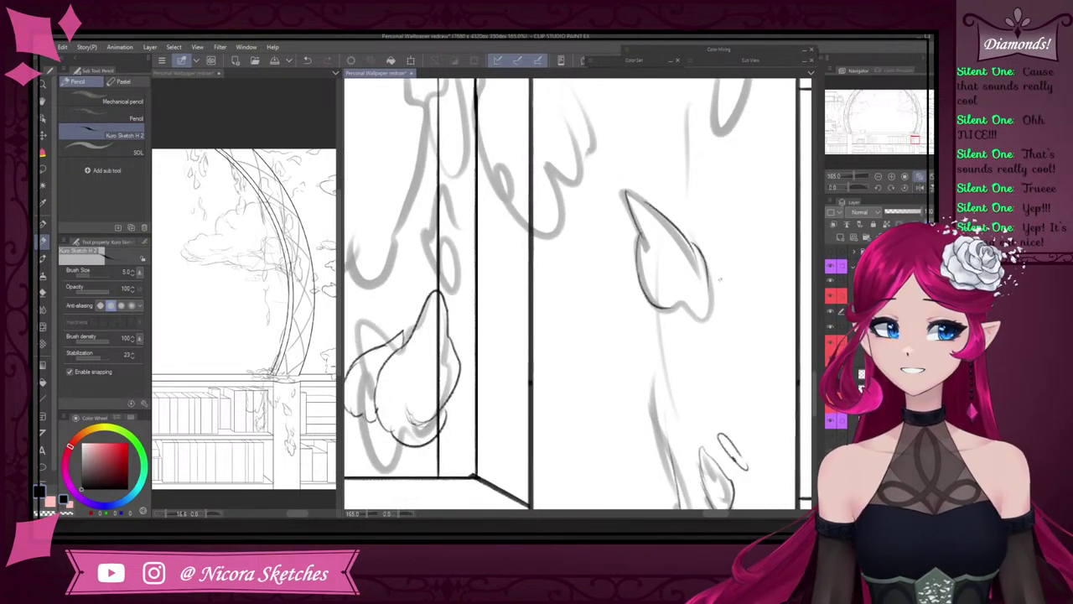
pyautogui.scroll(5, 718, 307)
pyautogui.moveTo(705, 278)
pyautogui.mouseDown()
pyautogui.moveTo(675, 320)
pyautogui.moveTo(639, 272)
pyautogui.mouseUp()
pyautogui.moveTo(646, 296); pyautogui.dragTo(625, 266)
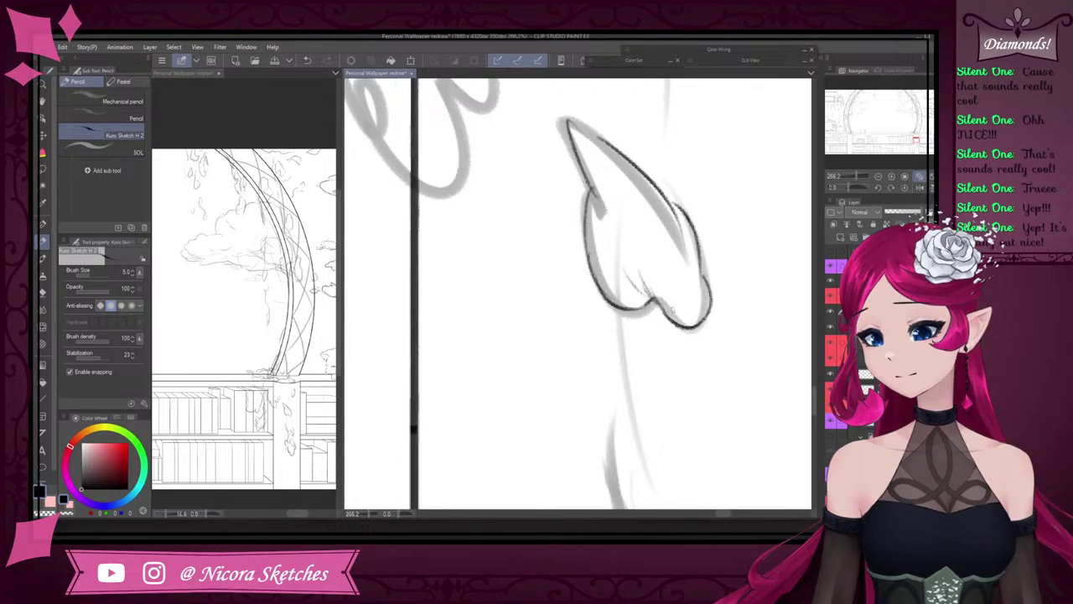
pyautogui.scroll(-4, 659, 283)
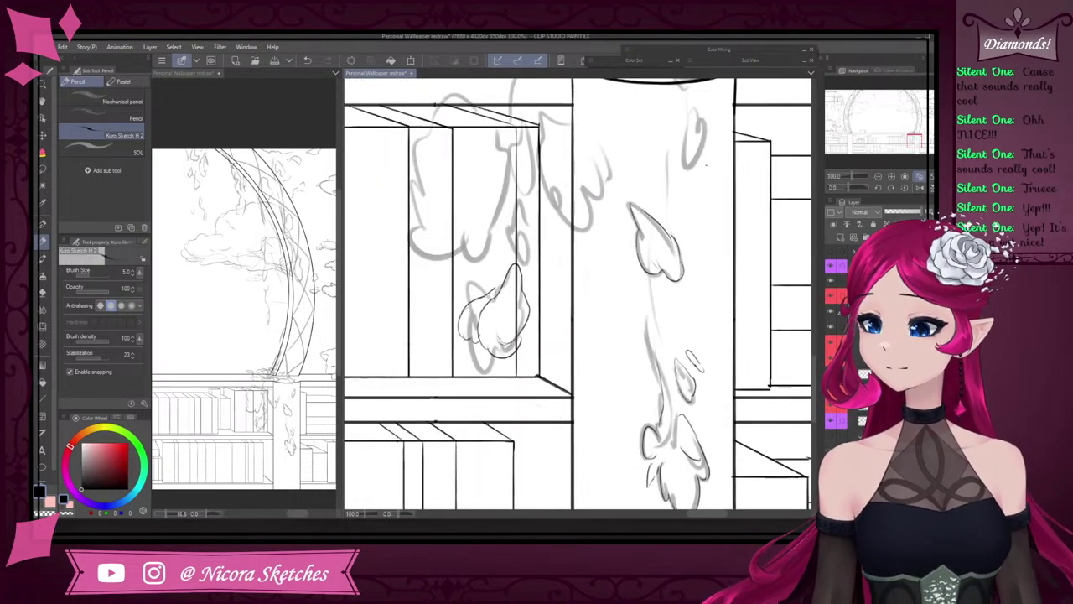
pyautogui.scroll(-4, 694, 260)
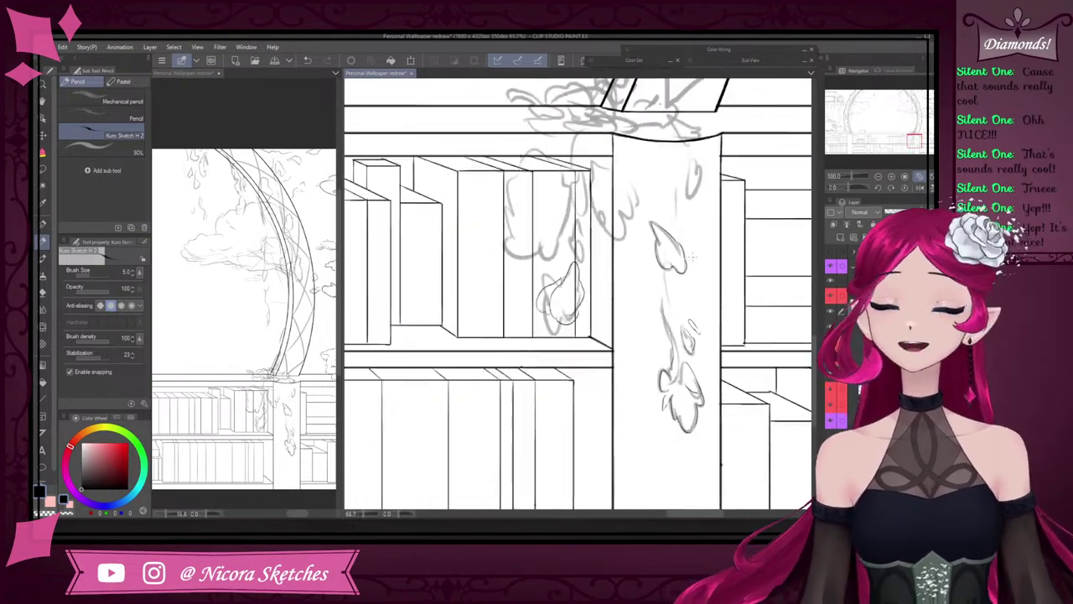
pyautogui.scroll(8, 706, 134)
pyautogui.moveTo(642, 236); pyautogui.dragTo(632, 326)
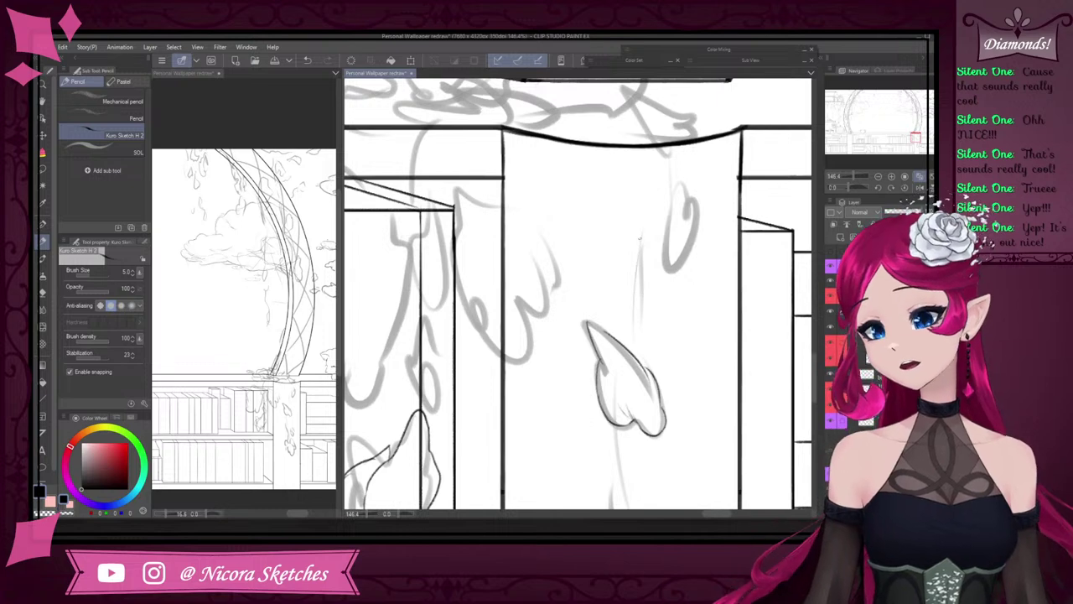
pyautogui.hotkey('ctrl', 'z')
pyautogui.moveTo(579, 237); pyautogui.dragTo(598, 322)
pyautogui.hotkey('ctrl', 'z')
pyautogui.hotkey('ctrl', 'z')
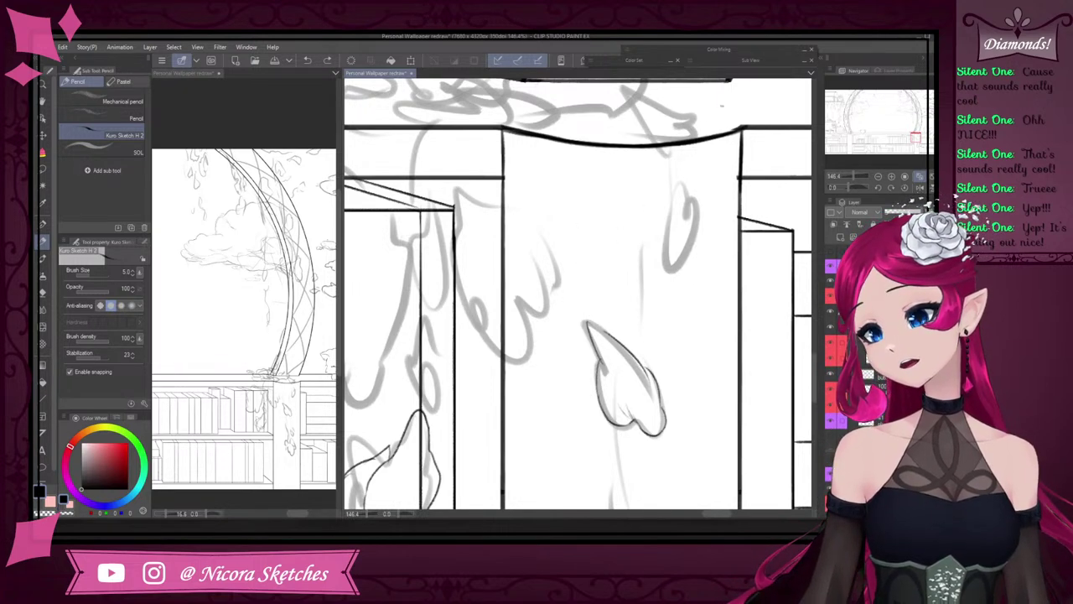
# - Ink the small upper leaf on the pillar and a tiny oval leaf beside it
pyautogui.moveTo(683, 191)
pyautogui.mouseDown()
pyautogui.moveTo(691, 244)
pyautogui.moveTo(667, 270)
pyautogui.moveTo(661, 262)
pyautogui.mouseUp()
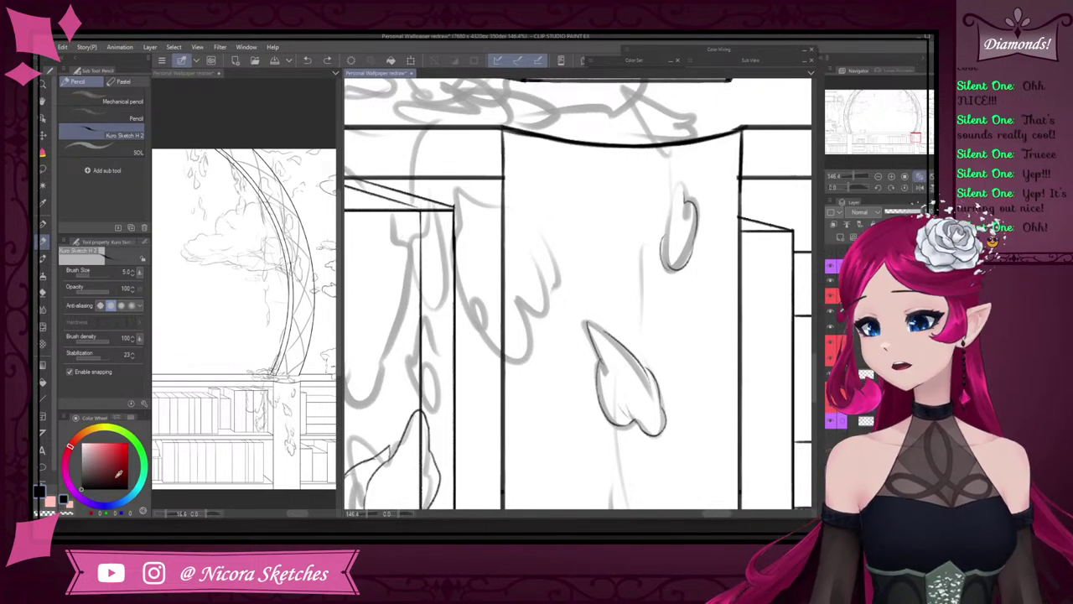
pyautogui.moveTo(669, 230)
pyautogui.mouseDown()
pyautogui.moveTo(680, 174)
pyautogui.moveTo(686, 186)
pyautogui.mouseUp()
pyautogui.scroll(-4, 698, 178)
pyautogui.scroll(3, 689, 142)
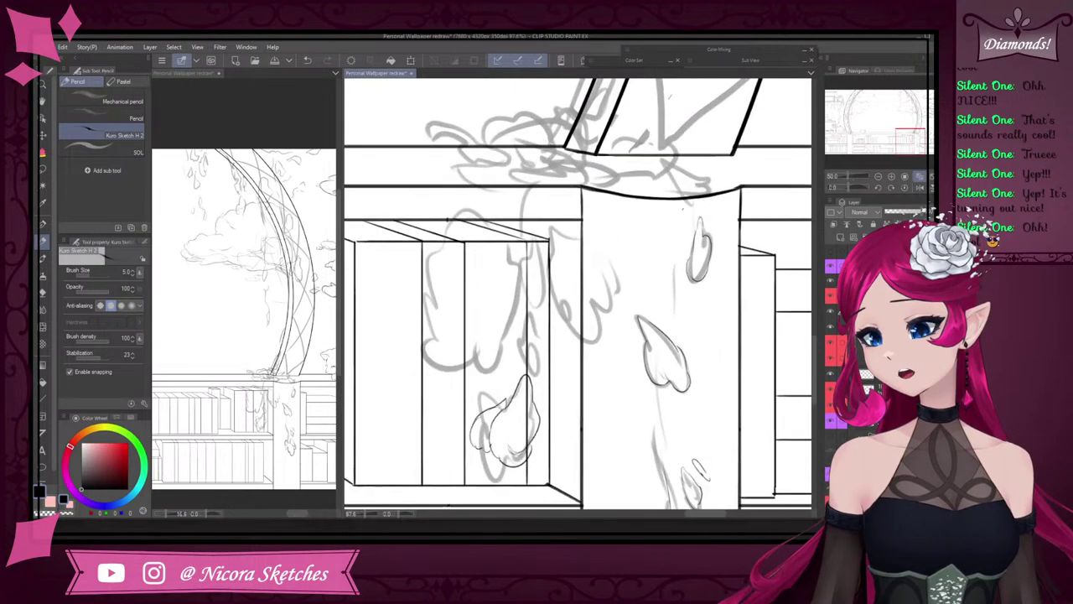
pyautogui.scroll(-2, 578, 293)
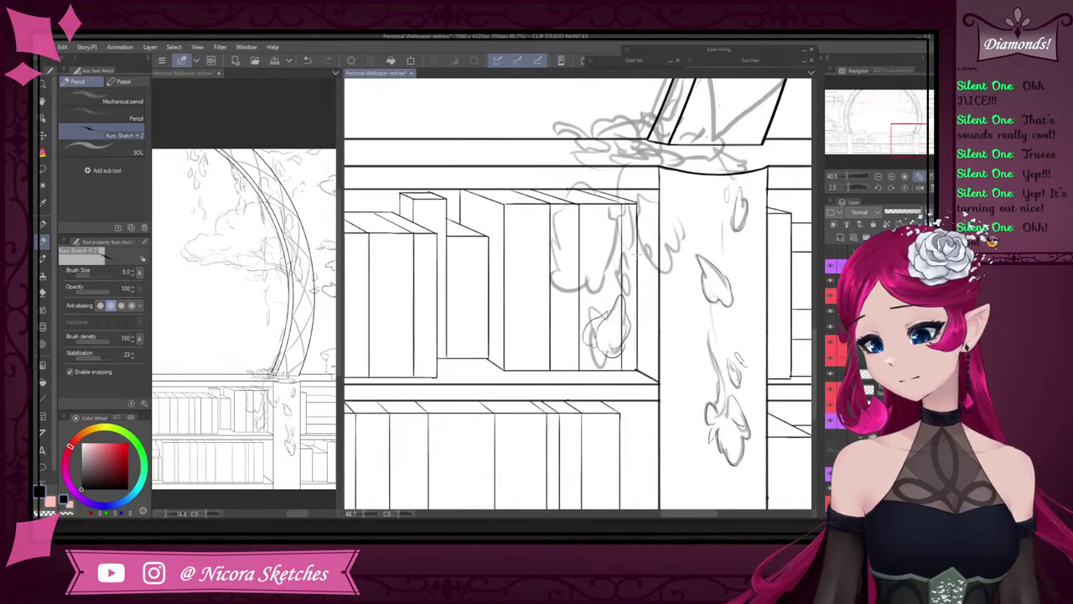
# - Ink the small narrow leaves above the large end leaf on the vine in front of the books
pyautogui.scroll(3, 635, 255)
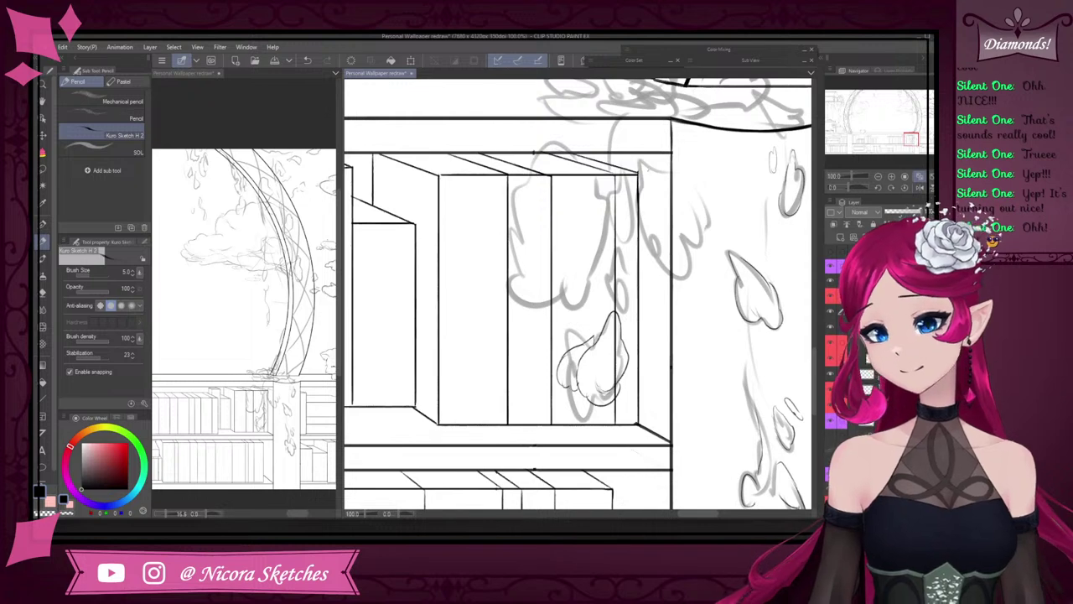
pyautogui.moveTo(622, 249)
pyautogui.mouseDown()
pyautogui.moveTo(612, 267)
pyautogui.moveTo(620, 301)
pyautogui.moveTo(624, 273)
pyautogui.mouseUp()
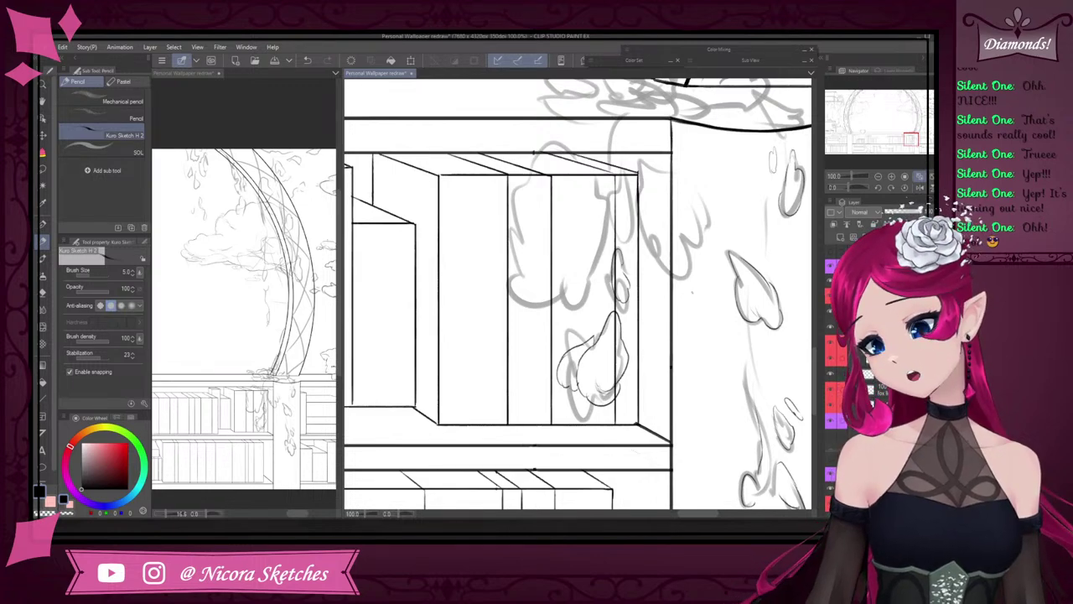
pyautogui.scroll(-8, 594, 338)
pyautogui.scroll(10, 585, 210)
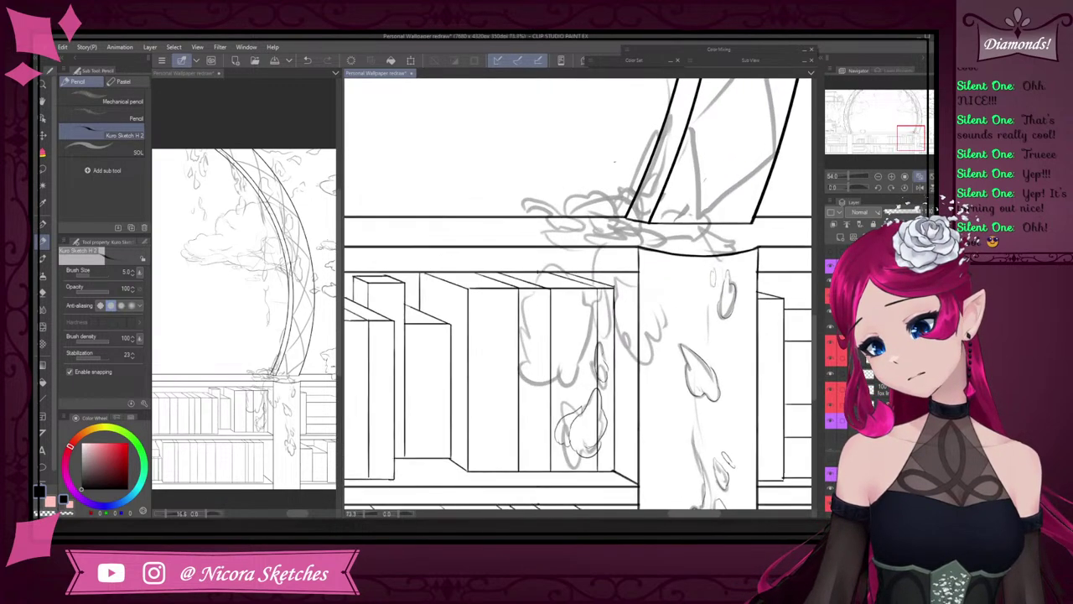
pyautogui.moveTo(509, 214)
pyautogui.mouseDown()
pyautogui.moveTo(526, 198)
pyautogui.moveTo(573, 223)
pyautogui.moveTo(549, 215)
pyautogui.mouseUp()
pyautogui.hotkey('ctrl', 'z')
pyautogui.hotkey('ctrl', 'z')
pyautogui.scroll(-4, 553, 200)
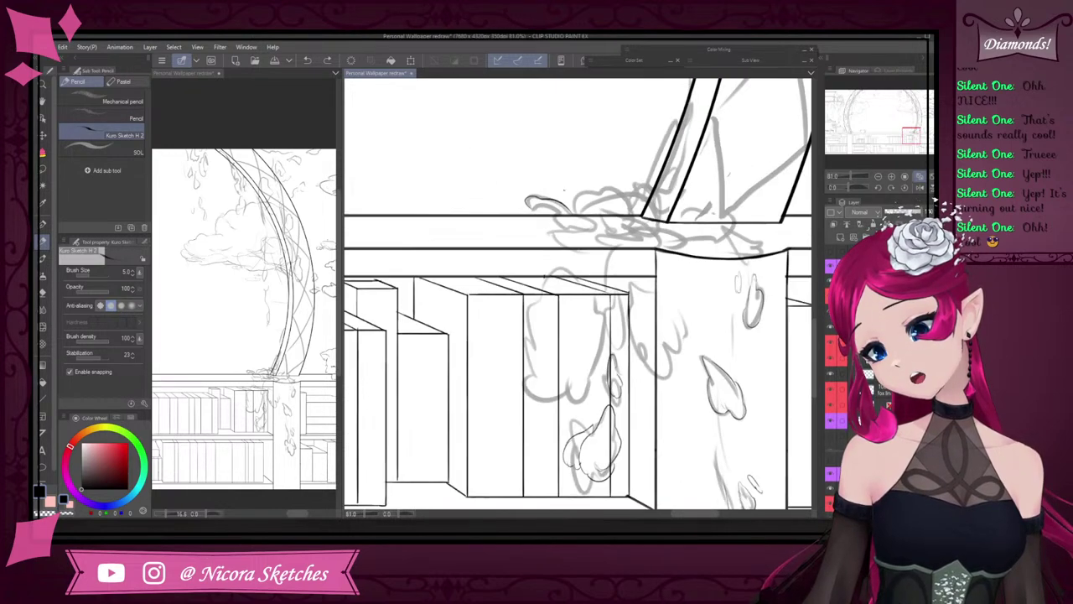
# - Add a second tiny oval leaf near the small upper leaf on the pillar
pyautogui.scroll(2, 553, 200)
pyautogui.scroll(8, 674, 274)
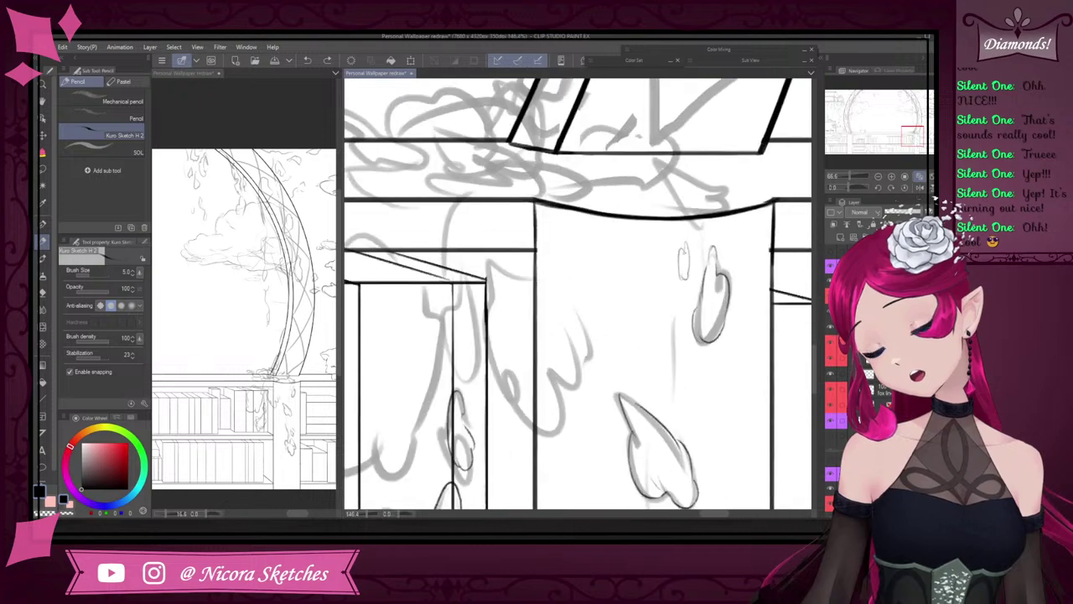
pyautogui.moveTo(668, 281)
pyautogui.mouseDown()
pyautogui.moveTo(665, 302)
pyautogui.moveTo(669, 289)
pyautogui.mouseUp()
pyautogui.scroll(-7, 674, 272)
pyautogui.scroll(1, 578, 293)
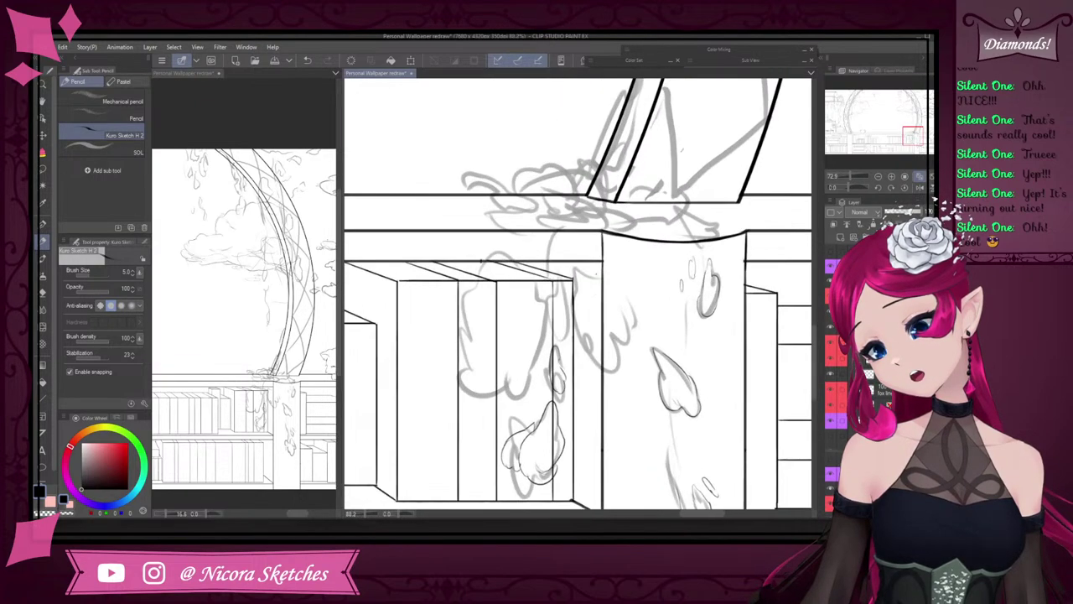
# - Lower the opacity of the bookcase and arch line art, and switch to the vine layer
pyautogui.scroll(1, 578, 293)
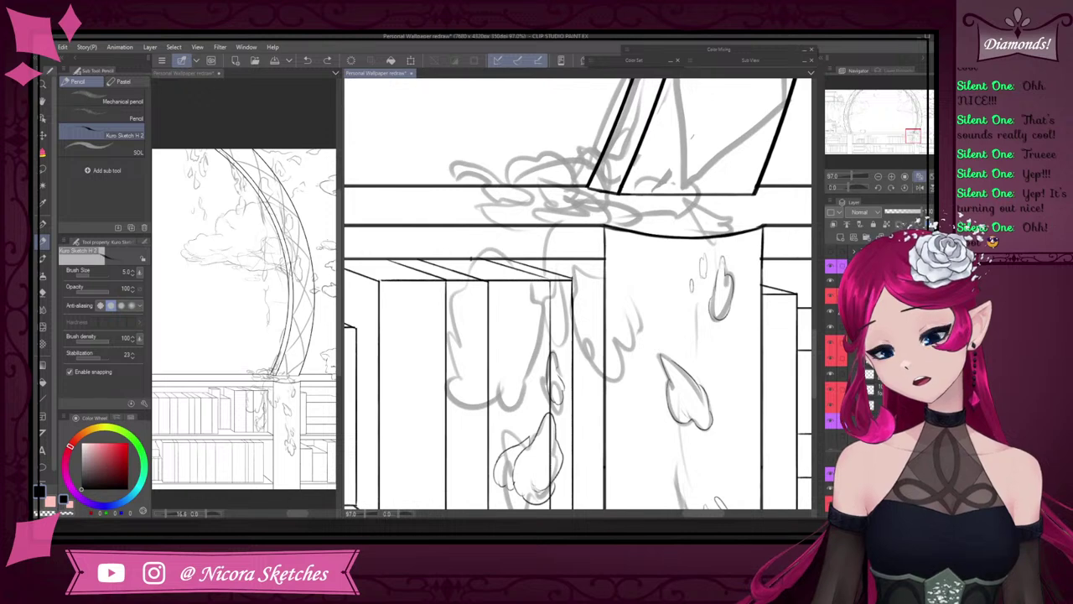
pyautogui.click(900, 211)
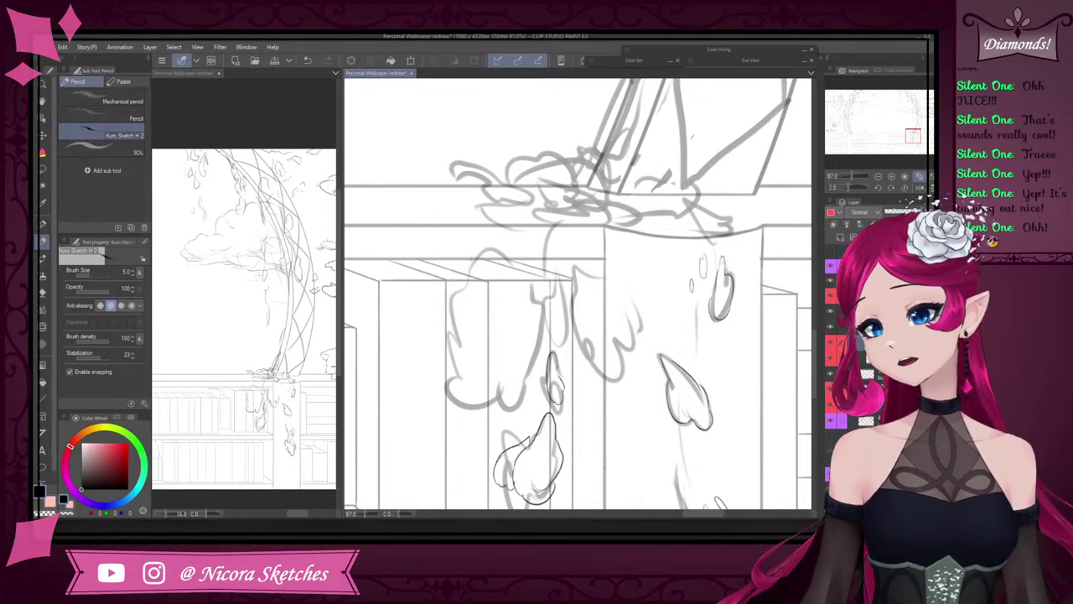
pyautogui.click(835, 328)
pyautogui.scroll(-8, 645, 331)
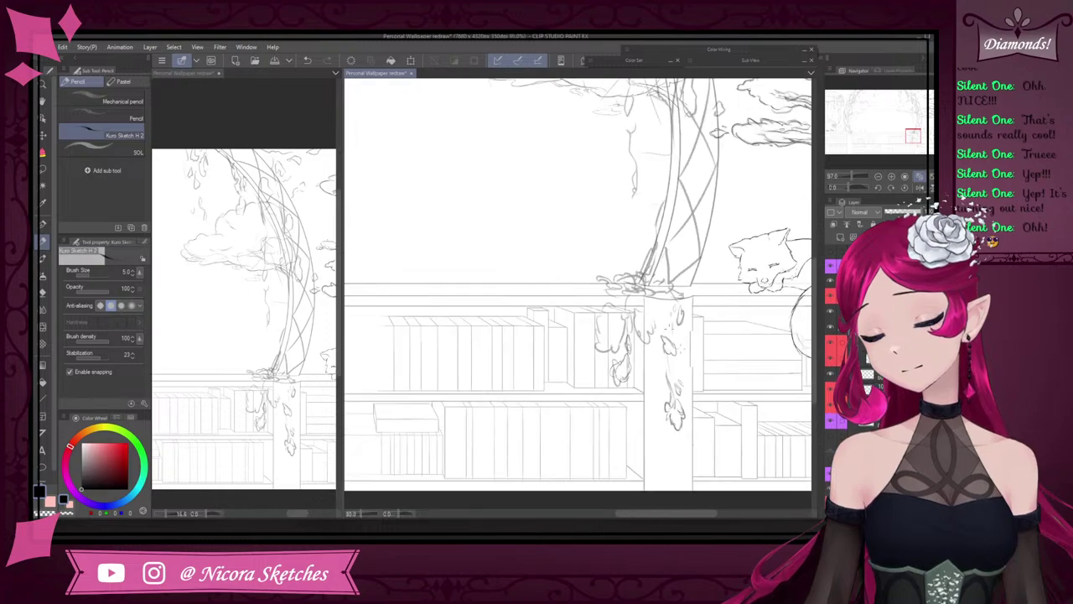
pyautogui.scroll(4, 670, 360)
pyautogui.click(43, 168)
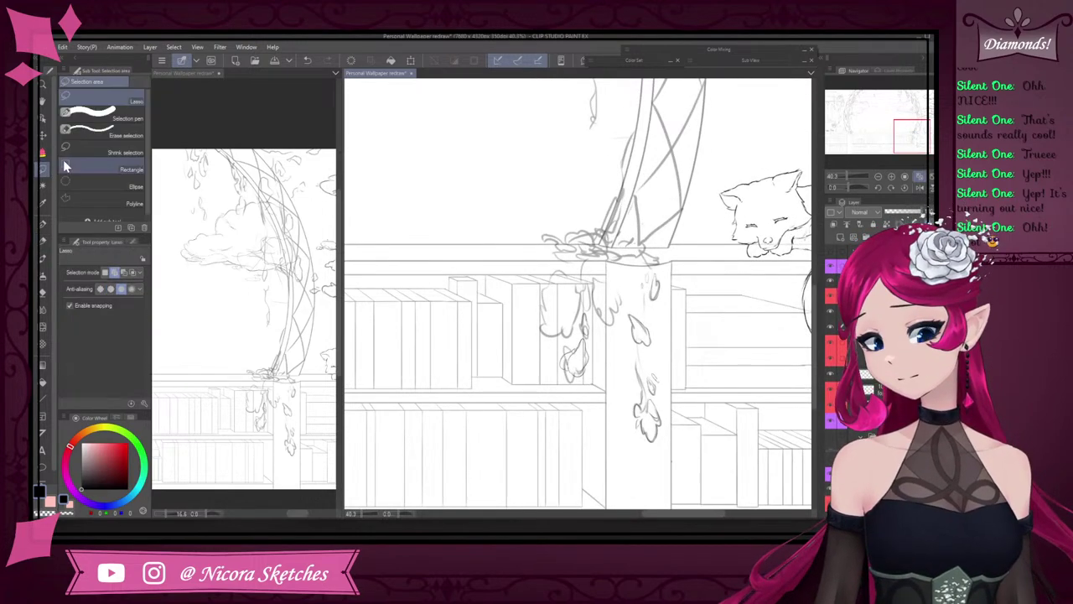
pyautogui.moveTo(688, 410); pyautogui.dragTo(502, 336)
pyautogui.hotkey('ctrl', 'd')
pyautogui.moveTo(660, 244)
pyautogui.mouseDown()
pyautogui.moveTo(678, 275)
pyautogui.moveTo(653, 235)
pyautogui.mouseUp()
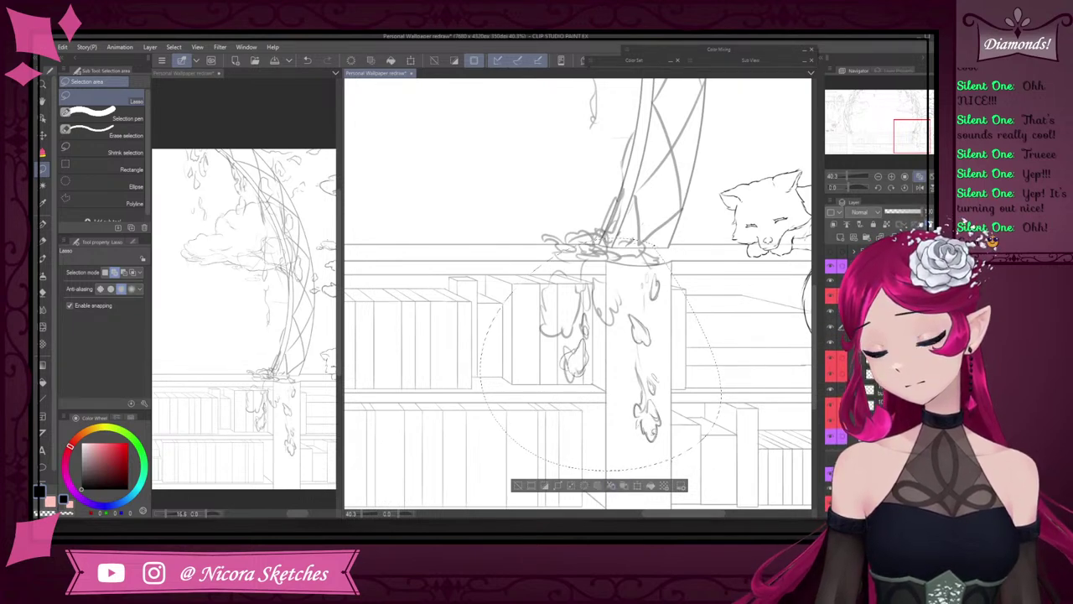
pyautogui.click(518, 486)
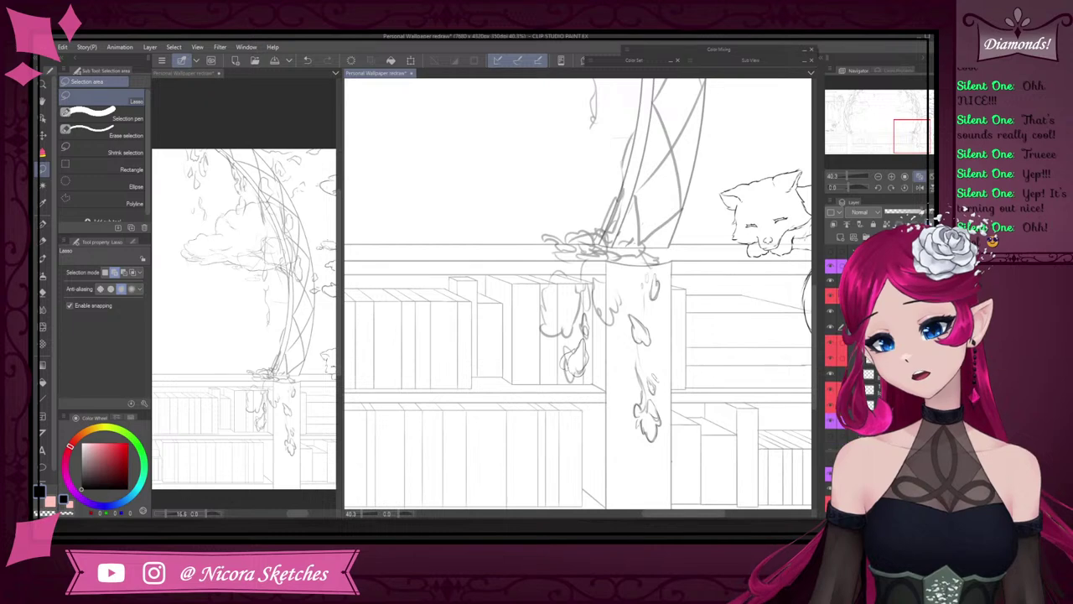
# - Ink the scalloped lower outline of the large leaf overlapping the pillar's edge, plus a tiny oval leaf beside it
pyautogui.click(45, 242)
pyautogui.scroll(1, 570, 314)
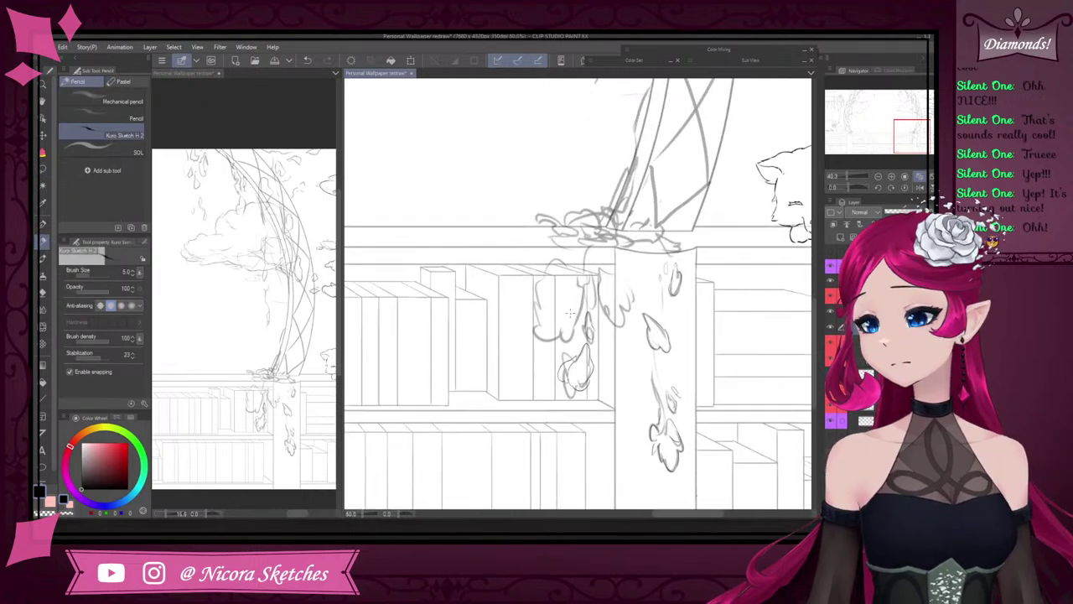
pyautogui.scroll(4, 570, 313)
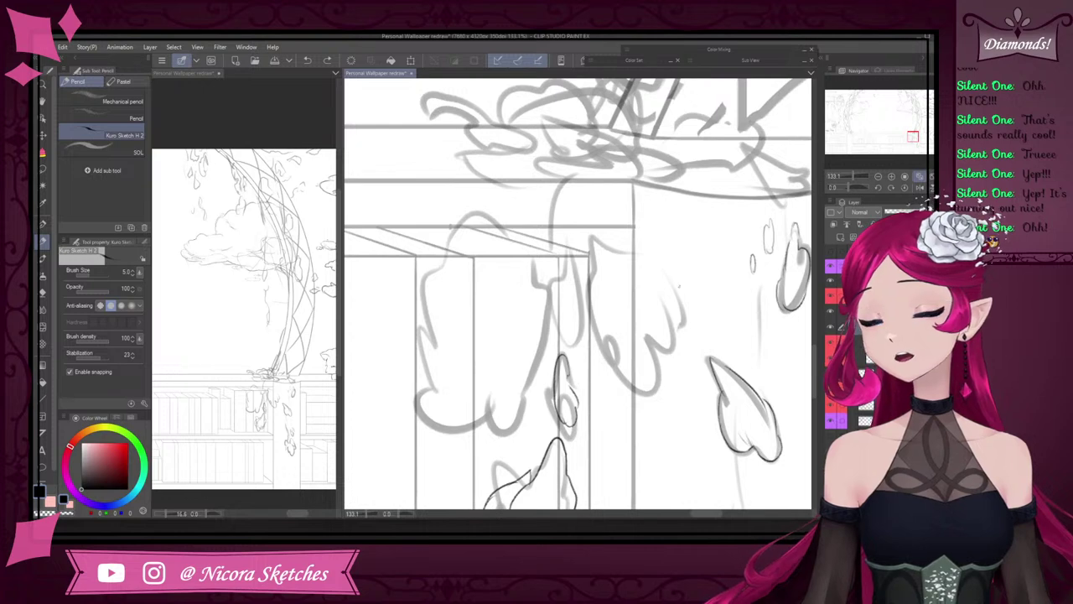
pyautogui.moveTo(668, 268)
pyautogui.mouseDown()
pyautogui.moveTo(684, 325)
pyautogui.moveTo(668, 333)
pyautogui.moveTo(670, 349)
pyautogui.moveTo(646, 336)
pyautogui.moveTo(609, 371)
pyautogui.moveTo(586, 312)
pyautogui.moveTo(586, 261)
pyautogui.mouseUp()
pyautogui.hotkey('ctrl', 'z')
pyautogui.hotkey('ctrl', 'z')
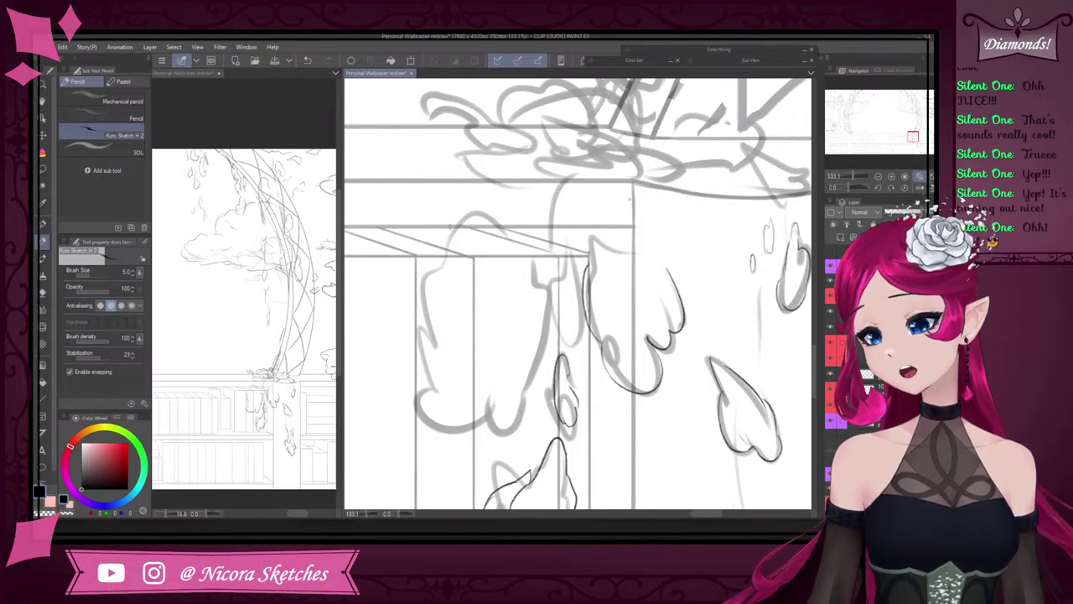
pyautogui.moveTo(600, 367)
pyautogui.mouseDown()
pyautogui.moveTo(593, 399)
pyautogui.moveTo(592, 382)
pyautogui.mouseUp()
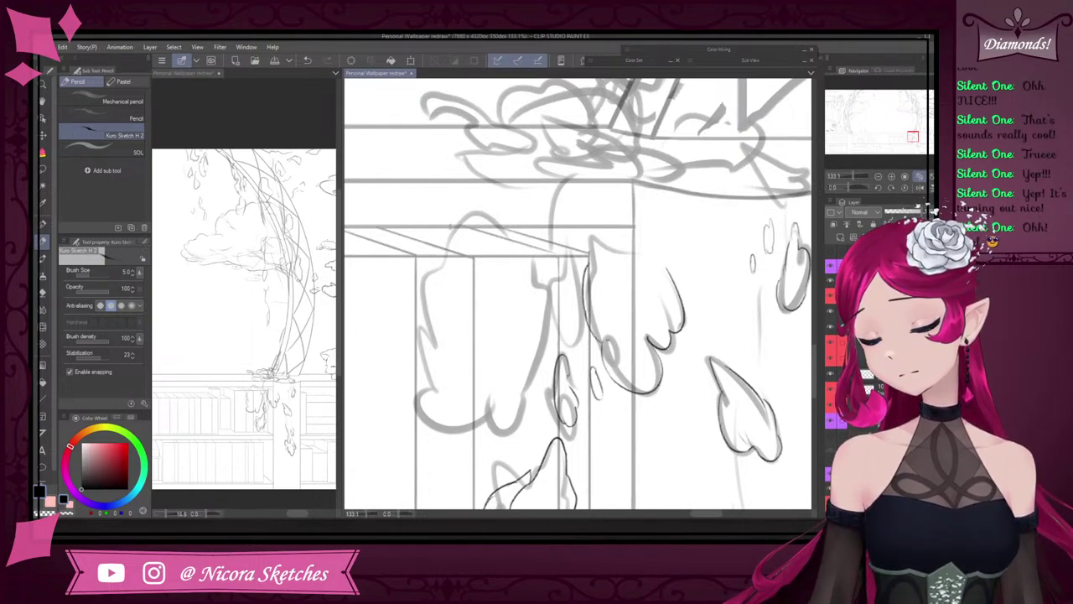
# - Ink the upper edges of the large leaf overlapping the pillar's edge and add a tiny oval leaf above its tip
pyautogui.moveTo(590, 265)
pyautogui.mouseDown()
pyautogui.moveTo(591, 226)
pyautogui.moveTo(669, 272)
pyautogui.mouseUp()
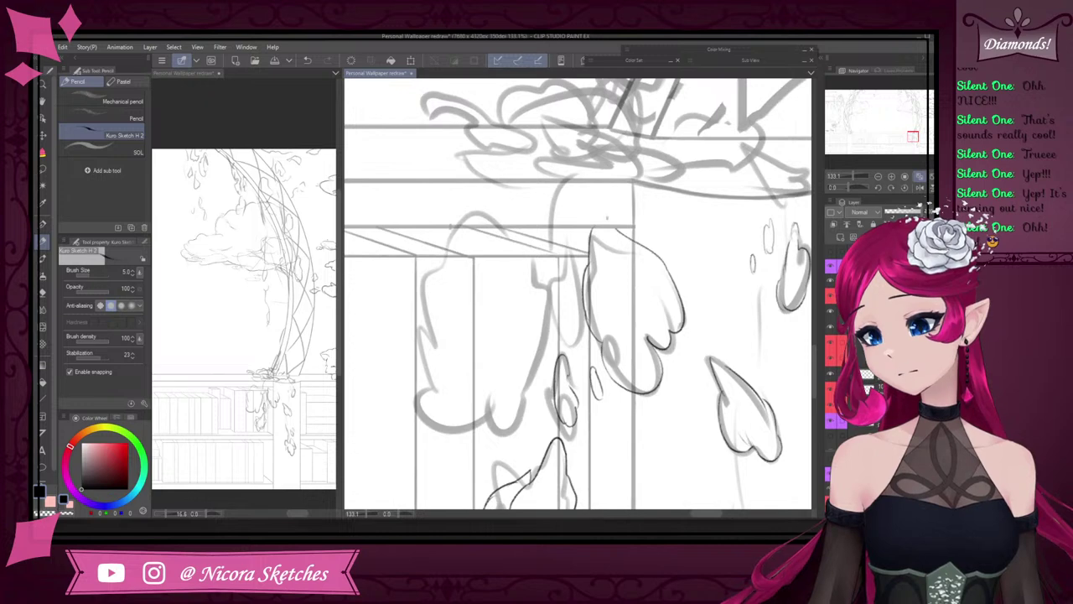
pyautogui.moveTo(605, 213); pyautogui.dragTo(618, 231)
pyautogui.hotkey('ctrl', 'z')
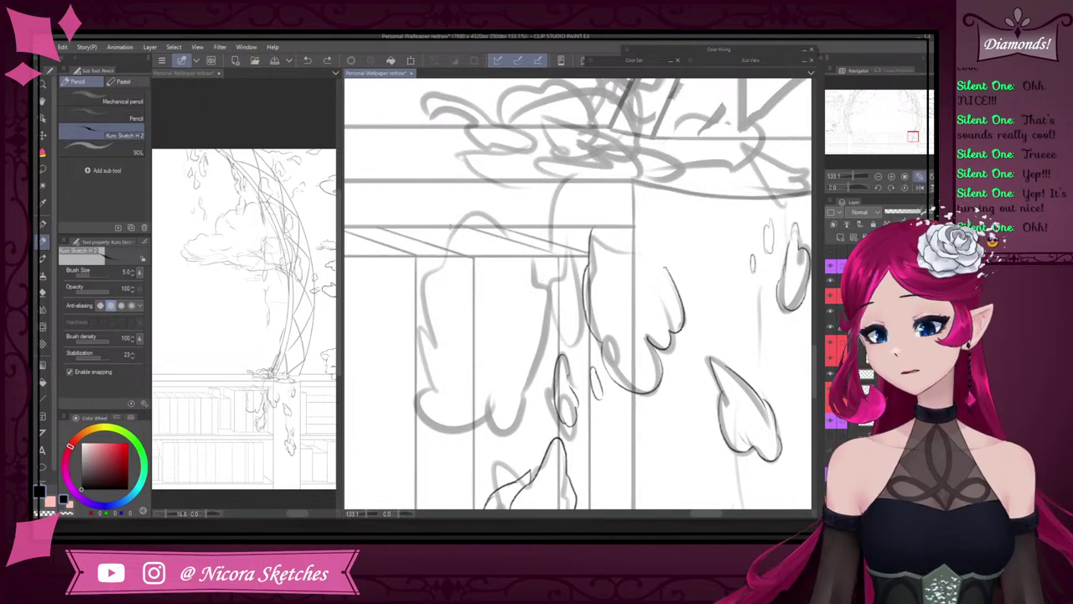
pyautogui.moveTo(668, 267); pyautogui.dragTo(617, 211)
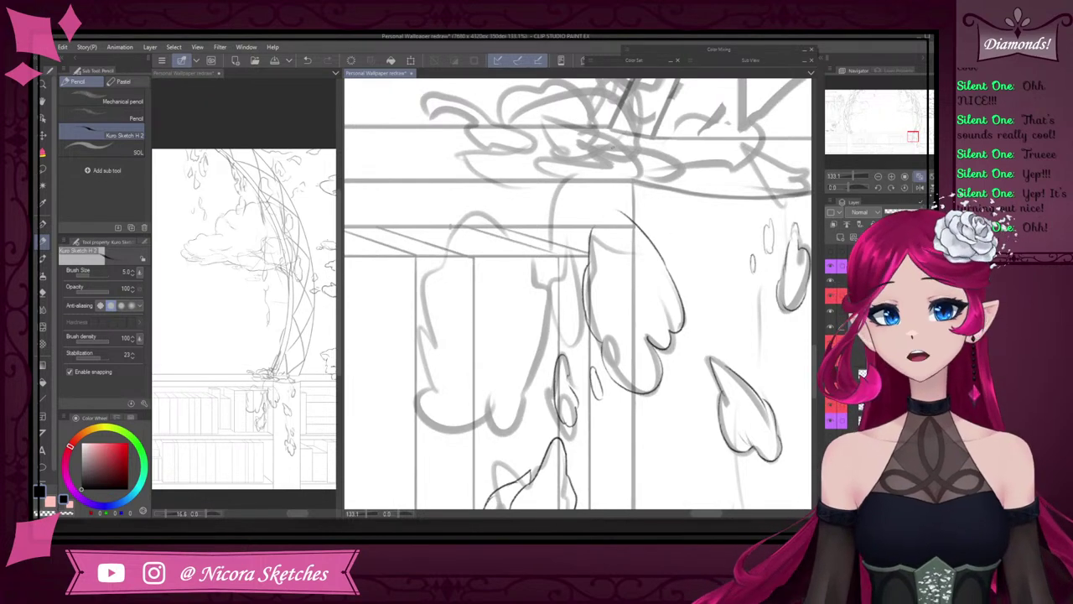
pyautogui.moveTo(595, 219)
pyautogui.mouseDown()
pyautogui.moveTo(594, 200)
pyautogui.moveTo(597, 215)
pyautogui.mouseUp()
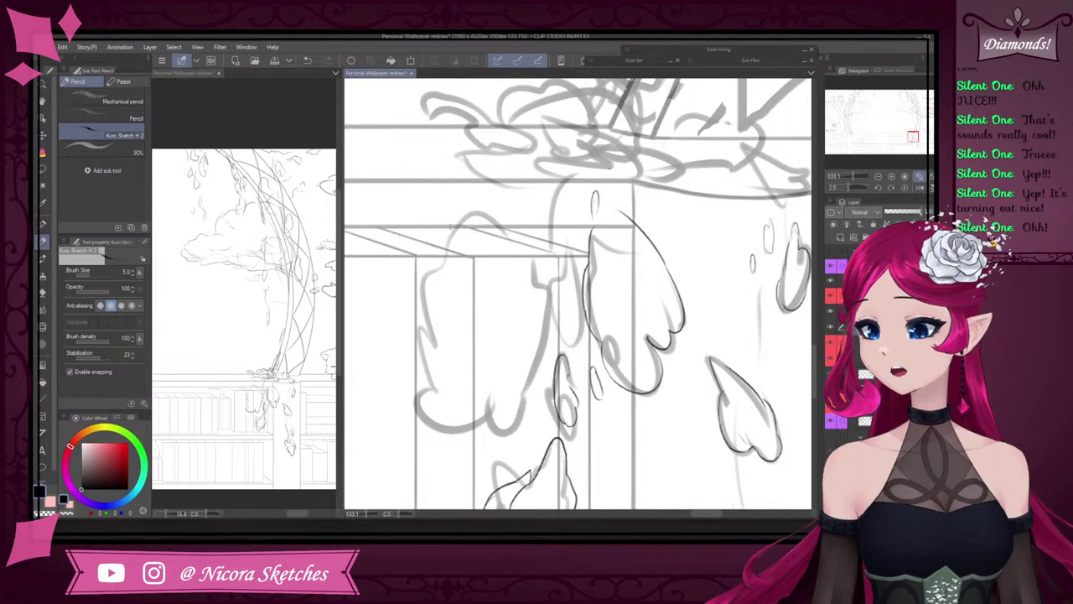
# - Ink the left edge, lobed bottom and right side of the large leaf hanging in front of the books
pyautogui.scroll(-4, 617, 206)
pyautogui.scroll(1, 553, 285)
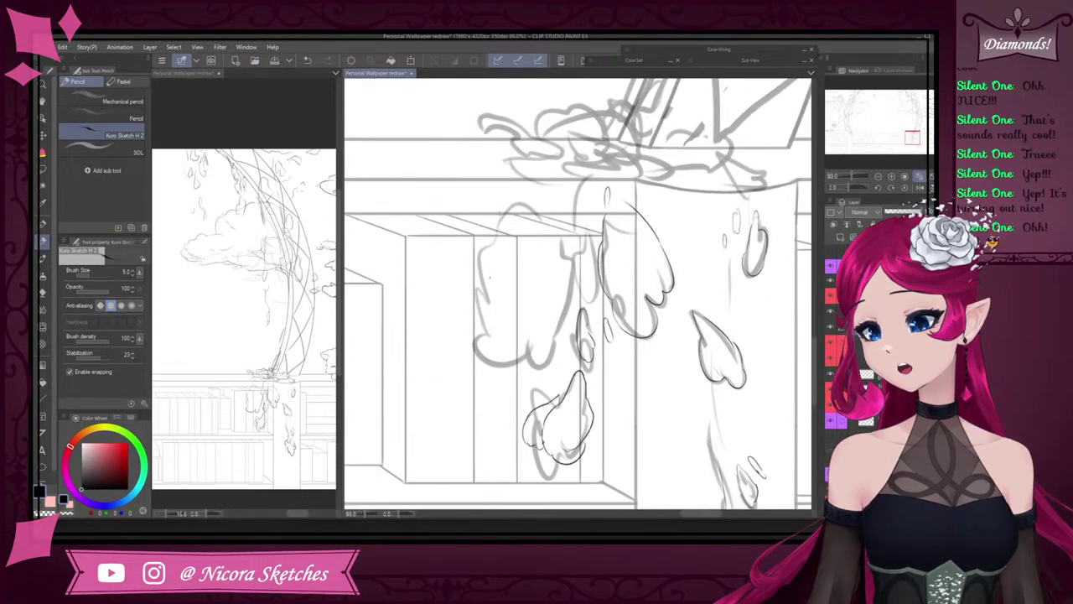
pyautogui.moveTo(483, 278); pyautogui.dragTo(480, 363)
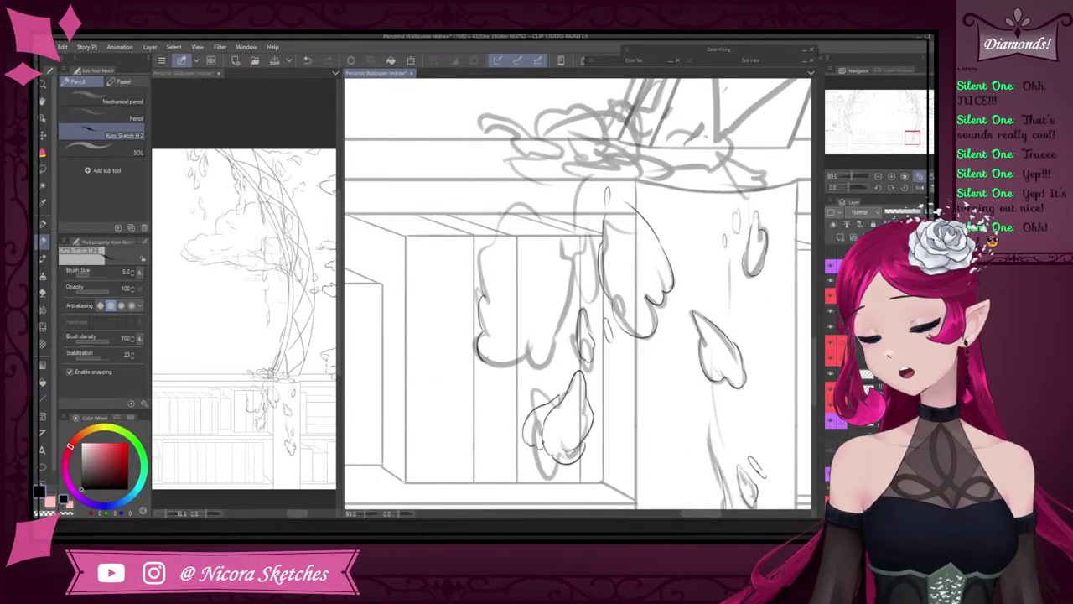
pyautogui.scroll(3, 577, 294)
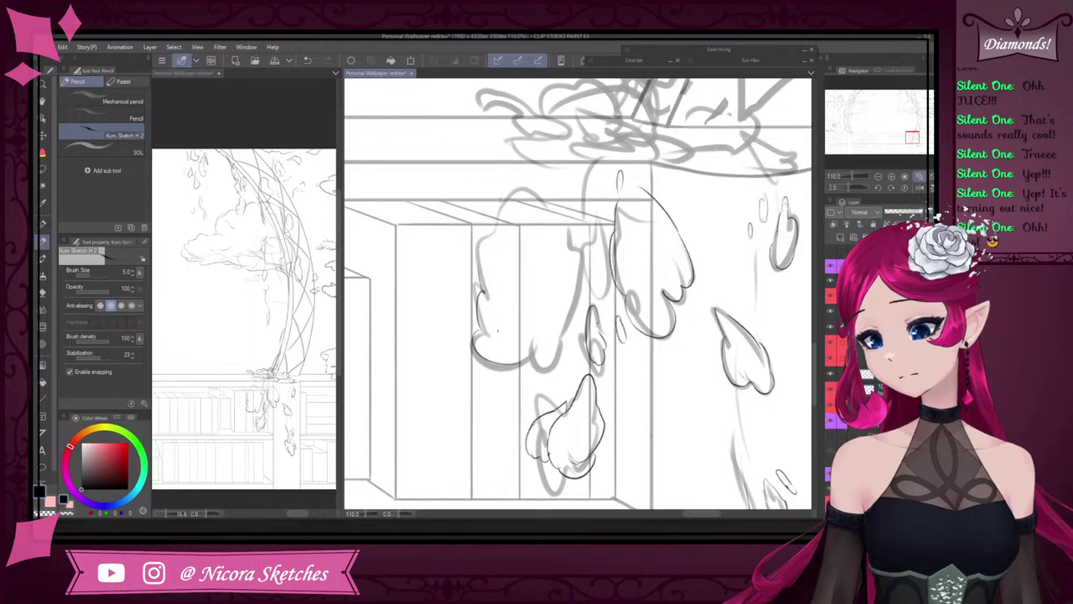
pyautogui.scroll(4, 493, 339)
pyautogui.moveTo(476, 326)
pyautogui.mouseDown()
pyautogui.moveTo(482, 392)
pyautogui.moveTo(550, 378)
pyautogui.mouseUp()
pyautogui.hotkey('ctrl', 'z')
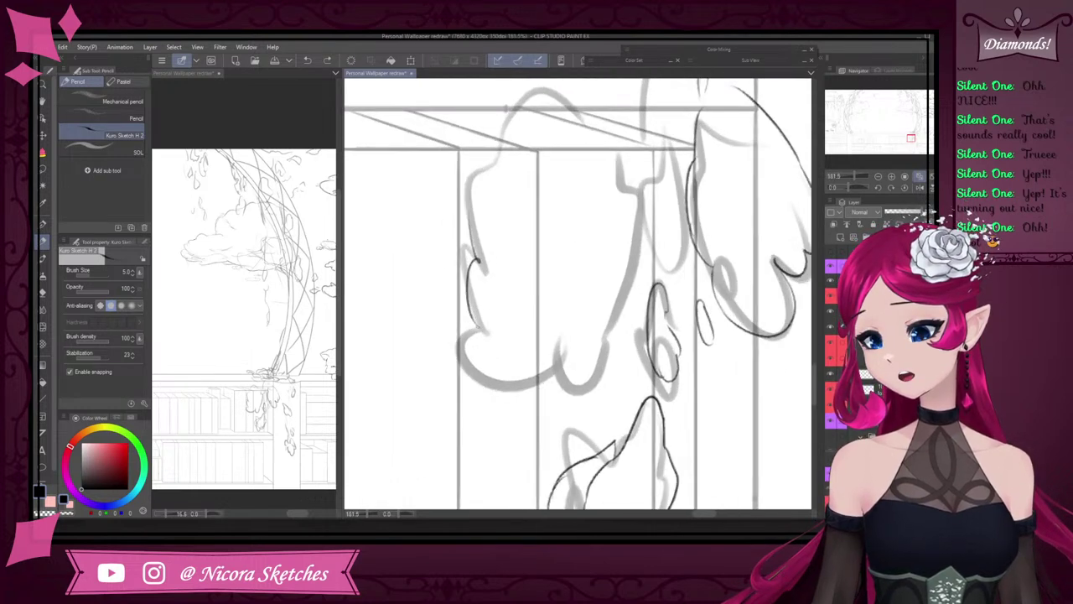
pyautogui.moveTo(480, 327)
pyautogui.mouseDown()
pyautogui.moveTo(565, 362)
pyautogui.moveTo(591, 329)
pyautogui.moveTo(589, 307)
pyautogui.mouseUp()
pyautogui.hotkey('ctrl', 'z')
pyautogui.moveTo(560, 366)
pyautogui.mouseDown()
pyautogui.moveTo(609, 350)
pyautogui.moveTo(606, 365)
pyautogui.moveTo(629, 298)
pyautogui.moveTo(642, 178)
pyautogui.moveTo(631, 144)
pyautogui.mouseUp()
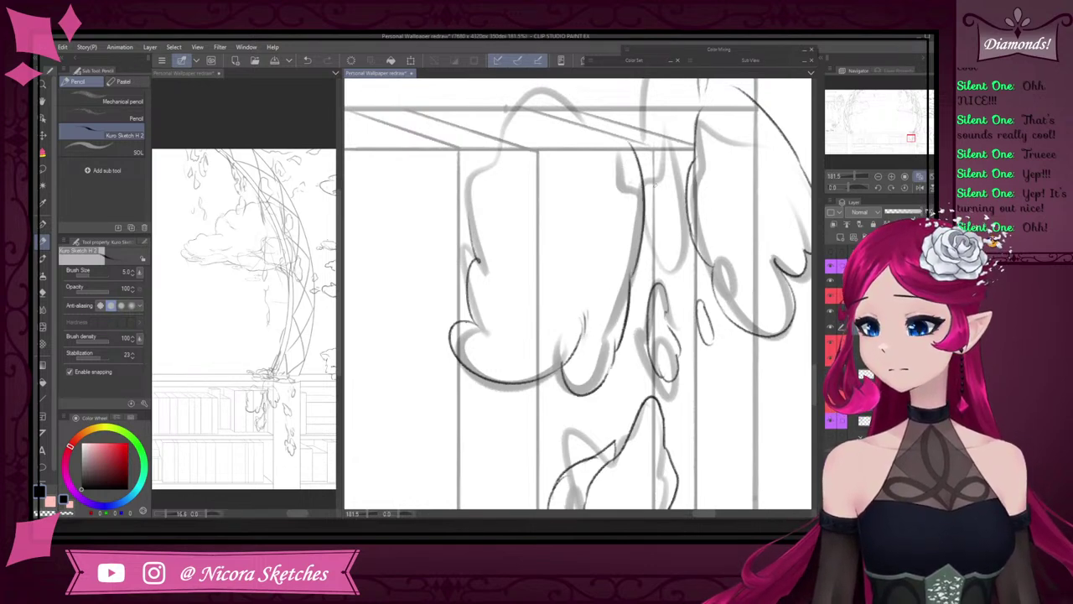
pyautogui.scroll(-5, 654, 201)
pyautogui.scroll(4, 654, 185)
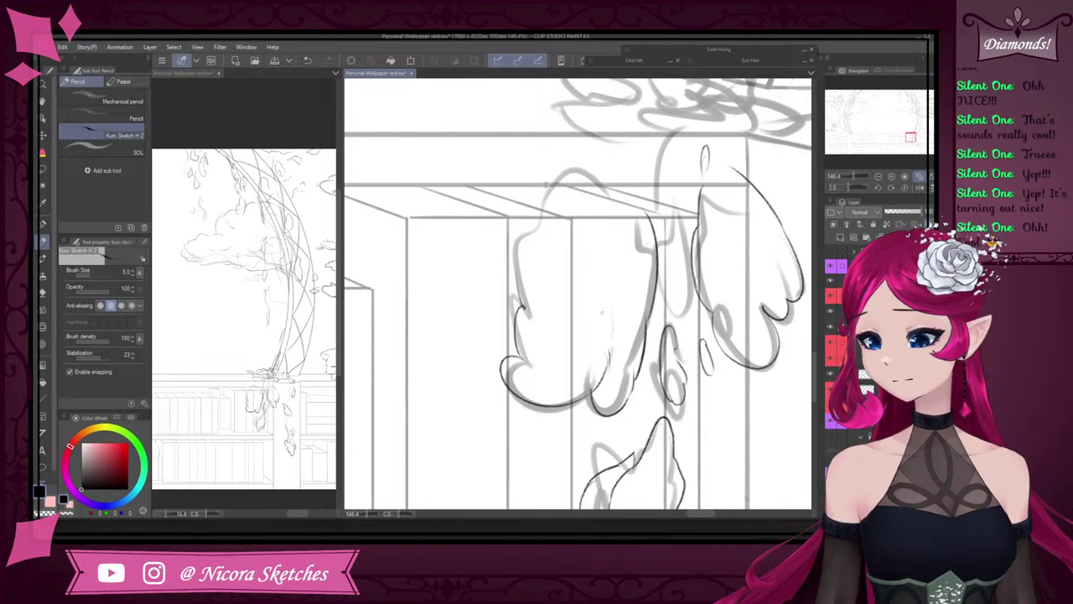
pyautogui.moveTo(615, 287)
pyautogui.mouseDown()
pyautogui.moveTo(636, 238)
pyautogui.moveTo(627, 298)
pyautogui.moveTo(608, 304)
pyautogui.mouseUp()
pyautogui.moveTo(610, 305)
pyautogui.mouseDown()
pyautogui.moveTo(625, 226)
pyautogui.moveTo(613, 290)
pyautogui.mouseUp()
pyautogui.hotkey('ctrl', 'z')
pyautogui.hotkey('ctrl', 'z')
pyautogui.moveTo(616, 280)
pyautogui.mouseDown()
pyautogui.moveTo(611, 236)
pyautogui.moveTo(611, 333)
pyautogui.mouseUp()
pyautogui.hotkey('ctrl', 'z')
pyautogui.hotkey('ctrl', 'z')
pyautogui.hotkey('ctrl', 'z')
pyautogui.hotkey('ctrl', 'z')
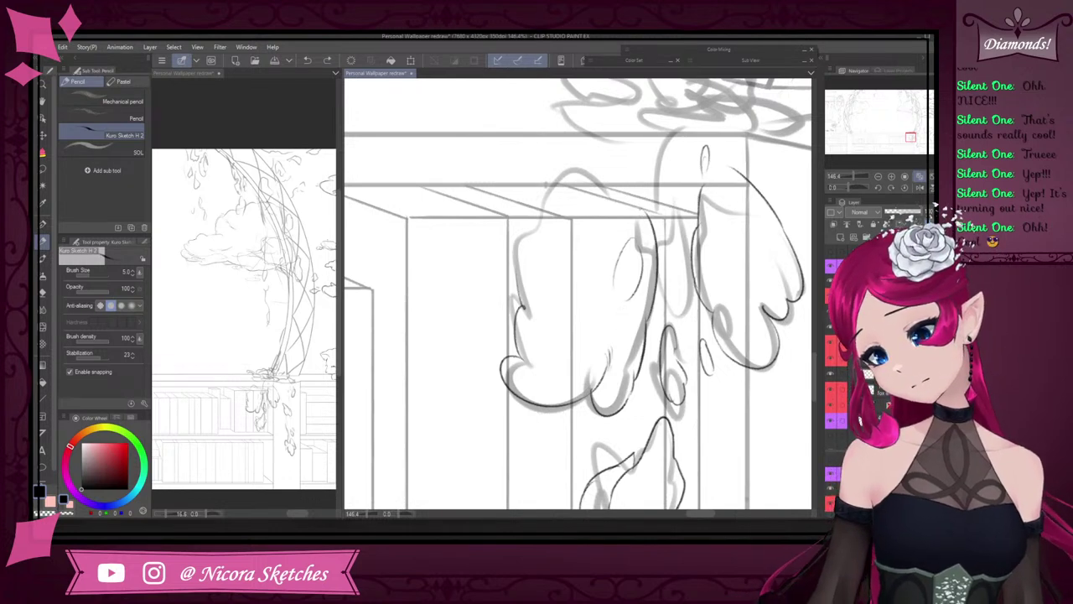
pyautogui.hotkey('ctrl', 'z')
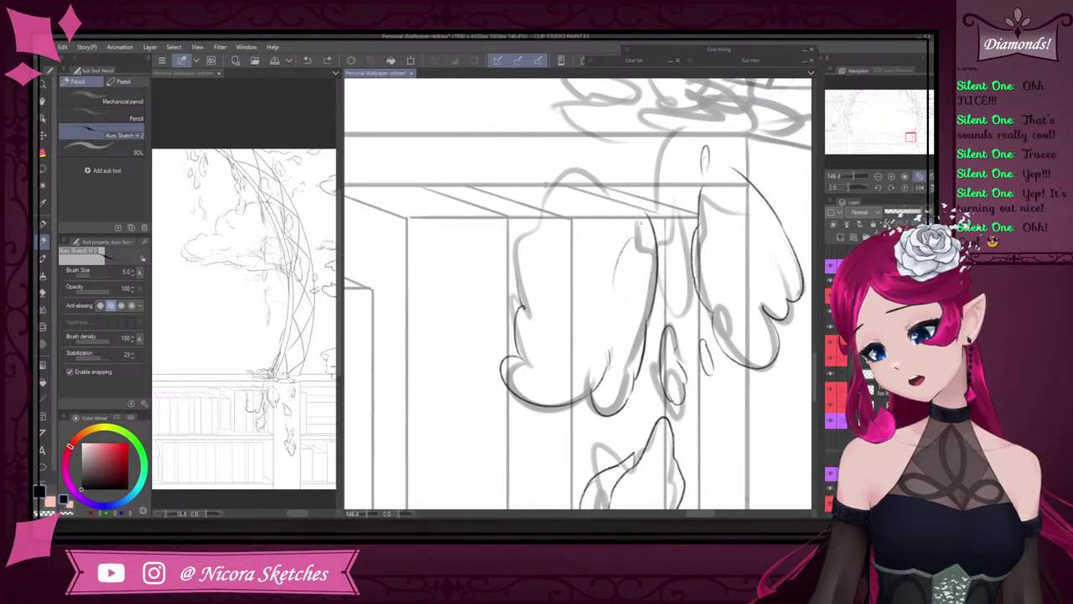
pyautogui.hotkey('ctrl', 'z')
pyautogui.moveTo(615, 311); pyautogui.dragTo(607, 338)
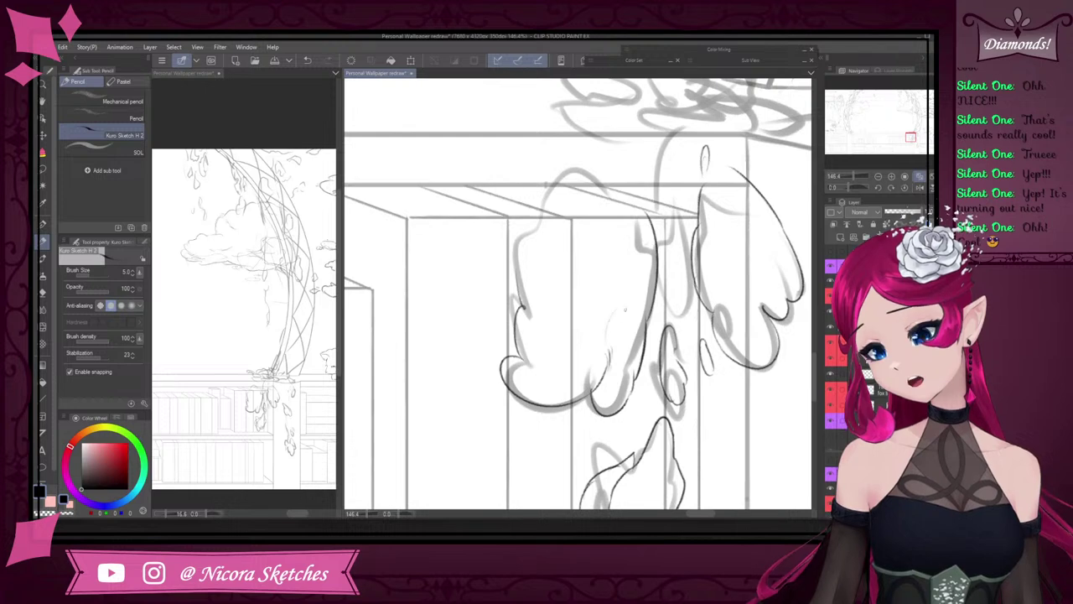
pyautogui.moveTo(635, 291); pyautogui.dragTo(610, 320)
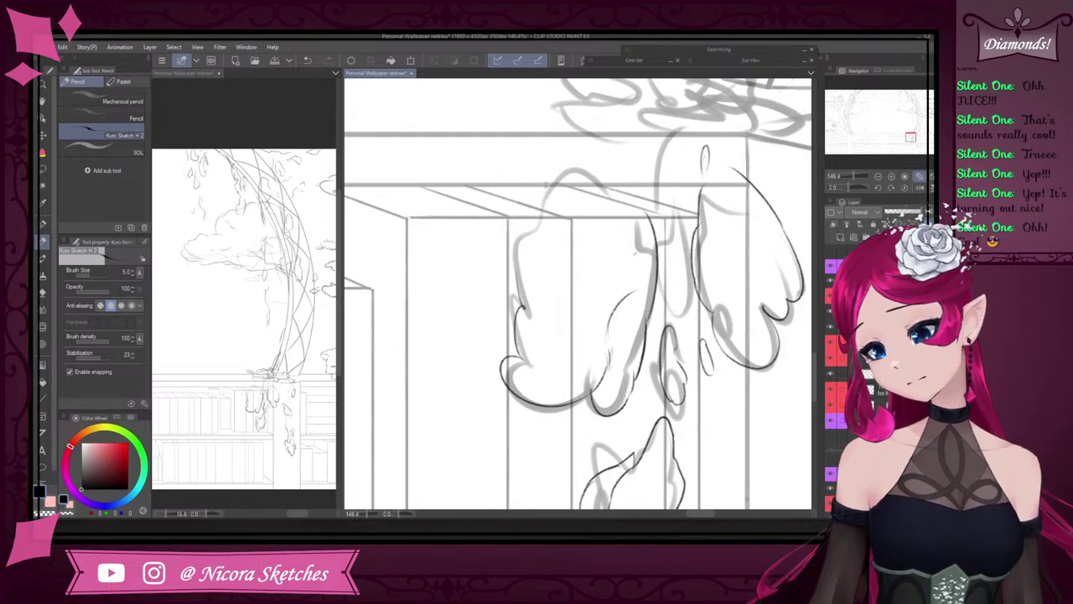
pyautogui.hotkey('ctrl', 'z')
pyautogui.hotkey('ctrl', 'z')
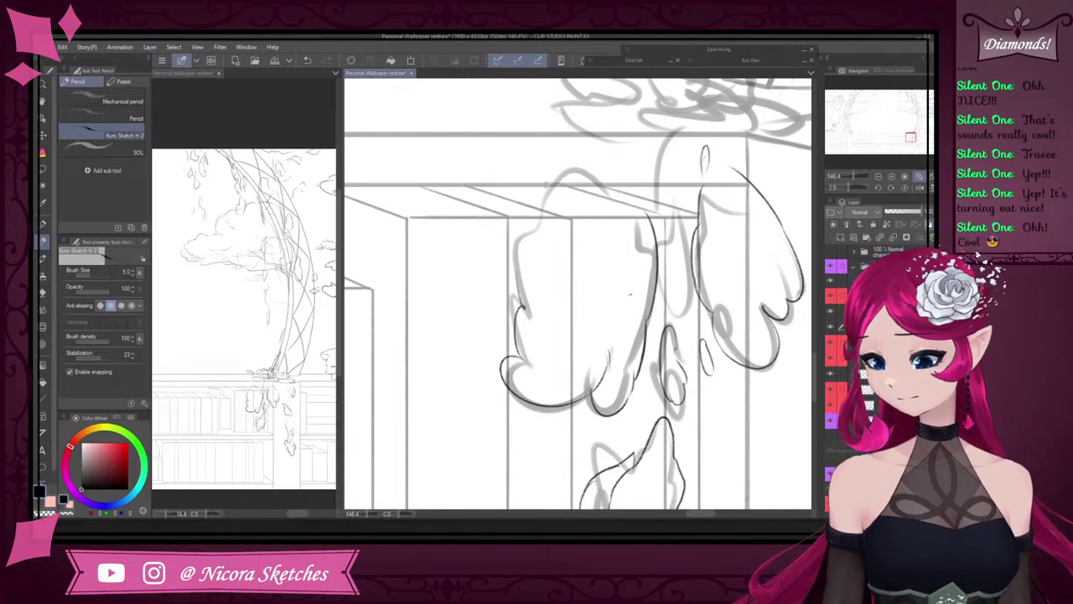
# - Ink a small curled shape with a tiny inner oval along the right side of the large leaf in front of the books
pyautogui.moveTo(635, 309); pyautogui.dragTo(613, 348)
pyautogui.hotkey('ctrl', 'z')
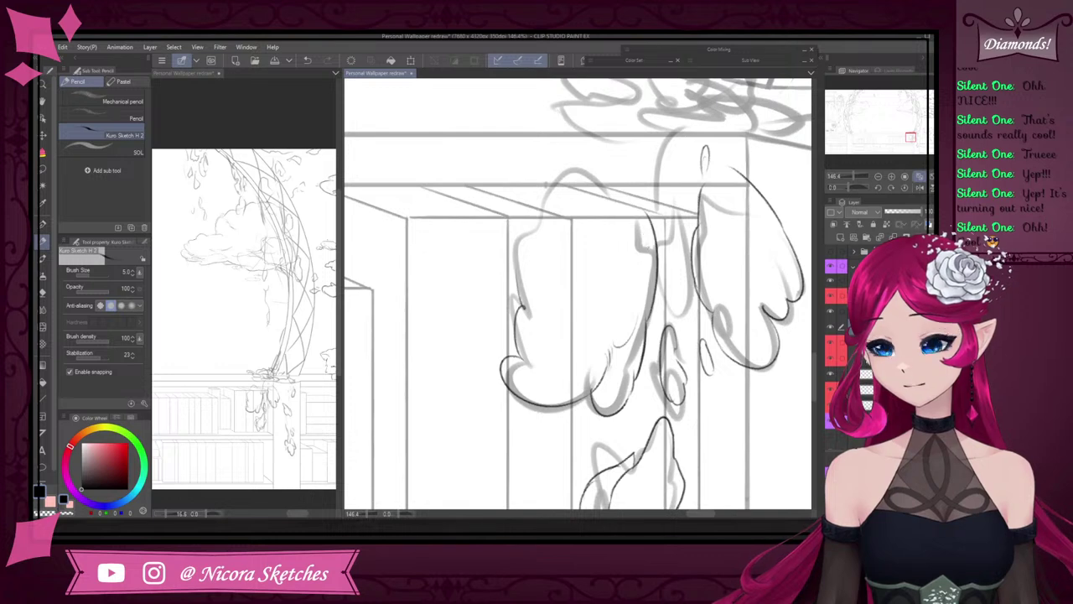
pyautogui.moveTo(637, 295)
pyautogui.mouseDown()
pyautogui.moveTo(614, 312)
pyautogui.moveTo(611, 340)
pyautogui.mouseUp()
pyautogui.hotkey('ctrl', 'z')
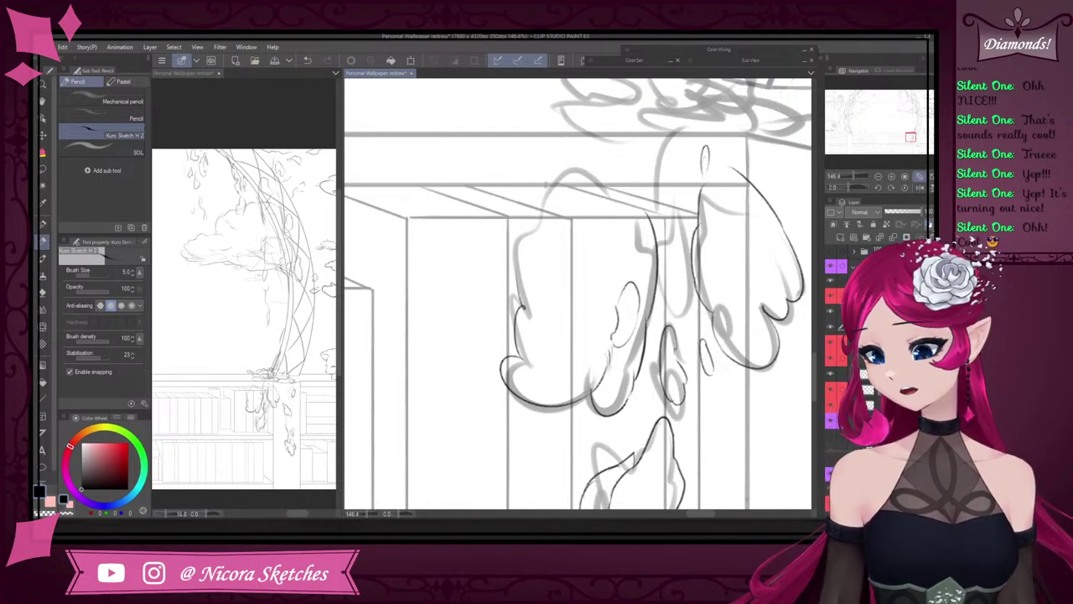
pyautogui.moveTo(623, 303)
pyautogui.mouseDown()
pyautogui.moveTo(622, 315)
pyautogui.moveTo(622, 300)
pyautogui.mouseUp()
# - Erase the jagged upper part of the left outline on the large leaf in front of the books
pyautogui.scroll(-6, 641, 310)
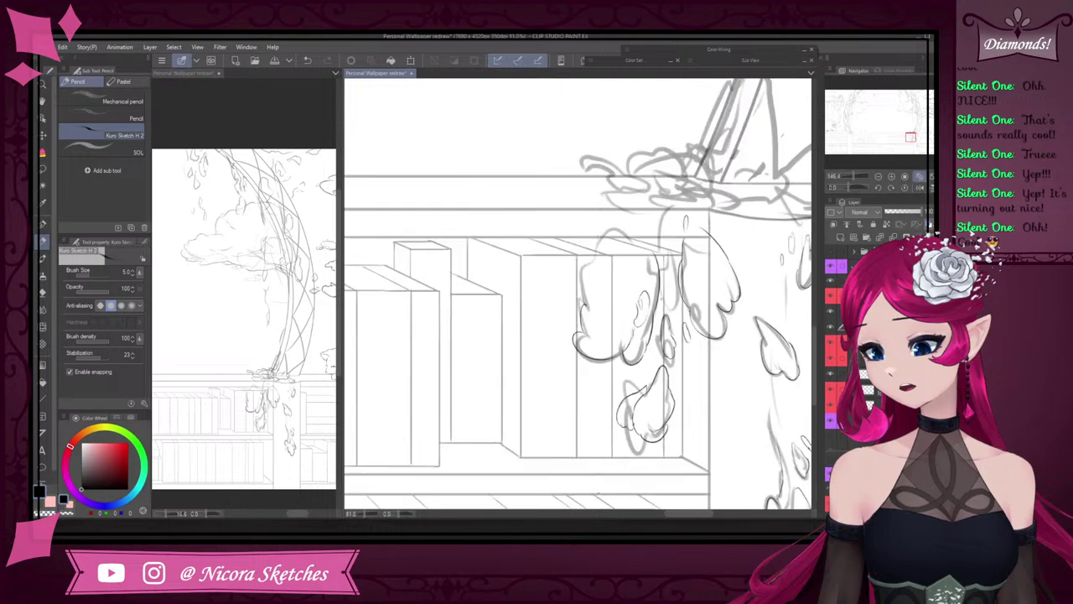
pyautogui.scroll(5, 667, 238)
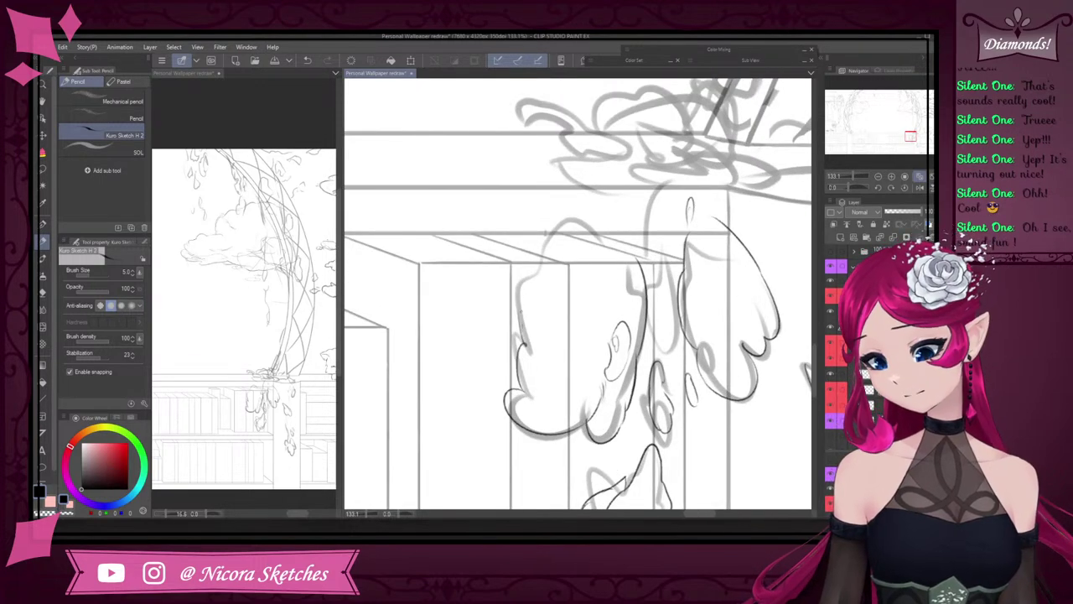
pyautogui.moveTo(522, 325)
pyautogui.mouseDown()
pyautogui.moveTo(545, 254)
pyautogui.moveTo(622, 193)
pyautogui.mouseUp()
pyautogui.scroll(-3, 620, 198)
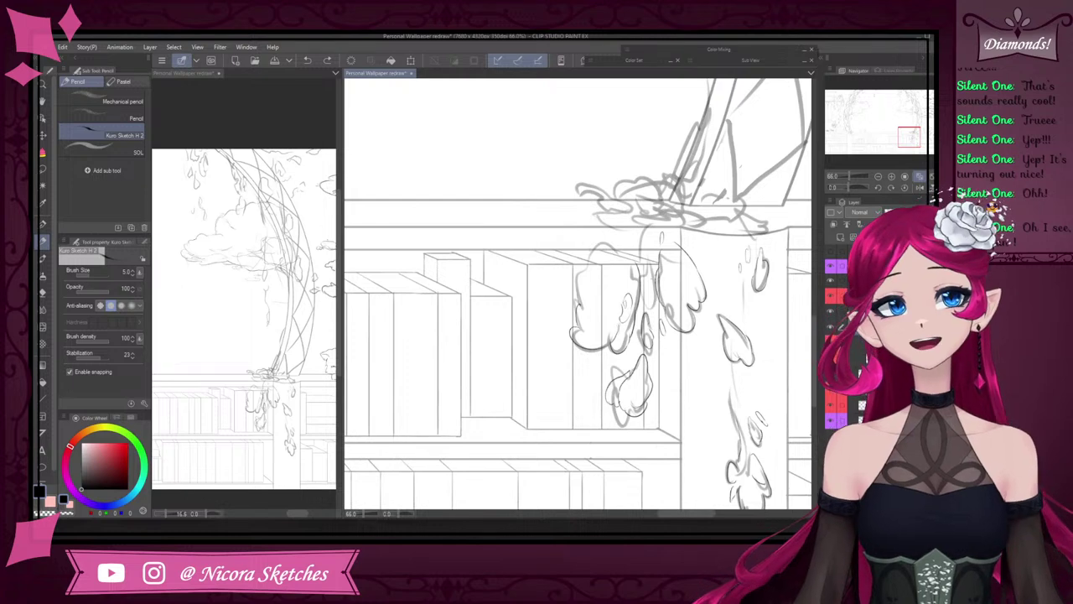
pyautogui.scroll(3, 584, 296)
pyautogui.press('e')
pyautogui.moveTo(578, 287); pyautogui.dragTo(575, 315)
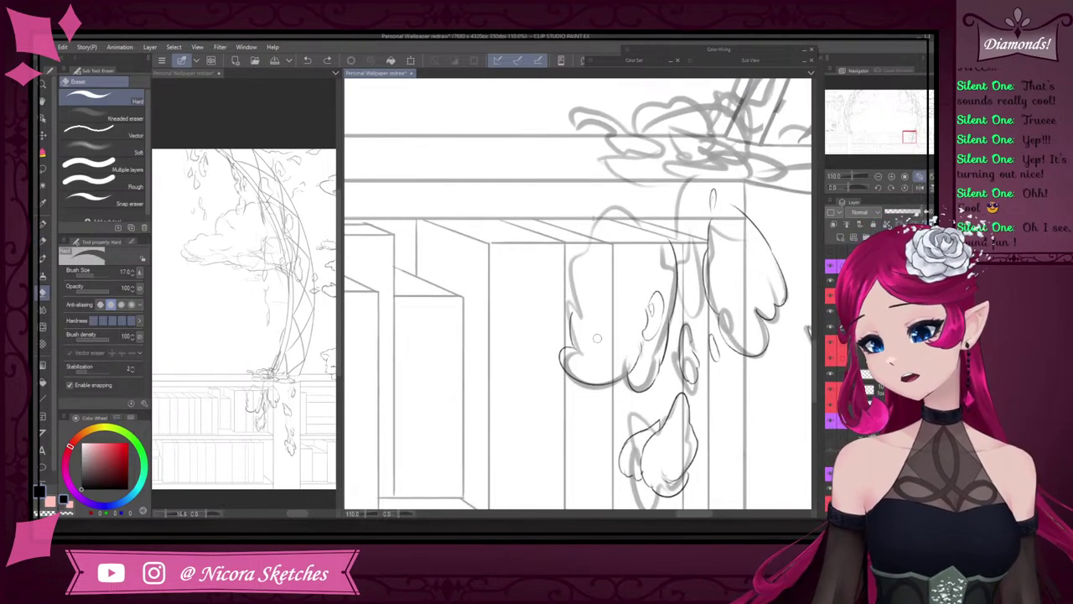
# - Redraw the left edge of the large leaf in front of the books as rounded lobes curving up to a pointed tip
pyautogui.click(45, 241)
pyautogui.scroll(2, 604, 285)
pyautogui.moveTo(621, 259); pyautogui.dragTo(568, 316)
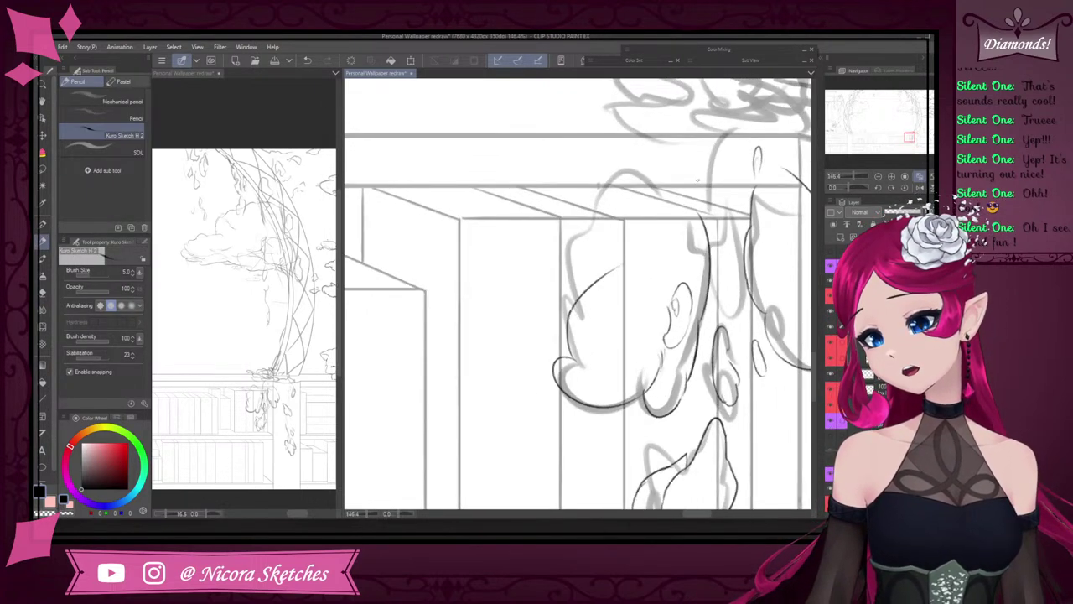
pyautogui.moveTo(642, 226); pyautogui.dragTo(697, 180)
pyautogui.scroll(-4, 692, 172)
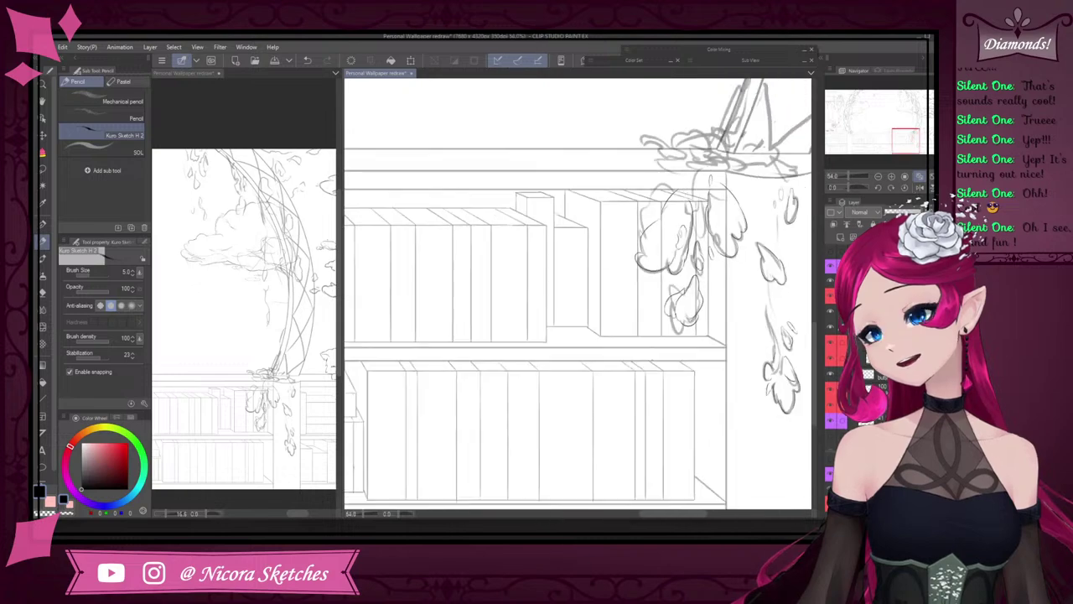
# - Ink a narrow slanted oval with a smaller oval beneath it, just above the left lobe of the large leaf by the books
pyautogui.scroll(3, 672, 250)
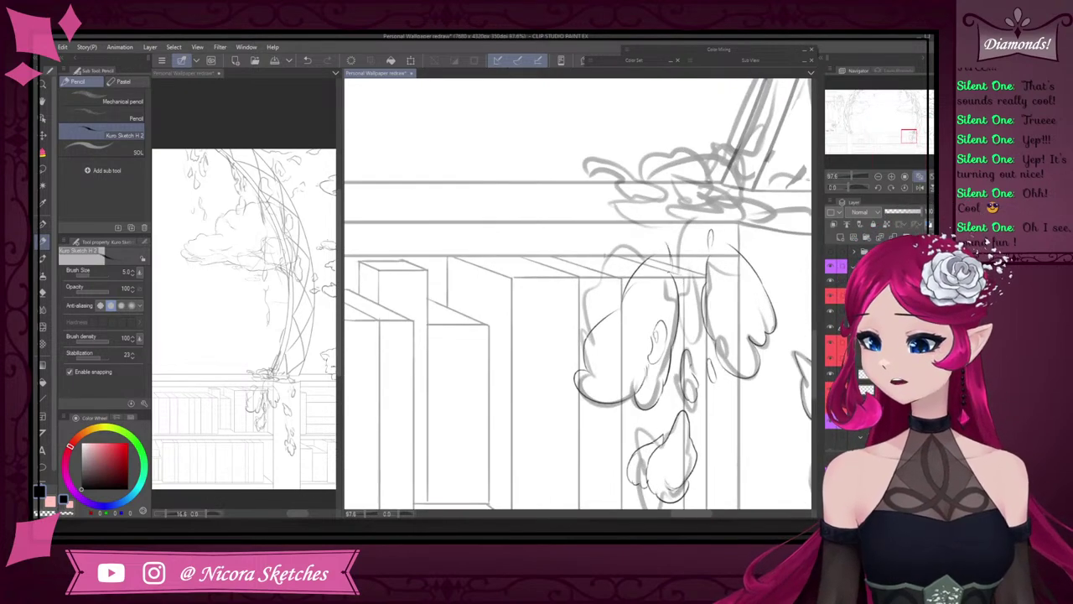
pyautogui.scroll(4, 670, 260)
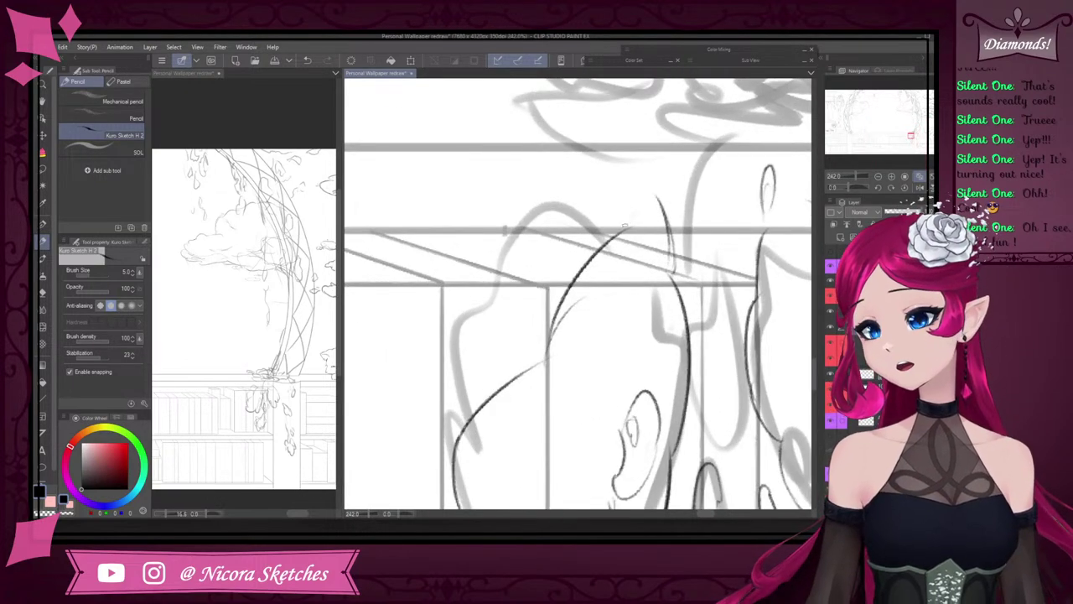
pyautogui.scroll(-3, 636, 225)
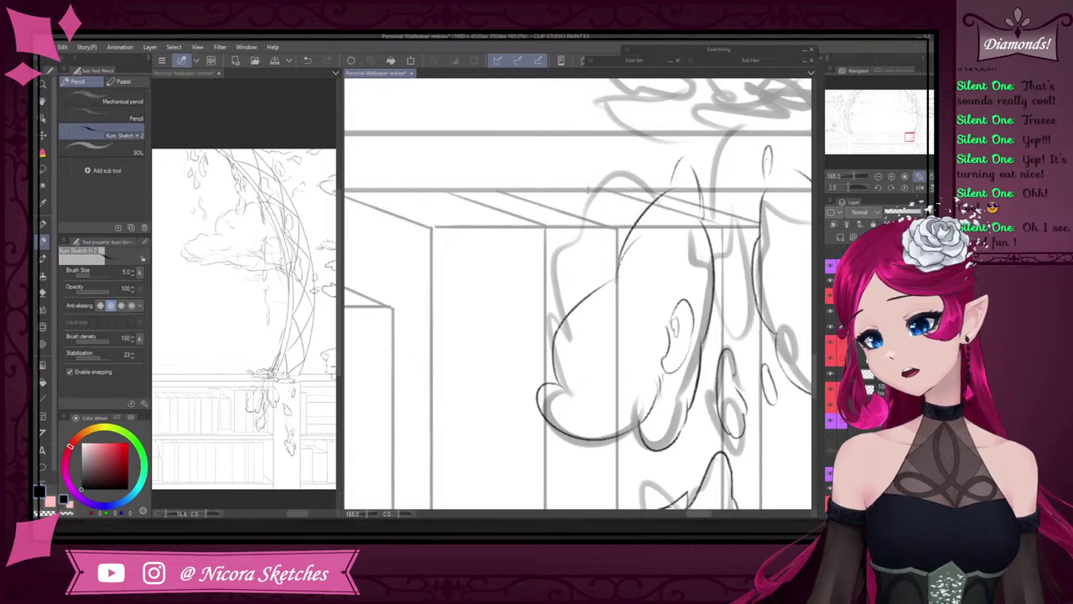
pyautogui.moveTo(597, 243); pyautogui.dragTo(567, 285)
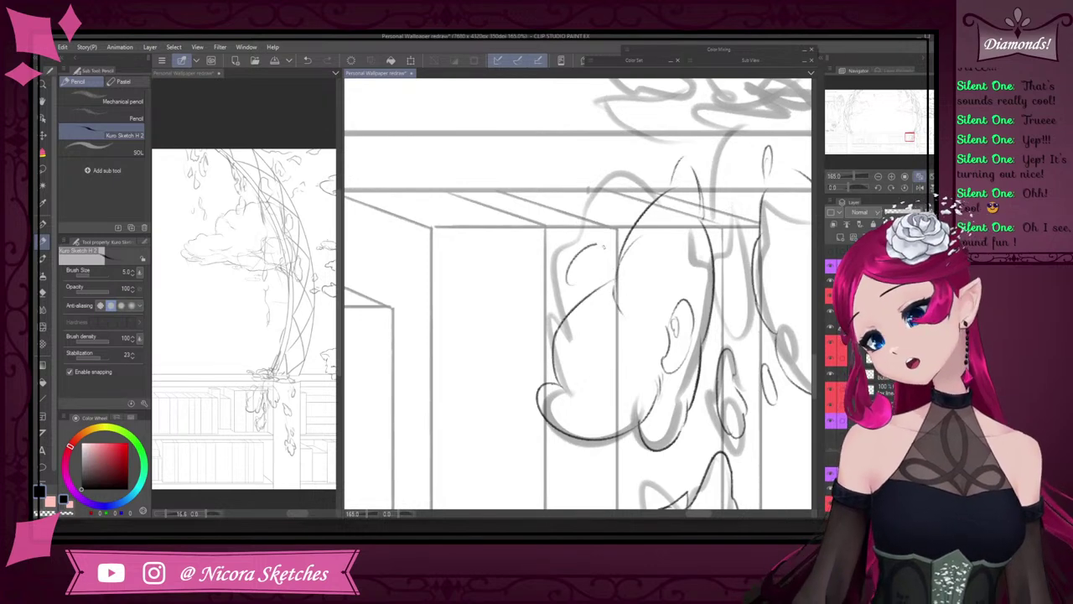
pyautogui.hotkey('ctrl', 'z')
pyautogui.moveTo(598, 243)
pyautogui.mouseDown()
pyautogui.moveTo(581, 289)
pyautogui.moveTo(600, 270)
pyautogui.moveTo(604, 244)
pyautogui.mouseUp()
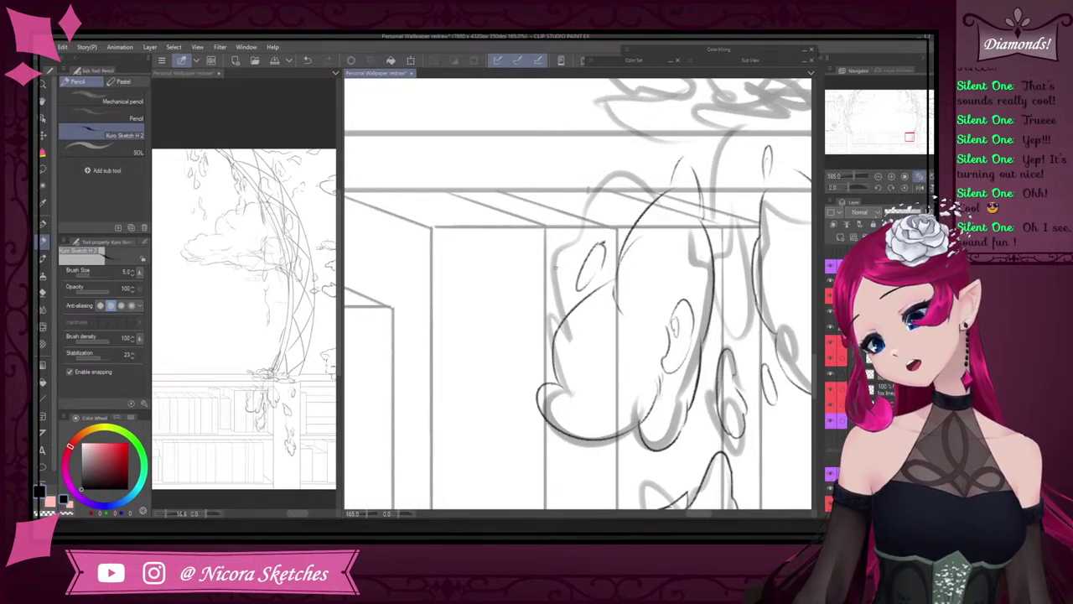
pyautogui.moveTo(566, 283); pyautogui.dragTo(557, 296)
pyautogui.scroll(-3, 648, 262)
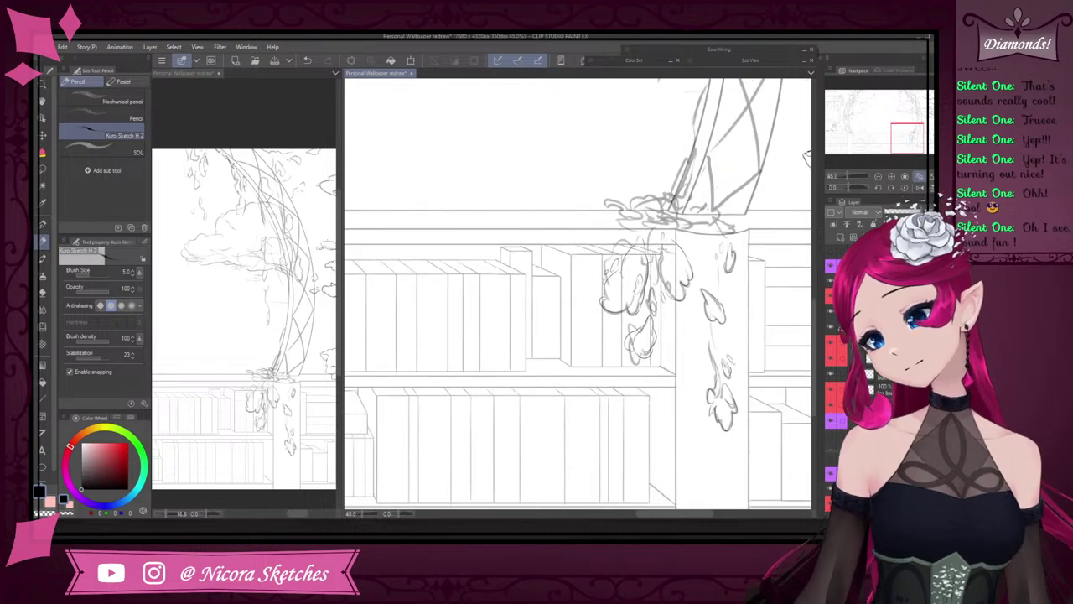
pyautogui.scroll(-2, 645, 281)
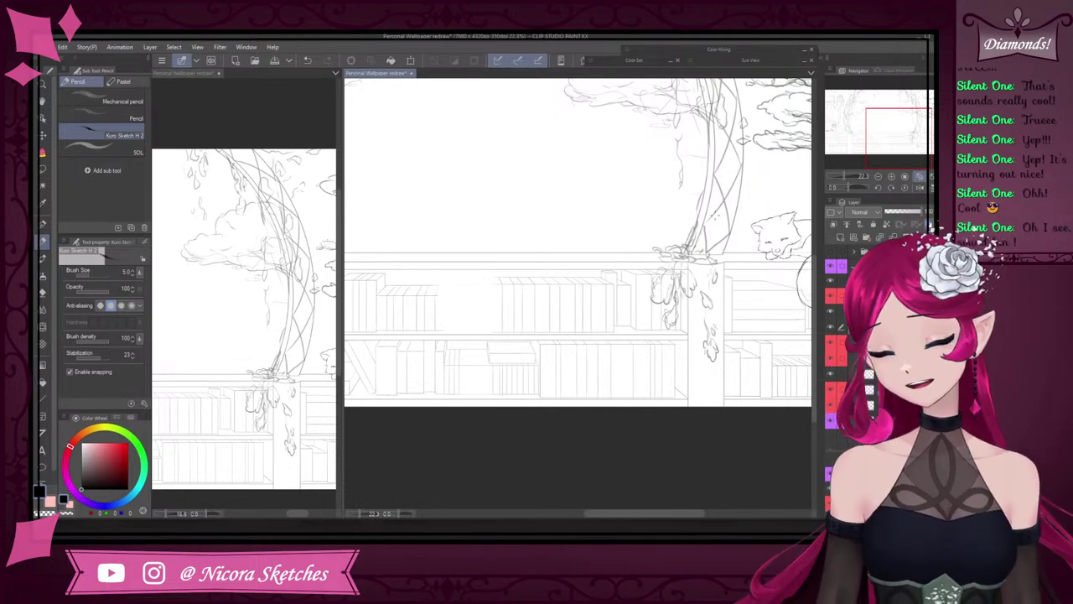
# - Ink a small lobed leaf lying across the curved upper edge of the pillar below the arch
pyautogui.scroll(8, 723, 255)
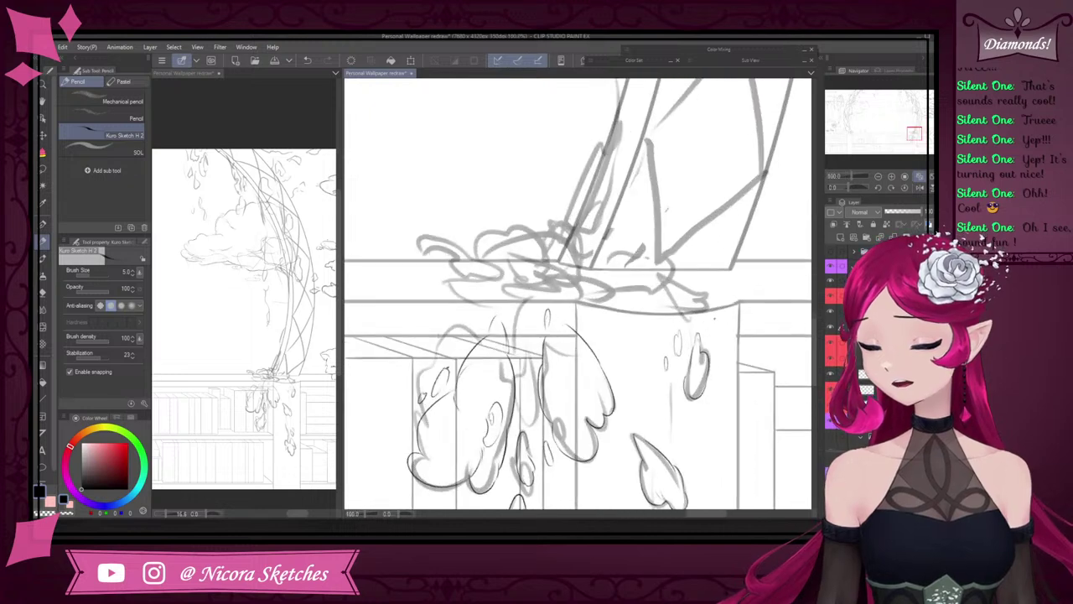
pyautogui.scroll(2, 718, 318)
pyautogui.moveTo(637, 272)
pyautogui.mouseDown()
pyautogui.moveTo(688, 280)
pyautogui.moveTo(703, 313)
pyautogui.mouseUp()
pyautogui.hotkey('ctrl', 'z')
pyautogui.hotkey('ctrl', 'z')
pyautogui.hotkey('ctrl', 'z')
pyautogui.moveTo(637, 278)
pyautogui.mouseDown()
pyautogui.moveTo(696, 283)
pyautogui.moveTo(714, 309)
pyautogui.mouseUp()
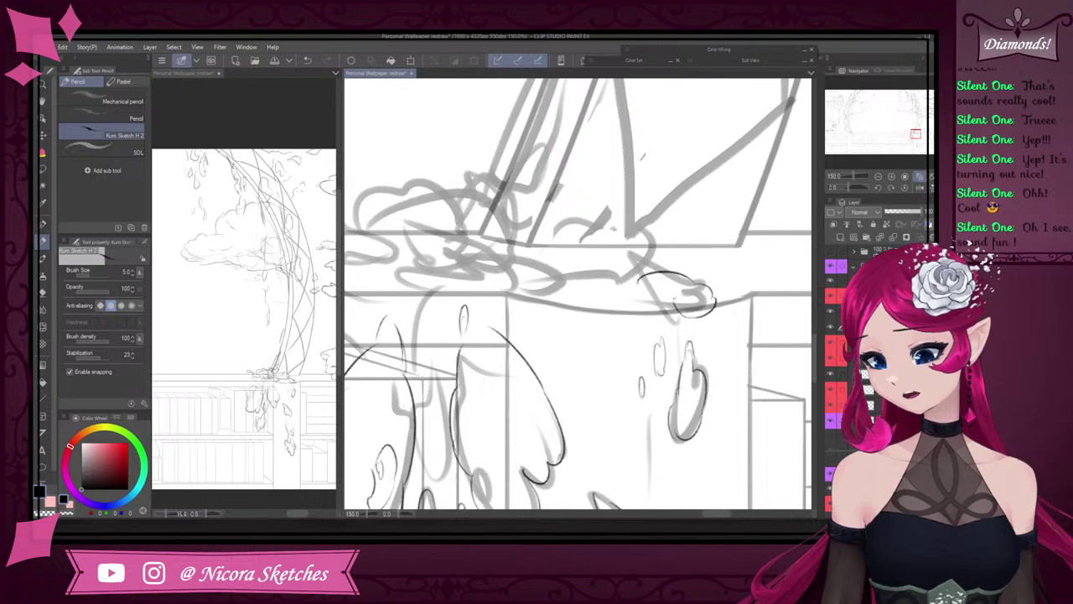
pyautogui.moveTo(636, 287); pyautogui.dragTo(673, 305)
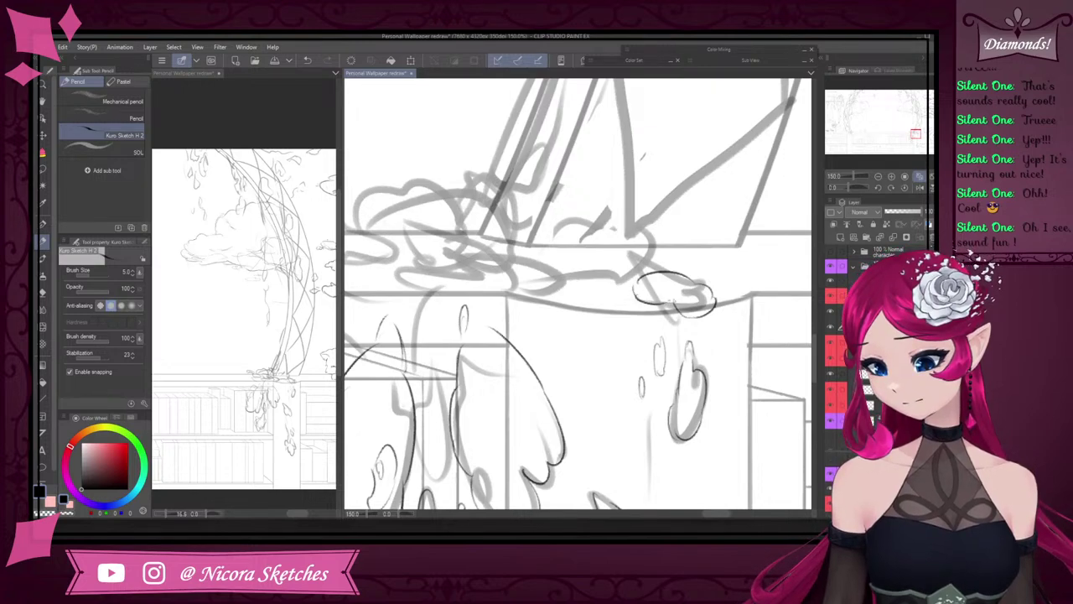
# - Redraw the left end of the small leaf on the pillar's upper edge as a narrow tip pointing left
pyautogui.scroll(-2, 689, 293)
pyautogui.hotkey('ctrl', 'z')
pyautogui.scroll(3, 689, 293)
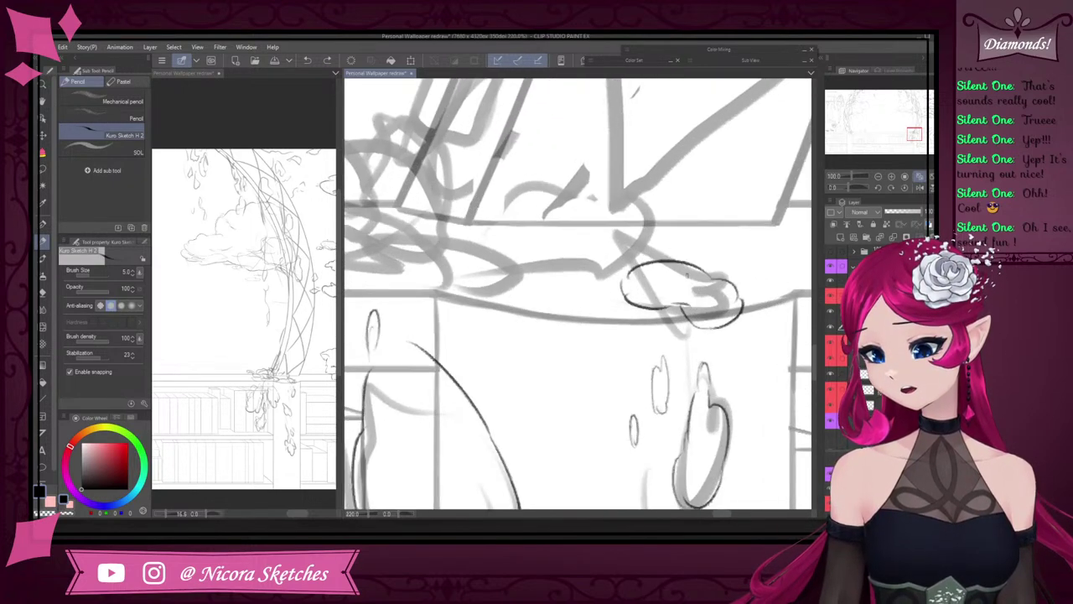
pyautogui.hotkey('ctrl', 'z')
pyautogui.hotkey('ctrl', 'z')
pyautogui.moveTo(627, 275)
pyautogui.mouseDown()
pyautogui.moveTo(596, 286)
pyautogui.moveTo(689, 306)
pyautogui.mouseUp()
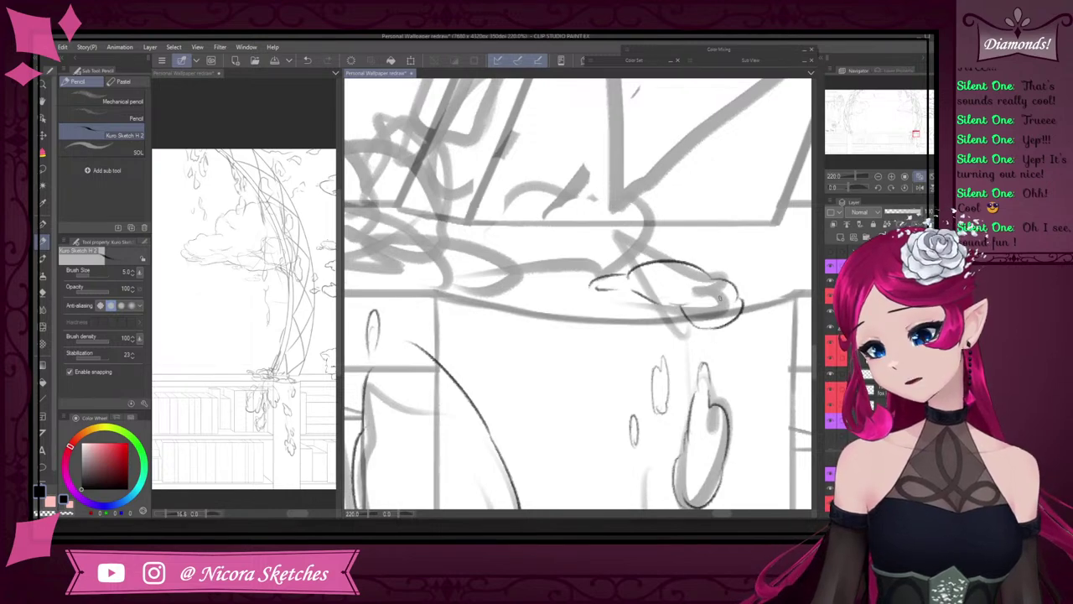
# - Ink a small oval petal below the left tip of the leaf on the pillar's upper edge
pyautogui.scroll(-4, 728, 304)
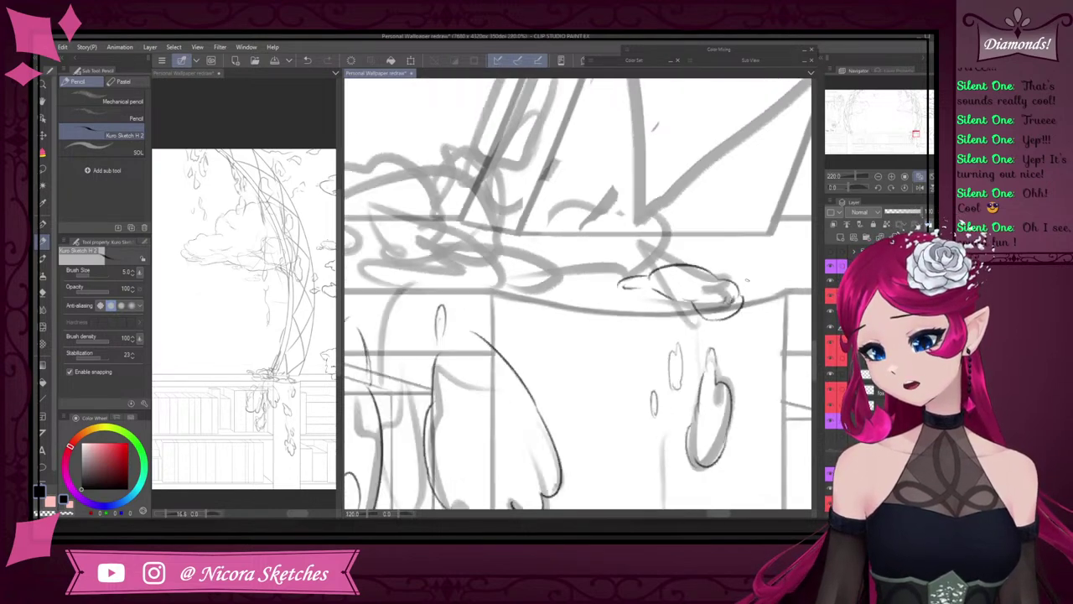
pyautogui.scroll(2, 644, 279)
pyautogui.moveTo(648, 295)
pyautogui.mouseDown()
pyautogui.moveTo(665, 314)
pyautogui.moveTo(663, 324)
pyautogui.moveTo(645, 303)
pyautogui.mouseUp()
pyautogui.scroll(-5, 577, 293)
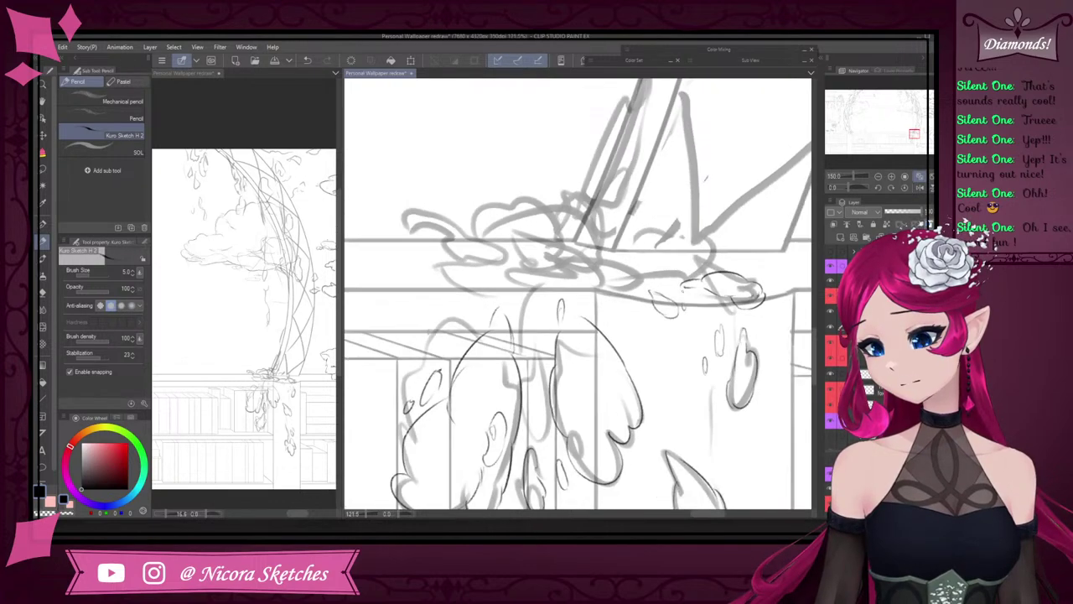
# - Hide the rough sketch layer and check the inked leaves on the pillar and bookcase on their own
pyautogui.click(833, 422)
pyautogui.scroll(3, 700, 369)
pyautogui.press('e')
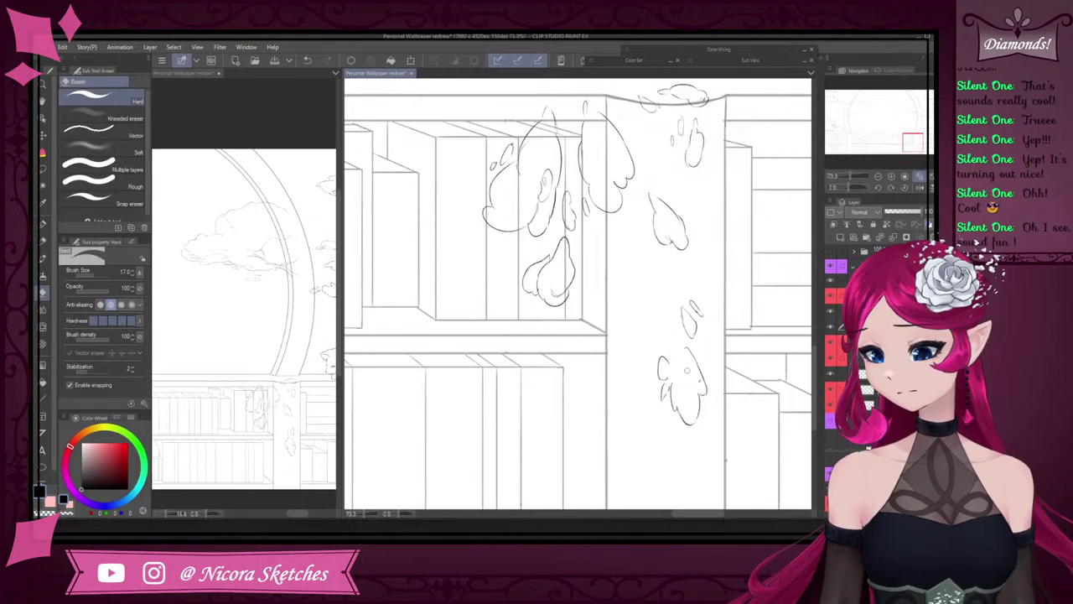
pyautogui.scroll(-3, 686, 358)
pyautogui.press('p')
pyautogui.scroll(5, 655, 343)
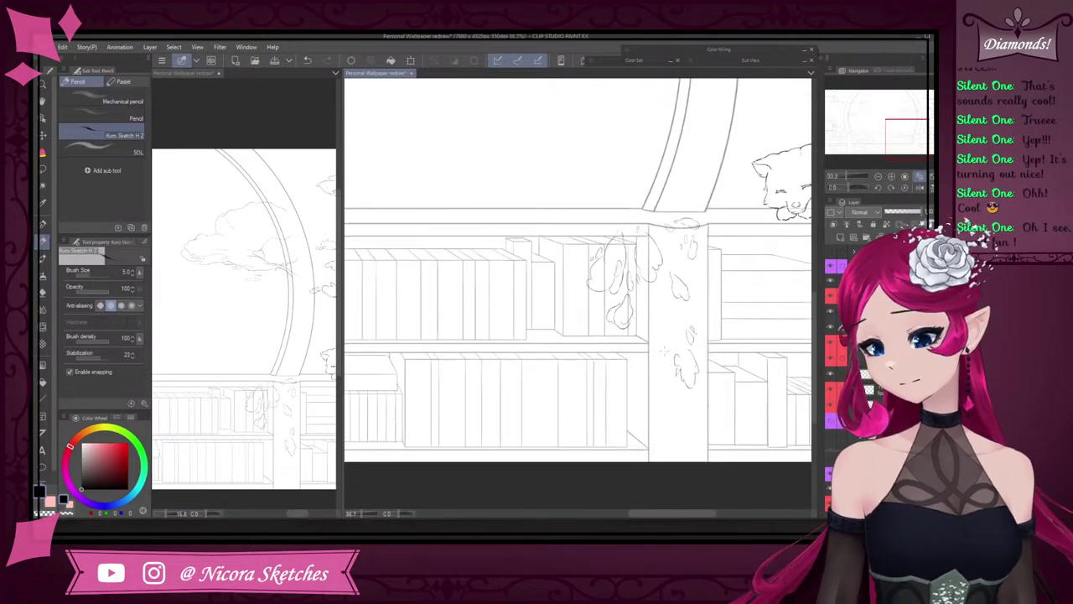
pyautogui.moveTo(557, 303); pyautogui.dragTo(554, 311)
pyautogui.scroll(-4, 555, 303)
pyautogui.scroll(3, 648, 356)
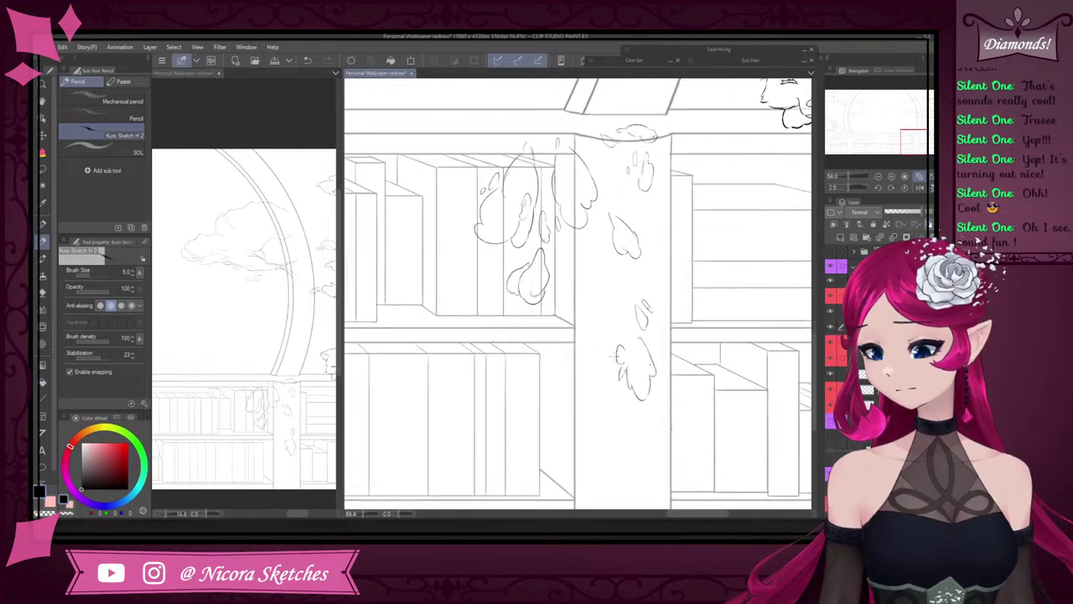
# - Ink the upper right and left edges of the lowest leaf on the pillar so they taper upward to a long point
pyautogui.moveTo(655, 346); pyautogui.dragTo(602, 247)
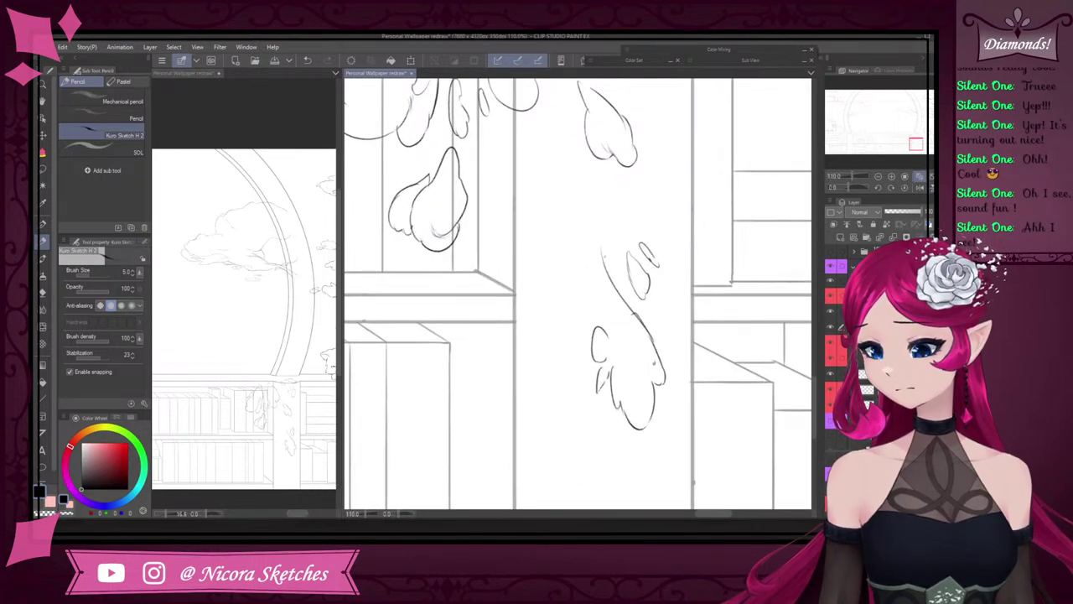
pyautogui.moveTo(610, 325); pyautogui.dragTo(601, 249)
pyautogui.hotkey('ctrl', 'z')
pyautogui.moveTo(610, 332); pyautogui.dragTo(603, 252)
# - Ink short strokes joining the two small side lobes to the left edge of the lowest leaf on the pillar
pyautogui.press('e')
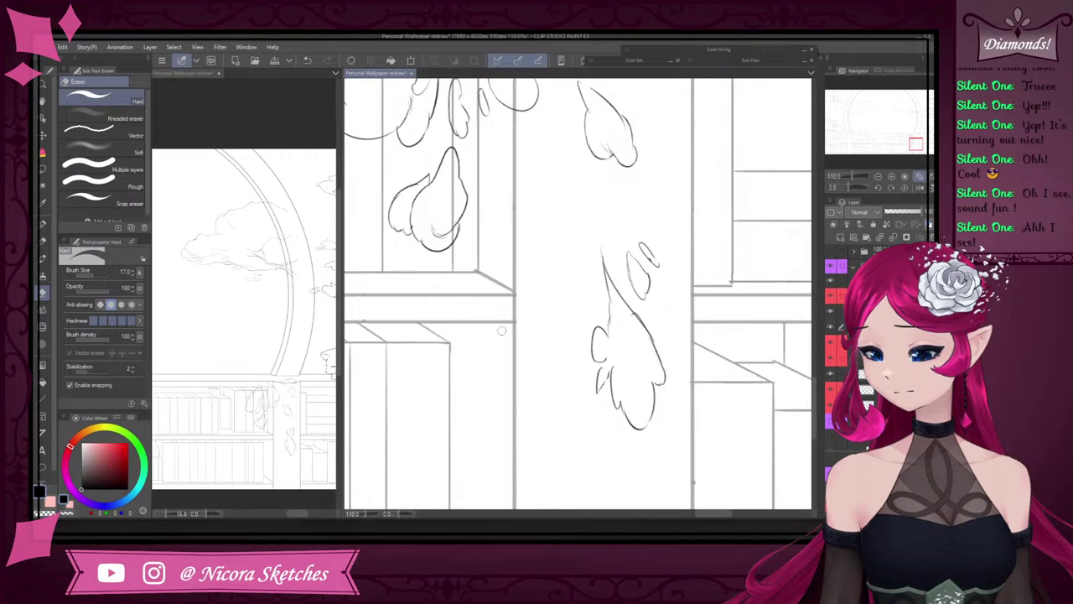
pyautogui.click(44, 242)
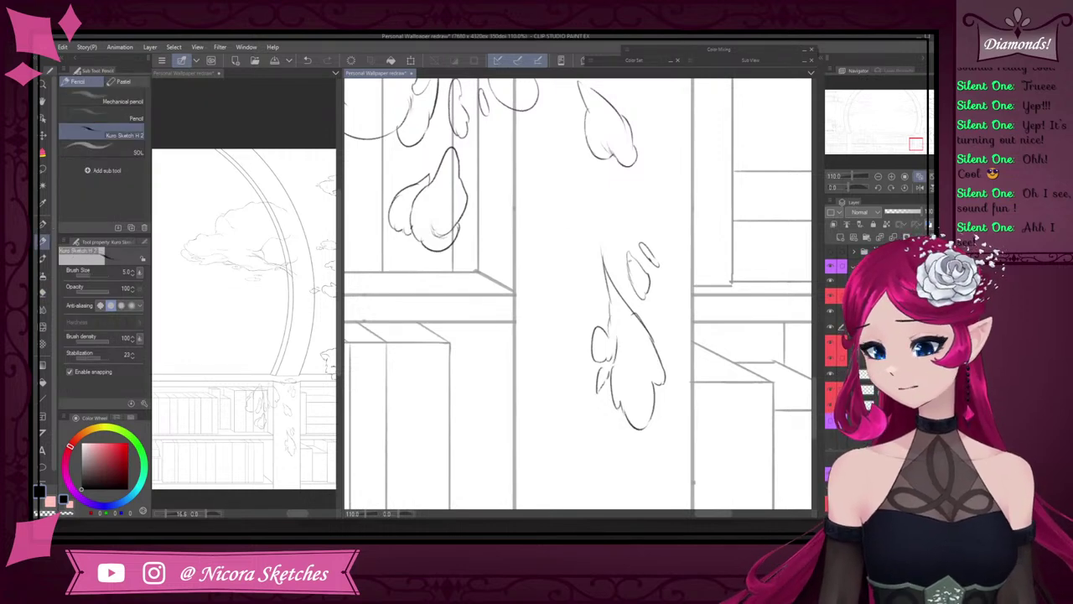
pyautogui.moveTo(615, 349); pyautogui.dragTo(611, 370)
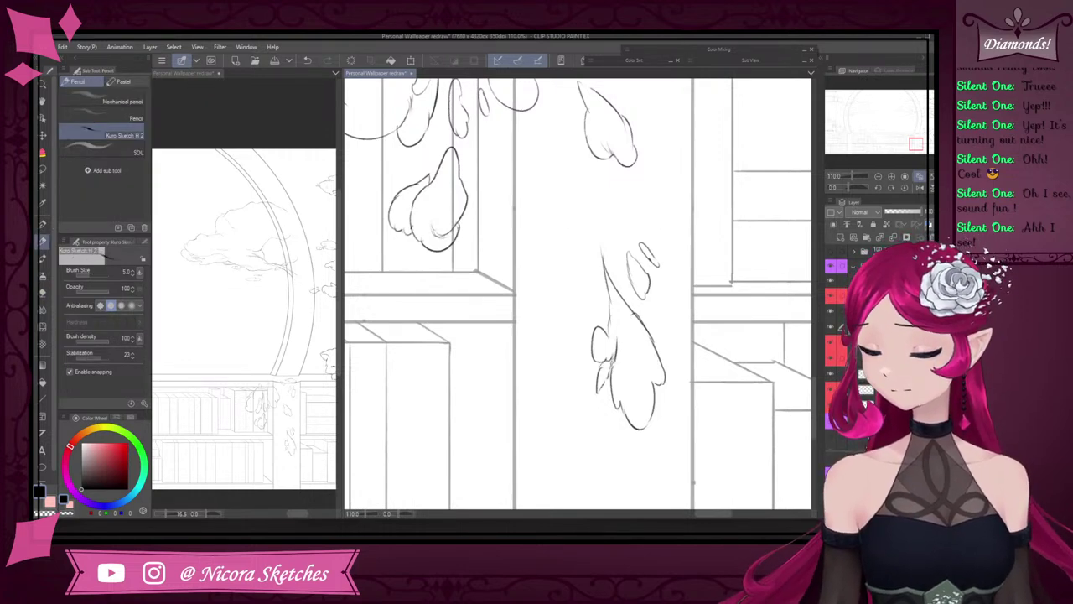
pyautogui.scroll(-3, 664, 353)
pyautogui.scroll(3, 634, 370)
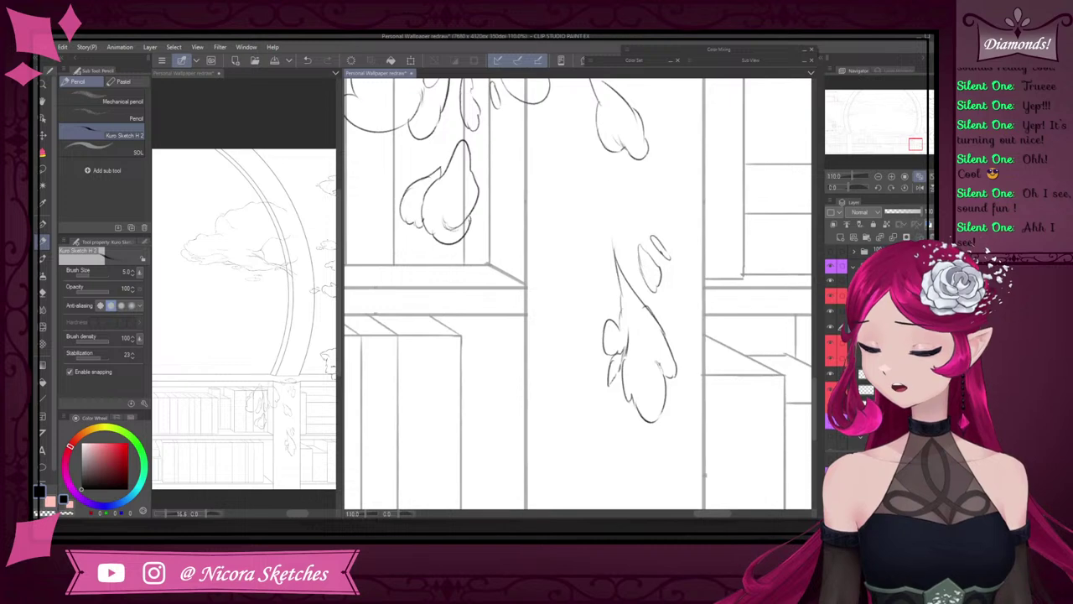
# - Ink a short fold line inside the lowest leaf on the pillar, slanting up from the notch beside its right lobe
pyautogui.scroll(-2, 668, 374)
pyautogui.moveTo(657, 360)
pyautogui.mouseDown()
pyautogui.moveTo(665, 373)
pyautogui.moveTo(646, 375)
pyautogui.mouseUp()
pyautogui.scroll(5, 676, 339)
pyautogui.hotkey('ctrl', 'z')
pyautogui.hotkey('ctrl', 'z')
pyautogui.moveTo(621, 338); pyautogui.dragTo(640, 366)
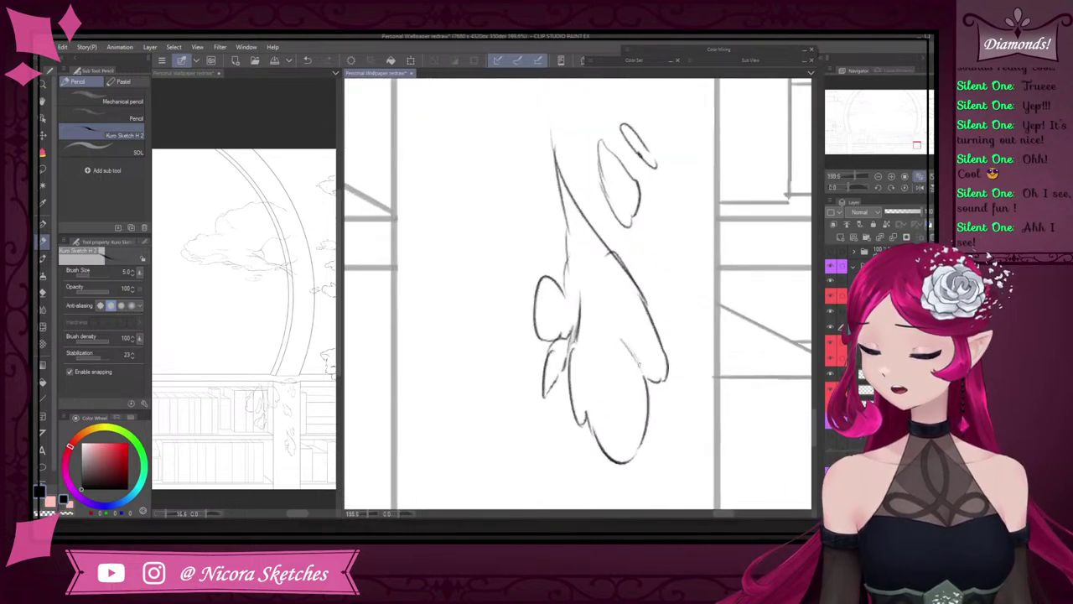
# - Extend the inner fold line of the lowest leaf on the pillar down toward the notch between its lobes
pyautogui.scroll(-3, 578, 293)
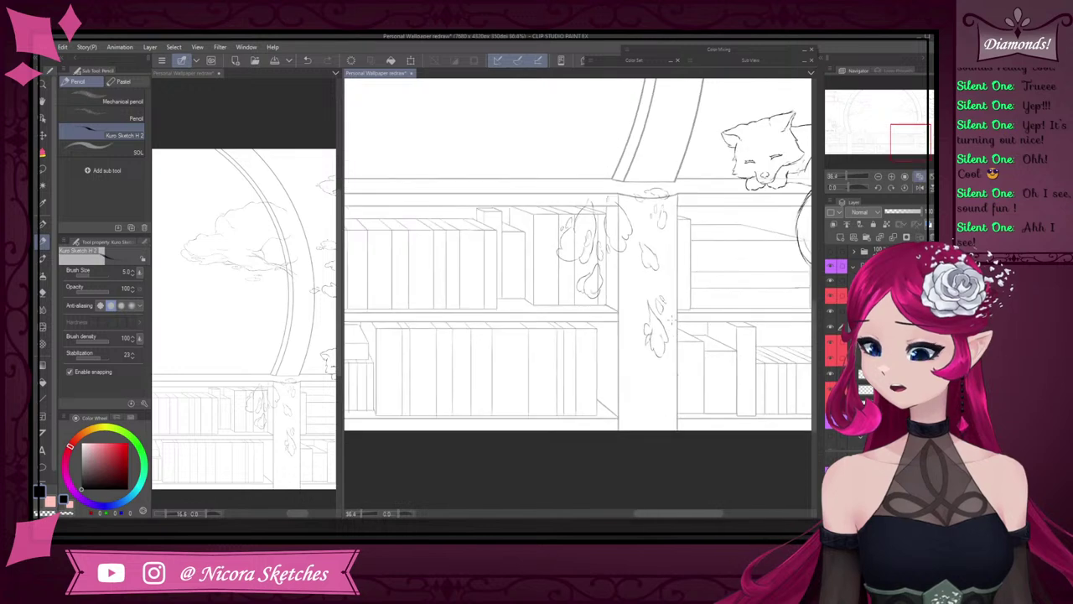
pyautogui.scroll(3, 578, 294)
pyautogui.scroll(3, 578, 293)
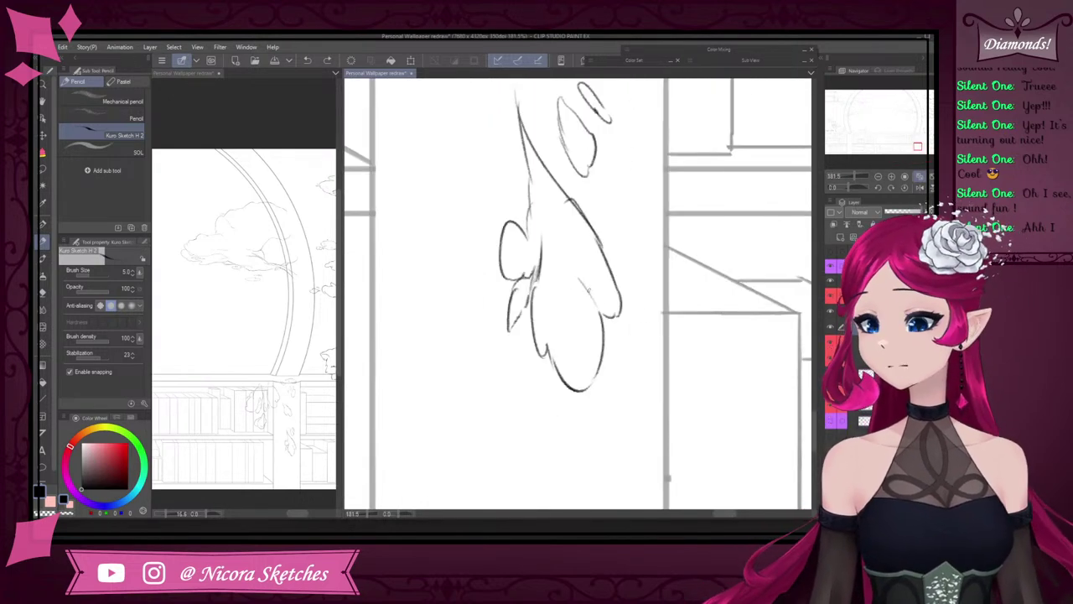
pyautogui.moveTo(580, 278); pyautogui.dragTo(597, 305)
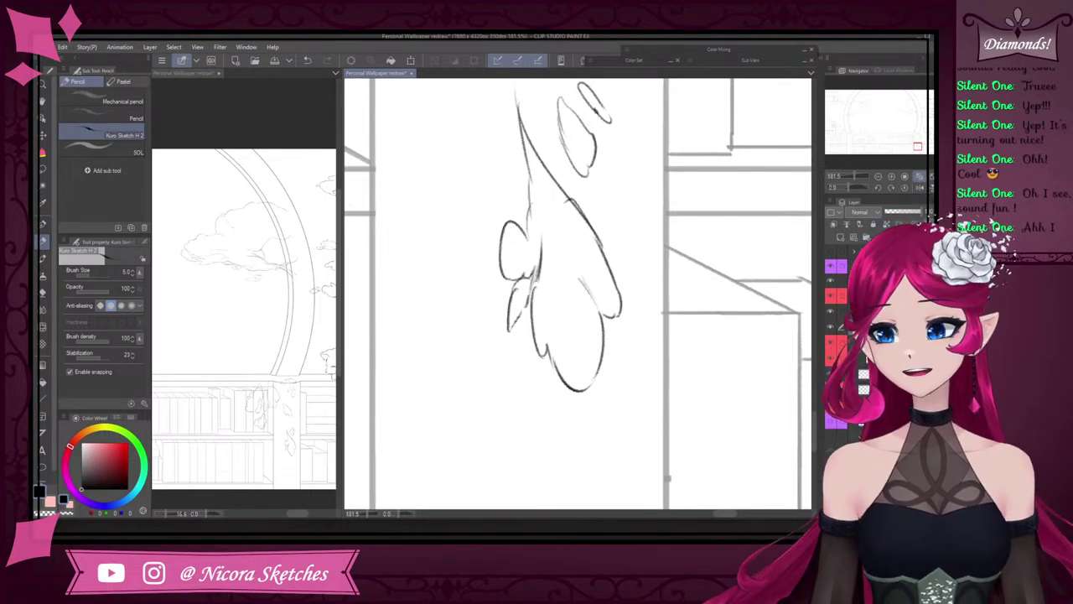
pyautogui.scroll(-5, 759, 333)
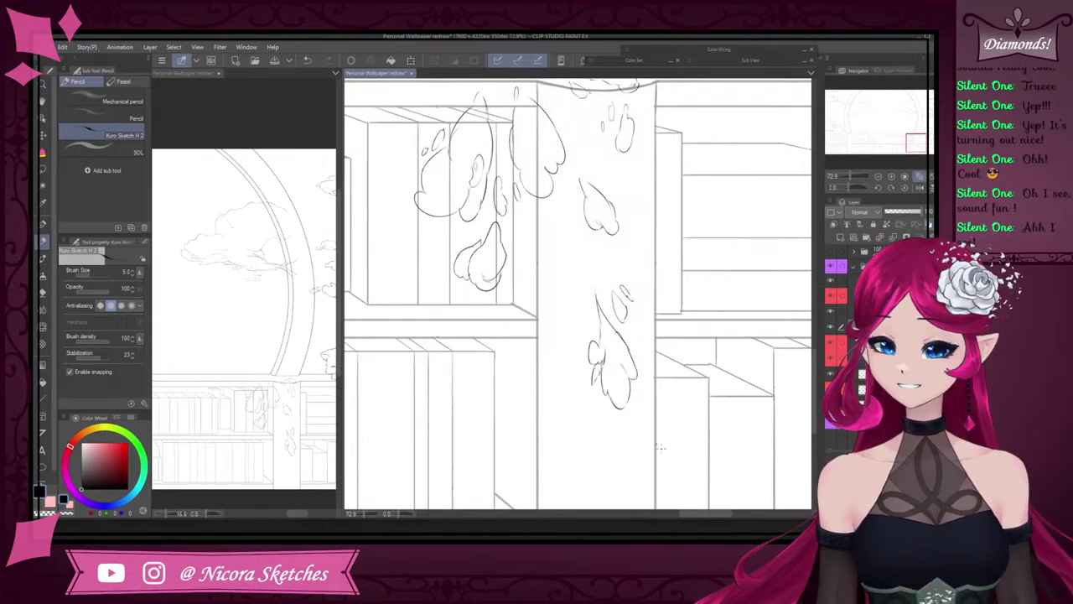
pyautogui.scroll(-4, 662, 339)
pyautogui.scroll(3, 648, 235)
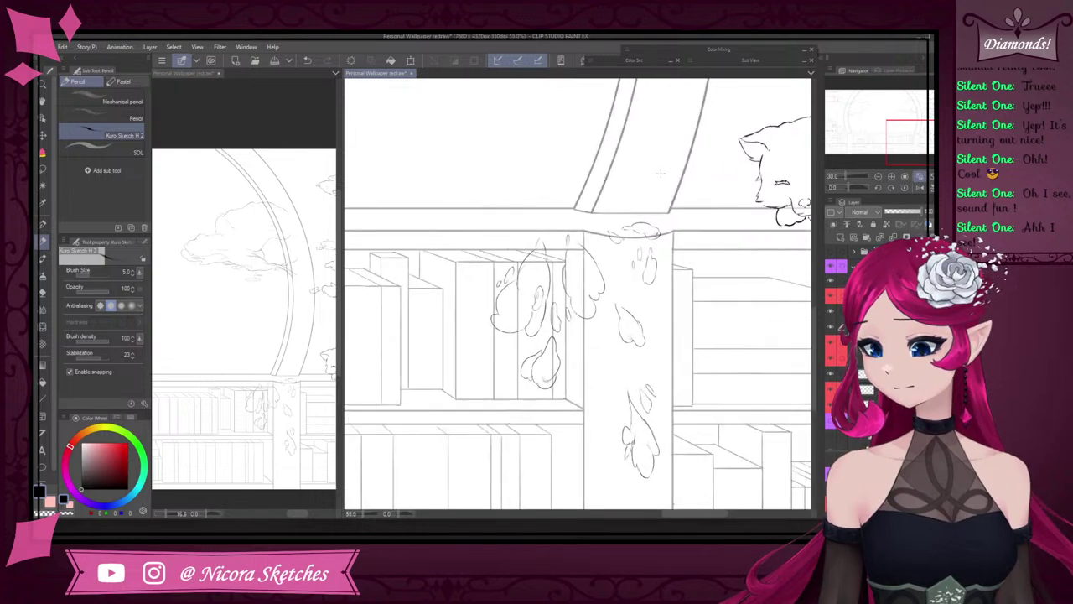
# - Show the rough sketch again and ink the double-humped top and curved right side of the leaf on the ledge at the arch's foot
pyautogui.click(828, 424)
pyautogui.scroll(-2, 701, 318)
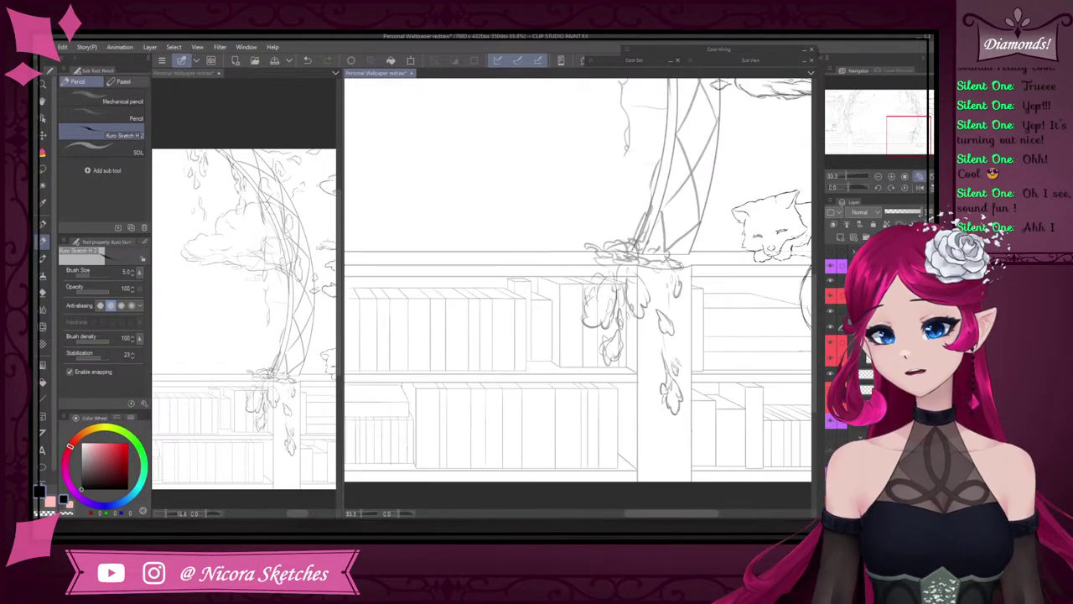
pyautogui.scroll(4, 611, 249)
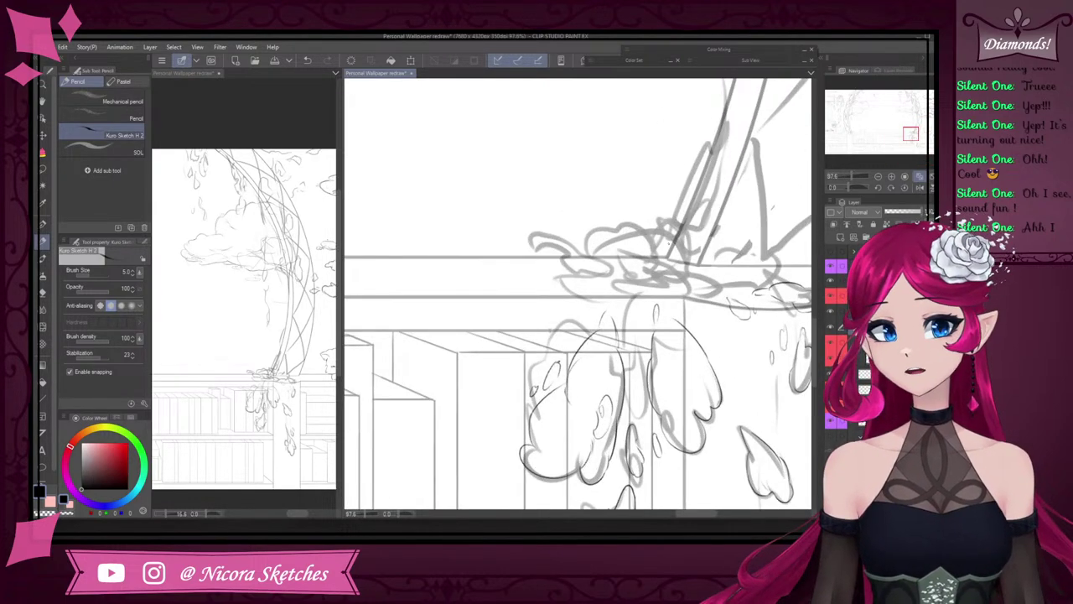
pyautogui.click(851, 249)
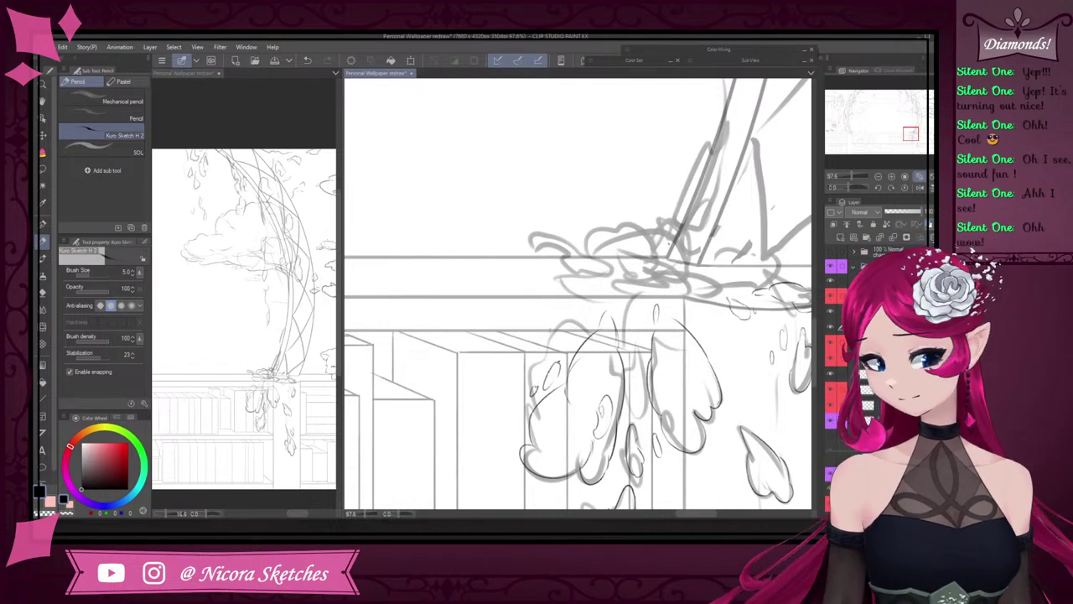
pyautogui.scroll(1, 647, 265)
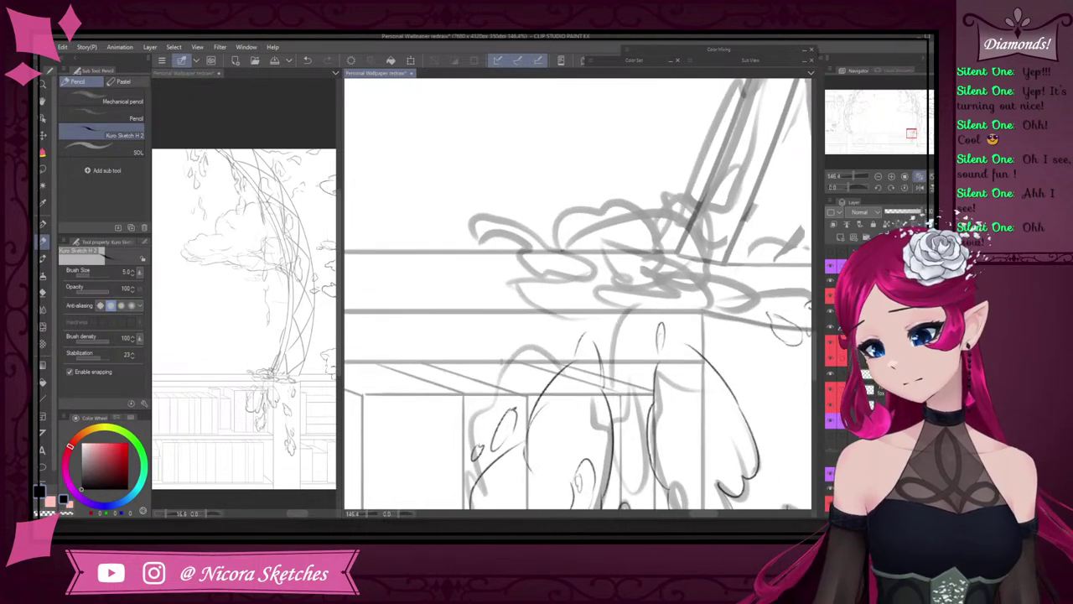
pyautogui.moveTo(555, 249)
pyautogui.mouseDown()
pyautogui.moveTo(577, 210)
pyautogui.moveTo(602, 211)
pyautogui.mouseUp()
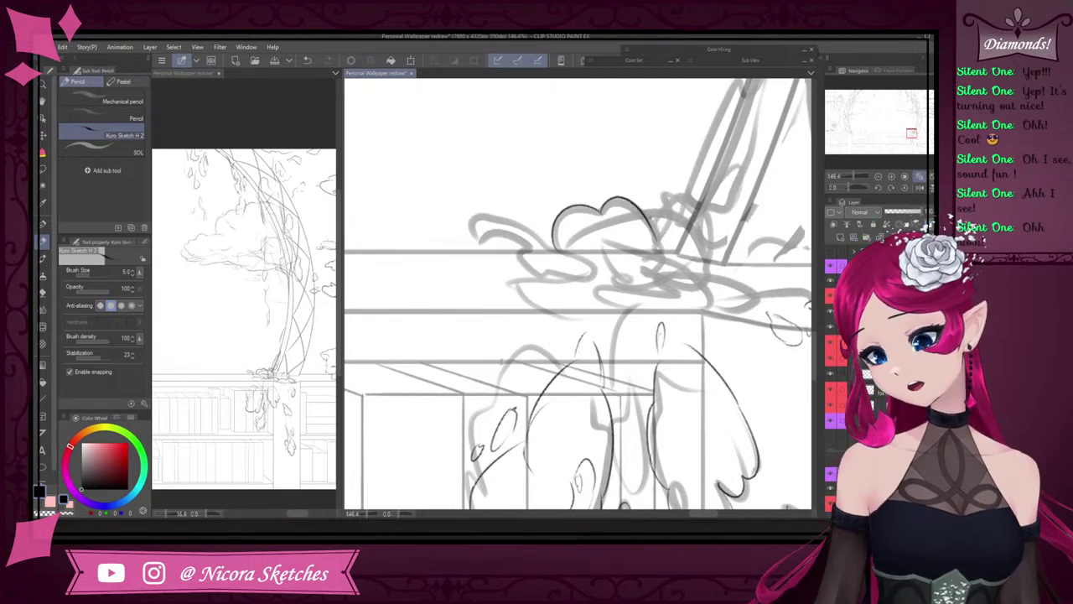
pyautogui.moveTo(602, 205)
pyautogui.mouseDown()
pyautogui.moveTo(663, 235)
pyautogui.moveTo(671, 253)
pyautogui.mouseUp()
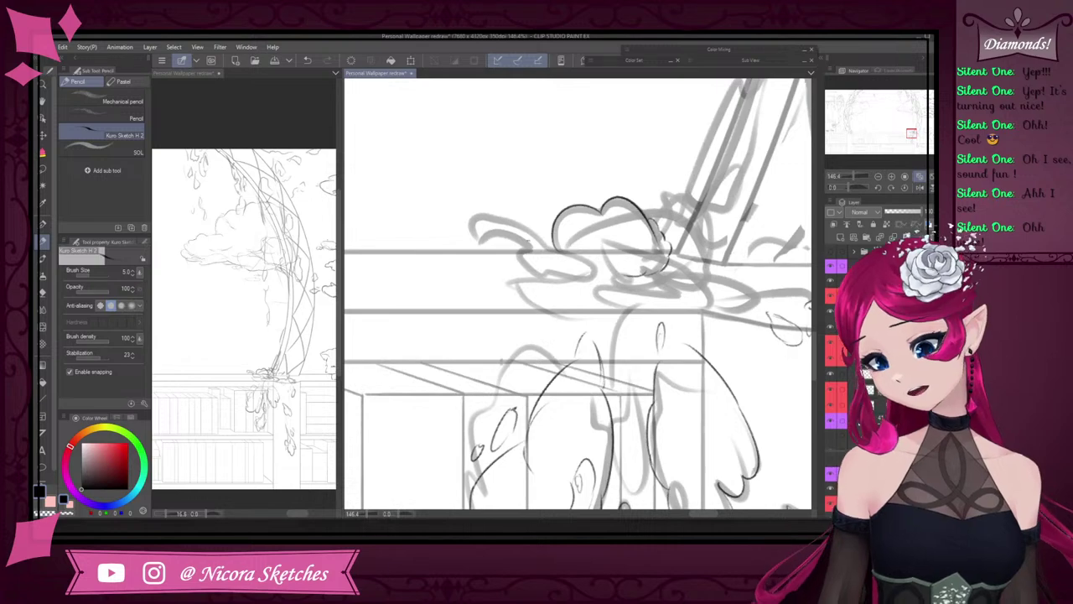
pyautogui.scroll(-5, 569, 261)
pyautogui.scroll(5, 580, 253)
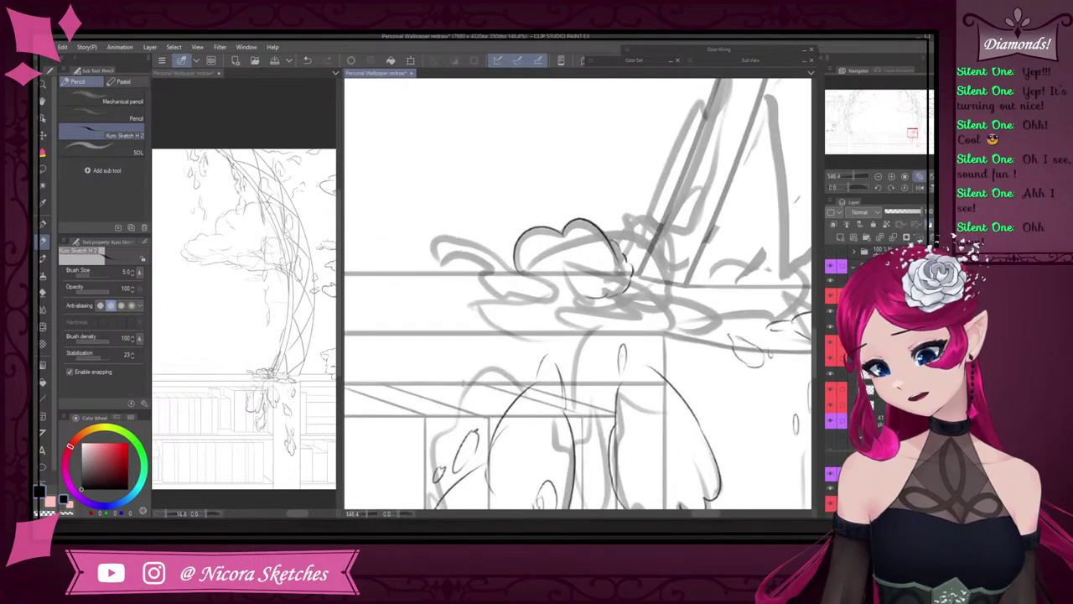
# - Ink the curled lower edge of the double-humped leaf on the ledge as two small rounded lobes
pyautogui.moveTo(525, 274)
pyautogui.mouseDown()
pyautogui.moveTo(578, 294)
pyautogui.moveTo(532, 265)
pyautogui.moveTo(560, 292)
pyautogui.mouseUp()
pyautogui.hotkey('ctrl', 'z')
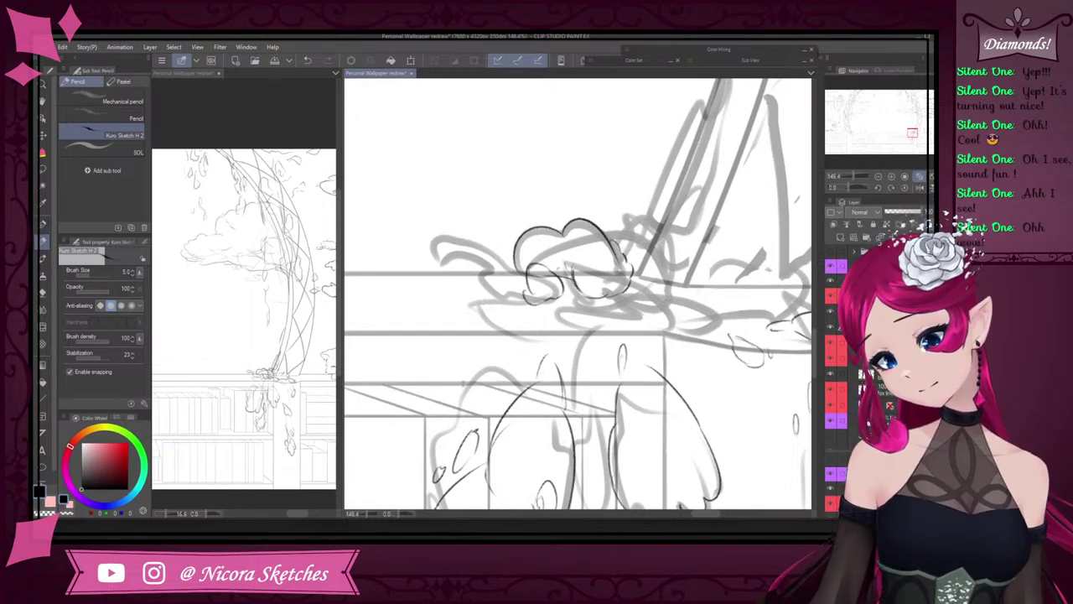
pyautogui.press('e')
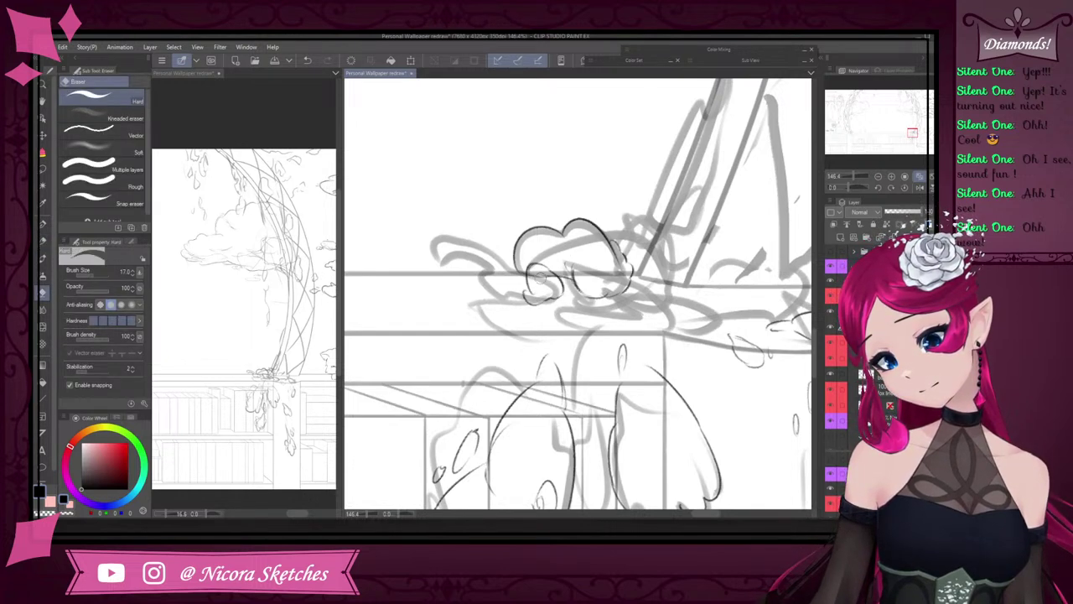
pyautogui.click(45, 240)
# - Ink a small lobed leaf overhanging the ledge's edge at the arch's foot and a bumpy-edged leaf just above it
pyautogui.scroll(-5, 601, 245)
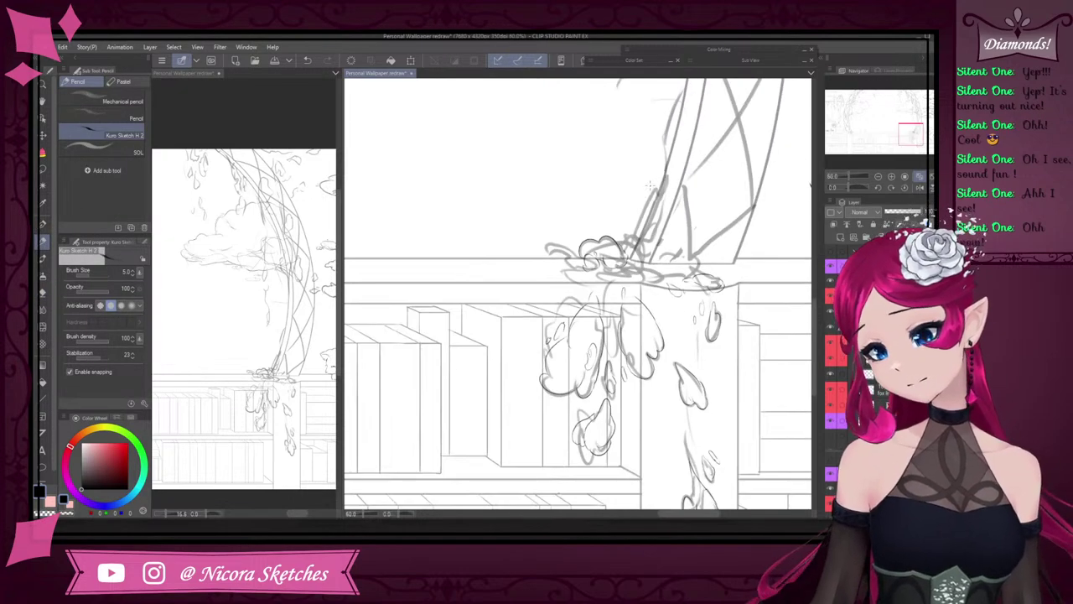
pyautogui.scroll(3, 655, 185)
pyautogui.scroll(-10, 667, 294)
pyautogui.scroll(4, 683, 202)
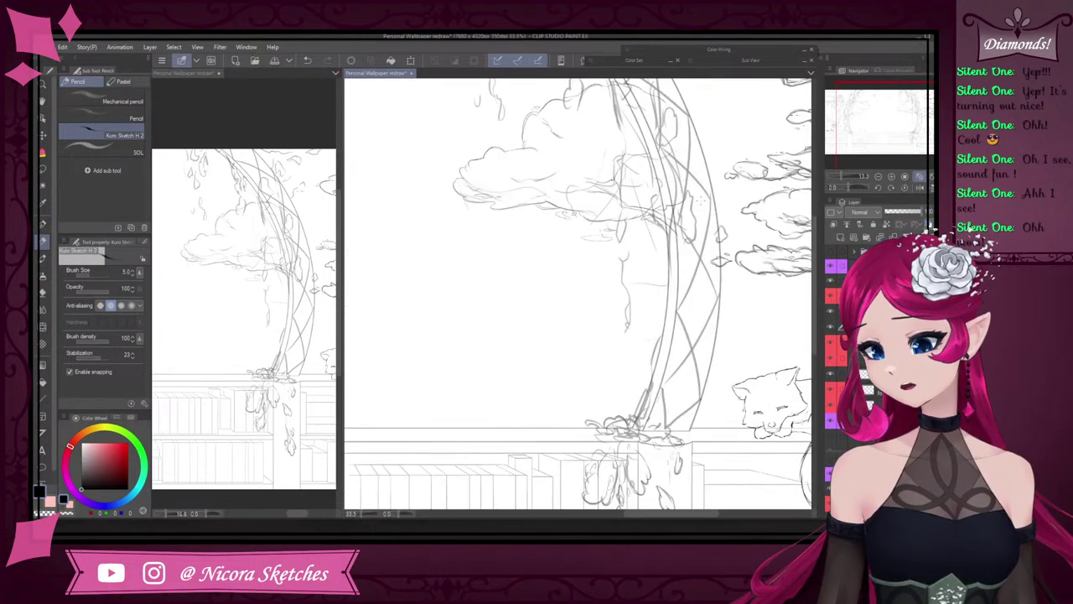
pyautogui.scroll(-4, 676, 256)
pyautogui.scroll(4, 676, 323)
pyautogui.scroll(2, 671, 318)
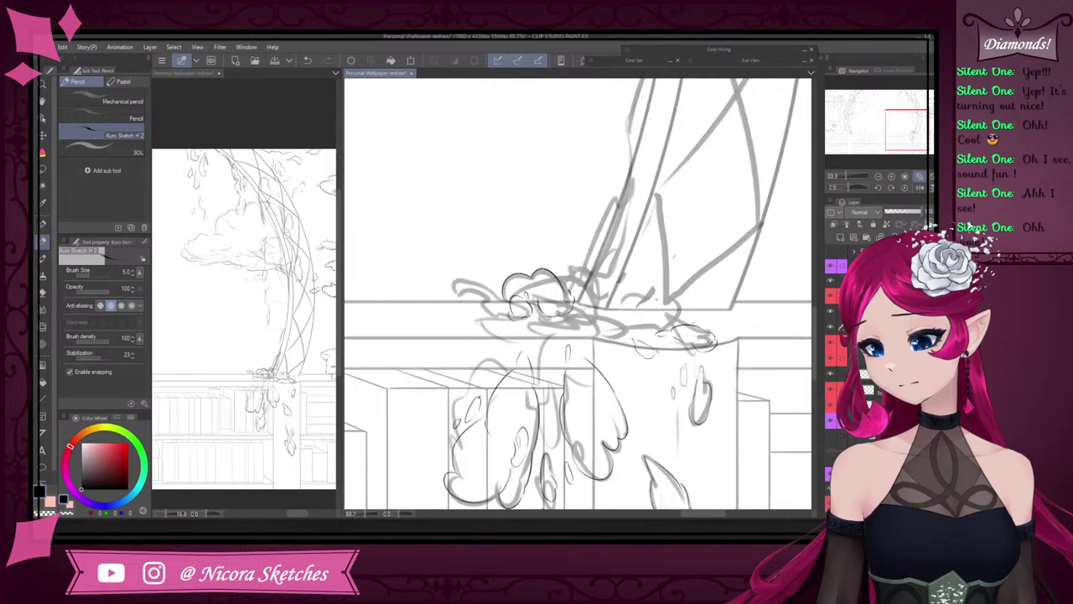
pyautogui.scroll(2, 608, 326)
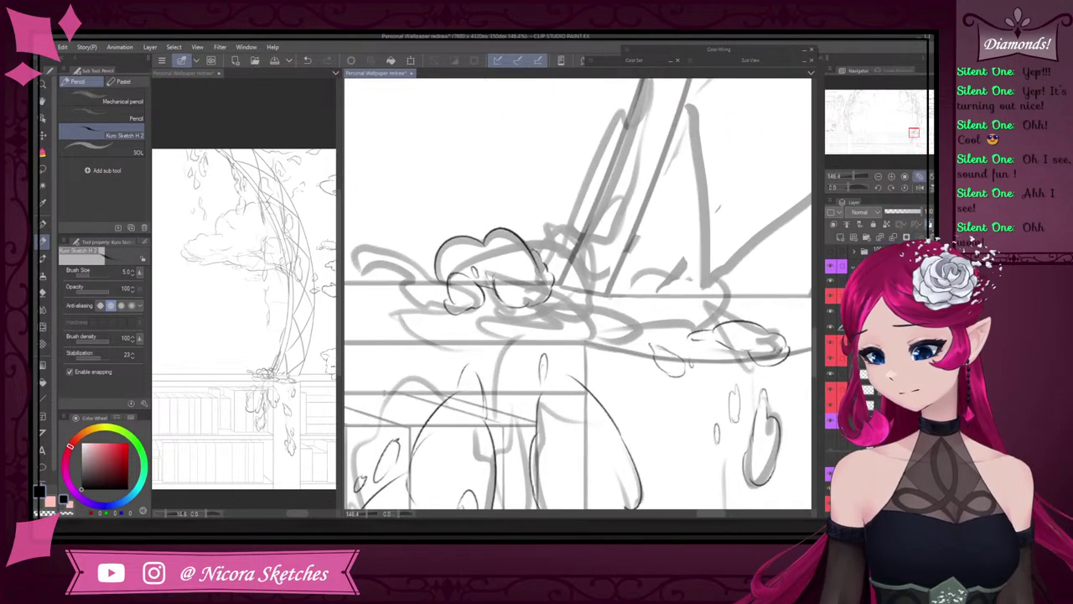
pyautogui.moveTo(572, 296)
pyautogui.mouseDown()
pyautogui.moveTo(619, 311)
pyautogui.moveTo(607, 347)
pyautogui.moveTo(547, 323)
pyautogui.moveTo(545, 309)
pyautogui.moveTo(591, 359)
pyautogui.moveTo(618, 349)
pyautogui.mouseUp()
pyautogui.hotkey('ctrl', 'z')
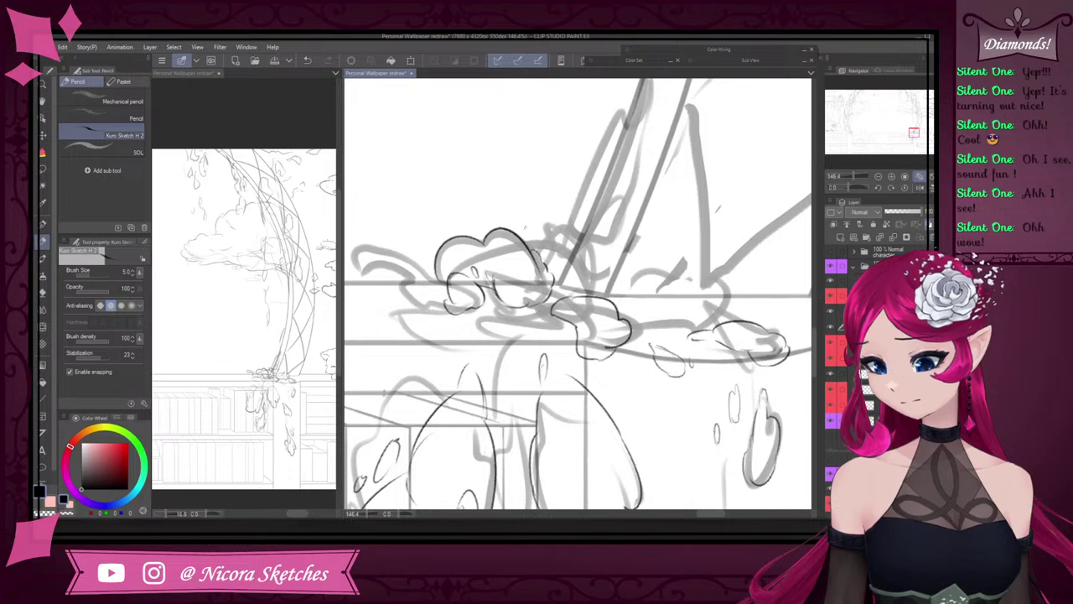
pyautogui.moveTo(542, 256)
pyautogui.mouseDown()
pyautogui.moveTo(565, 240)
pyautogui.moveTo(627, 310)
pyautogui.mouseUp()
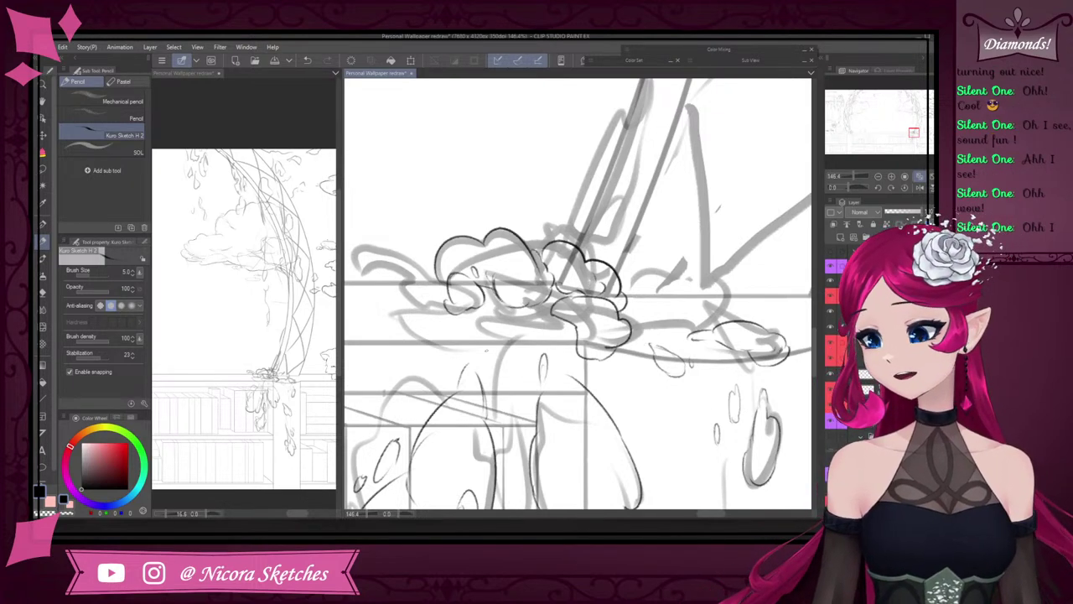
pyautogui.moveTo(483, 354); pyautogui.dragTo(475, 328)
pyautogui.hotkey('ctrl', 'z')
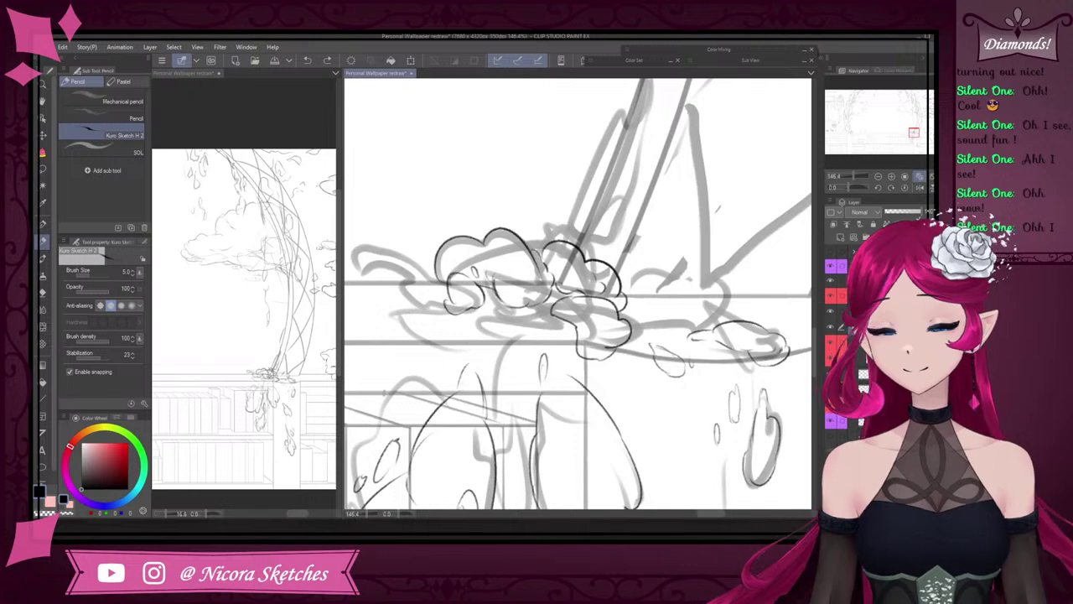
pyautogui.scroll(1, 520, 336)
pyautogui.moveTo(500, 354)
pyautogui.mouseDown()
pyautogui.moveTo(480, 335)
pyautogui.moveTo(512, 323)
pyautogui.moveTo(481, 322)
pyautogui.moveTo(511, 320)
pyautogui.moveTo(509, 358)
pyautogui.moveTo(492, 365)
pyautogui.mouseUp()
pyautogui.hotkey('ctrl', 'z')
pyautogui.scroll(-3, 554, 339)
pyautogui.hotkey('ctrl', 'z')
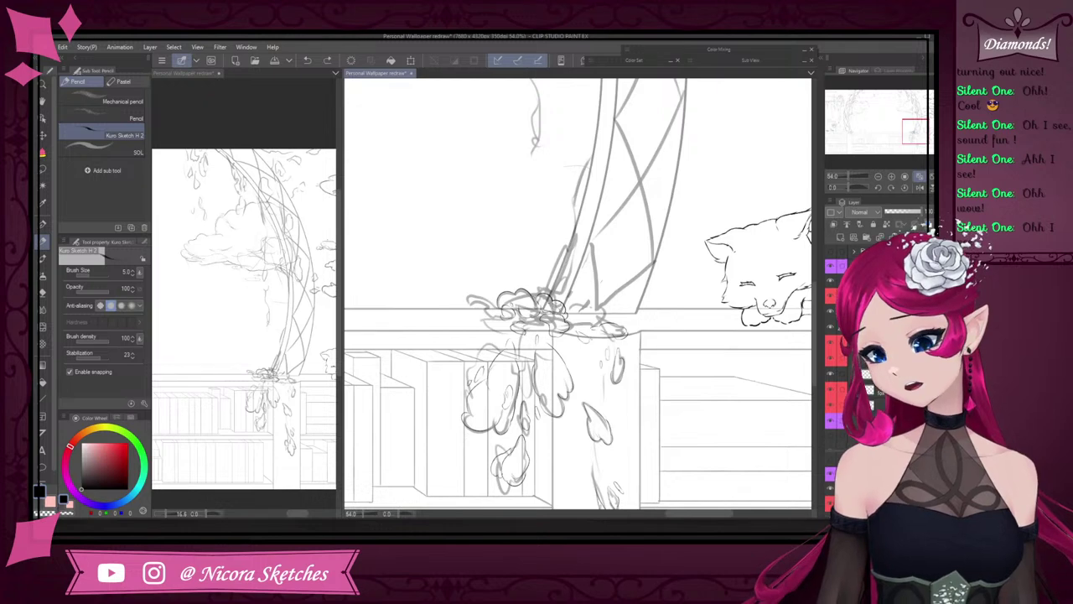
pyautogui.scroll(2, 554, 339)
pyautogui.hotkey('ctrl', 'z')
pyautogui.hotkey('ctrl', 'z')
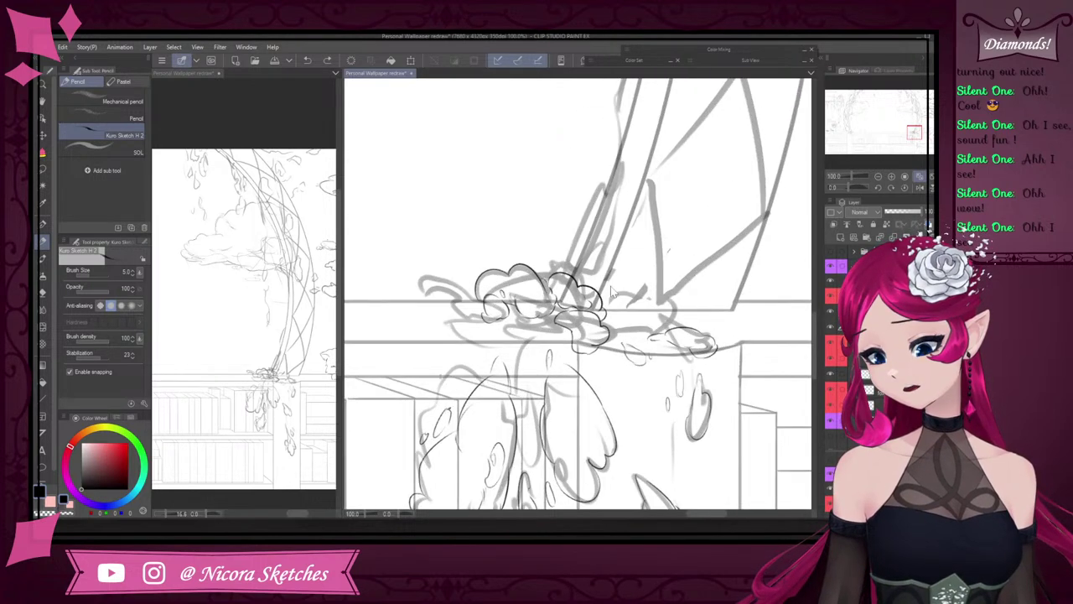
# - Ink a few small rounded leaves over the sketched curl at the left end of the ledge cluster
pyautogui.scroll(2, 536, 331)
pyautogui.moveTo(392, 272); pyautogui.dragTo(440, 301)
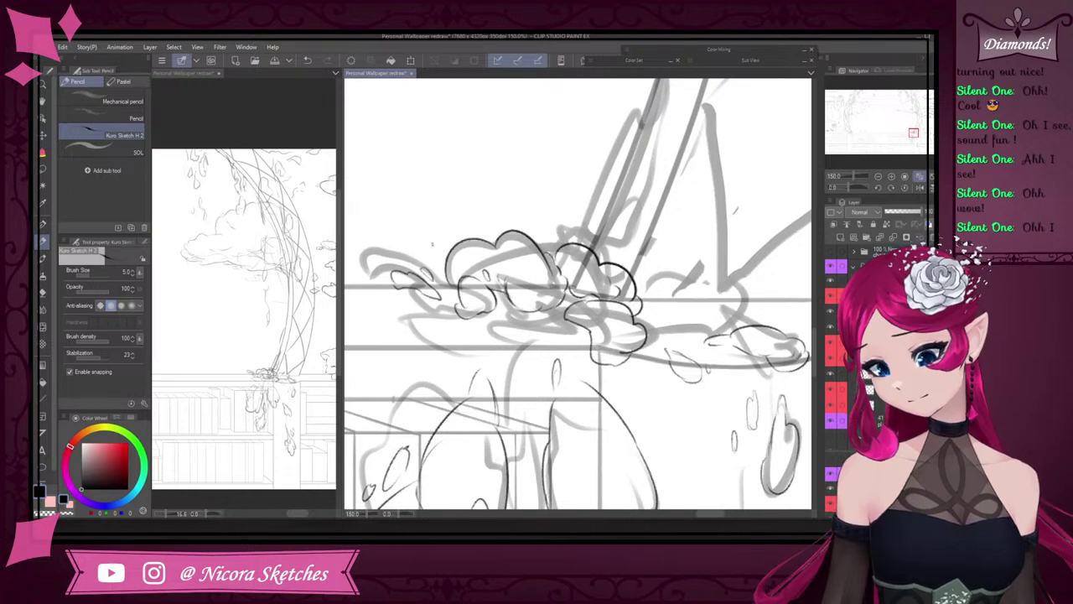
pyautogui.hotkey('ctrl', 'z')
pyautogui.moveTo(417, 257)
pyautogui.mouseDown()
pyautogui.moveTo(434, 278)
pyautogui.moveTo(412, 252)
pyautogui.mouseUp()
pyautogui.hotkey('ctrl', 'z')
# - Examine the inked leaf cluster at the arch's foot and the hanging leaves, with the rough sketch hidden and shown again
pyautogui.scroll(-5, 466, 229)
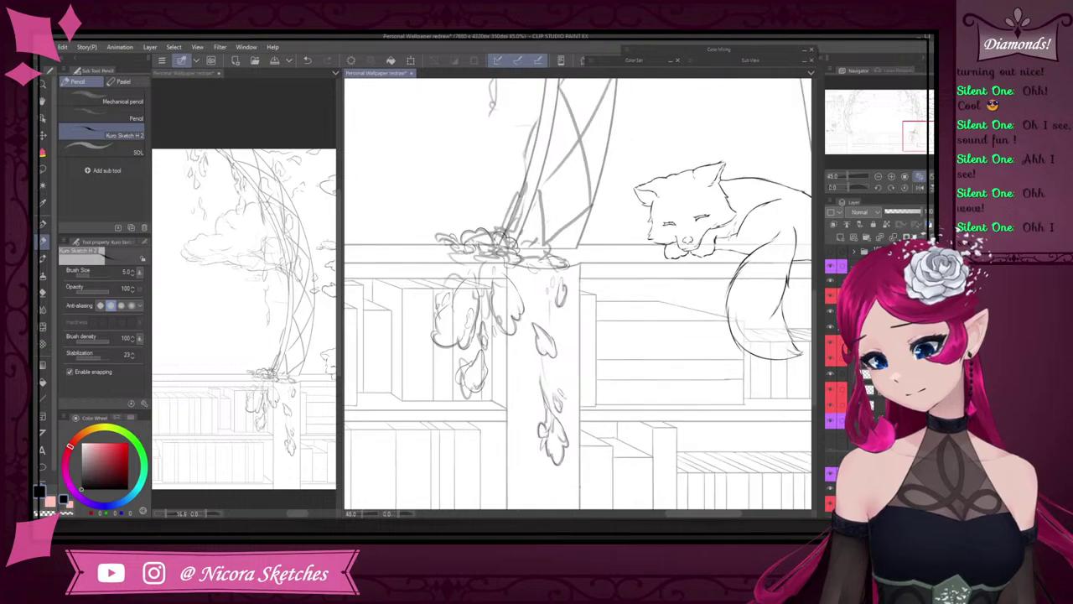
pyautogui.scroll(3, 484, 223)
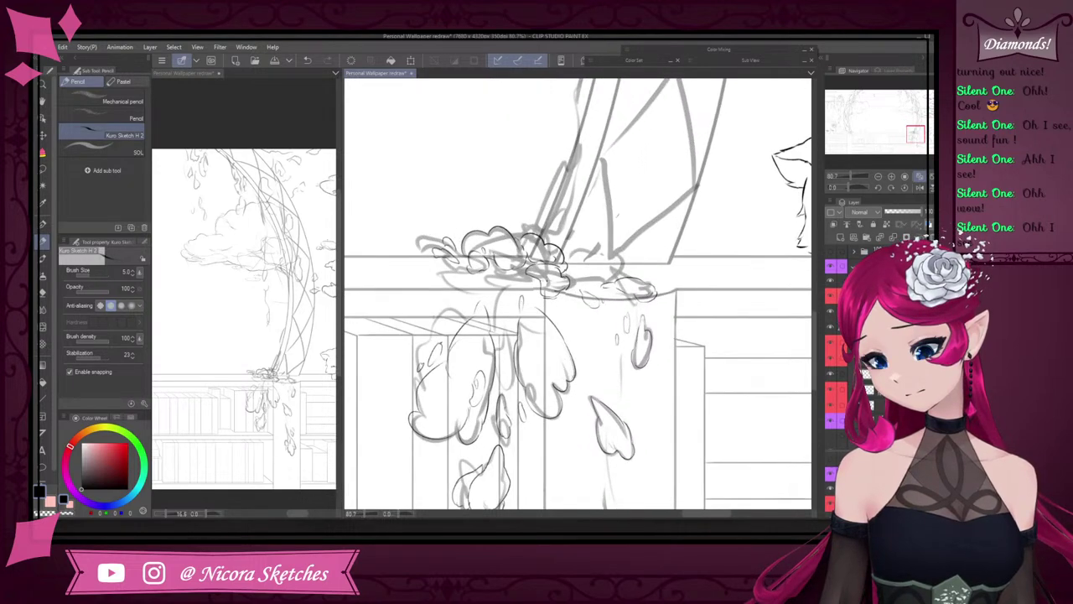
pyautogui.scroll(-2, 545, 266)
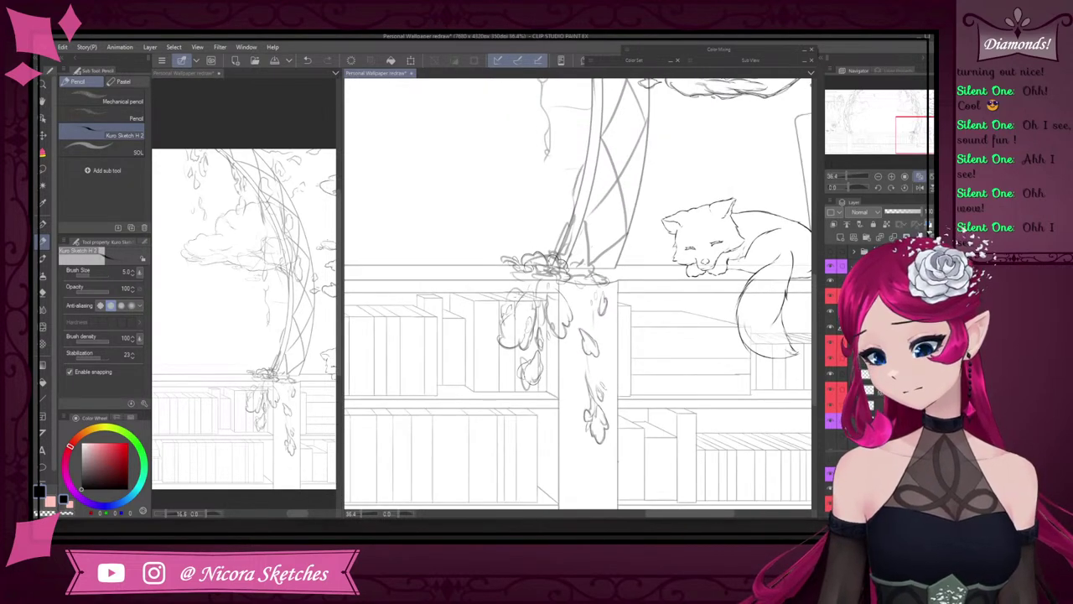
pyautogui.scroll(5, 520, 299)
pyautogui.scroll(-2, 616, 289)
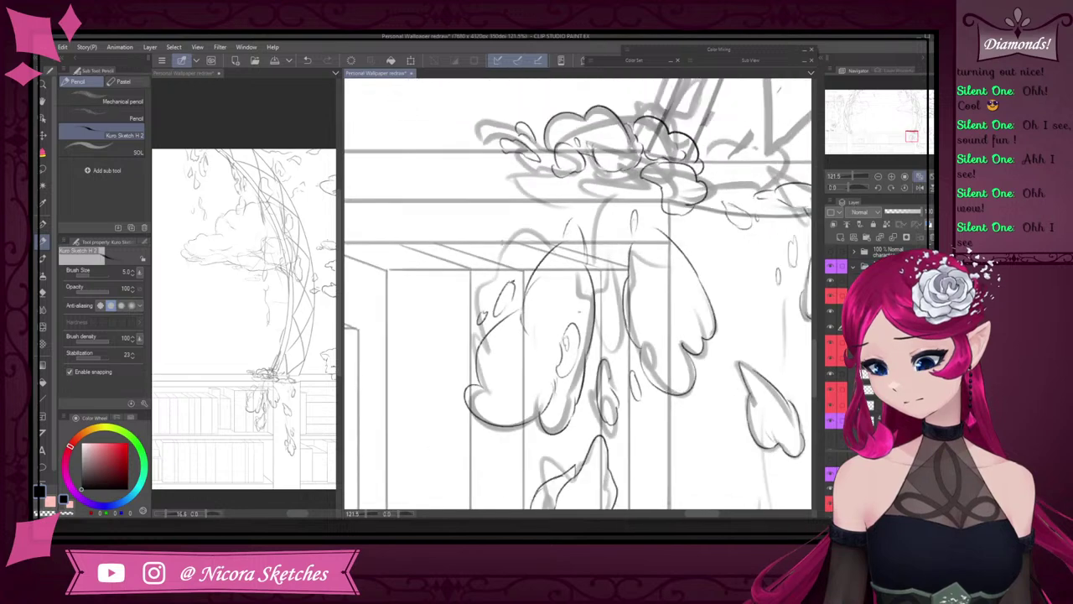
pyautogui.scroll(2, 591, 336)
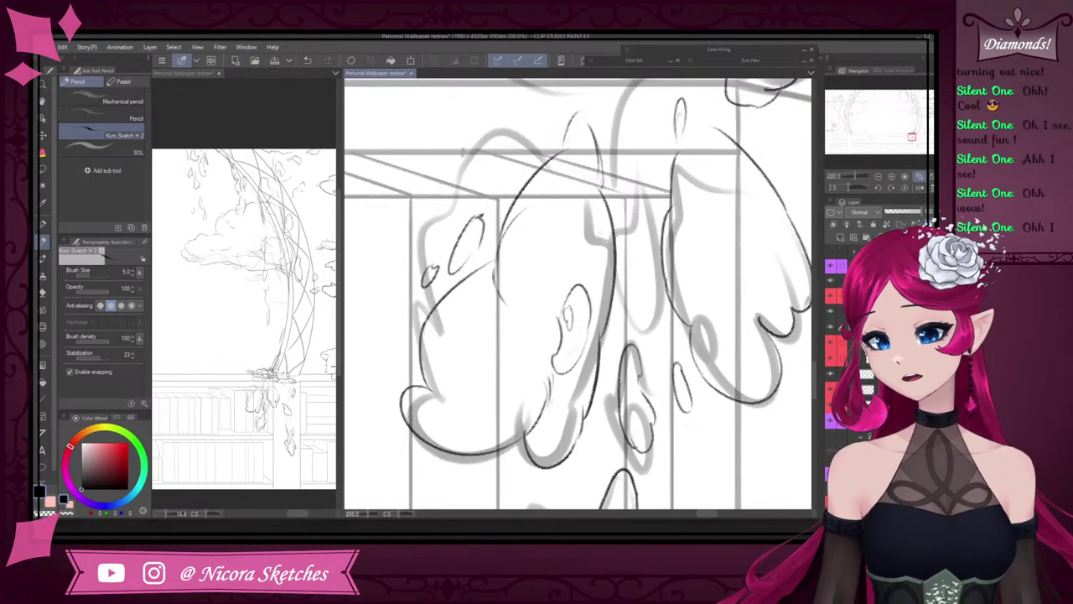
pyautogui.scroll(-3, 578, 293)
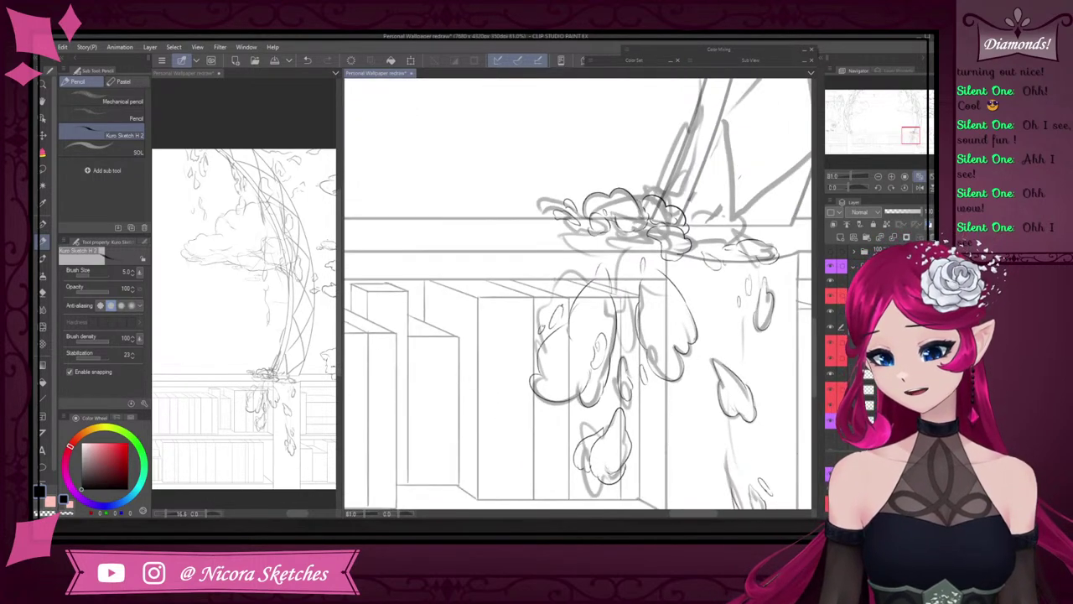
pyautogui.click(832, 424)
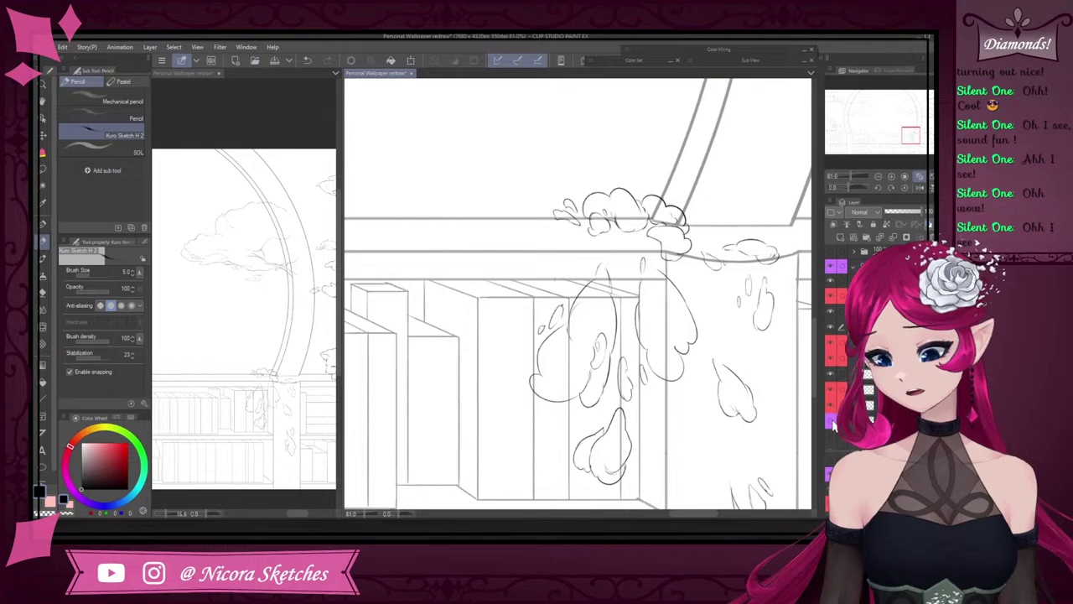
pyautogui.scroll(-2, 577, 293)
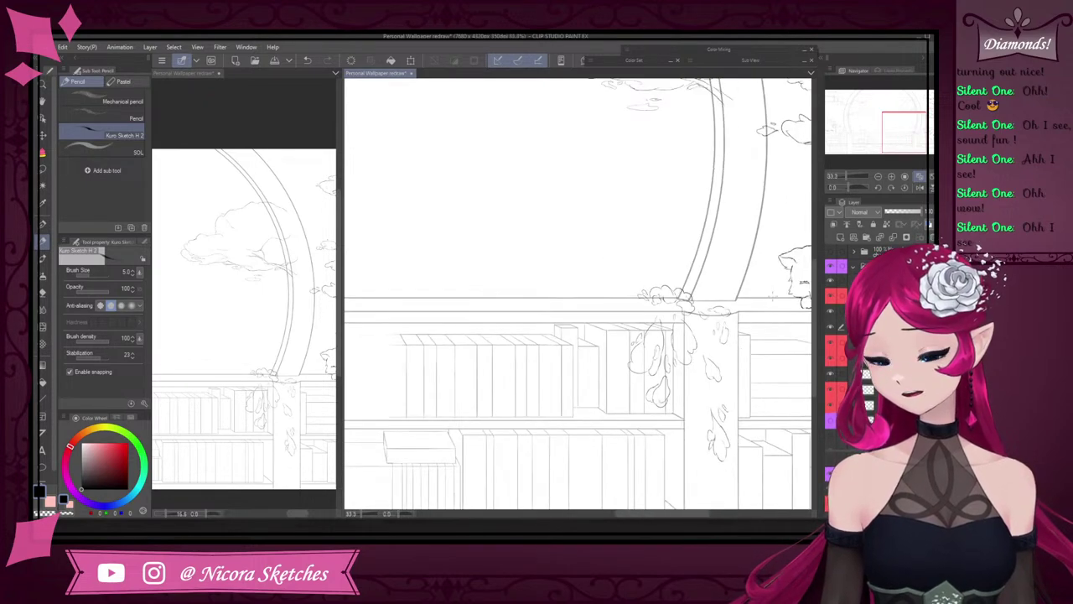
pyautogui.click(830, 425)
pyautogui.scroll(5, 694, 339)
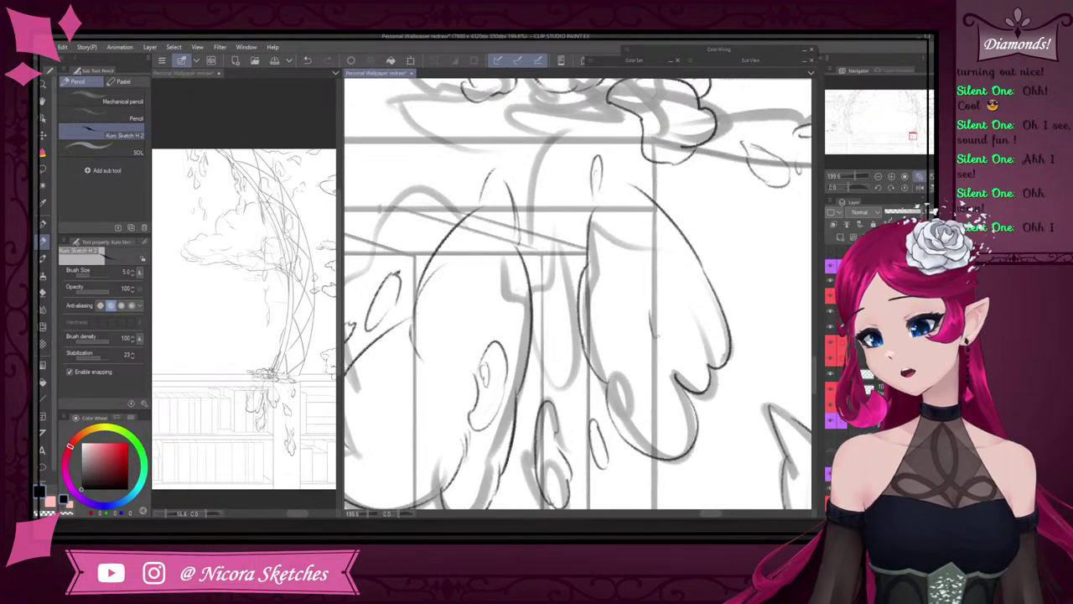
pyautogui.scroll(-2, 653, 334)
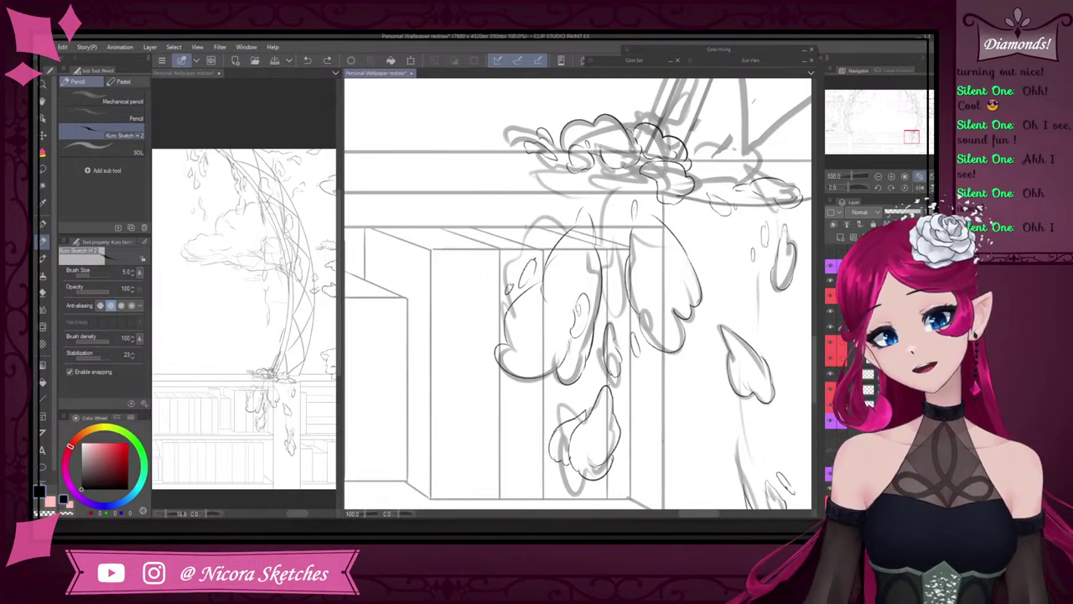
pyautogui.scroll(-3, 609, 383)
pyautogui.scroll(2, 653, 304)
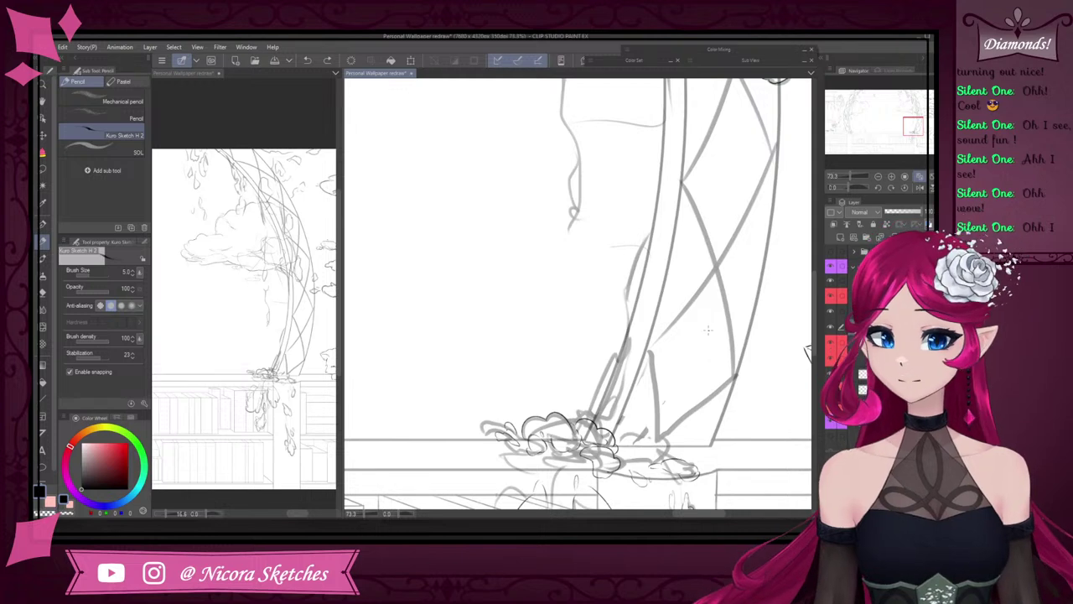
pyautogui.scroll(-4, 707, 331)
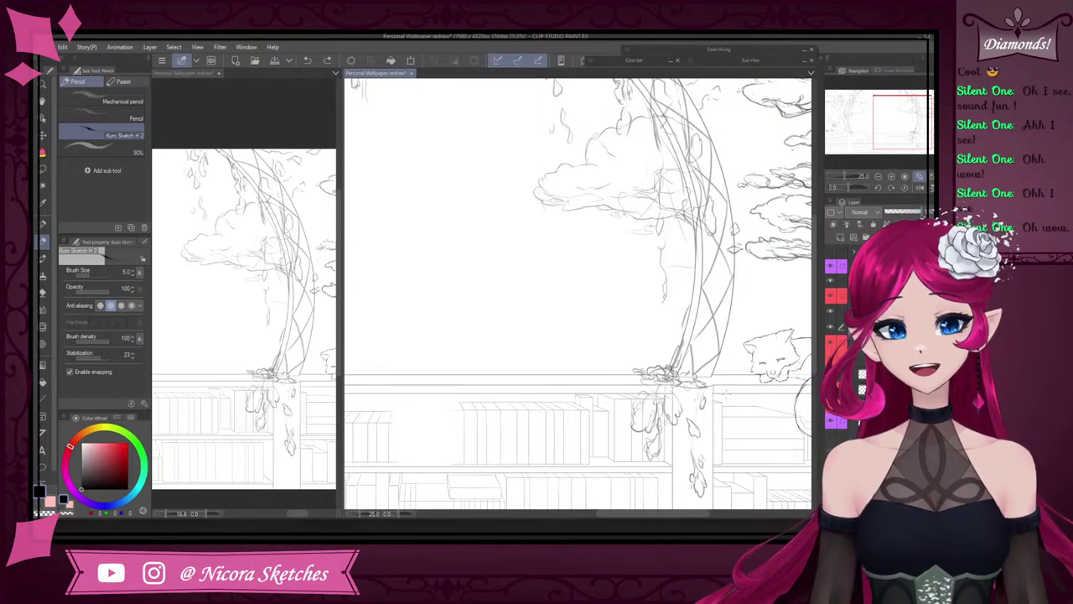
pyautogui.scroll(-3, 700, 161)
pyautogui.scroll(6, 700, 160)
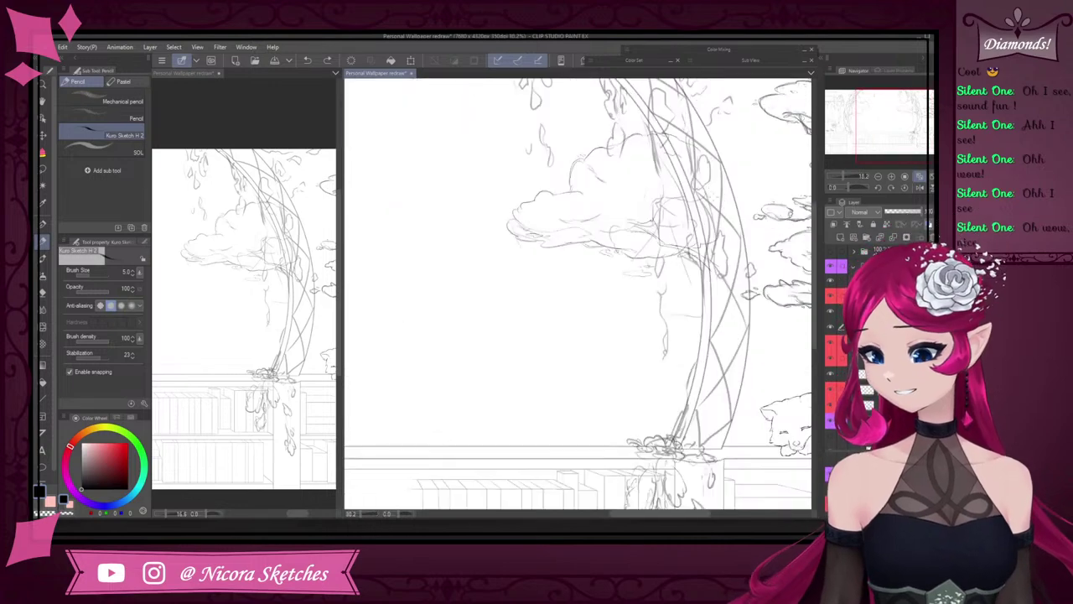
pyautogui.scroll(-6, 725, 275)
pyautogui.scroll(8, 707, 285)
pyautogui.scroll(2, 707, 285)
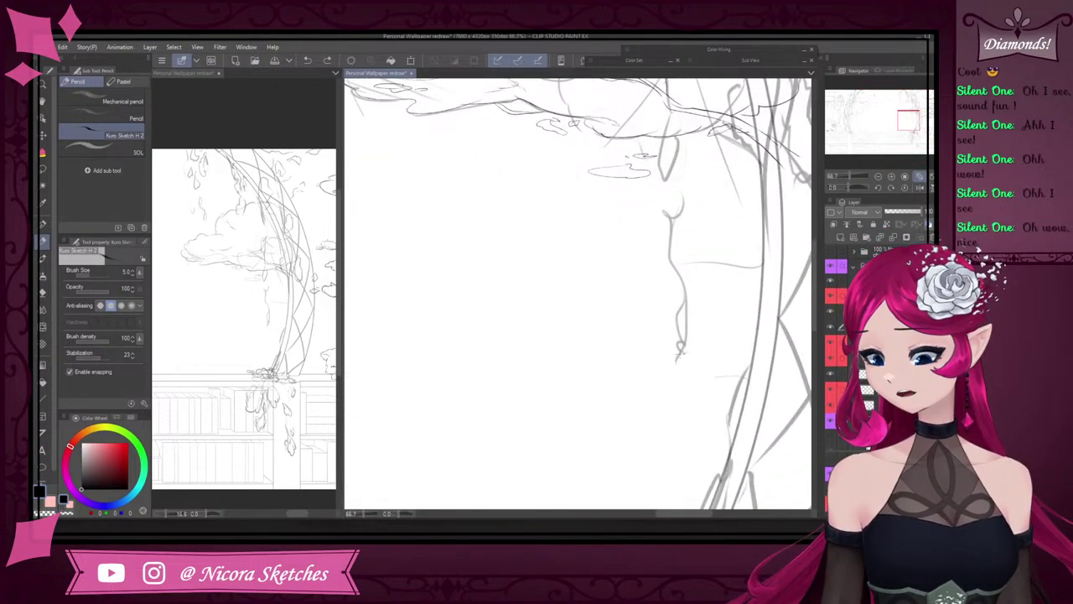
pyautogui.moveTo(683, 338)
pyautogui.mouseDown()
pyautogui.moveTo(678, 352)
pyautogui.moveTo(679, 304)
pyautogui.mouseUp()
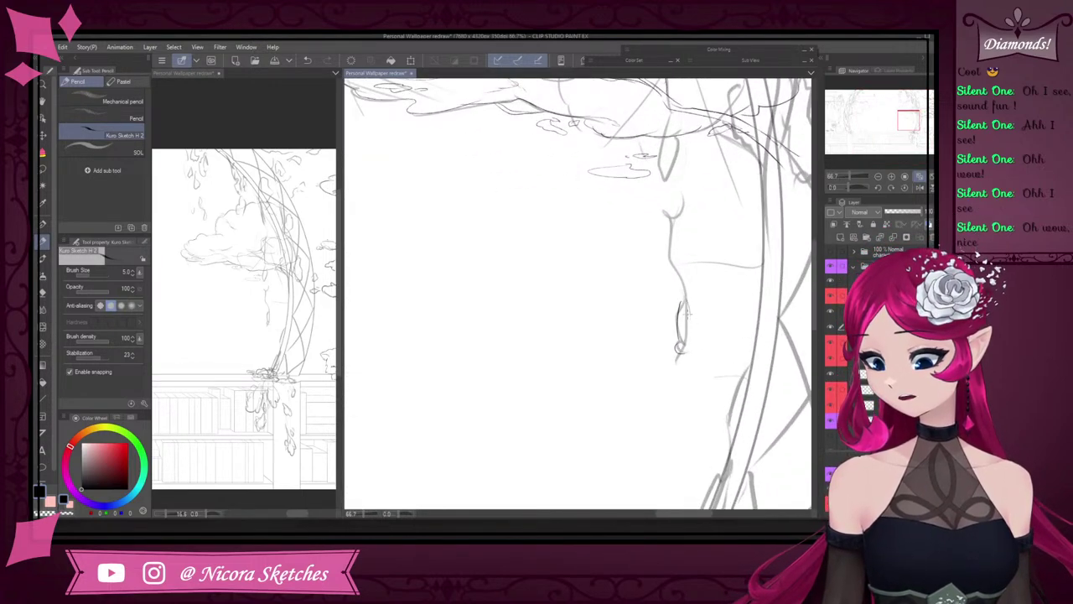
pyautogui.scroll(1, 679, 347)
pyautogui.moveTo(681, 354); pyautogui.dragTo(686, 281)
pyautogui.hotkey('ctrl', 'z')
# - Ink a small oval tip and both long sides of the narrow leaf at the end of the vine hanging below the cloud
pyautogui.scroll(-5, 699, 293)
pyautogui.scroll(4, 698, 292)
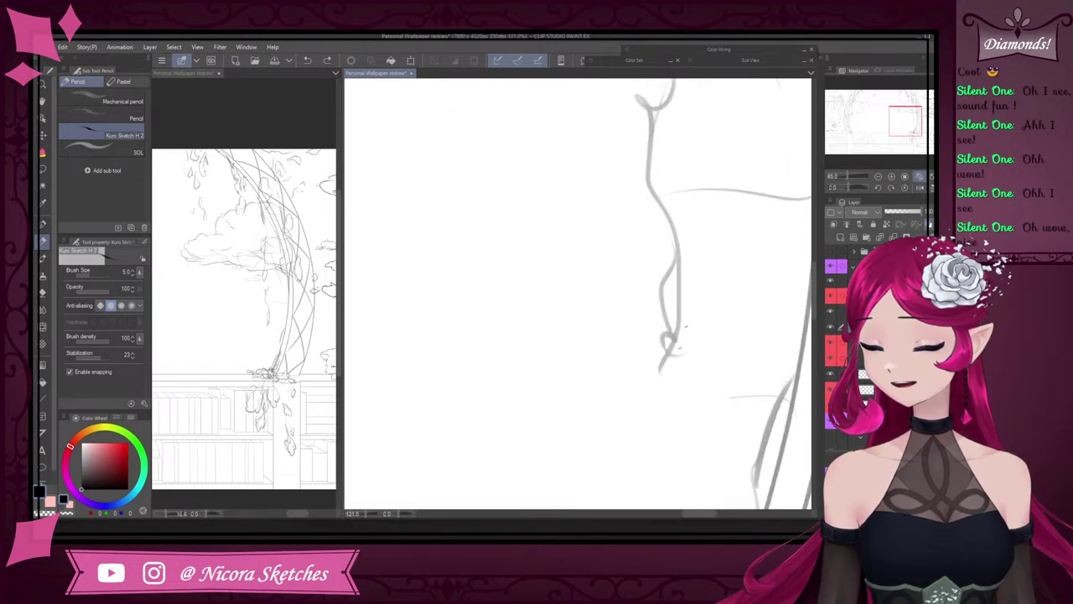
pyautogui.moveTo(661, 339)
pyautogui.mouseDown()
pyautogui.moveTo(659, 369)
pyautogui.moveTo(669, 367)
pyautogui.moveTo(674, 315)
pyautogui.mouseUp()
pyautogui.hotkey('ctrl', 'z')
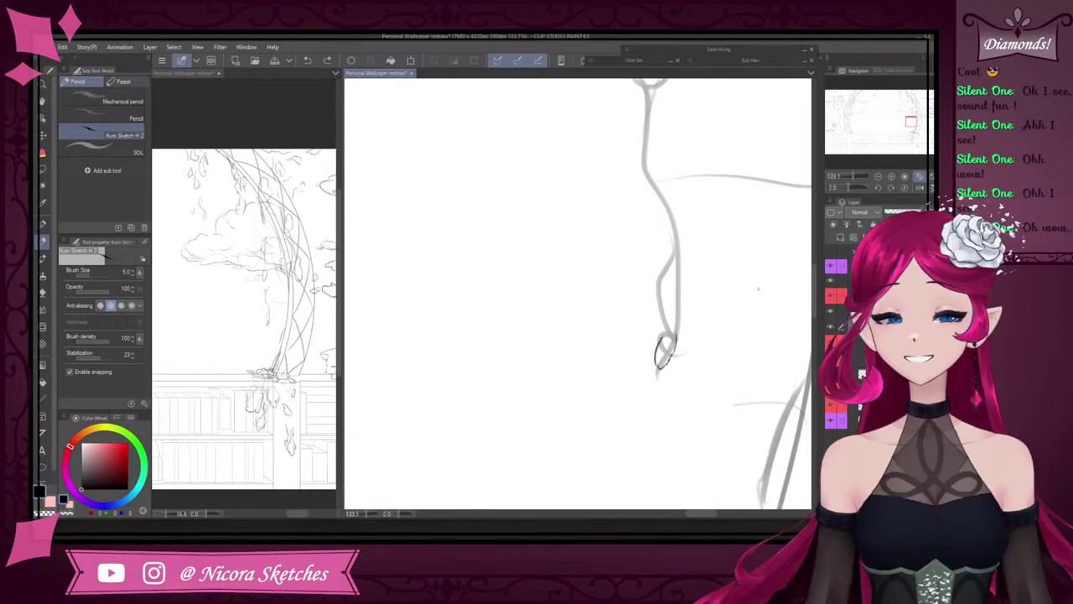
pyautogui.moveTo(659, 310)
pyautogui.mouseDown()
pyautogui.moveTo(670, 251)
pyautogui.moveTo(683, 247)
pyautogui.moveTo(676, 342)
pyautogui.mouseUp()
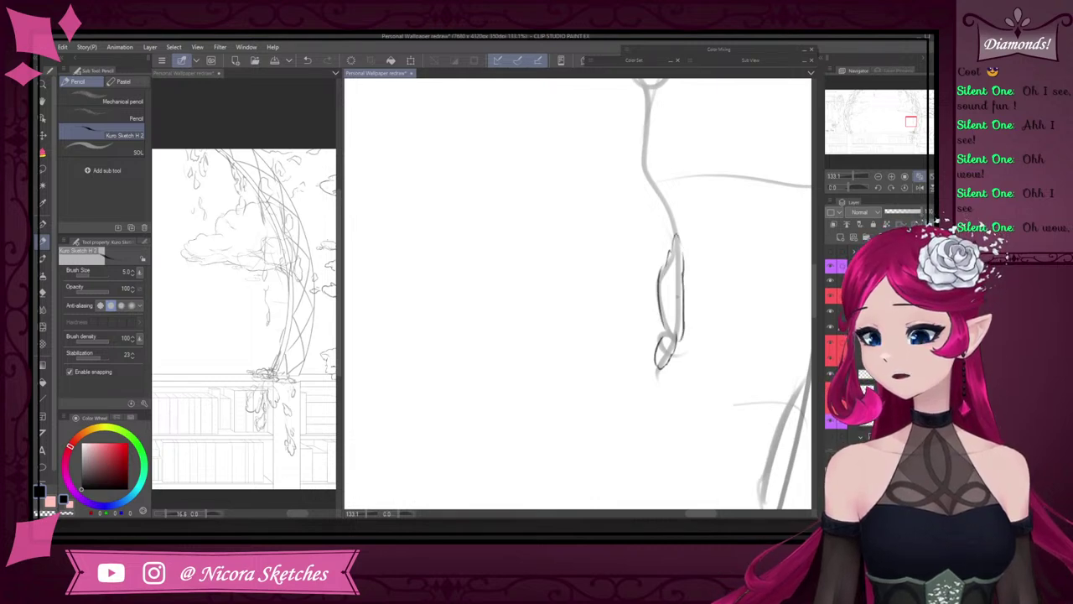
pyautogui.hotkey('ctrl', 'z')
pyautogui.moveTo(683, 275); pyautogui.dragTo(678, 342)
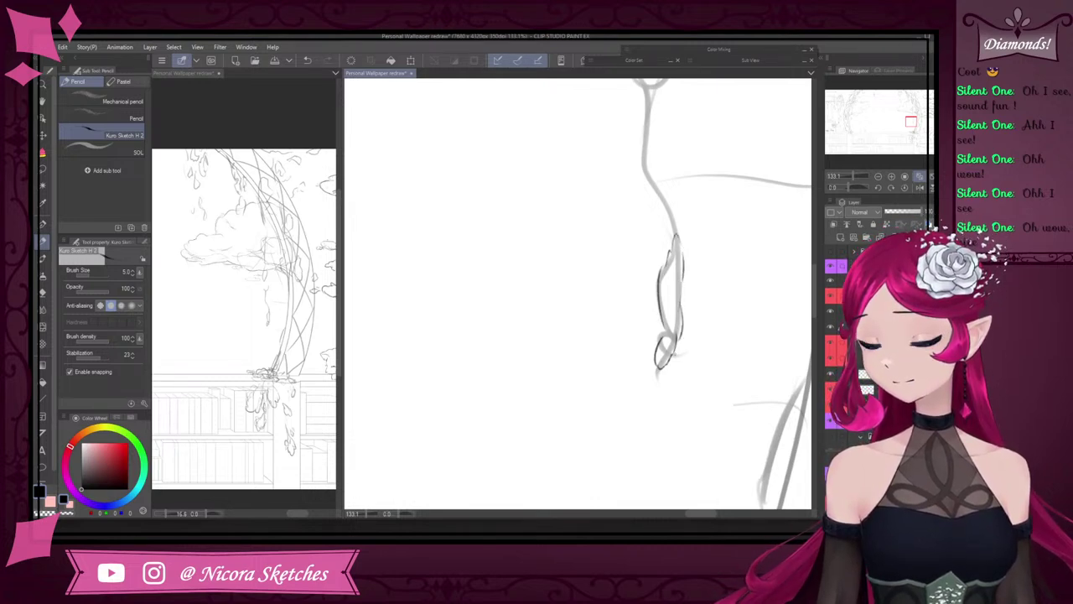
# - Ink a tiny loose leaf falling just below the tip of the hanging vine
pyautogui.moveTo(647, 391)
pyautogui.mouseDown()
pyautogui.moveTo(653, 425)
pyautogui.moveTo(638, 447)
pyautogui.mouseUp()
pyautogui.moveTo(640, 434)
pyautogui.mouseDown()
pyautogui.moveTo(640, 449)
pyautogui.moveTo(669, 462)
pyautogui.mouseUp()
pyautogui.scroll(-12, 650, 440)
pyautogui.scroll(12, 650, 453)
pyautogui.scroll(-12, 704, 430)
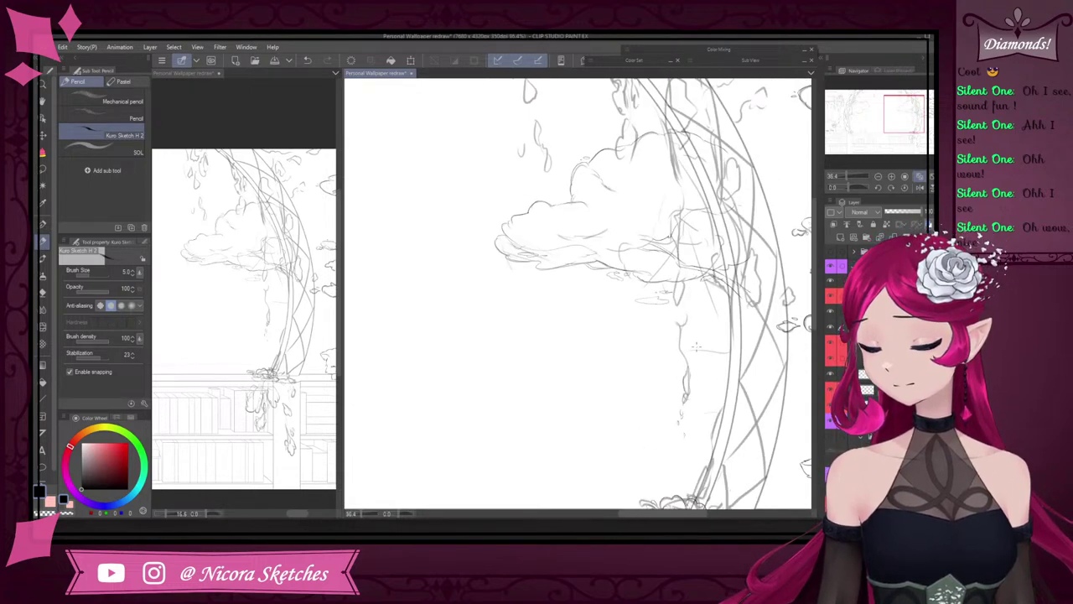
# - Ink the upper stem of the hanging vine with short strokes and add a tiny narrow leaf along its right side
pyautogui.scroll(3, 695, 346)
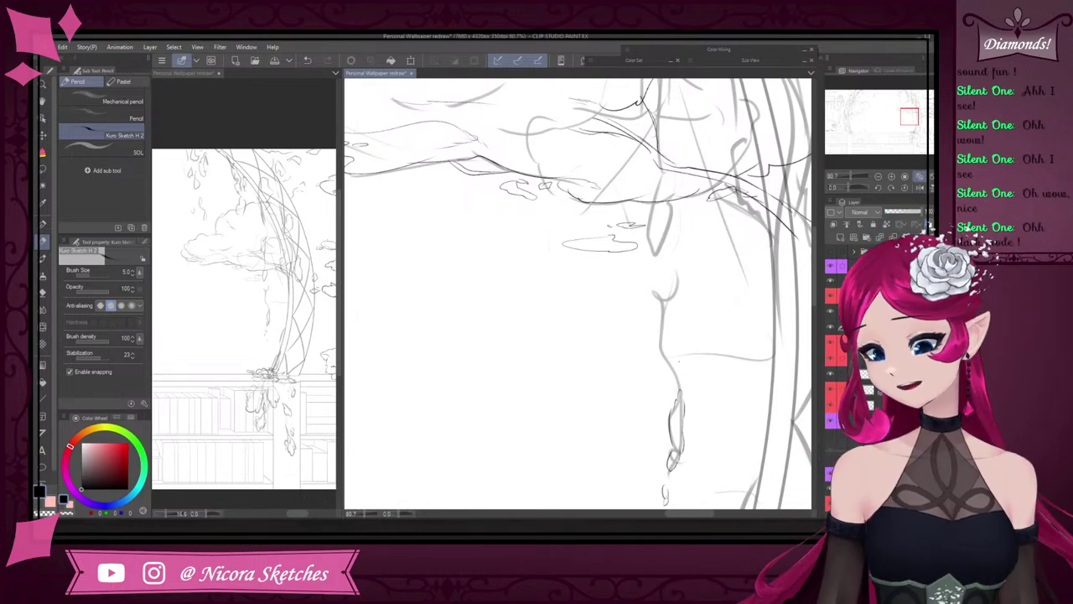
pyautogui.moveTo(661, 336); pyautogui.dragTo(674, 368)
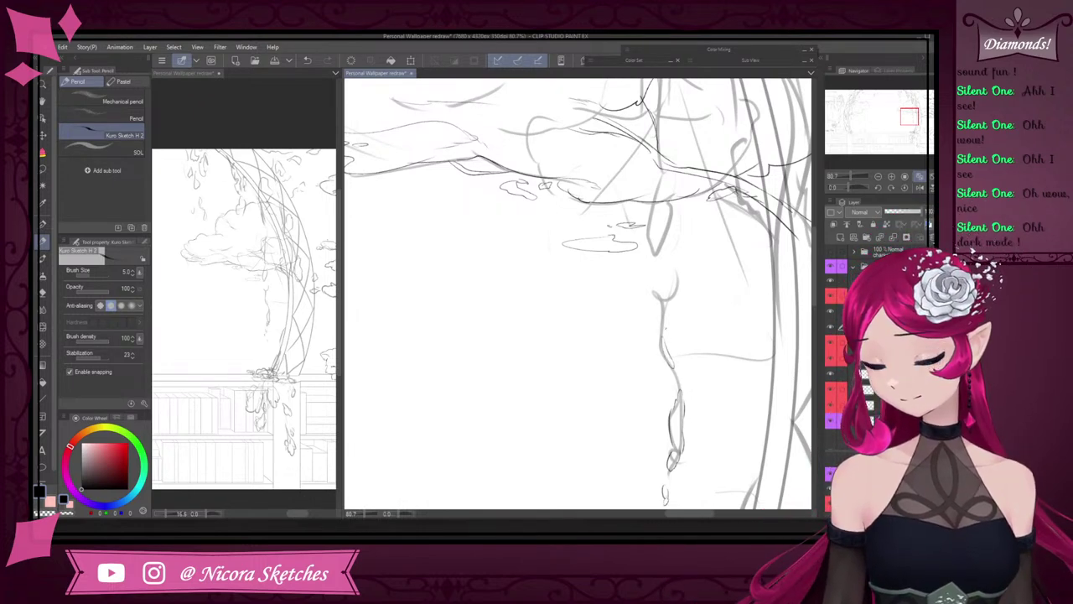
pyautogui.moveTo(666, 319); pyautogui.dragTo(670, 344)
pyautogui.moveTo(661, 294); pyautogui.dragTo(662, 325)
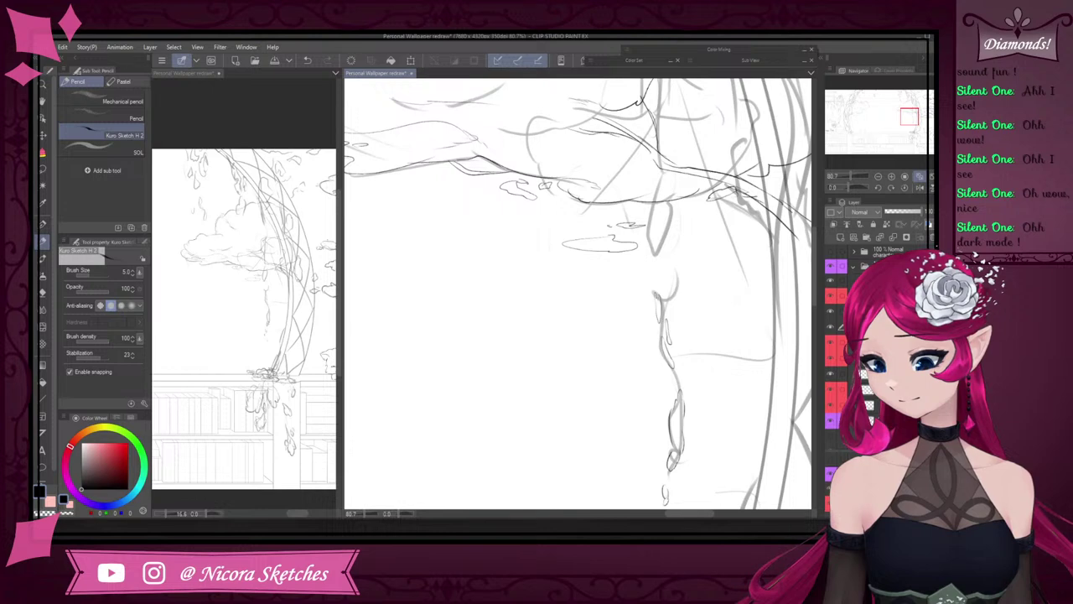
# - Hide the cloud line art and ink the sketched oval leaf and its short stem just above the hanging vine
pyautogui.scroll(-5, 684, 433)
pyautogui.scroll(5, 692, 365)
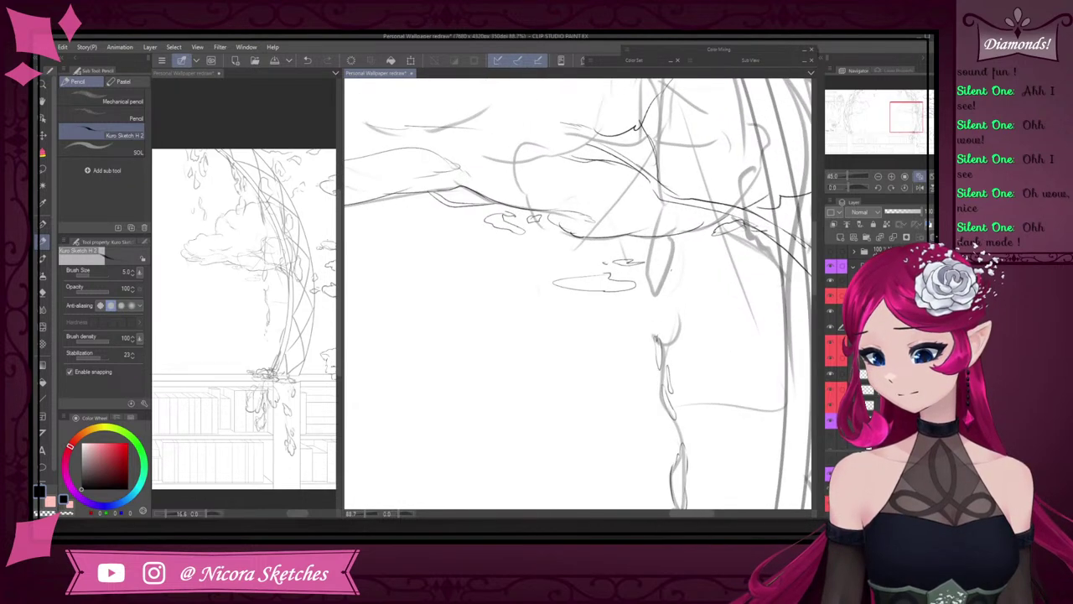
pyautogui.moveTo(663, 205); pyautogui.dragTo(649, 285)
pyautogui.hotkey('ctrl', 'z')
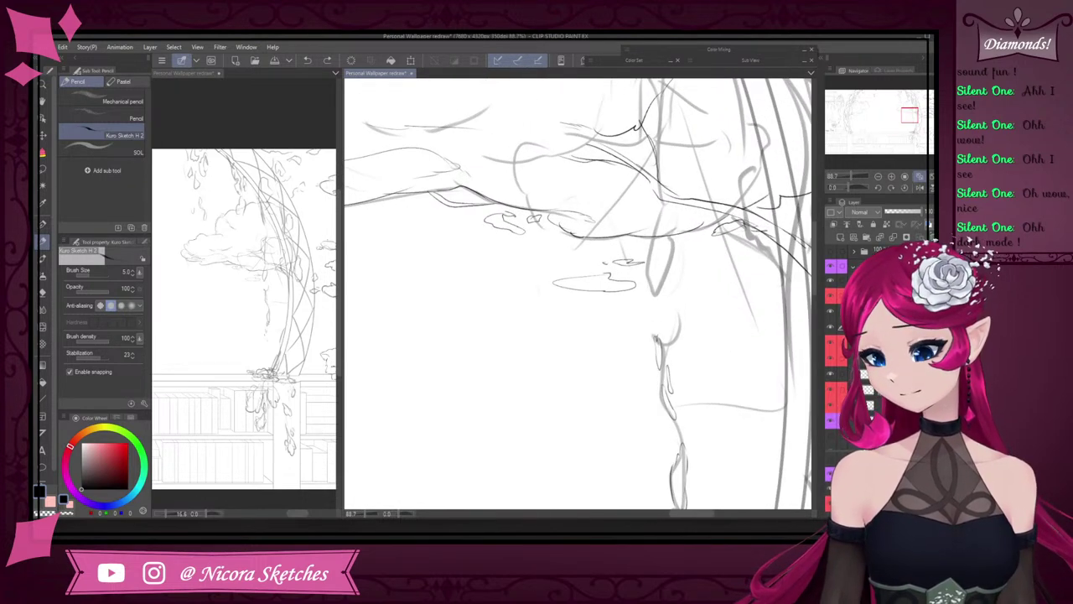
pyautogui.click(832, 347)
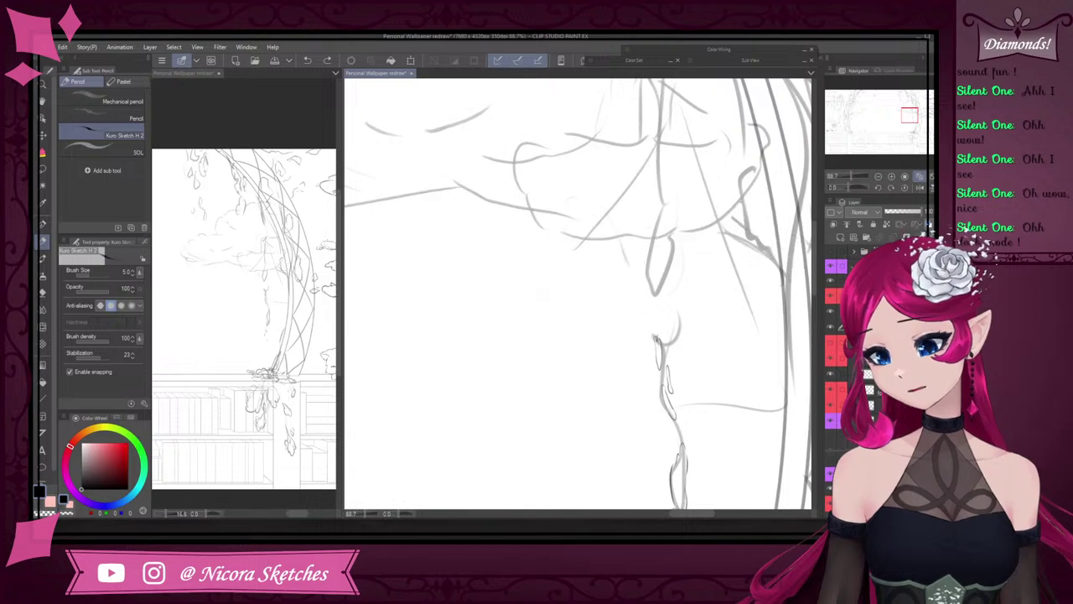
pyautogui.moveTo(651, 238)
pyautogui.mouseDown()
pyautogui.moveTo(652, 295)
pyautogui.moveTo(668, 289)
pyautogui.moveTo(675, 242)
pyautogui.moveTo(662, 196)
pyautogui.mouseUp()
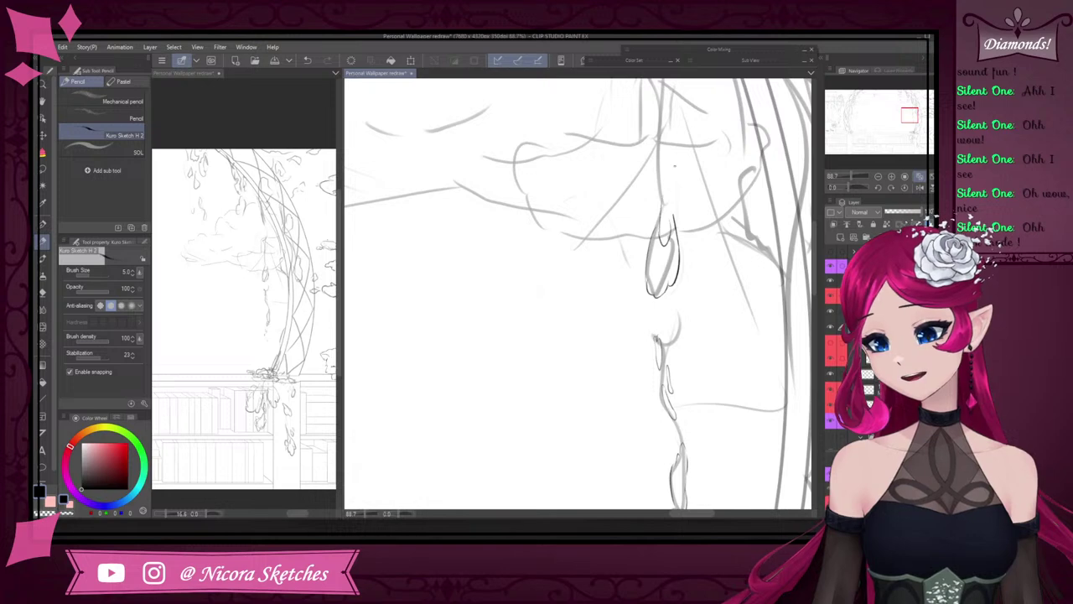
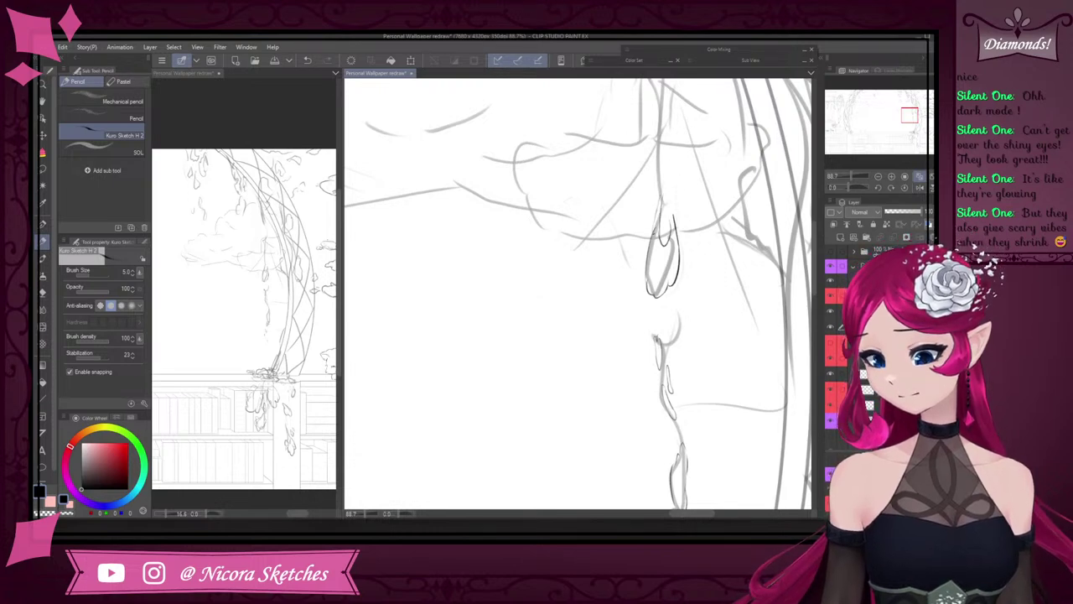
pyautogui.moveTo(663, 180); pyautogui.dragTo(653, 228)
pyautogui.scroll(-9, 668, 206)
pyautogui.scroll(5, 674, 100)
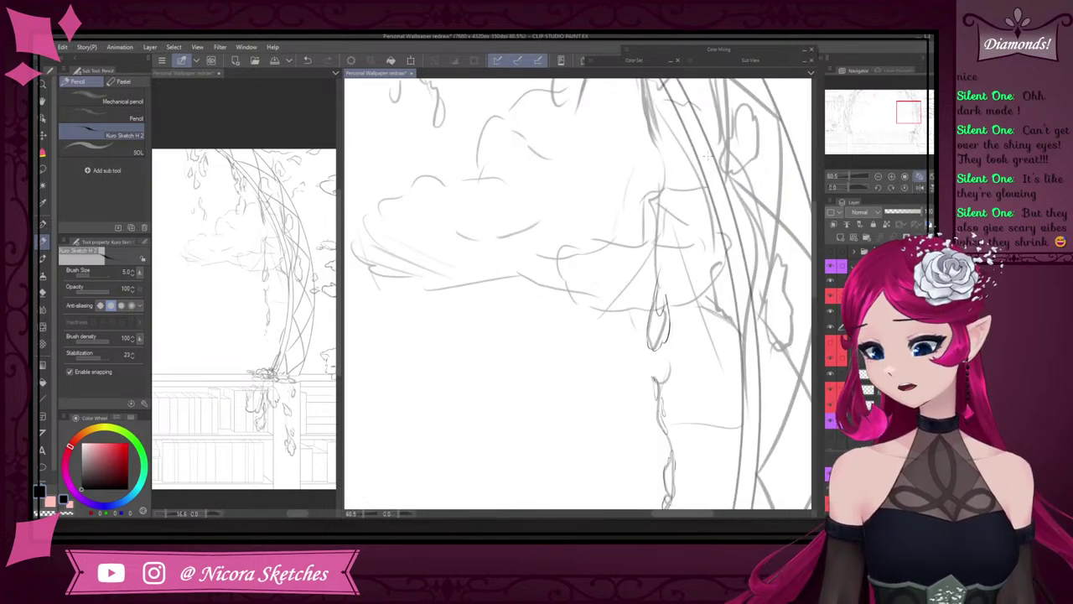
pyautogui.scroll(-3, 674, 244)
pyautogui.scroll(8, 676, 353)
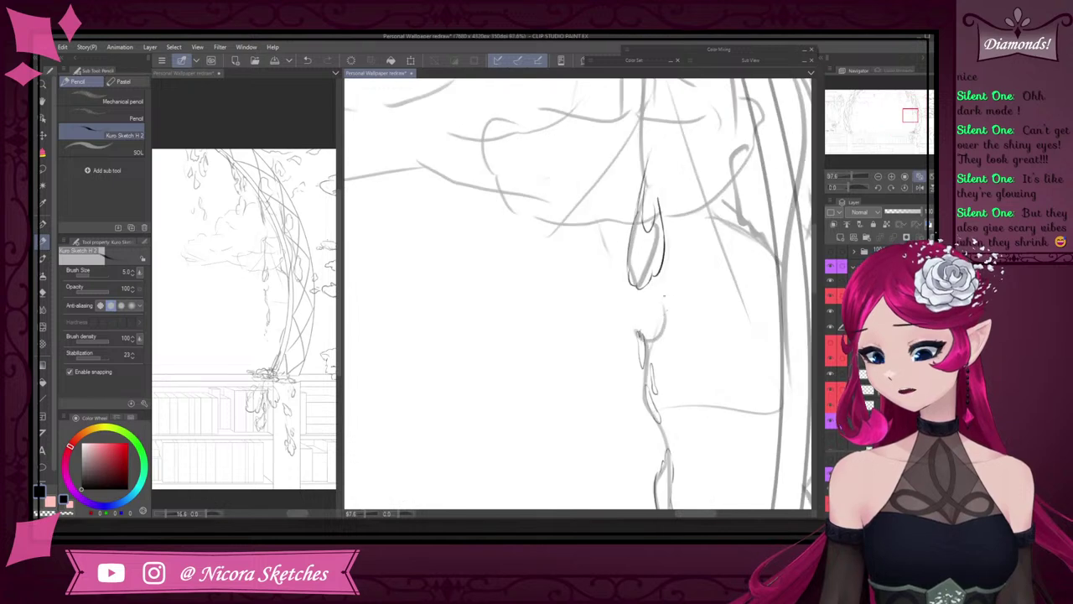
pyautogui.moveTo(661, 300); pyautogui.dragTo(661, 327)
pyautogui.hotkey('ctrl', 'z')
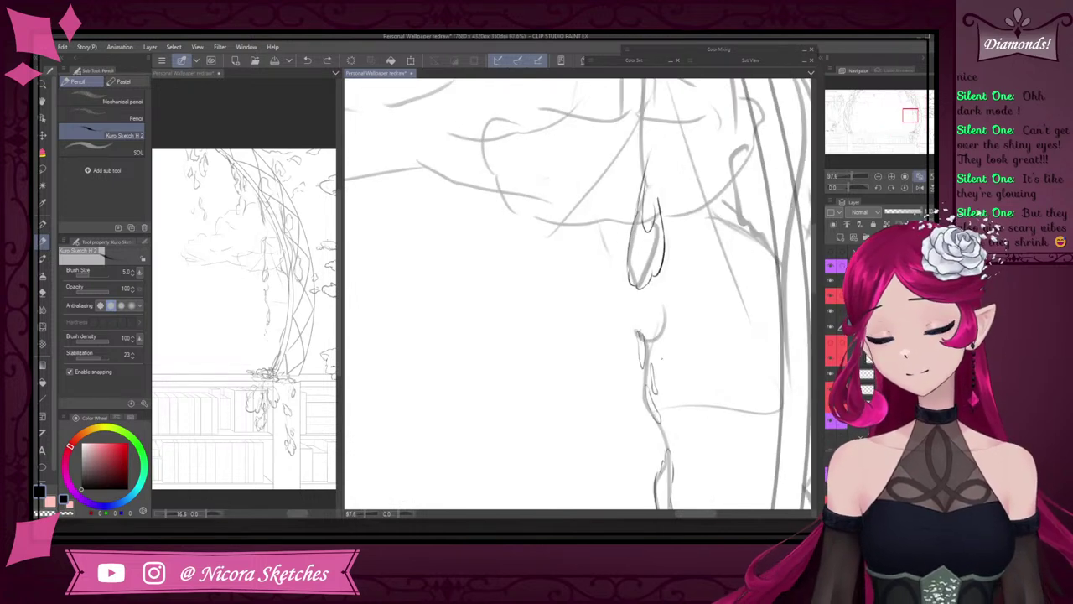
pyautogui.scroll(-1, 696, 207)
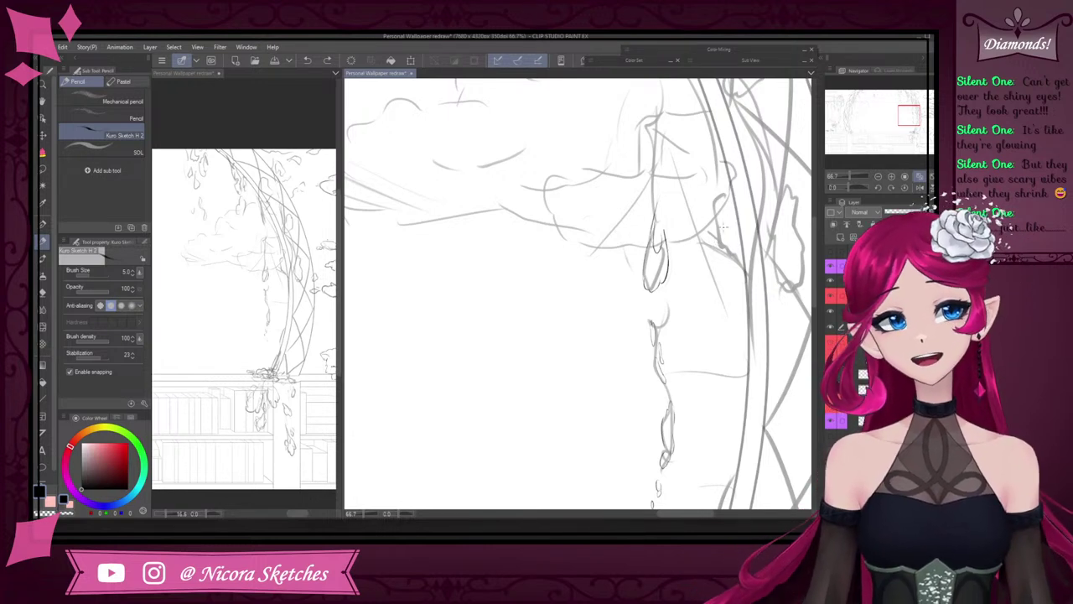
pyautogui.scroll(-2, 769, 201)
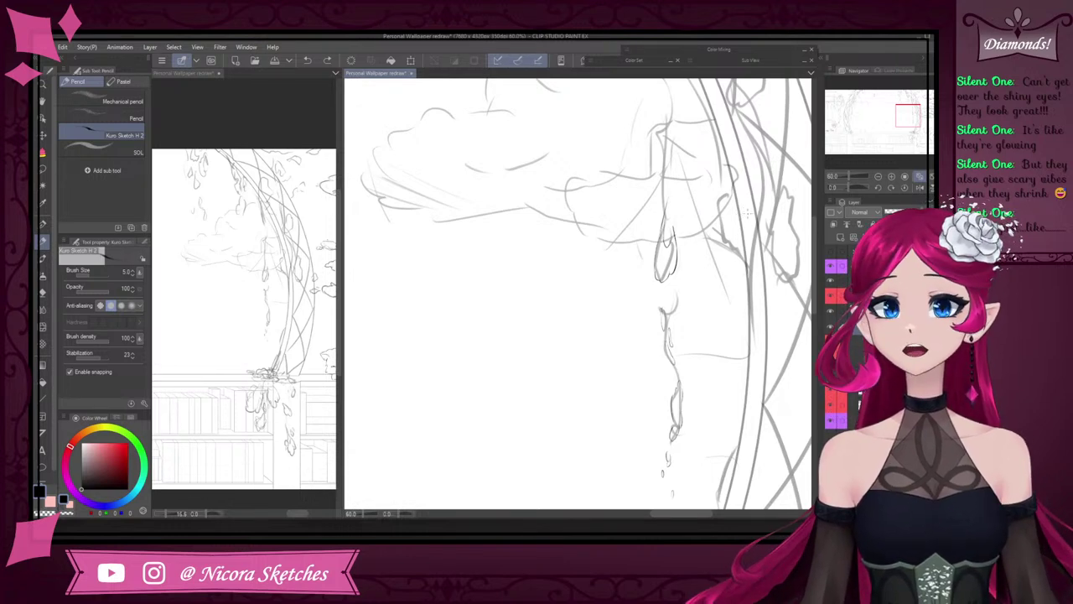
pyautogui.scroll(3, 722, 235)
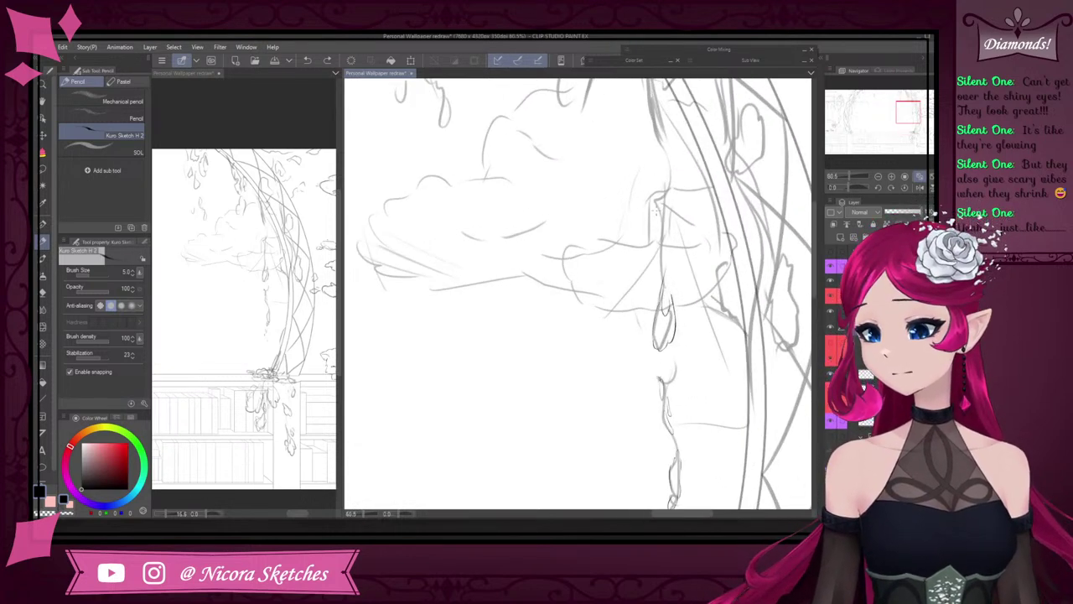
pyautogui.moveTo(655, 219)
pyautogui.mouseDown()
pyautogui.moveTo(664, 178)
pyautogui.moveTo(660, 223)
pyautogui.mouseUp()
pyautogui.hotkey('ctrl', 'z')
pyautogui.scroll(-2, 672, 184)
pyautogui.scroll(3, 672, 184)
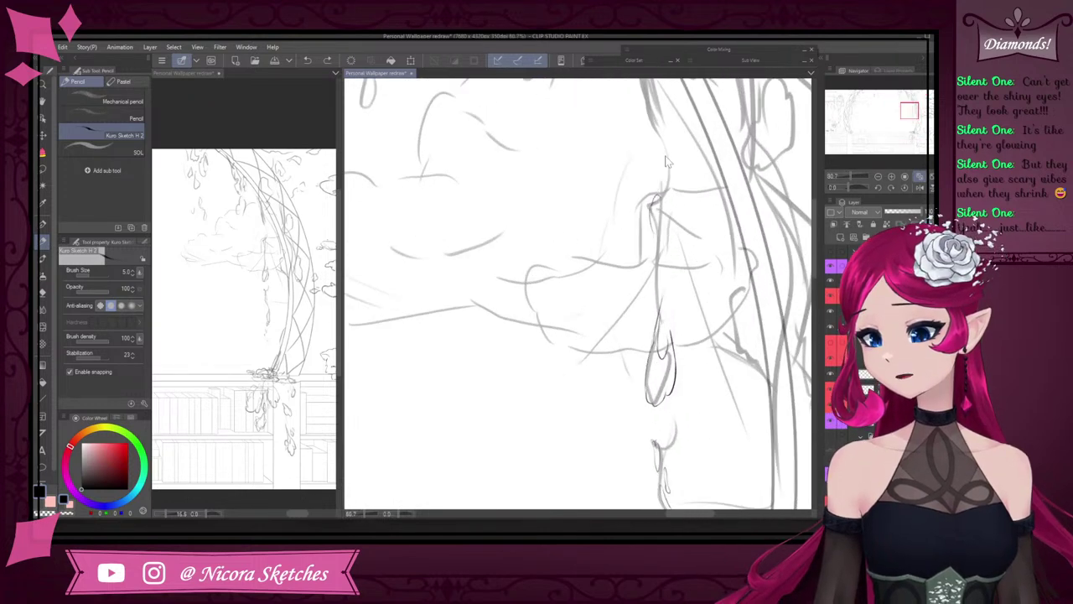
pyautogui.hotkey('ctrl', 'z')
pyautogui.scroll(2, 670, 158)
pyautogui.hotkey('ctrl', 'z')
pyautogui.moveTo(644, 238); pyautogui.dragTo(641, 320)
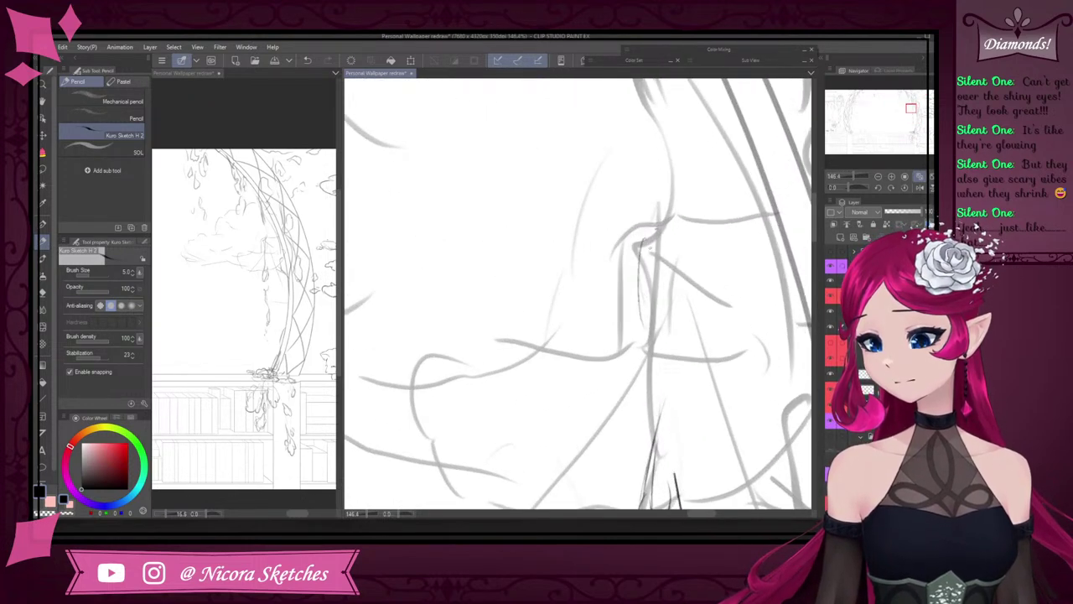
pyautogui.hotkey('ctrl', 'z')
pyautogui.moveTo(636, 242)
pyautogui.mouseDown()
pyautogui.moveTo(647, 295)
pyautogui.moveTo(665, 272)
pyautogui.moveTo(657, 188)
pyautogui.moveTo(650, 233)
pyautogui.mouseUp()
pyautogui.scroll(-2, 686, 238)
pyautogui.hotkey('ctrl', 'z')
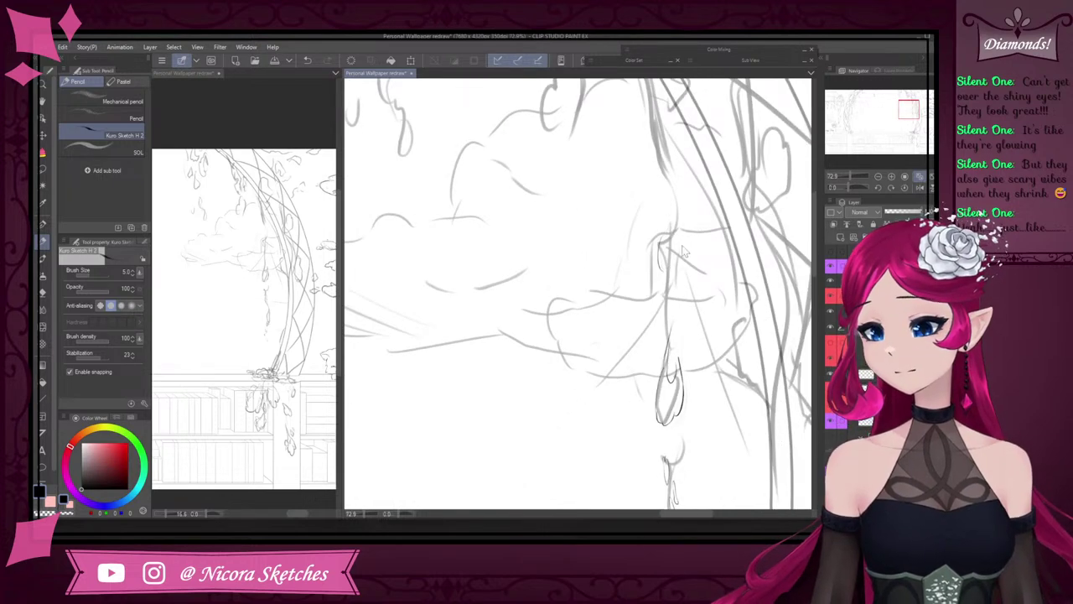
# - Ink an oval leaf at the bend of the sketched vine above the cloud, with two tiny leaves above it
pyautogui.scroll(3, 683, 243)
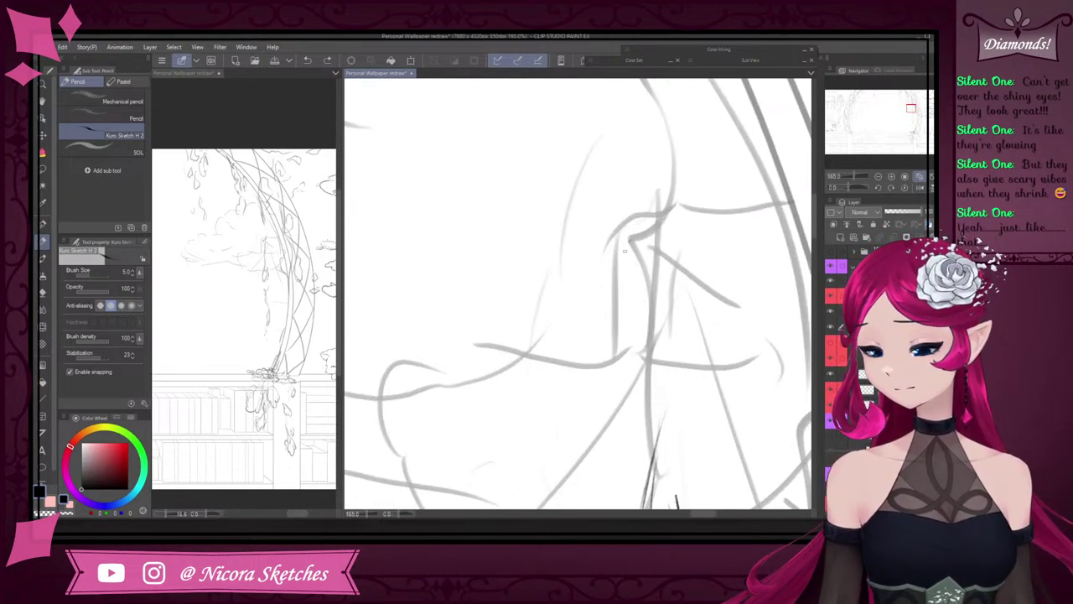
pyautogui.moveTo(625, 249)
pyautogui.mouseDown()
pyautogui.moveTo(637, 295)
pyautogui.moveTo(653, 262)
pyautogui.moveTo(650, 209)
pyautogui.moveTo(652, 250)
pyautogui.mouseUp()
pyautogui.moveTo(676, 201)
pyautogui.mouseDown()
pyautogui.moveTo(666, 226)
pyautogui.moveTo(673, 179)
pyautogui.mouseUp()
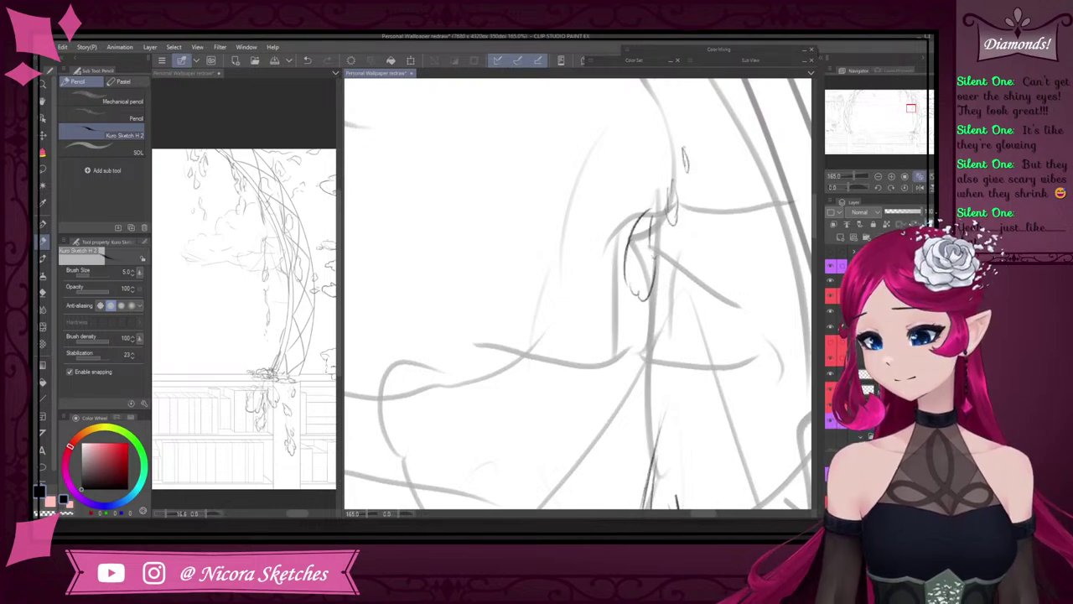
# - Examine the whole illustration, including the sleeping fox, the shelf with the teapot and butterflies, and both sides of the arch
pyautogui.scroll(-10, 684, 159)
pyautogui.scroll(5, 780, 252)
pyautogui.scroll(1, 776, 248)
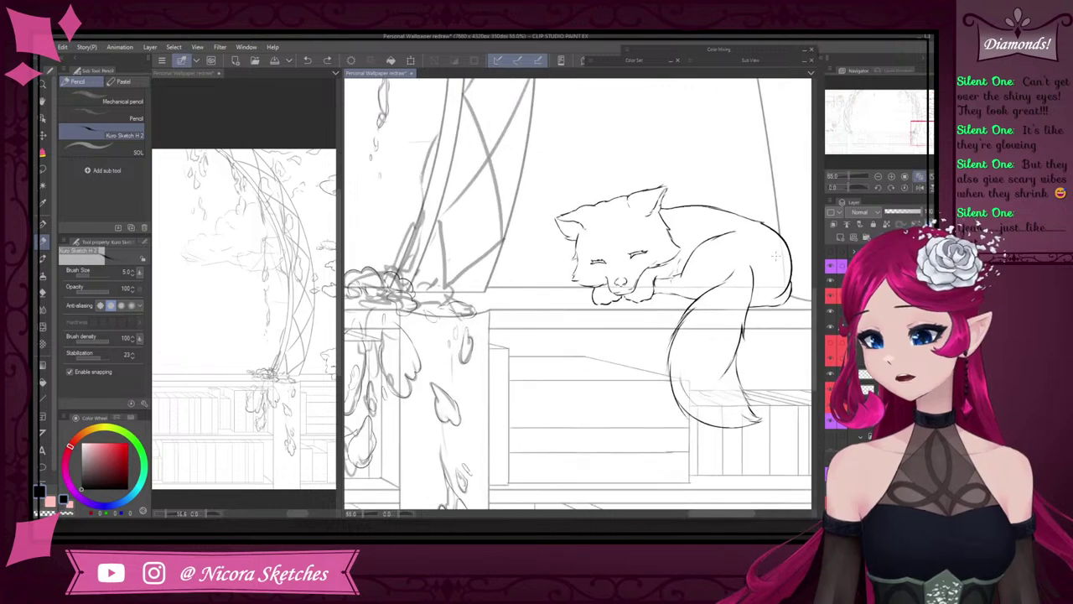
pyautogui.scroll(-6, 787, 250)
pyautogui.scroll(4, 441, 235)
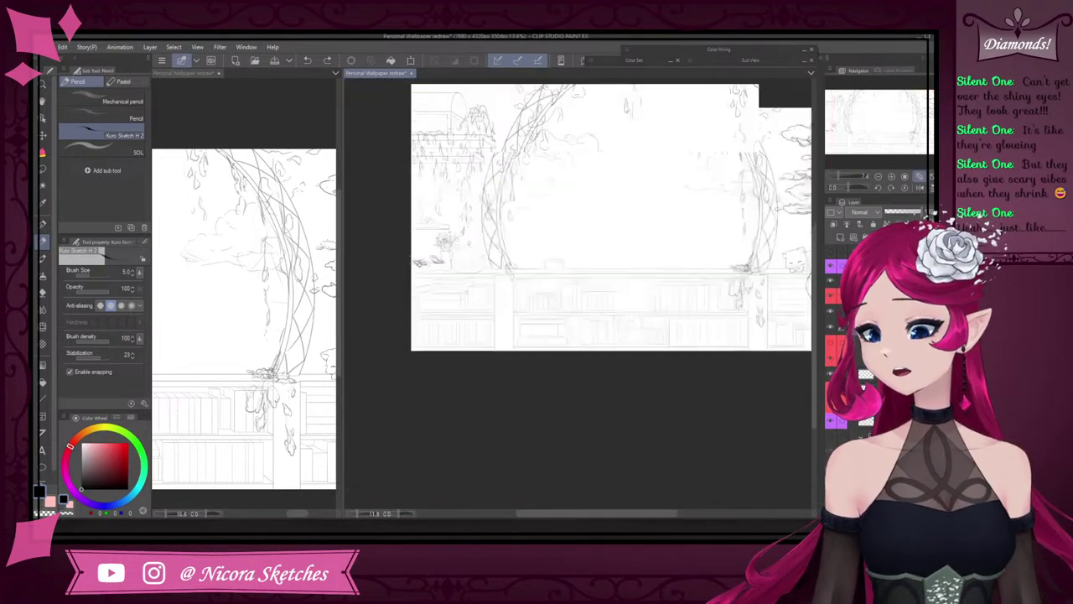
pyautogui.scroll(1, 565, 257)
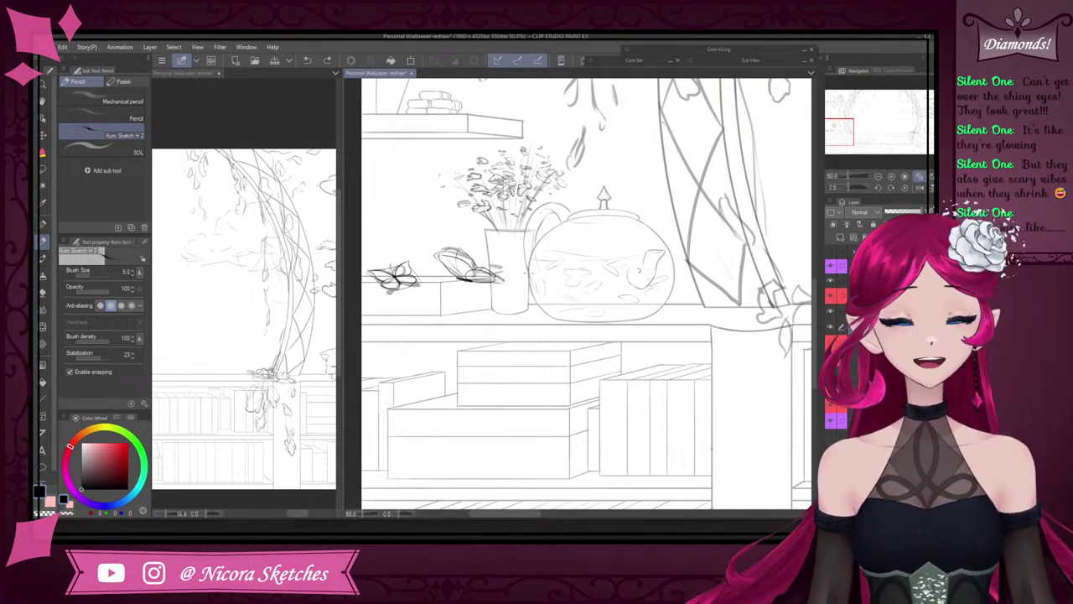
pyautogui.scroll(-8, 560, 287)
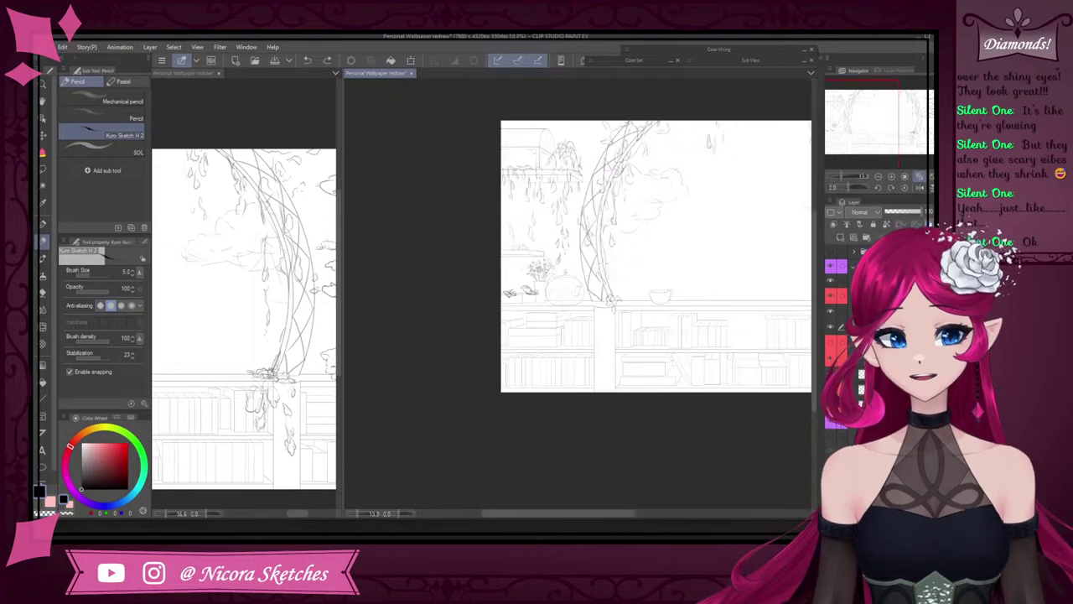
pyautogui.scroll(10, 748, 157)
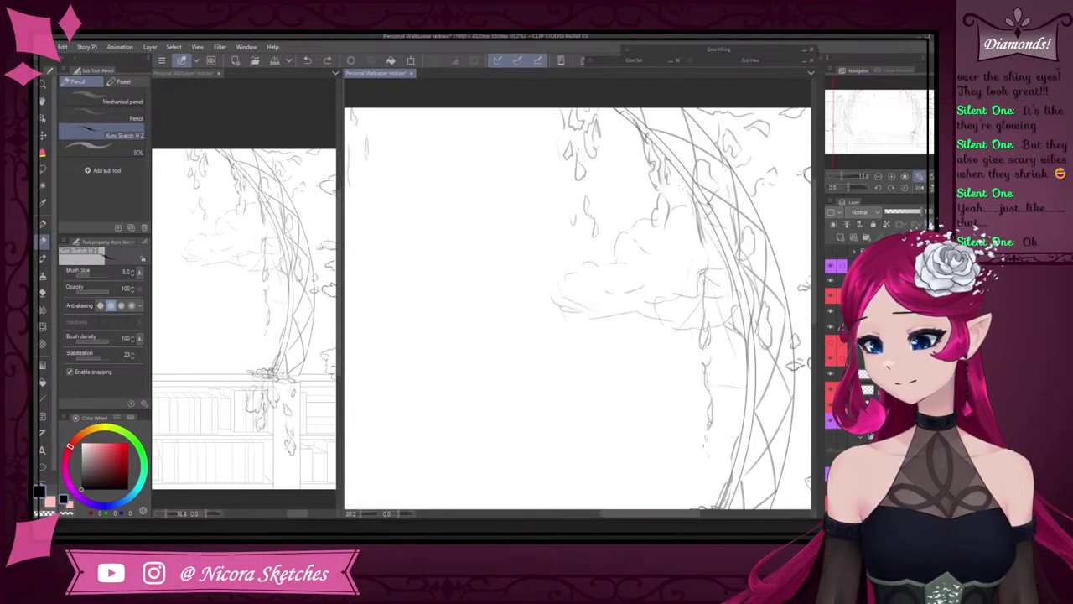
pyautogui.scroll(4, 585, 145)
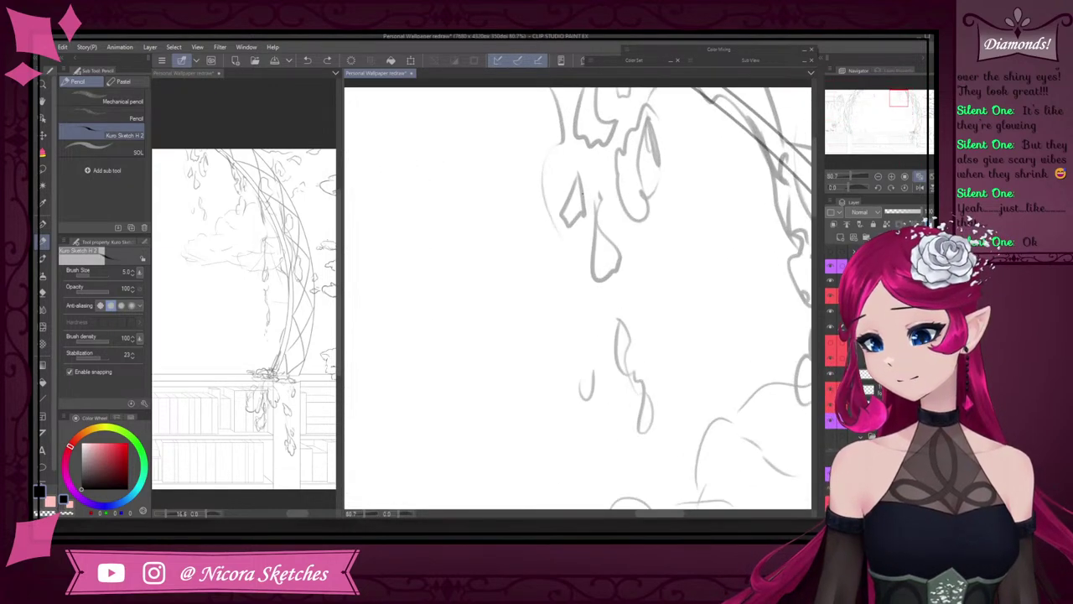
pyautogui.moveTo(578, 176)
pyautogui.mouseDown()
pyautogui.moveTo(584, 215)
pyautogui.moveTo(559, 223)
pyautogui.mouseUp()
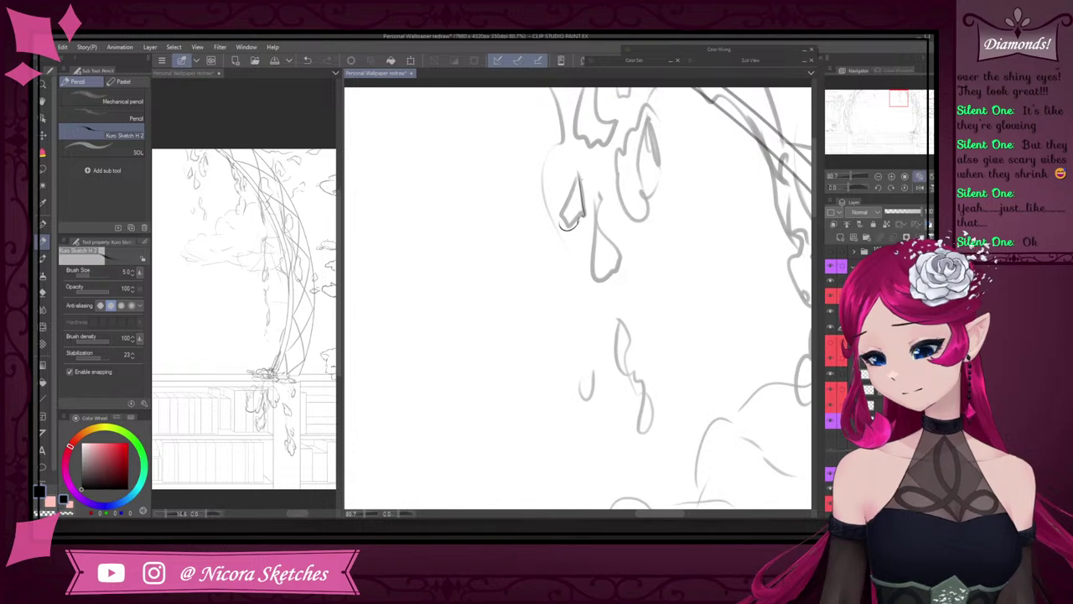
pyautogui.scroll(4, 575, 194)
pyautogui.moveTo(604, 189); pyautogui.dragTo(610, 200)
pyautogui.hotkey('ctrl', 'z')
pyautogui.hotkey('ctrl', 'z')
pyautogui.scroll(-9, 607, 176)
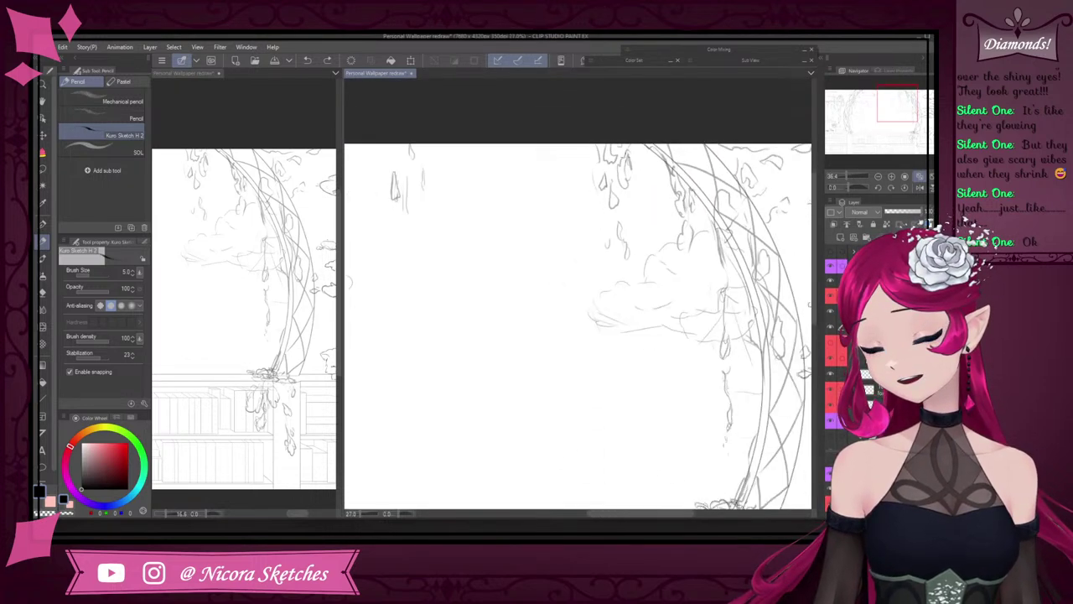
# - Ink the small pointed leaf in the upper hanging foliage and a tiny loose leaf at its lower left
pyautogui.scroll(5, 618, 152)
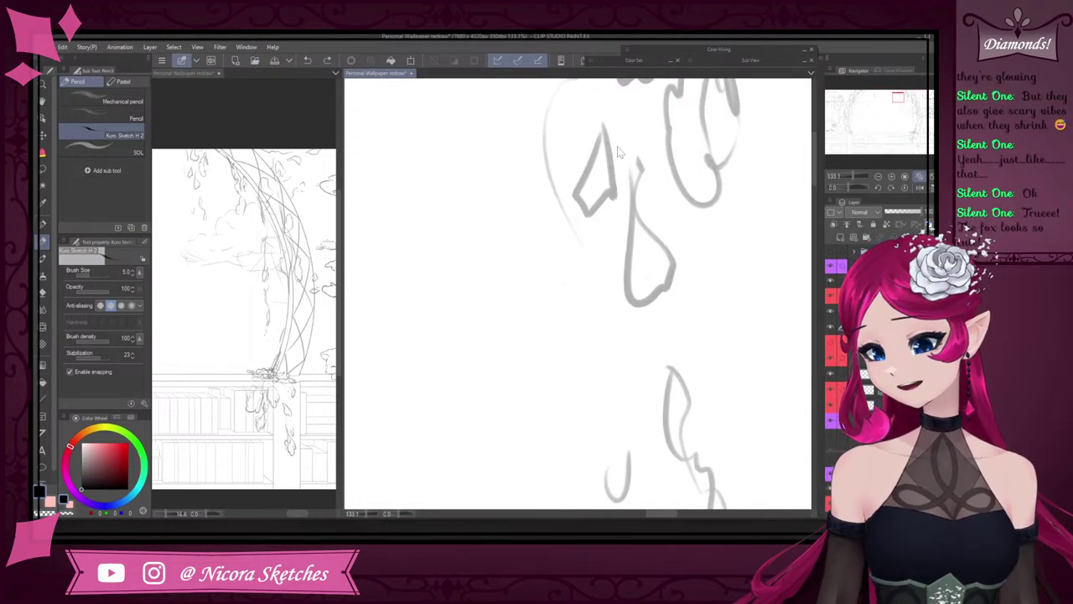
pyautogui.moveTo(579, 195)
pyautogui.mouseDown()
pyautogui.moveTo(589, 216)
pyautogui.moveTo(583, 173)
pyautogui.moveTo(601, 138)
pyautogui.moveTo(611, 195)
pyautogui.moveTo(570, 235)
pyautogui.mouseUp()
pyautogui.moveTo(565, 224); pyautogui.dragTo(568, 236)
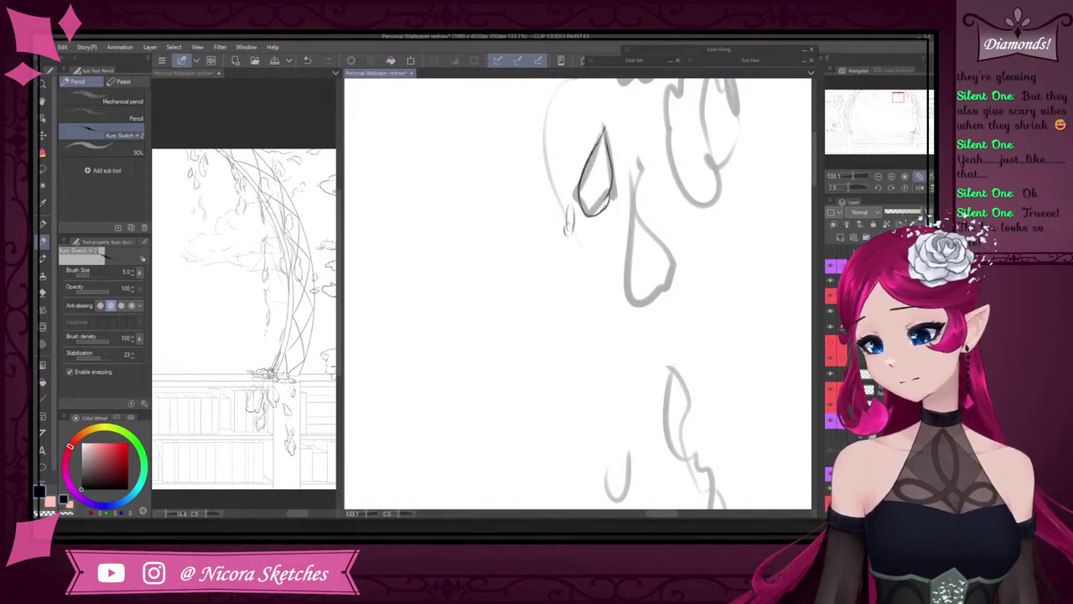
# - View the finished wallpaper on the desktop, return to the drawing and fit the whole canvas in view
pyautogui.click(918, 40)
pyautogui.click(918, 41)
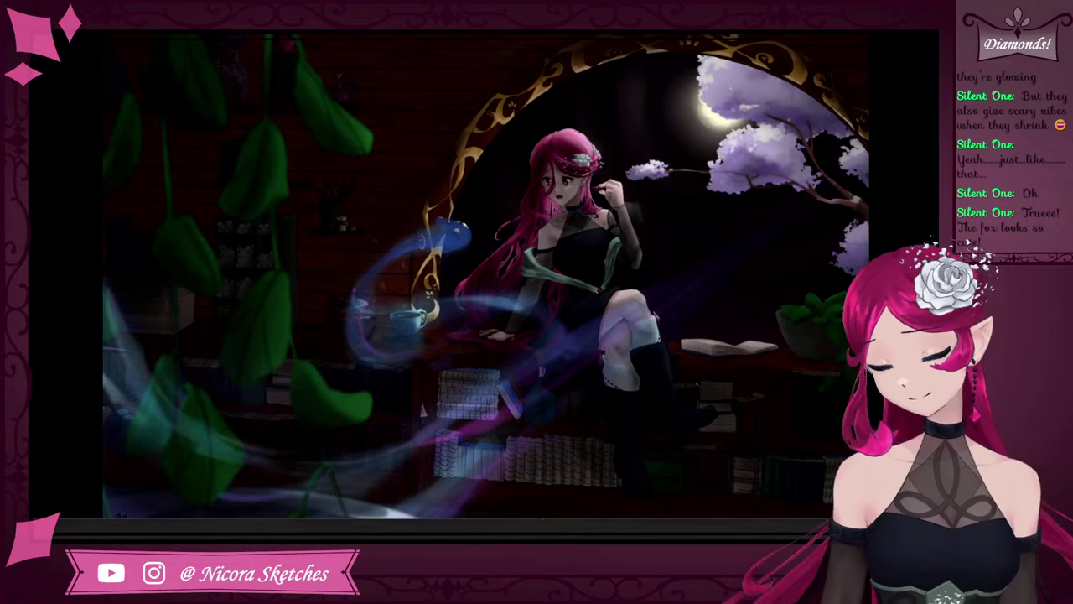
pyautogui.click(541, 518)
pyautogui.hotkey('ctrl', '0')
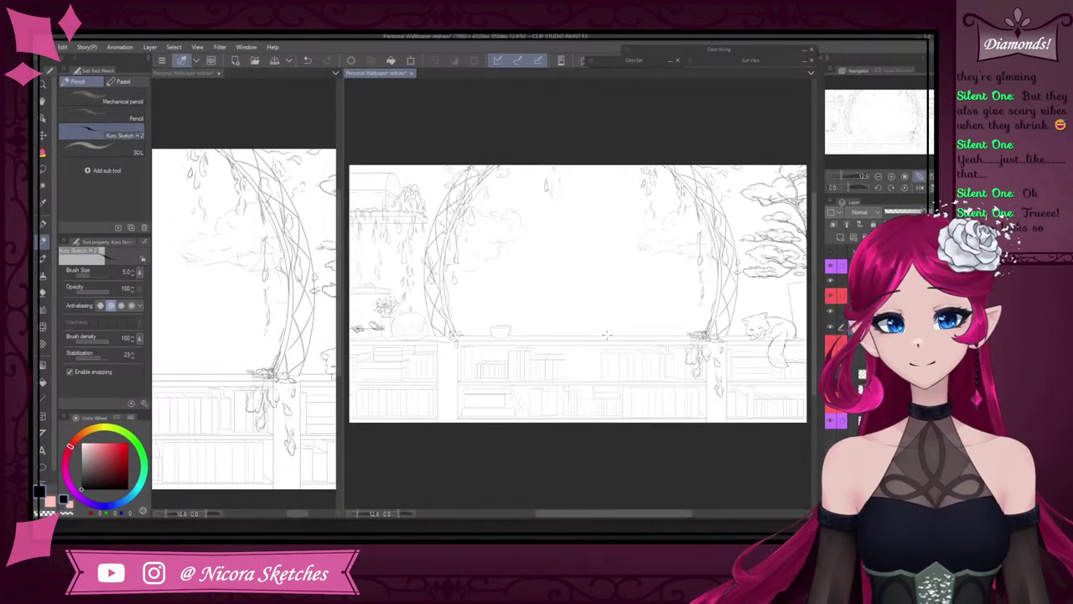
# - Ink a tiny speck below the small loose leaf and the narrow hanging tip near the canvas's upper edge
pyautogui.scroll(20, 652, 190)
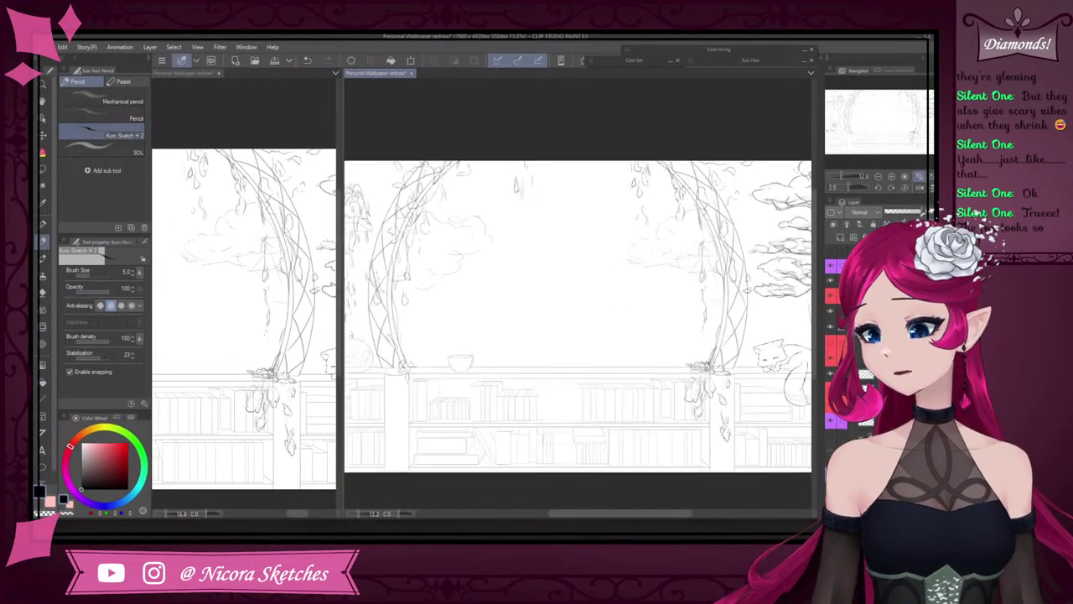
pyautogui.scroll(1, 596, 234)
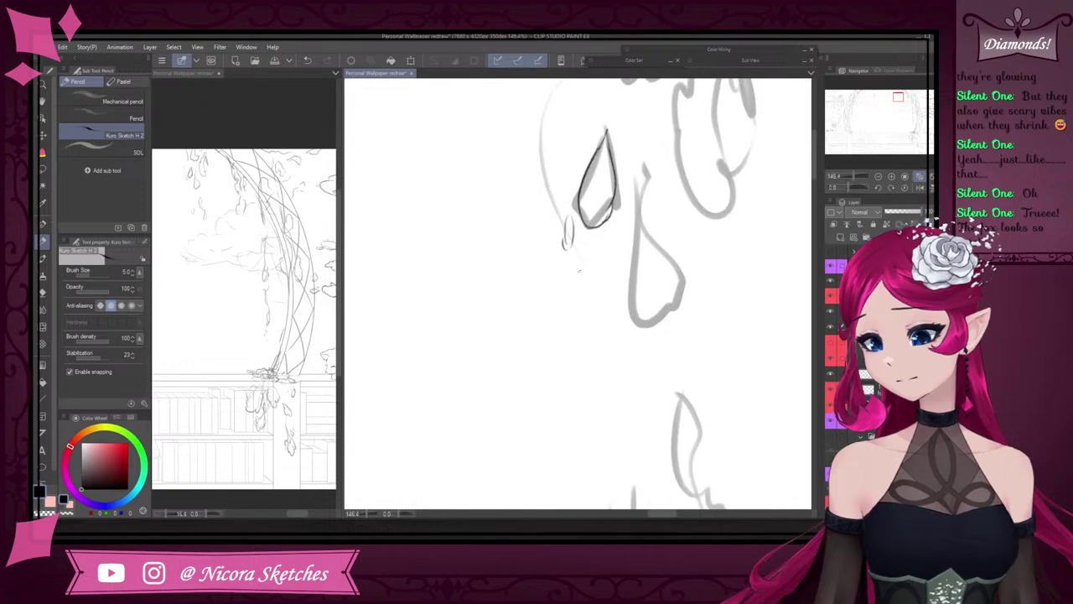
pyautogui.moveTo(575, 264); pyautogui.dragTo(575, 277)
pyautogui.scroll(-2, 595, 237)
pyautogui.scroll(1, 589, 124)
pyautogui.moveTo(570, 115)
pyautogui.mouseDown()
pyautogui.moveTo(580, 189)
pyautogui.moveTo(577, 166)
pyautogui.mouseUp()
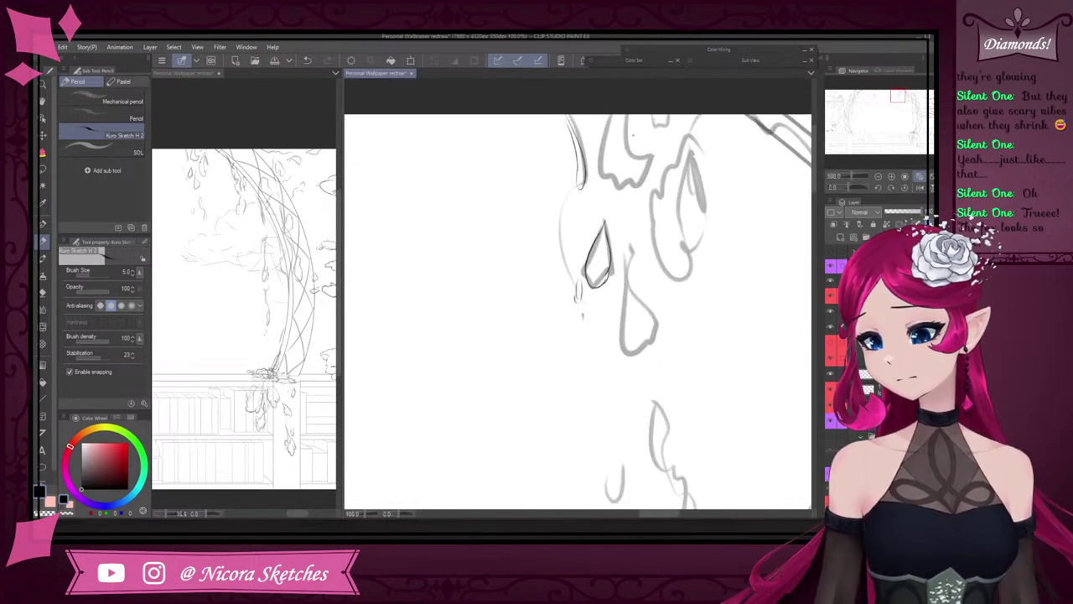
# - Ink the large curled leaf at the canvas's upper edge and the teardrop-shaped leaf with its thin stem below it
pyautogui.moveTo(630, 118)
pyautogui.mouseDown()
pyautogui.moveTo(652, 155)
pyautogui.moveTo(601, 156)
pyautogui.moveTo(621, 199)
pyautogui.mouseUp()
pyautogui.hotkey('ctrl', 'z')
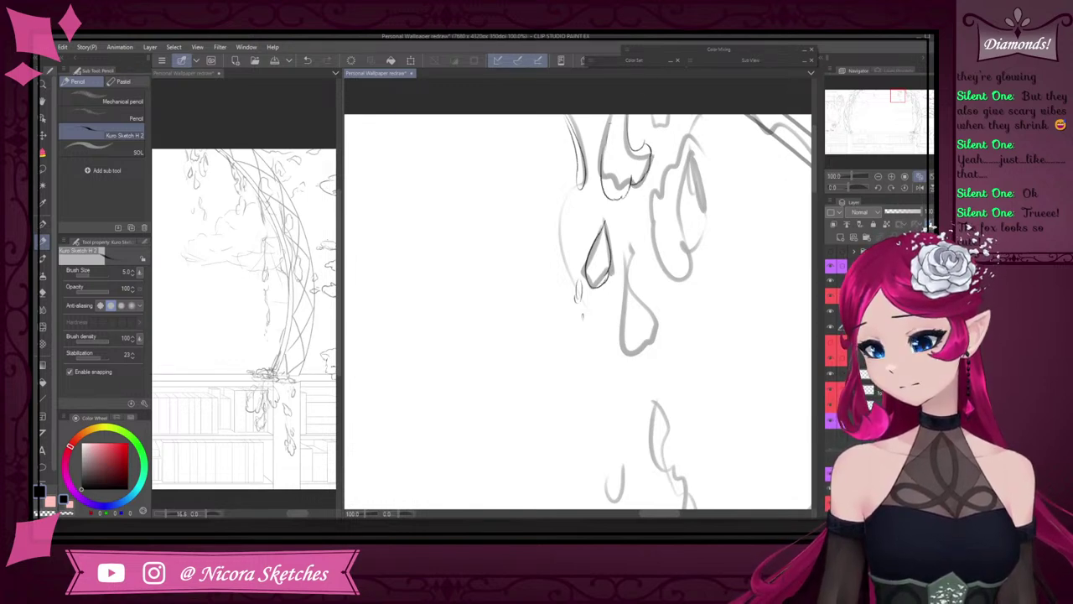
pyautogui.moveTo(630, 260)
pyautogui.mouseDown()
pyautogui.moveTo(652, 306)
pyautogui.moveTo(651, 343)
pyautogui.moveTo(630, 360)
pyautogui.moveTo(624, 347)
pyautogui.mouseUp()
pyautogui.moveTo(624, 303); pyautogui.dragTo(621, 352)
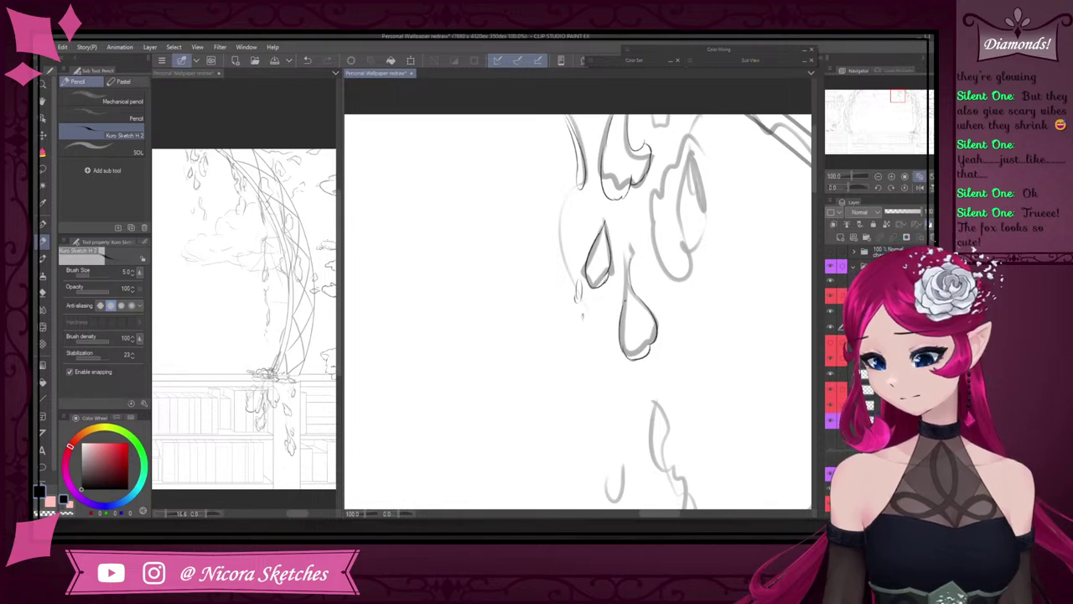
pyautogui.moveTo(625, 257); pyautogui.dragTo(621, 304)
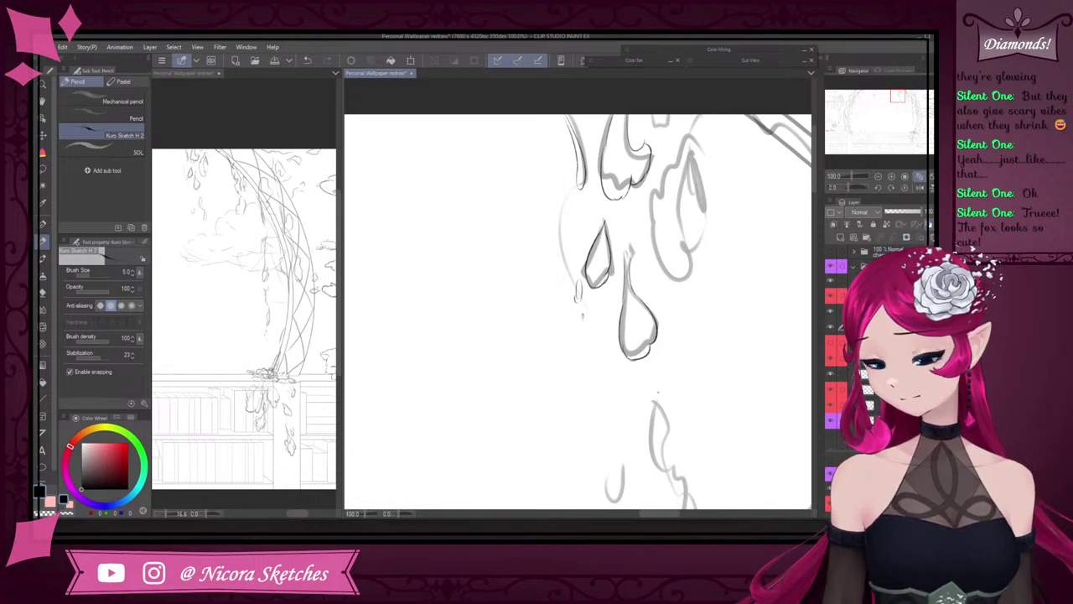
# - Ink a small loose leaf falling just below the right side of the teardrop-shaped leaf
pyautogui.moveTo(665, 344)
pyautogui.mouseDown()
pyautogui.moveTo(666, 377)
pyautogui.moveTo(672, 358)
pyautogui.moveTo(665, 375)
pyautogui.moveTo(656, 362)
pyautogui.mouseUp()
pyautogui.hotkey('ctrl', 'z')
pyautogui.hotkey('ctrl', 'z')
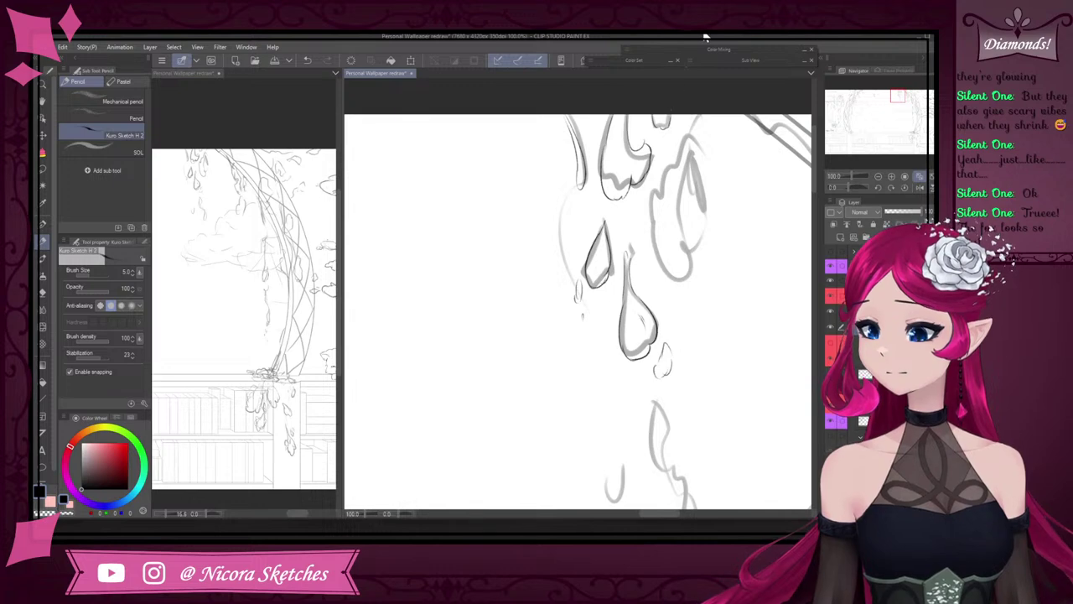
# - Ink the large lobed leaf up and to the right of the teardrop-shaped leaf, with a tiny loose drop below it
pyautogui.moveTo(653, 228)
pyautogui.mouseDown()
pyautogui.moveTo(672, 276)
pyautogui.moveTo(686, 268)
pyautogui.moveTo(687, 234)
pyautogui.moveTo(708, 221)
pyautogui.moveTo(697, 148)
pyautogui.mouseUp()
pyautogui.moveTo(663, 189)
pyautogui.mouseDown()
pyautogui.moveTo(680, 124)
pyautogui.moveTo(697, 122)
pyautogui.moveTo(699, 143)
pyautogui.mouseUp()
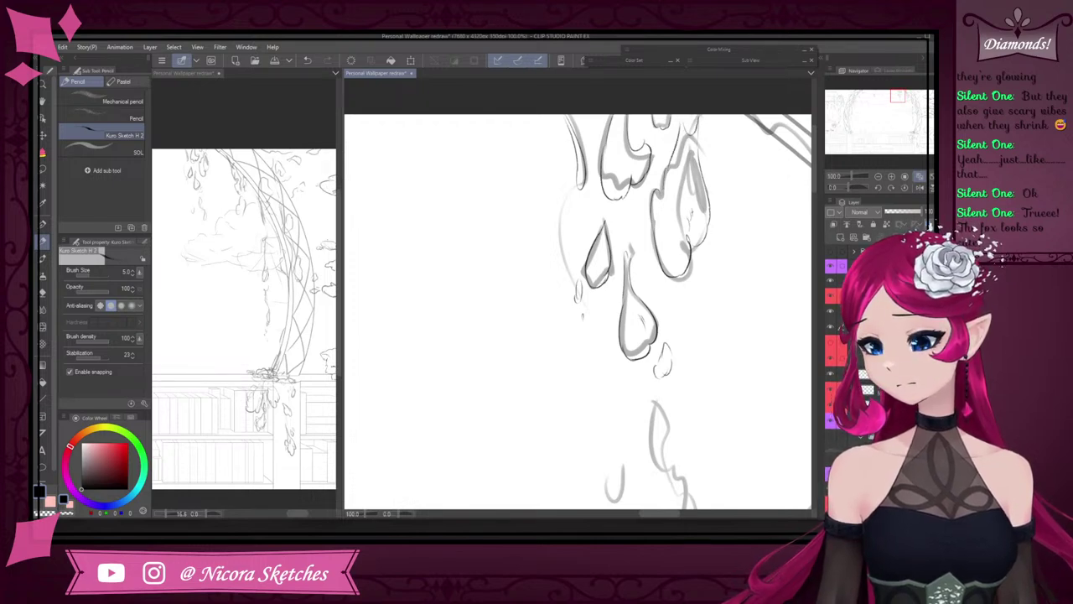
pyautogui.hotkey('ctrl', 'z')
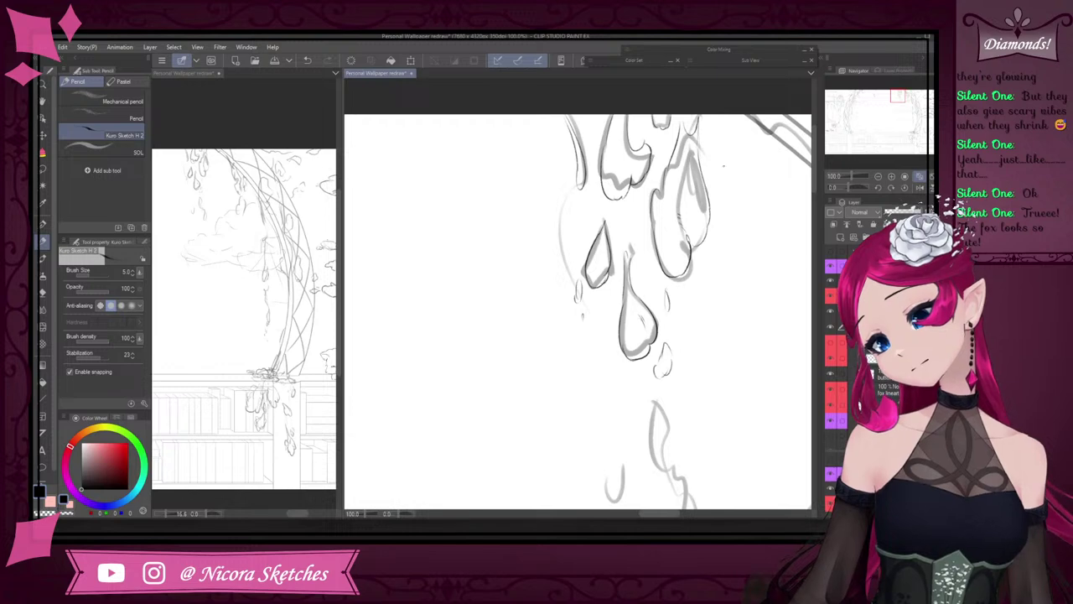
# - Ink the narrow twisted leaf falling below the teardrop-shaped leaf, including its rounded lower end
pyautogui.scroll(-5, 693, 326)
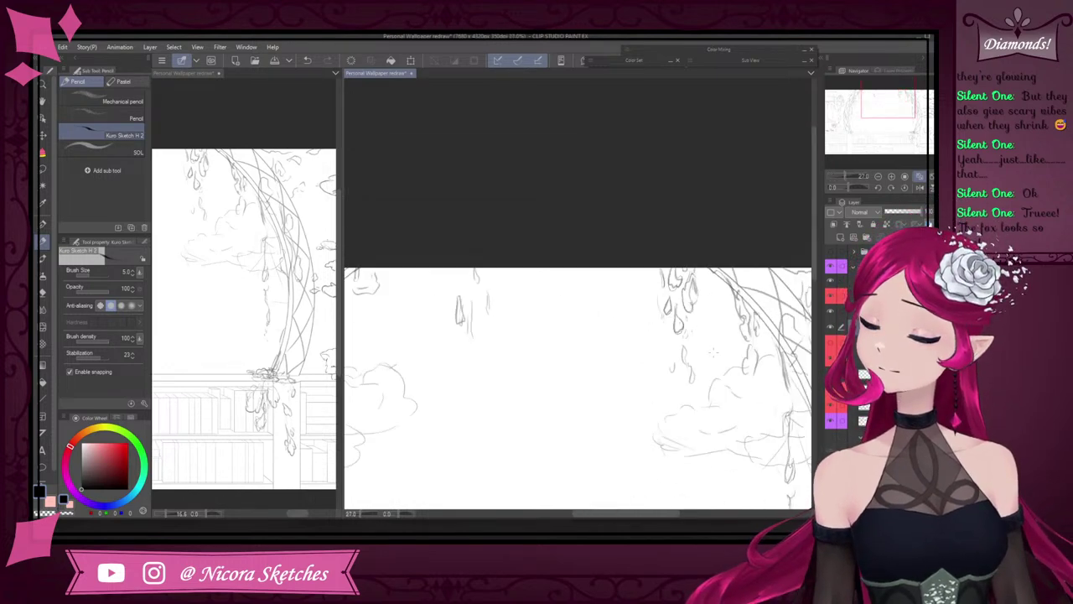
pyautogui.scroll(6, 712, 352)
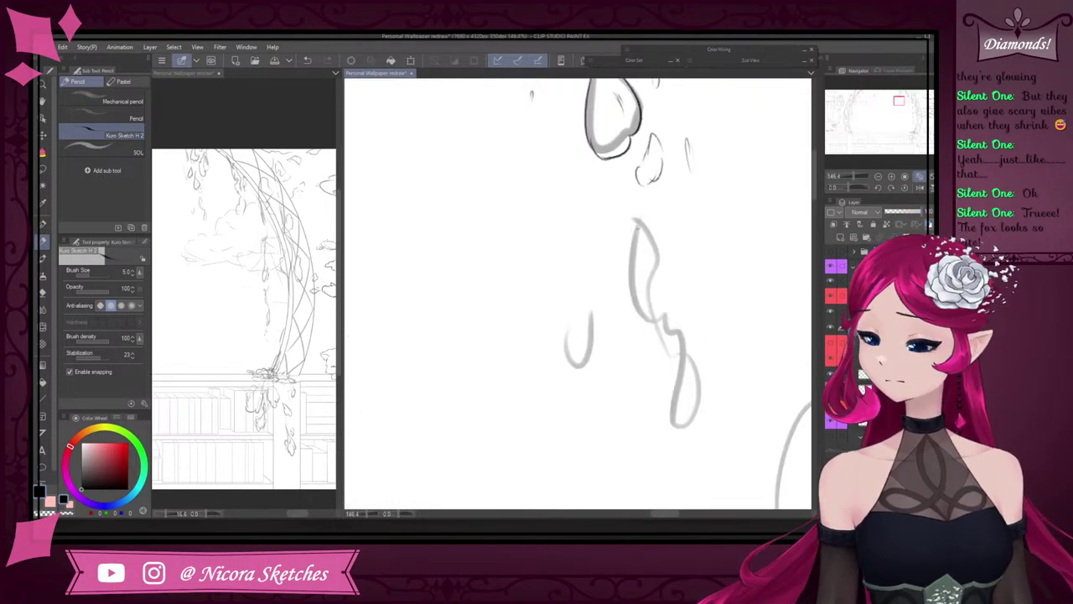
pyautogui.moveTo(634, 223)
pyautogui.mouseDown()
pyautogui.moveTo(646, 318)
pyautogui.moveTo(679, 345)
pyautogui.moveTo(676, 423)
pyautogui.moveTo(697, 421)
pyautogui.moveTo(702, 379)
pyautogui.moveTo(650, 320)
pyautogui.mouseUp()
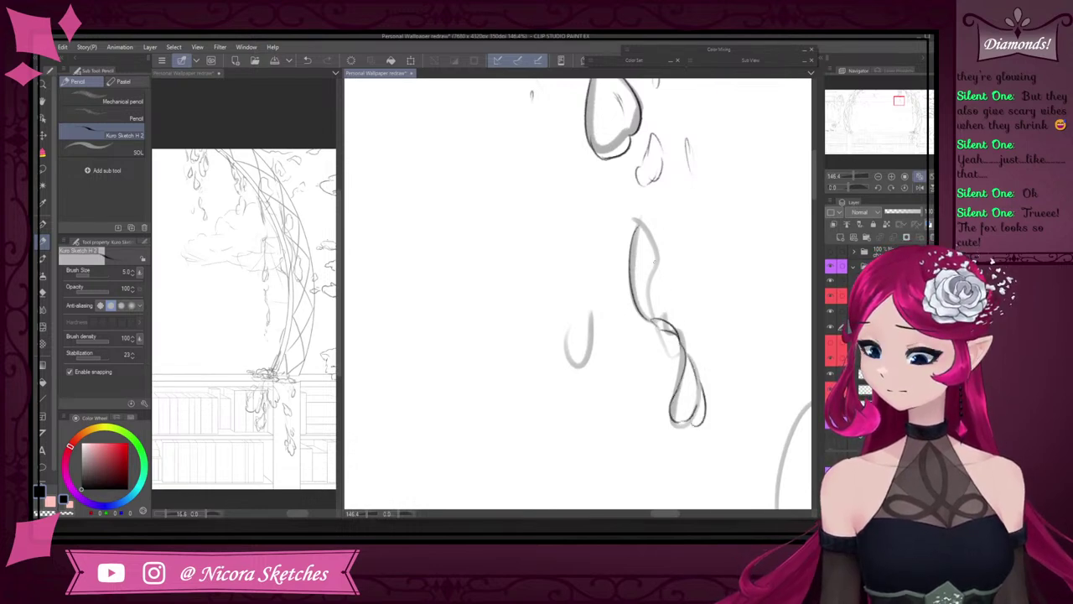
pyautogui.moveTo(639, 227)
pyautogui.mouseDown()
pyautogui.moveTo(646, 217)
pyautogui.moveTo(653, 283)
pyautogui.mouseUp()
pyautogui.hotkey('ctrl', 'z')
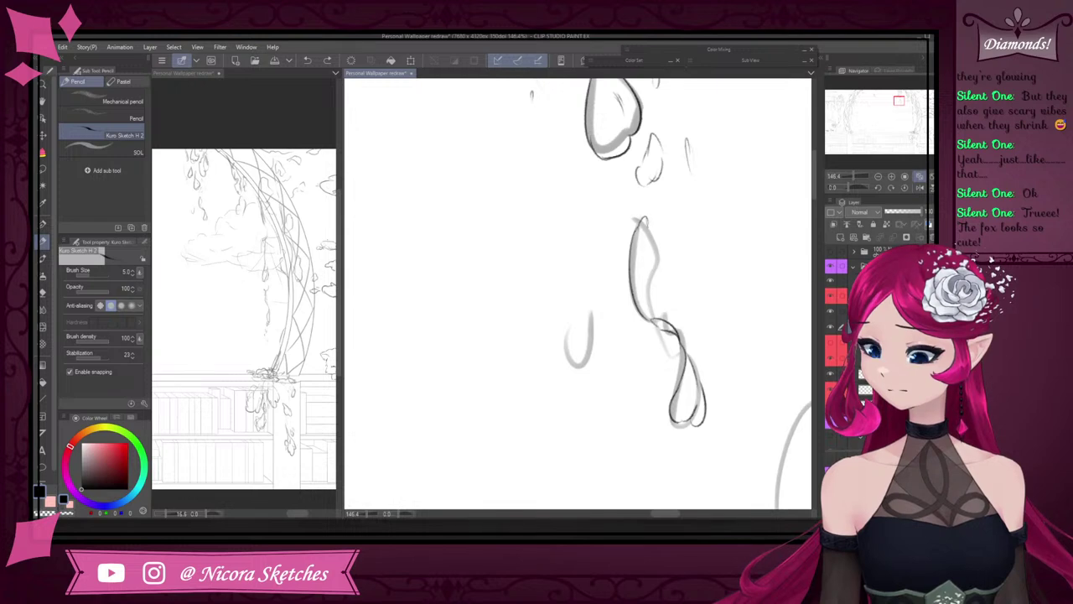
pyautogui.moveTo(644, 226); pyautogui.dragTo(655, 319)
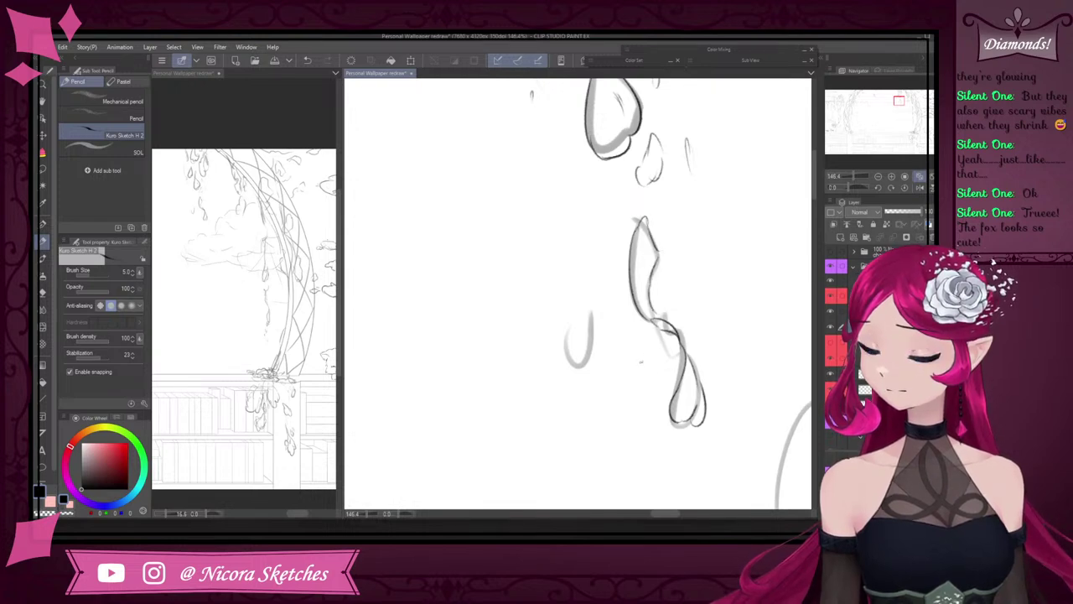
pyautogui.moveTo(645, 390)
pyautogui.mouseDown()
pyautogui.moveTo(644, 335)
pyautogui.moveTo(654, 391)
pyautogui.moveTo(634, 389)
pyautogui.mouseUp()
pyautogui.hotkey('ctrl', 'z')
pyautogui.hotkey('ctrl', 'z')
pyautogui.hotkey('ctrl', 'z')
pyautogui.hotkey('ctrl', 'z')
pyautogui.hotkey('ctrl', 'z')
pyautogui.hotkey('ctrl', 'z')
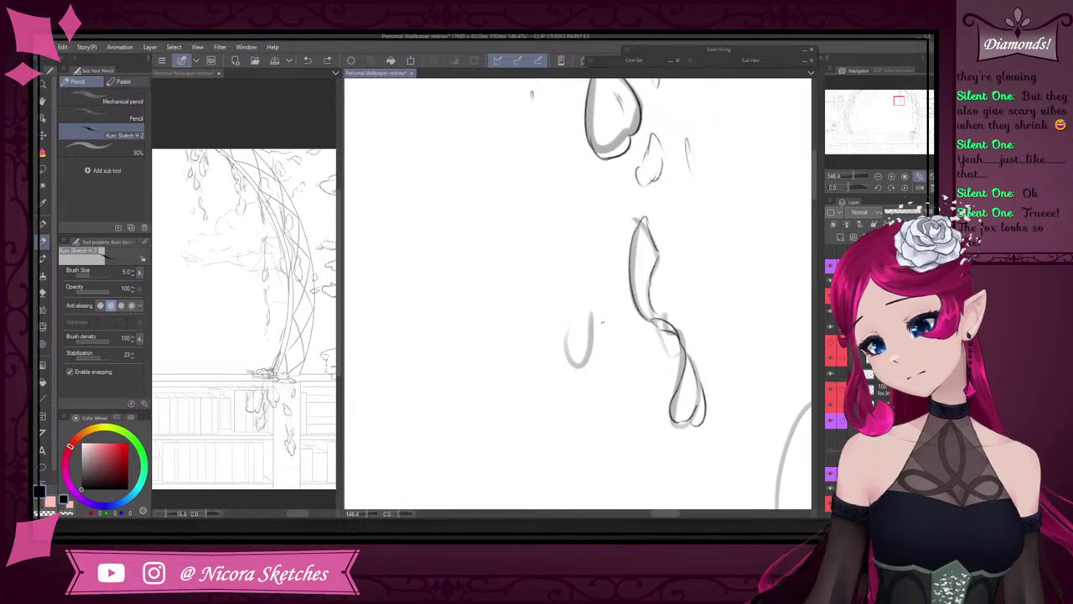
# - Ink the small rounded loose leaf to the left of the narrow twisted leaf
pyautogui.moveTo(592, 313)
pyautogui.mouseDown()
pyautogui.moveTo(569, 331)
pyautogui.moveTo(576, 342)
pyautogui.moveTo(572, 315)
pyautogui.moveTo(565, 330)
pyautogui.moveTo(579, 298)
pyautogui.mouseUp()
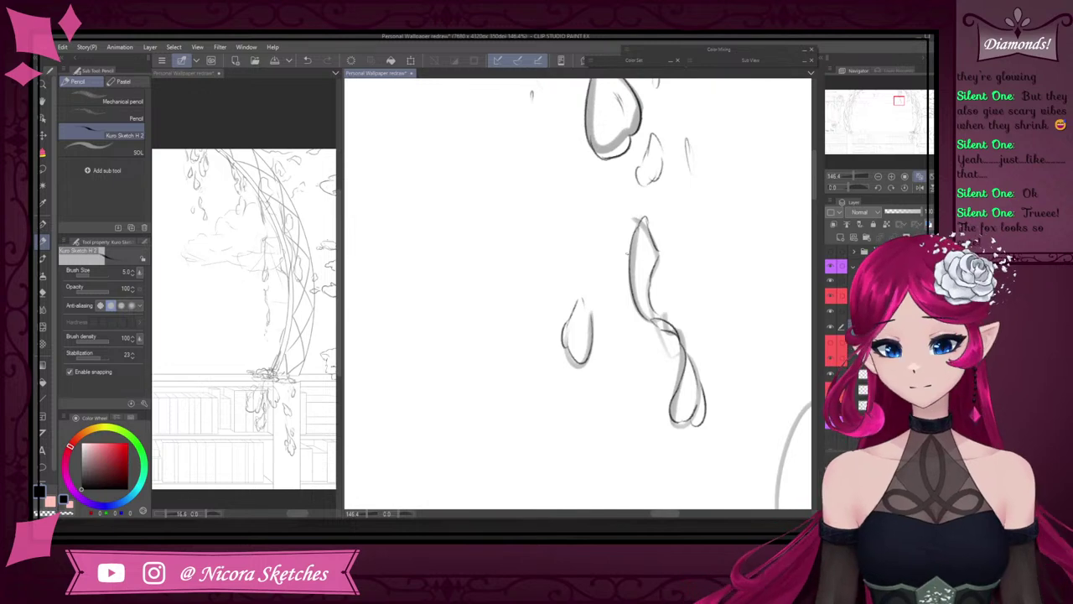
pyautogui.scroll(-5, 609, 367)
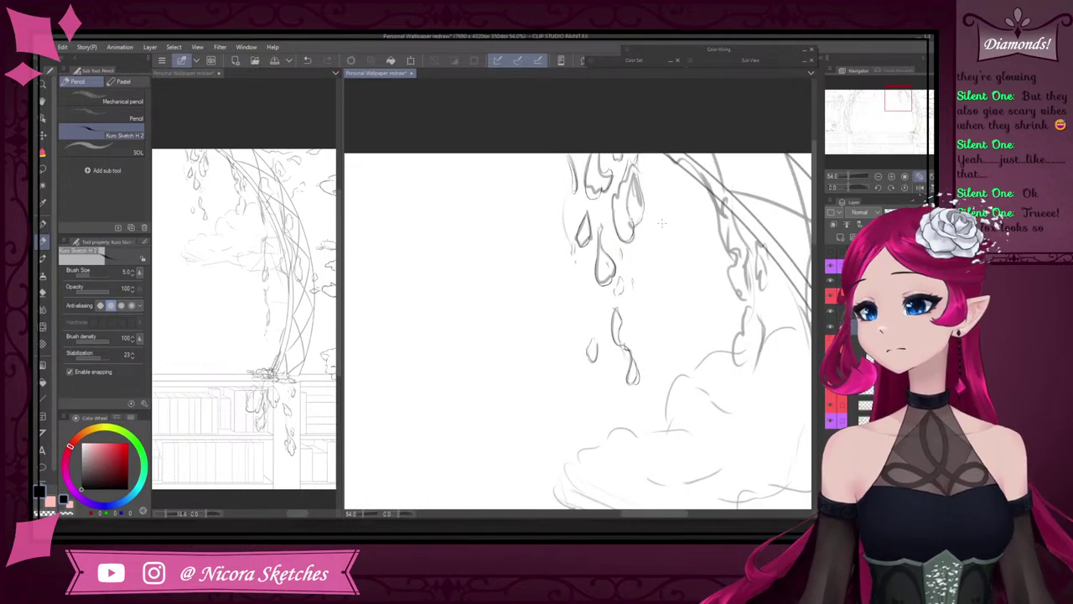
pyautogui.scroll(4, 661, 222)
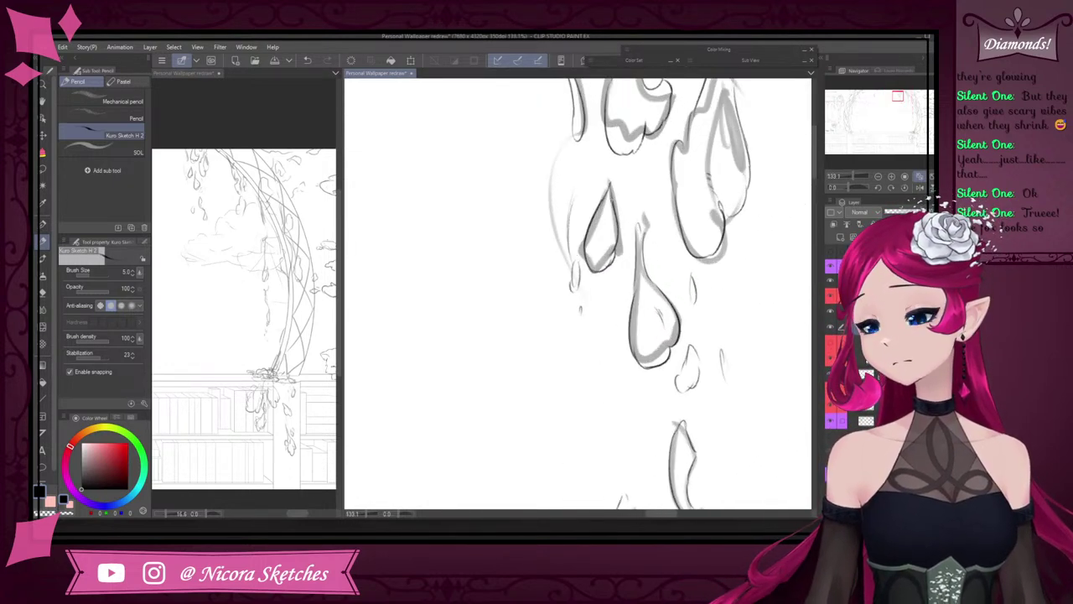
pyautogui.scroll(-4, 634, 195)
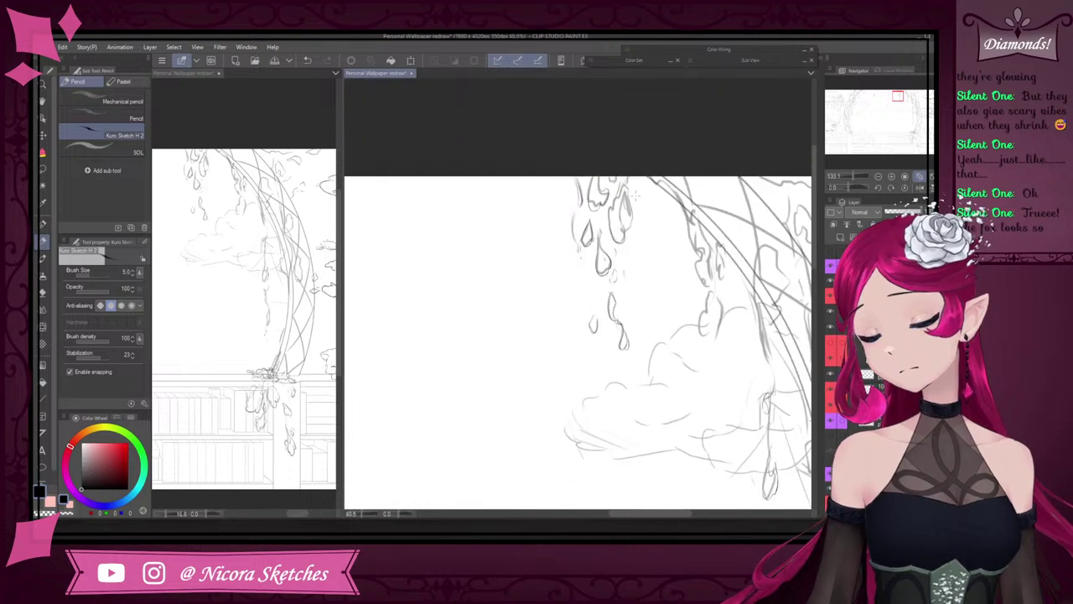
# - Ink the small oval leaf on the arch beam, its stem and the lumpy leaf hanging at the end of the strand
pyautogui.scroll(-3, 635, 195)
pyautogui.scroll(2, 635, 195)
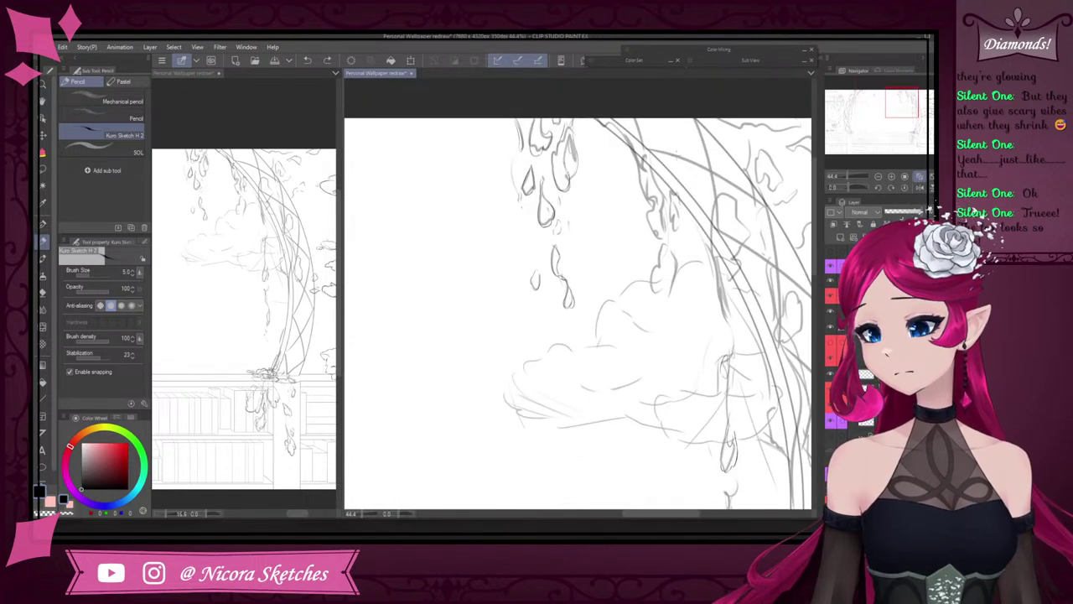
pyautogui.scroll(3, 635, 195)
pyautogui.moveTo(614, 179)
pyautogui.mouseDown()
pyautogui.moveTo(603, 161)
pyautogui.moveTo(629, 181)
pyautogui.moveTo(650, 232)
pyautogui.mouseUp()
pyautogui.moveTo(612, 178)
pyautogui.mouseDown()
pyautogui.moveTo(631, 190)
pyautogui.moveTo(644, 235)
pyautogui.mouseUp()
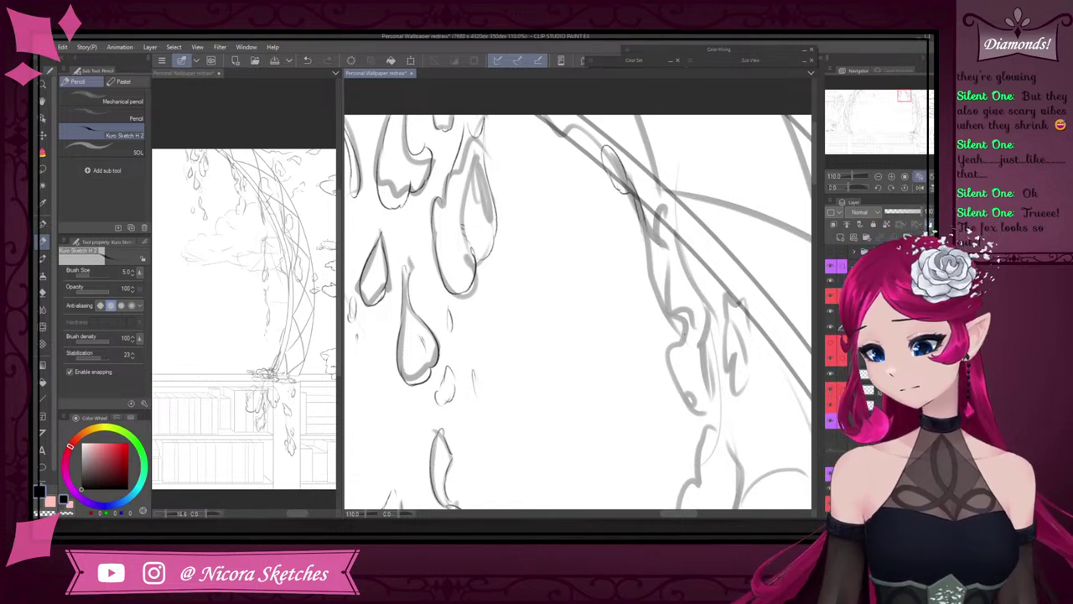
pyautogui.moveTo(680, 314)
pyautogui.mouseDown()
pyautogui.moveTo(665, 375)
pyautogui.moveTo(709, 412)
pyautogui.moveTo(709, 308)
pyautogui.moveTo(689, 287)
pyautogui.mouseUp()
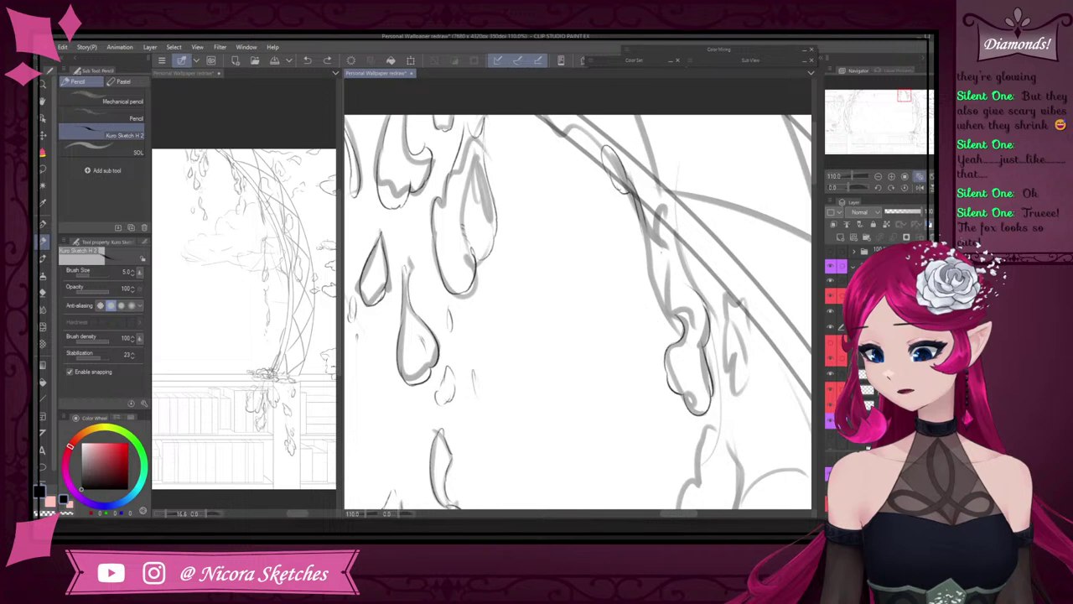
# - Ink the drooping left lobe of the strand hanging from the arch and the small droplet-shaped leaves falling beneath it
pyautogui.moveTo(634, 268); pyautogui.dragTo(635, 317)
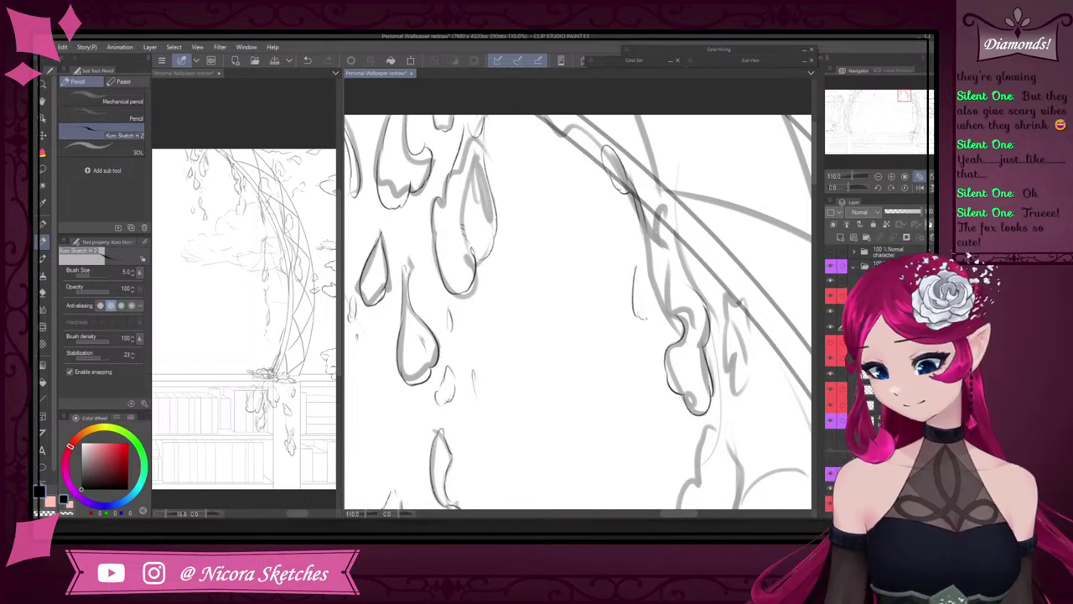
pyautogui.hotkey('ctrl', 'z')
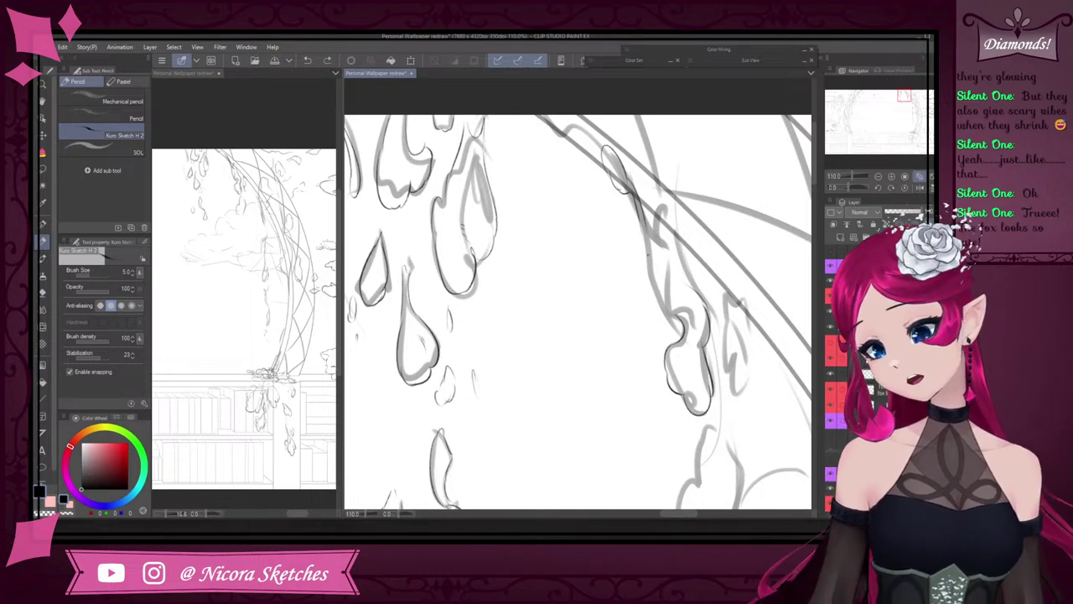
pyautogui.moveTo(642, 232)
pyautogui.mouseDown()
pyautogui.moveTo(633, 283)
pyautogui.moveTo(662, 306)
pyautogui.mouseUp()
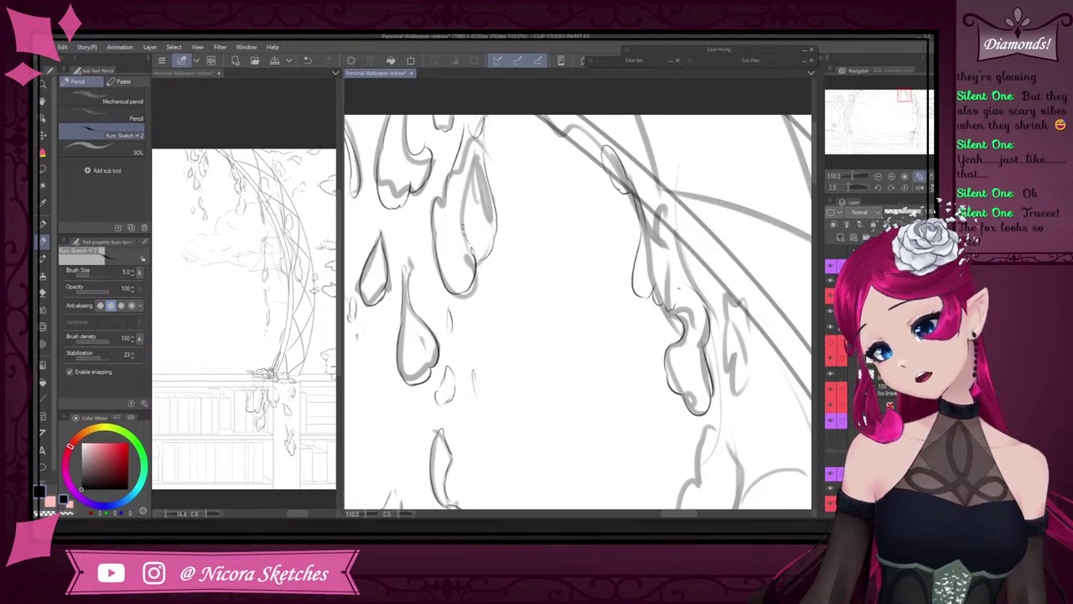
pyautogui.moveTo(635, 311)
pyautogui.mouseDown()
pyautogui.moveTo(642, 340)
pyautogui.moveTo(636, 303)
pyautogui.mouseUp()
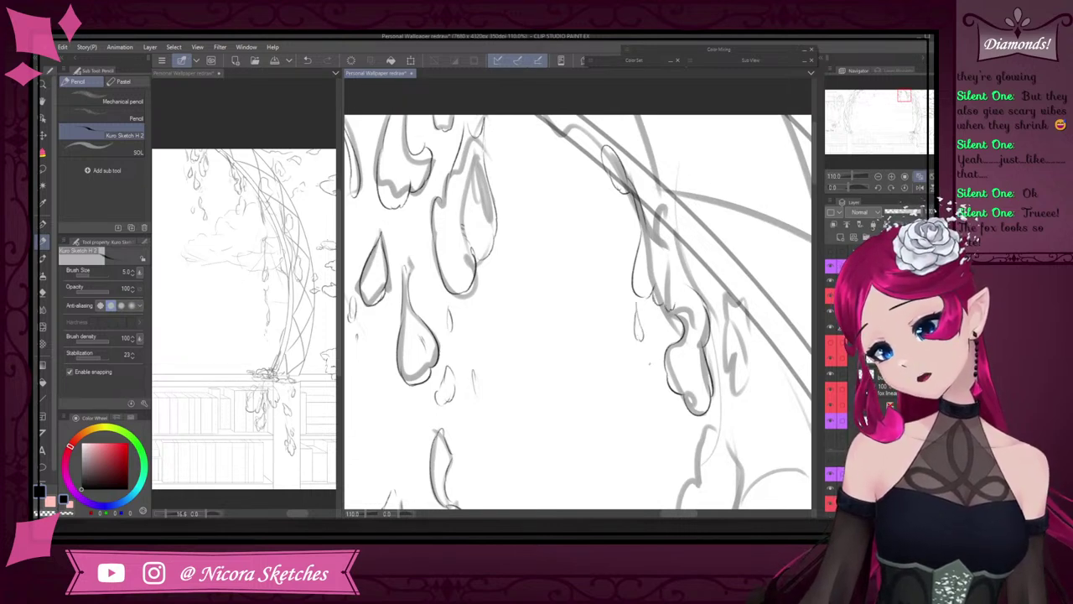
pyautogui.moveTo(630, 349); pyautogui.dragTo(630, 361)
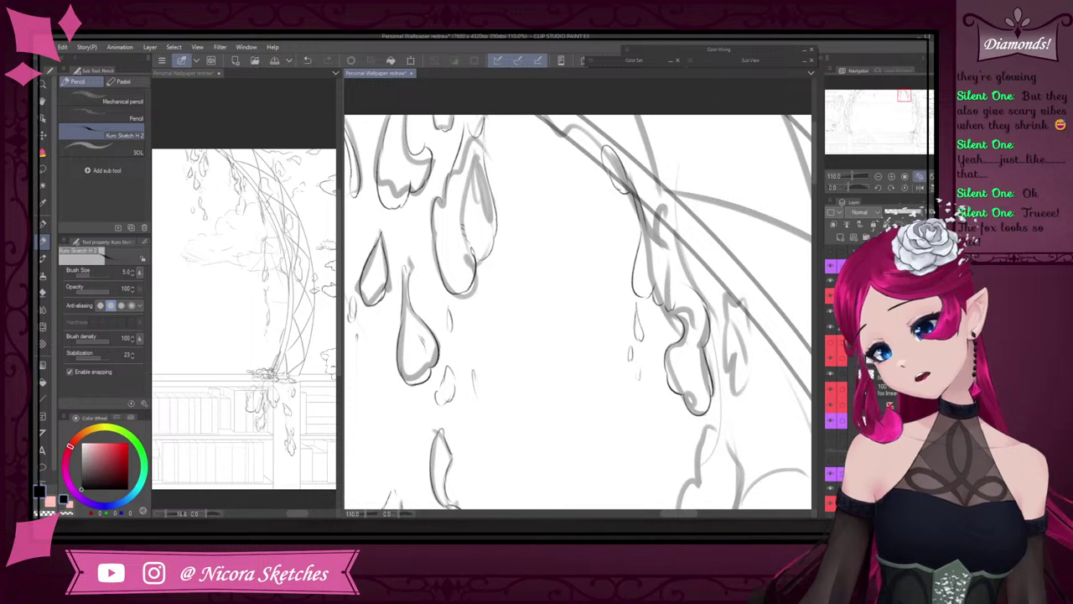
pyautogui.moveTo(687, 282); pyautogui.dragTo(697, 291)
pyautogui.moveTo(692, 222); pyautogui.dragTo(708, 290)
pyautogui.hotkey('ctrl', 'z')
pyautogui.hotkey('ctrl', 'z')
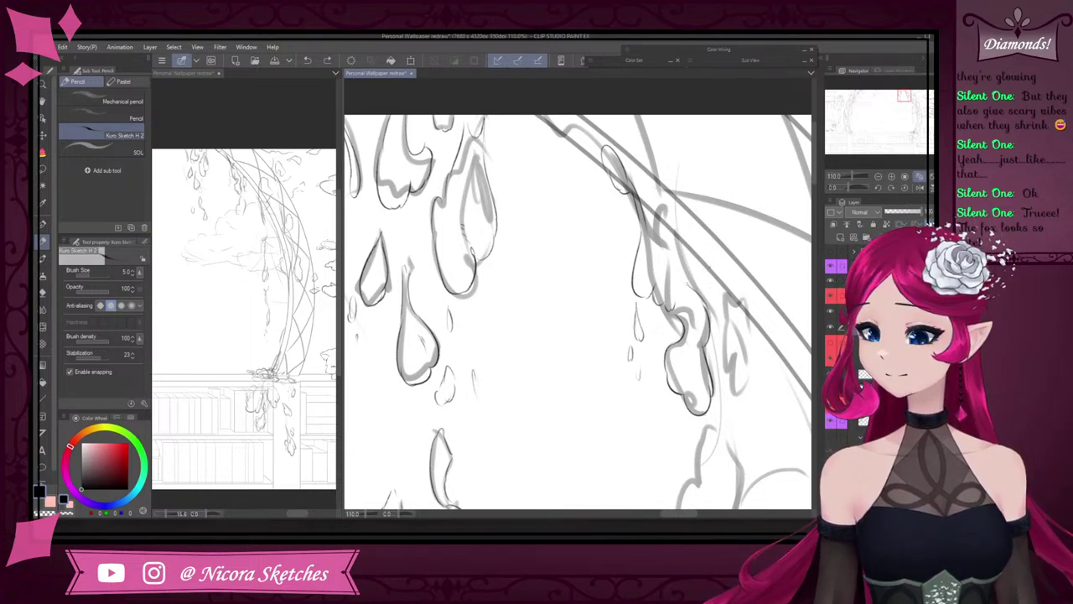
# - Ink the curved right lobe of the hanging strand, joining it to the top of the lumpy leaf
pyautogui.moveTo(709, 283); pyautogui.dragTo(705, 310)
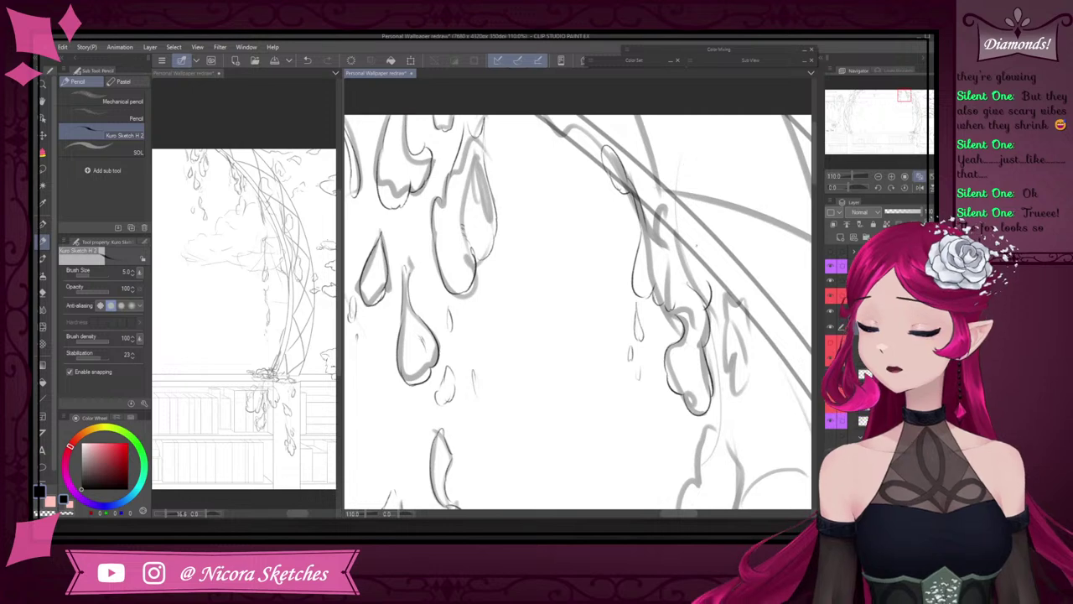
pyautogui.moveTo(668, 239); pyautogui.dragTo(710, 282)
pyautogui.moveTo(658, 216); pyautogui.dragTo(662, 207)
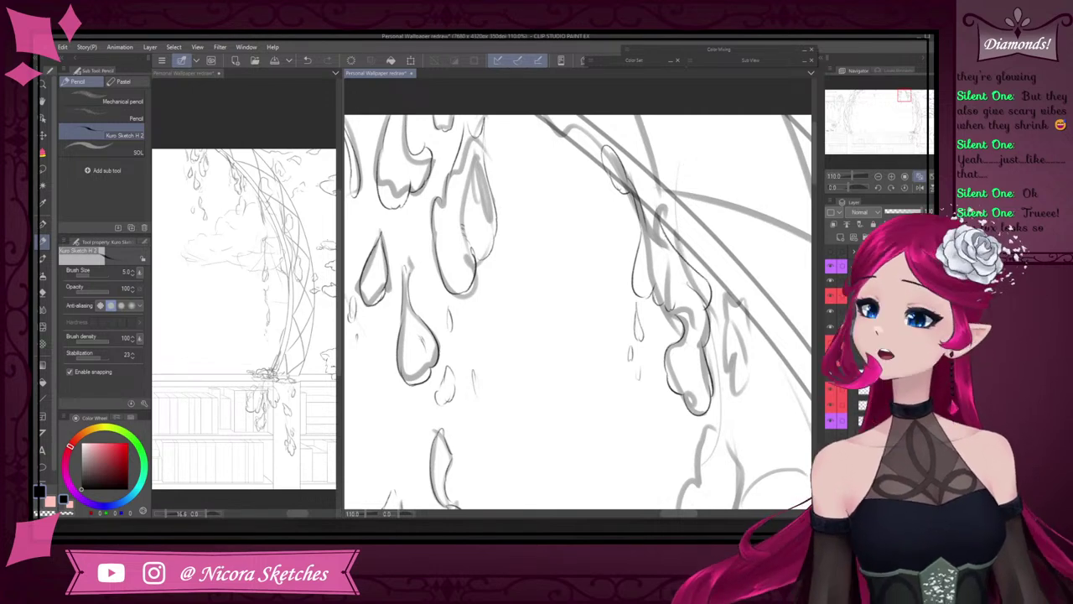
# - Ink the wavy right edge of the strand where it crosses the arch beam, clearing the stray curl at its upper end
pyautogui.moveTo(640, 164); pyautogui.dragTo(664, 212)
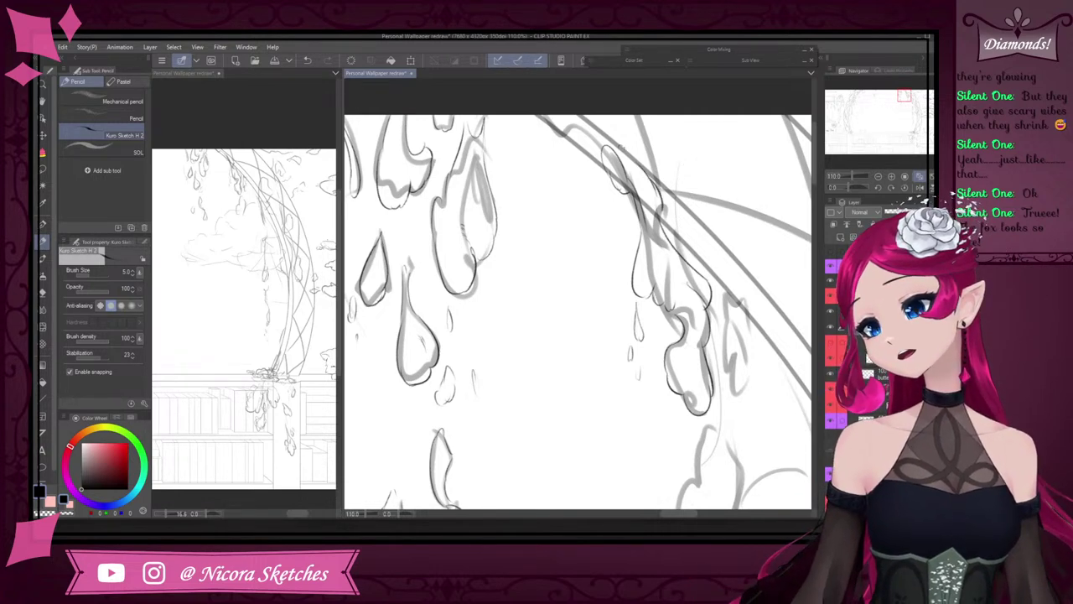
pyautogui.moveTo(619, 141); pyautogui.dragTo(639, 163)
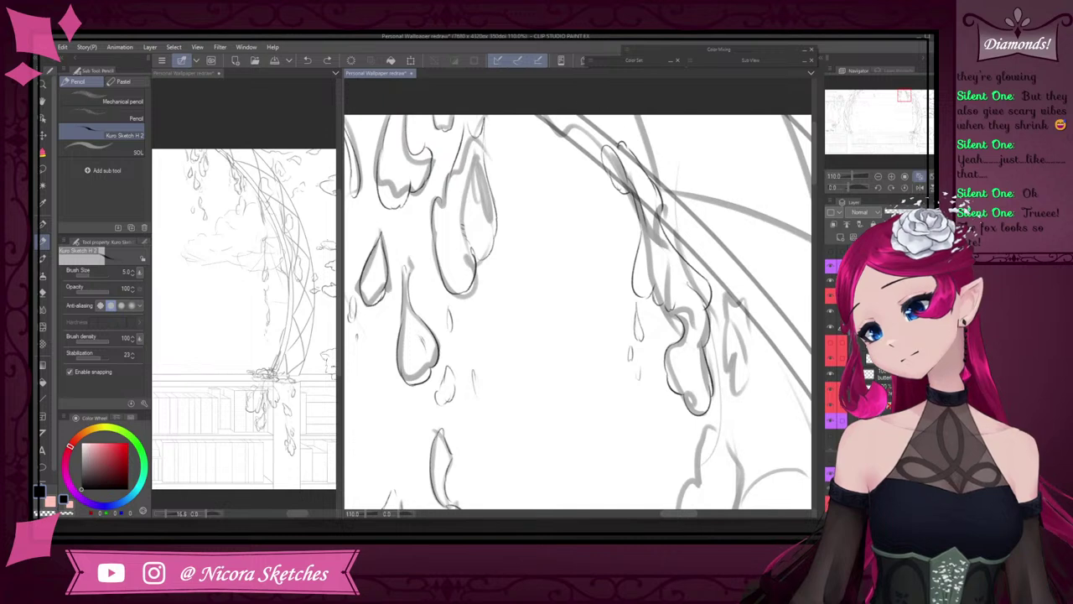
pyautogui.press('e')
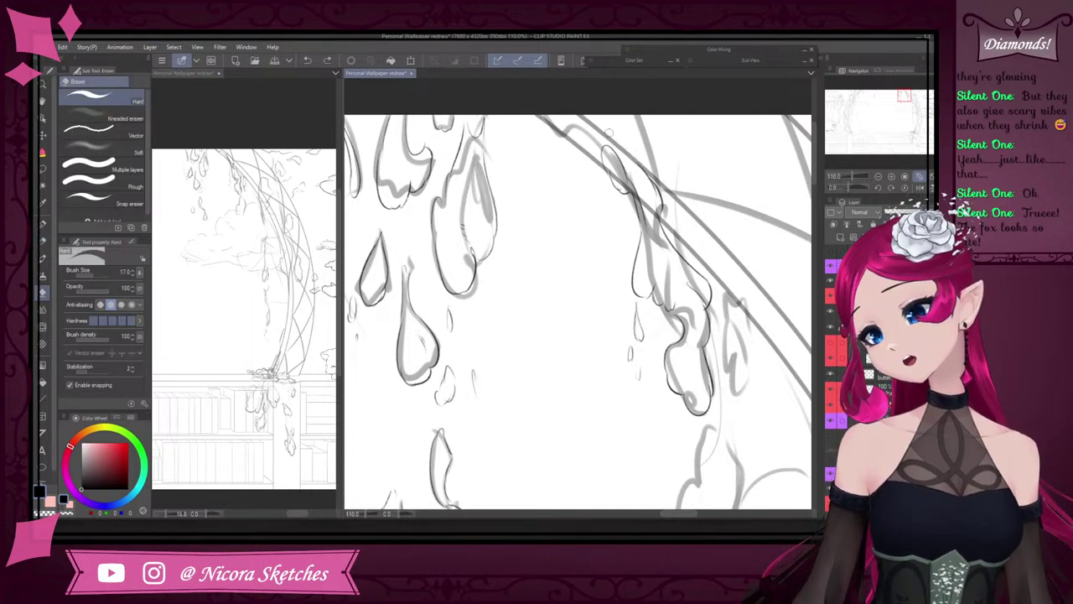
pyautogui.press('p')
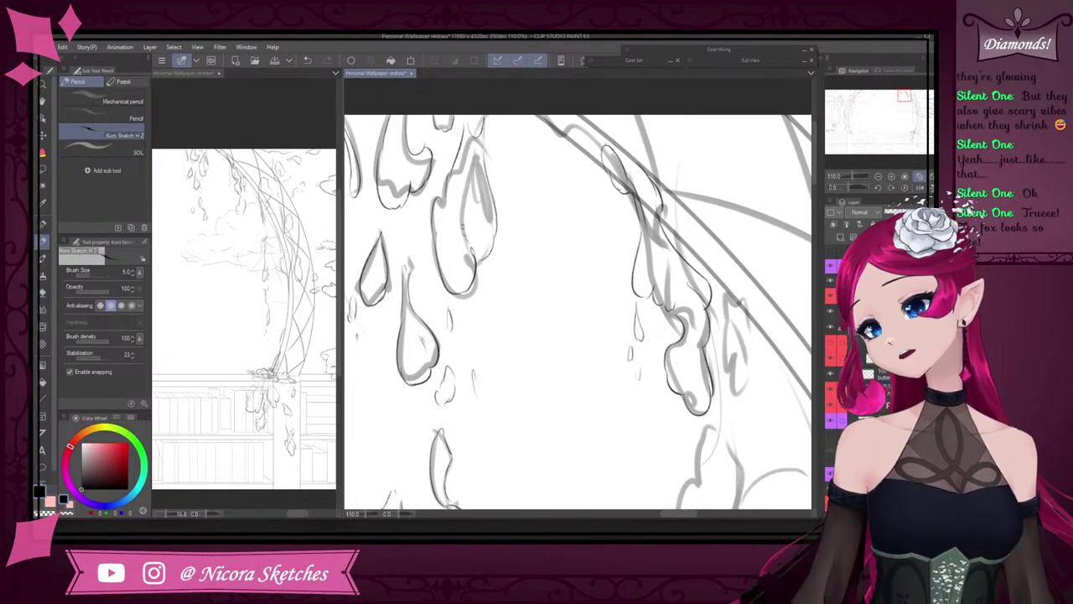
# - Ink the foliage's upper contour along the arch beam and its scalloped lower edge up to the canvas's upper edge
pyautogui.moveTo(572, 127)
pyautogui.mouseDown()
pyautogui.moveTo(625, 146)
pyautogui.moveTo(651, 179)
pyautogui.mouseUp()
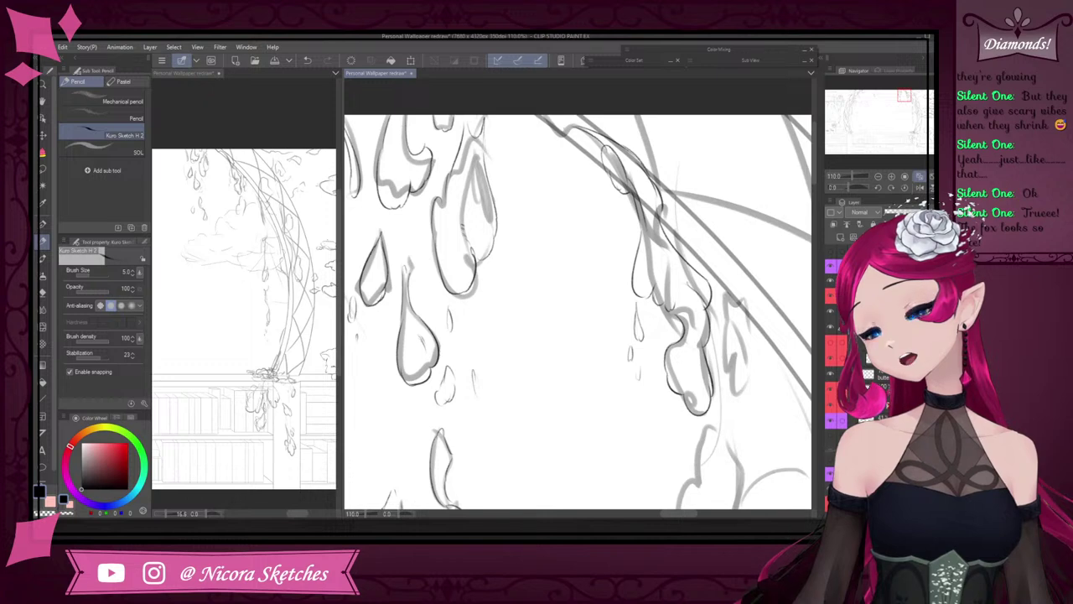
pyautogui.moveTo(538, 116)
pyautogui.mouseDown()
pyautogui.moveTo(549, 139)
pyautogui.moveTo(575, 148)
pyautogui.moveTo(558, 125)
pyautogui.mouseUp()
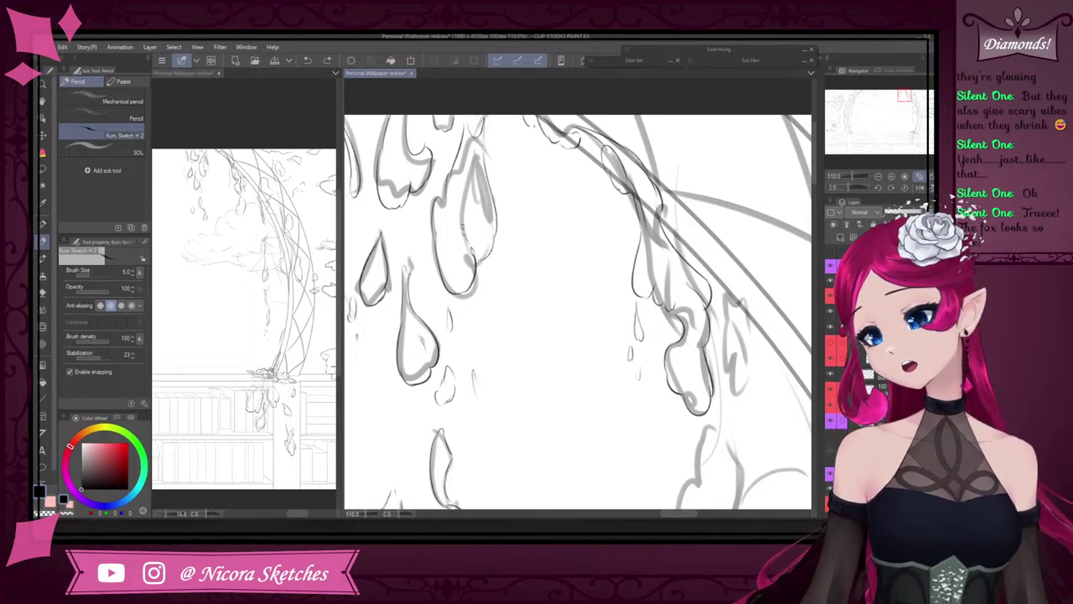
pyautogui.press('e')
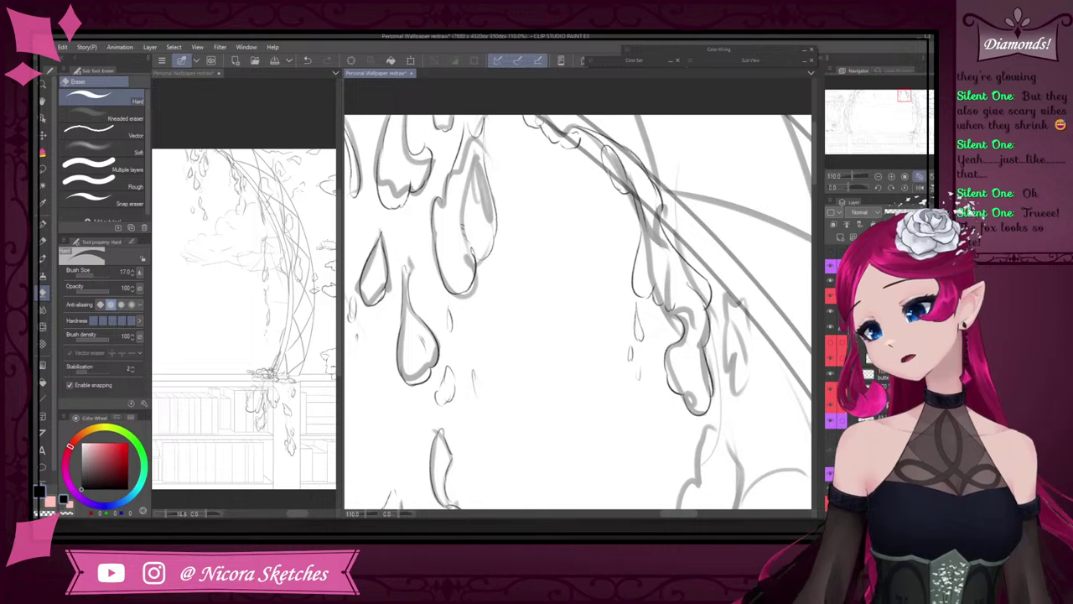
pyautogui.click(45, 240)
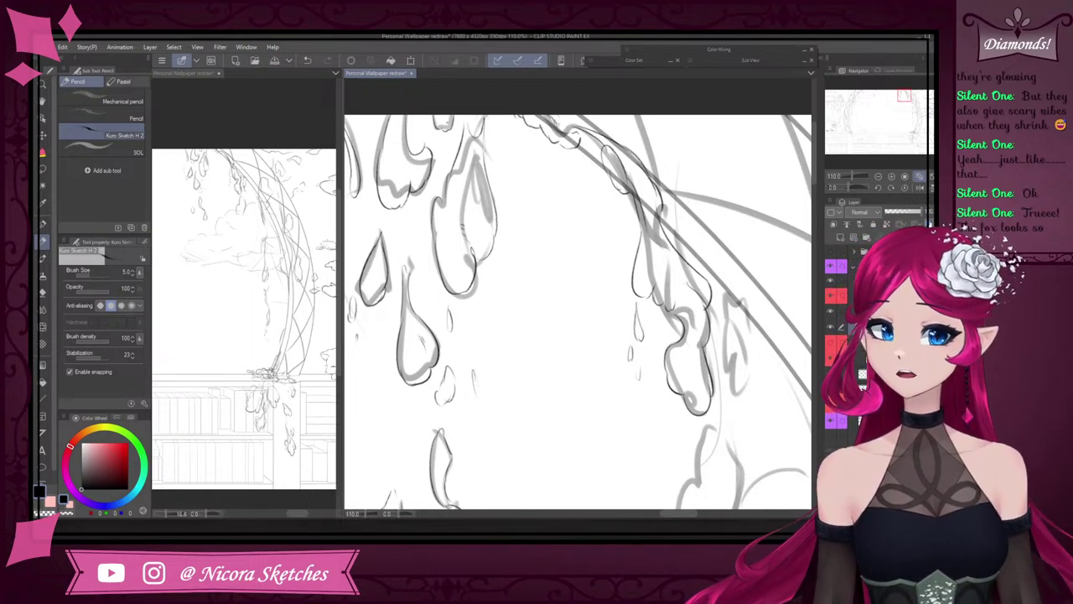
# - Ink the wavy left edge of the lower hanging leaf above the cloud, from its rounded bottom lobe up to its tip
pyautogui.scroll(-5, 519, 138)
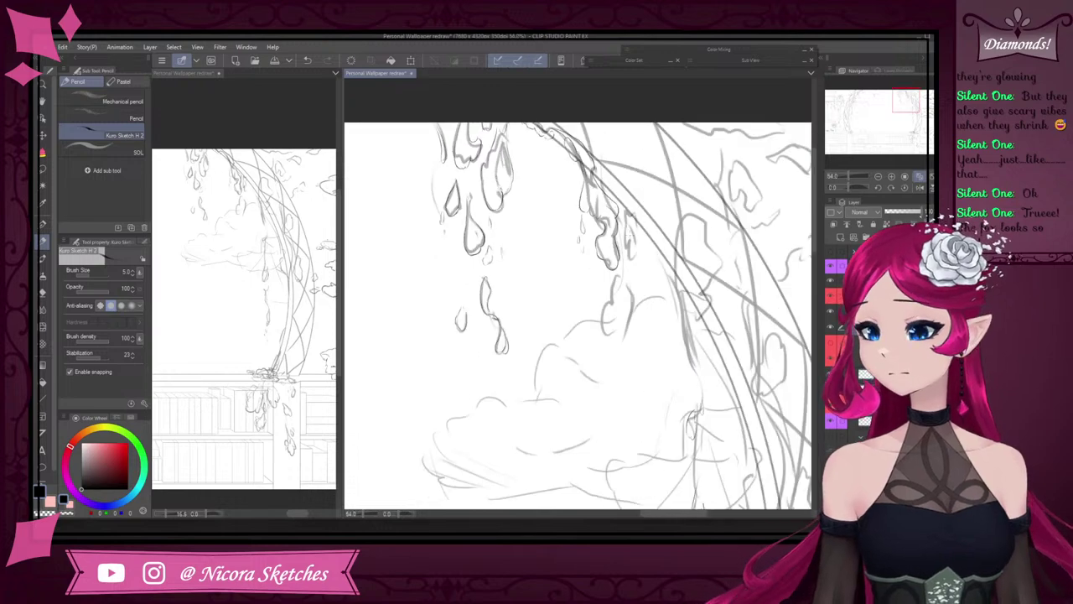
pyautogui.scroll(7, 650, 265)
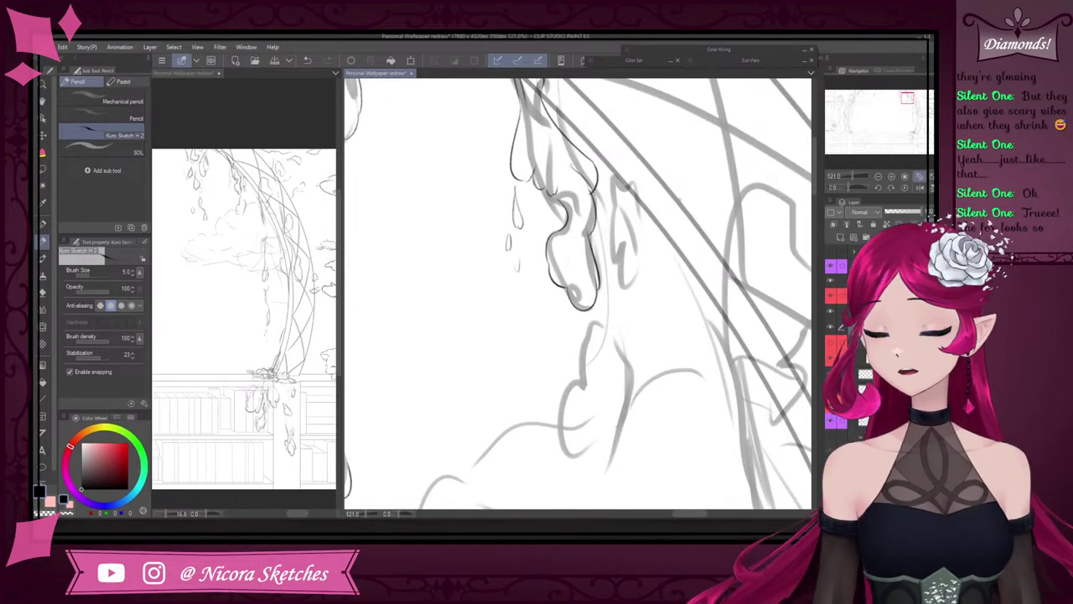
pyautogui.scroll(-7, 591, 178)
pyautogui.scroll(6, 592, 313)
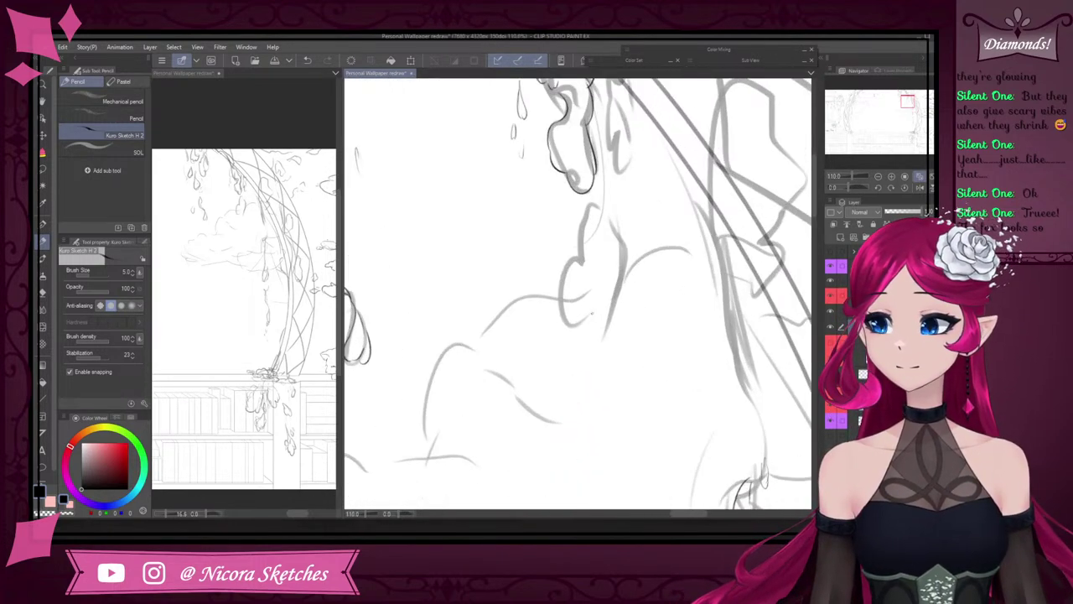
pyautogui.moveTo(589, 315); pyautogui.dragTo(565, 265)
pyautogui.hotkey('ctrl', 'z')
pyautogui.moveTo(588, 310)
pyautogui.mouseDown()
pyautogui.moveTo(564, 291)
pyautogui.moveTo(583, 255)
pyautogui.mouseUp()
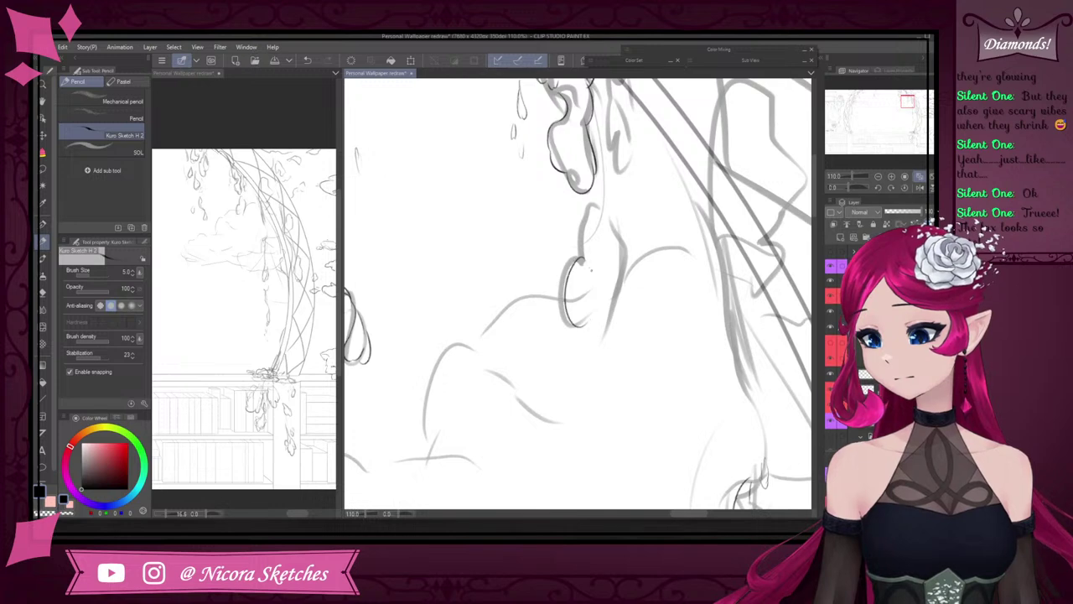
pyautogui.hotkey('ctrl', 'z')
pyautogui.moveTo(585, 325); pyautogui.dragTo(570, 255)
pyautogui.hotkey('ctrl', 'z')
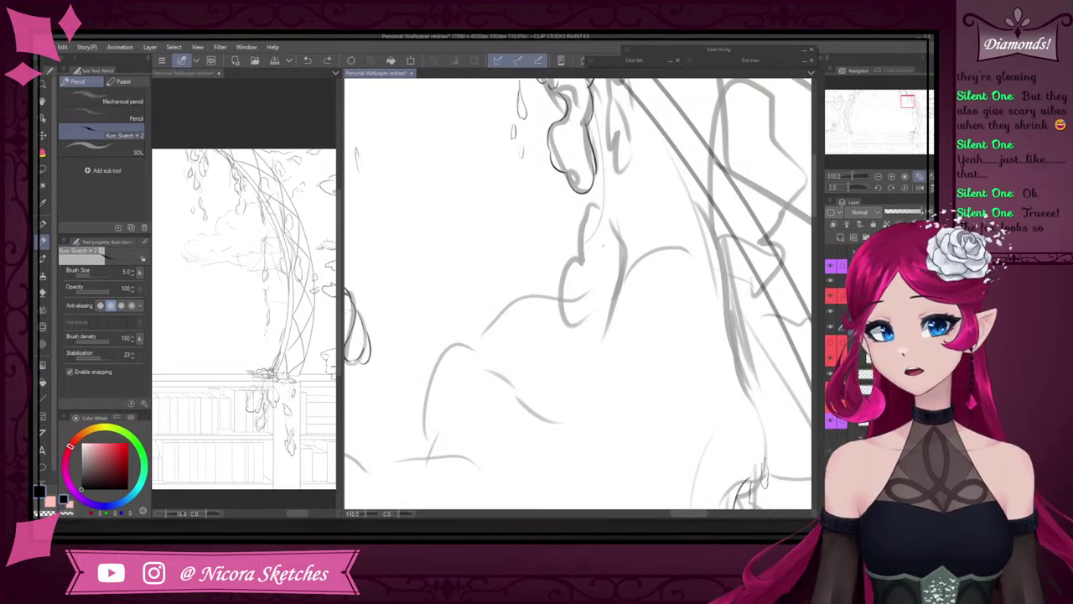
pyautogui.moveTo(582, 325); pyautogui.dragTo(571, 255)
pyautogui.hotkey('ctrl', 'z')
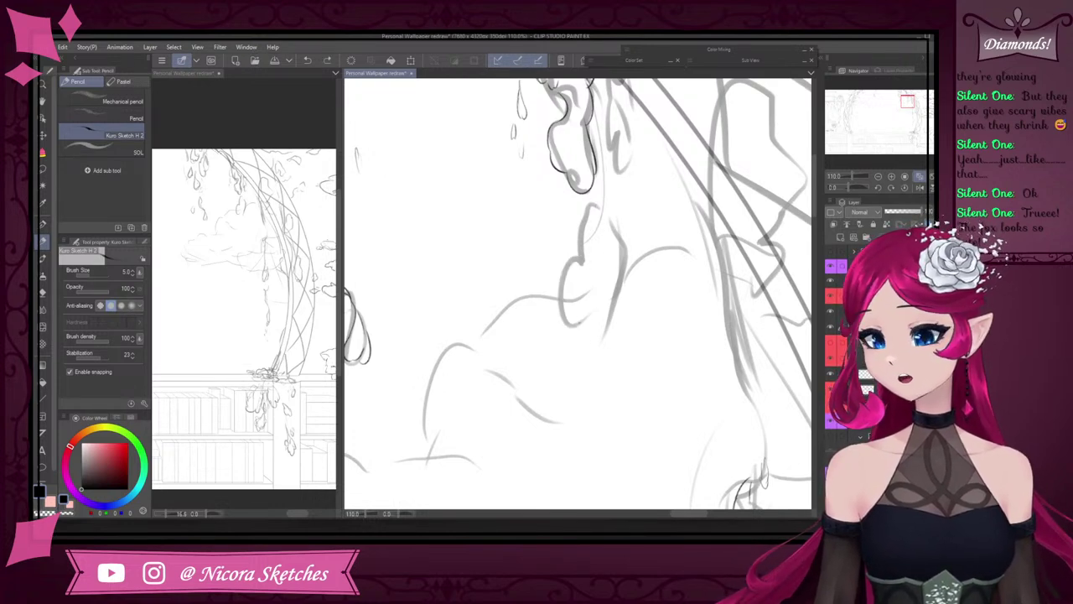
pyautogui.moveTo(585, 326)
pyautogui.mouseDown()
pyautogui.moveTo(570, 257)
pyautogui.moveTo(597, 203)
pyautogui.mouseUp()
pyautogui.hotkey('ctrl', 'z')
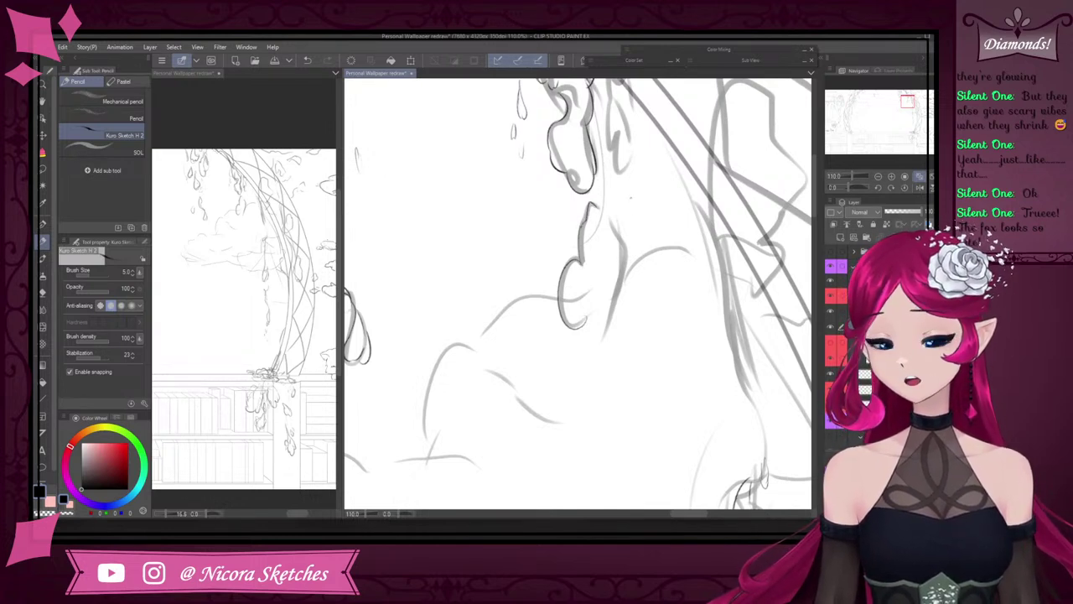
# - Ink the lower leaf's right edge, pointed top and notched bottom, and add two small droplet leaves beneath it
pyautogui.moveTo(611, 218)
pyautogui.mouseDown()
pyautogui.moveTo(615, 300)
pyautogui.moveTo(595, 345)
pyautogui.moveTo(570, 347)
pyautogui.moveTo(590, 388)
pyautogui.moveTo(588, 370)
pyautogui.moveTo(592, 379)
pyautogui.mouseUp()
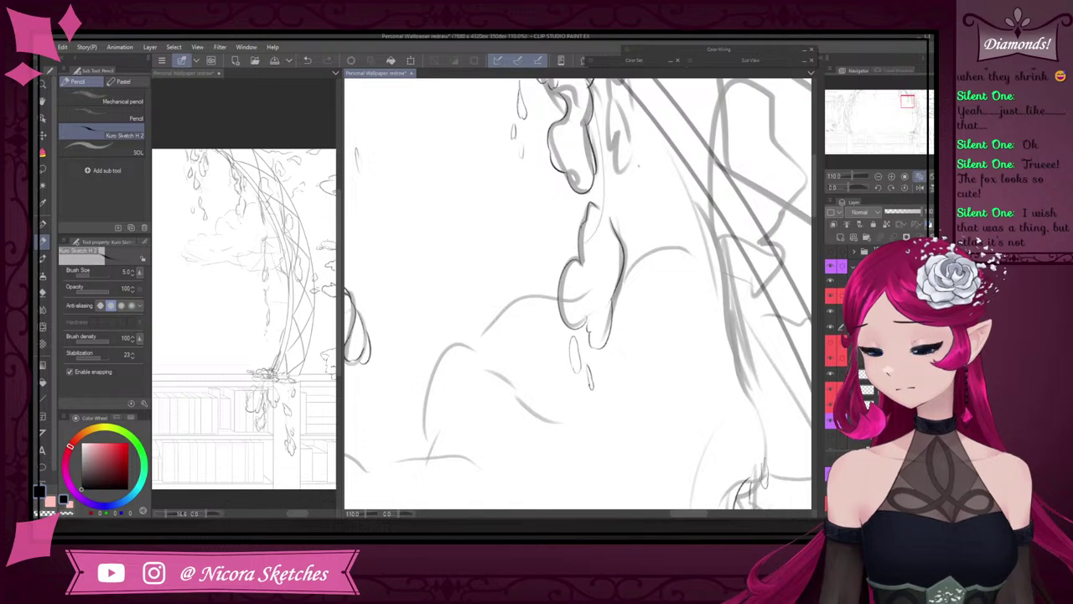
pyautogui.moveTo(597, 209)
pyautogui.mouseDown()
pyautogui.moveTo(603, 198)
pyautogui.moveTo(609, 220)
pyautogui.mouseUp()
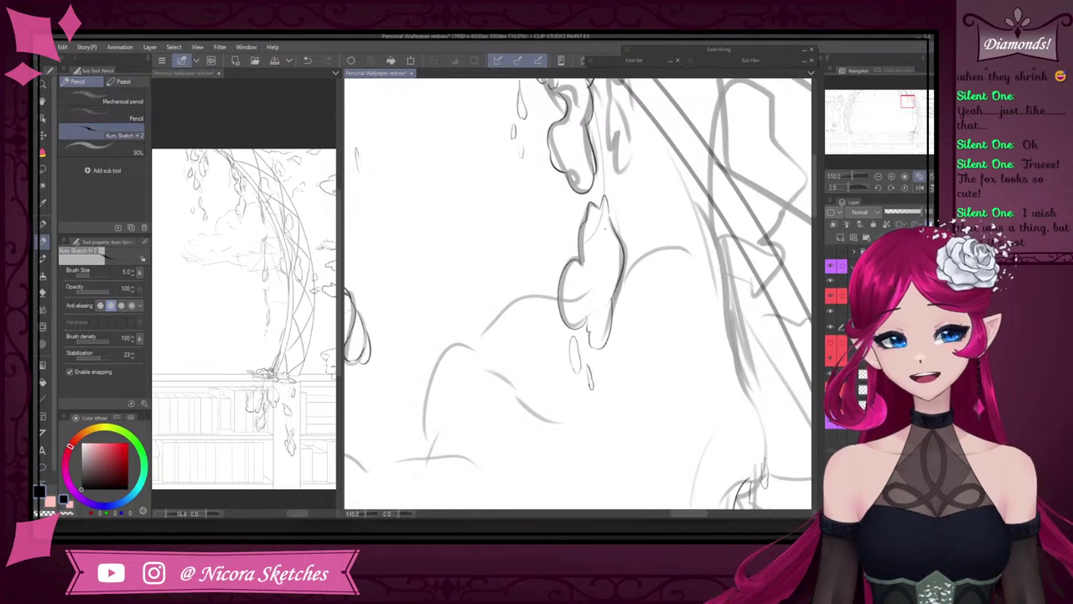
pyautogui.hotkey('ctrl', 'z')
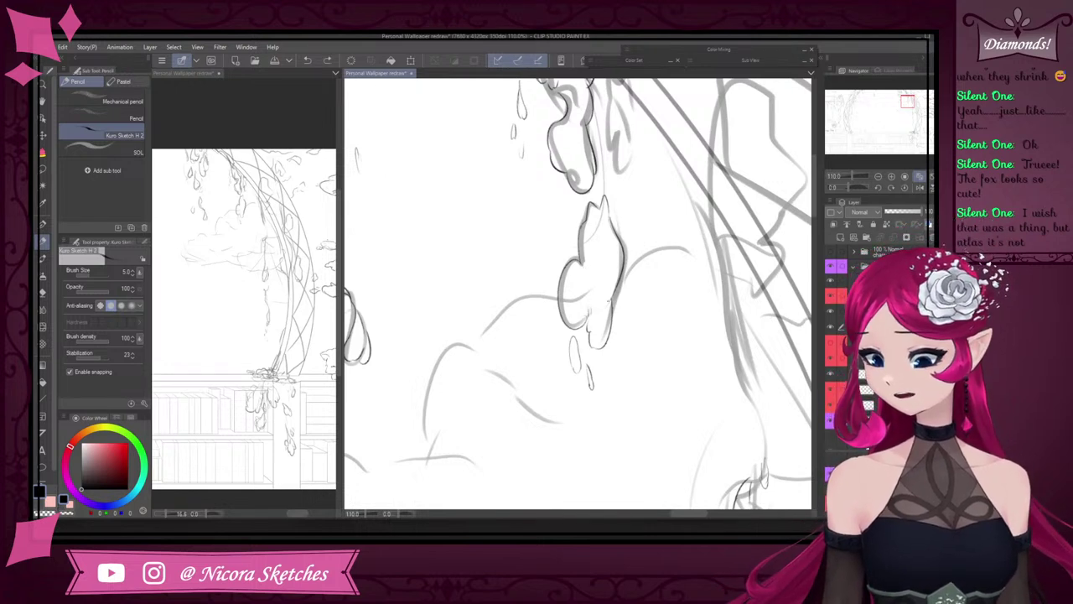
pyautogui.moveTo(593, 296)
pyautogui.mouseDown()
pyautogui.moveTo(612, 269)
pyautogui.moveTo(591, 307)
pyautogui.moveTo(591, 294)
pyautogui.moveTo(586, 323)
pyautogui.mouseUp()
pyautogui.hotkey('ctrl', 'z')
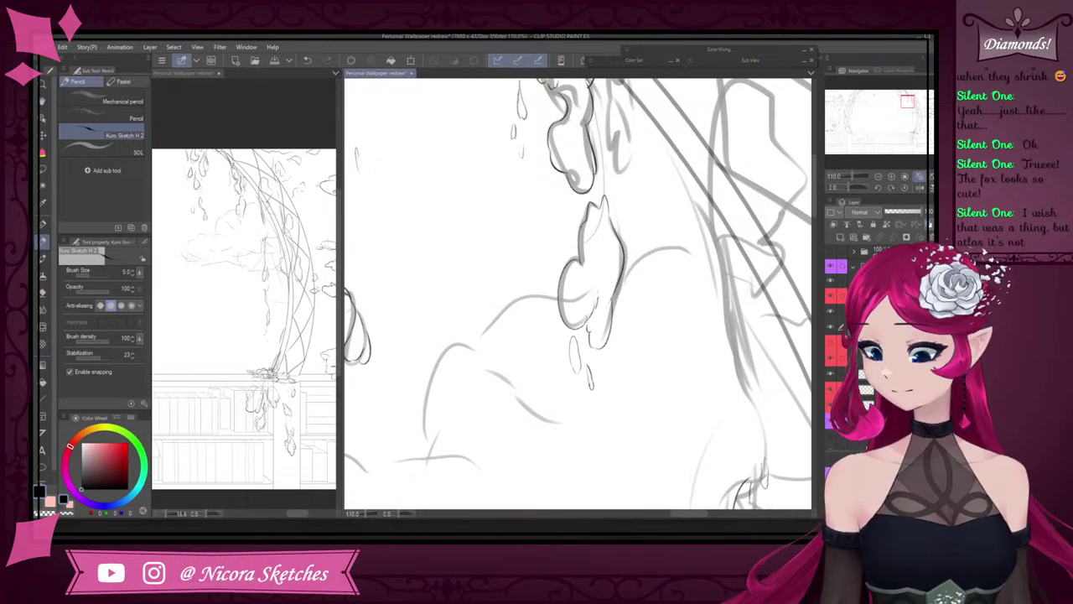
pyautogui.moveTo(603, 214); pyautogui.dragTo(608, 244)
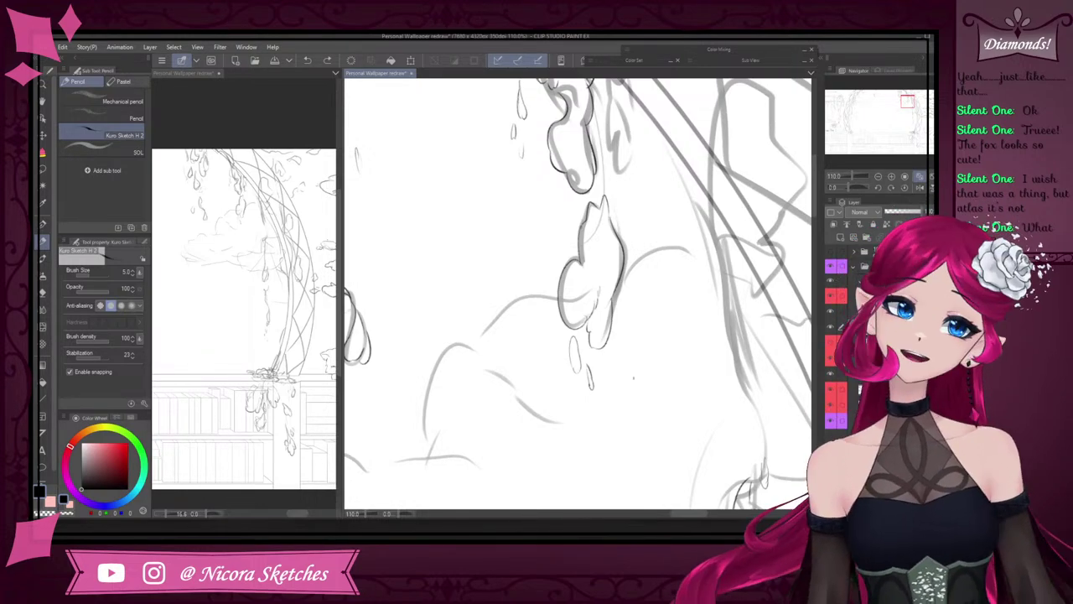
# - Ink the hooked left lobe and rounded bottom of the slim leaf between the hanging strand and the arch beam
pyautogui.scroll(-9, 589, 210)
pyautogui.scroll(11, 588, 155)
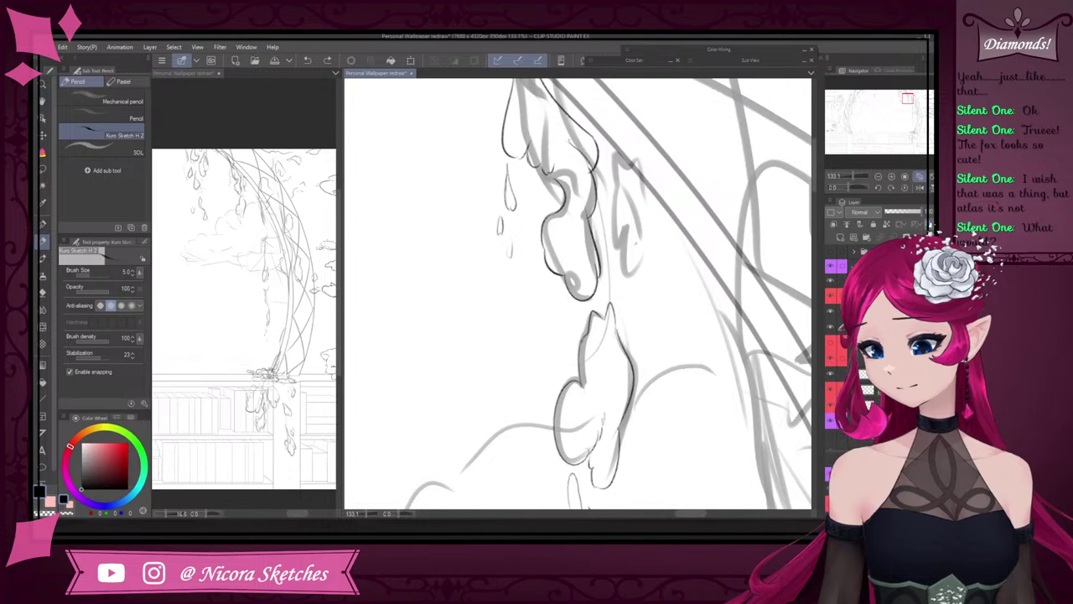
pyautogui.scroll(3, 626, 257)
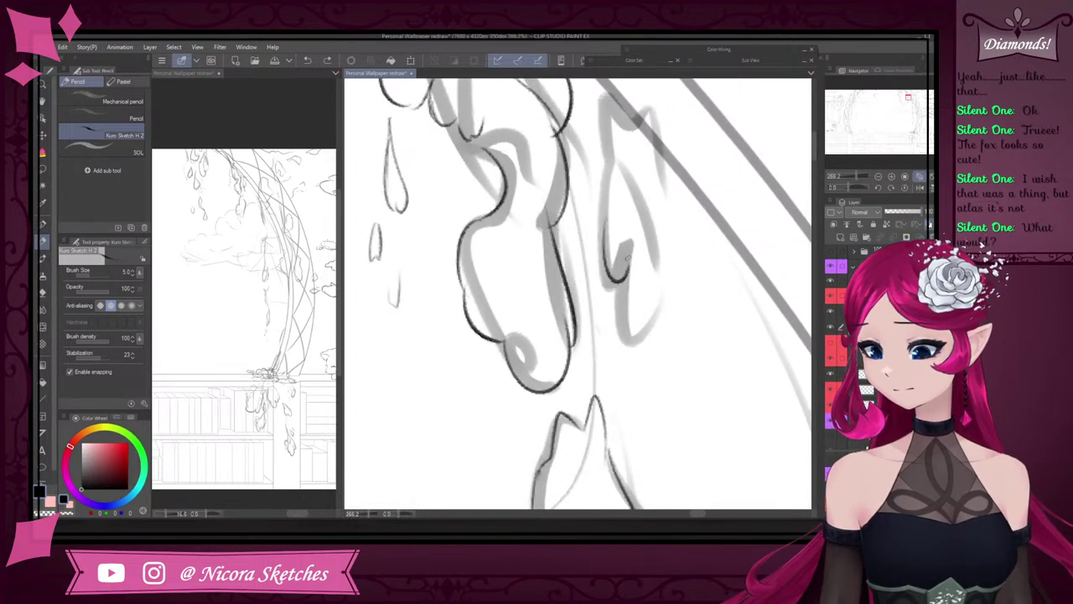
pyautogui.moveTo(627, 258); pyautogui.dragTo(629, 255)
pyautogui.hotkey('ctrl', 'z')
pyautogui.moveTo(606, 212)
pyautogui.mouseDown()
pyautogui.moveTo(633, 236)
pyautogui.moveTo(632, 262)
pyautogui.moveTo(640, 247)
pyautogui.moveTo(627, 262)
pyautogui.moveTo(656, 312)
pyautogui.moveTo(642, 341)
pyautogui.moveTo(673, 259)
pyautogui.mouseUp()
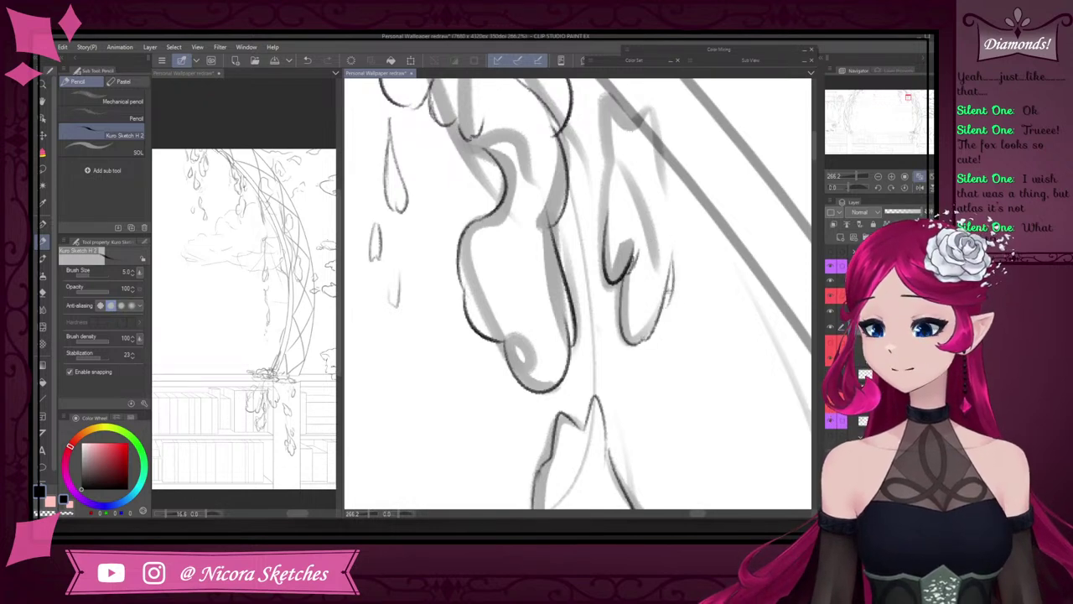
# - Ink the slim leaf's long right edge and its upper left edge up to where it crosses the arch beam
pyautogui.scroll(-6, 690, 326)
pyautogui.scroll(1, 701, 154)
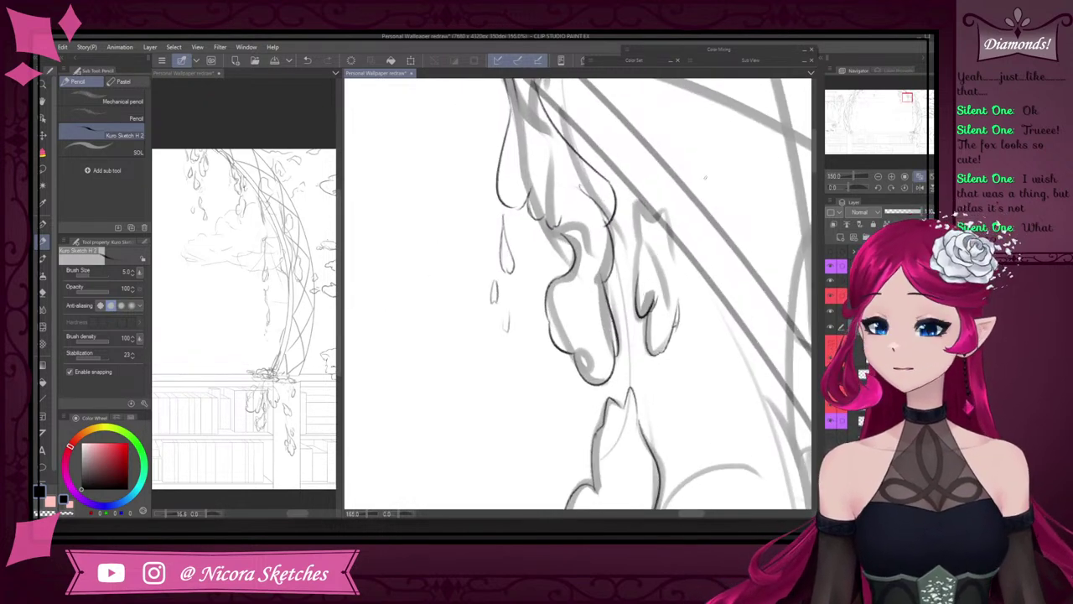
pyautogui.scroll(2, 658, 243)
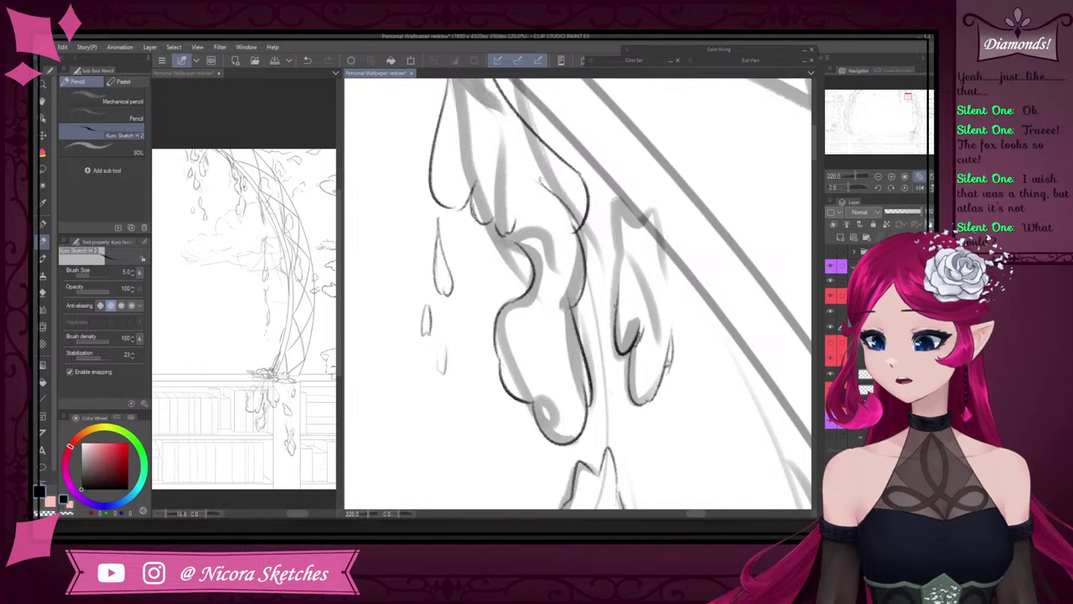
pyautogui.moveTo(672, 339); pyautogui.dragTo(663, 228)
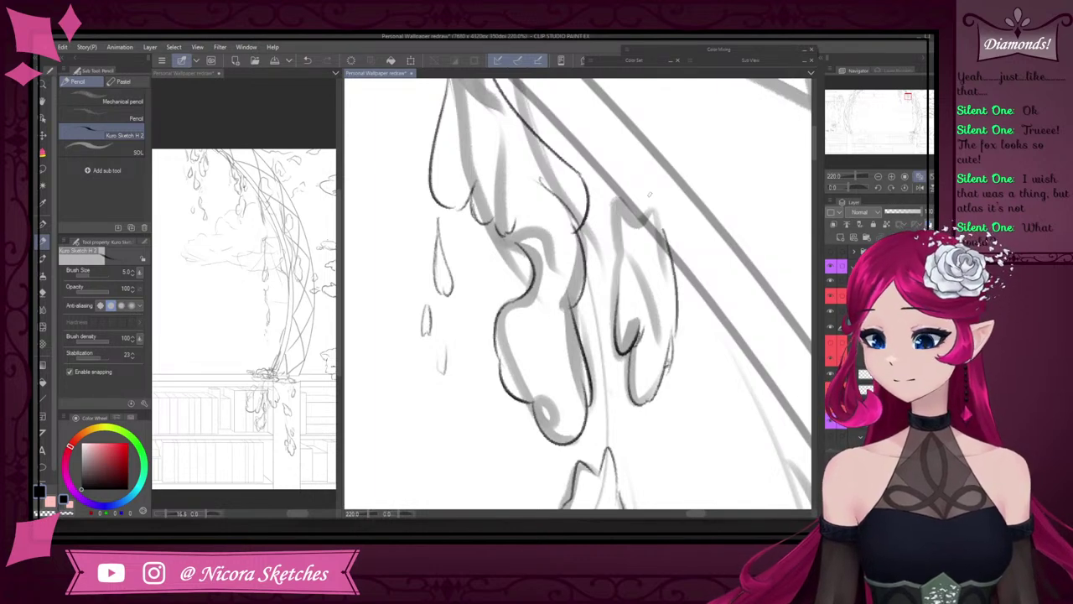
pyautogui.moveTo(675, 309); pyautogui.dragTo(659, 208)
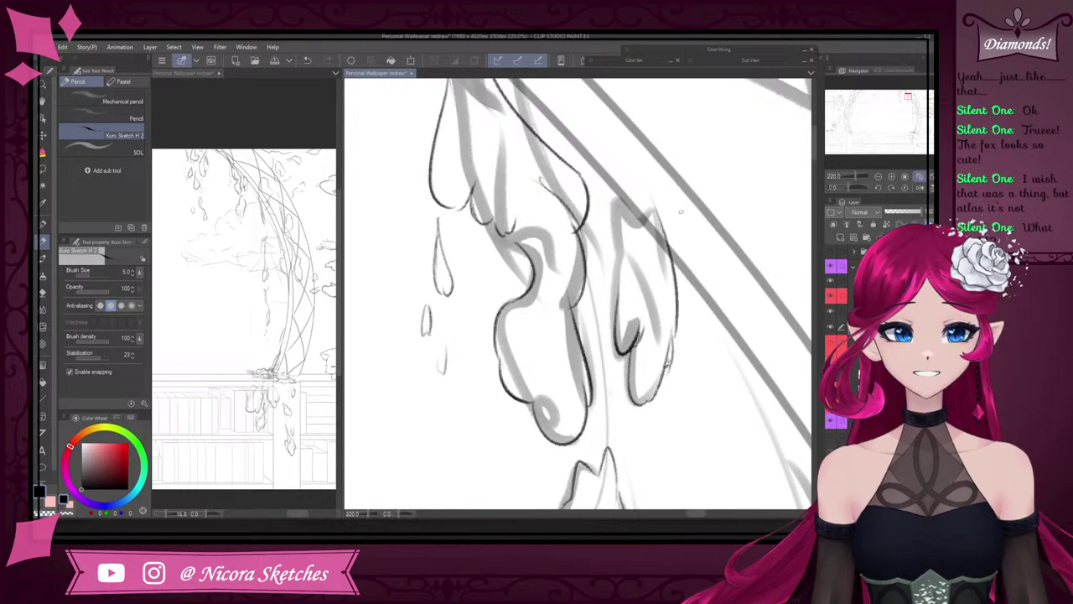
pyautogui.moveTo(619, 296); pyautogui.dragTo(631, 187)
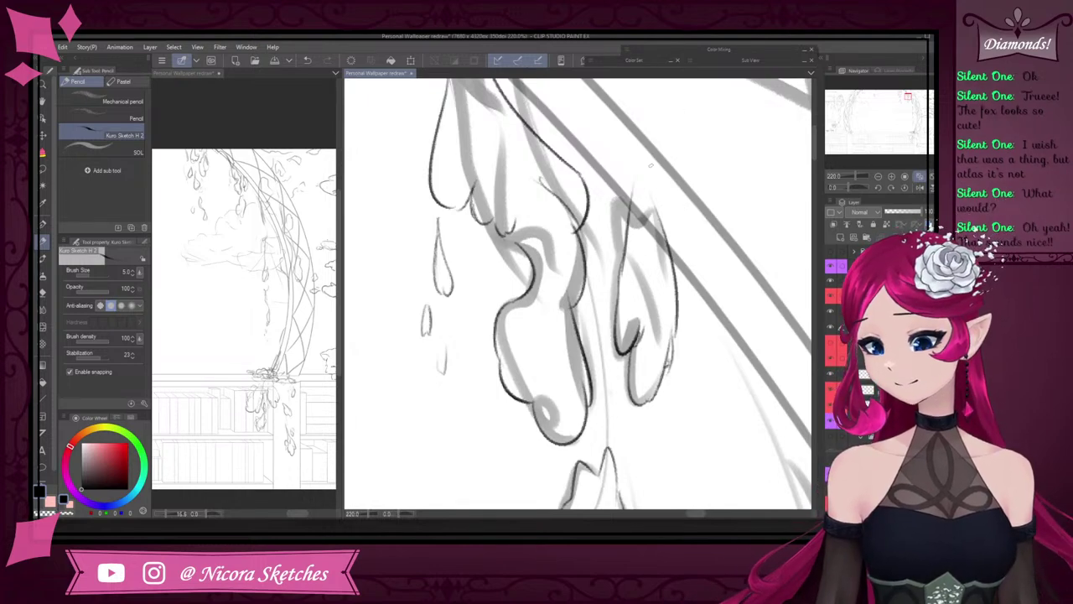
# - Ink the top of the slim leaf beside the strand and add a small droplet leaf below it
pyautogui.scroll(-3, 663, 161)
pyautogui.scroll(-5, 662, 160)
pyautogui.scroll(4, 656, 254)
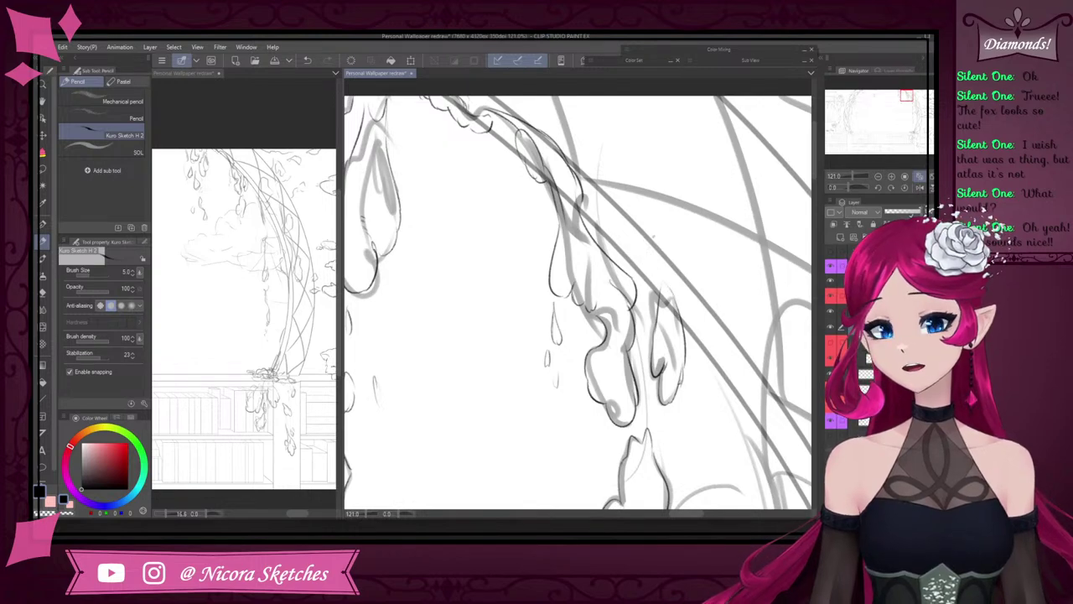
pyautogui.scroll(3, 654, 238)
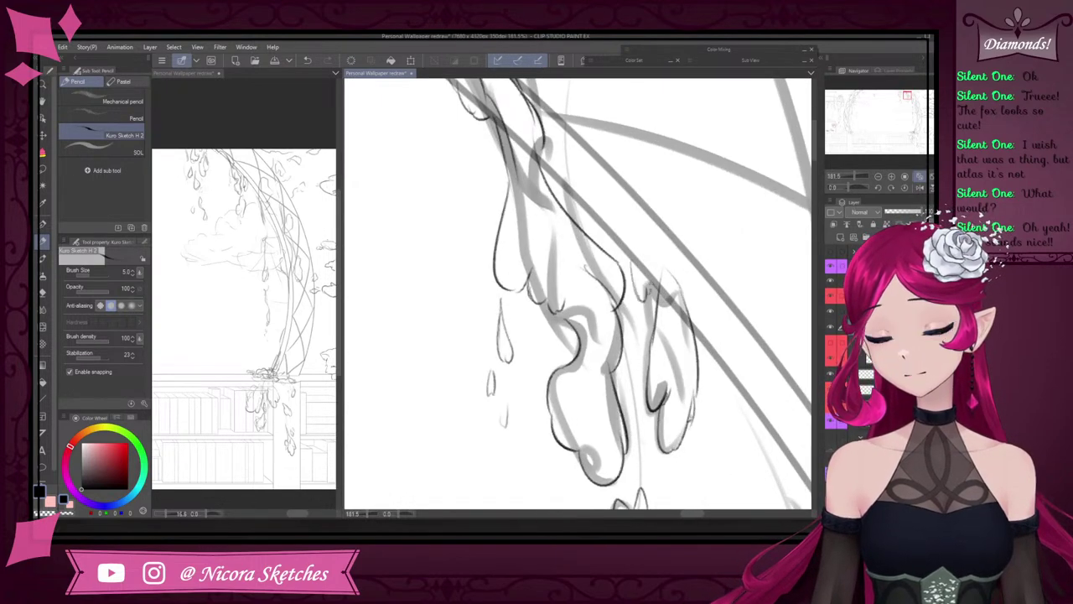
pyautogui.moveTo(651, 288)
pyautogui.mouseDown()
pyautogui.moveTo(639, 253)
pyautogui.moveTo(630, 272)
pyautogui.mouseUp()
pyautogui.scroll(-3, 651, 134)
pyautogui.scroll(2, 672, 193)
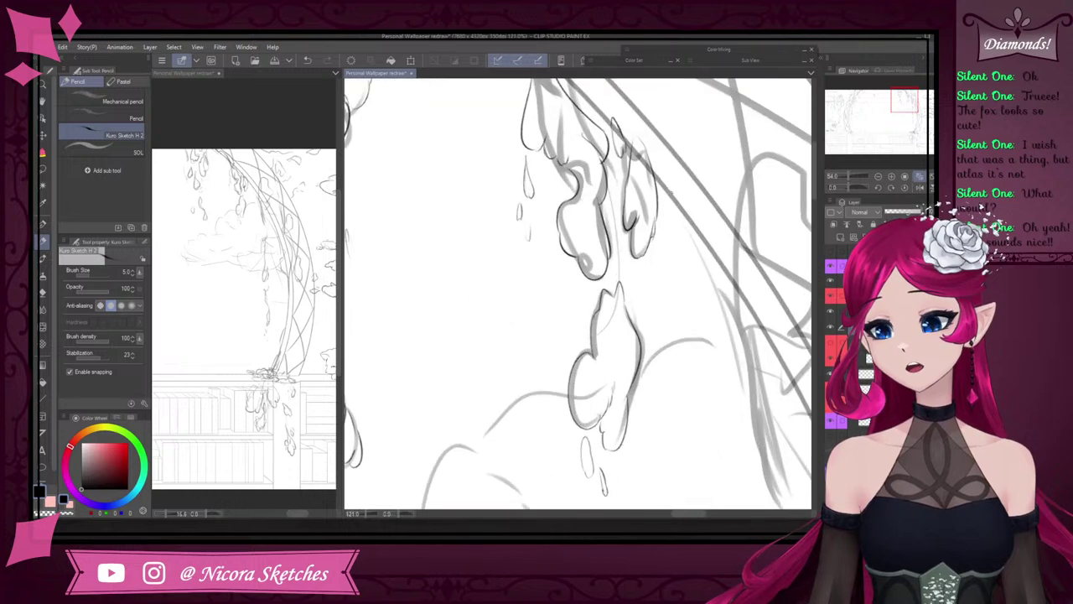
pyautogui.moveTo(663, 238)
pyautogui.mouseDown()
pyautogui.moveTo(659, 266)
pyautogui.moveTo(658, 236)
pyautogui.mouseUp()
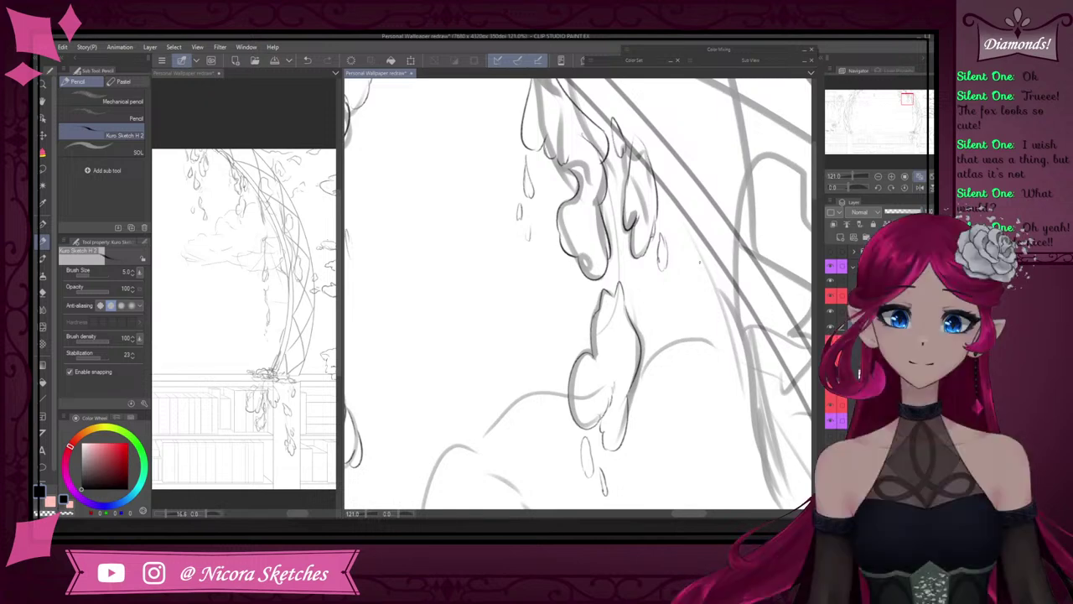
pyautogui.scroll(-3, 699, 261)
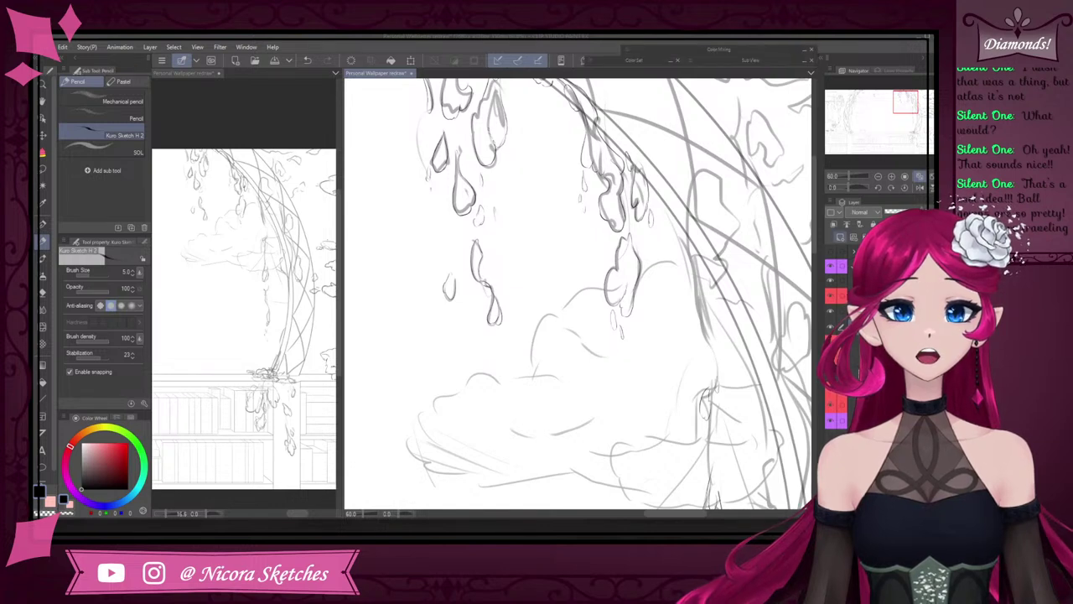
pyautogui.moveTo(587, 292); pyautogui.dragTo(537, 367)
pyautogui.moveTo(558, 237); pyautogui.dragTo(536, 369)
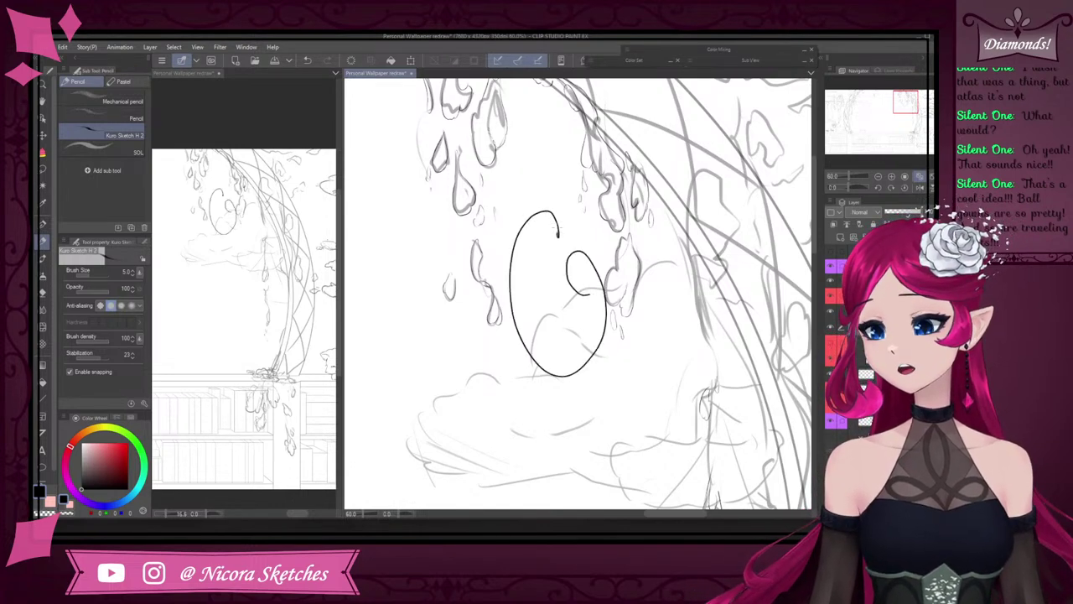
pyautogui.hotkey('ctrl', 'z')
pyautogui.hotkey('ctrl', 'z')
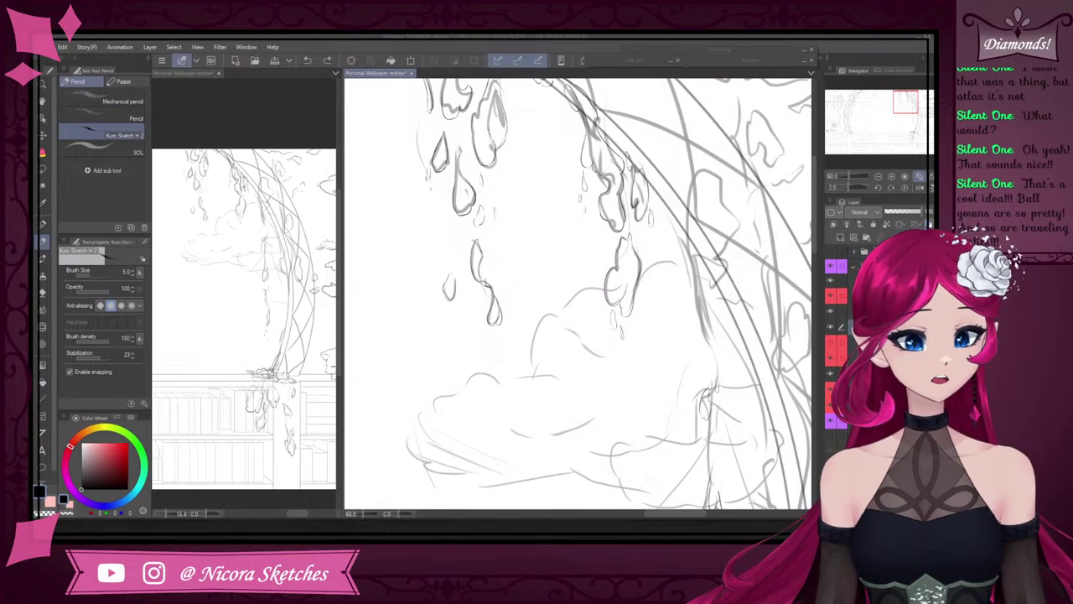
# - Save the wallpaper illustration file
pyautogui.click(581, 312)
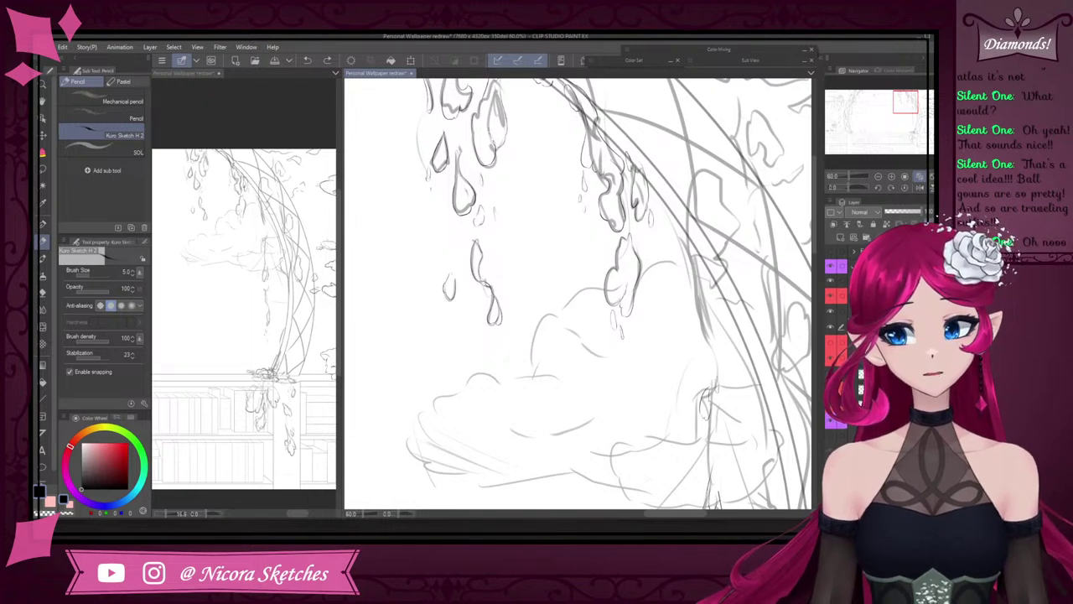
pyautogui.click(277, 62)
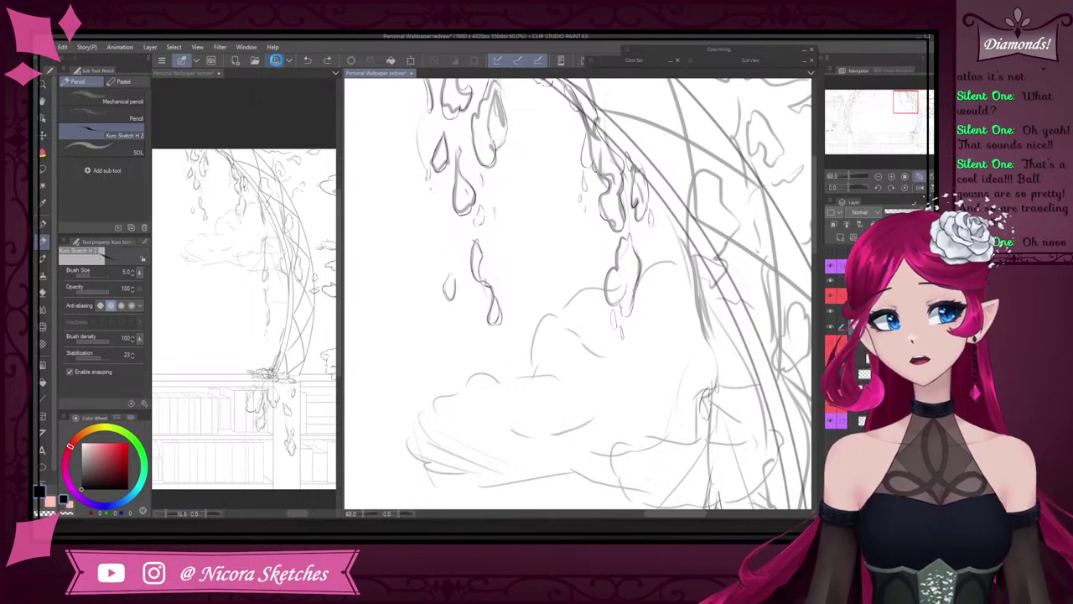
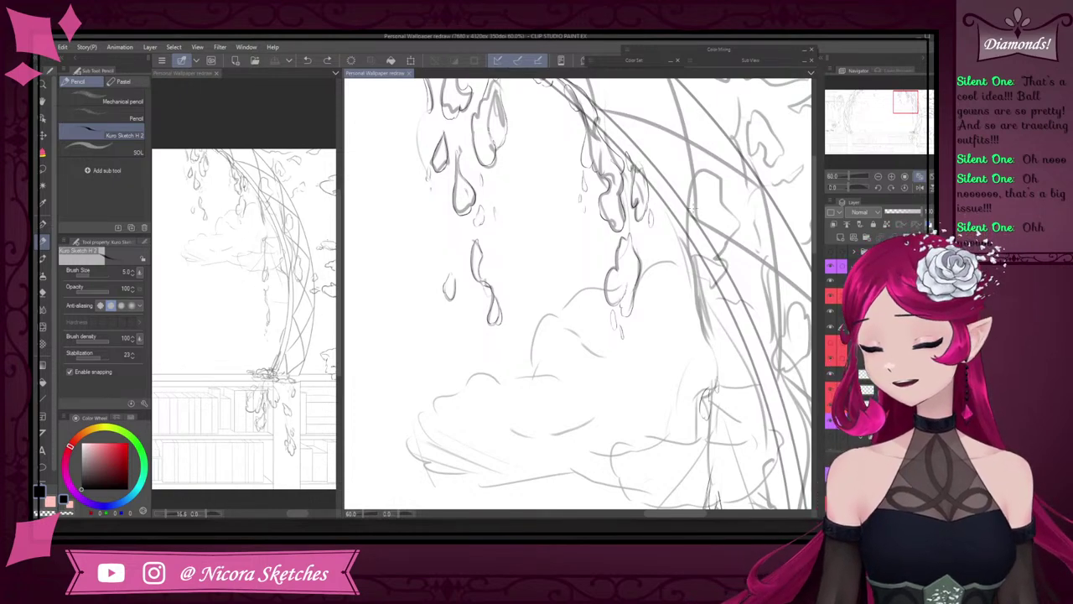
# - Ink the long narrow leaf hanging along the arch beam's inner side and the tiny droplets falling beneath it
pyautogui.scroll(-3, 619, 281)
pyautogui.scroll(3, 702, 290)
pyautogui.scroll(2, 645, 282)
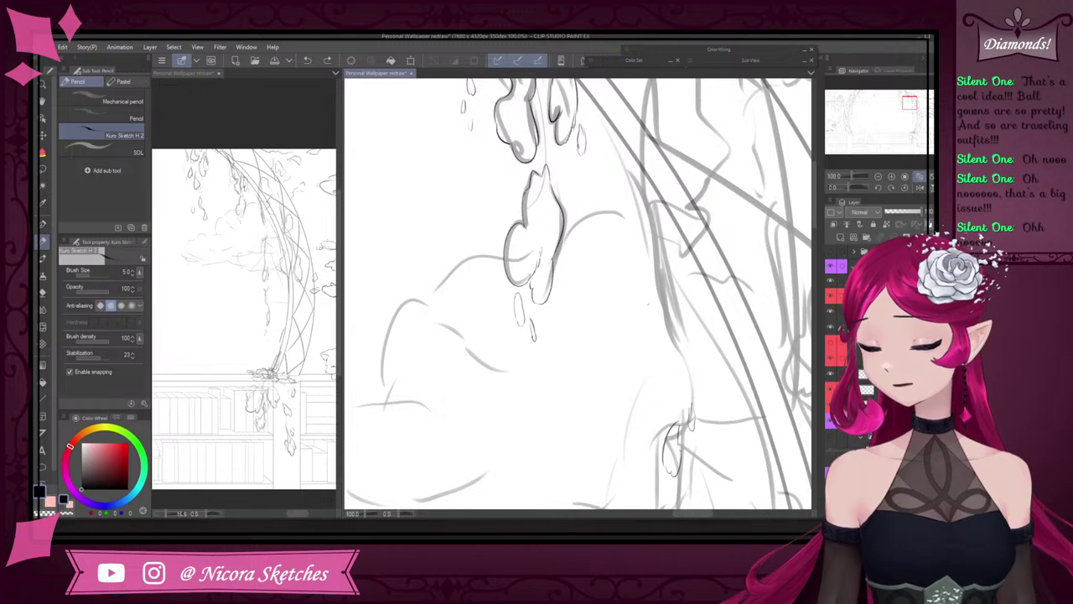
pyautogui.moveTo(647, 273)
pyautogui.mouseDown()
pyautogui.moveTo(655, 338)
pyautogui.moveTo(679, 351)
pyautogui.moveTo(686, 324)
pyautogui.moveTo(686, 336)
pyautogui.moveTo(659, 206)
pyautogui.mouseUp()
pyautogui.hotkey('ctrl', 'z')
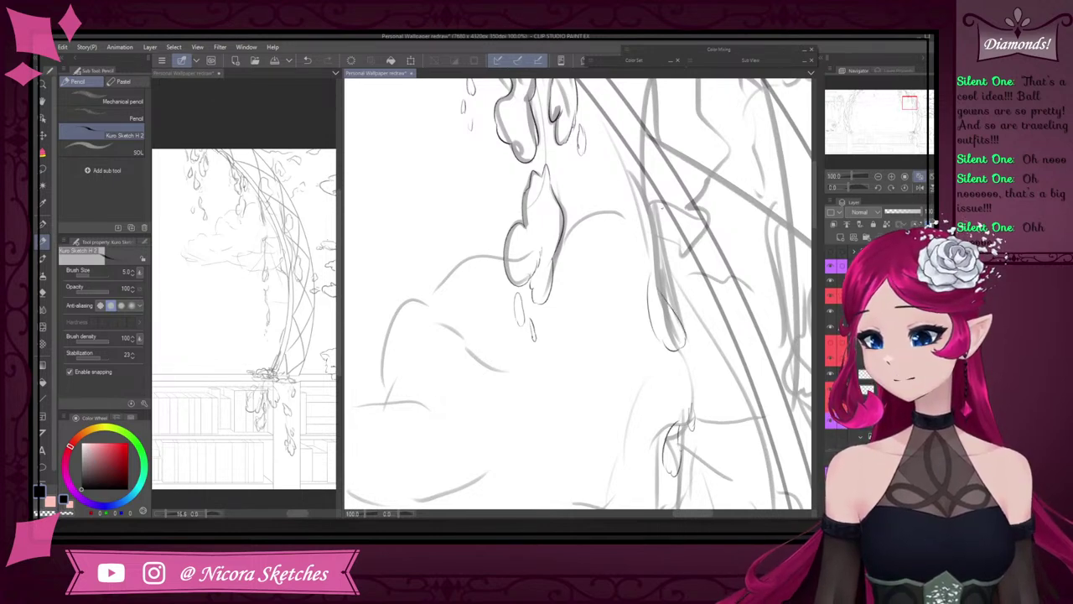
pyautogui.moveTo(657, 252)
pyautogui.mouseDown()
pyautogui.moveTo(652, 277)
pyautogui.moveTo(672, 275)
pyautogui.moveTo(670, 221)
pyautogui.mouseUp()
pyautogui.hotkey('ctrl', 'z')
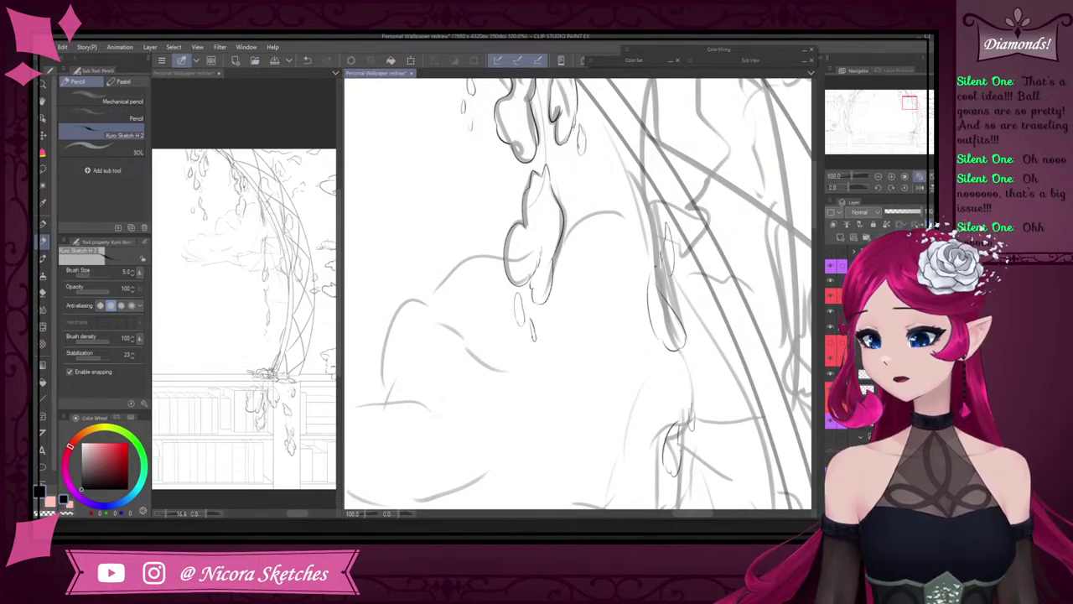
pyautogui.moveTo(655, 258); pyautogui.dragTo(662, 283)
pyautogui.moveTo(673, 362); pyautogui.dragTo(668, 397)
# - Ink the small two-lobed leaf against the arch beam just above the long narrow leaf, replacing the rejected strokes
pyautogui.moveTo(632, 145)
pyautogui.mouseDown()
pyautogui.moveTo(647, 189)
pyautogui.moveTo(642, 217)
pyautogui.mouseUp()
pyautogui.moveTo(633, 179)
pyautogui.mouseDown()
pyautogui.moveTo(635, 194)
pyautogui.moveTo(623, 127)
pyautogui.moveTo(639, 154)
pyautogui.mouseUp()
pyautogui.hotkey('ctrl', 'z')
pyautogui.hotkey('ctrl', 'z')
pyautogui.hotkey('ctrl', 'z')
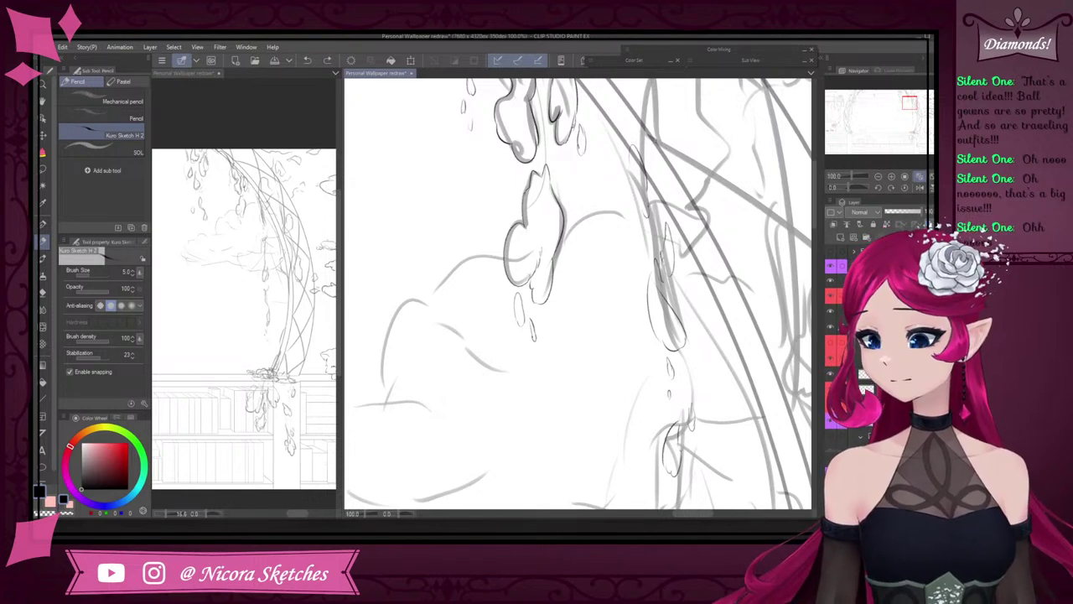
pyautogui.hotkey('ctrl', 'z')
pyautogui.moveTo(628, 139)
pyautogui.mouseDown()
pyautogui.moveTo(650, 197)
pyautogui.moveTo(631, 218)
pyautogui.moveTo(618, 217)
pyautogui.moveTo(627, 146)
pyautogui.mouseUp()
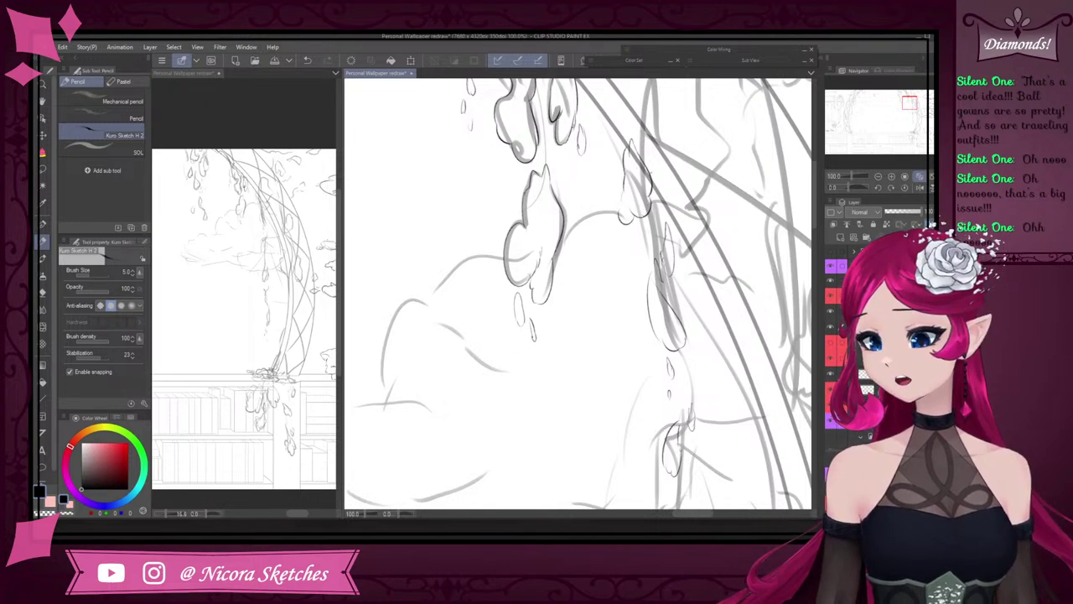
# - Erase and refine the tip of the small two-lobed leaf by the arch beam, and ink a tiny droplet beside it
pyautogui.scroll(3, 620, 142)
pyautogui.moveTo(607, 252)
pyautogui.mouseDown()
pyautogui.moveTo(640, 209)
pyautogui.moveTo(625, 158)
pyautogui.moveTo(614, 207)
pyautogui.moveTo(627, 161)
pyautogui.mouseUp()
pyautogui.scroll(-12, 627, 163)
pyautogui.press('e')
pyautogui.scroll(13, 626, 159)
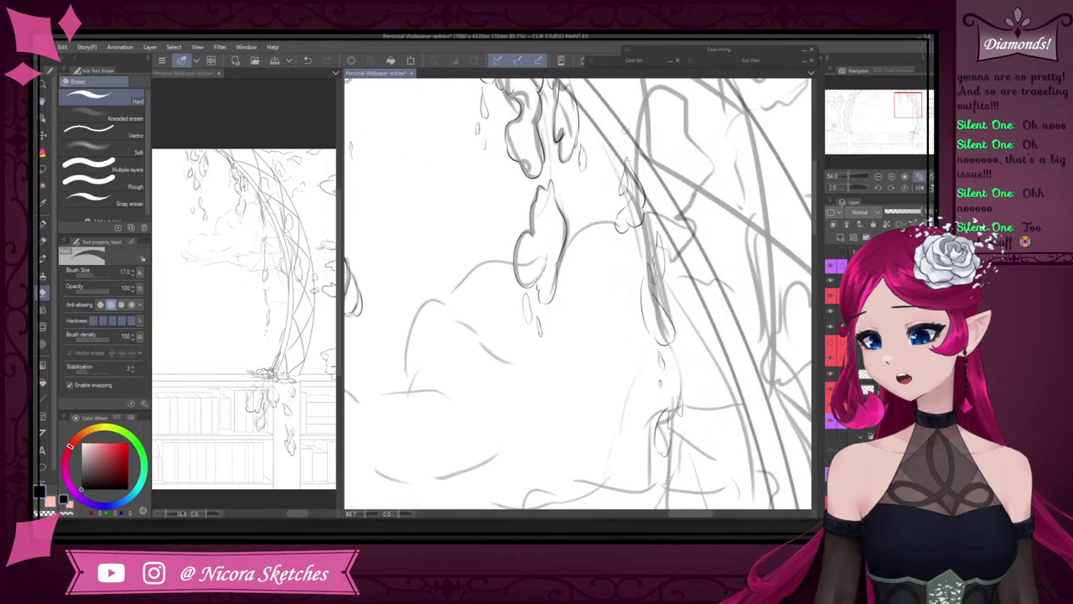
pyautogui.moveTo(624, 156); pyautogui.dragTo(629, 188)
pyautogui.click(43, 241)
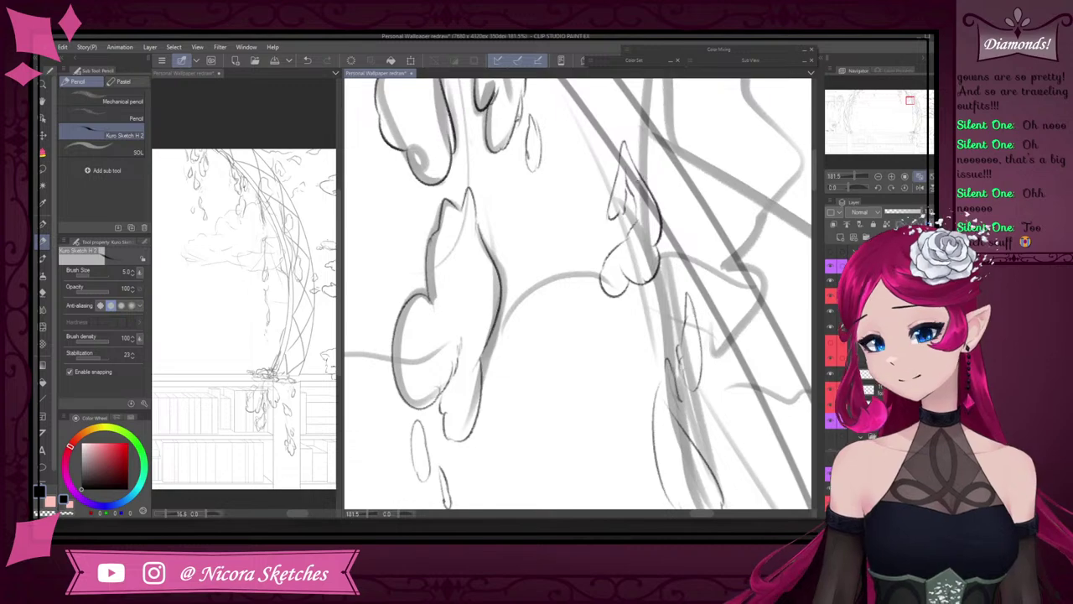
pyautogui.moveTo(603, 223)
pyautogui.mouseDown()
pyautogui.moveTo(680, 208)
pyautogui.moveTo(652, 195)
pyautogui.moveTo(645, 230)
pyautogui.mouseUp()
pyautogui.scroll(-5, 659, 252)
pyautogui.scroll(3, 652, 196)
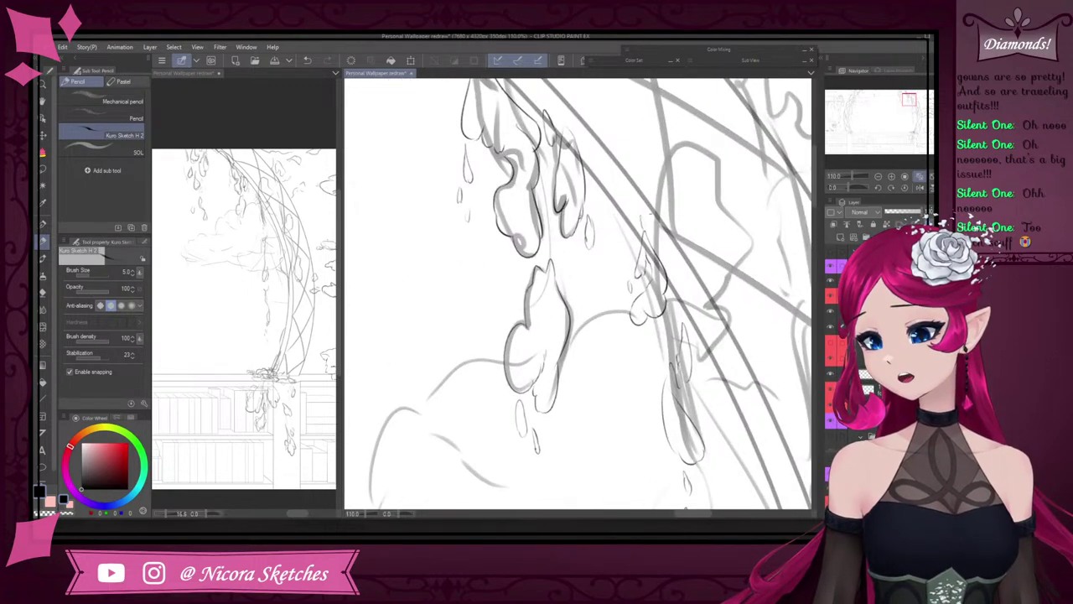
# - Ink a chain of small leaf edges along the arch beam's curve above the two-lobed leaf, replacing the rejected first stroke
pyautogui.moveTo(643, 187); pyautogui.dragTo(636, 202)
pyautogui.hotkey('ctrl', 'z')
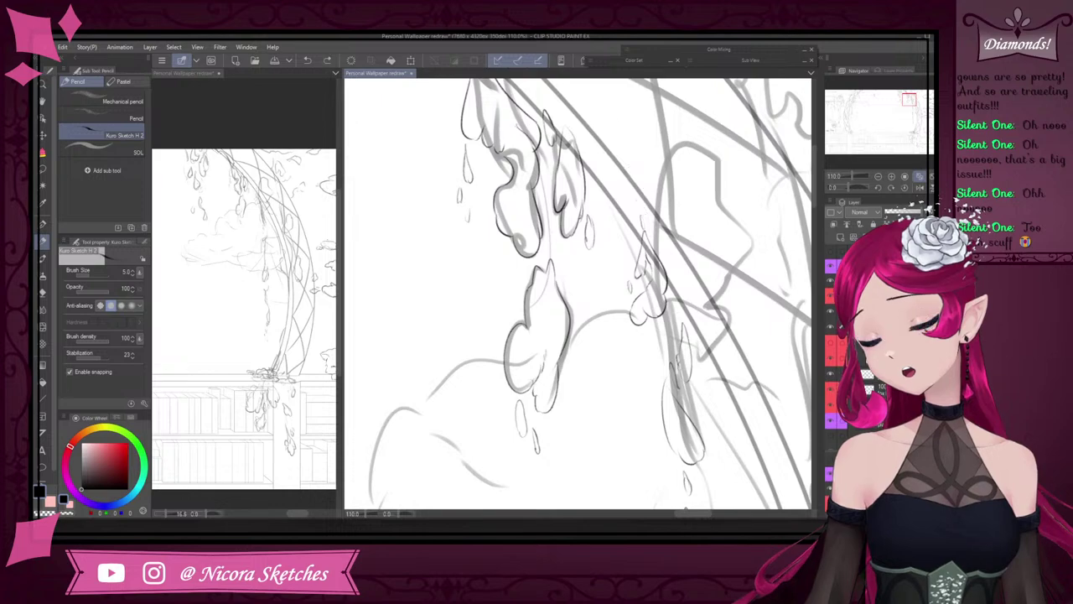
pyautogui.moveTo(617, 152); pyautogui.dragTo(642, 211)
pyautogui.moveTo(619, 162); pyautogui.dragTo(631, 186)
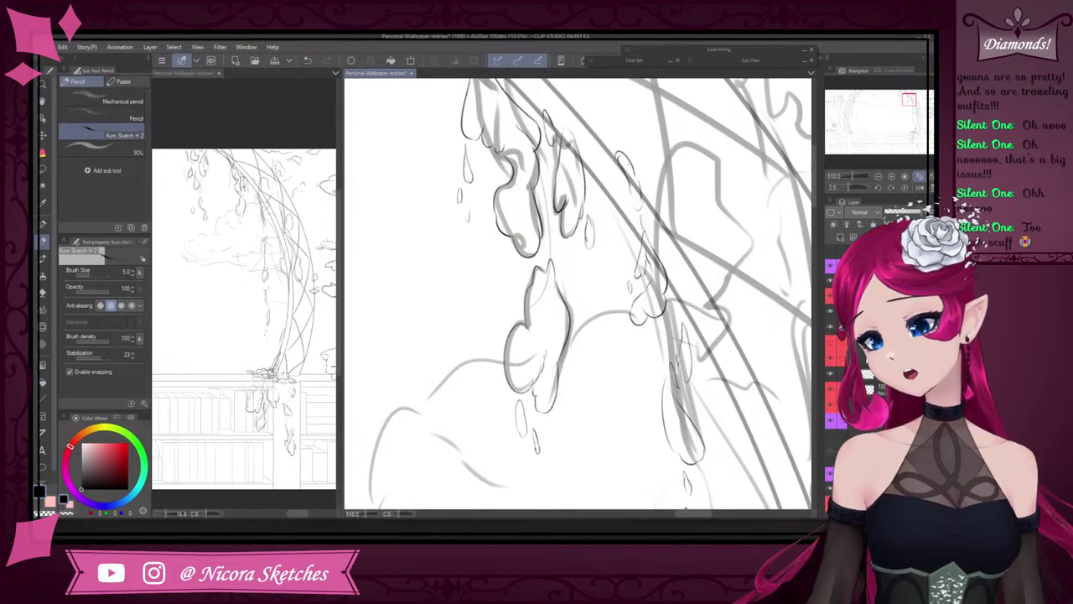
pyautogui.scroll(-10, 700, 295)
pyautogui.scroll(7, 700, 295)
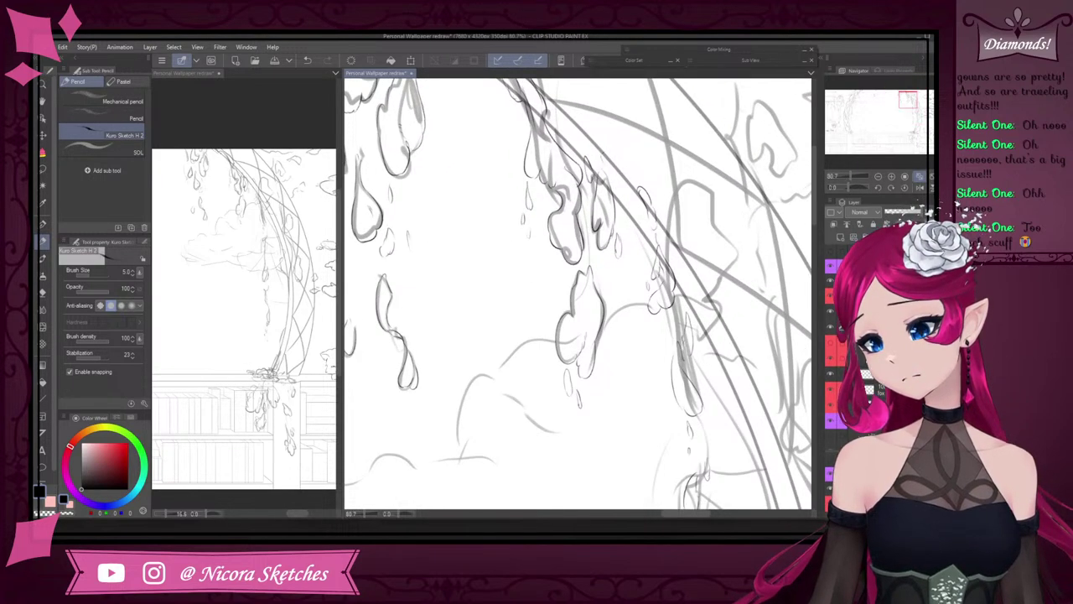
pyautogui.moveTo(602, 153)
pyautogui.mouseDown()
pyautogui.moveTo(632, 183)
pyautogui.moveTo(619, 173)
pyautogui.mouseUp()
pyautogui.moveTo(575, 124); pyautogui.dragTo(588, 145)
pyautogui.moveTo(564, 109); pyautogui.dragTo(599, 148)
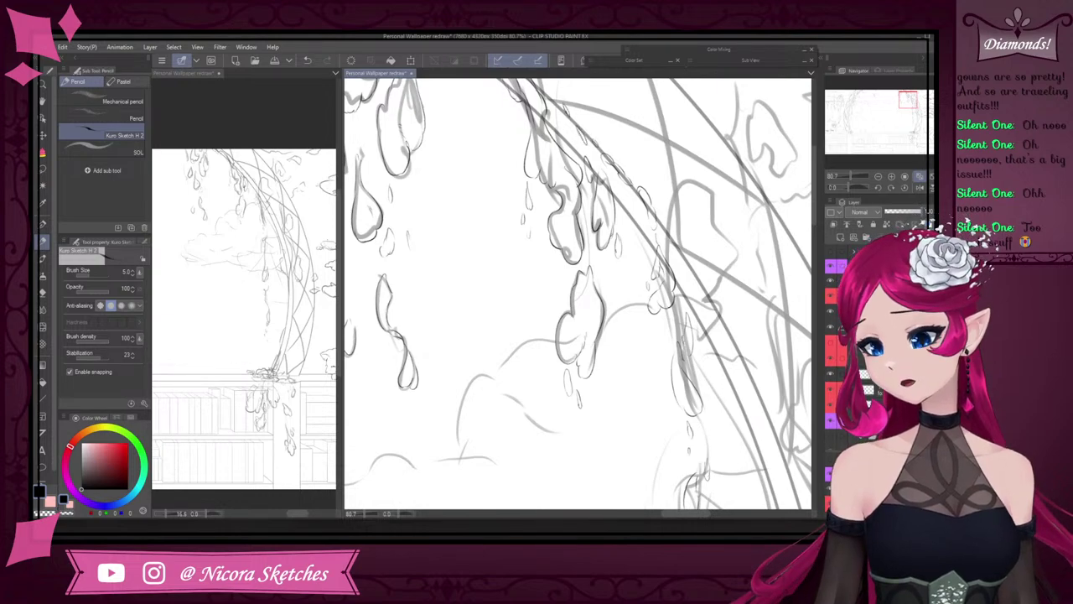
pyautogui.moveTo(629, 196); pyautogui.dragTo(632, 207)
pyautogui.scroll(-5, 663, 257)
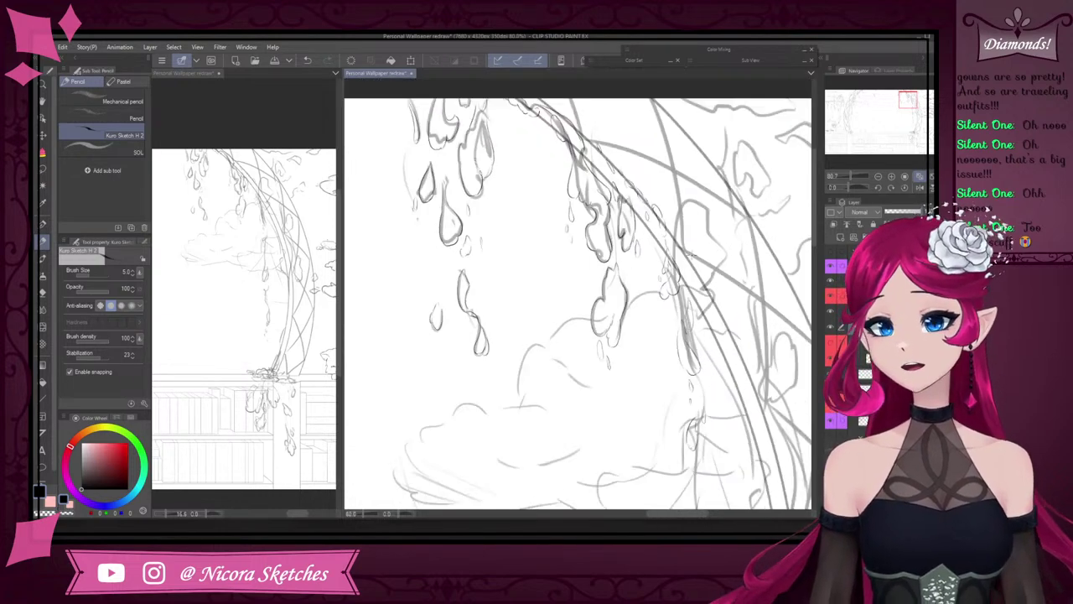
pyautogui.scroll(6, 584, 167)
pyautogui.scroll(-8, 598, 186)
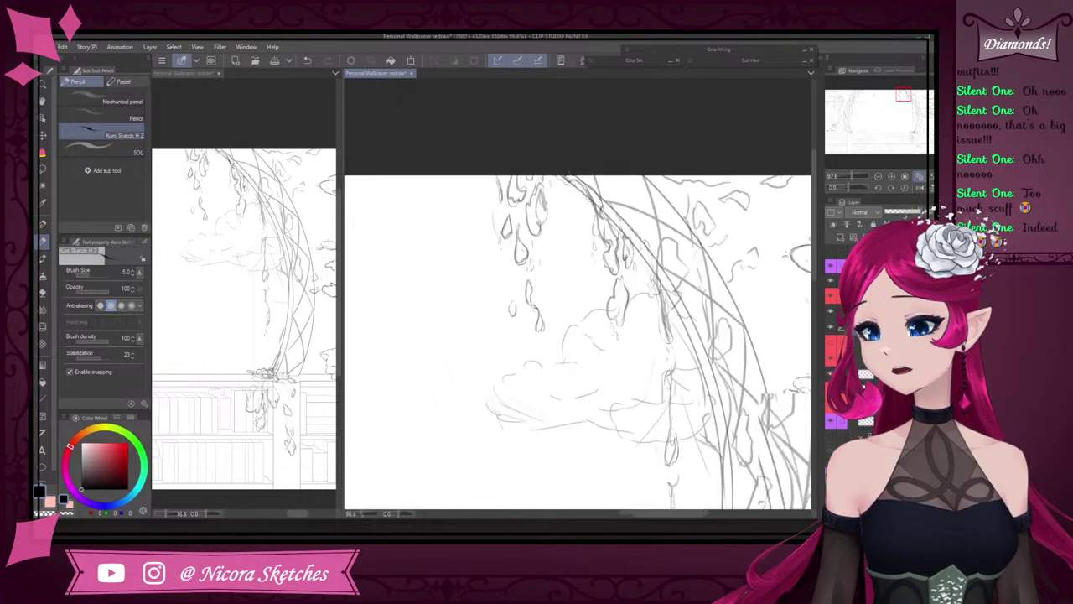
pyautogui.scroll(1, 568, 347)
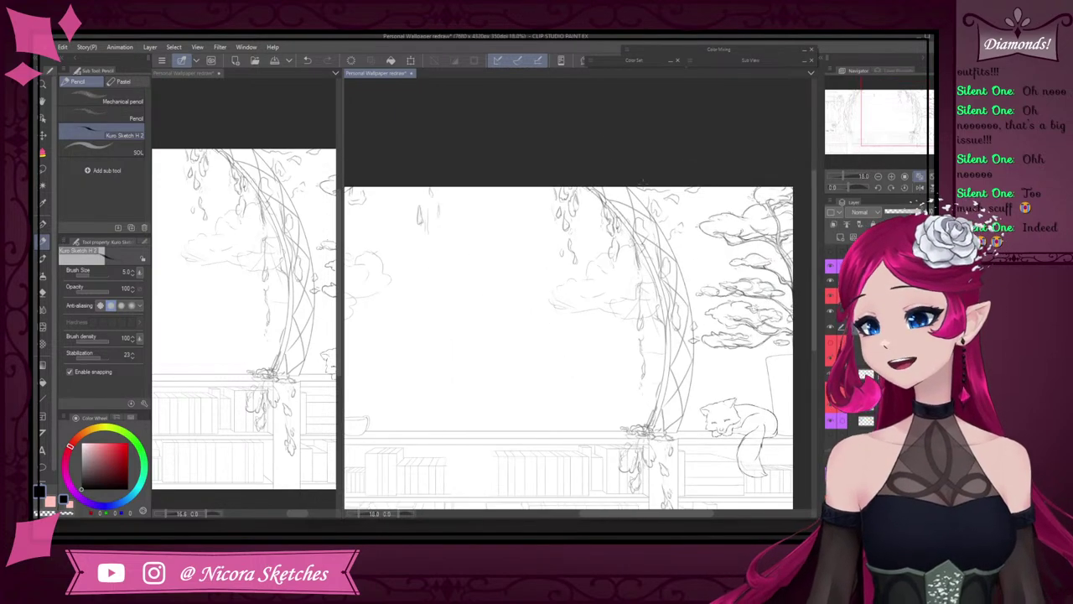
pyautogui.scroll(4, 647, 252)
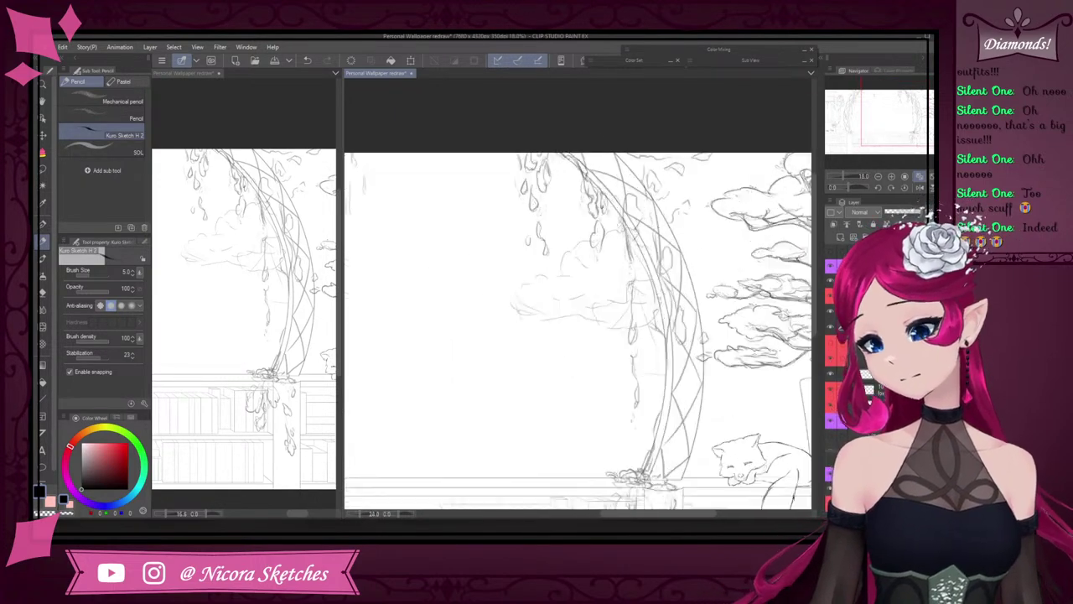
pyautogui.scroll(-3, 647, 253)
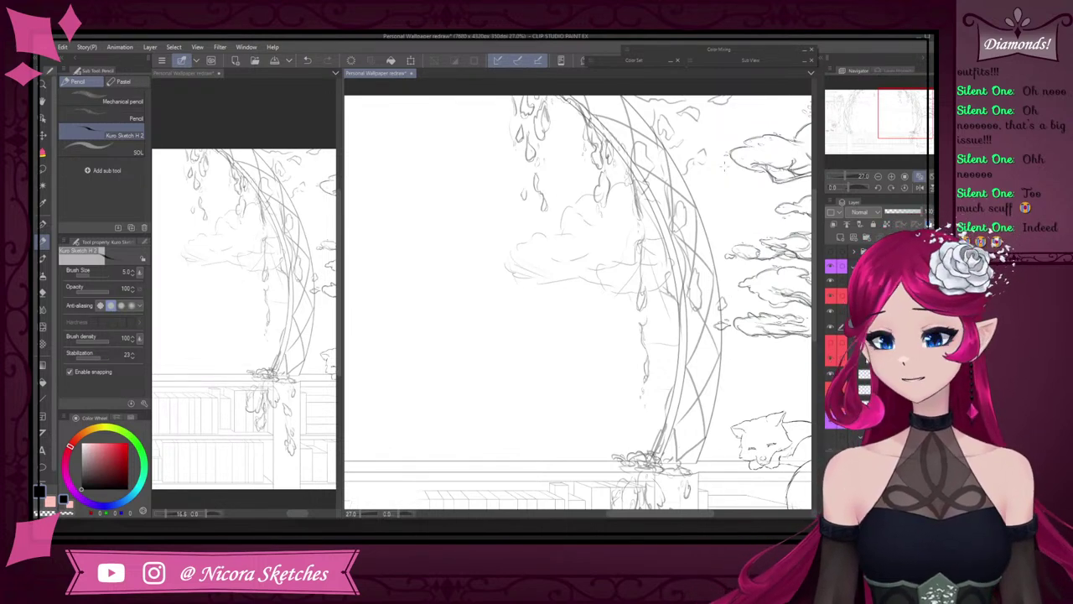
# - Ink the outline of the large elongated leaf between the arch's crossing beams, discarding the stray strokes beside it
pyautogui.scroll(8, 695, 267)
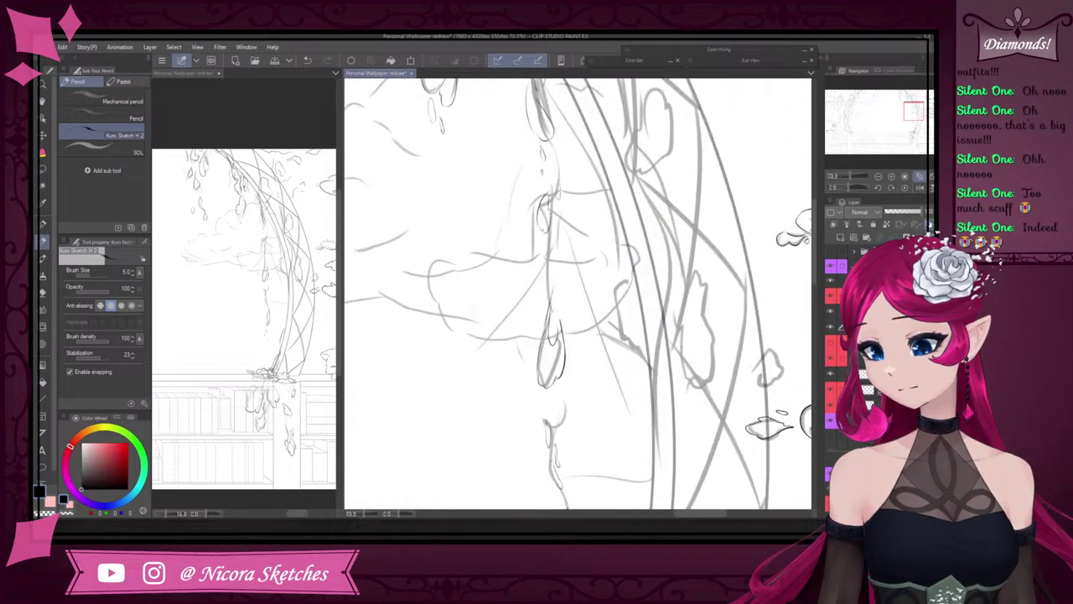
pyautogui.scroll(2, 679, 323)
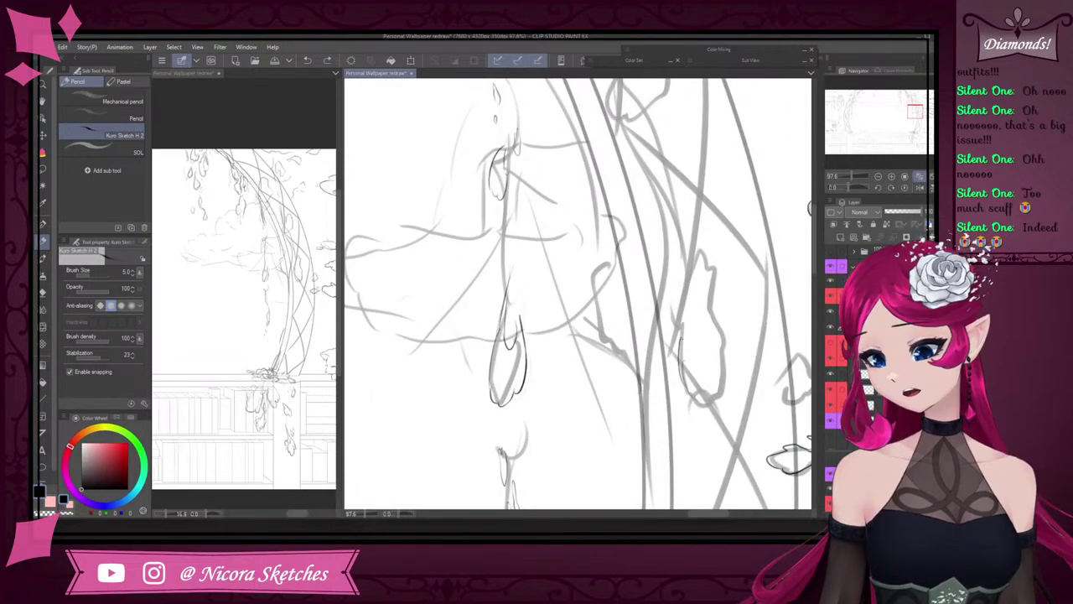
pyautogui.moveTo(680, 329)
pyautogui.mouseDown()
pyautogui.moveTo(668, 302)
pyautogui.moveTo(714, 312)
pyautogui.moveTo(726, 355)
pyautogui.moveTo(705, 405)
pyautogui.mouseUp()
pyautogui.hotkey('ctrl', 'z')
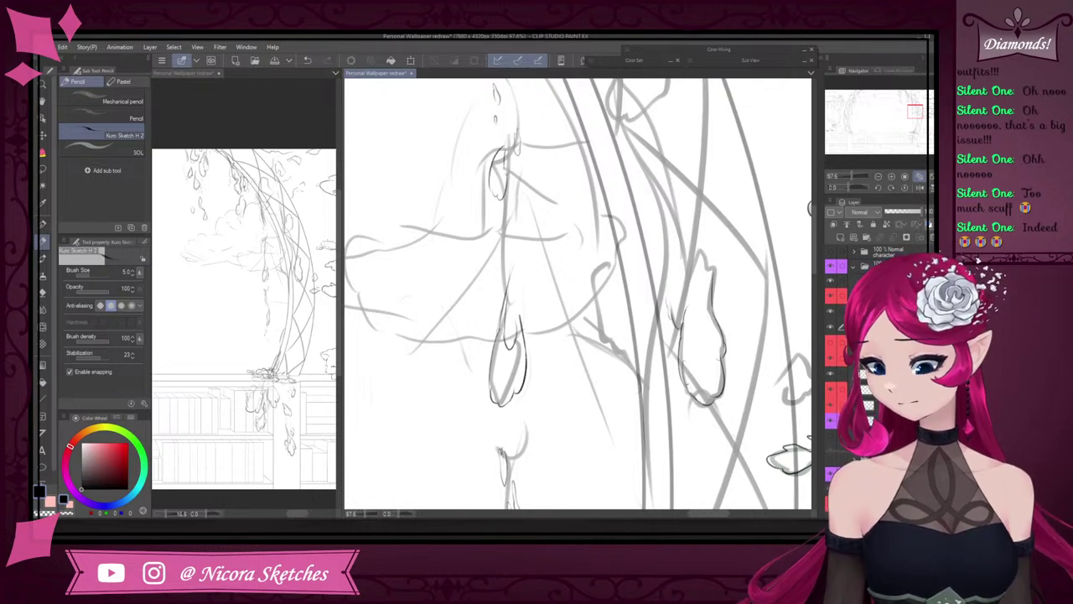
pyautogui.moveTo(668, 374)
pyautogui.mouseDown()
pyautogui.moveTo(664, 423)
pyautogui.moveTo(675, 400)
pyautogui.moveTo(669, 372)
pyautogui.mouseUp()
pyautogui.hotkey('ctrl', 'z')
pyautogui.hotkey('ctrl', 'z')
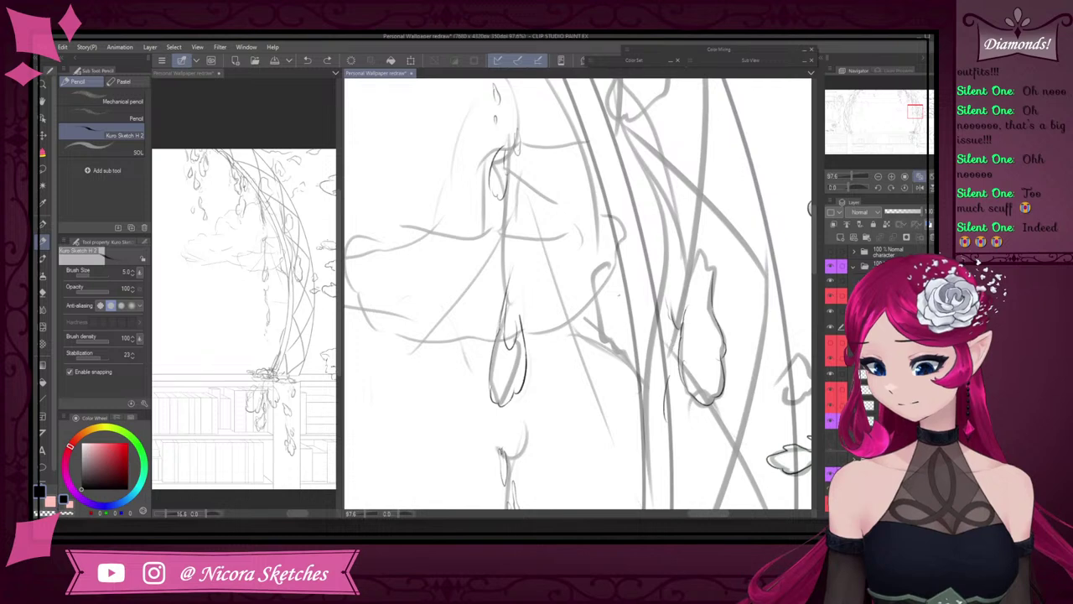
pyautogui.hotkey('ctrl', 'z')
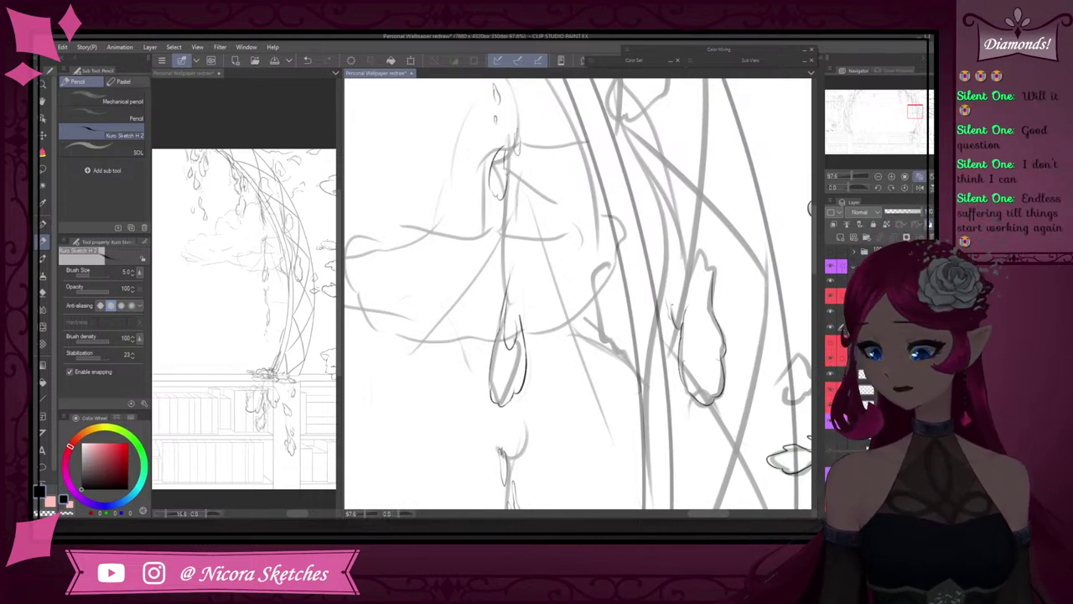
# - Ink a slender pointed leaf tucked behind the large elongated leaf and connect its tip to that leaf's upper edge
pyautogui.moveTo(669, 273); pyautogui.dragTo(678, 232)
pyautogui.moveTo(706, 271)
pyautogui.mouseDown()
pyautogui.moveTo(713, 263)
pyautogui.moveTo(682, 246)
pyautogui.moveTo(689, 269)
pyautogui.mouseUp()
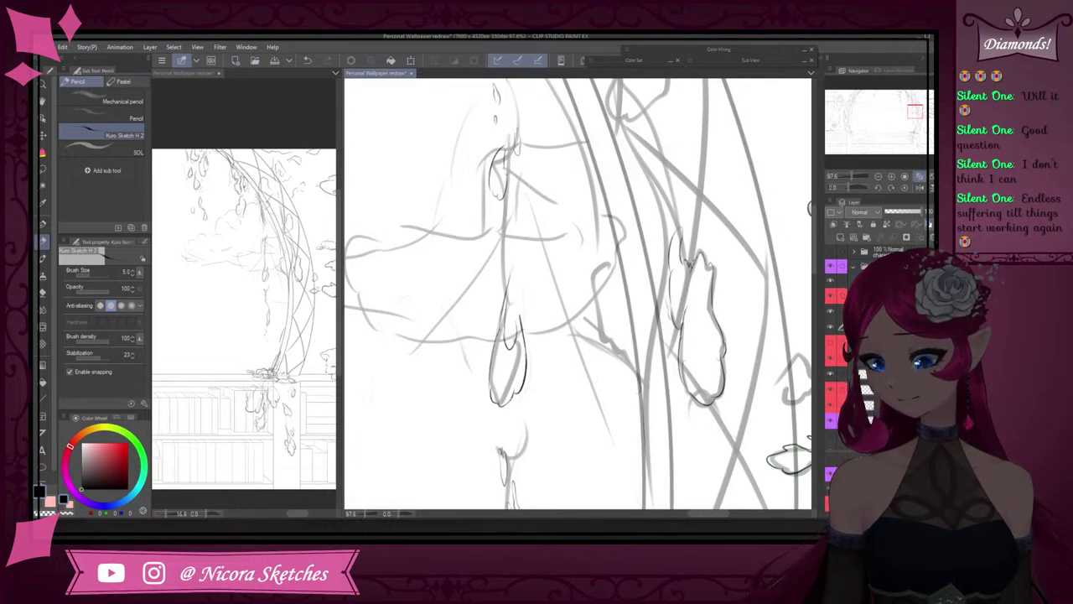
pyautogui.scroll(-3, 710, 248)
pyautogui.scroll(4, 710, 246)
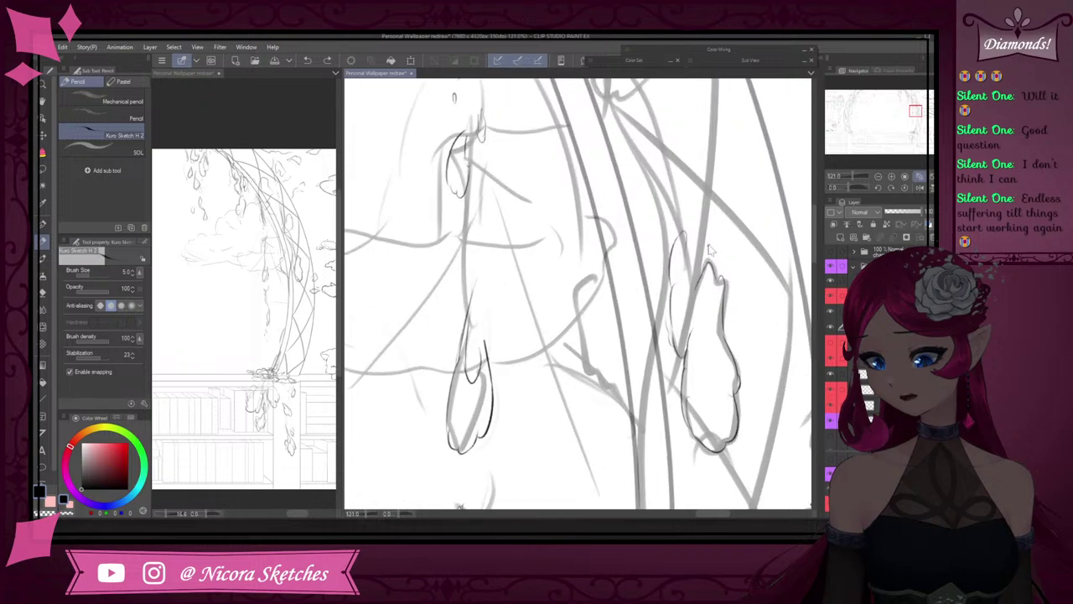
pyautogui.hotkey('ctrl', 'z')
pyautogui.hotkey('ctrl', 'z')
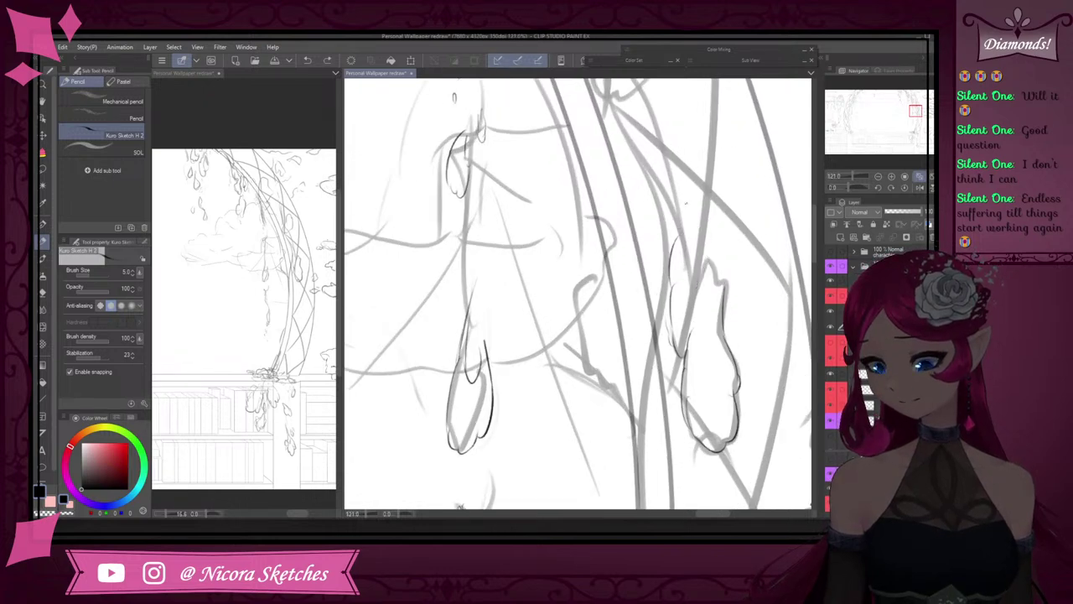
pyautogui.moveTo(681, 196)
pyautogui.mouseDown()
pyautogui.moveTo(677, 238)
pyautogui.moveTo(691, 238)
pyautogui.mouseUp()
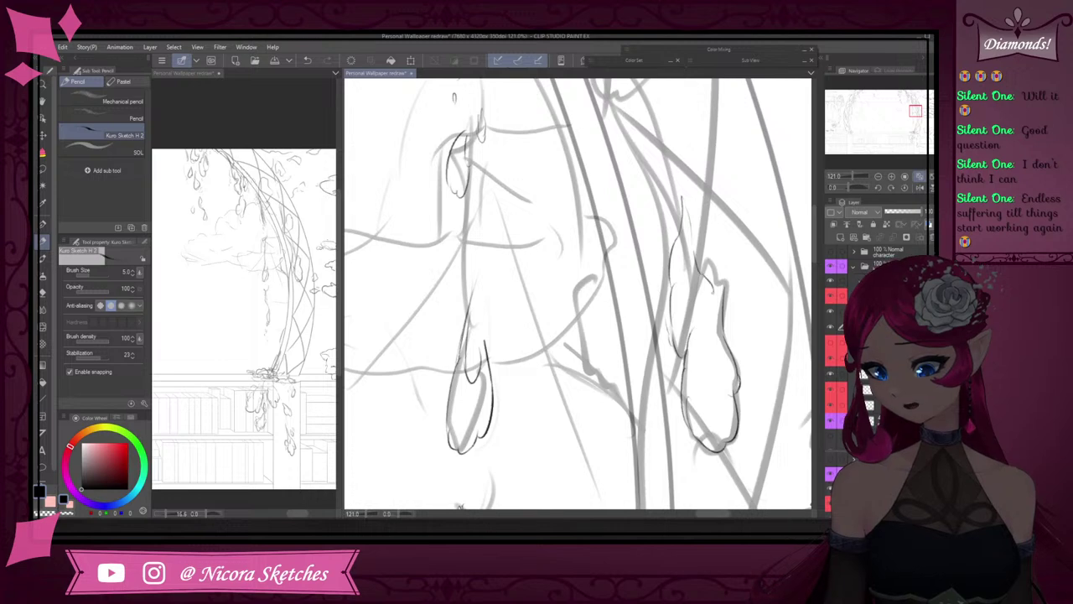
pyautogui.moveTo(713, 291)
pyautogui.mouseDown()
pyautogui.moveTo(722, 313)
pyautogui.moveTo(719, 298)
pyautogui.mouseUp()
# - Ink a narrow droplet leaf over the arch beam beside the large leaf, with a smaller droplet below it
pyautogui.scroll(-4, 721, 293)
pyautogui.scroll(6, 694, 358)
pyautogui.moveTo(663, 340)
pyautogui.mouseDown()
pyautogui.moveTo(658, 421)
pyautogui.moveTo(673, 412)
pyautogui.moveTo(678, 342)
pyautogui.mouseUp()
pyautogui.hotkey('ctrl', 'z')
pyautogui.moveTo(672, 416); pyautogui.dragTo(673, 343)
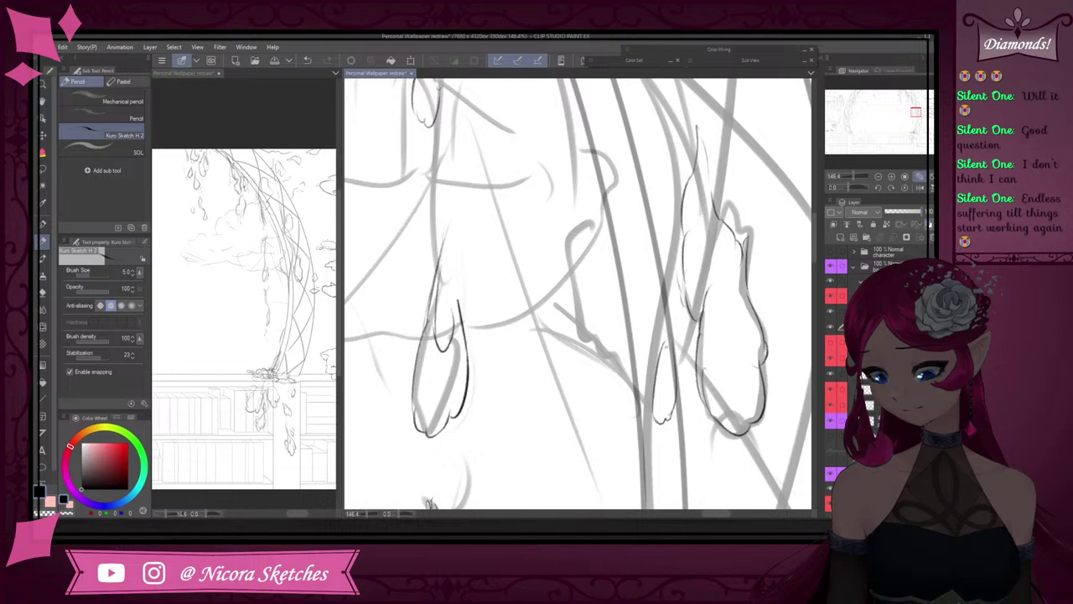
pyautogui.scroll(-2, 676, 386)
pyautogui.scroll(2, 667, 470)
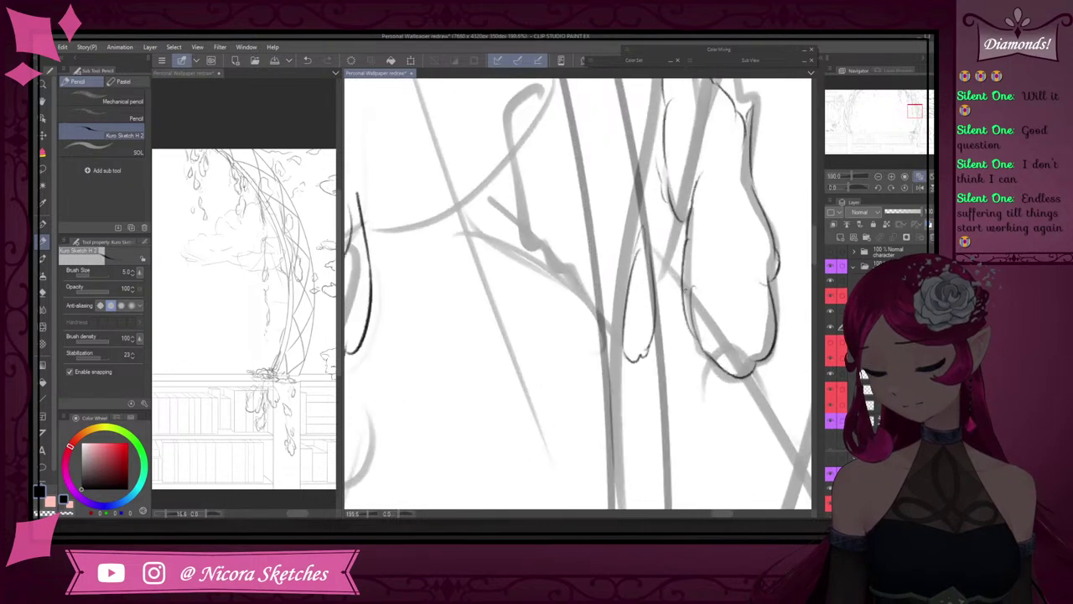
pyautogui.moveTo(663, 368)
pyautogui.mouseDown()
pyautogui.moveTo(675, 429)
pyautogui.moveTo(654, 415)
pyautogui.mouseUp()
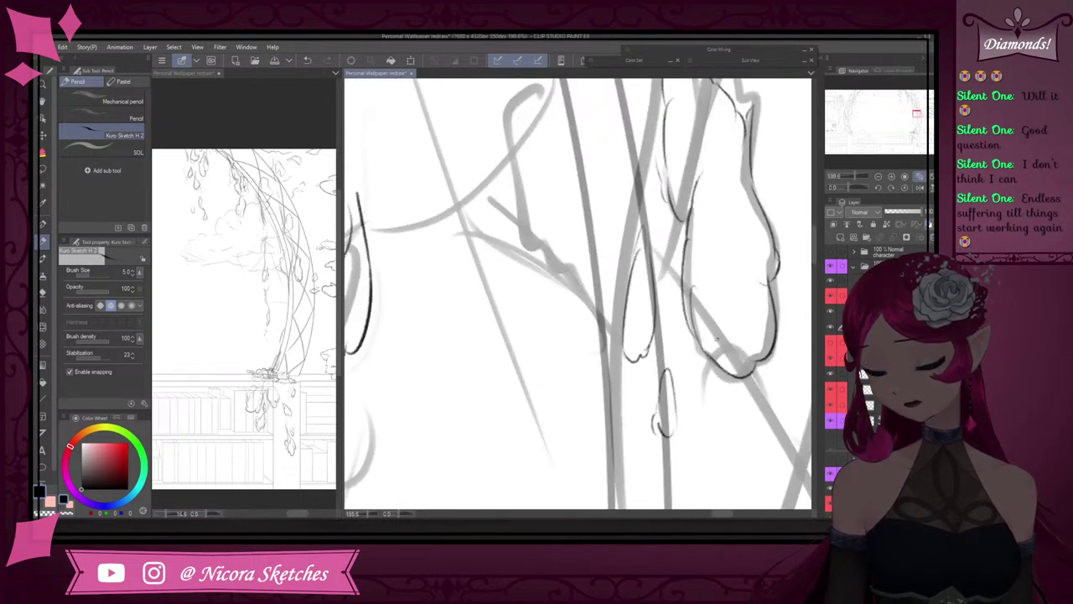
# - Ink the wavy leaf at the canvas's upper edge outside the arch and the small droplet near its end
pyautogui.scroll(-3, 689, 356)
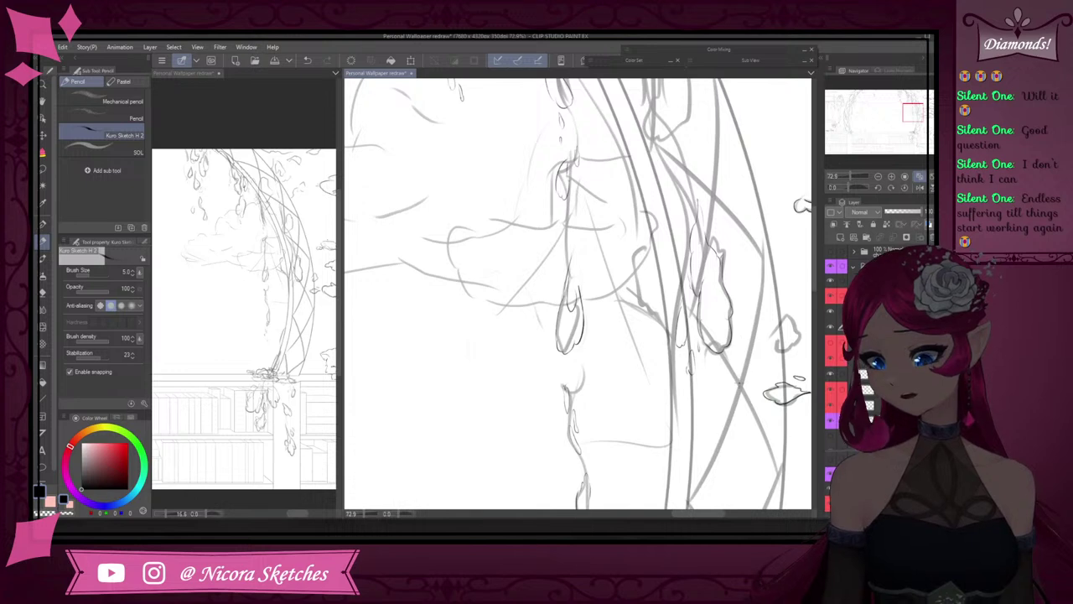
pyautogui.scroll(-9, 737, 378)
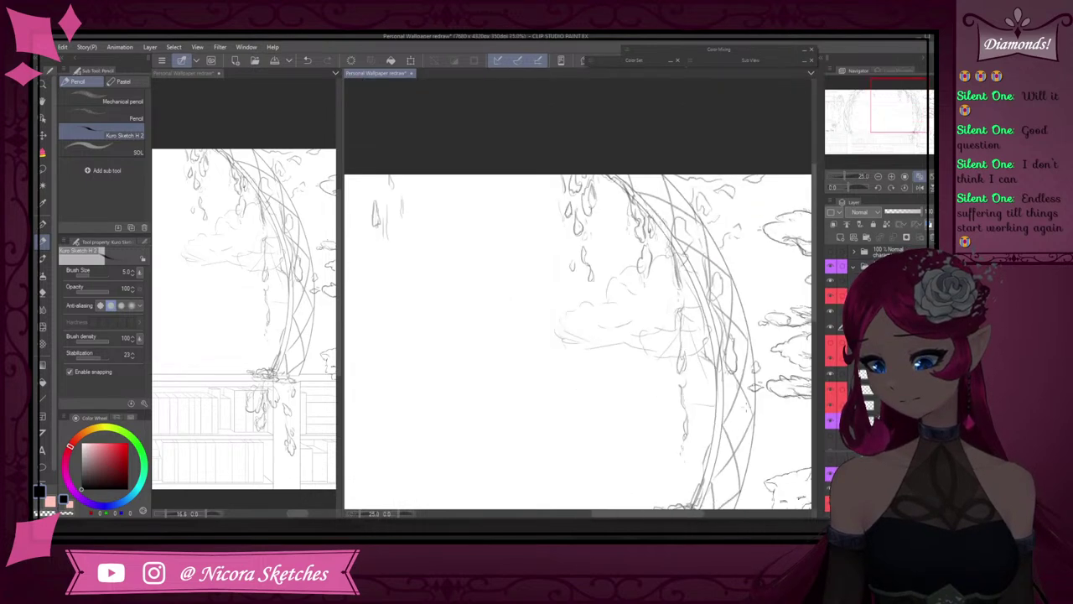
pyautogui.scroll(-1, 737, 378)
pyautogui.scroll(3, 761, 300)
pyautogui.scroll(-1, 739, 345)
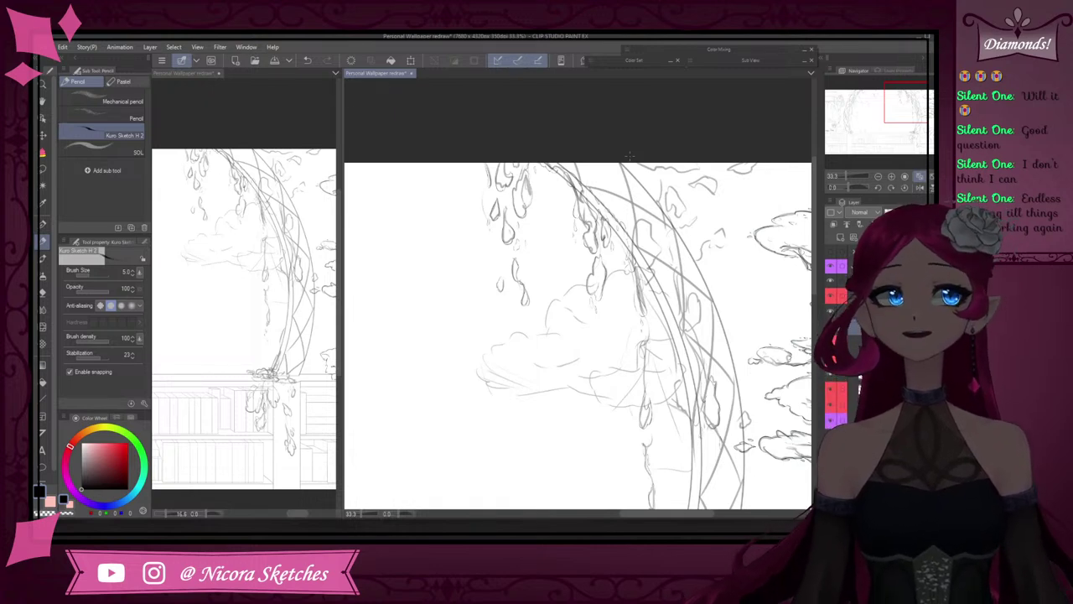
pyautogui.scroll(2, 634, 148)
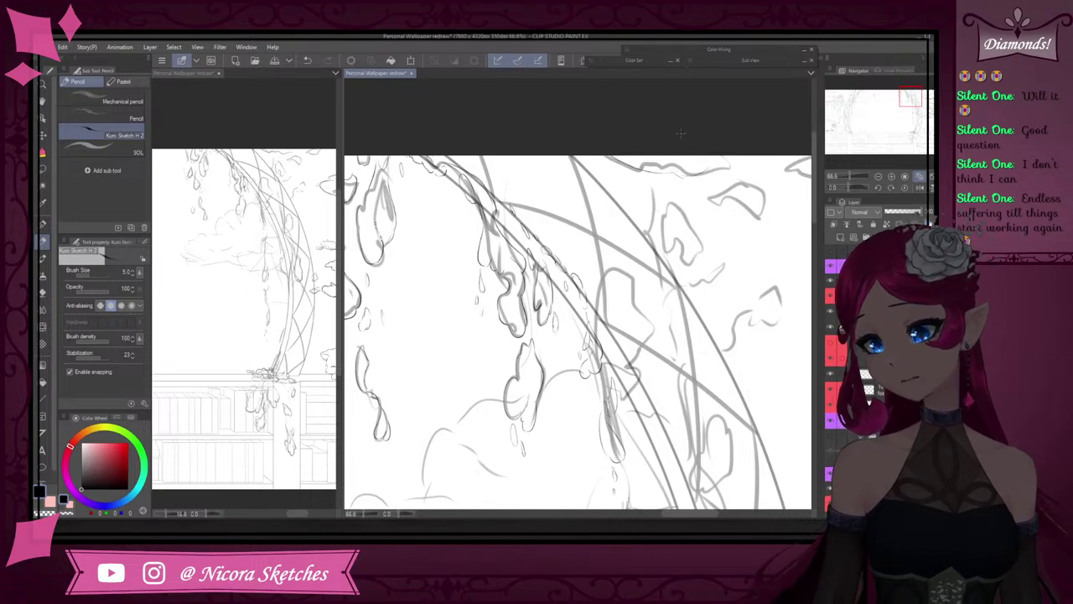
pyautogui.scroll(1, 662, 124)
pyautogui.scroll(4, 662, 124)
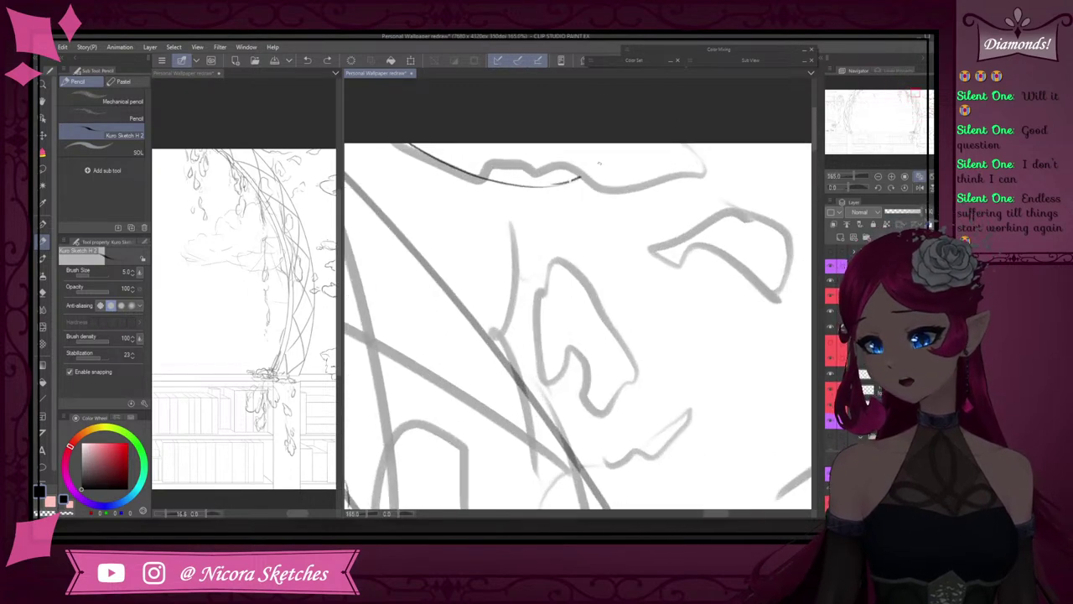
pyautogui.moveTo(602, 178)
pyautogui.mouseDown()
pyautogui.moveTo(625, 189)
pyautogui.moveTo(689, 172)
pyautogui.moveTo(678, 146)
pyautogui.moveTo(739, 183)
pyautogui.moveTo(710, 167)
pyautogui.mouseUp()
# - Ink the second, two-part leaf cut off by the canvas's upper edge, redoing the rejected contour strokes
pyautogui.scroll(-6, 671, 176)
pyautogui.scroll(6, 769, 159)
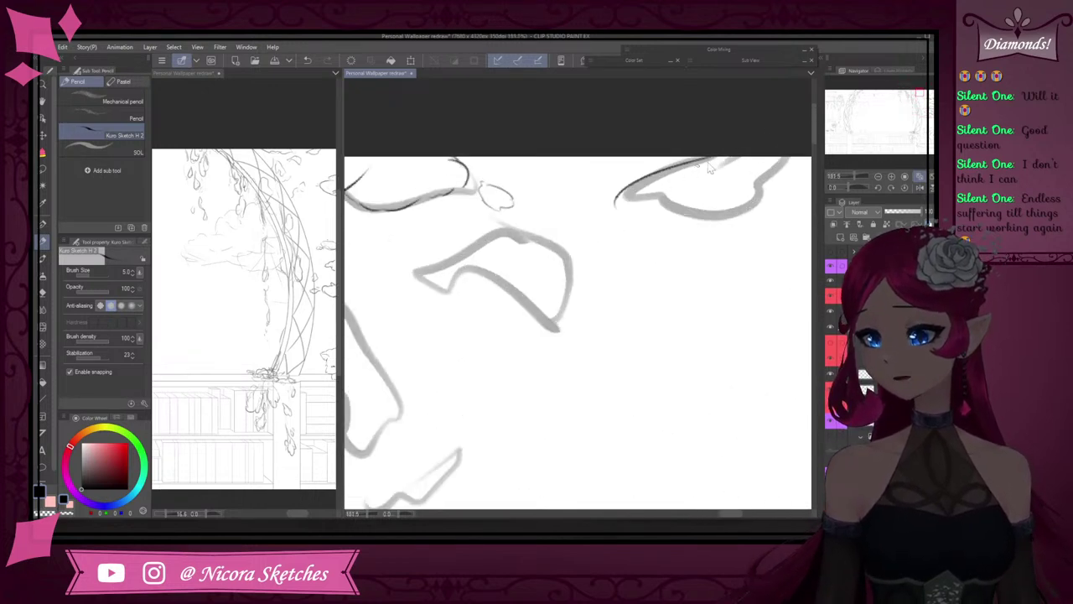
pyautogui.hotkey('ctrl', 'z')
pyautogui.moveTo(715, 157)
pyautogui.mouseDown()
pyautogui.moveTo(627, 199)
pyautogui.moveTo(664, 198)
pyautogui.moveTo(690, 180)
pyautogui.moveTo(660, 196)
pyautogui.moveTo(741, 214)
pyautogui.moveTo(765, 191)
pyautogui.moveTo(761, 172)
pyautogui.moveTo(788, 158)
pyautogui.mouseUp()
pyautogui.hotkey('ctrl', 'z')
pyautogui.hotkey('ctrl', 'z')
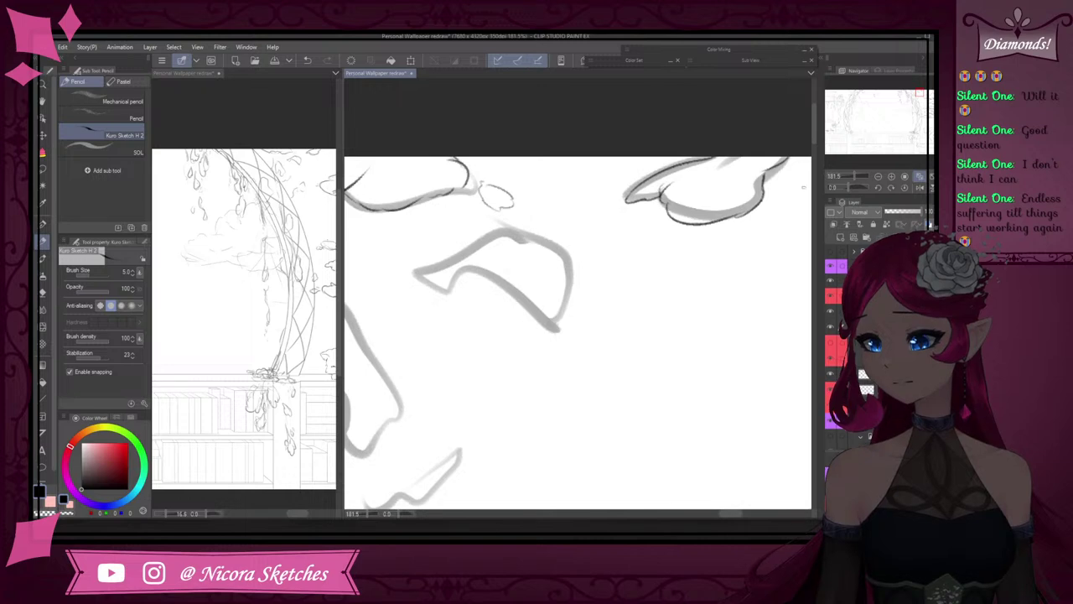
pyautogui.scroll(-3, 748, 231)
pyautogui.scroll(2, 746, 254)
pyautogui.scroll(-2, 746, 253)
pyautogui.scroll(2, 729, 243)
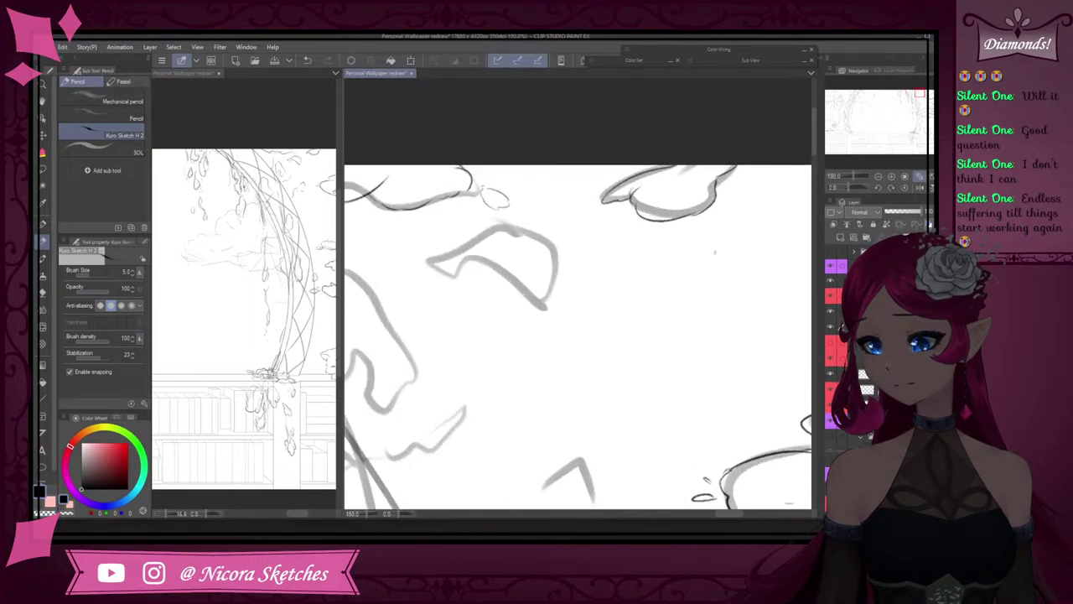
pyautogui.scroll(-4, 697, 251)
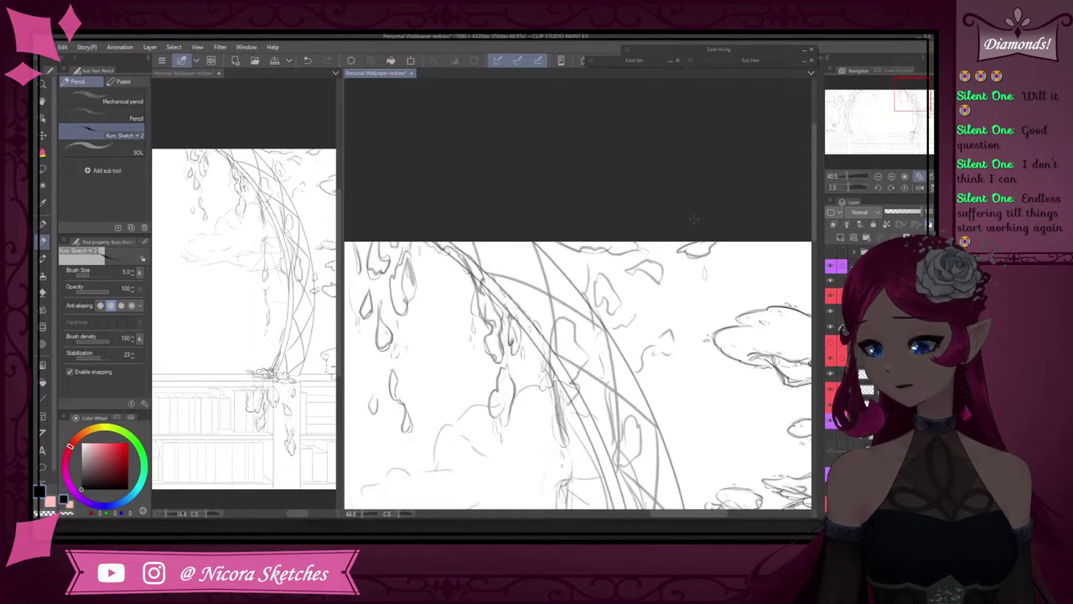
pyautogui.scroll(5, 694, 219)
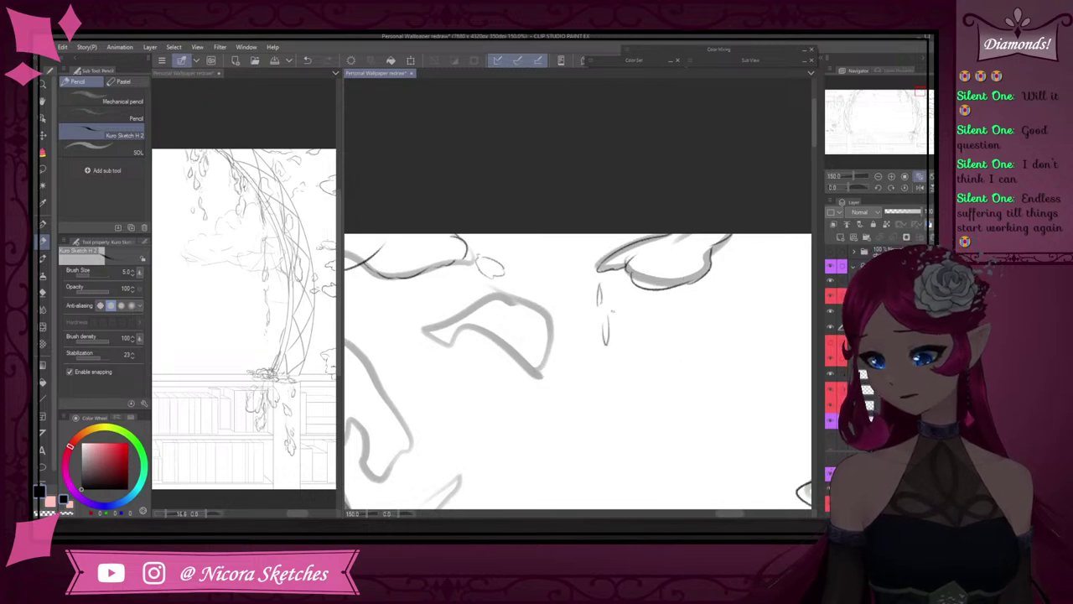
pyautogui.scroll(-5, 616, 332)
pyautogui.scroll(5, 621, 331)
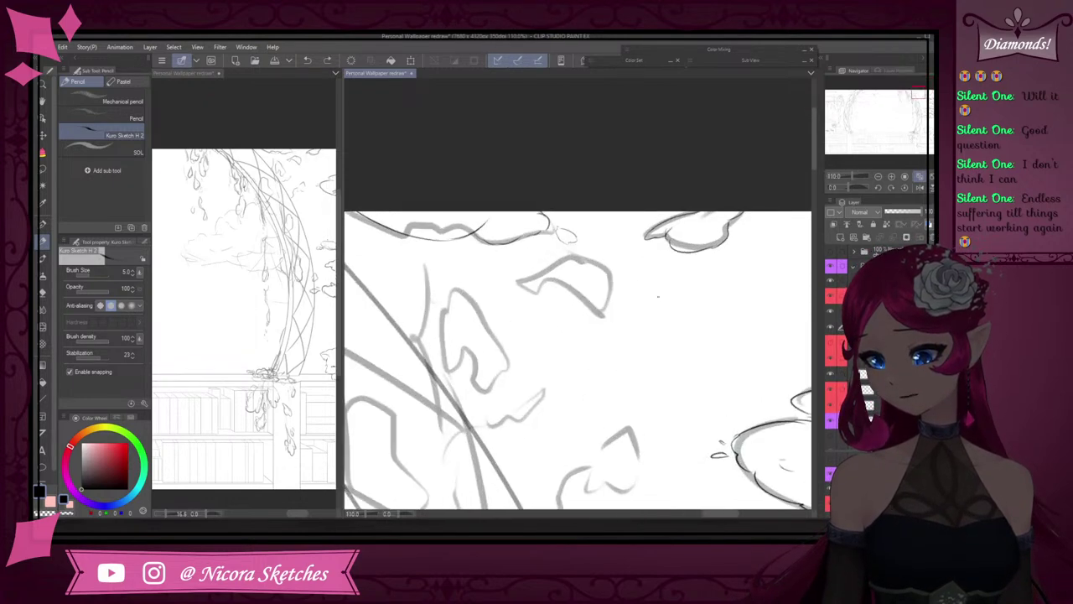
# - Ink the curved, hooked leaf below the wavy leaf at the canvas's upper edge, redoing the rejected contour strokes
pyautogui.scroll(1, 523, 309)
pyautogui.moveTo(477, 270)
pyautogui.mouseDown()
pyautogui.moveTo(480, 254)
pyautogui.moveTo(594, 315)
pyautogui.mouseUp()
pyautogui.hotkey('ctrl', 'z')
pyautogui.moveTo(539, 272)
pyautogui.mouseDown()
pyautogui.moveTo(607, 313)
pyautogui.moveTo(621, 290)
pyautogui.moveTo(600, 191)
pyautogui.mouseUp()
pyautogui.hotkey('ctrl', 'z')
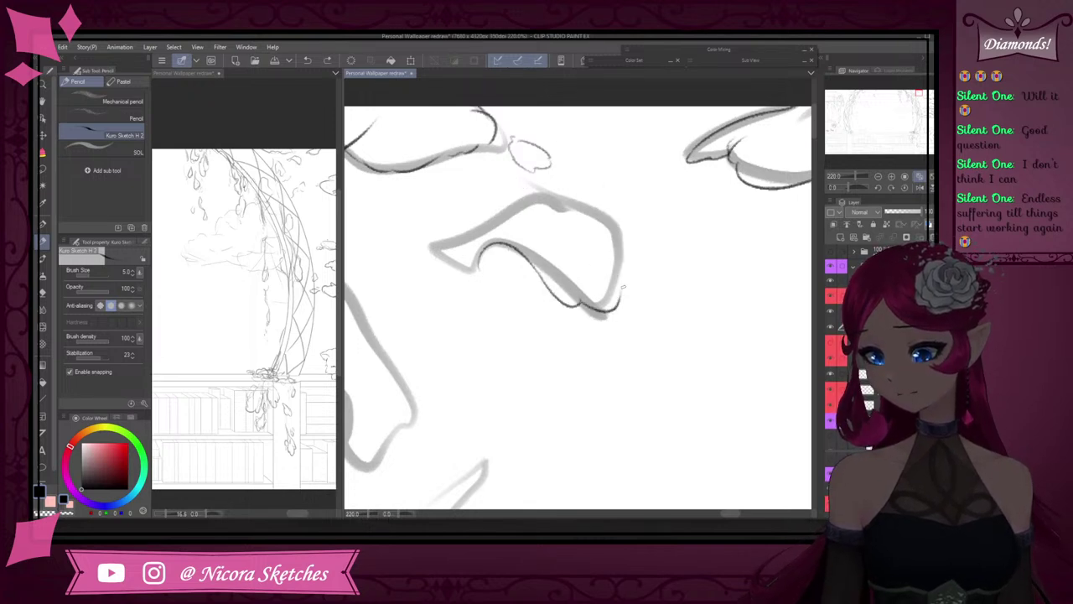
pyautogui.moveTo(623, 294)
pyautogui.mouseDown()
pyautogui.moveTo(597, 206)
pyautogui.moveTo(549, 196)
pyautogui.moveTo(437, 237)
pyautogui.moveTo(443, 254)
pyautogui.moveTo(513, 265)
pyautogui.mouseUp()
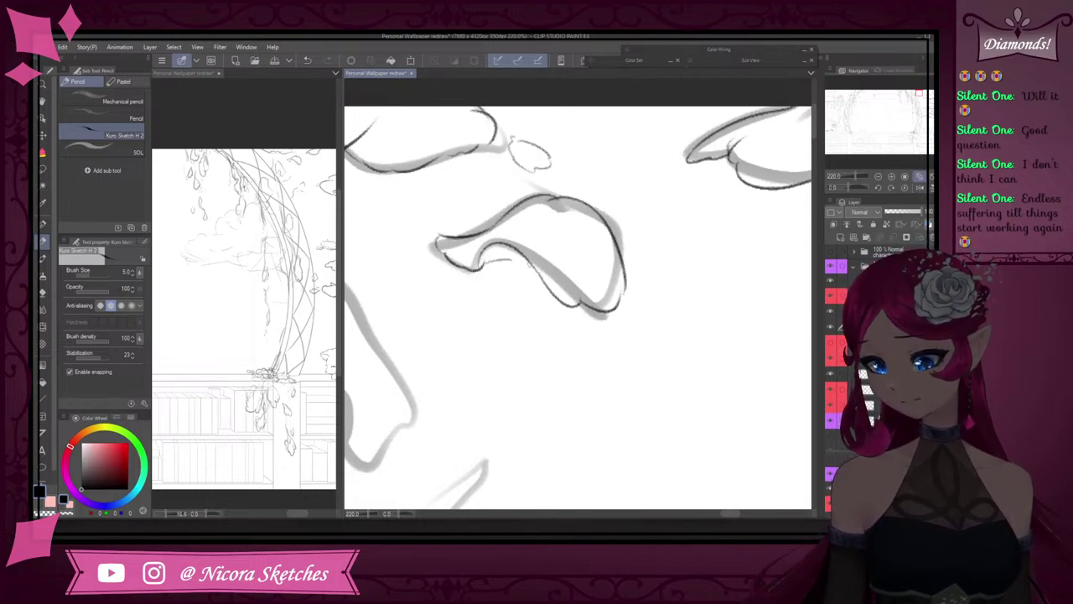
pyautogui.moveTo(434, 189)
pyautogui.mouseDown()
pyautogui.moveTo(441, 214)
pyautogui.moveTo(470, 223)
pyautogui.mouseUp()
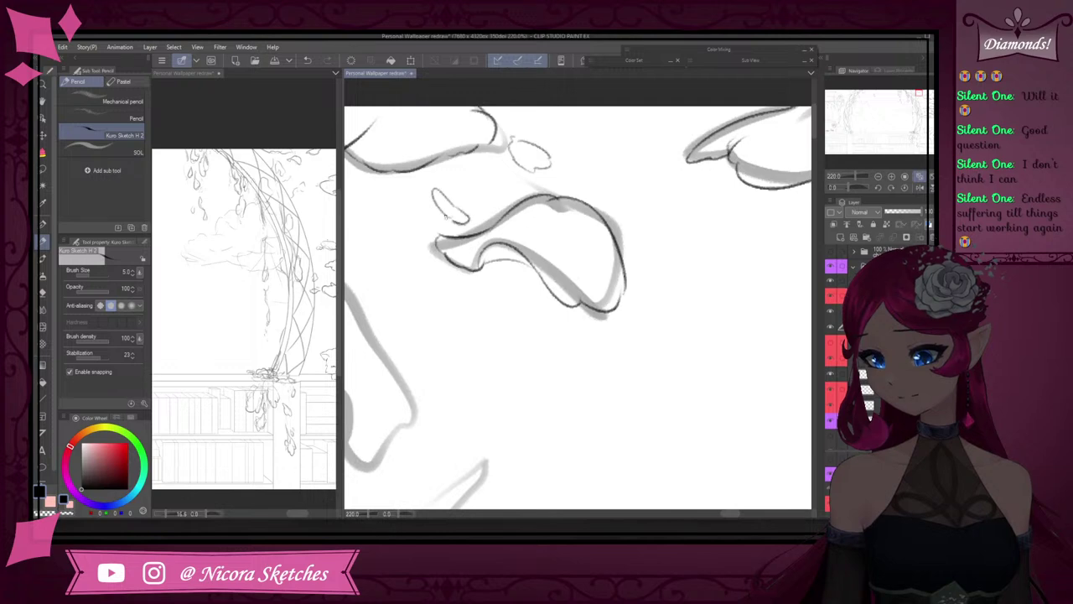
pyautogui.scroll(-8, 494, 178)
pyautogui.scroll(3, 478, 225)
pyautogui.hotkey('ctrl', 'z')
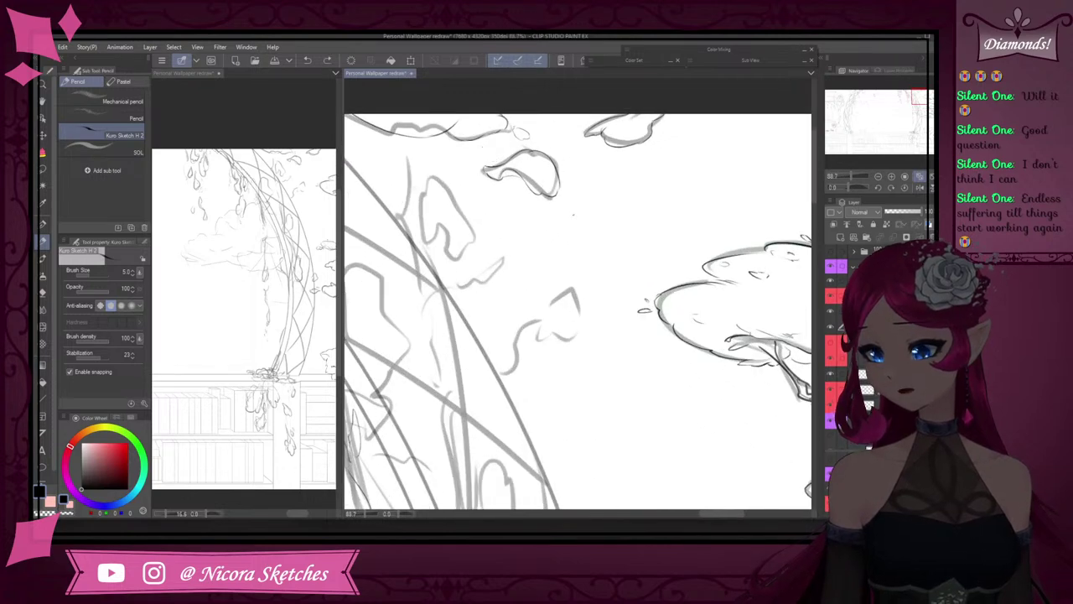
# - Ink a short trail of small droplets between the curved leaf and the two-part leaf at the canvas's upper edge
pyautogui.moveTo(590, 157)
pyautogui.mouseDown()
pyautogui.moveTo(575, 179)
pyautogui.moveTo(584, 162)
pyautogui.mouseUp()
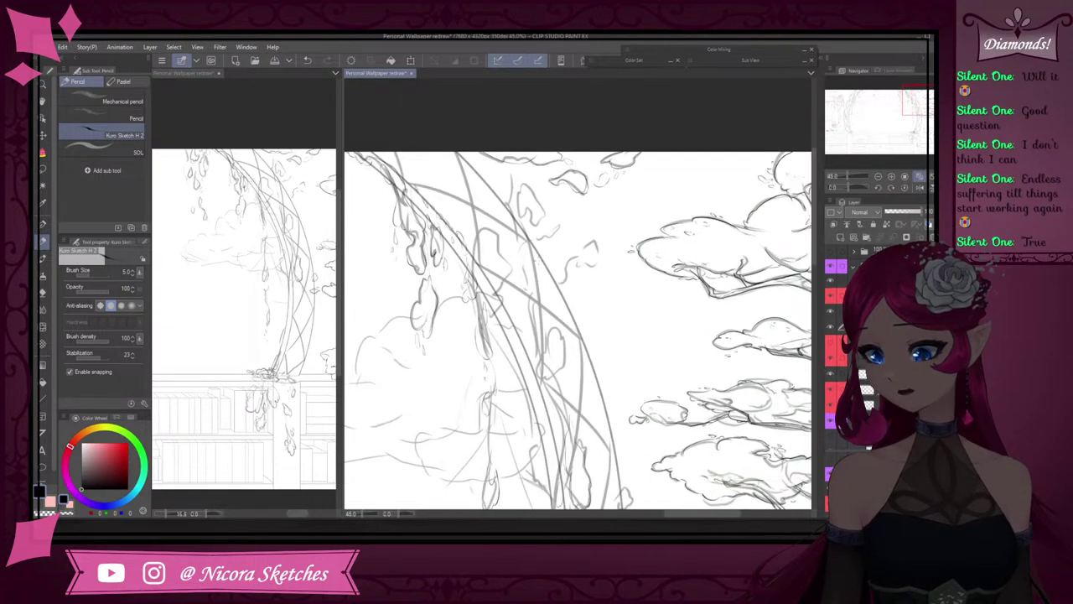
pyautogui.scroll(-5, 566, 191)
pyautogui.scroll(8, 560, 272)
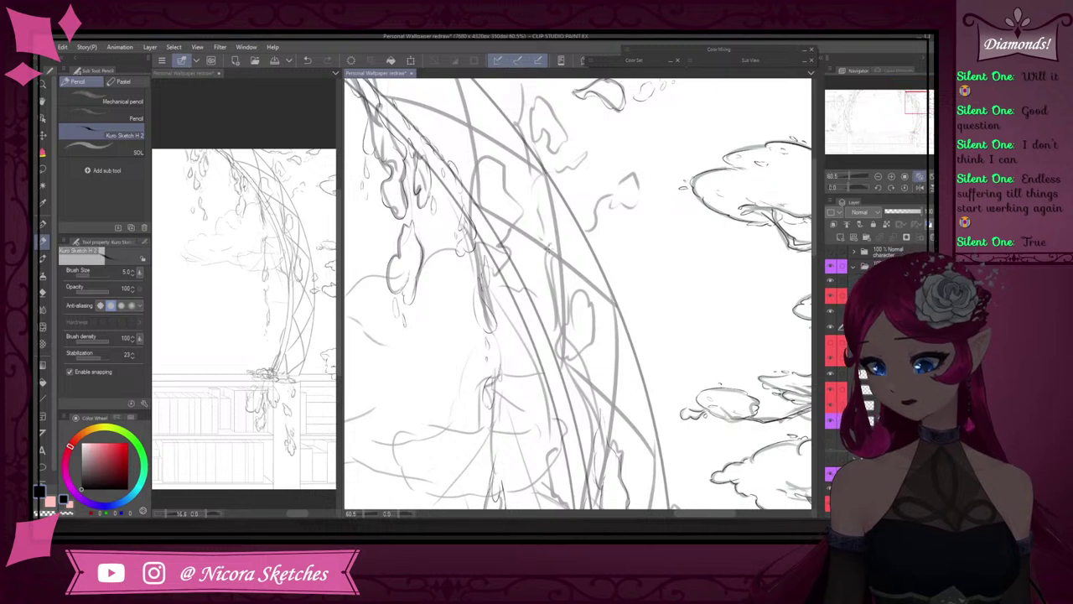
# - Ink narrow hanging droplets inside the arch's outer beam and a chain of elongated droplets running down along that beam
pyautogui.moveTo(552, 276); pyautogui.dragTo(557, 331)
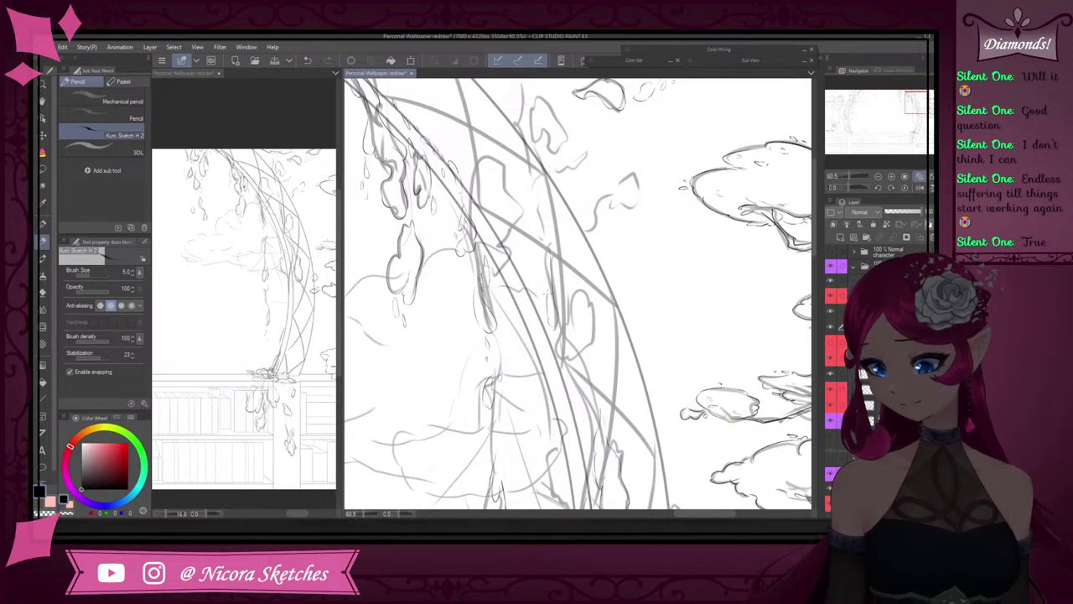
pyautogui.moveTo(549, 288)
pyautogui.mouseDown()
pyautogui.moveTo(548, 250)
pyautogui.moveTo(554, 260)
pyautogui.mouseUp()
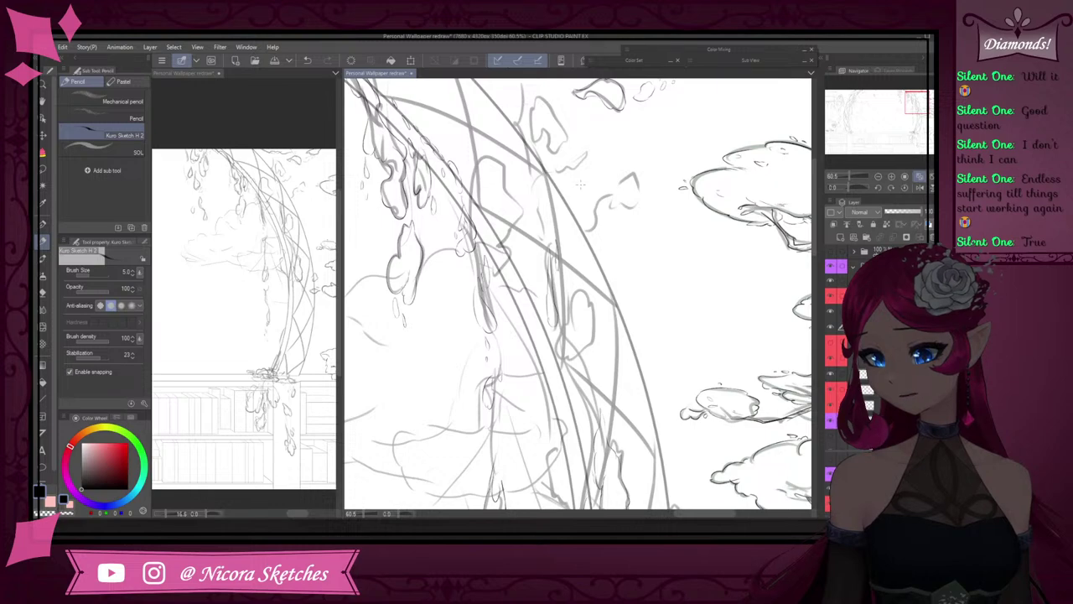
pyautogui.scroll(-3, 576, 162)
pyautogui.scroll(4, 545, 155)
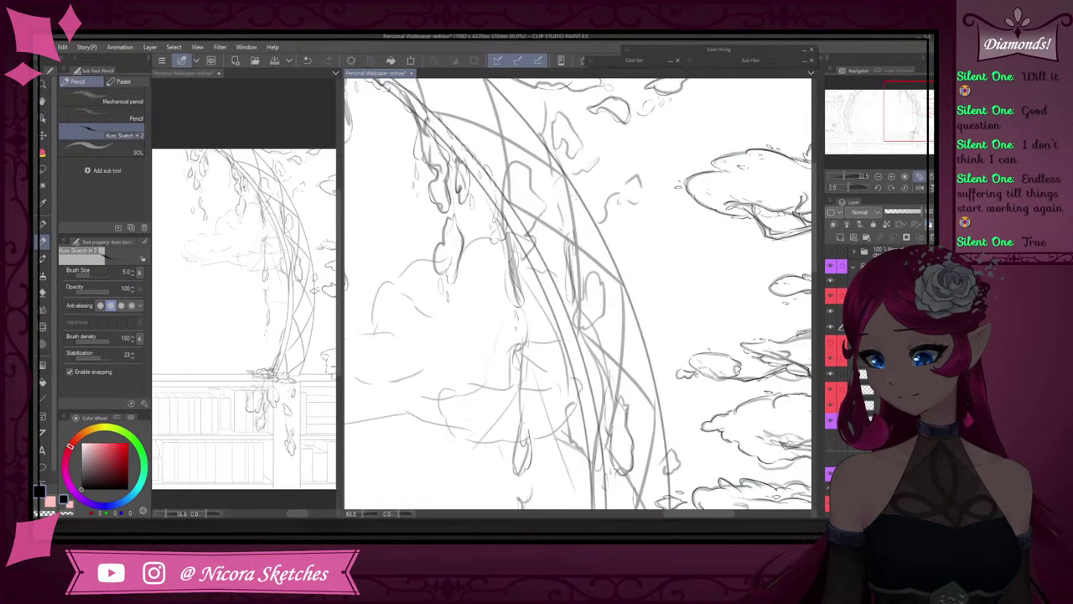
pyautogui.moveTo(560, 176)
pyautogui.mouseDown()
pyautogui.moveTo(575, 174)
pyautogui.moveTo(595, 225)
pyautogui.moveTo(580, 201)
pyautogui.mouseUp()
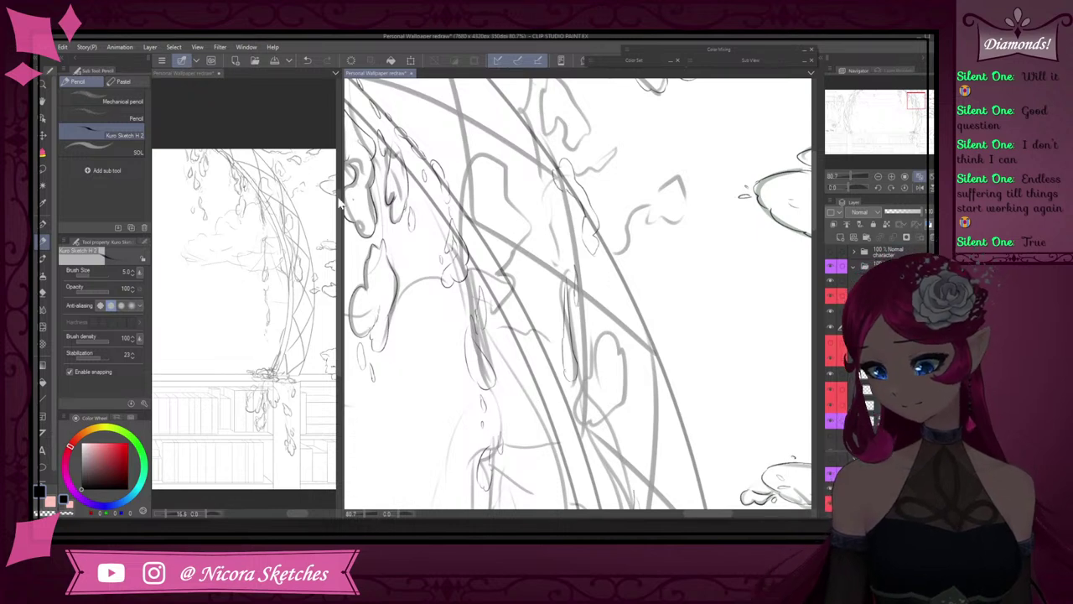
# - Erase the faint droplet ending the chain on the outer beam and ink a larger rounded droplet in its place
pyautogui.click(43, 327)
pyautogui.press('[')
pyautogui.press('[')
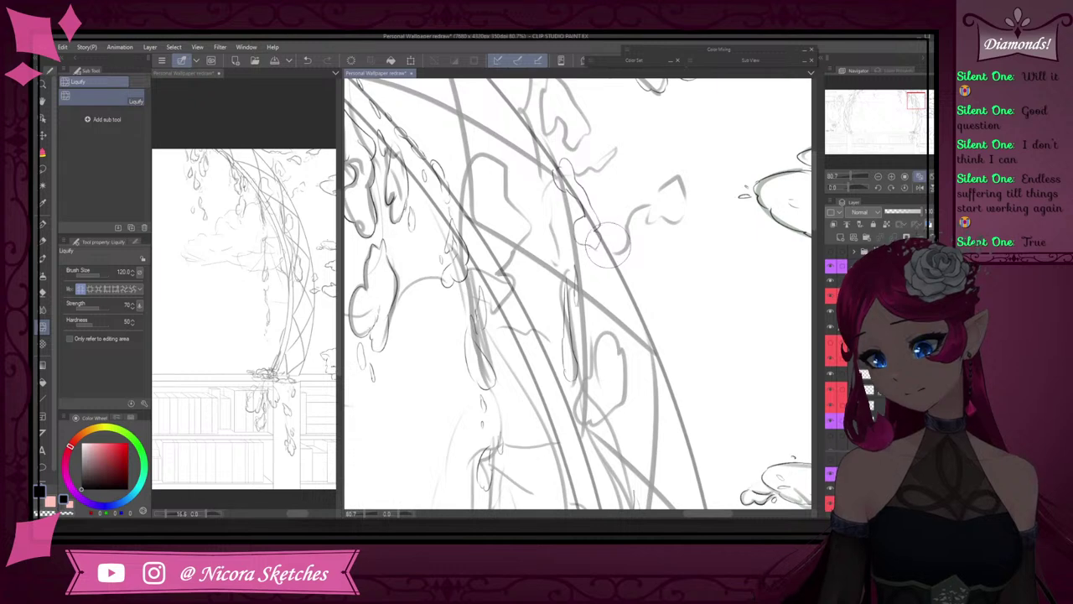
pyautogui.press('e')
pyautogui.moveTo(580, 232)
pyautogui.mouseDown()
pyautogui.moveTo(595, 265)
pyautogui.moveTo(599, 217)
pyautogui.mouseUp()
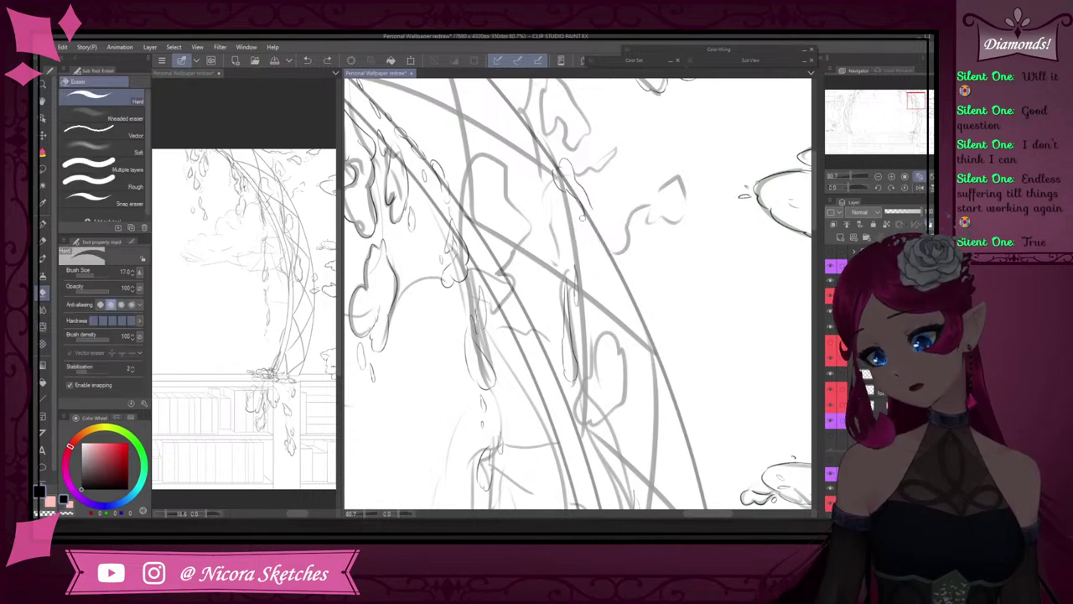
pyautogui.press('p')
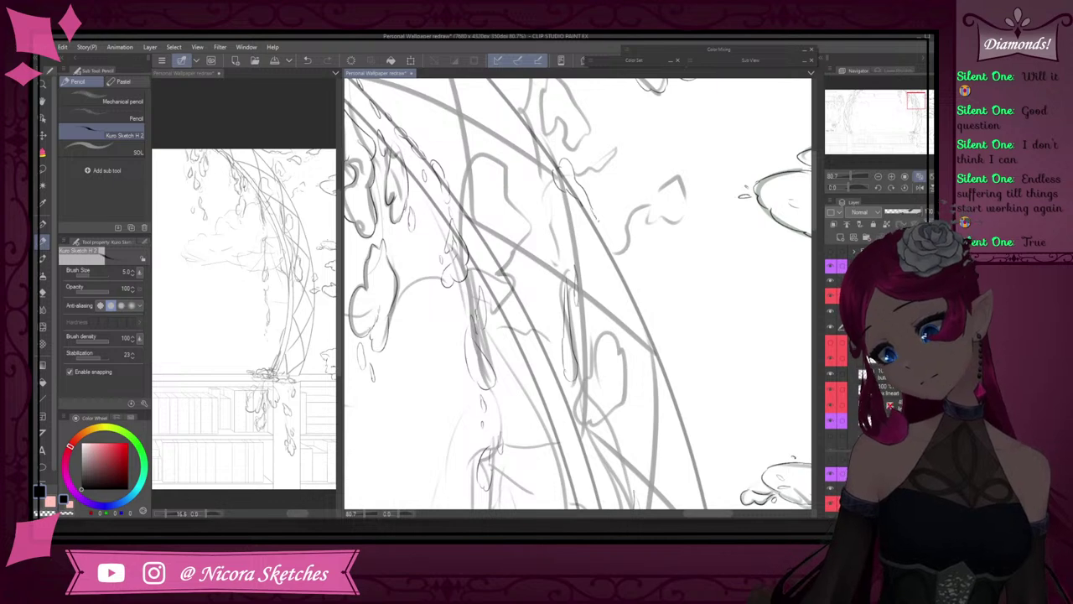
pyautogui.moveTo(607, 241); pyautogui.dragTo(597, 261)
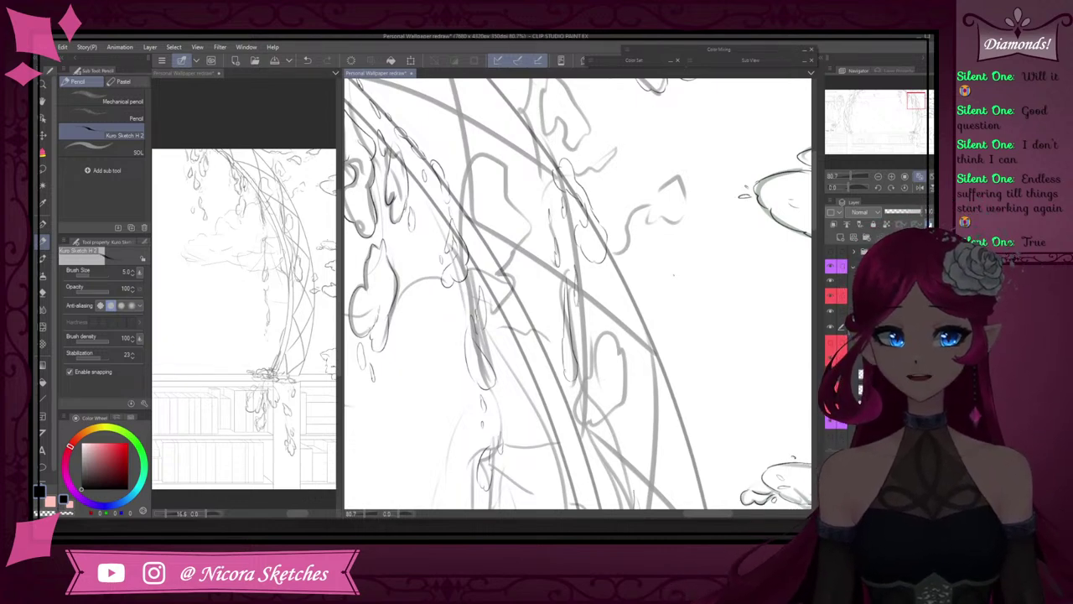
# - Ink the hook-shaped leaf just outside the arch's outer beam, including its inner notch, outer edge and rounded tip
pyautogui.scroll(-2, 721, 352)
pyautogui.scroll(1, 654, 167)
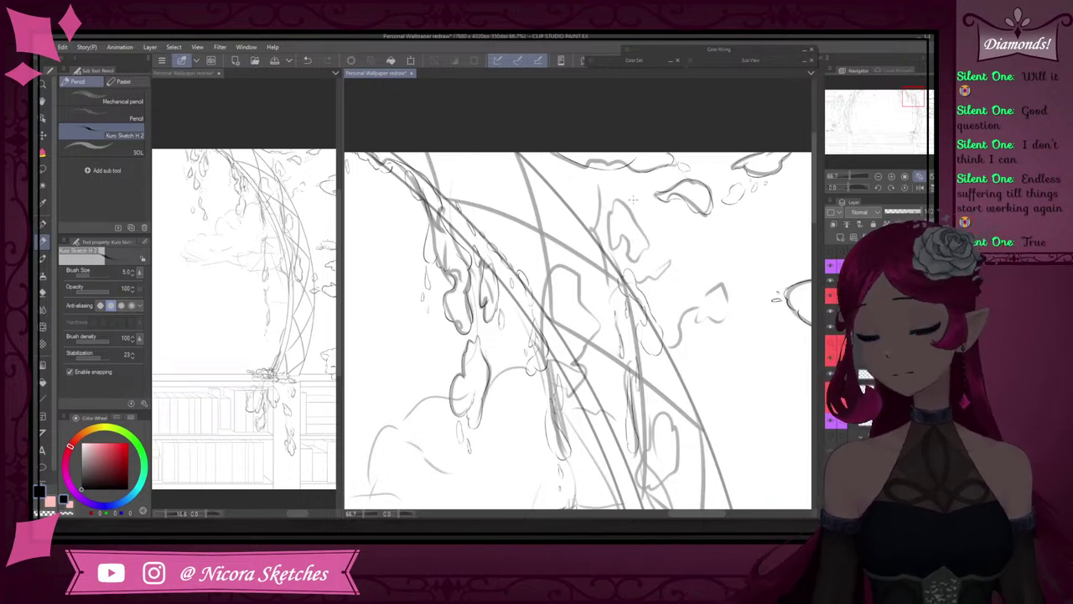
pyautogui.scroll(3, 621, 268)
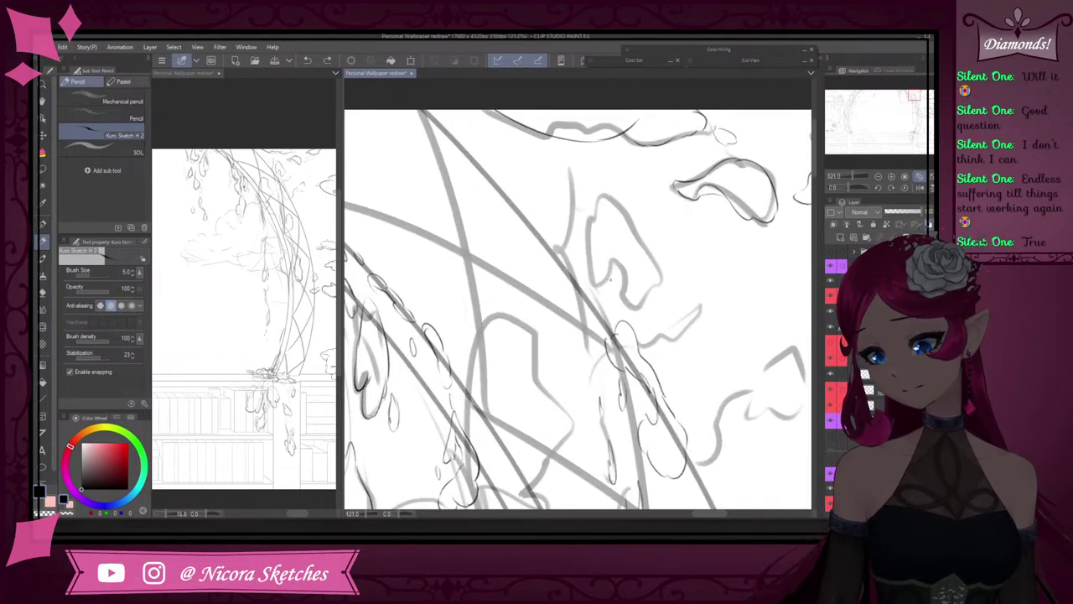
pyautogui.moveTo(610, 258); pyautogui.dragTo(630, 303)
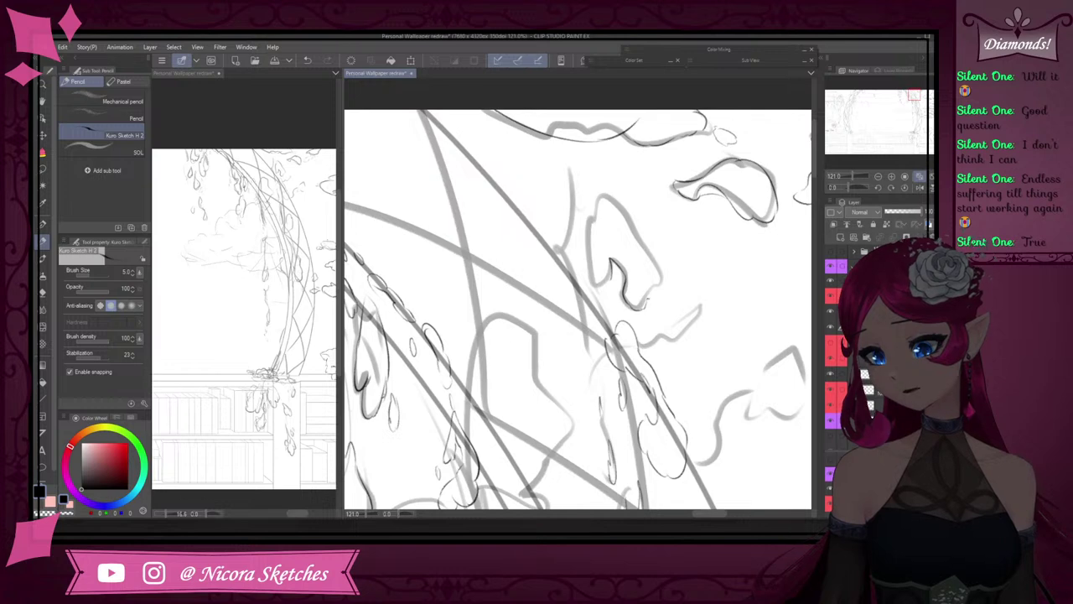
pyautogui.moveTo(642, 235); pyautogui.dragTo(663, 287)
pyautogui.moveTo(630, 216); pyautogui.dragTo(647, 248)
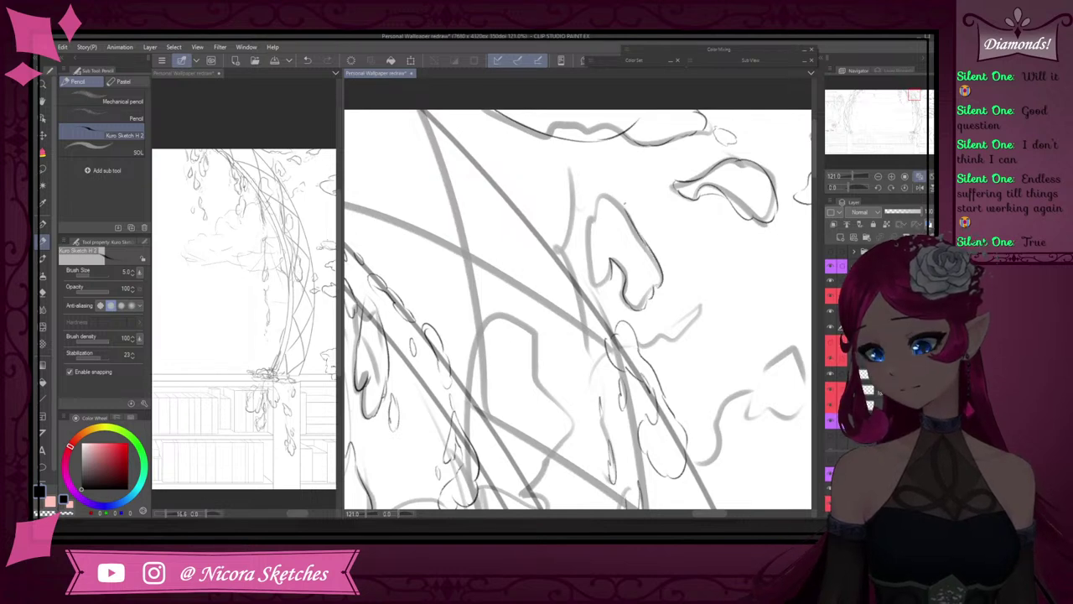
pyautogui.moveTo(616, 199); pyautogui.dragTo(593, 225)
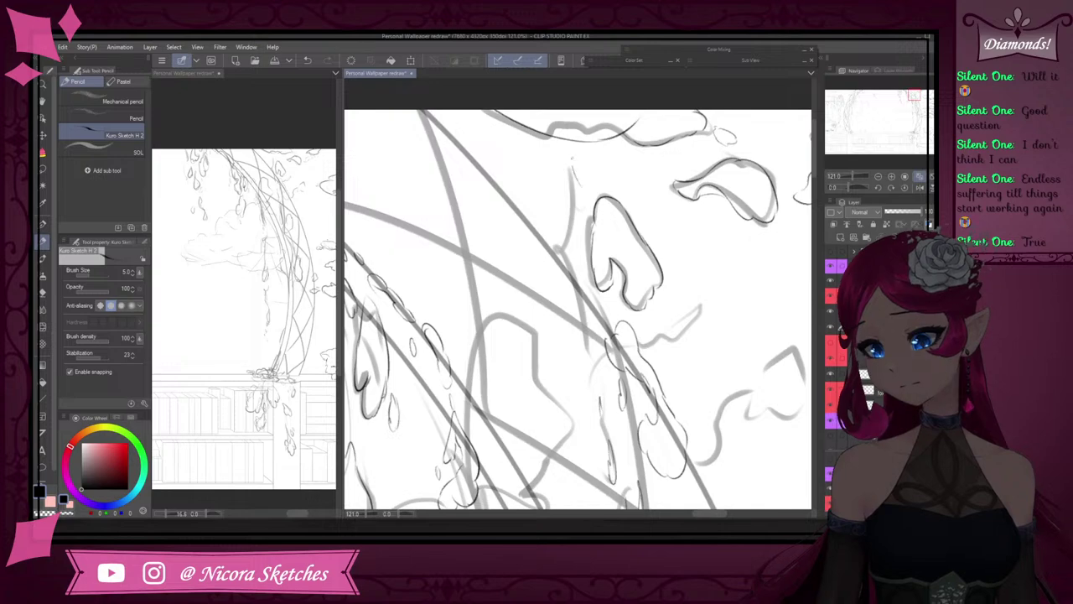
pyautogui.scroll(-3, 624, 168)
pyautogui.scroll(2, 623, 165)
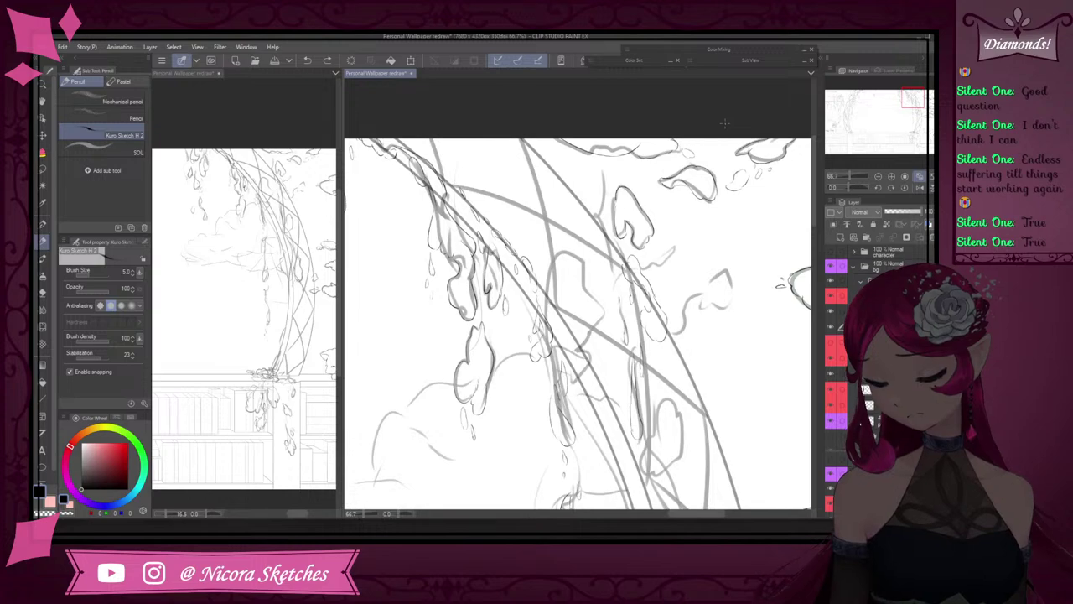
# - Ink the rounded lower end of the lobed leaf between the arch beams, below the narrow hanging droplets
pyautogui.scroll(-3, 695, 242)
pyautogui.scroll(4, 689, 385)
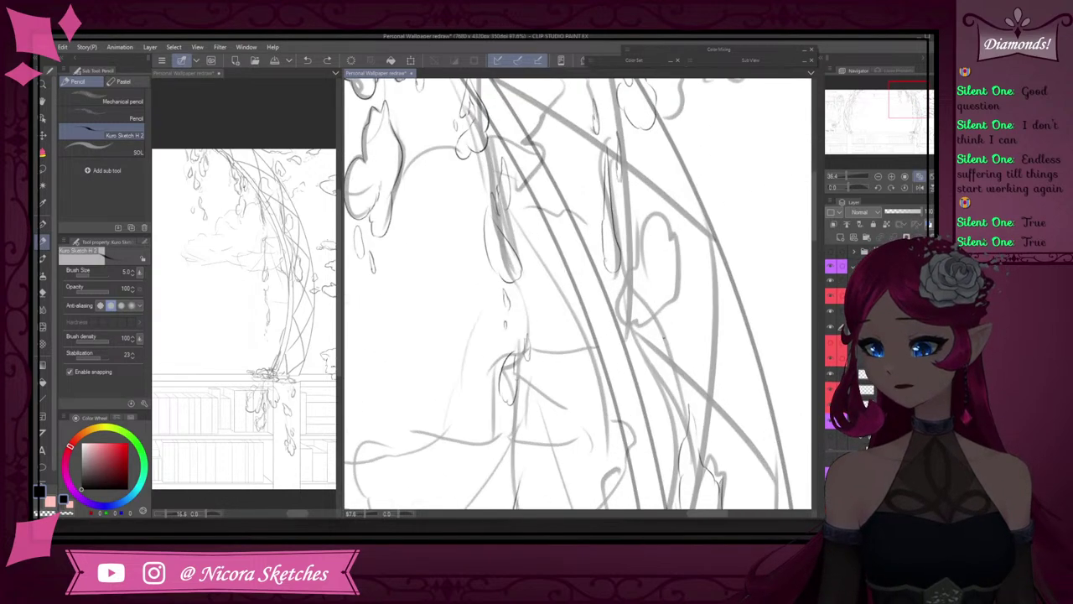
pyautogui.scroll(-4, 671, 352)
pyautogui.scroll(4, 648, 329)
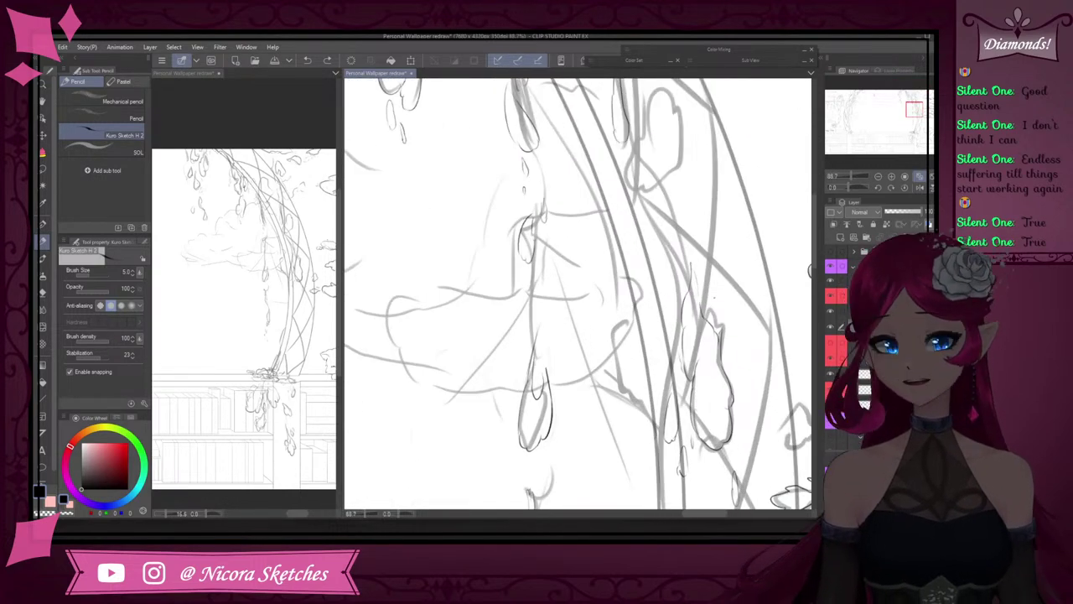
pyautogui.scroll(-5, 683, 322)
pyautogui.scroll(8, 668, 209)
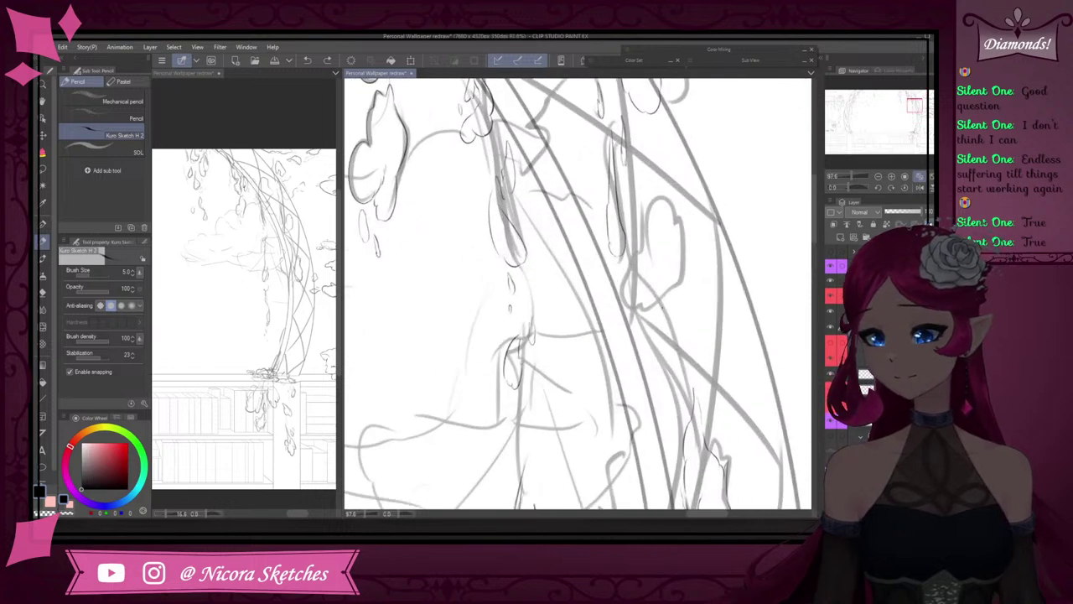
pyautogui.moveTo(665, 297); pyautogui.dragTo(631, 311)
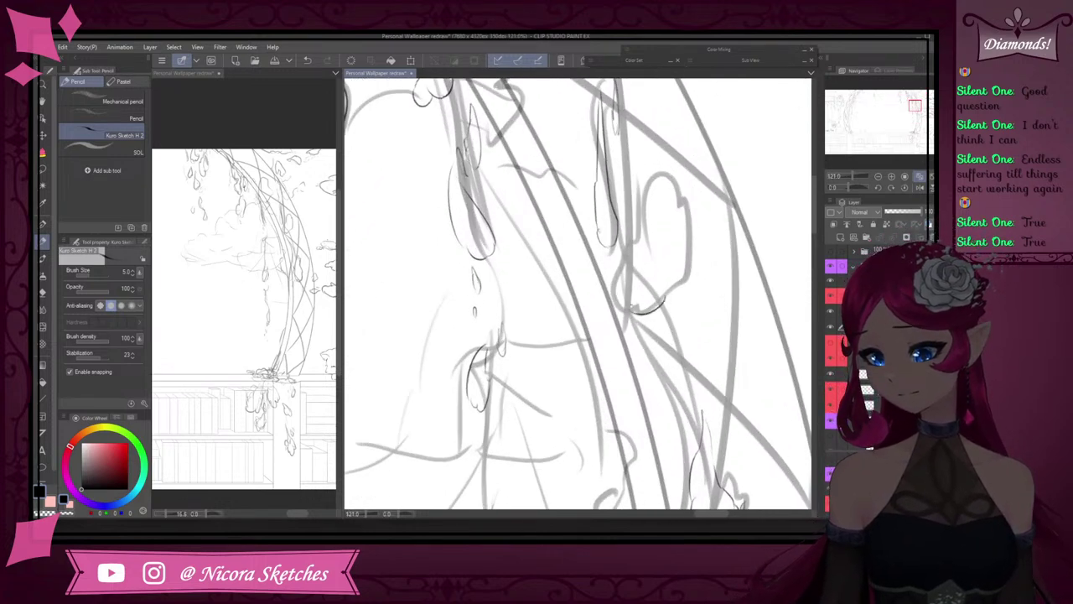
pyautogui.moveTo(625, 255); pyautogui.dragTo(630, 312)
# - Ink the upper lobe and outer edge of the leaf between the arch beams, redoing the rejected side strokes
pyautogui.moveTo(626, 257); pyautogui.dragTo(665, 166)
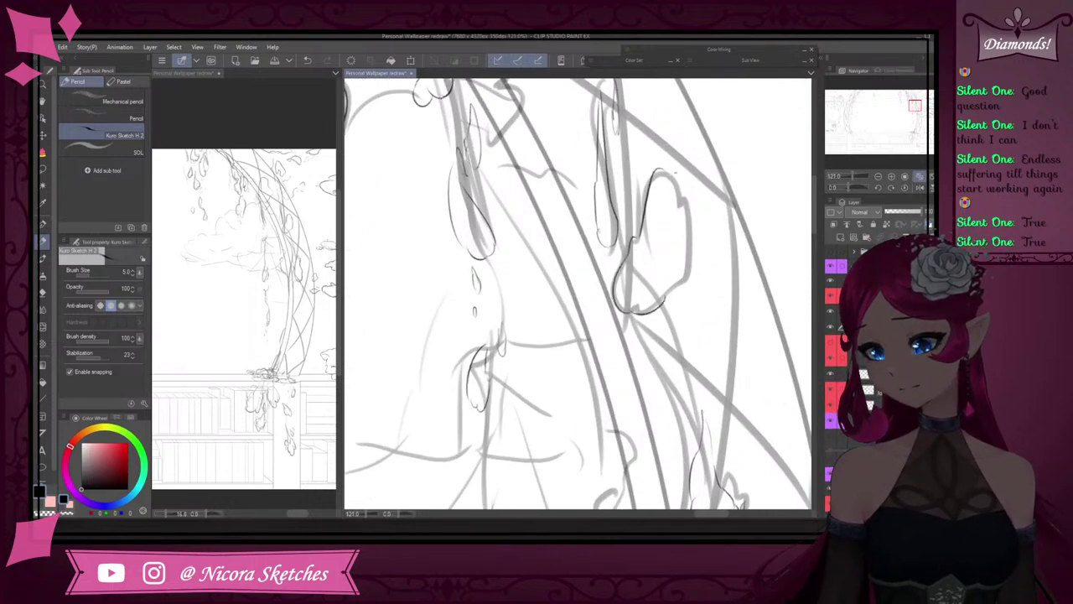
pyautogui.hotkey('ctrl', 'z')
pyautogui.moveTo(643, 249); pyautogui.dragTo(660, 182)
pyautogui.hotkey('ctrl', 'z')
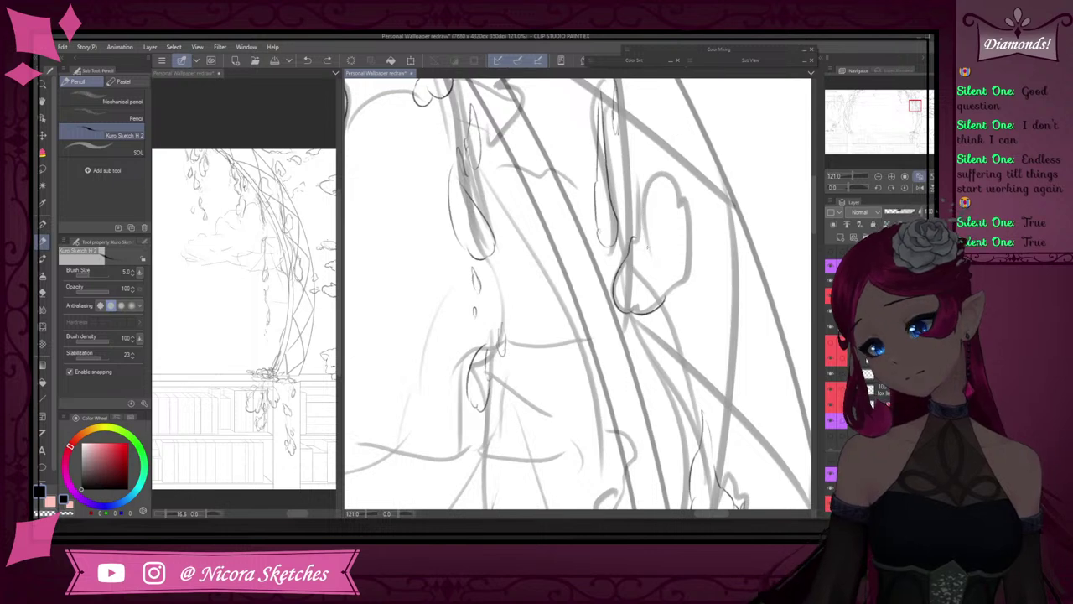
pyautogui.moveTo(644, 249)
pyautogui.mouseDown()
pyautogui.moveTo(668, 171)
pyautogui.moveTo(642, 248)
pyautogui.mouseUp()
pyautogui.hotkey('ctrl', 'z')
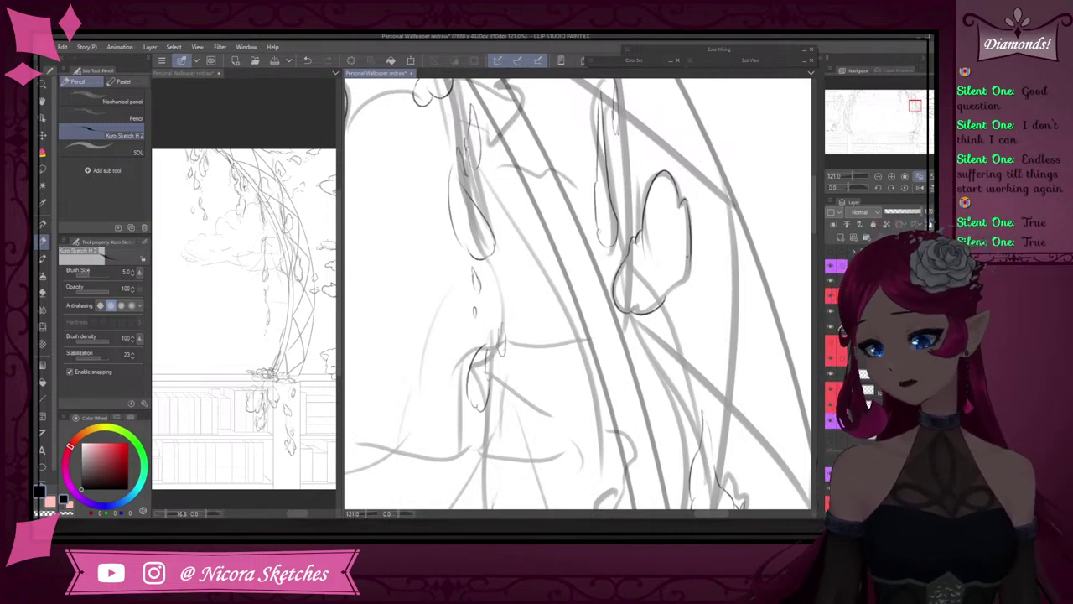
pyautogui.moveTo(691, 266); pyautogui.dragTo(673, 291)
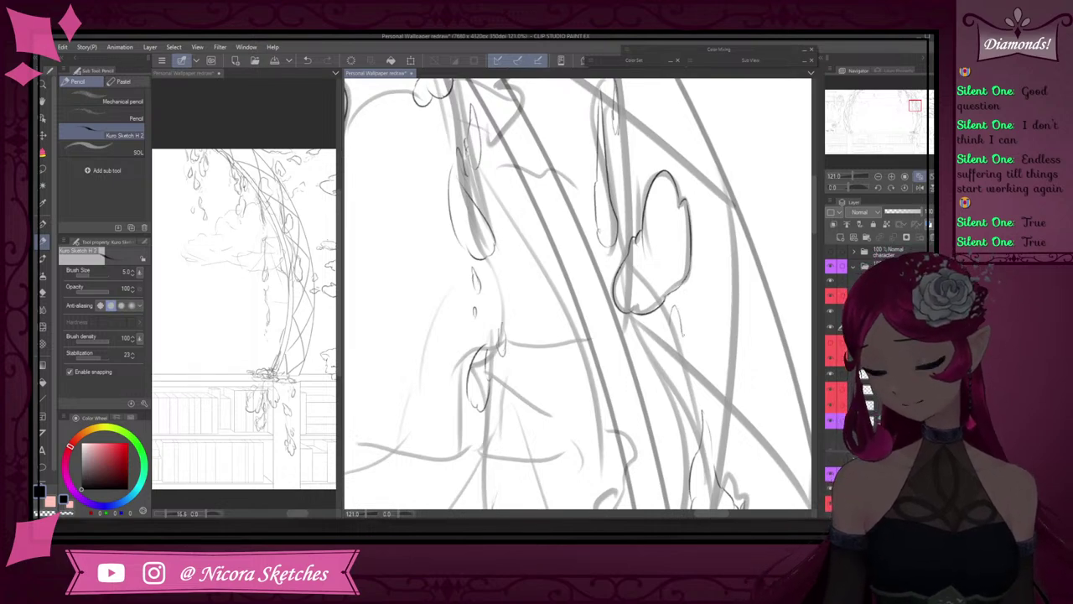
# - Ink a teardrop, a narrow droplet and several tiny drops around the lower end of the lobed leaf
pyautogui.moveTo(676, 328)
pyautogui.mouseDown()
pyautogui.moveTo(669, 377)
pyautogui.moveTo(657, 343)
pyautogui.moveTo(667, 317)
pyautogui.moveTo(665, 343)
pyautogui.mouseUp()
pyautogui.scroll(-3, 713, 205)
pyautogui.scroll(2, 717, 201)
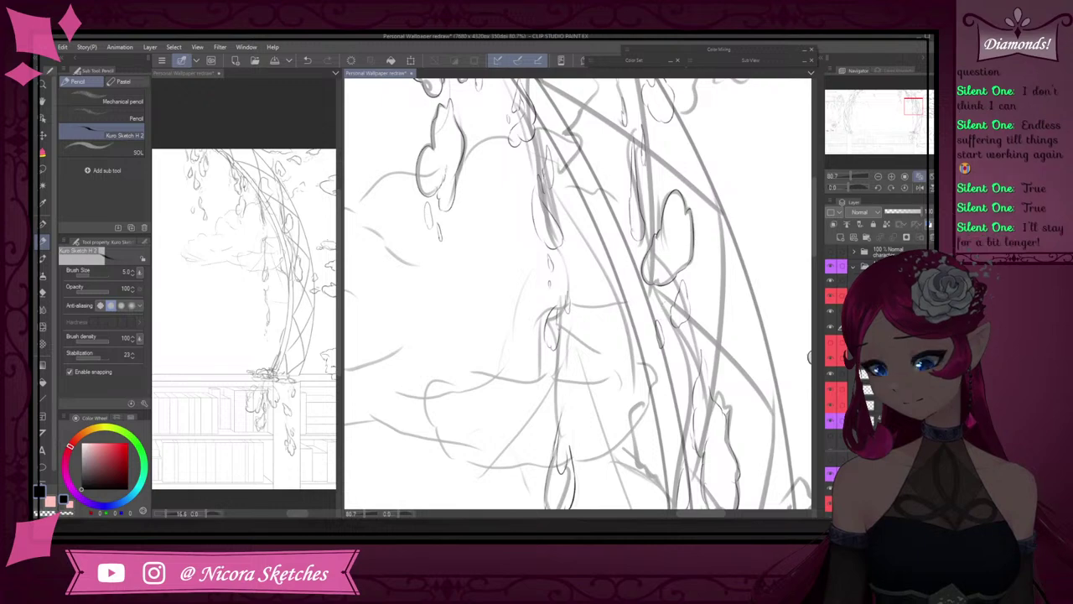
pyautogui.scroll(-2, 698, 289)
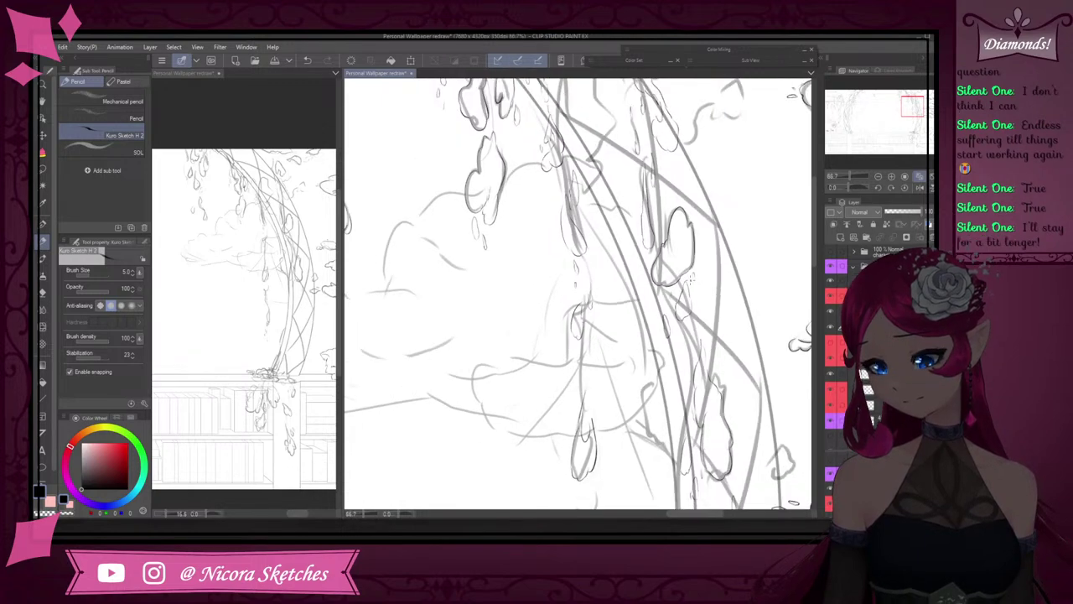
pyautogui.scroll(3, 699, 294)
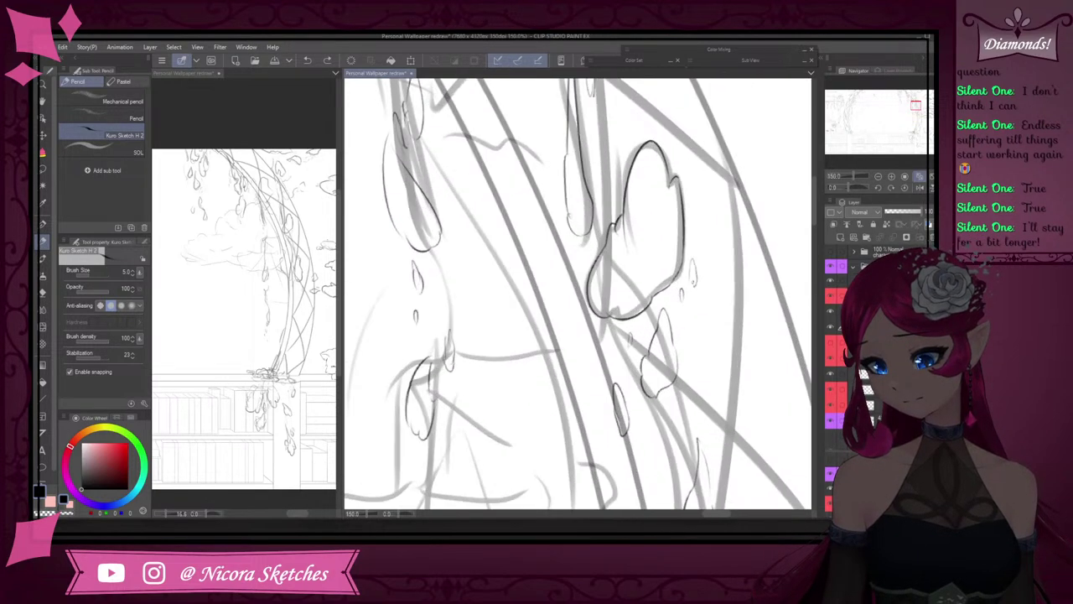
pyautogui.scroll(-4, 692, 300)
pyautogui.scroll(4, 692, 300)
pyautogui.scroll(-2, 692, 300)
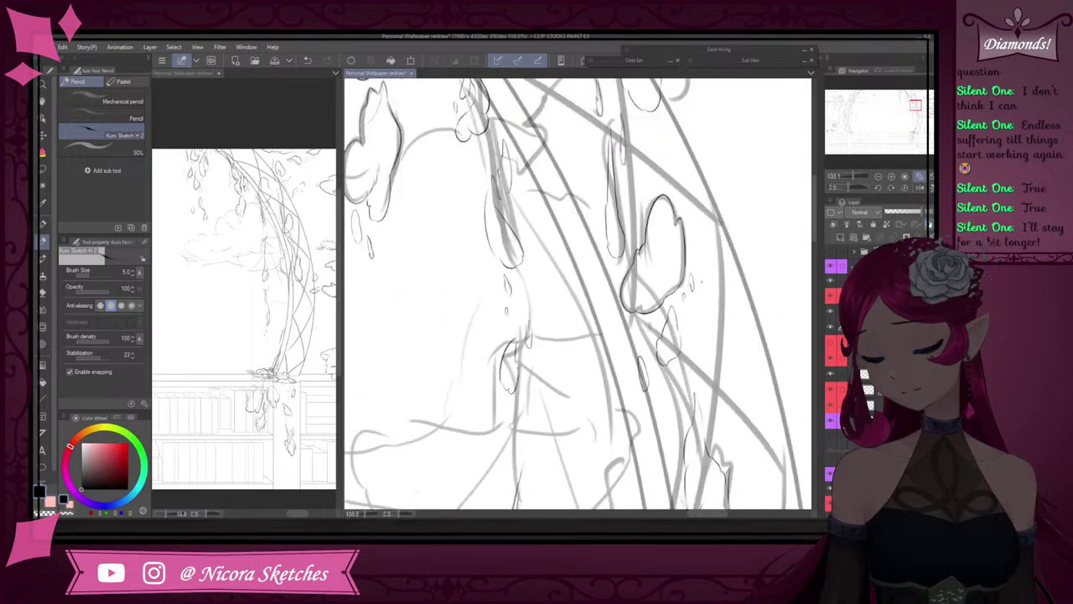
pyautogui.scroll(-4, 702, 282)
pyautogui.scroll(3, 678, 271)
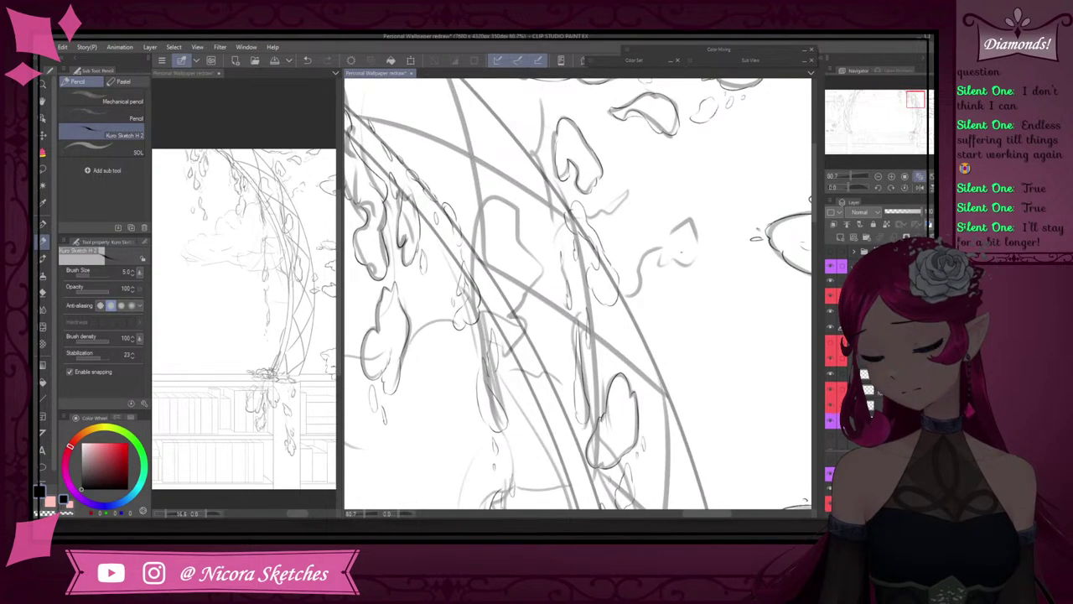
pyautogui.scroll(1, 577, 297)
pyautogui.moveTo(643, 276)
pyautogui.mouseDown()
pyautogui.moveTo(672, 280)
pyautogui.moveTo(641, 294)
pyautogui.mouseUp()
pyautogui.scroll(-4, 646, 247)
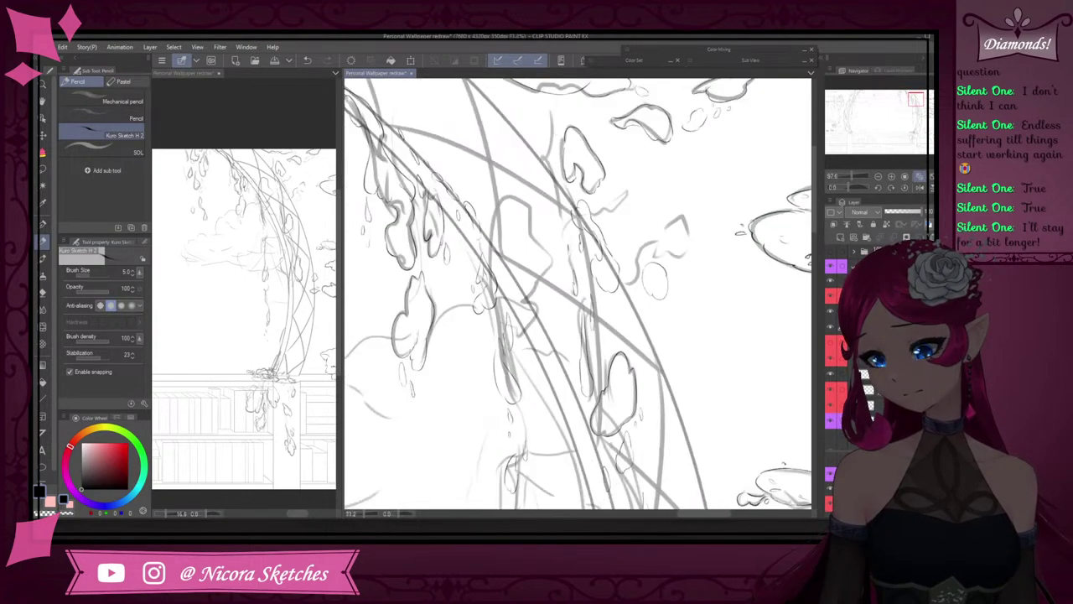
pyautogui.hotkey('ctrl', 'z')
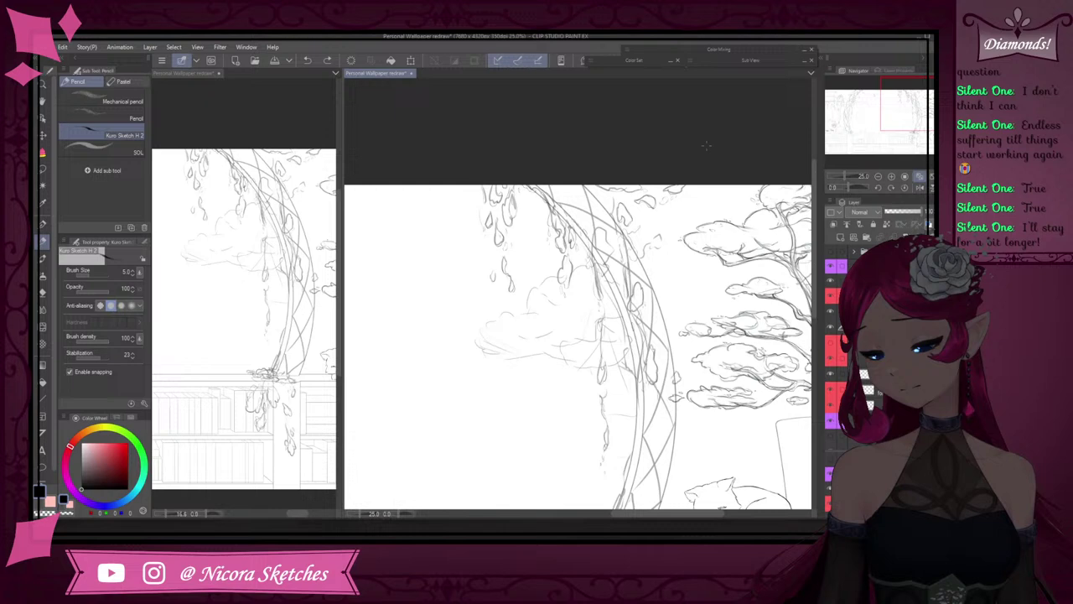
# - Hide the rough sketch layer and draw a hanging leaf and small overlapping leaves along the arch's outer edge near the canvas top
pyautogui.click(831, 420)
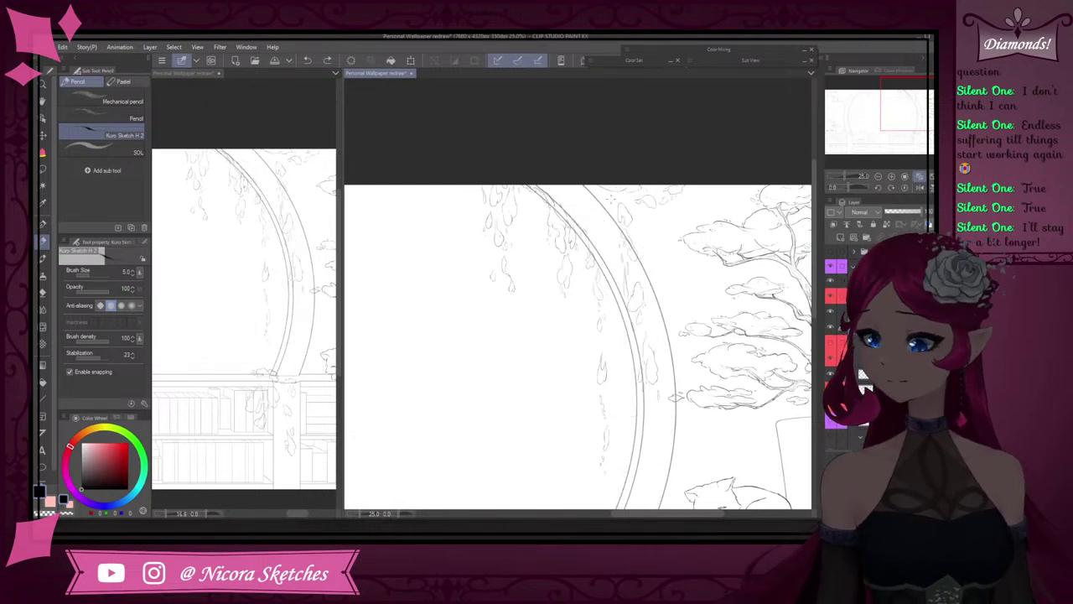
pyautogui.scroll(4, 590, 191)
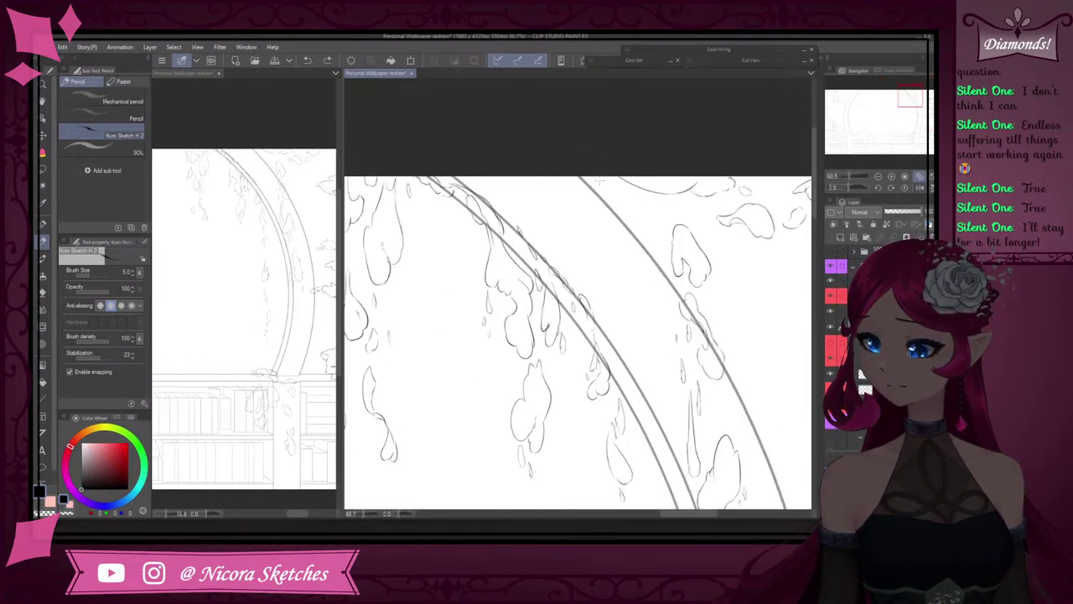
pyautogui.moveTo(566, 204)
pyautogui.mouseDown()
pyautogui.moveTo(596, 302)
pyautogui.moveTo(631, 304)
pyautogui.moveTo(625, 258)
pyautogui.moveTo(589, 221)
pyautogui.moveTo(576, 186)
pyautogui.mouseUp()
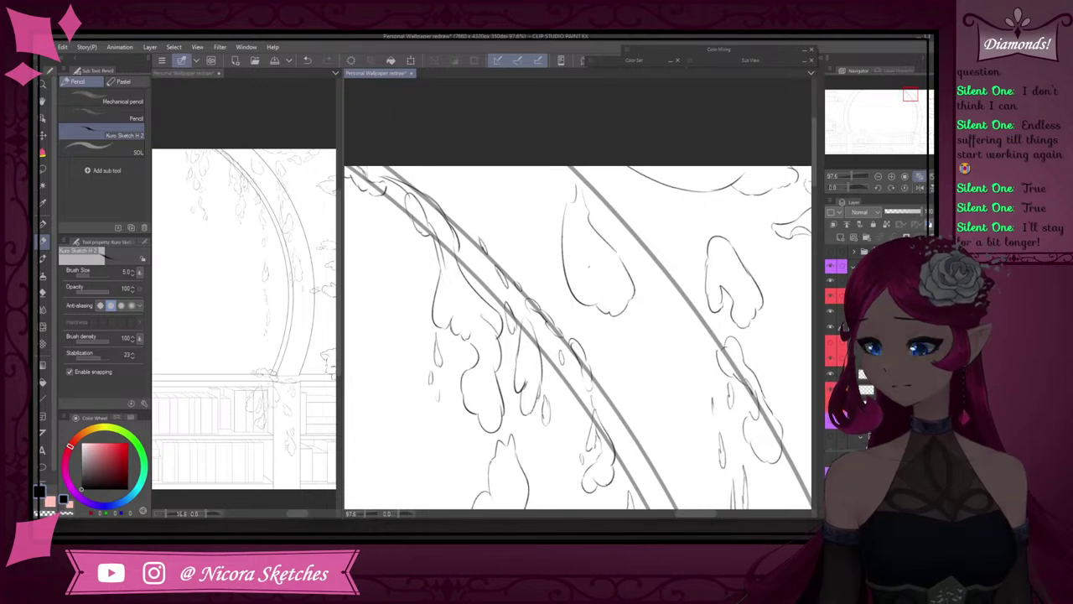
pyautogui.moveTo(590, 256); pyautogui.dragTo(604, 289)
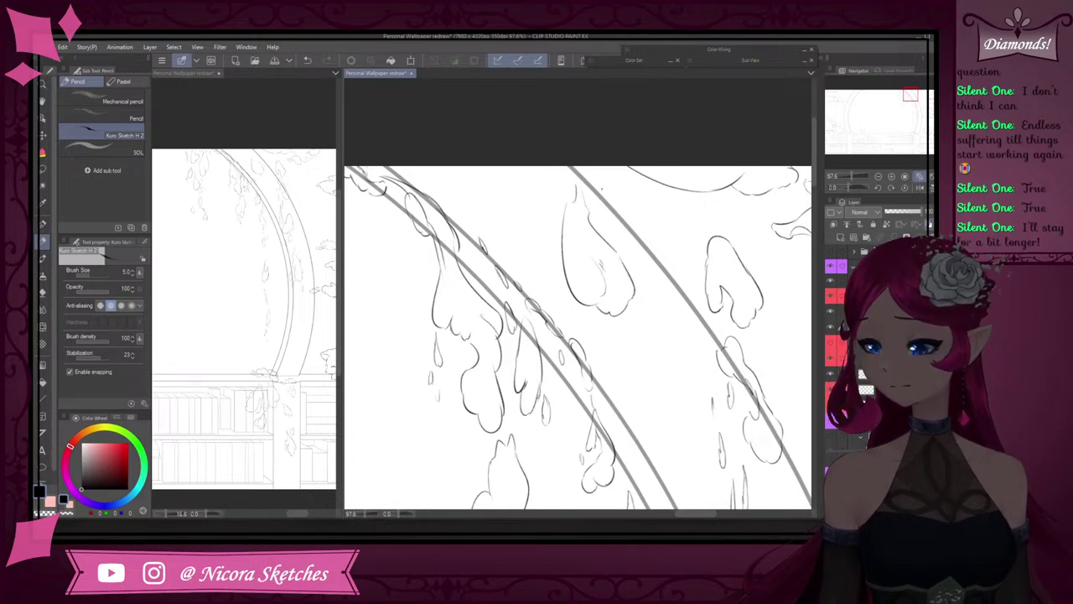
pyautogui.moveTo(582, 167); pyautogui.dragTo(637, 216)
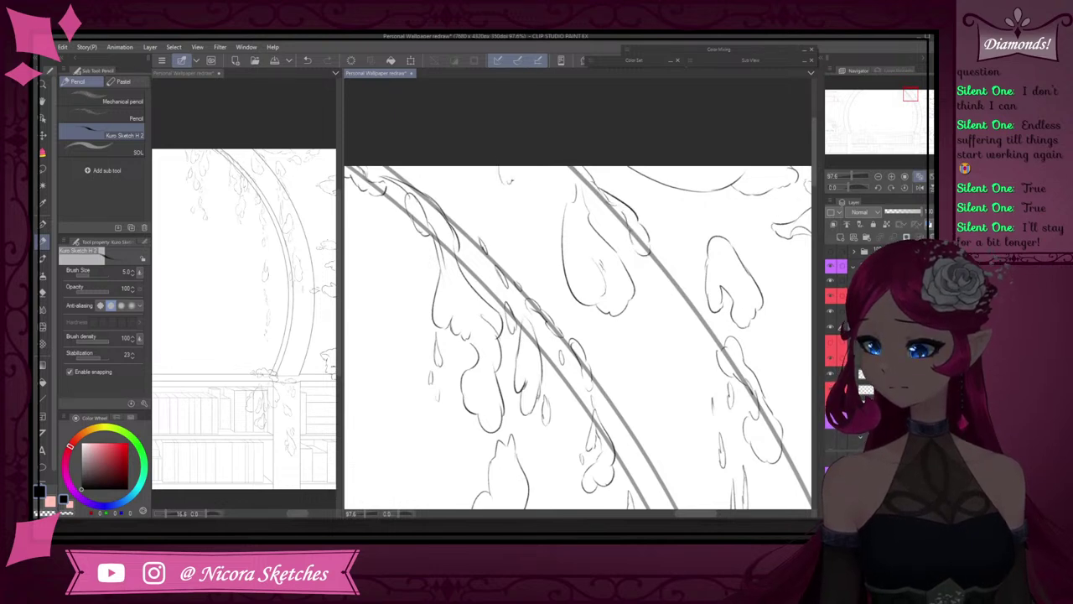
# - Draw small drooping leaves between the arch's inner and outer lines near the canvas top, undoing the strokes that miss
pyautogui.scroll(-8, 606, 176)
pyautogui.scroll(7, 566, 200)
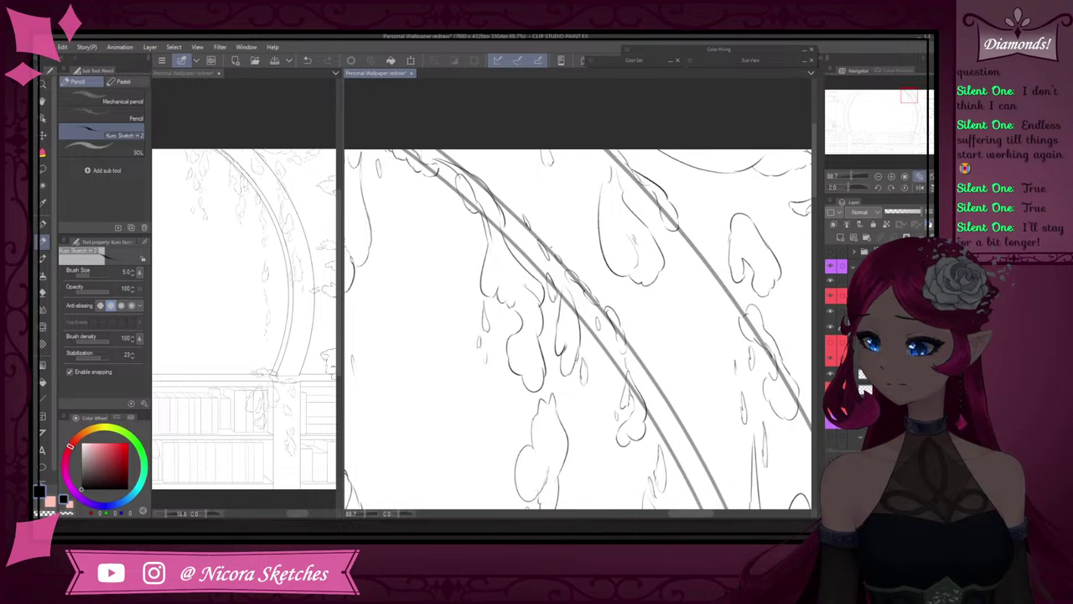
pyautogui.moveTo(532, 192); pyautogui.dragTo(556, 238)
pyautogui.hotkey('ctrl', 'z')
pyautogui.hotkey('ctrl', 'z')
pyautogui.hotkey('ctrl', 'z')
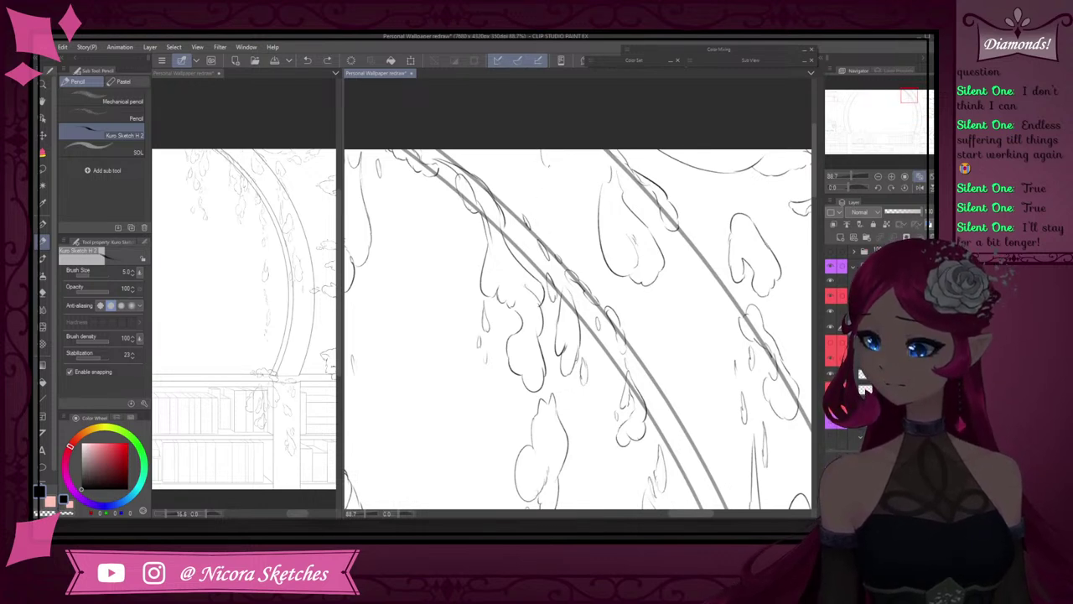
pyautogui.moveTo(522, 158)
pyautogui.mouseDown()
pyautogui.moveTo(524, 201)
pyautogui.moveTo(529, 164)
pyautogui.mouseUp()
pyautogui.scroll(-4, 590, 200)
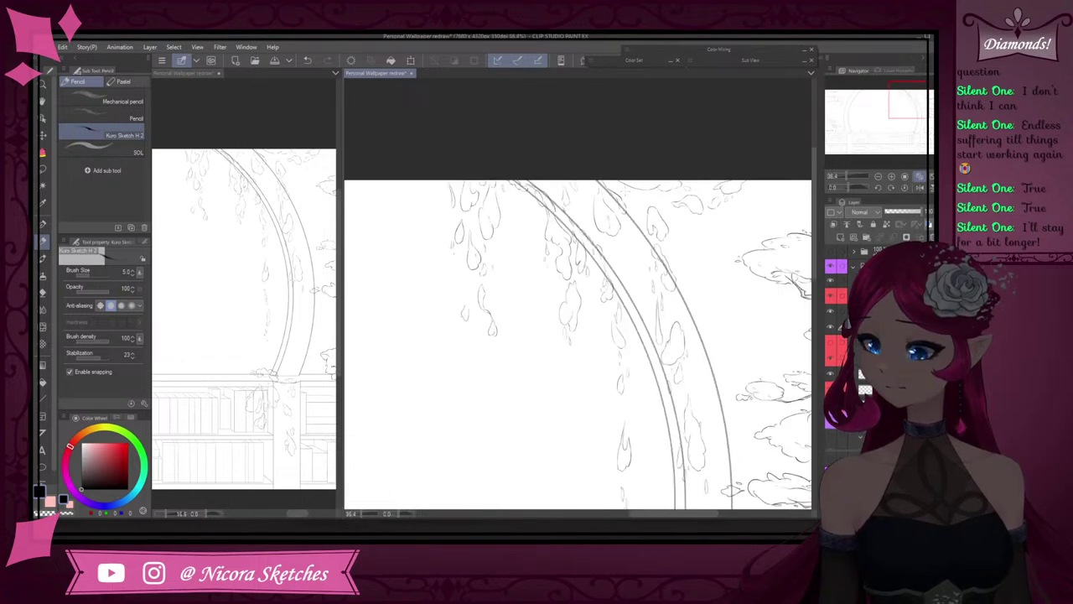
# - Lasso a small leaf cluster between the arch lines near the canvas top, rotate it to hang downward, and deselect it
pyautogui.scroll(2, 627, 250)
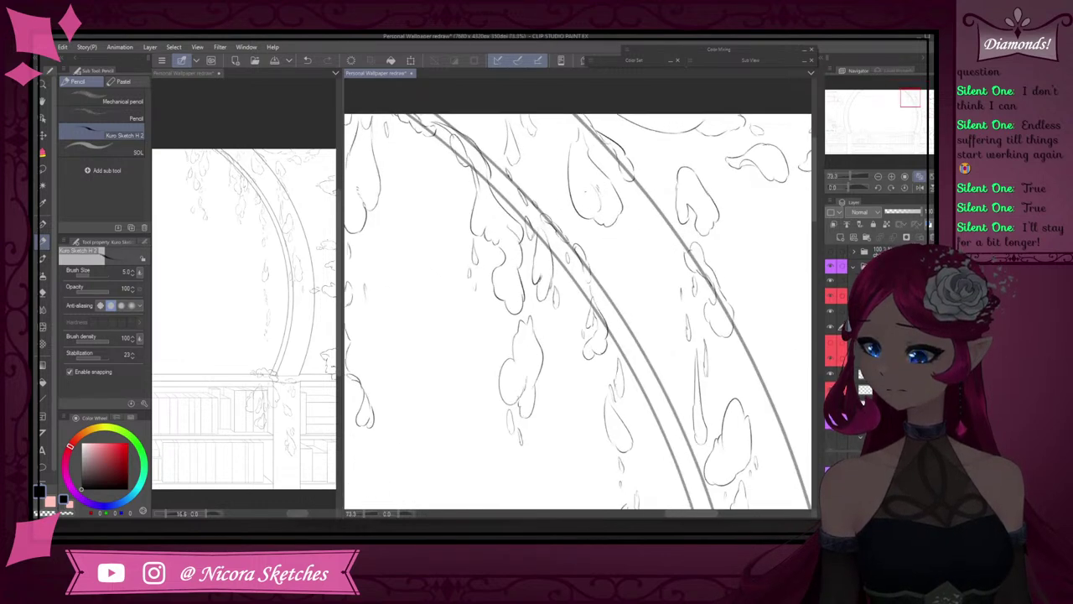
pyautogui.press('m')
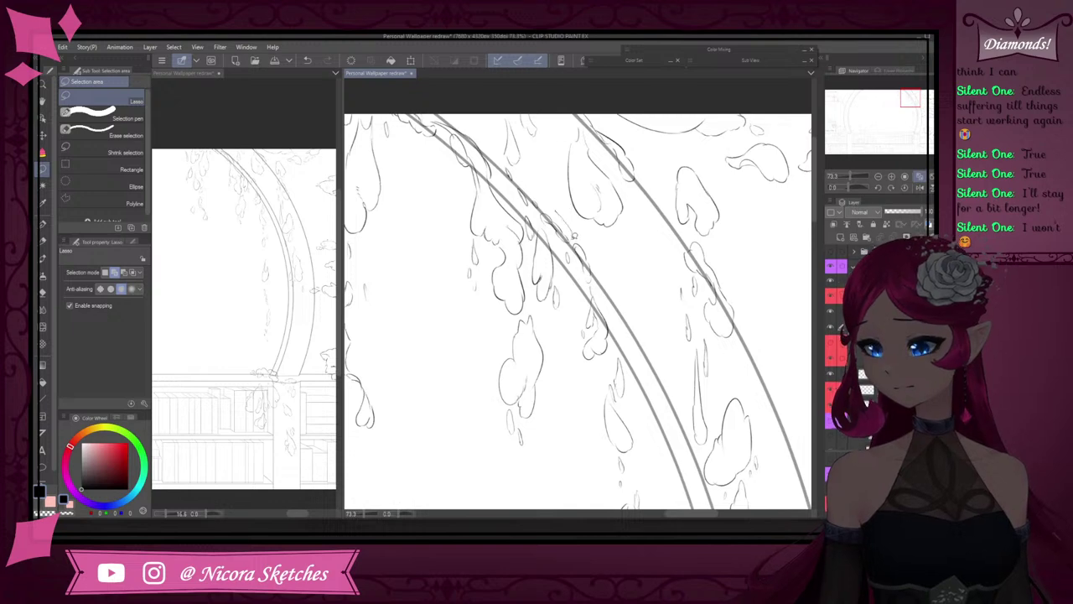
pyautogui.moveTo(554, 230)
pyautogui.mouseDown()
pyautogui.moveTo(539, 208)
pyautogui.moveTo(560, 241)
pyautogui.moveTo(597, 228)
pyautogui.moveTo(570, 202)
pyautogui.moveTo(596, 220)
pyautogui.moveTo(558, 154)
pyautogui.moveTo(597, 177)
pyautogui.mouseUp()
pyautogui.click(596, 262)
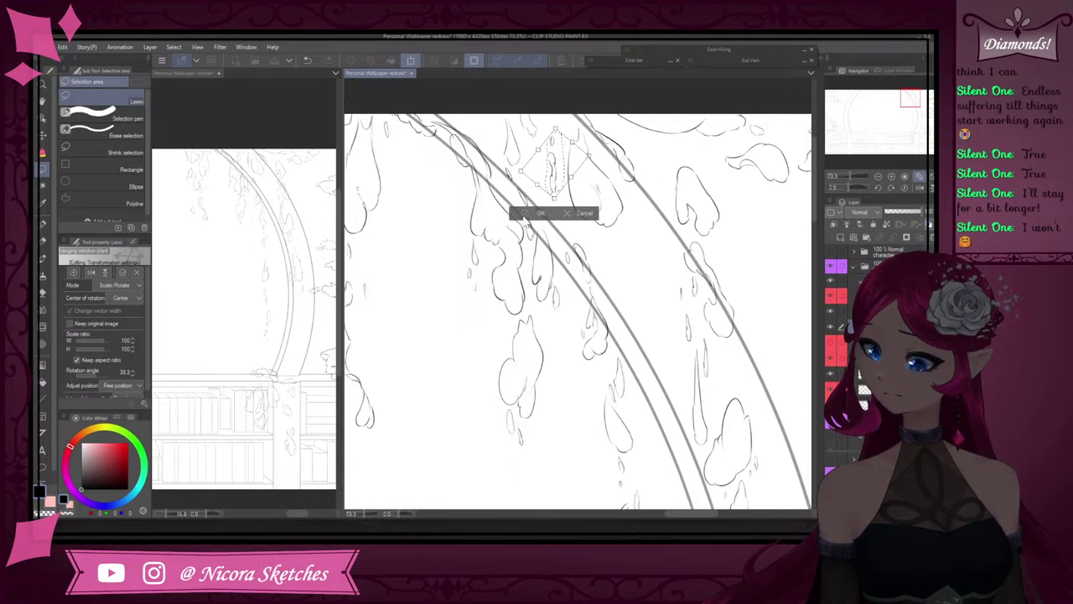
pyautogui.click(525, 215)
pyautogui.click(473, 214)
pyautogui.scroll(-4, 621, 219)
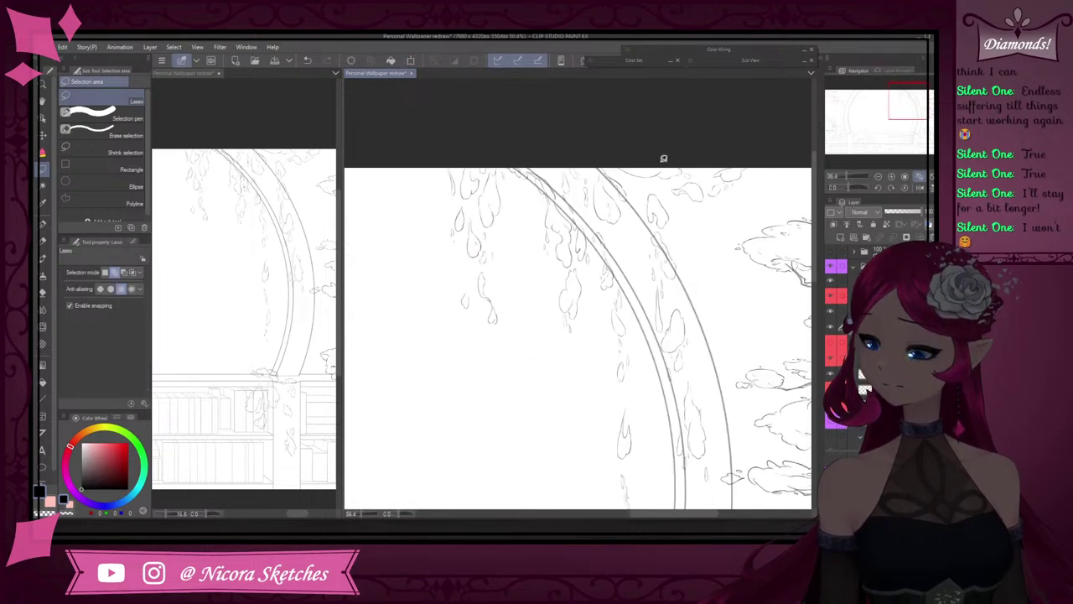
# - Check the leaves along the arch's right side and return to the Kuro Sketch H 2 pencil
pyautogui.scroll(-5, 647, 192)
pyautogui.scroll(4, 659, 261)
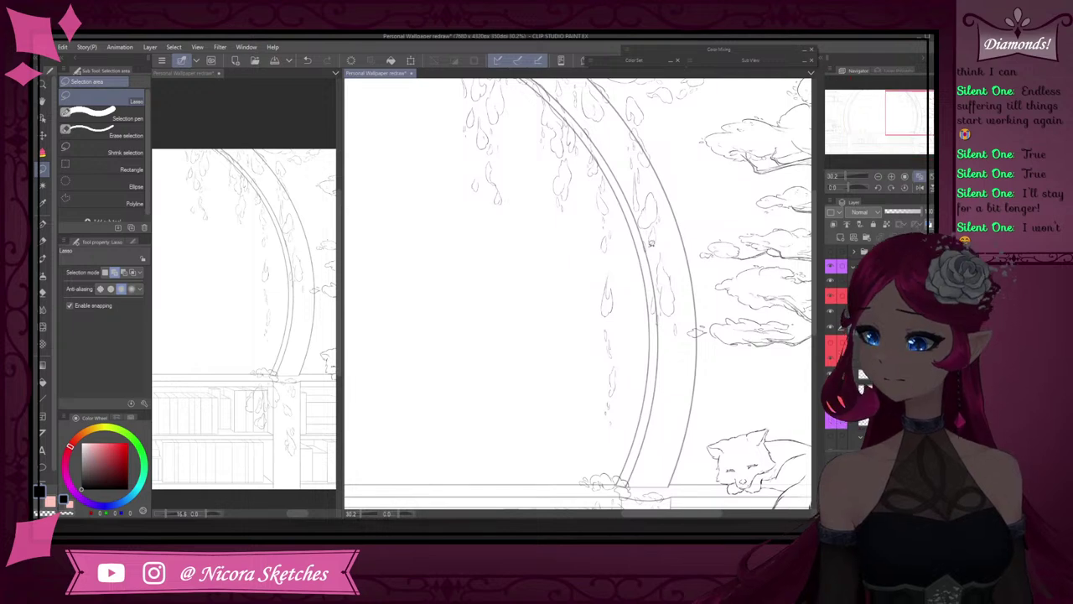
pyautogui.scroll(-1, 702, 310)
pyautogui.scroll(1, 657, 378)
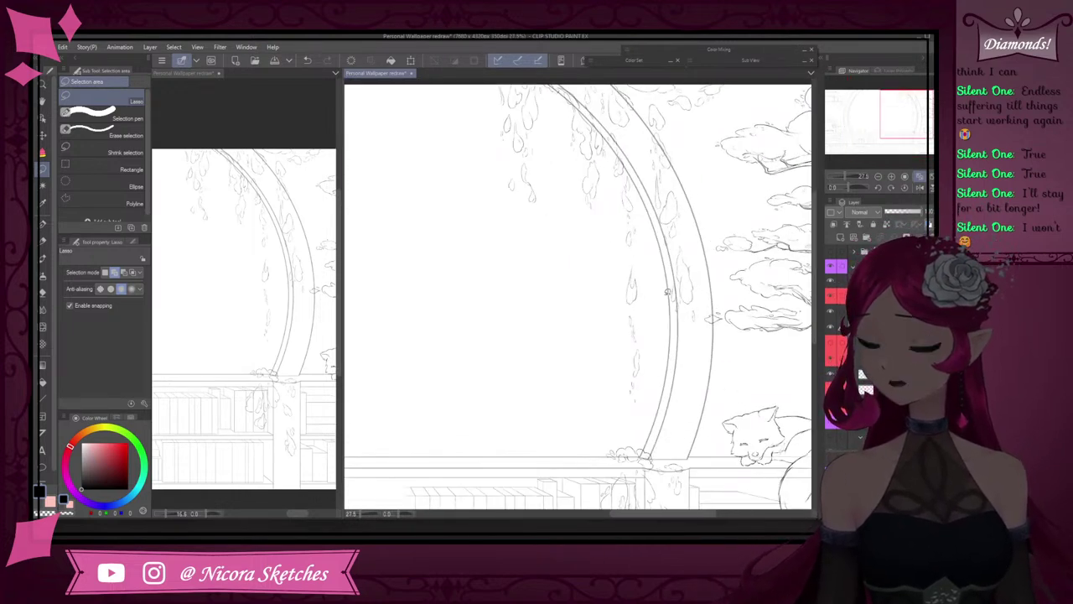
pyautogui.scroll(3, 659, 307)
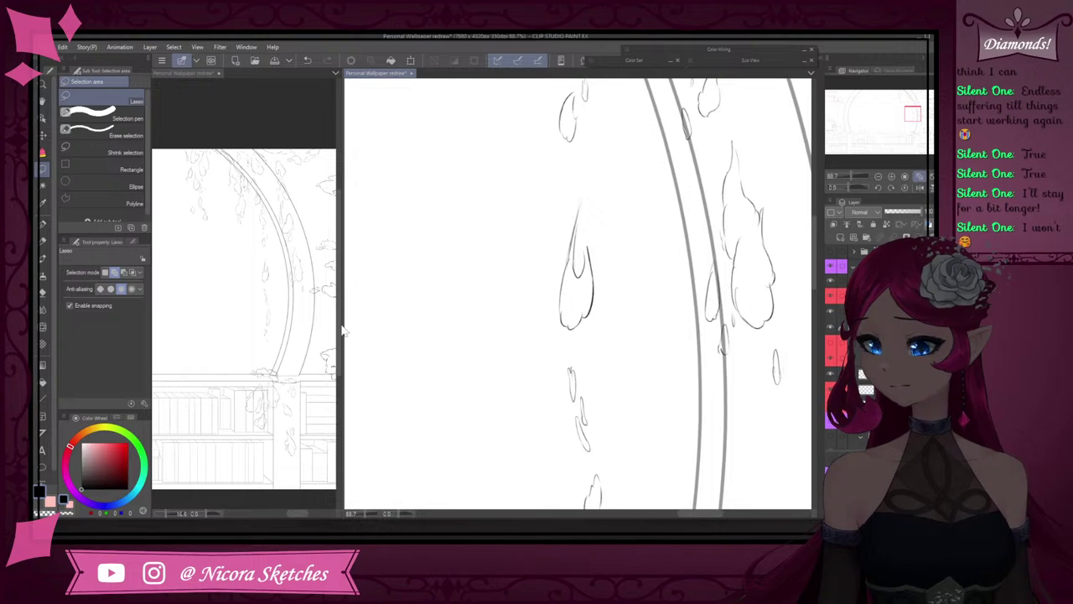
pyautogui.click(43, 241)
pyautogui.scroll(-2, 601, 342)
pyautogui.scroll(-2, 601, 342)
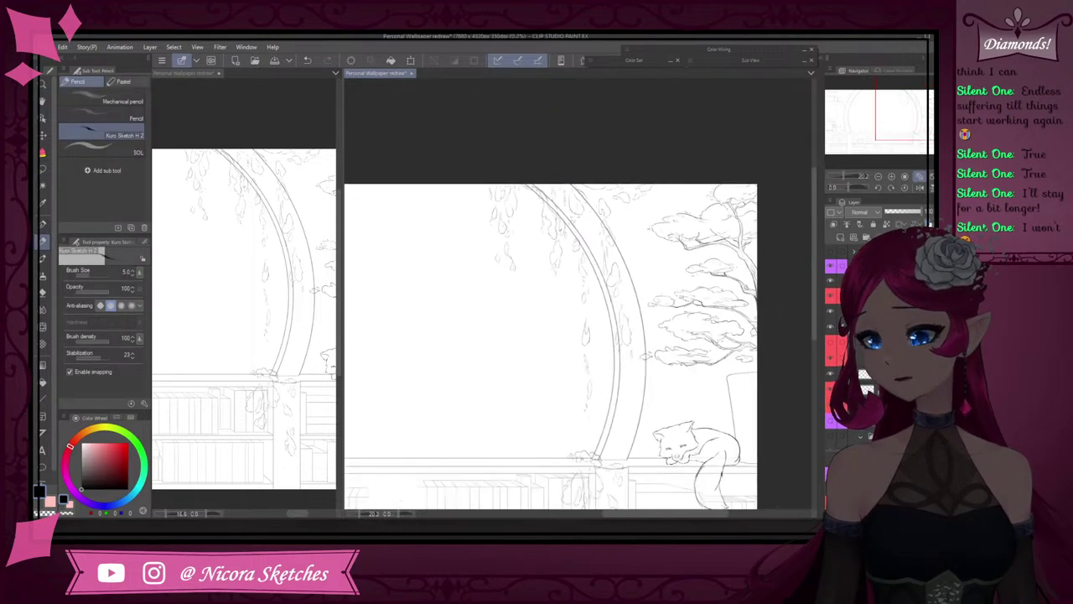
pyautogui.scroll(1, 589, 344)
pyautogui.moveTo(567, 361)
pyautogui.mouseDown()
pyautogui.moveTo(532, 440)
pyautogui.moveTo(449, 469)
pyautogui.mouseUp()
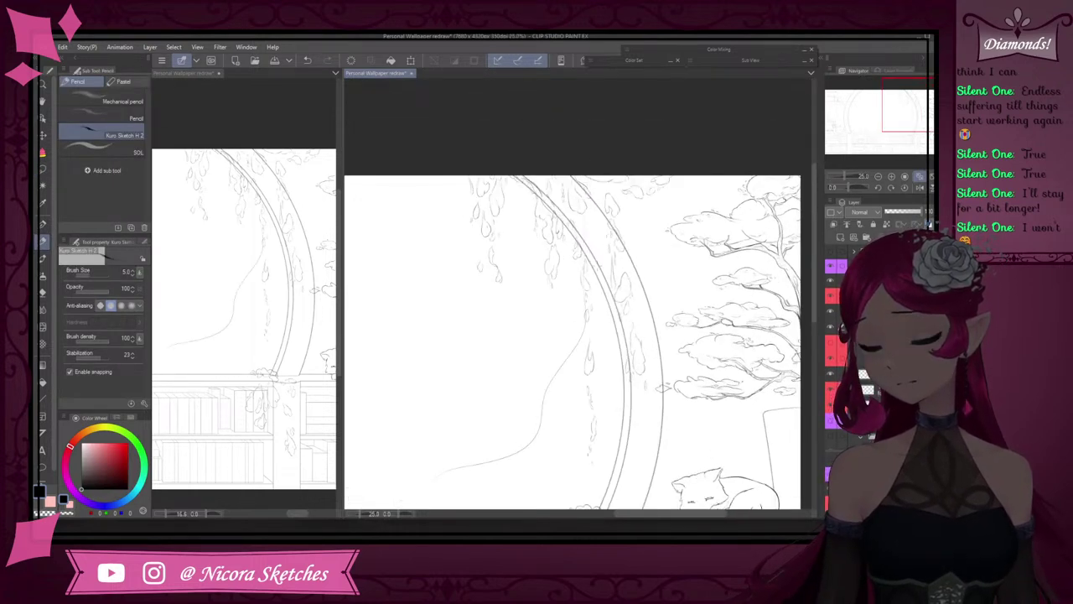
pyautogui.hotkey('ctrl', 'z')
pyautogui.scroll(2, 567, 361)
pyautogui.moveTo(603, 294)
pyautogui.mouseDown()
pyautogui.moveTo(590, 394)
pyautogui.moveTo(502, 461)
pyautogui.mouseUp()
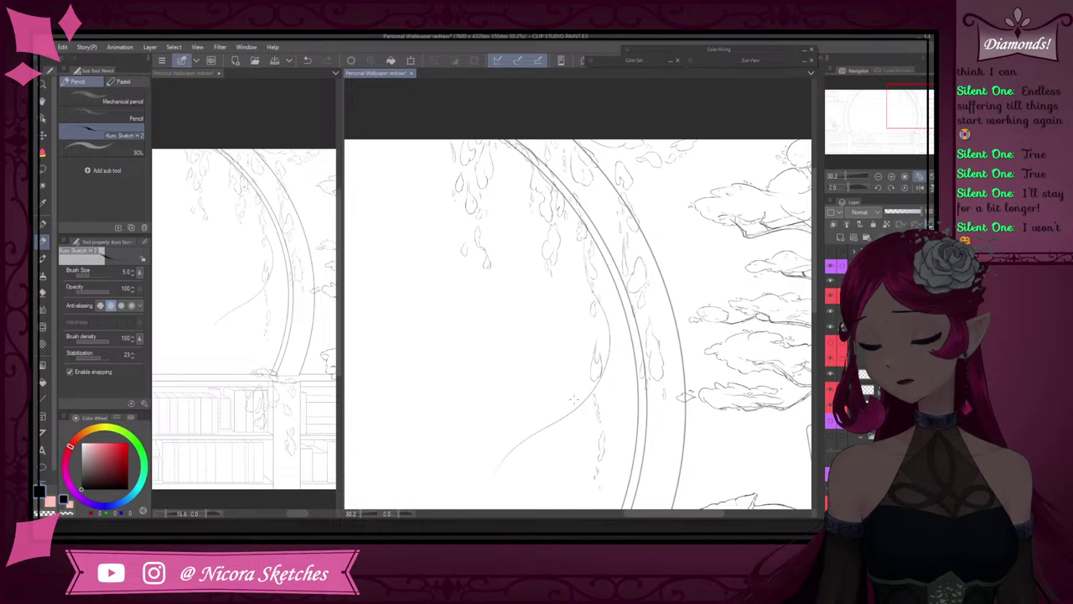
pyautogui.hotkey('ctrl', 'z')
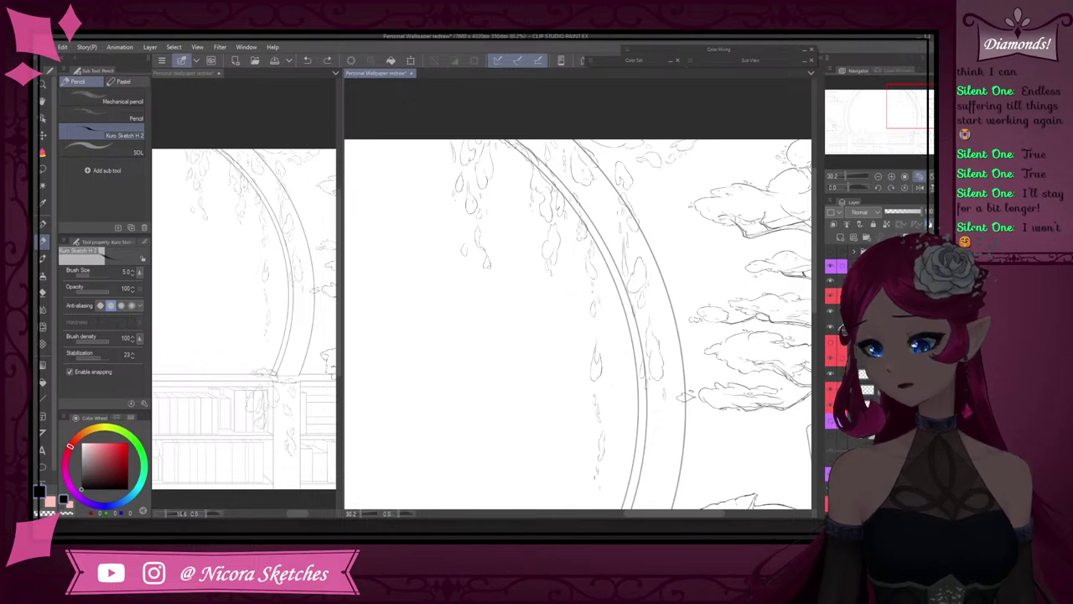
pyautogui.hotkey('ctrl', 'z')
# - Show the rough sketch layer again beneath the line art as a guide for the remaining leaves
pyautogui.scroll(-3, 640, 327)
pyautogui.scroll(3, 634, 350)
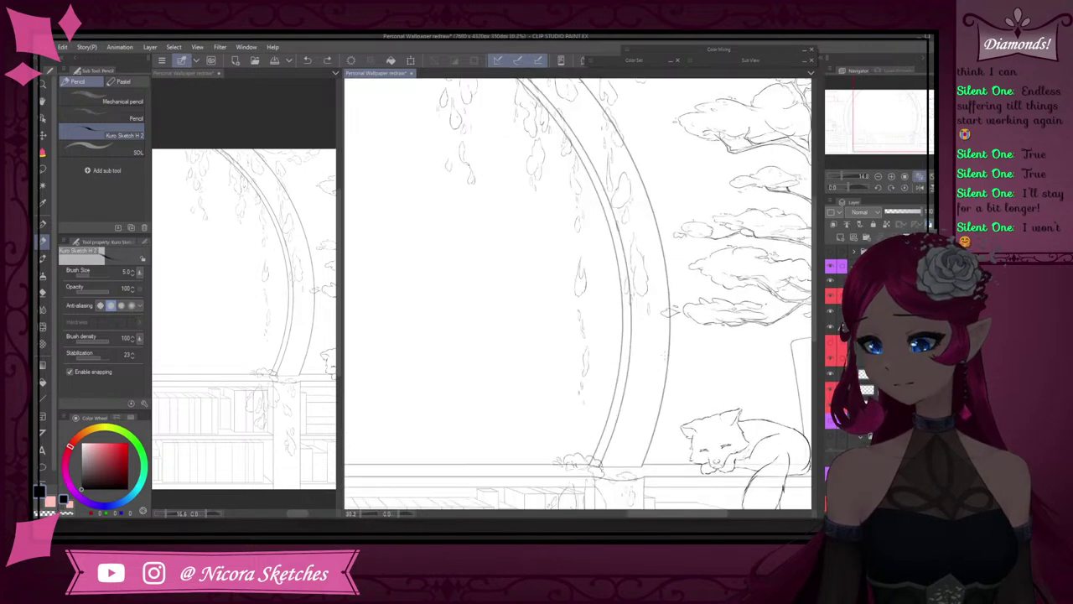
pyautogui.scroll(-3, 603, 386)
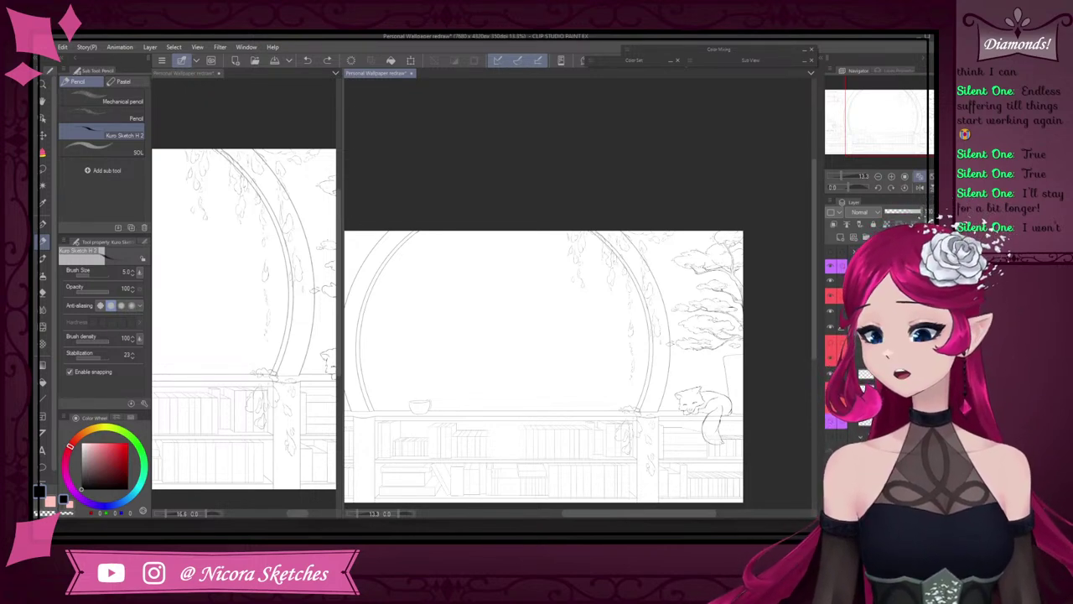
pyautogui.click(829, 422)
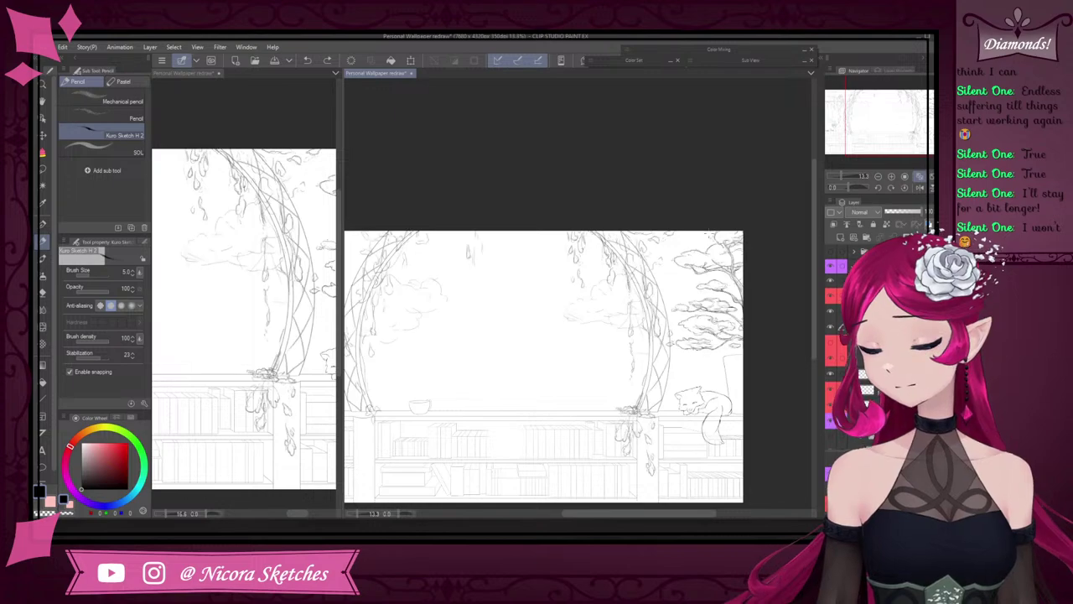
pyautogui.scroll(5, 672, 243)
pyautogui.scroll(2, 579, 343)
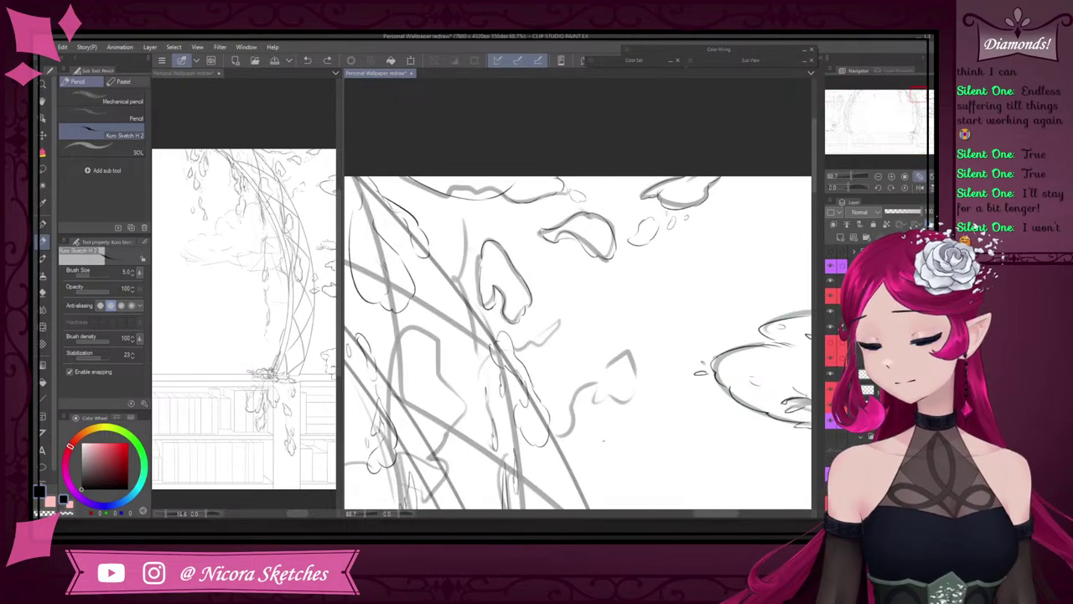
pyautogui.scroll(-7, 604, 440)
pyautogui.scroll(4, 637, 442)
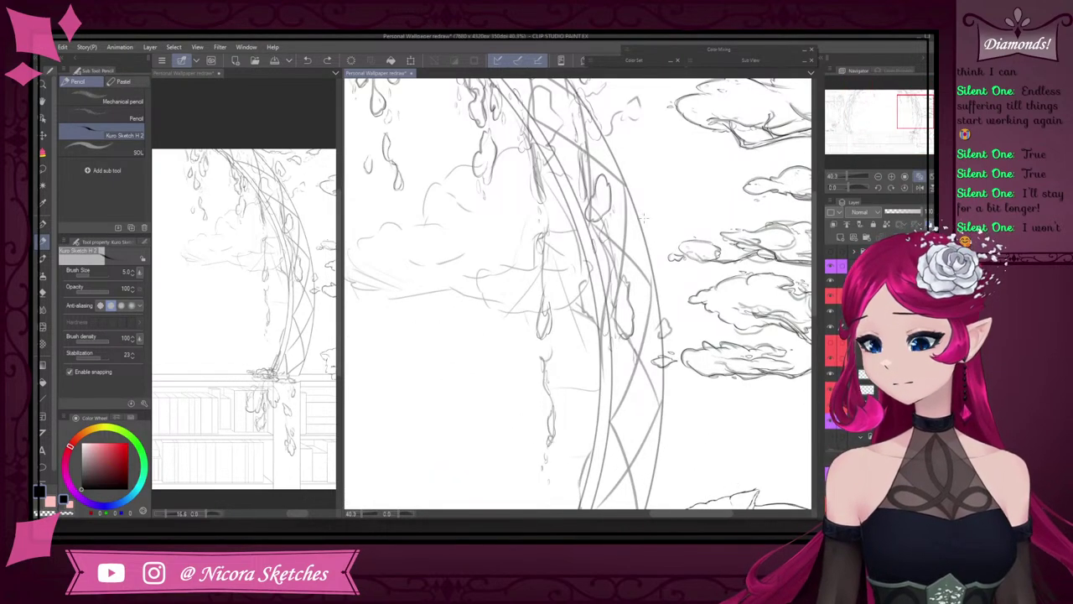
pyautogui.moveTo(638, 206); pyautogui.dragTo(650, 242)
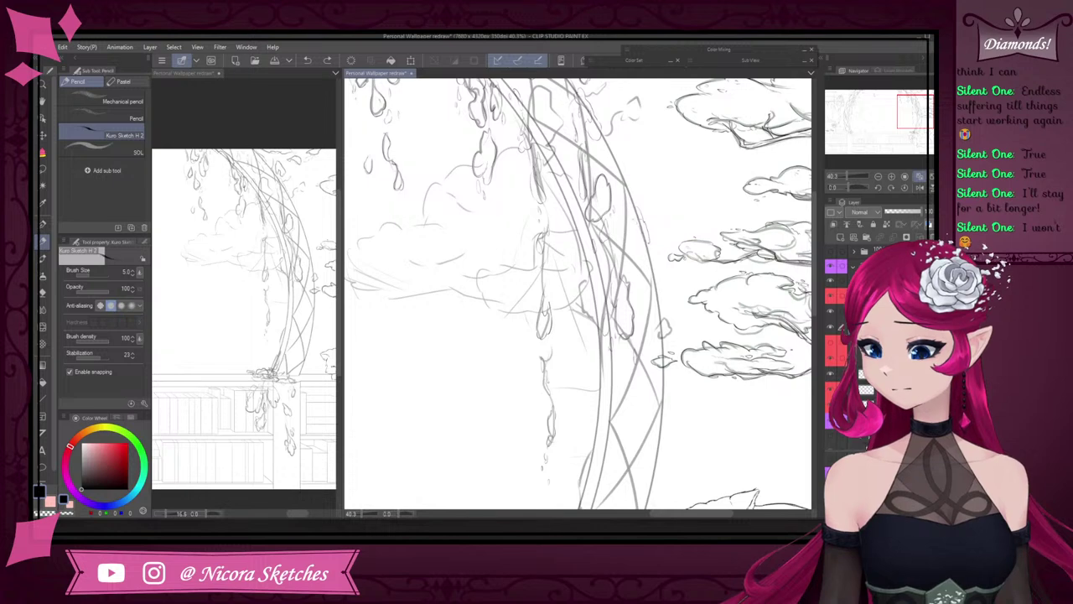
pyautogui.hotkey('ctrl', 'z')
pyautogui.scroll(3, 640, 198)
pyautogui.moveTo(627, 197)
pyautogui.mouseDown()
pyautogui.moveTo(641, 270)
pyautogui.moveTo(626, 251)
pyautogui.moveTo(628, 193)
pyautogui.mouseUp()
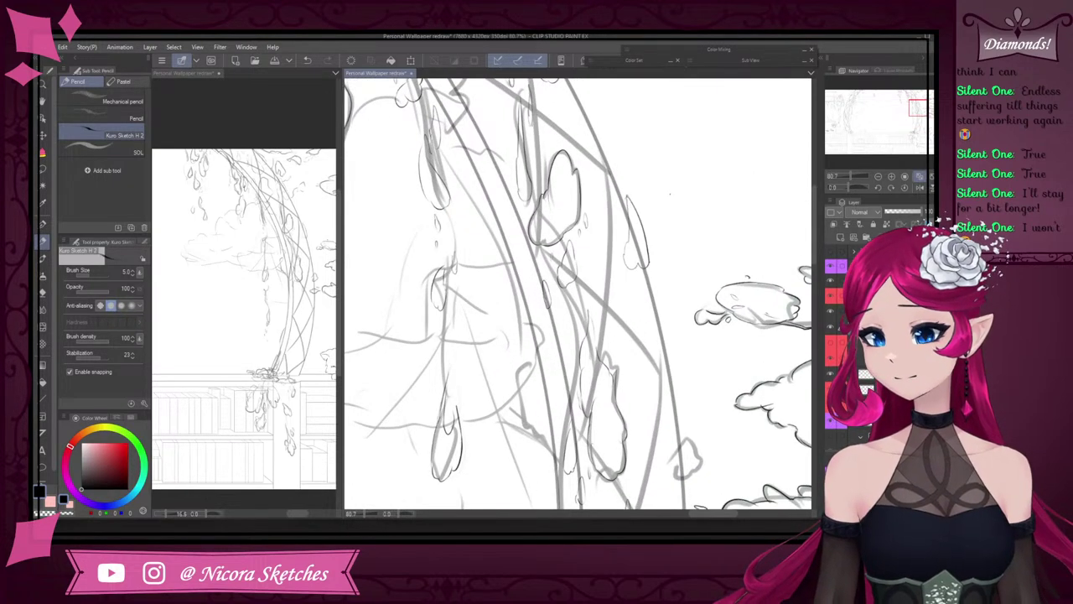
pyautogui.hotkey('ctrl', 'z')
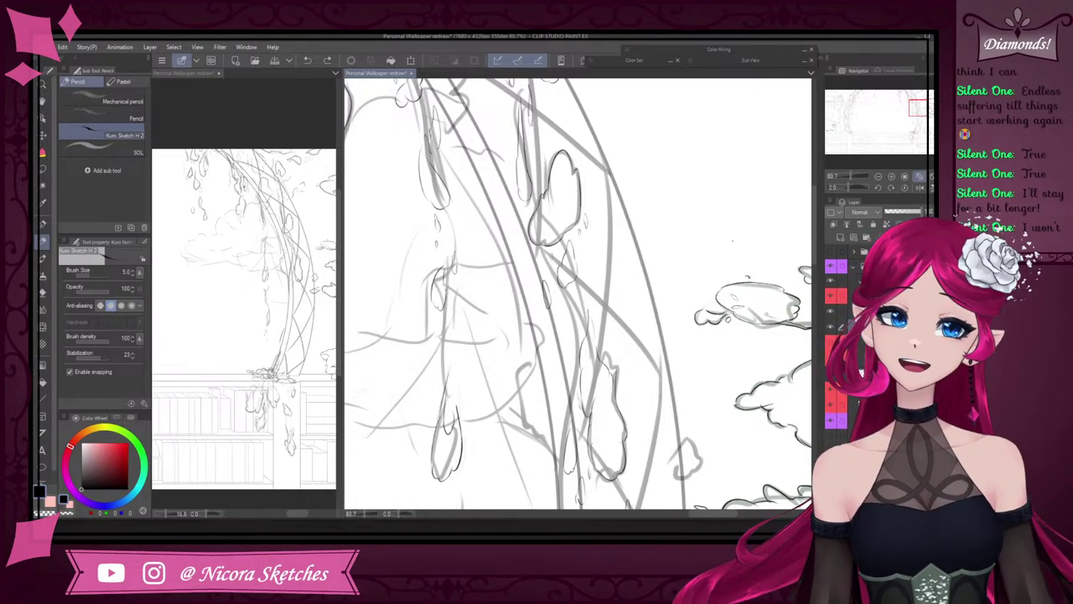
# - Outline the left edge and rounded tip of the sketched drooping leaf just inside the arch's left side
pyautogui.scroll(-10, 736, 229)
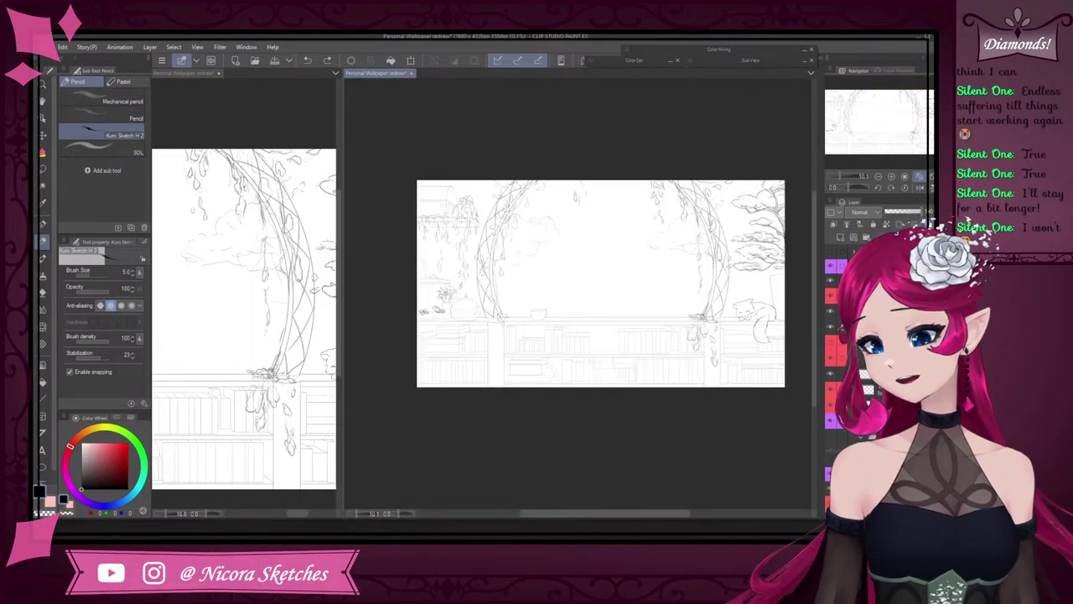
pyautogui.scroll(5, 503, 276)
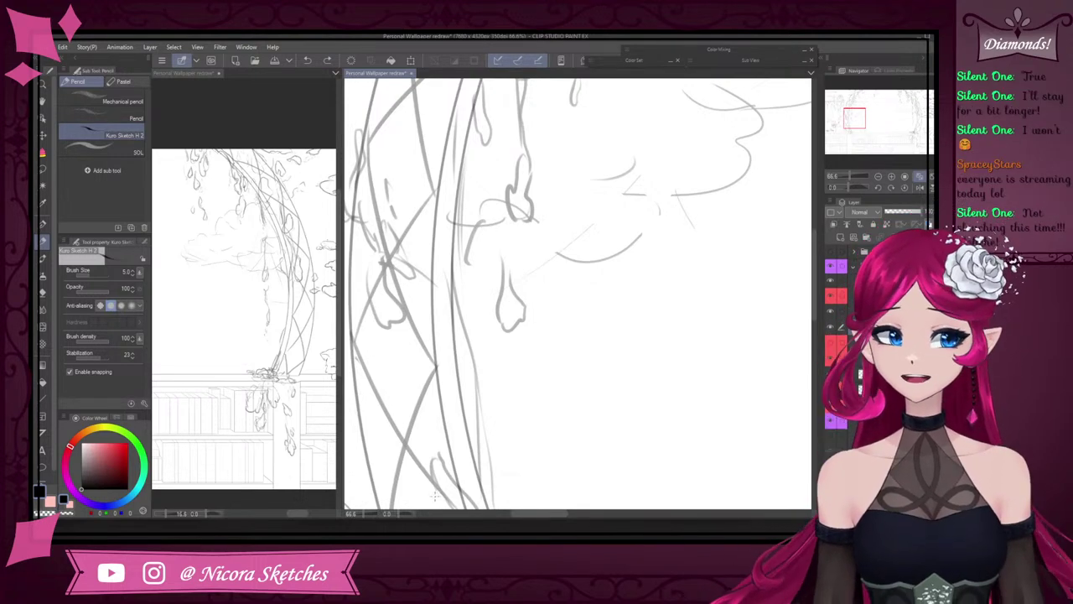
pyautogui.scroll(4, 498, 304)
pyautogui.moveTo(506, 241)
pyautogui.mouseDown()
pyautogui.moveTo(496, 319)
pyautogui.moveTo(522, 339)
pyautogui.mouseUp()
pyautogui.hotkey('ctrl', 'z')
pyautogui.scroll(3, 520, 342)
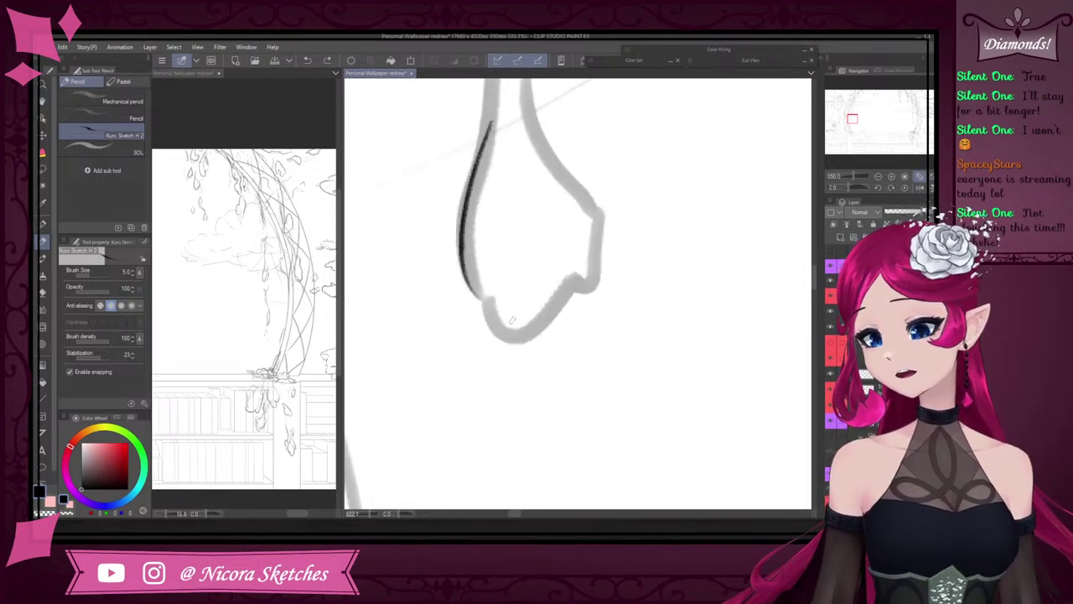
pyautogui.moveTo(486, 303)
pyautogui.mouseDown()
pyautogui.moveTo(535, 329)
pyautogui.moveTo(566, 277)
pyautogui.moveTo(587, 292)
pyautogui.mouseUp()
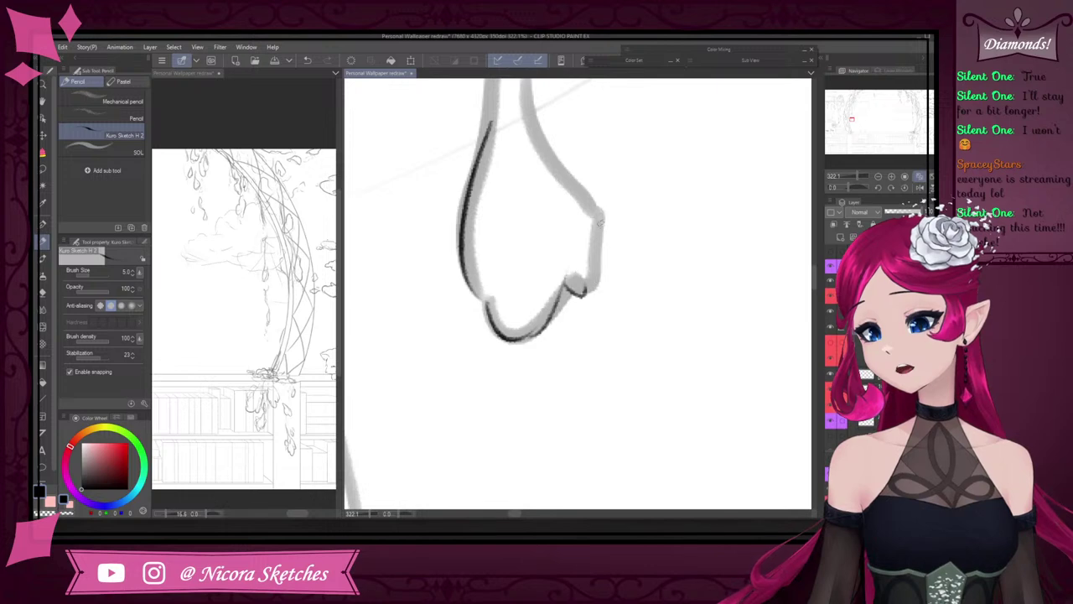
# - Draw the small notched lobe on that leaf's right edge, undoing the strokes that miss
pyautogui.moveTo(600, 221); pyautogui.dragTo(582, 296)
pyautogui.hotkey('ctrl', 'z')
pyautogui.hotkey('ctrl', 'z')
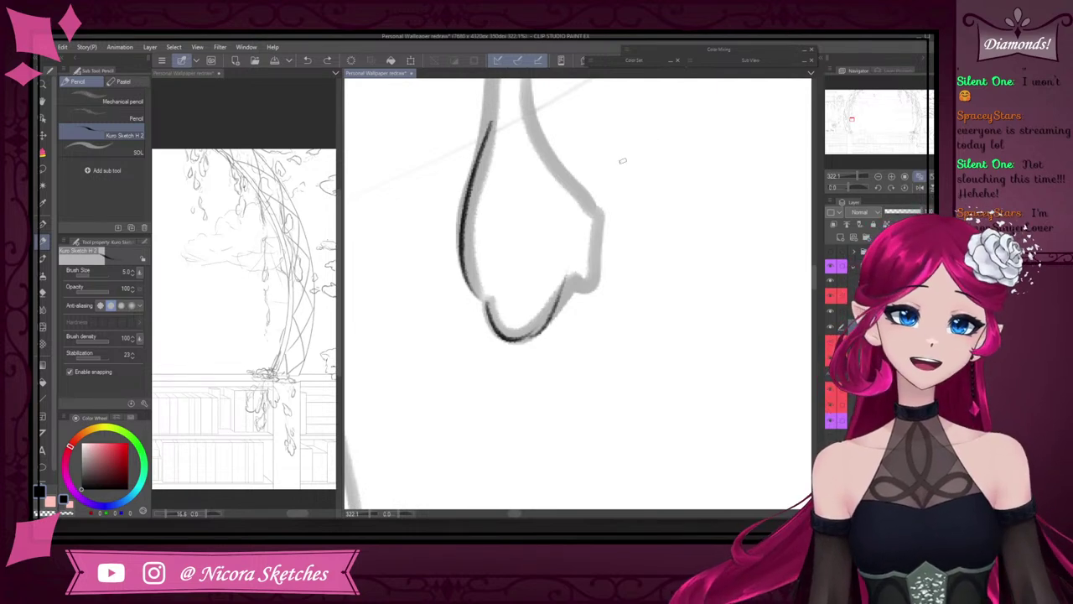
pyautogui.moveTo(601, 217)
pyautogui.mouseDown()
pyautogui.moveTo(588, 299)
pyautogui.moveTo(593, 279)
pyautogui.moveTo(562, 292)
pyautogui.mouseUp()
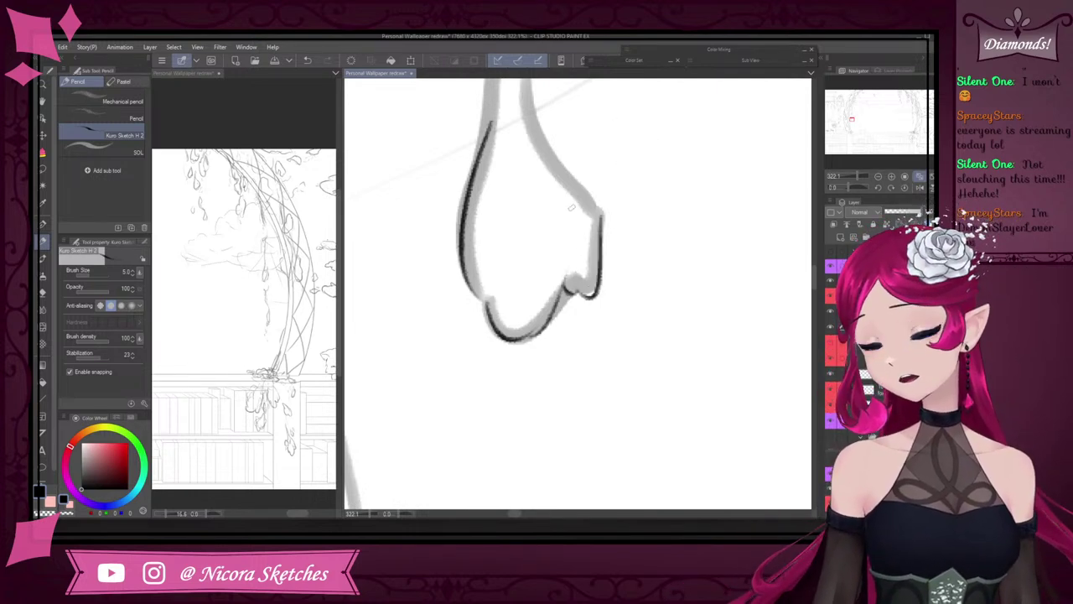
# - Start the leaf's upper right edge and extend its left edge upward as a narrow stem, undoing the excess stroke
pyautogui.moveTo(601, 218); pyautogui.dragTo(576, 175)
pyautogui.scroll(-5, 608, 213)
pyautogui.scroll(5, 589, 155)
pyautogui.moveTo(522, 248); pyautogui.dragTo(523, 98)
pyautogui.scroll(-5, 537, 235)
pyautogui.scroll(5, 538, 174)
pyautogui.moveTo(517, 176)
pyautogui.mouseDown()
pyautogui.moveTo(522, 302)
pyautogui.moveTo(492, 370)
pyautogui.mouseUp()
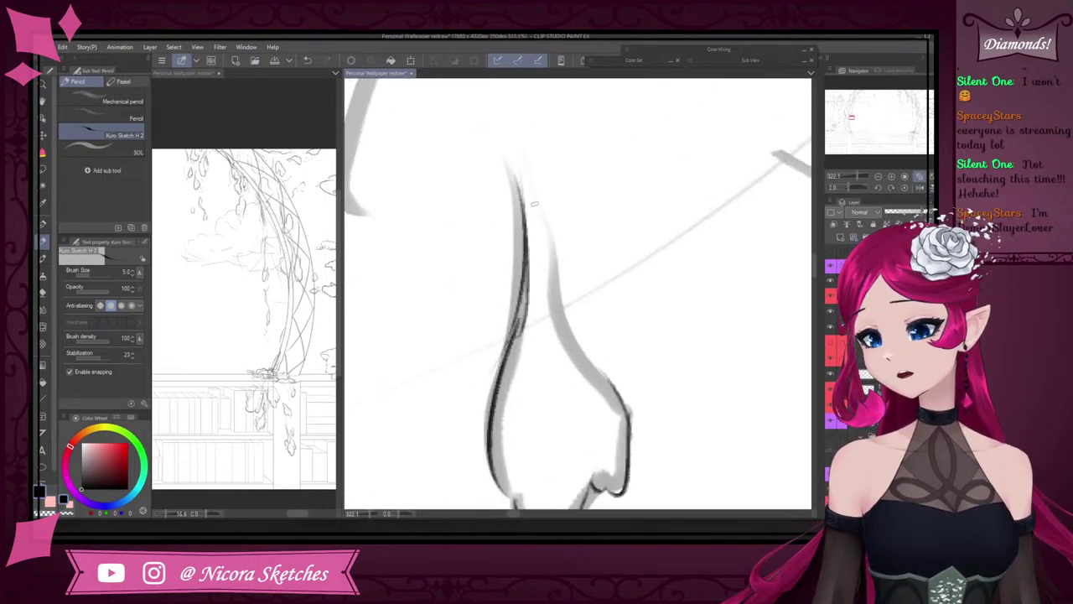
pyautogui.hotkey('ctrl', 'z')
pyautogui.moveTo(510, 186)
pyautogui.mouseDown()
pyautogui.moveTo(457, 364)
pyautogui.moveTo(495, 222)
pyautogui.mouseUp()
pyautogui.scroll(-5, 541, 285)
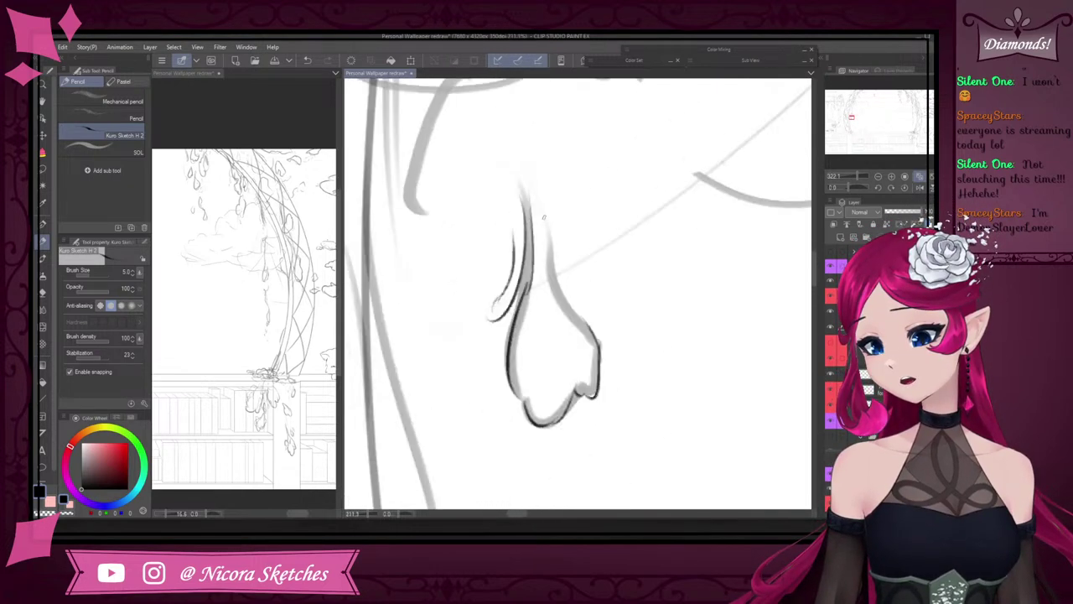
pyautogui.hotkey('ctrl', 'z')
pyautogui.scroll(6, 511, 345)
pyautogui.moveTo(480, 315); pyautogui.dragTo(534, 259)
pyautogui.hotkey('ctrl', 'z')
pyautogui.hotkey('ctrl', 'z')
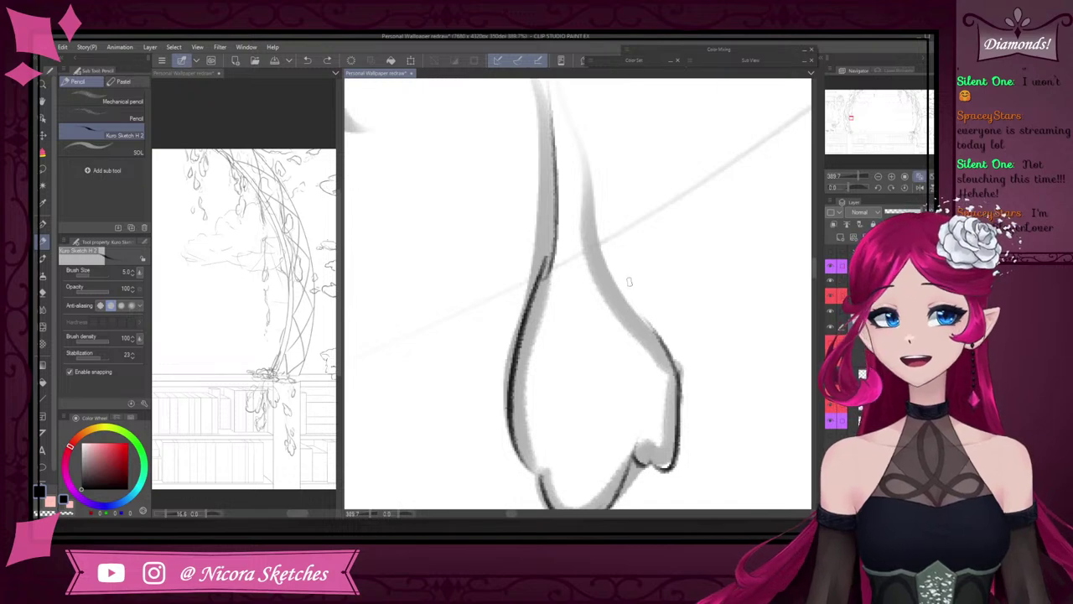
# - Complete the leaf's right edge up along the stem and add a short fold line above its lower notch
pyautogui.moveTo(660, 344); pyautogui.dragTo(587, 233)
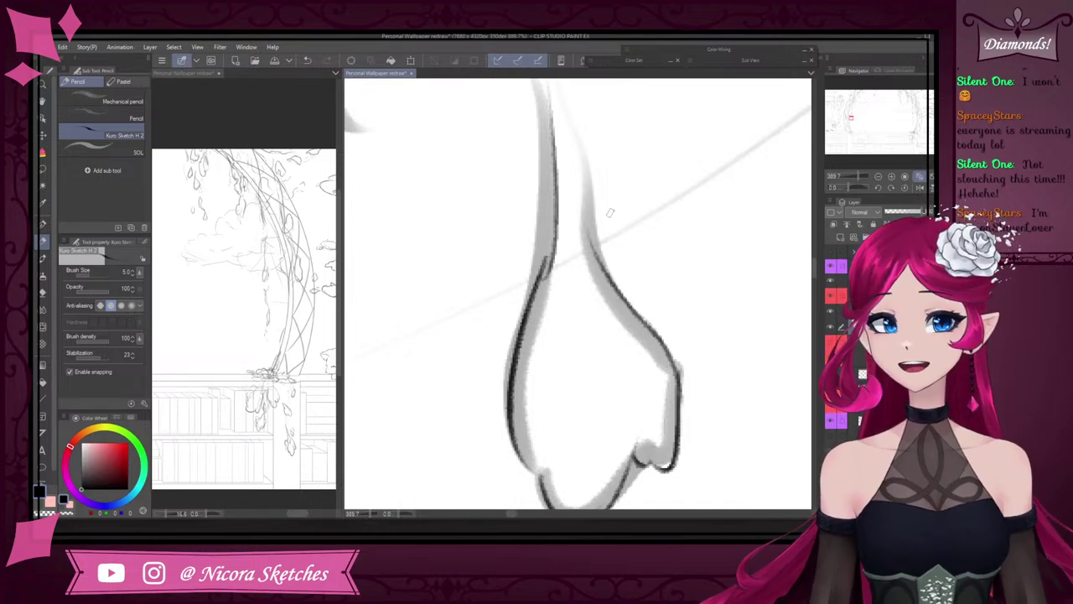
pyautogui.moveTo(570, 111); pyautogui.dragTo(592, 238)
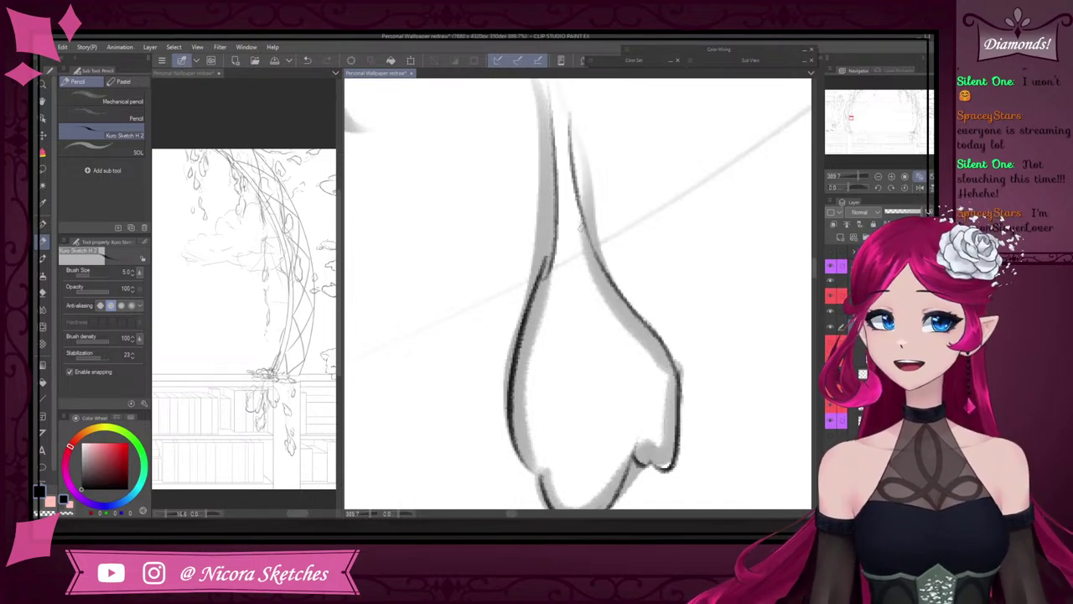
pyautogui.scroll(-3, 639, 335)
pyautogui.scroll(3, 650, 403)
pyautogui.moveTo(632, 415); pyautogui.dragTo(641, 376)
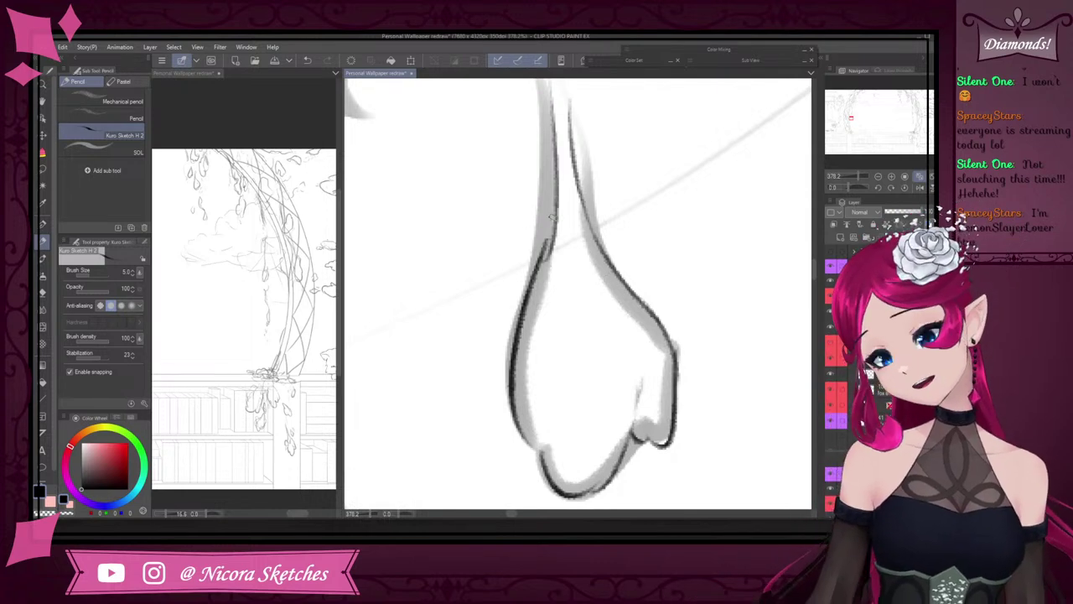
# - Draw a tiny teardrop leaf beside the stem of the finished drooping leaf
pyautogui.scroll(-3, 620, 331)
pyautogui.scroll(2, 584, 289)
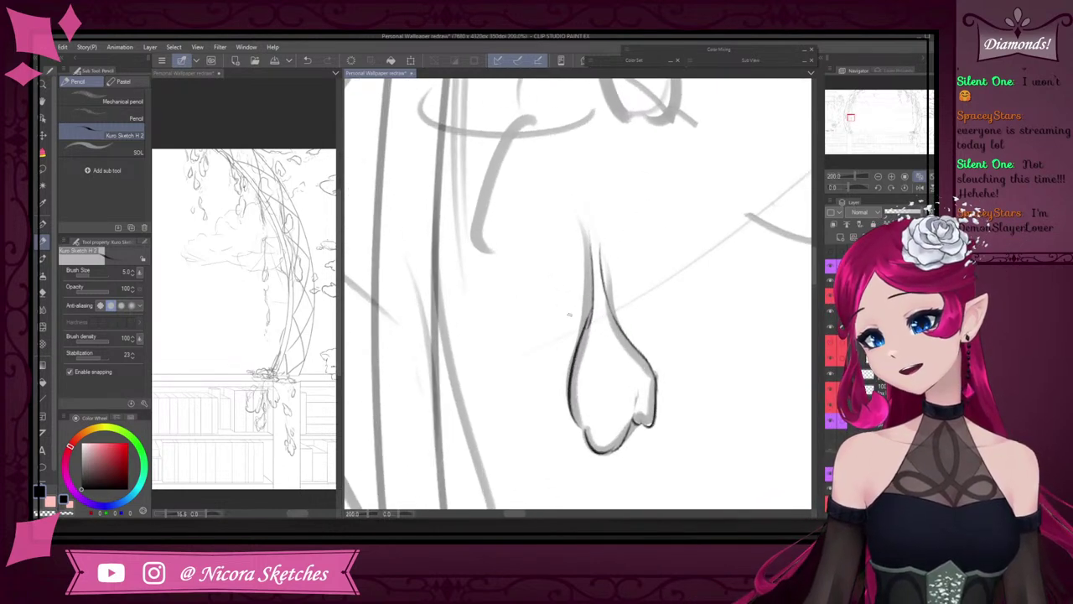
pyautogui.moveTo(560, 335)
pyautogui.mouseDown()
pyautogui.moveTo(577, 280)
pyautogui.moveTo(562, 346)
pyautogui.mouseUp()
pyautogui.scroll(-5, 618, 265)
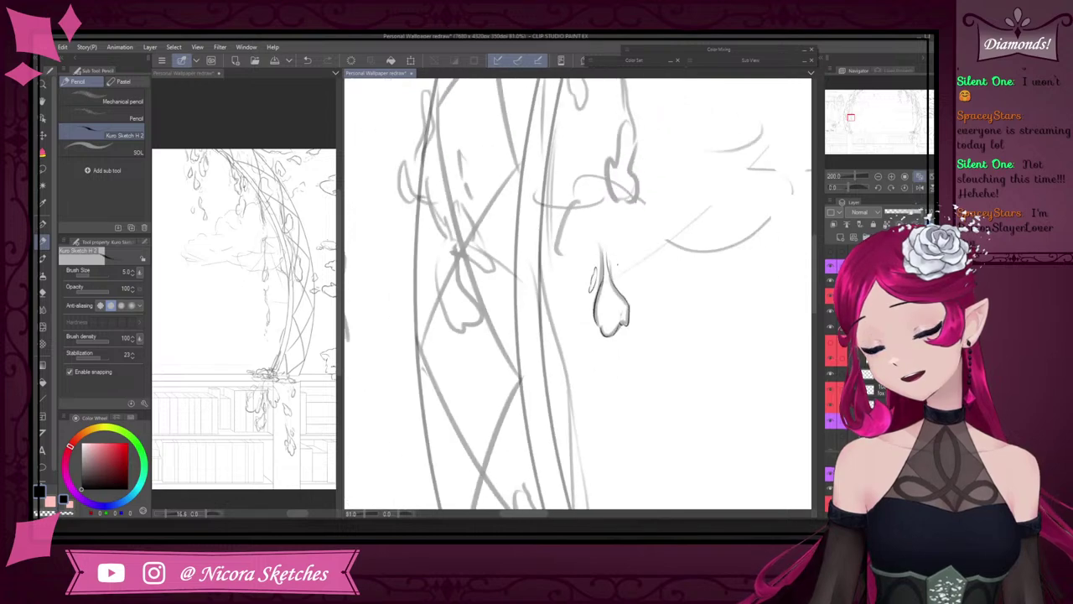
pyautogui.scroll(5, 612, 284)
pyautogui.moveTo(578, 253)
pyautogui.mouseDown()
pyautogui.moveTo(575, 302)
pyautogui.moveTo(585, 256)
pyautogui.moveTo(575, 265)
pyautogui.mouseUp()
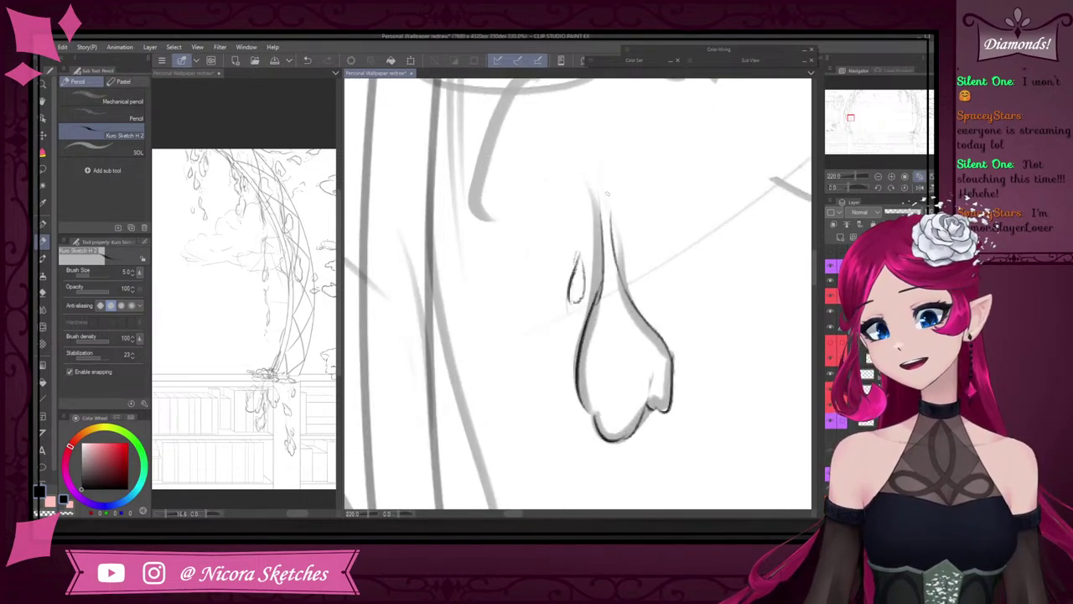
pyautogui.scroll(-8, 607, 193)
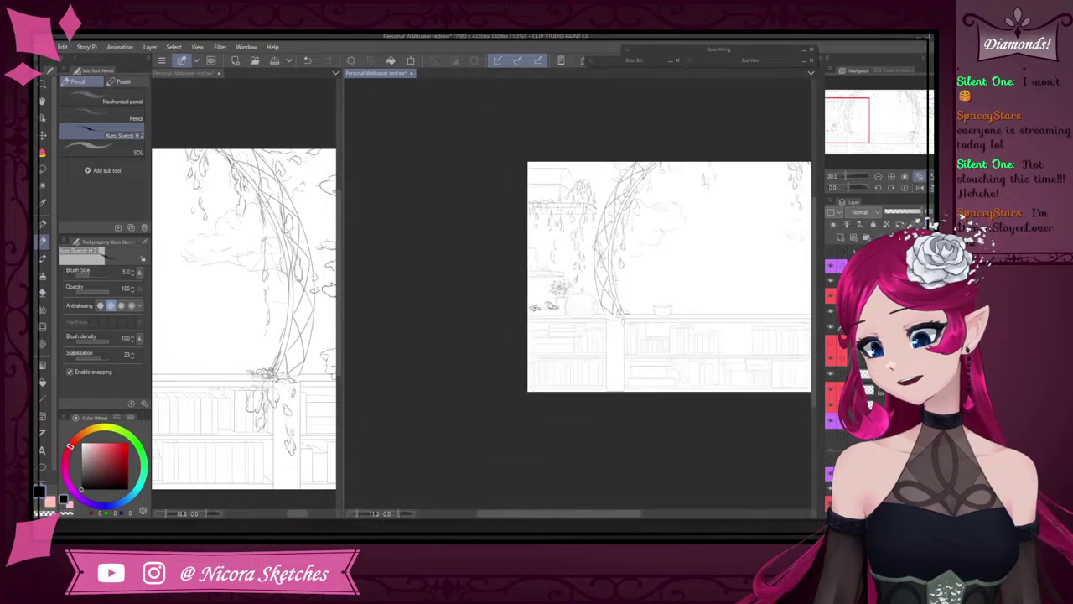
pyautogui.scroll(-3, 709, 214)
pyautogui.scroll(3, 754, 205)
pyautogui.scroll(-1, 689, 191)
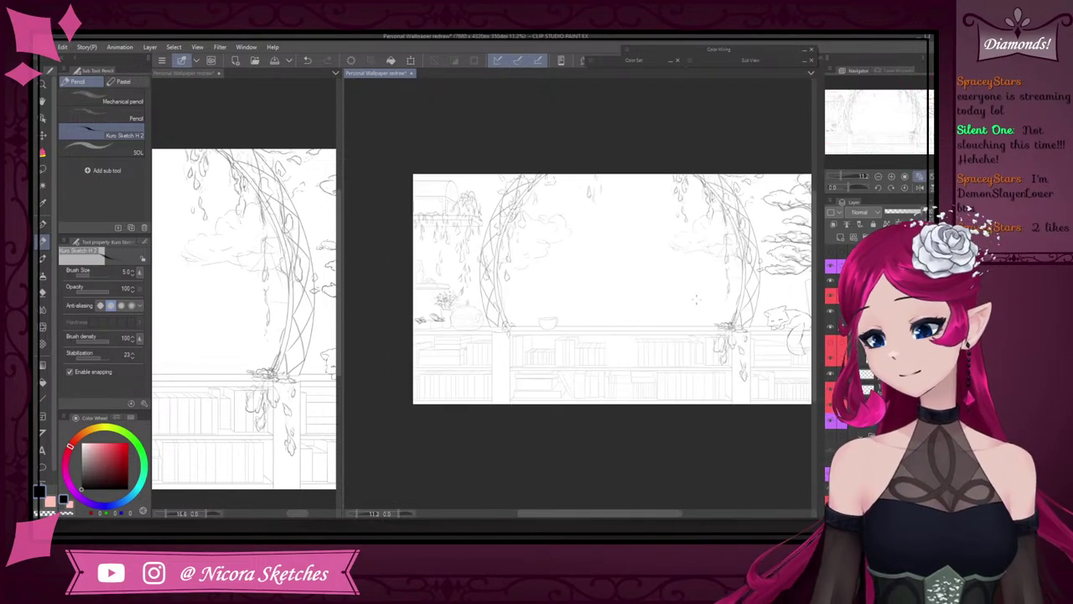
pyautogui.moveTo(621, 192); pyautogui.dragTo(591, 201)
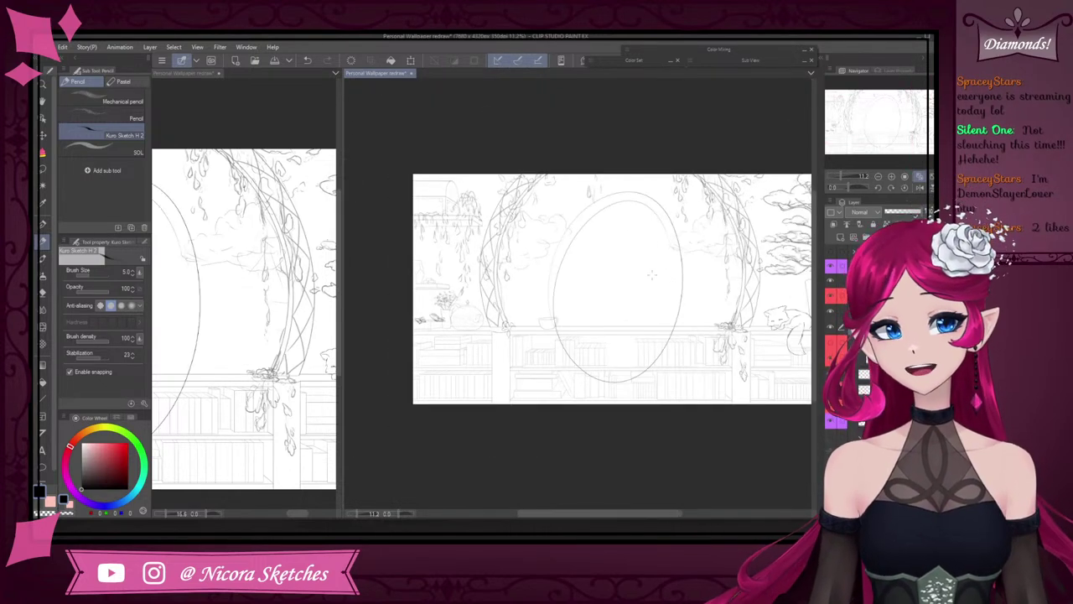
pyautogui.hotkey('ctrl', 'z')
# - Show the character drawing to check the figure within the arch, and hide it again
pyautogui.click(832, 256)
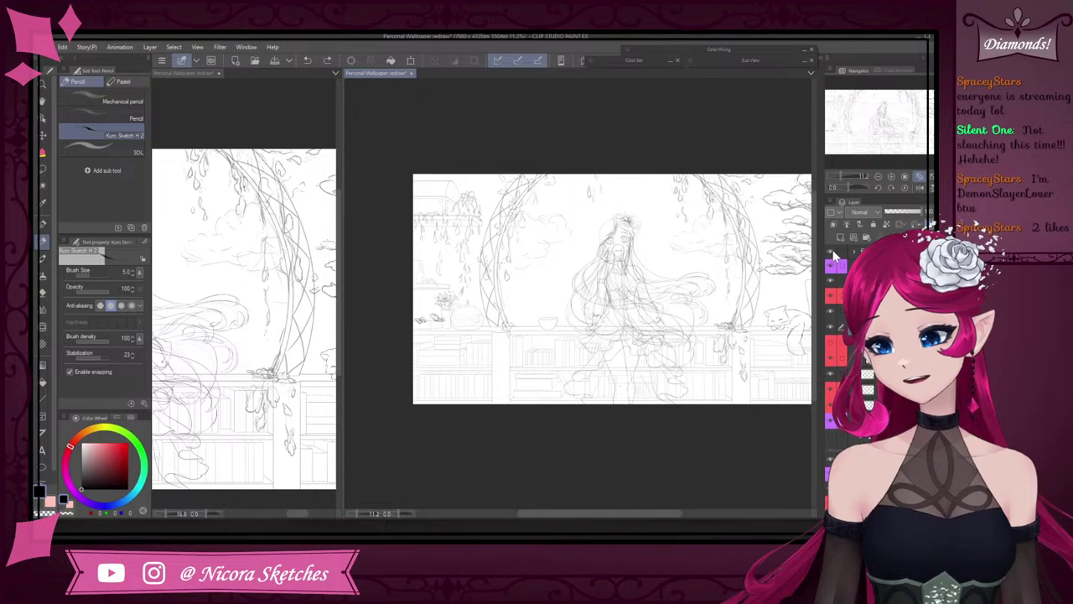
pyautogui.scroll(6, 623, 249)
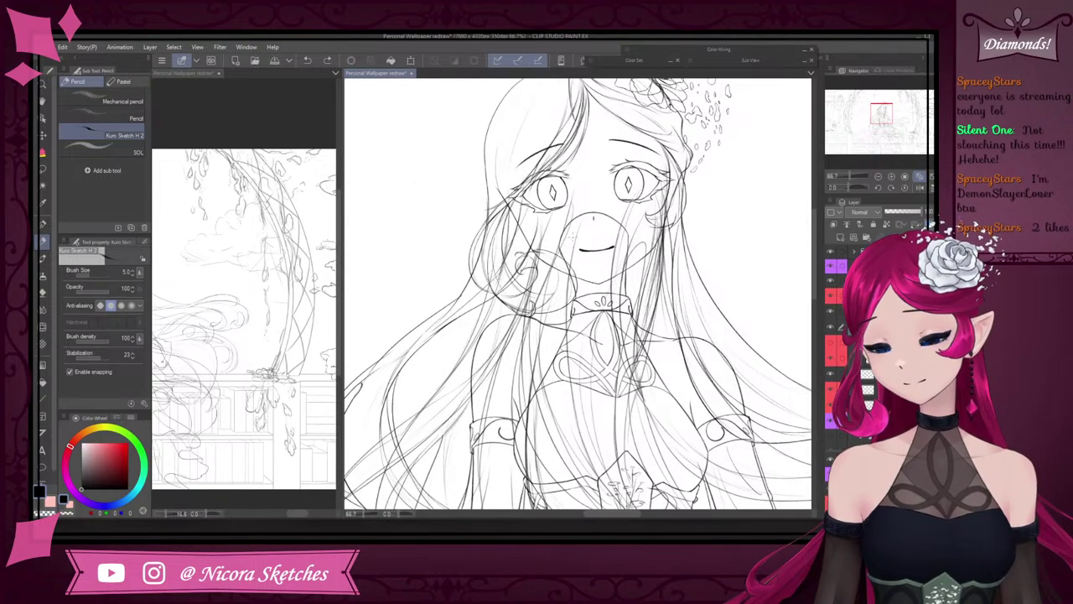
pyautogui.scroll(-5, 592, 224)
pyautogui.scroll(-2, 638, 237)
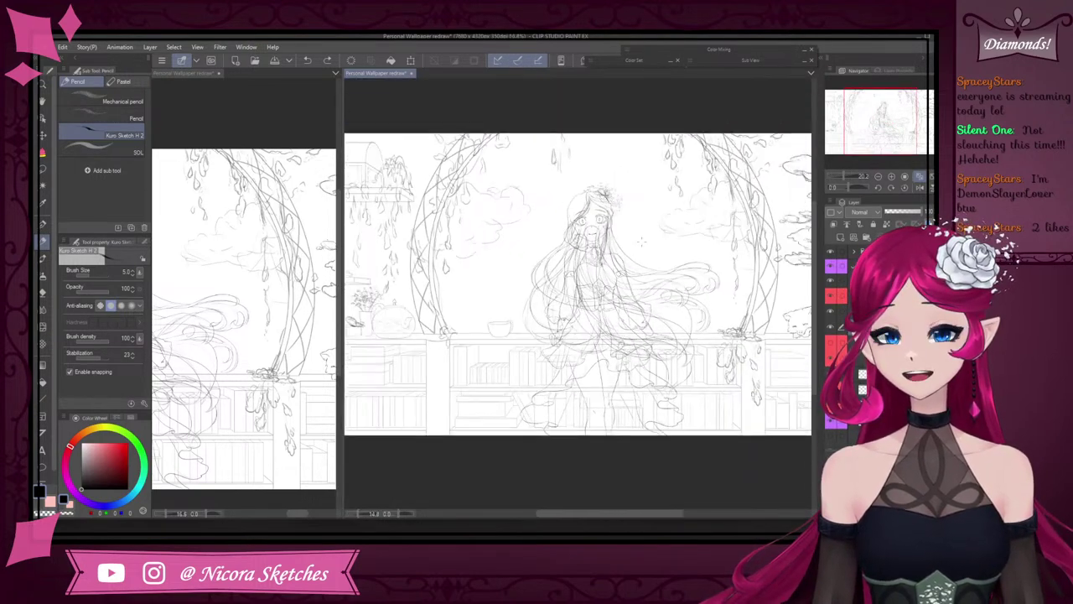
pyautogui.click(831, 253)
pyautogui.scroll(-3, 593, 289)
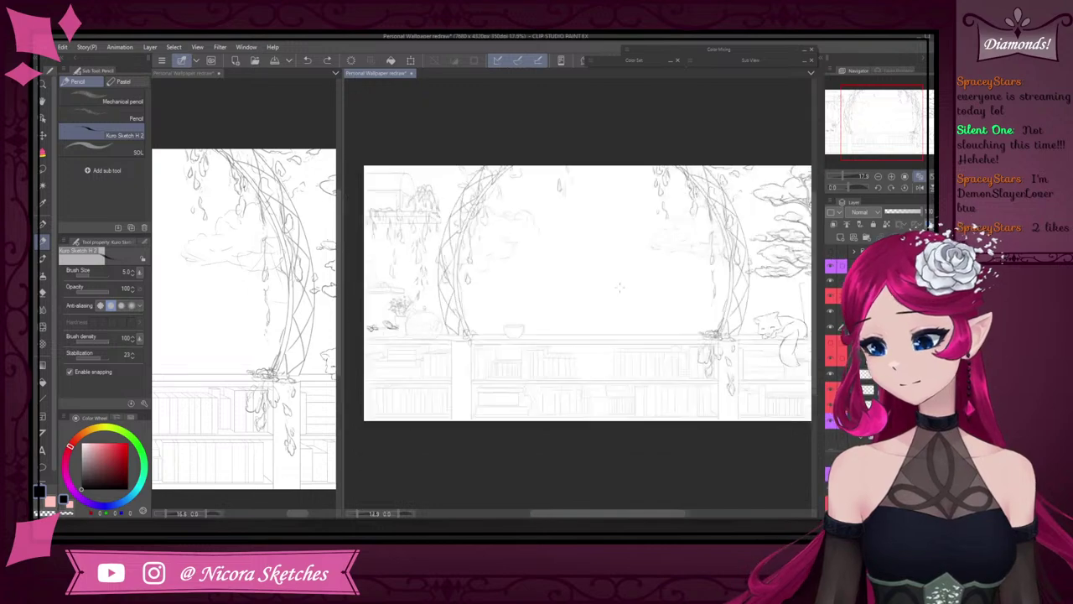
# - Outline the leaf at the canvas's top edge and the slender leaf below it near the arch's center, adding tiny leaves beside it
pyautogui.scroll(4, 486, 218)
pyautogui.scroll(-4, 577, 302)
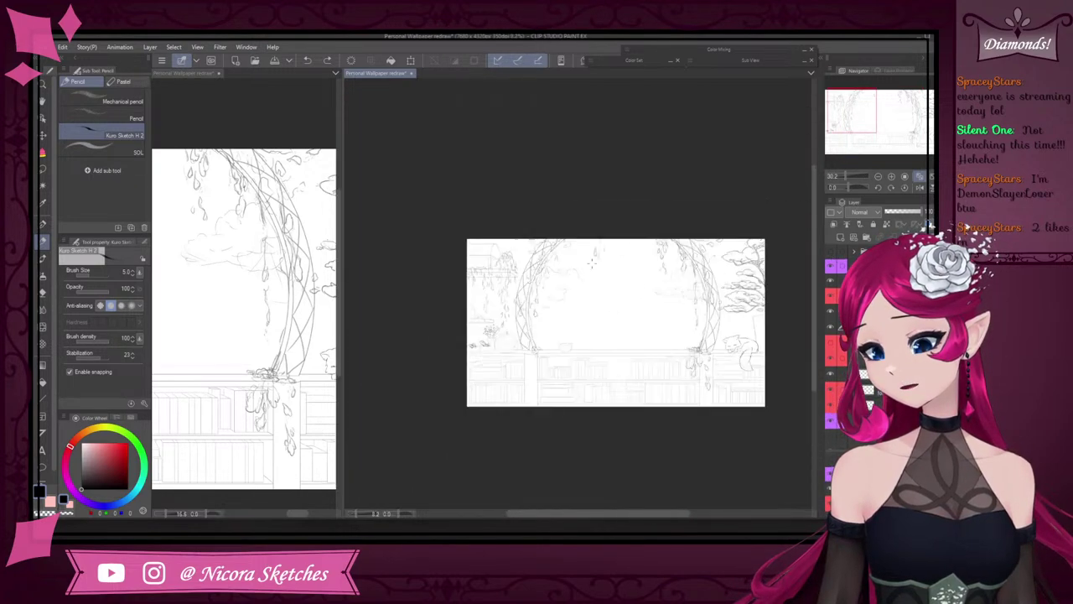
pyautogui.scroll(6, 620, 285)
pyautogui.scroll(2, 703, 262)
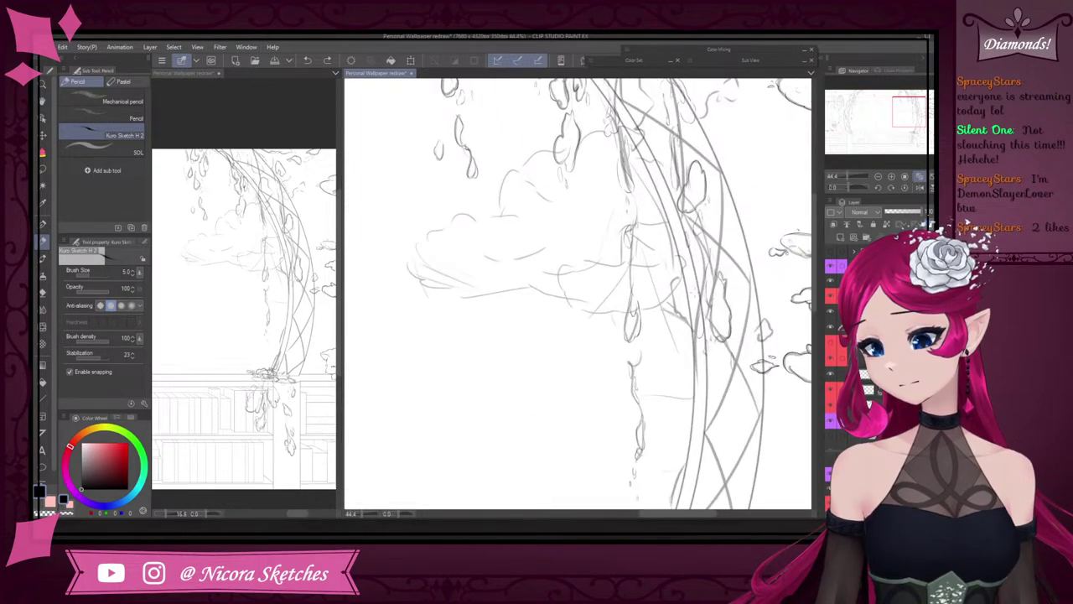
pyautogui.scroll(-4, 640, 144)
pyautogui.scroll(5, 639, 144)
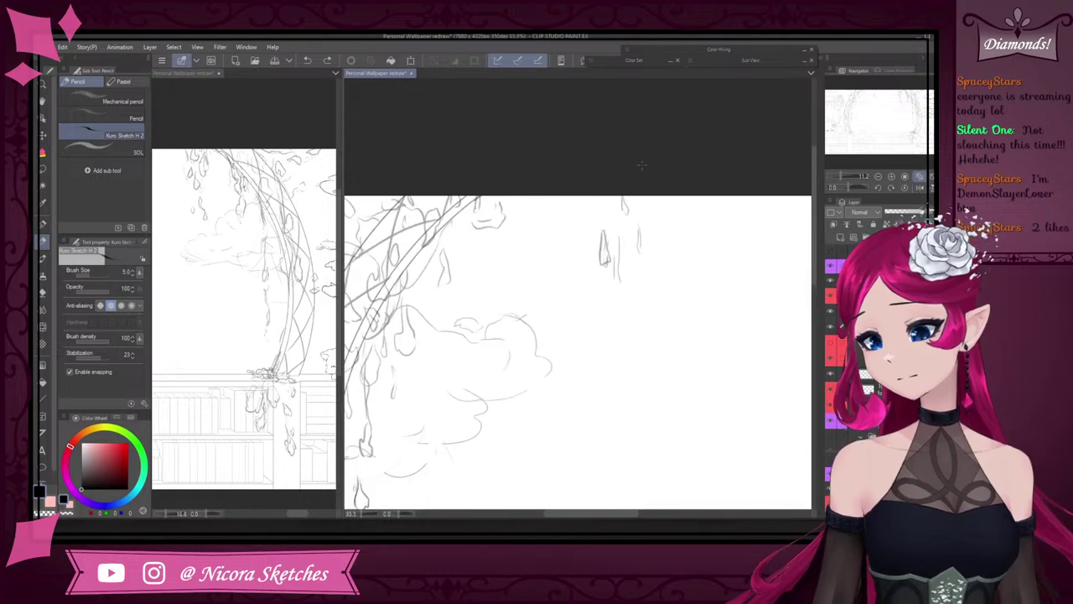
pyautogui.scroll(2, 639, 144)
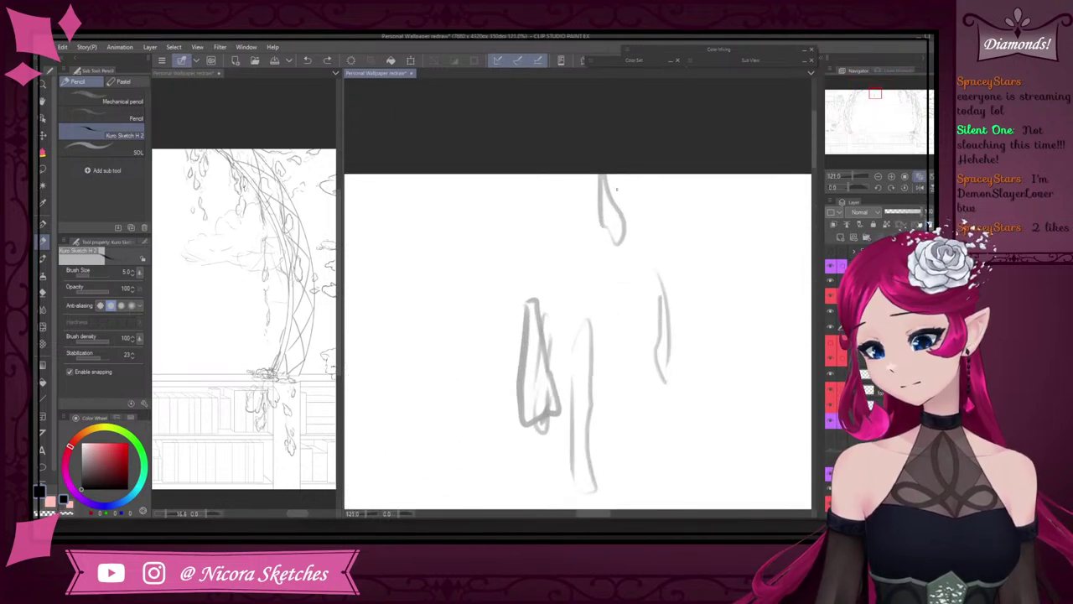
pyautogui.moveTo(607, 177)
pyautogui.mouseDown()
pyautogui.moveTo(616, 242)
pyautogui.moveTo(597, 191)
pyautogui.mouseUp()
pyautogui.moveTo(661, 280)
pyautogui.mouseDown()
pyautogui.moveTo(664, 384)
pyautogui.moveTo(660, 329)
pyautogui.mouseUp()
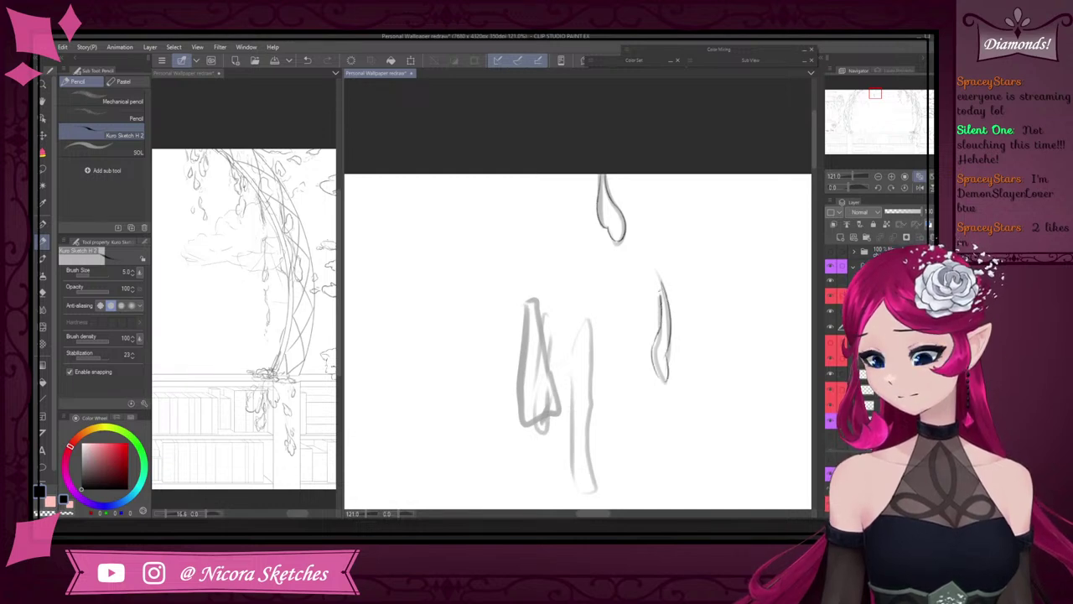
pyautogui.moveTo(655, 271); pyautogui.dragTo(647, 302)
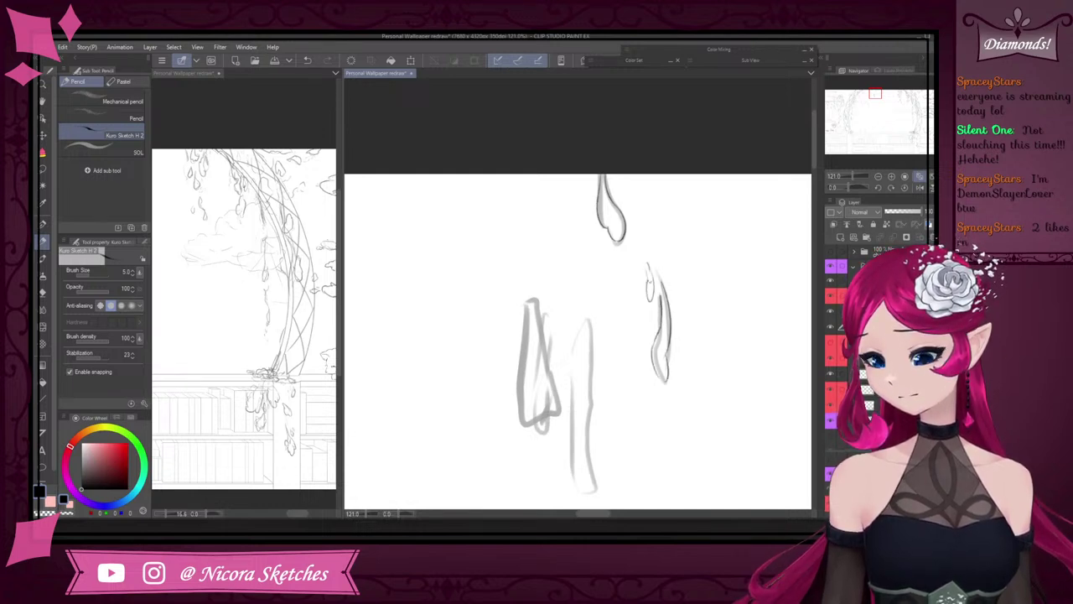
pyautogui.scroll(-3, 648, 317)
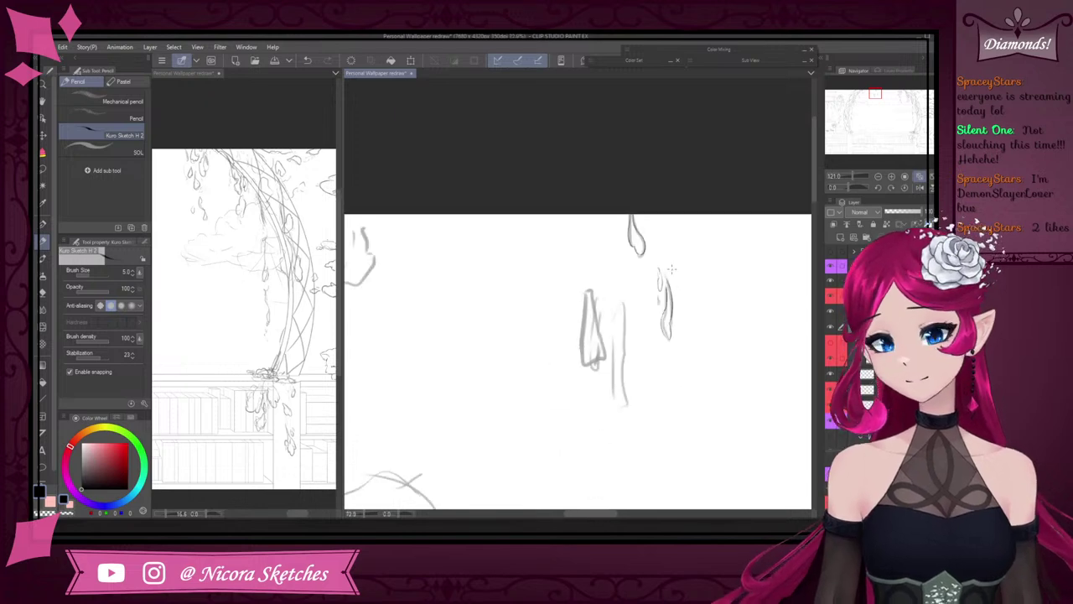
# - Outline the wide sketched leaf in the top center cluster with its lower lobe, and add a small narrow leaf above it
pyautogui.scroll(3, 624, 387)
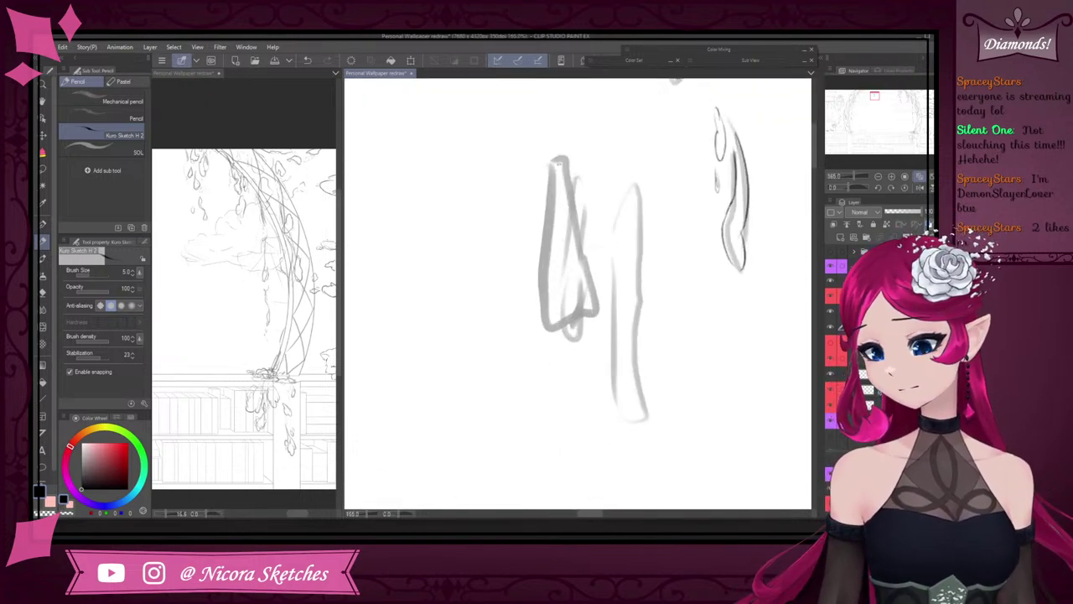
pyautogui.moveTo(558, 159)
pyautogui.mouseDown()
pyautogui.moveTo(542, 290)
pyautogui.moveTo(565, 333)
pyautogui.moveTo(586, 309)
pyautogui.mouseUp()
pyautogui.moveTo(574, 202); pyautogui.dragTo(587, 316)
pyautogui.moveTo(584, 233)
pyautogui.mouseDown()
pyautogui.moveTo(561, 147)
pyautogui.moveTo(593, 175)
pyautogui.moveTo(580, 172)
pyautogui.mouseUp()
pyautogui.moveTo(576, 110); pyautogui.dragTo(582, 176)
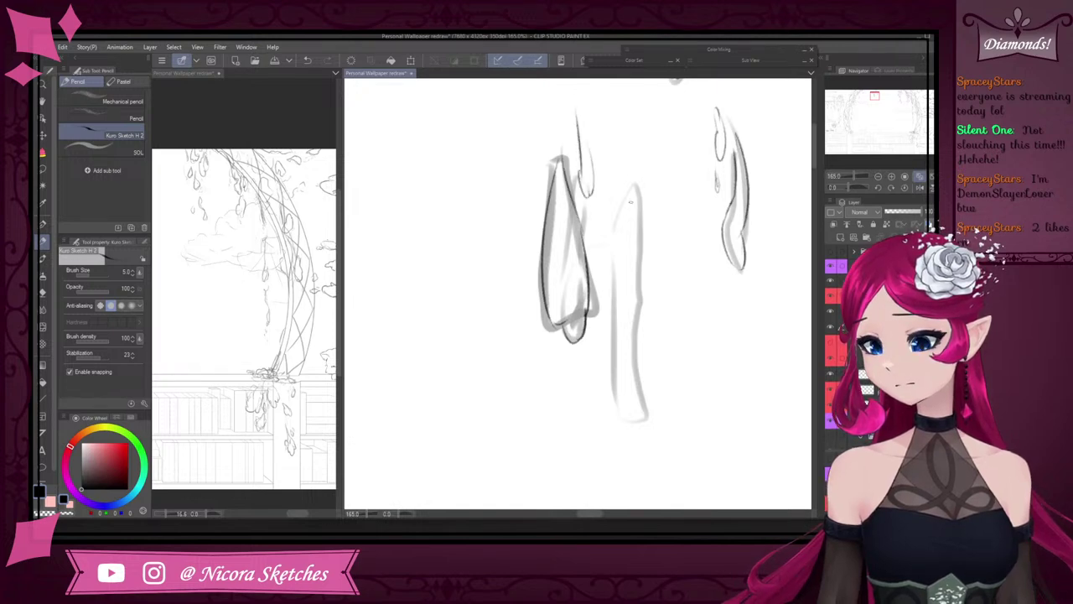
# - Draw the long narrow middle leaf of the top center cluster, undoing the strokes that miss
pyautogui.moveTo(619, 210); pyautogui.dragTo(616, 347)
pyautogui.hotkey('ctrl', 'z')
pyautogui.moveTo(640, 202)
pyautogui.mouseDown()
pyautogui.moveTo(650, 317)
pyautogui.moveTo(648, 355)
pyautogui.moveTo(628, 387)
pyautogui.moveTo(640, 370)
pyautogui.moveTo(607, 337)
pyautogui.moveTo(601, 250)
pyautogui.moveTo(617, 282)
pyautogui.moveTo(604, 269)
pyautogui.moveTo(611, 311)
pyautogui.moveTo(640, 373)
pyautogui.mouseUp()
pyautogui.hotkey('ctrl', 'z')
pyautogui.scroll(-3, 637, 280)
pyautogui.scroll(3, 649, 332)
pyautogui.moveTo(634, 203)
pyautogui.mouseDown()
pyautogui.moveTo(624, 290)
pyautogui.moveTo(630, 198)
pyautogui.moveTo(628, 242)
pyautogui.moveTo(614, 132)
pyautogui.moveTo(602, 198)
pyautogui.mouseUp()
pyautogui.moveTo(614, 127)
pyautogui.mouseDown()
pyautogui.moveTo(607, 184)
pyautogui.moveTo(633, 204)
pyautogui.moveTo(630, 124)
pyautogui.mouseUp()
pyautogui.scroll(-3, 650, 142)
pyautogui.scroll(2, 658, 142)
pyautogui.hotkey('ctrl', 'z')
pyautogui.scroll(-4, 671, 146)
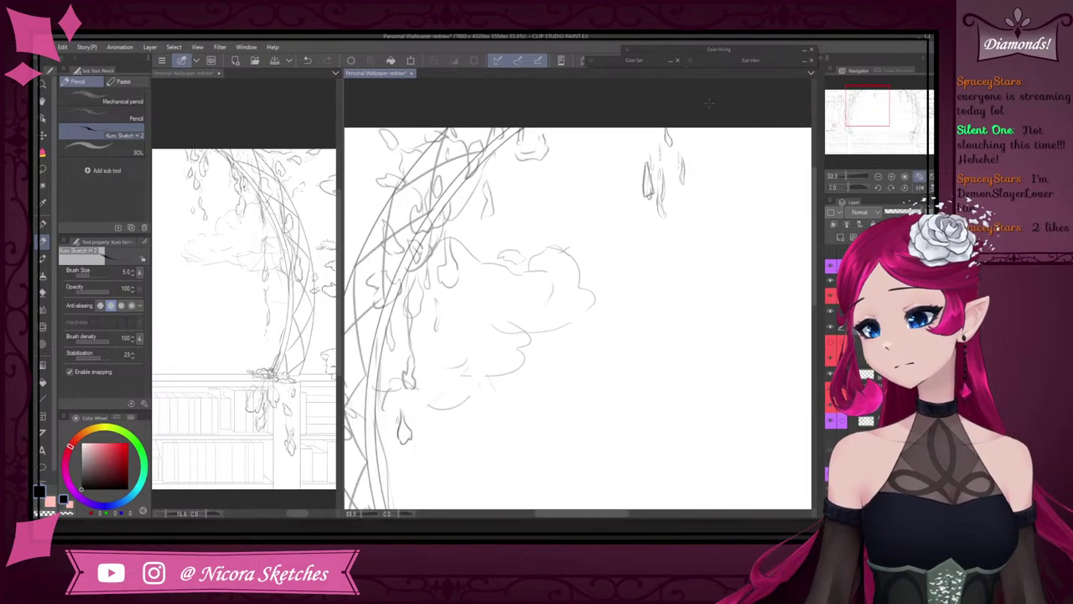
pyautogui.scroll(-2, 690, 113)
pyautogui.scroll(-1, 581, 168)
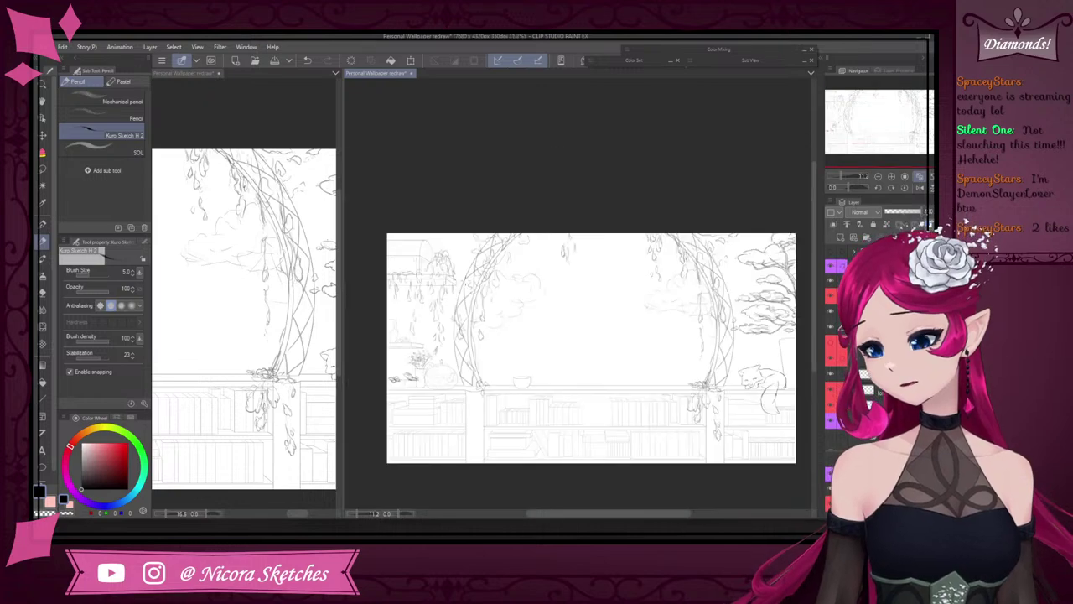
pyautogui.scroll(2, 582, 168)
pyautogui.scroll(-2, 578, 343)
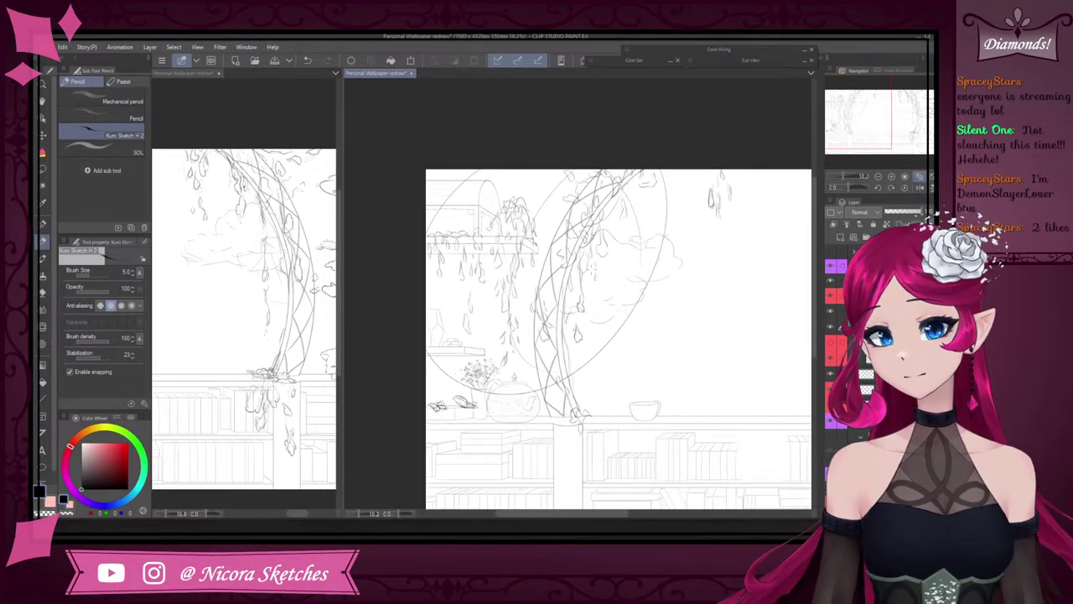
pyautogui.hotkey('ctrl', 'z')
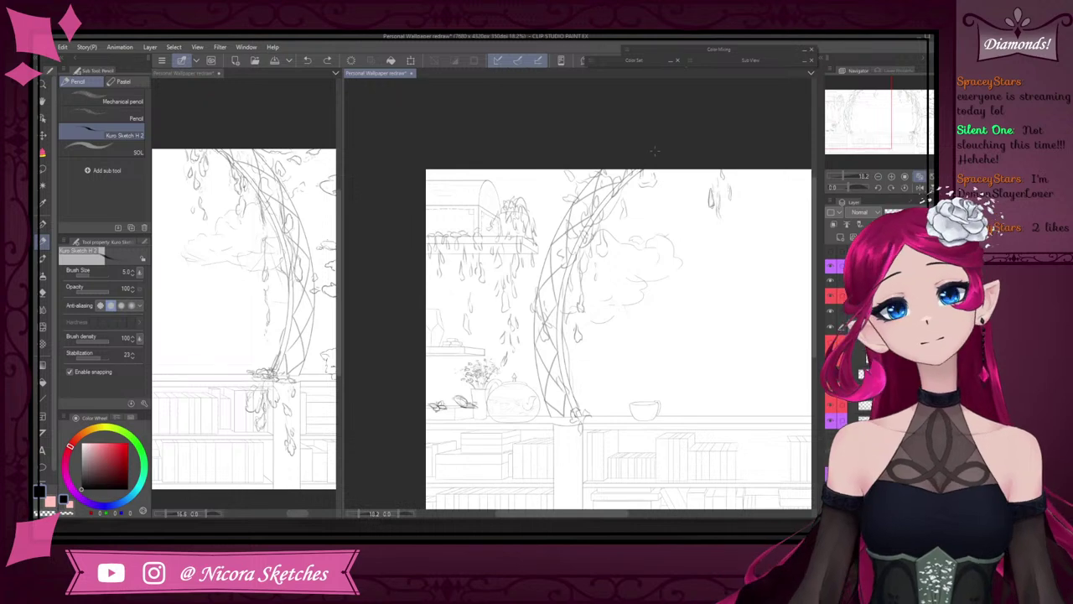
# - Outline the narrow sketched leaf with a scalloped tip hanging from the arch at the canvas's top edge
pyautogui.scroll(6, 685, 144)
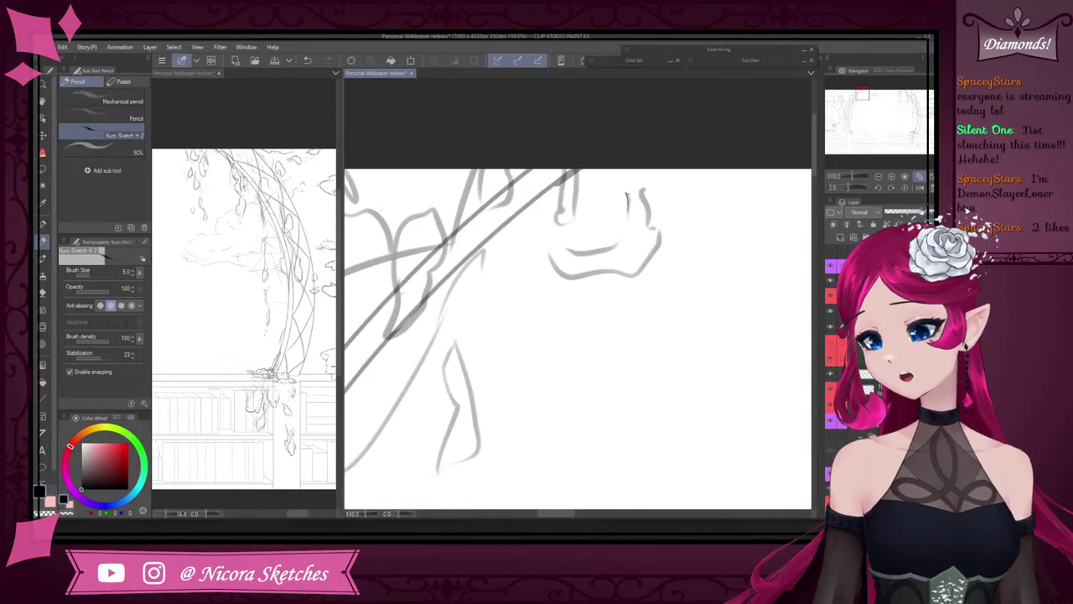
pyautogui.moveTo(626, 197); pyautogui.dragTo(644, 195)
pyautogui.scroll(2, 647, 163)
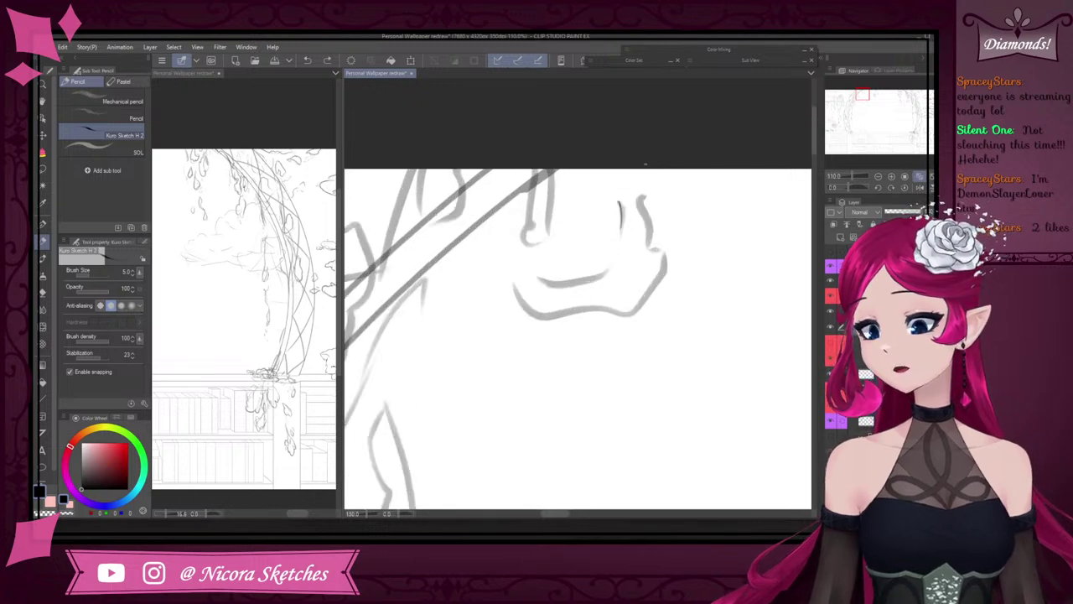
pyautogui.moveTo(523, 172)
pyautogui.mouseDown()
pyautogui.moveTo(508, 249)
pyautogui.moveTo(530, 261)
pyautogui.moveTo(543, 249)
pyautogui.moveTo(541, 178)
pyautogui.mouseUp()
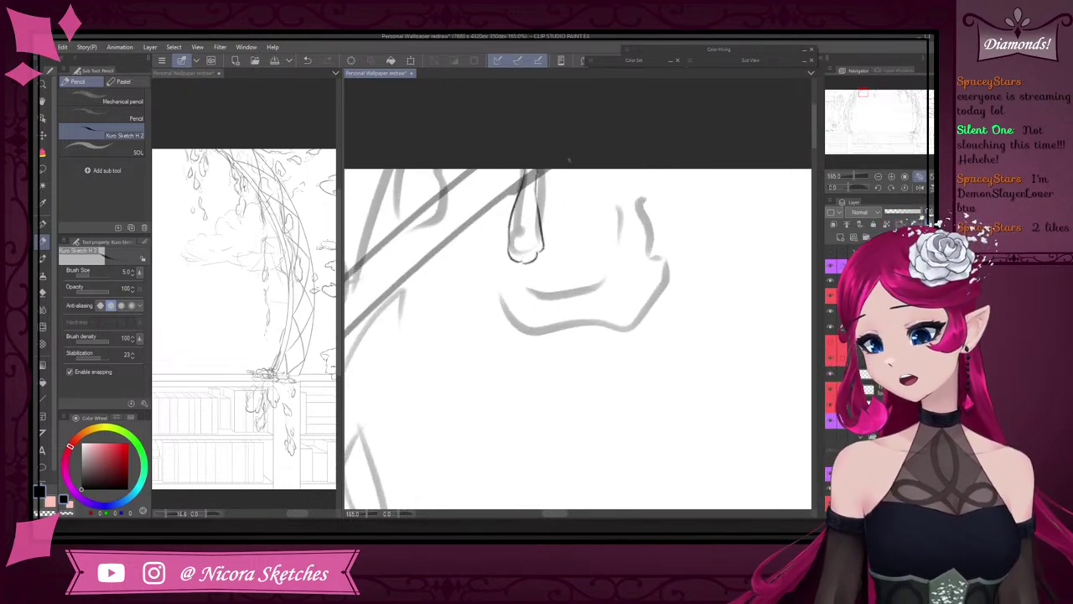
# - Outline the broad curved leaf beside the narrow one, redoing the strokes that miss, and mark the small tip above it
pyautogui.scroll(1, 638, 372)
pyautogui.moveTo(500, 303)
pyautogui.mouseDown()
pyautogui.moveTo(512, 284)
pyautogui.moveTo(549, 290)
pyautogui.moveTo(625, 250)
pyautogui.mouseUp()
pyautogui.hotkey('ctrl', 'z')
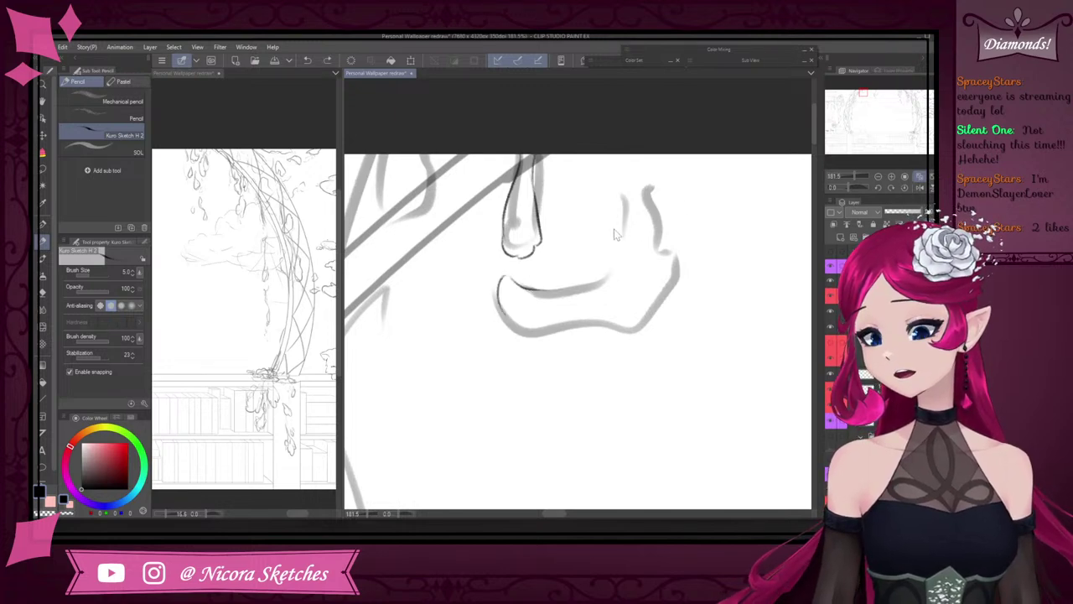
pyautogui.moveTo(536, 290)
pyautogui.mouseDown()
pyautogui.moveTo(607, 269)
pyautogui.moveTo(628, 171)
pyautogui.moveTo(651, 179)
pyautogui.moveTo(674, 287)
pyautogui.moveTo(675, 272)
pyautogui.moveTo(633, 334)
pyautogui.moveTo(600, 327)
pyautogui.mouseUp()
pyautogui.hotkey('ctrl', 'z')
pyautogui.moveTo(505, 316); pyautogui.dragTo(569, 333)
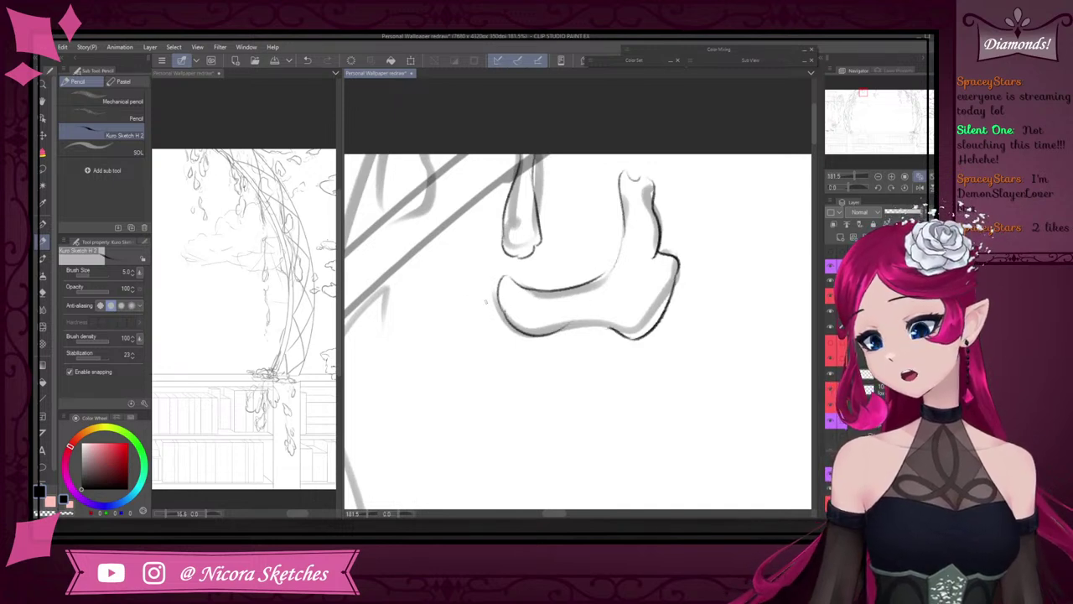
pyautogui.hotkey('ctrl', 'z')
pyautogui.moveTo(501, 311)
pyautogui.mouseDown()
pyautogui.moveTo(584, 305)
pyautogui.moveTo(579, 323)
pyautogui.moveTo(556, 330)
pyautogui.moveTo(644, 308)
pyautogui.mouseUp()
pyautogui.scroll(-8, 669, 267)
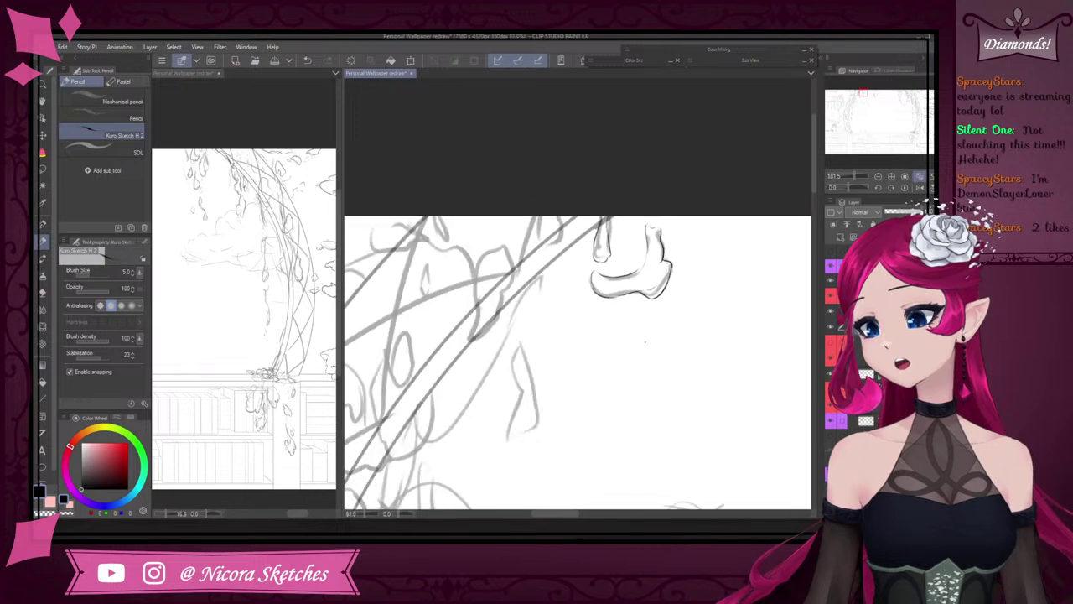
pyautogui.scroll(5, 643, 336)
pyautogui.moveTo(666, 154); pyautogui.dragTo(674, 143)
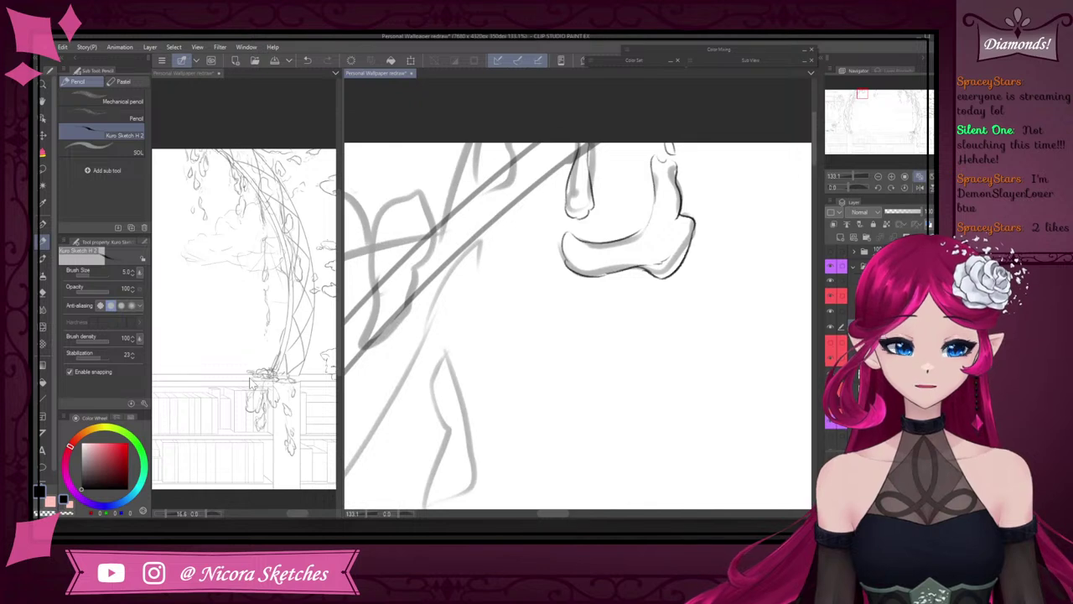
# - Reshape the rounded end and lower edge of the broad curved leaf with Liquify, using a brush size of 150
pyautogui.click(43, 326)
pyautogui.moveTo(574, 286); pyautogui.dragTo(576, 276)
pyautogui.hotkey('ctrl', 'z')
pyautogui.hotkey('ctrl', 'z')
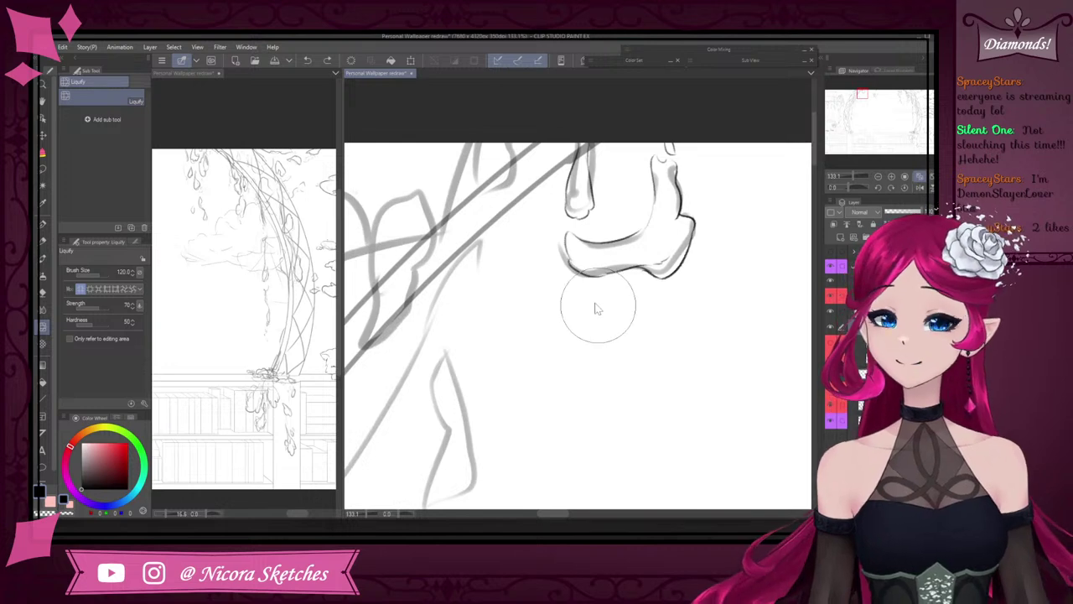
pyautogui.press(']')
pyautogui.press(']')
pyautogui.press(']')
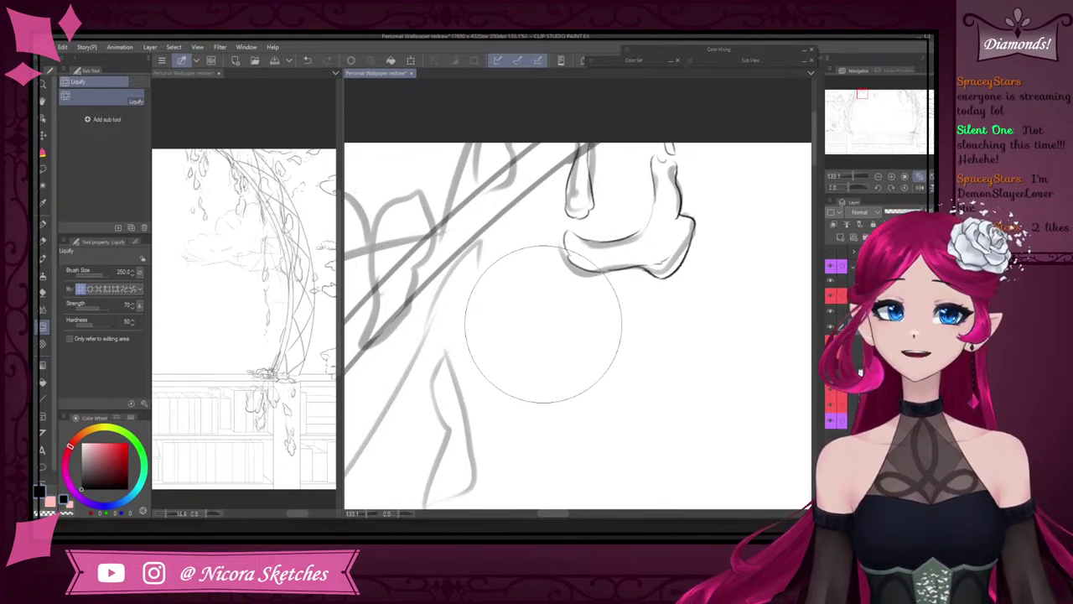
pyautogui.press('[')
pyautogui.press('[')
pyautogui.press('[')
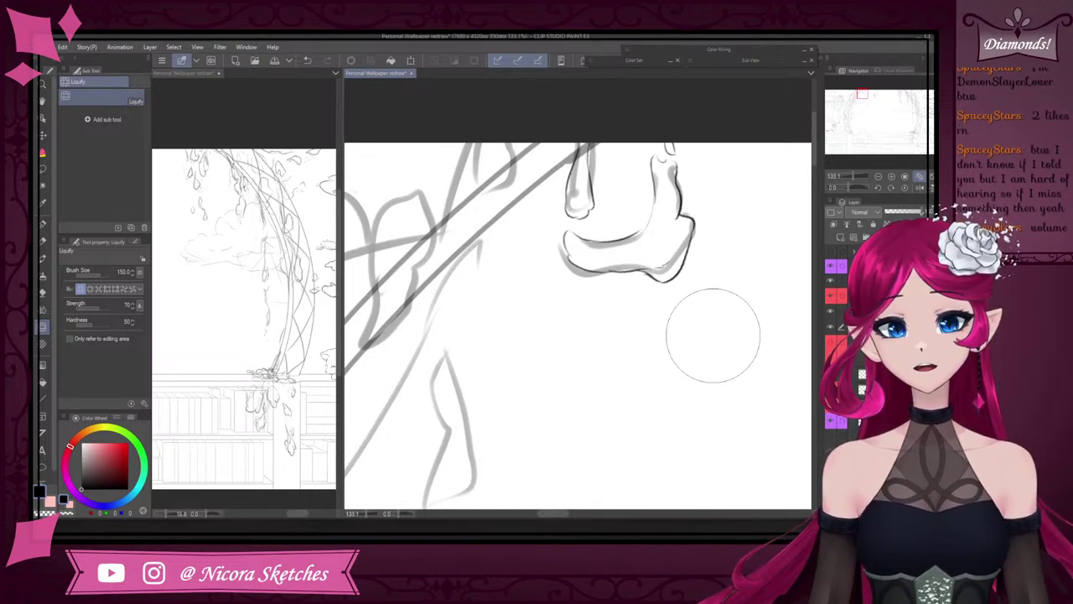
pyautogui.click(43, 242)
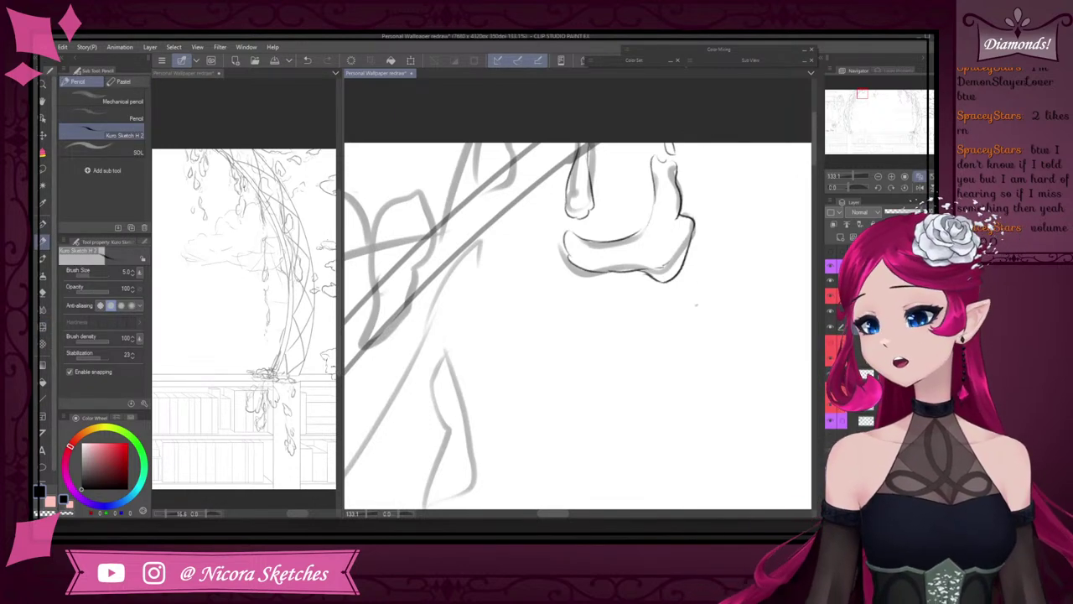
pyautogui.moveTo(649, 317)
pyautogui.mouseDown()
pyautogui.moveTo(623, 325)
pyautogui.moveTo(653, 287)
pyautogui.mouseUp()
pyautogui.scroll(-9, 651, 292)
pyautogui.scroll(3, 641, 354)
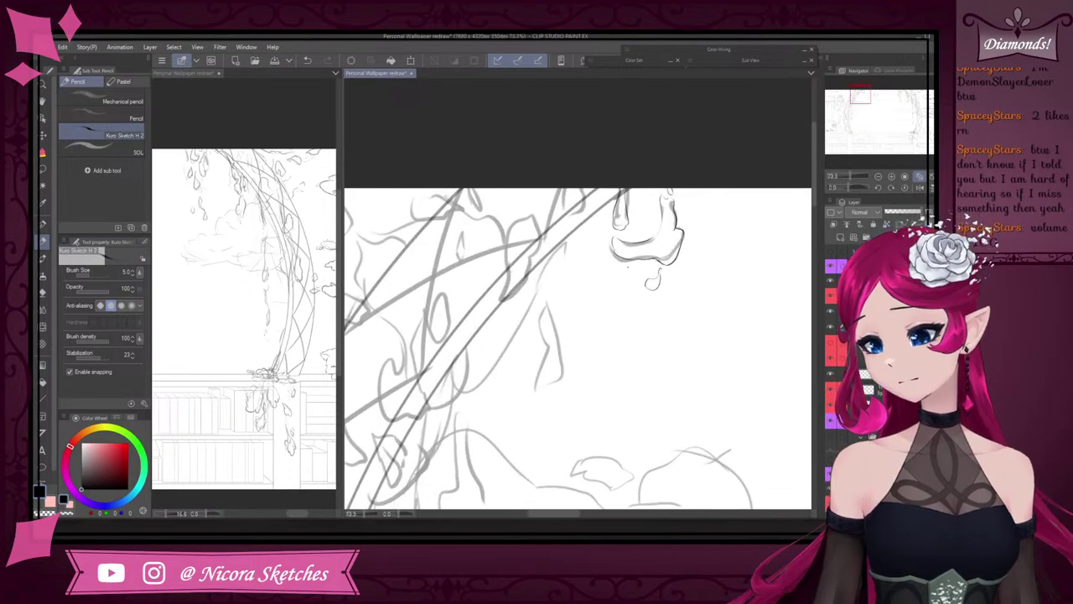
pyautogui.scroll(-6, 640, 285)
pyautogui.scroll(-2, 644, 364)
pyautogui.scroll(3, 672, 249)
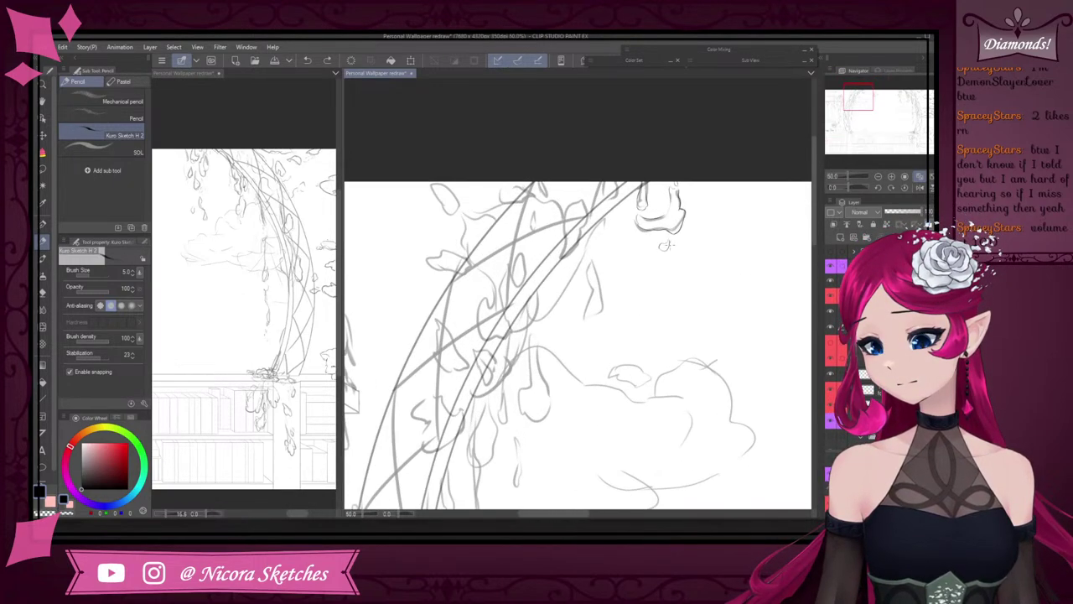
pyautogui.scroll(3, 670, 244)
pyautogui.hotkey('ctrl', 'z')
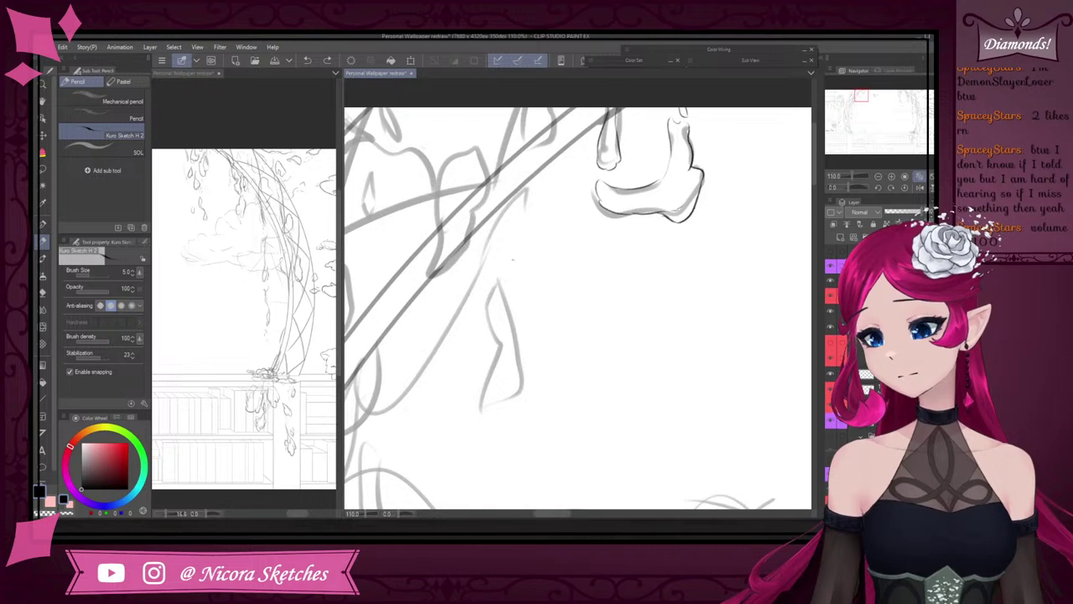
# - Adjust the inner curve of the broad leaf with a smaller Liquify brush and retouch its line with the pencil
pyautogui.click(44, 327)
pyautogui.moveTo(656, 207); pyautogui.dragTo(658, 179)
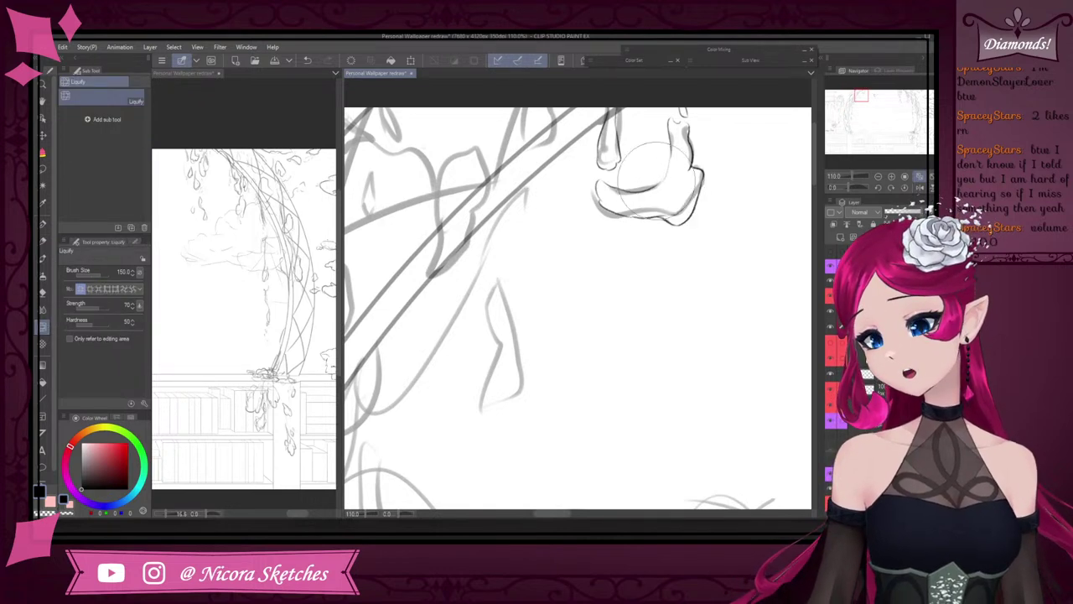
pyautogui.press('p')
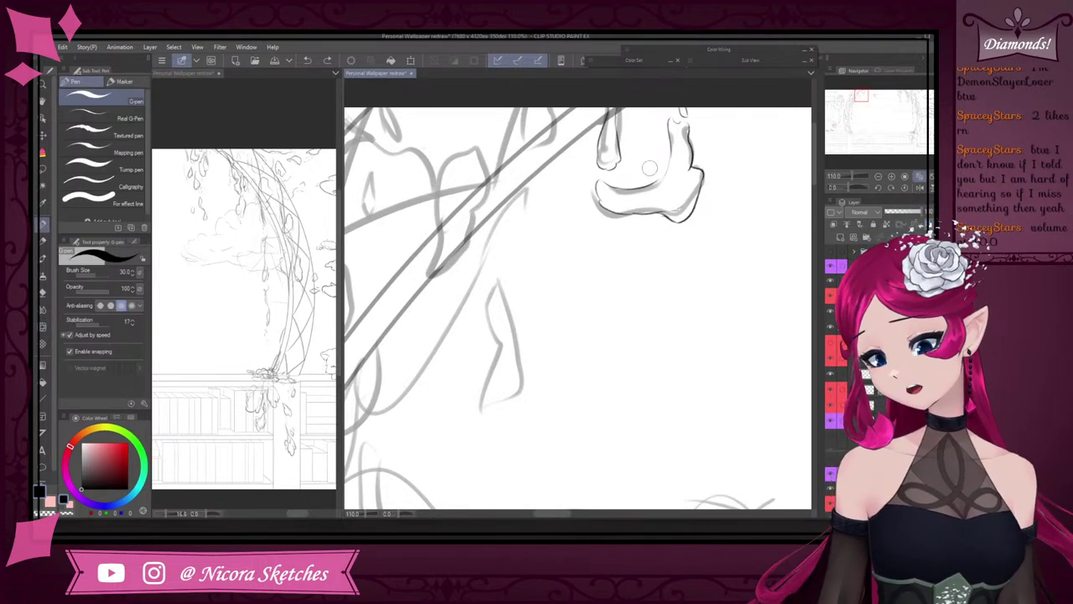
pyautogui.click(43, 325)
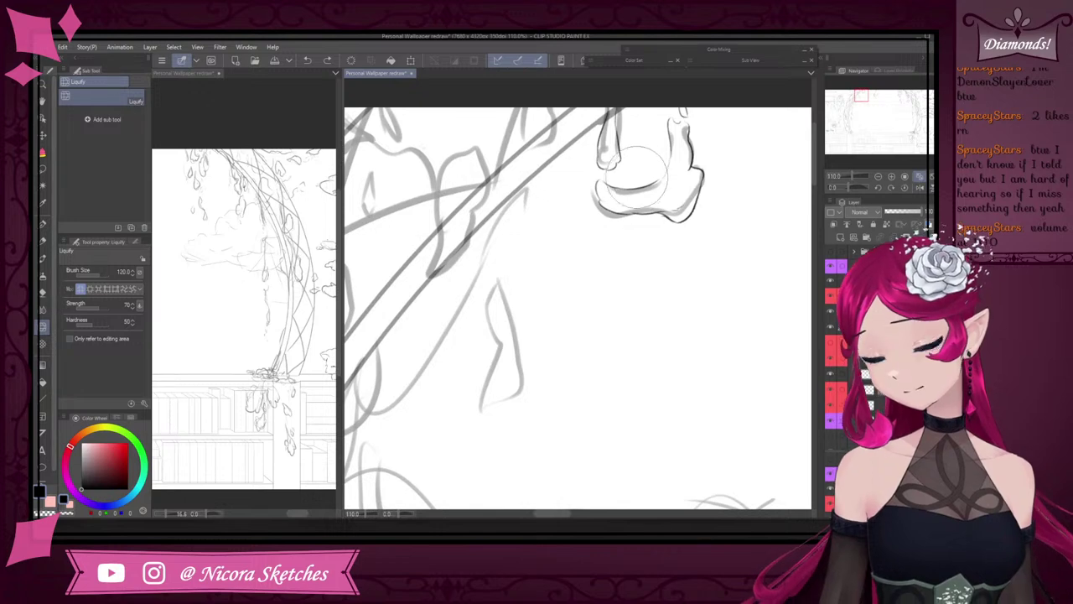
pyautogui.moveTo(640, 178)
pyautogui.mouseDown()
pyautogui.moveTo(634, 186)
pyautogui.moveTo(659, 149)
pyautogui.moveTo(626, 182)
pyautogui.mouseUp()
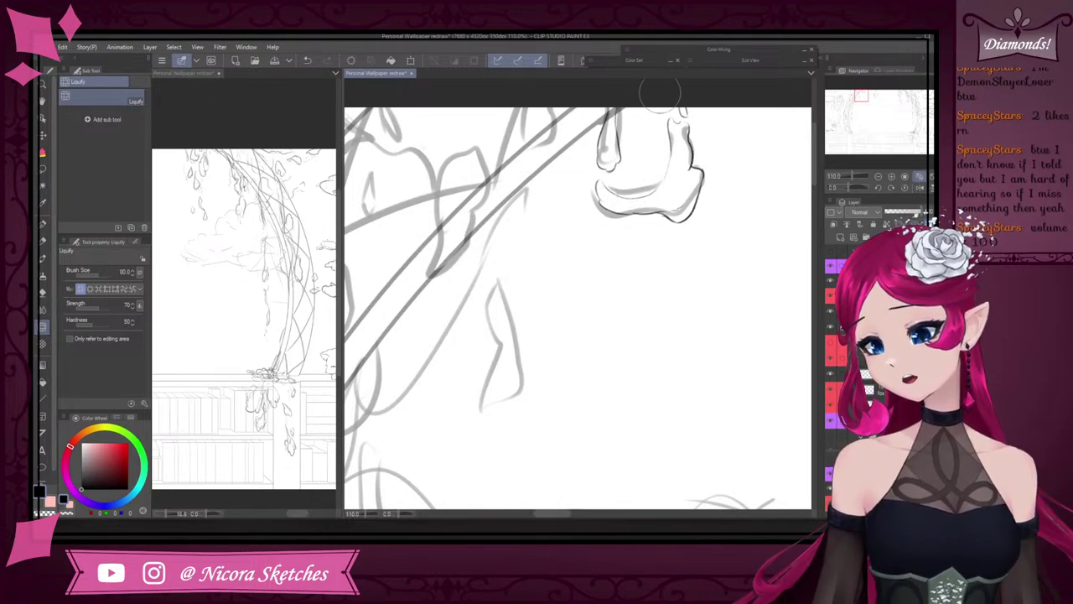
pyautogui.click(42, 242)
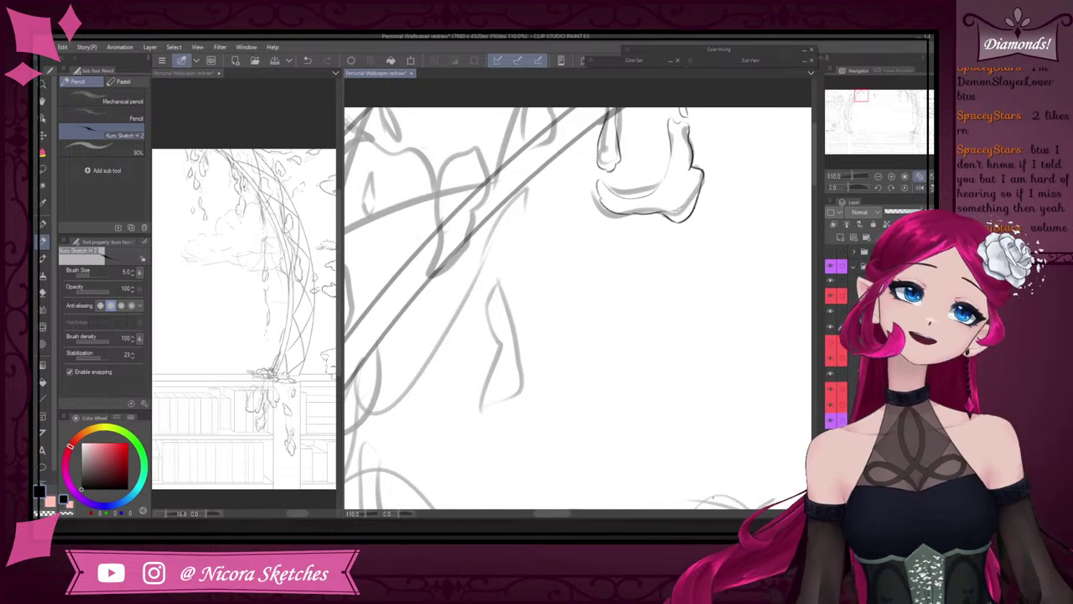
pyautogui.scroll(3, 658, 167)
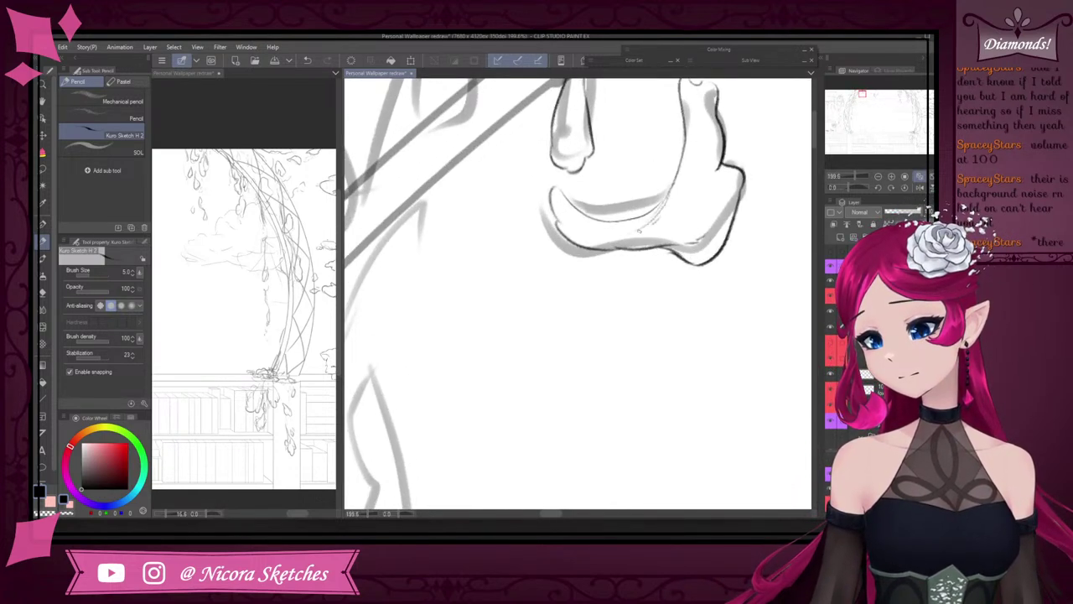
pyautogui.scroll(-4, 696, 213)
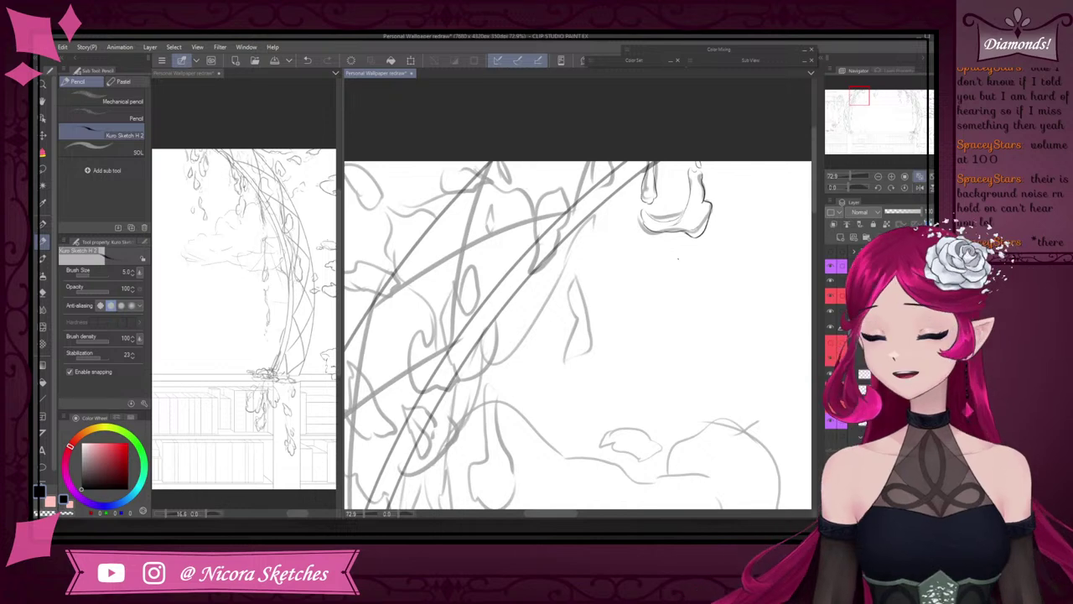
# - Trace the inward-curving side and pointed tip of the slender leaf inside the arch, undoing the strokes that miss
pyautogui.scroll(-1, 709, 197)
pyautogui.scroll(-3, 708, 191)
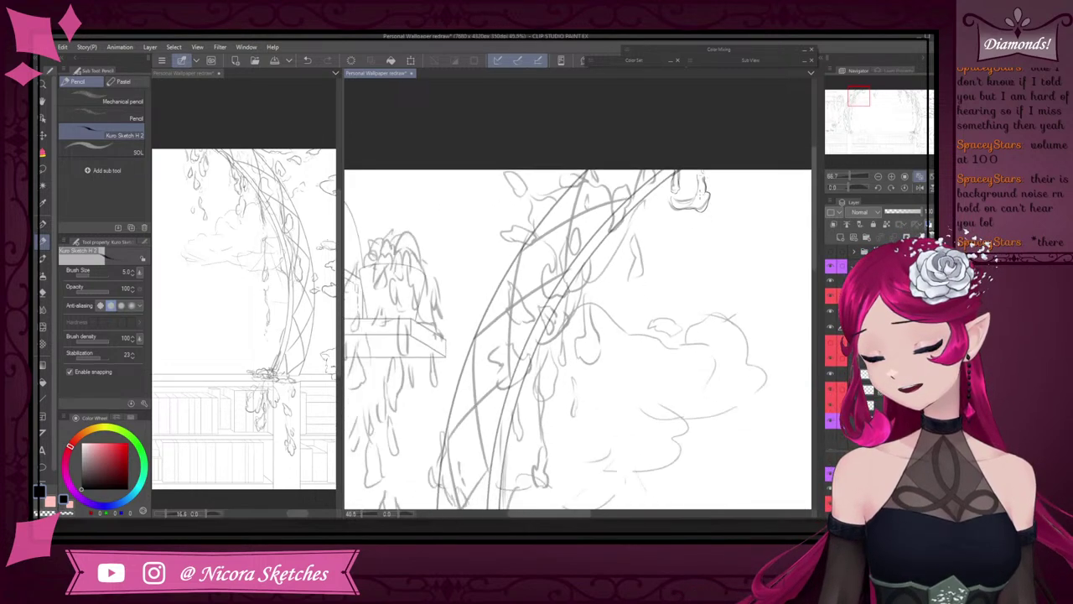
pyautogui.scroll(4, 634, 243)
pyautogui.scroll(4, 632, 237)
pyautogui.moveTo(630, 275); pyautogui.dragTo(622, 185)
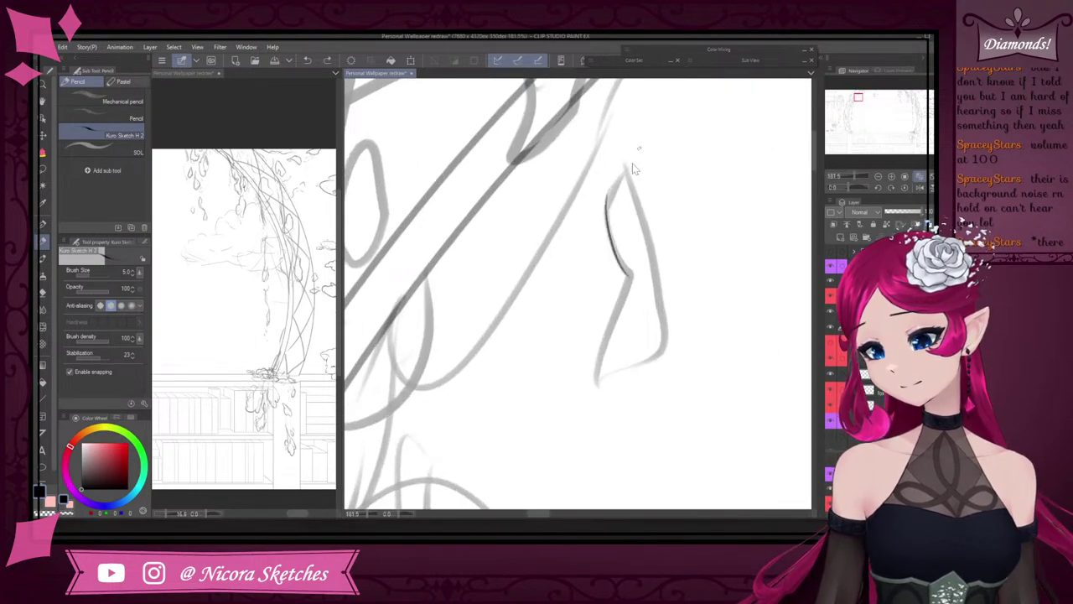
pyautogui.hotkey('ctrl', 'z')
pyautogui.moveTo(631, 275); pyautogui.dragTo(625, 184)
pyautogui.hotkey('ctrl', 'z')
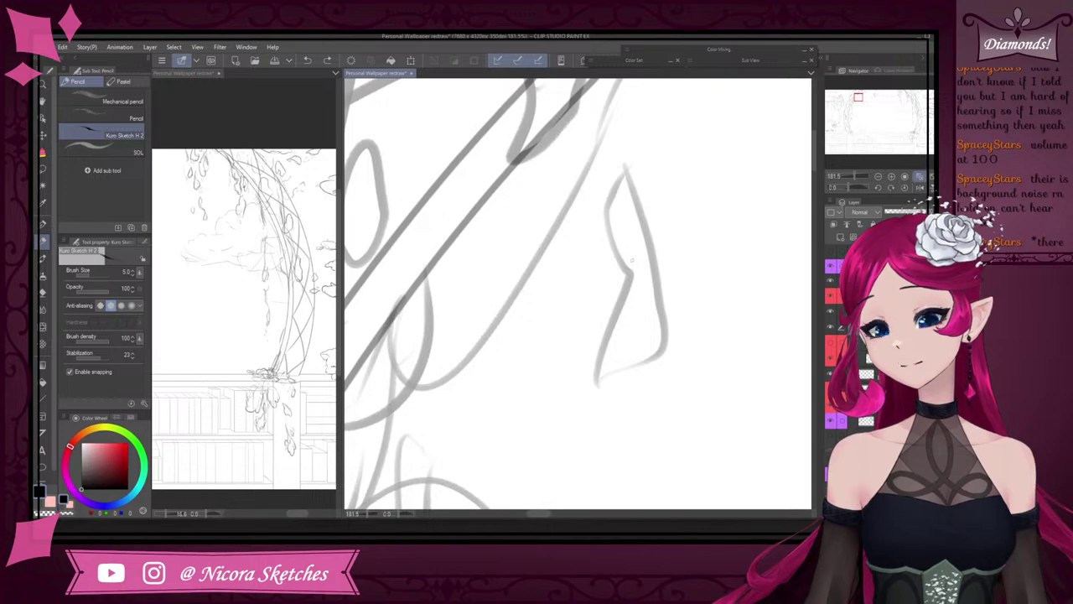
pyautogui.moveTo(630, 272)
pyautogui.mouseDown()
pyautogui.moveTo(606, 198)
pyautogui.moveTo(627, 163)
pyautogui.moveTo(663, 359)
pyautogui.mouseUp()
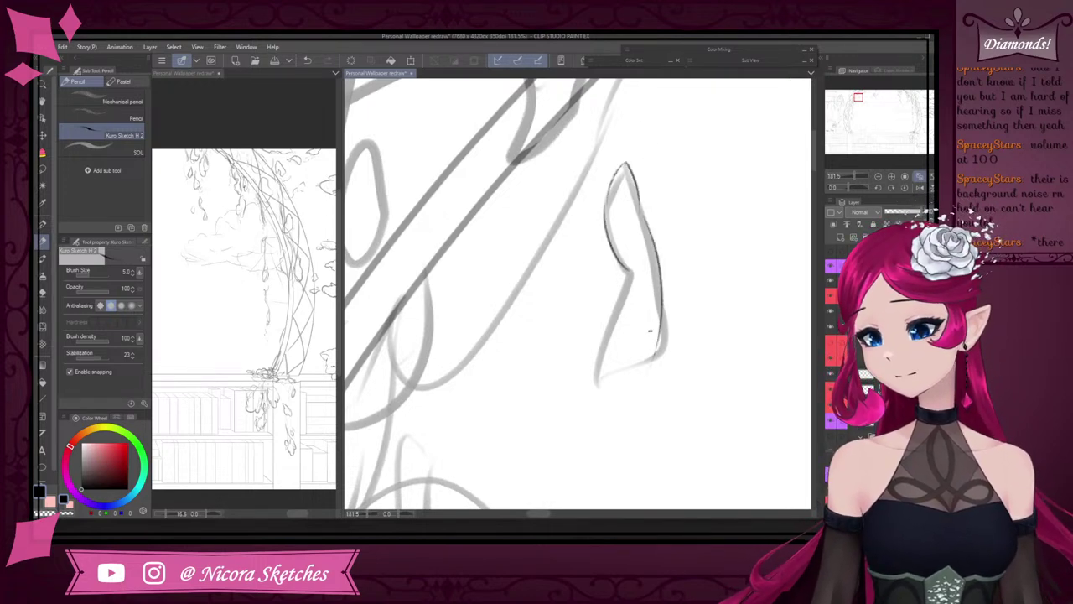
# - Redraw the long outer edge of the slender leaf, undoing the strokes that miss
pyautogui.hotkey('ctrl', 'z')
pyautogui.moveTo(643, 196); pyautogui.dragTo(669, 325)
pyautogui.hotkey('ctrl', 'z')
pyautogui.moveTo(641, 197)
pyautogui.mouseDown()
pyautogui.moveTo(661, 311)
pyautogui.moveTo(643, 409)
pyautogui.mouseUp()
pyautogui.hotkey('ctrl', 'z')
# - Extend the slender leaf downward into a small pointed lobe and a larger rounded lobe, redrawing the line between them
pyautogui.scroll(-2, 675, 325)
pyautogui.scroll(2, 671, 335)
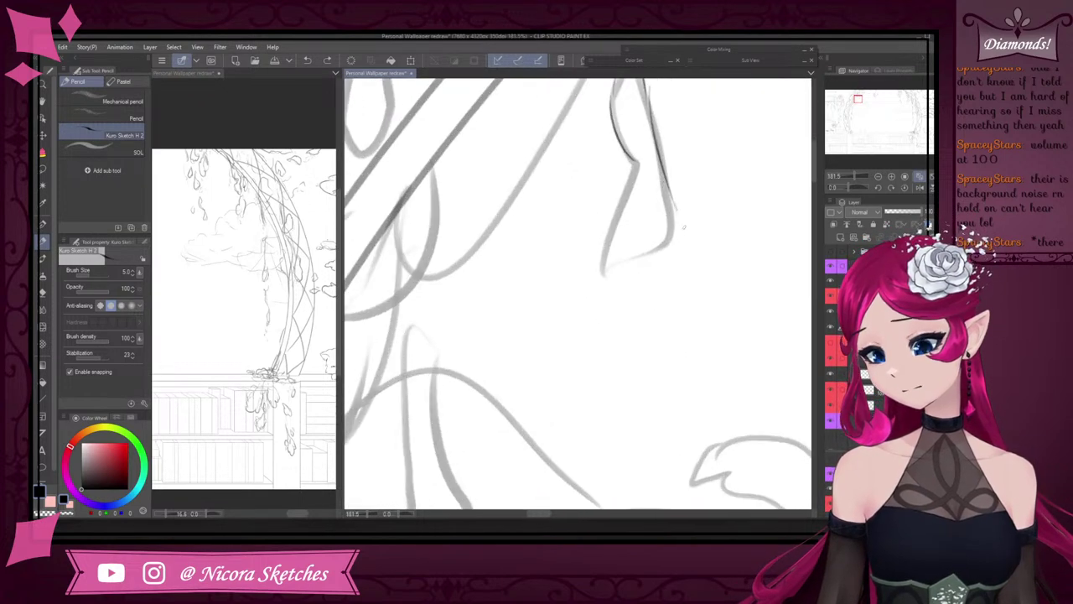
pyautogui.moveTo(669, 198)
pyautogui.mouseDown()
pyautogui.moveTo(644, 337)
pyautogui.moveTo(619, 306)
pyautogui.moveTo(644, 250)
pyautogui.moveTo(592, 291)
pyautogui.moveTo(587, 270)
pyautogui.moveTo(638, 180)
pyautogui.moveTo(635, 159)
pyautogui.mouseUp()
pyautogui.moveTo(631, 197); pyautogui.dragTo(636, 171)
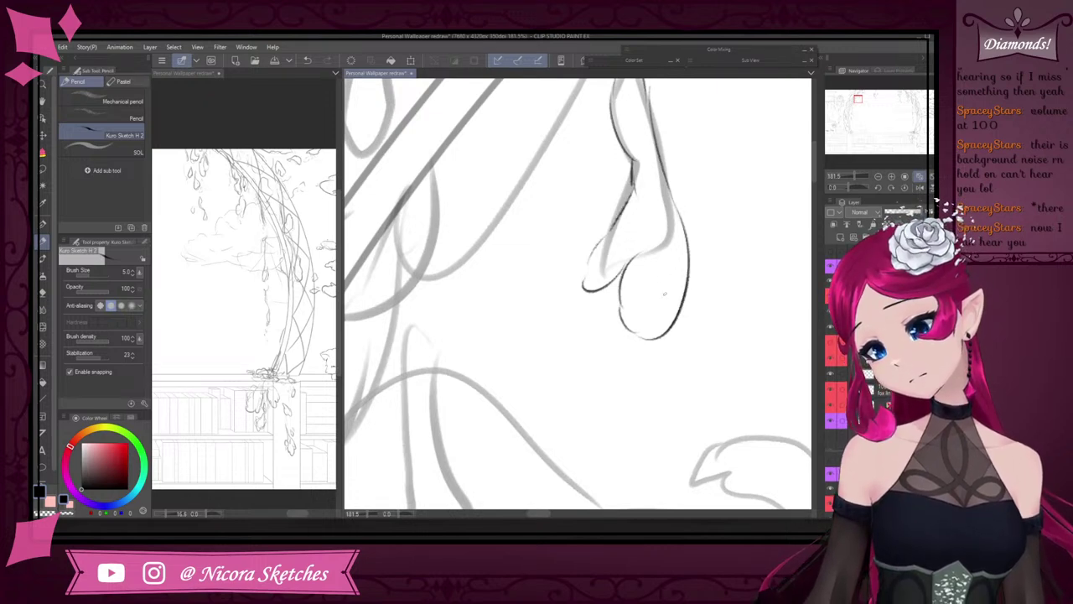
pyautogui.hotkey('ctrl', 'z')
pyautogui.hotkey('ctrl', 'z')
pyautogui.moveTo(621, 282)
pyautogui.mouseDown()
pyautogui.moveTo(646, 219)
pyautogui.moveTo(669, 215)
pyautogui.moveTo(635, 156)
pyautogui.mouseUp()
# - Add a thin drop-shaped leaf and a tiny one below the two-lobed leaf
pyautogui.hotkey('ctrl', '+')
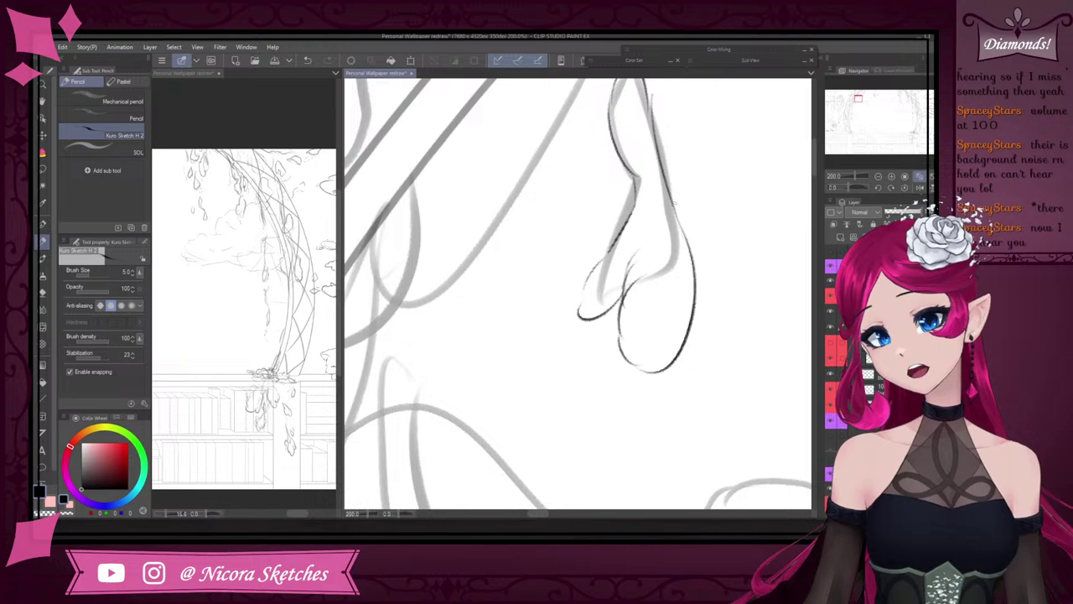
pyautogui.hotkey('ctrl', '-')
pyautogui.moveTo(677, 285)
pyautogui.mouseDown()
pyautogui.moveTo(674, 337)
pyautogui.moveTo(678, 248)
pyautogui.moveTo(680, 302)
pyautogui.mouseUp()
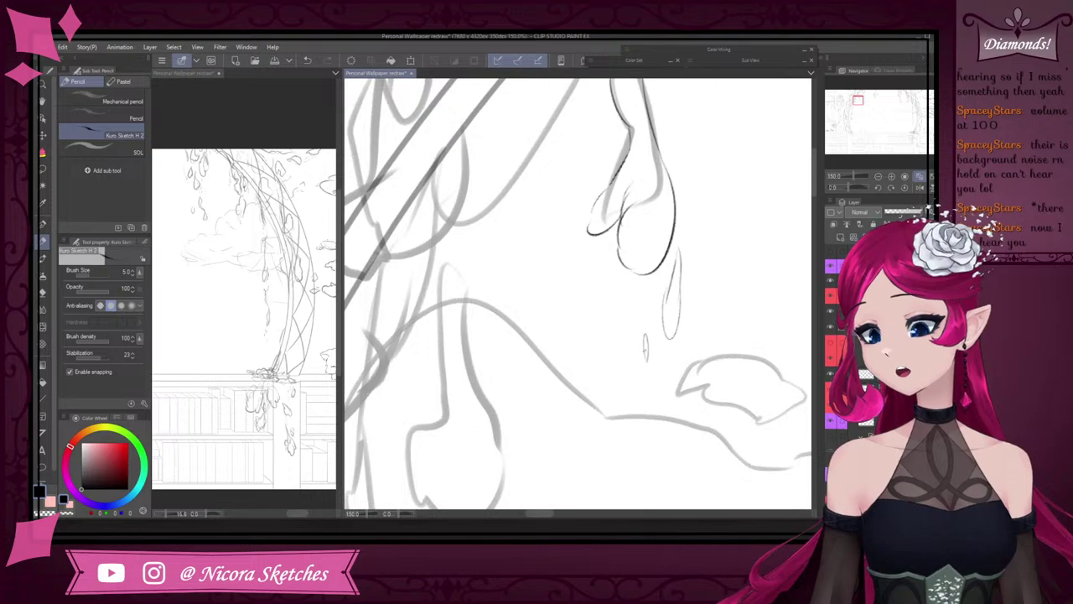
pyautogui.hotkey('ctrl', '-')
pyautogui.hotkey('ctrl', '-')
pyautogui.click(42, 400)
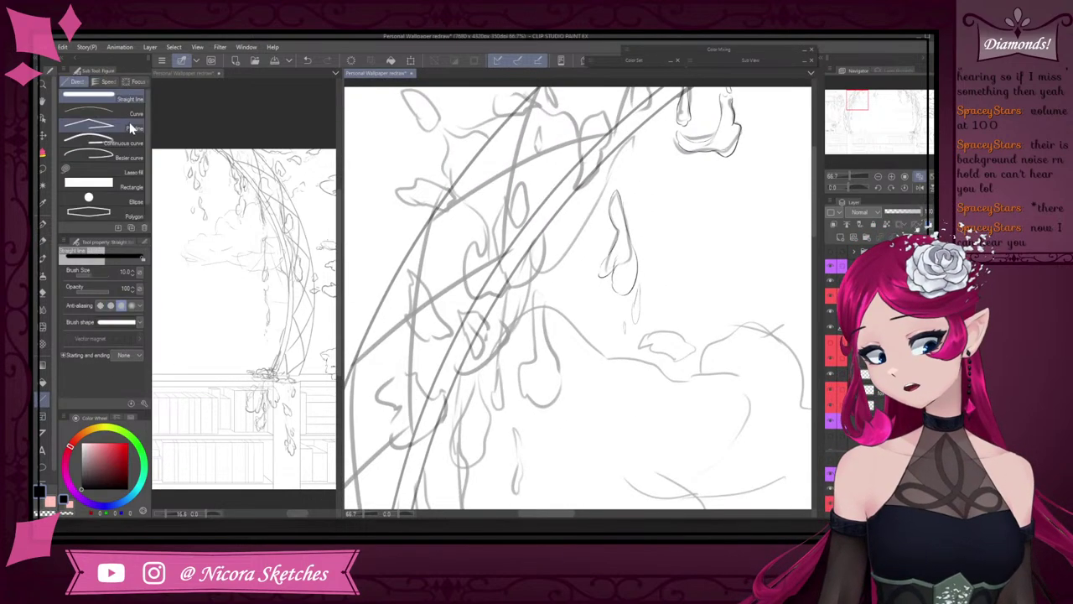
pyautogui.click(149, 198)
pyautogui.scroll(-8, 444, 201)
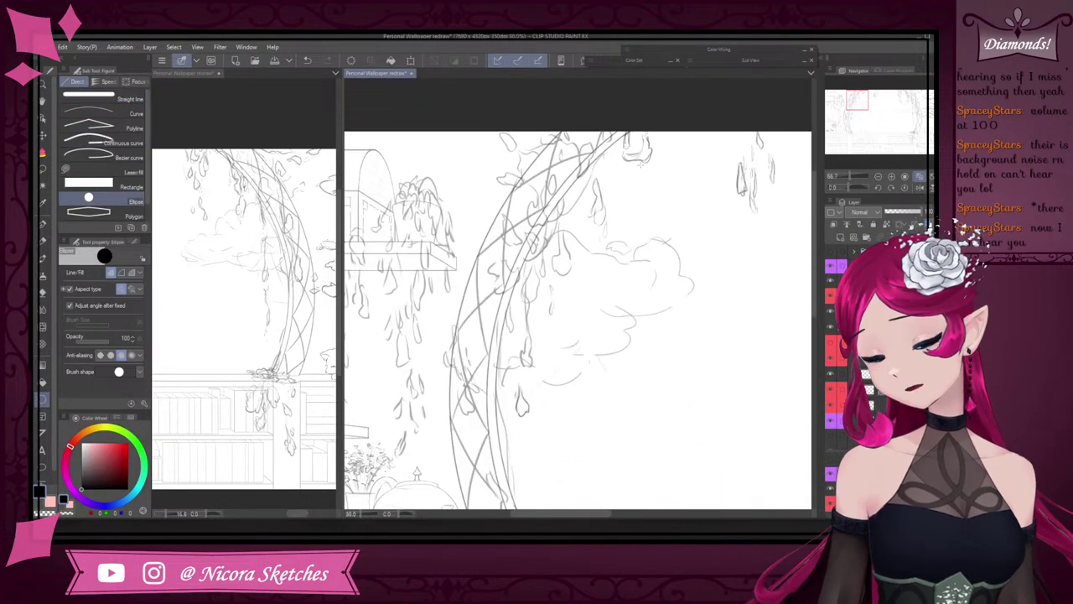
pyautogui.scroll(6, 503, 200)
pyautogui.moveTo(644, 171); pyautogui.dragTo(737, 370)
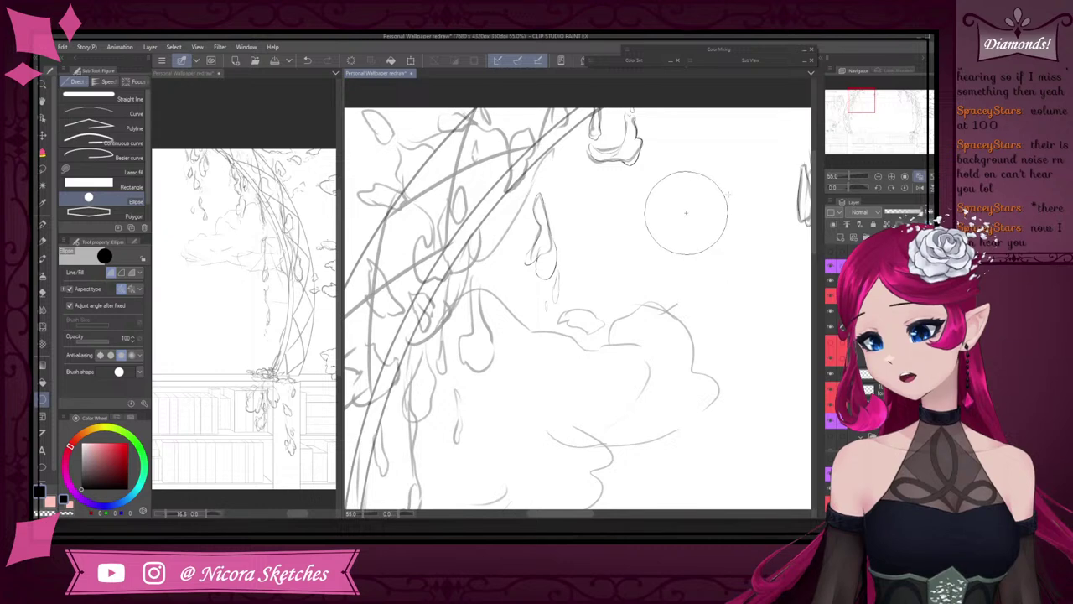
pyautogui.click(628, 296)
pyautogui.hotkey('ctrl', 'z')
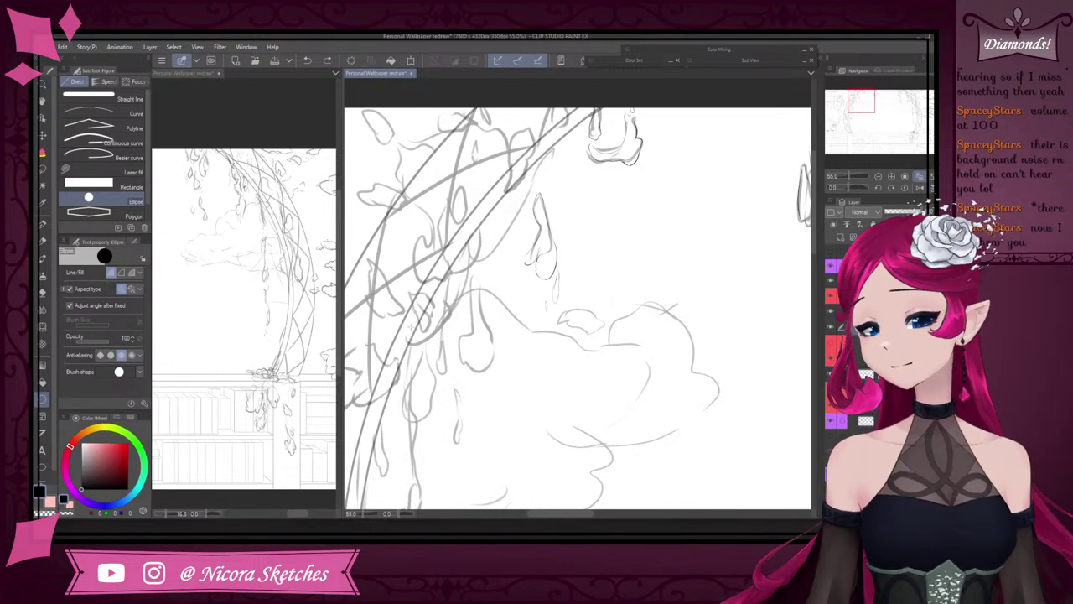
# - Draw a fold line with the pencil from the gap between the two lobes up into the slender leaf
pyautogui.press('p')
pyautogui.scroll(4, 569, 283)
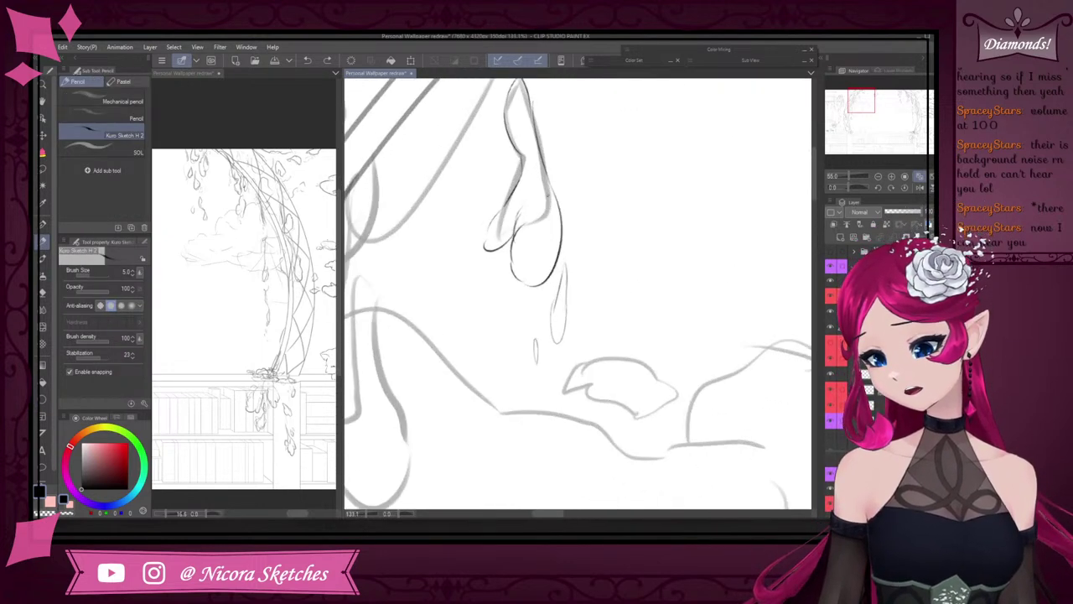
pyautogui.moveTo(518, 214); pyautogui.dragTo(522, 189)
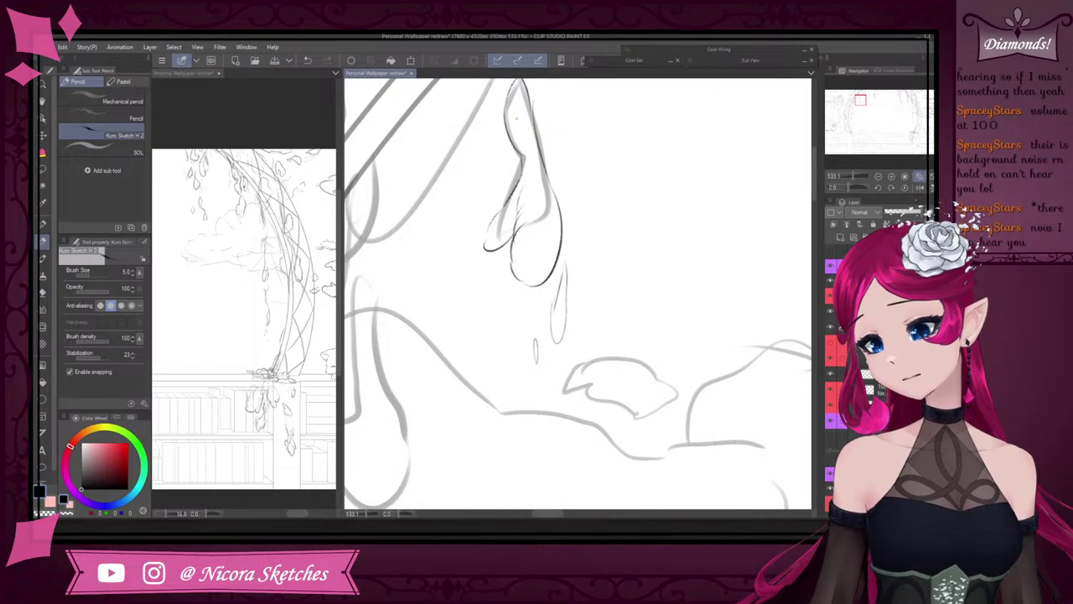
# - Draw the left edge and curled bottom of a small drop-shaped leaf above the slender leaf, undoing the strokes that miss
pyautogui.moveTo(511, 110); pyautogui.dragTo(510, 127)
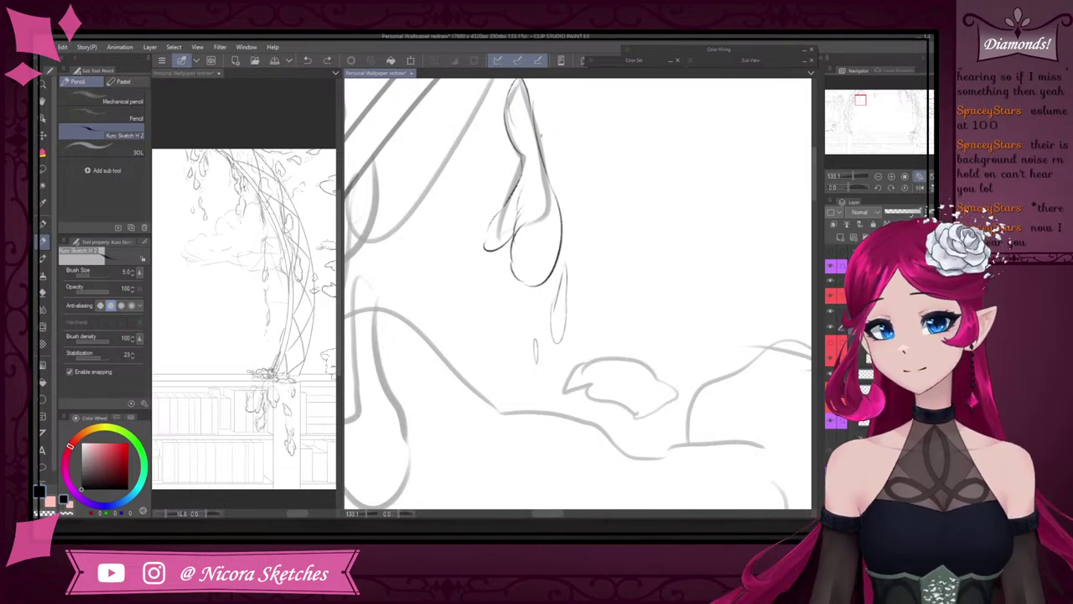
pyautogui.scroll(-2, 540, 134)
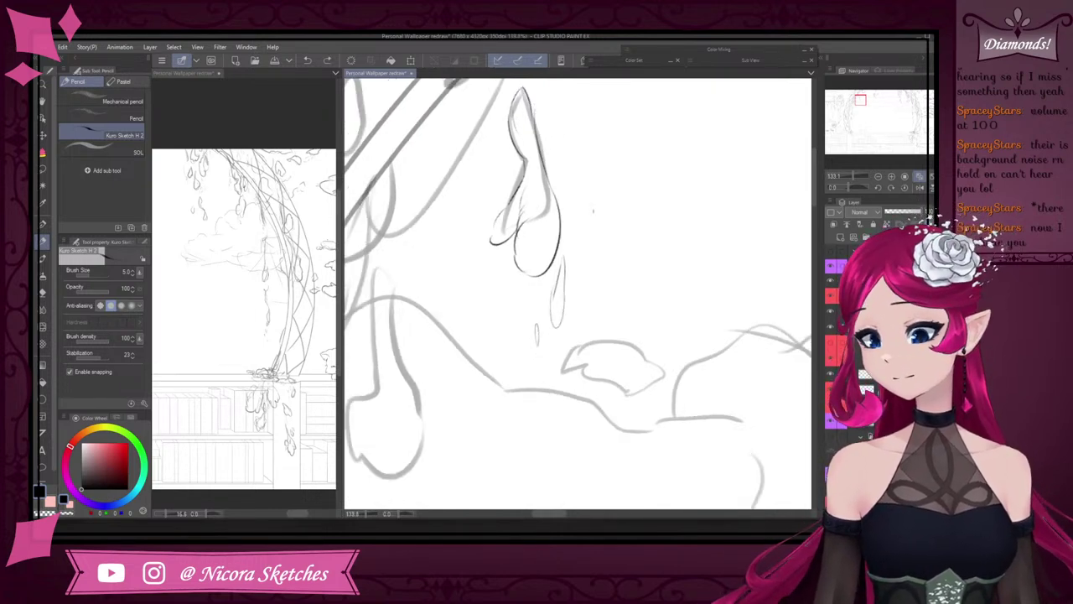
pyautogui.scroll(3, 566, 166)
pyautogui.moveTo(573, 134)
pyautogui.mouseDown()
pyautogui.moveTo(593, 95)
pyautogui.moveTo(580, 190)
pyautogui.mouseUp()
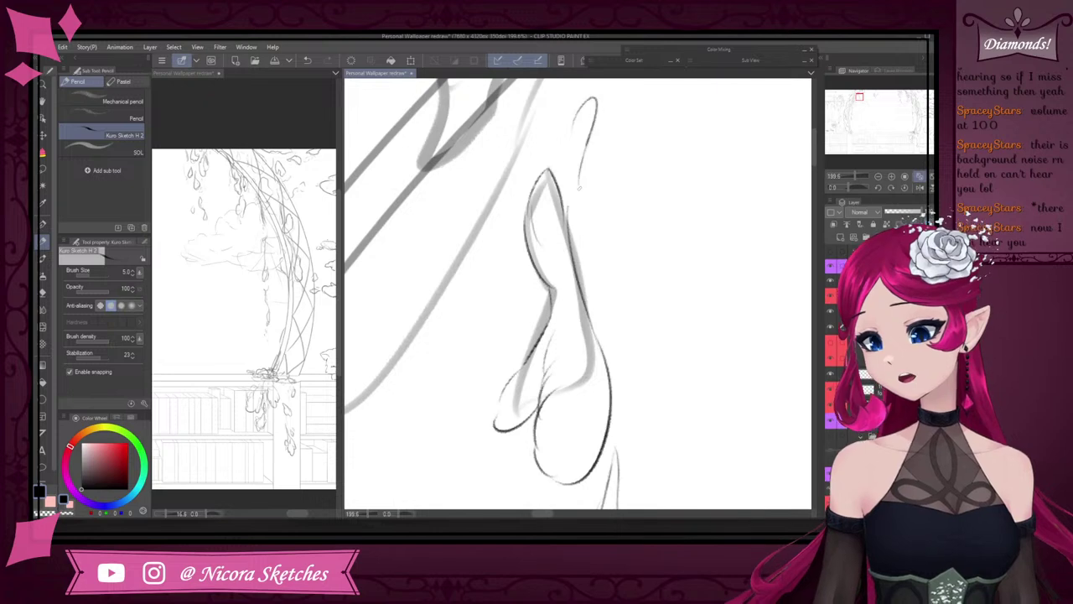
pyautogui.scroll(-10, 586, 197)
pyautogui.scroll(8, 593, 161)
pyautogui.hotkey('ctrl', 'z')
pyautogui.moveTo(566, 143); pyautogui.dragTo(550, 248)
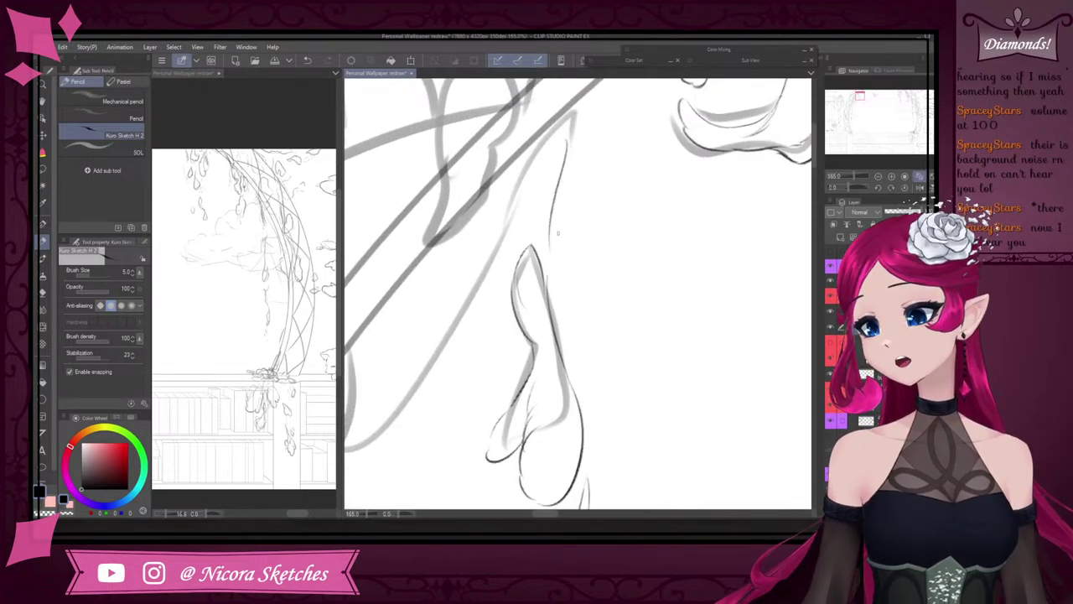
pyautogui.hotkey('ctrl', 'z')
pyautogui.moveTo(566, 146)
pyautogui.mouseDown()
pyautogui.moveTo(560, 240)
pyautogui.moveTo(572, 136)
pyautogui.moveTo(551, 242)
pyautogui.moveTo(551, 211)
pyautogui.moveTo(577, 228)
pyautogui.mouseUp()
pyautogui.hotkey('ctrl', 'z')
pyautogui.hotkey('ctrl', 'z')
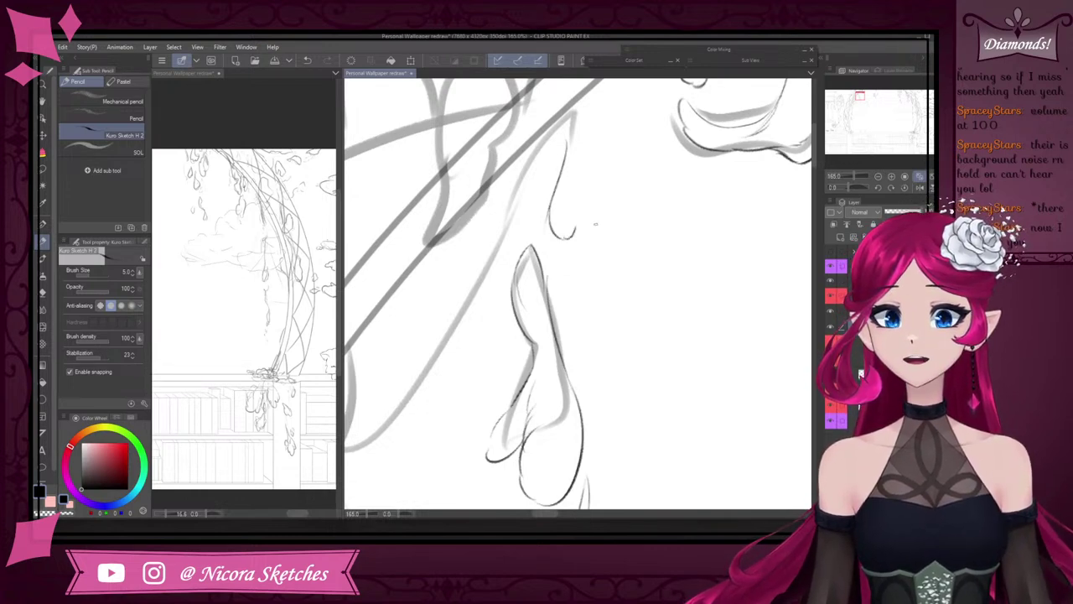
# - Close the small drop-shaped leaf with a curved right edge from its tip, undoing the strokes that miss
pyautogui.moveTo(593, 140)
pyautogui.mouseDown()
pyautogui.moveTo(597, 184)
pyautogui.moveTo(586, 218)
pyautogui.mouseUp()
pyautogui.moveTo(579, 193); pyautogui.dragTo(581, 223)
pyautogui.moveTo(565, 156); pyautogui.dragTo(594, 144)
pyautogui.scroll(-5, 608, 155)
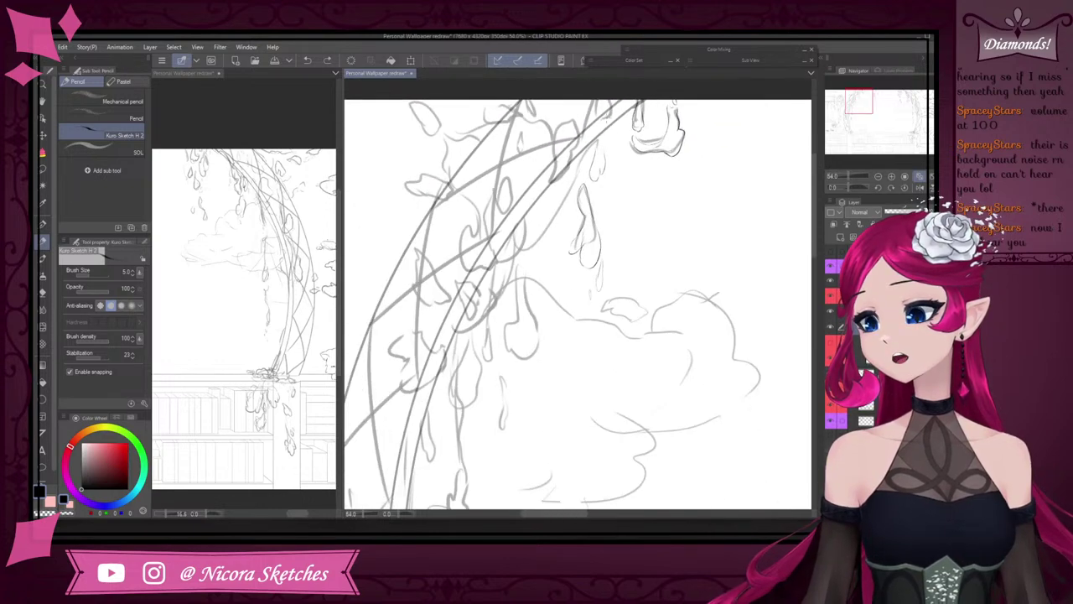
pyautogui.scroll(4, 608, 138)
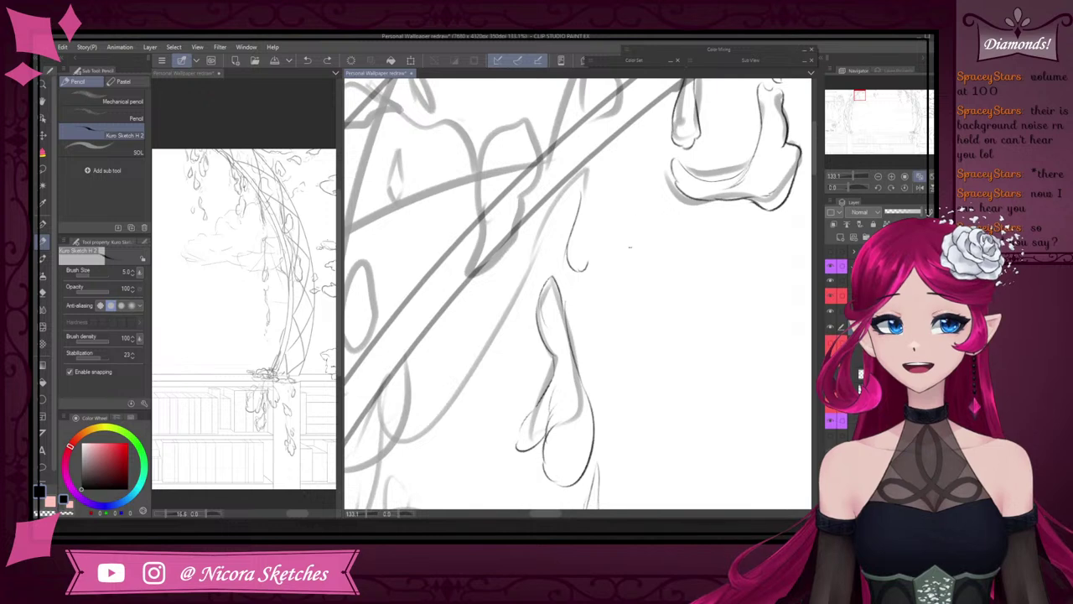
pyautogui.moveTo(592, 263); pyautogui.dragTo(612, 198)
pyautogui.hotkey('ctrl', 'z')
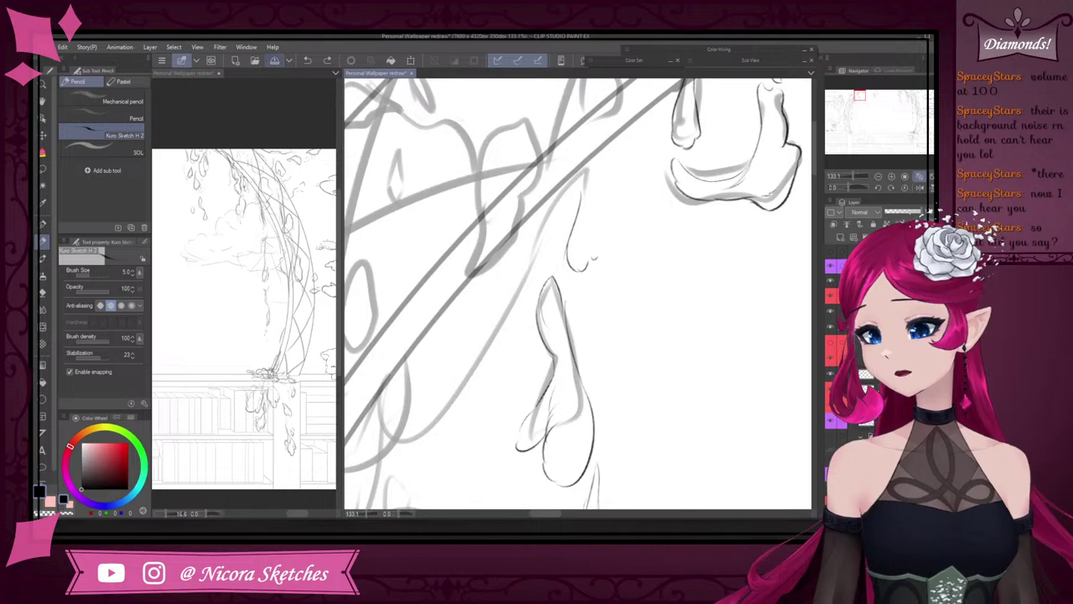
pyautogui.moveTo(588, 188); pyautogui.dragTo(588, 268)
pyautogui.hotkey('ctrl', 'z')
pyautogui.moveTo(585, 189); pyautogui.dragTo(597, 256)
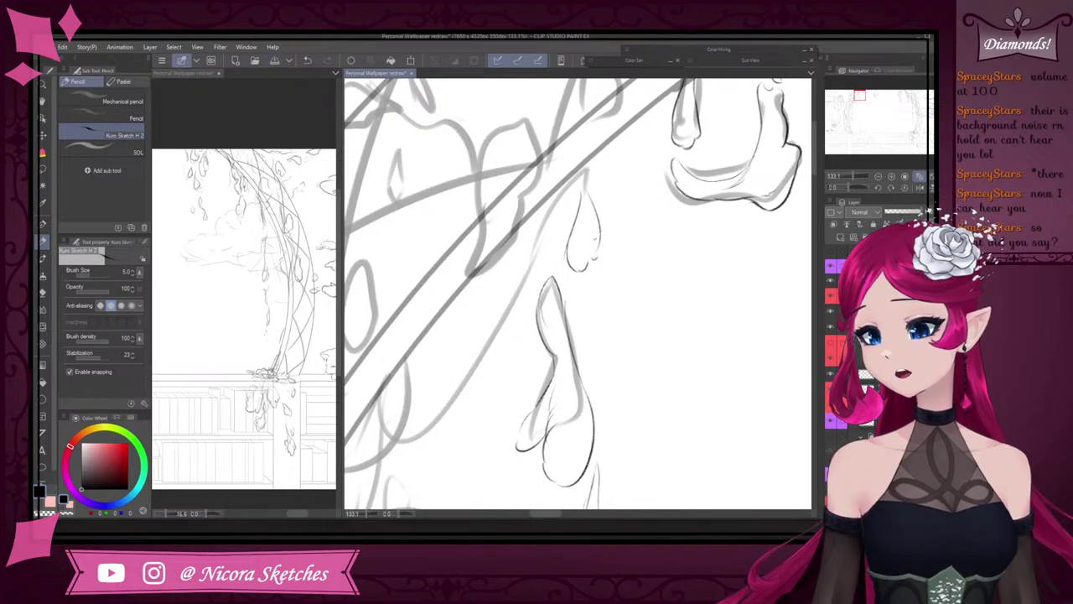
# - Add a short stroke to the thin lower drop leaf and nudge the two-lobed leaf's pointed lobe with Liquify
pyautogui.scroll(-10, 620, 192)
pyautogui.scroll(11, 610, 351)
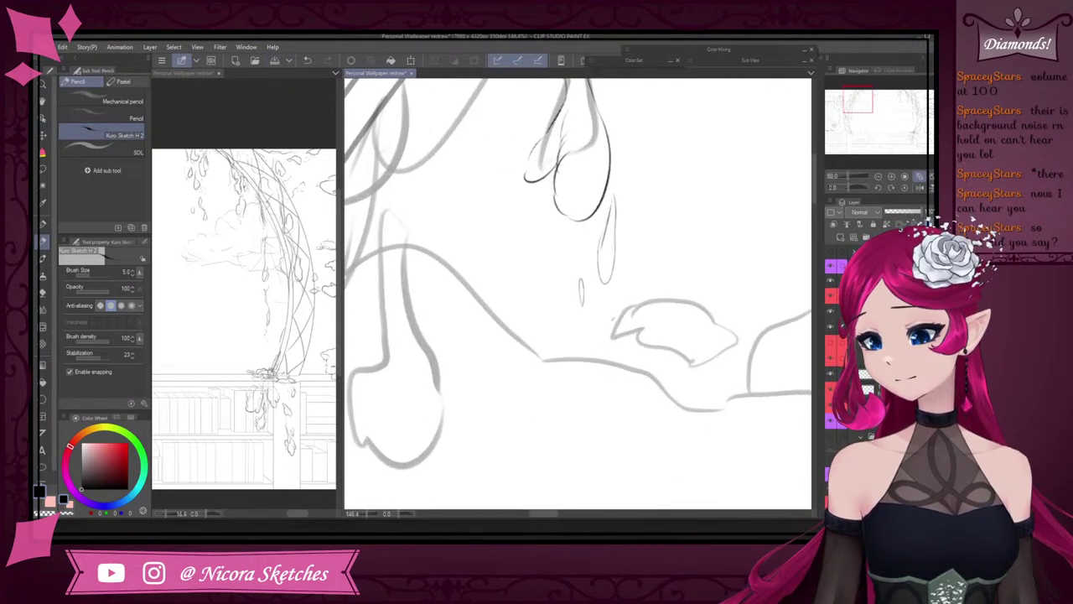
pyautogui.moveTo(603, 235); pyautogui.dragTo(596, 263)
pyautogui.scroll(-7, 599, 264)
pyautogui.scroll(4, 558, 219)
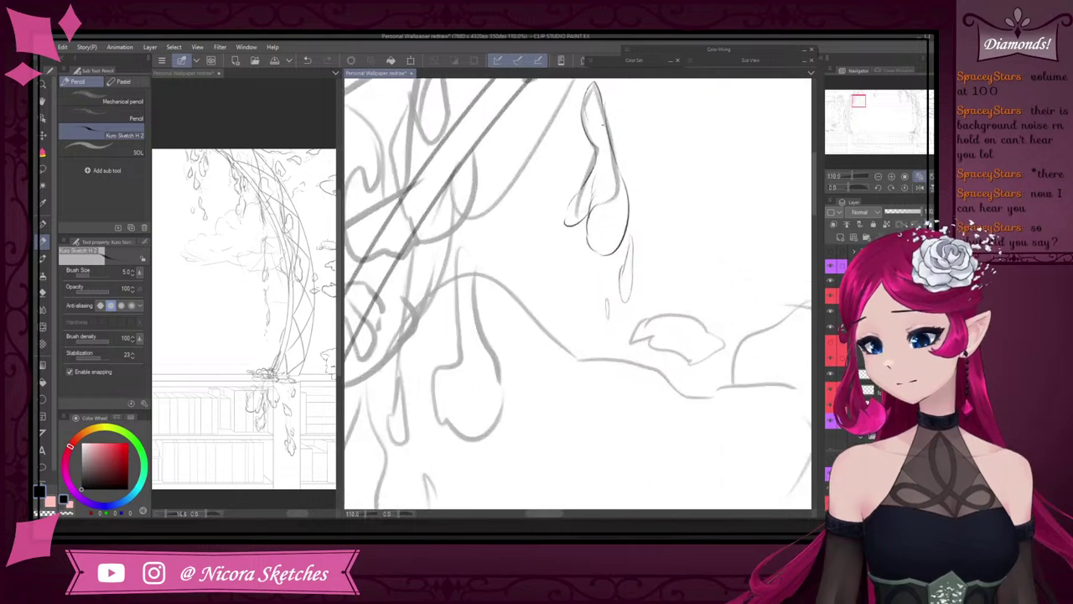
pyautogui.click(45, 326)
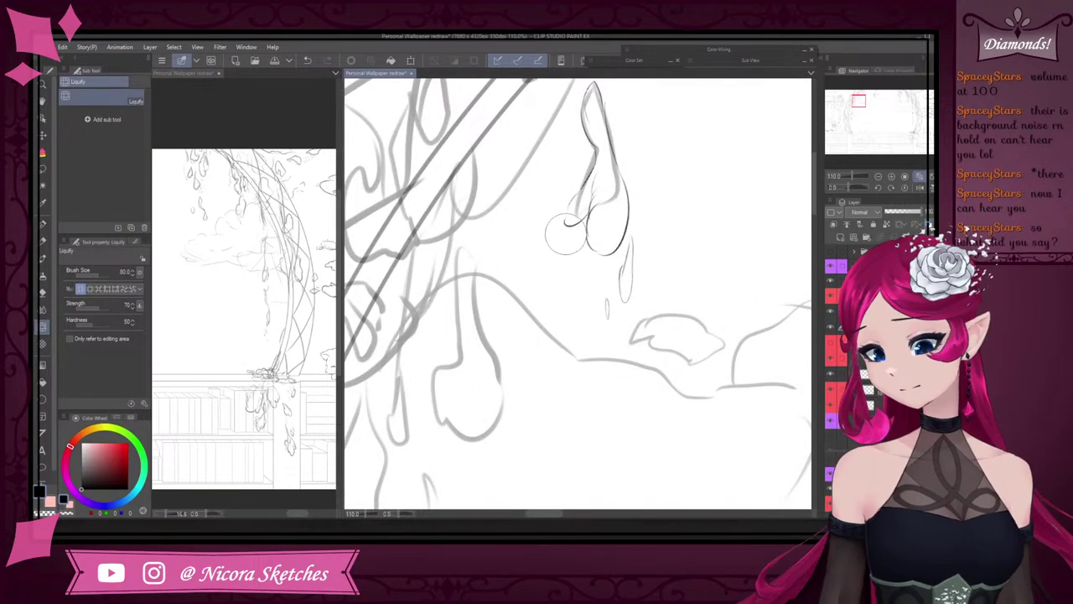
pyautogui.moveTo(610, 202); pyautogui.dragTo(591, 230)
# - Erase the pointed lobe and the line between the two lobes, and redraw them with the pencil as a narrower lobe
pyautogui.press('e')
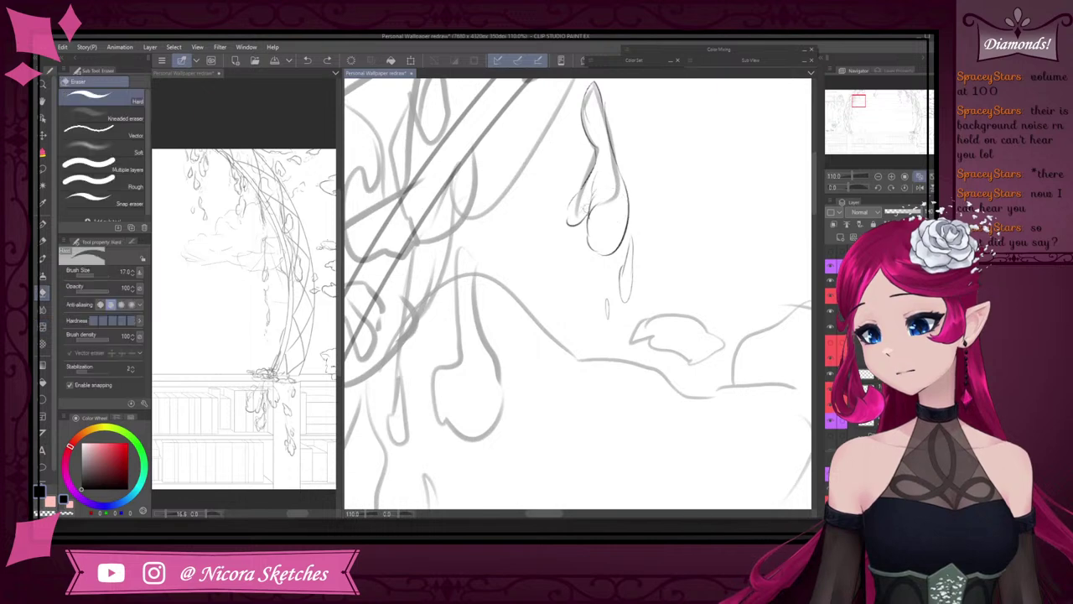
pyautogui.moveTo(586, 193); pyautogui.dragTo(589, 229)
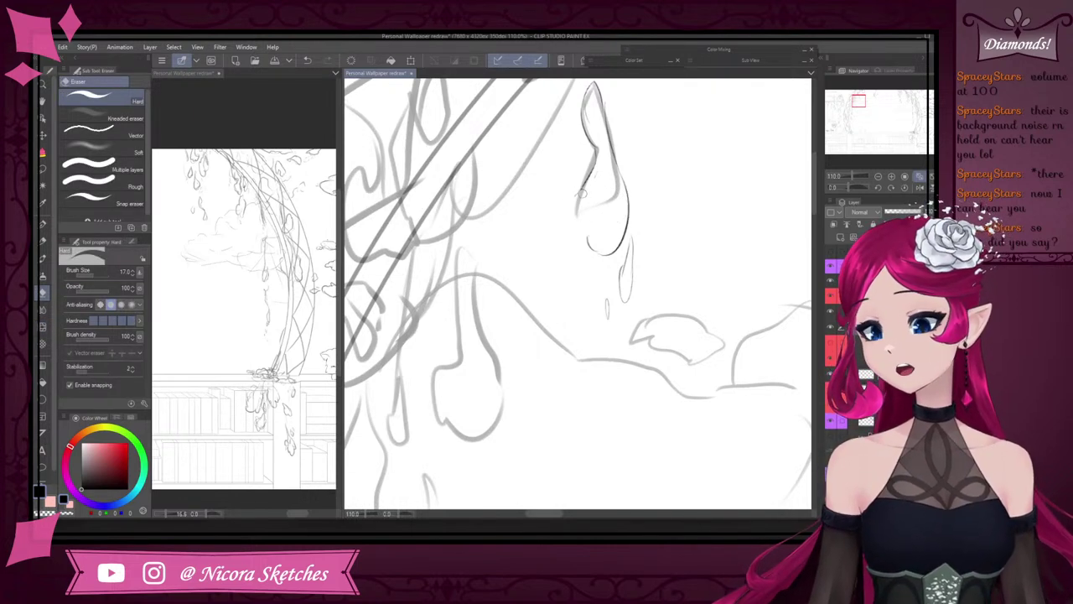
pyautogui.click(43, 242)
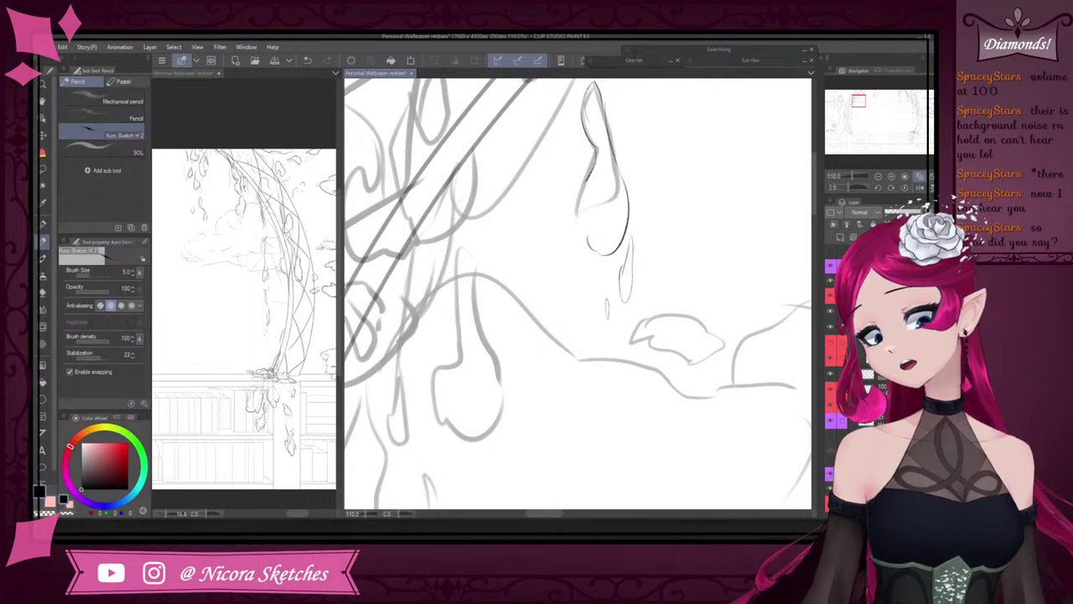
pyautogui.moveTo(586, 238)
pyautogui.mouseDown()
pyautogui.moveTo(587, 208)
pyautogui.moveTo(582, 220)
pyautogui.moveTo(572, 211)
pyautogui.moveTo(578, 192)
pyautogui.mouseUp()
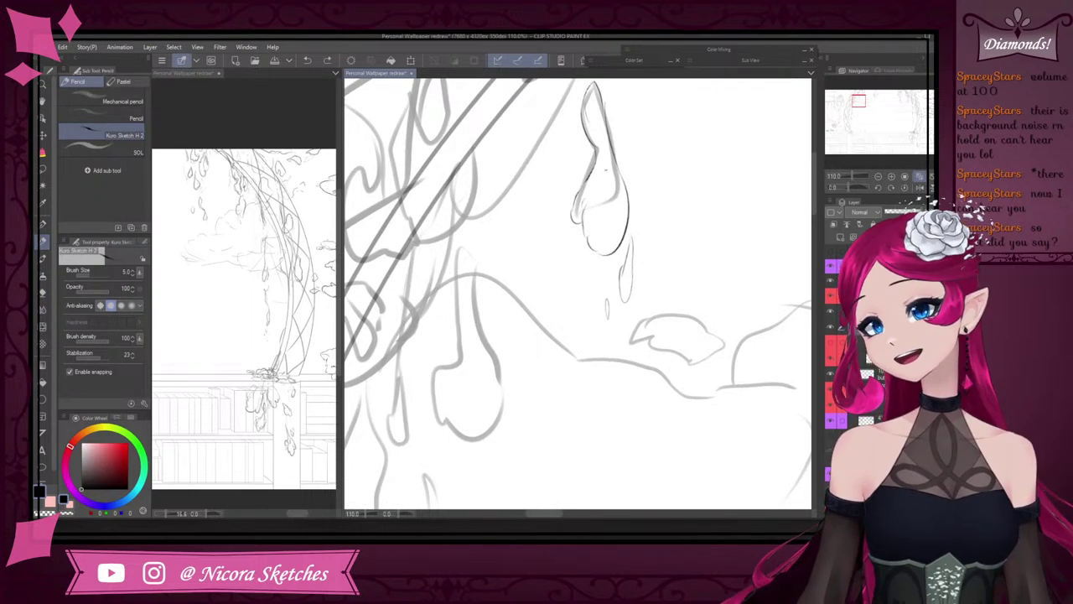
pyautogui.hotkey('ctrl', 'z')
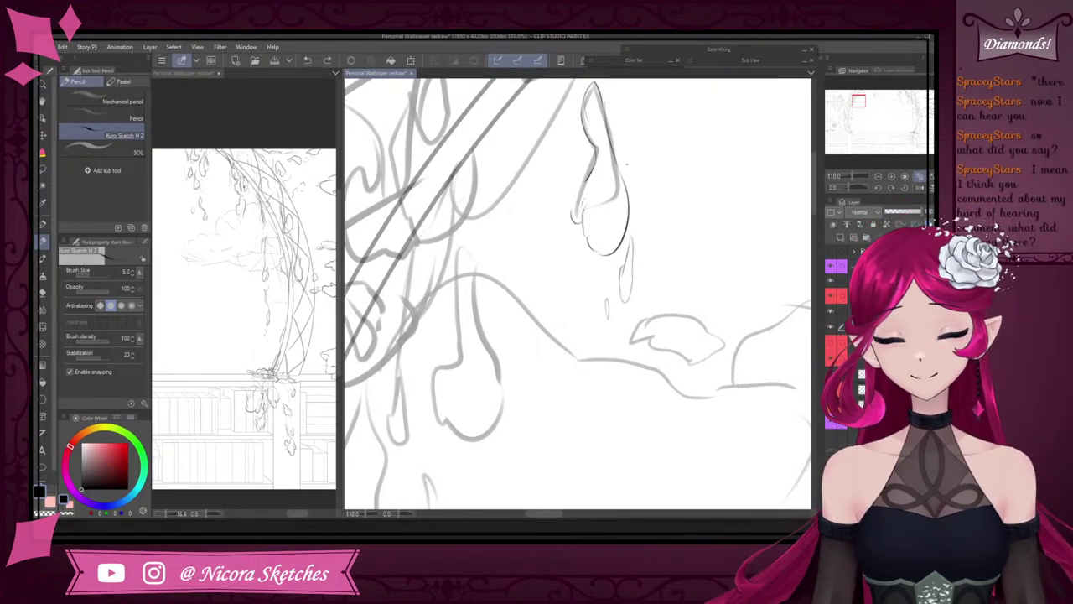
pyautogui.moveTo(573, 202)
pyautogui.mouseDown()
pyautogui.moveTo(590, 178)
pyautogui.moveTo(576, 196)
pyautogui.mouseUp()
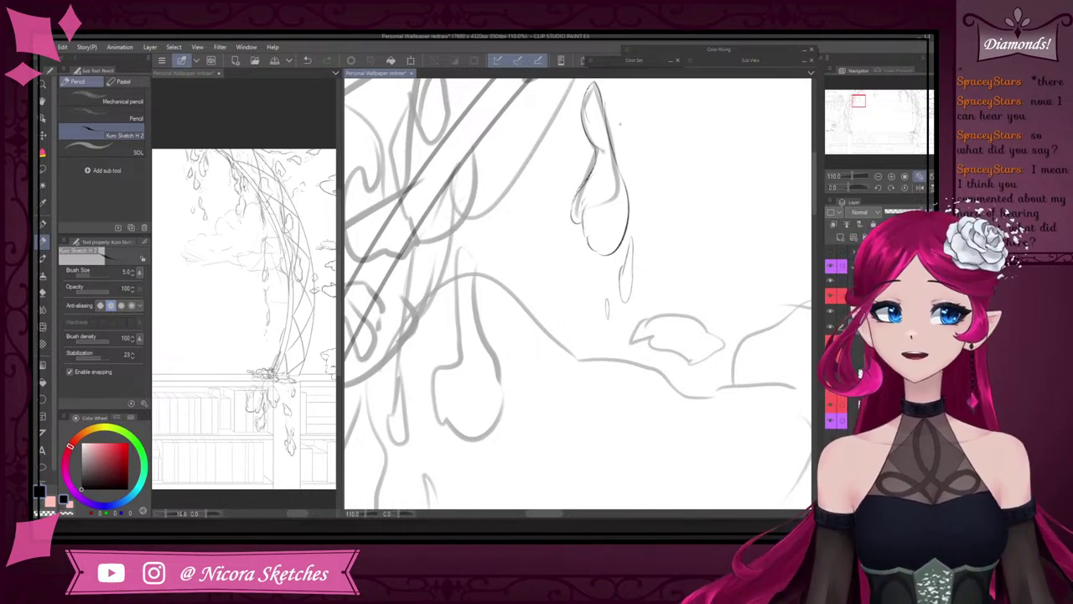
pyautogui.moveTo(621, 123); pyautogui.dragTo(627, 136)
pyautogui.hotkey('ctrl', 'z')
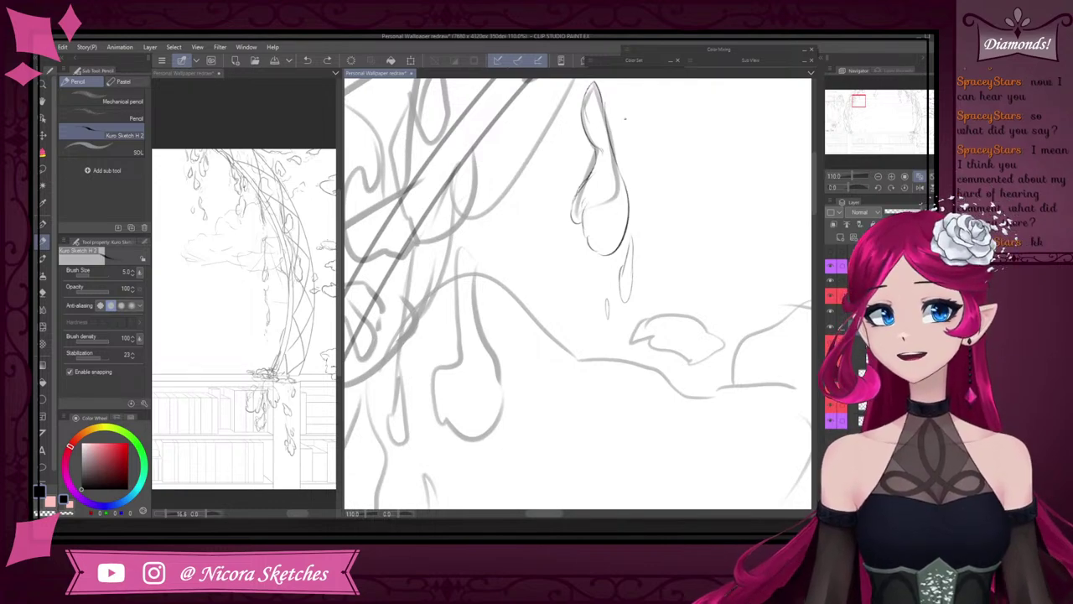
# - Add a short pencil stroke by the small drop-shaped leaf above the slender leaf
pyautogui.scroll(-5, 637, 202)
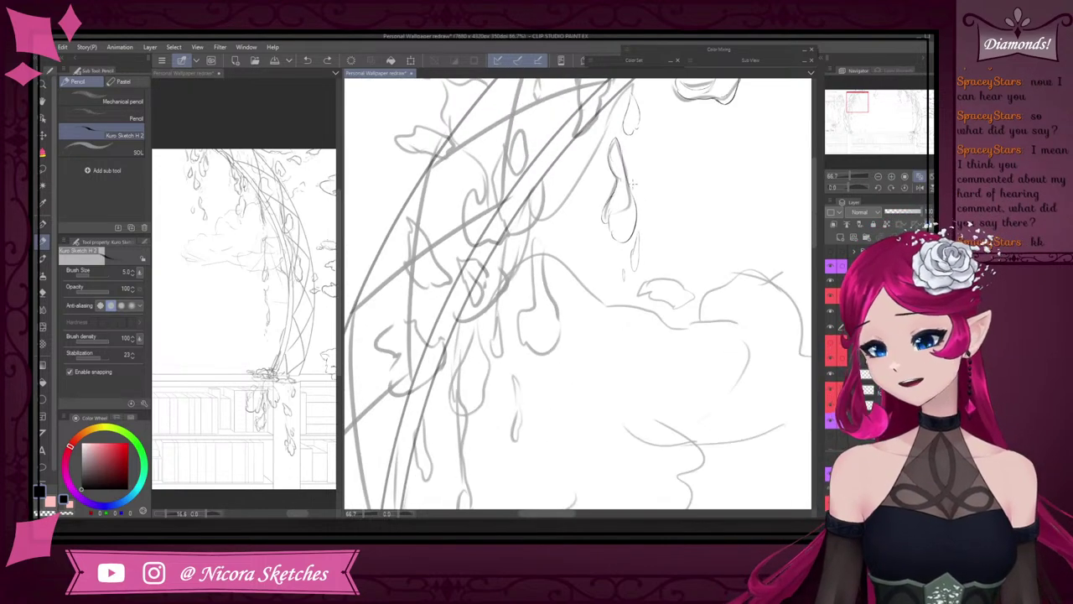
pyautogui.scroll(4, 643, 123)
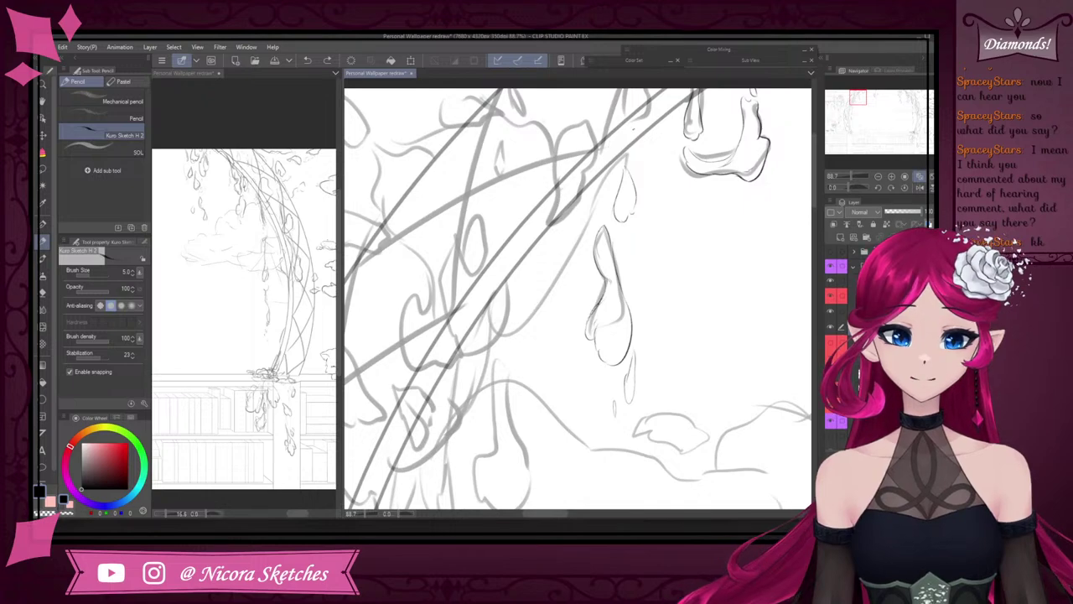
pyautogui.scroll(-5, 634, 142)
pyautogui.scroll(7, 619, 222)
pyautogui.moveTo(628, 175); pyautogui.dragTo(631, 186)
pyautogui.scroll(-12, 634, 197)
pyautogui.scroll(4, 634, 198)
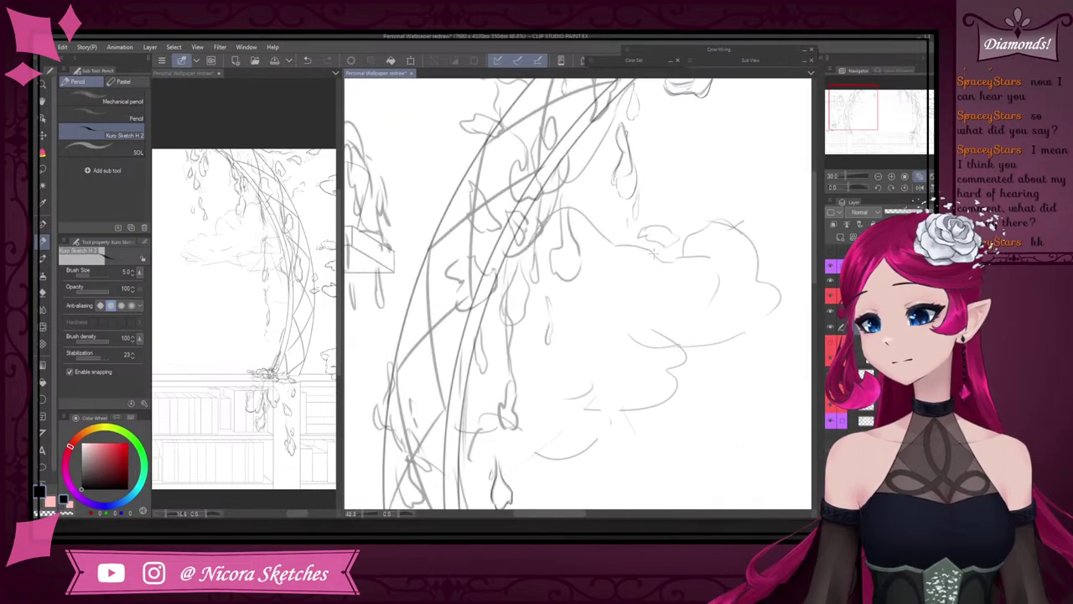
# - Outline the upper half of the small twisted leaf below the large rounded leaf, with a notched right edge, redrawing missed strokes
pyautogui.scroll(-6, 635, 203)
pyautogui.scroll(9, 625, 201)
pyautogui.scroll(7, 601, 255)
pyautogui.moveTo(590, 225); pyautogui.dragTo(602, 264)
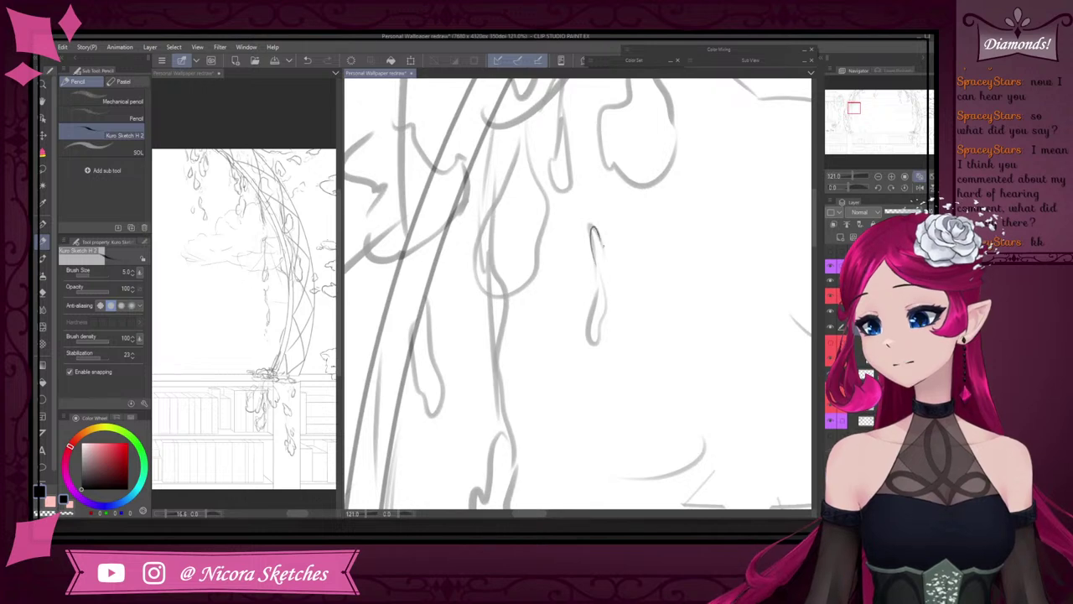
pyautogui.hotkey('ctrl', 'z')
pyautogui.moveTo(590, 223)
pyautogui.mouseDown()
pyautogui.moveTo(594, 269)
pyautogui.moveTo(604, 252)
pyautogui.moveTo(610, 270)
pyautogui.mouseUp()
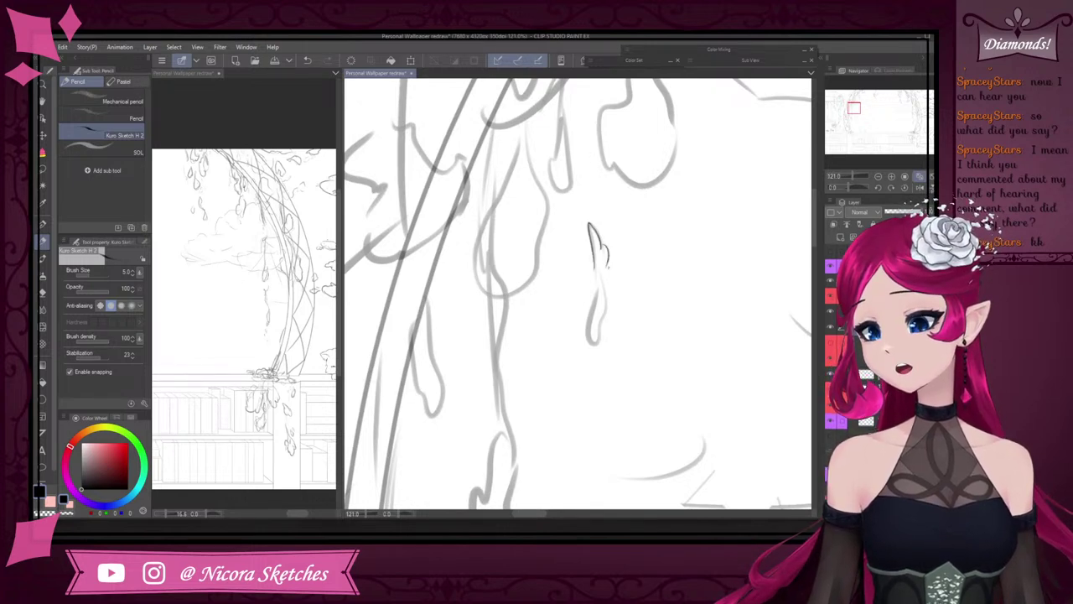
pyautogui.hotkey('ctrl', 'z')
pyautogui.moveTo(589, 223); pyautogui.dragTo(607, 263)
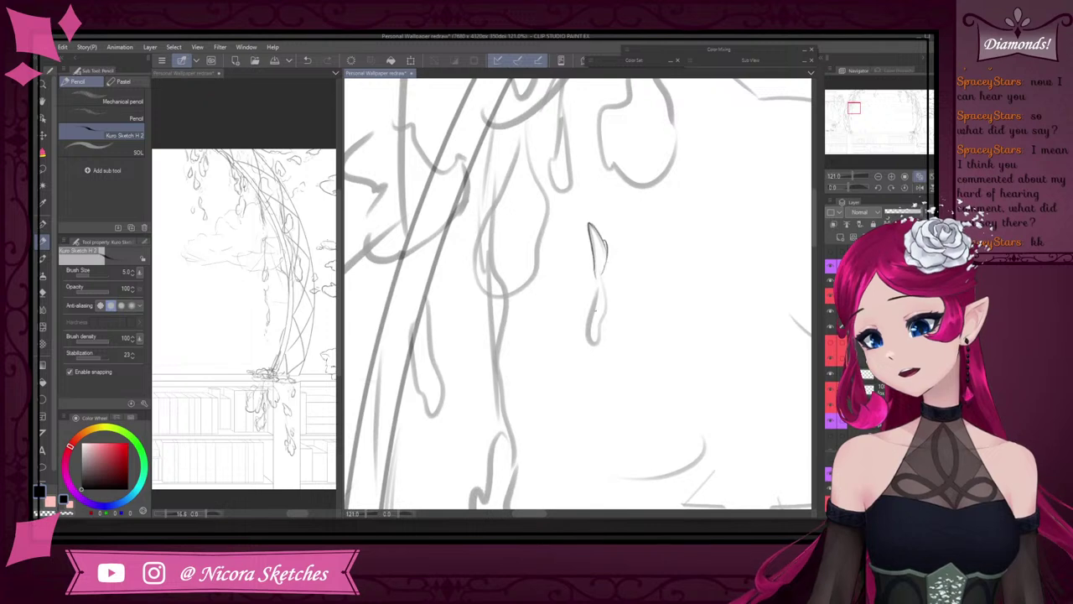
# - Draw the drop-shaped lower half of the small twisted leaf over the sketch, redoing the stroke that misses
pyautogui.moveTo(599, 277); pyautogui.dragTo(593, 341)
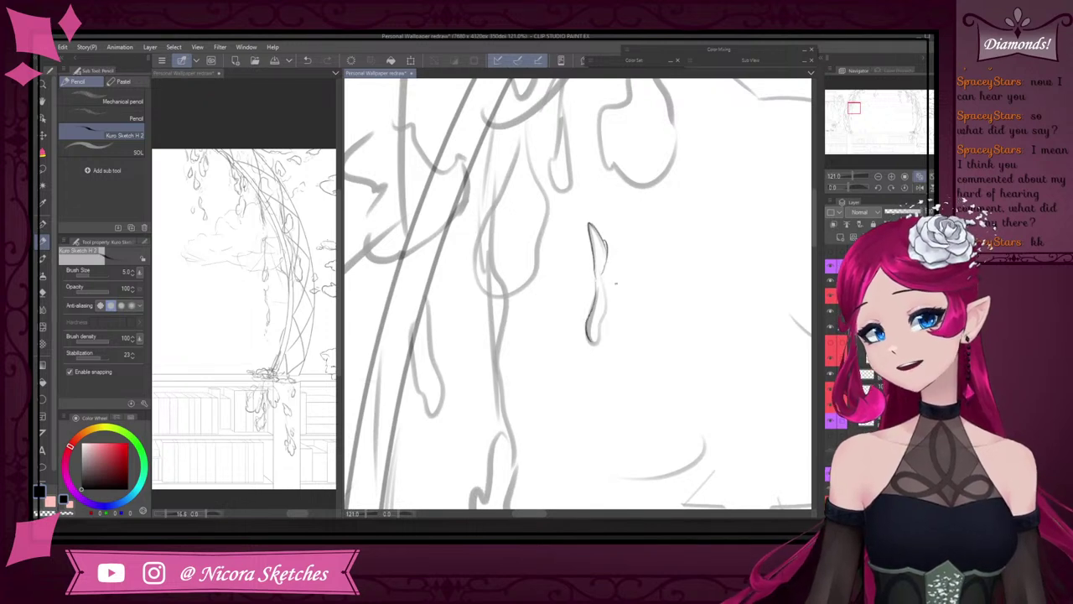
pyautogui.hotkey('ctrl', 'z')
pyautogui.moveTo(597, 283)
pyautogui.mouseDown()
pyautogui.moveTo(596, 352)
pyautogui.moveTo(598, 271)
pyautogui.mouseUp()
pyautogui.scroll(-5, 626, 245)
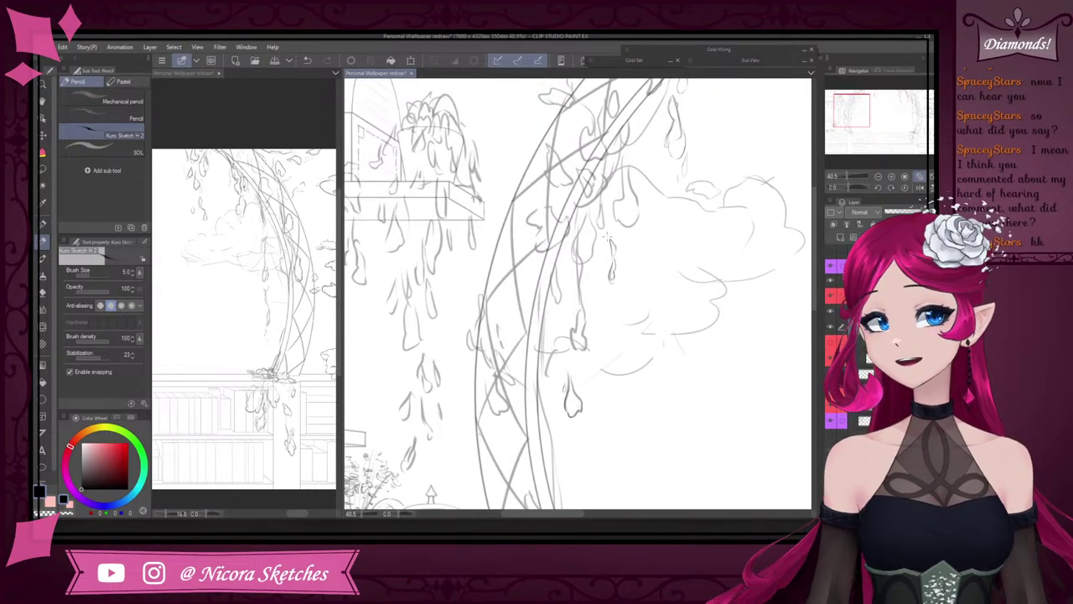
pyautogui.scroll(1, 607, 236)
pyautogui.press('j')
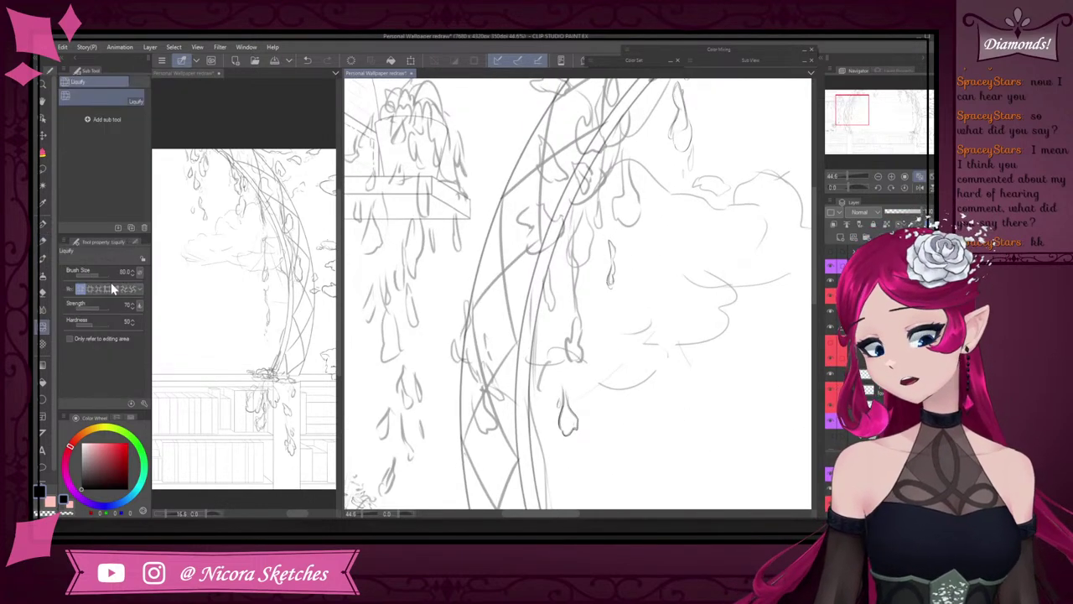
pyautogui.scroll(3, 635, 241)
pyautogui.scroll(4, 620, 256)
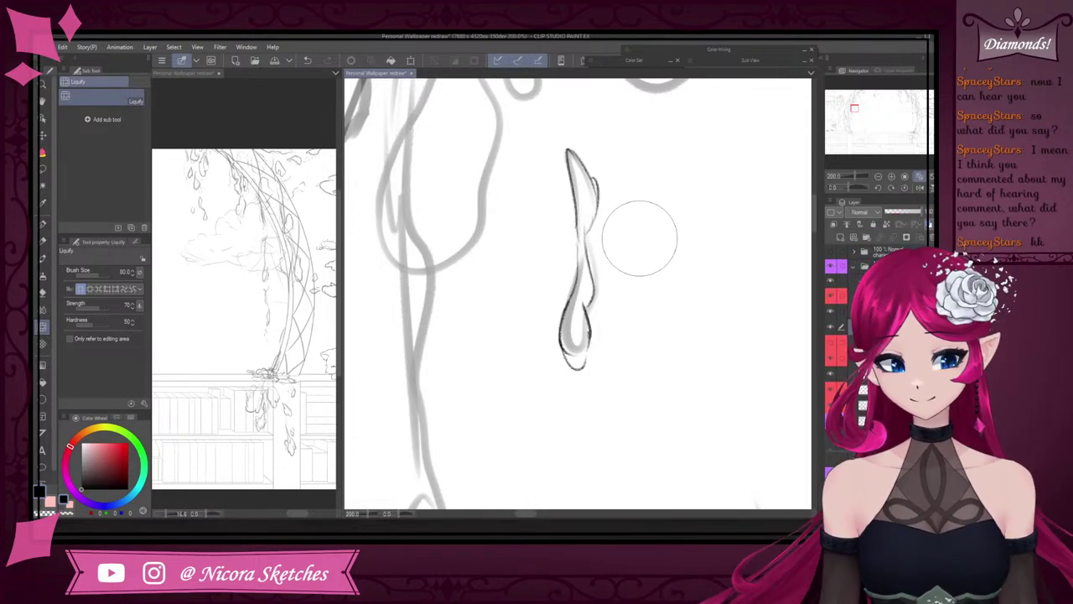
pyautogui.click(45, 238)
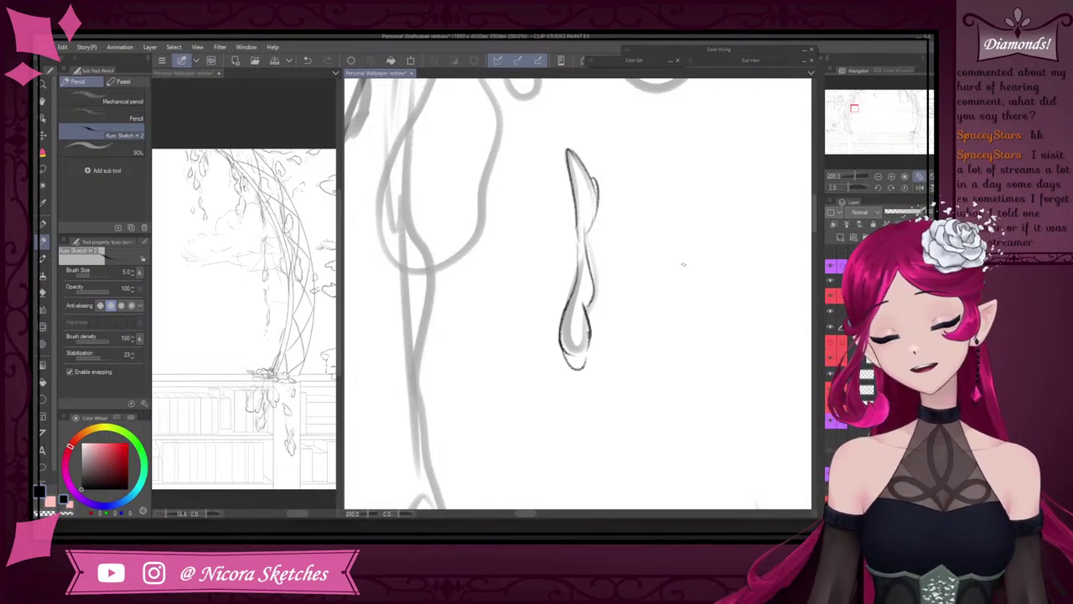
# - Outline the narrow hanging leaf beside the large rounded leaf with a hooked lower lobe, redrawing its upper edges to meet in a point
pyautogui.scroll(-9, 682, 261)
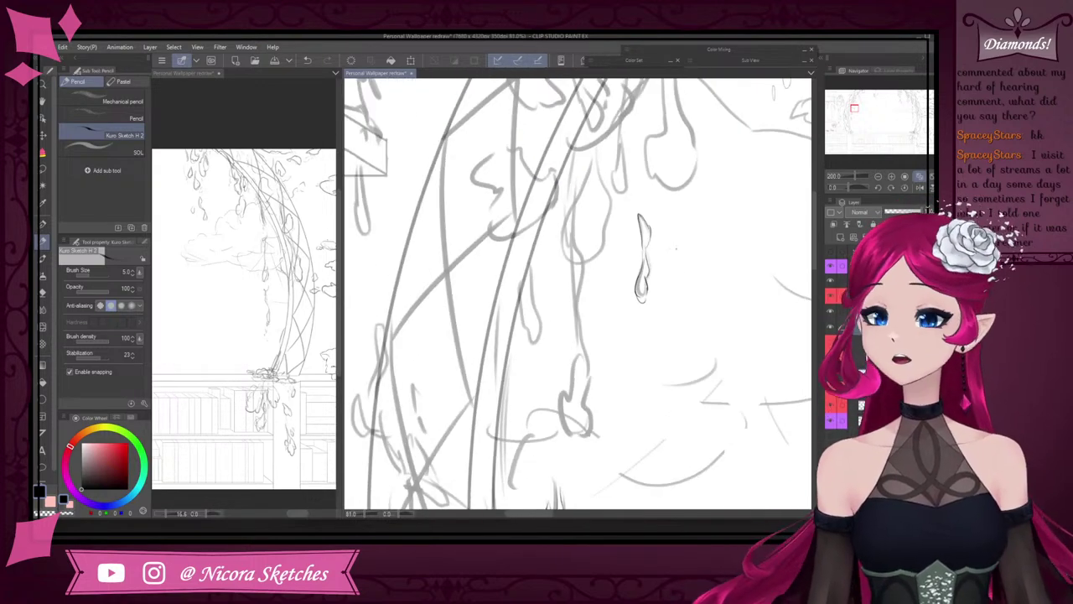
pyautogui.moveTo(619, 126); pyautogui.dragTo(612, 213)
pyautogui.scroll(5, 612, 214)
pyautogui.scroll(5, 604, 251)
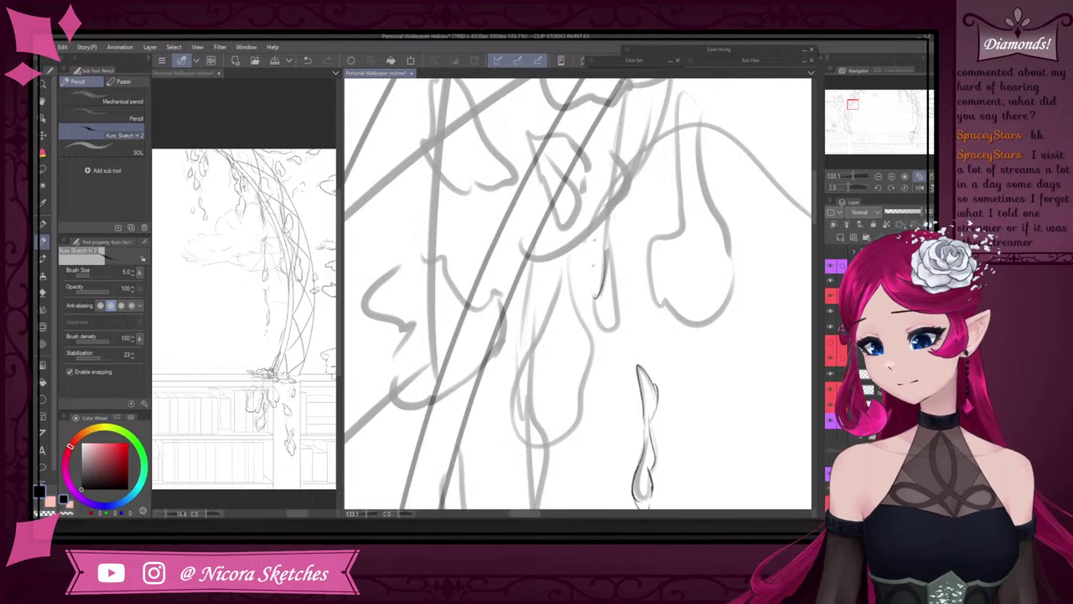
pyautogui.moveTo(605, 220)
pyautogui.mouseDown()
pyautogui.moveTo(615, 400)
pyautogui.moveTo(570, 364)
pyautogui.moveTo(571, 338)
pyautogui.moveTo(588, 337)
pyautogui.moveTo(590, 245)
pyautogui.mouseUp()
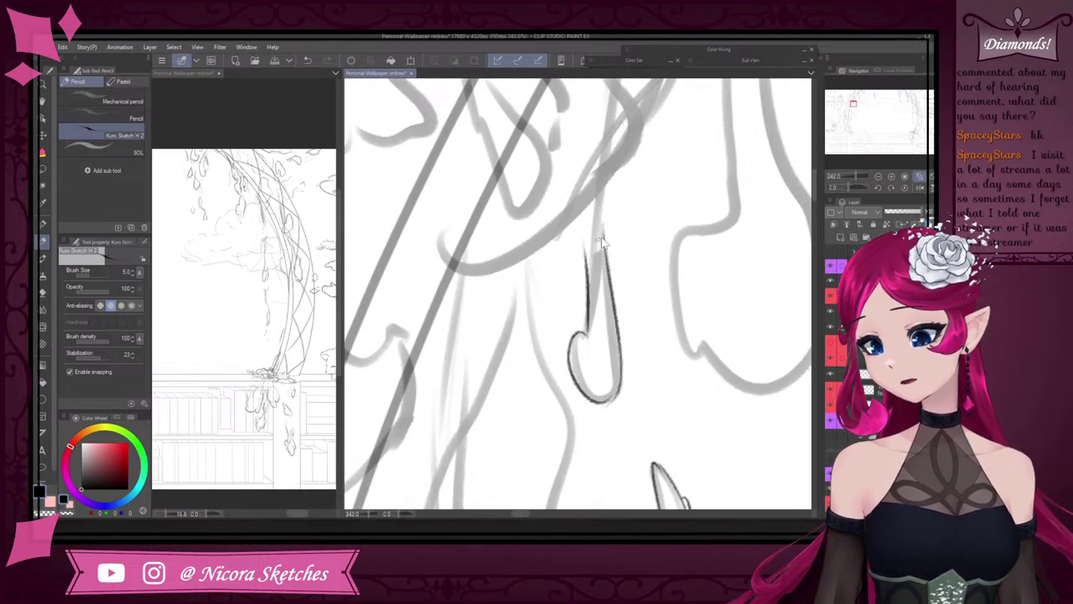
pyautogui.hotkey('ctrl', 'z')
pyautogui.moveTo(588, 333); pyautogui.dragTo(601, 210)
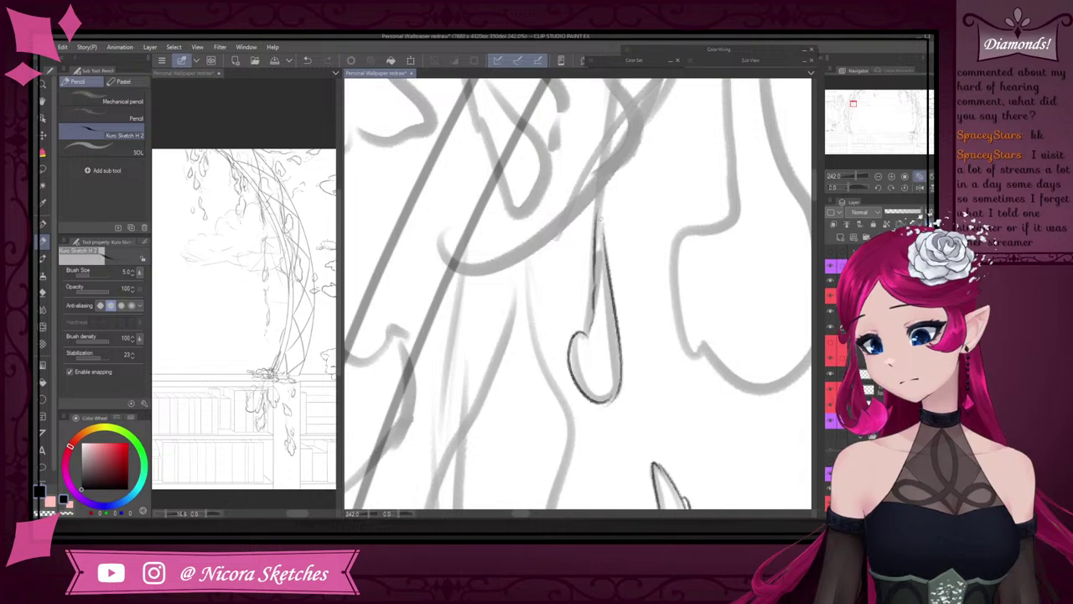
pyautogui.moveTo(603, 246); pyautogui.dragTo(601, 216)
pyautogui.scroll(-5, 644, 252)
pyautogui.scroll(6, 644, 250)
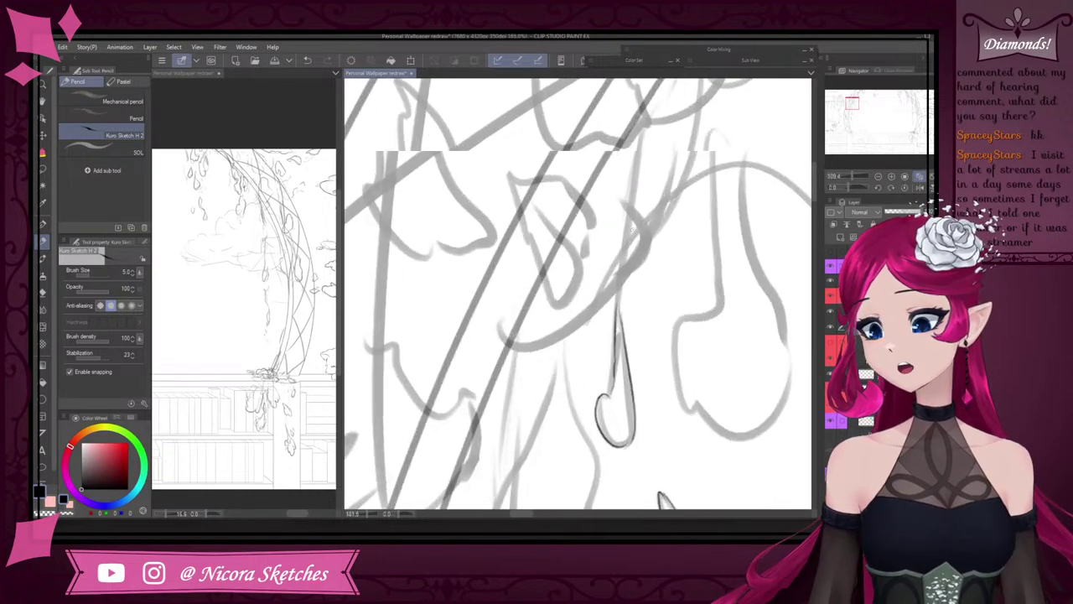
pyautogui.moveTo(553, 166)
pyautogui.mouseDown()
pyautogui.moveTo(578, 191)
pyautogui.moveTo(593, 237)
pyautogui.mouseUp()
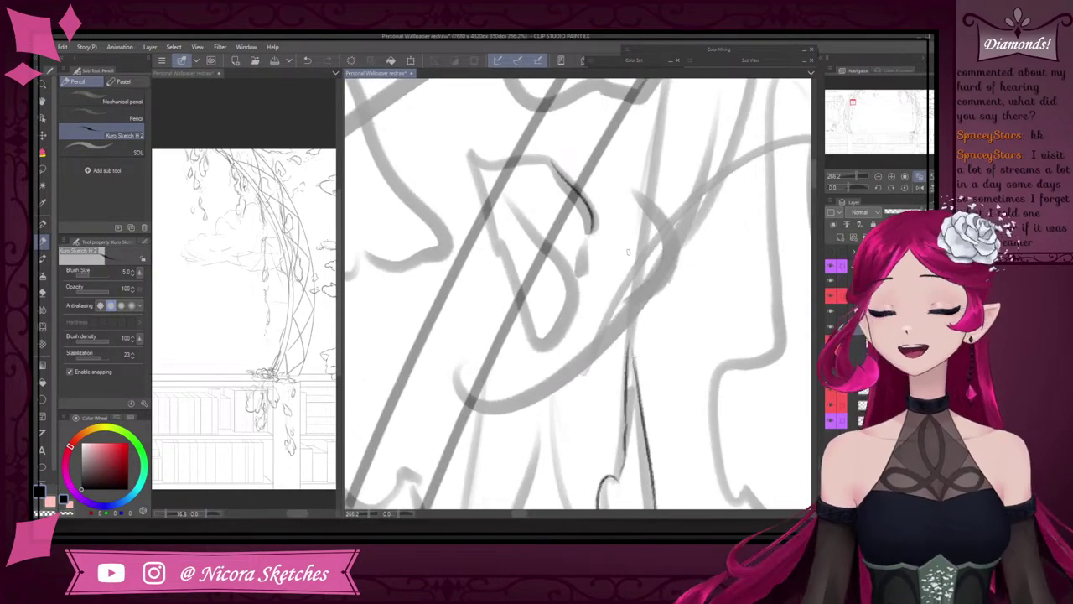
pyautogui.hotkey('ctrl', 'z')
pyautogui.moveTo(475, 156); pyautogui.dragTo(510, 266)
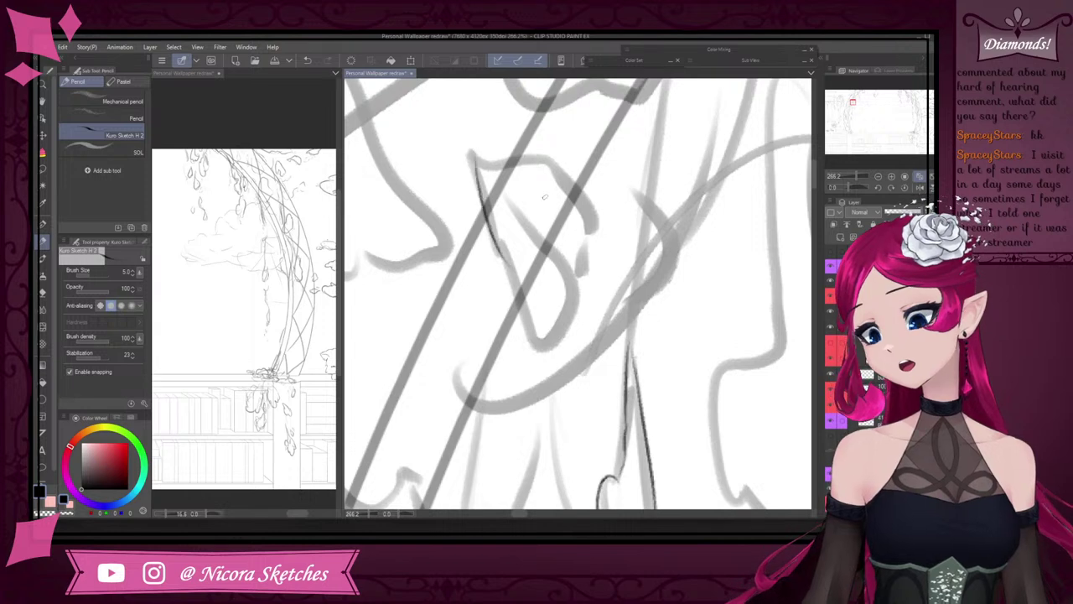
pyautogui.hotkey('ctrl', 'z')
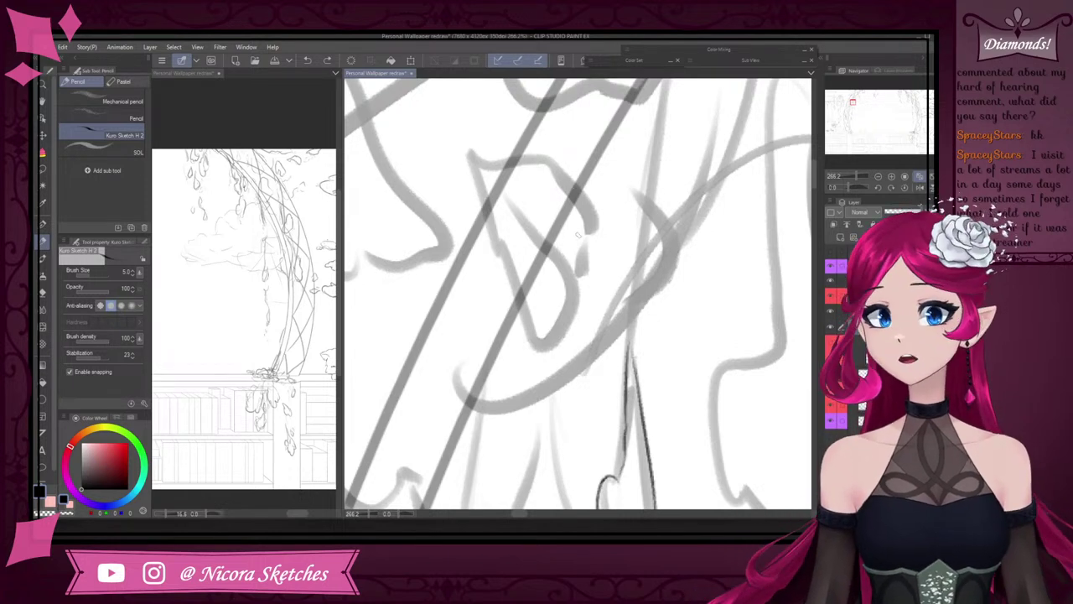
# - Draw the drop-shaped lower lobe of the small curled leaf overlapping the arch's inner bars, redoing the stroke that misses at its base
pyautogui.moveTo(566, 253)
pyautogui.mouseDown()
pyautogui.moveTo(577, 312)
pyautogui.moveTo(515, 377)
pyautogui.moveTo(519, 331)
pyautogui.mouseUp()
pyautogui.hotkey('ctrl', 'z')
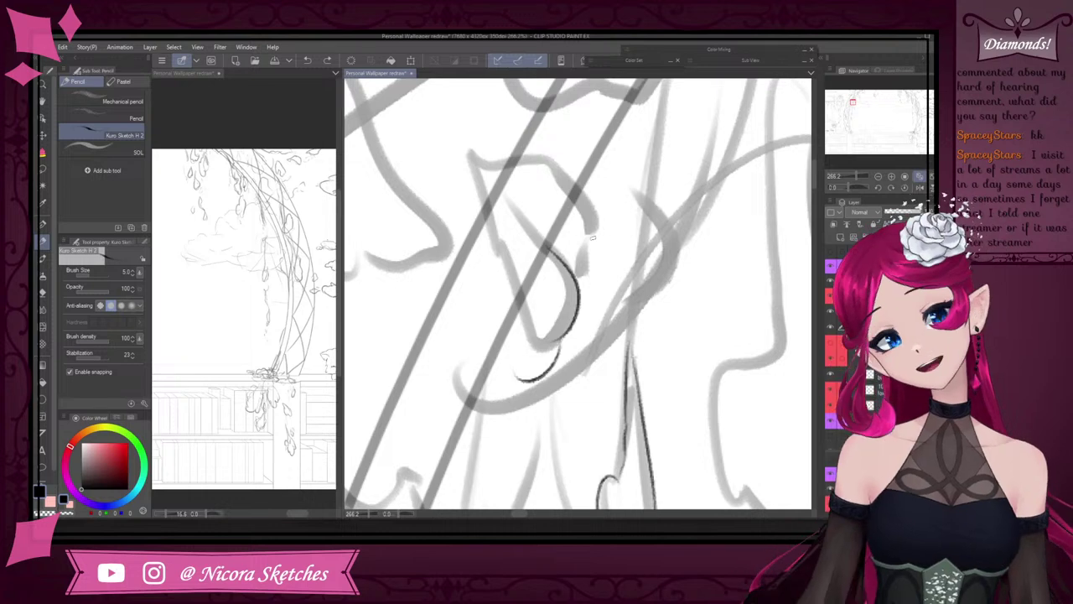
pyautogui.hotkey('ctrl', 'z')
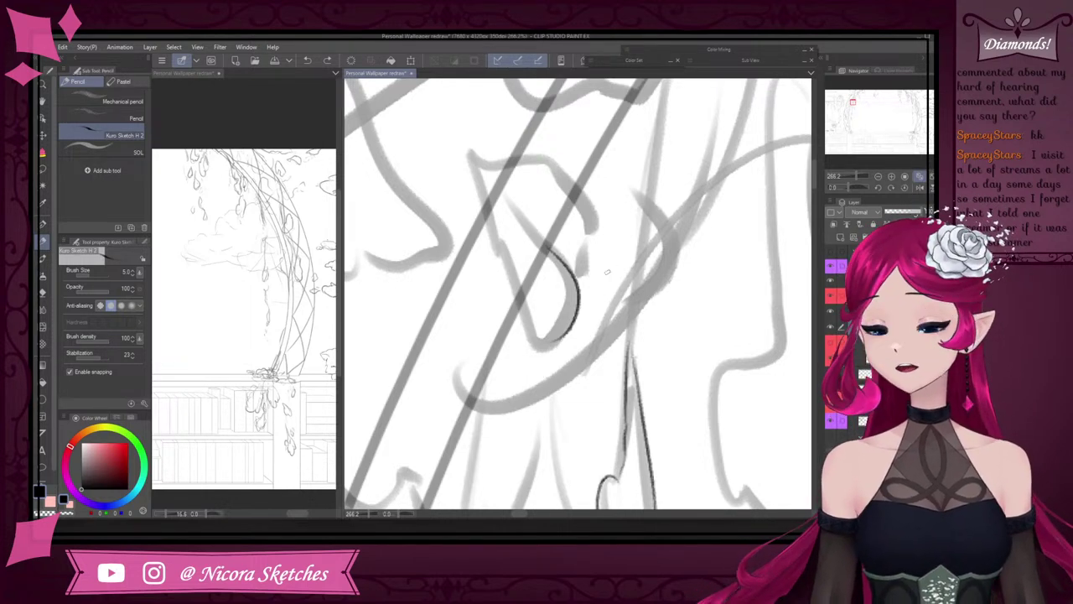
pyautogui.moveTo(559, 342)
pyautogui.mouseDown()
pyautogui.moveTo(534, 342)
pyautogui.moveTo(517, 278)
pyautogui.mouseUp()
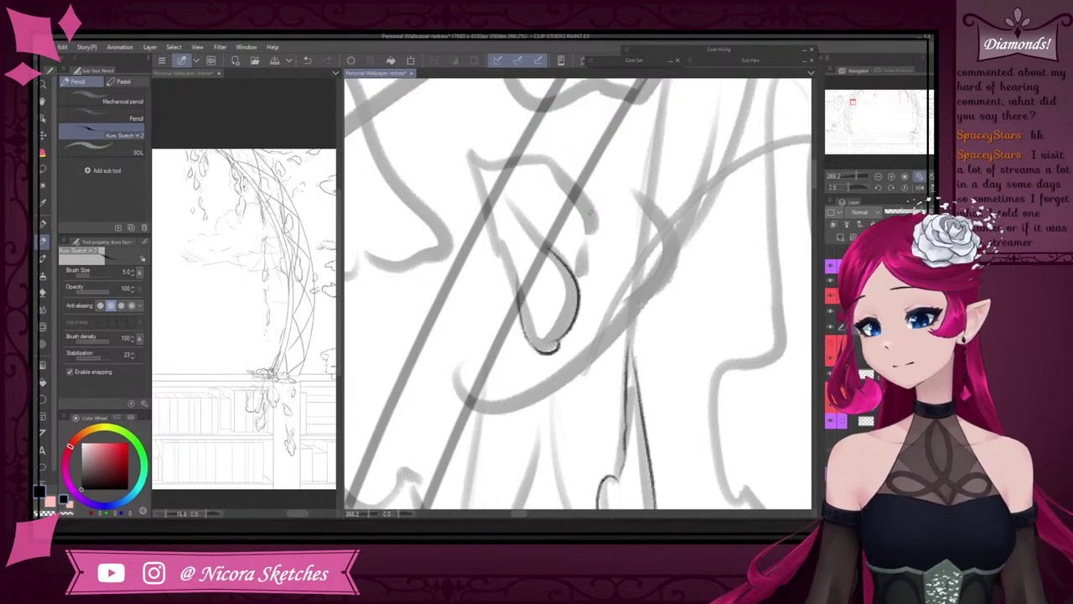
# - Outline the notched right edge and pointed upper part of the small curled leaf, adding a small loop above the drop-shaped lobe
pyautogui.moveTo(590, 211); pyautogui.dragTo(578, 281)
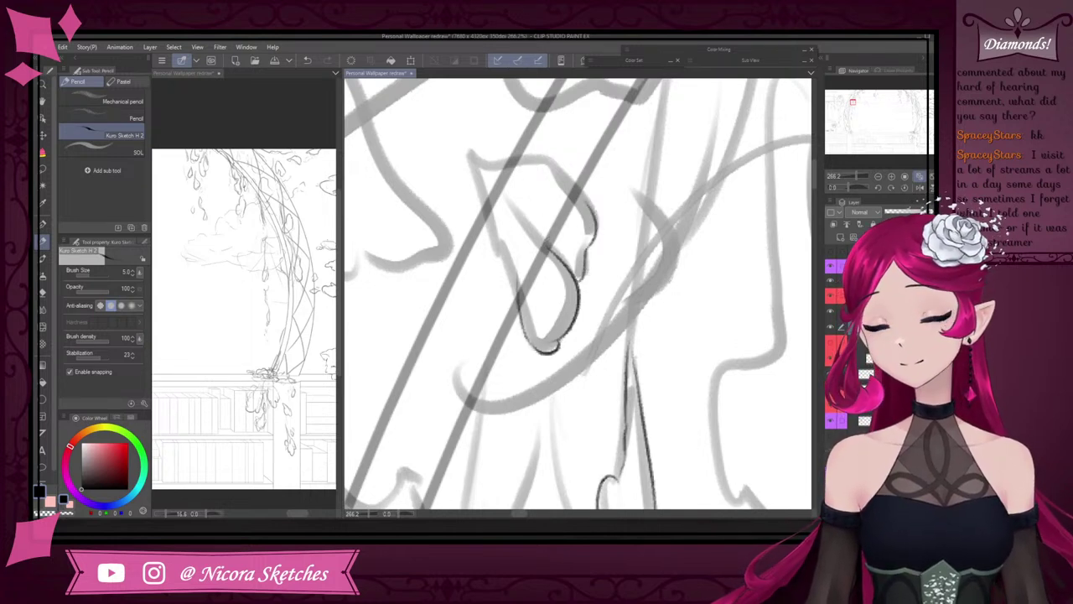
pyautogui.moveTo(552, 241)
pyautogui.mouseDown()
pyautogui.moveTo(558, 258)
pyautogui.moveTo(491, 159)
pyautogui.mouseUp()
pyautogui.hotkey('ctrl', 'z')
pyautogui.moveTo(513, 269); pyautogui.dragTo(487, 218)
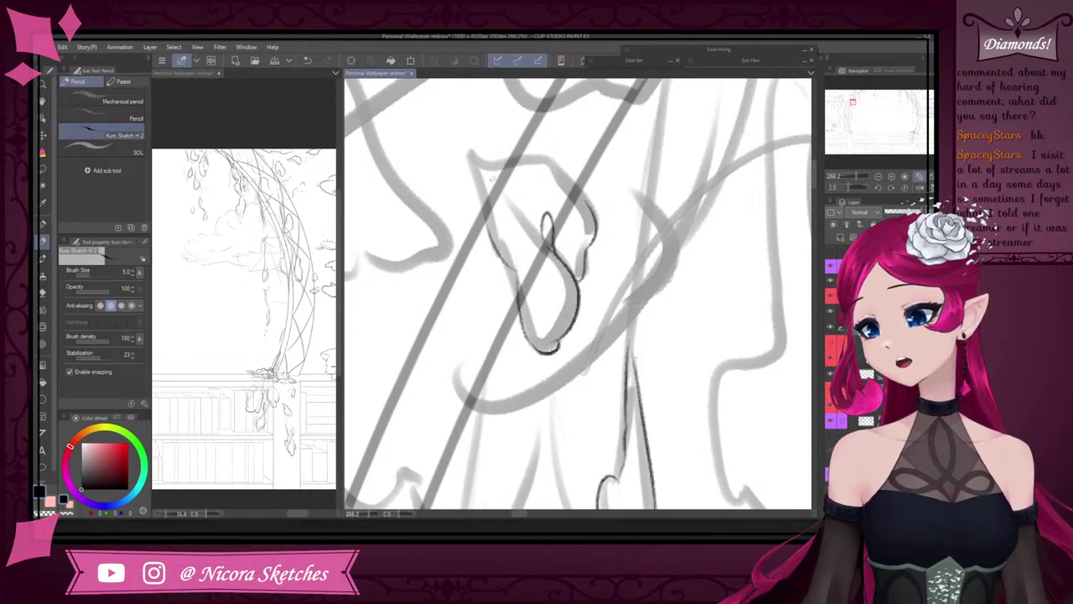
pyautogui.hotkey('ctrl', 'z')
pyautogui.moveTo(513, 292)
pyautogui.mouseDown()
pyautogui.moveTo(482, 156)
pyautogui.moveTo(499, 108)
pyautogui.moveTo(593, 222)
pyautogui.mouseUp()
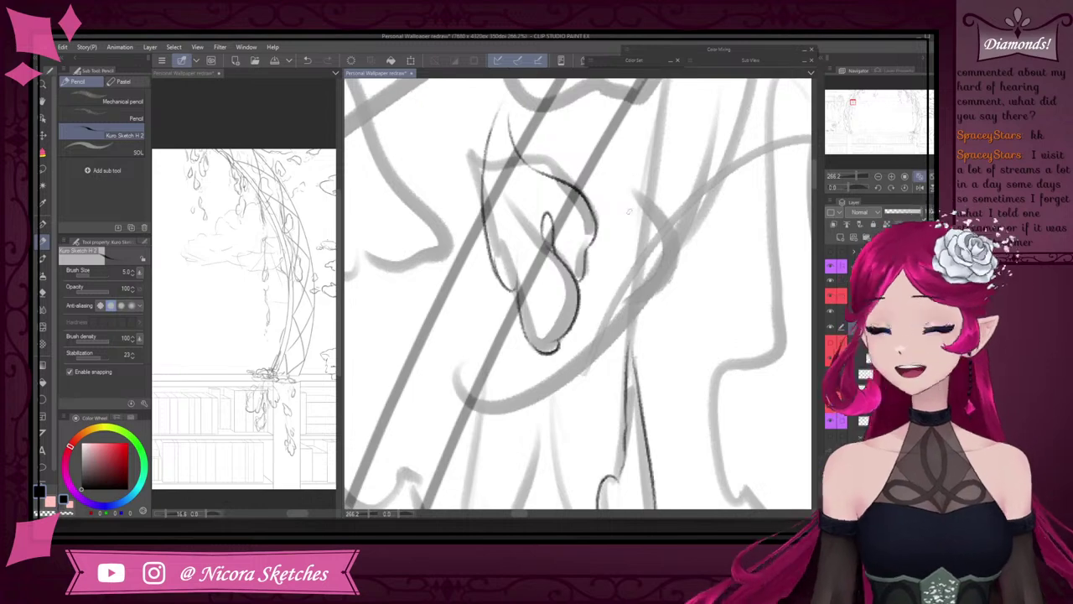
# - Outline the tiny drop-shaped leaf above the curved cross bar inside the arch over the sketch
pyautogui.scroll(-5, 648, 260)
pyautogui.scroll(2, 650, 262)
pyautogui.scroll(-5, 658, 265)
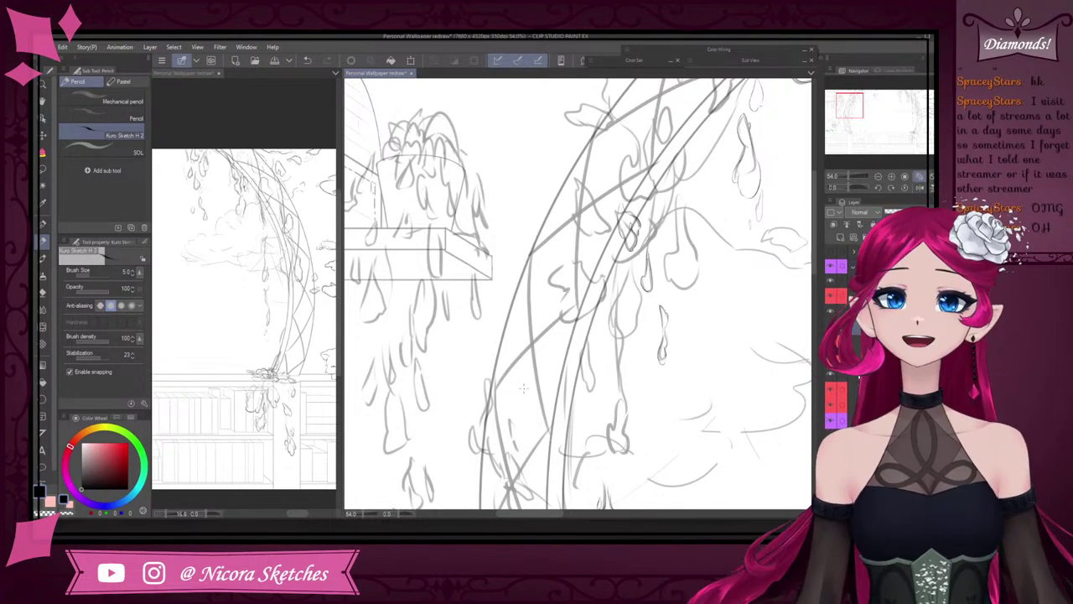
pyautogui.scroll(-2, 592, 335)
pyautogui.scroll(2, 670, 185)
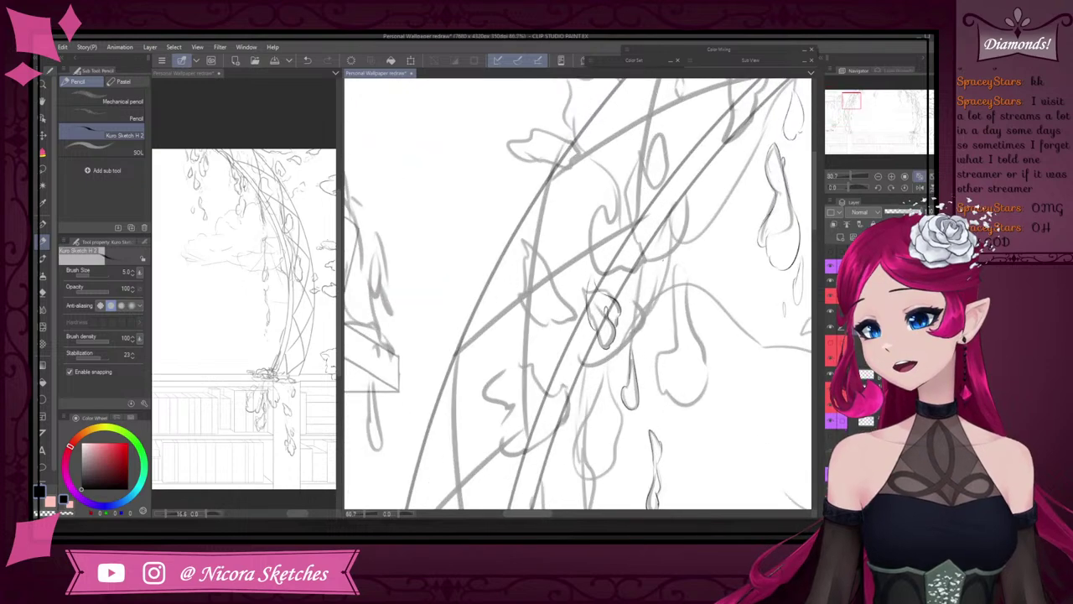
pyautogui.scroll(-1, 680, 172)
pyautogui.scroll(2, 679, 171)
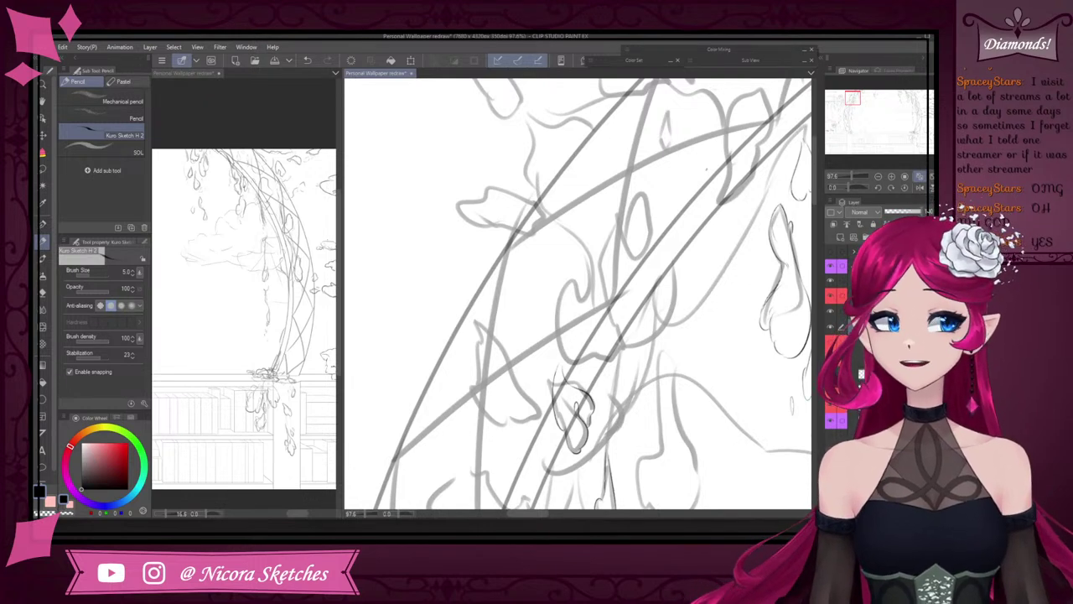
pyautogui.scroll(1, 706, 171)
pyautogui.scroll(-1, 693, 202)
pyautogui.scroll(2, 660, 154)
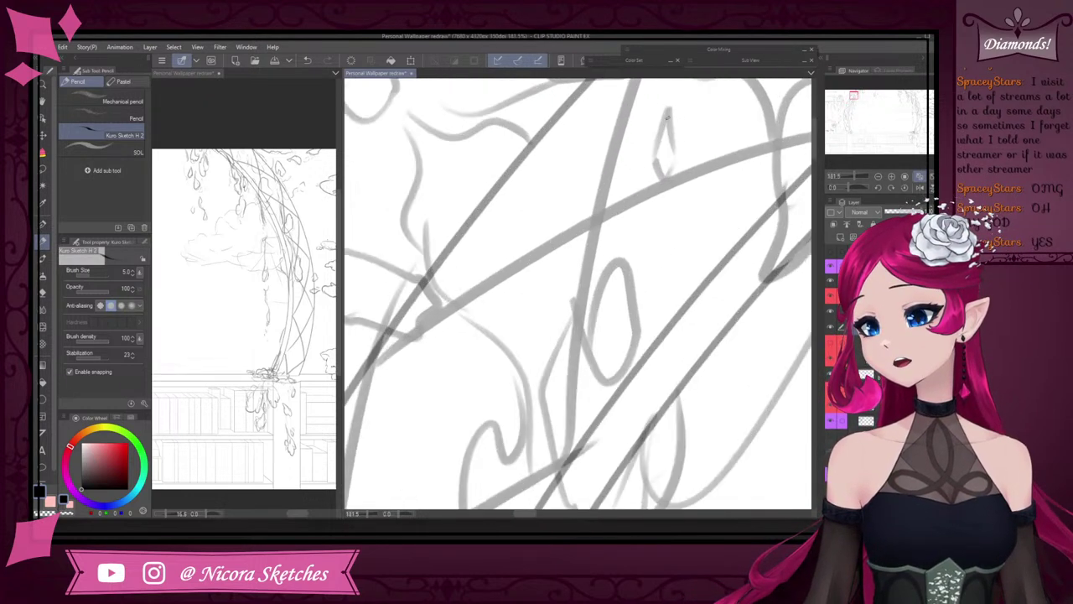
pyautogui.moveTo(669, 109)
pyautogui.mouseDown()
pyautogui.moveTo(674, 169)
pyautogui.moveTo(659, 183)
pyautogui.moveTo(669, 109)
pyautogui.mouseUp()
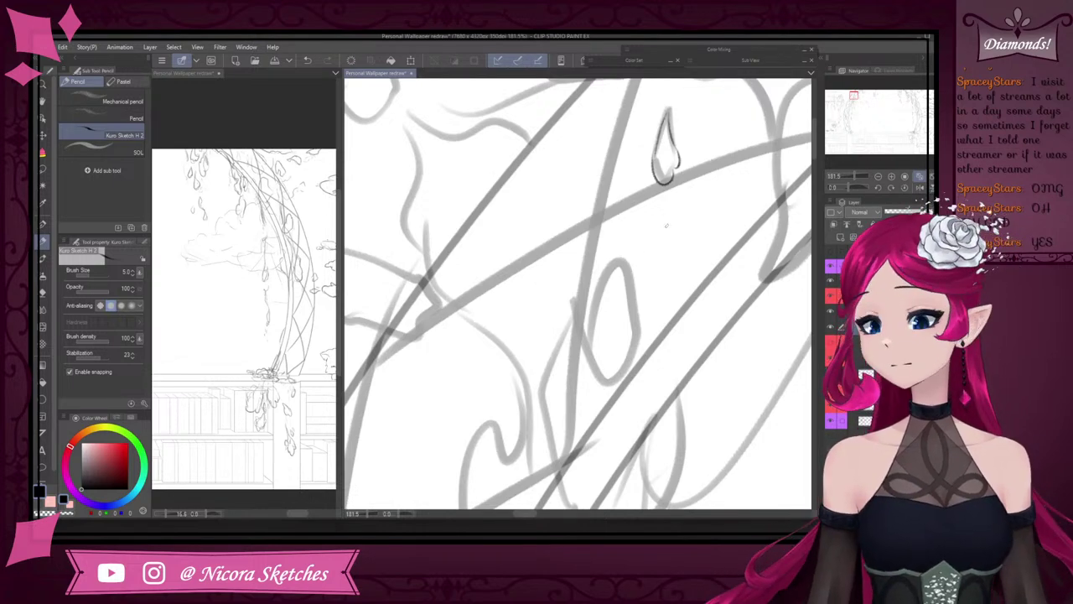
# - Outline the larger teardrop leaf below the tiny drop-shaped one, redrawing its left edge with a small notch
pyautogui.scroll(-3, 666, 225)
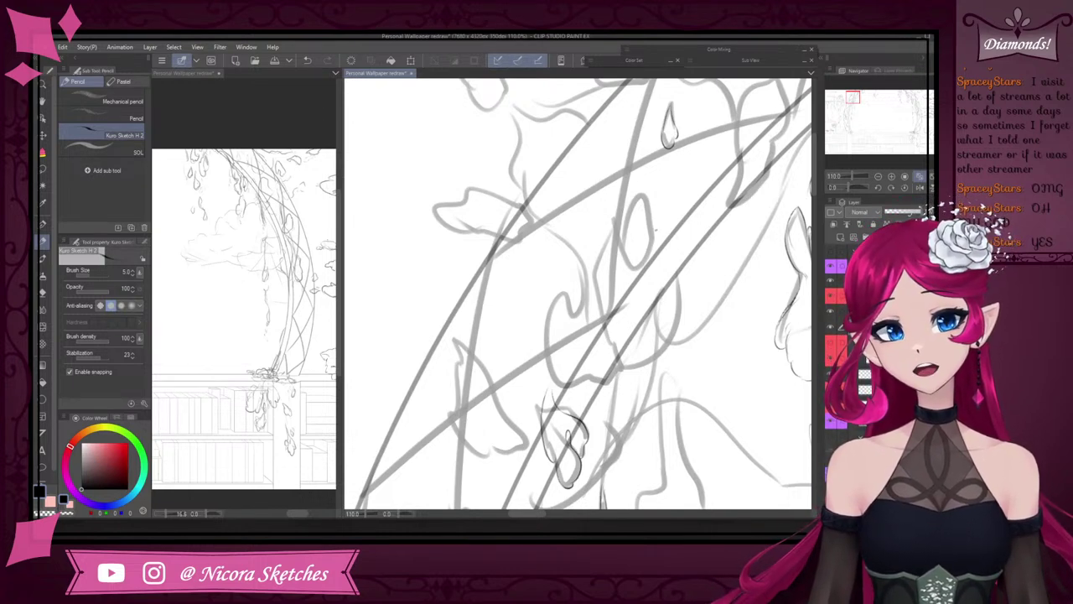
pyautogui.moveTo(647, 196)
pyautogui.mouseDown()
pyautogui.moveTo(651, 268)
pyautogui.moveTo(636, 273)
pyautogui.moveTo(622, 222)
pyautogui.mouseUp()
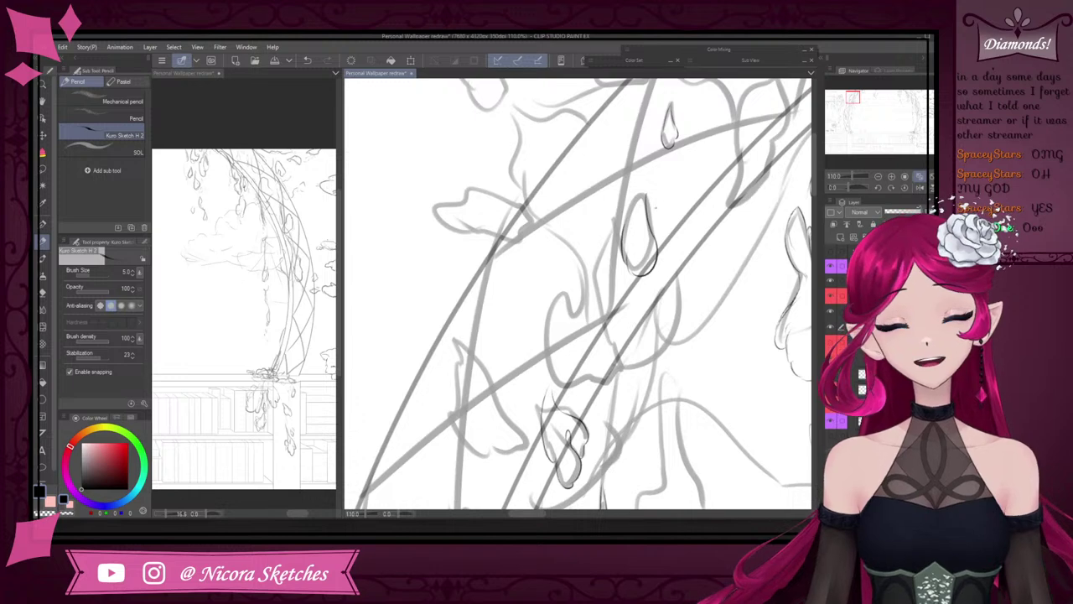
pyautogui.hotkey('ctrl', 'z')
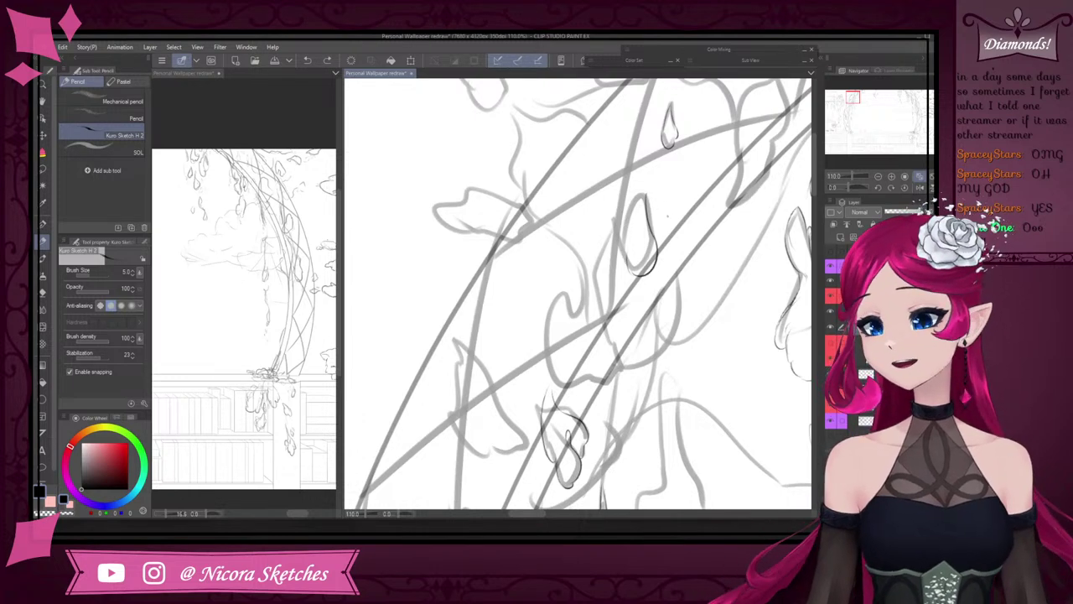
pyautogui.moveTo(627, 255)
pyautogui.mouseDown()
pyautogui.moveTo(640, 176)
pyautogui.moveTo(645, 199)
pyautogui.mouseUp()
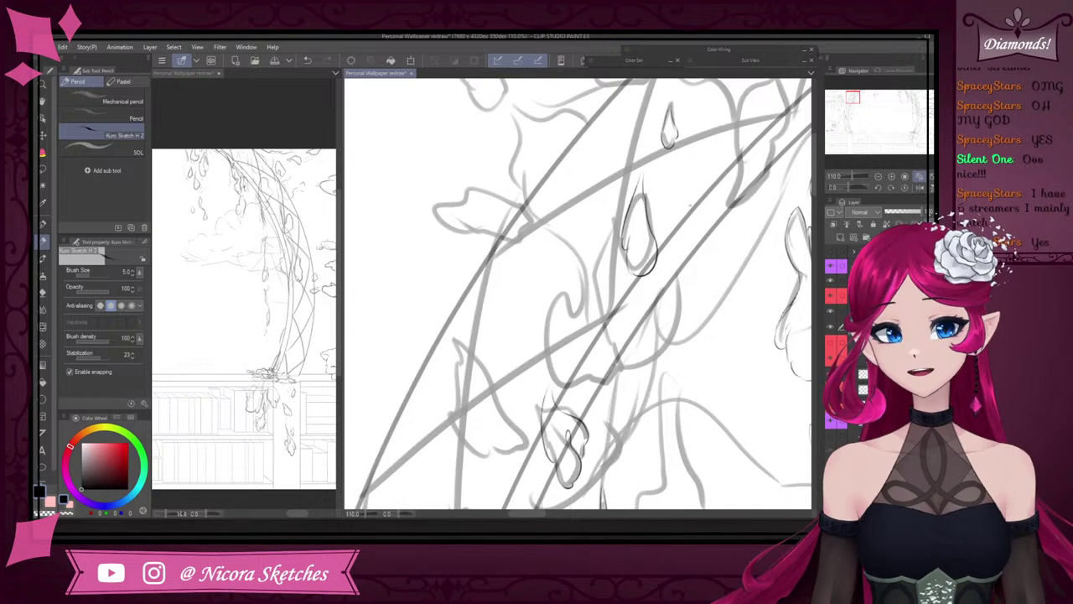
# - Outline the rounded leaf with a hooked tip above the small curled leaf, and draw the curved line rising from its hook
pyautogui.scroll(-1, 691, 283)
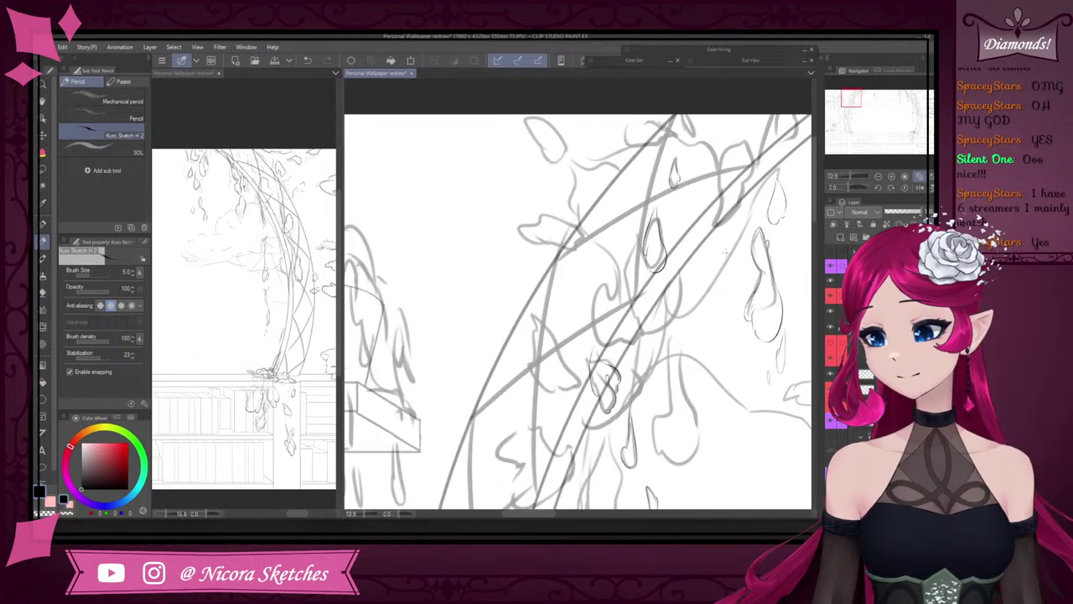
pyautogui.scroll(-1, 738, 171)
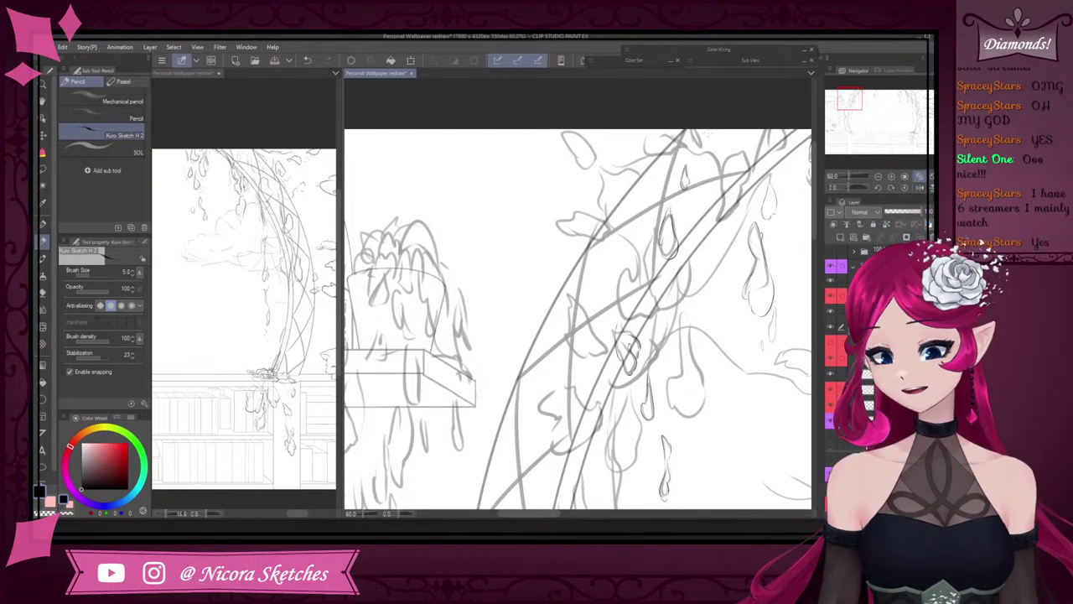
pyautogui.scroll(4, 603, 267)
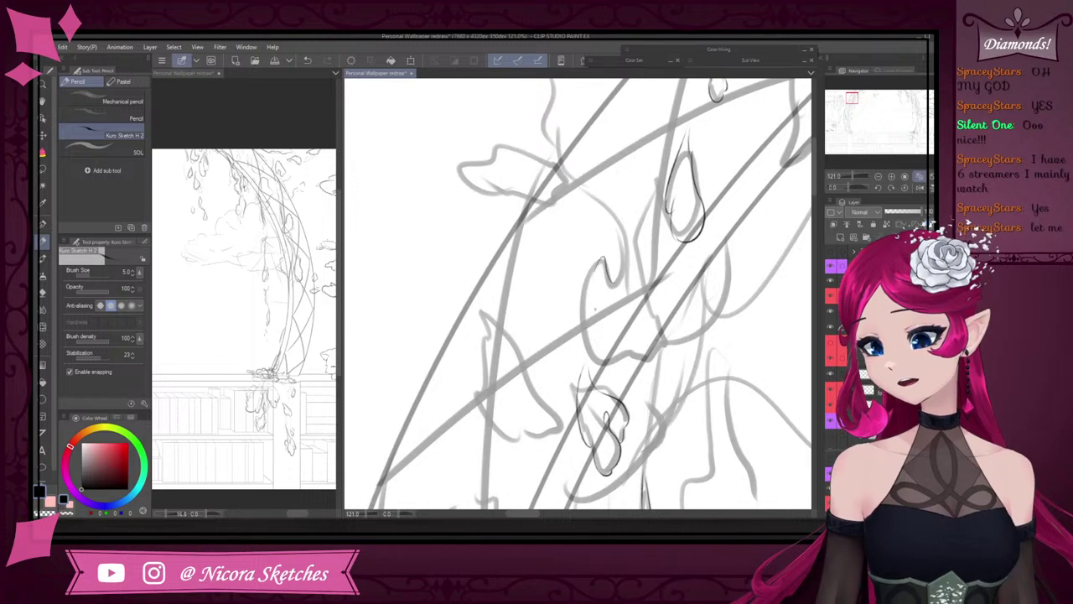
pyautogui.scroll(2, 615, 262)
pyautogui.moveTo(591, 259); pyautogui.dragTo(615, 322)
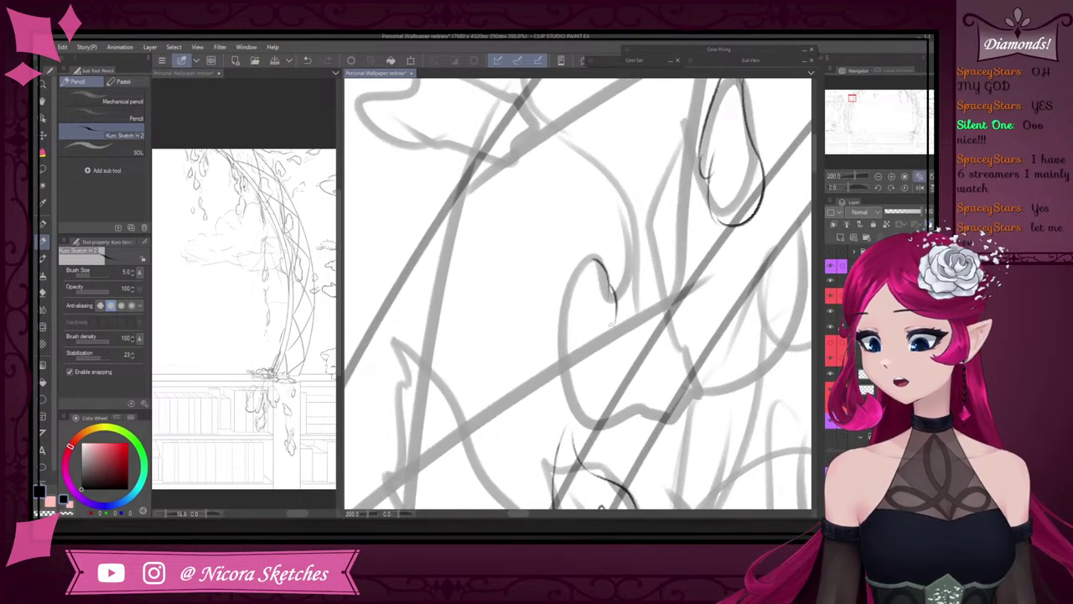
pyautogui.moveTo(594, 256); pyautogui.dragTo(569, 384)
pyautogui.hotkey('ctrl', 'z')
pyautogui.moveTo(594, 256); pyautogui.dragTo(576, 412)
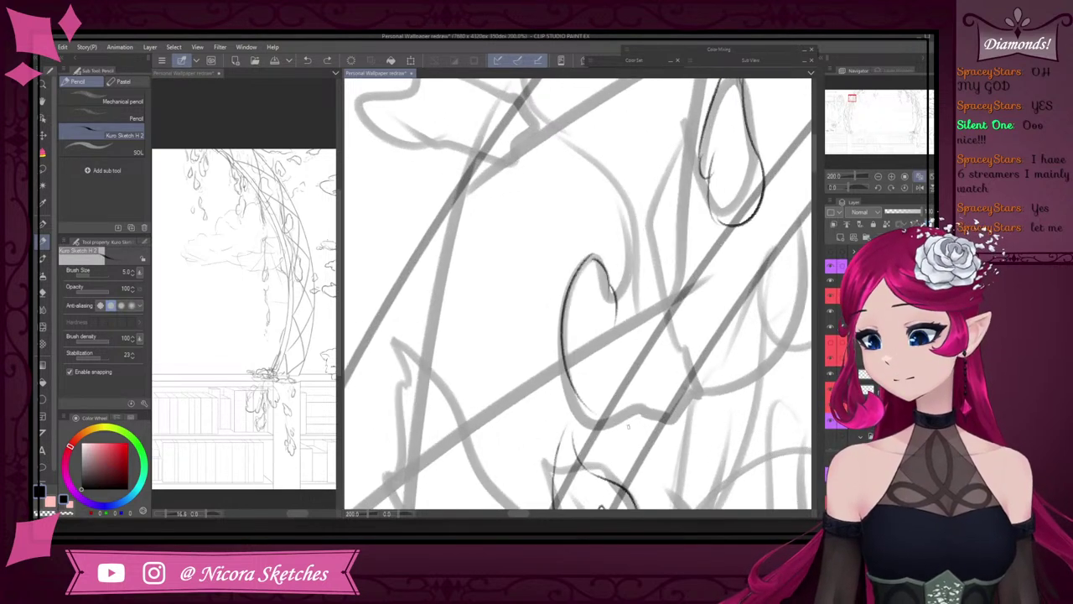
pyautogui.hotkey('ctrl', 'z')
pyautogui.moveTo(595, 257)
pyautogui.mouseDown()
pyautogui.moveTo(561, 306)
pyautogui.moveTo(581, 428)
pyautogui.moveTo(621, 414)
pyautogui.moveTo(652, 347)
pyautogui.mouseUp()
pyautogui.moveTo(614, 296); pyautogui.dragTo(604, 176)
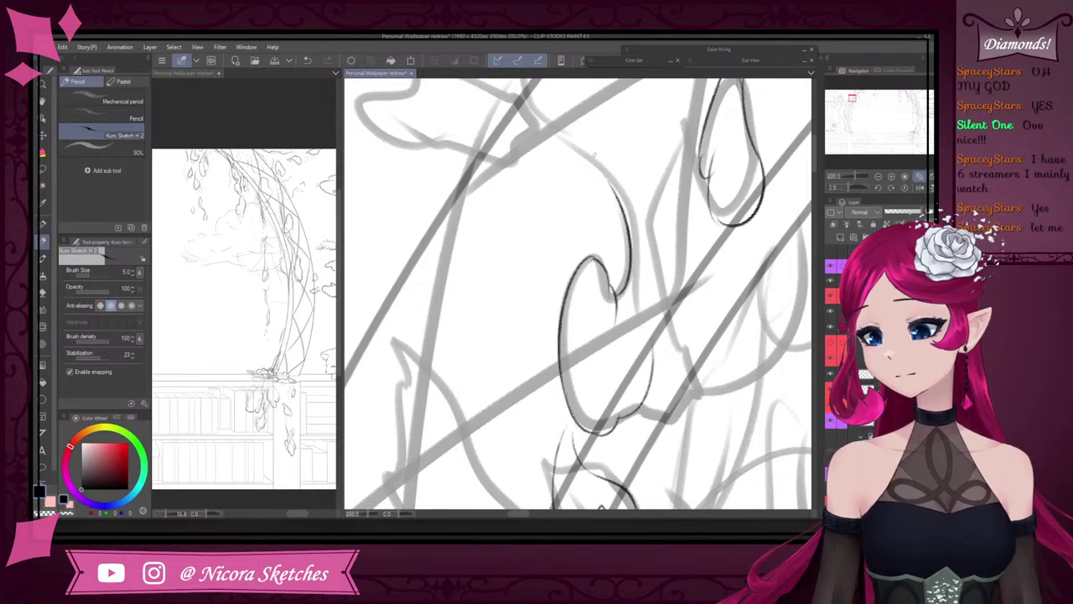
# - Draw the curved stem from the hooked leaf up to the arch's outer edge in overlapping strokes, redoing the ones that miss
pyautogui.scroll(-3, 616, 218)
pyautogui.scroll(3, 597, 160)
pyautogui.moveTo(638, 270); pyautogui.dragTo(571, 202)
pyautogui.hotkey('ctrl', 'z')
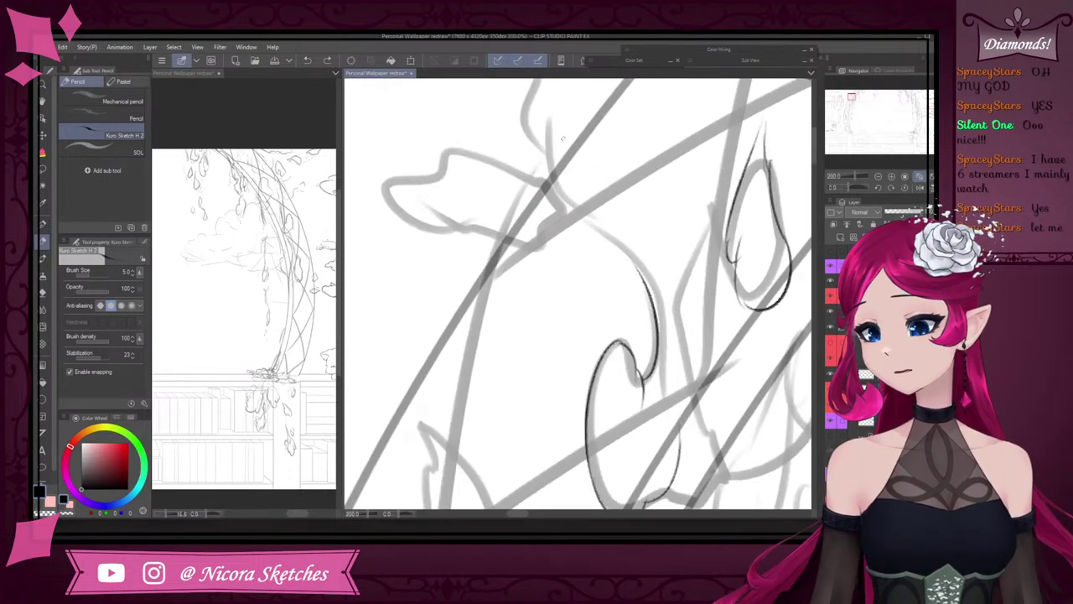
pyautogui.moveTo(549, 158); pyautogui.dragTo(661, 262)
pyautogui.hotkey('ctrl', 'z')
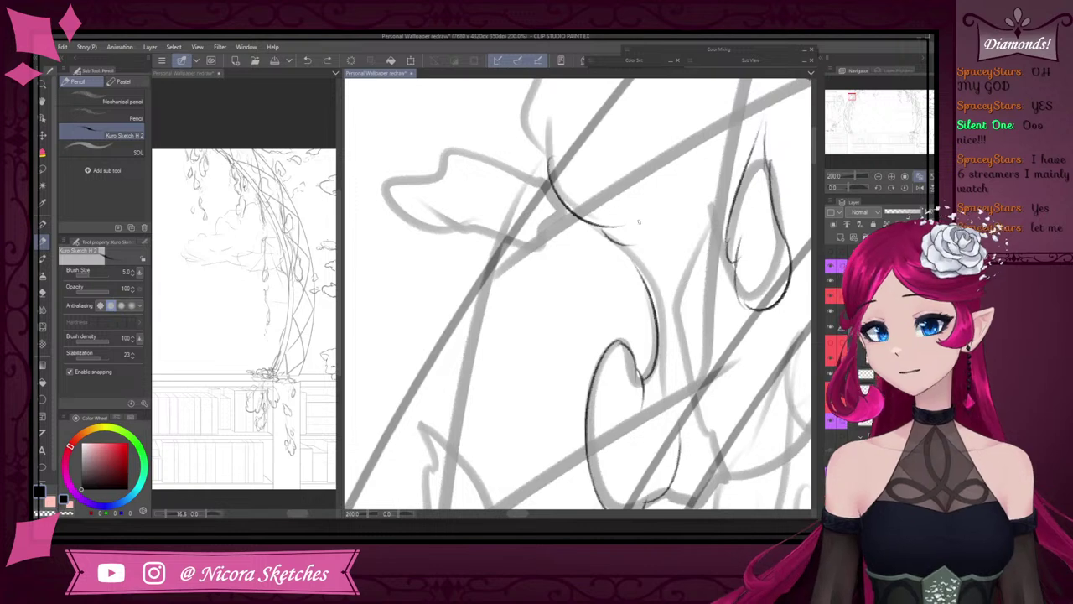
pyautogui.hotkey('ctrl', 'z')
pyautogui.moveTo(602, 226); pyautogui.dragTo(658, 257)
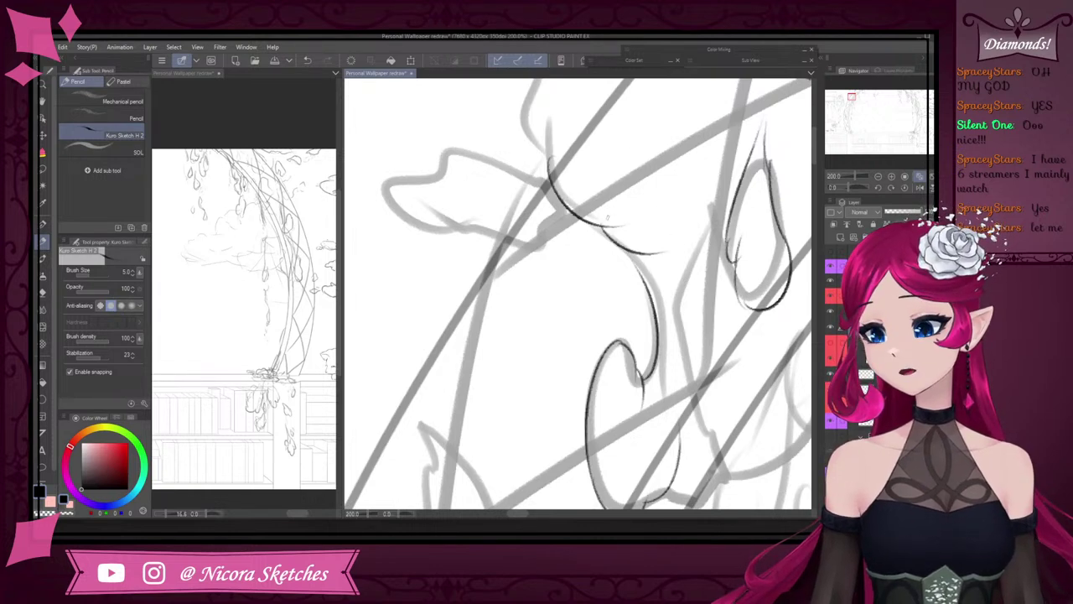
pyautogui.hotkey('ctrl', 'z')
pyautogui.moveTo(607, 229)
pyautogui.mouseDown()
pyautogui.moveTo(668, 260)
pyautogui.moveTo(652, 279)
pyautogui.mouseUp()
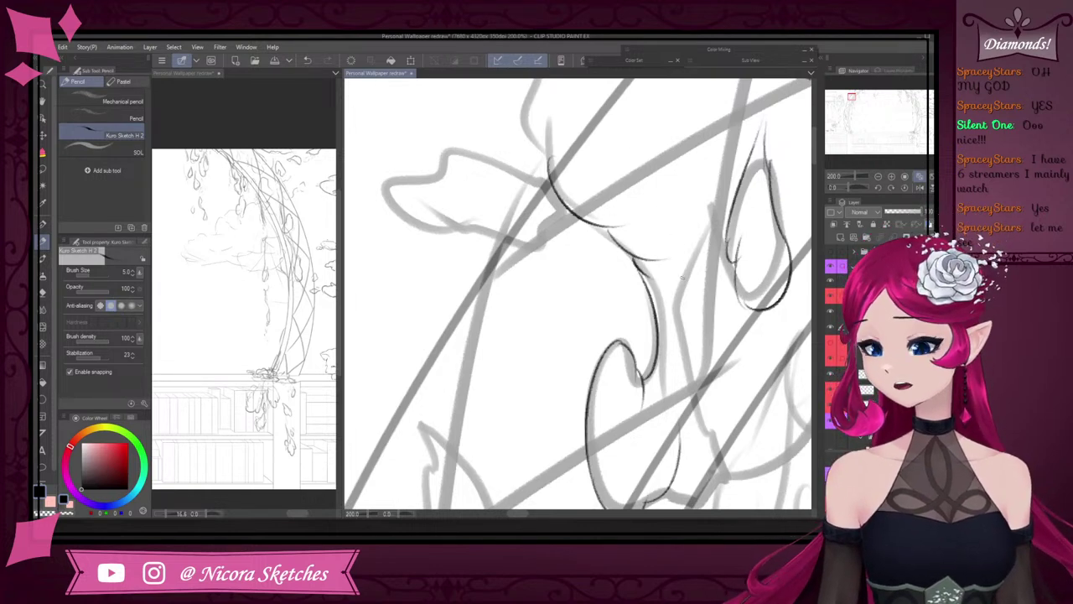
# - Extend the wavy vine stem upward beyond the arch's outer edge over the sketch, undoing the last stray stroke
pyautogui.scroll(-3, 688, 252)
pyautogui.scroll(4, 577, 126)
pyautogui.moveTo(571, 206)
pyautogui.mouseDown()
pyautogui.moveTo(547, 164)
pyautogui.moveTo(553, 135)
pyautogui.mouseUp()
pyautogui.scroll(-4, 618, 209)
pyautogui.scroll(-3, 662, 344)
pyautogui.scroll(6, 610, 159)
pyautogui.moveTo(580, 252); pyautogui.dragTo(592, 170)
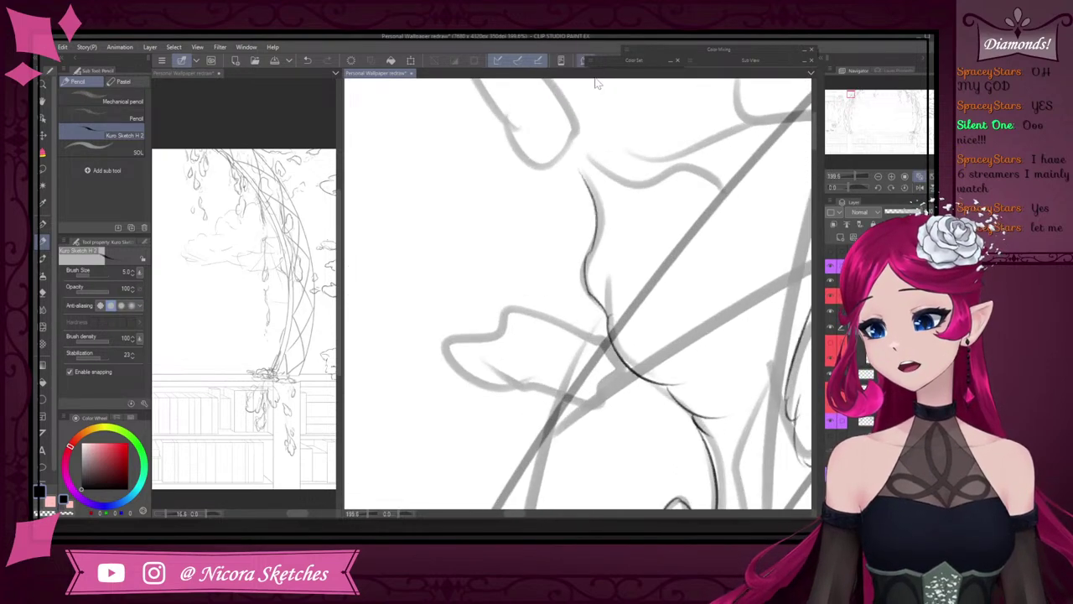
pyautogui.hotkey('ctrl', 'z')
pyautogui.scroll(-6, 605, 225)
pyautogui.scroll(-4, 604, 219)
pyautogui.scroll(5, 674, 323)
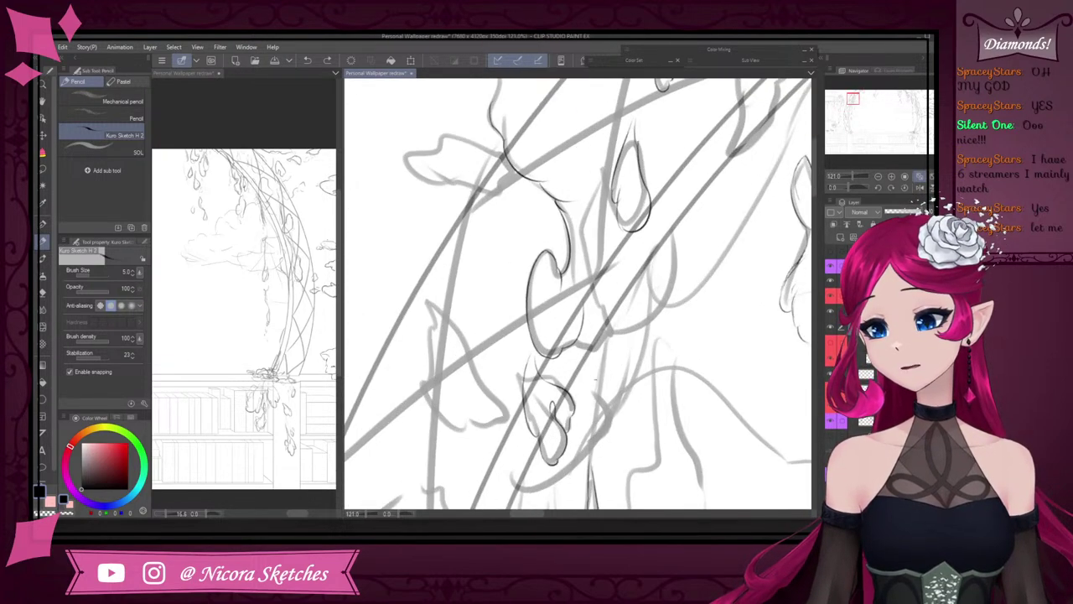
pyautogui.moveTo(580, 341); pyautogui.dragTo(654, 270)
pyautogui.hotkey('ctrl', 'z')
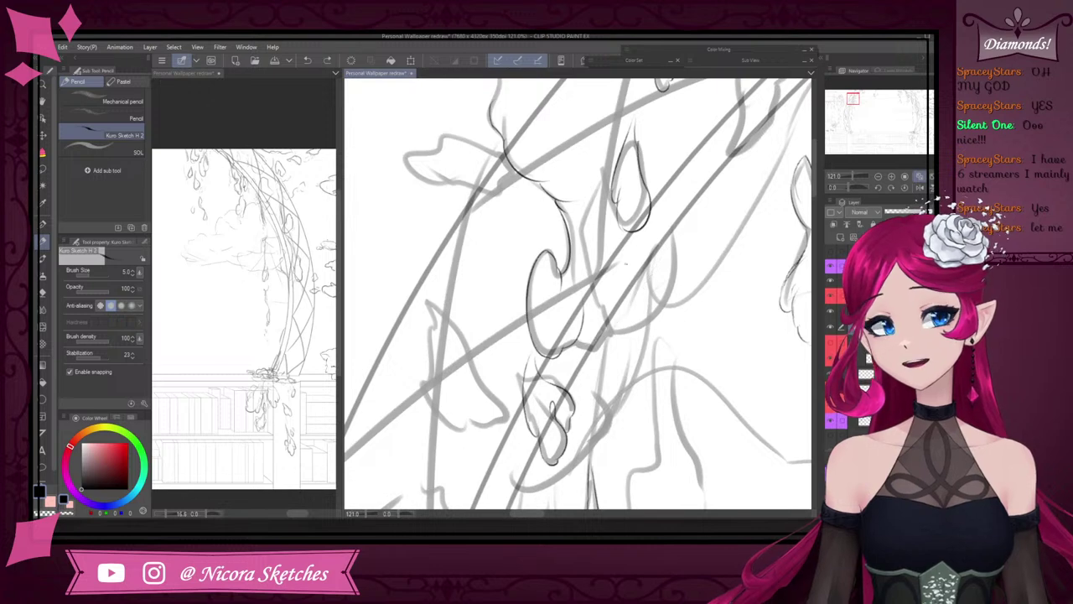
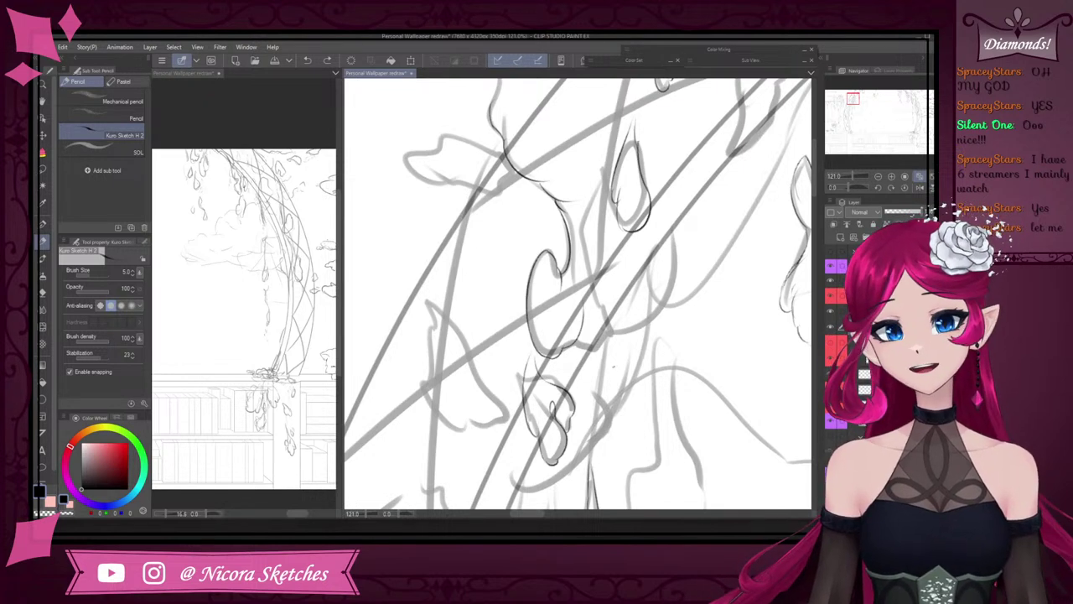
# - Outline the hanging leaf with a narrow neck and rounded base at the lower end of the sketched stem inside the arch
pyautogui.scroll(-4, 614, 356)
pyautogui.scroll(2, 644, 268)
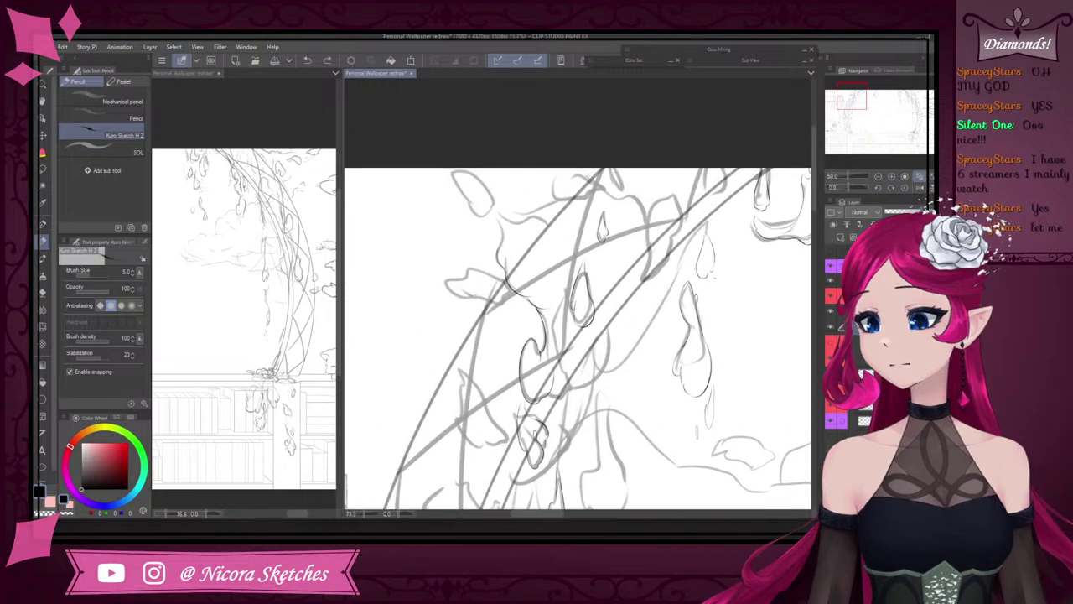
pyautogui.scroll(-4, 708, 319)
pyautogui.scroll(5, 661, 408)
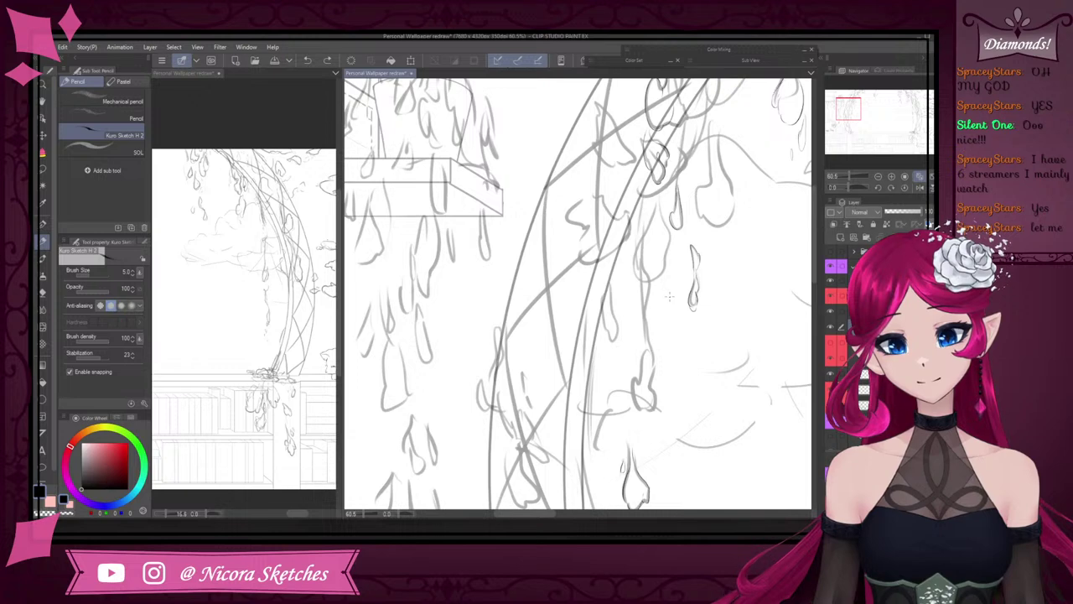
pyautogui.scroll(2, 661, 350)
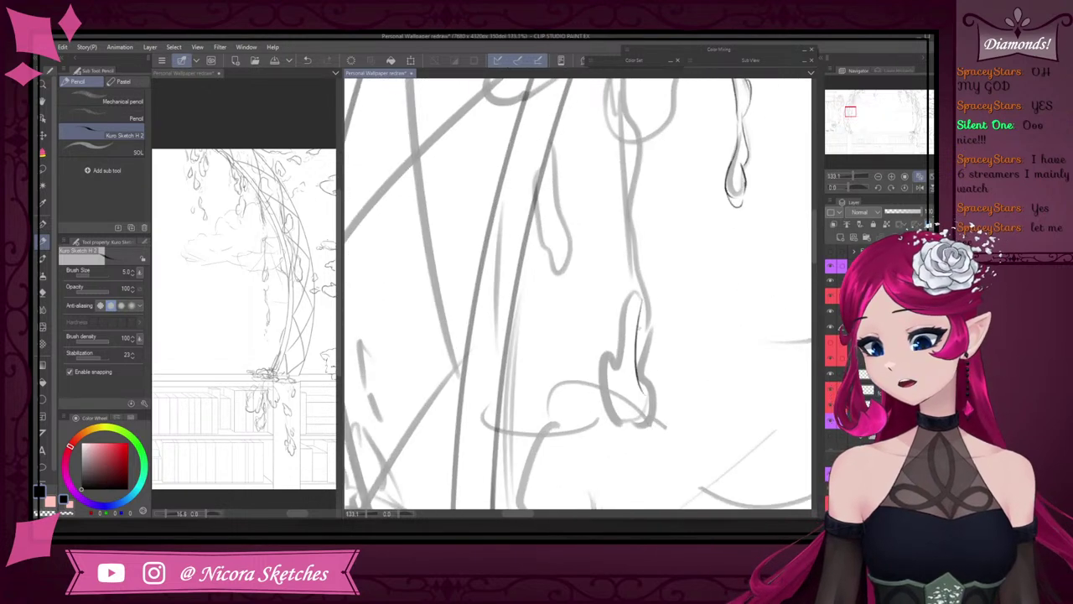
pyautogui.moveTo(645, 297)
pyautogui.mouseDown()
pyautogui.moveTo(642, 365)
pyautogui.moveTo(657, 398)
pyautogui.moveTo(633, 442)
pyautogui.moveTo(601, 372)
pyautogui.moveTo(634, 286)
pyautogui.mouseUp()
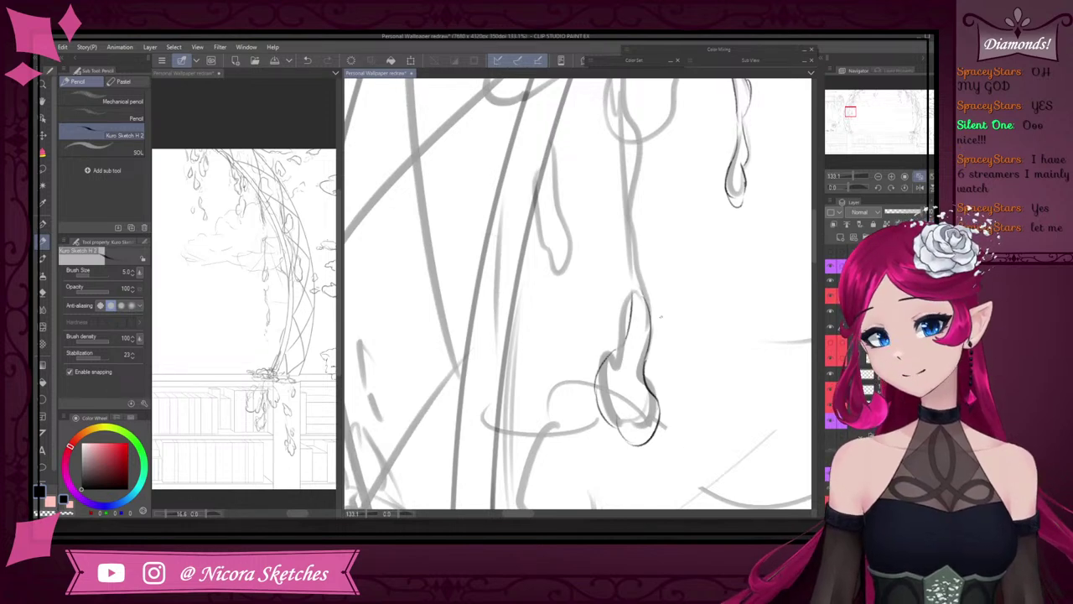
# - Outline the slim teardrop leaf overlapping the arch's inner edge, redoing the first stroke and notching its lower tip
pyautogui.scroll(-2, 669, 363)
pyautogui.scroll(3, 623, 284)
pyautogui.moveTo(591, 230)
pyautogui.mouseDown()
pyautogui.moveTo(598, 365)
pyautogui.moveTo(588, 384)
pyautogui.moveTo(628, 412)
pyautogui.moveTo(642, 390)
pyautogui.moveTo(620, 310)
pyautogui.mouseUp()
pyautogui.hotkey('ctrl', 'z')
pyautogui.moveTo(637, 406)
pyautogui.mouseDown()
pyautogui.moveTo(628, 324)
pyautogui.moveTo(596, 252)
pyautogui.mouseUp()
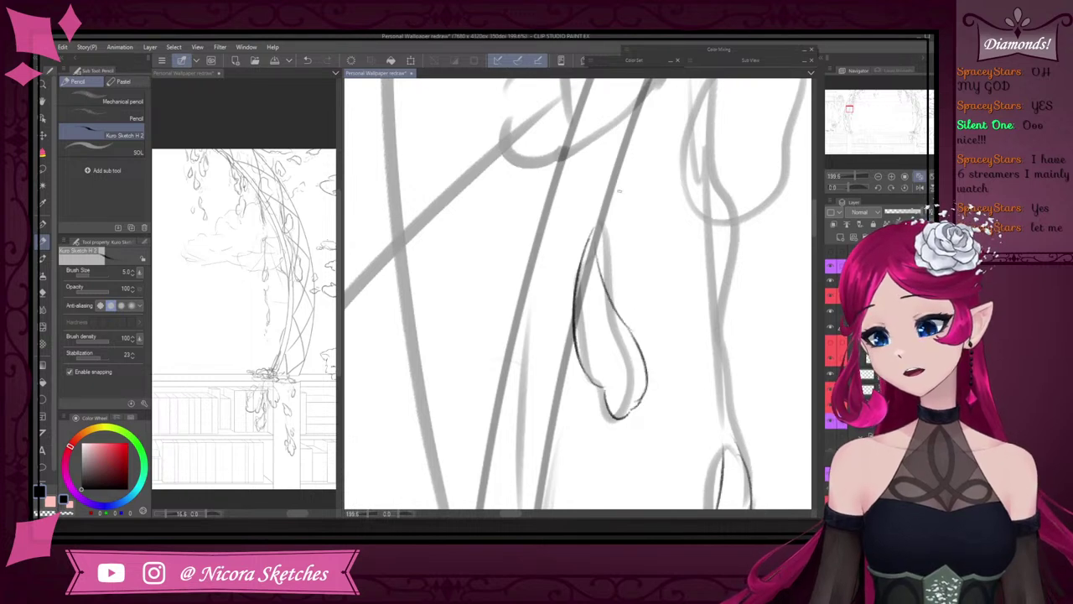
# - Adjust the upper tip of the slim teardrop leaf with Liquify at brush size 170, and return to the sketch pencil
pyautogui.scroll(-2, 634, 333)
pyautogui.scroll(1, 618, 271)
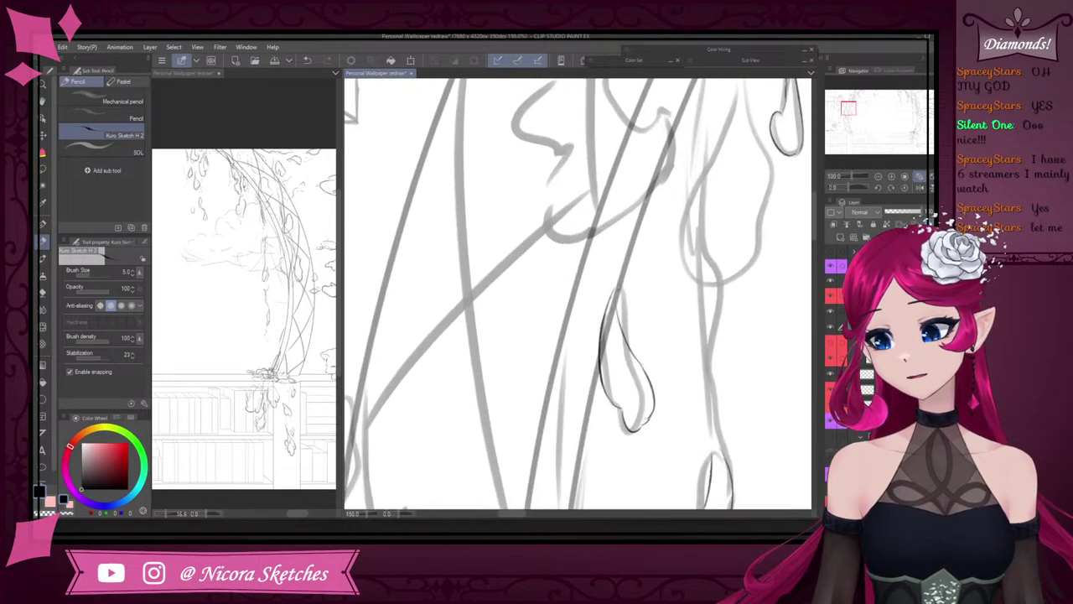
pyautogui.click(44, 327)
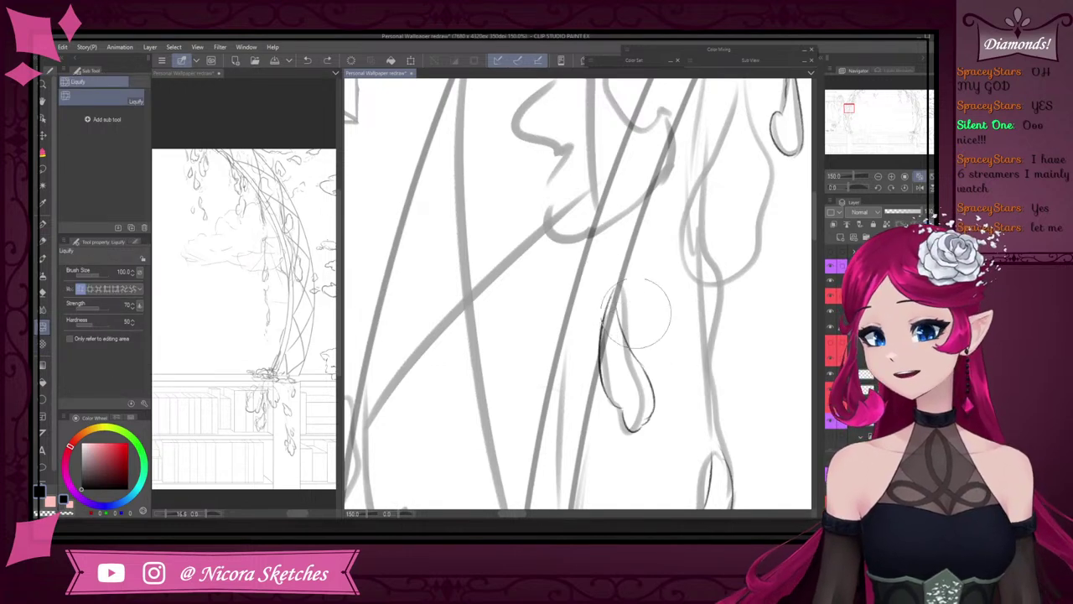
pyautogui.press(']')
pyautogui.press(']')
pyautogui.press(']')
pyautogui.press(']')
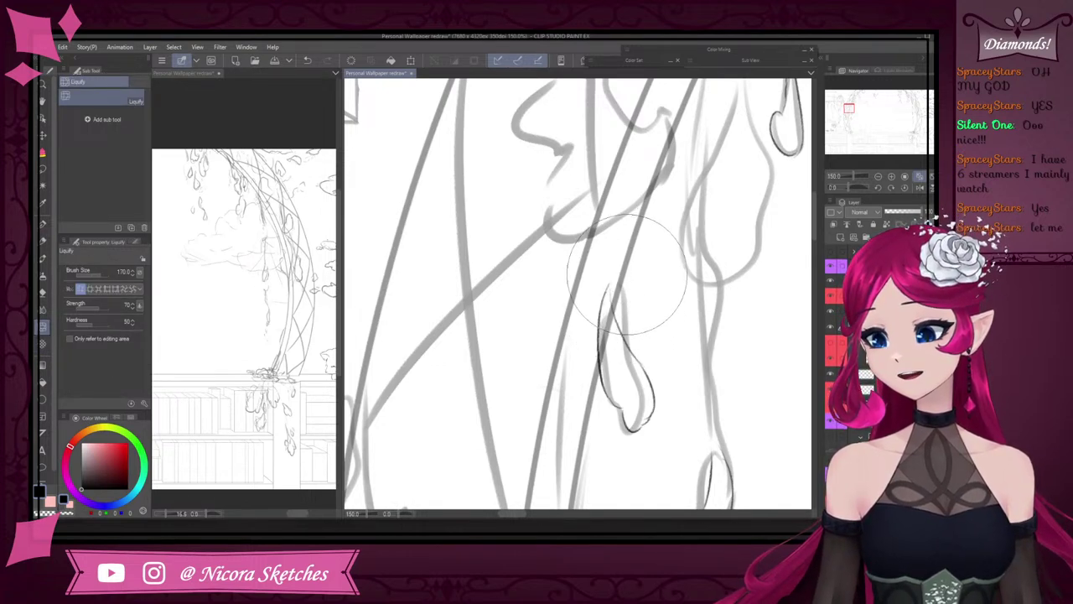
pyautogui.click(44, 241)
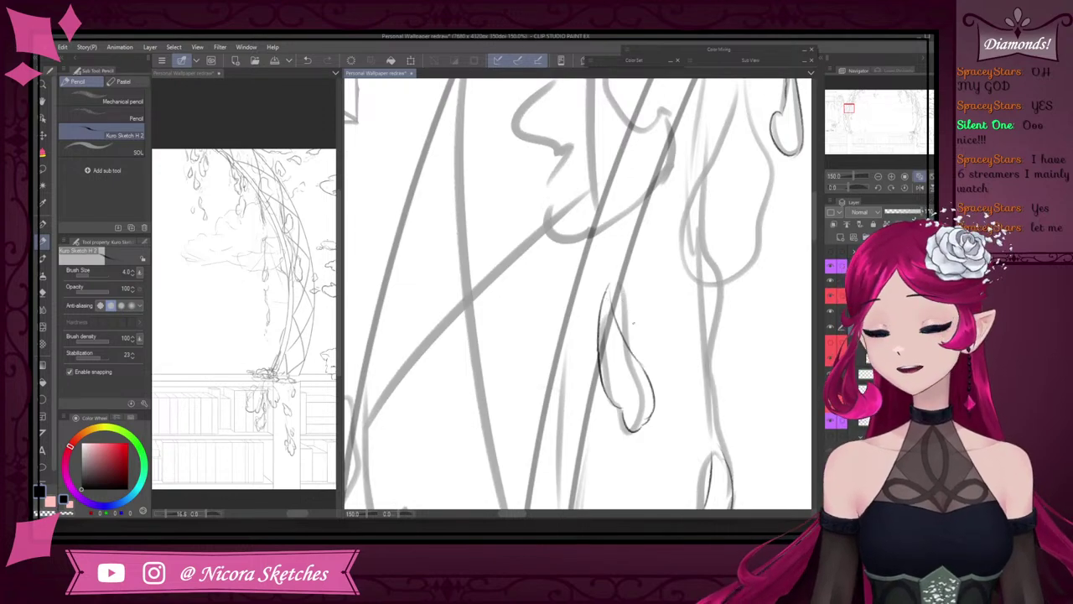
# - Outline the large lobed leaf crossing the arch above the slim teardrop leaf, redoing the strokes that miss
pyautogui.scroll(-5, 634, 322)
pyautogui.scroll(4, 642, 118)
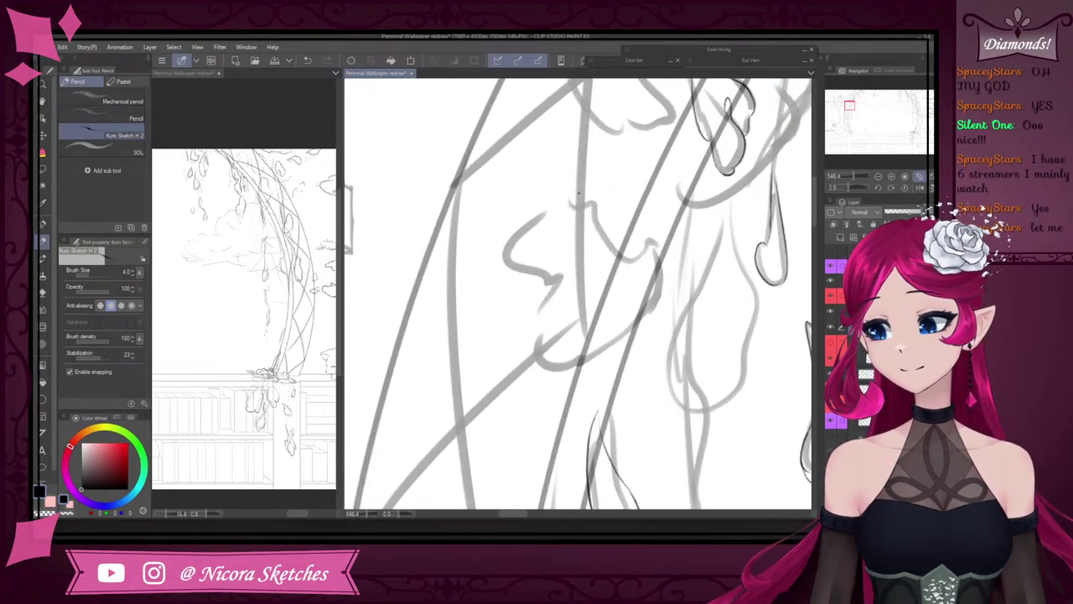
pyautogui.moveTo(548, 210); pyautogui.dragTo(544, 278)
pyautogui.hotkey('ctrl', 'z')
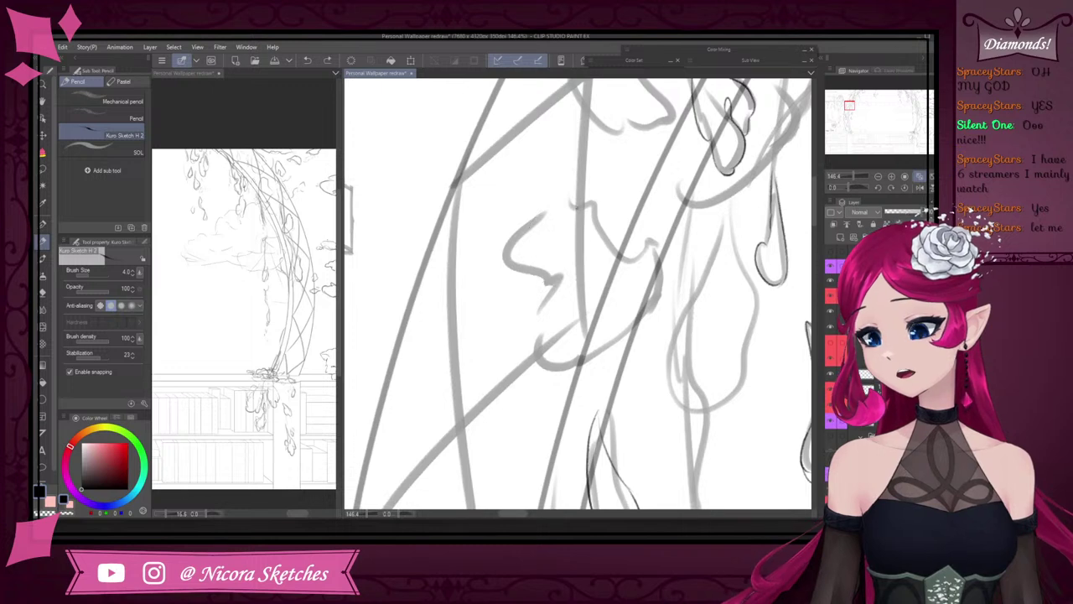
pyautogui.moveTo(550, 208)
pyautogui.mouseDown()
pyautogui.moveTo(546, 279)
pyautogui.moveTo(564, 277)
pyautogui.moveTo(544, 281)
pyautogui.moveTo(536, 327)
pyautogui.mouseUp()
pyautogui.hotkey('ctrl', 'z')
pyautogui.moveTo(546, 289)
pyautogui.mouseDown()
pyautogui.moveTo(538, 337)
pyautogui.moveTo(578, 382)
pyautogui.moveTo(651, 310)
pyautogui.moveTo(660, 238)
pyautogui.moveTo(616, 264)
pyautogui.mouseUp()
pyautogui.moveTo(598, 205); pyautogui.dragTo(619, 262)
pyautogui.moveTo(585, 172)
pyautogui.mouseDown()
pyautogui.moveTo(555, 208)
pyautogui.moveTo(580, 203)
pyautogui.moveTo(548, 211)
pyautogui.moveTo(598, 215)
pyautogui.mouseUp()
pyautogui.hotkey('ctrl', 'z')
pyautogui.hotkey('ctrl', 'z')
pyautogui.hotkey('ctrl', 'z')
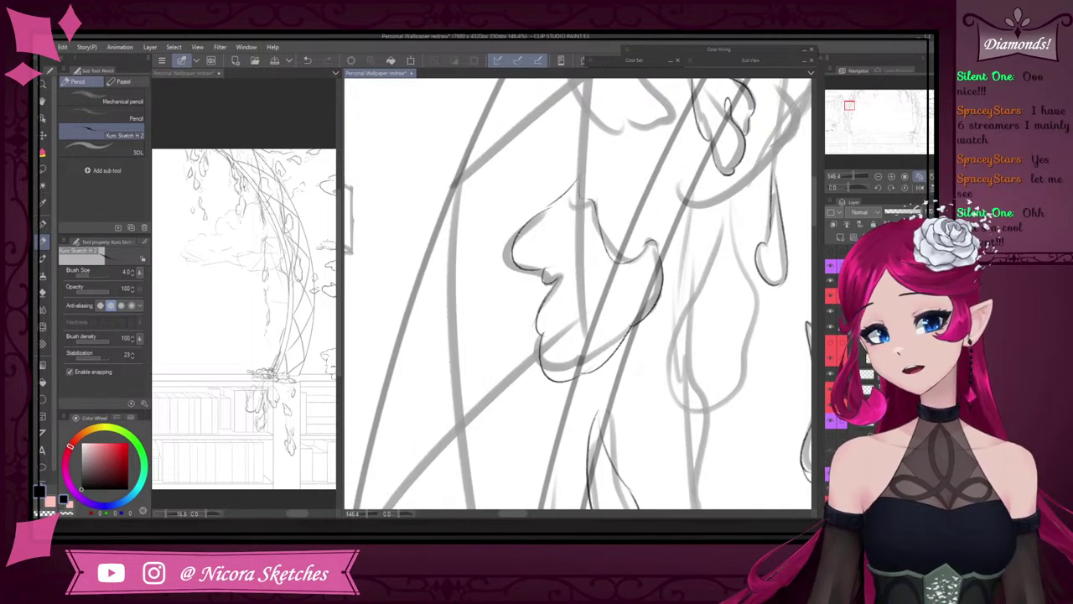
# - Draw the sides and base of a narrow hanging leaf across the arch's outer edge, undoing the stray strokes
pyautogui.scroll(-3, 617, 288)
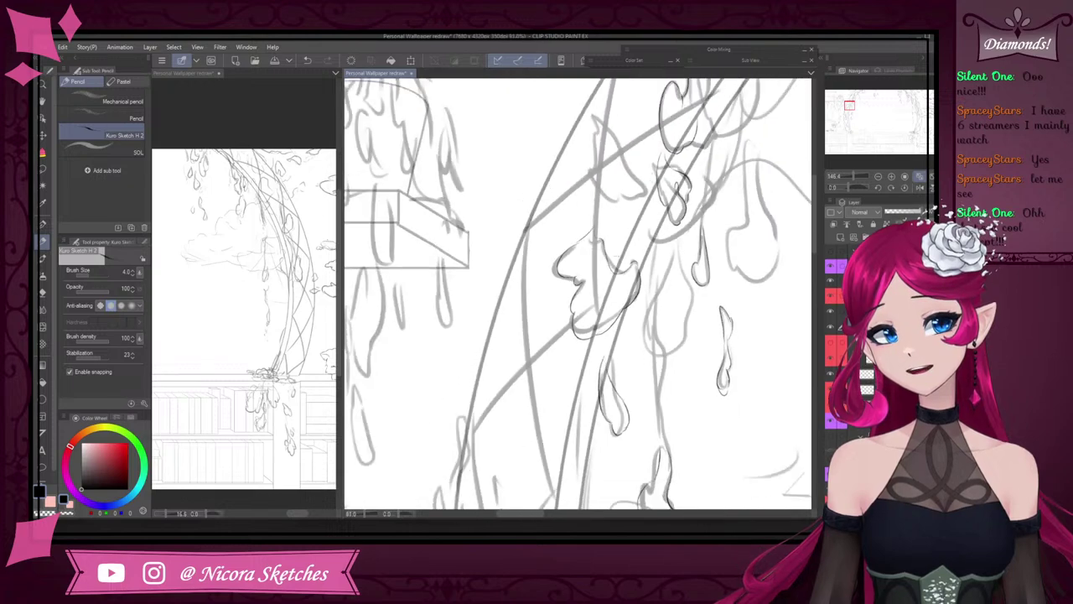
pyautogui.scroll(2, 641, 262)
pyautogui.scroll(-3, 649, 260)
pyautogui.scroll(3, 652, 310)
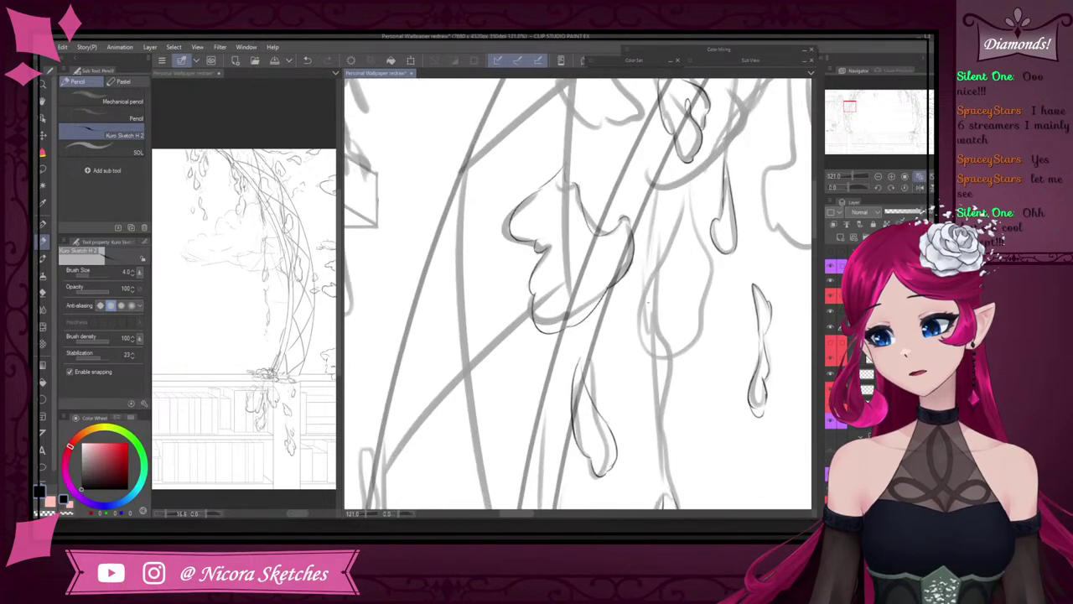
pyautogui.scroll(-5, 622, 299)
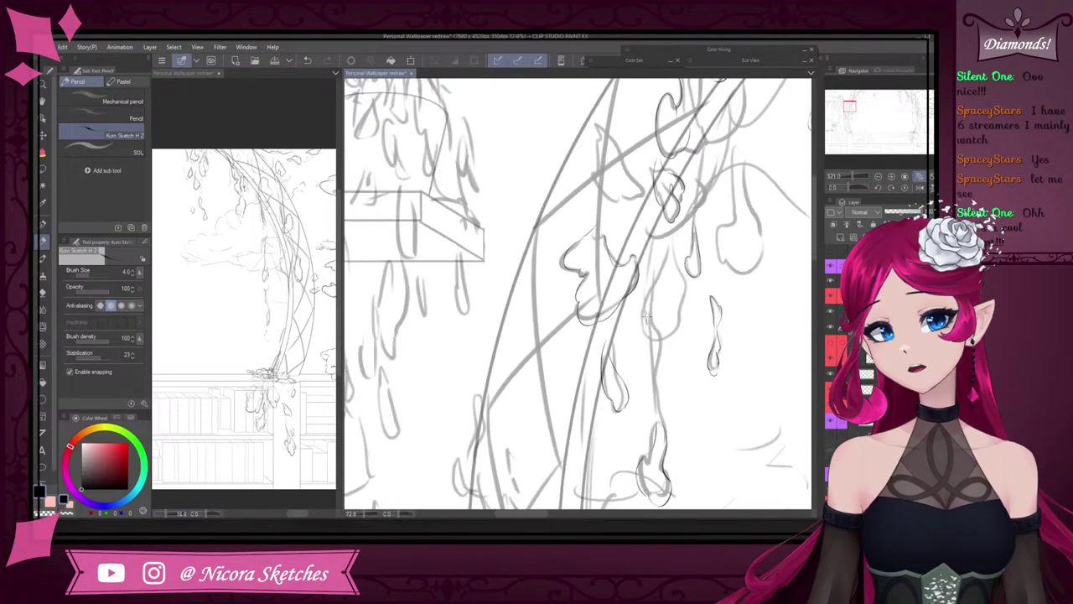
pyautogui.scroll(2, 599, 208)
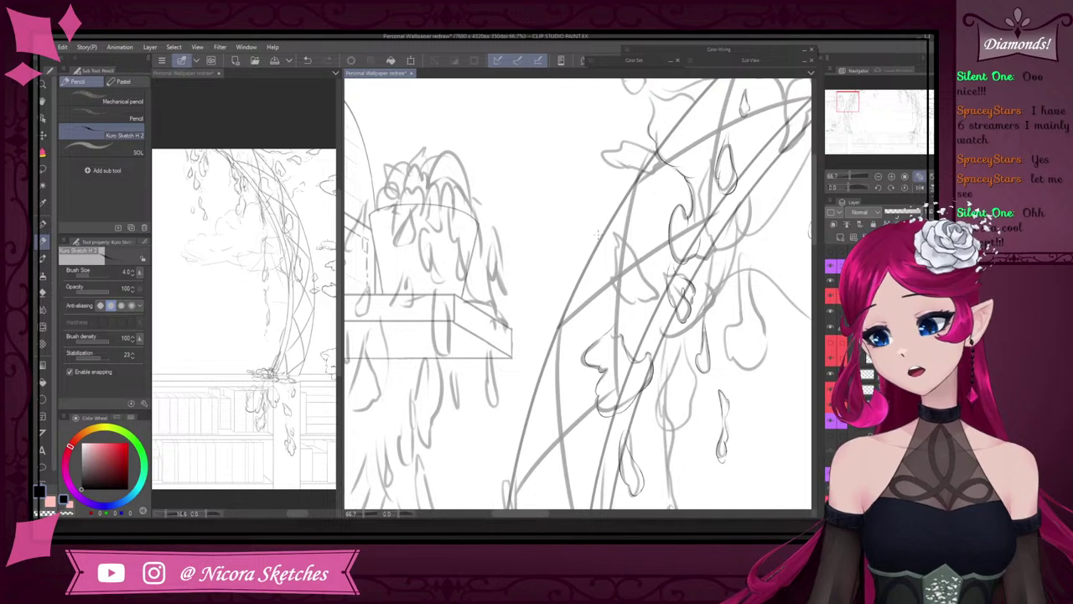
pyautogui.moveTo(593, 233)
pyautogui.mouseDown()
pyautogui.moveTo(572, 299)
pyautogui.moveTo(576, 314)
pyautogui.moveTo(573, 303)
pyautogui.moveTo(602, 322)
pyautogui.mouseUp()
pyautogui.scroll(3, 608, 227)
pyautogui.moveTo(597, 294)
pyautogui.mouseDown()
pyautogui.moveTo(591, 222)
pyautogui.moveTo(607, 239)
pyautogui.moveTo(587, 327)
pyautogui.mouseUp()
pyautogui.hotkey('ctrl', 'z')
pyautogui.hotkey('ctrl', 'z')
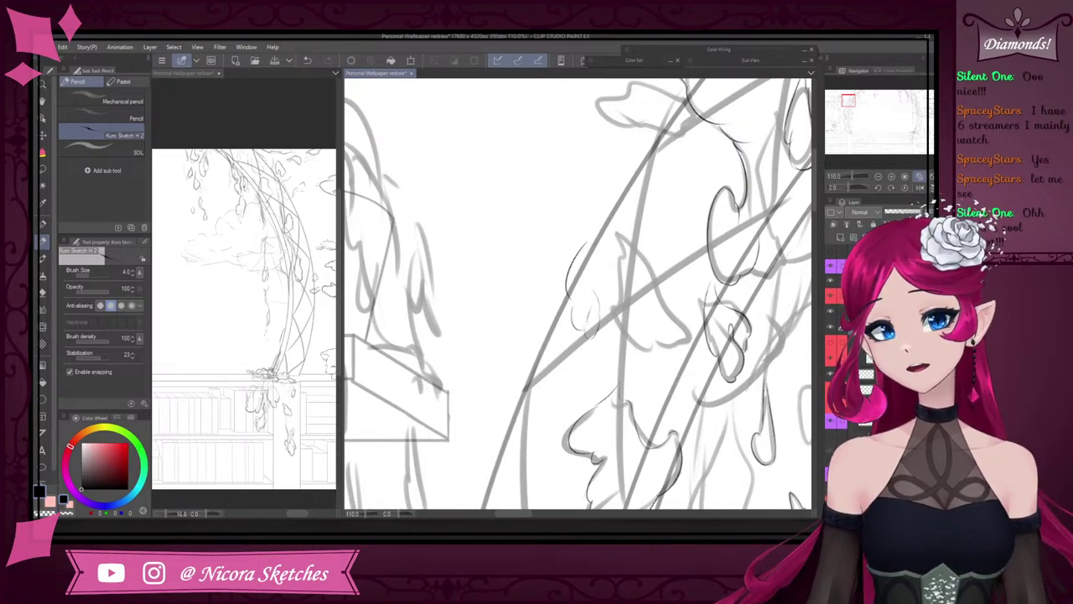
# - Add the small rounded top to the narrow leaf on the arch's outer edge, undoing the surplus strokes
pyautogui.moveTo(591, 269); pyautogui.dragTo(589, 285)
pyautogui.moveTo(597, 230)
pyautogui.mouseDown()
pyautogui.moveTo(590, 257)
pyautogui.moveTo(601, 219)
pyautogui.mouseUp()
pyautogui.hotkey('ctrl', 'z')
pyautogui.hotkey('ctrl', 'z')
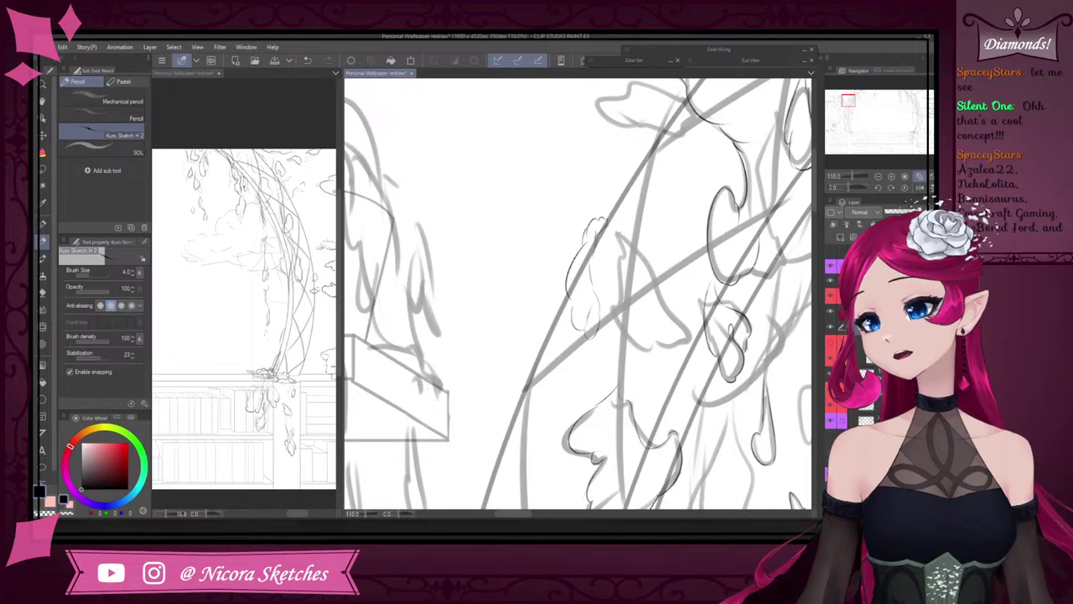
# - Extend the top of the wavy vine stem outside the arch with short overlapping upward strokes
pyautogui.scroll(-3, 681, 258)
pyautogui.scroll(2, 689, 255)
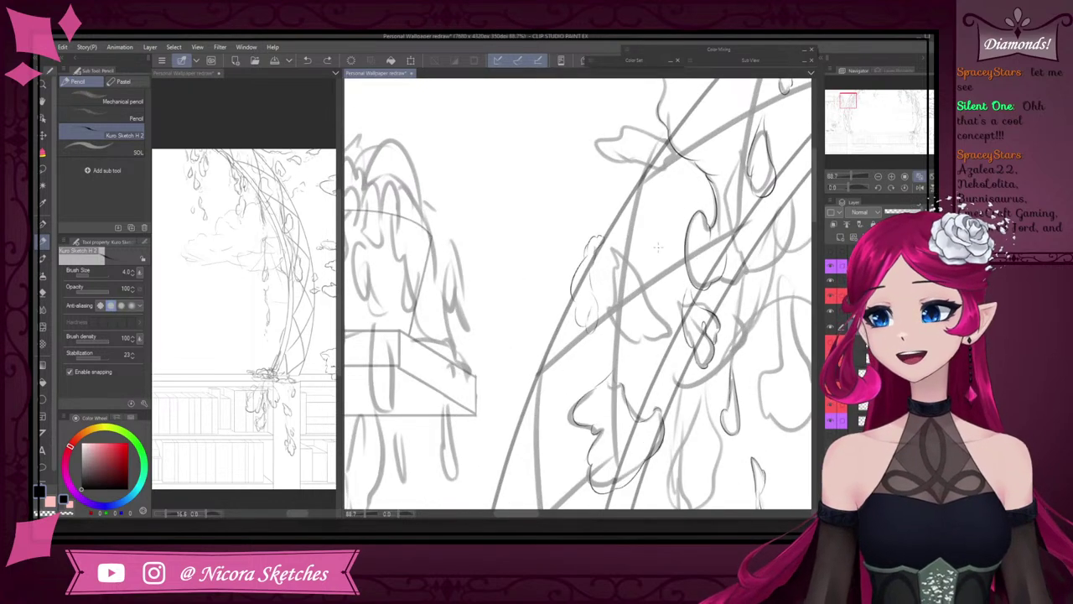
pyautogui.scroll(-4, 658, 247)
pyautogui.scroll(6, 653, 180)
pyautogui.moveTo(614, 235); pyautogui.dragTo(632, 194)
pyautogui.moveTo(625, 199); pyautogui.dragTo(625, 165)
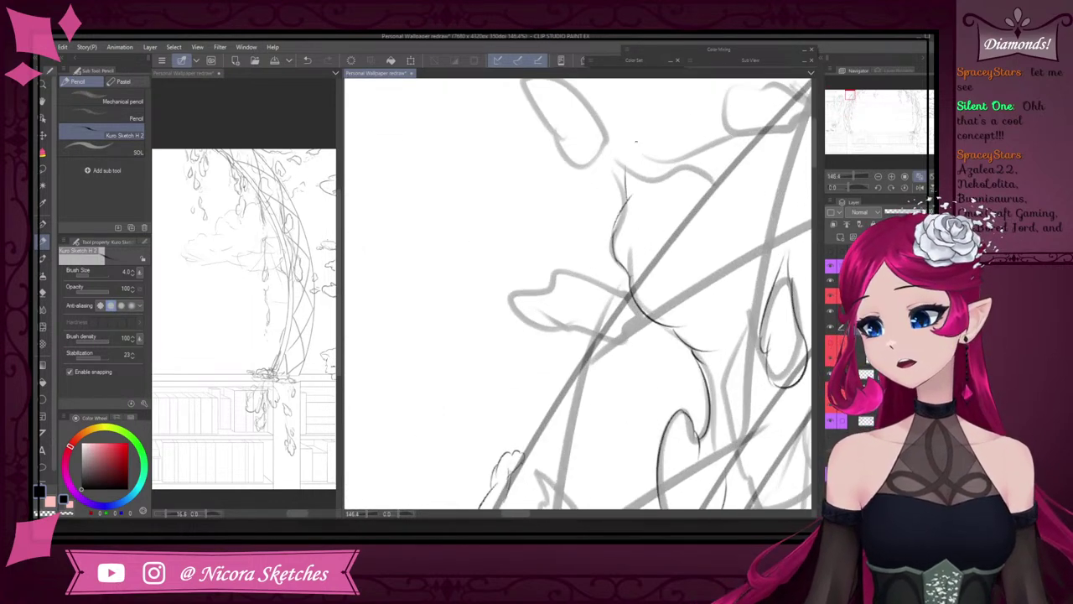
# - Outline the left and lower edges of the detached leaf above the vine stem near the canvas's upper edge
pyautogui.scroll(-3, 635, 141)
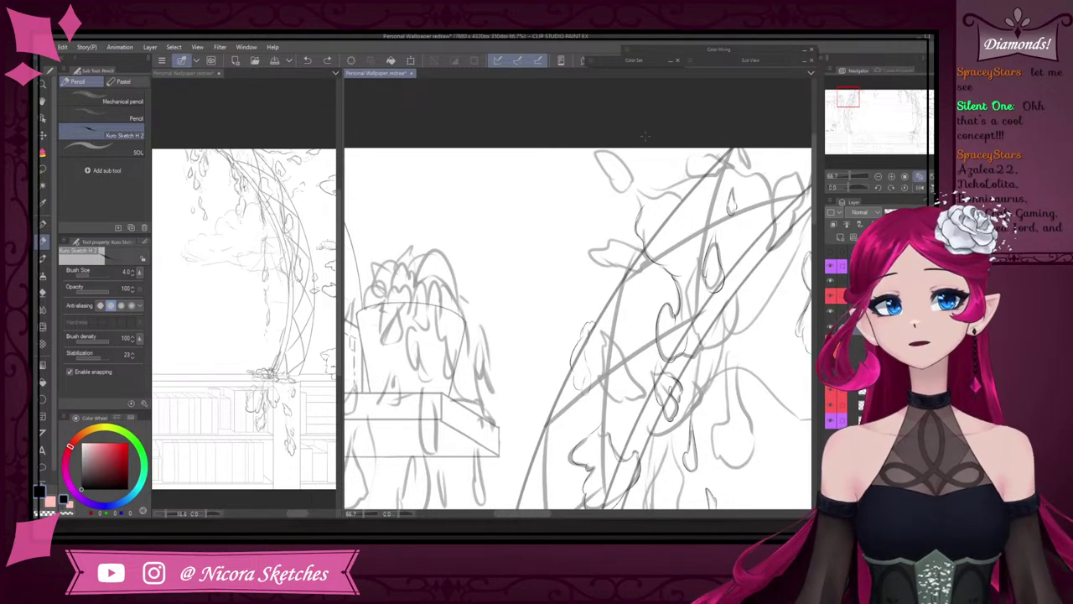
pyautogui.scroll(3, 639, 157)
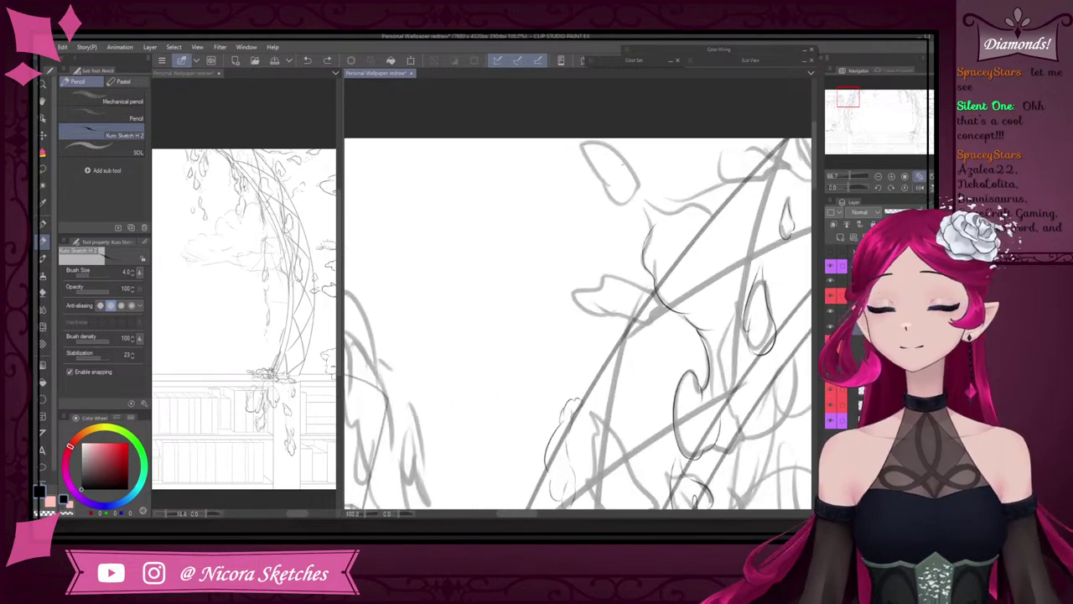
pyautogui.moveTo(562, 126)
pyautogui.mouseDown()
pyautogui.moveTo(574, 181)
pyautogui.moveTo(590, 163)
pyautogui.moveTo(585, 181)
pyautogui.moveTo(617, 222)
pyautogui.moveTo(648, 199)
pyautogui.moveTo(641, 156)
pyautogui.moveTo(658, 174)
pyautogui.moveTo(618, 160)
pyautogui.moveTo(588, 127)
pyautogui.mouseUp()
pyautogui.hotkey('ctrl', 'z')
pyautogui.hotkey('ctrl', 'z')
pyautogui.hotkey('ctrl', 'z')
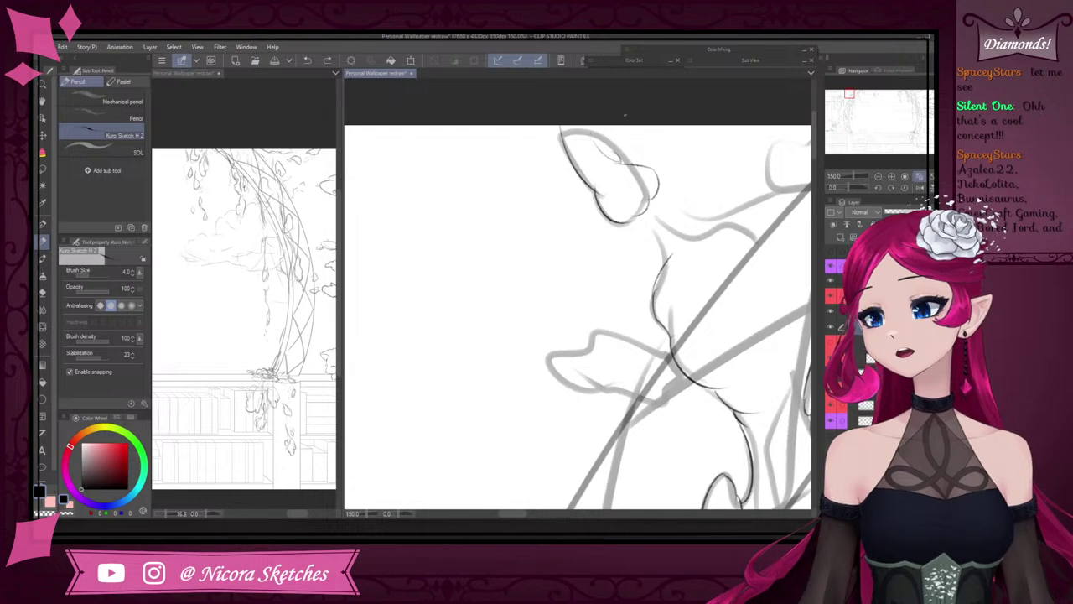
# - Undo the detached leaf's bulging right edge and redraw it as a smooth curve that closes at the pointed tip
pyautogui.scroll(-2, 627, 130)
pyautogui.hotkey('ctrl', 'z')
pyautogui.hotkey('ctrl', 'z')
pyautogui.hotkey('ctrl', '+')
pyautogui.hotkey('ctrl', '+')
pyautogui.hotkey('ctrl', '+')
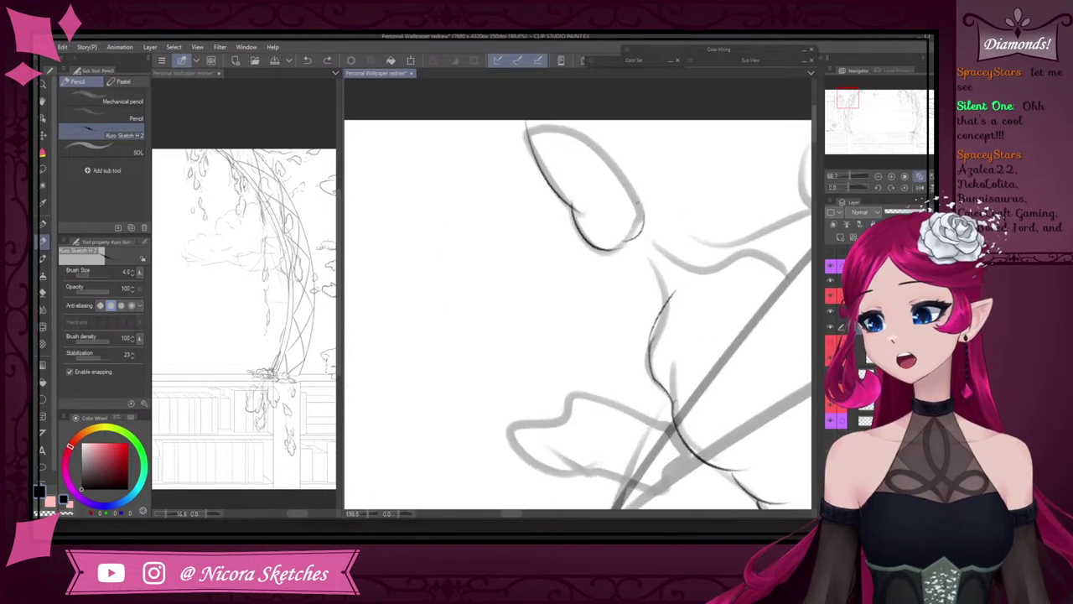
pyautogui.moveTo(634, 176); pyautogui.dragTo(621, 237)
pyautogui.moveTo(633, 179); pyautogui.dragTo(557, 140)
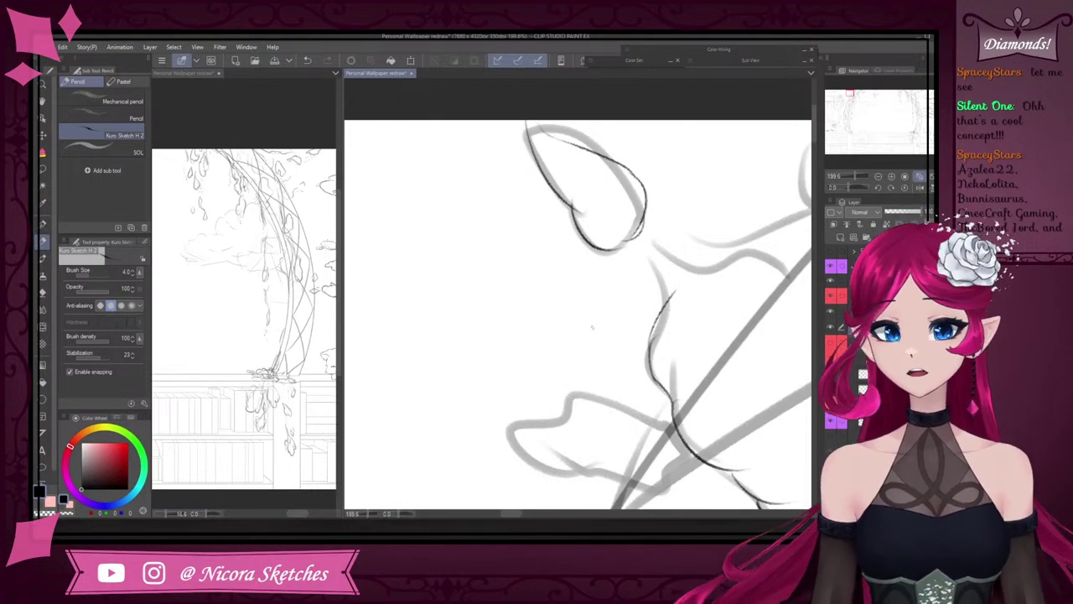
# - Draw the lower left side and lobed base of the pointed leaf between the arch's crossing bars
pyautogui.scroll(-5, 658, 258)
pyautogui.scroll(3, 681, 280)
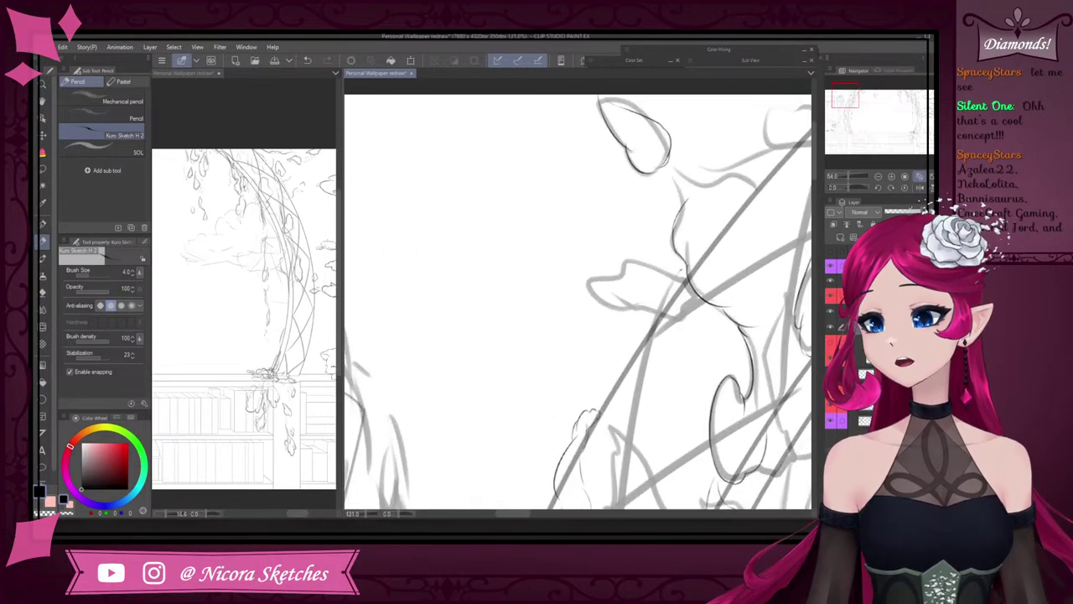
pyautogui.scroll(-5, 680, 270)
pyautogui.scroll(6, 671, 362)
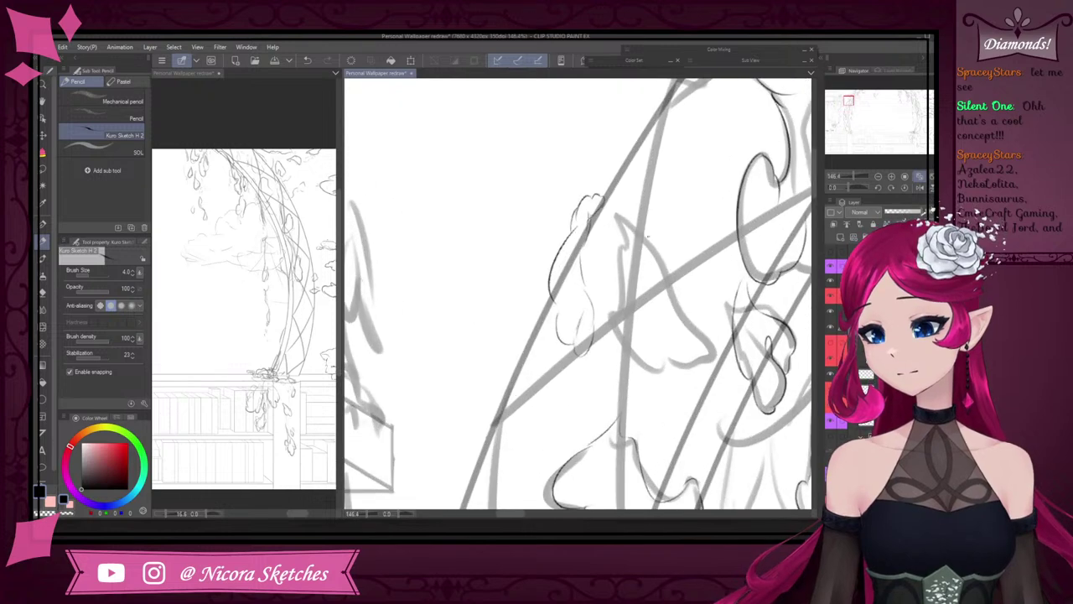
pyautogui.moveTo(613, 313)
pyautogui.mouseDown()
pyautogui.moveTo(658, 368)
pyautogui.moveTo(706, 352)
pyautogui.moveTo(709, 363)
pyautogui.moveTo(716, 330)
pyautogui.mouseUp()
pyautogui.hotkey('ctrl', 'z')
pyautogui.hotkey('ctrl', 'z')
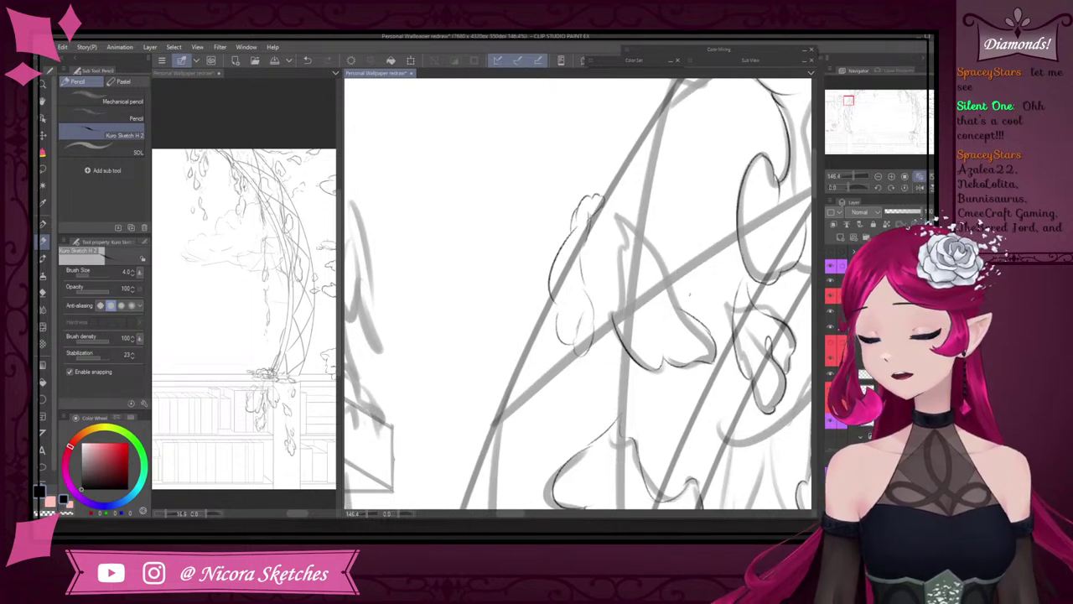
# - Draw the pointed leaf's upper sides and tip with a small oval beside its right edge, redoing the strokes that miss
pyautogui.moveTo(686, 291)
pyautogui.mouseDown()
pyautogui.moveTo(697, 302)
pyautogui.moveTo(686, 303)
pyautogui.moveTo(649, 230)
pyautogui.mouseUp()
pyautogui.hotkey('ctrl', 'z')
pyautogui.moveTo(615, 312)
pyautogui.mouseDown()
pyautogui.moveTo(618, 207)
pyautogui.moveTo(668, 268)
pyautogui.moveTo(678, 310)
pyautogui.mouseUp()
pyautogui.hotkey('ctrl', 'z')
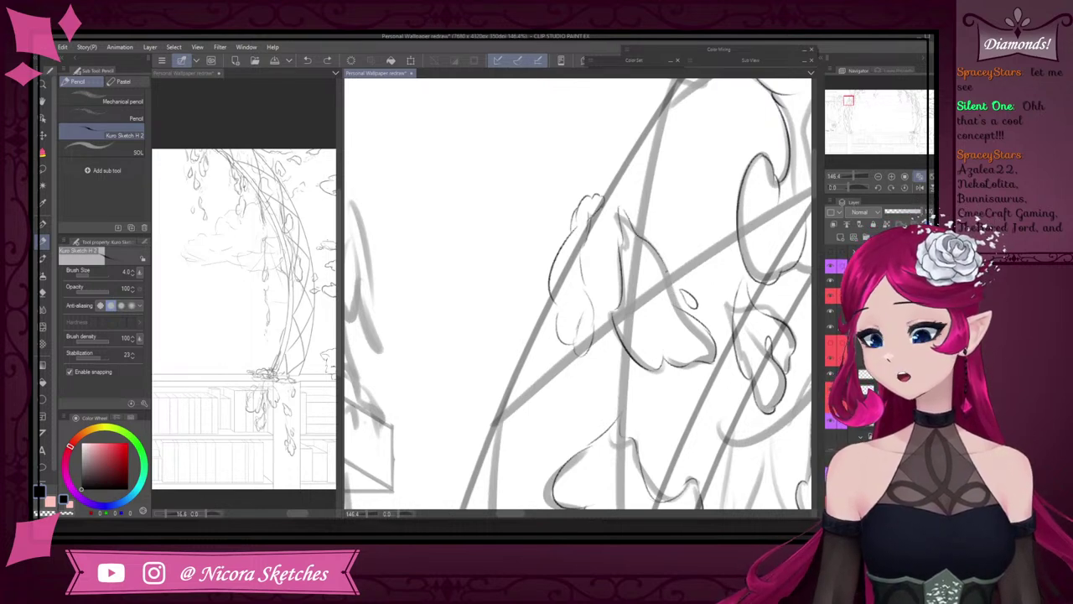
pyautogui.moveTo(669, 269); pyautogui.dragTo(681, 307)
pyautogui.hotkey('ctrl', 'z')
pyautogui.moveTo(670, 272); pyautogui.dragTo(675, 294)
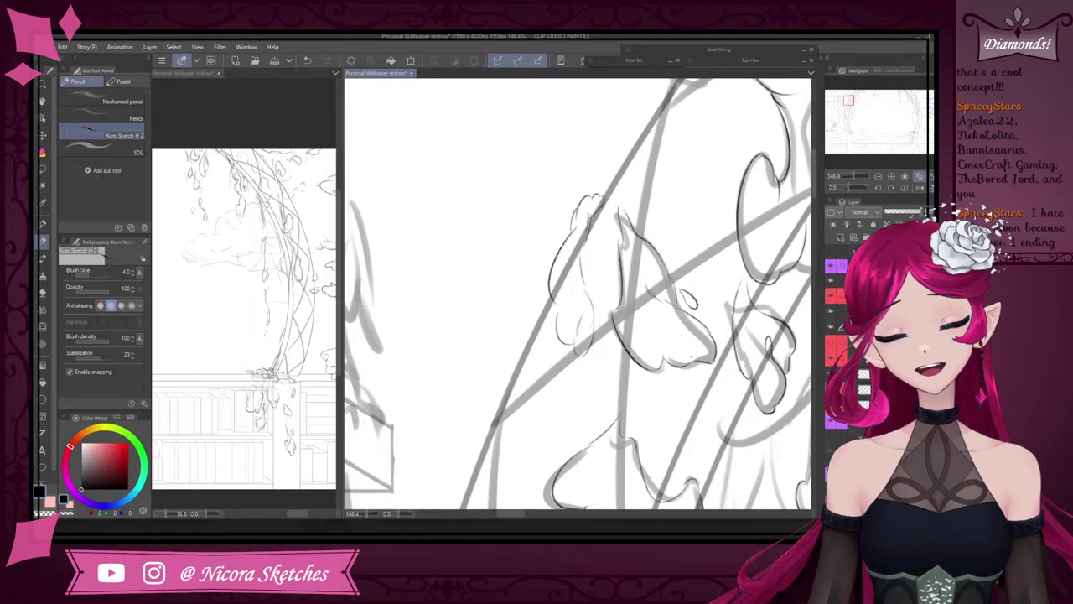
# - Draw a new hanging leaf with a rounded top across the arch's outer edge, just above the narrow leaf
pyautogui.scroll(-2, 633, 214)
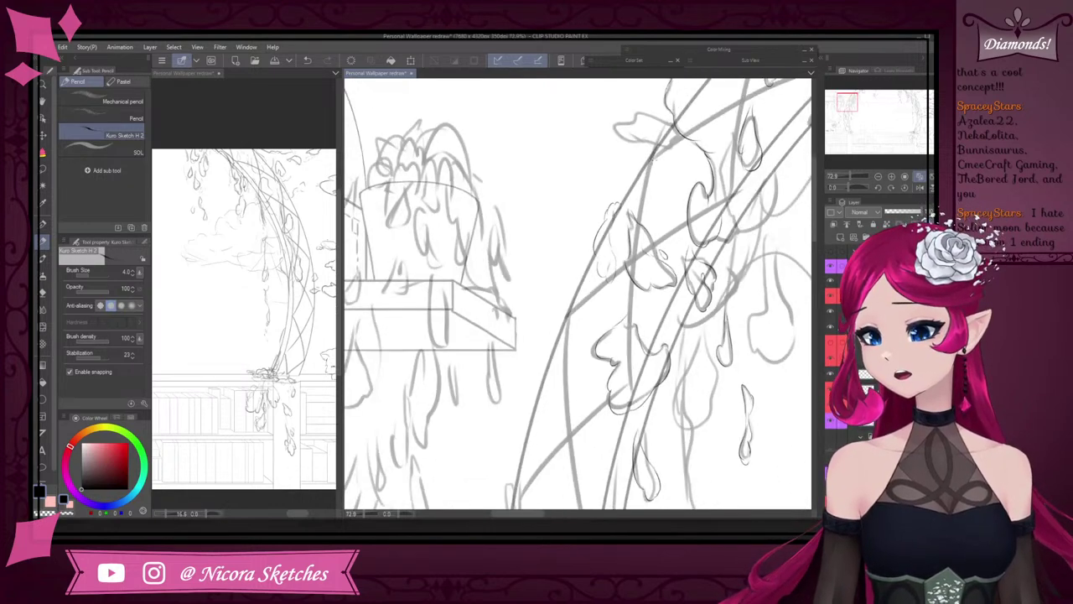
pyautogui.scroll(2, 653, 155)
pyautogui.moveTo(637, 157); pyautogui.dragTo(619, 222)
pyautogui.moveTo(635, 159)
pyautogui.mouseDown()
pyautogui.moveTo(661, 132)
pyautogui.moveTo(659, 162)
pyautogui.mouseUp()
pyautogui.moveTo(623, 225)
pyautogui.mouseDown()
pyautogui.moveTo(651, 246)
pyautogui.moveTo(658, 220)
pyautogui.moveTo(646, 186)
pyautogui.mouseUp()
pyautogui.scroll(-2, 649, 172)
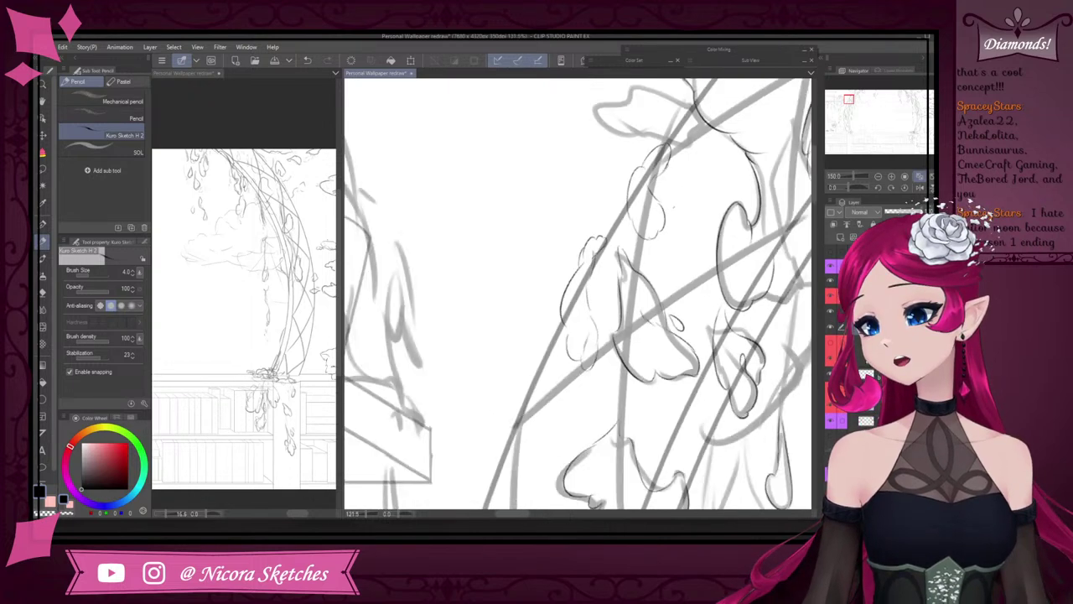
# - Undo the new leaf's right-side strokes, redraw its right edge and rounded base, and add a tiny narrow drop beside it
pyautogui.scroll(4, 660, 149)
pyautogui.hotkey('ctrl', 'z')
pyautogui.hotkey('ctrl', 'z')
pyautogui.hotkey('ctrl', 'z')
pyautogui.hotkey('ctrl', 'z')
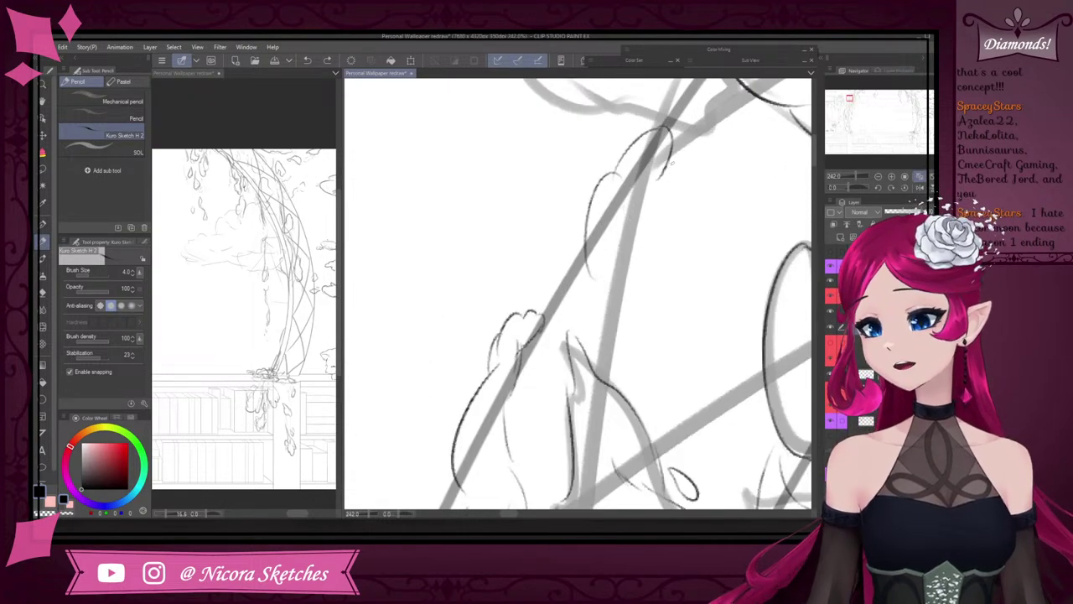
pyautogui.hotkey('ctrl', 'z')
pyautogui.moveTo(597, 268)
pyautogui.mouseDown()
pyautogui.moveTo(629, 317)
pyautogui.moveTo(661, 302)
pyautogui.moveTo(632, 216)
pyautogui.moveTo(646, 178)
pyautogui.moveTo(659, 213)
pyautogui.moveTo(648, 202)
pyautogui.moveTo(653, 176)
pyautogui.mouseUp()
pyautogui.hotkey('ctrl', 'z')
pyautogui.moveTo(637, 217)
pyautogui.mouseDown()
pyautogui.moveTo(635, 182)
pyautogui.moveTo(659, 137)
pyautogui.moveTo(651, 152)
pyautogui.mouseUp()
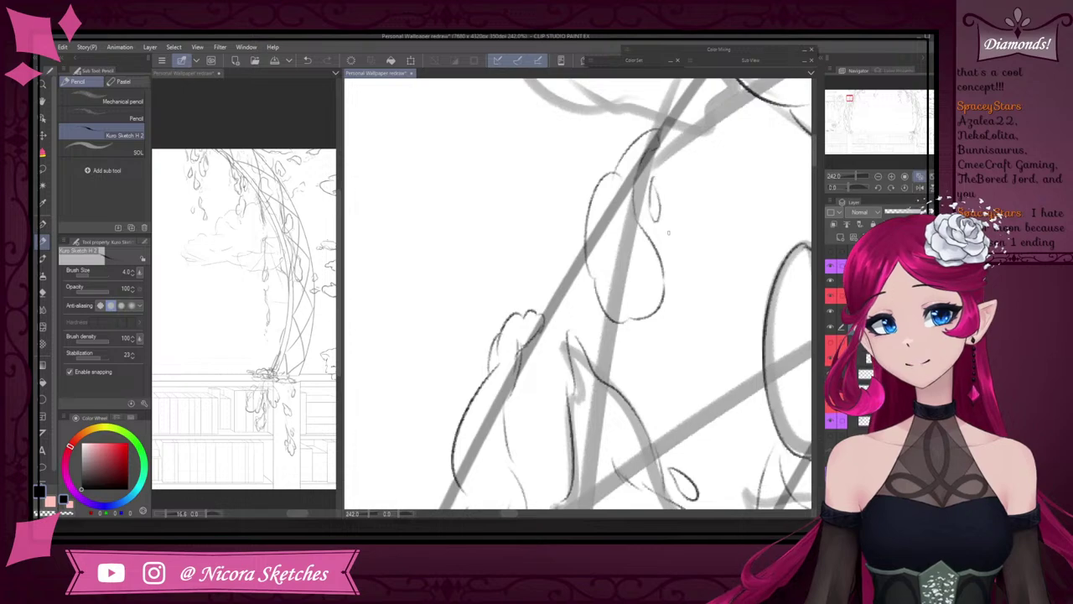
pyautogui.scroll(-5, 668, 233)
pyautogui.scroll(-3, 692, 174)
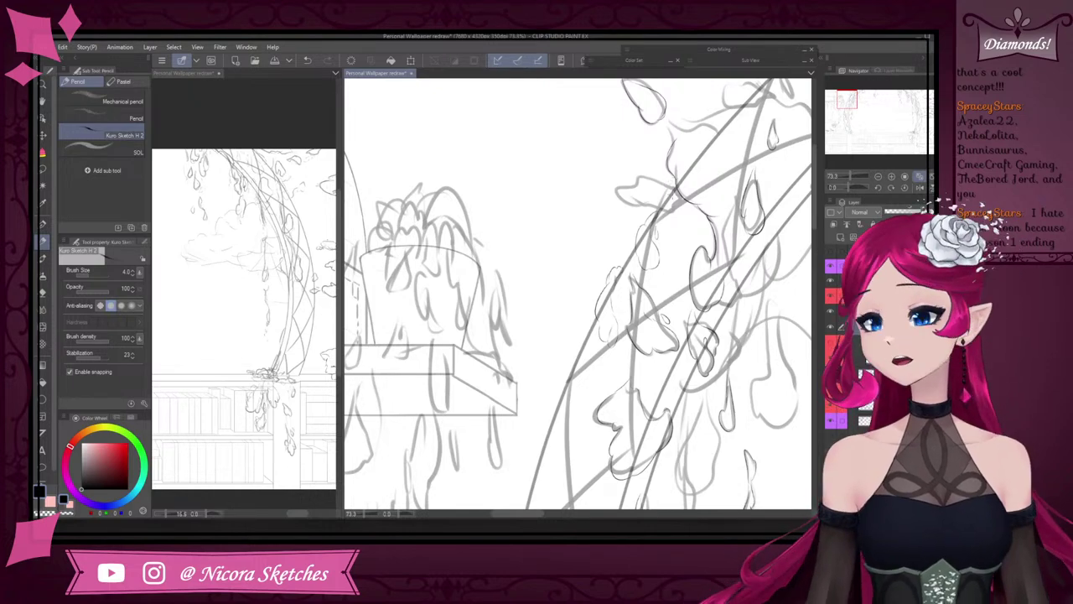
# - Draw the rounded end and notched upper lobe of the sideways leaf sticking out from the arch's outer edge
pyautogui.scroll(4, 701, 113)
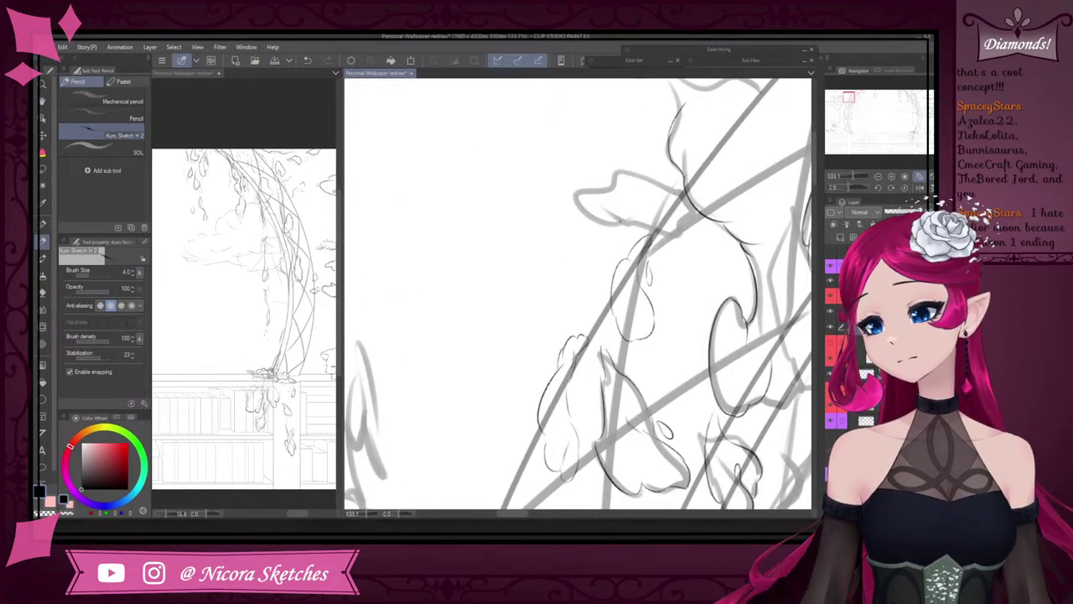
pyautogui.moveTo(593, 186)
pyautogui.mouseDown()
pyautogui.moveTo(617, 224)
pyautogui.moveTo(611, 184)
pyautogui.mouseUp()
pyautogui.scroll(1, 614, 182)
pyautogui.scroll(1, 612, 177)
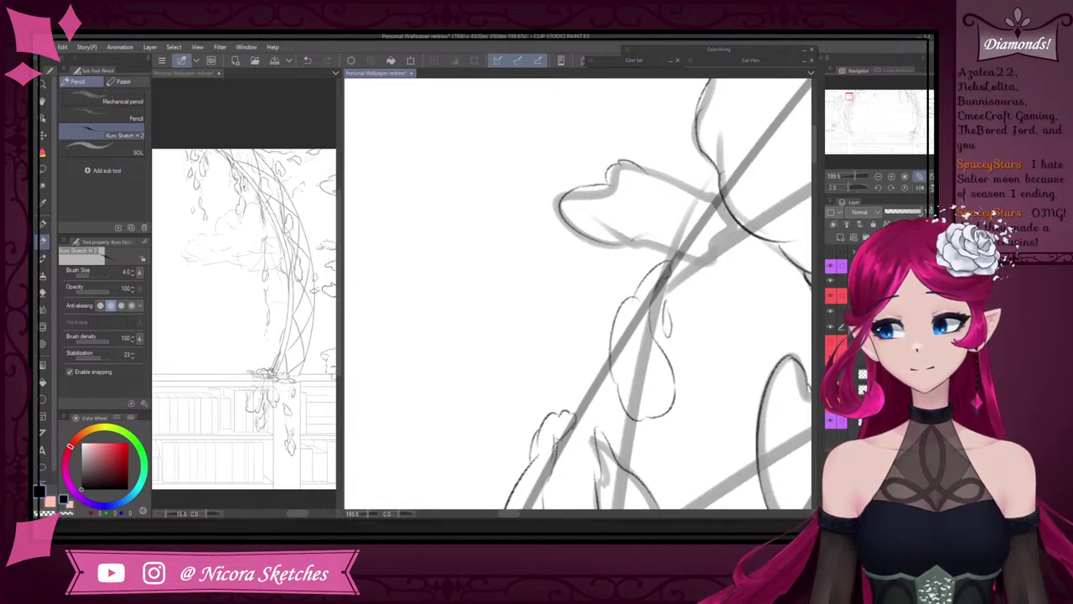
# - Draw the sideways leaf's lower edge back to the arch's crossing bars, redoing the strokes that miss, and try its upper edge
pyautogui.moveTo(615, 245); pyautogui.dragTo(664, 242)
pyautogui.hotkey('ctrl', 'z')
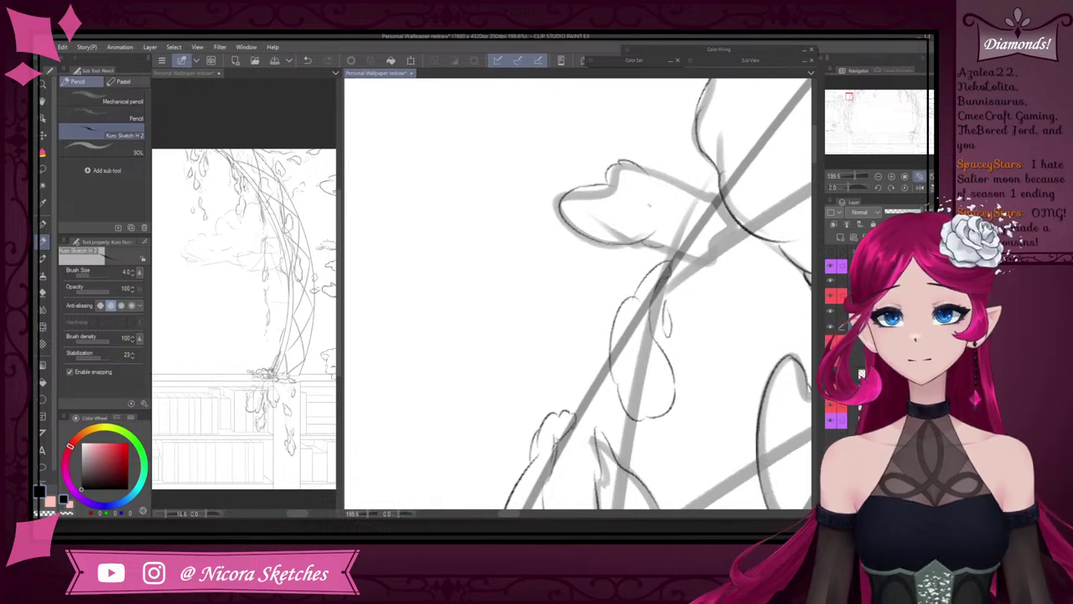
pyautogui.hotkey('ctrl', 'z')
pyautogui.hotkey('ctrl', 'z')
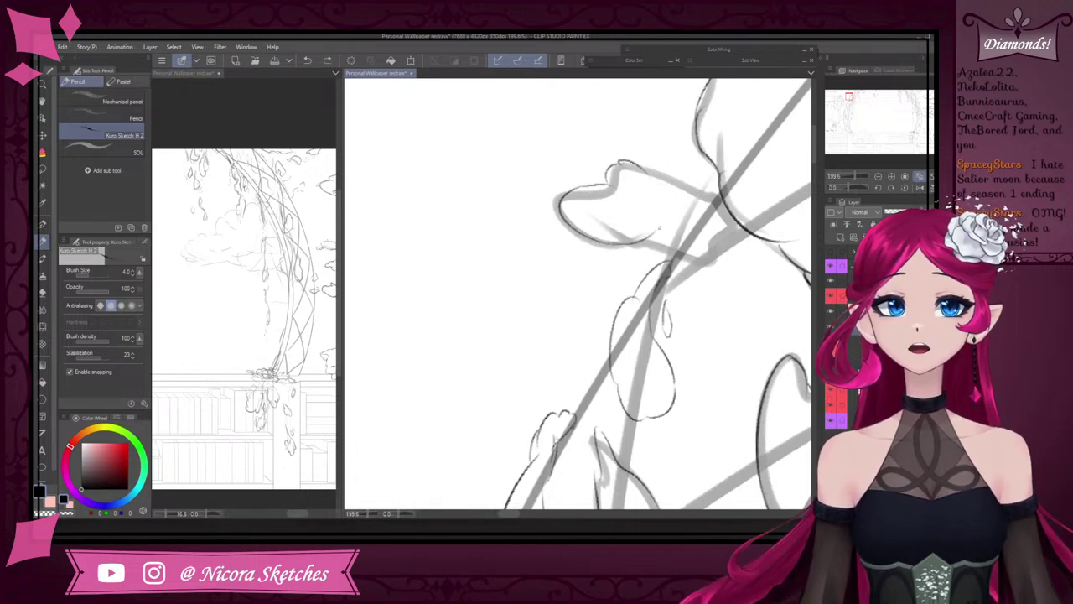
pyautogui.hotkey('ctrl', 'z')
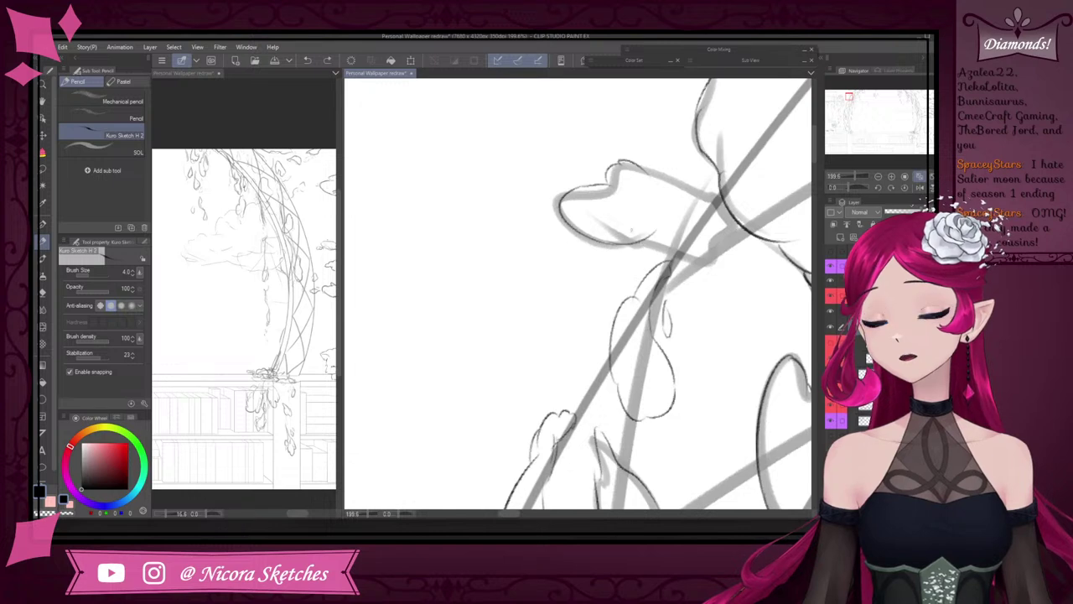
pyautogui.moveTo(630, 245); pyautogui.dragTo(735, 224)
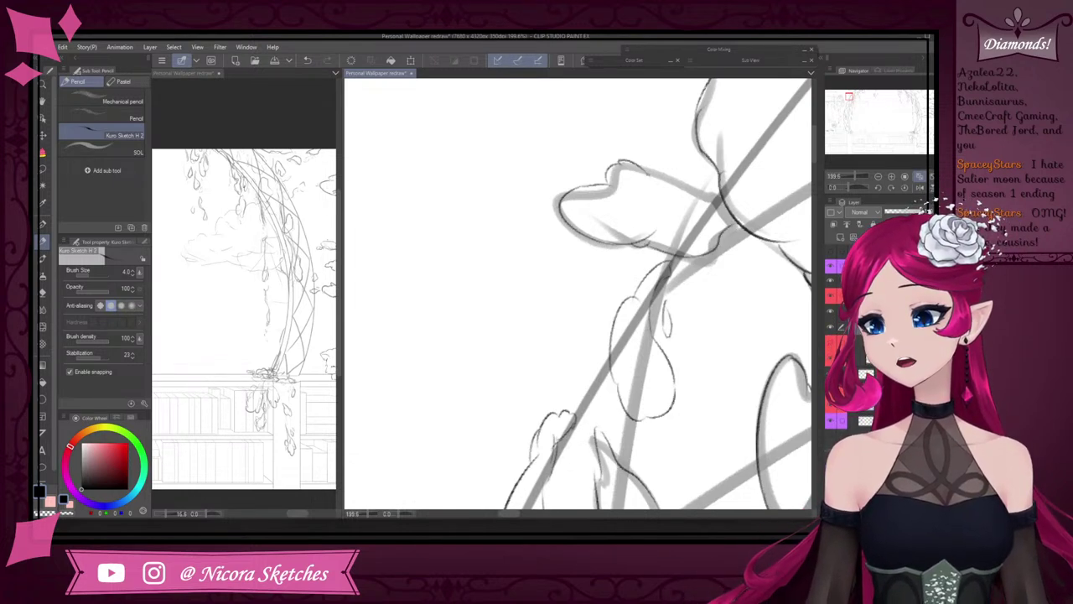
pyautogui.moveTo(645, 173); pyautogui.dragTo(723, 200)
pyautogui.hotkey('ctrl', 'z')
# - Draw the small narrow hanging leaf at the canvas's upper edge, just beside the crossing of the arch bars
pyautogui.scroll(-4, 617, 259)
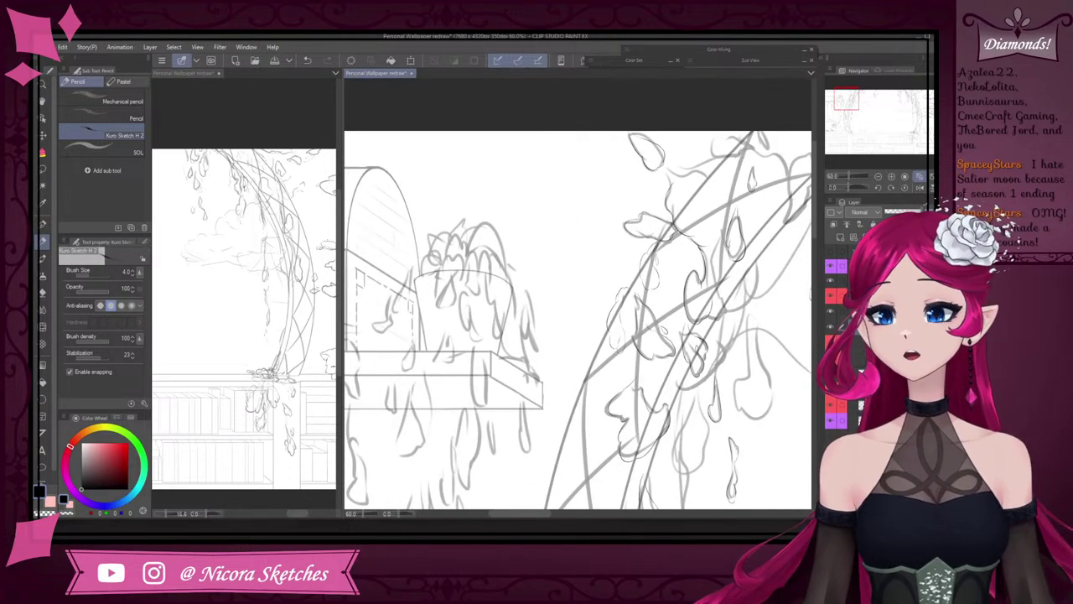
pyautogui.scroll(3, 770, 138)
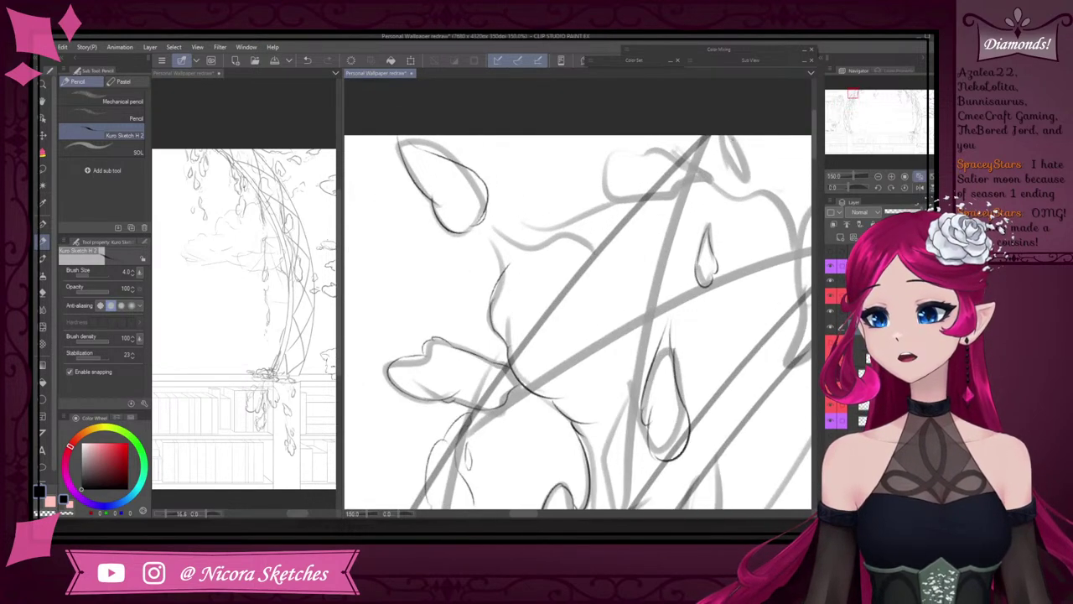
pyautogui.moveTo(719, 136)
pyautogui.mouseDown()
pyautogui.moveTo(725, 171)
pyautogui.moveTo(735, 172)
pyautogui.mouseUp()
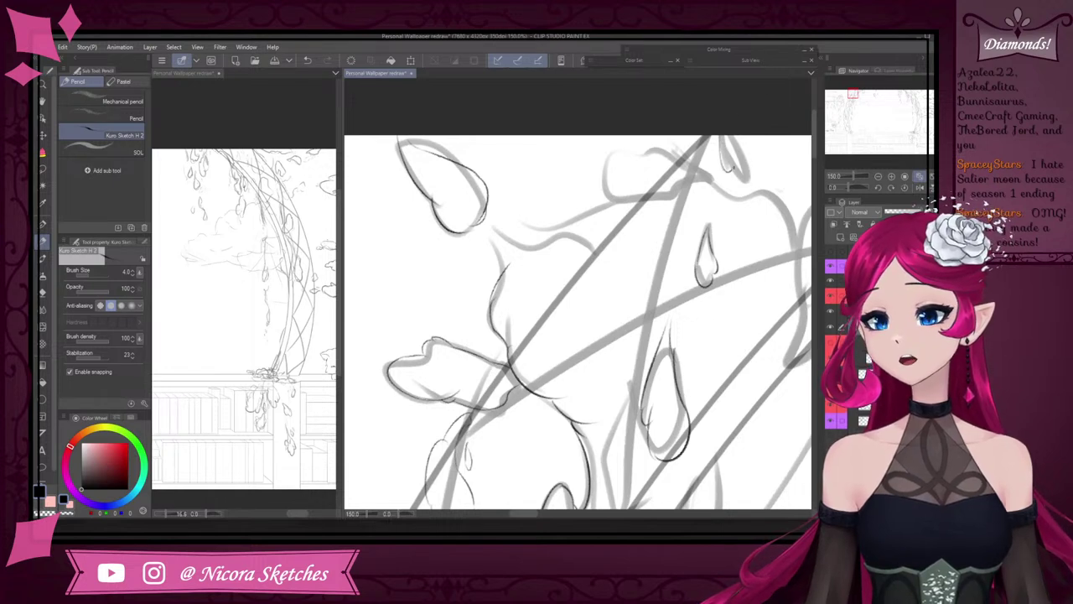
pyautogui.moveTo(734, 166); pyautogui.dragTo(752, 182)
pyautogui.moveTo(742, 138); pyautogui.dragTo(752, 157)
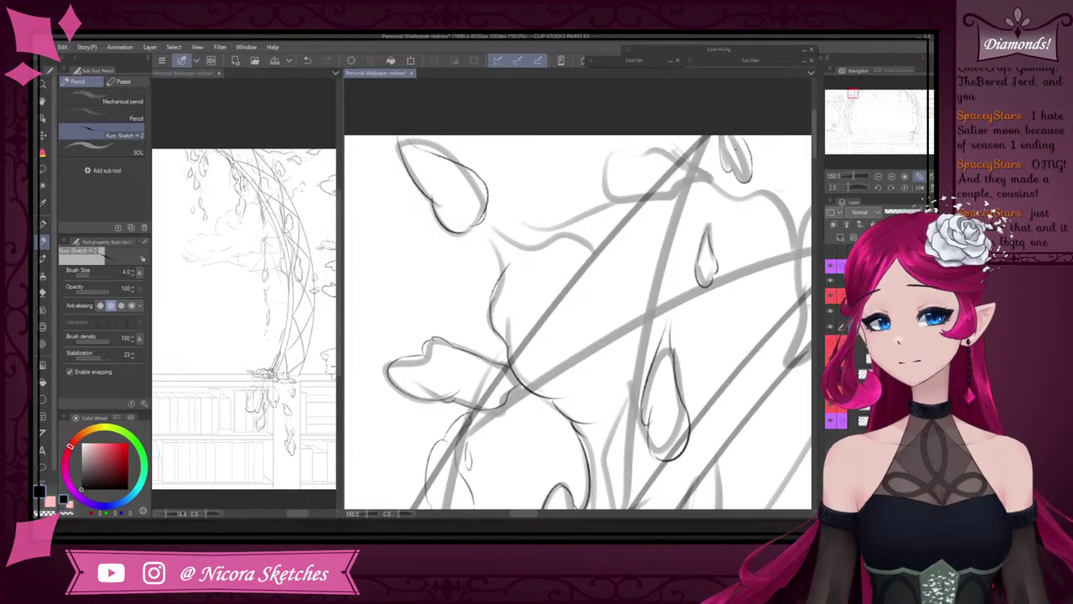
# - Add a small lobe at the curled leaf's base and draw the rounded leaf edge beside it across the arch's inner bars
pyautogui.scroll(-10, 741, 189)
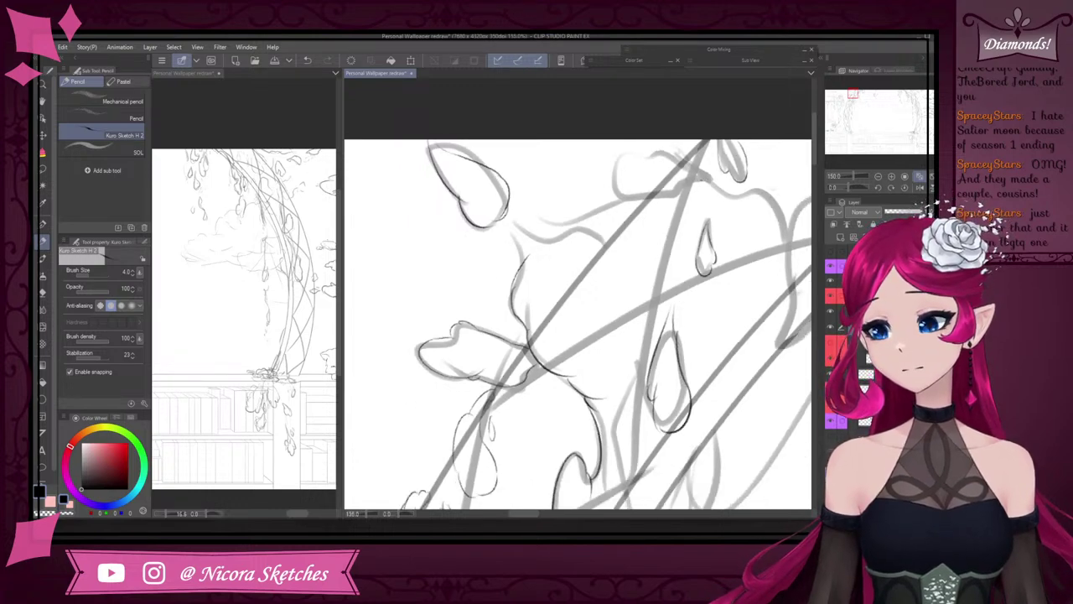
pyautogui.scroll(3, 779, 225)
pyautogui.scroll(4, 778, 223)
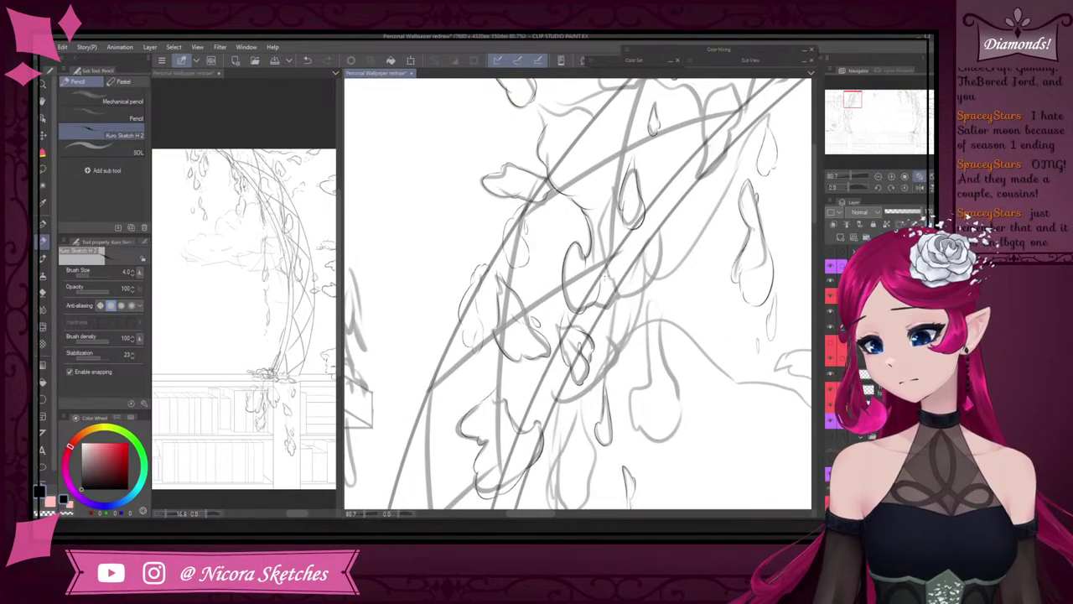
pyautogui.scroll(-4, 647, 240)
pyautogui.scroll(3, 653, 210)
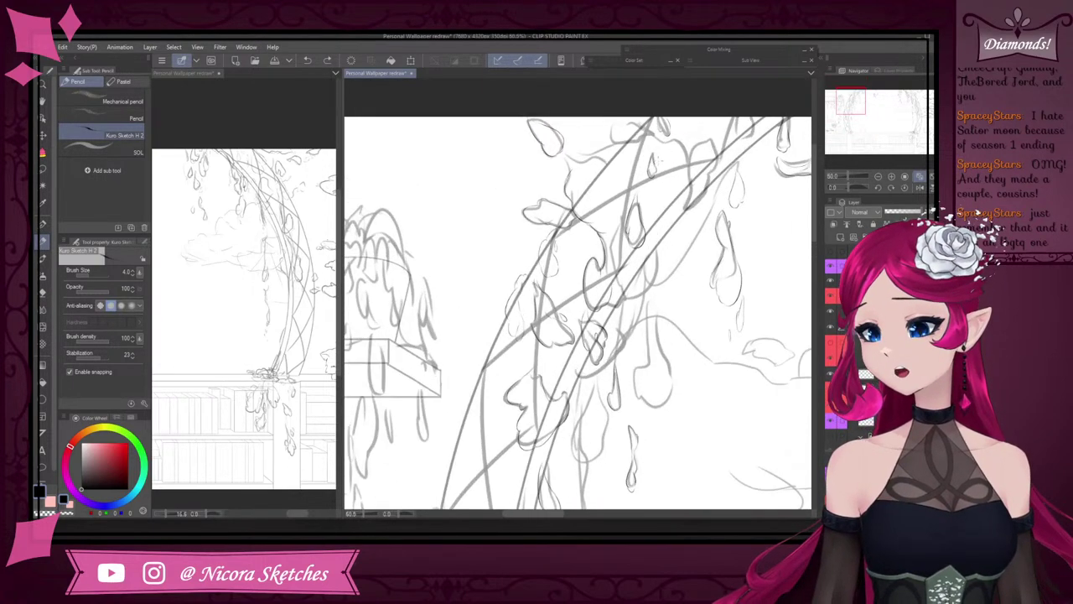
pyautogui.scroll(4, 614, 303)
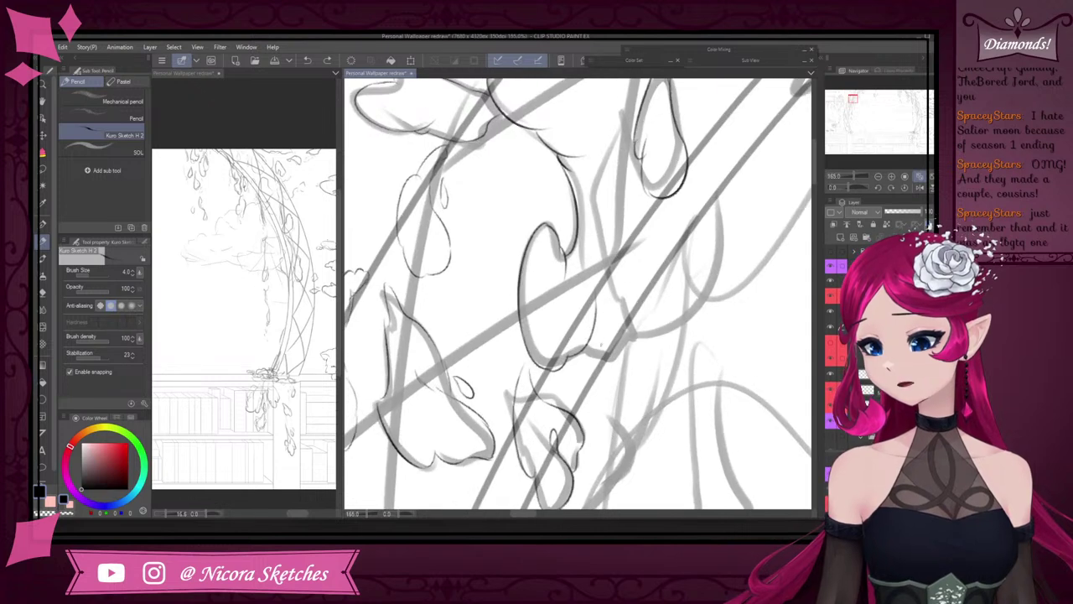
pyautogui.moveTo(614, 356)
pyautogui.mouseDown()
pyautogui.moveTo(631, 328)
pyautogui.moveTo(653, 333)
pyautogui.mouseUp()
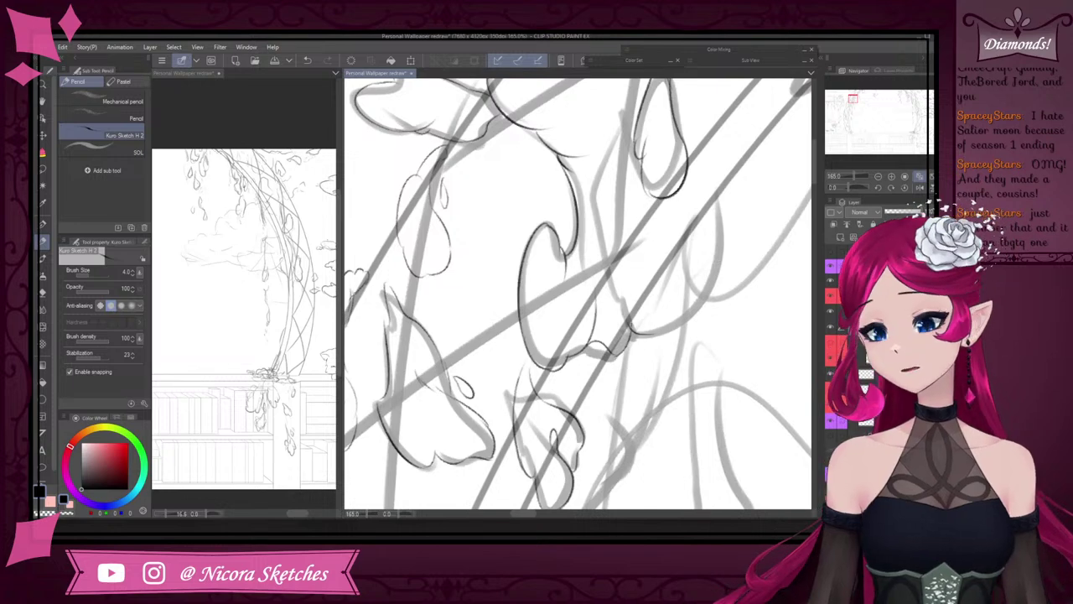
pyautogui.moveTo(619, 290)
pyautogui.mouseDown()
pyautogui.moveTo(624, 312)
pyautogui.moveTo(700, 313)
pyautogui.moveTo(742, 171)
pyautogui.mouseUp()
# - Draw the right side and lobed base of the large drop-shaped leaf hanging inside the arch, undoing strokes that miss
pyautogui.scroll(-8, 726, 224)
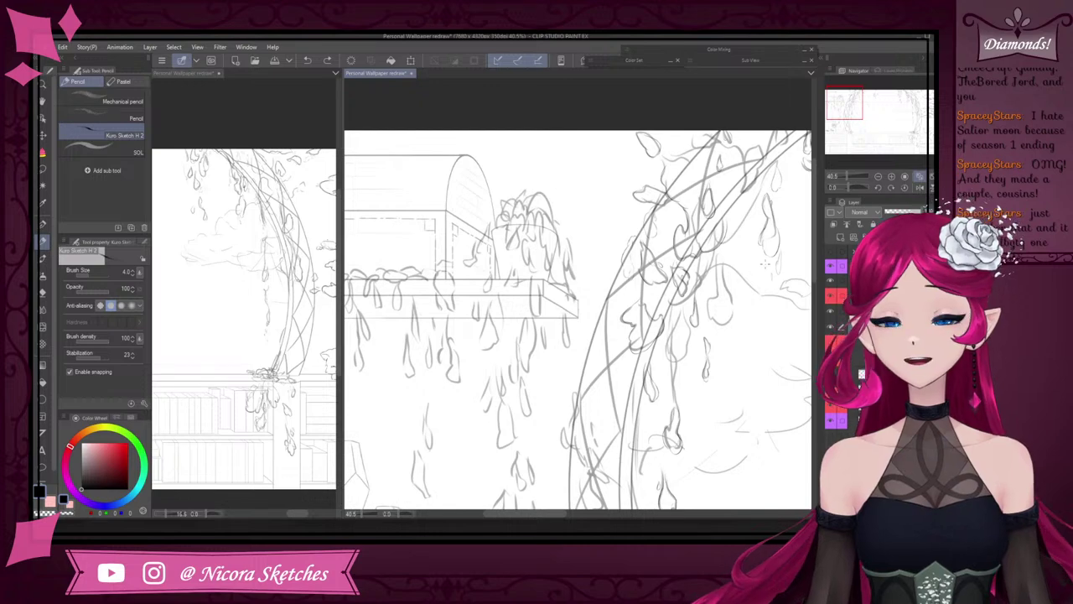
pyautogui.scroll(3, 765, 264)
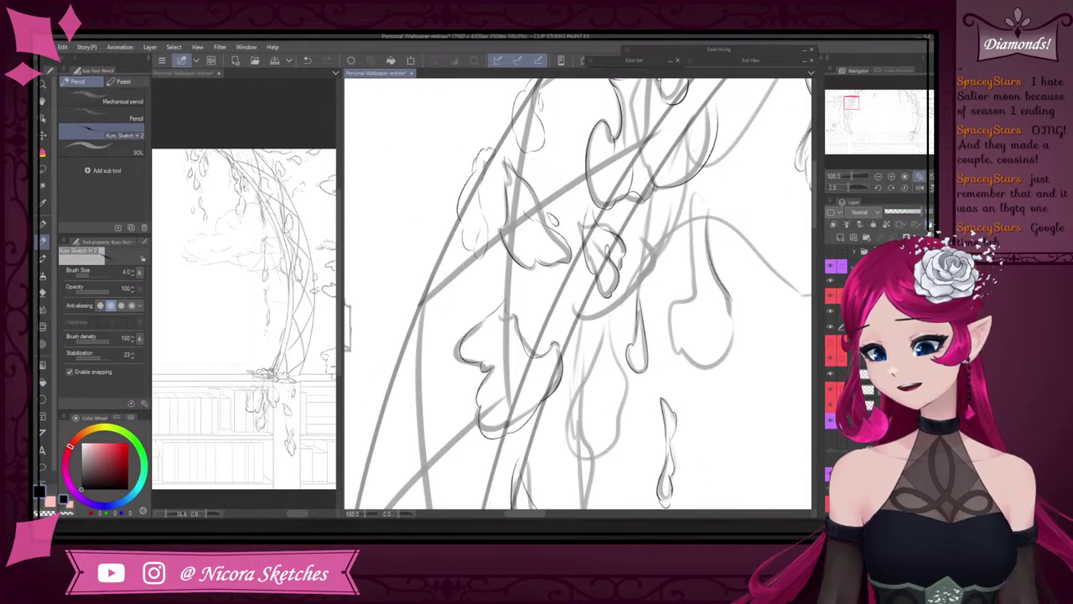
pyautogui.scroll(1, 737, 306)
pyautogui.moveTo(686, 143); pyautogui.dragTo(709, 272)
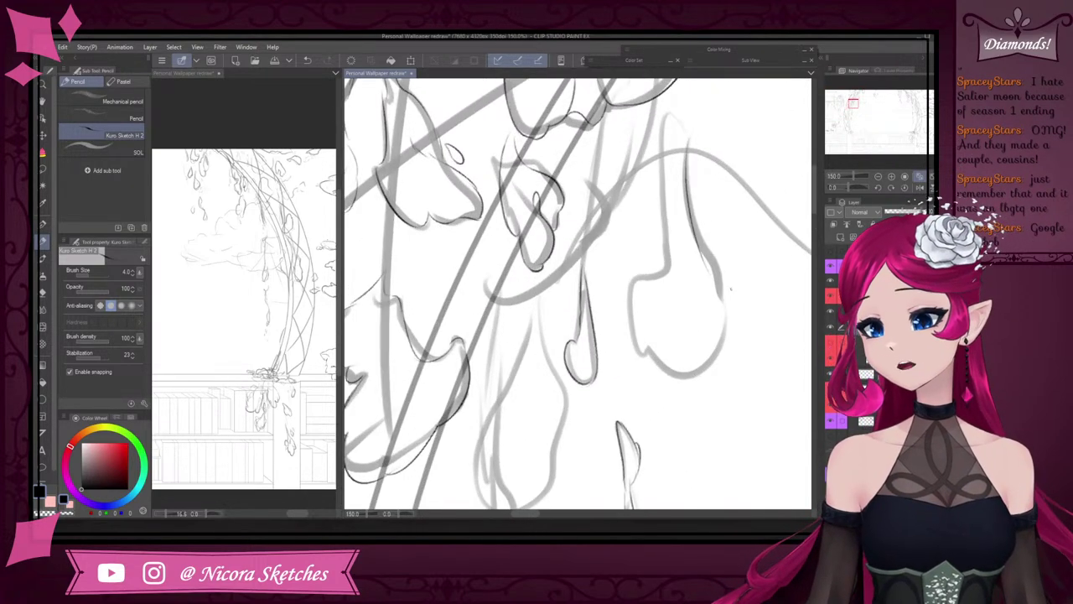
pyautogui.hotkey('ctrl', 'z')
pyautogui.moveTo(685, 163)
pyautogui.mouseDown()
pyautogui.moveTo(727, 315)
pyautogui.moveTo(693, 366)
pyautogui.moveTo(653, 312)
pyautogui.mouseUp()
pyautogui.hotkey('ctrl', 'z')
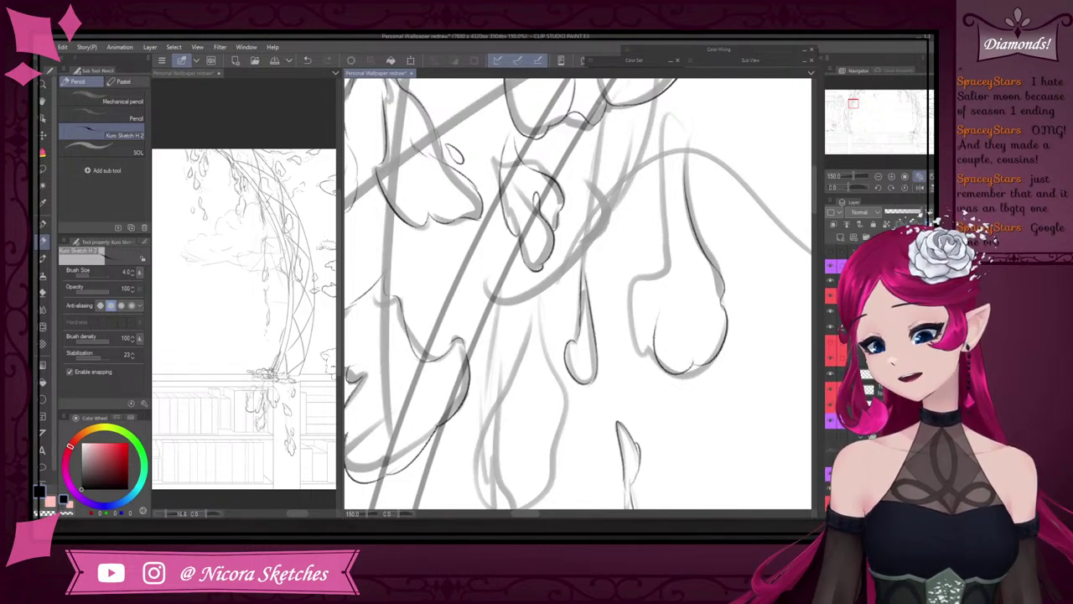
# - Draw the drop-shaped leaf's left lobe and inner side, undoing stray strokes, and add a small narrow oval beside its right edge
pyautogui.moveTo(654, 352)
pyautogui.mouseDown()
pyautogui.moveTo(635, 329)
pyautogui.moveTo(633, 290)
pyautogui.moveTo(662, 231)
pyautogui.mouseUp()
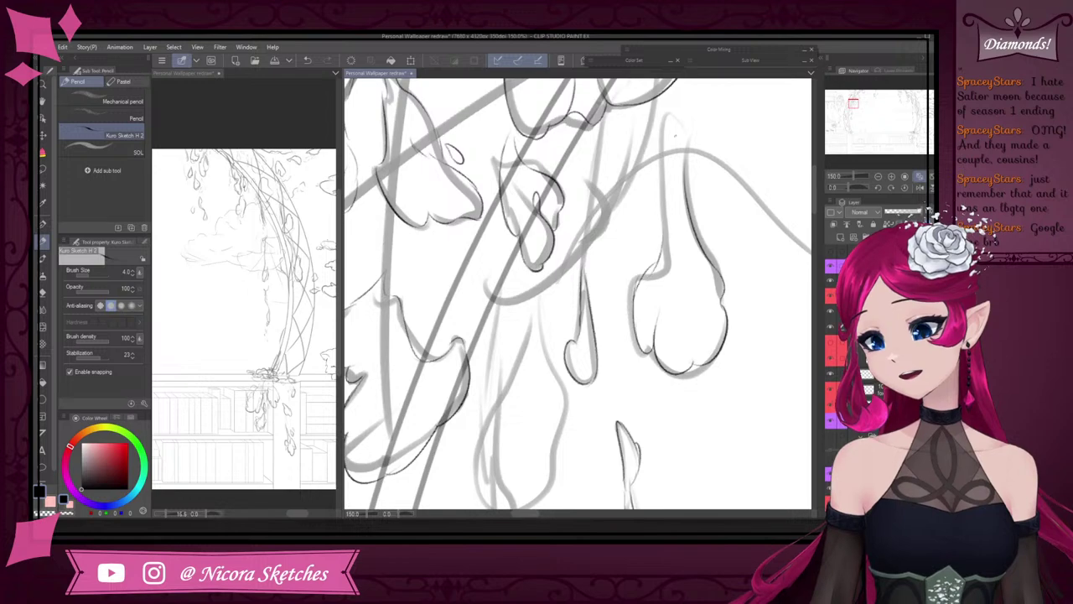
pyautogui.hotkey('ctrl', 'z')
pyautogui.hotkey('ctrl', 'z')
pyautogui.moveTo(616, 331); pyautogui.dragTo(628, 280)
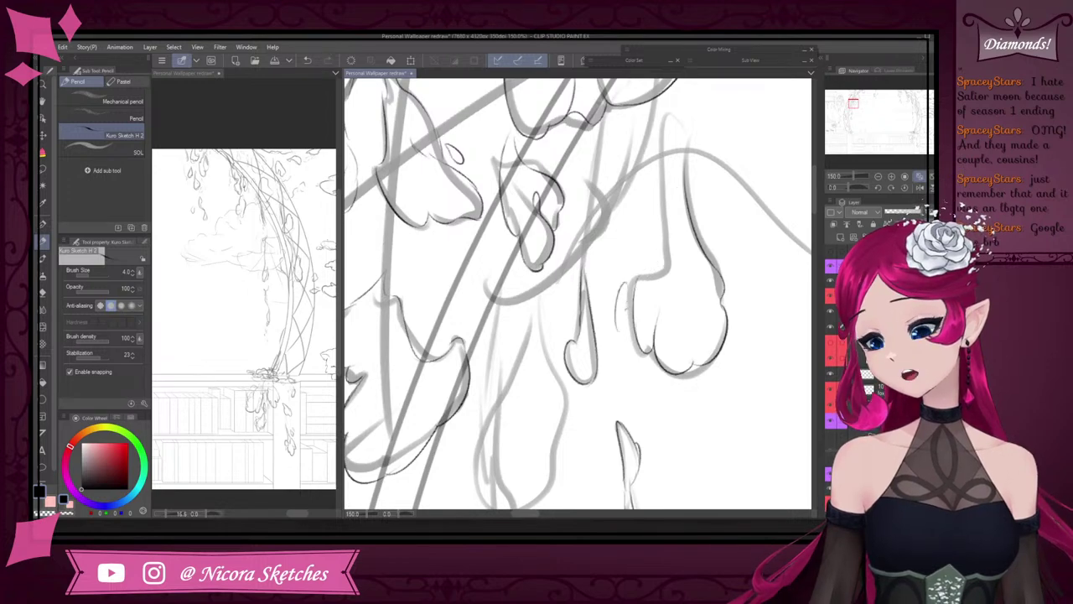
pyautogui.hotkey('ctrl', 'z')
pyautogui.scroll(-5, 673, 238)
pyautogui.scroll(2, 703, 282)
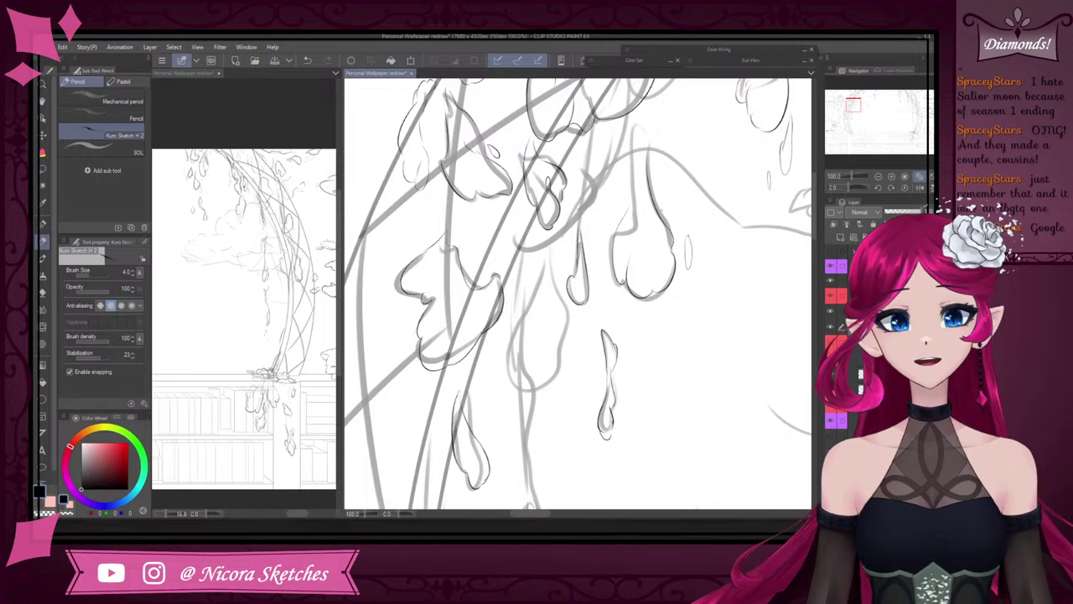
# - Draw the drop-shaped leaf's slender pointed top and refine the line running down its left neck
pyautogui.scroll(3, 653, 210)
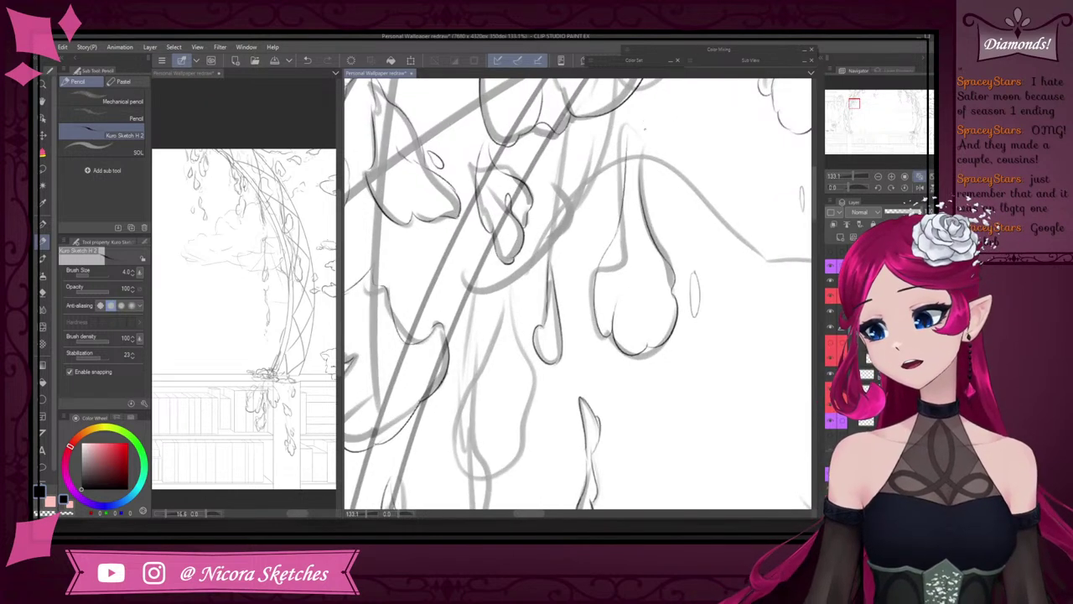
pyautogui.moveTo(627, 125)
pyautogui.mouseDown()
pyautogui.moveTo(642, 174)
pyautogui.moveTo(620, 150)
pyautogui.moveTo(631, 228)
pyautogui.mouseUp()
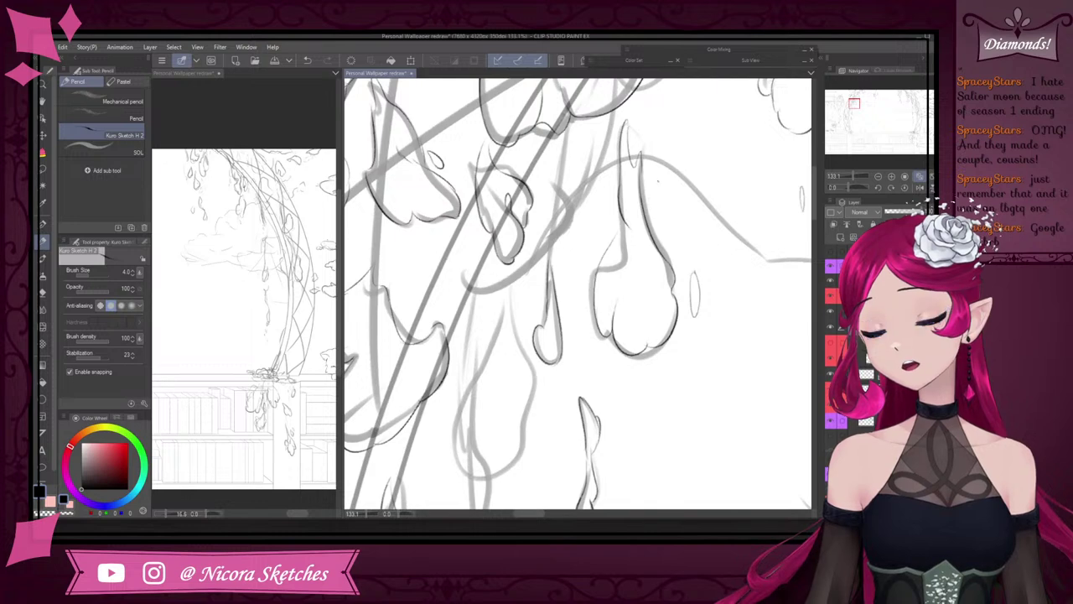
pyautogui.hotkey('ctrl', 'z')
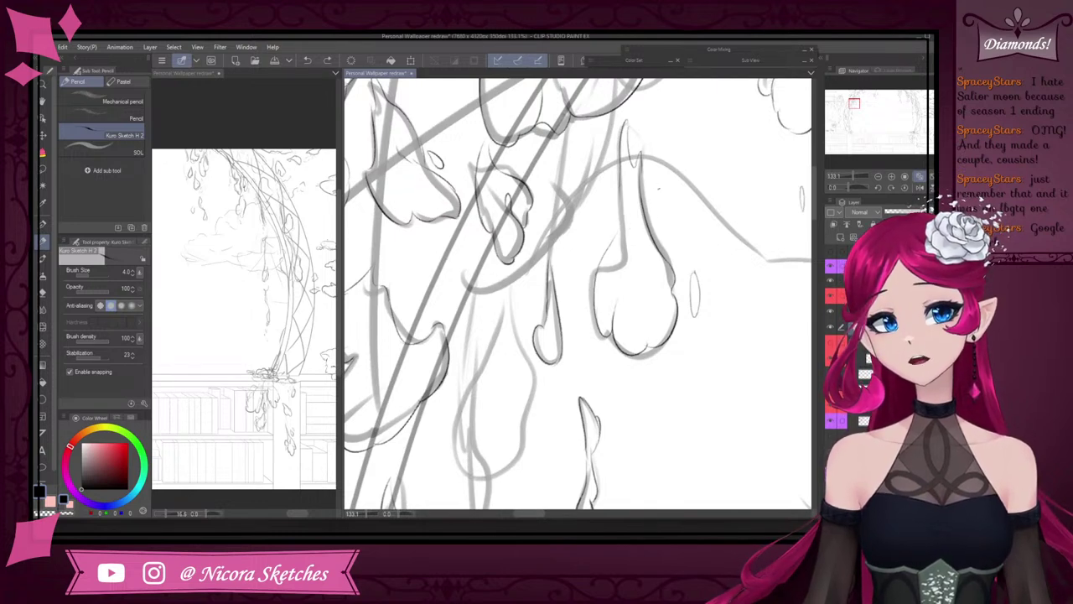
pyautogui.moveTo(622, 230); pyautogui.dragTo(595, 285)
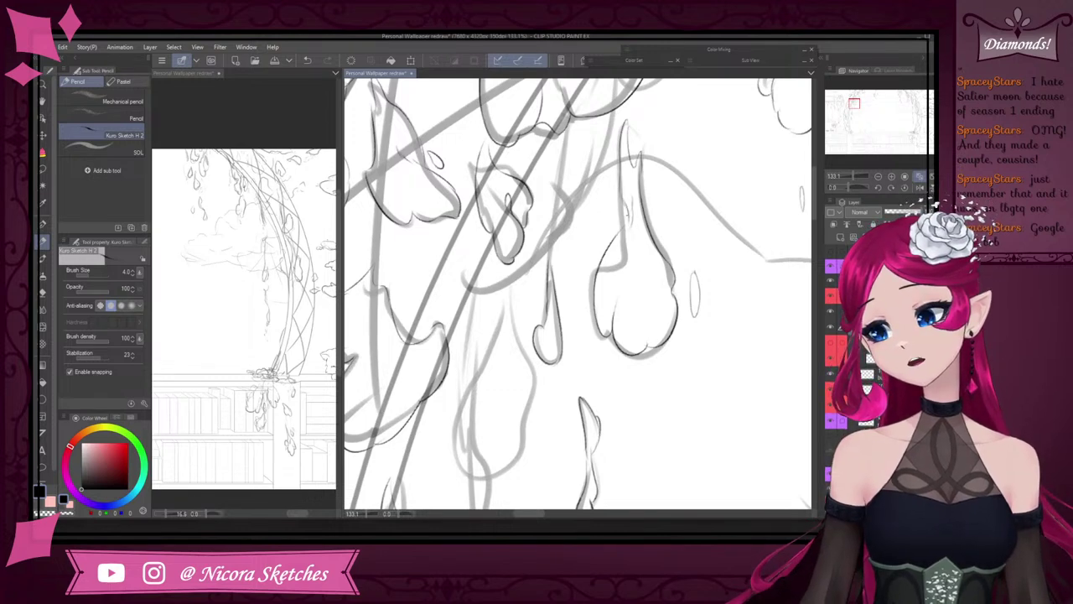
pyautogui.moveTo(623, 219); pyautogui.dragTo(626, 231)
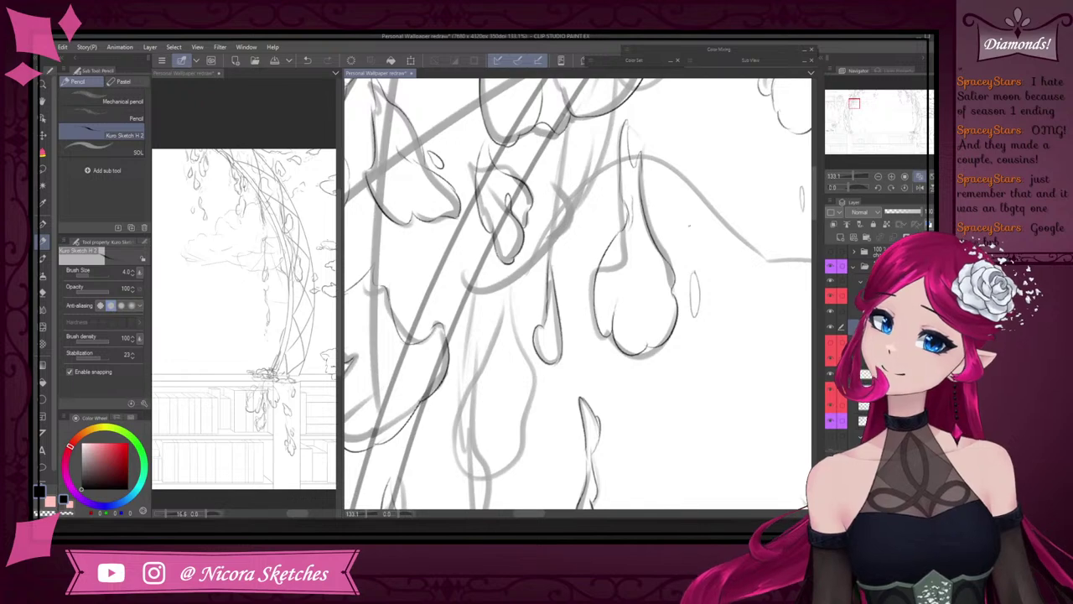
# - Clean up the drop-shaped leaf's left neck and redraw the short line joining it to the lobe below
pyautogui.scroll(-4, 666, 213)
pyautogui.scroll(4, 671, 227)
pyautogui.press('e')
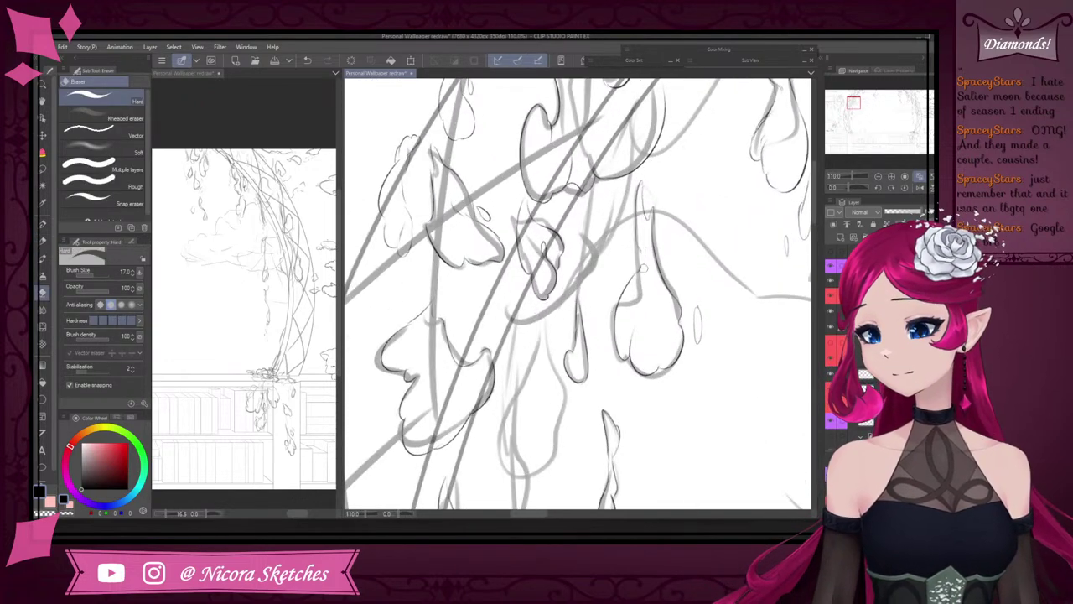
pyautogui.press('p')
pyautogui.scroll(4, 658, 253)
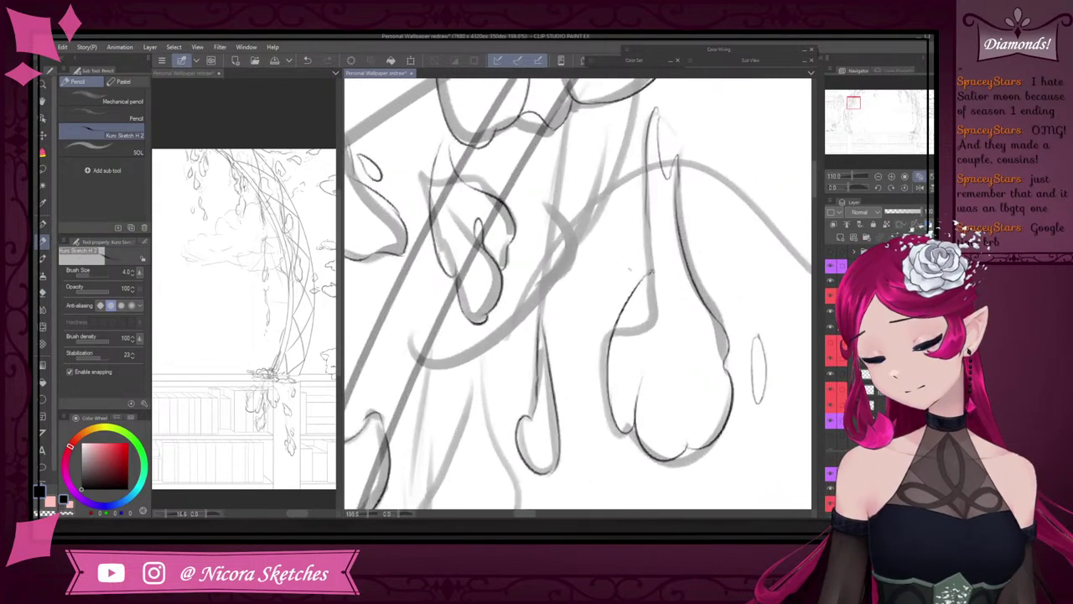
pyautogui.moveTo(658, 253)
pyautogui.mouseDown()
pyautogui.moveTo(669, 203)
pyautogui.moveTo(668, 221)
pyautogui.moveTo(652, 169)
pyautogui.moveTo(649, 226)
pyautogui.mouseUp()
pyautogui.scroll(-5, 656, 181)
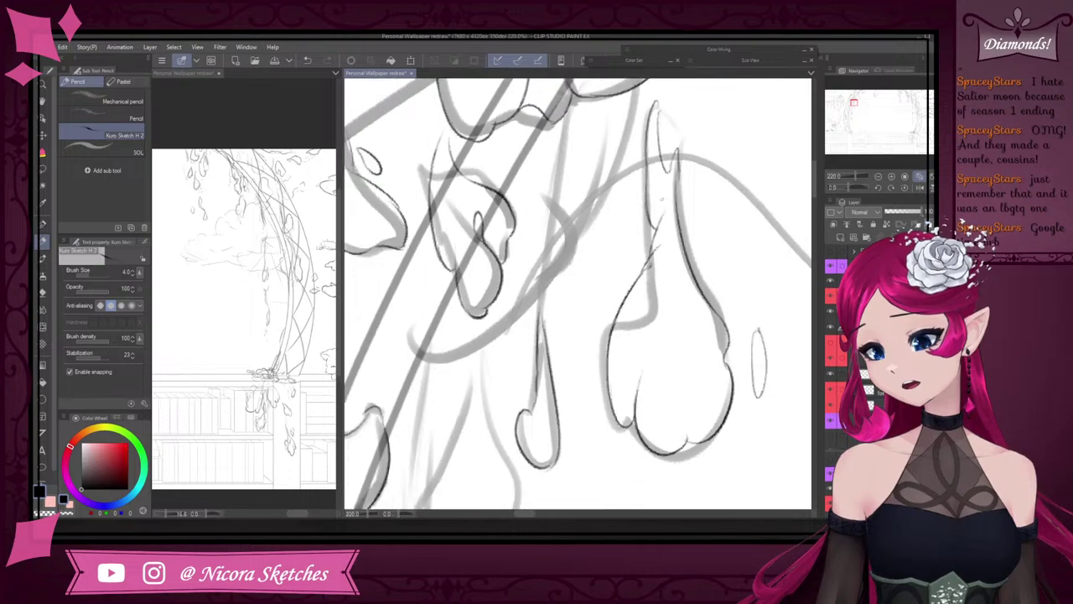
pyautogui.scroll(-6, 685, 314)
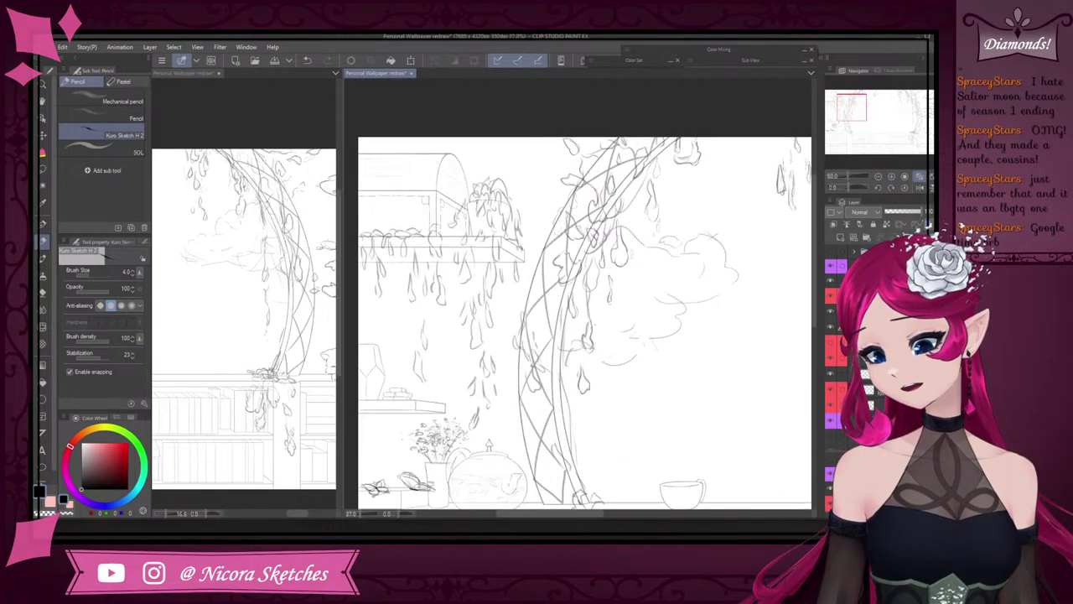
pyautogui.scroll(3, 536, 381)
pyautogui.scroll(2, 534, 379)
pyautogui.scroll(-5, 535, 380)
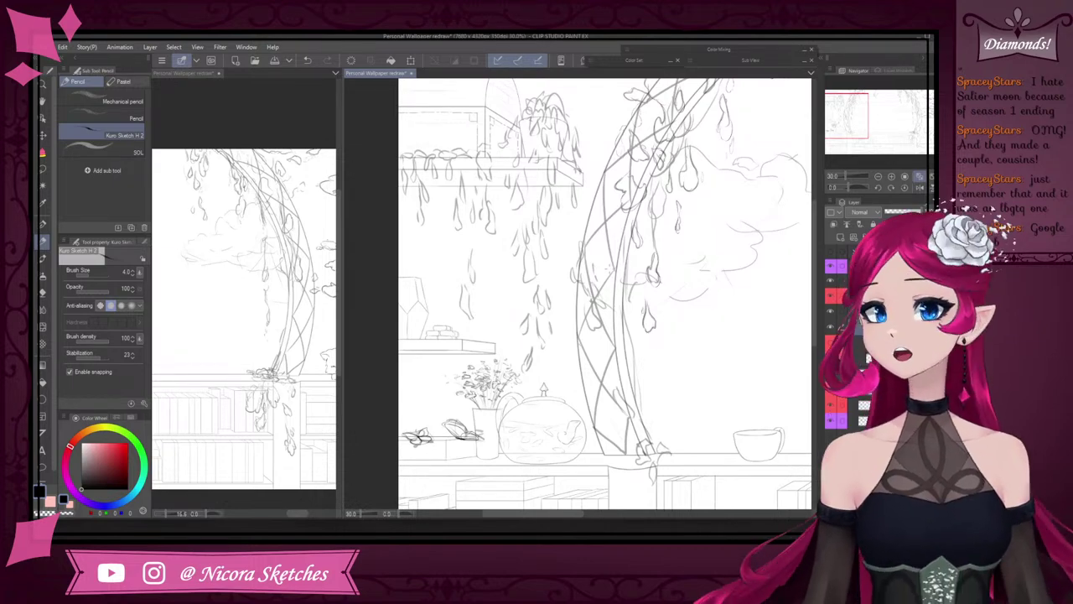
pyautogui.scroll(4, 611, 267)
pyautogui.scroll(2, 549, 227)
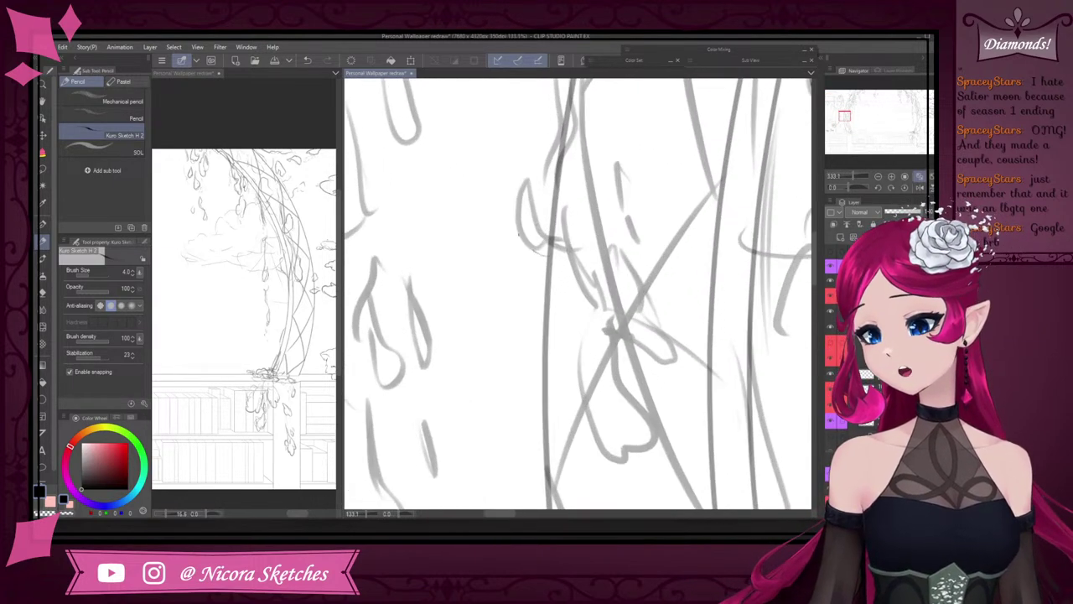
pyautogui.moveTo(549, 254)
pyautogui.mouseDown()
pyautogui.moveTo(520, 191)
pyautogui.moveTo(541, 175)
pyautogui.mouseUp()
pyautogui.hotkey('ctrl', 'z')
pyautogui.hotkey('ctrl', 'z')
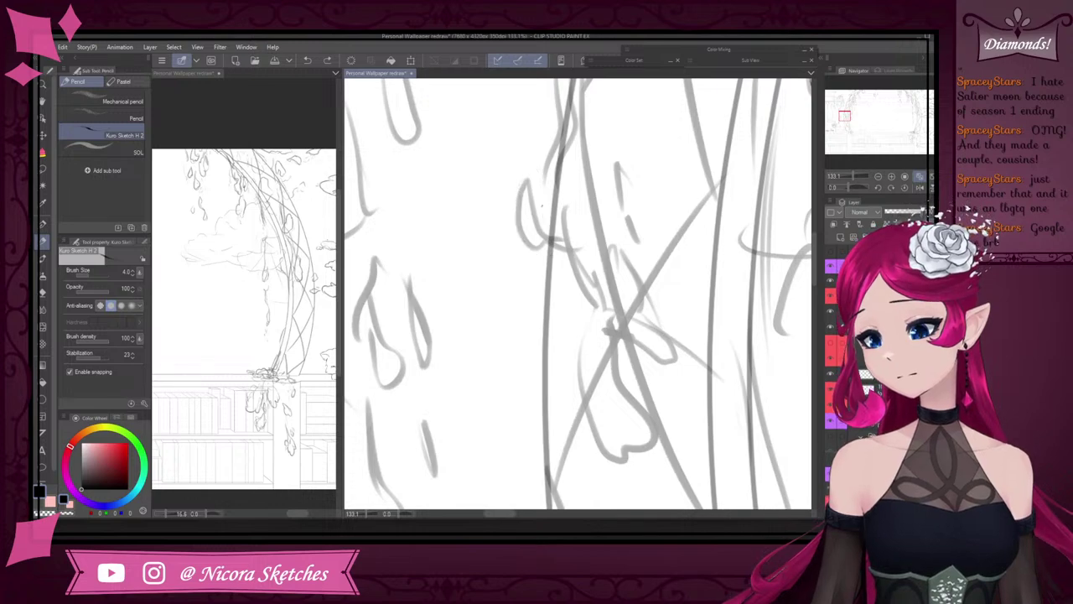
pyautogui.scroll(-9, 584, 222)
pyautogui.scroll(5, 625, 140)
pyautogui.scroll(2, 623, 198)
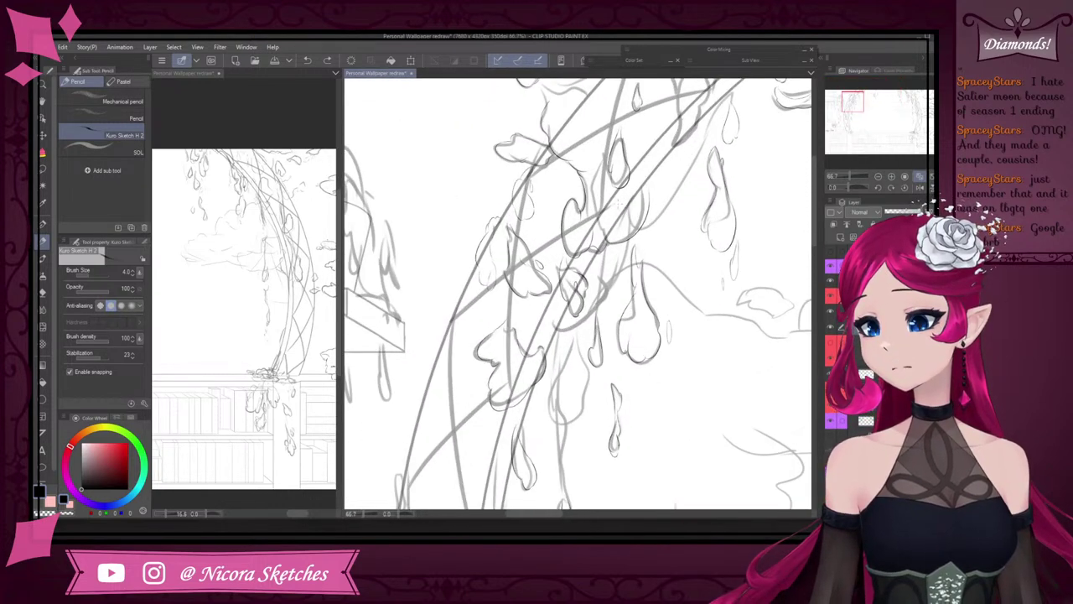
# - Try adding a small narrow oval beside the right lobe of the leaf crossing the arch's lower diagonal bars, then undo it
pyautogui.scroll(-4, 602, 211)
pyautogui.scroll(4, 633, 142)
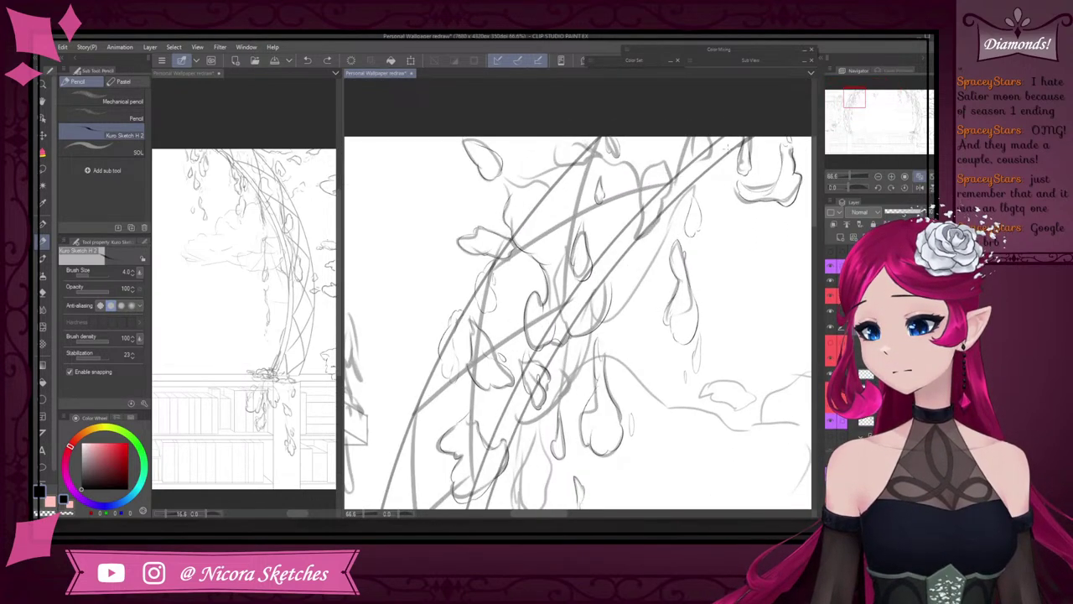
pyautogui.scroll(3, 637, 257)
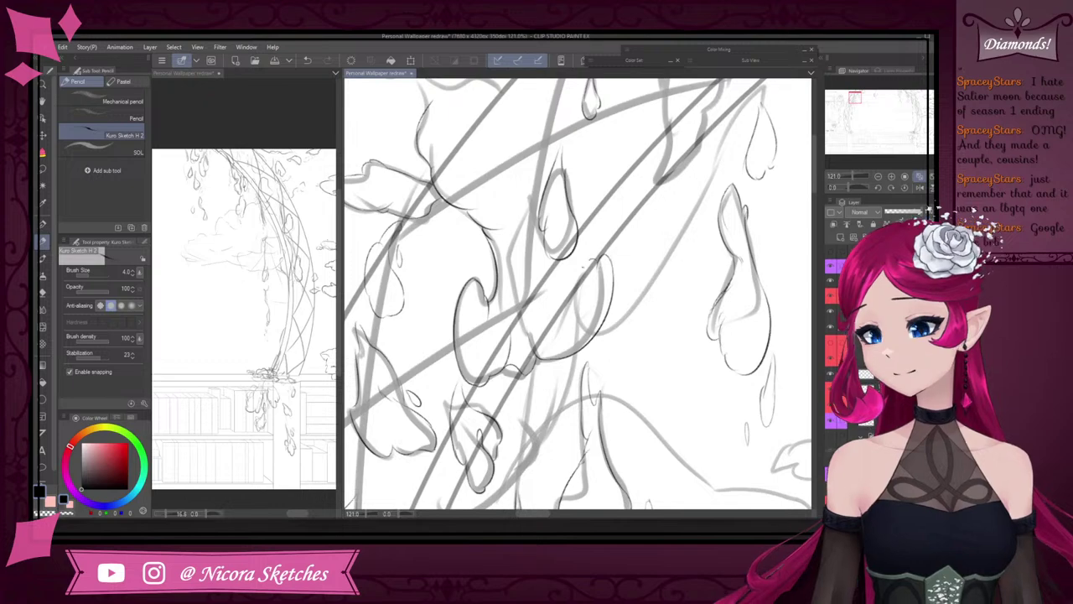
pyautogui.moveTo(590, 259)
pyautogui.mouseDown()
pyautogui.moveTo(581, 288)
pyautogui.moveTo(598, 244)
pyautogui.moveTo(643, 294)
pyautogui.moveTo(631, 295)
pyautogui.moveTo(634, 268)
pyautogui.mouseUp()
pyautogui.hotkey('ctrl', 'z')
pyautogui.scroll(5, 616, 244)
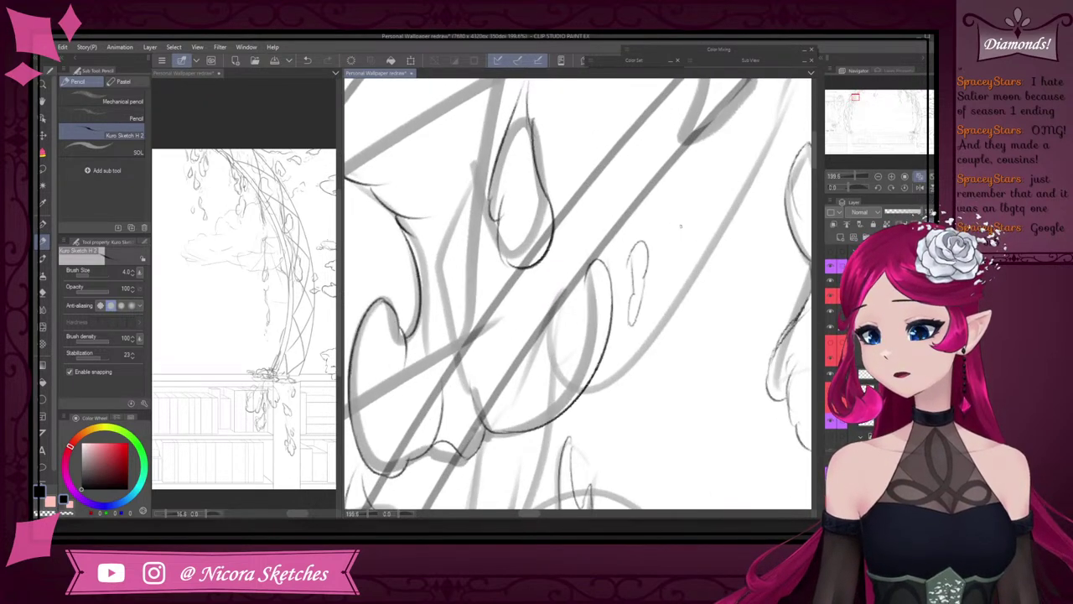
pyautogui.scroll(-5, 677, 234)
pyautogui.hotkey('ctrl', 'z')
pyautogui.scroll(5, 663, 242)
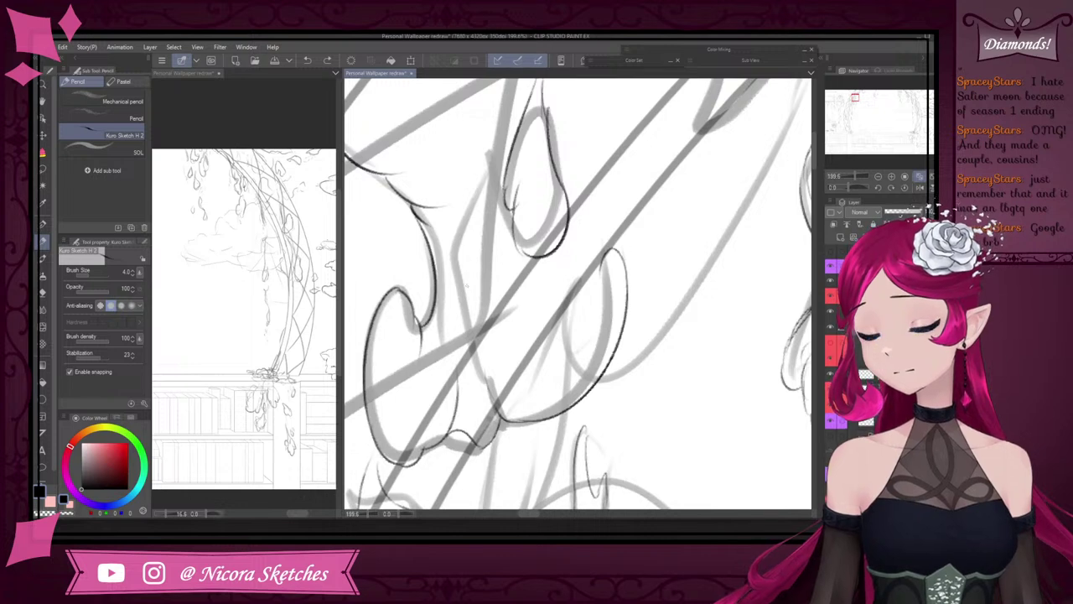
# - Stretch the tip of the leaf's right lobe upward with Liquify and sketch a curved line inside the leaf
pyautogui.click(43, 326)
pyautogui.moveTo(652, 255)
pyautogui.mouseDown()
pyautogui.moveTo(654, 238)
pyautogui.moveTo(585, 339)
pyautogui.mouseUp()
pyautogui.press('p')
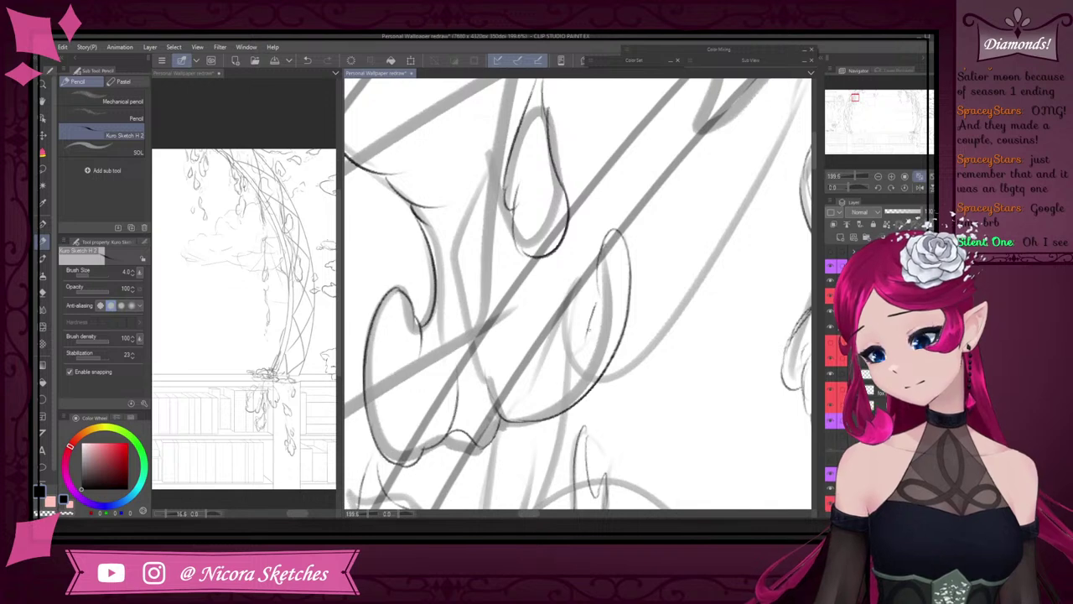
pyautogui.moveTo(514, 295)
pyautogui.mouseDown()
pyautogui.moveTo(543, 330)
pyautogui.moveTo(570, 357)
pyautogui.mouseUp()
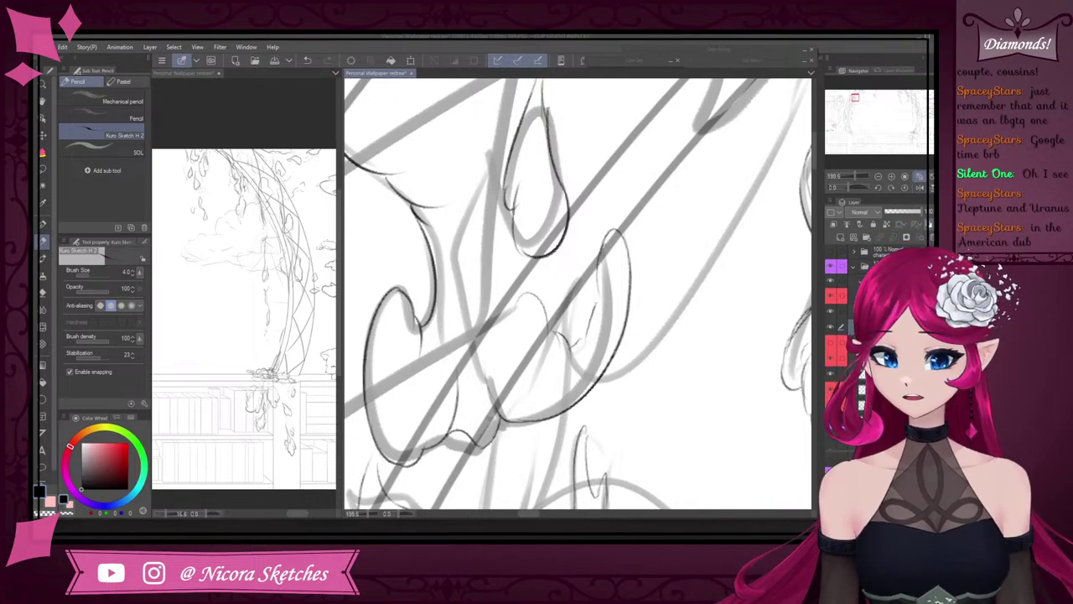
# - Try short strokes near the right lobe, undo the stray one, and erase the lobe's inner lines and rounded tip
pyautogui.moveTo(595, 221)
pyautogui.mouseDown()
pyautogui.moveTo(603, 177)
pyautogui.moveTo(605, 206)
pyautogui.mouseUp()
pyautogui.hotkey('ctrl', 'z')
pyautogui.scroll(-2, 633, 221)
pyautogui.scroll(2, 614, 211)
pyautogui.moveTo(606, 257)
pyautogui.mouseDown()
pyautogui.moveTo(610, 215)
pyautogui.moveTo(613, 265)
pyautogui.mouseUp()
pyautogui.scroll(-4, 642, 201)
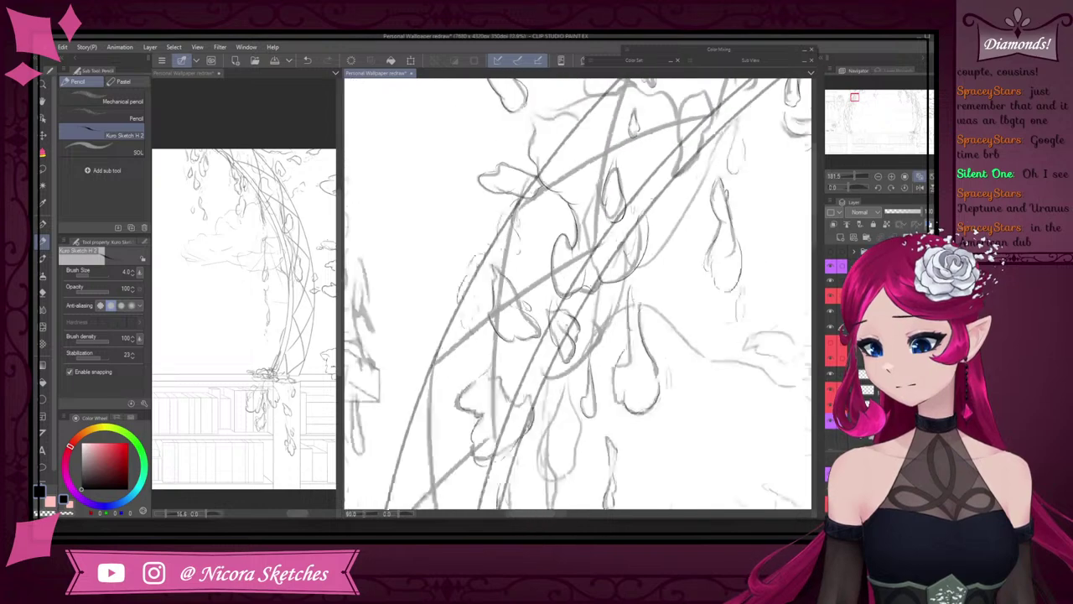
pyautogui.press('e')
pyautogui.scroll(4, 570, 219)
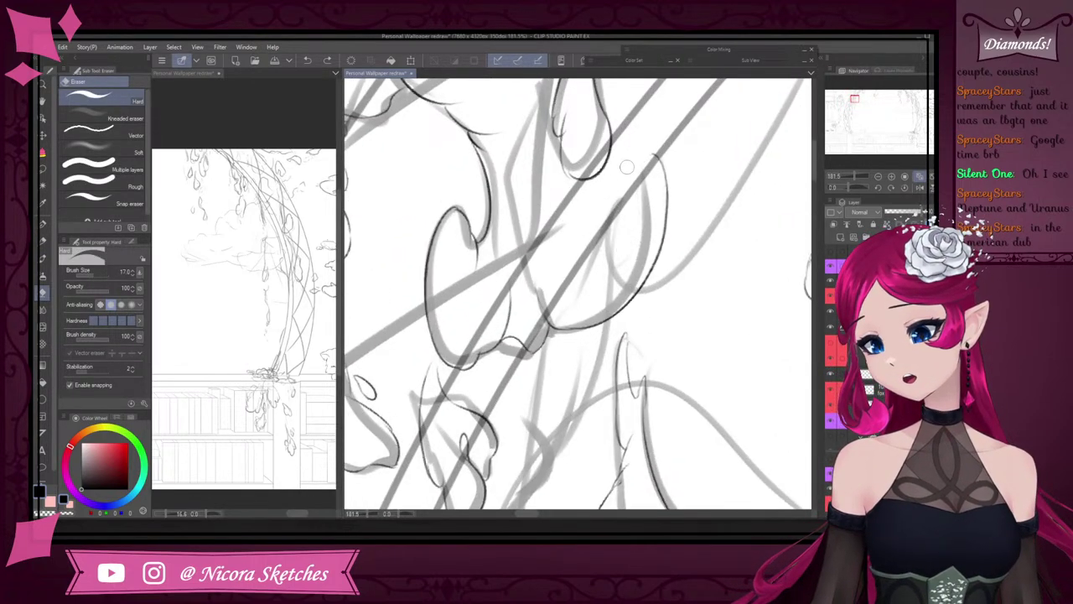
pyautogui.click(43, 239)
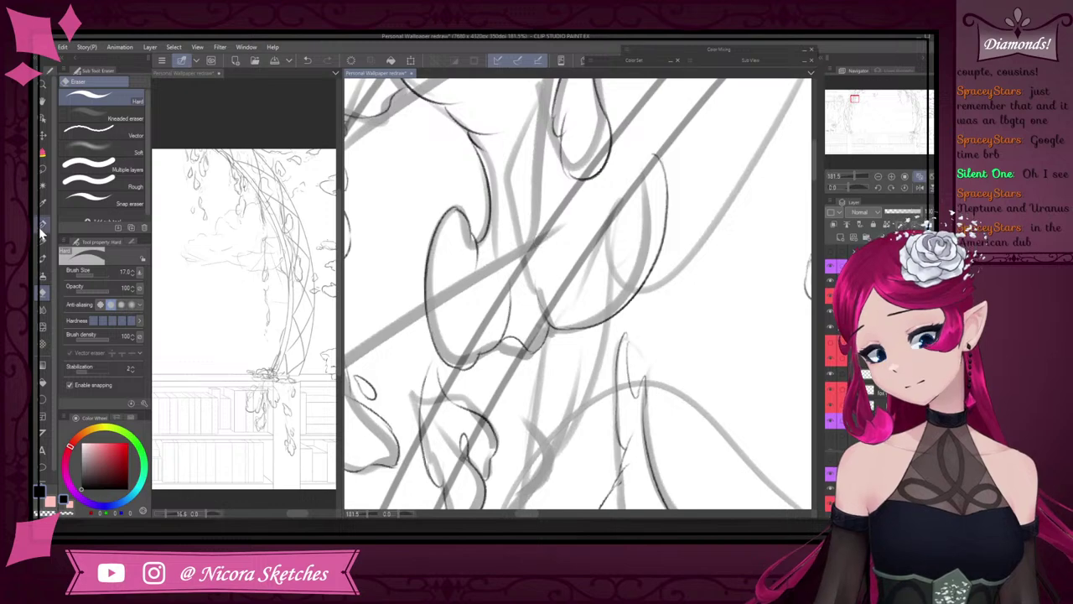
pyautogui.scroll(-3, 600, 225)
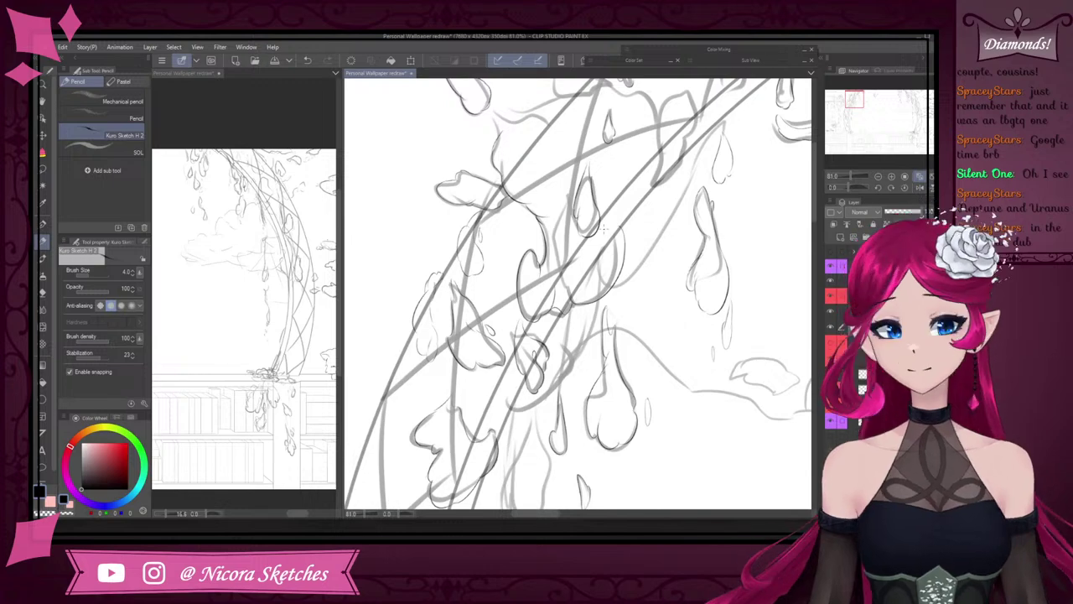
# - Erase the line art of the large curled leaf inside the arch with the Hard eraser enlarged to size 40
pyautogui.scroll(-5, 604, 228)
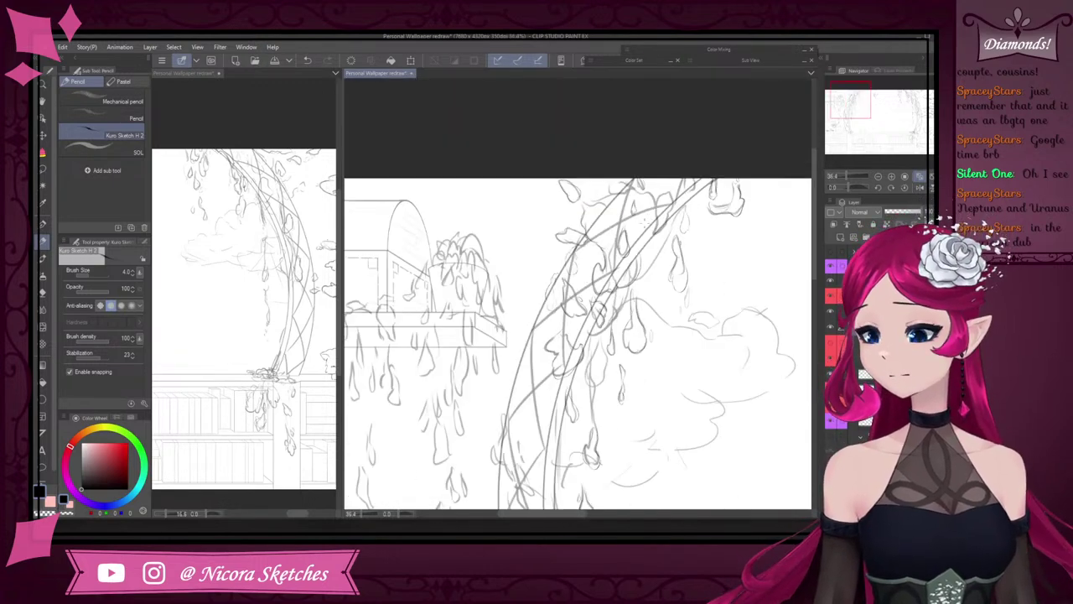
pyautogui.scroll(5, 596, 215)
pyautogui.press('e')
pyautogui.moveTo(633, 323)
pyautogui.mouseDown()
pyautogui.moveTo(637, 277)
pyautogui.moveTo(613, 338)
pyautogui.moveTo(576, 351)
pyautogui.mouseUp()
pyautogui.press(']')
pyautogui.press(']')
pyautogui.press(']')
pyautogui.press(']')
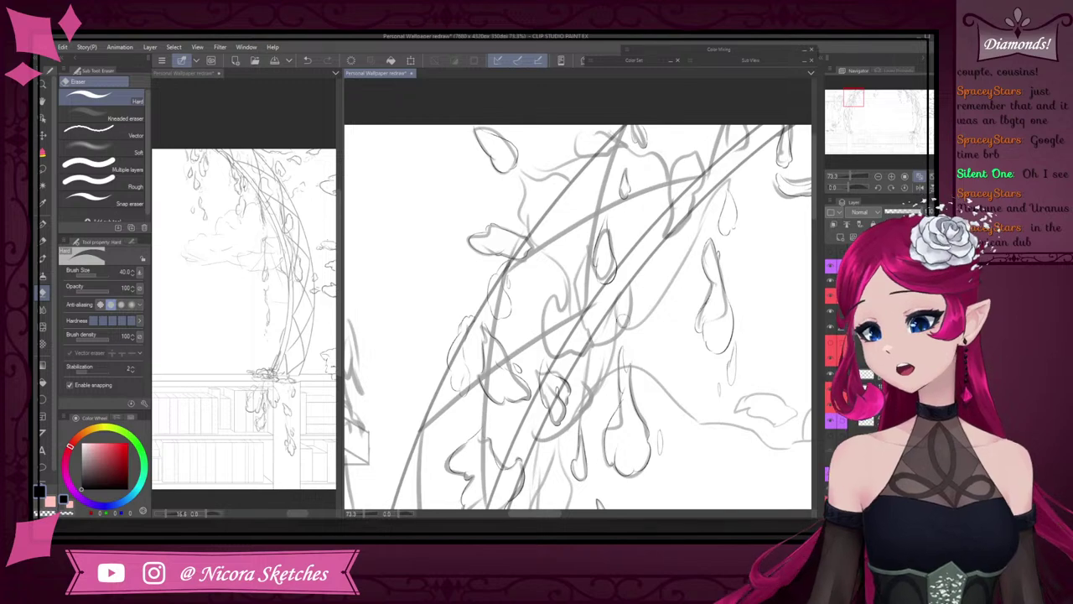
# - Try outlining a small scalloped leaf rising from the base of the horizontal lobed leaf, undoing strokes that miss
pyautogui.click(40, 243)
pyautogui.scroll(10, 587, 243)
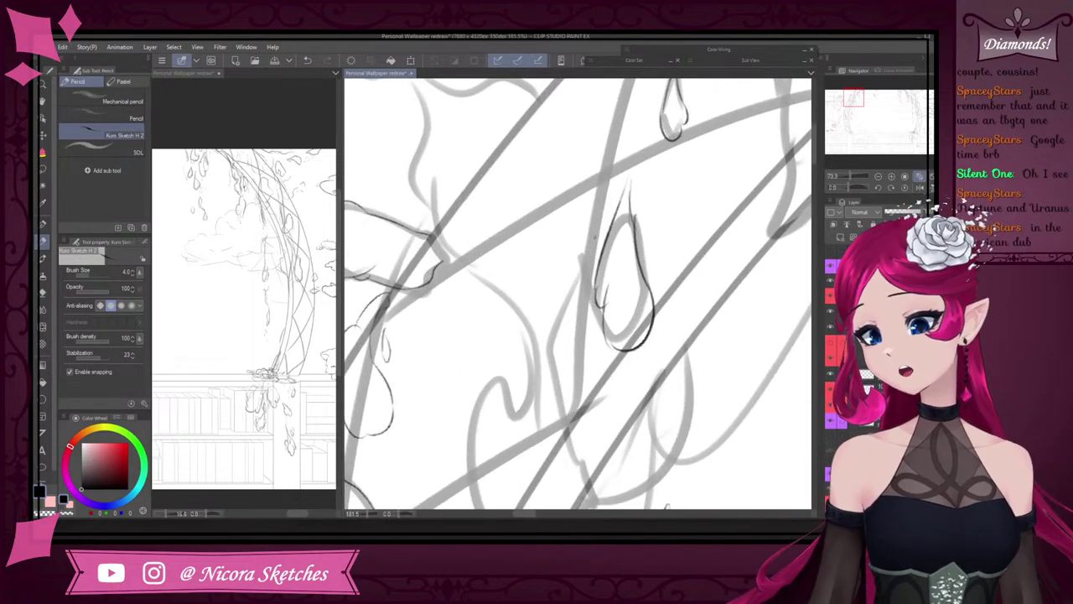
pyautogui.scroll(-11, 524, 254)
pyautogui.scroll(8, 473, 201)
pyautogui.scroll(4, 531, 267)
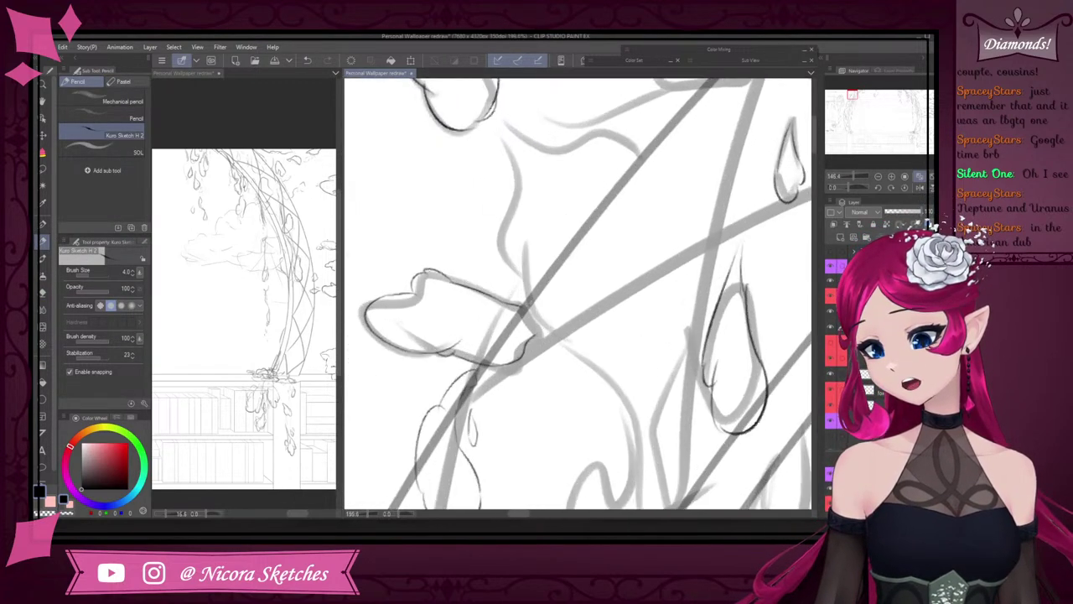
pyautogui.moveTo(507, 300); pyautogui.dragTo(540, 257)
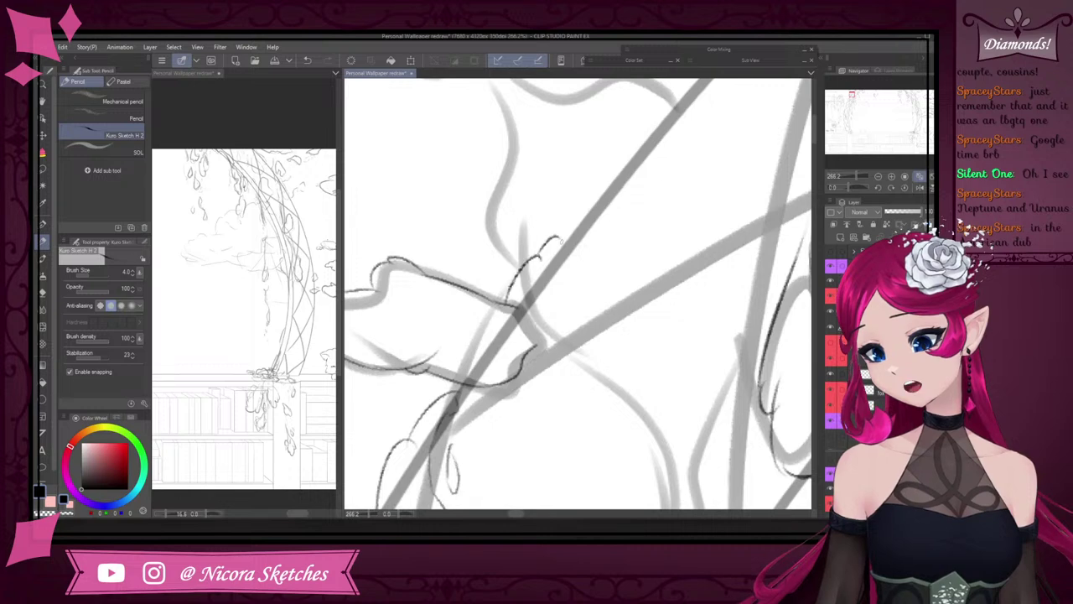
pyautogui.hotkey('ctrl', 'z')
pyautogui.moveTo(508, 302)
pyautogui.mouseDown()
pyautogui.moveTo(511, 269)
pyautogui.moveTo(585, 213)
pyautogui.moveTo(567, 283)
pyautogui.mouseUp()
pyautogui.hotkey('ctrl', 'z')
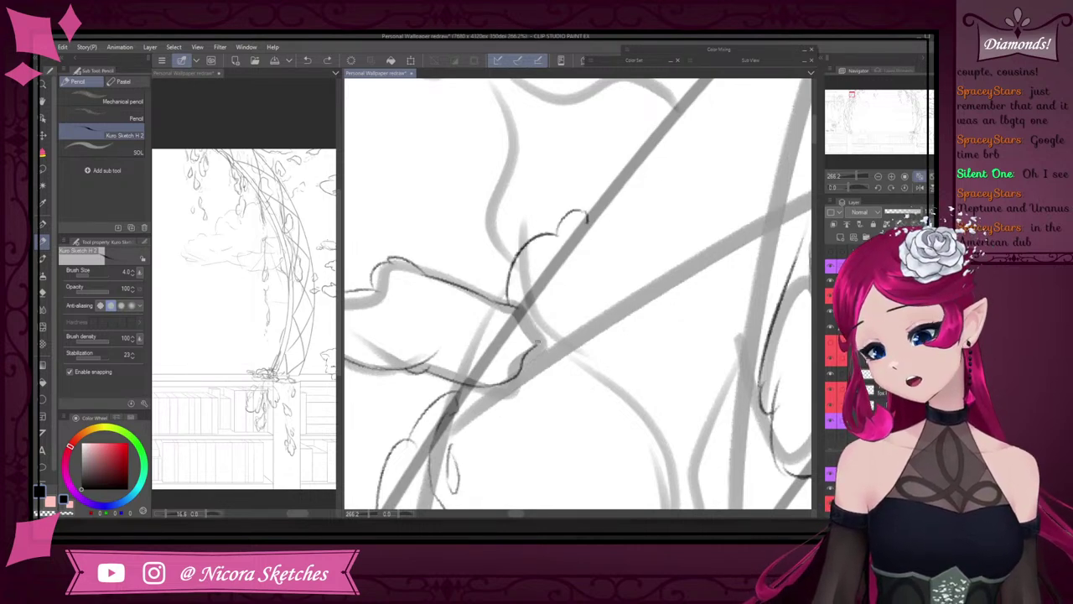
pyautogui.moveTo(537, 344)
pyautogui.mouseDown()
pyautogui.moveTo(585, 285)
pyautogui.moveTo(588, 223)
pyautogui.mouseUp()
pyautogui.scroll(-6, 595, 251)
pyautogui.hotkey('ctrl', 'z')
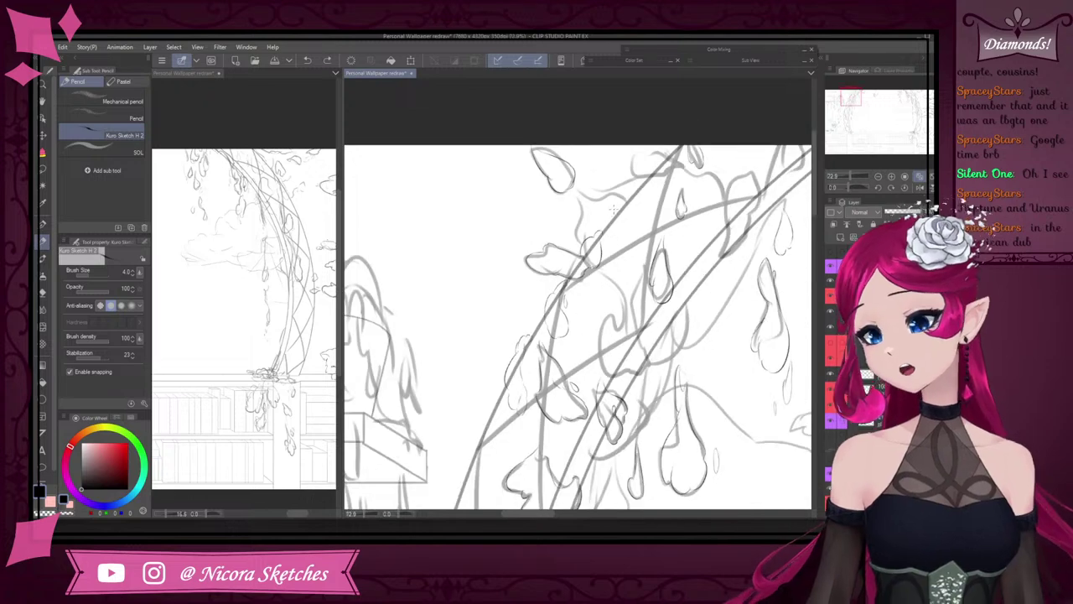
# - Draw the small upright leaf's right side and add a scalloped edge extending from its tip along the arch
pyautogui.scroll(5, 595, 252)
pyautogui.moveTo(593, 272); pyautogui.dragTo(594, 236)
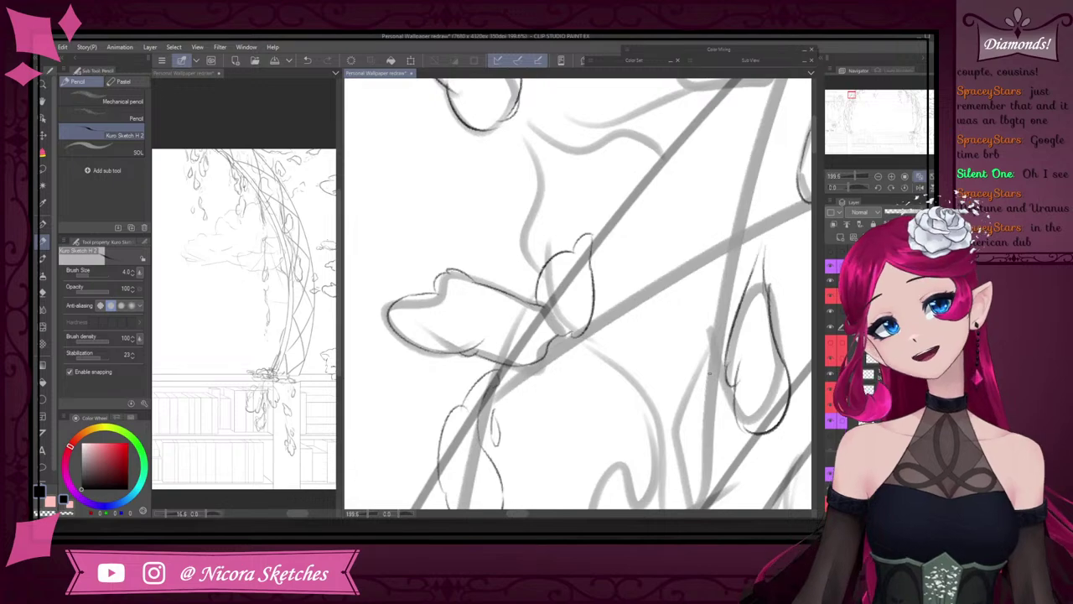
pyautogui.moveTo(592, 236); pyautogui.dragTo(622, 205)
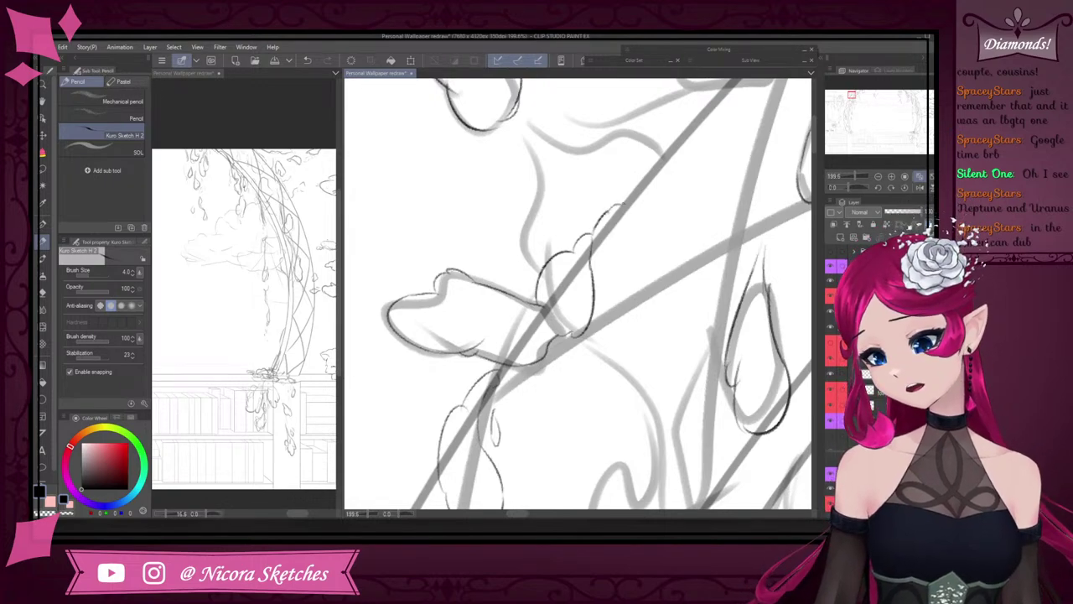
pyautogui.scroll(-8, 613, 255)
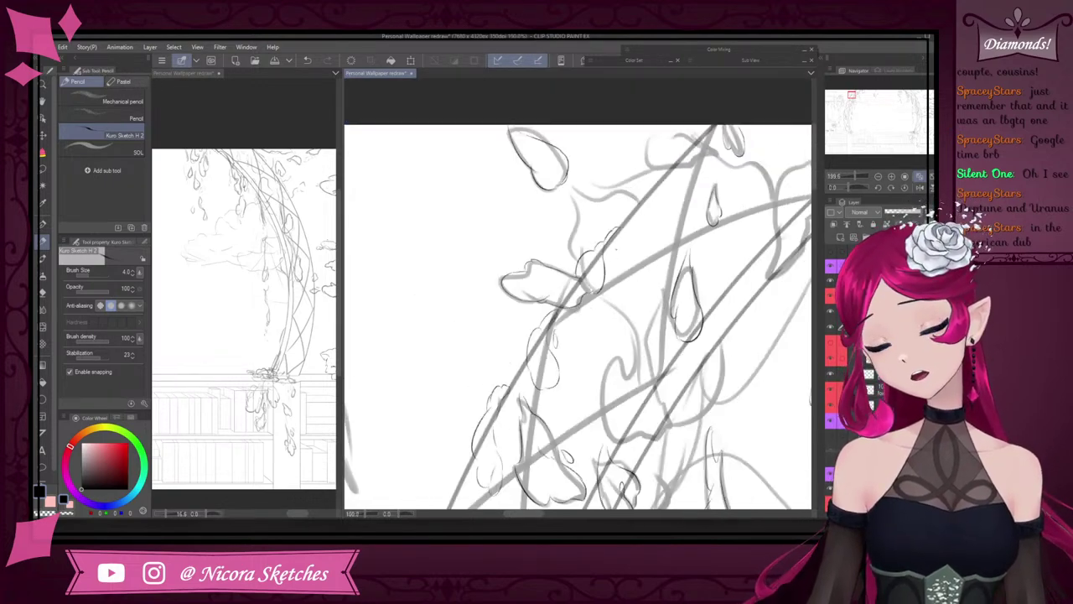
pyautogui.scroll(5, 627, 294)
pyautogui.scroll(2, 626, 293)
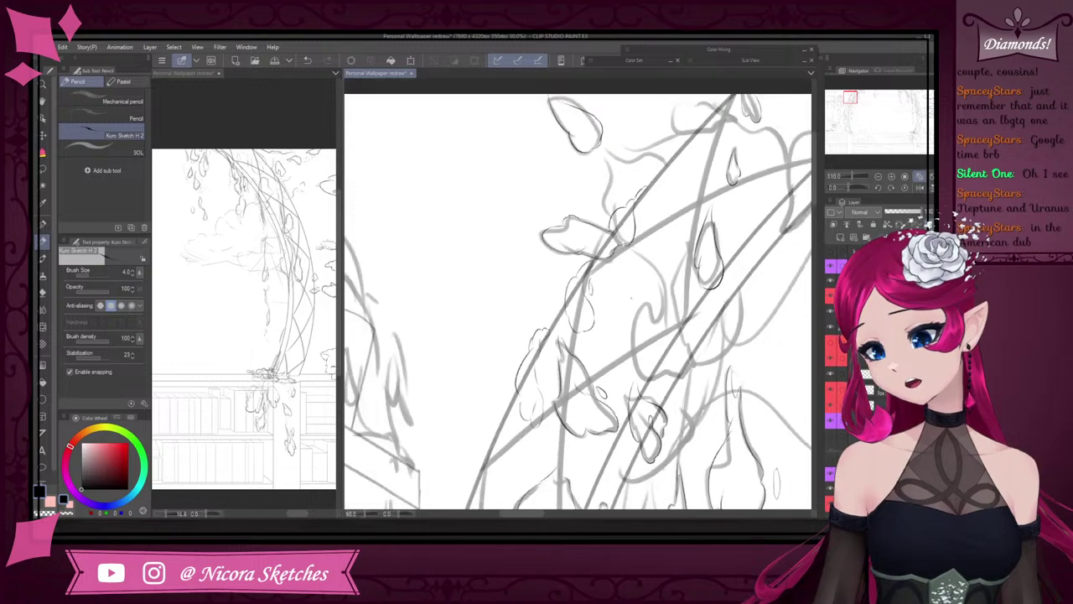
pyautogui.scroll(-2, 626, 293)
pyautogui.scroll(2, 625, 293)
pyautogui.scroll(-3, 587, 295)
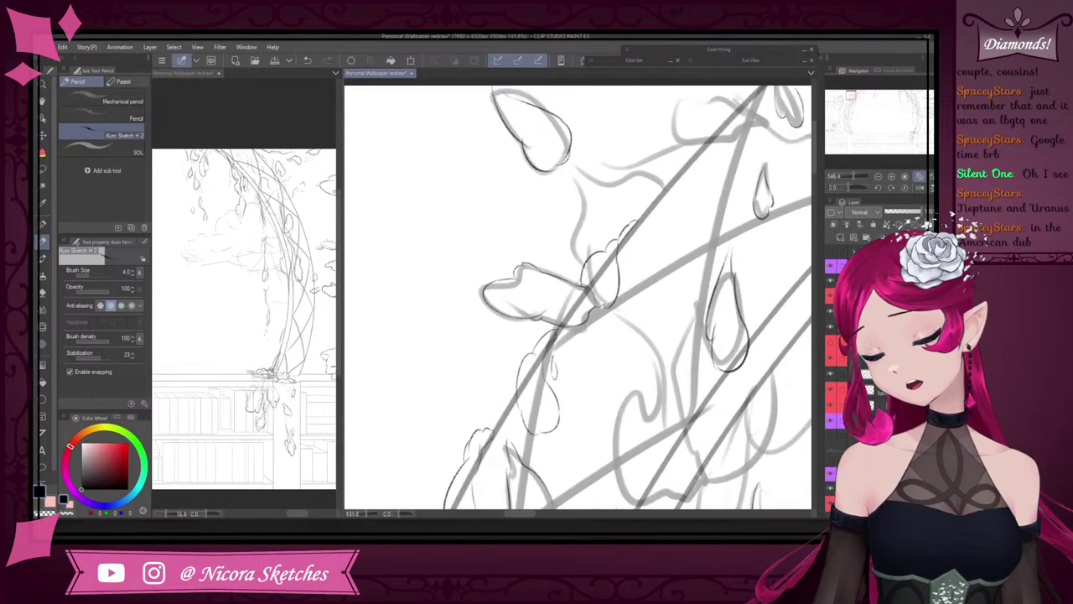
# - Erase the small upright leaf and its scalloped extension above the horizontal lobed leaf
pyautogui.press('e')
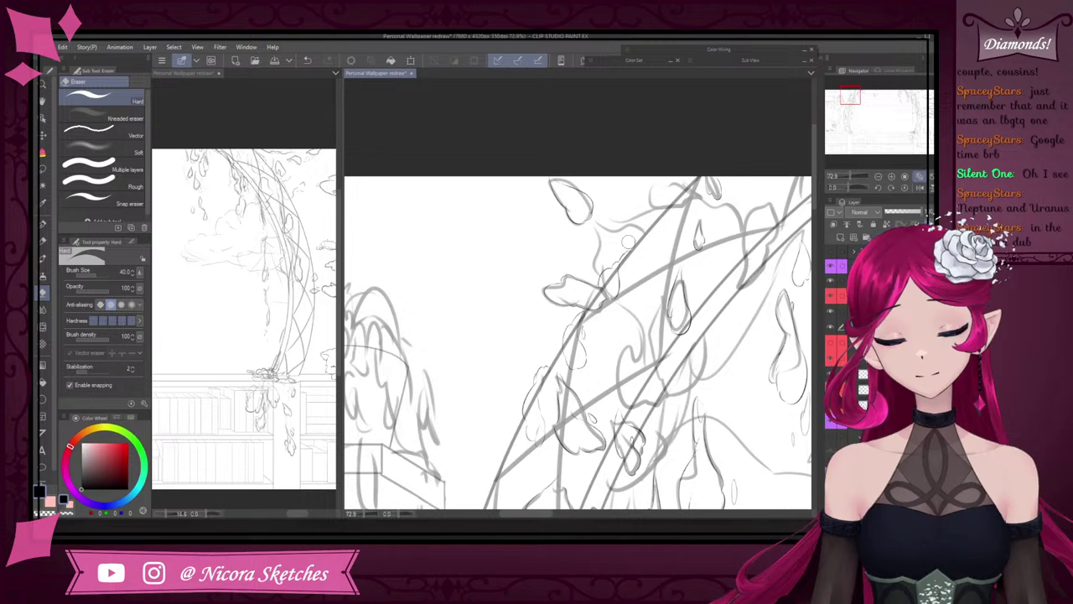
pyautogui.scroll(3, 628, 243)
pyautogui.moveTo(573, 312)
pyautogui.mouseDown()
pyautogui.moveTo(609, 259)
pyautogui.moveTo(623, 262)
pyautogui.moveTo(612, 332)
pyautogui.mouseUp()
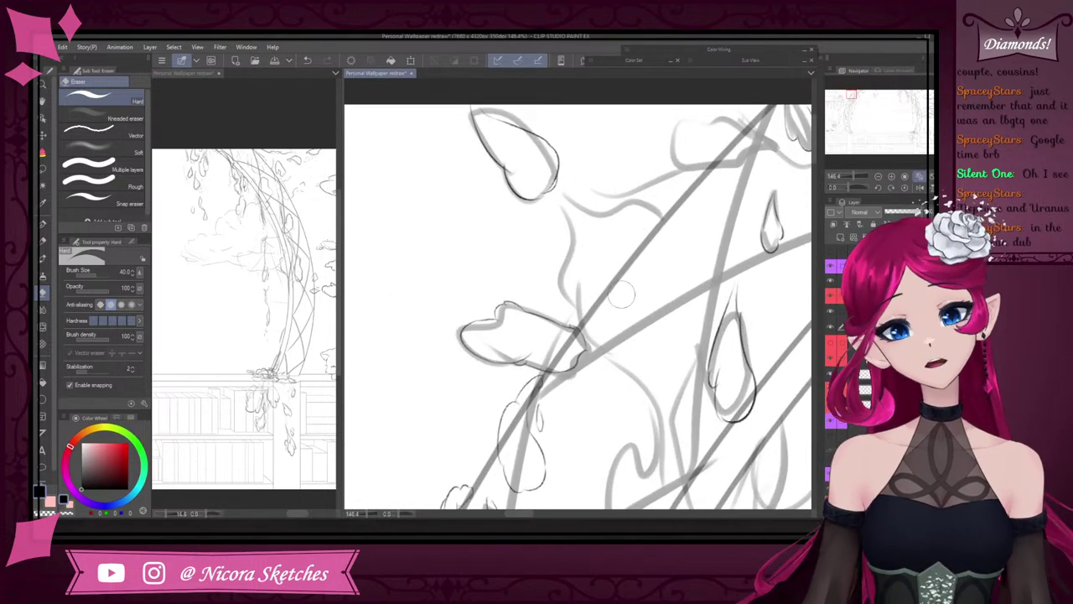
pyautogui.click(47, 243)
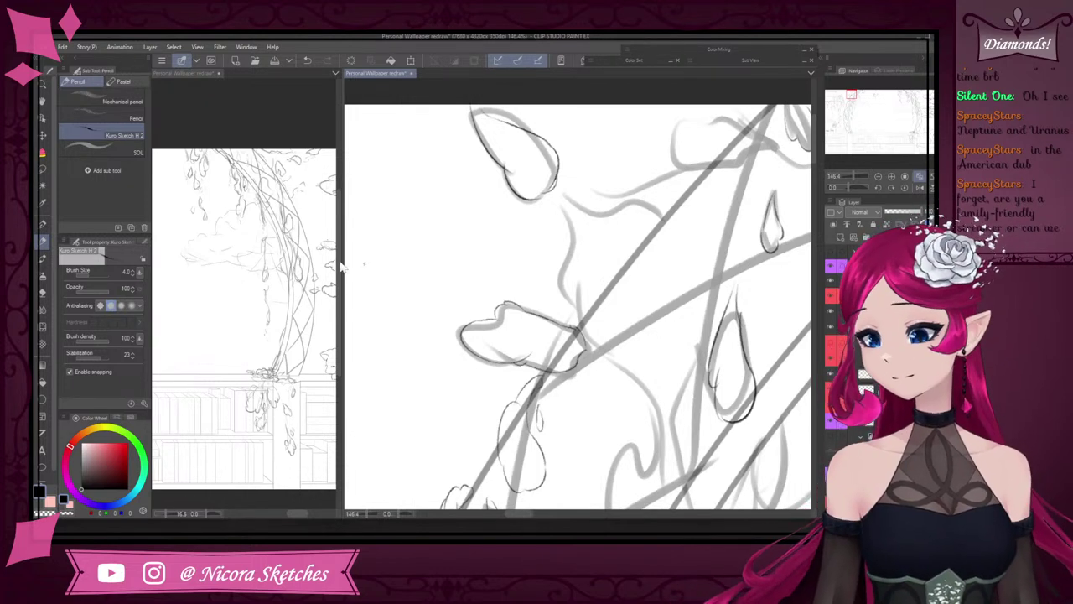
# - Lasso the horizontal lobed leaf, try rotating it to about -44.6 degrees, then cancel the transformation and clear the selection
pyautogui.press('m')
pyautogui.moveTo(575, 302)
pyautogui.mouseDown()
pyautogui.moveTo(558, 292)
pyautogui.moveTo(438, 343)
pyautogui.moveTo(511, 370)
pyautogui.moveTo(591, 377)
pyautogui.mouseUp()
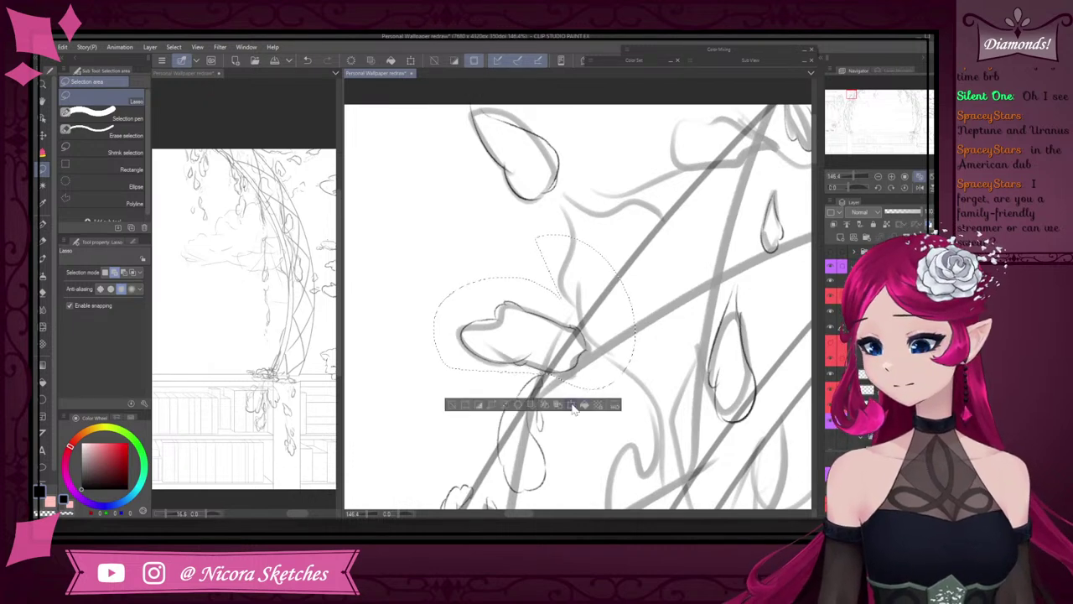
pyautogui.click(584, 405)
pyautogui.moveTo(636, 331)
pyautogui.mouseDown()
pyautogui.moveTo(620, 268)
pyautogui.moveTo(658, 263)
pyautogui.mouseUp()
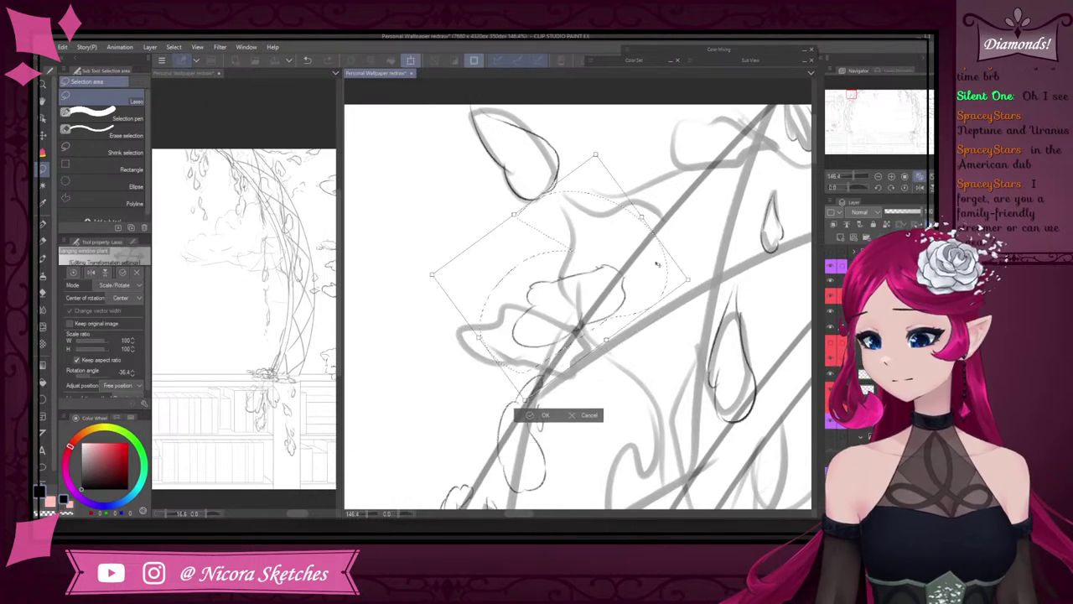
pyautogui.moveTo(707, 313); pyautogui.dragTo(655, 290)
pyautogui.scroll(-5, 712, 267)
pyautogui.scroll(3, 712, 266)
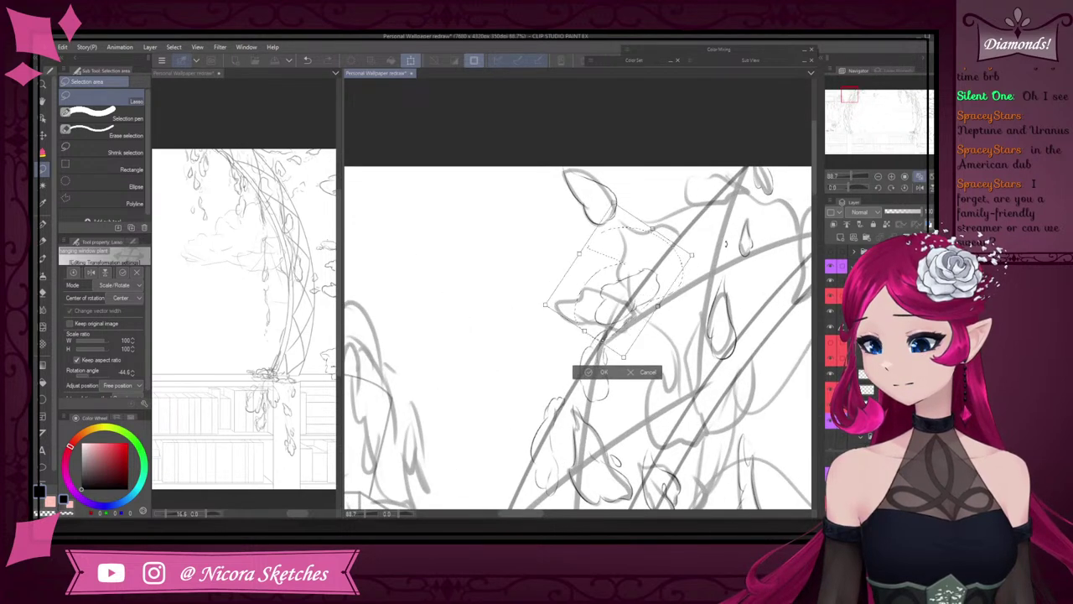
pyautogui.click(646, 373)
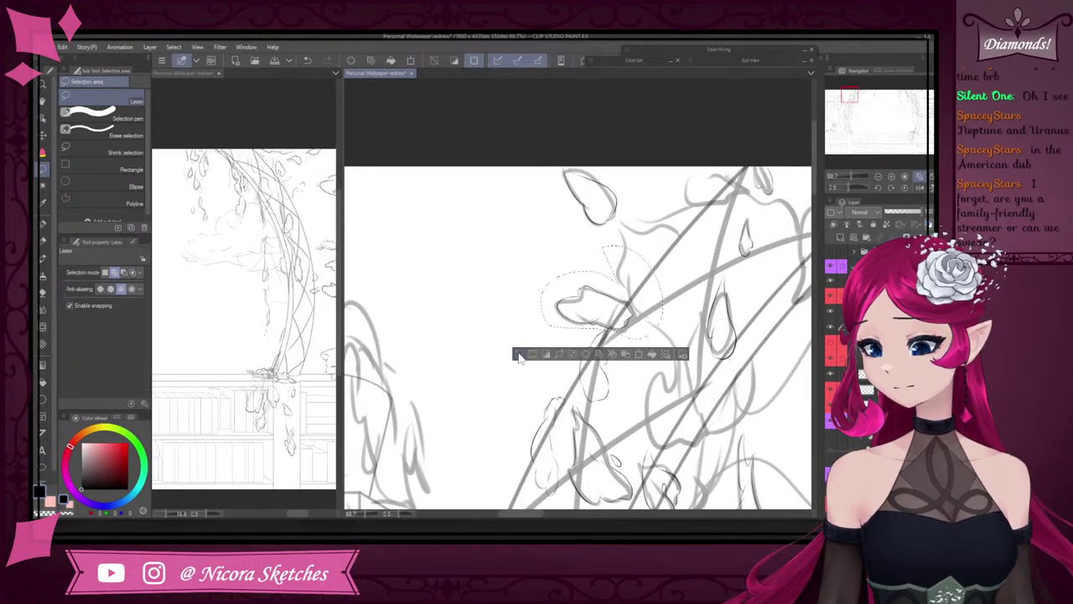
pyautogui.click(518, 354)
# - Try a Liquify push beside the base of the horizontal lobed leaf and undo it
pyautogui.click(46, 356)
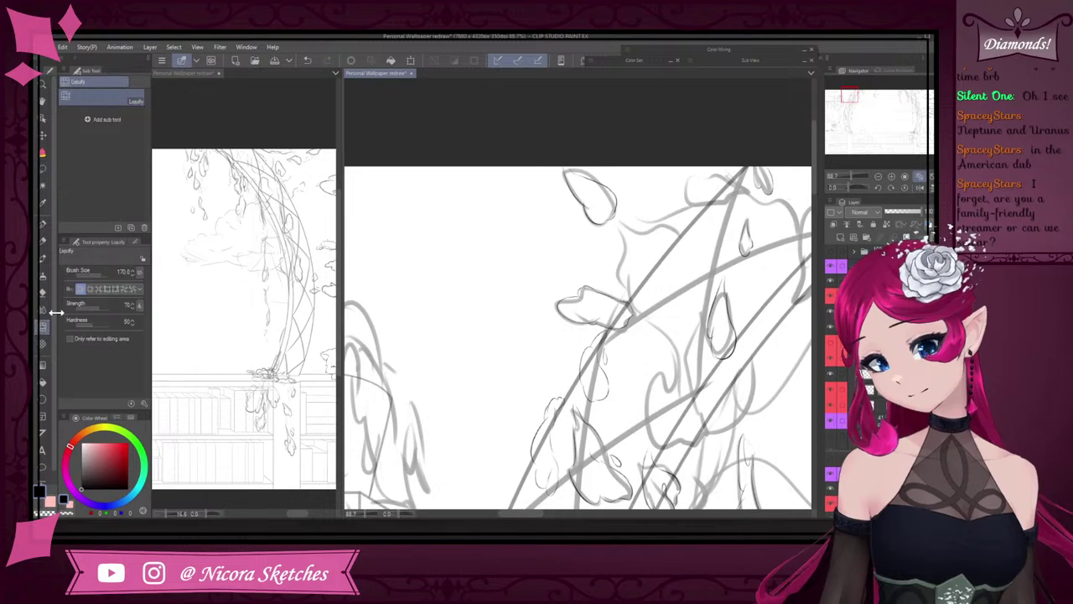
pyautogui.moveTo(648, 294); pyautogui.dragTo(648, 280)
pyautogui.hotkey('ctrl', 'z')
# - Draw the outline of a new leaf with a pointed top and rounded base across the arch's upper diagonal bars
pyautogui.click(44, 241)
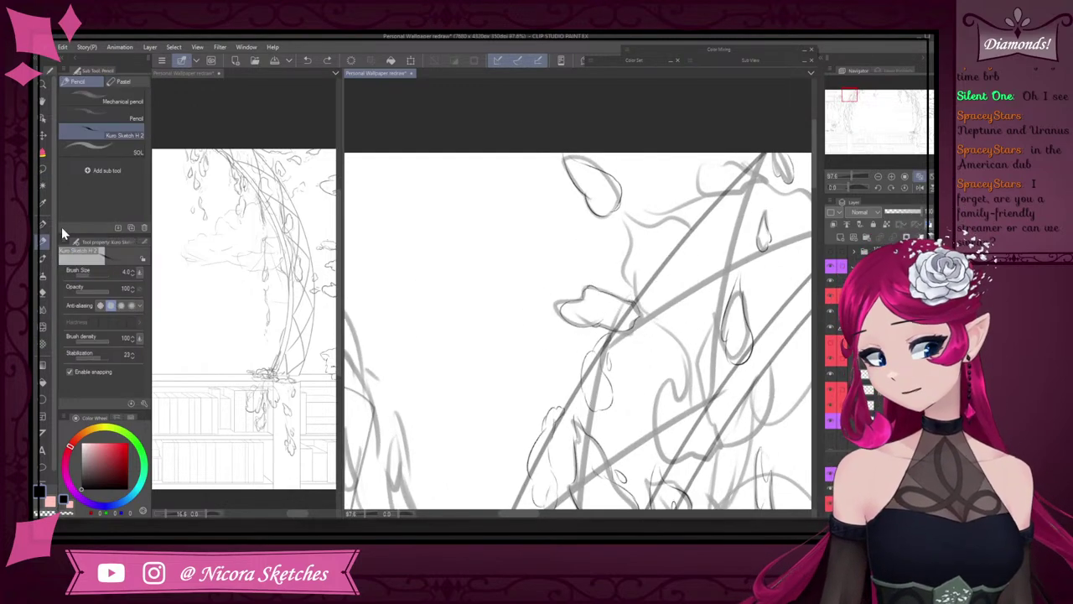
pyautogui.scroll(3, 671, 252)
pyautogui.scroll(-10, 645, 298)
pyautogui.scroll(7, 718, 262)
pyautogui.scroll(3, 718, 258)
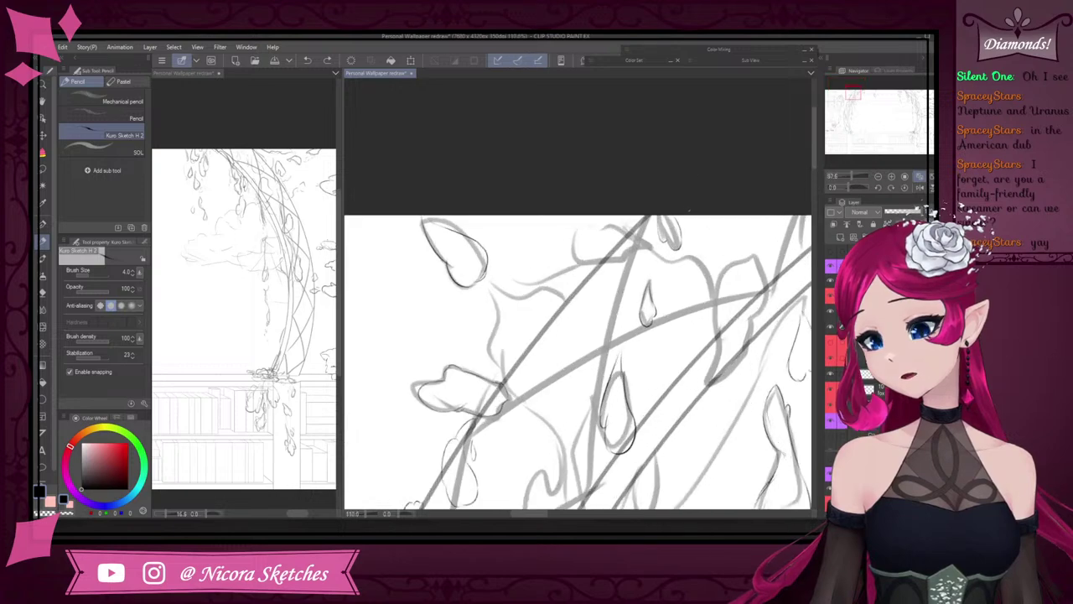
pyautogui.scroll(-10, 718, 231)
pyautogui.scroll(10, 711, 249)
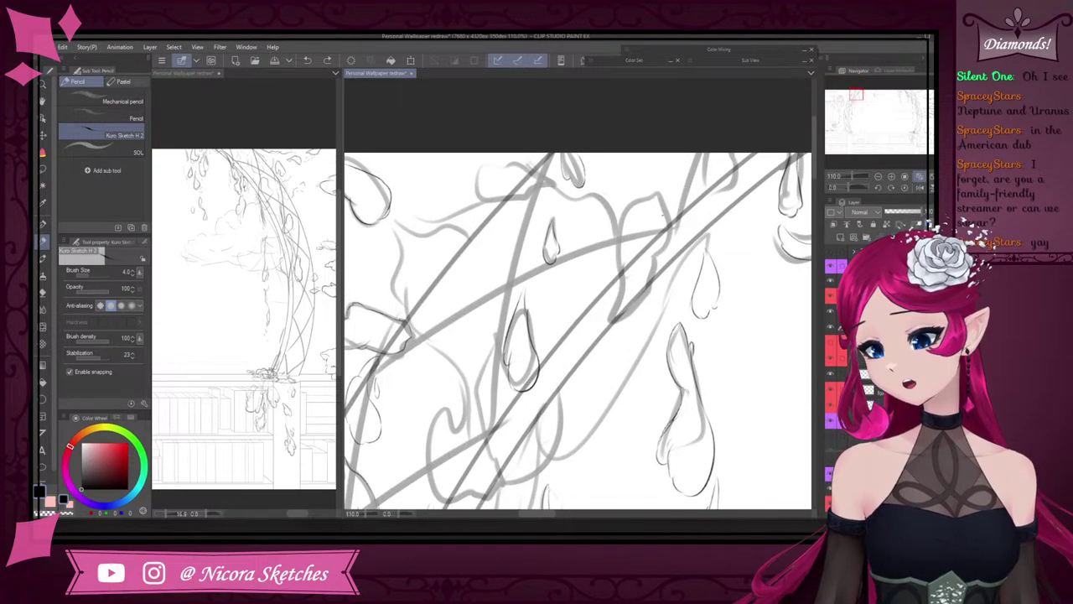
pyautogui.moveTo(671, 193)
pyautogui.mouseDown()
pyautogui.moveTo(647, 329)
pyautogui.moveTo(611, 331)
pyautogui.moveTo(600, 276)
pyautogui.moveTo(658, 192)
pyautogui.mouseUp()
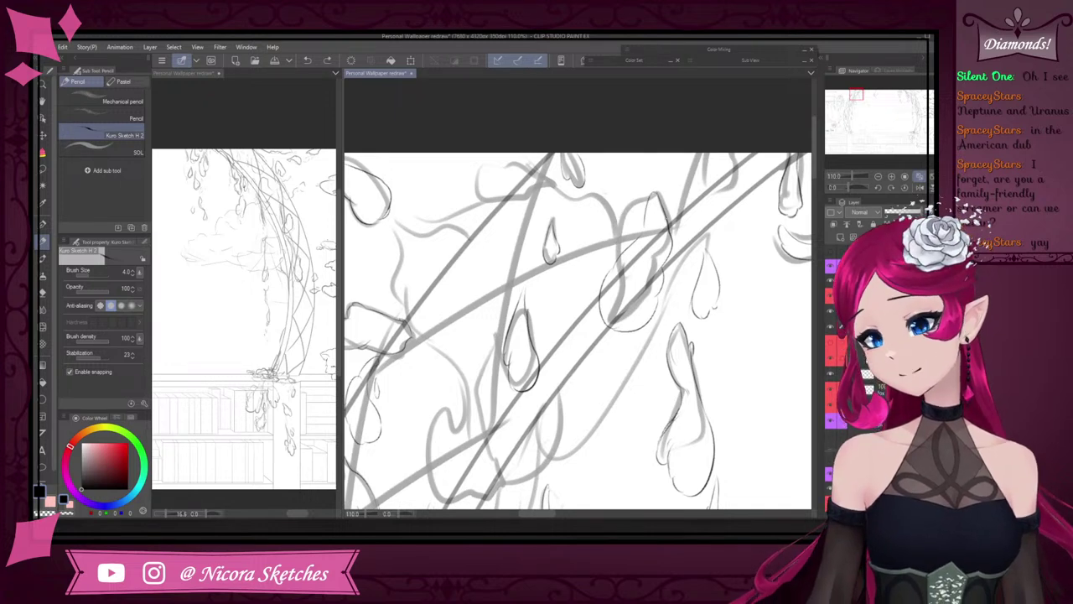
# - Try erasing and redrawing the left side and rounded base of the leaf across the arch's upper diagonal bars
pyautogui.scroll(3, 609, 284)
pyautogui.press('e')
pyautogui.moveTo(626, 229)
pyautogui.mouseDown()
pyautogui.moveTo(575, 290)
pyautogui.moveTo(641, 218)
pyautogui.mouseUp()
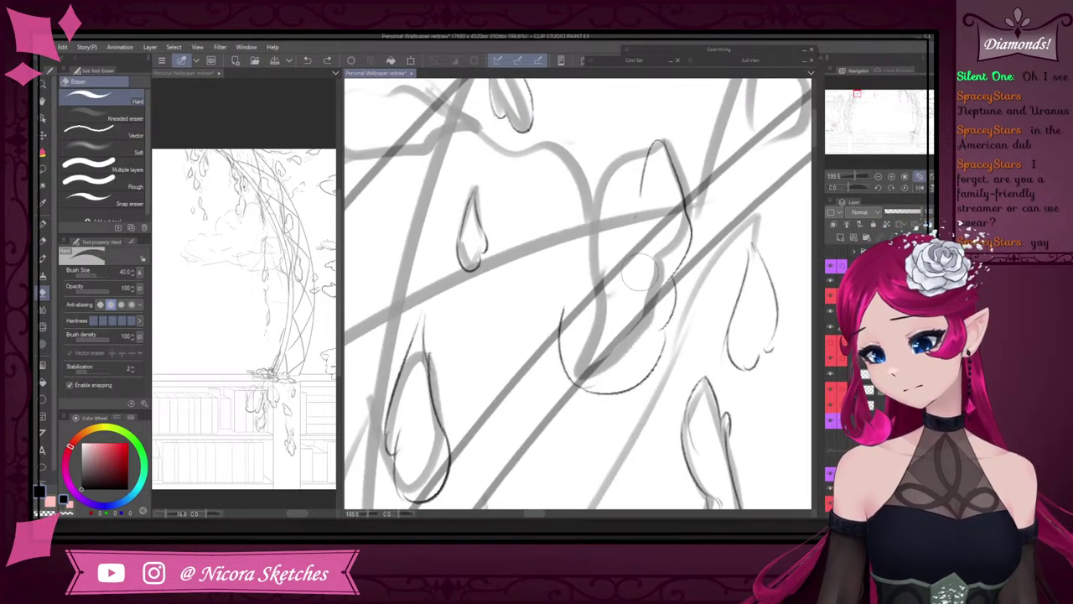
pyautogui.click(44, 241)
pyautogui.moveTo(561, 313); pyautogui.dragTo(642, 248)
pyautogui.hotkey('ctrl', 'z')
pyautogui.moveTo(553, 352)
pyautogui.mouseDown()
pyautogui.moveTo(564, 281)
pyautogui.moveTo(694, 181)
pyautogui.moveTo(666, 159)
pyautogui.moveTo(638, 262)
pyautogui.moveTo(579, 315)
pyautogui.moveTo(557, 398)
pyautogui.moveTo(618, 354)
pyautogui.mouseUp()
# - Erase the whole outline of the pointed, round-based leaf across the arch's upper diagonal bars
pyautogui.scroll(-1, 638, 253)
pyautogui.press('e')
pyautogui.moveTo(644, 201); pyautogui.dragTo(659, 174)
pyautogui.moveTo(664, 285); pyautogui.dragTo(682, 233)
pyautogui.press('p')
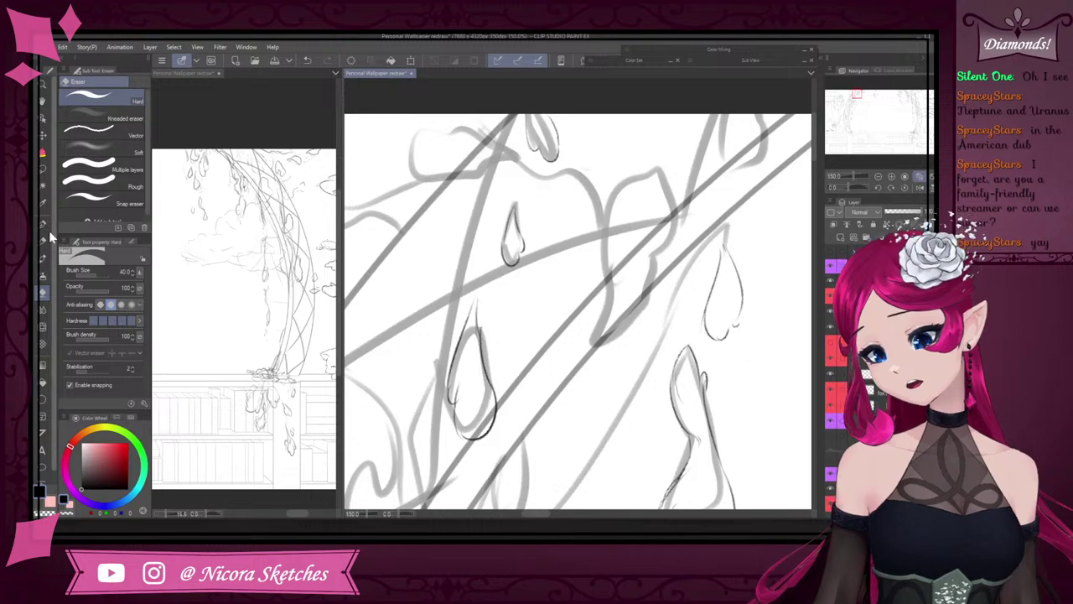
# - Draw a slim, pointed leaf on the hanging stem just above the lowest leaf of the vine inside the arch
pyautogui.hotkey('ctrl', '-')
pyautogui.scroll(2, 718, 228)
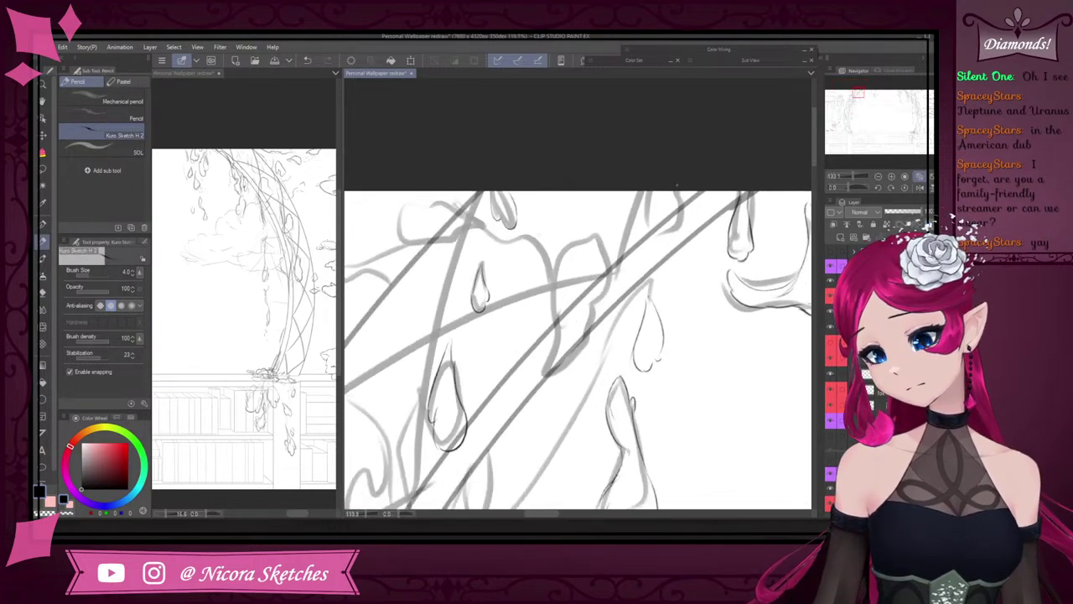
pyautogui.scroll(-4, 718, 229)
pyautogui.scroll(1, 718, 228)
pyautogui.scroll(4, 593, 362)
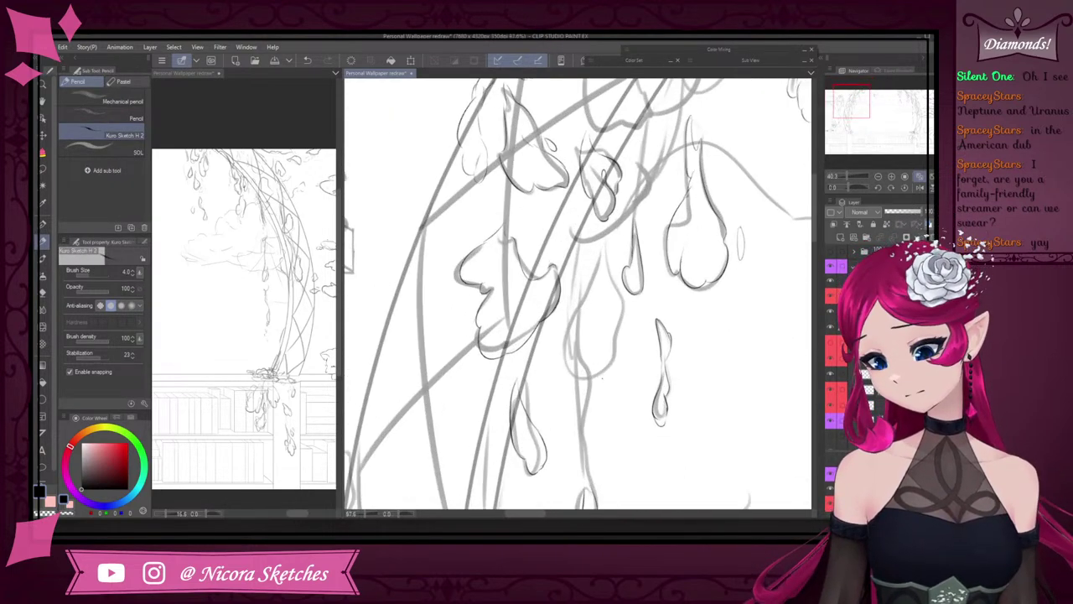
pyautogui.scroll(-3, 622, 380)
pyautogui.scroll(2, 622, 380)
pyautogui.scroll(2, 621, 379)
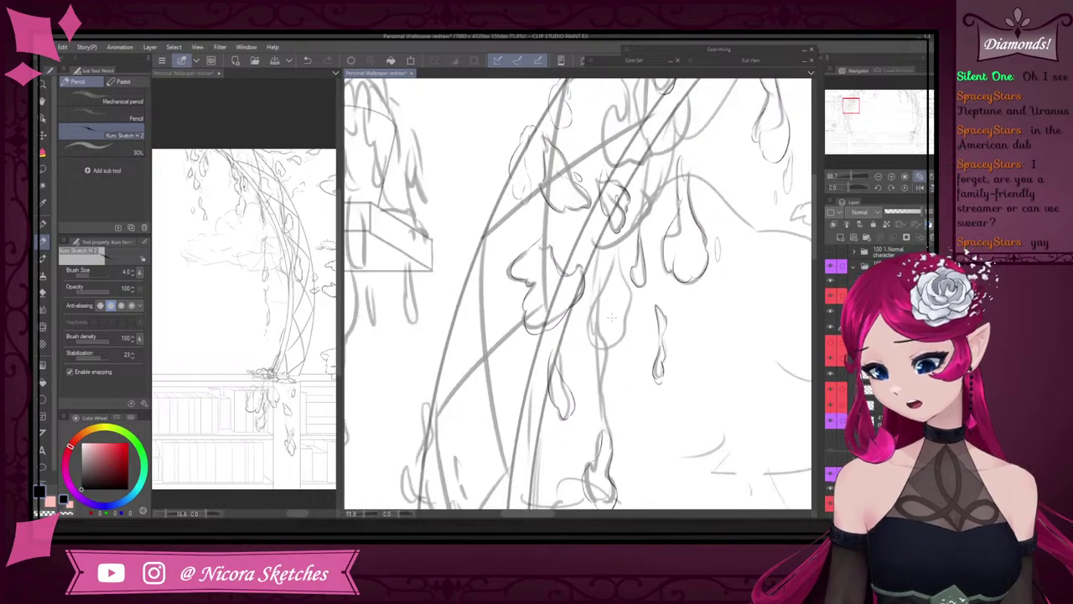
pyautogui.scroll(-2, 621, 380)
pyautogui.scroll(2, 622, 379)
pyautogui.scroll(3, 593, 389)
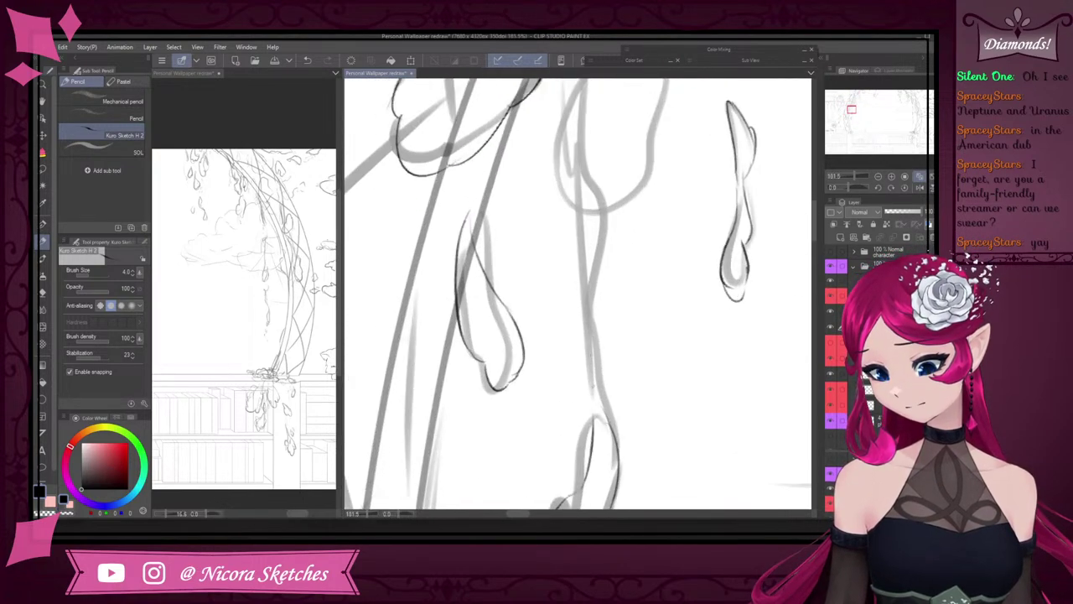
pyautogui.moveTo(587, 317); pyautogui.dragTo(592, 393)
pyautogui.moveTo(588, 317); pyautogui.dragTo(600, 391)
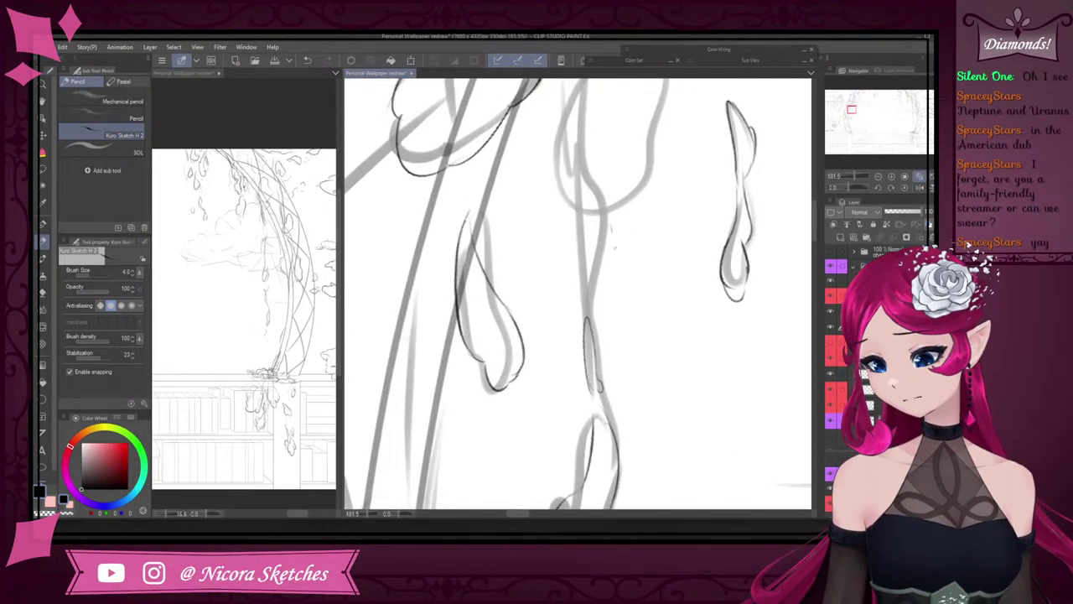
# - Draw a wider pointed leaf on the stem above the slim one, undoing the surplus strokes
pyautogui.moveTo(597, 188)
pyautogui.mouseDown()
pyautogui.moveTo(597, 261)
pyautogui.moveTo(580, 228)
pyautogui.moveTo(586, 182)
pyautogui.mouseUp()
pyautogui.moveTo(583, 243)
pyautogui.mouseDown()
pyautogui.moveTo(580, 174)
pyautogui.moveTo(596, 194)
pyautogui.moveTo(578, 163)
pyautogui.moveTo(588, 222)
pyautogui.mouseUp()
pyautogui.scroll(-3, 607, 264)
pyautogui.scroll(2, 589, 208)
pyautogui.hotkey('ctrl', 'z')
pyautogui.hotkey('ctrl', 'z')
pyautogui.hotkey('ctrl', 'z')
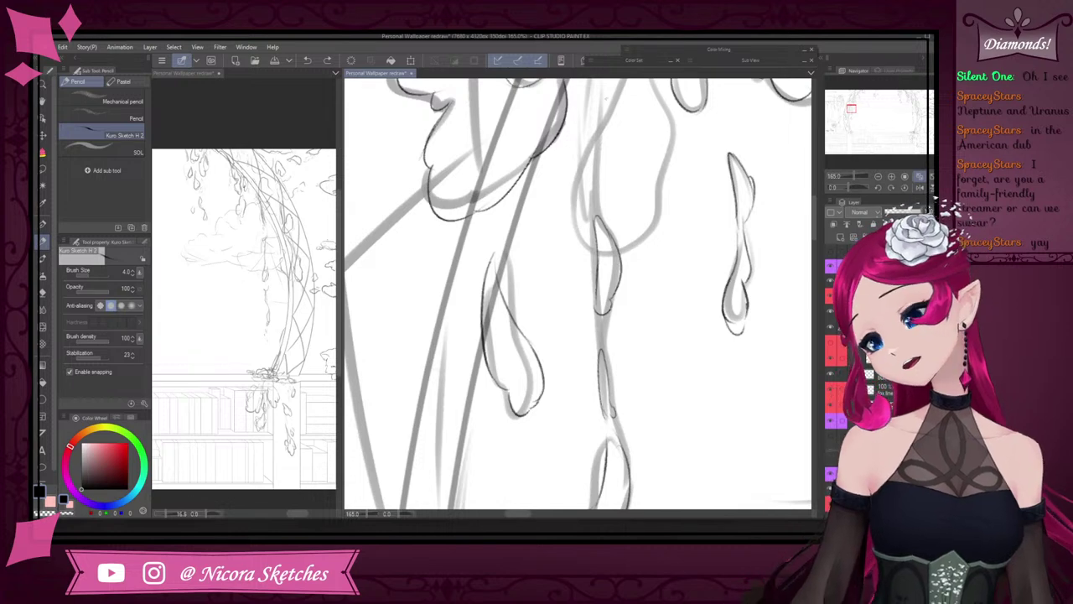
# - Outline the narrow left lobe and the scalloped right edge of the large leaf above the hanging stem
pyautogui.moveTo(580, 156)
pyautogui.mouseDown()
pyautogui.moveTo(573, 222)
pyautogui.moveTo(583, 228)
pyautogui.moveTo(581, 192)
pyautogui.mouseUp()
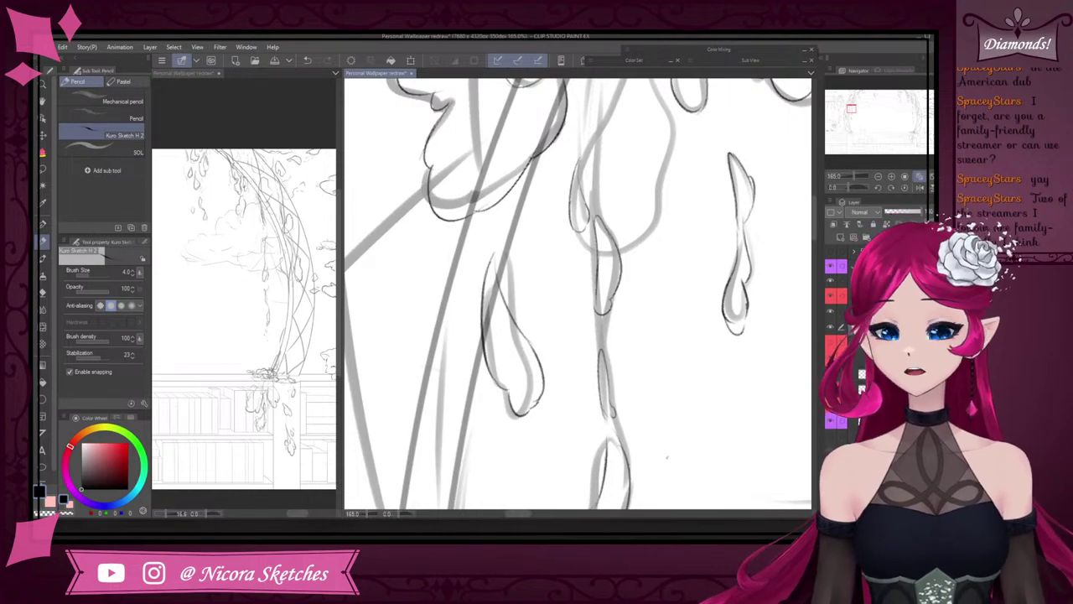
pyautogui.scroll(-4, 660, 314)
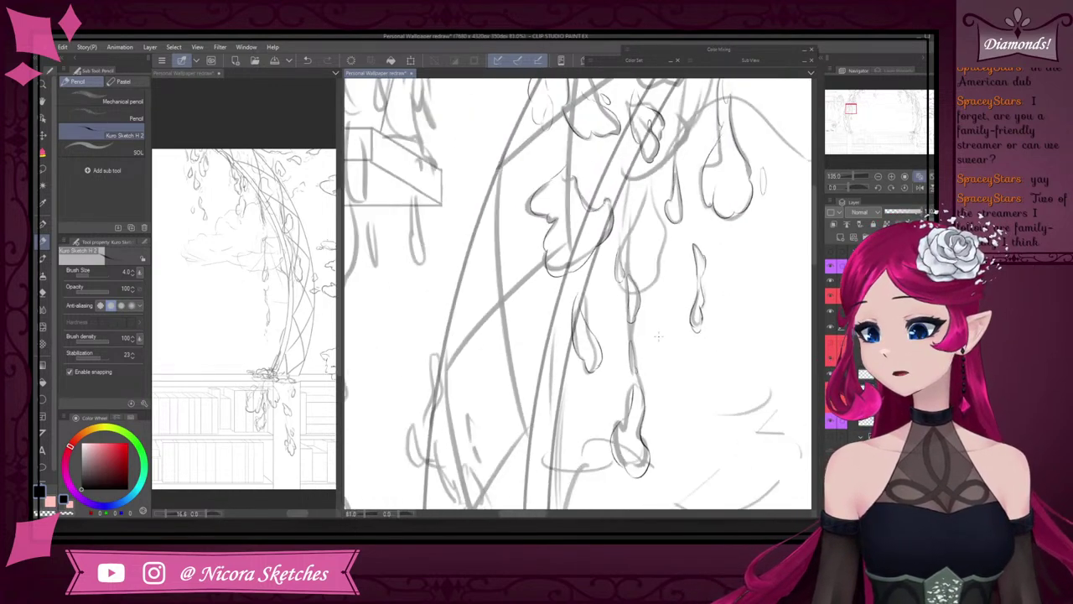
pyautogui.scroll(4, 663, 172)
pyautogui.moveTo(643, 176); pyautogui.dragTo(670, 258)
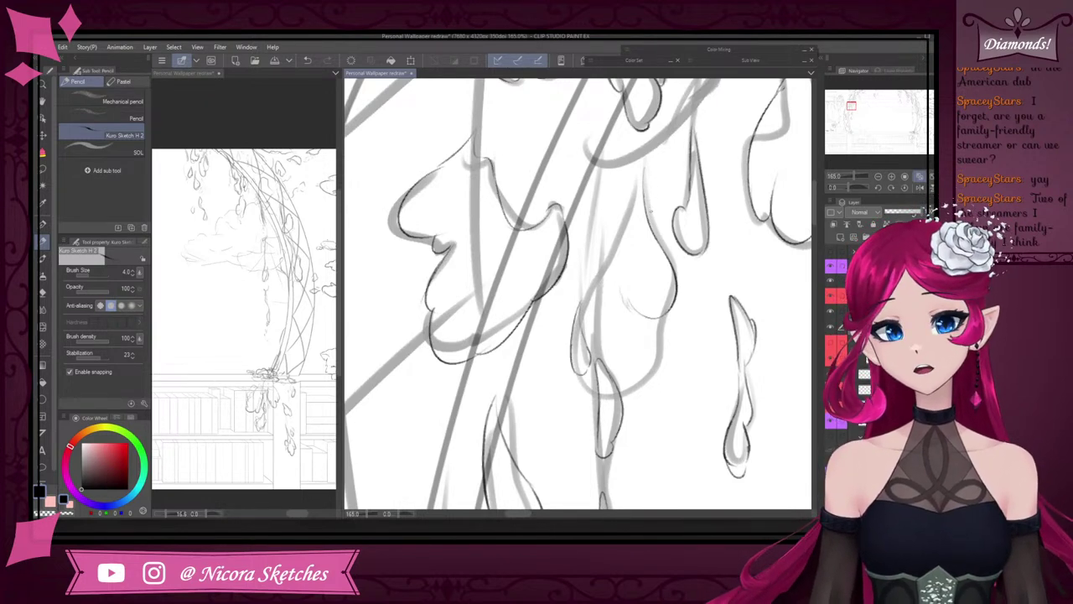
pyautogui.moveTo(660, 319); pyautogui.dragTo(640, 380)
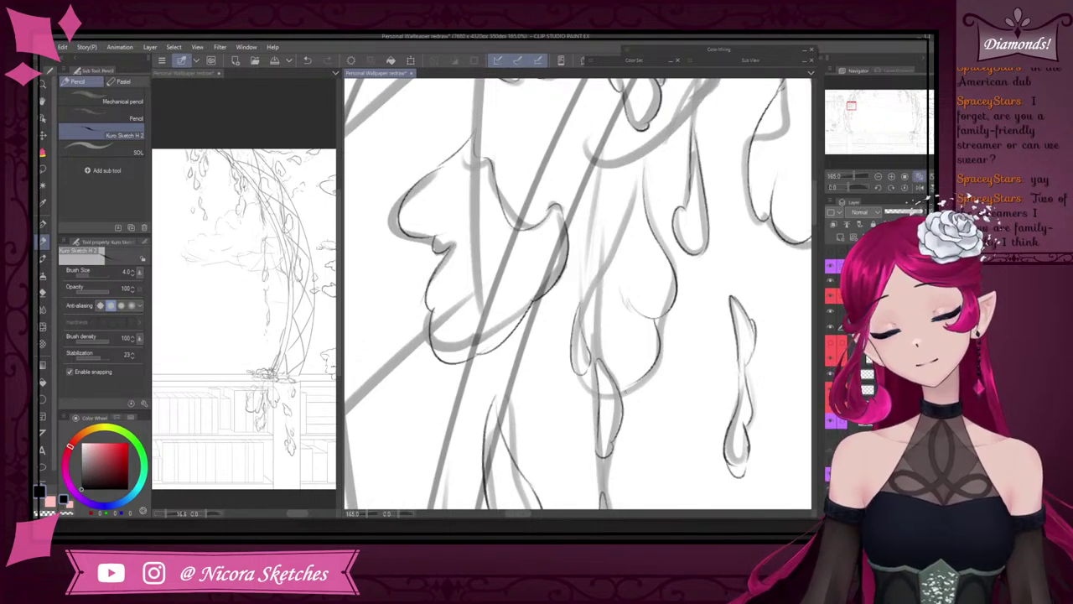
# - Close the large hanging leaf by drawing its left edge from the narrow lobe up to the pointed top
pyautogui.scroll(1, 637, 311)
pyautogui.scroll(1, 637, 311)
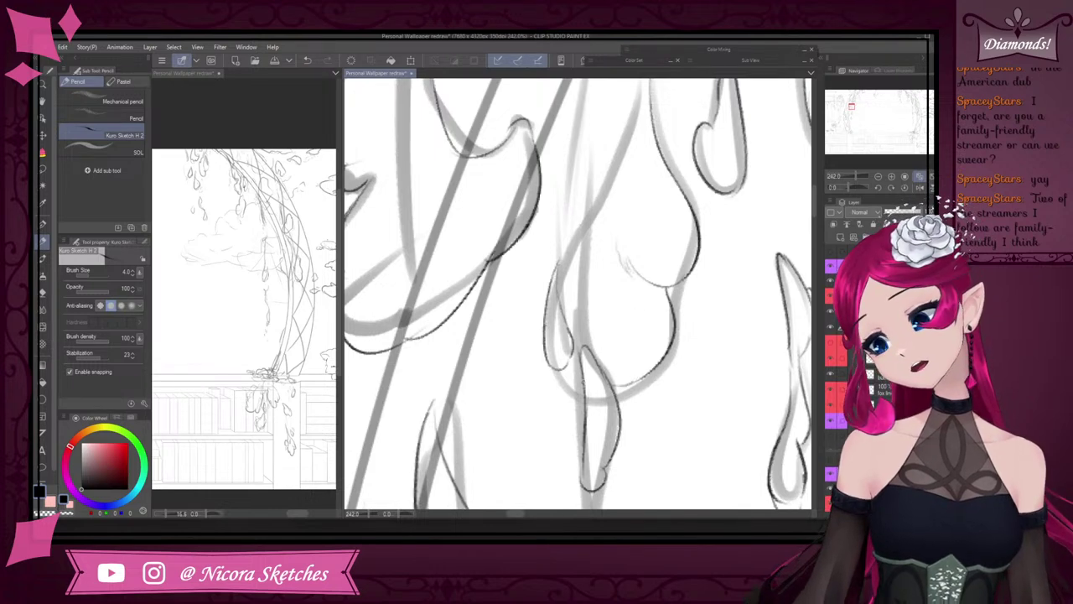
pyautogui.moveTo(545, 312)
pyautogui.mouseDown()
pyautogui.moveTo(579, 211)
pyautogui.moveTo(635, 150)
pyautogui.mouseUp()
pyautogui.scroll(-3, 688, 230)
pyautogui.scroll(2, 679, 179)
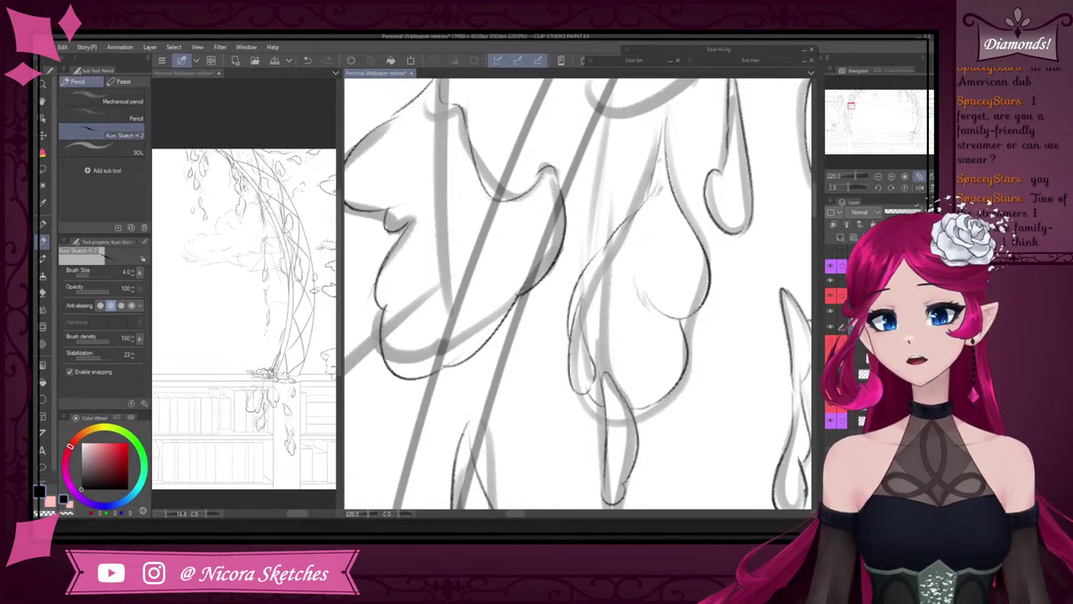
pyautogui.moveTo(647, 188); pyautogui.dragTo(664, 125)
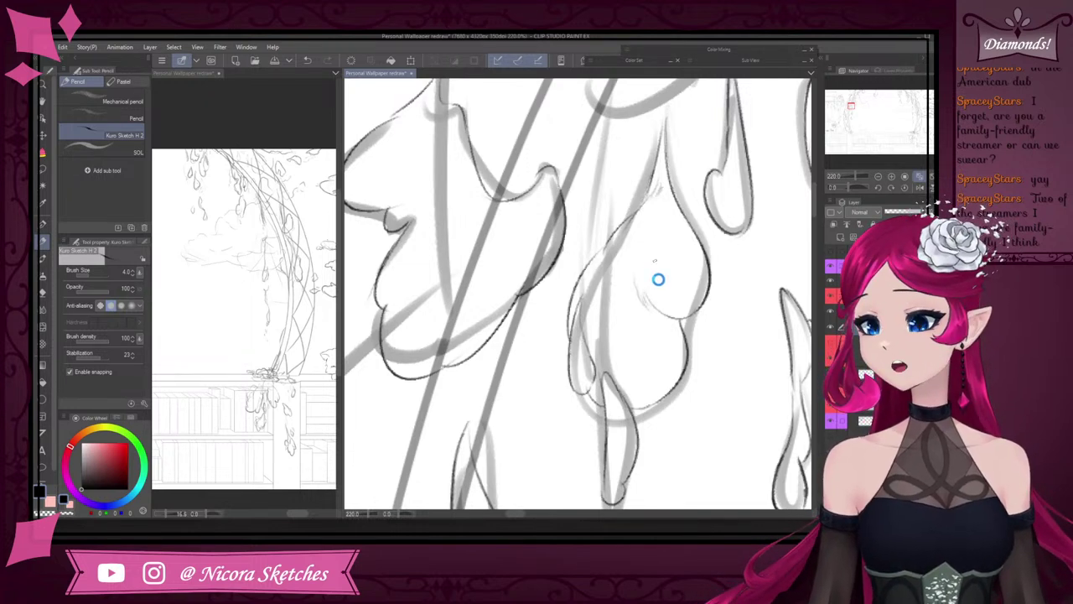
# - Draw a small drop-shaped leaf hanging below the arch's diagonal bars and refine its left side
pyautogui.scroll(-10, 681, 296)
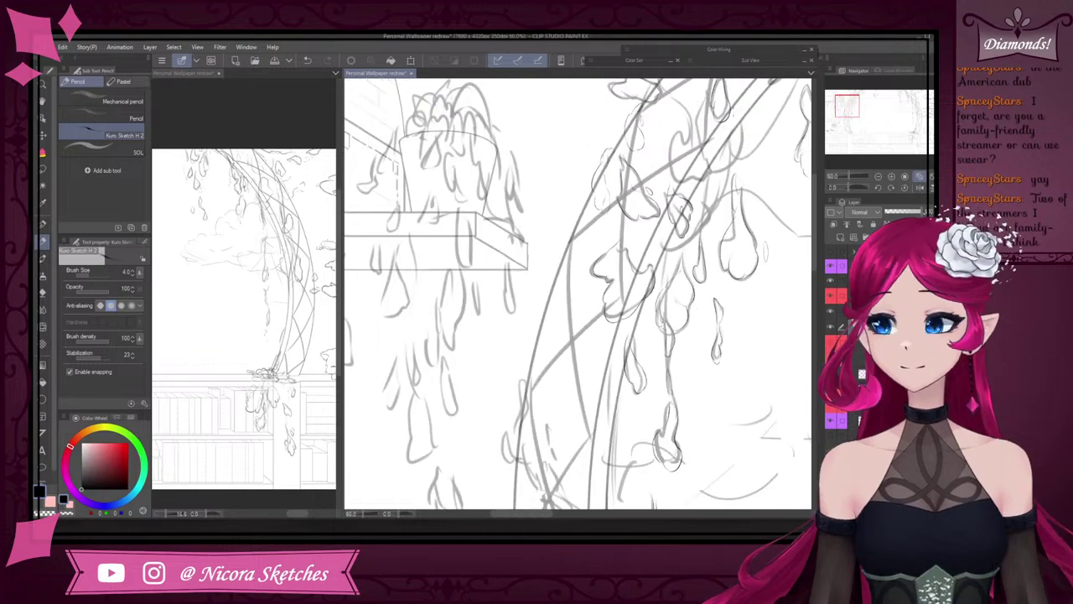
pyautogui.scroll(3, 578, 294)
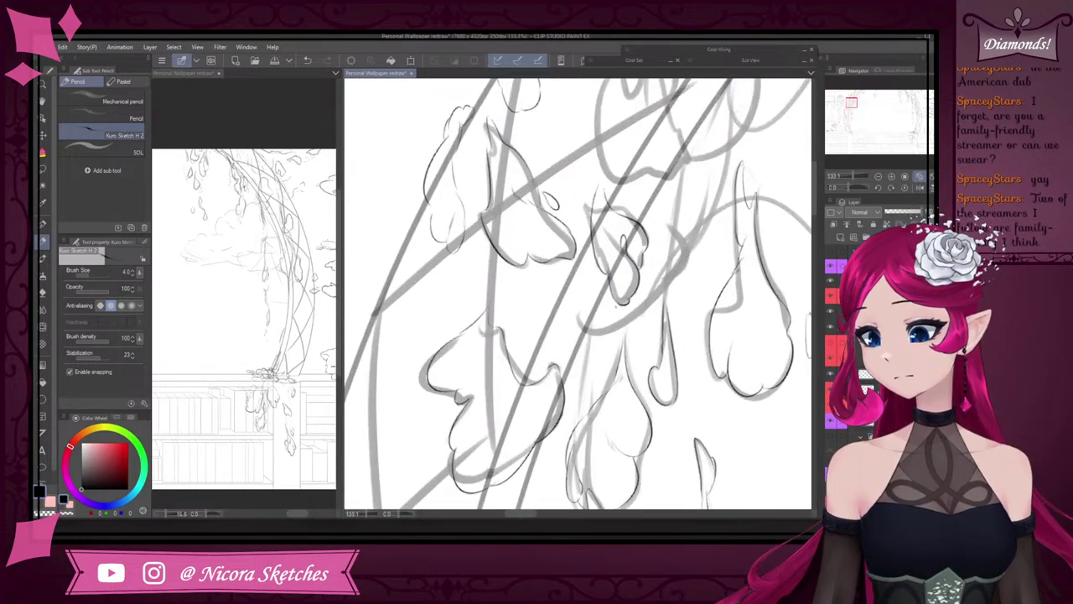
pyautogui.scroll(-5, 578, 294)
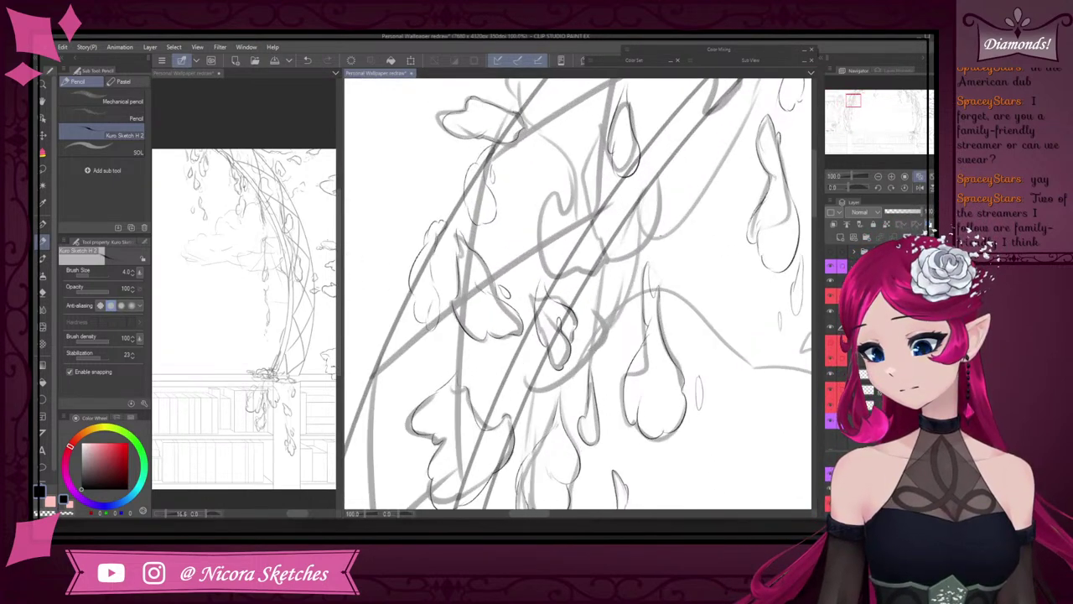
pyautogui.scroll(3, 578, 294)
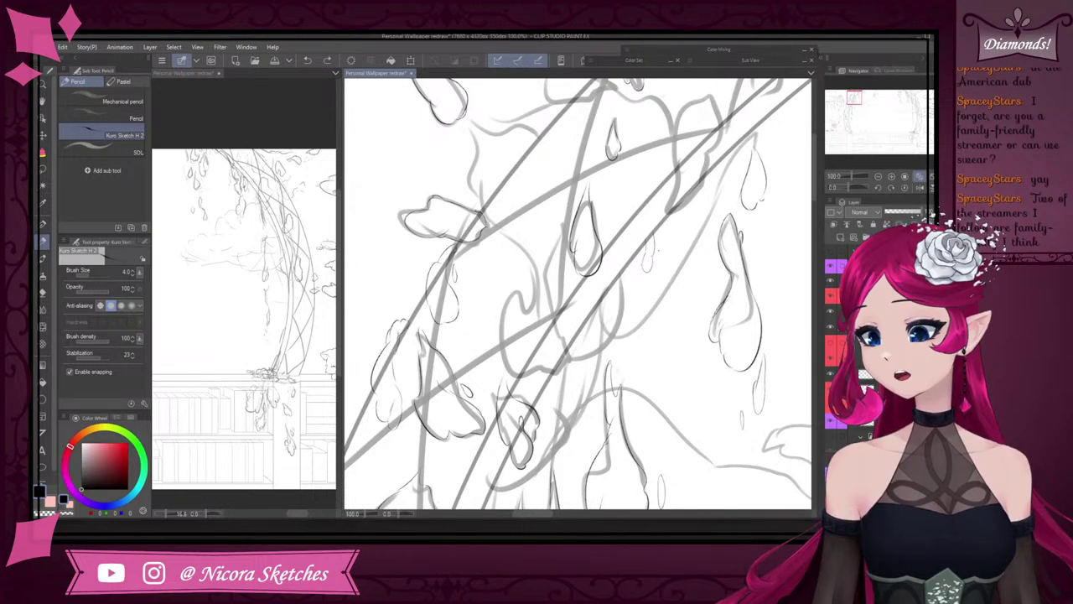
pyautogui.scroll(2, 664, 251)
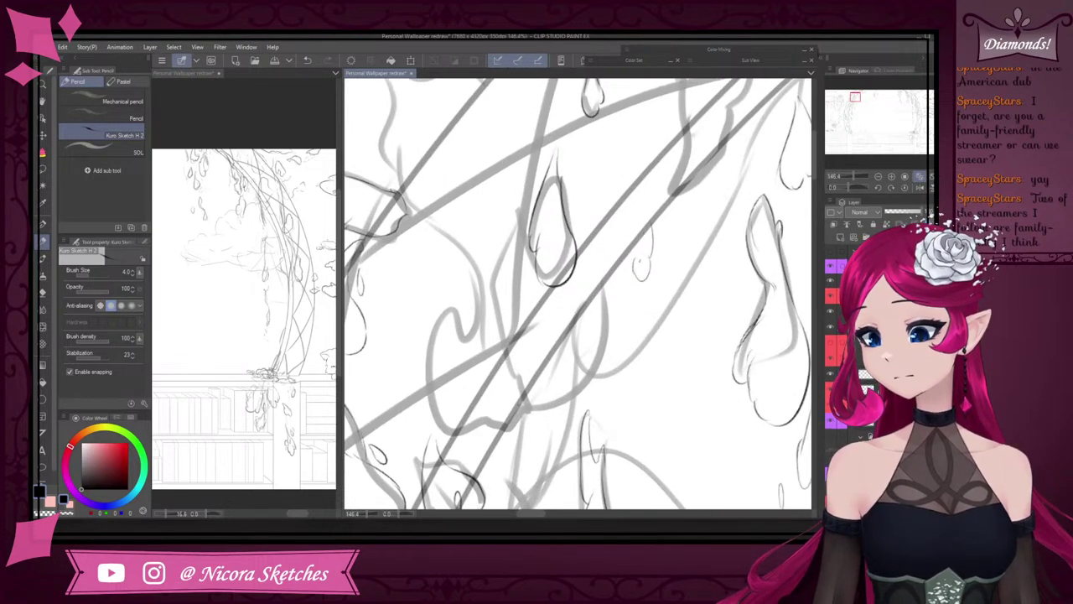
pyautogui.scroll(3, 645, 243)
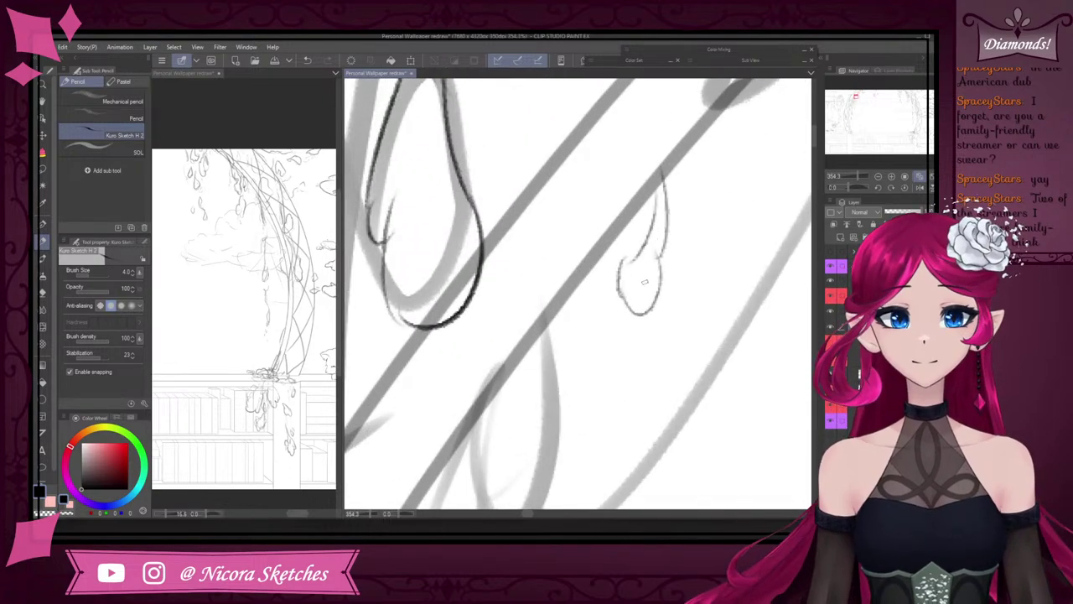
pyautogui.scroll(-2, 645, 281)
pyautogui.hotkey('ctrl', 'z')
pyautogui.scroll(2, 643, 252)
pyautogui.moveTo(631, 284); pyautogui.dragTo(661, 193)
pyautogui.hotkey('ctrl', 'z')
pyautogui.moveTo(632, 283); pyautogui.dragTo(658, 220)
pyautogui.scroll(-5, 655, 220)
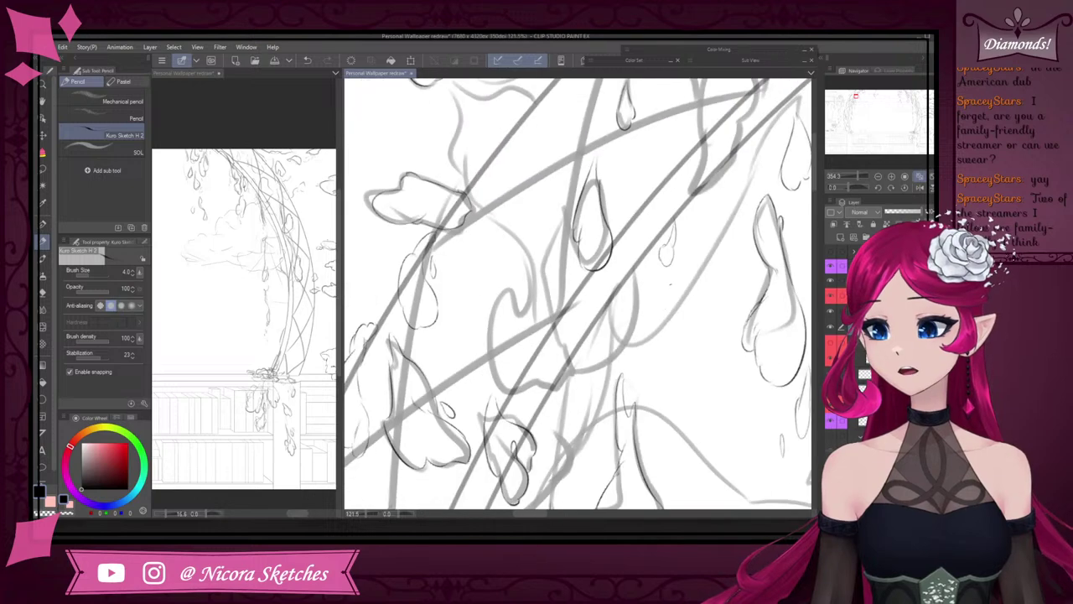
# - Draw a tiny bud just above the small drop-shaped leaf below the diagonal bars
pyautogui.scroll(2, 656, 220)
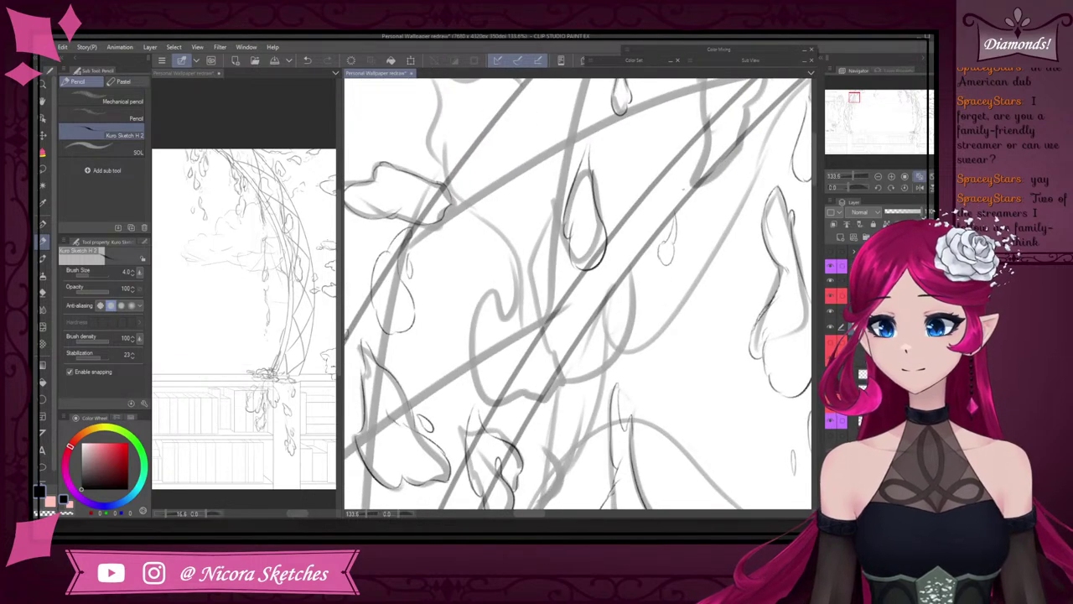
pyautogui.scroll(-3, 677, 191)
pyautogui.scroll(2, 677, 191)
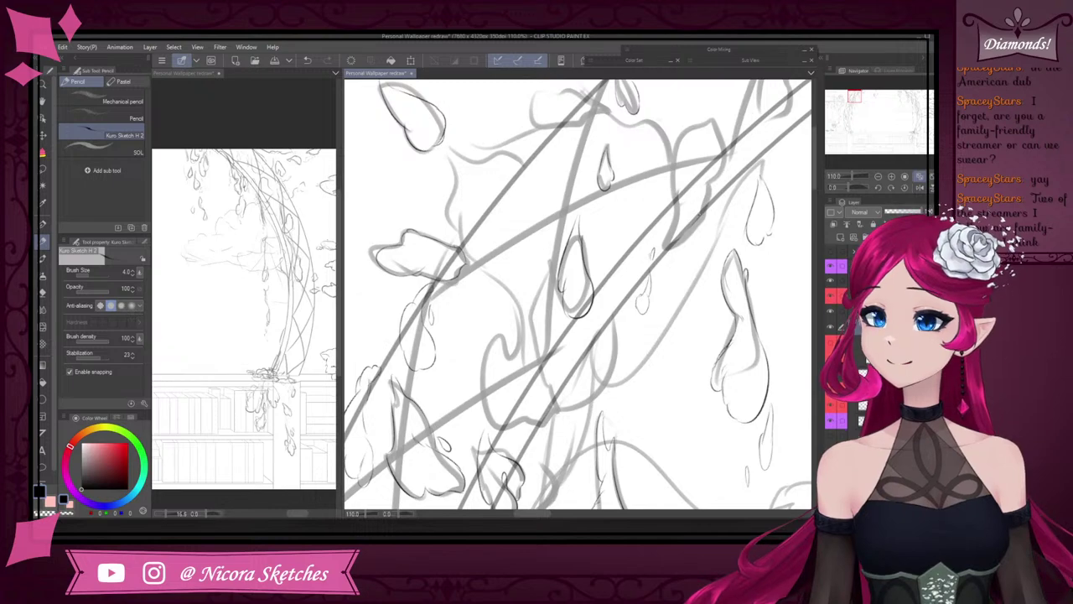
pyautogui.scroll(-3, 577, 293)
pyautogui.scroll(3, 578, 293)
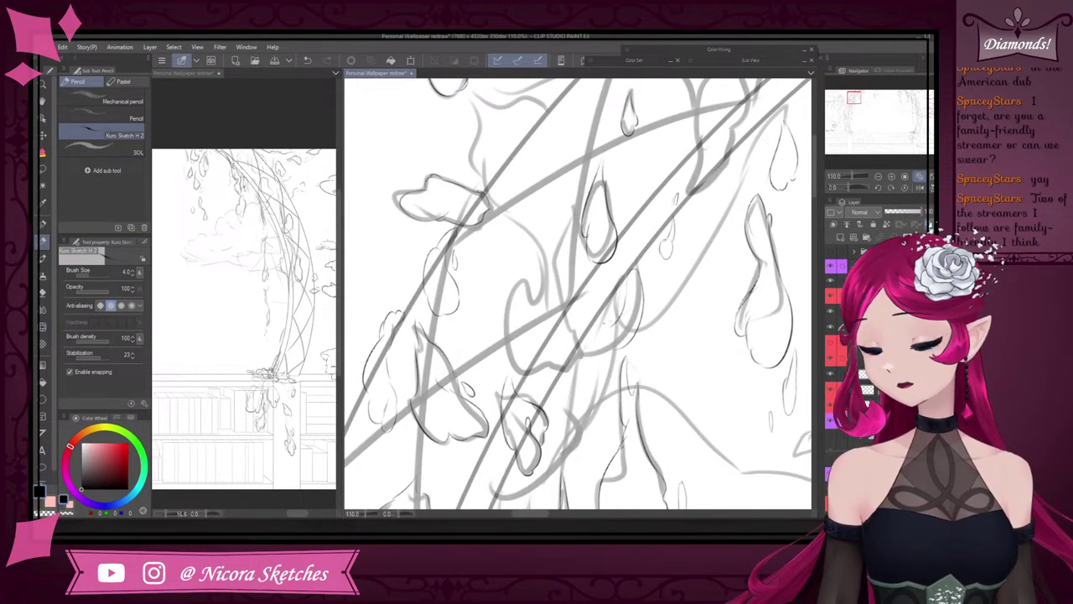
# - Examine the inked leaves along the arch's left side against the rough vine sketch
pyautogui.scroll(-3, 578, 294)
pyautogui.scroll(-1, 653, 273)
pyautogui.scroll(4, 653, 281)
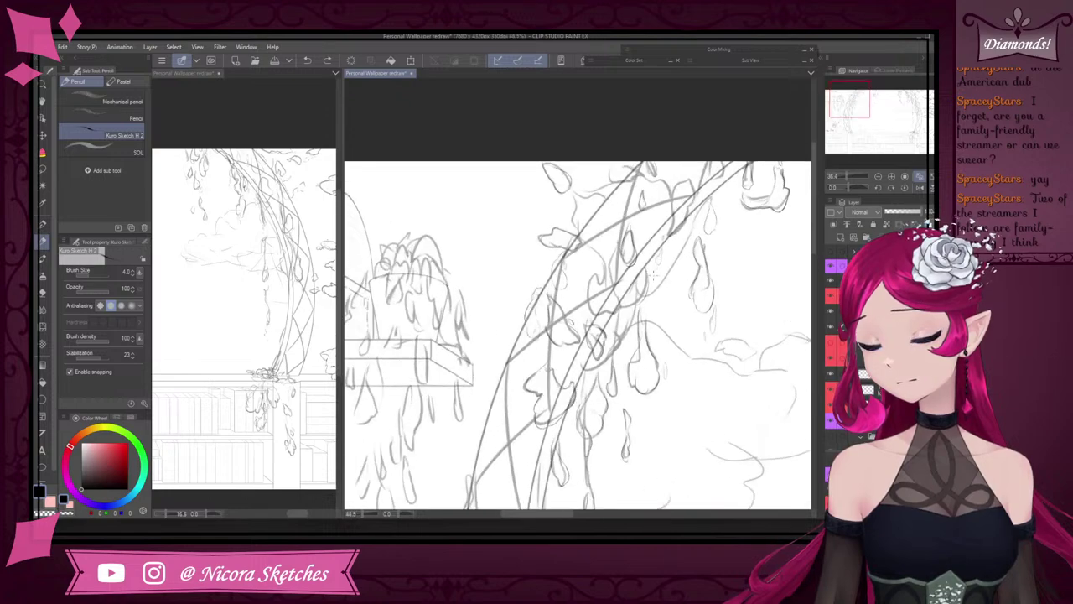
pyautogui.scroll(-4, 641, 304)
pyautogui.scroll(3, 630, 322)
pyautogui.scroll(-3, 627, 312)
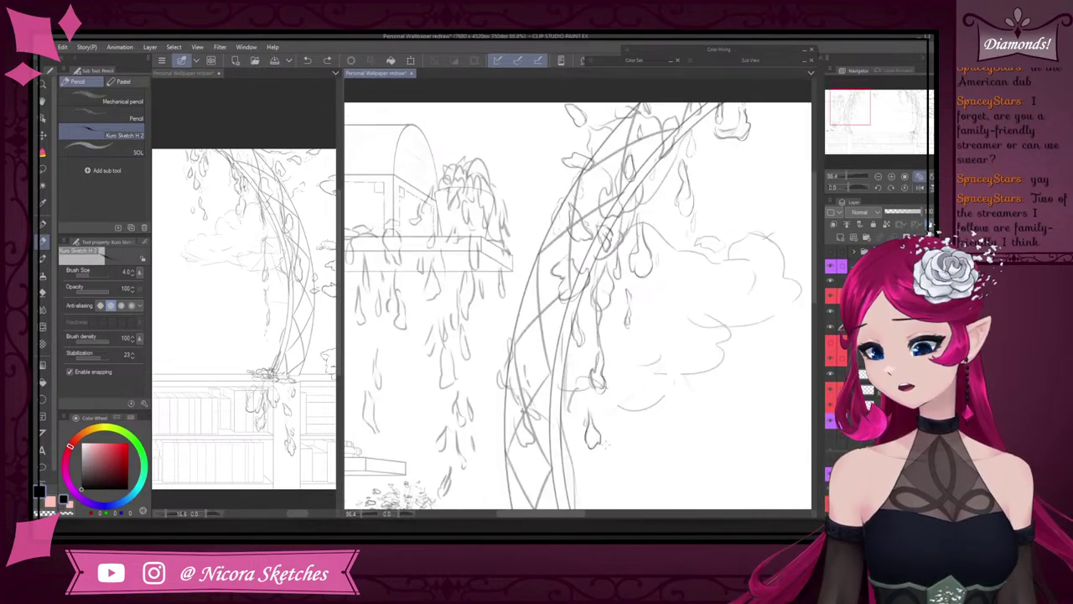
pyautogui.scroll(3, 595, 431)
pyautogui.scroll(-4, 641, 361)
pyautogui.scroll(4, 563, 279)
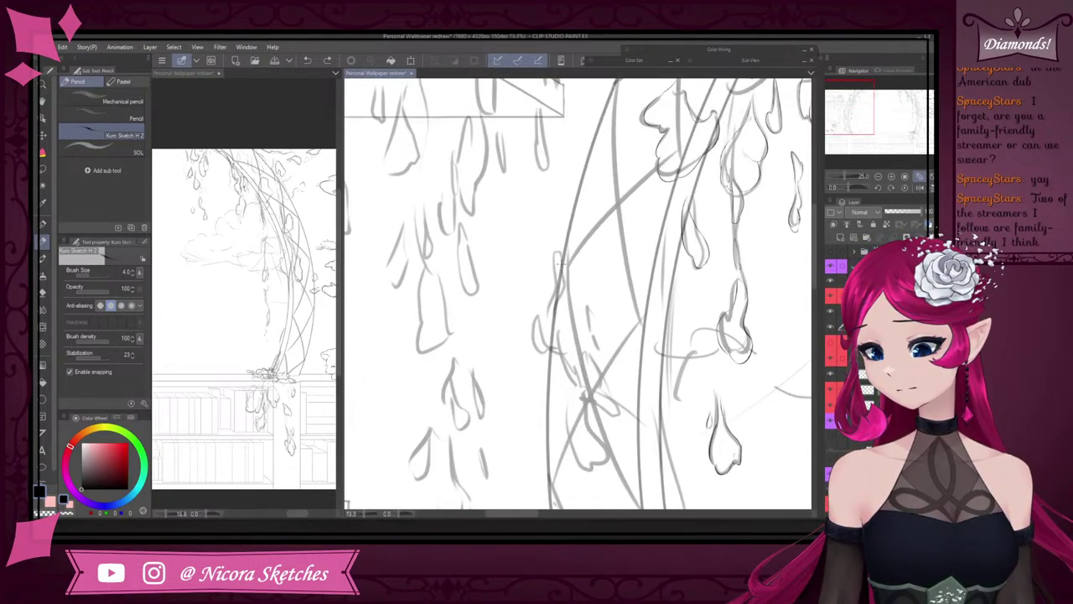
pyautogui.moveTo(568, 280)
pyautogui.mouseDown()
pyautogui.moveTo(568, 298)
pyautogui.moveTo(551, 296)
pyautogui.moveTo(556, 285)
pyautogui.mouseUp()
pyautogui.scroll(-4, 571, 251)
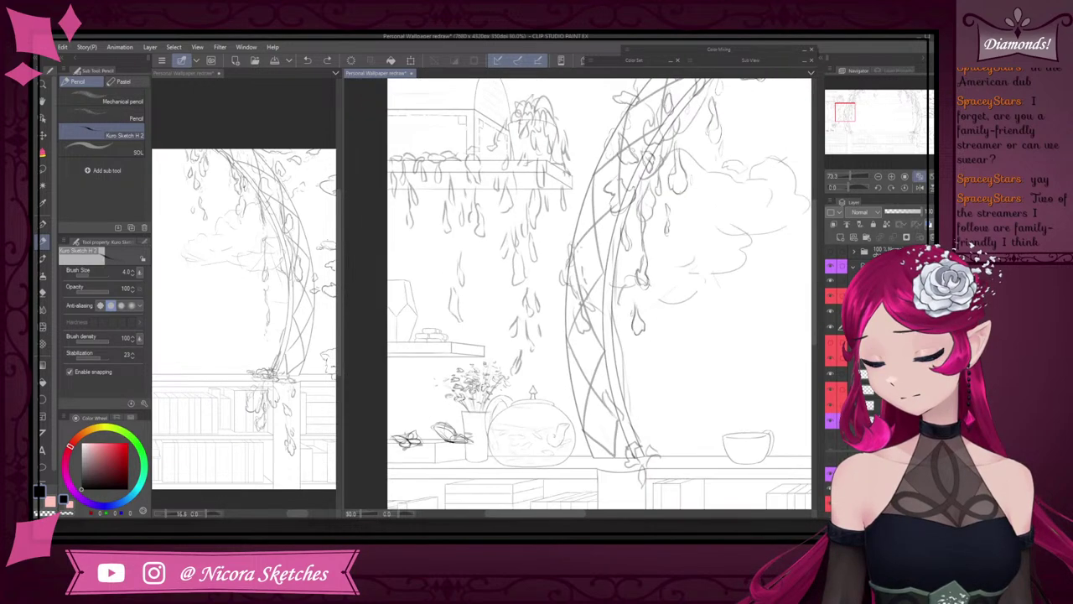
pyautogui.scroll(4, 572, 251)
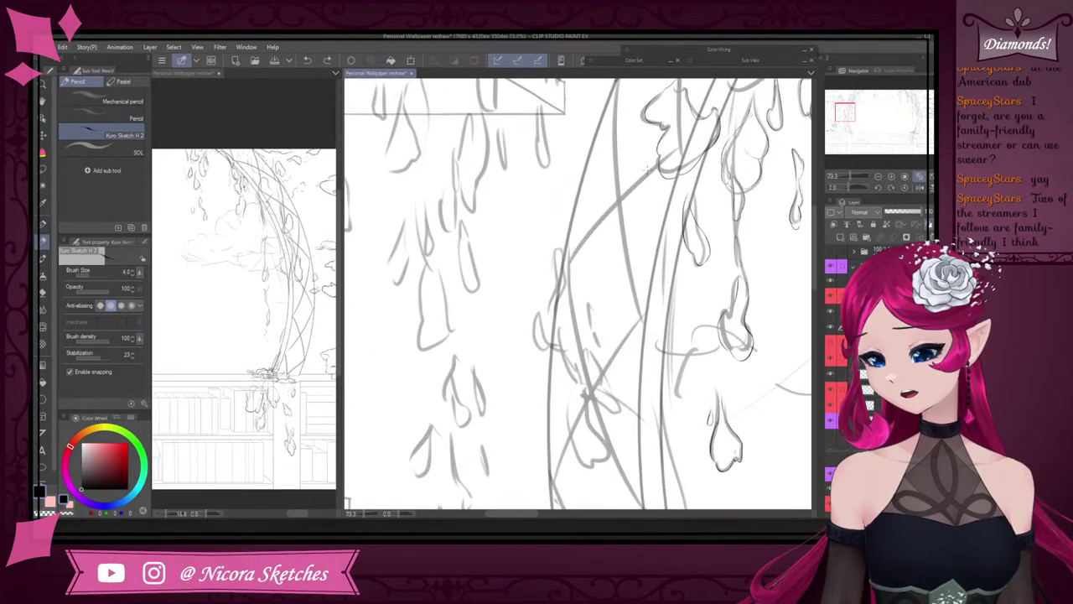
# - Review the leaf line art around the whole arch with the rough vine sketch hidden
pyautogui.scroll(-6, 680, 193)
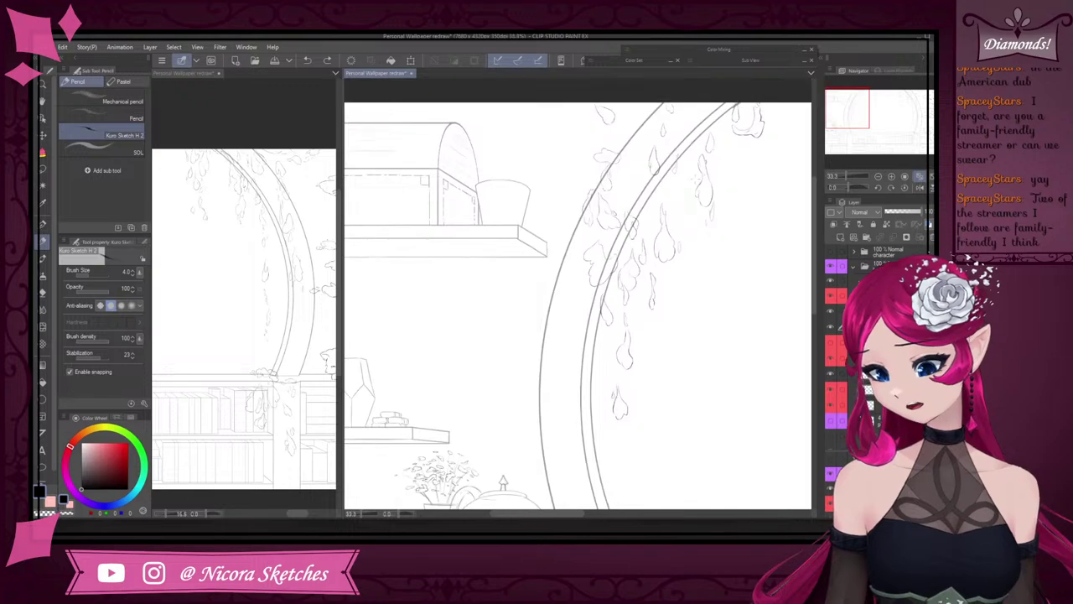
pyautogui.scroll(3, 679, 194)
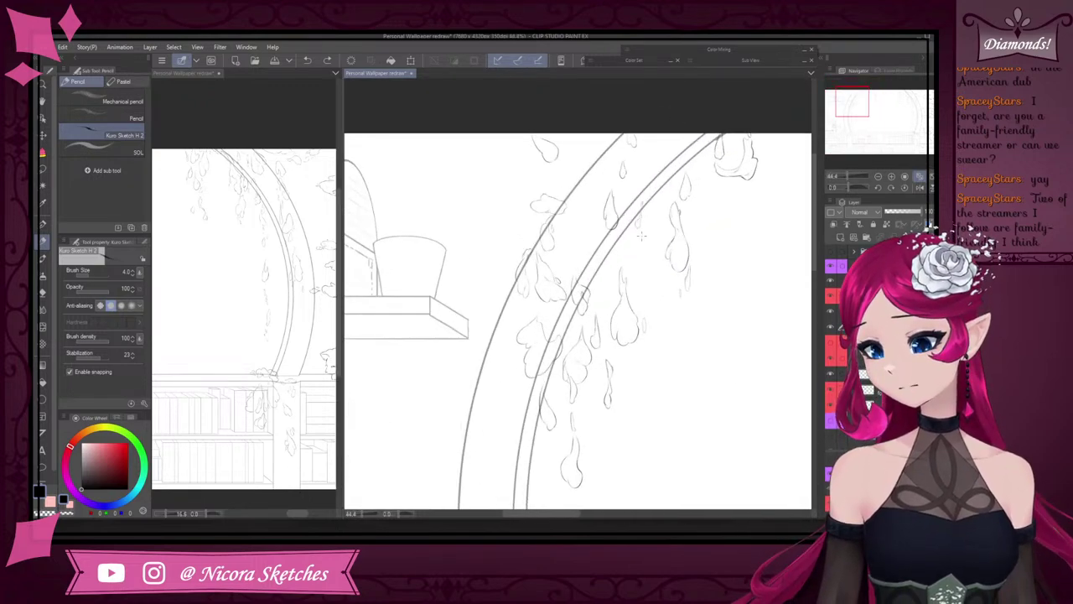
pyautogui.scroll(-5, 641, 235)
pyautogui.scroll(2, 499, 320)
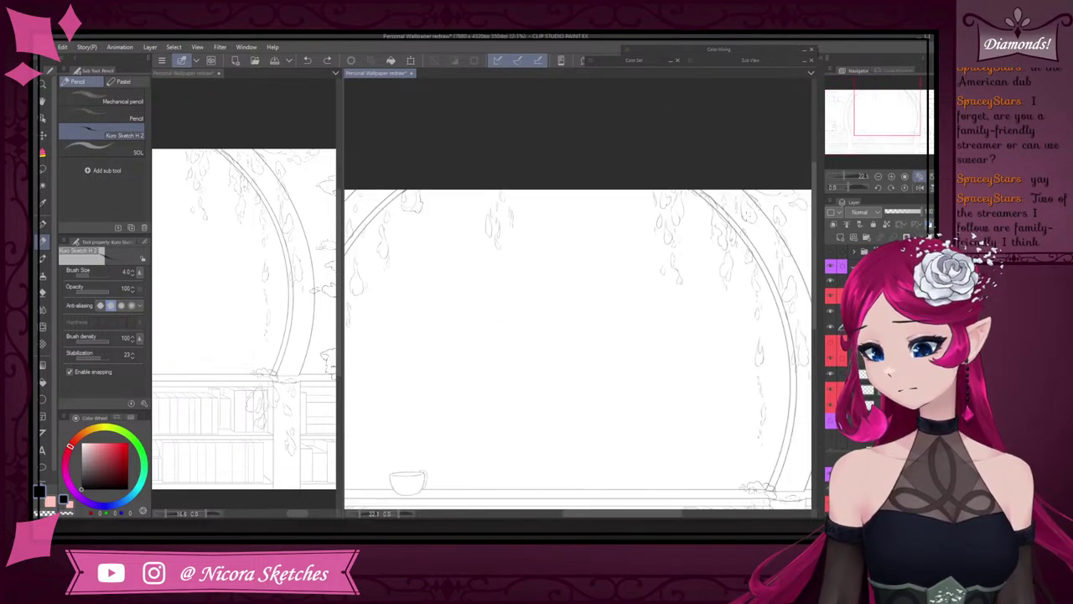
pyautogui.scroll(-3, 713, 212)
pyautogui.scroll(6, 587, 199)
pyautogui.scroll(-4, 632, 198)
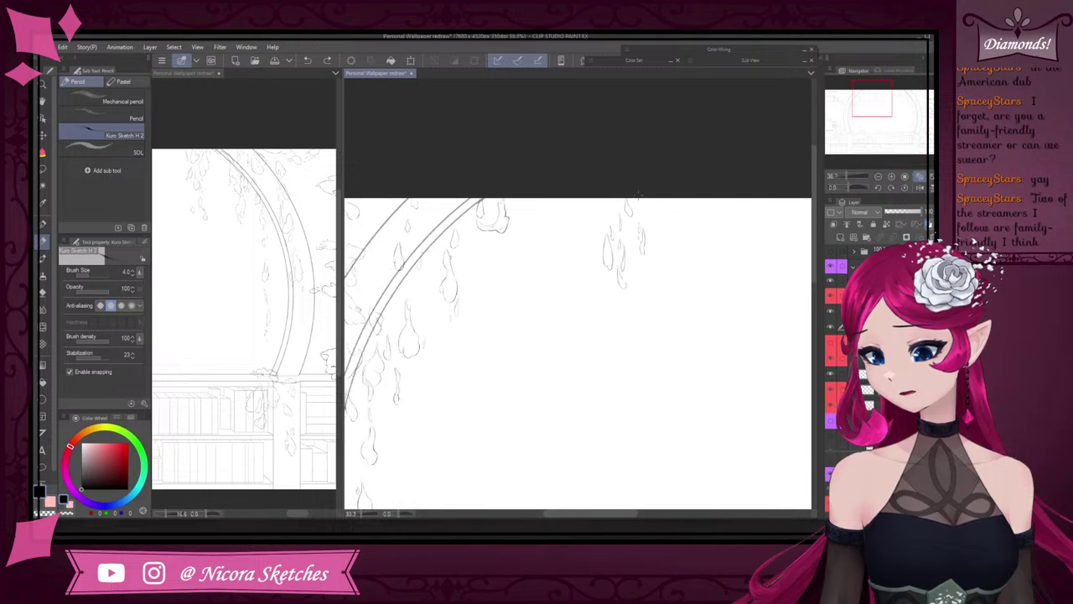
pyautogui.scroll(-2, 587, 184)
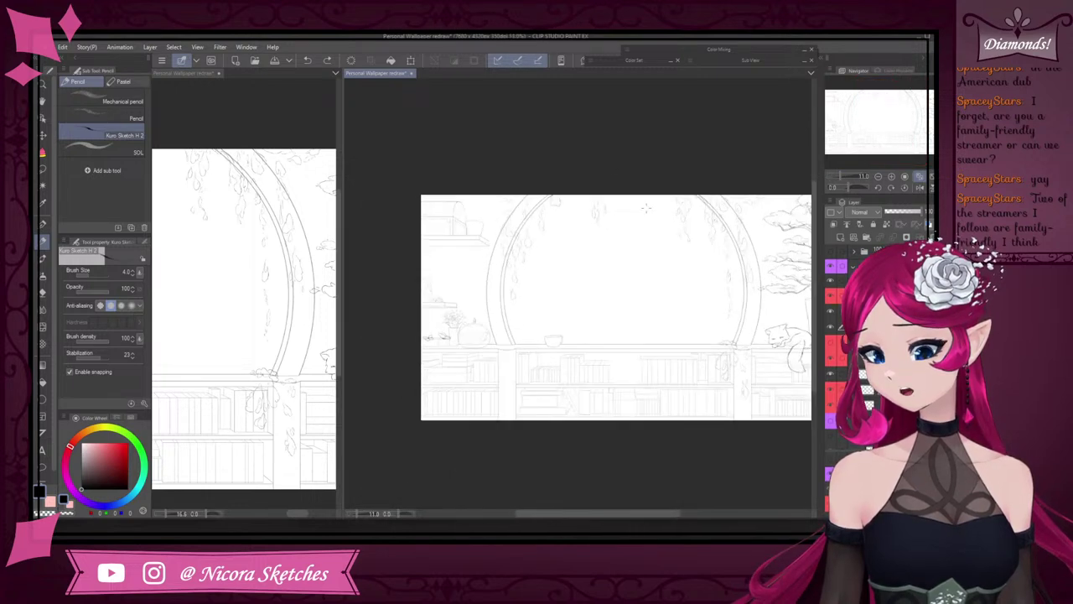
# - Compare the leaf line art along both sides of the arch, ending with the upper left leaves
pyautogui.scroll(-8, 308, 224)
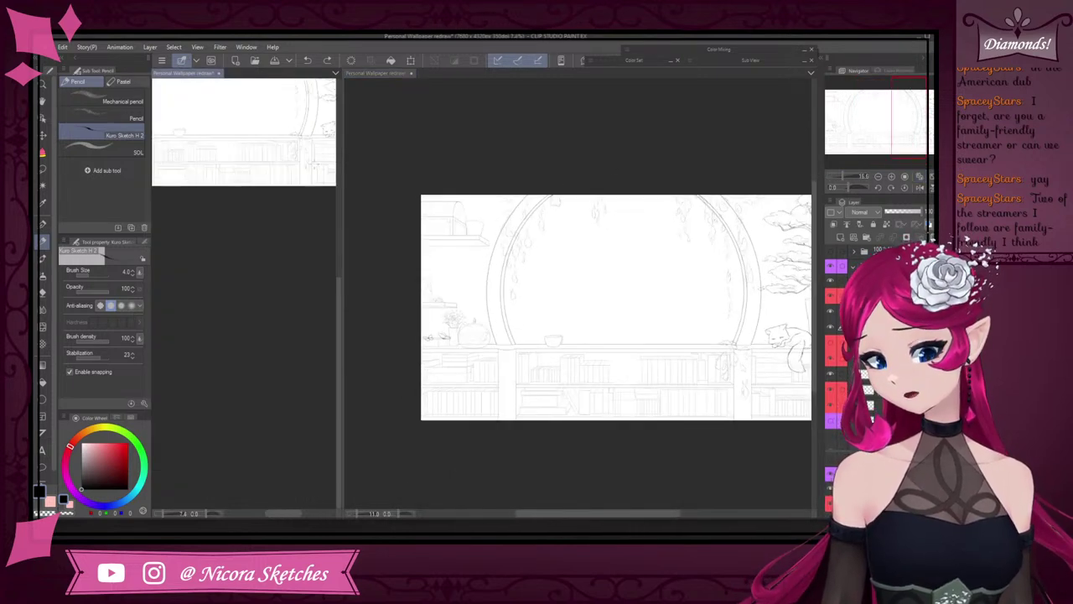
pyautogui.scroll(8, 308, 224)
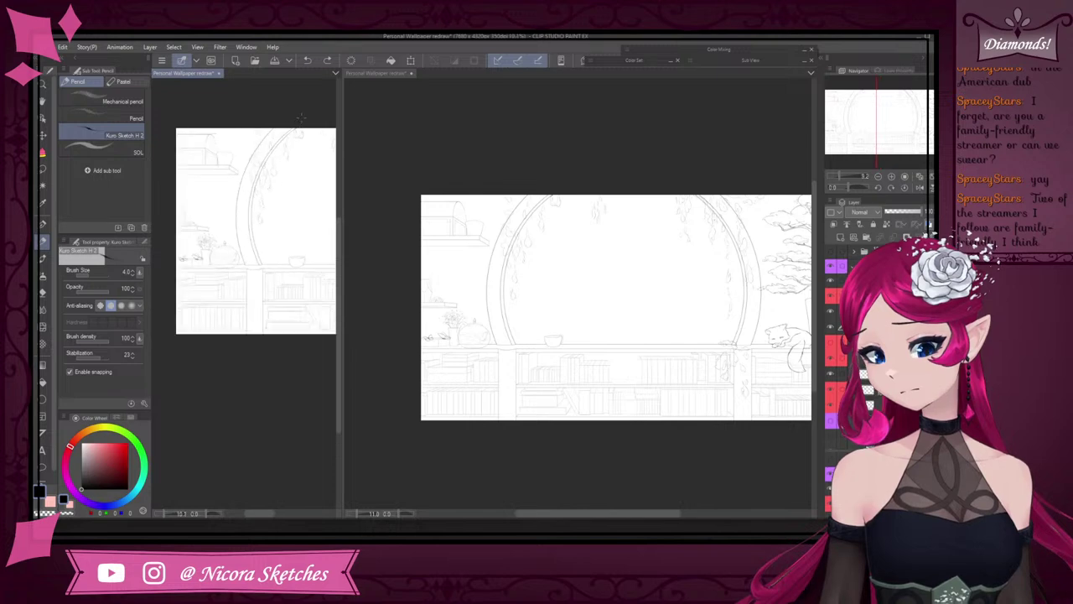
pyautogui.scroll(2, 271, 115)
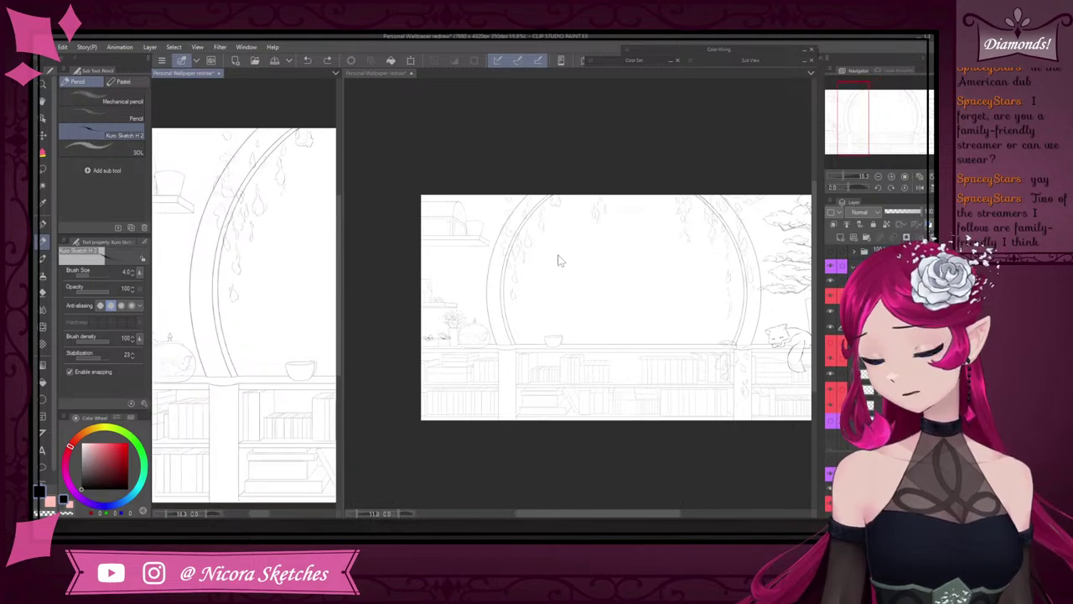
pyautogui.scroll(4, 528, 205)
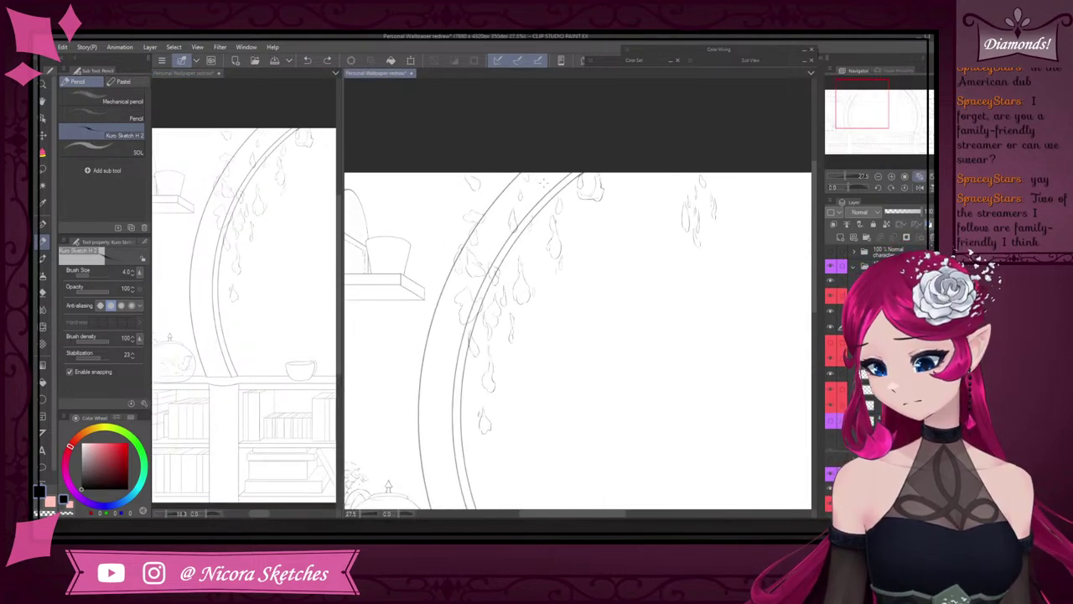
pyautogui.scroll(3, 528, 197)
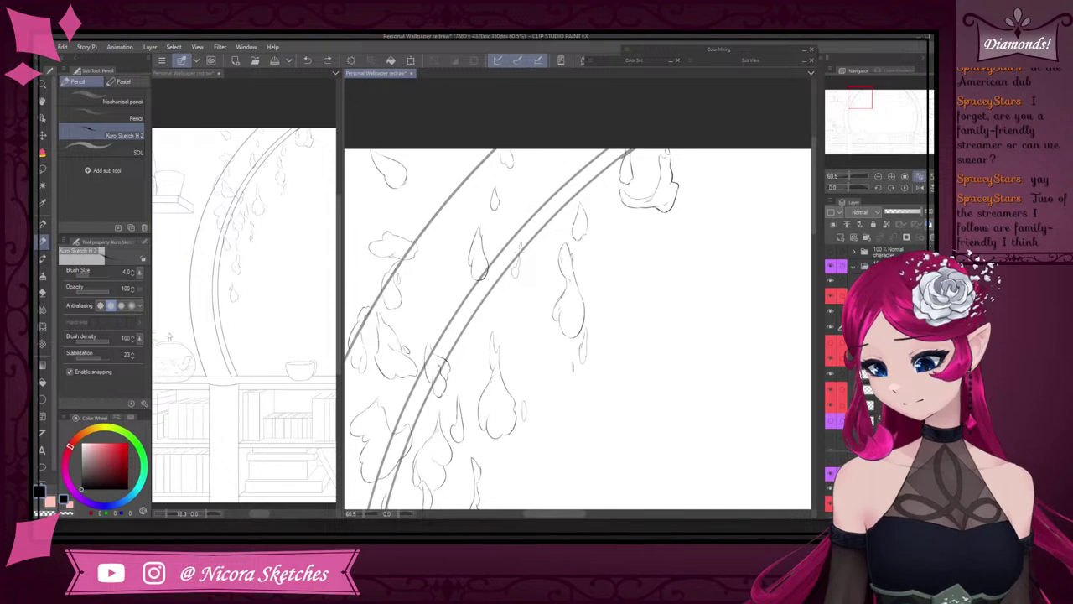
pyautogui.scroll(-3, 517, 251)
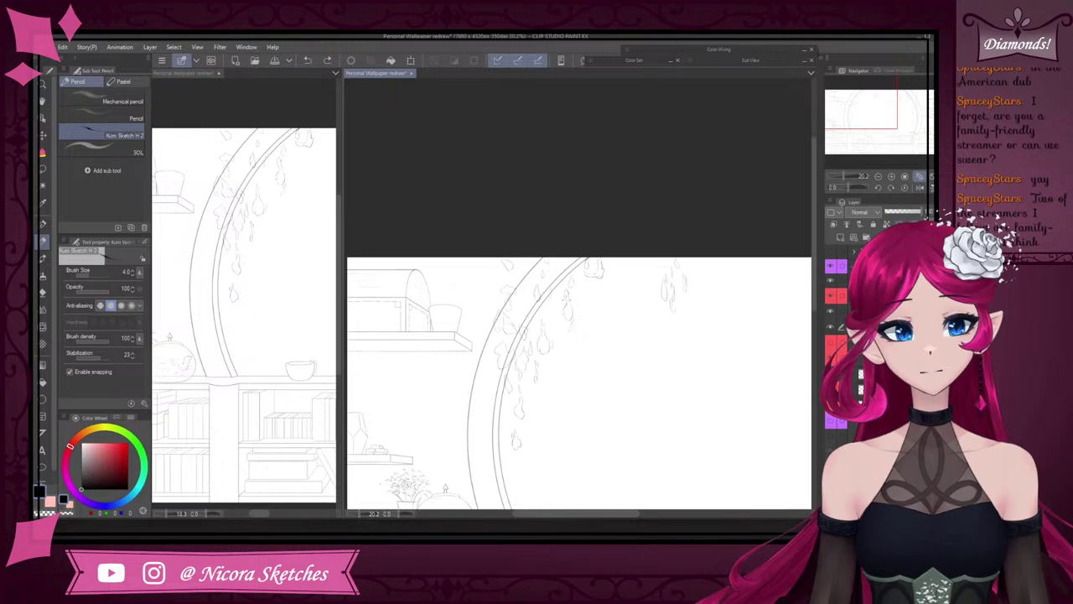
# - Draw a drop-shaped leaf with a notched lower edge just inside the arch's left side, above the large hanging leaf
pyautogui.scroll(2, 549, 320)
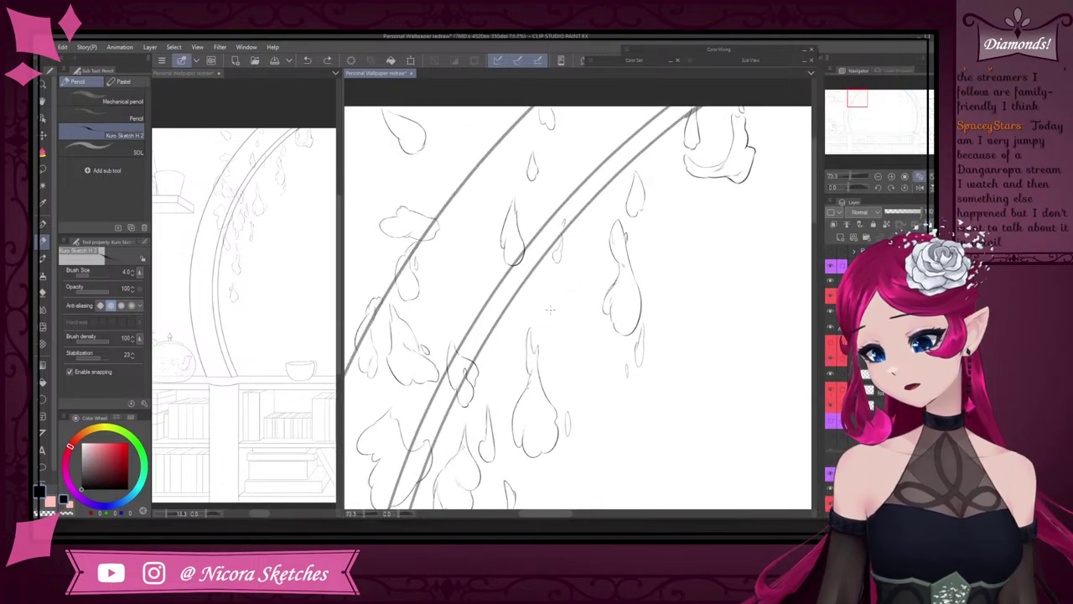
pyautogui.scroll(1, 564, 299)
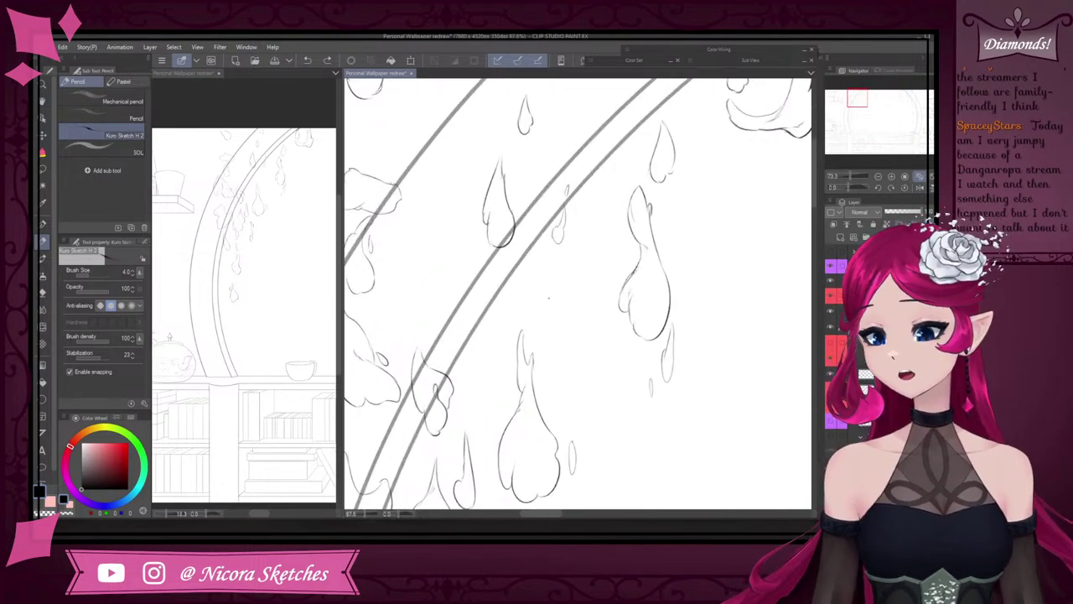
pyautogui.moveTo(558, 283)
pyautogui.mouseDown()
pyautogui.moveTo(548, 347)
pyautogui.moveTo(580, 296)
pyautogui.mouseUp()
pyautogui.hotkey('ctrl', 'z')
pyautogui.hotkey('ctrl', 'z')
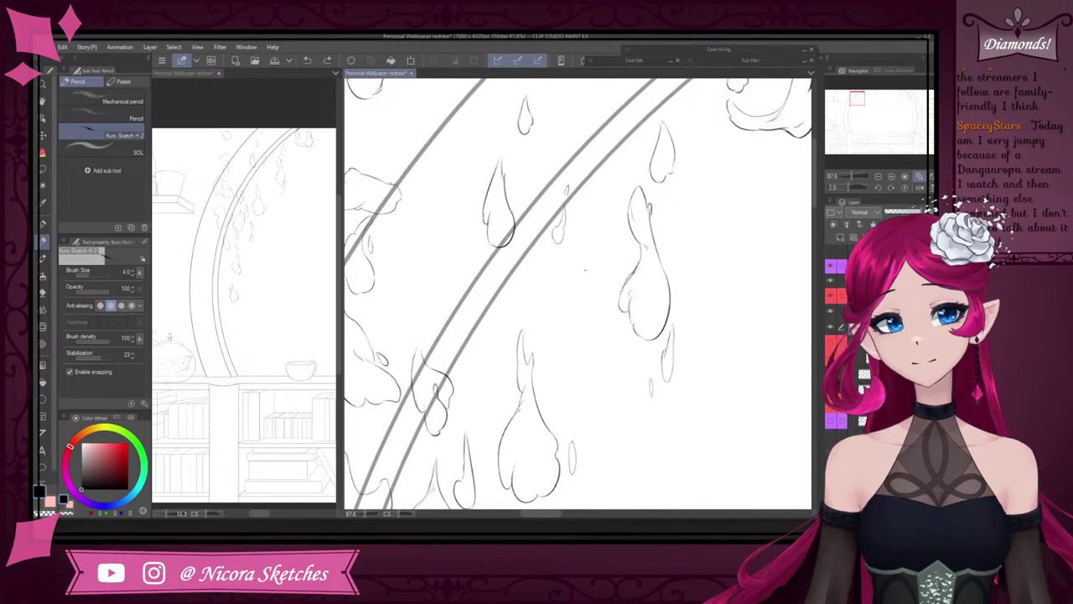
pyautogui.moveTo(560, 270)
pyautogui.mouseDown()
pyautogui.moveTo(544, 342)
pyautogui.moveTo(562, 340)
pyautogui.moveTo(574, 317)
pyautogui.moveTo(561, 266)
pyautogui.mouseUp()
pyautogui.hotkey('ctrl', 'z')
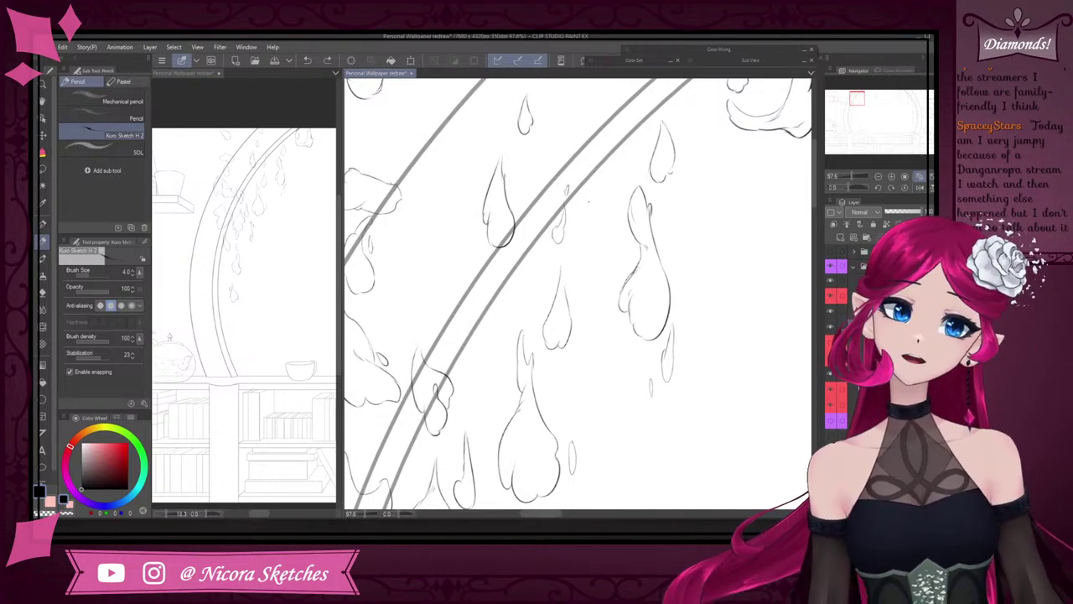
pyautogui.moveTo(566, 281); pyautogui.dragTo(564, 259)
pyautogui.scroll(-2, 584, 261)
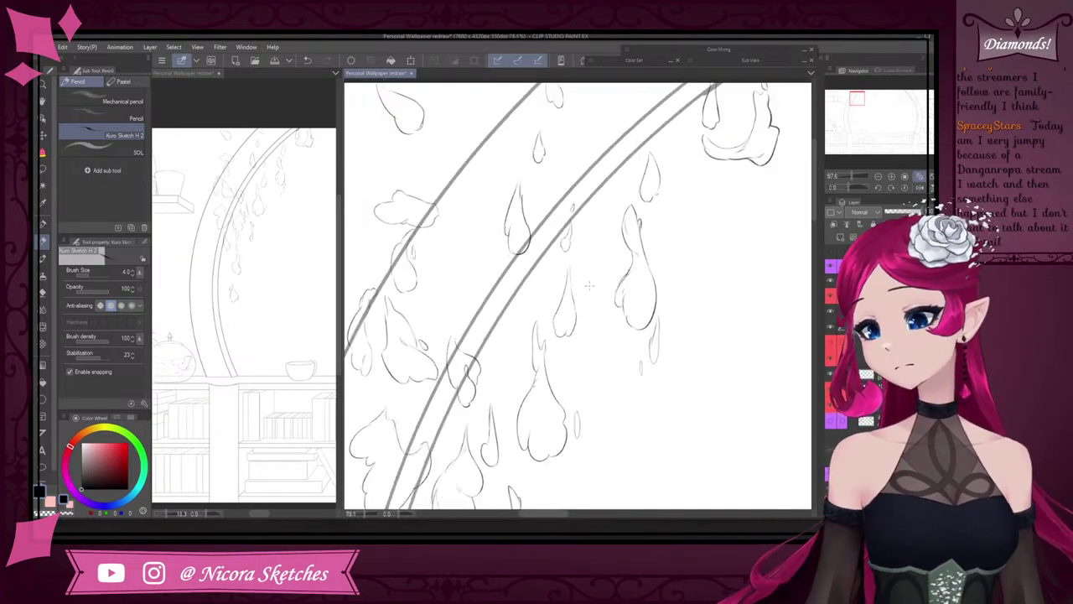
# - Try to add a tiny leaf between the arch's inner line and the notched drop-shaped leaf
pyautogui.scroll(3, 553, 281)
pyautogui.moveTo(545, 298)
pyautogui.mouseDown()
pyautogui.moveTo(553, 289)
pyautogui.moveTo(567, 332)
pyautogui.moveTo(559, 337)
pyautogui.moveTo(529, 301)
pyautogui.moveTo(534, 272)
pyautogui.moveTo(581, 271)
pyautogui.mouseUp()
pyautogui.scroll(-2, 611, 257)
pyautogui.hotkey('ctrl', 'z')
pyautogui.hotkey('ctrl', 'z')
pyautogui.scroll(5, 569, 280)
pyautogui.scroll(-5, 604, 292)
pyautogui.scroll(3, 590, 244)
pyautogui.scroll(-4, 622, 168)
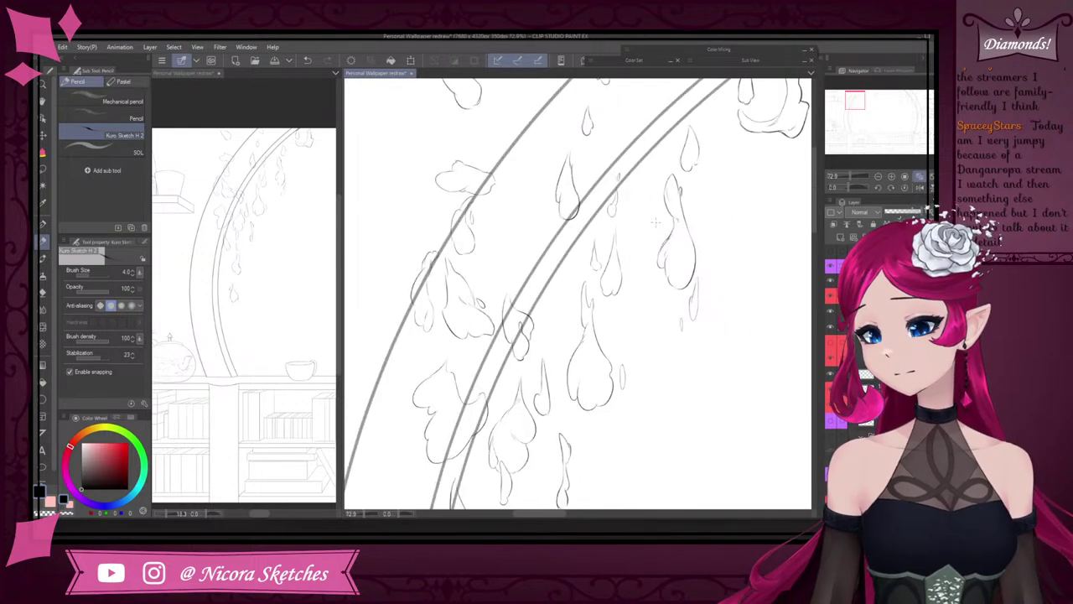
# - Erase the tiny leaf between the arch's inner line and the notched drop-shaped leaf
pyautogui.scroll(2, 625, 172)
pyautogui.press('e')
pyautogui.moveTo(607, 235); pyautogui.dragTo(604, 249)
pyautogui.press('p')
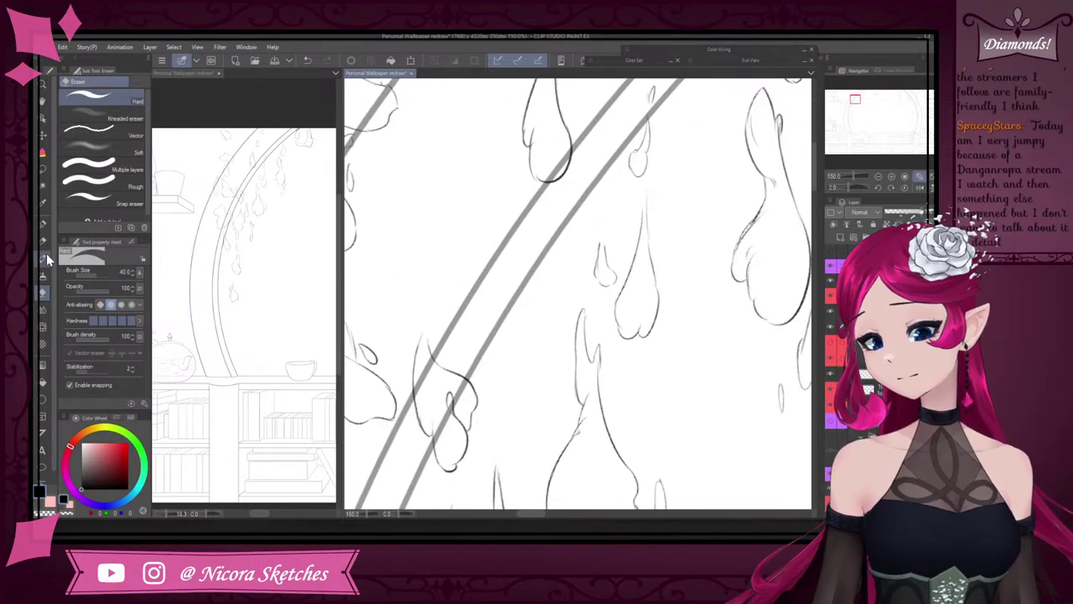
pyautogui.scroll(-3, 611, 248)
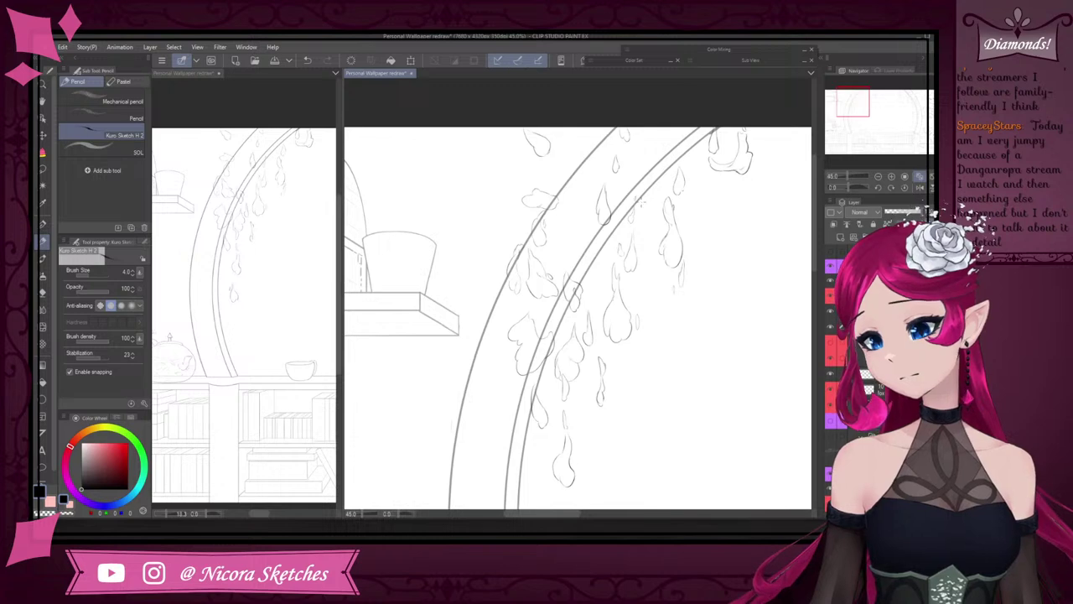
pyautogui.scroll(1, 611, 248)
pyautogui.press('e')
pyautogui.click(43, 241)
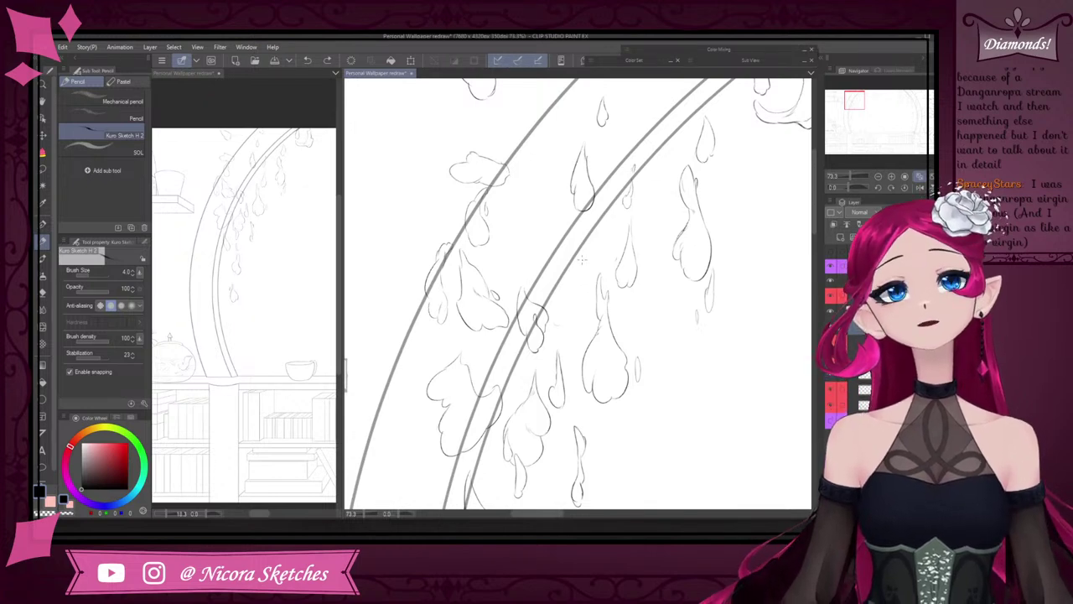
# - Draw a small sideways leaf beside the arch's inner line and a tiny bud between it and the large hanging leaf
pyautogui.scroll(3, 564, 291)
pyautogui.press('e')
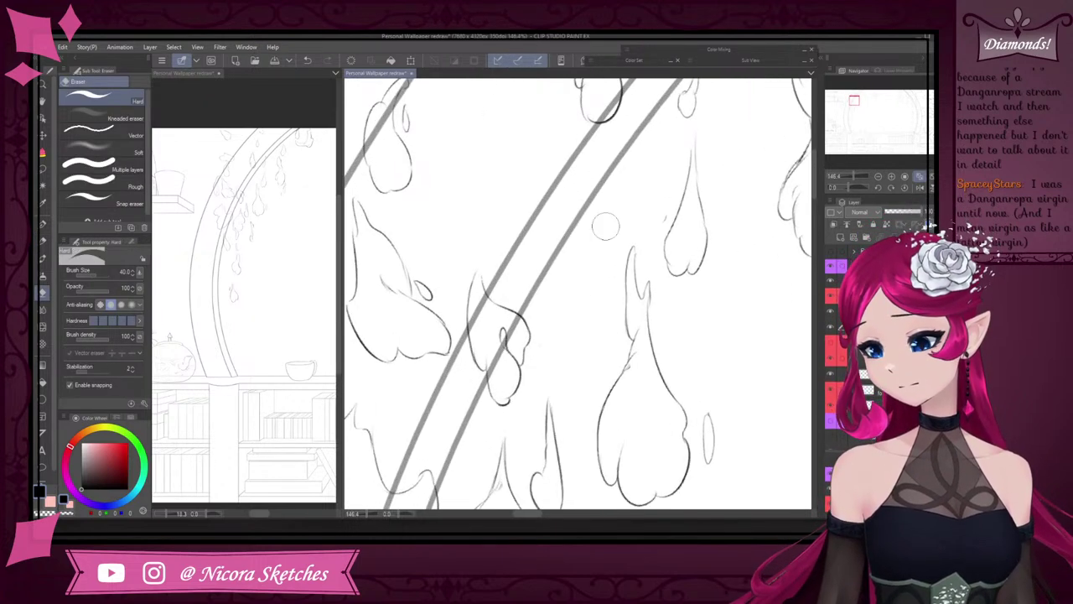
pyautogui.press('p')
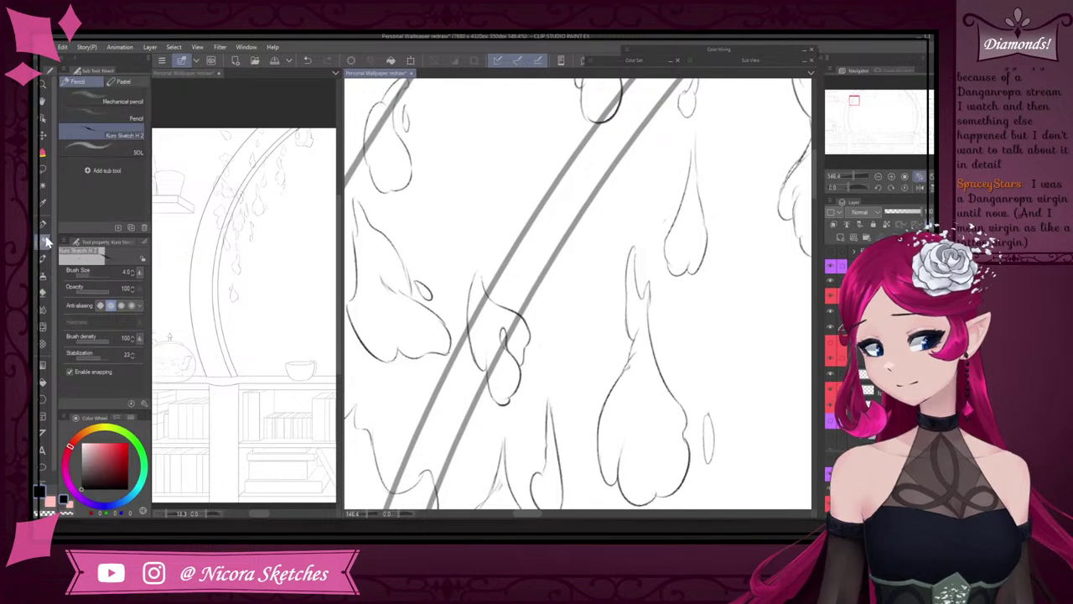
pyautogui.moveTo(537, 339)
pyautogui.mouseDown()
pyautogui.moveTo(561, 341)
pyautogui.moveTo(575, 359)
pyautogui.moveTo(549, 362)
pyautogui.moveTo(561, 362)
pyautogui.mouseUp()
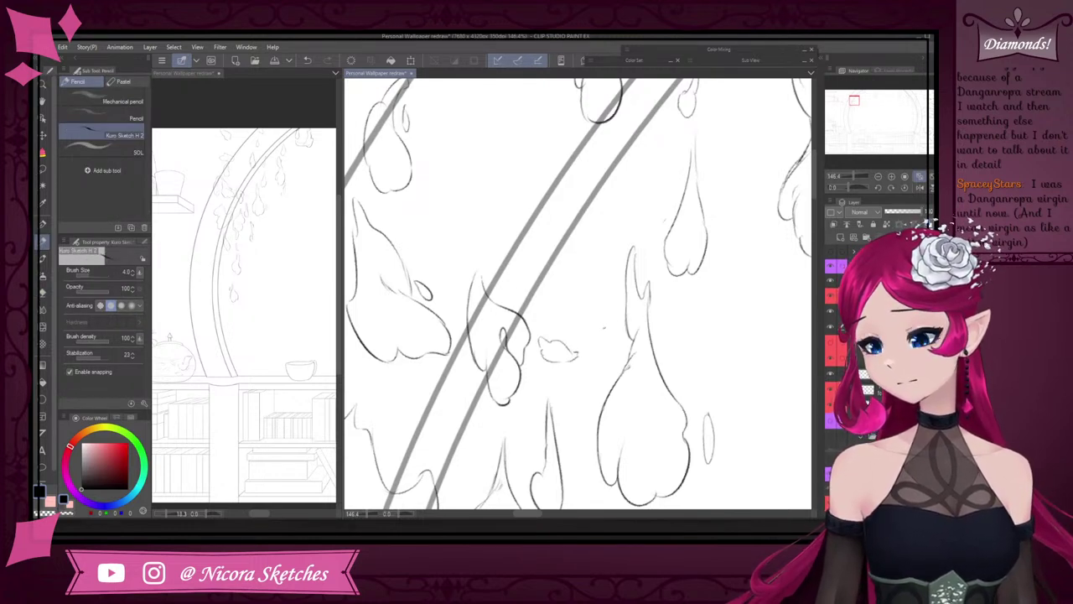
pyautogui.moveTo(602, 327)
pyautogui.mouseDown()
pyautogui.moveTo(599, 337)
pyautogui.moveTo(609, 337)
pyautogui.mouseUp()
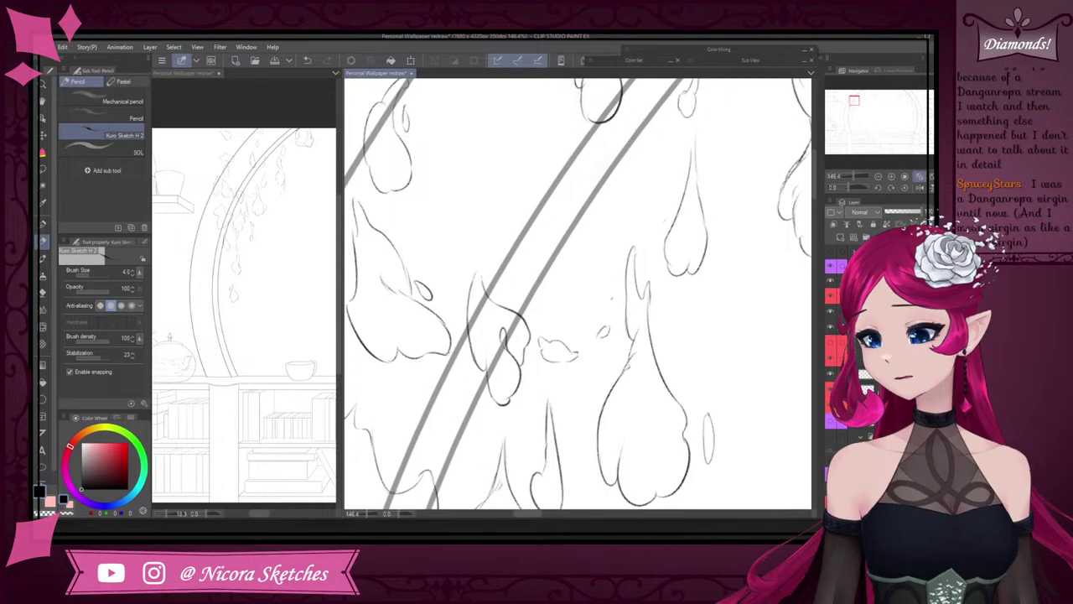
# - Draw a narrow pointed leaf against the upper left side of the large hanging leaf's tip
pyautogui.moveTo(612, 299)
pyautogui.mouseDown()
pyautogui.moveTo(627, 250)
pyautogui.moveTo(615, 313)
pyautogui.moveTo(652, 262)
pyautogui.mouseUp()
pyautogui.hotkey('ctrl', 'z')
pyautogui.scroll(-3, 600, 320)
pyautogui.scroll(3, 591, 315)
pyautogui.scroll(3, 647, 273)
# - Reduce the hard eraser to size 12 and erase the overlapping line inside the narrow pointed leaf
pyautogui.press('e')
pyautogui.press('[')
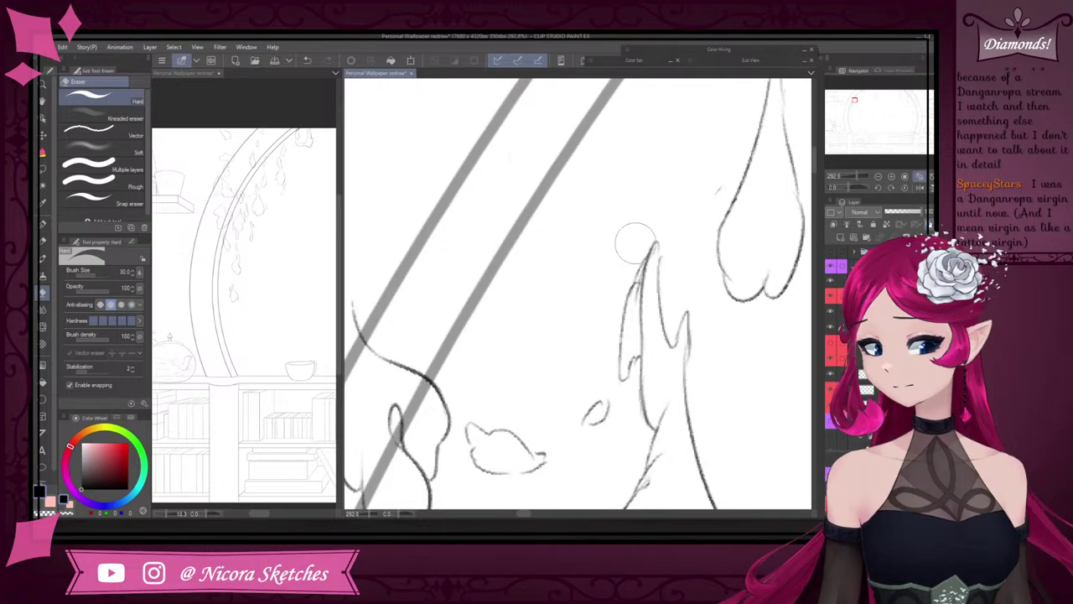
pyautogui.press('[')
pyautogui.press('[')
pyautogui.press('[')
pyautogui.press('[')
pyautogui.press('[')
pyautogui.moveTo(639, 276); pyautogui.dragTo(644, 339)
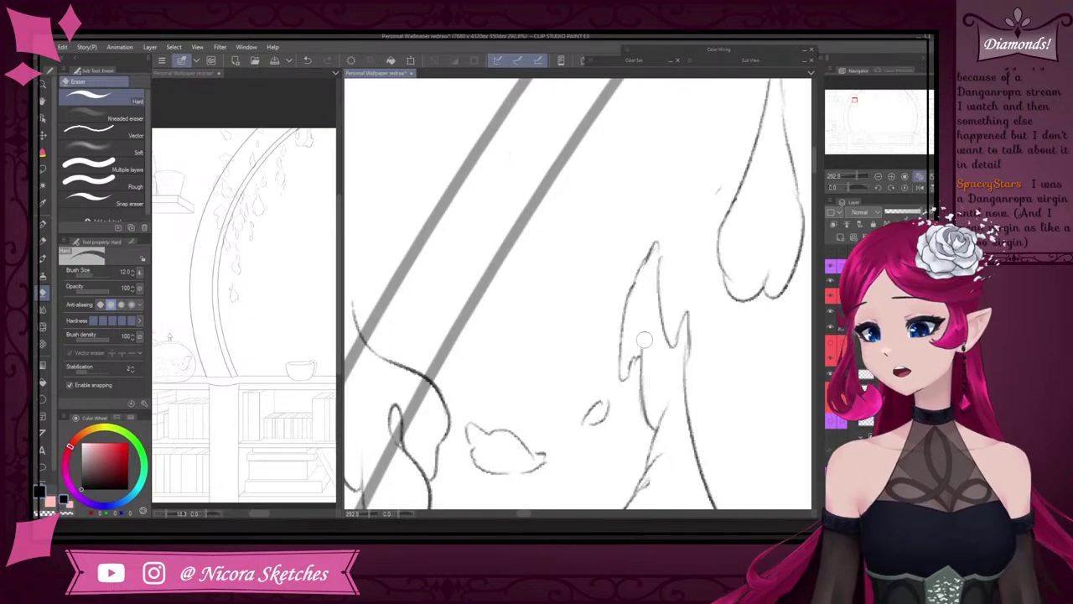
pyautogui.scroll(-5, 651, 256)
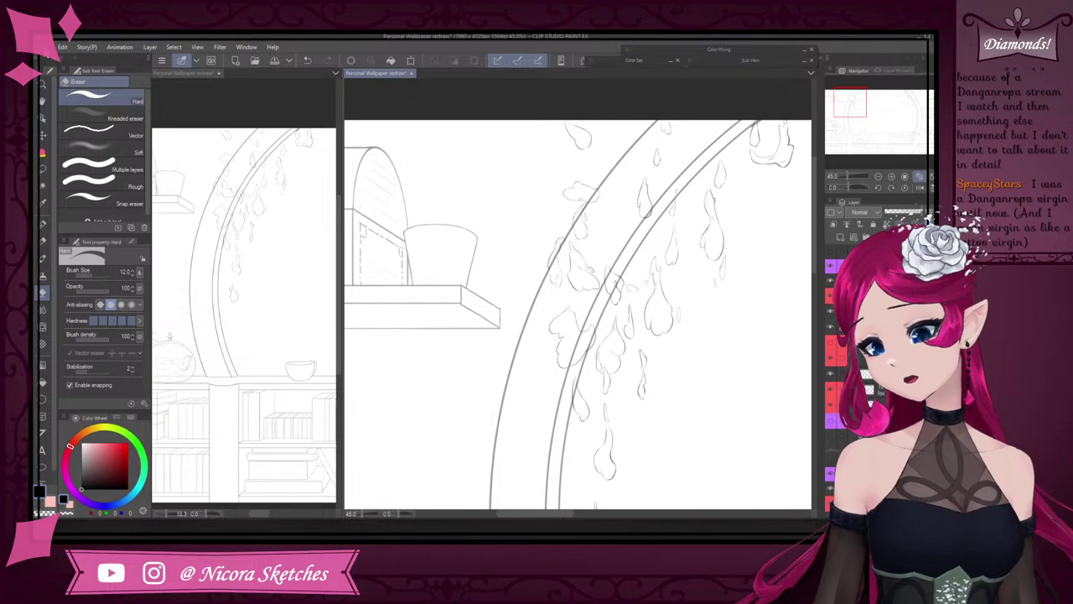
# - Preview the illustration's recorded timelapse through to its last frame without exporting it
pyautogui.click(62, 47)
pyautogui.moveTo(122, 230)
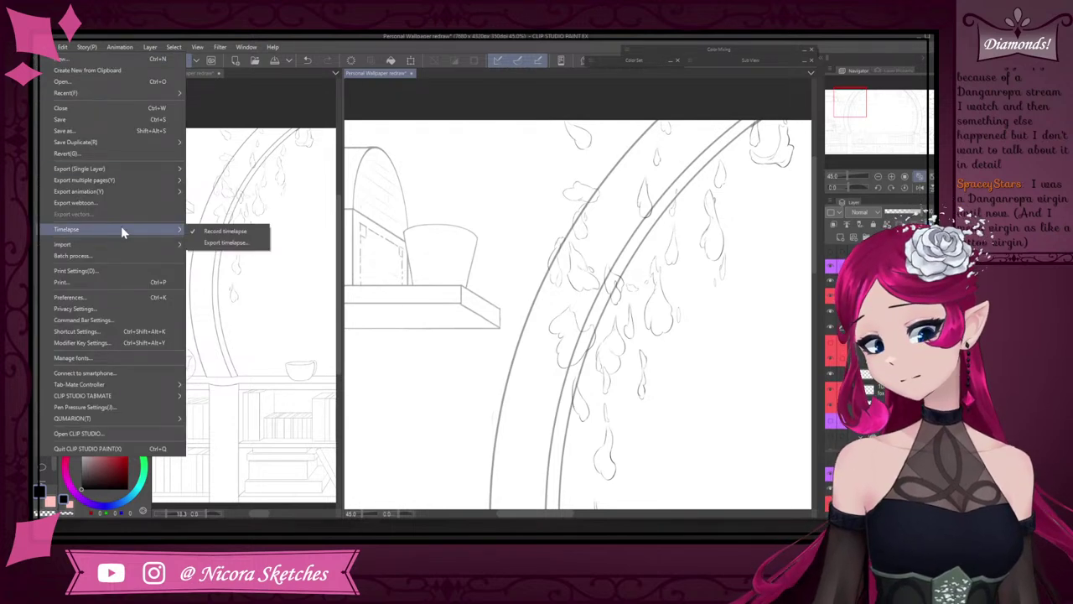
pyautogui.click(246, 245)
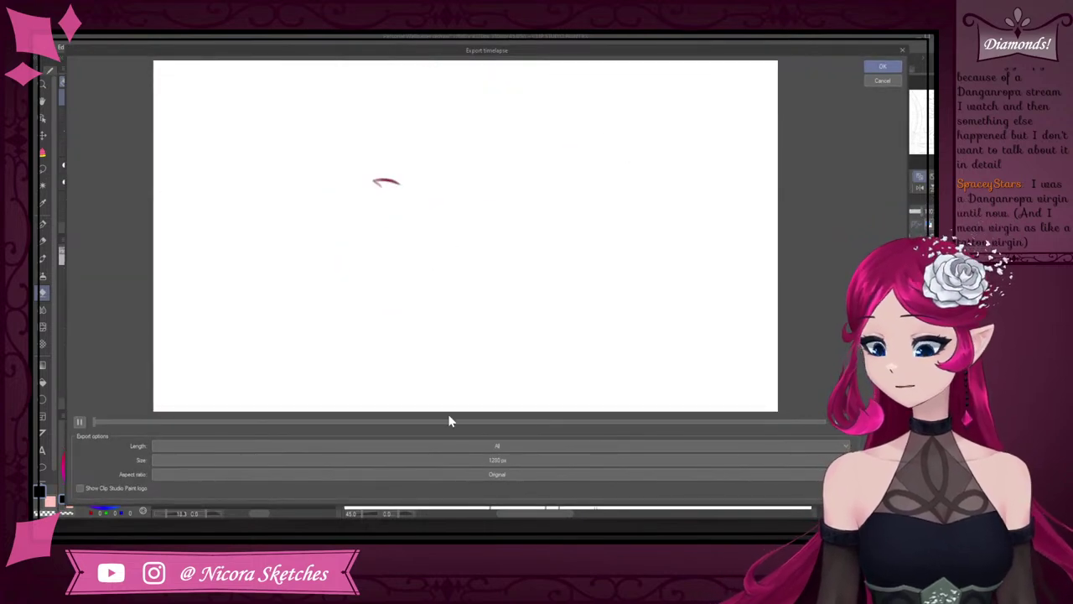
pyautogui.moveTo(399, 421); pyautogui.dragTo(827, 421)
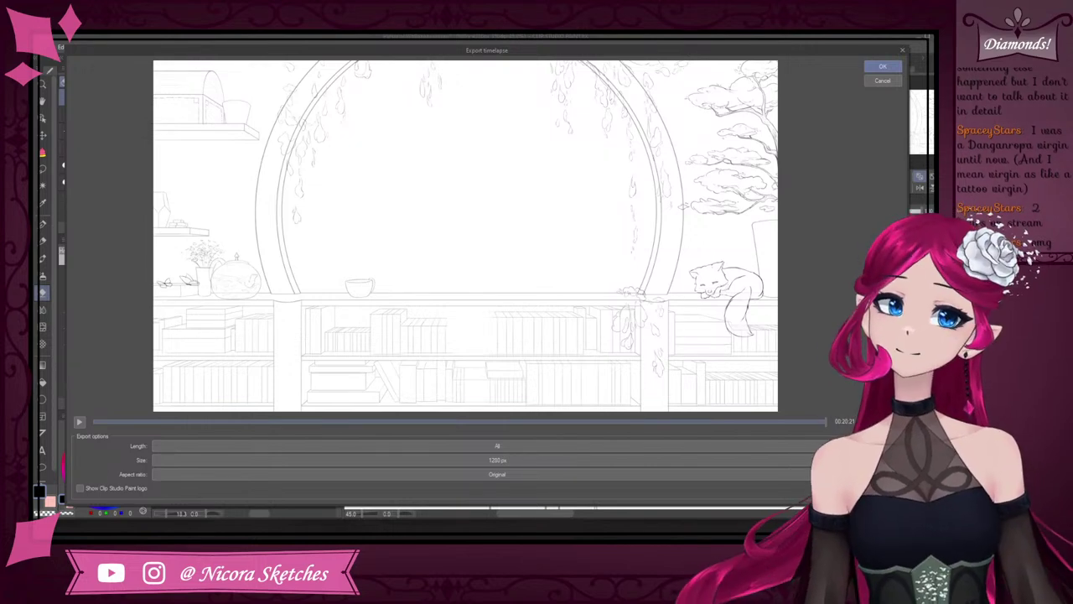
pyautogui.click(882, 80)
# - Look at the painted wallpaper on the desktop, and return to Clip Studio Paint with the whole canvas in view
pyautogui.click(917, 45)
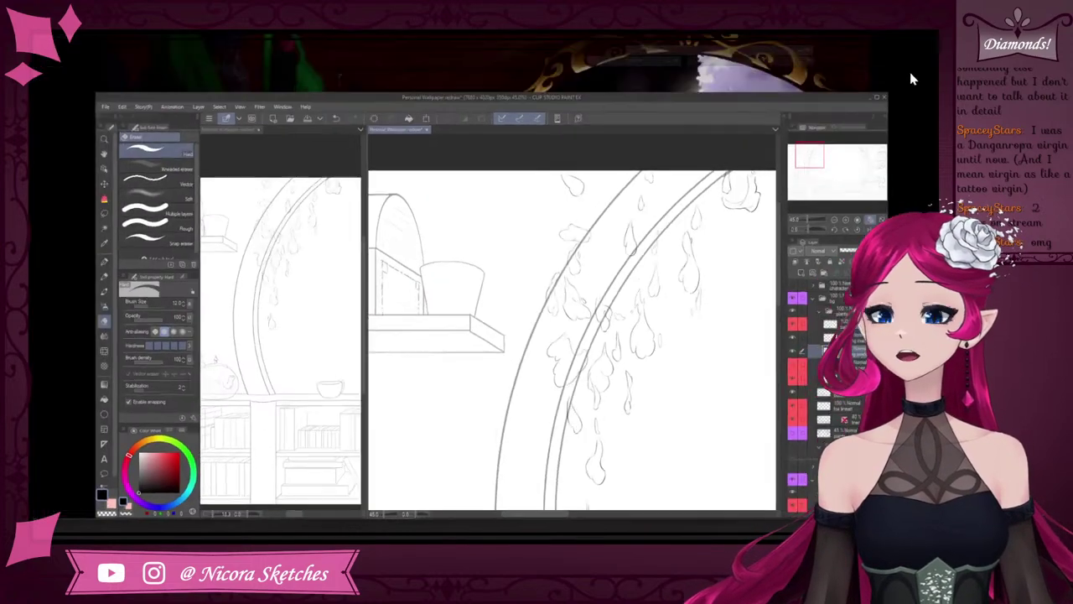
pyautogui.moveTo(433, 320); pyautogui.dragTo(663, 176)
pyautogui.moveTo(241, 307); pyautogui.dragTo(846, 127)
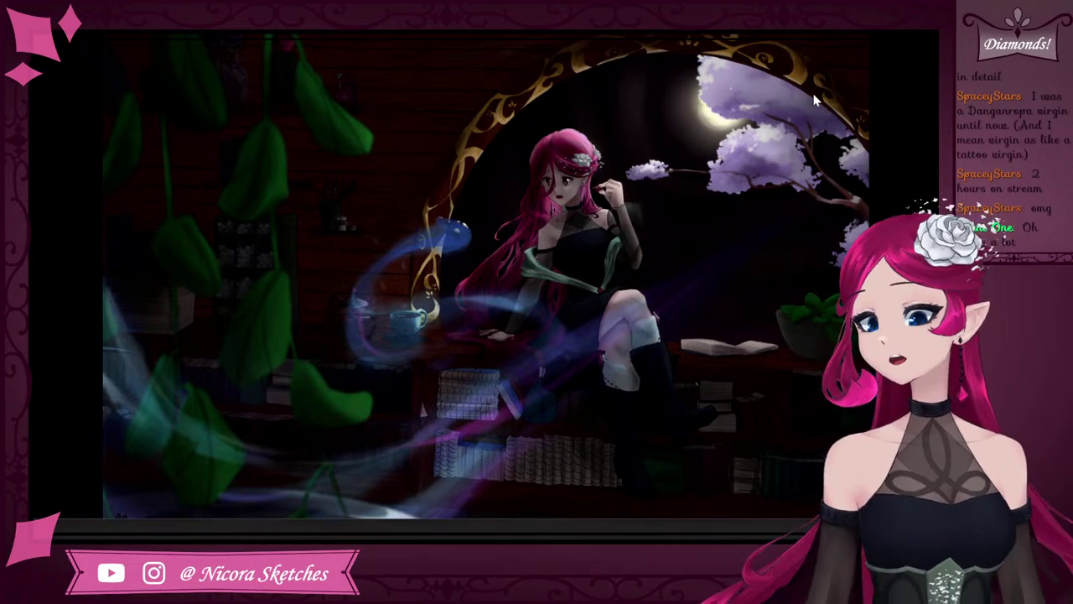
pyautogui.moveTo(124, 67); pyautogui.dragTo(843, 428)
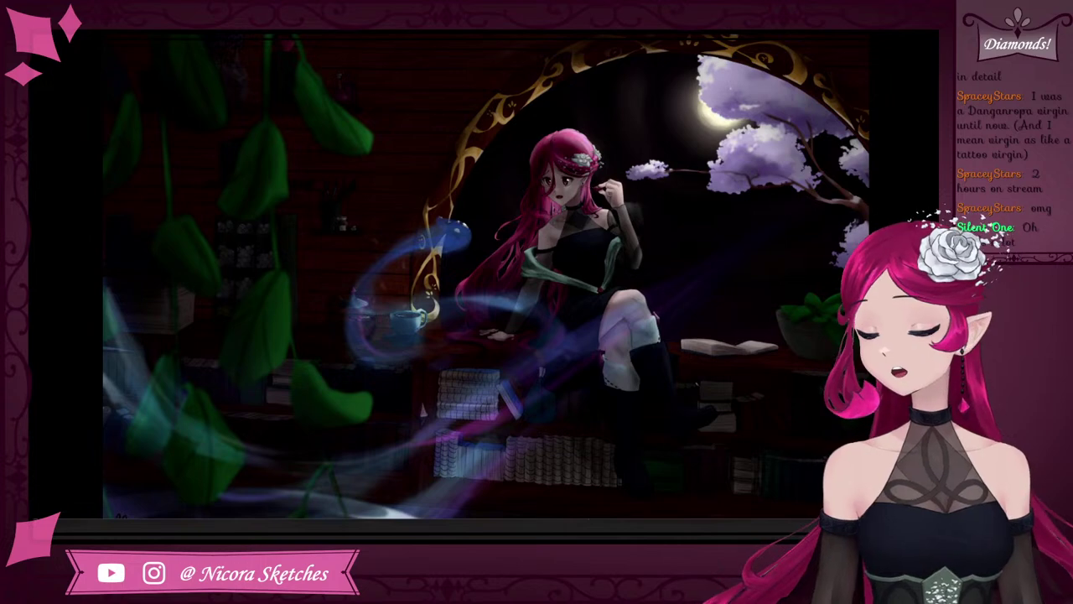
pyautogui.moveTo(539, 527)
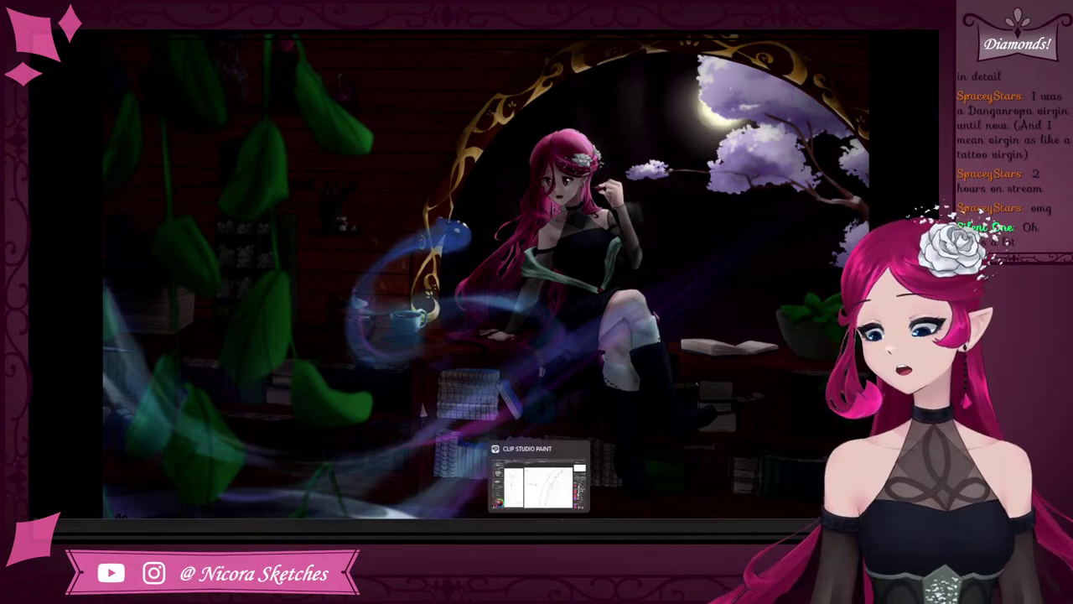
pyautogui.click(539, 527)
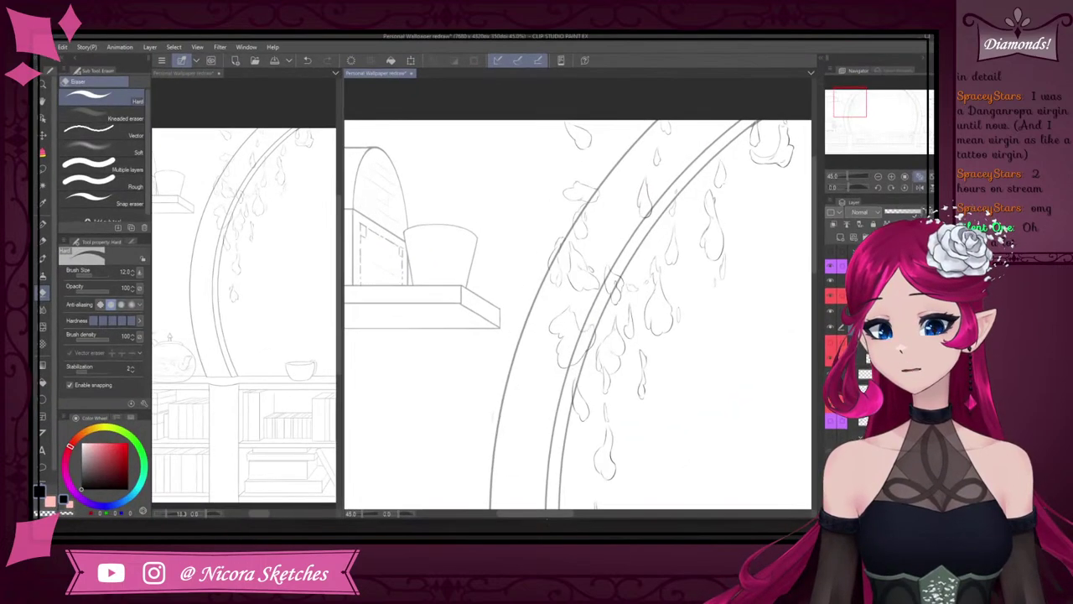
pyautogui.hotkey('ctrl', '0')
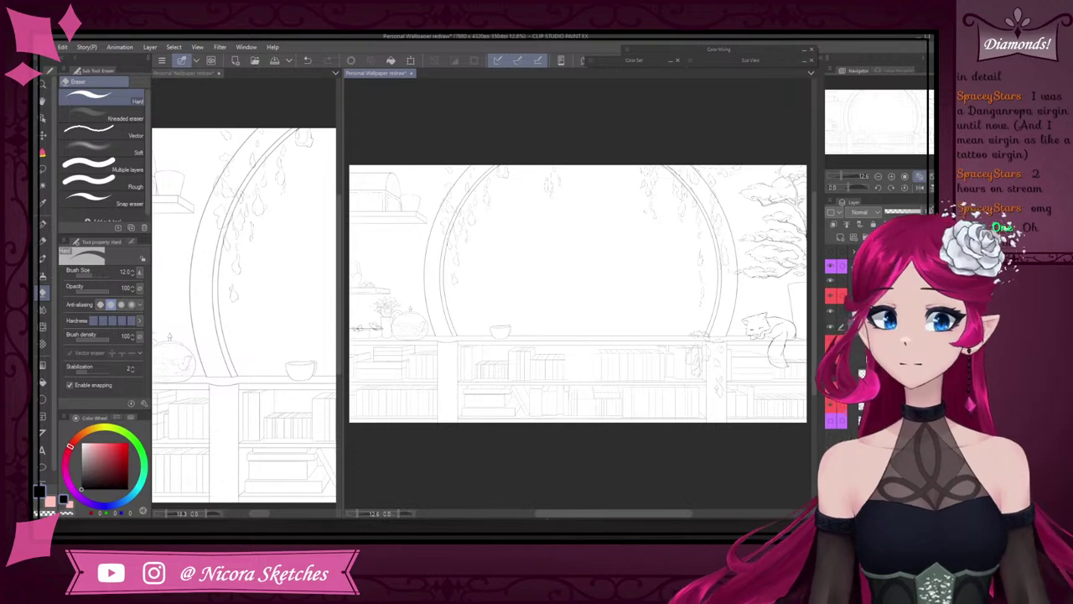